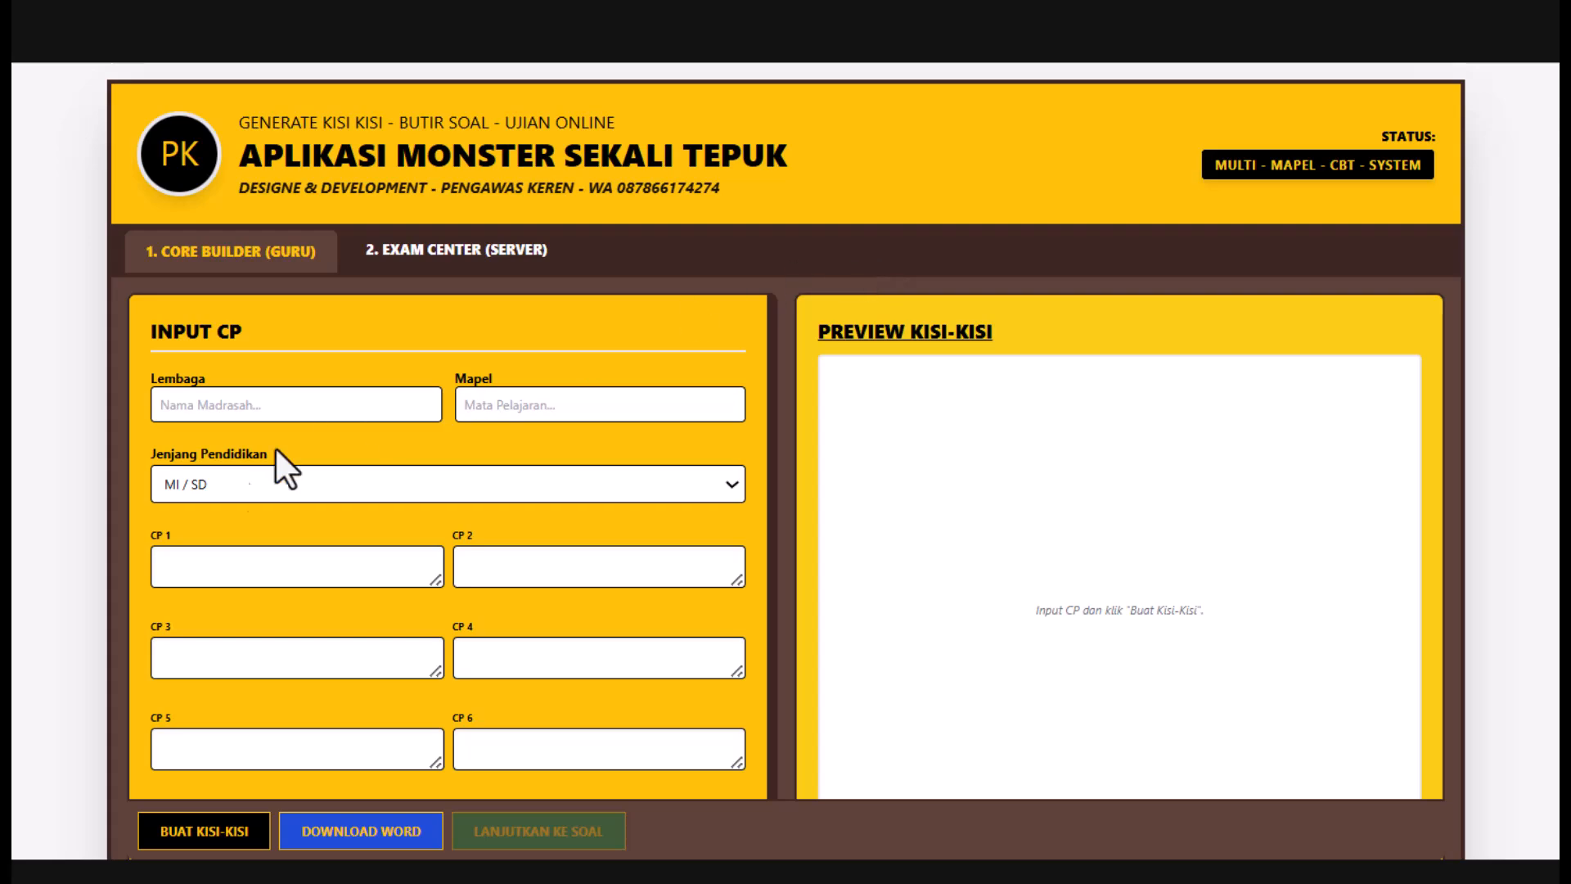
# - Enter MI AGAYA as the Lembaga and place the cursor in the Mapel field
pyautogui.click(221, 405)
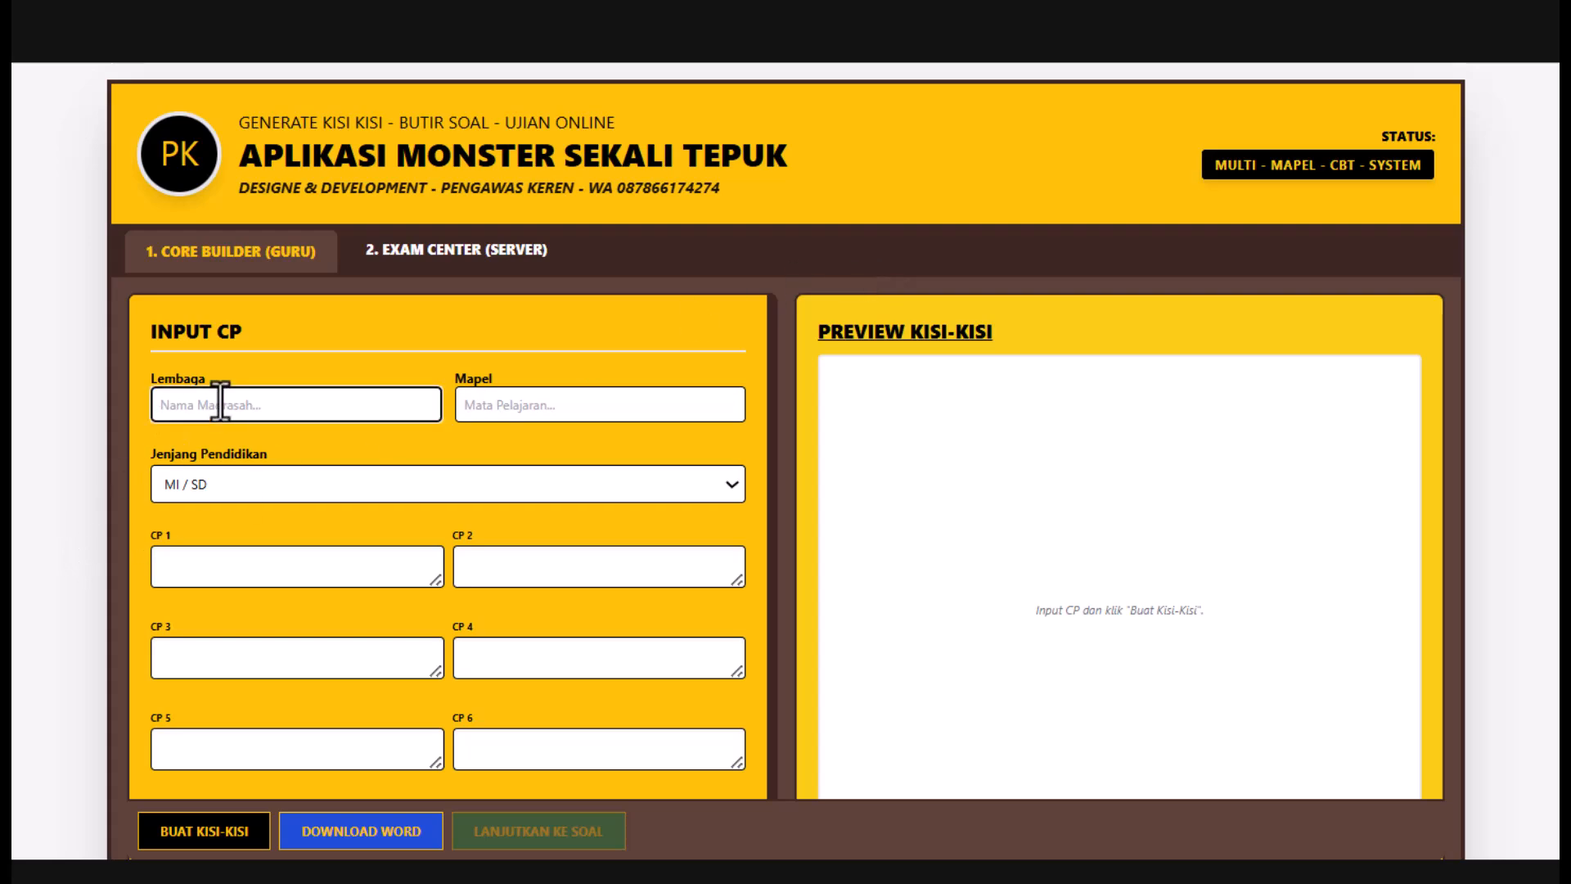
pyautogui.write('MI AGAYA')
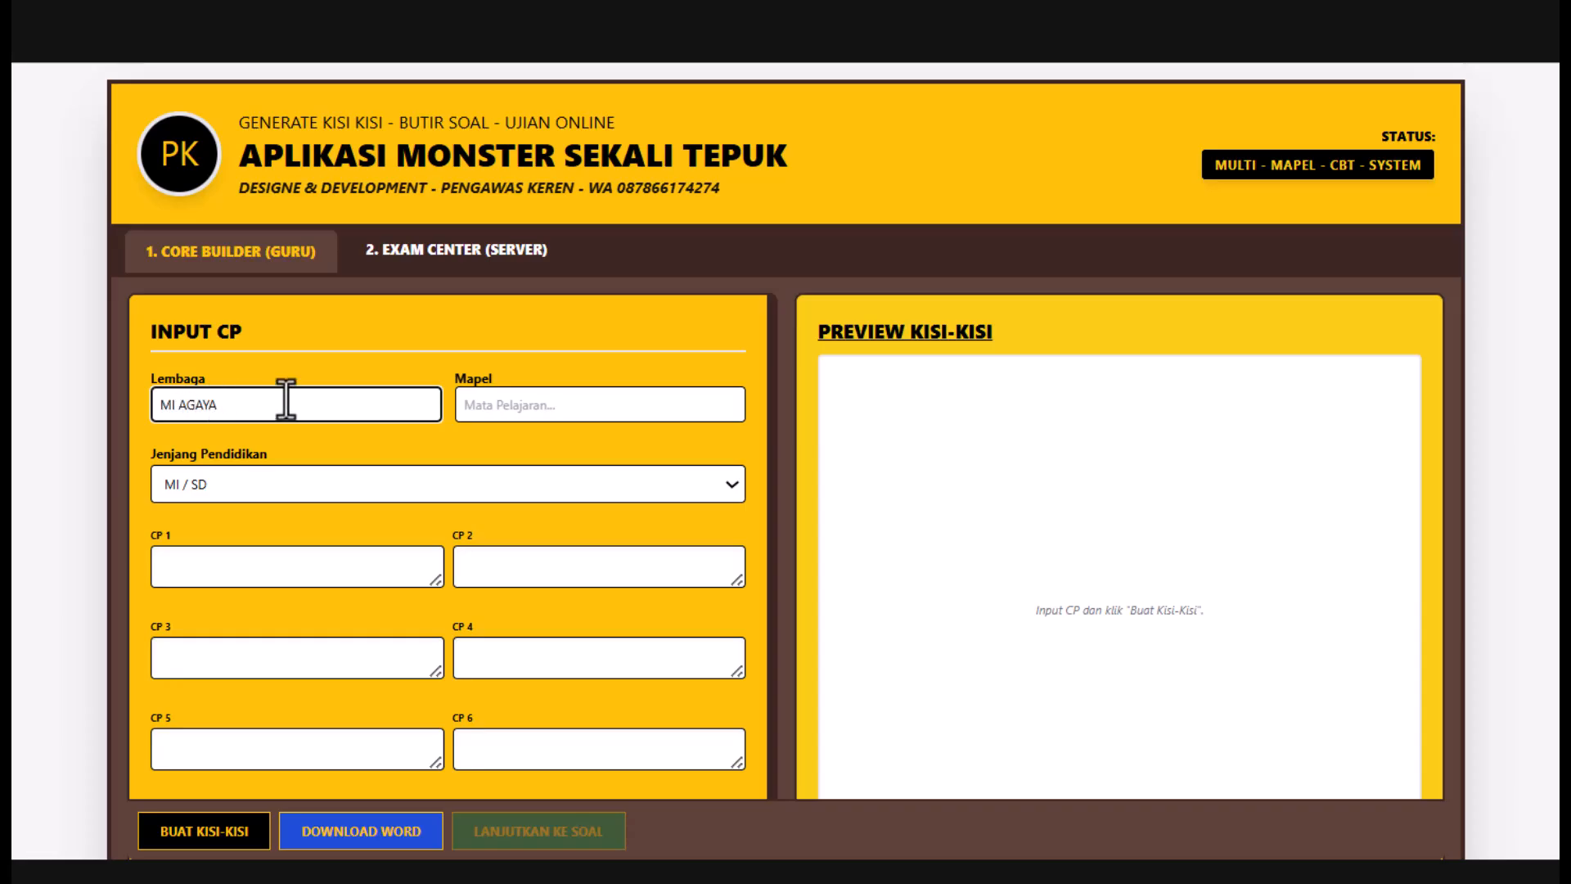
pyautogui.click(491, 407)
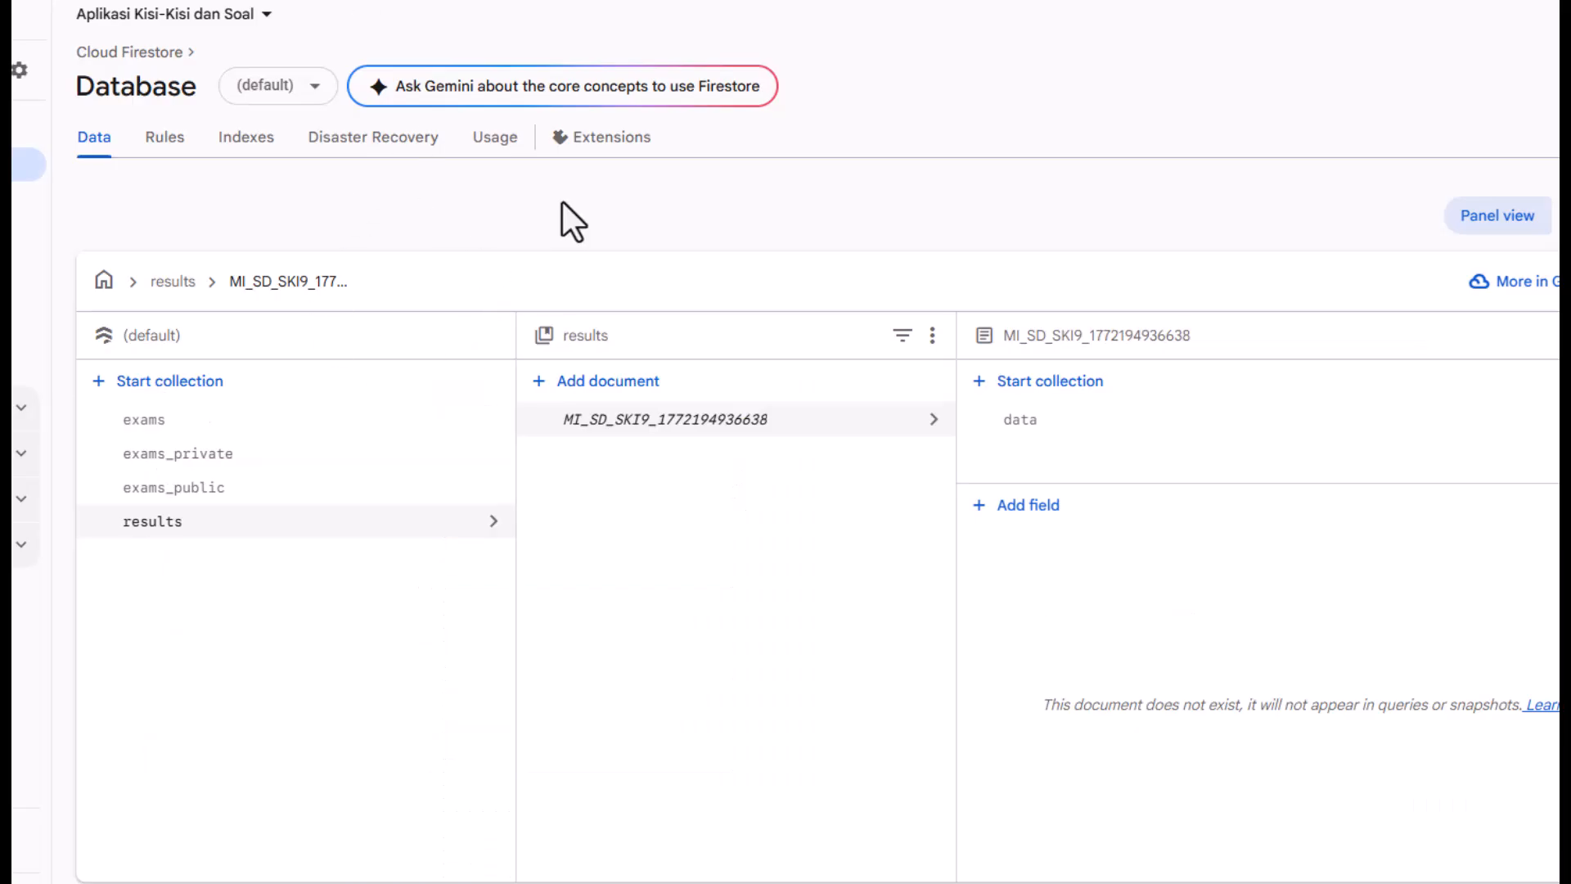
# - Switch to the Cloud Firestore database and examine the documents stored in the exams_private, exams_public and results collections
pyautogui.click(276, 456)
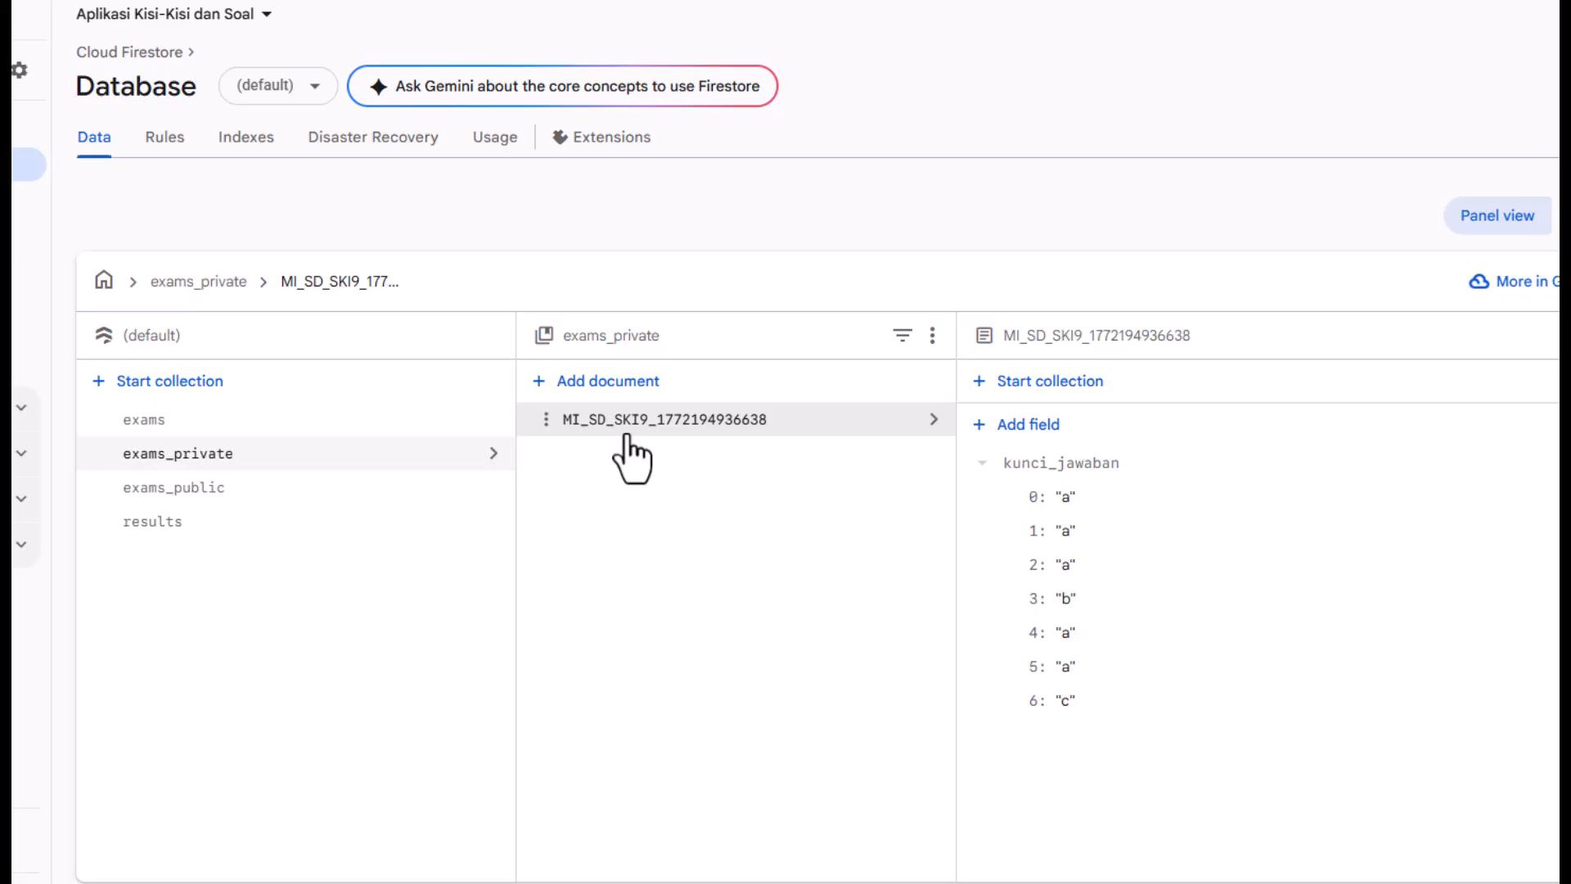
pyautogui.click(300, 490)
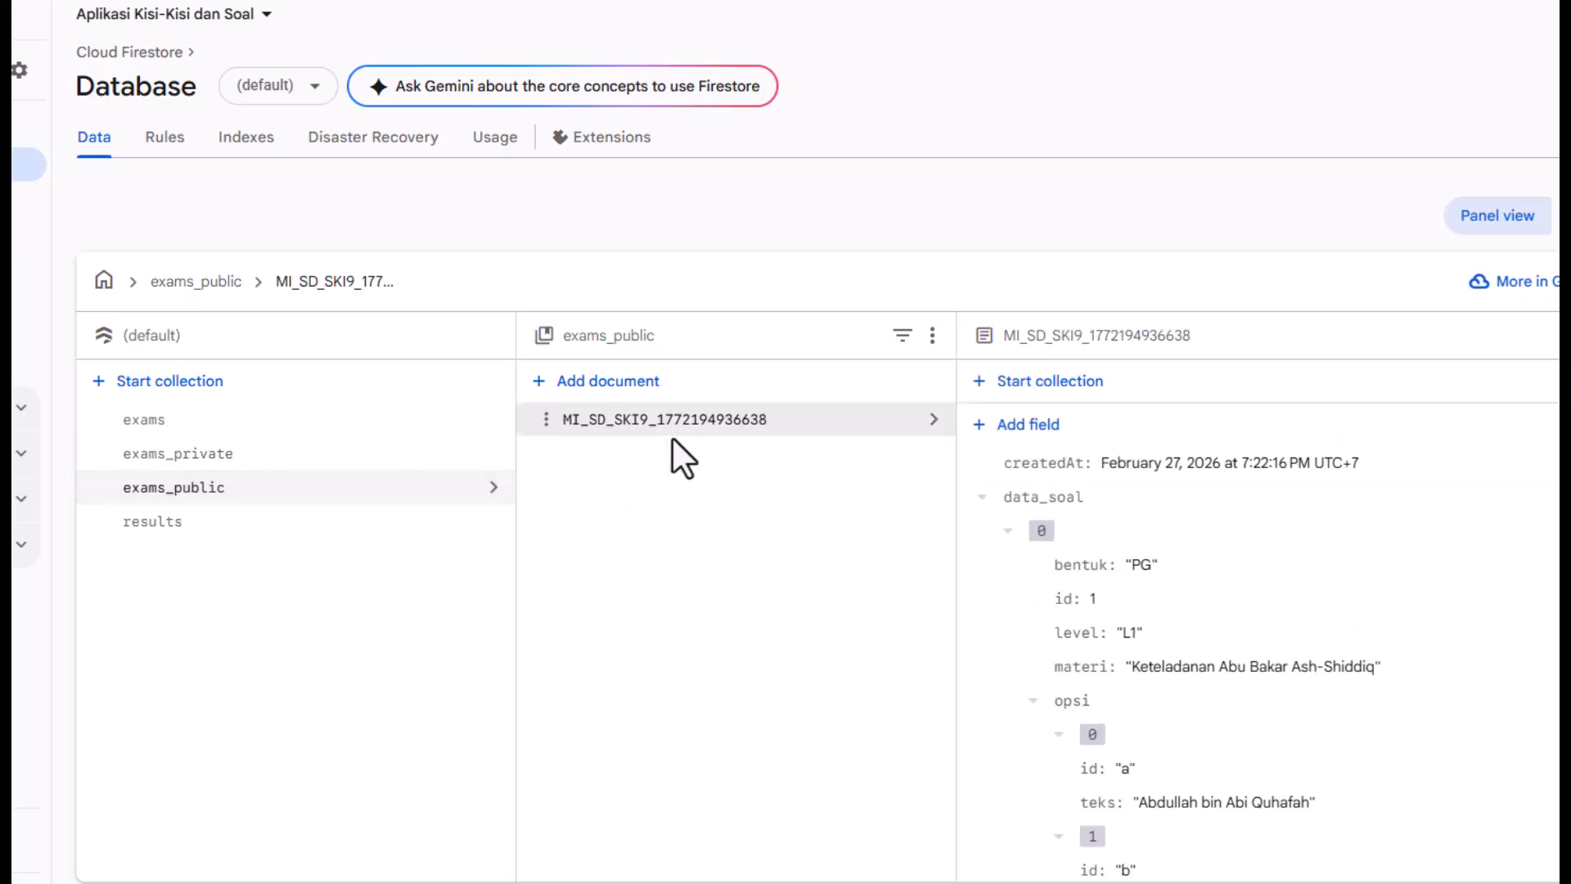
pyautogui.click(274, 528)
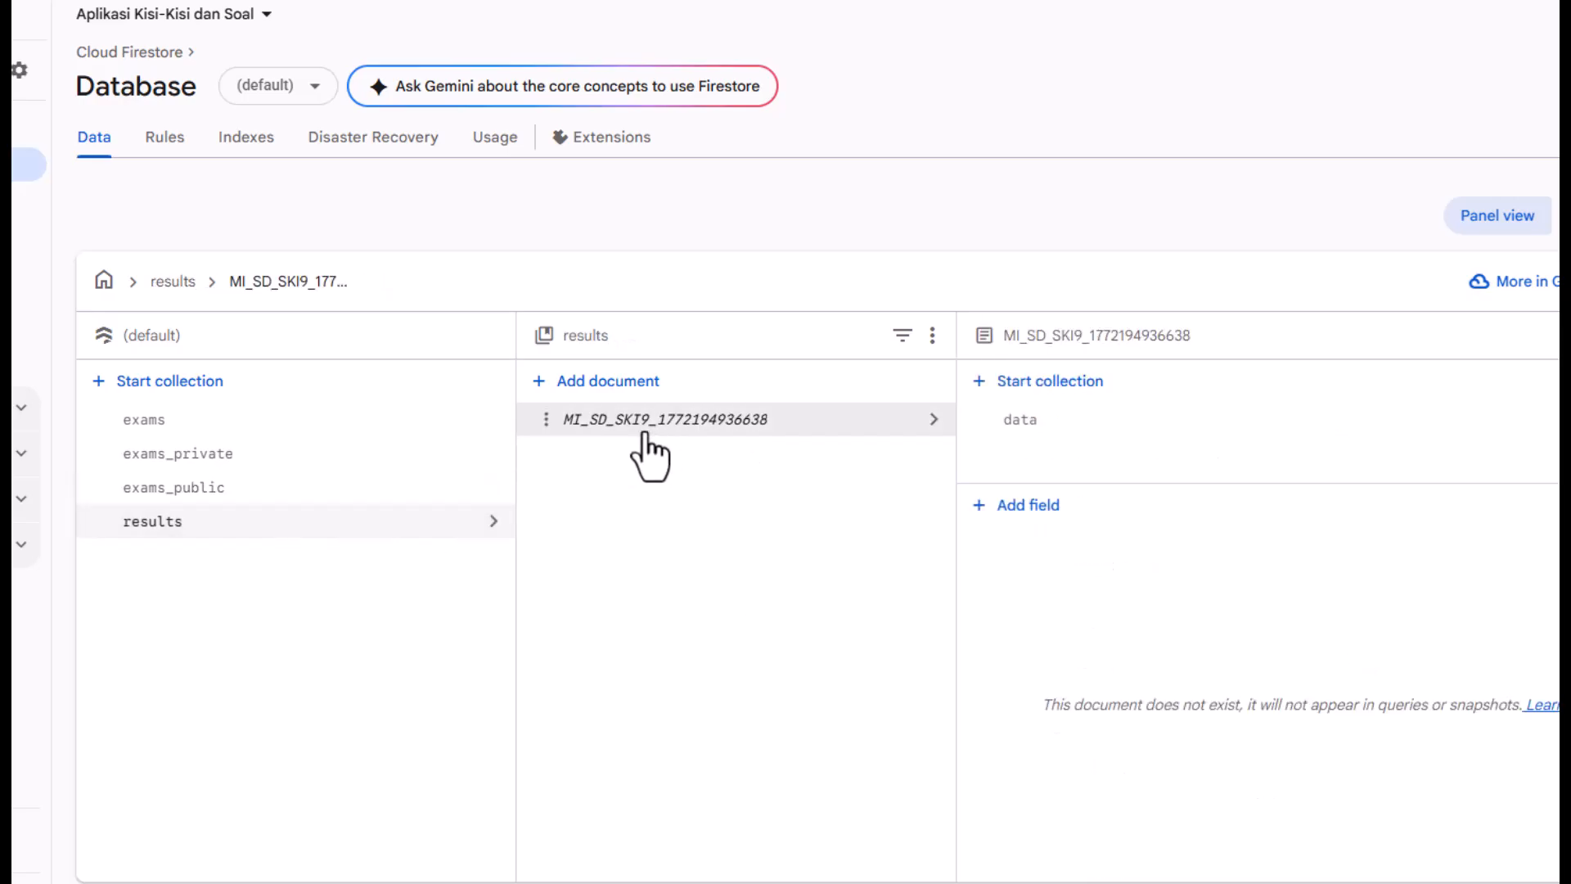
pyautogui.click(340, 464)
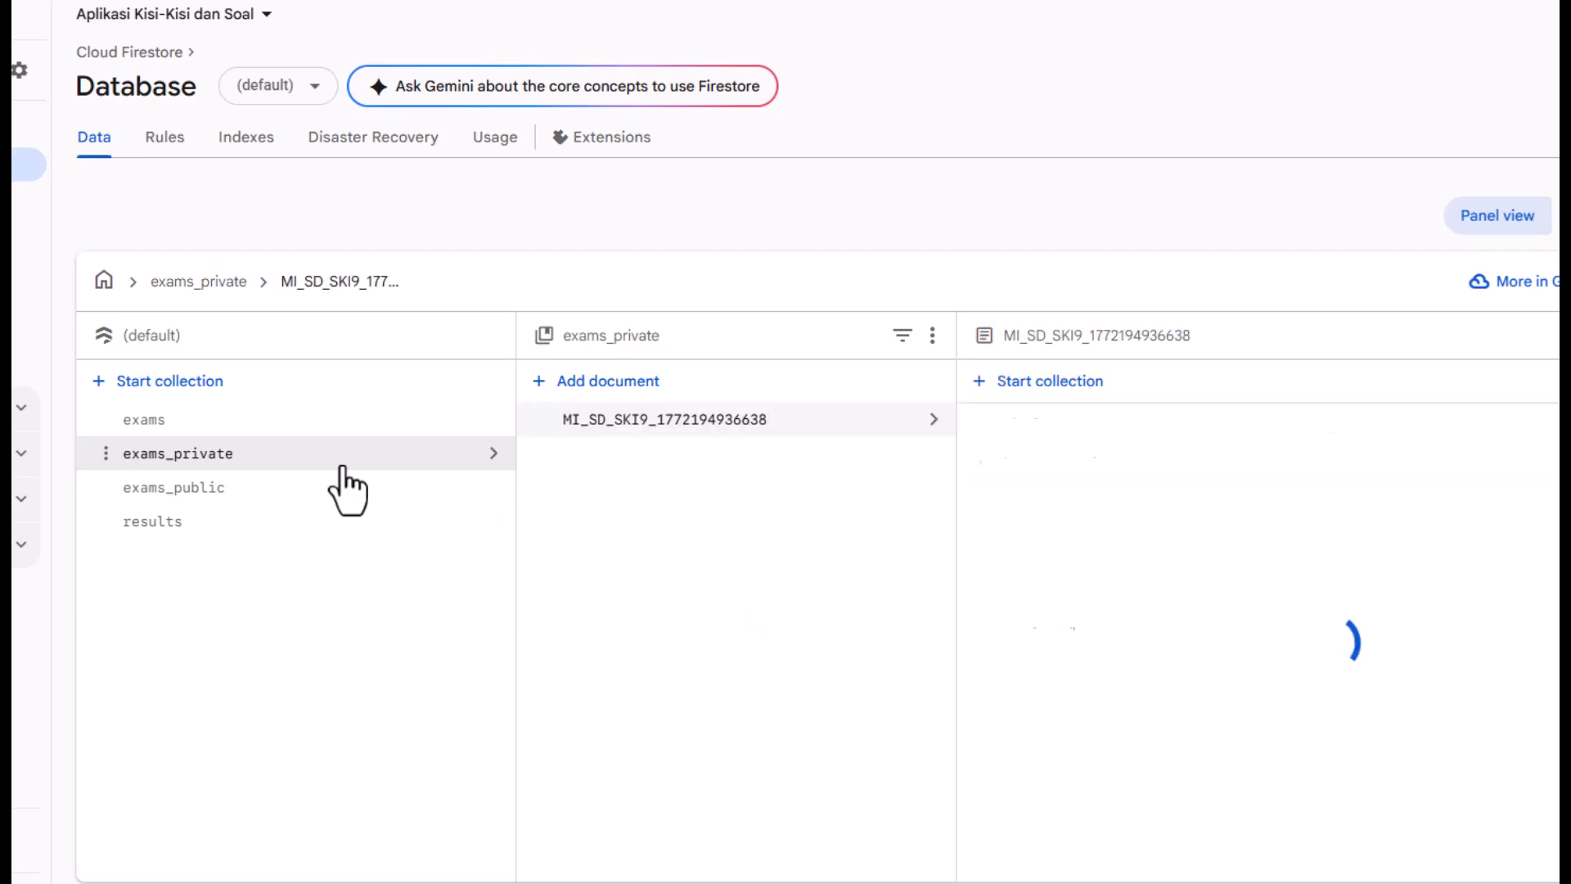
pyautogui.click(317, 487)
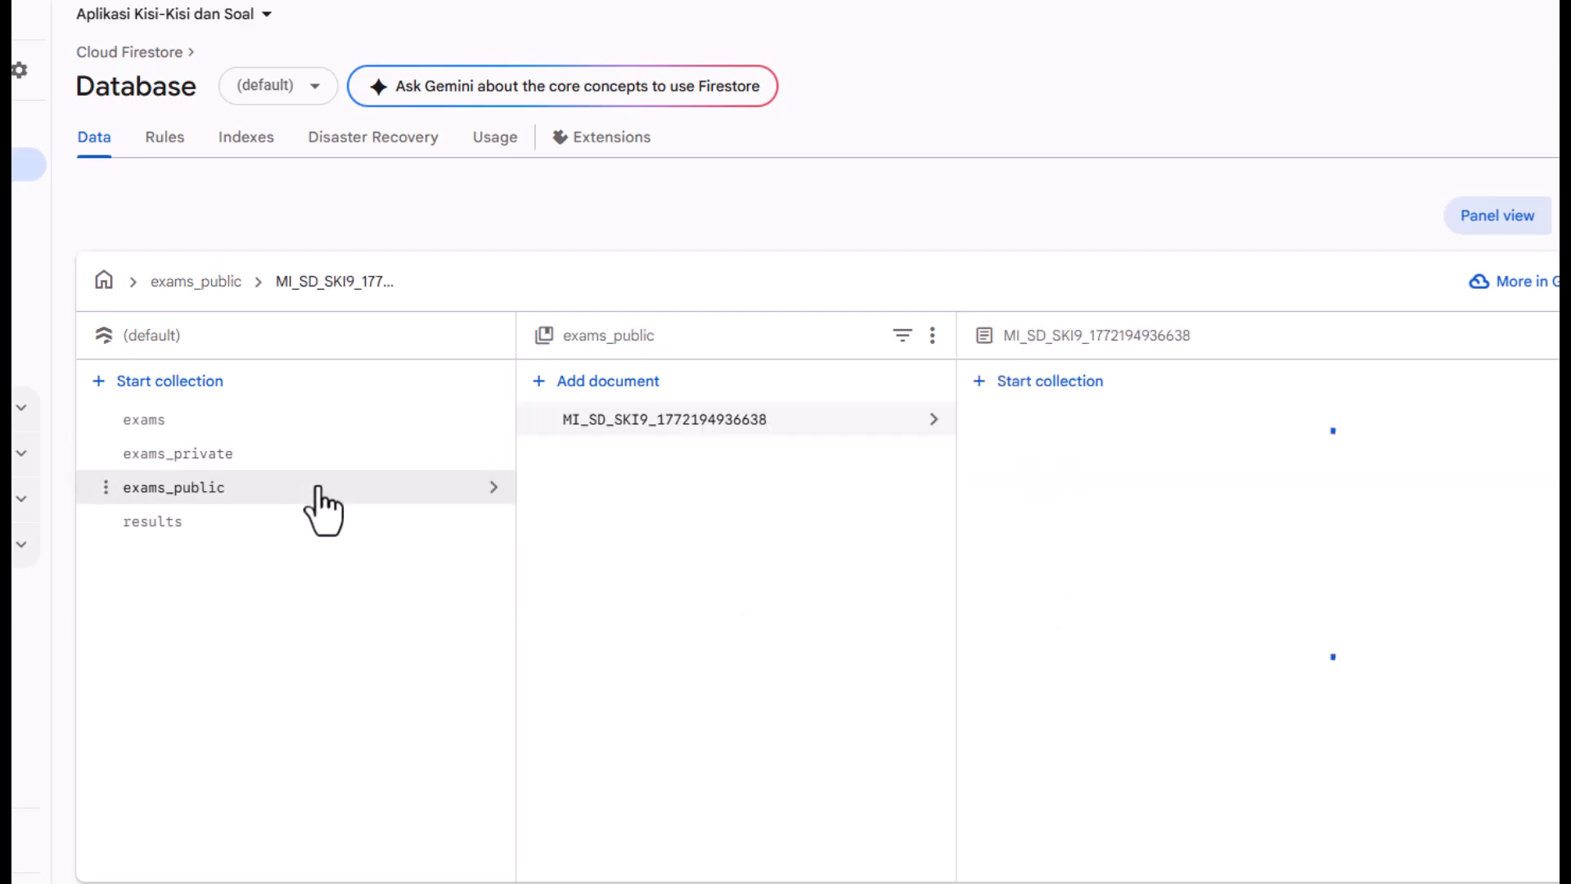
pyautogui.click(261, 521)
pyautogui.click(280, 490)
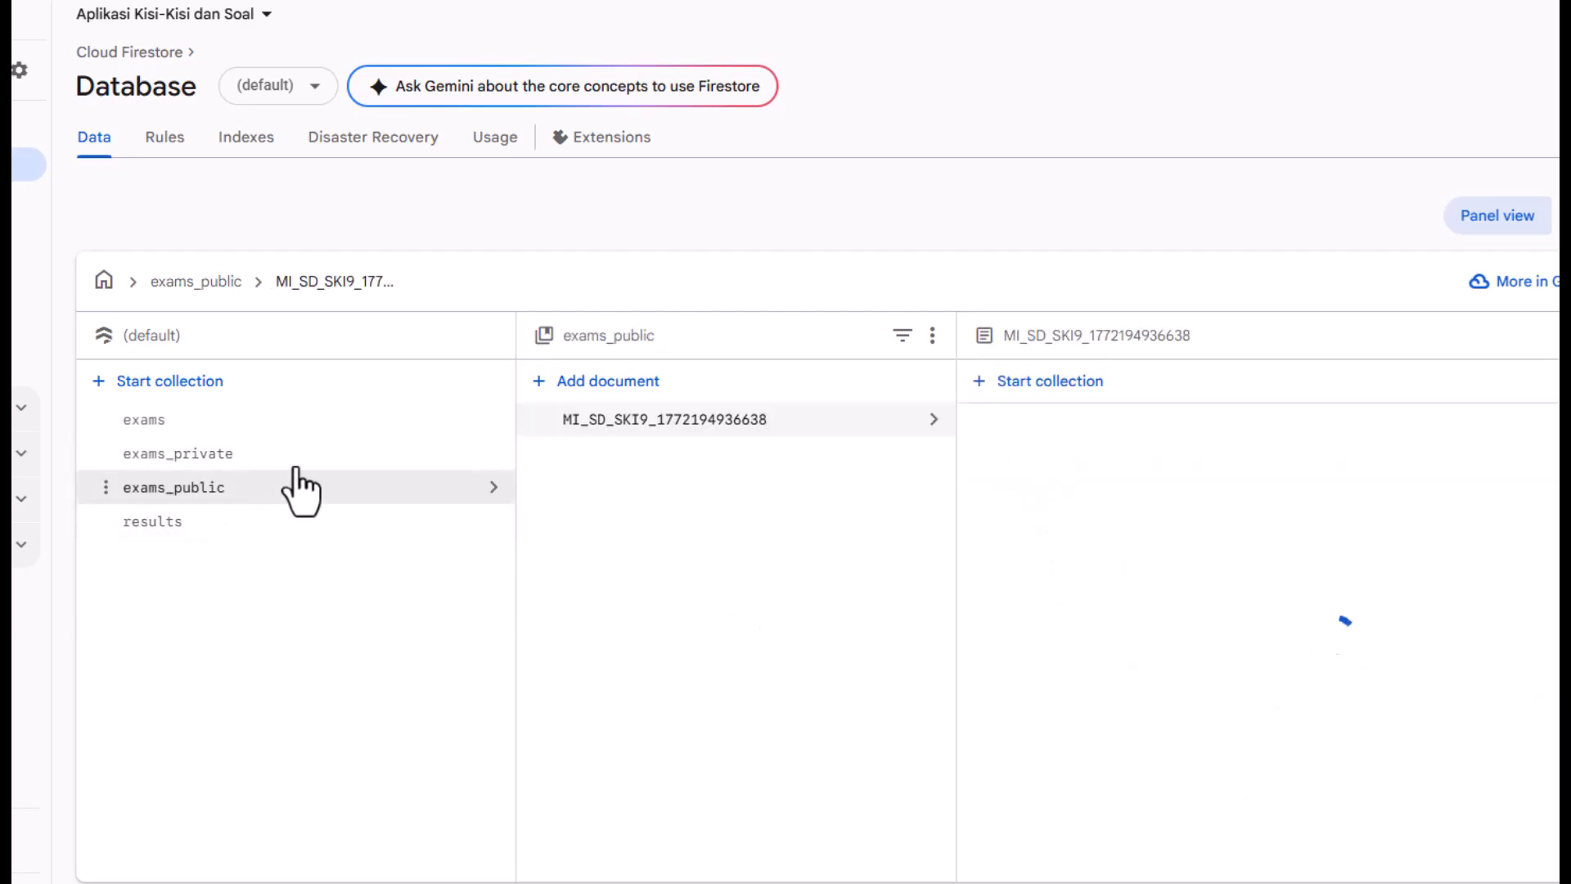
pyautogui.click(301, 458)
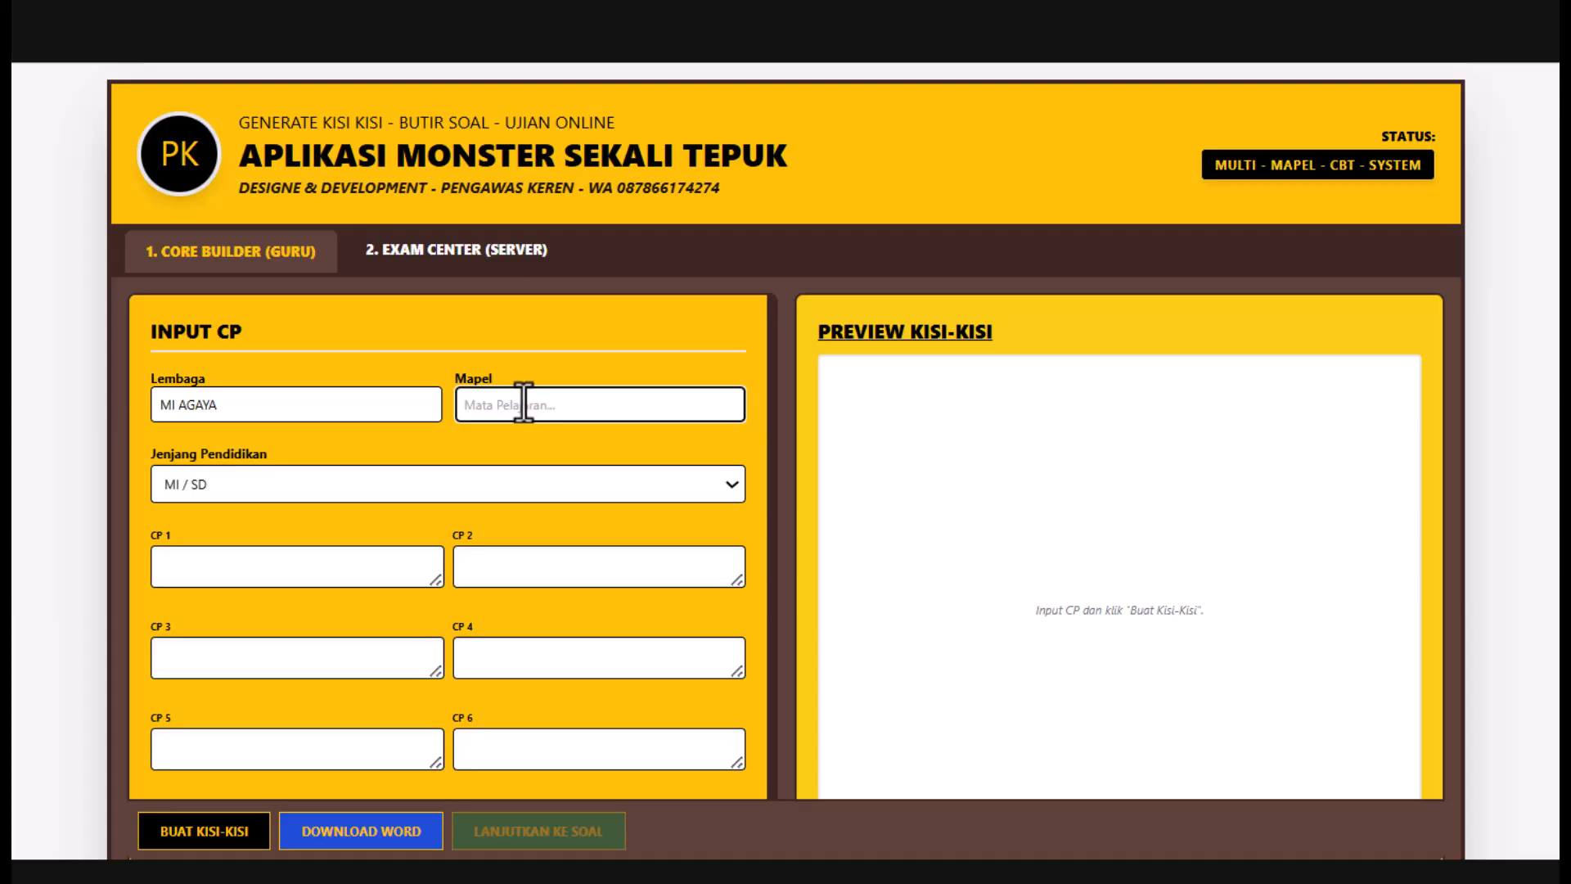
# - In the Input CP form, set the Mapel to QURAN HADITS and the Jenjang Pendidikan to MI / SD
pyautogui.write('QURAN HADITS')
pyautogui.click(583, 485)
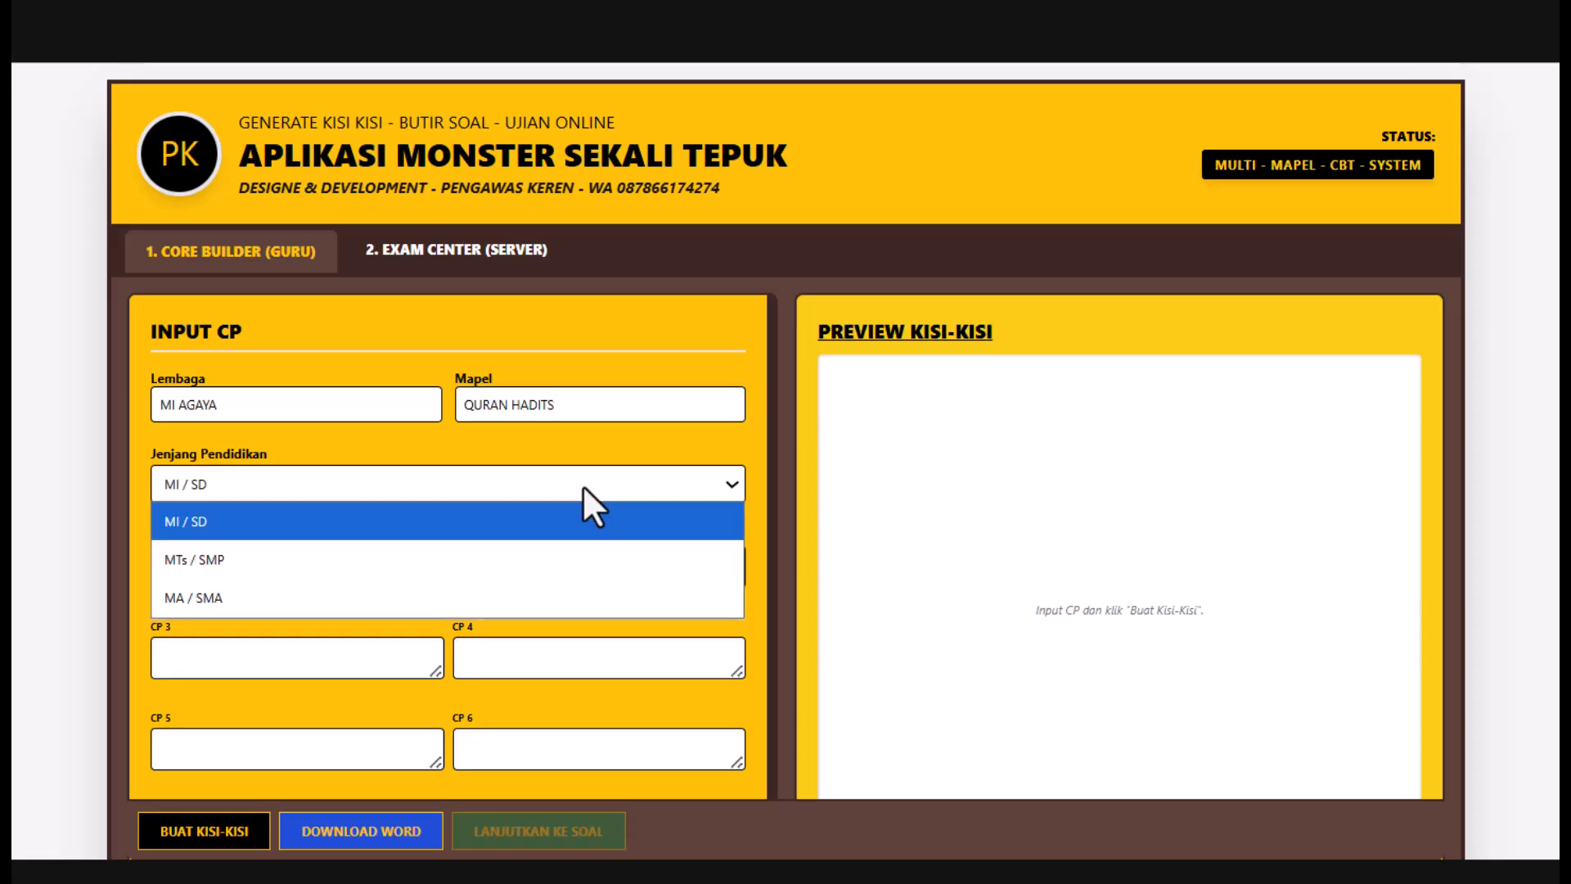
pyautogui.click(281, 528)
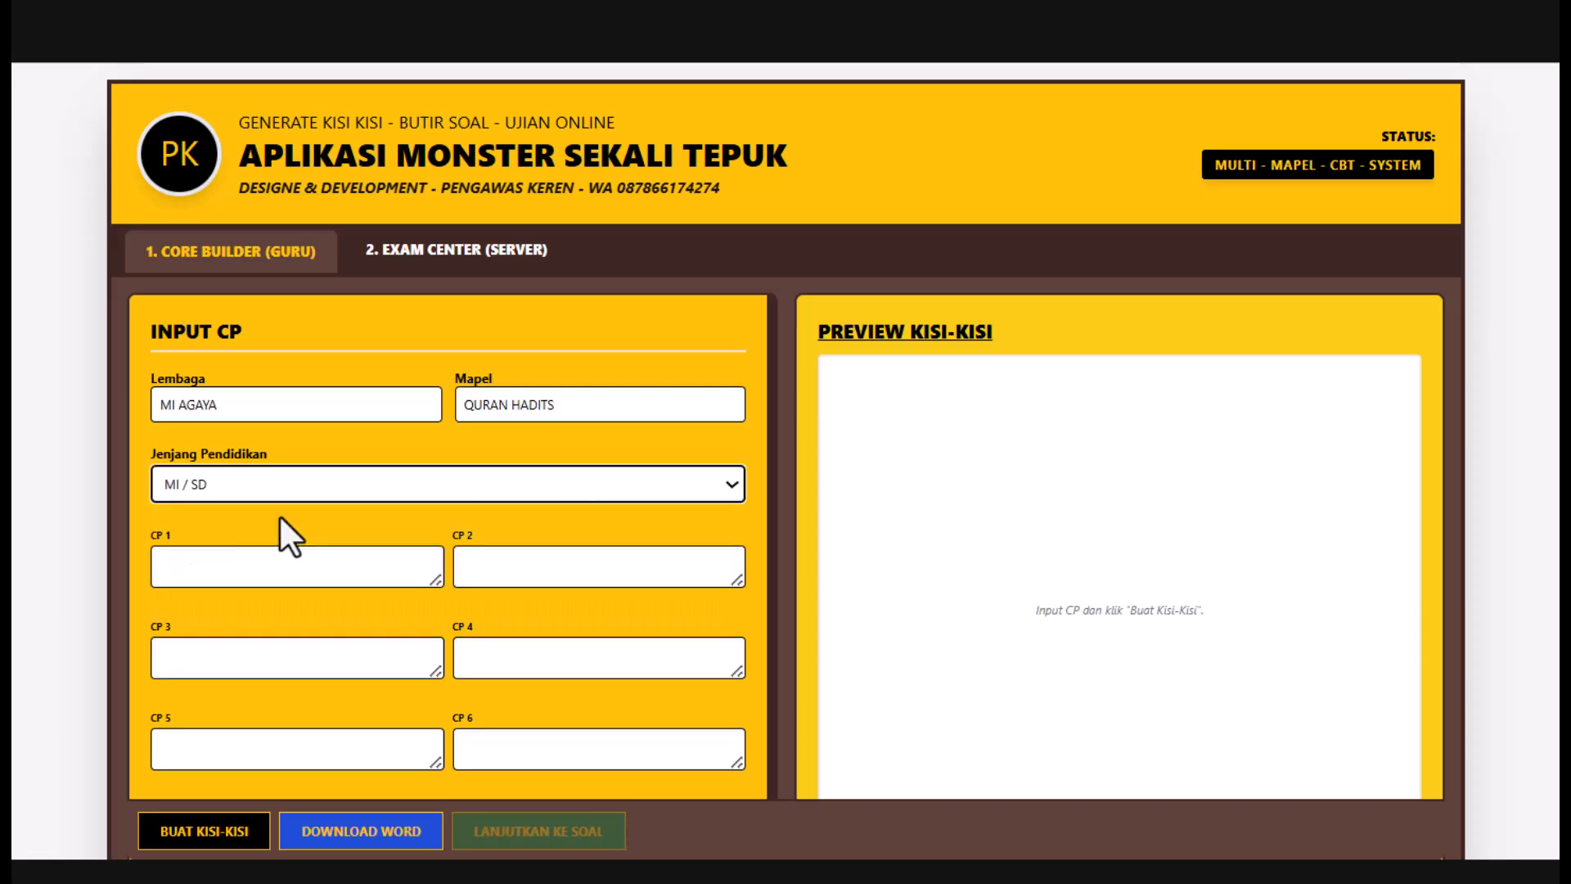
# - Copy the Capaian Pembelajaran text of row 1 from the Al-Qur'an Hadis table in the exam PDF into the CP 1 field
pyautogui.click(219, 560)
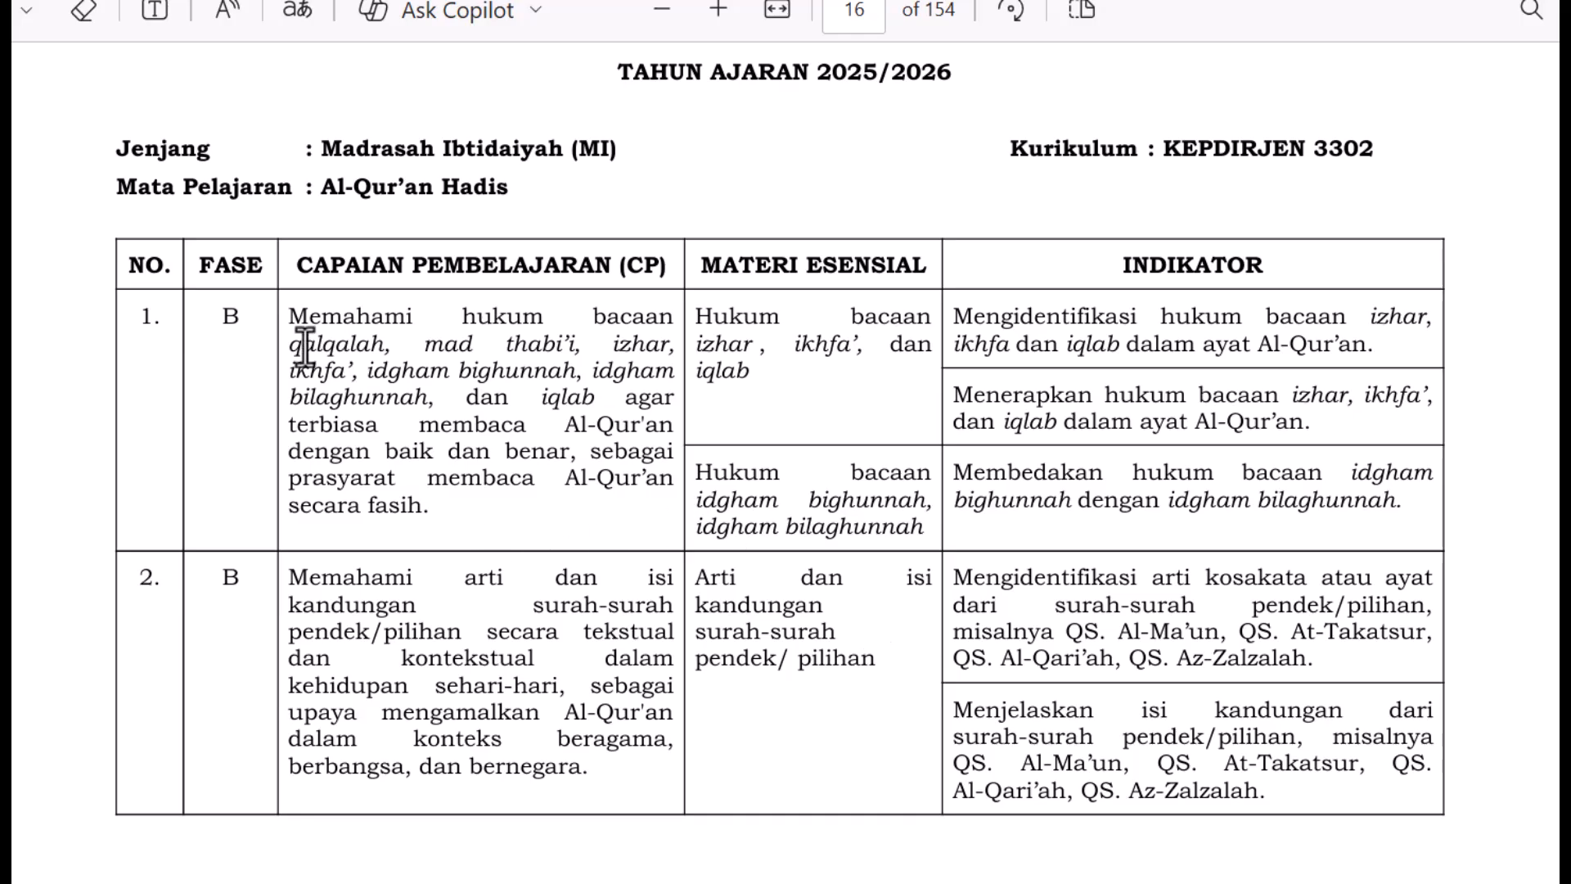
pyautogui.moveTo(286, 320); pyautogui.dragTo(423, 516)
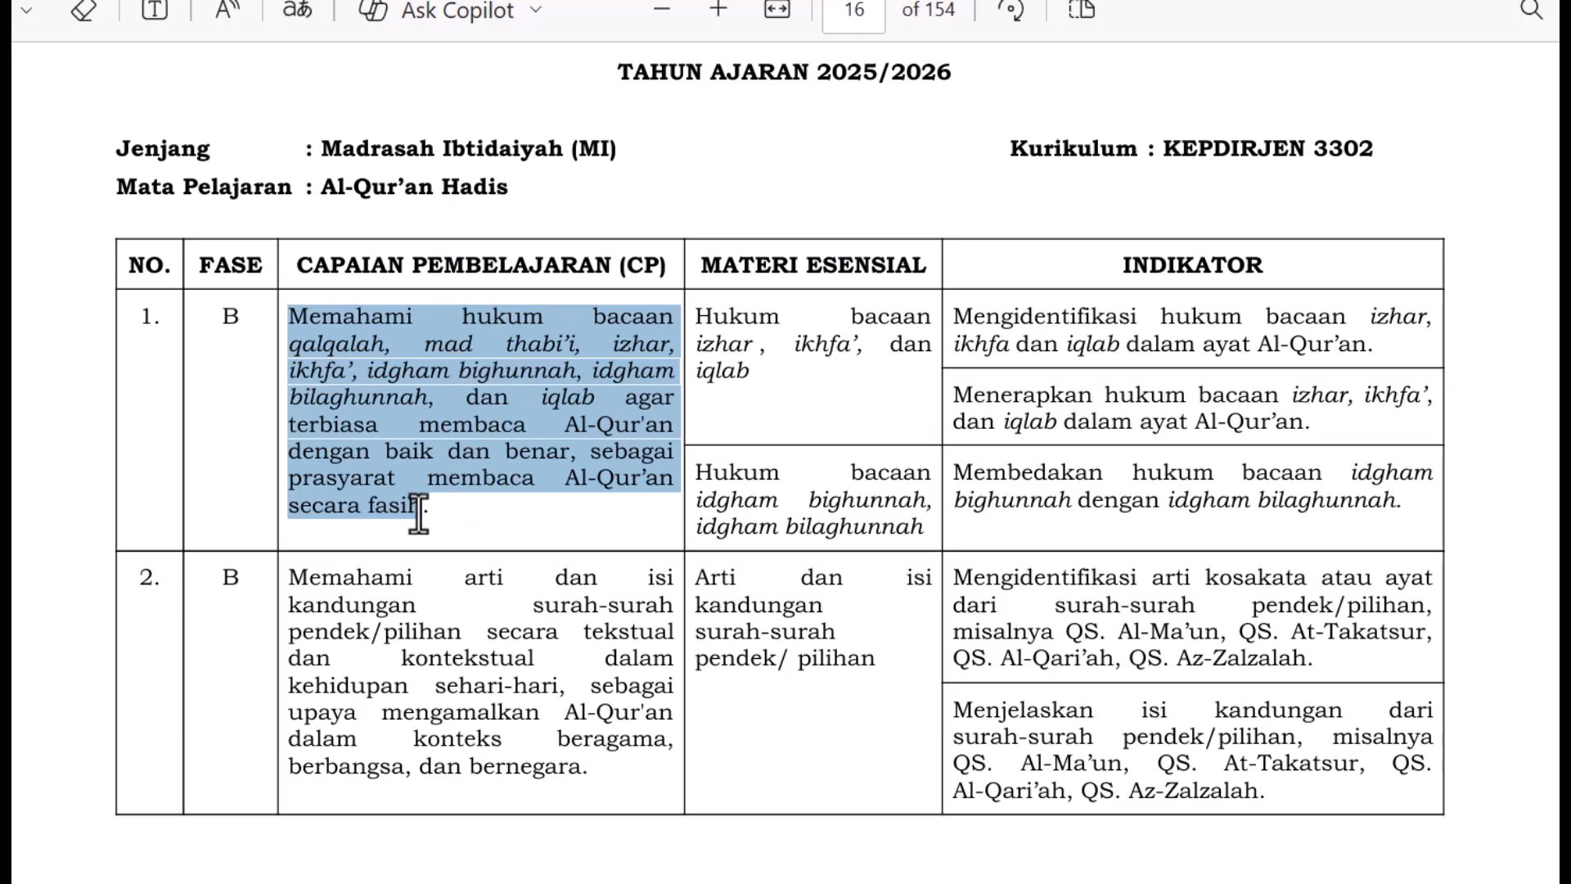
pyautogui.click(1035, 872)
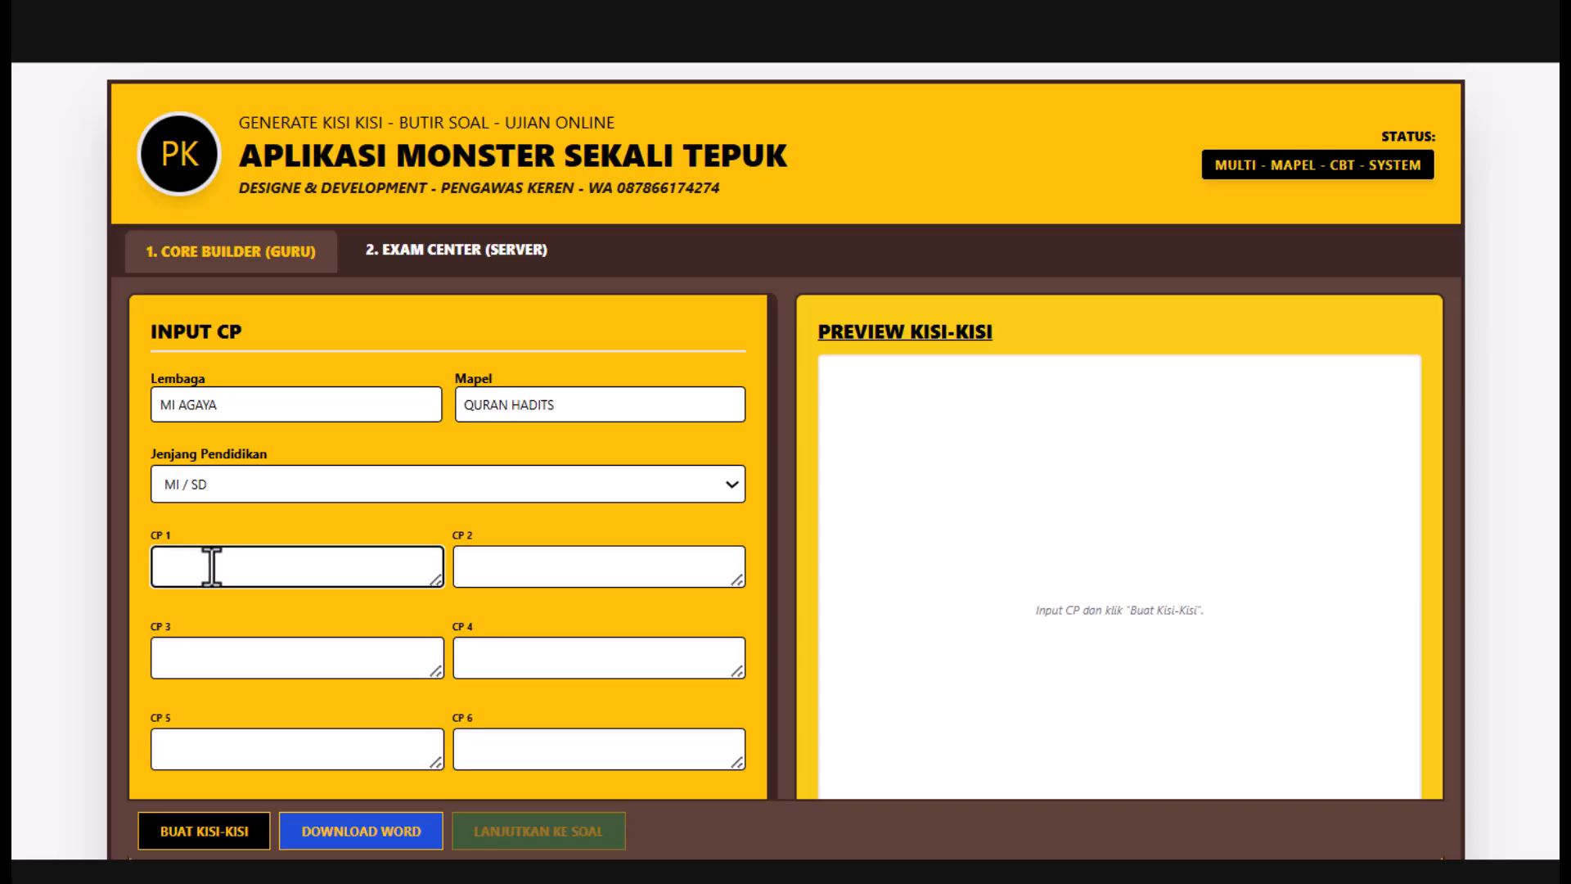
pyautogui.hotkey('ctrl', 'v')
# - Copy the Capaian Pembelajaran text of row 2 from the exam PDF in Edge into the CP 2 field
pyautogui.click(493, 564)
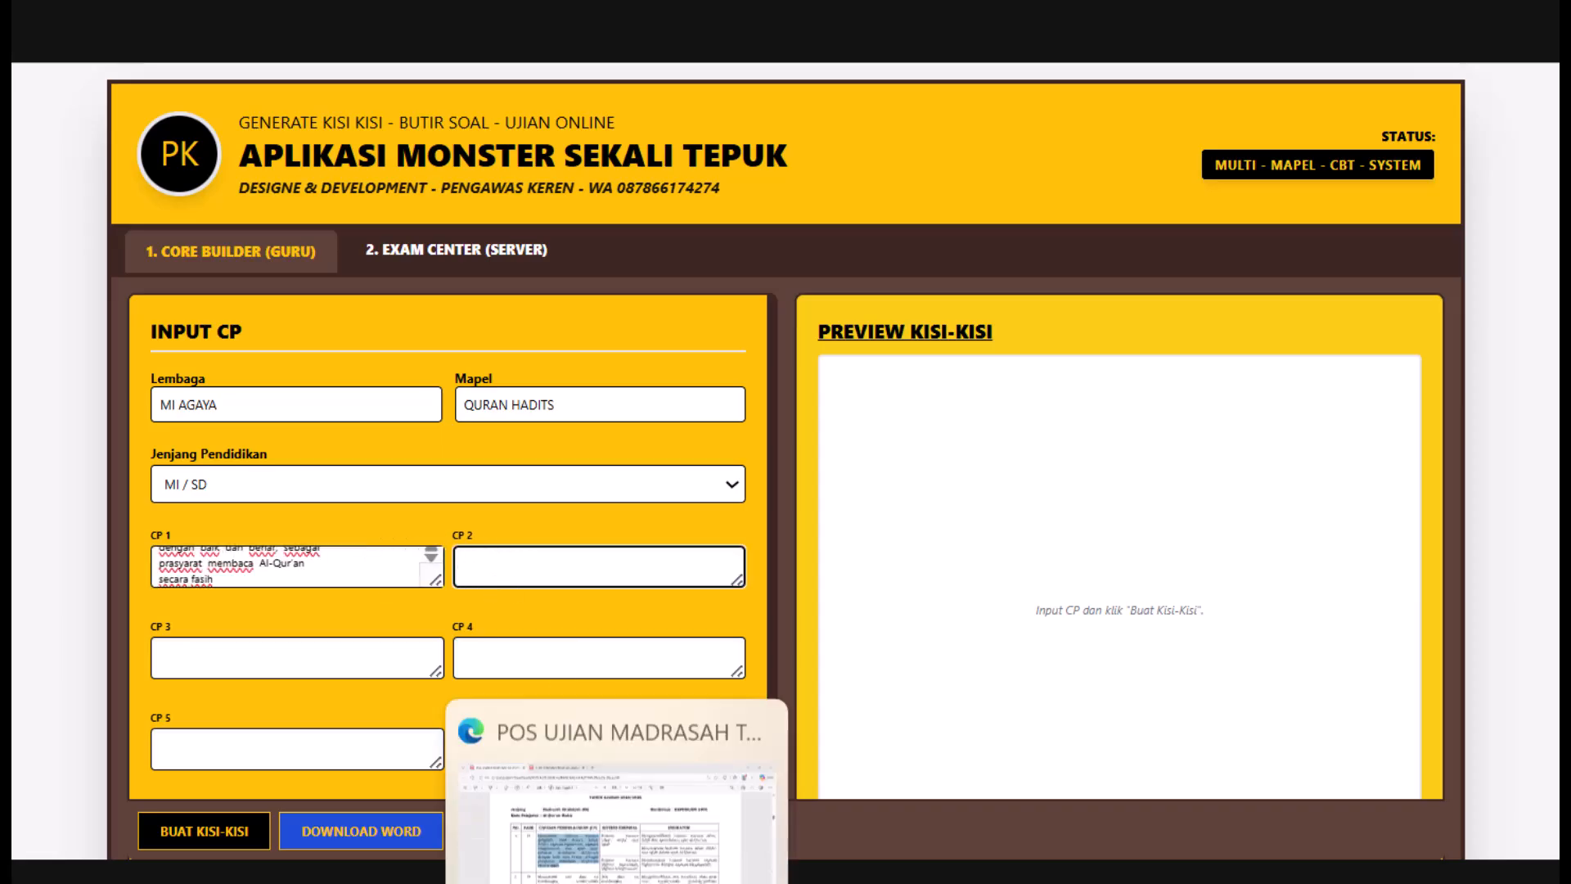
pyautogui.click(615, 872)
pyautogui.moveTo(289, 583); pyautogui.dragTo(586, 769)
pyautogui.hotkey('ctrl', 'c')
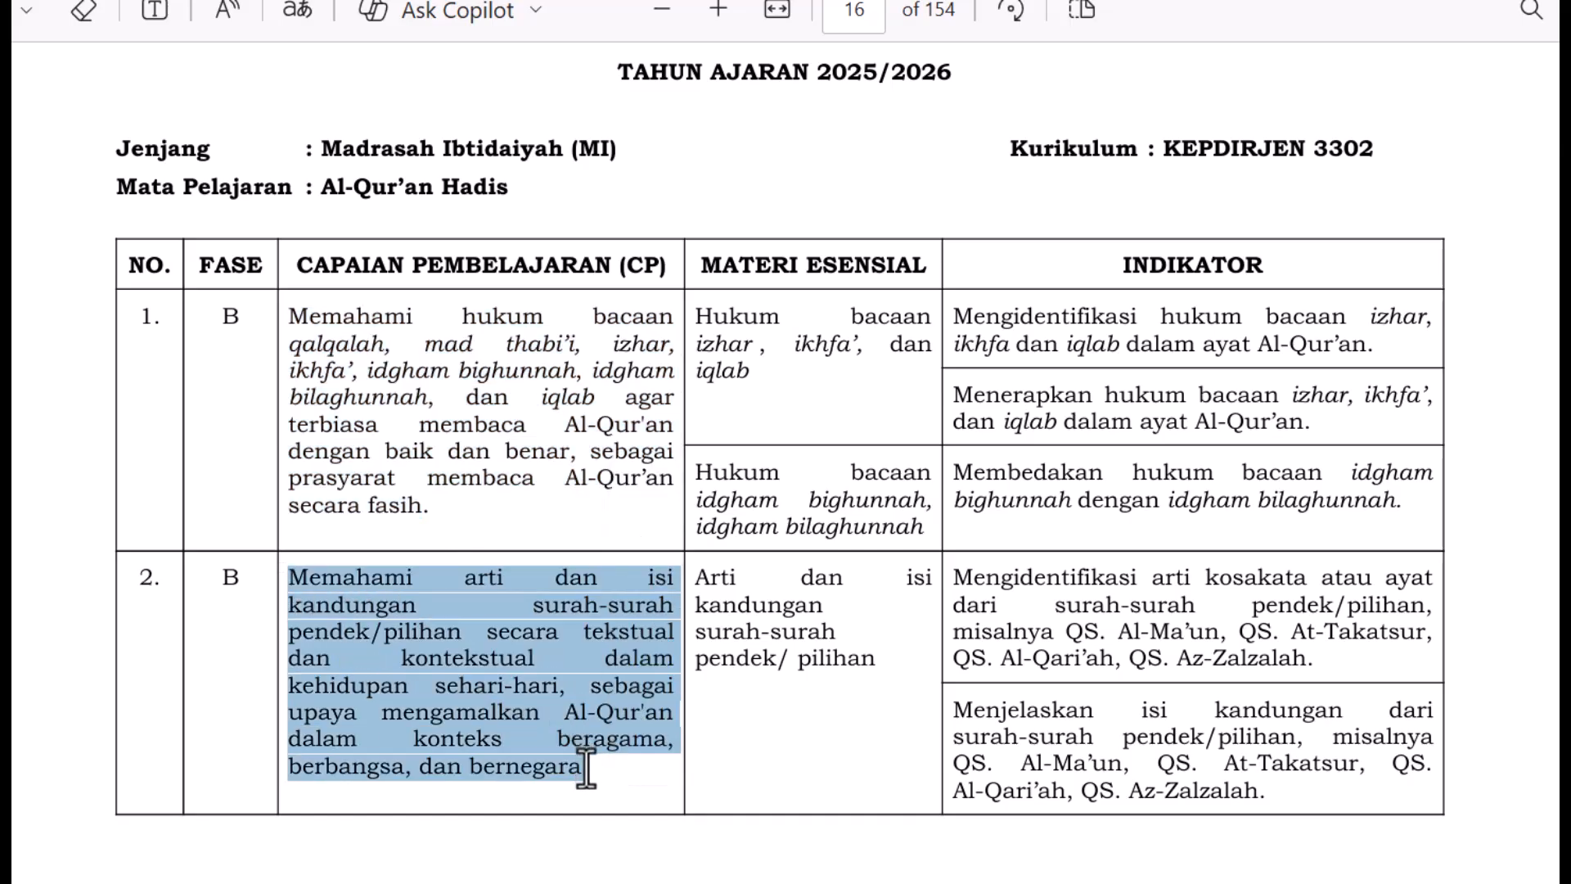
pyautogui.hotkey('alt', 'Tab')
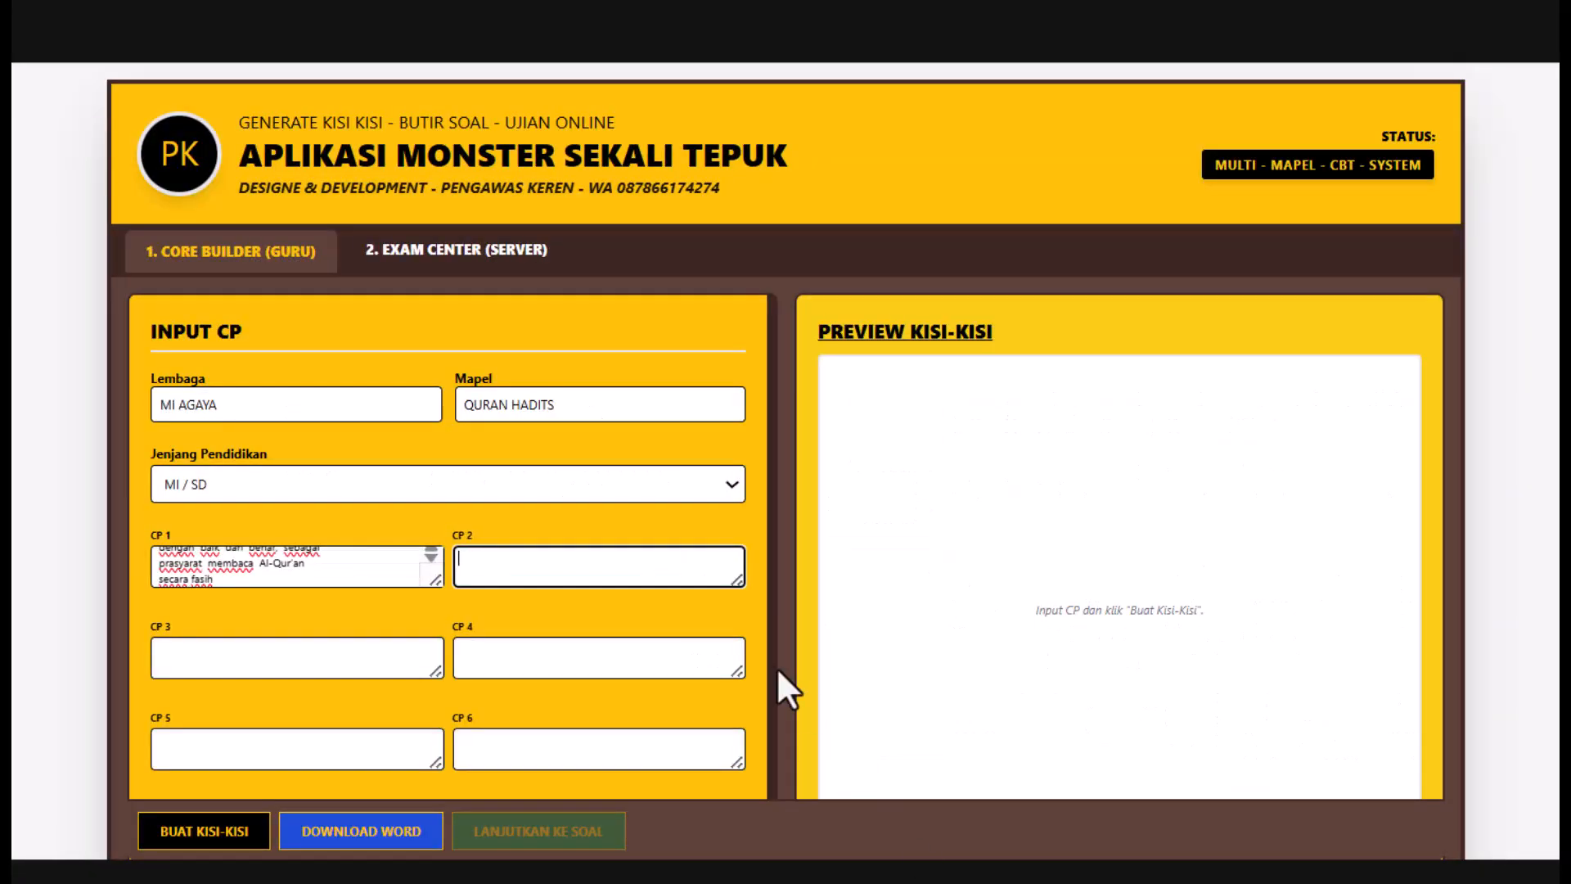
pyautogui.hotkey('ctrl', 'v')
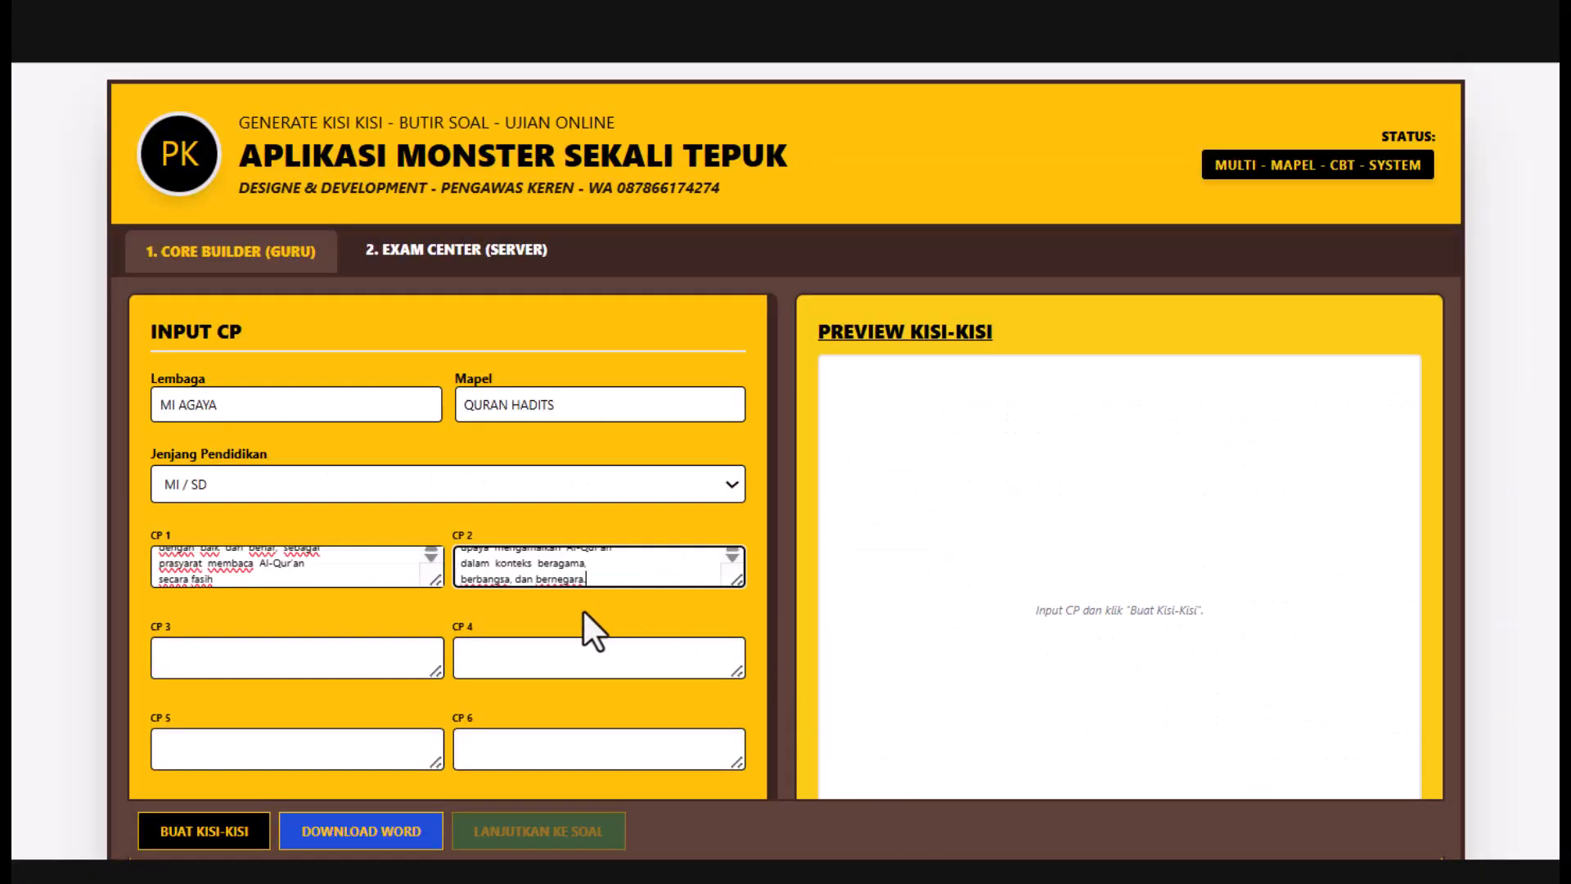
# - Copy the Capaian Pembelajaran text of row 3 on page 17 of the exam PDF into the CP 3 field
pyautogui.click(226, 649)
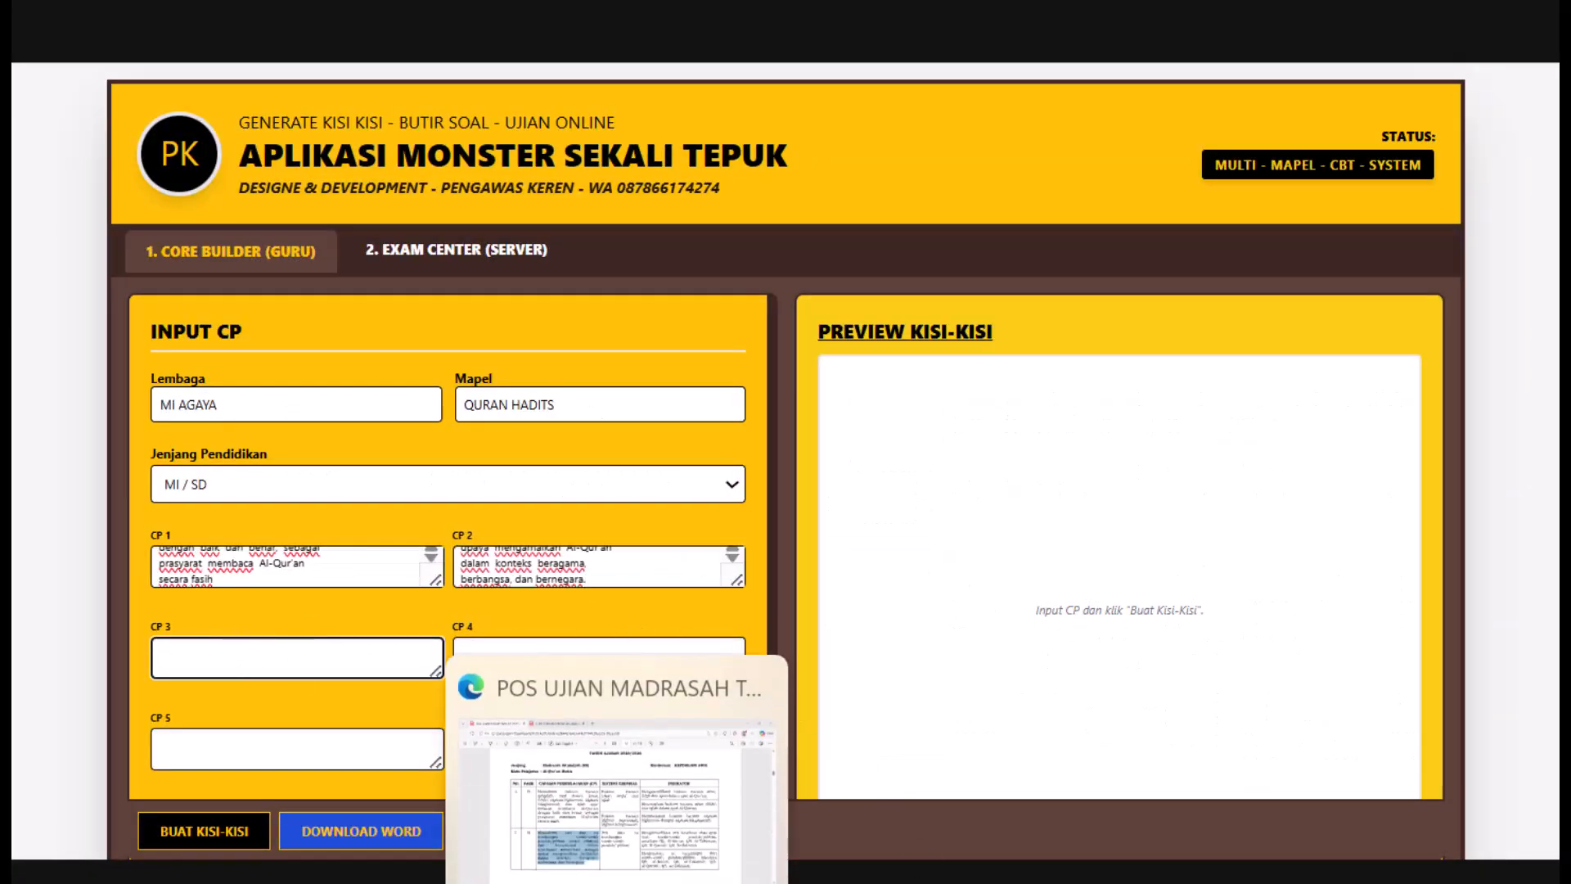
pyautogui.click(616, 882)
pyautogui.scroll(-1, 793, 537)
pyautogui.scroll(-10, 793, 537)
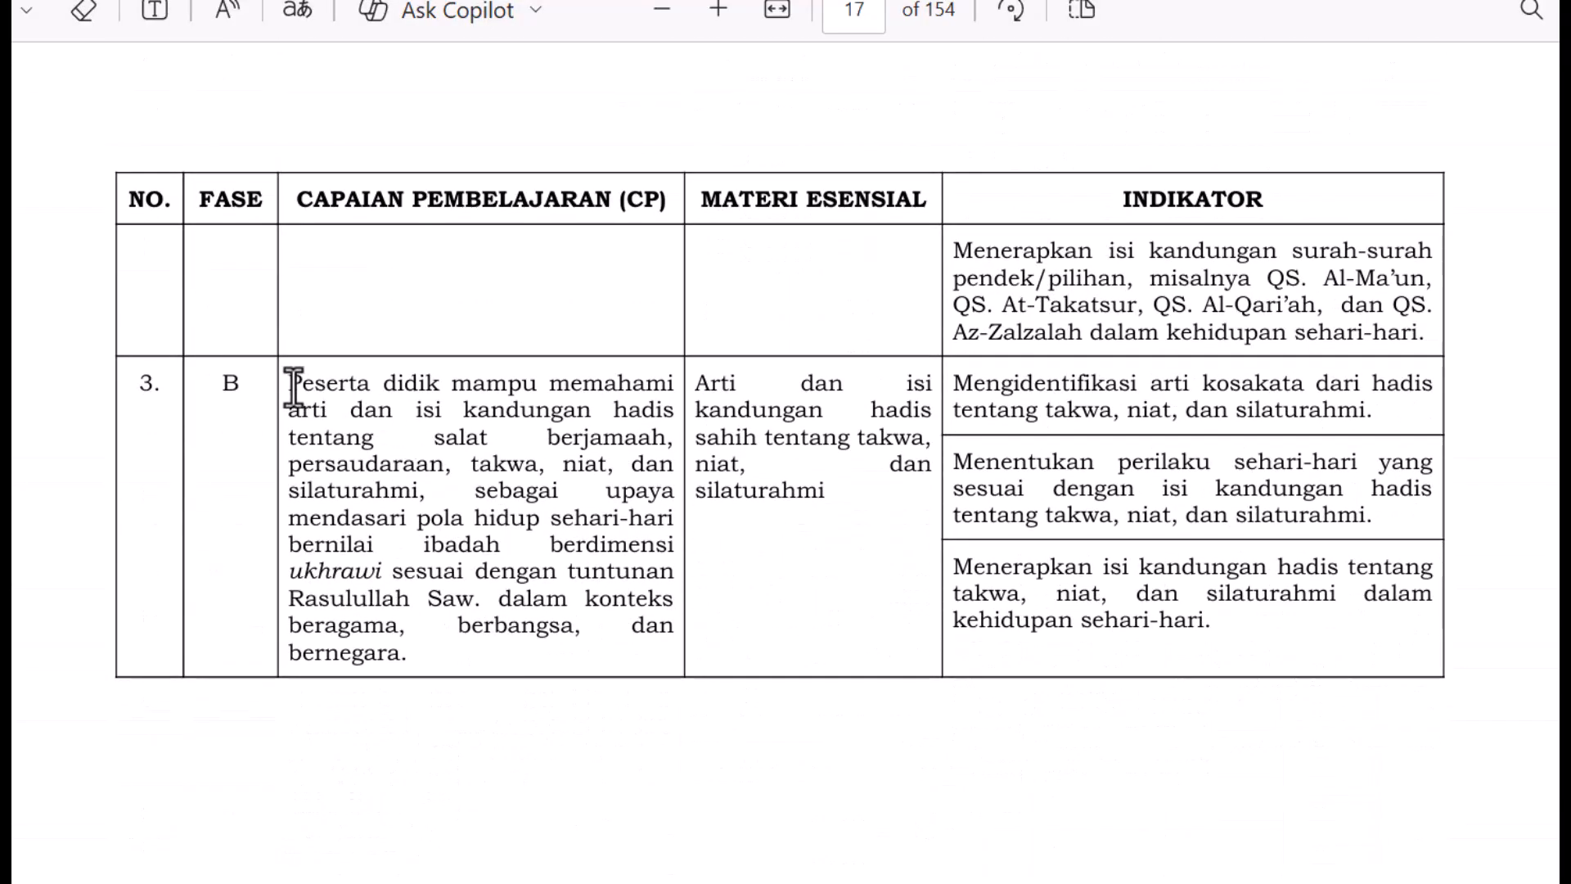
pyautogui.moveTo(288, 384); pyautogui.dragTo(407, 661)
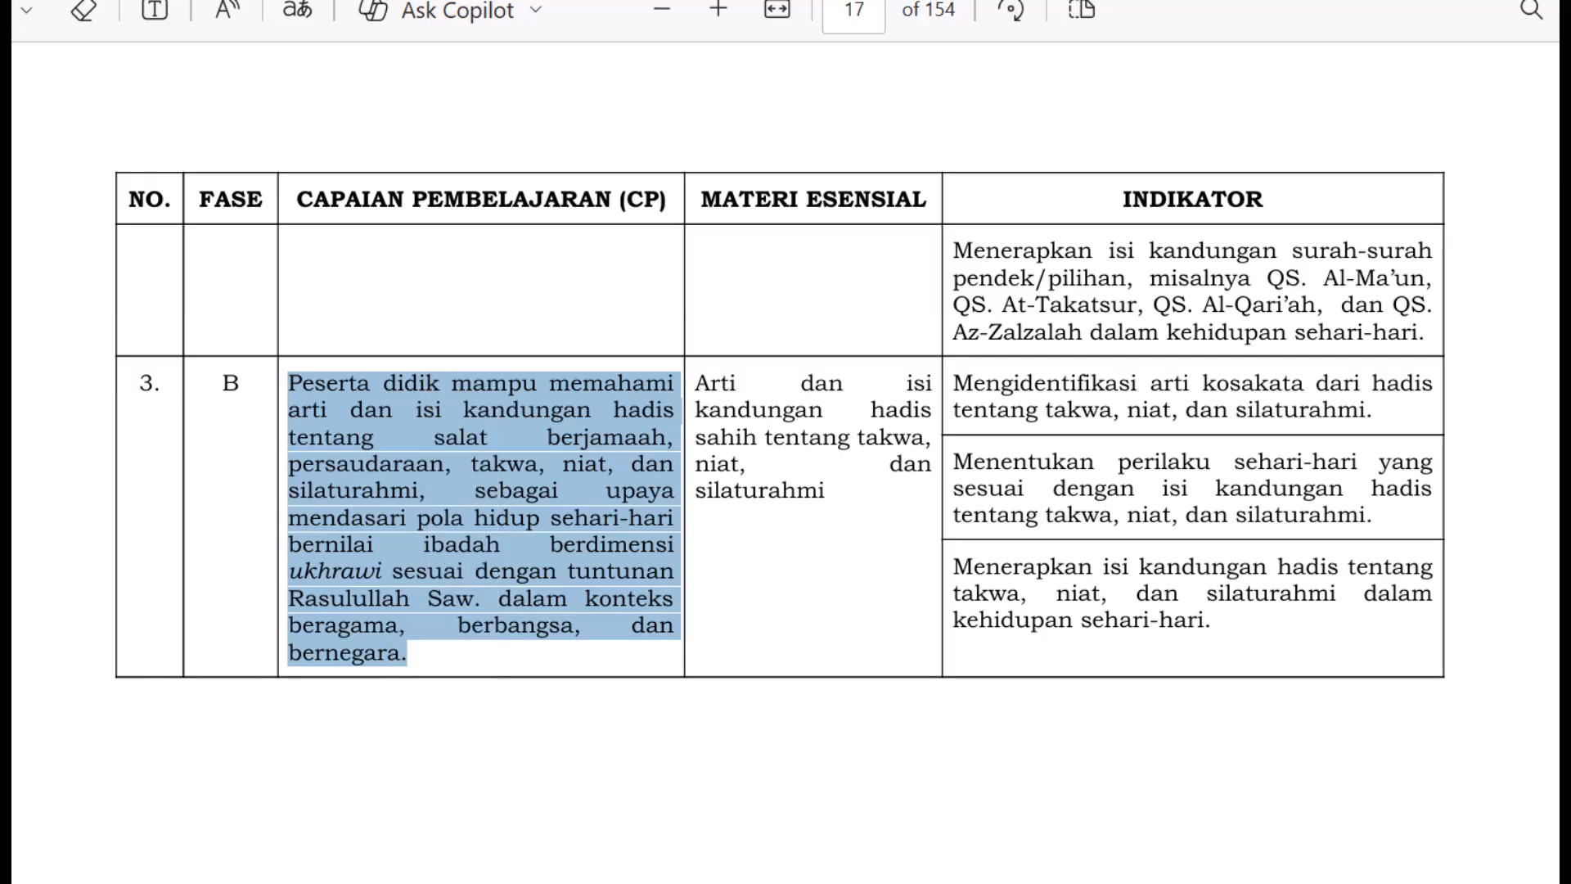
pyautogui.click(1036, 882)
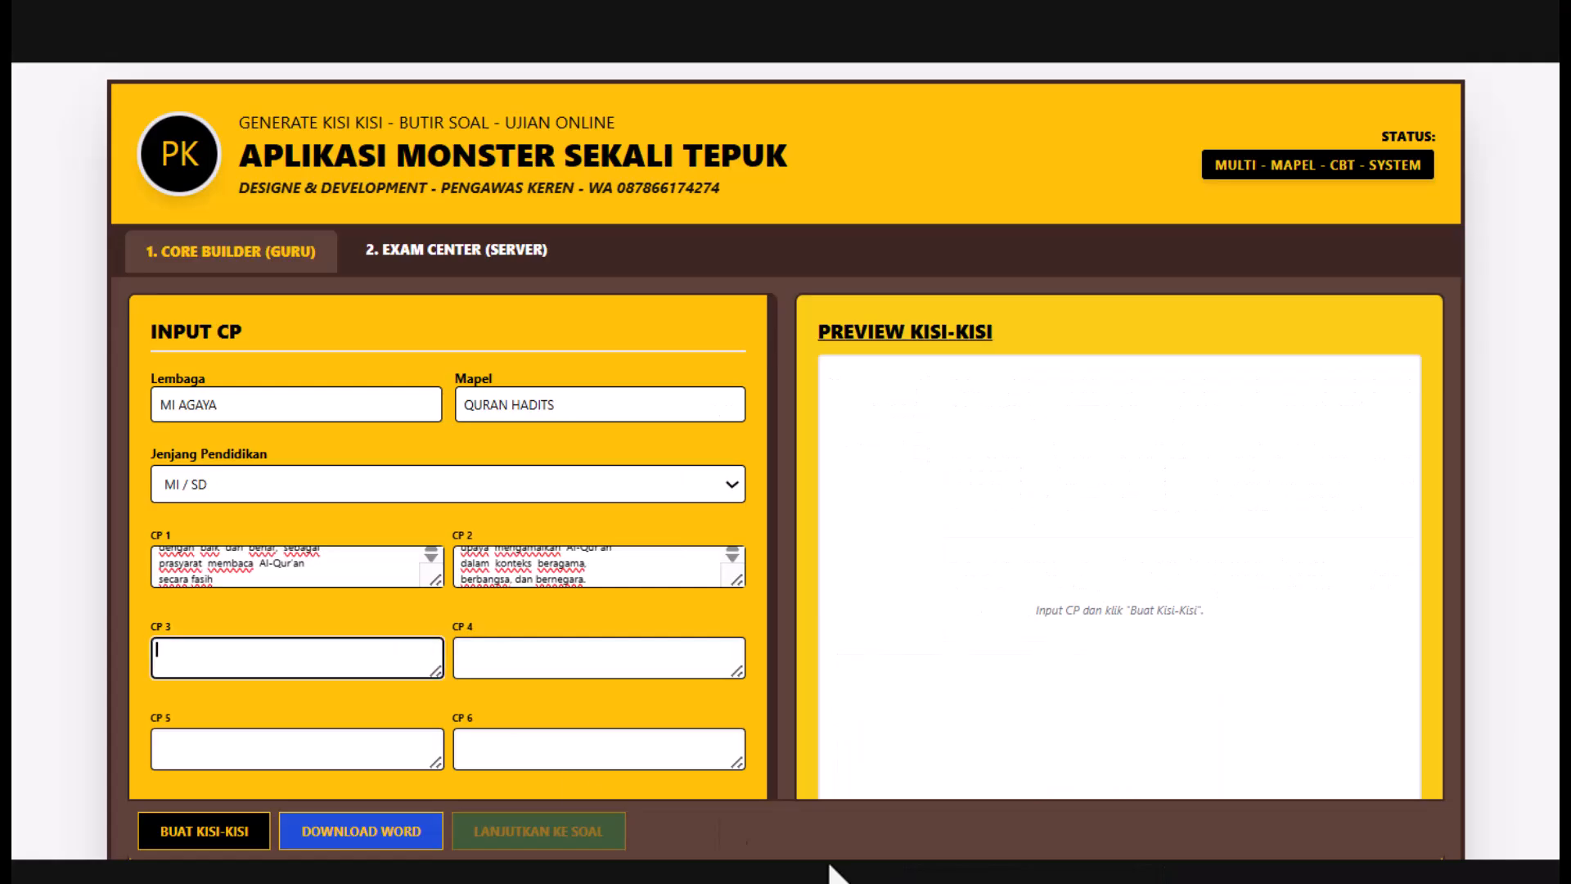
pyautogui.hotkey('ctrl', 'v')
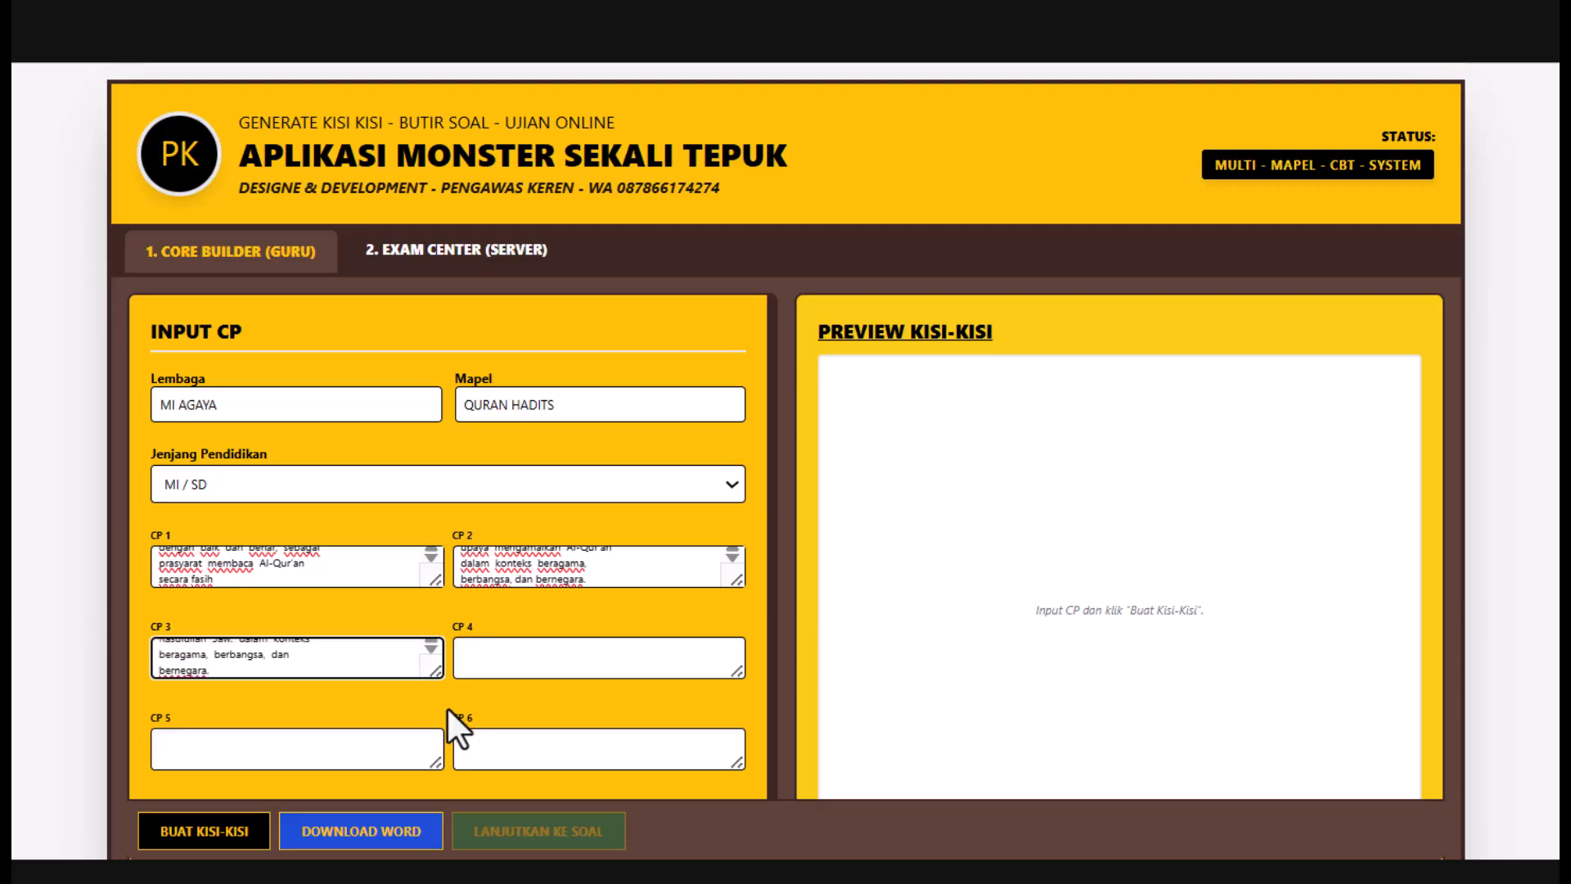
# - Copy the Capaian Pembelajaran text of row 4 on page 18 of the exam PDF into the CP 4 field
pyautogui.click(616, 880)
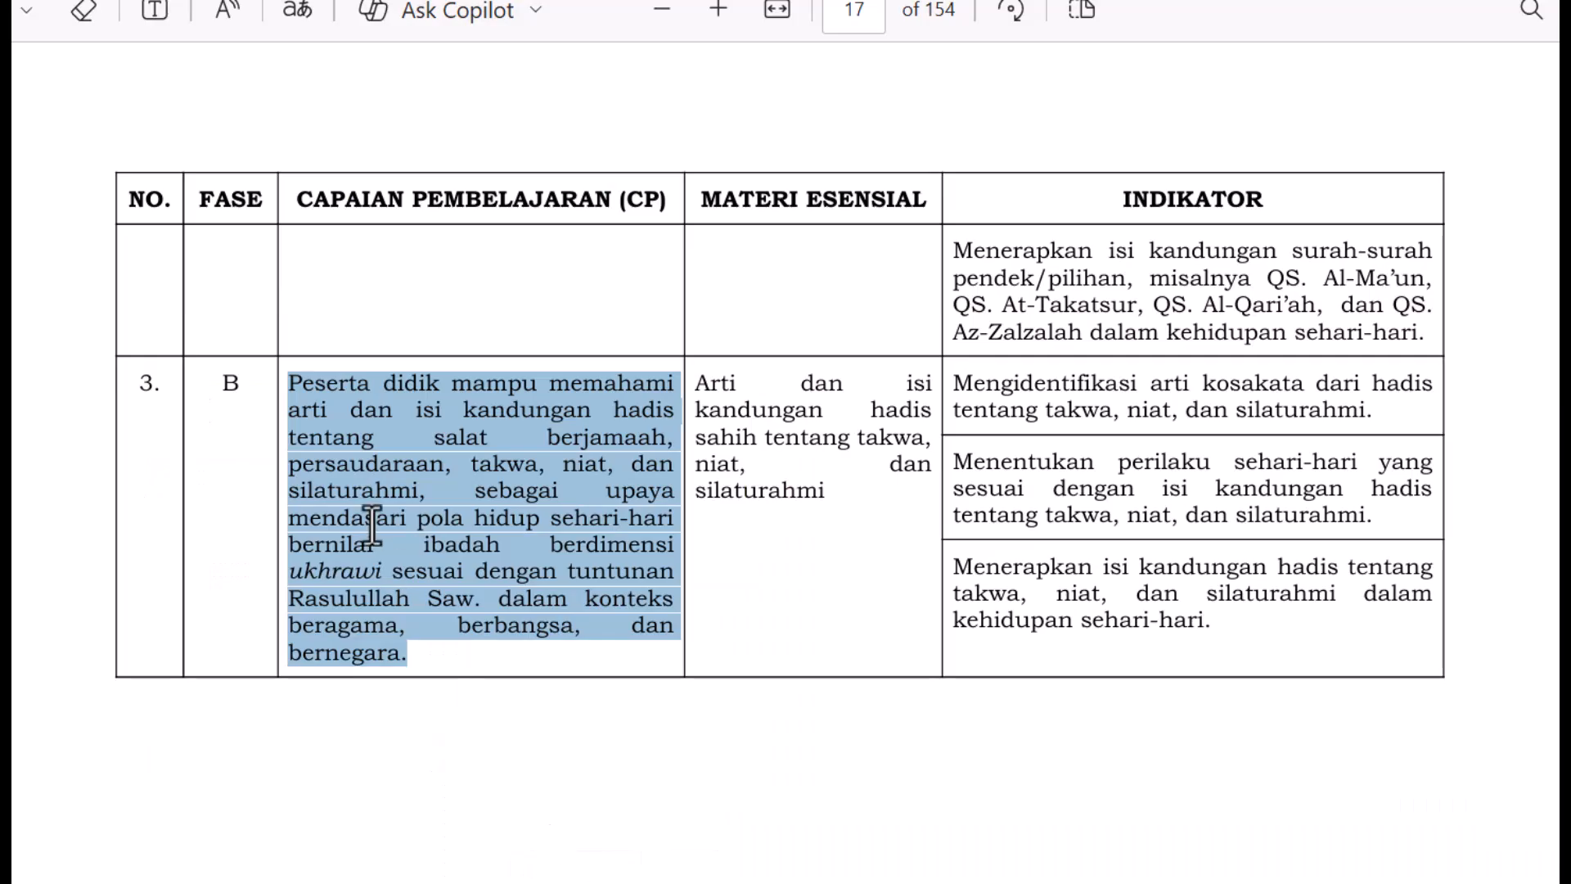
pyautogui.scroll(-10, 373, 522)
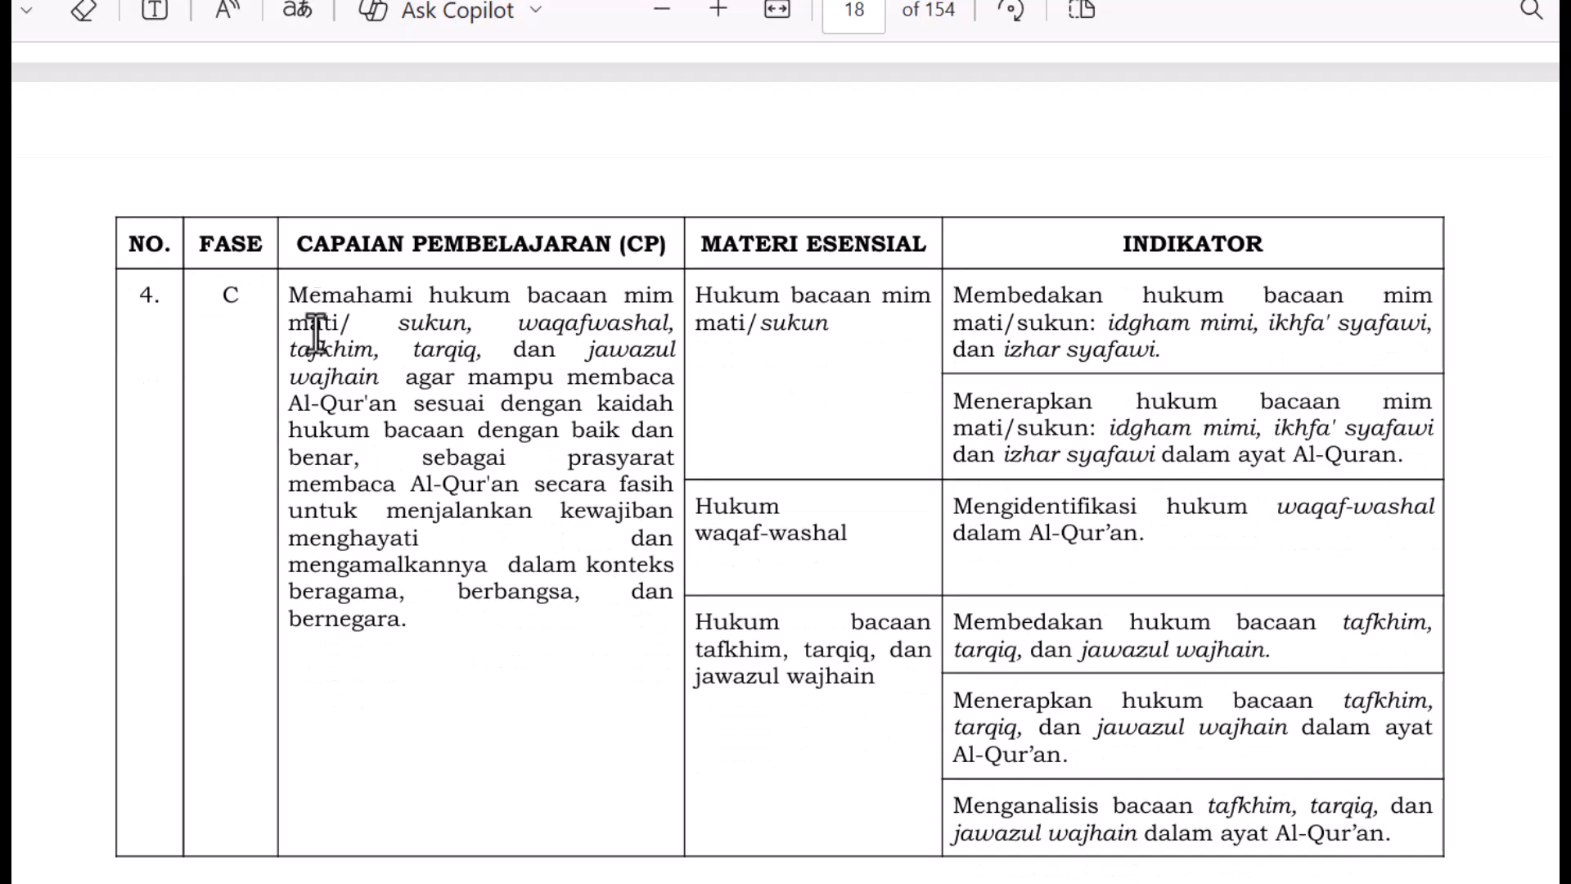
pyautogui.moveTo(293, 292); pyautogui.dragTo(407, 626)
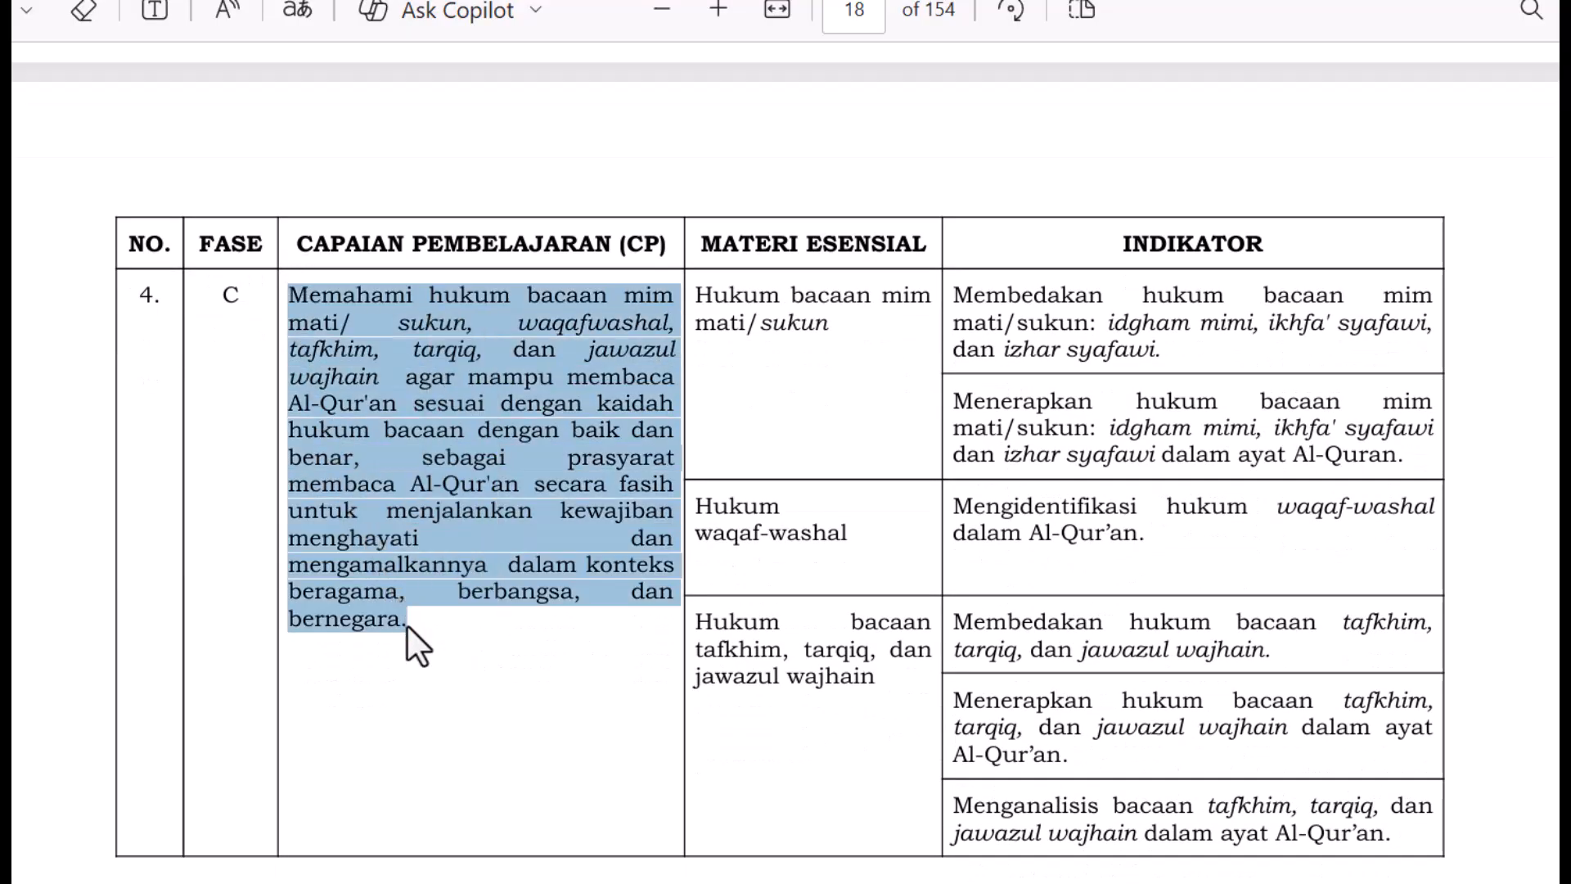
pyautogui.moveTo(1036, 882)
pyautogui.click(1023, 818)
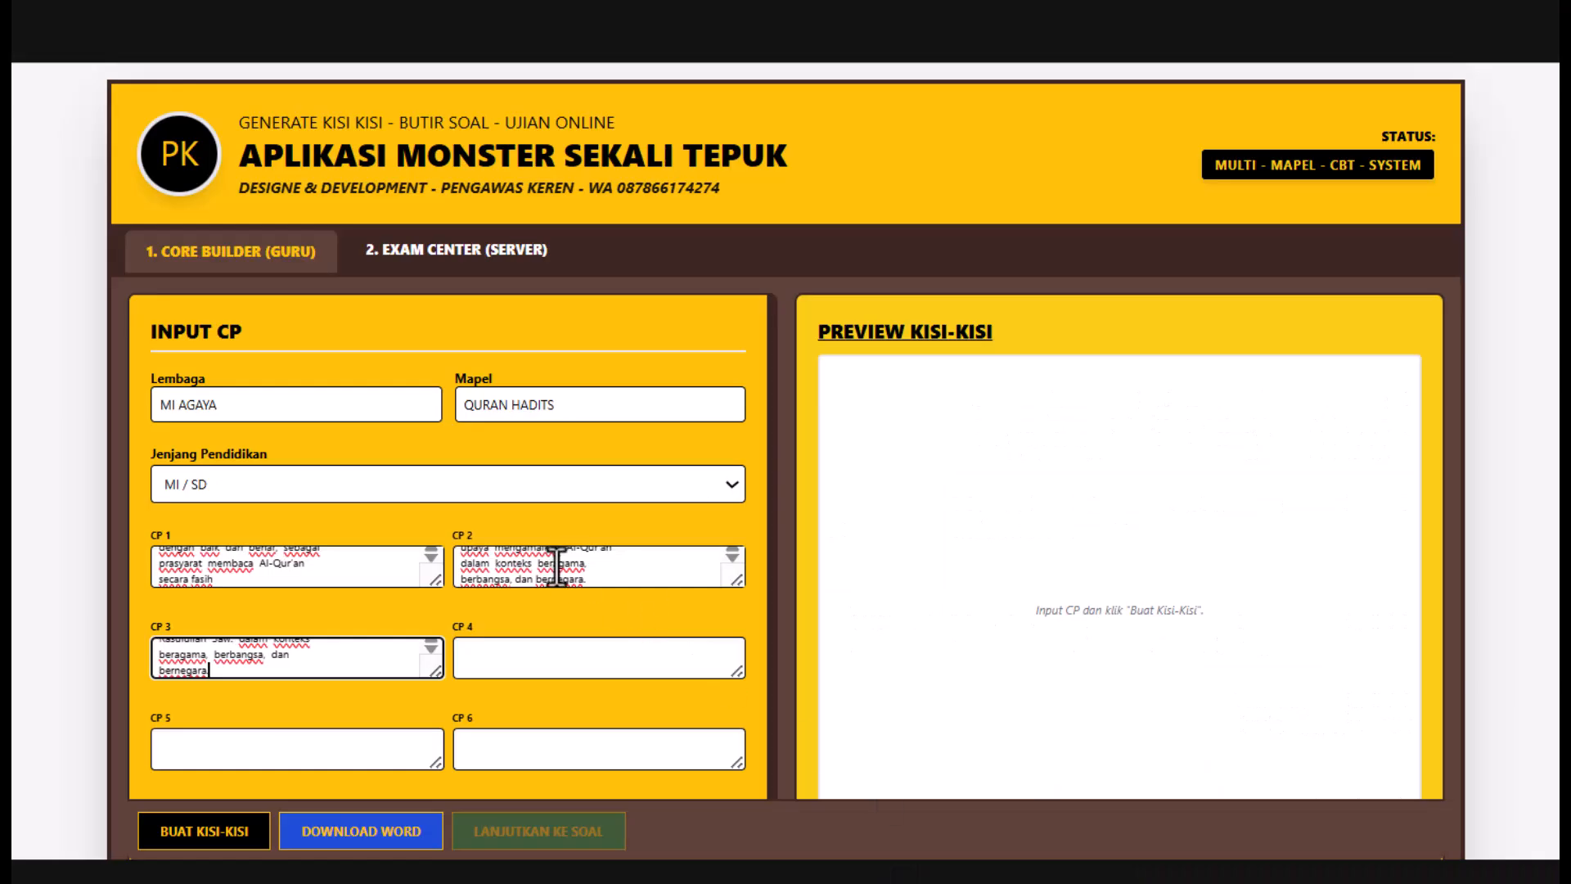
pyautogui.click(504, 656)
pyautogui.hotkey('ctrl', 'v')
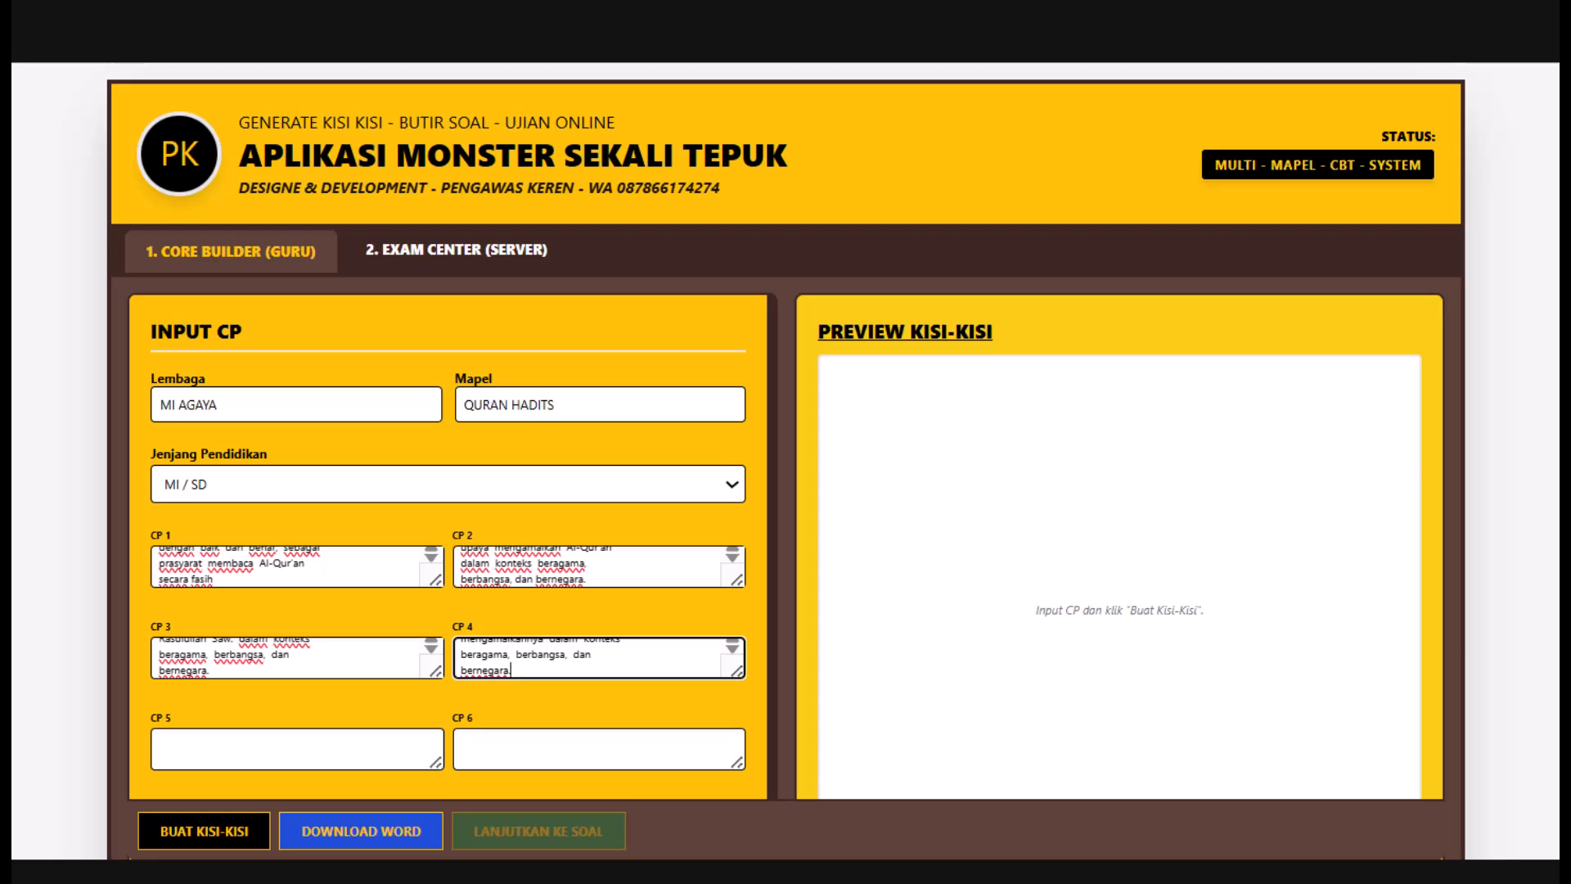
# - Copy the Capaian Pembelajaran text of row 5 on page 19 of the exam PDF into the CP 5 field
pyautogui.hotkey('alt', 'Tab')
pyautogui.scroll(-10, 498, 563)
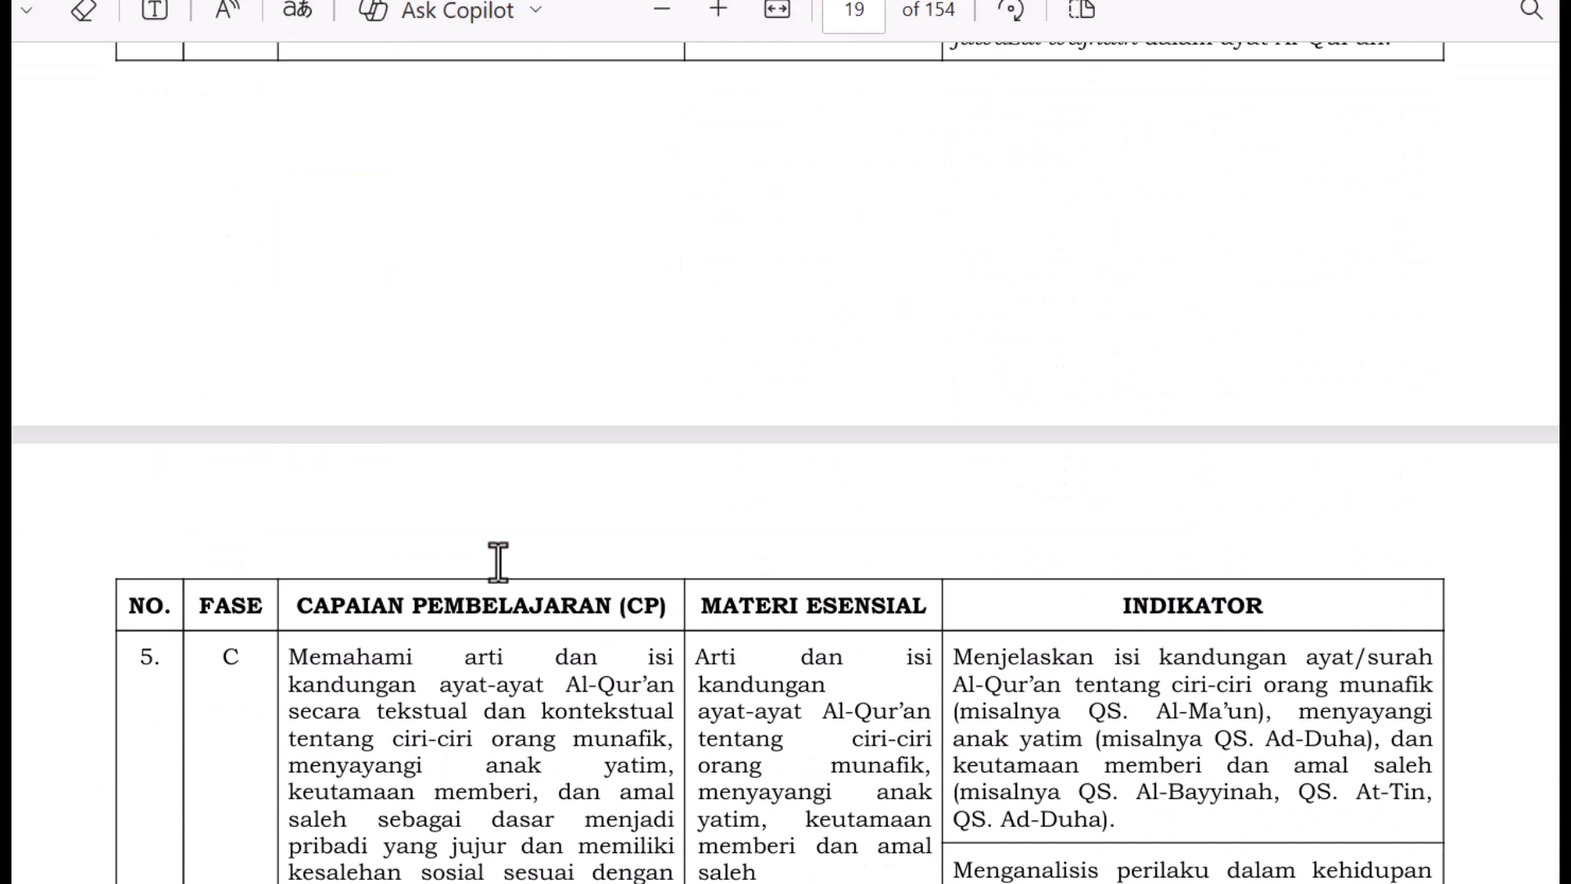
pyautogui.scroll(-3, 498, 562)
pyautogui.moveTo(288, 340); pyautogui.dragTo(579, 672)
pyautogui.hotkey('ctrl', 'c')
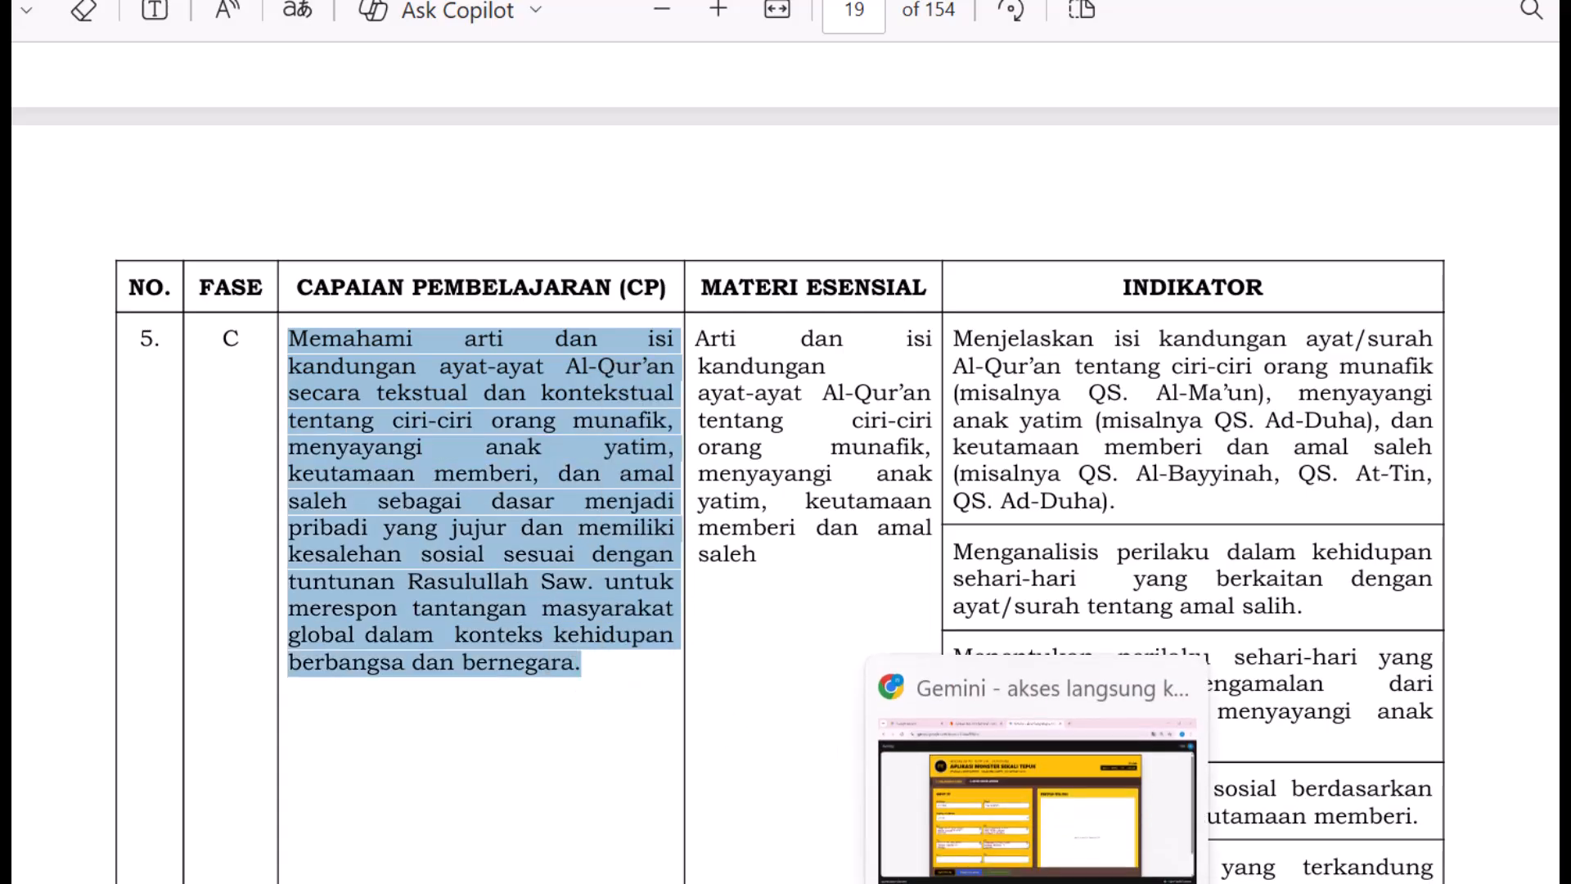
pyautogui.click(1035, 880)
pyautogui.click(241, 750)
pyautogui.hotkey('ctrl', 'v')
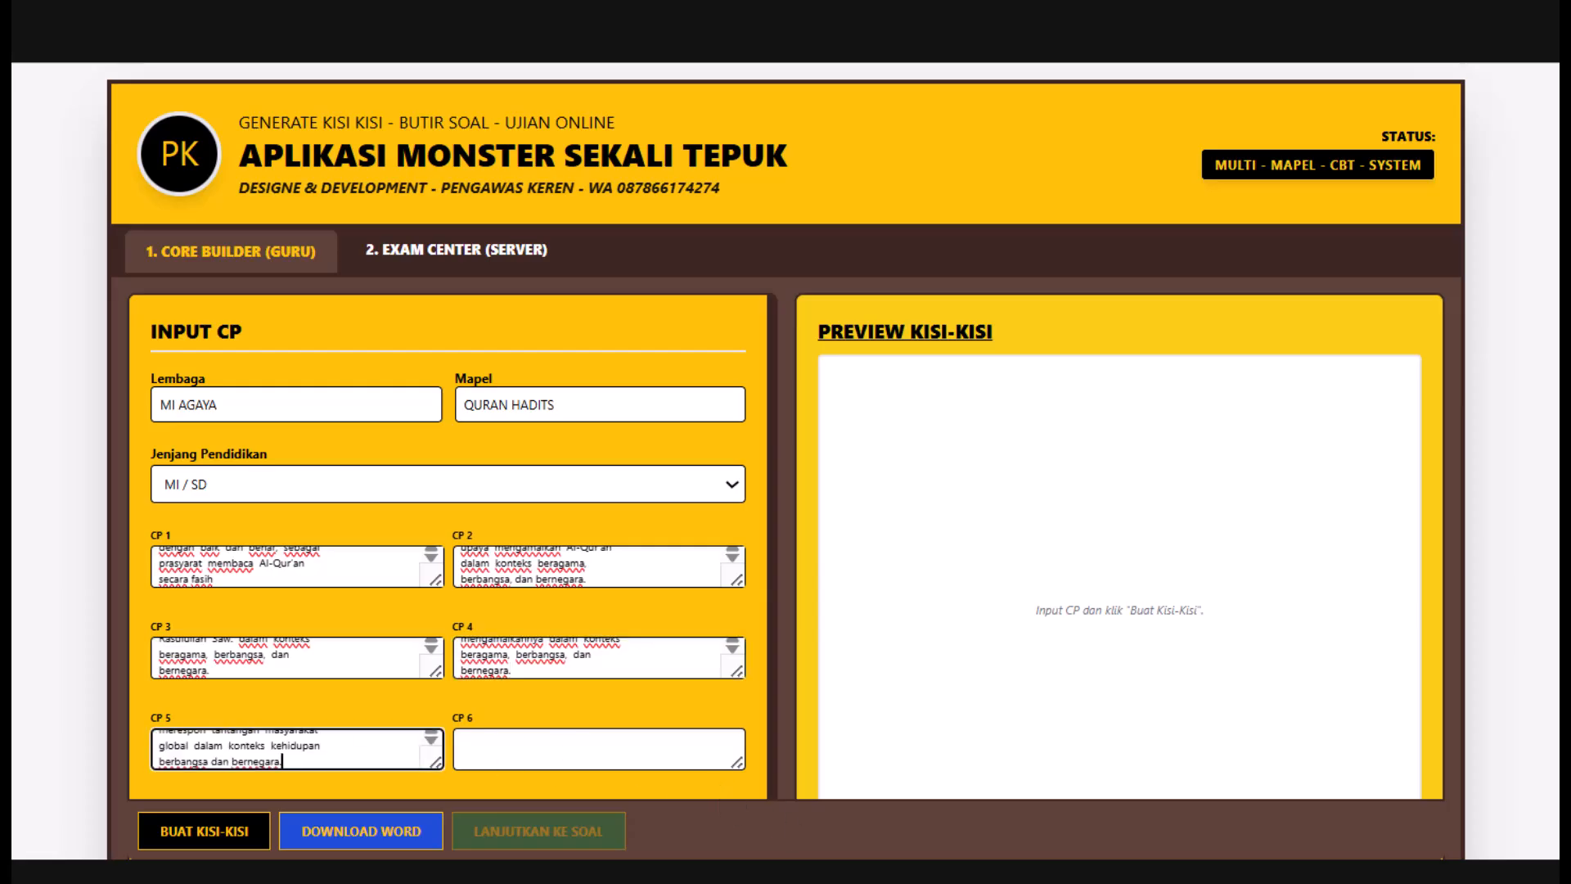
# - Copy the Capaian Pembelajaran text of row 6 on page 20 of the exam PDF into the CP 6 field
pyautogui.click(624, 826)
pyautogui.scroll(-15, 601, 530)
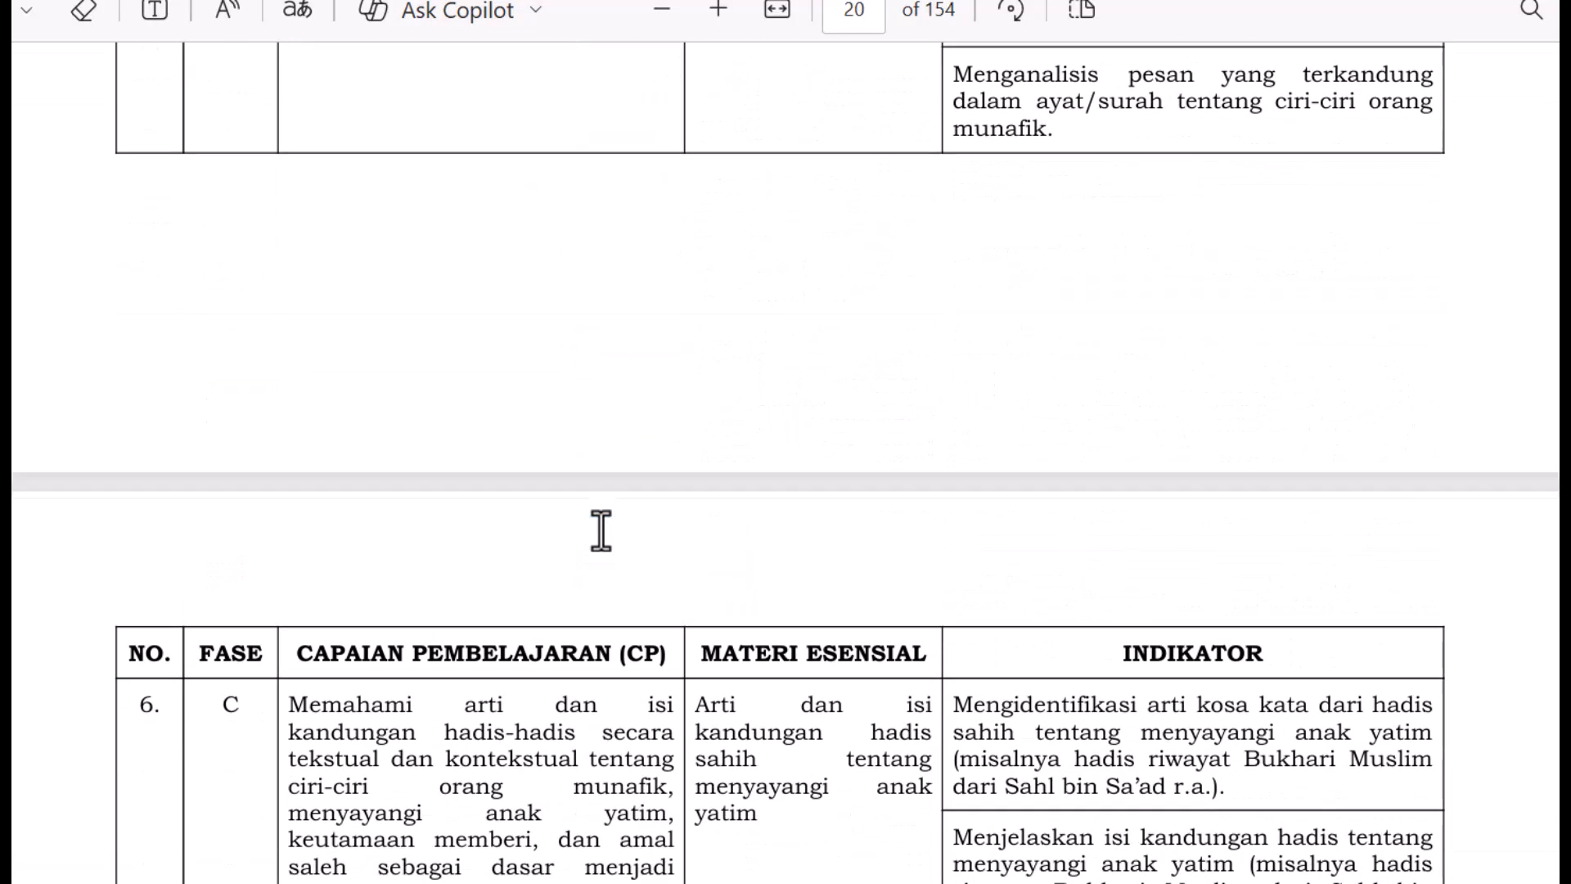
pyautogui.moveTo(295, 225); pyautogui.dragTo(581, 548)
pyautogui.hotkey('ctrl', 'c')
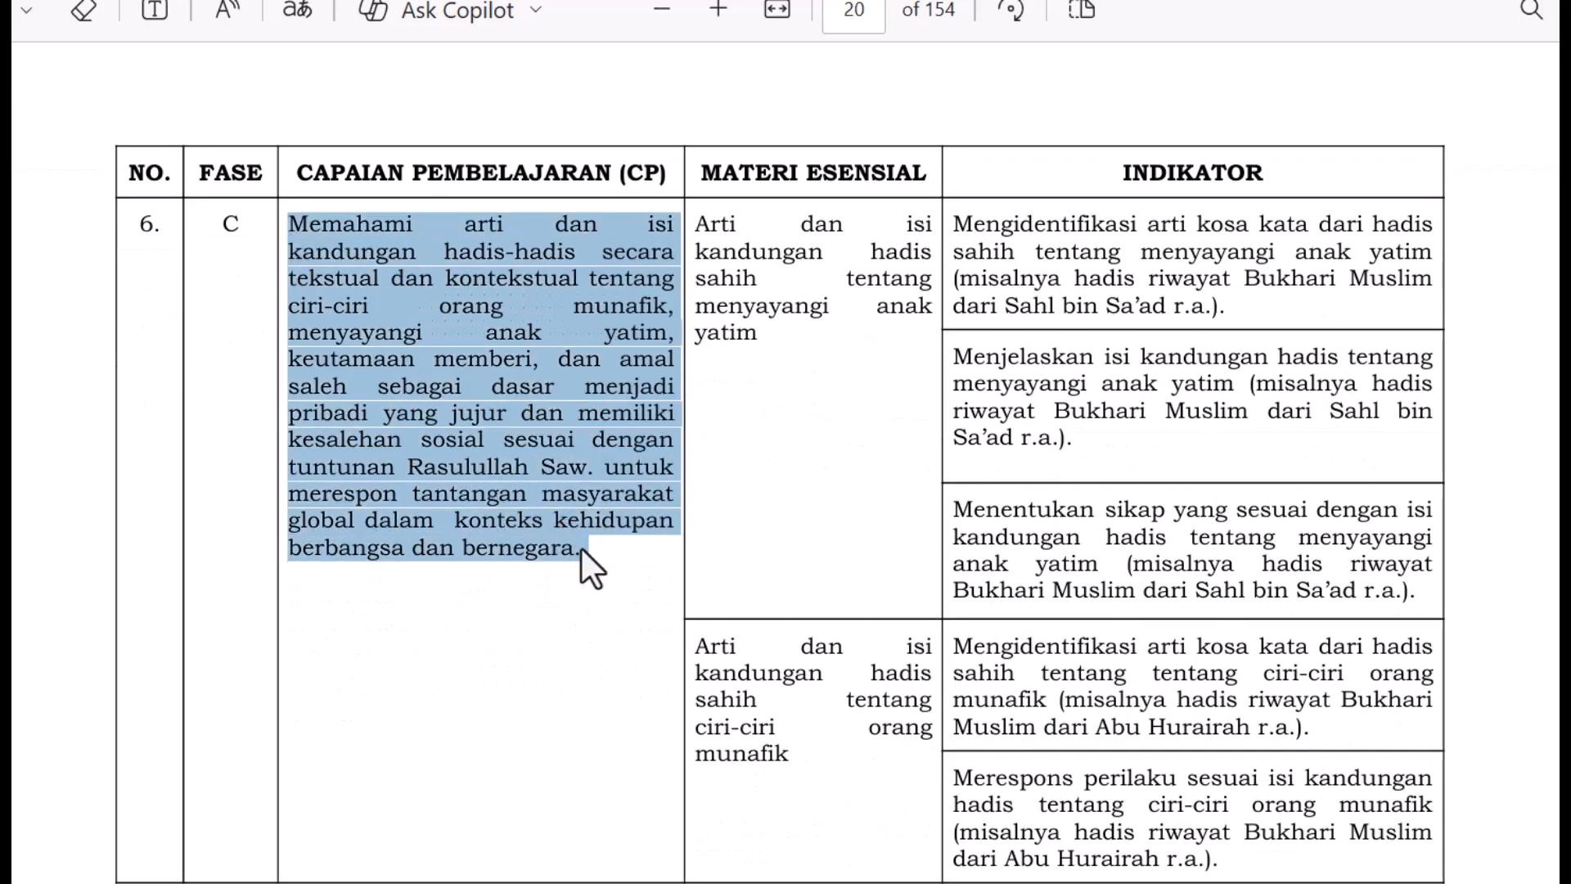
pyautogui.hotkey('ctrl', 'v')
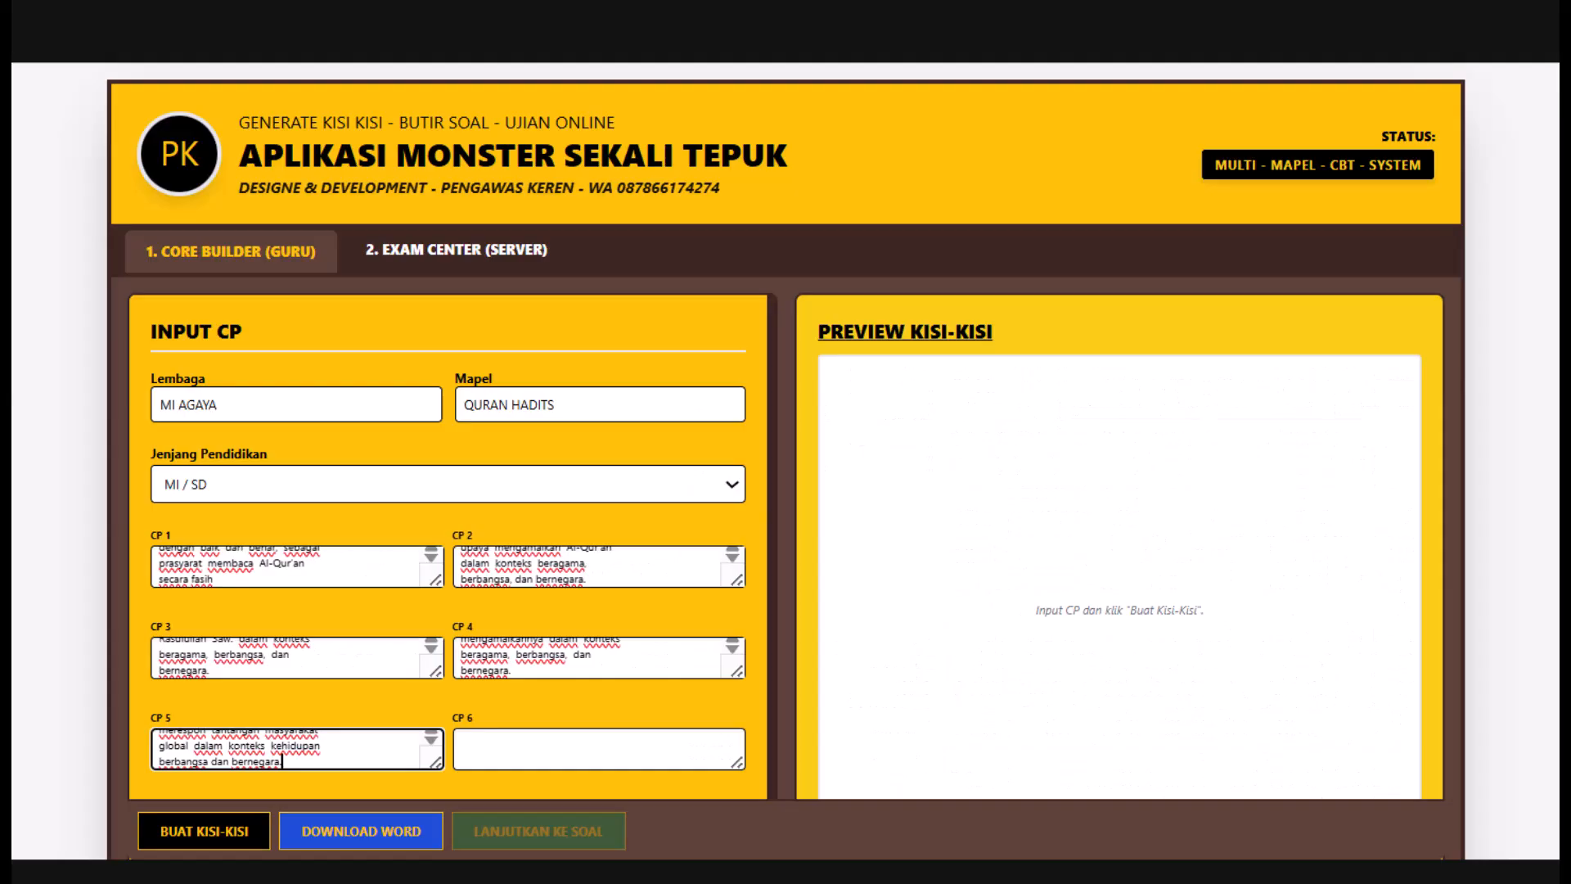
pyautogui.click(526, 741)
pyautogui.hotkey('ctrl', 'v')
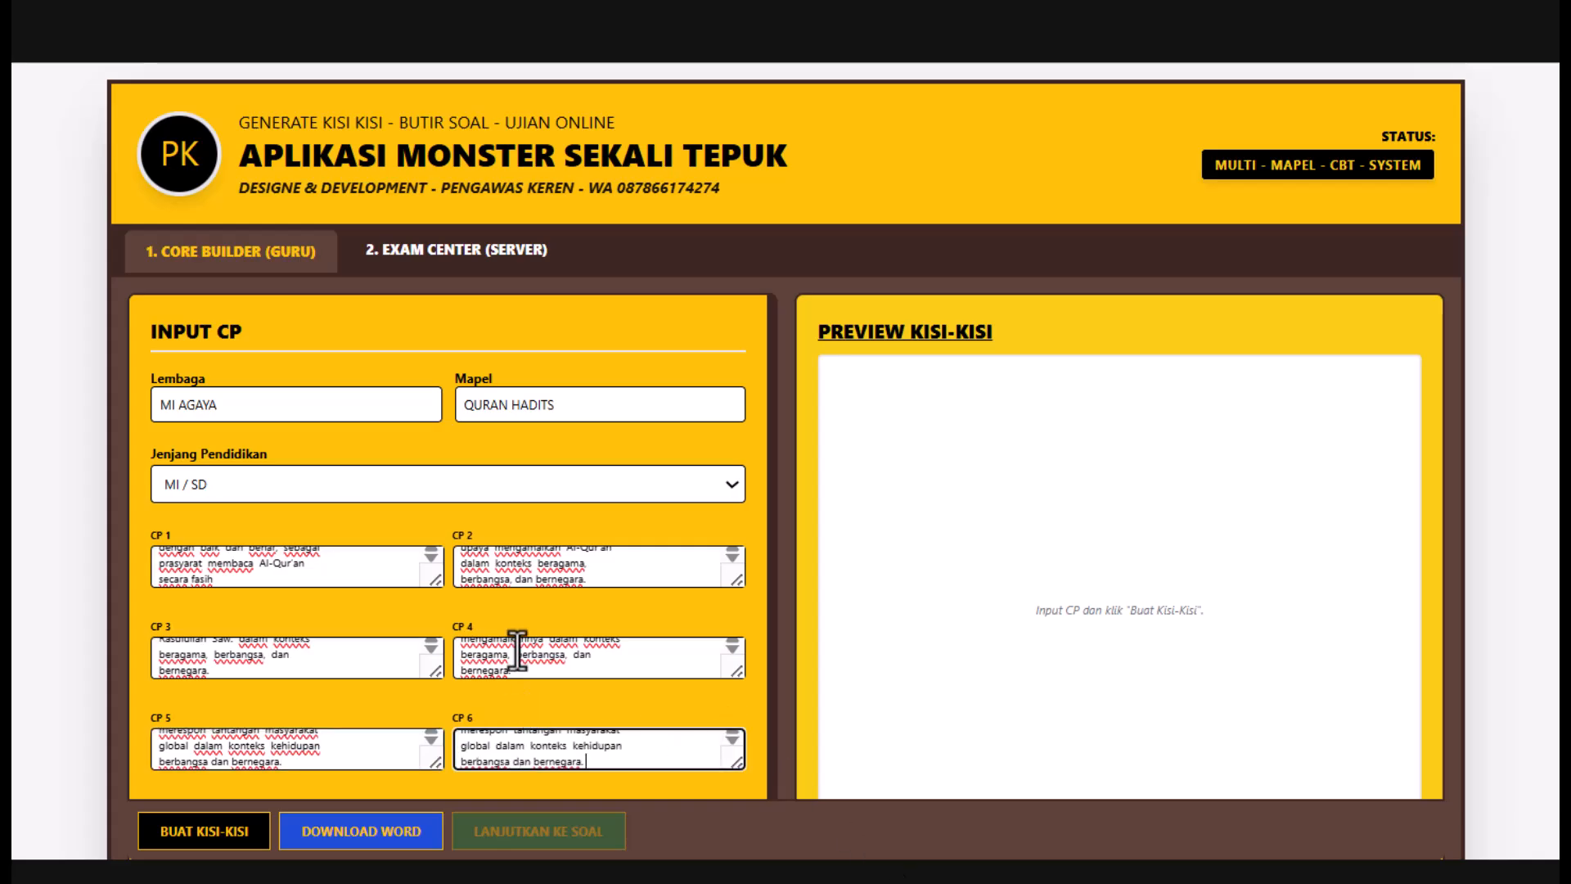
# - Check the exam PDF pages after row 6 for further Capaian Pembelajaran rows and return to the form
pyautogui.scroll(-1, 519, 655)
pyautogui.hotkey('alt', 'Tab')
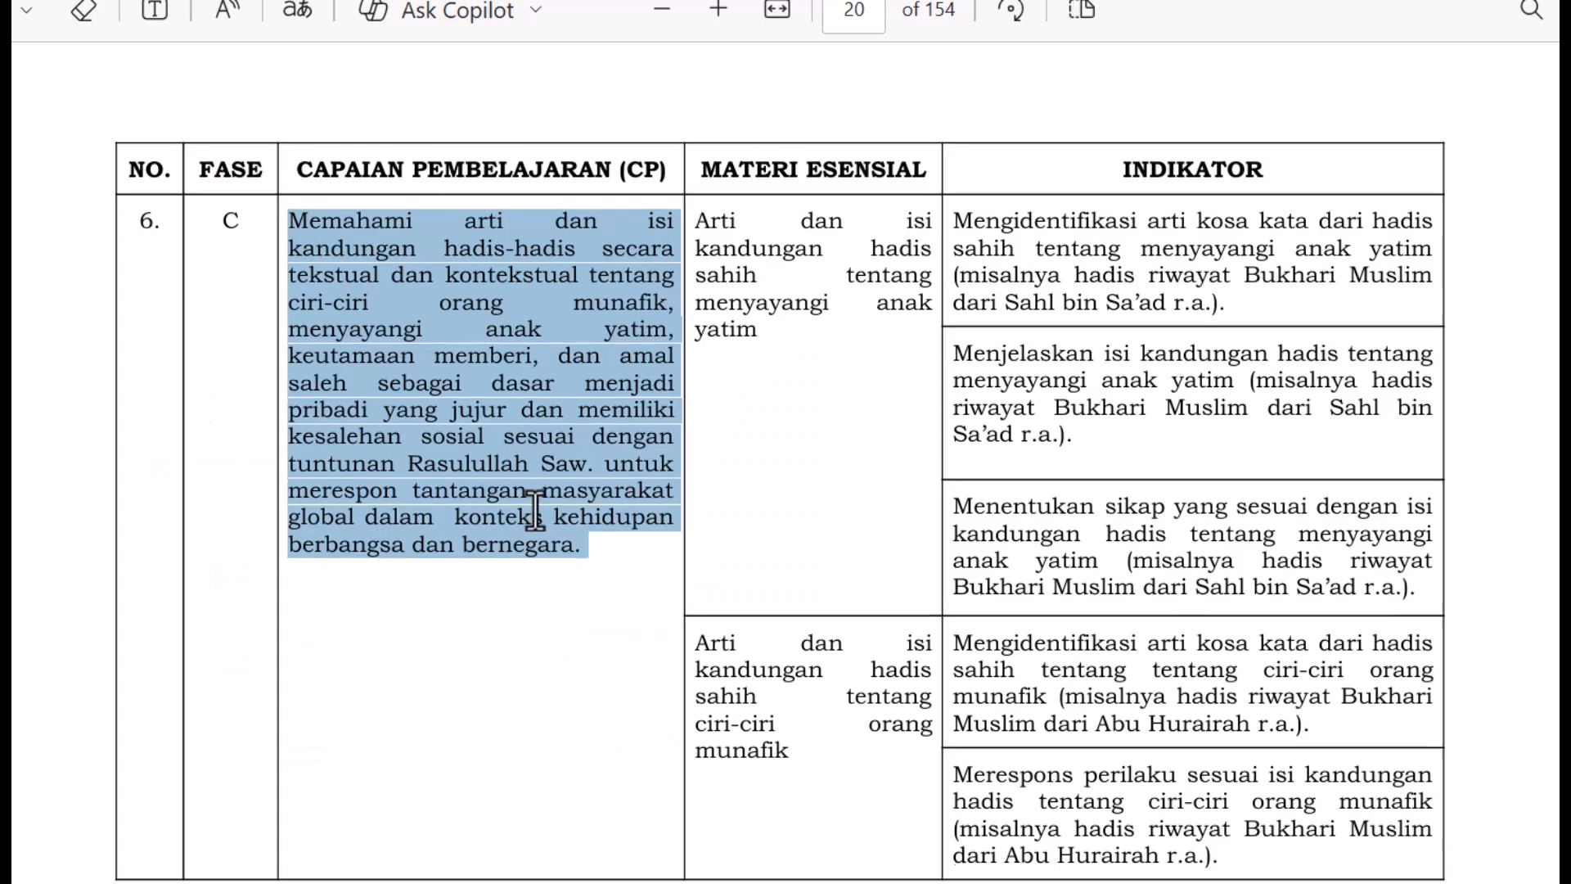
pyautogui.scroll(-10, 535, 509)
pyautogui.scroll(-12, 535, 509)
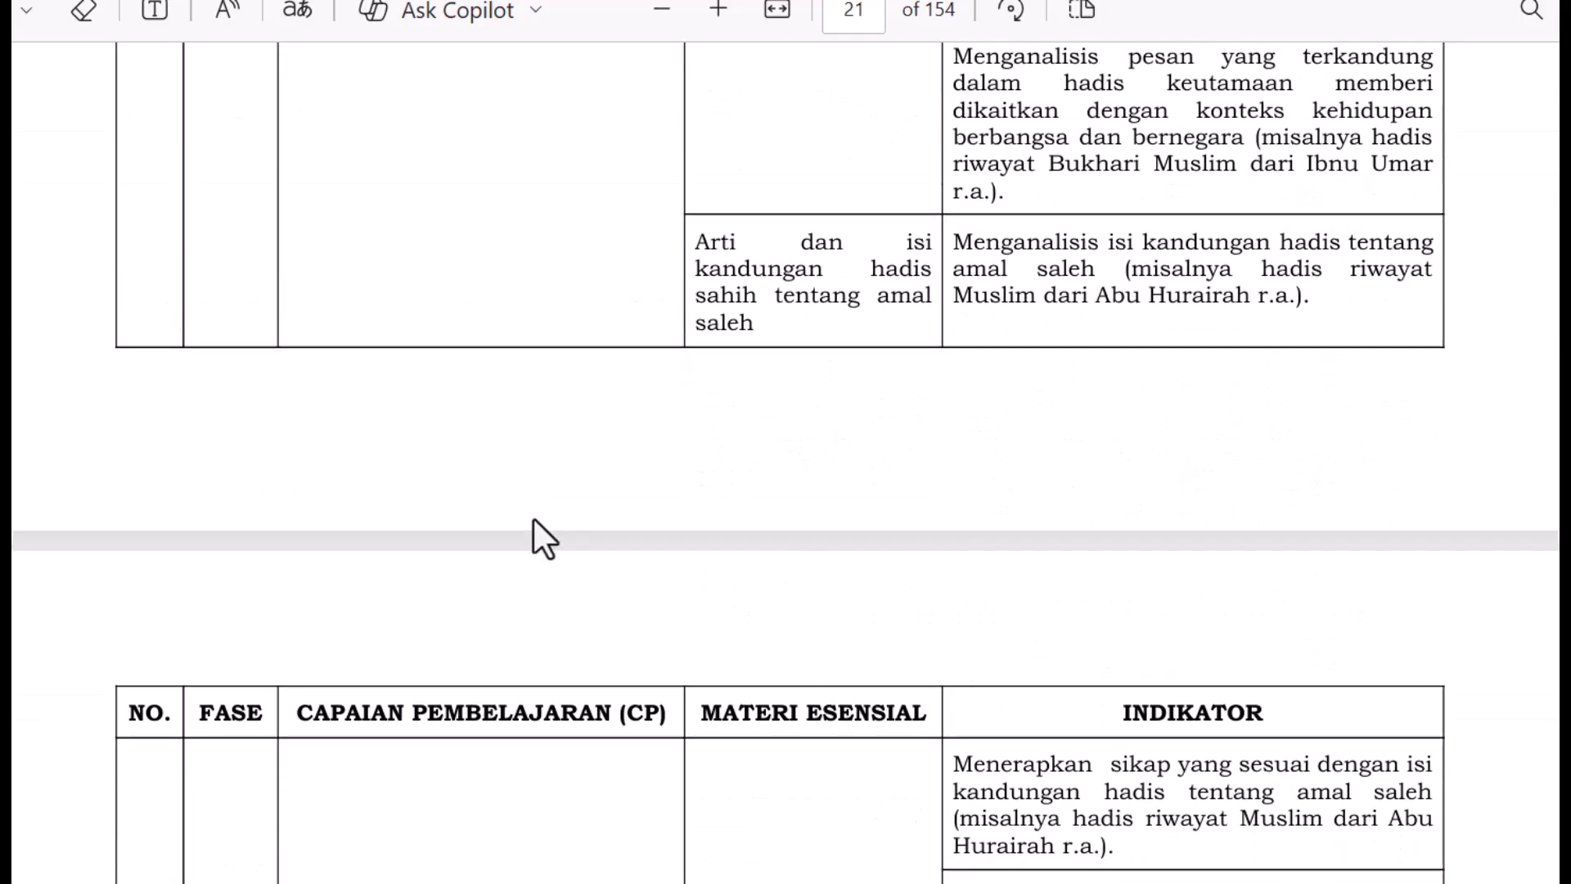
pyautogui.scroll(-4, 534, 526)
pyautogui.scroll(20, 534, 526)
pyautogui.scroll(20, 533, 526)
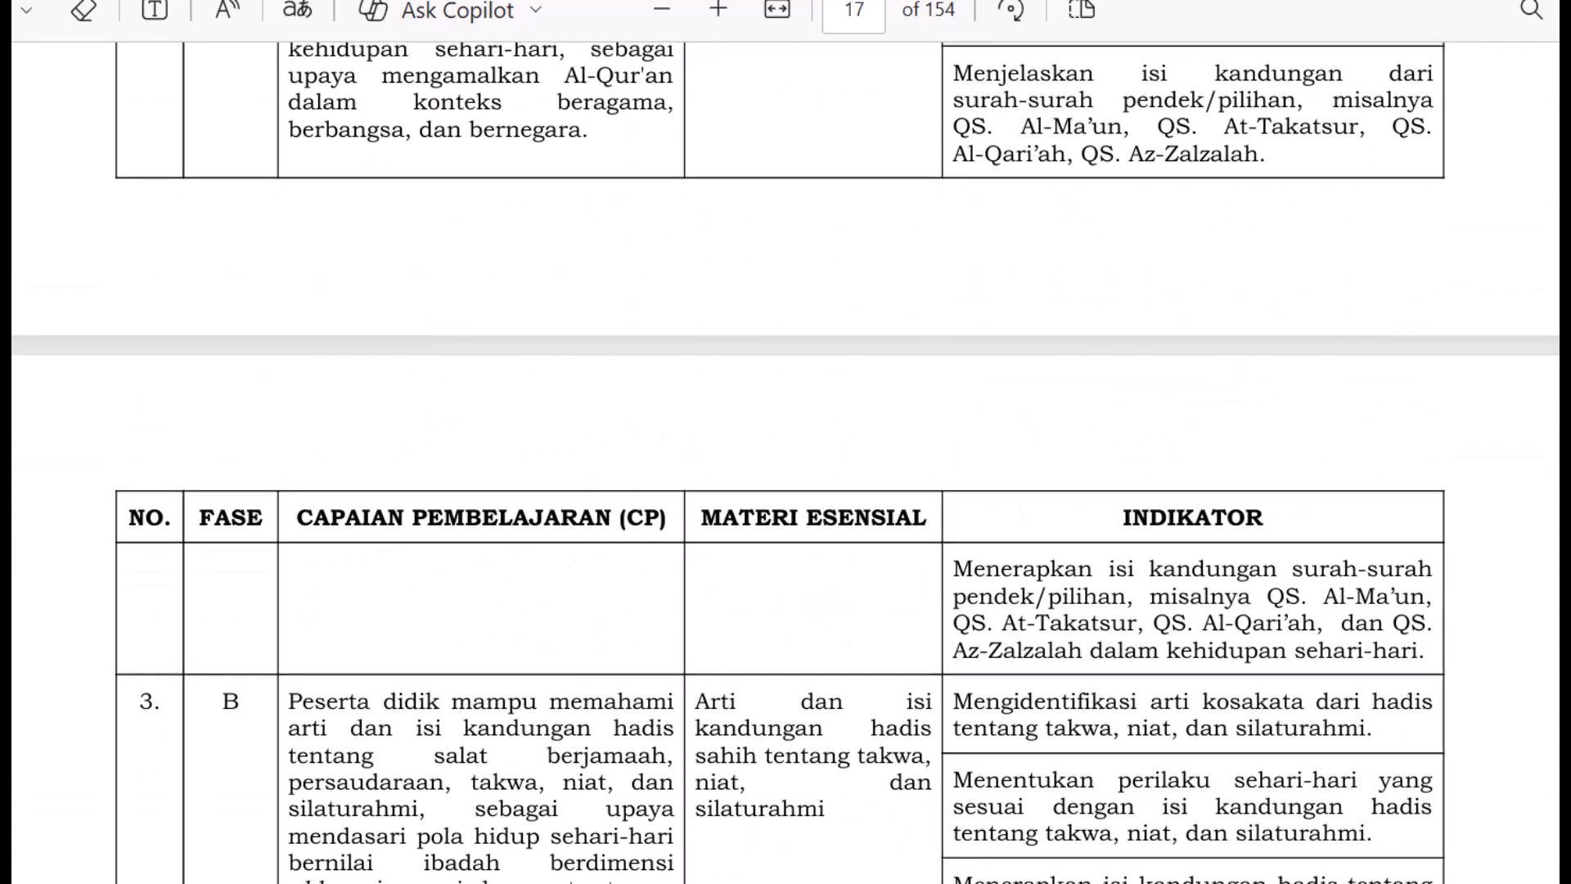
pyautogui.click(1038, 882)
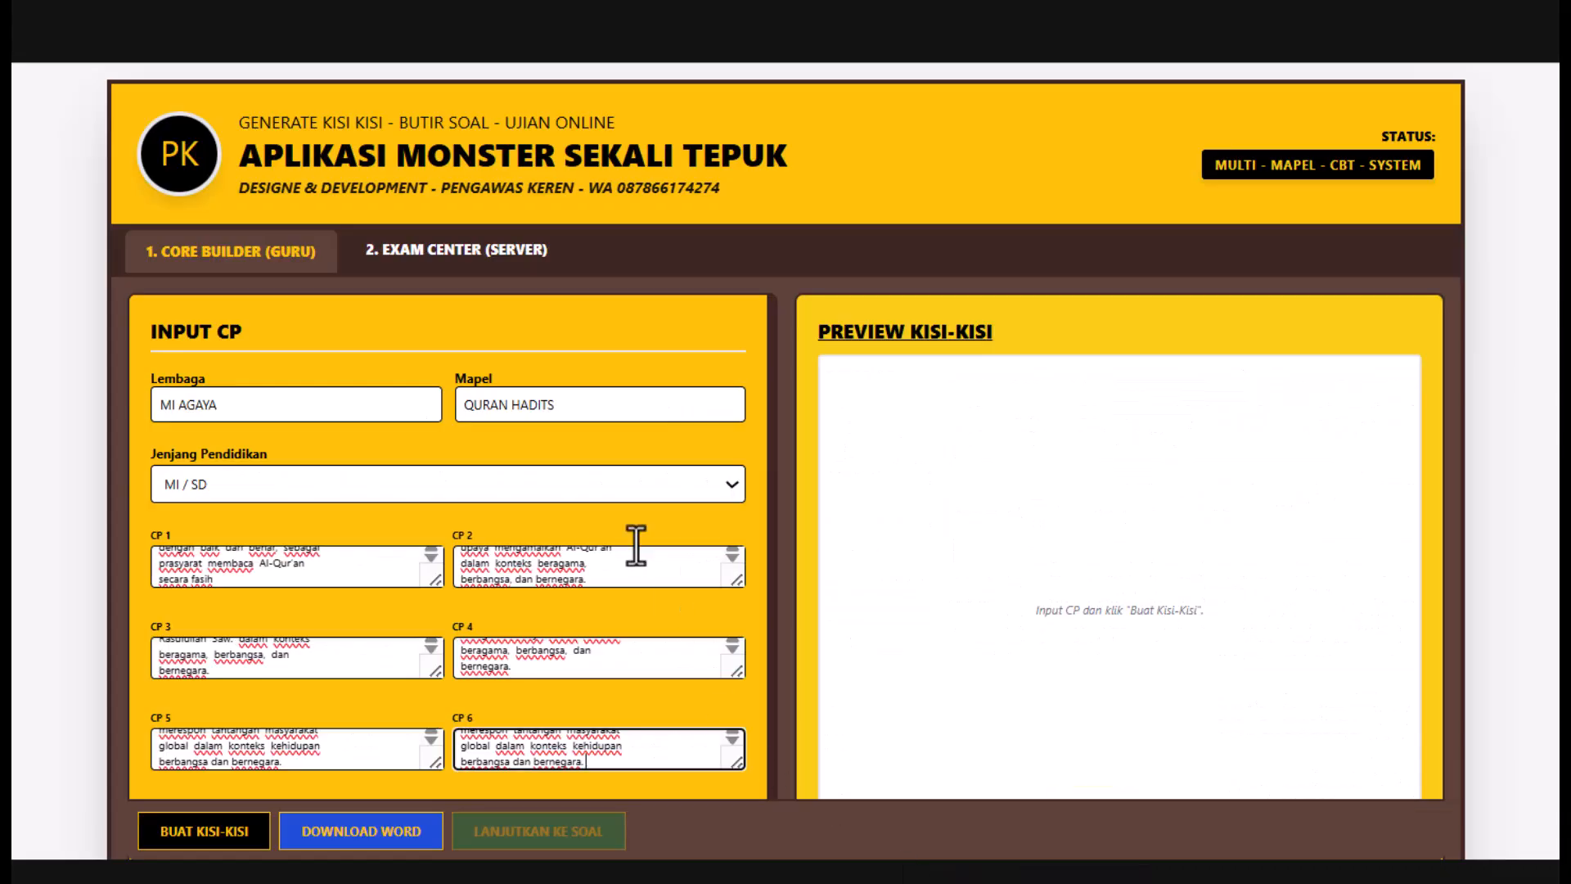
# - Change the Mapel to QURAN HADITS UM and generate the exam blueprint from the entered CPs
pyautogui.click(563, 405)
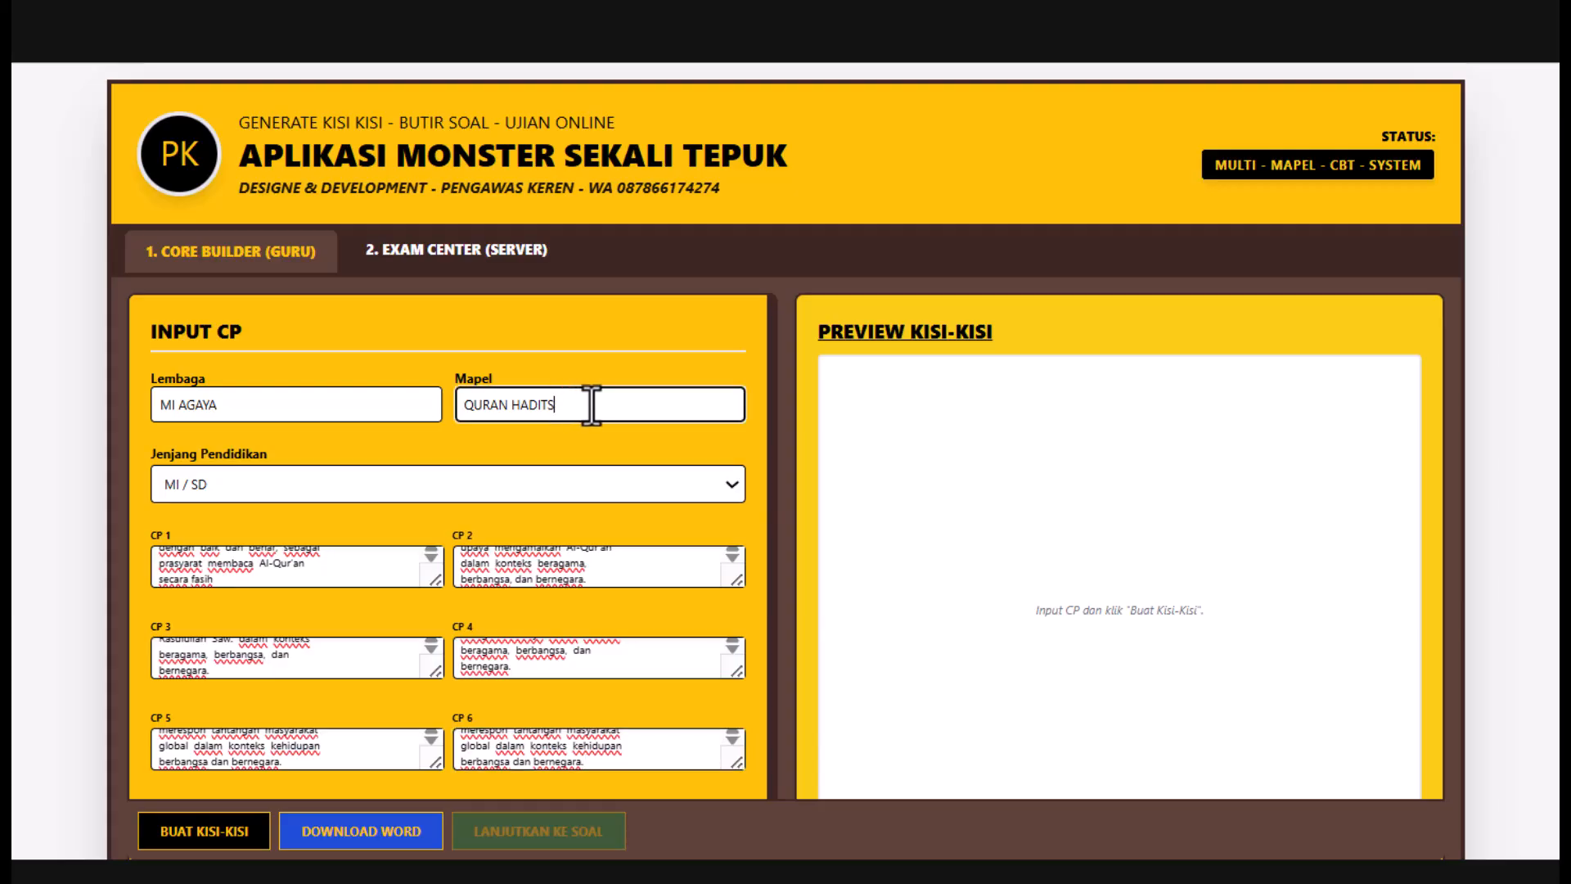
pyautogui.write('UM')
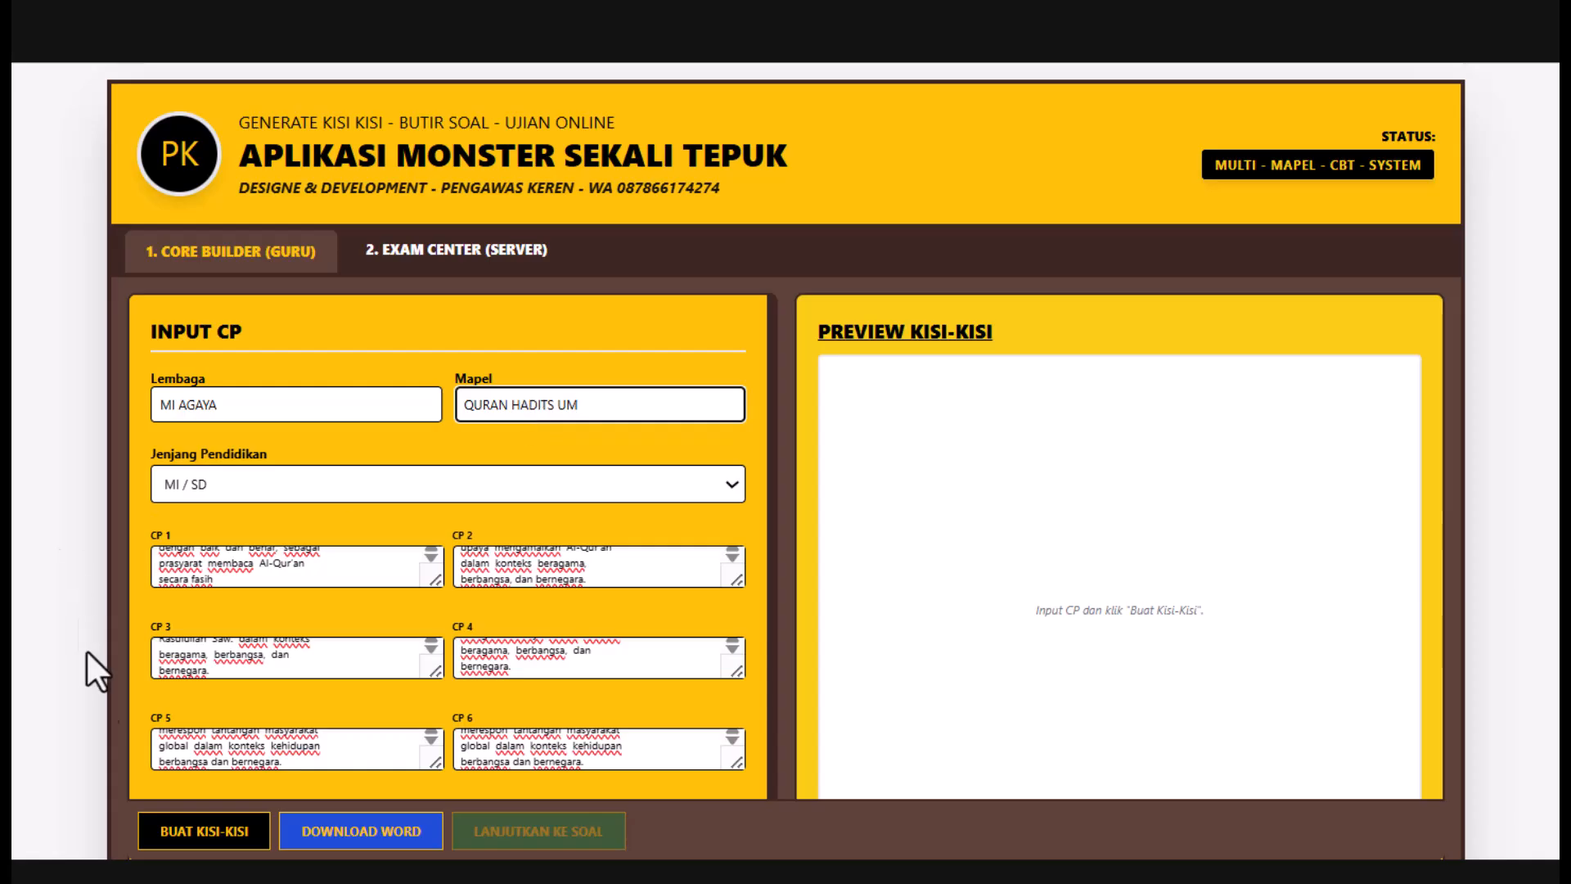
pyautogui.click(200, 843)
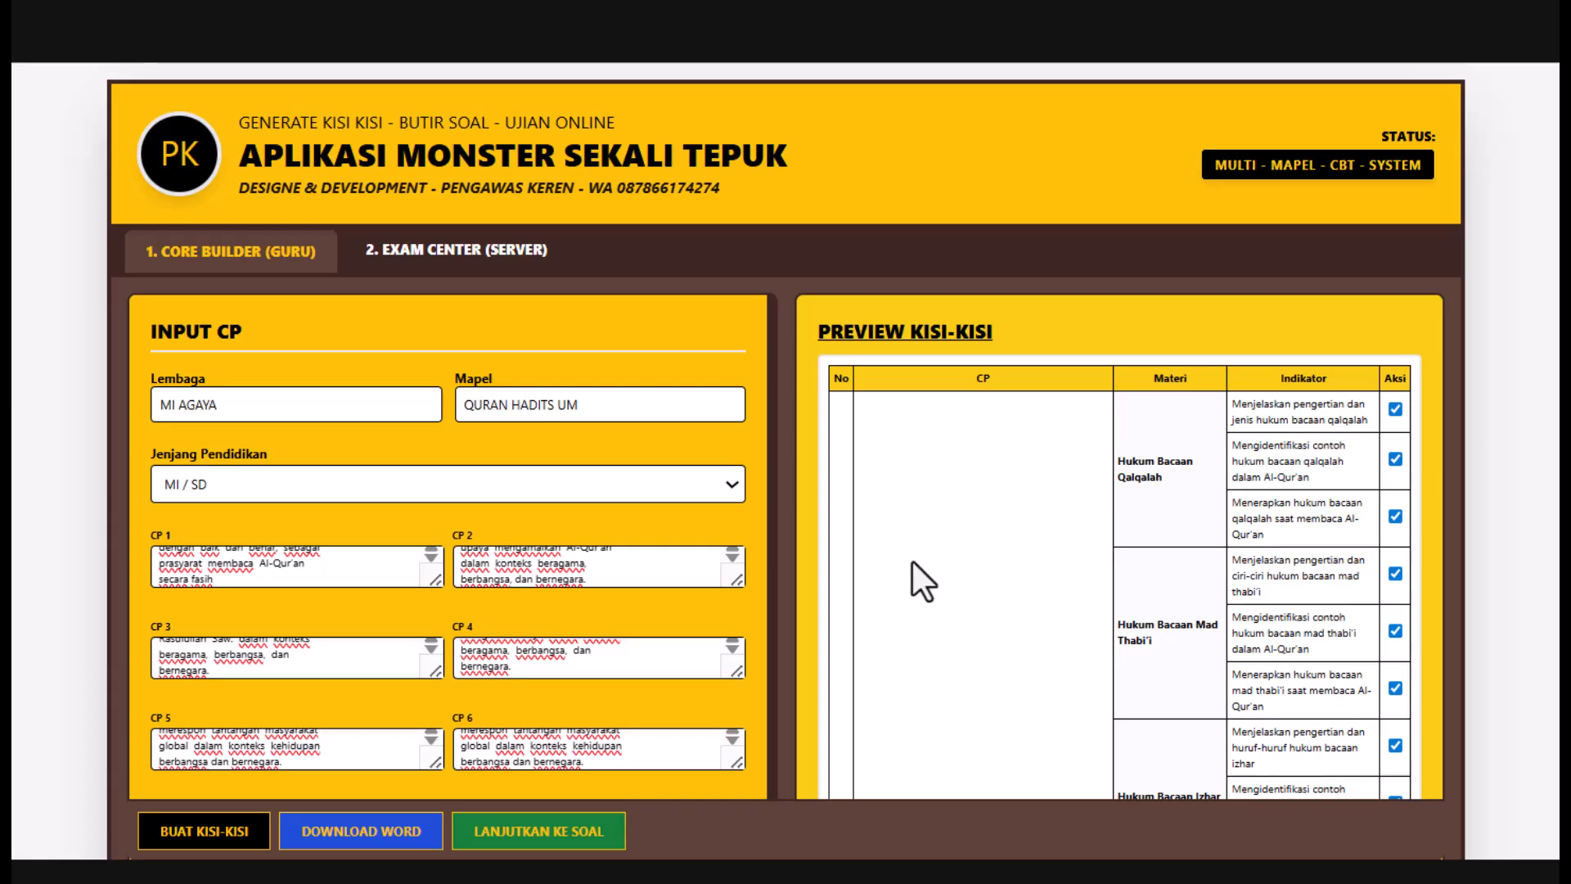
# - Review the generated kisi-kisi preview for all six CPs, checking the materials, indicators and their selections
pyautogui.scroll(-4, 928, 549)
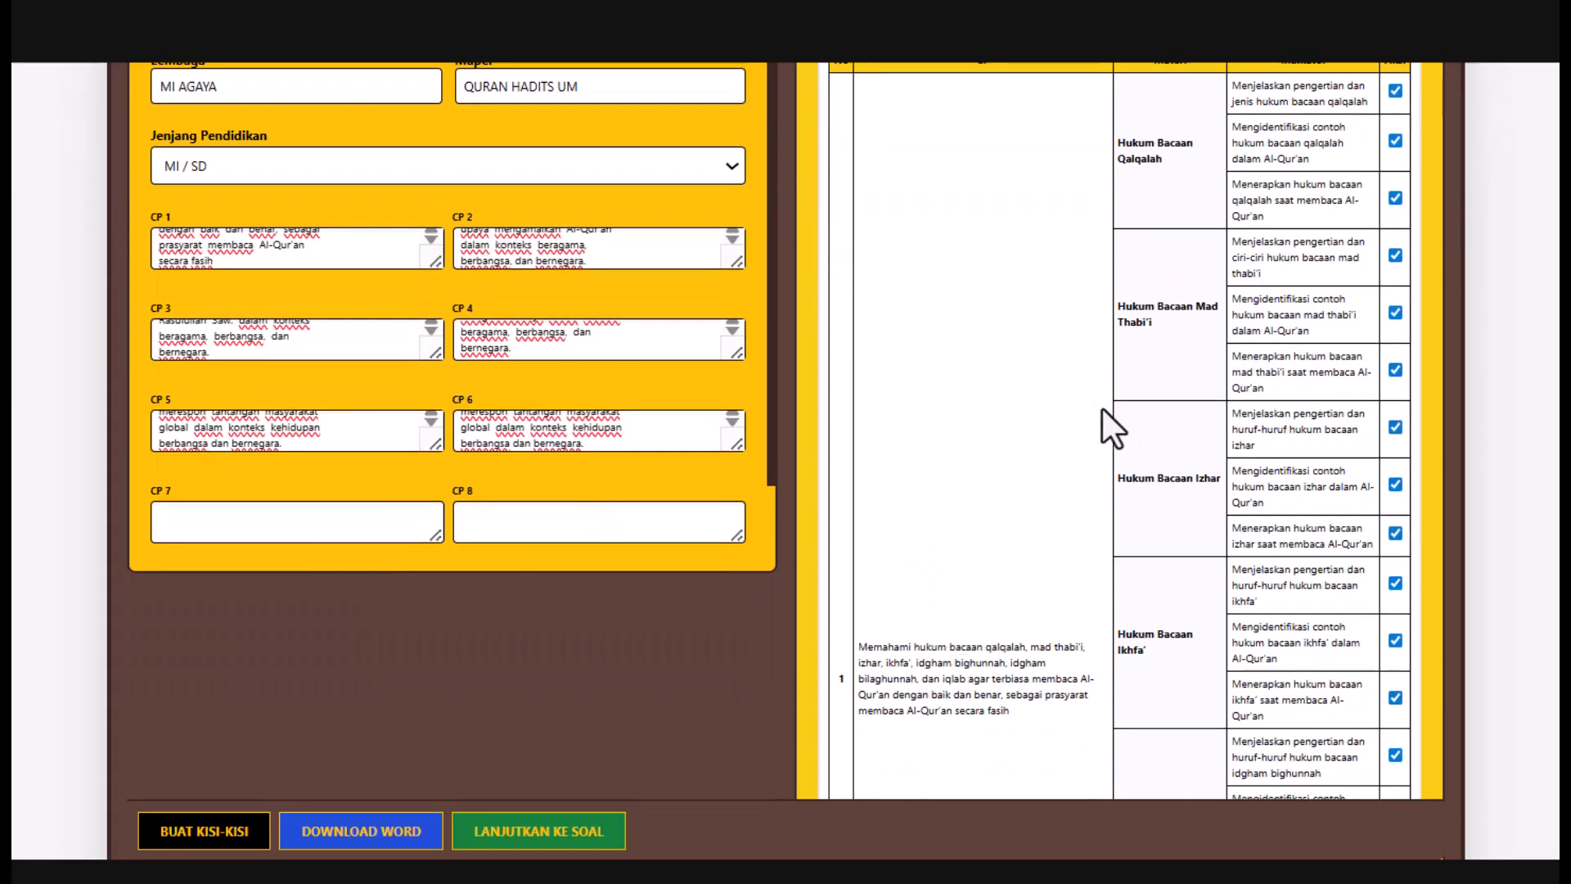
pyautogui.scroll(2, 1113, 419)
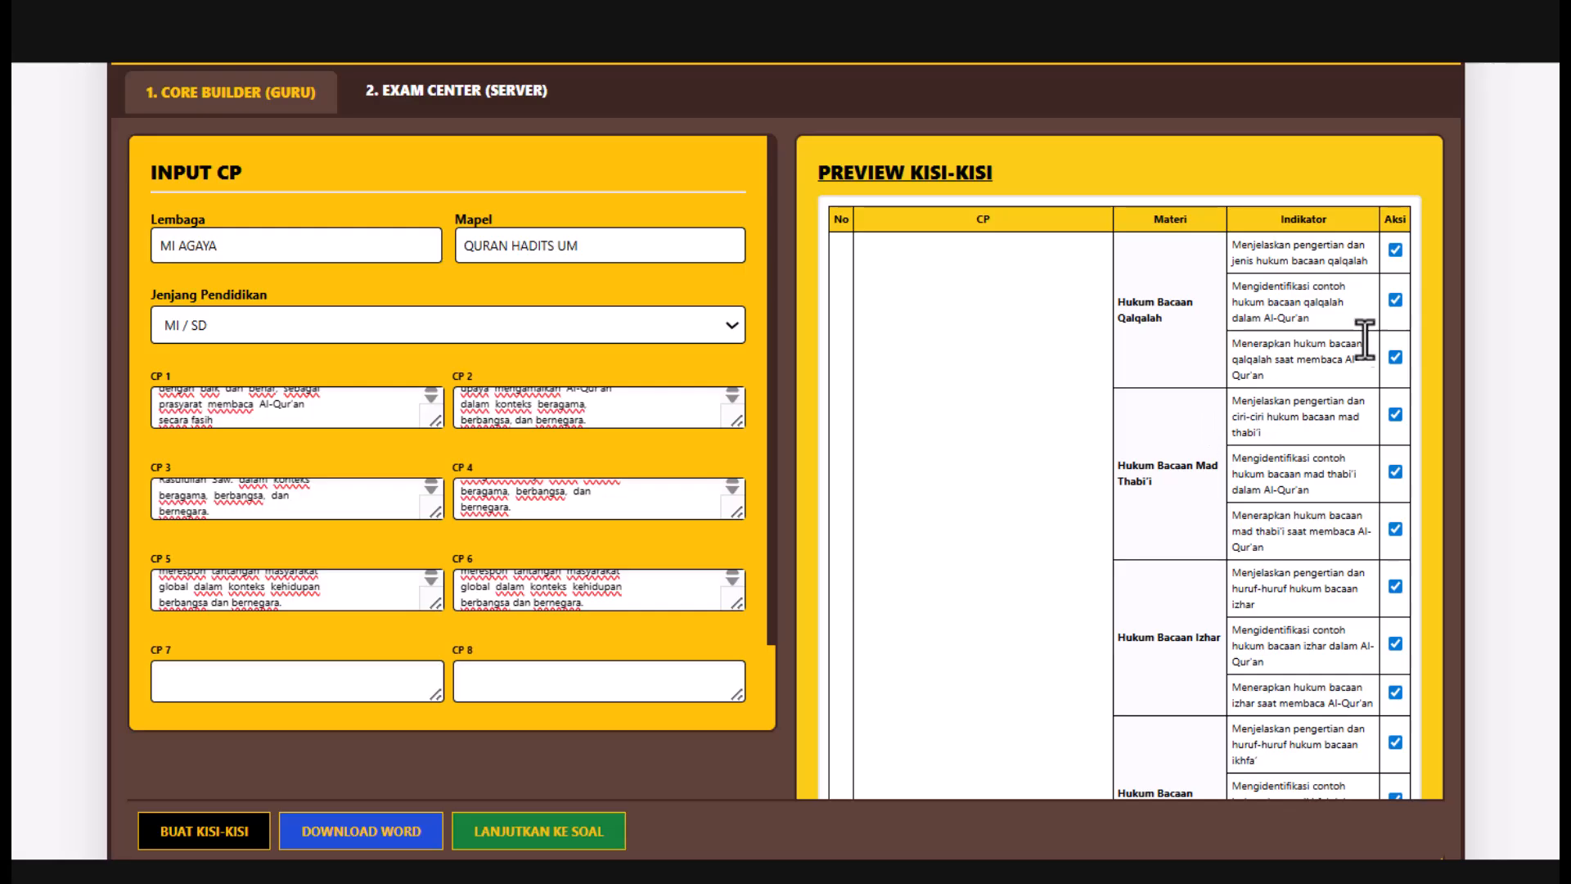
pyautogui.scroll(-4, 1253, 442)
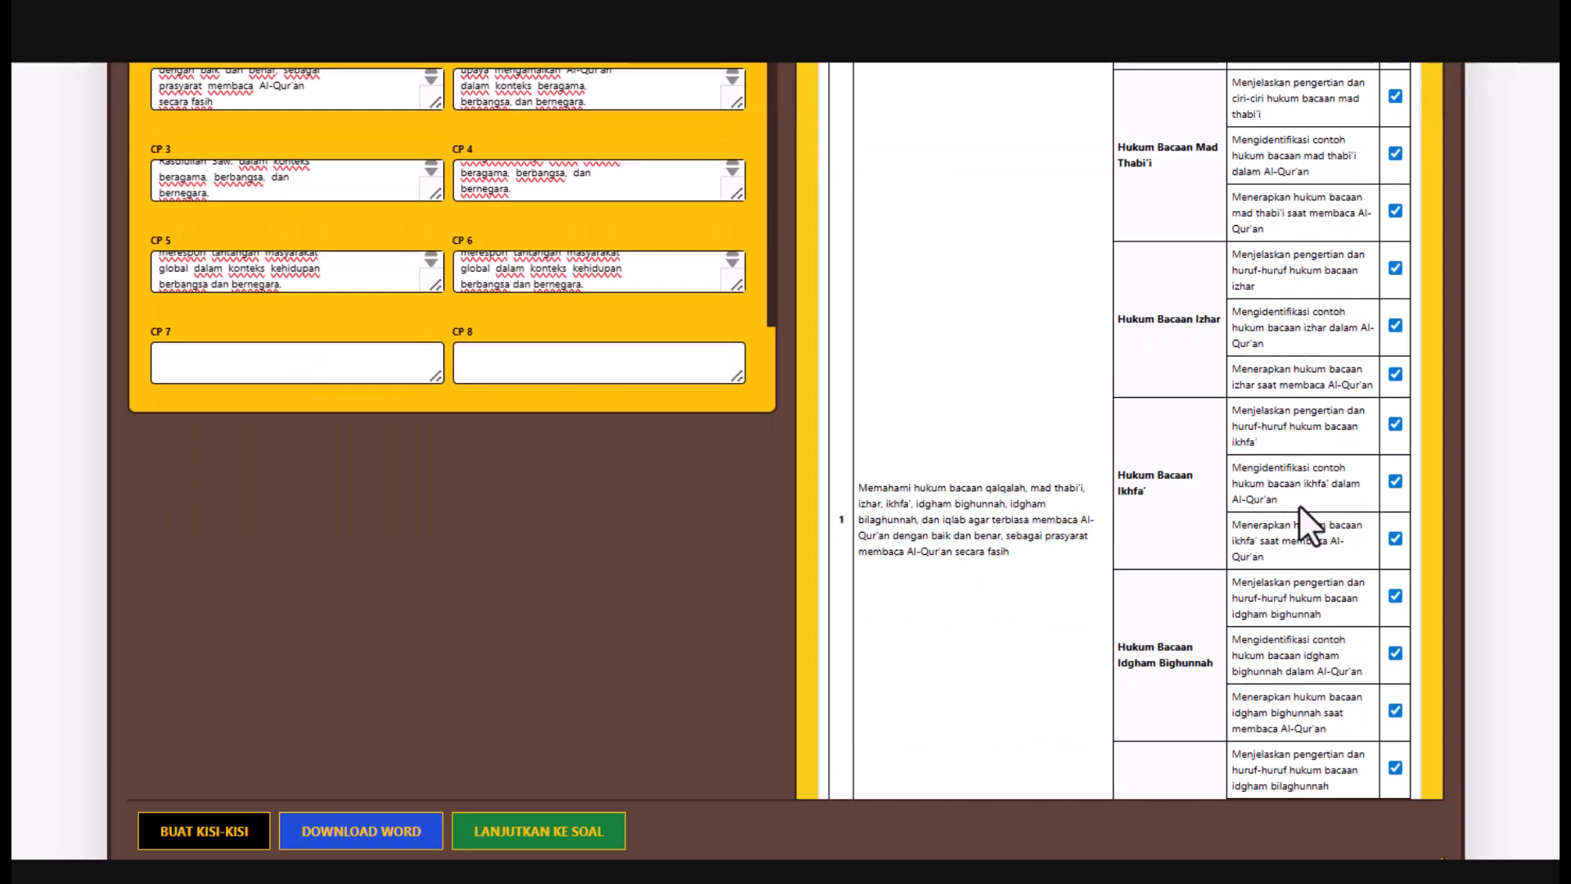
pyautogui.scroll(-8, 1252, 491)
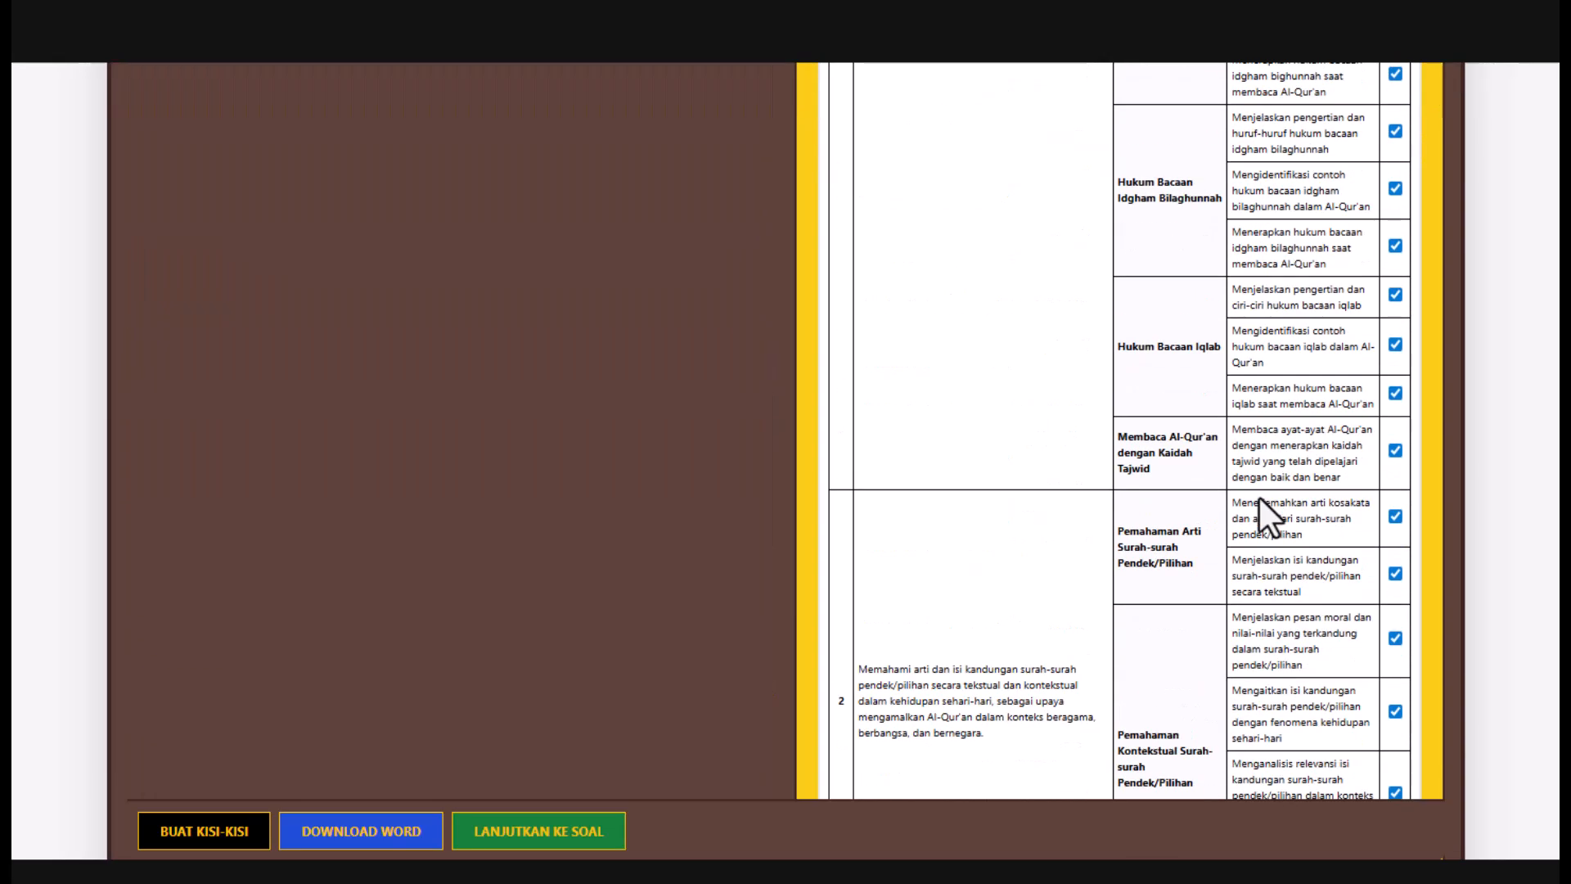
pyautogui.scroll(-20, 1258, 495)
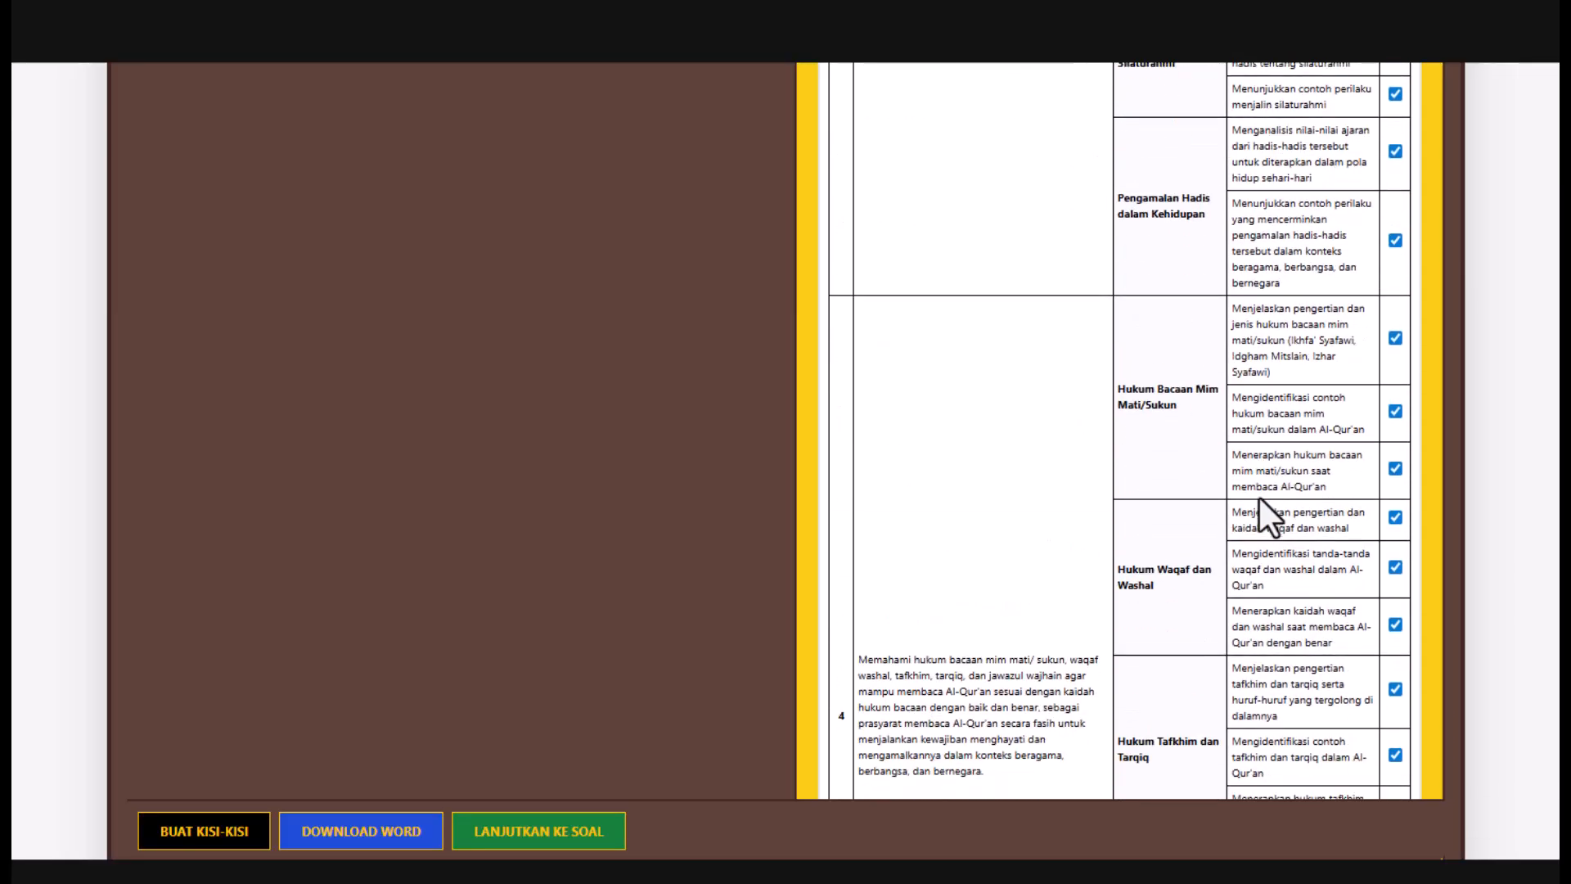
pyautogui.scroll(-20, 1259, 496)
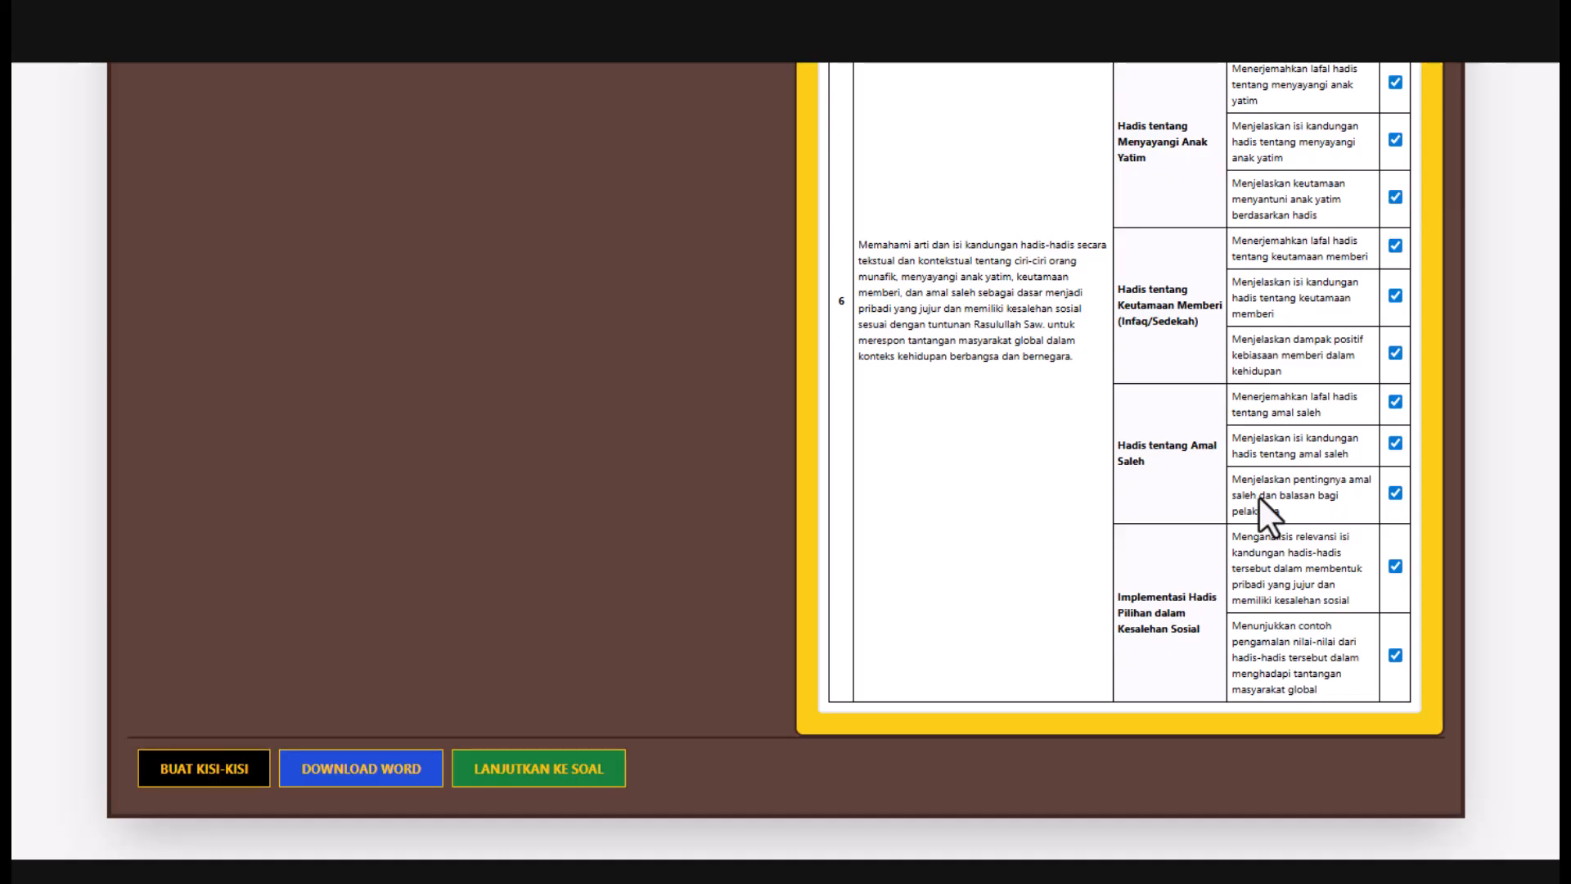
pyautogui.scroll(20, 1259, 496)
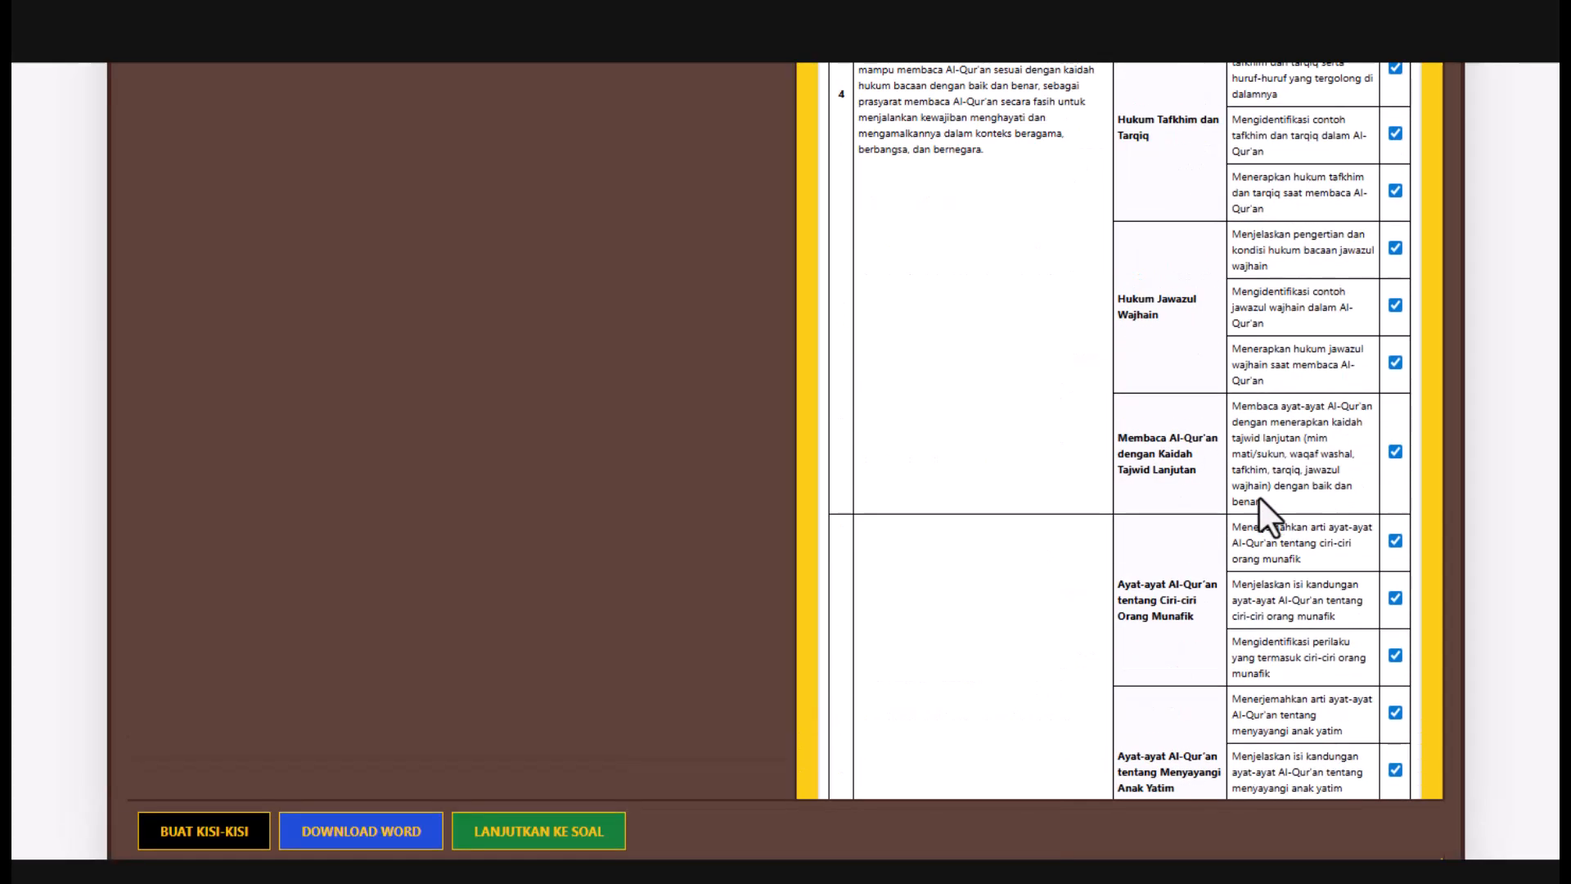
pyautogui.scroll(20, 1258, 496)
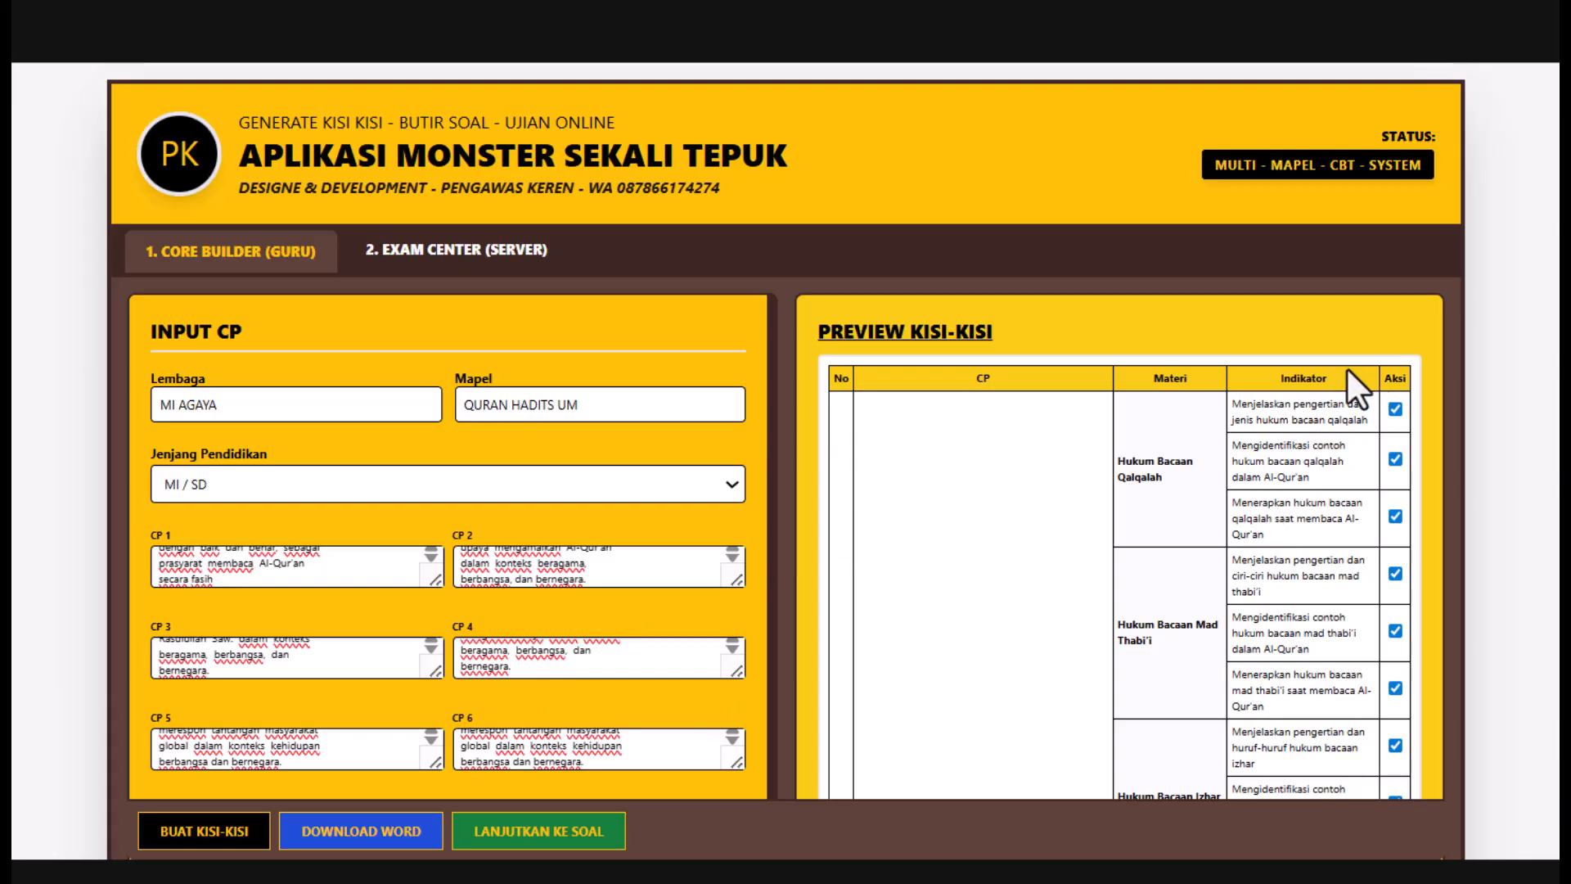
# - Download the kisi-kisi as a Word document and continue to the question setup
pyautogui.click(342, 831)
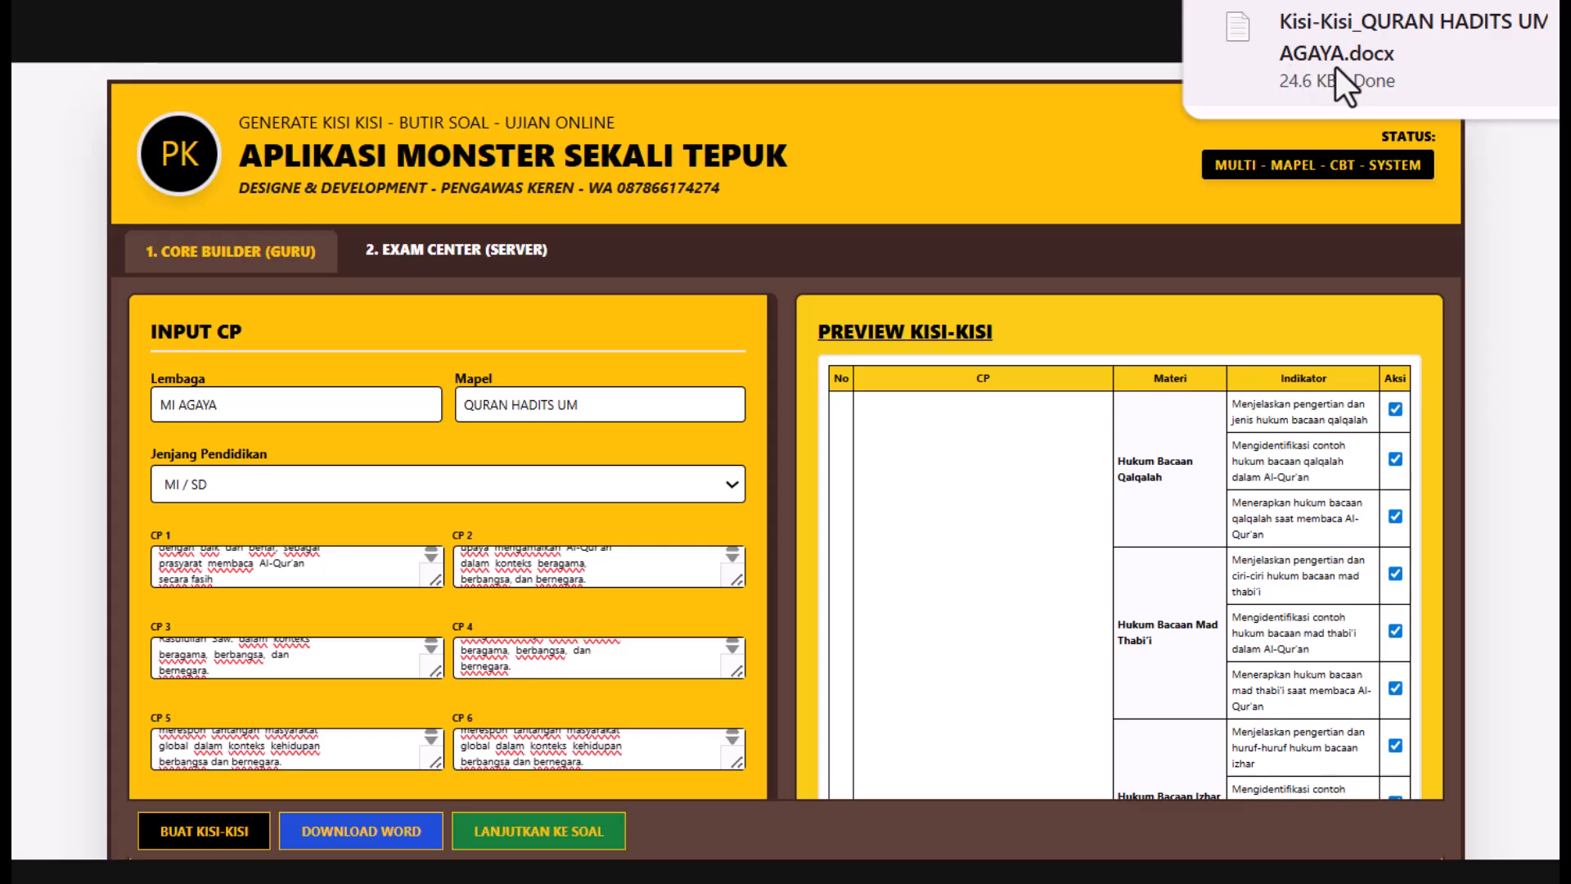
pyautogui.click(521, 843)
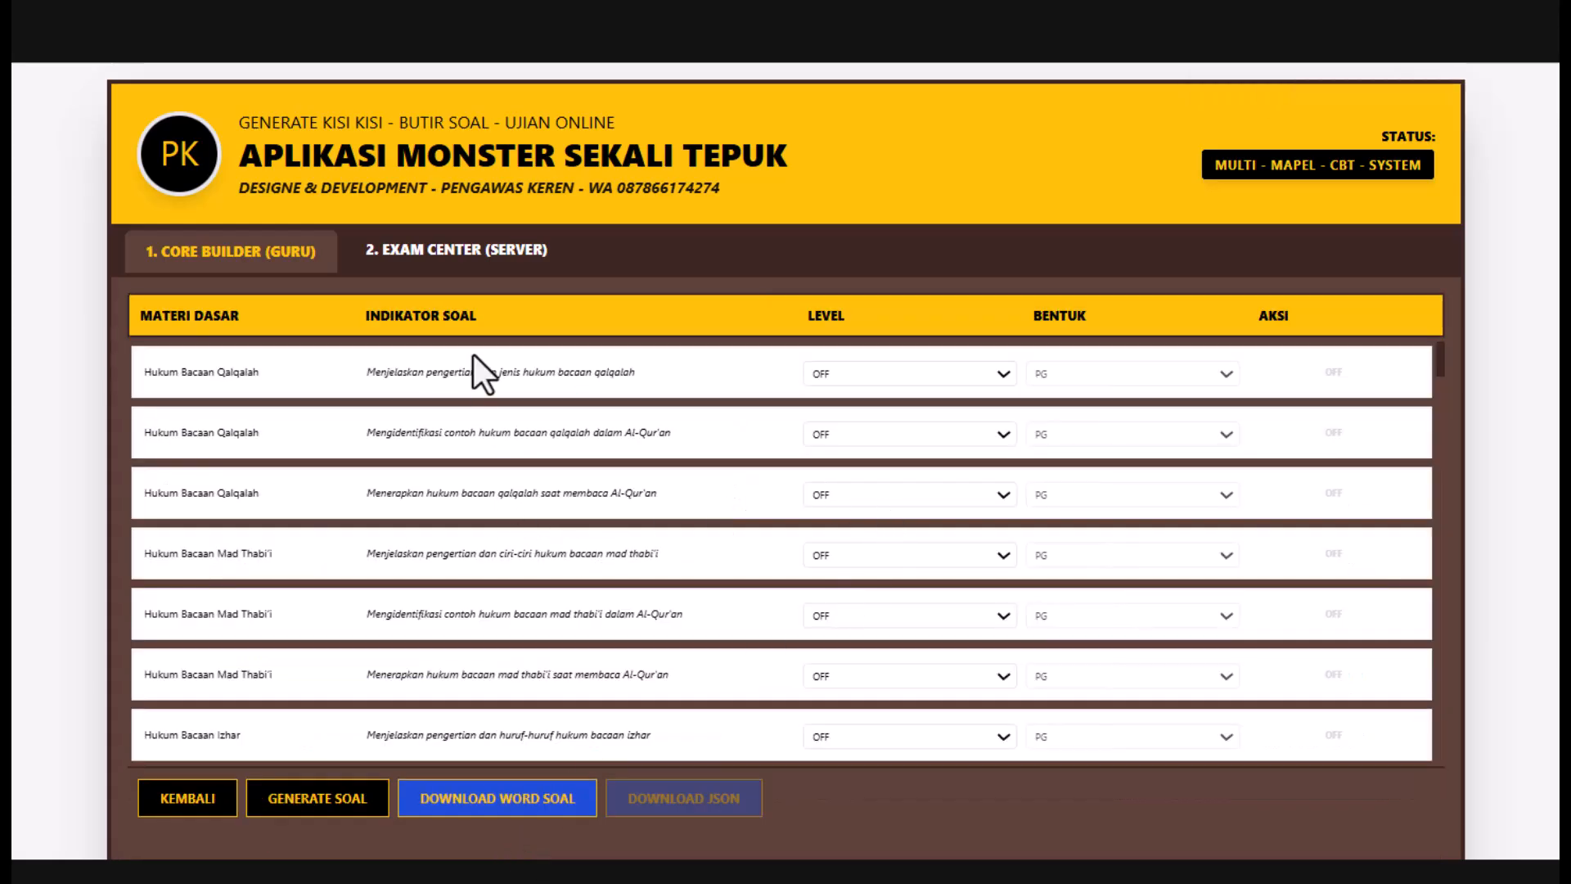
# - Look through the list of question indicators with their basic materials, levels and question forms
pyautogui.scroll(-12, 473, 353)
pyautogui.scroll(-10, 511, 493)
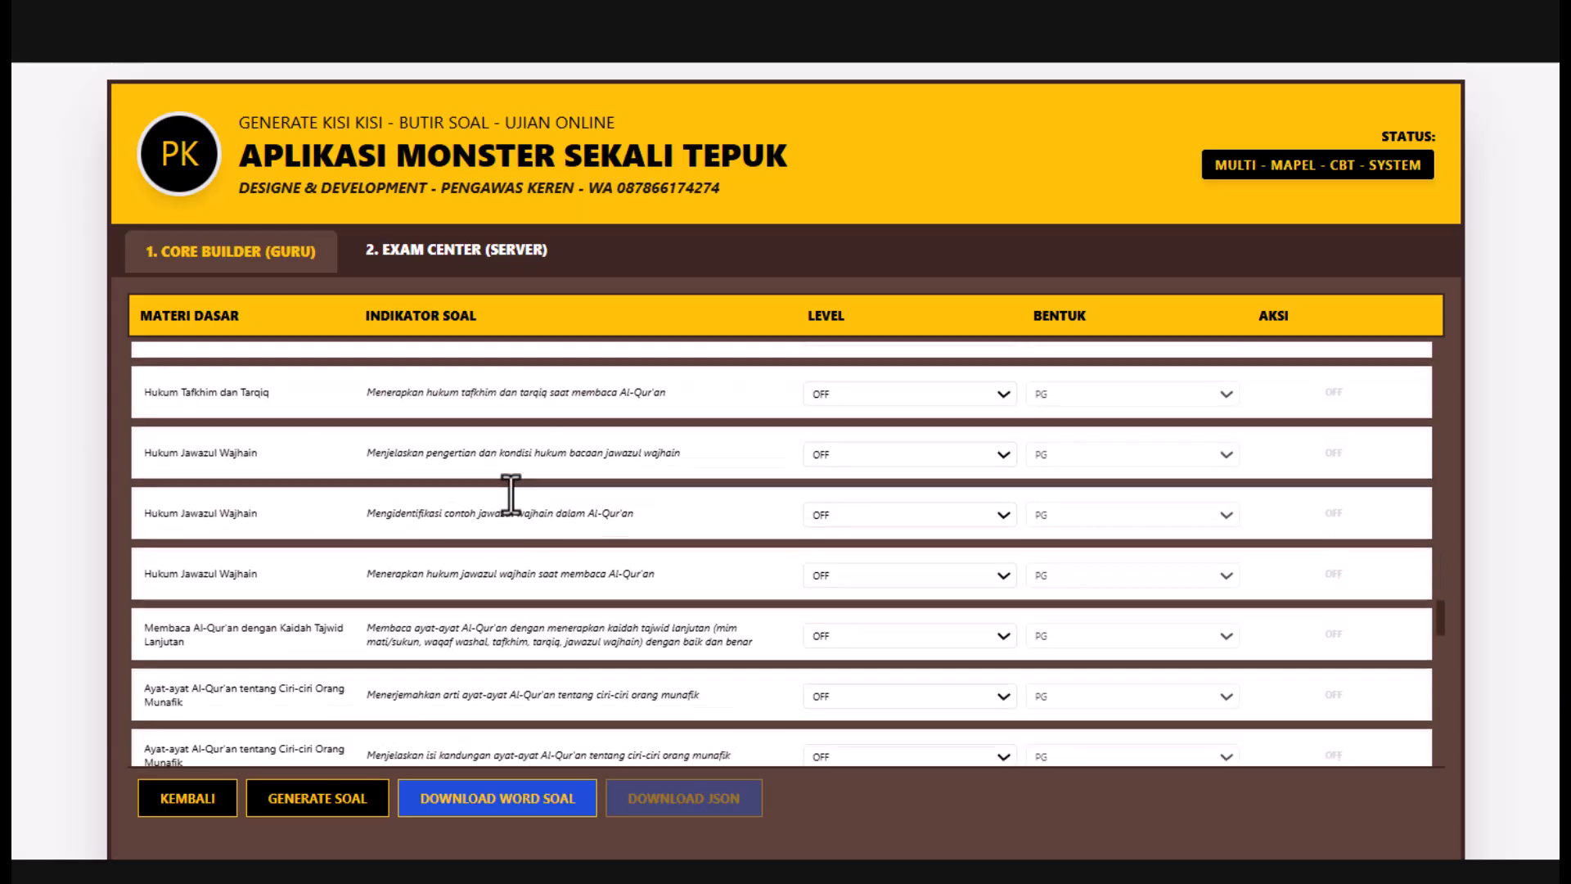
pyautogui.scroll(20, 511, 493)
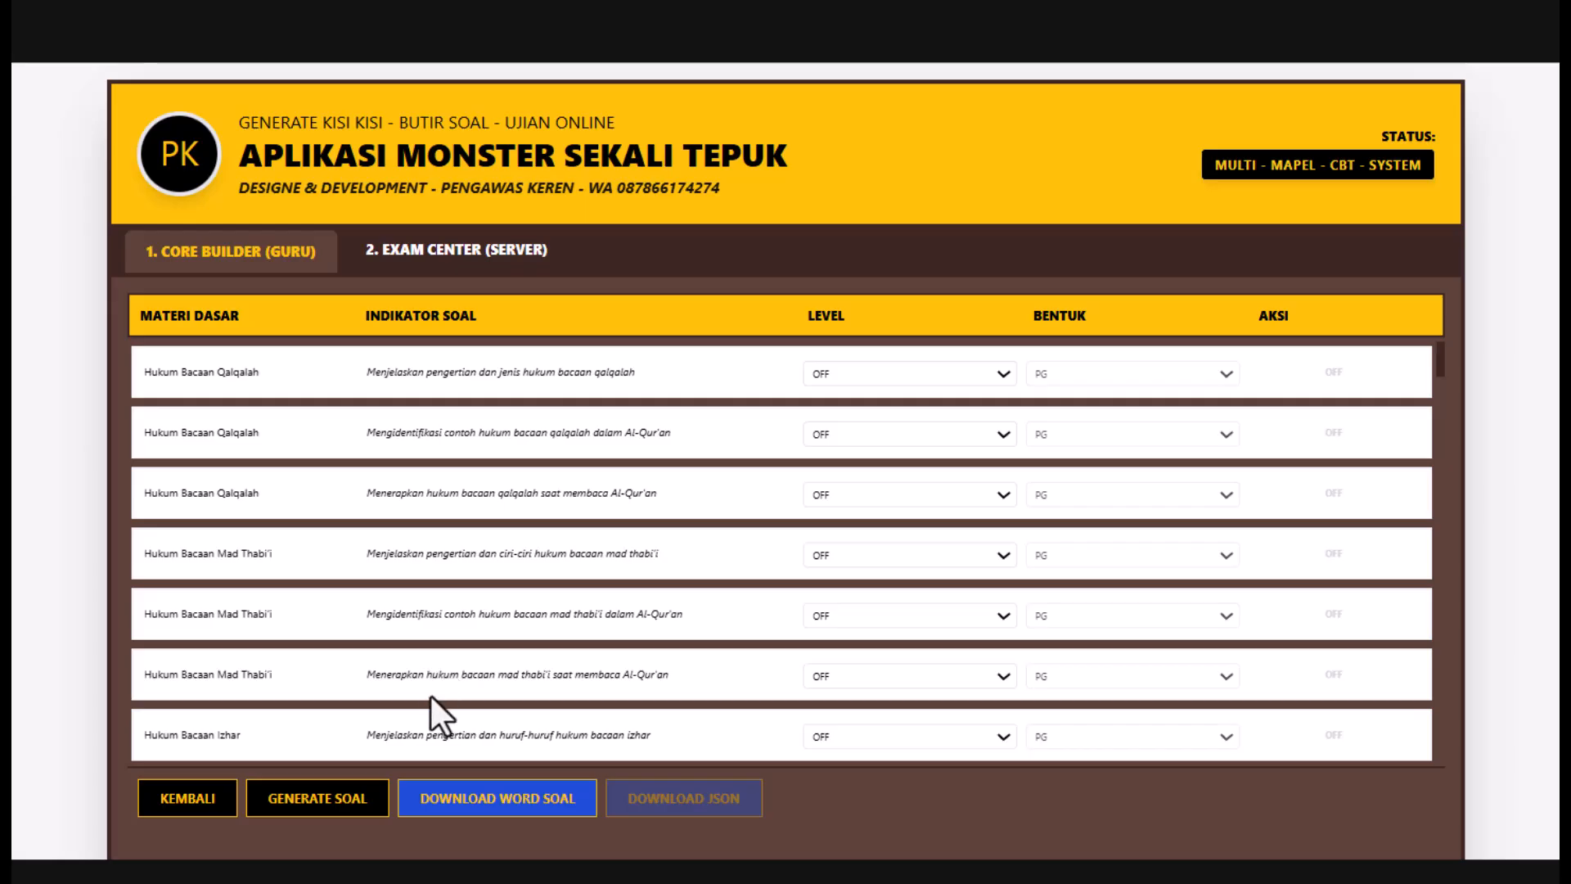
pyautogui.scroll(-2, 591, 579)
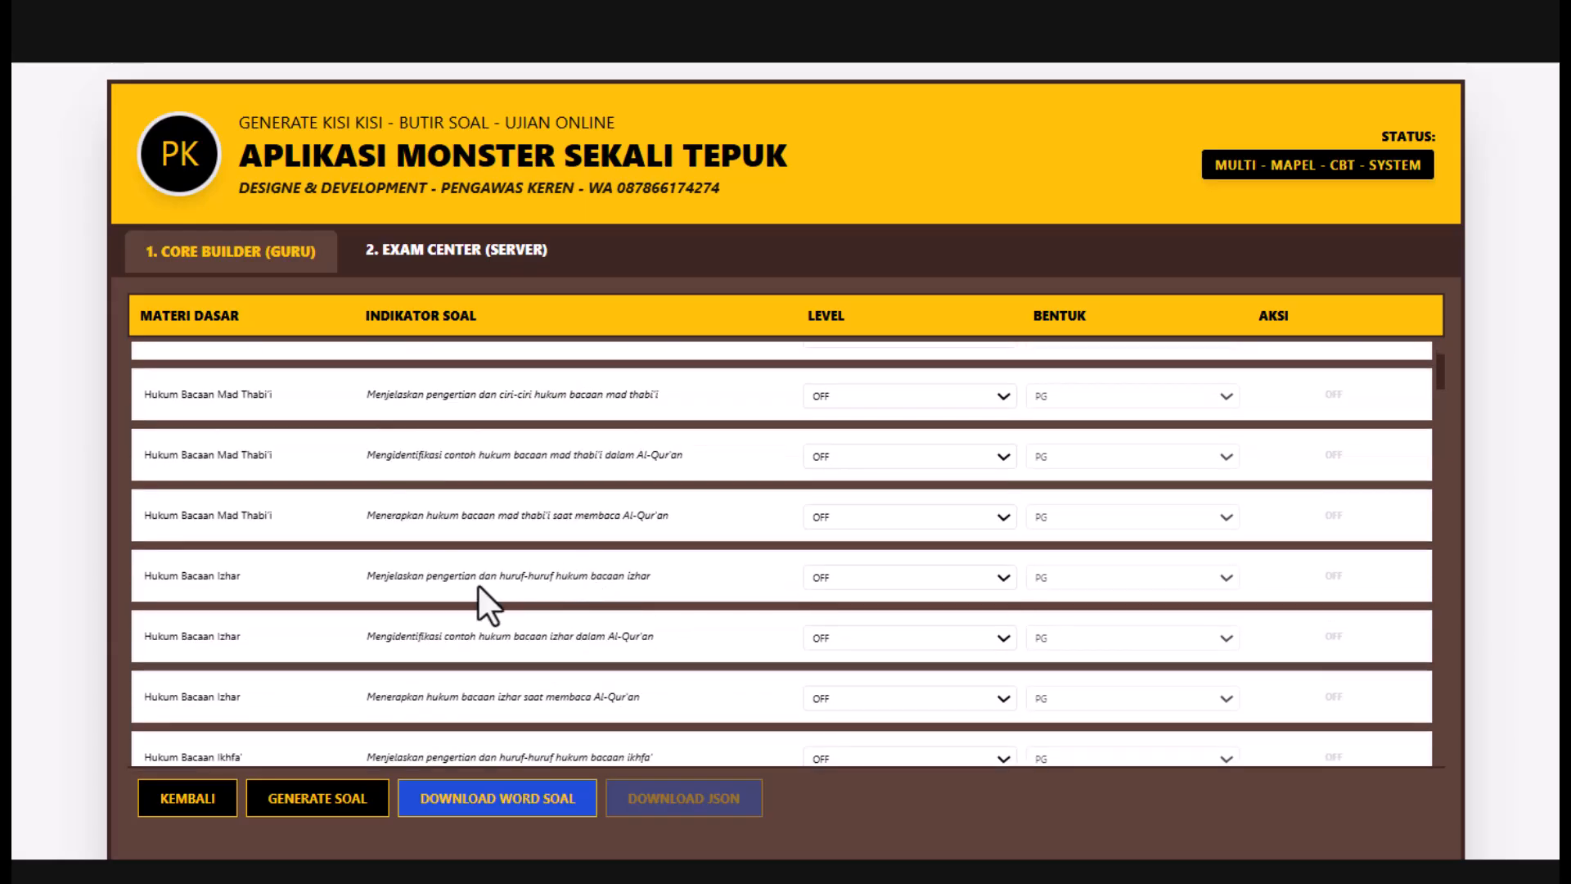
pyautogui.scroll(2, 498, 536)
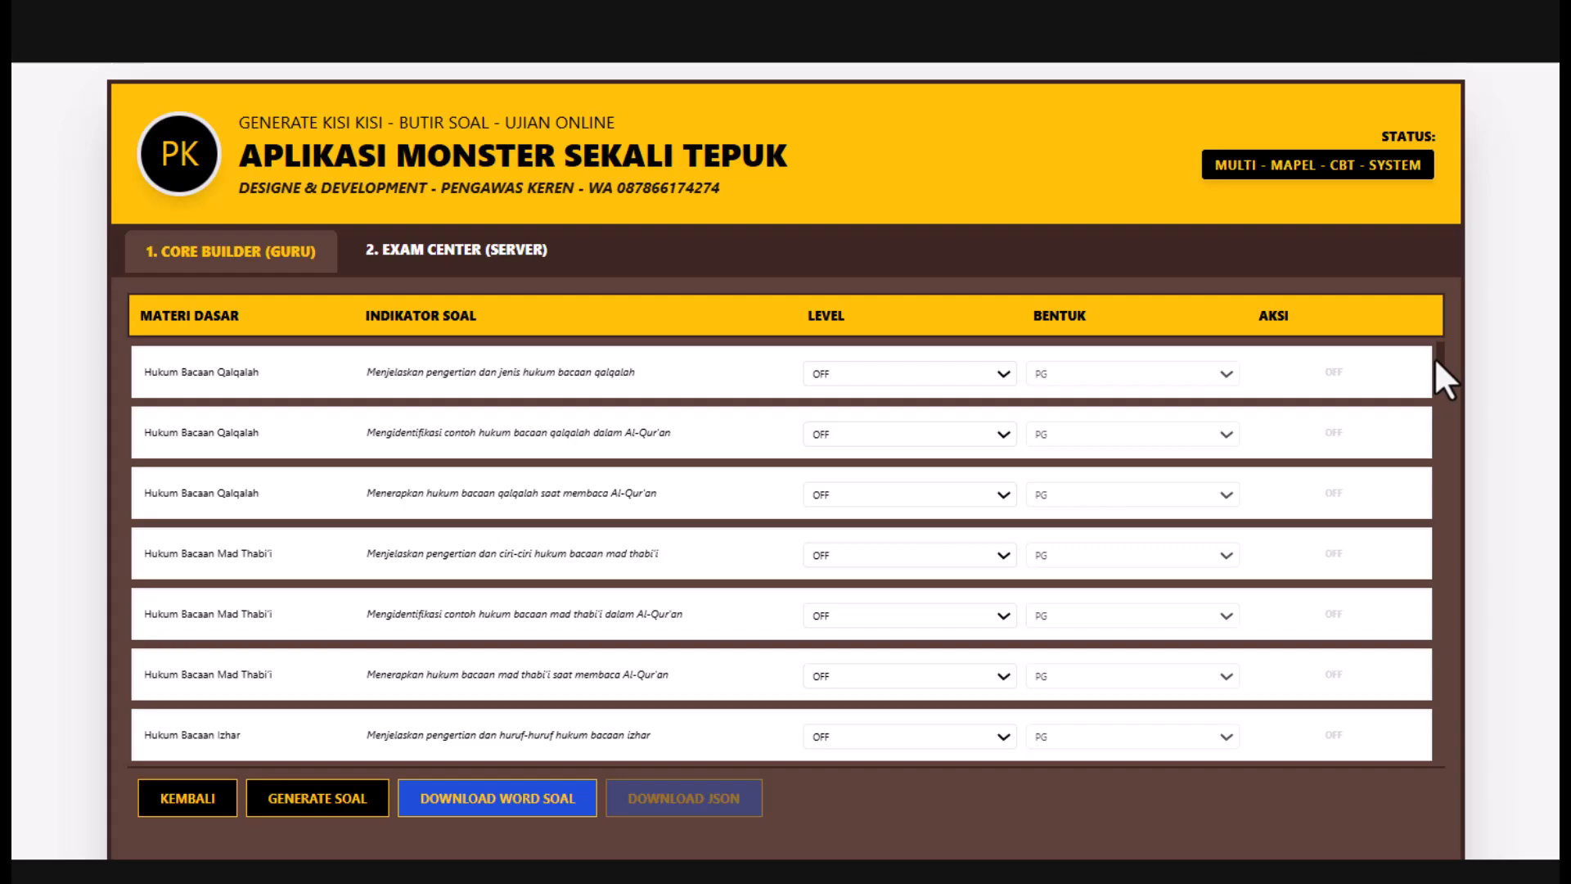
pyautogui.moveTo(1442, 360); pyautogui.dragTo(1444, 393)
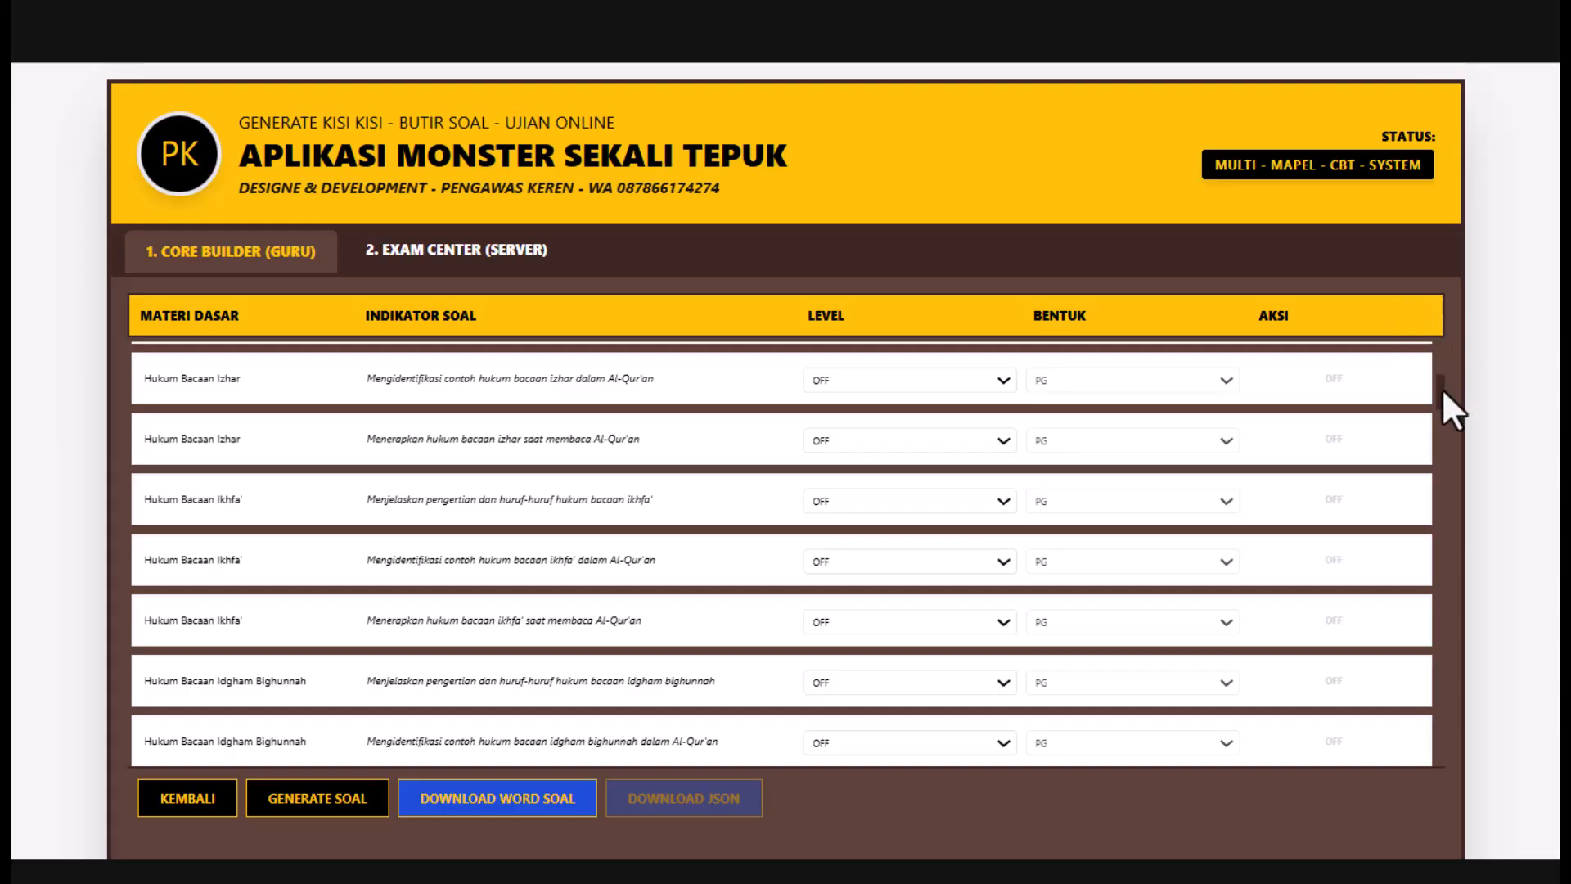
pyautogui.moveTo(1437, 386); pyautogui.dragTo(1445, 417)
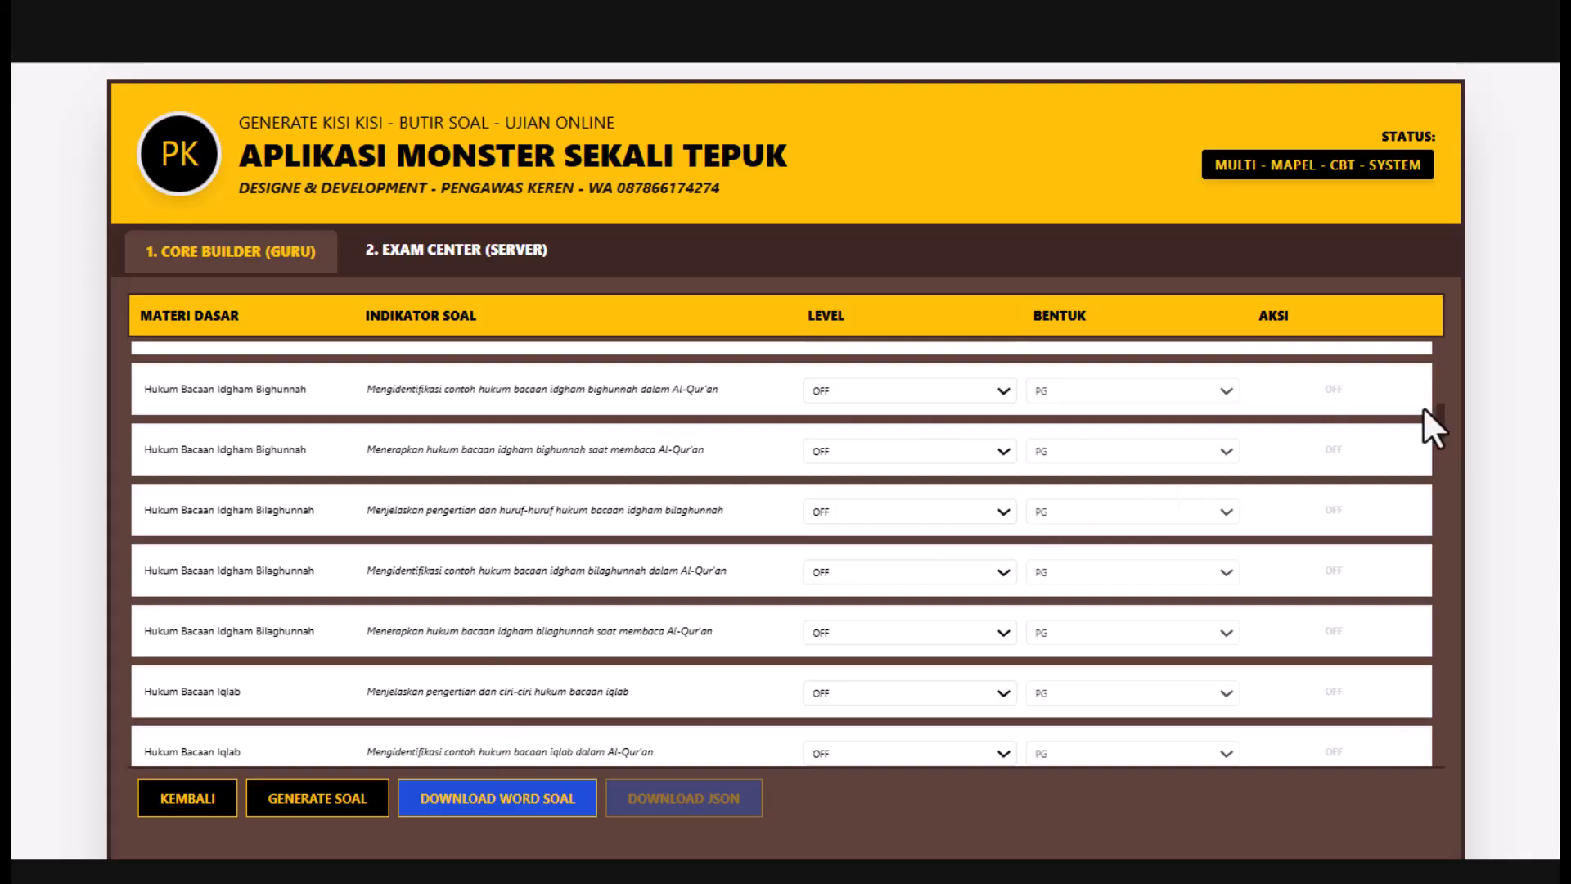
pyautogui.moveTo(1444, 424); pyautogui.dragTo(1444, 465)
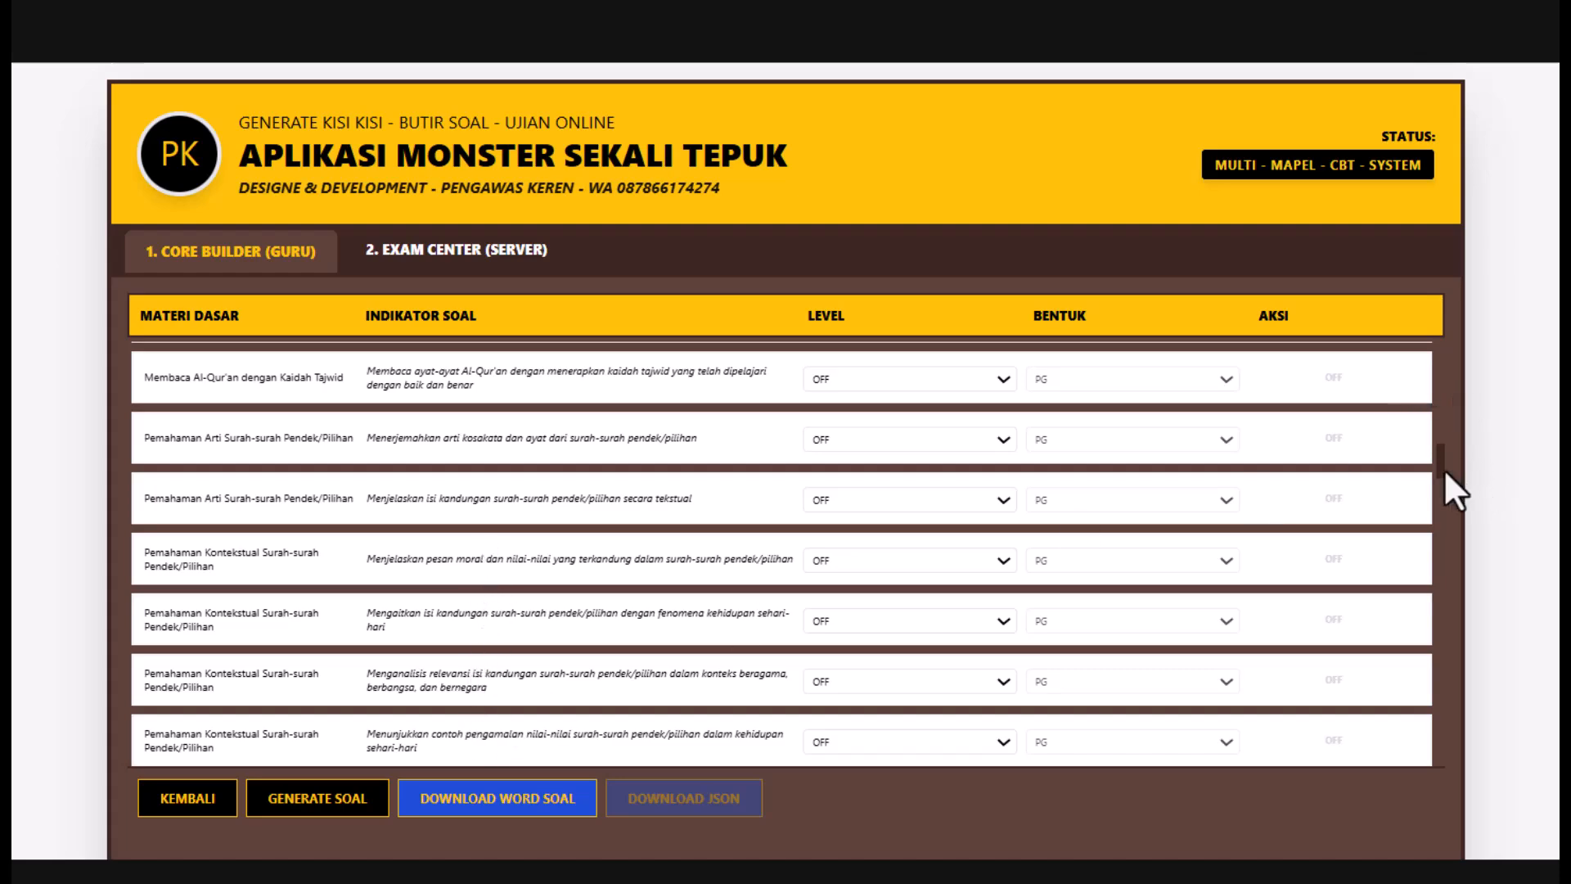
pyautogui.moveTo(1444, 459); pyautogui.dragTo(1463, 336)
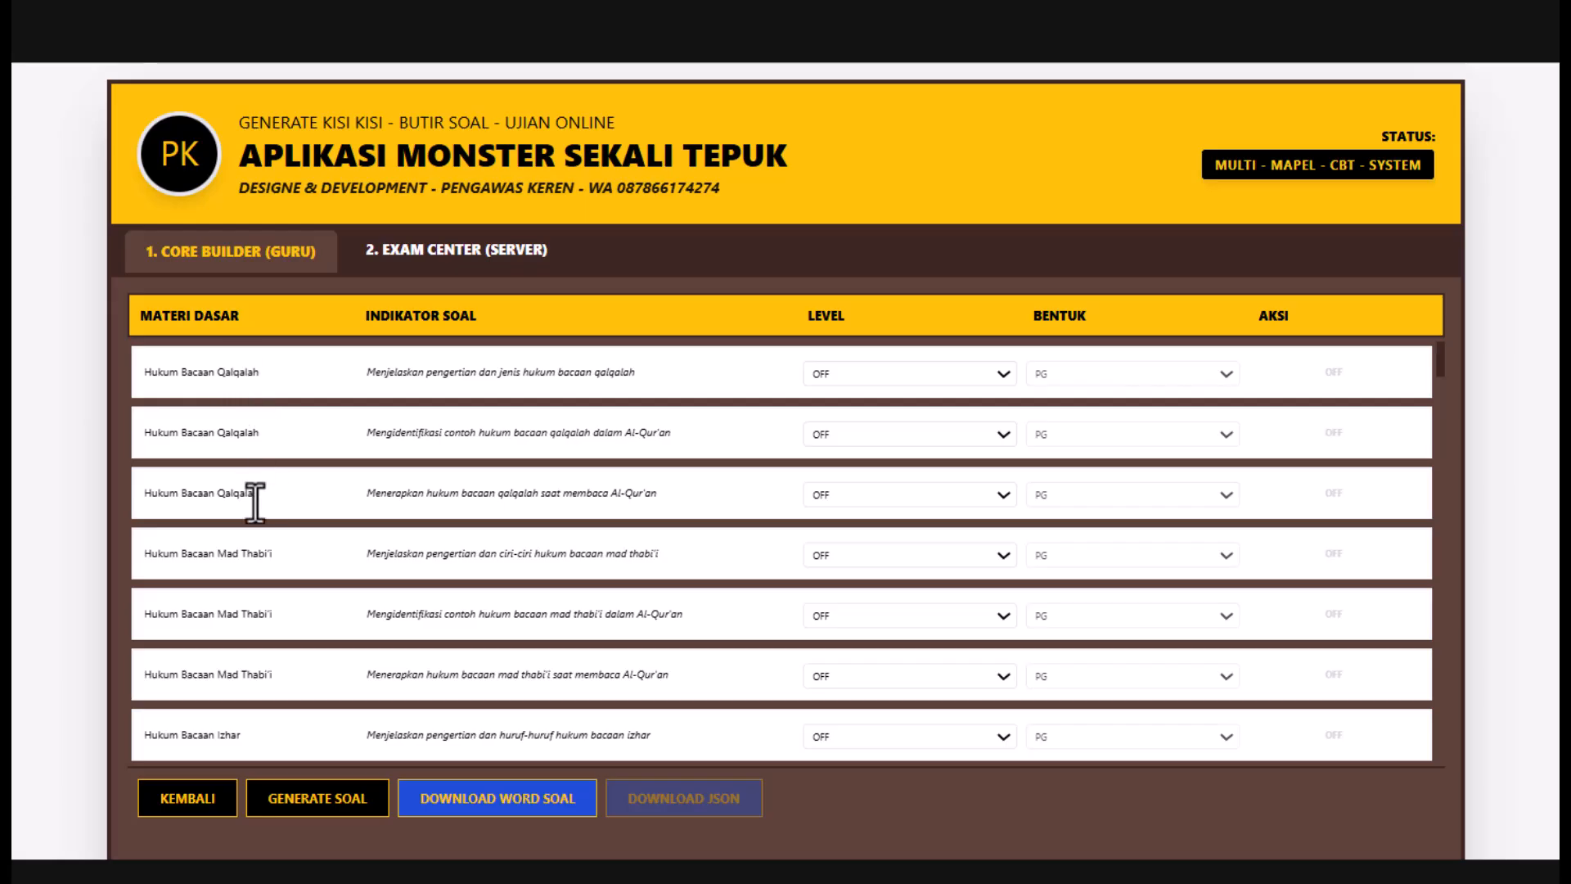
# - Set the level to L1 for the second Hukum Bacaan Qalqalah indicator, L2 for the third, and L1 for the second Hukum Bacaan Mad Thabi'i indicator
pyautogui.click(1005, 376)
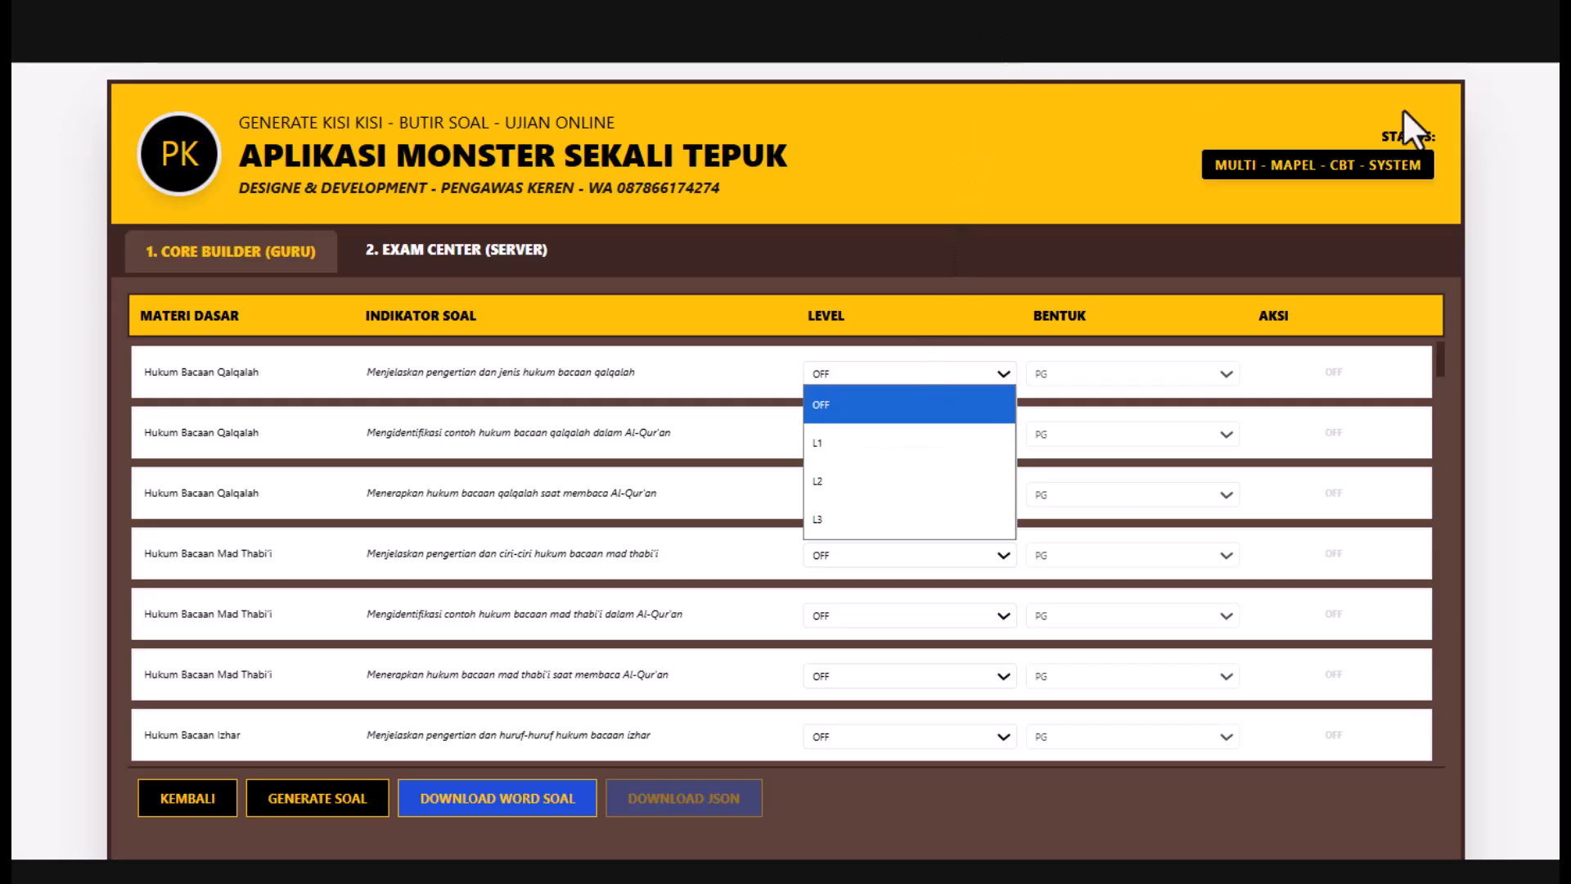
pyautogui.click(994, 415)
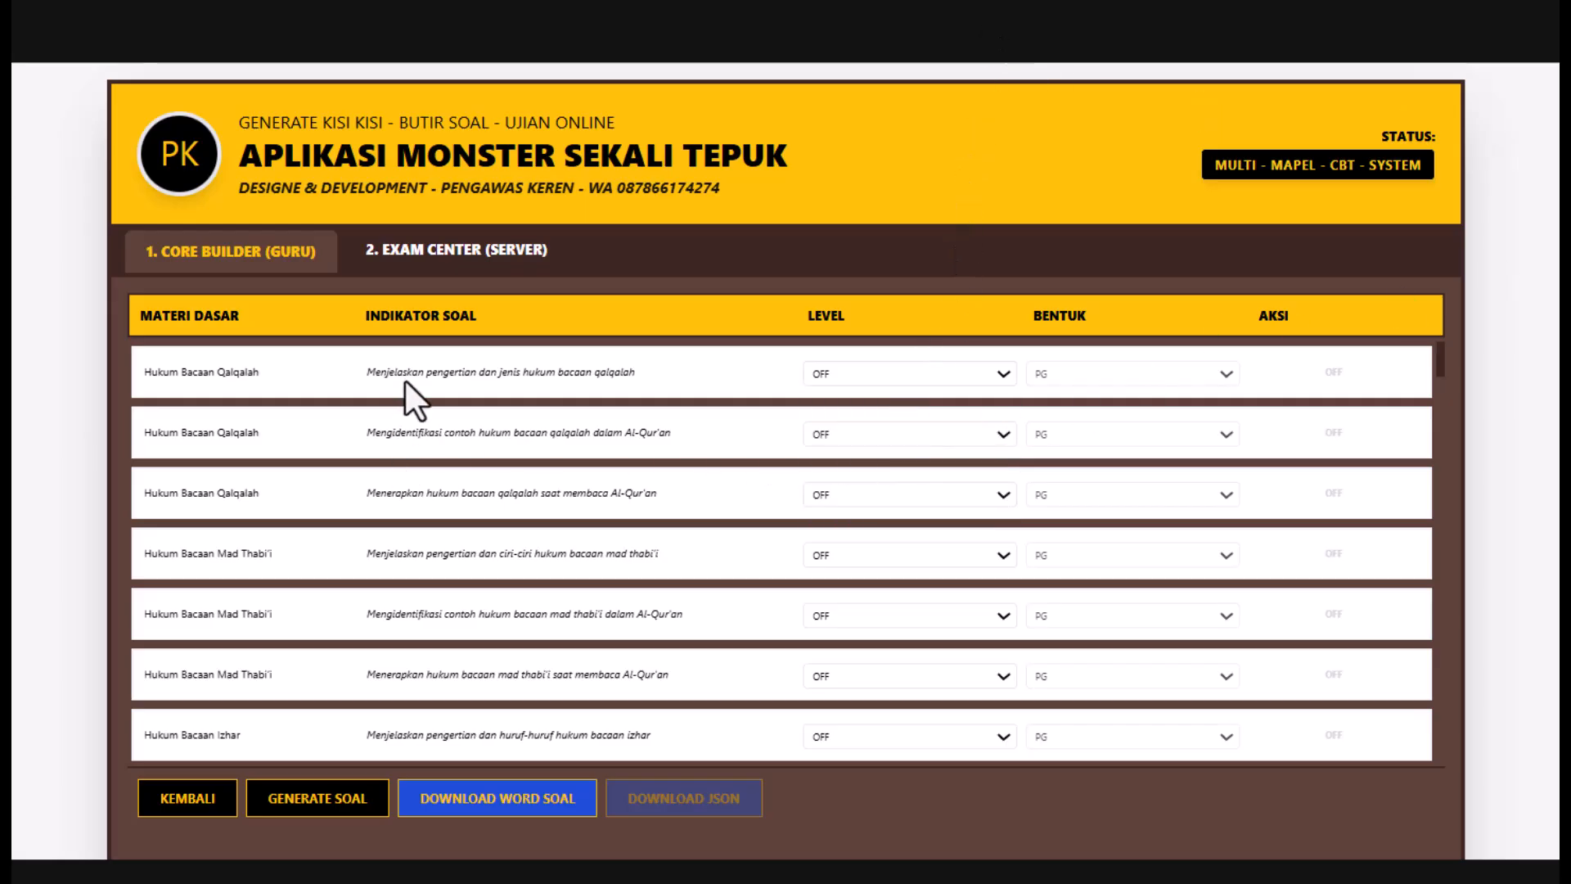
pyautogui.click(1003, 438)
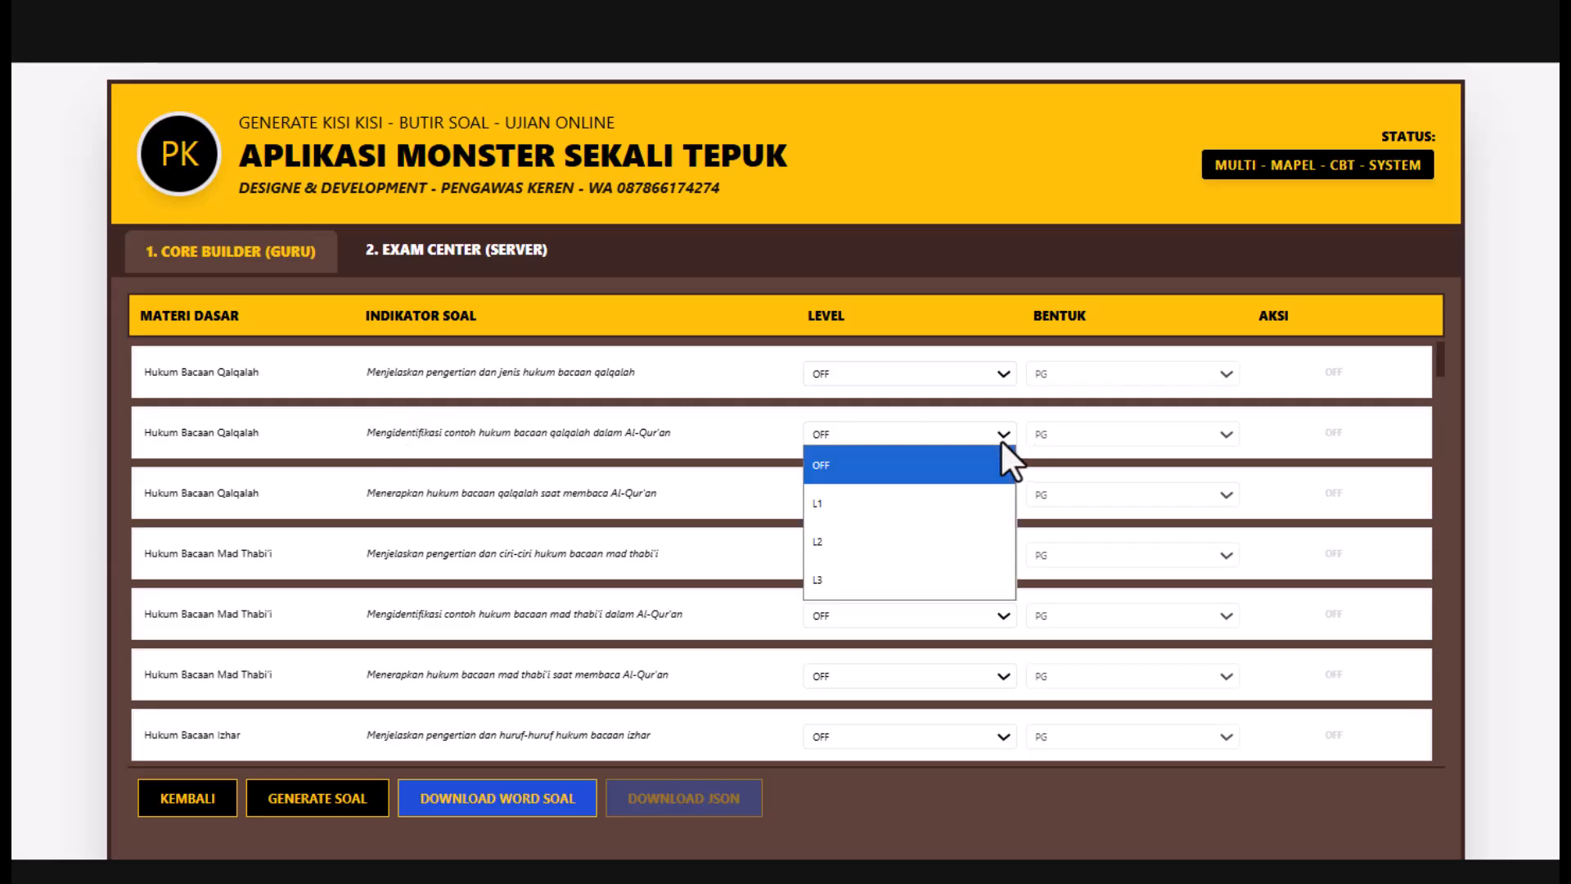
pyautogui.click(856, 509)
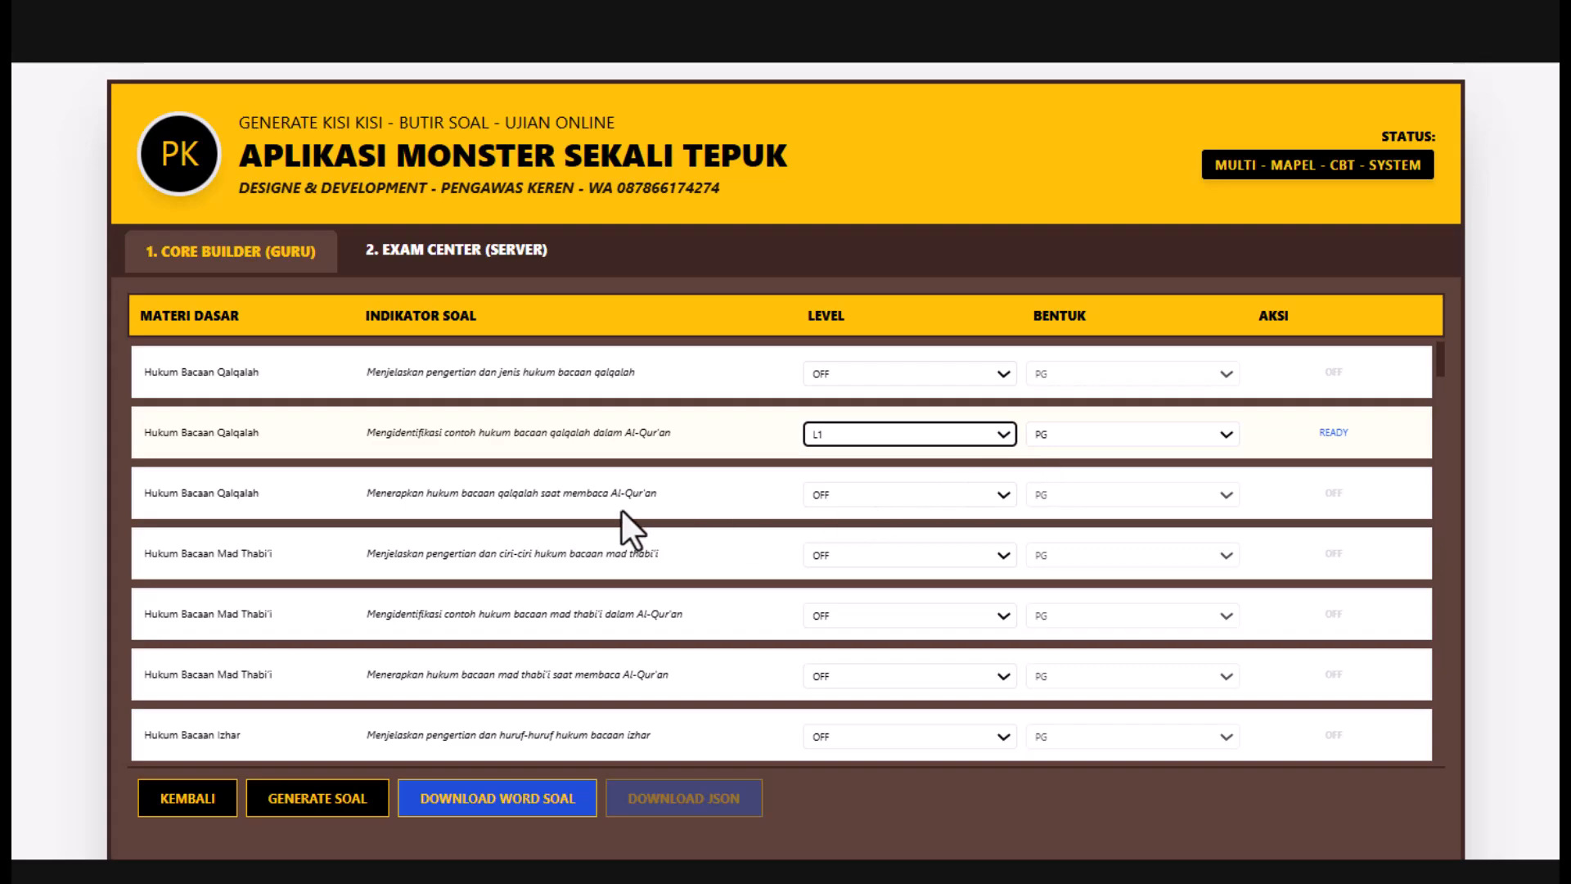
pyautogui.click(1008, 498)
pyautogui.click(843, 602)
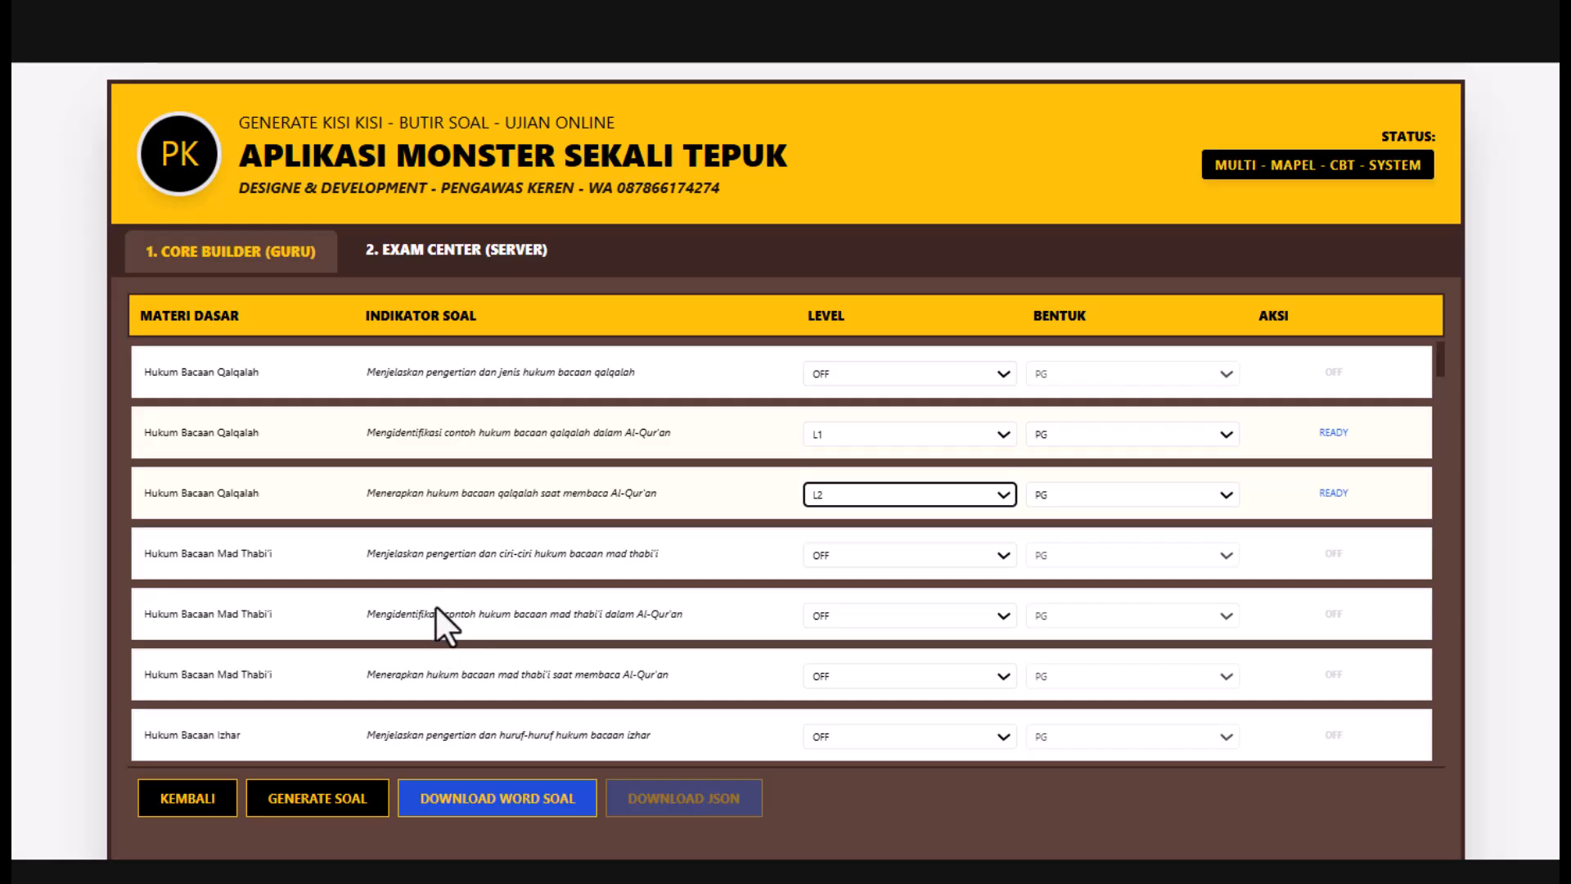
pyautogui.click(999, 610)
pyautogui.click(828, 681)
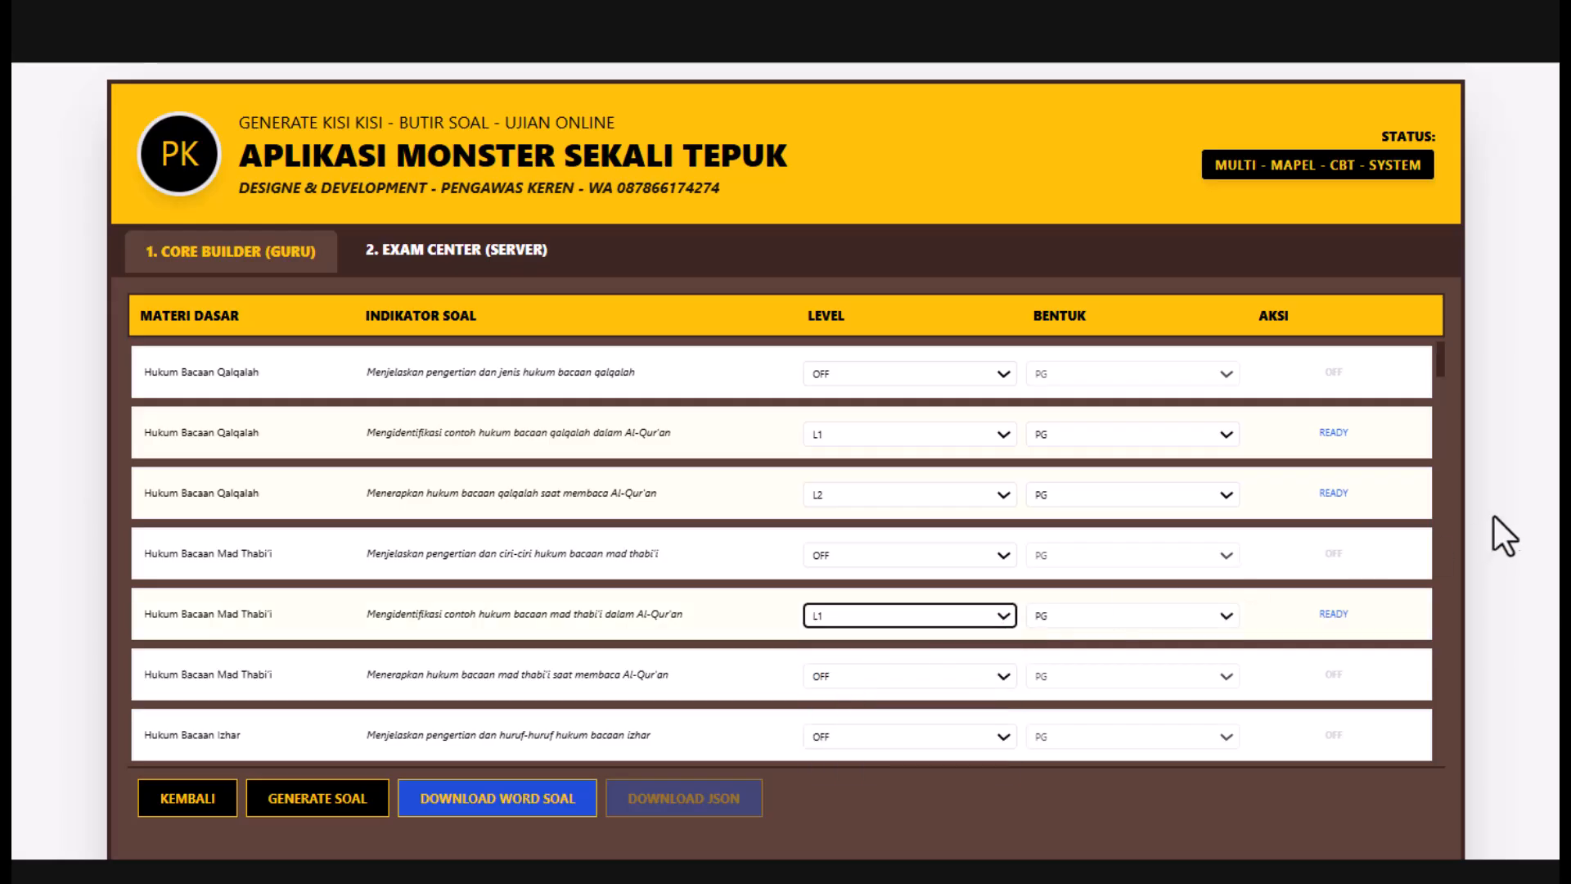
# - Set the level to L2 for the third Hukum Bacaan Mad Thabi'i indicator, L1 for the second Hukum Bacaan Izhar indicator, and L2 for the third
pyautogui.moveTo(1437, 357); pyautogui.dragTo(1441, 376)
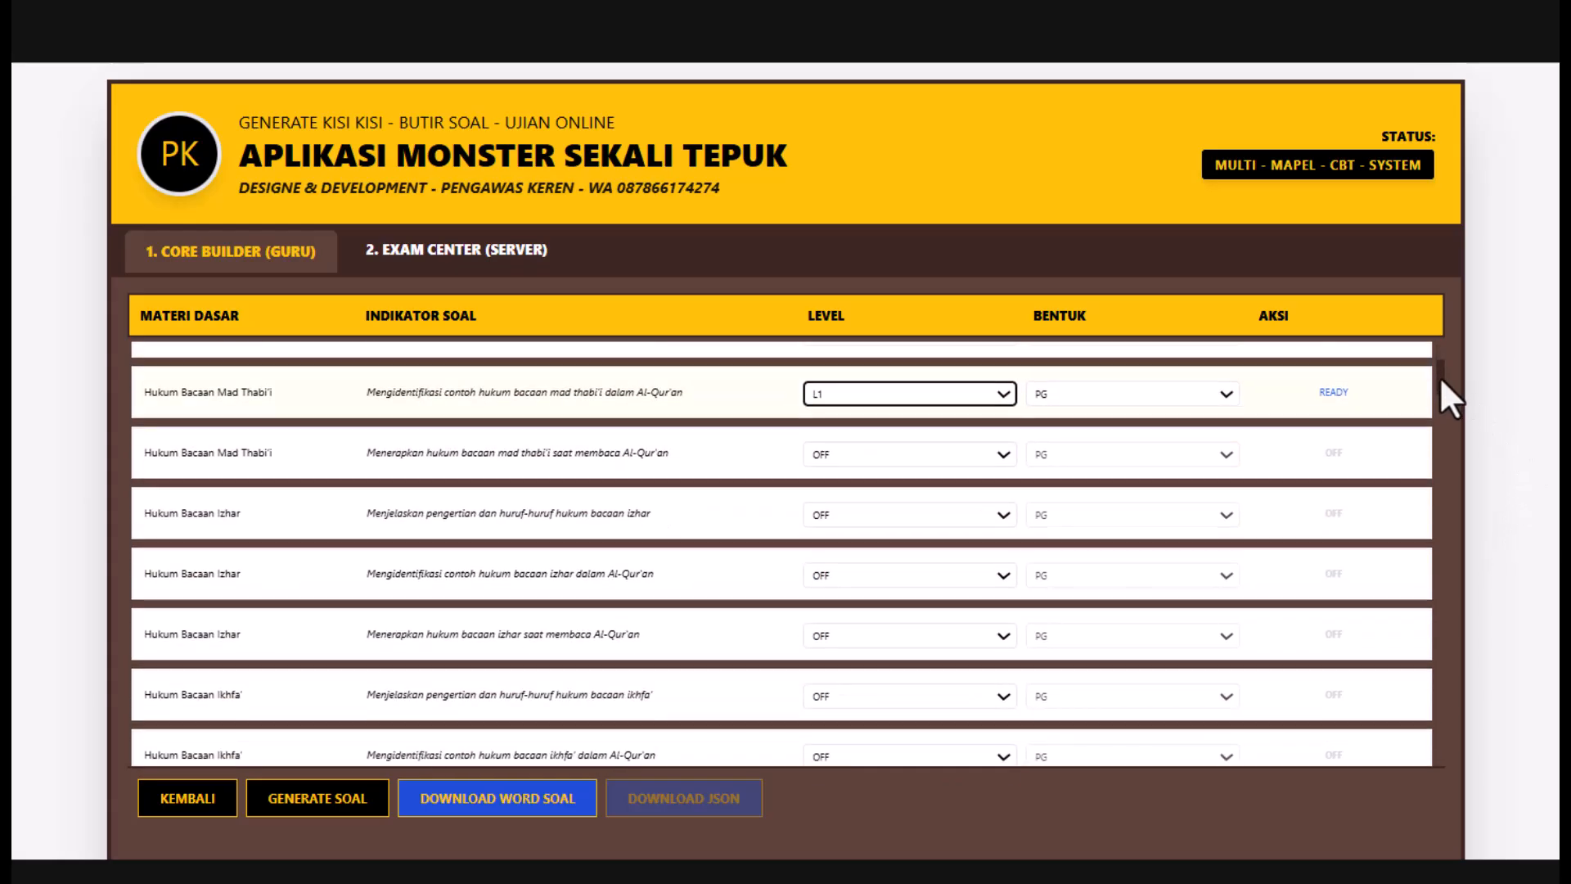
pyautogui.click(999, 454)
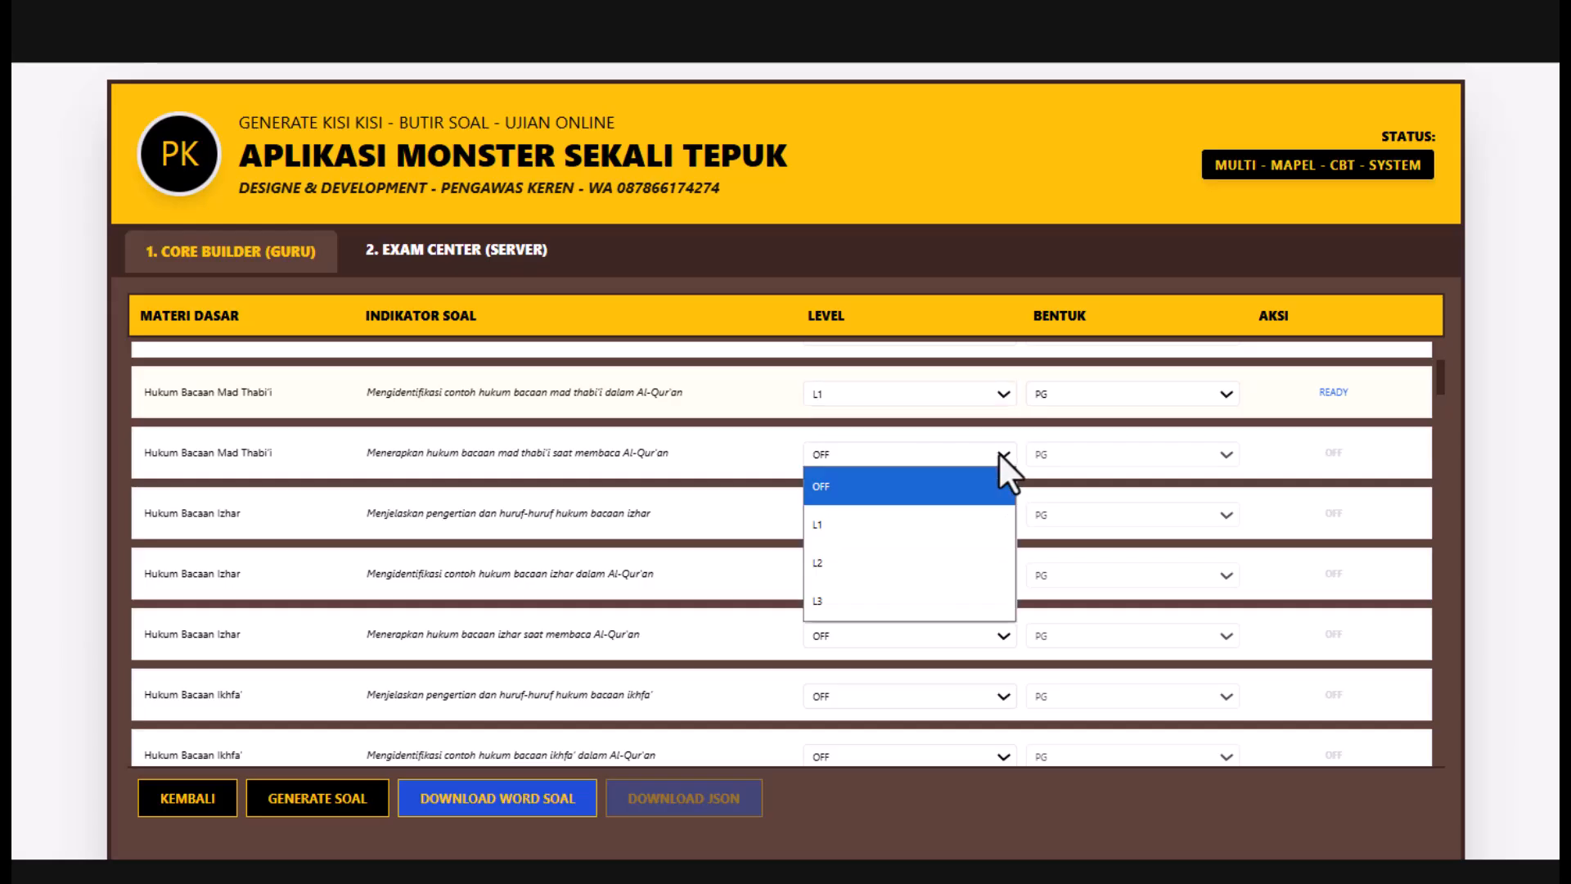
pyautogui.click(824, 563)
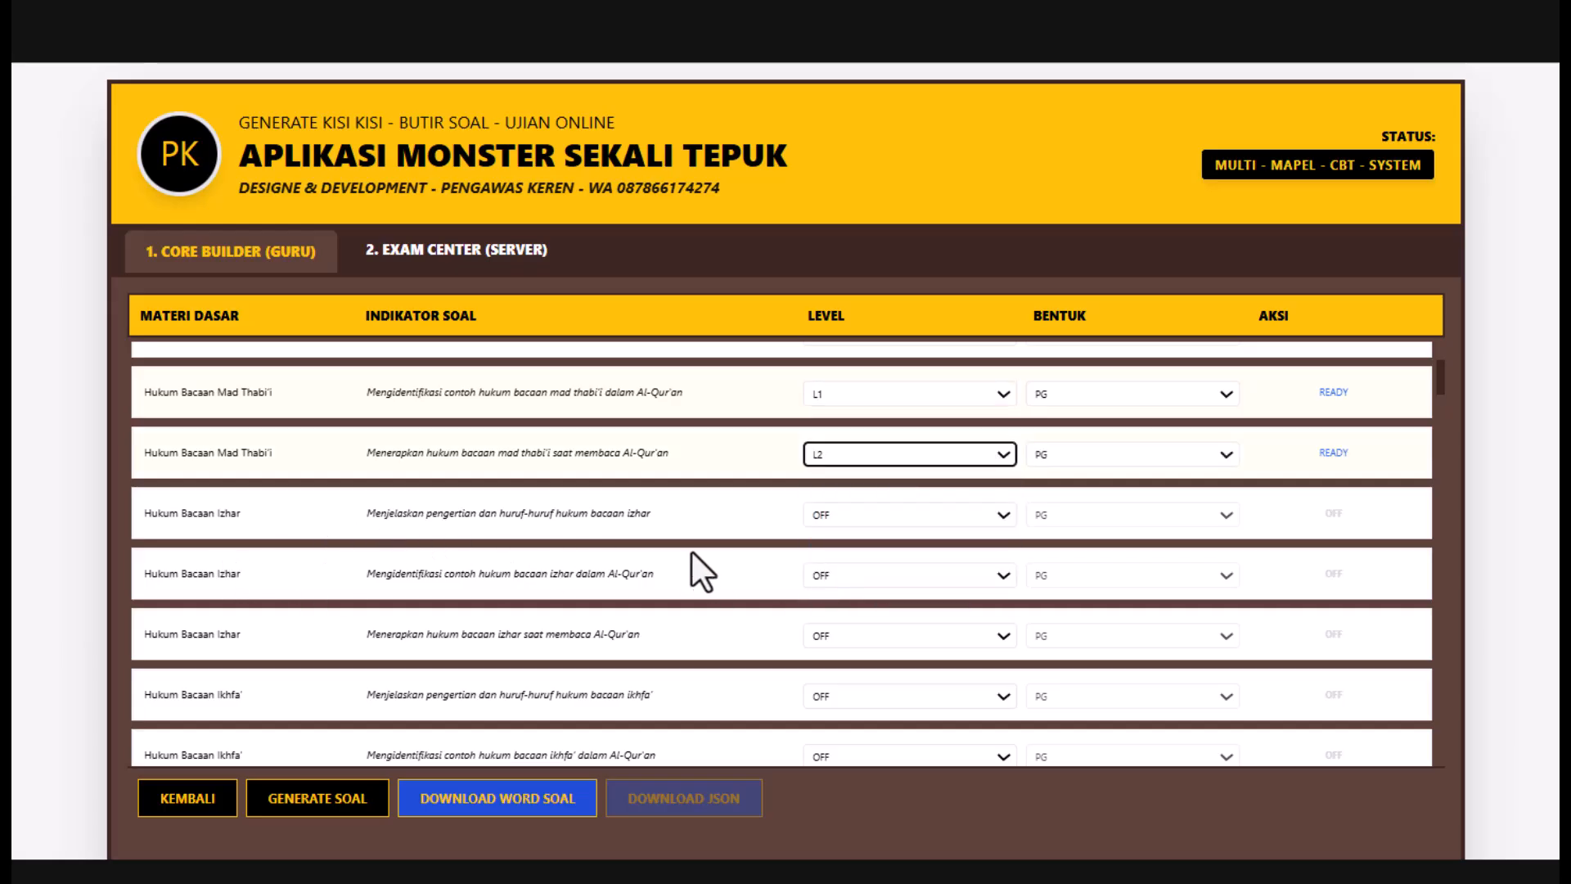
pyautogui.click(995, 577)
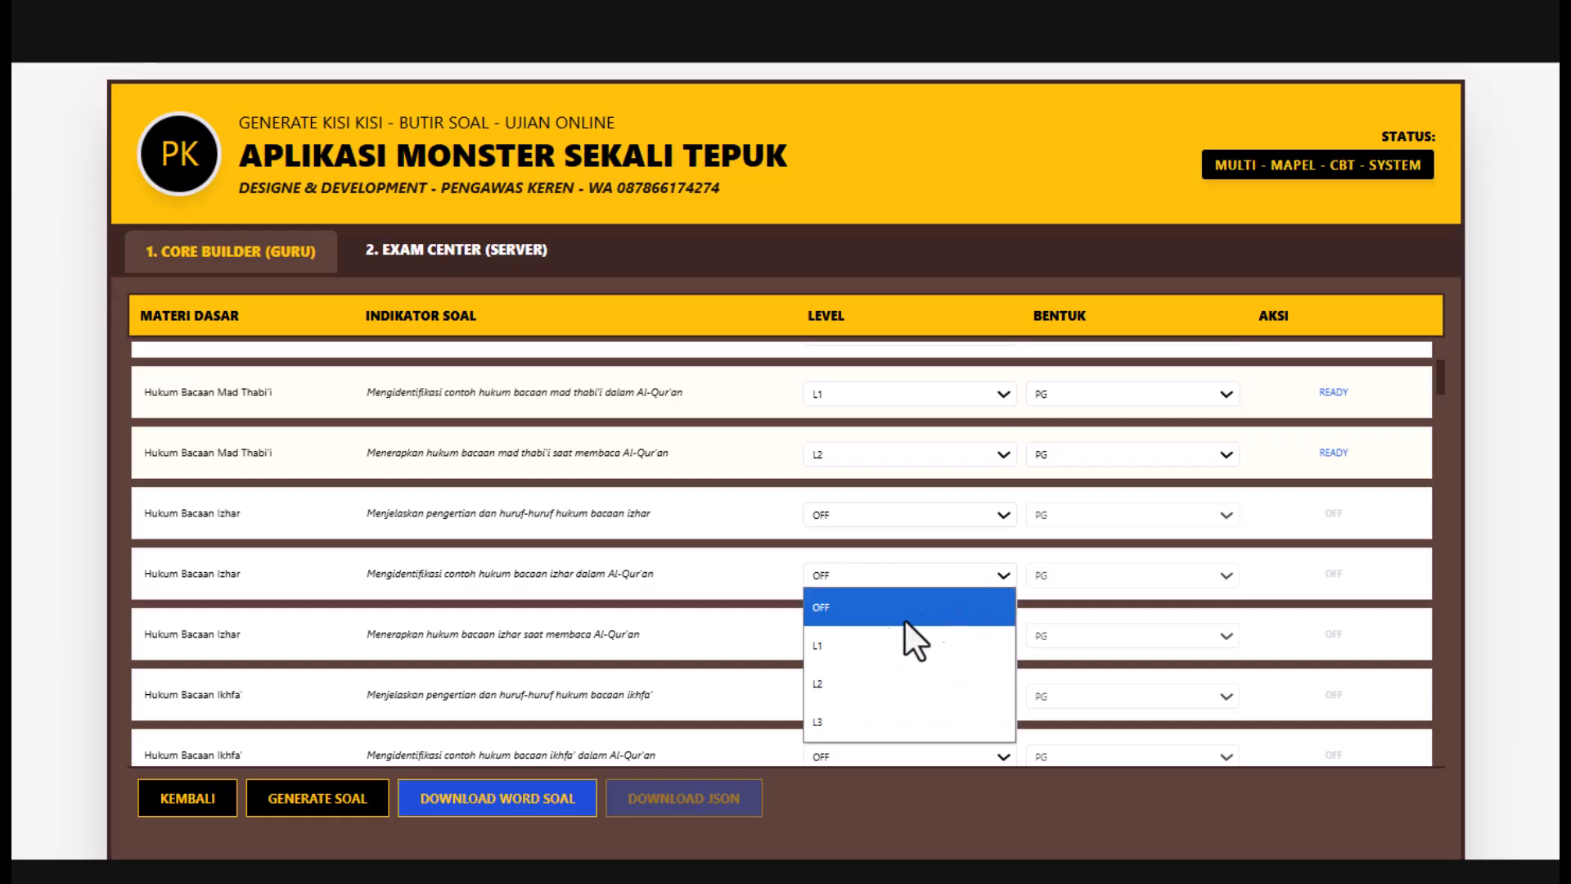
pyautogui.click(851, 647)
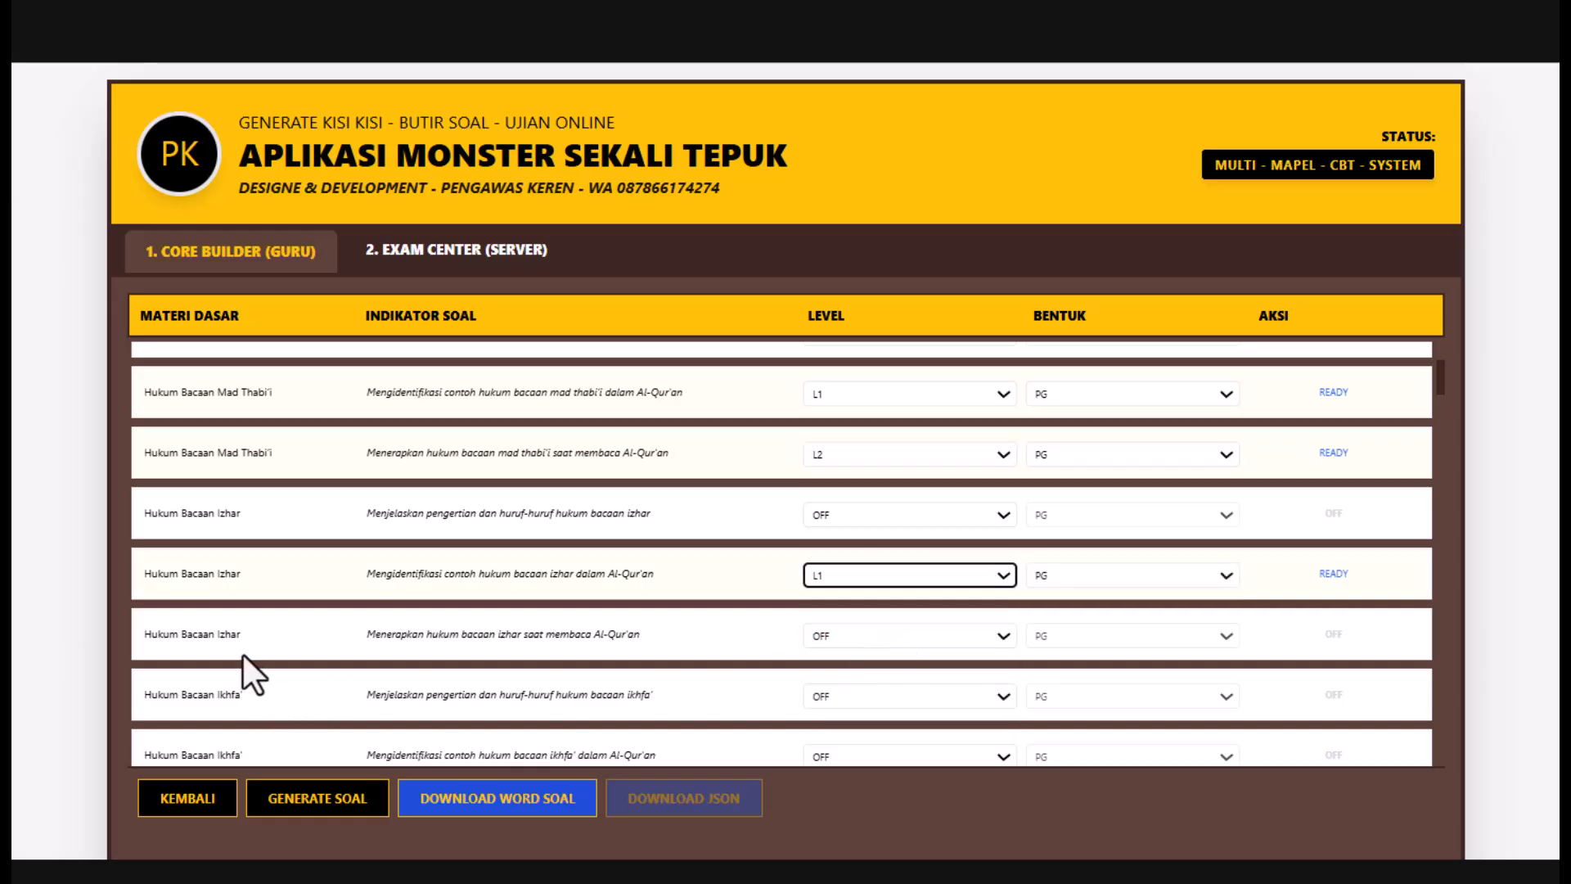
pyautogui.click(995, 634)
pyautogui.click(822, 742)
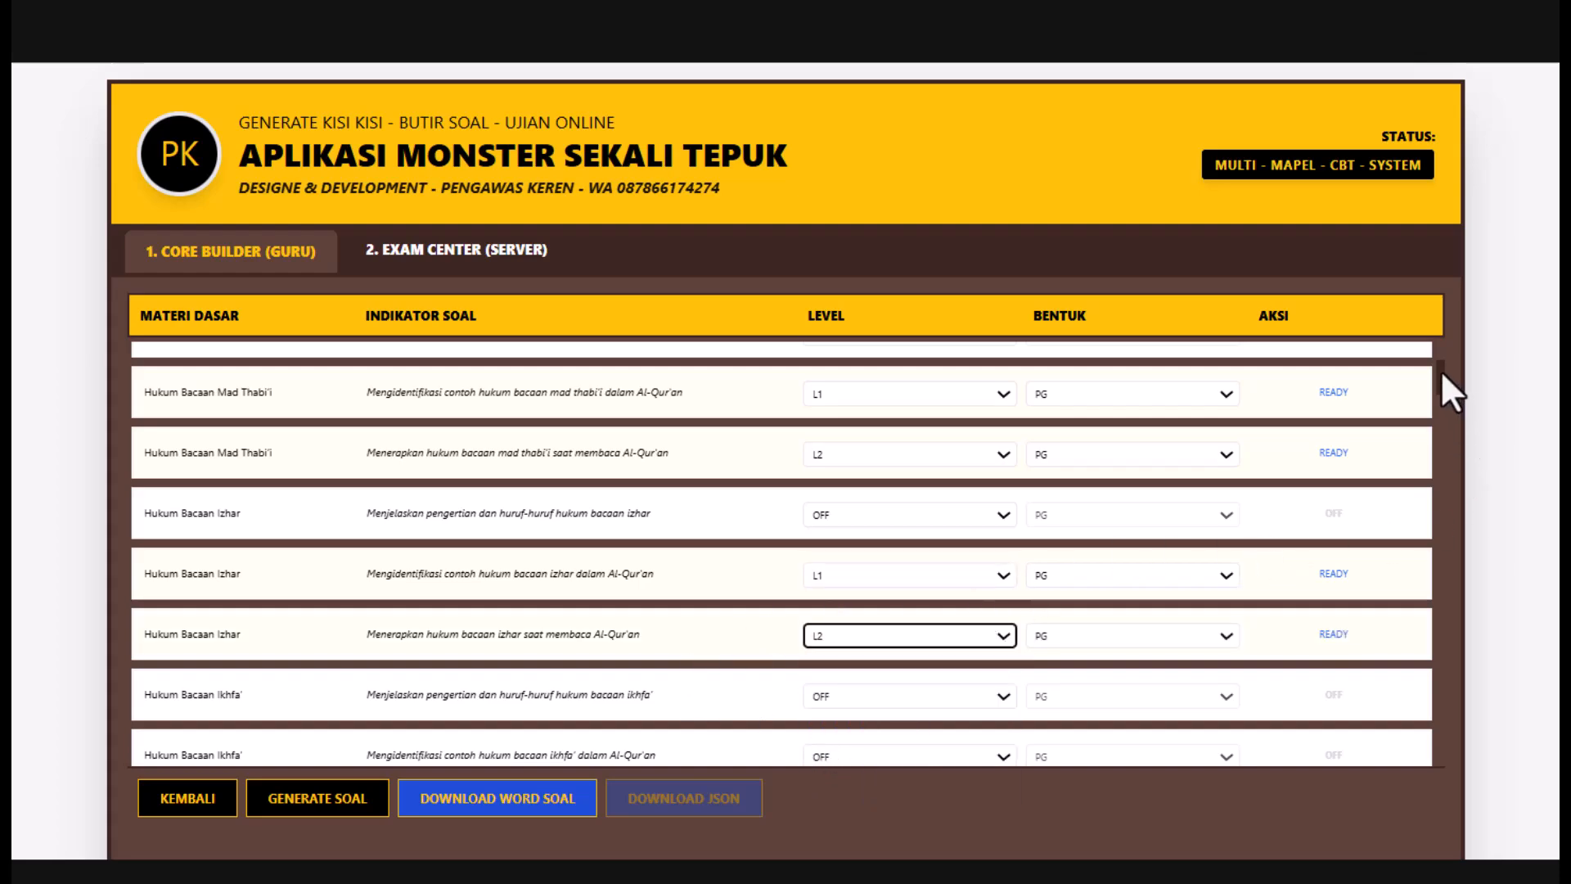
# - Set the level to L1 for the second Hukum Bacaan Ikhfa' indicator and L2 for the third
pyautogui.moveTo(1441, 370); pyautogui.dragTo(1440, 386)
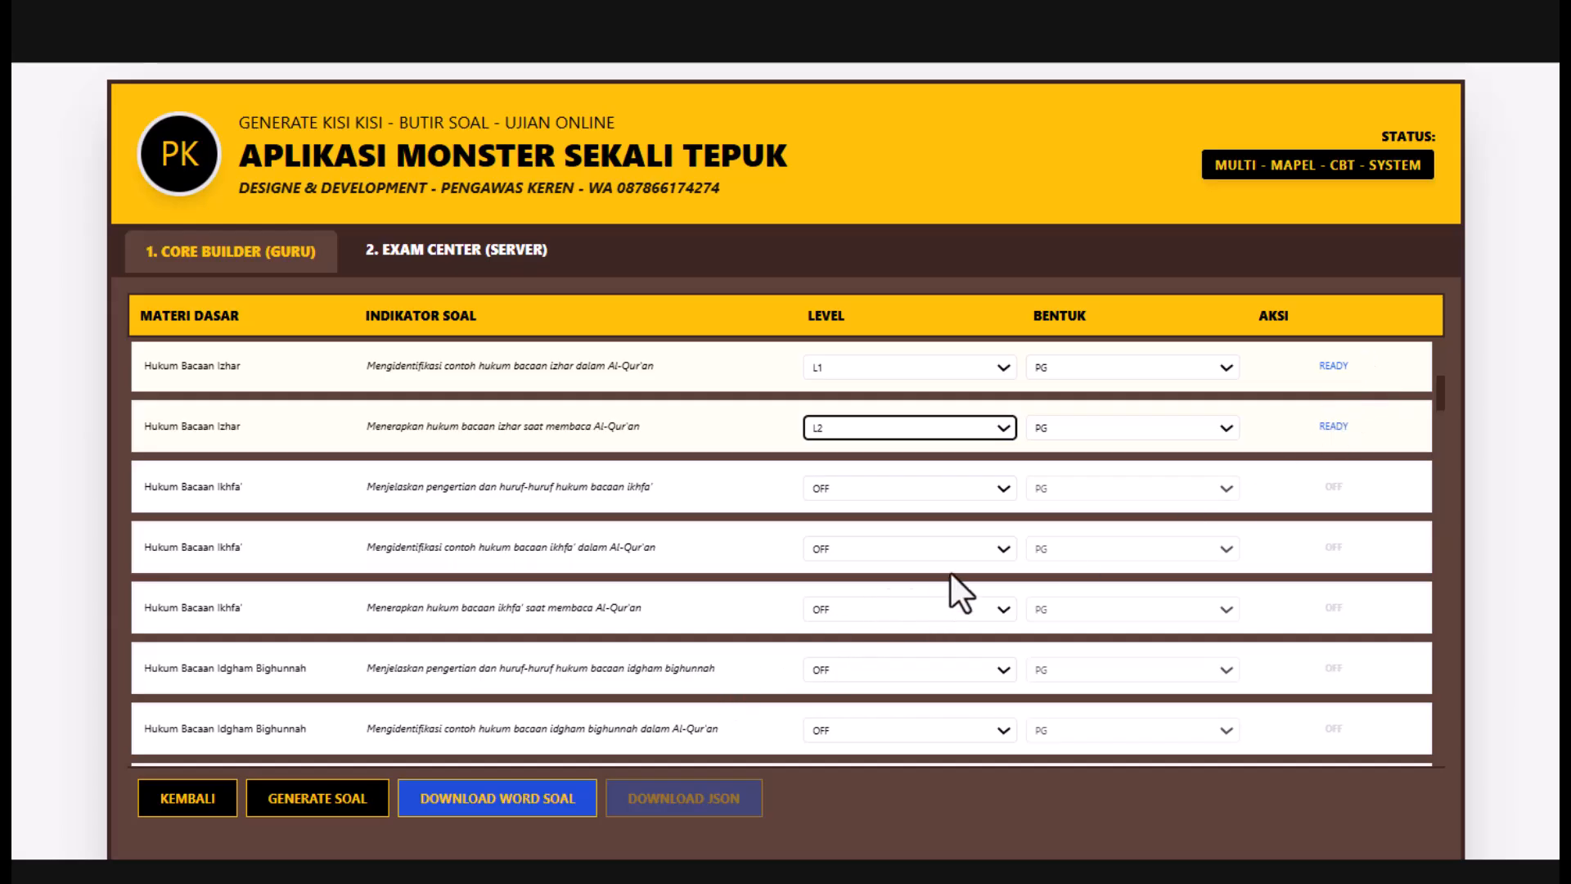
pyautogui.click(999, 547)
pyautogui.click(848, 622)
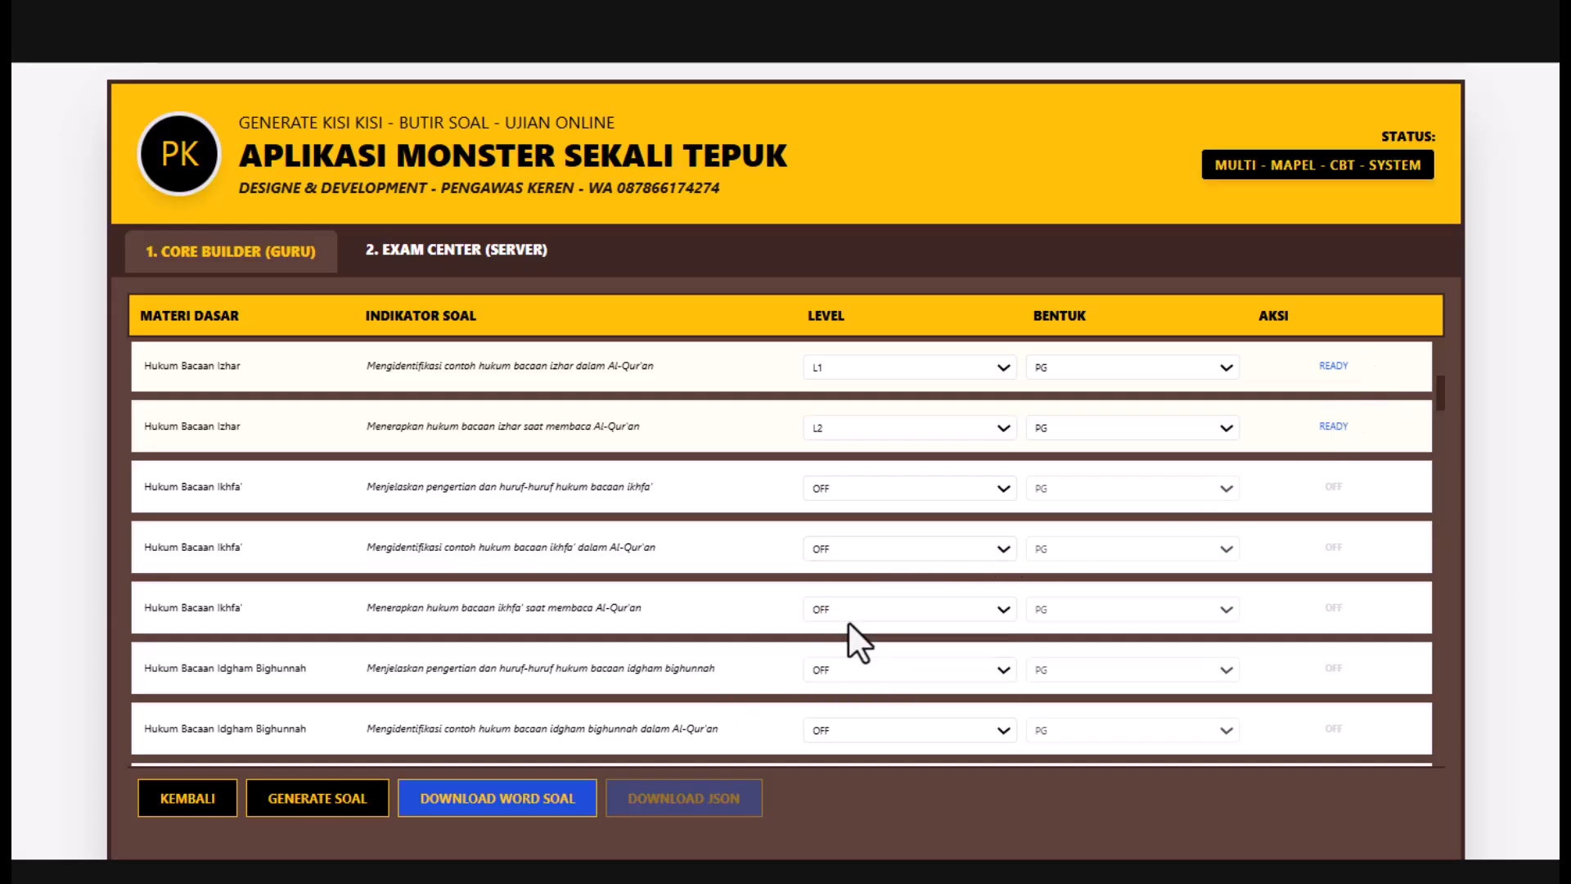
pyautogui.click(1005, 609)
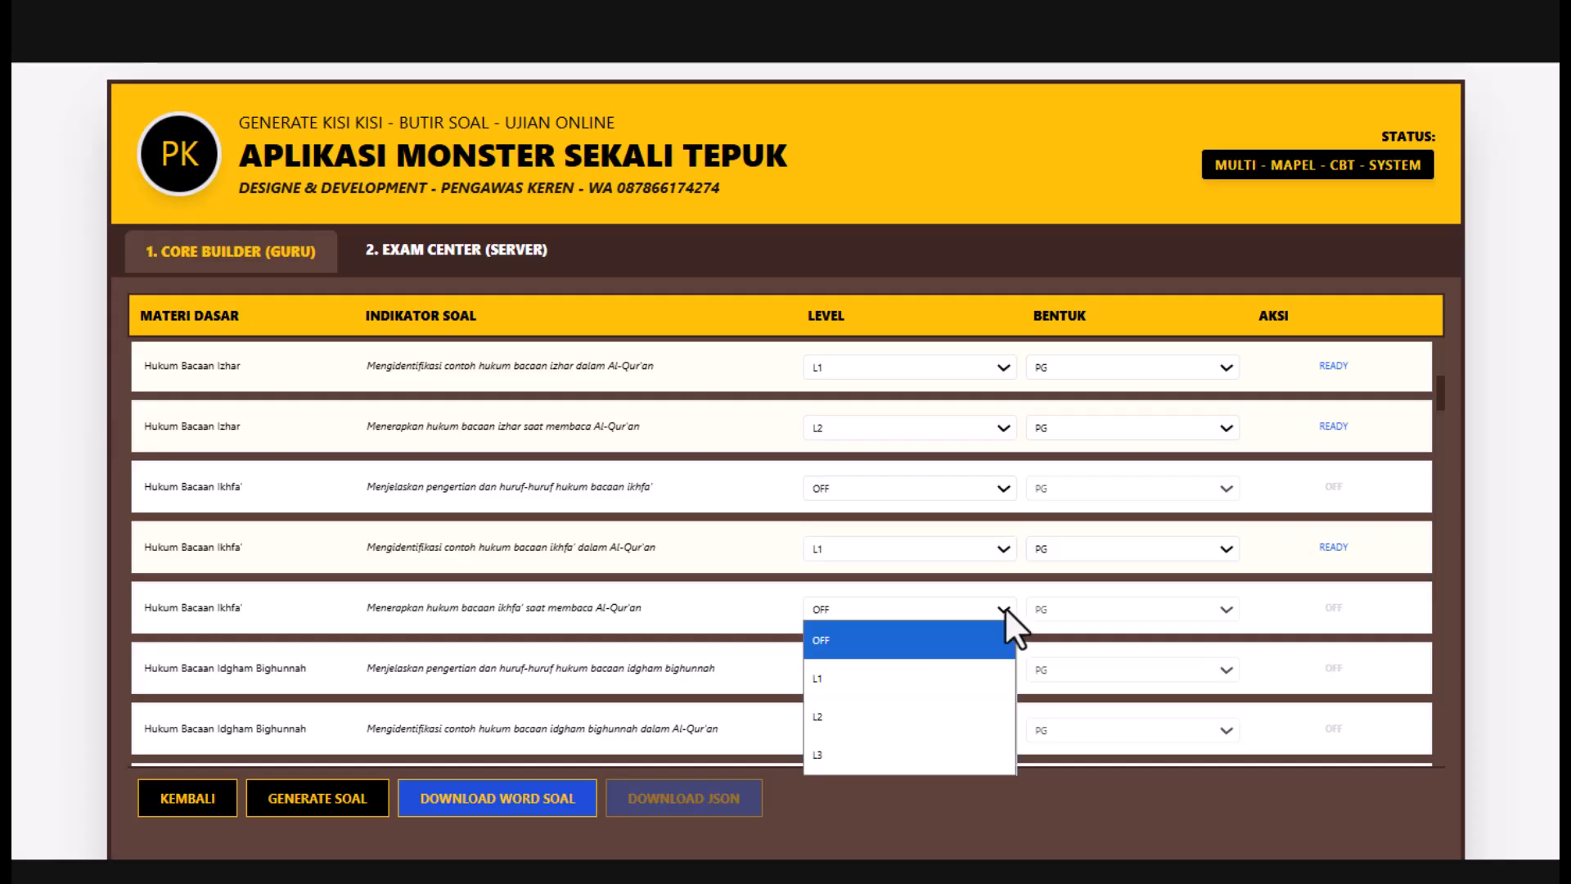
pyautogui.click(836, 715)
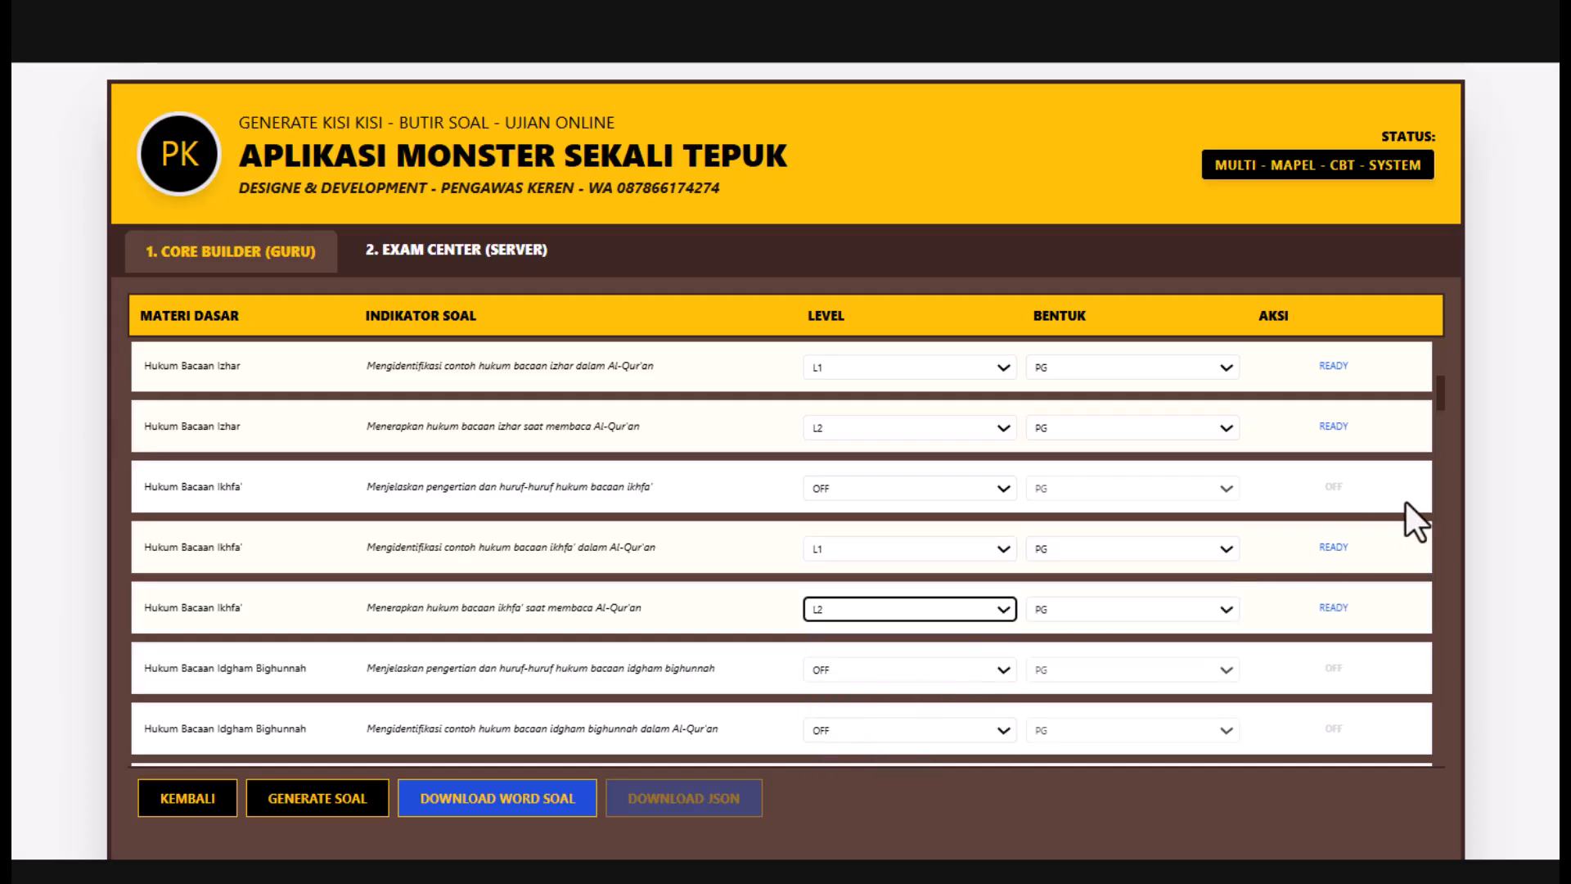
# - Set the level to L2 for both the second and third Hukum Bacaan Idgham Bighunnah indicators
pyautogui.moveTo(1440, 392); pyautogui.dragTo(1439, 411)
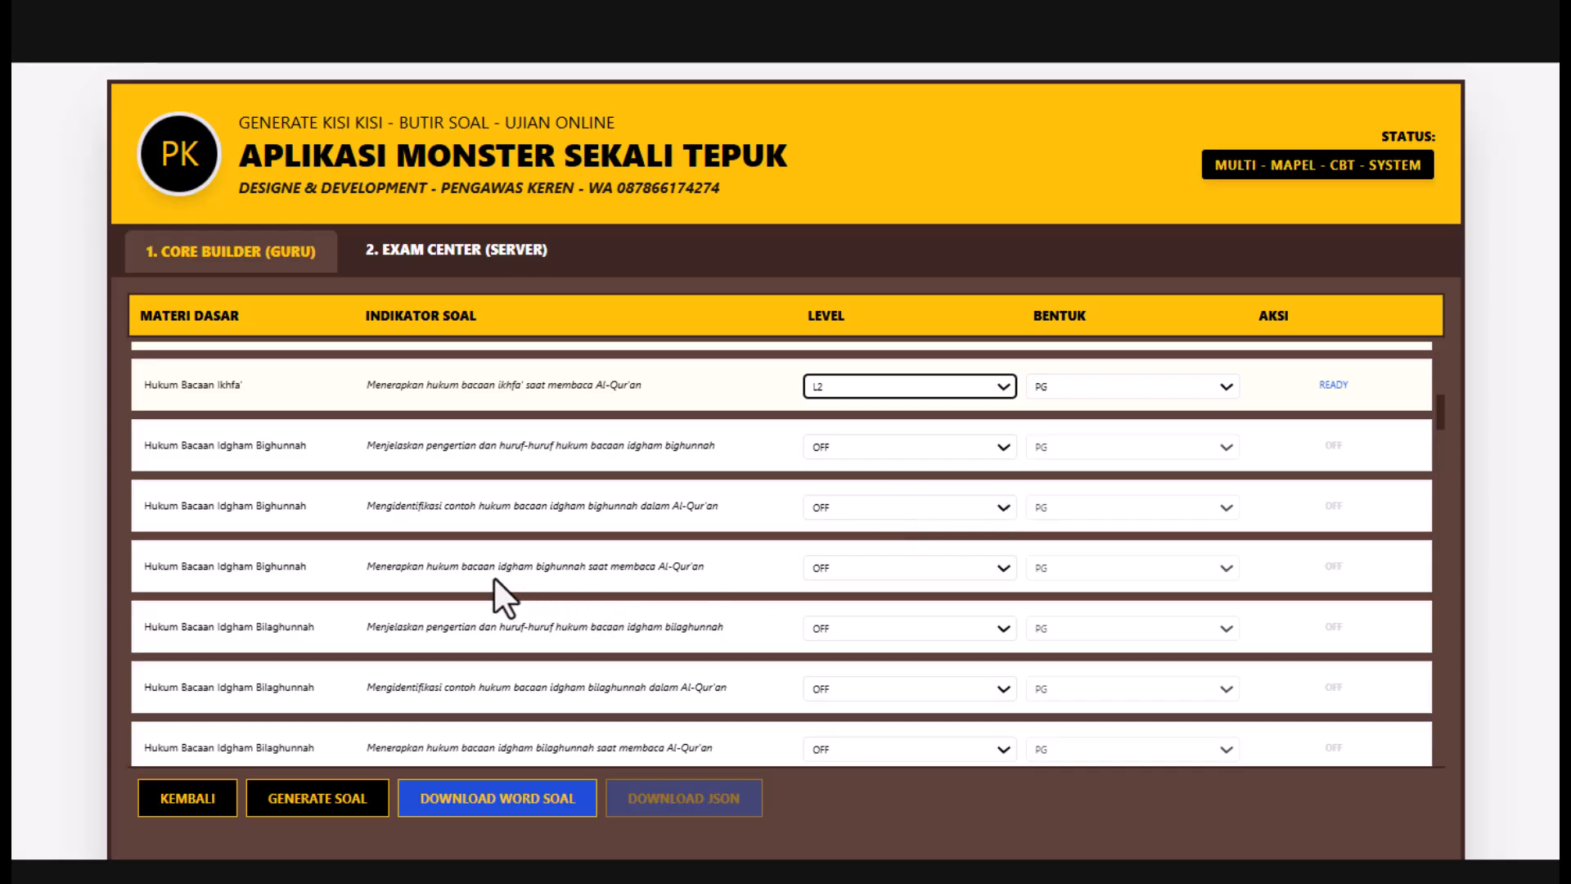
pyautogui.click(993, 508)
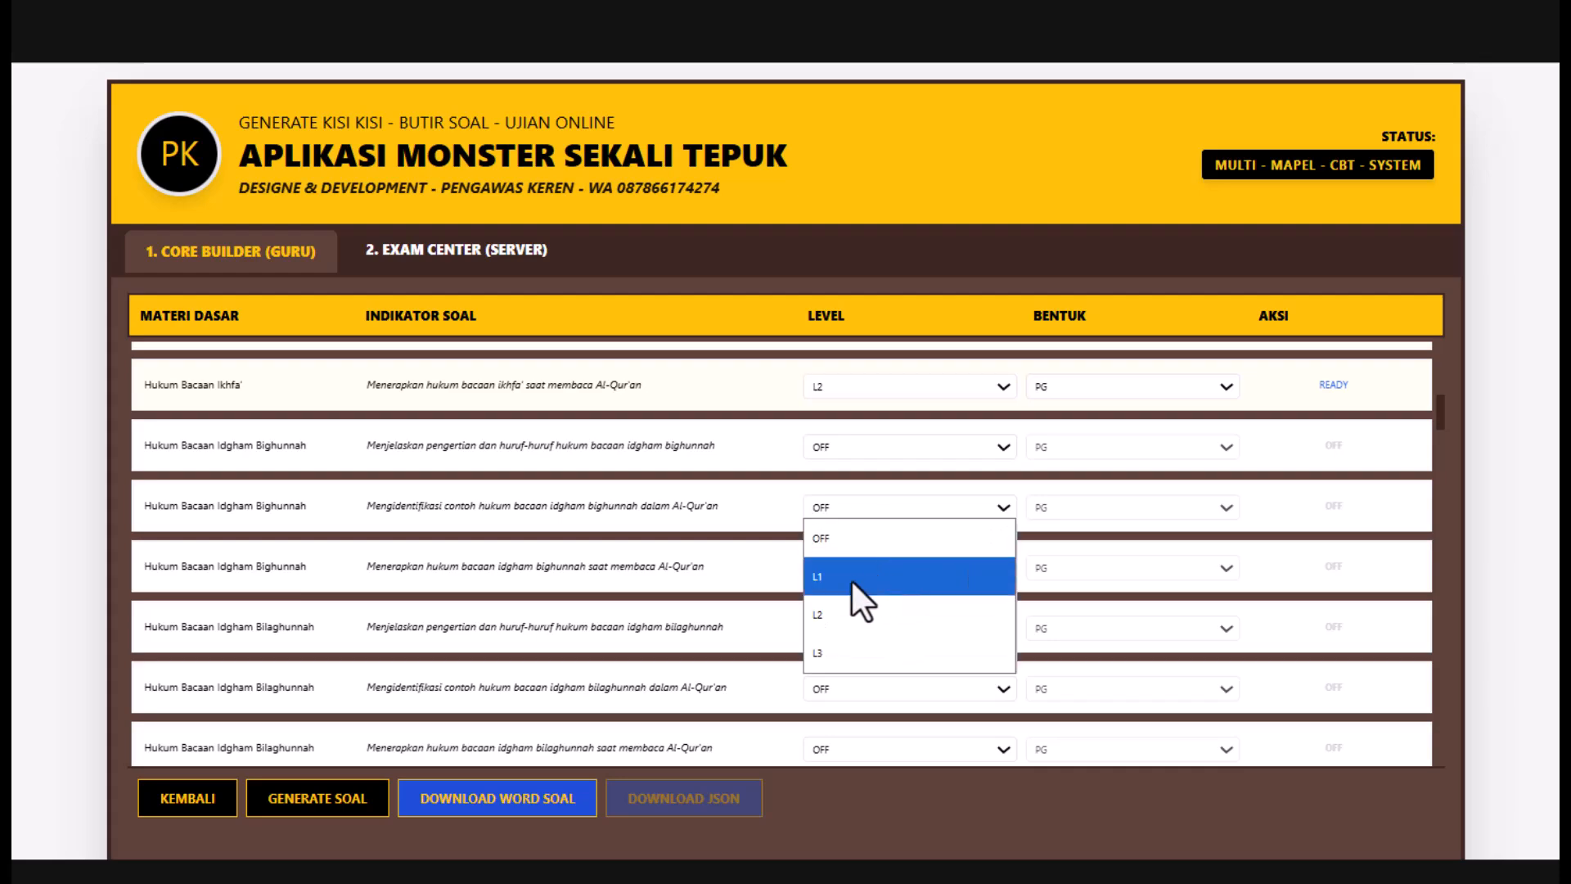
pyautogui.click(833, 616)
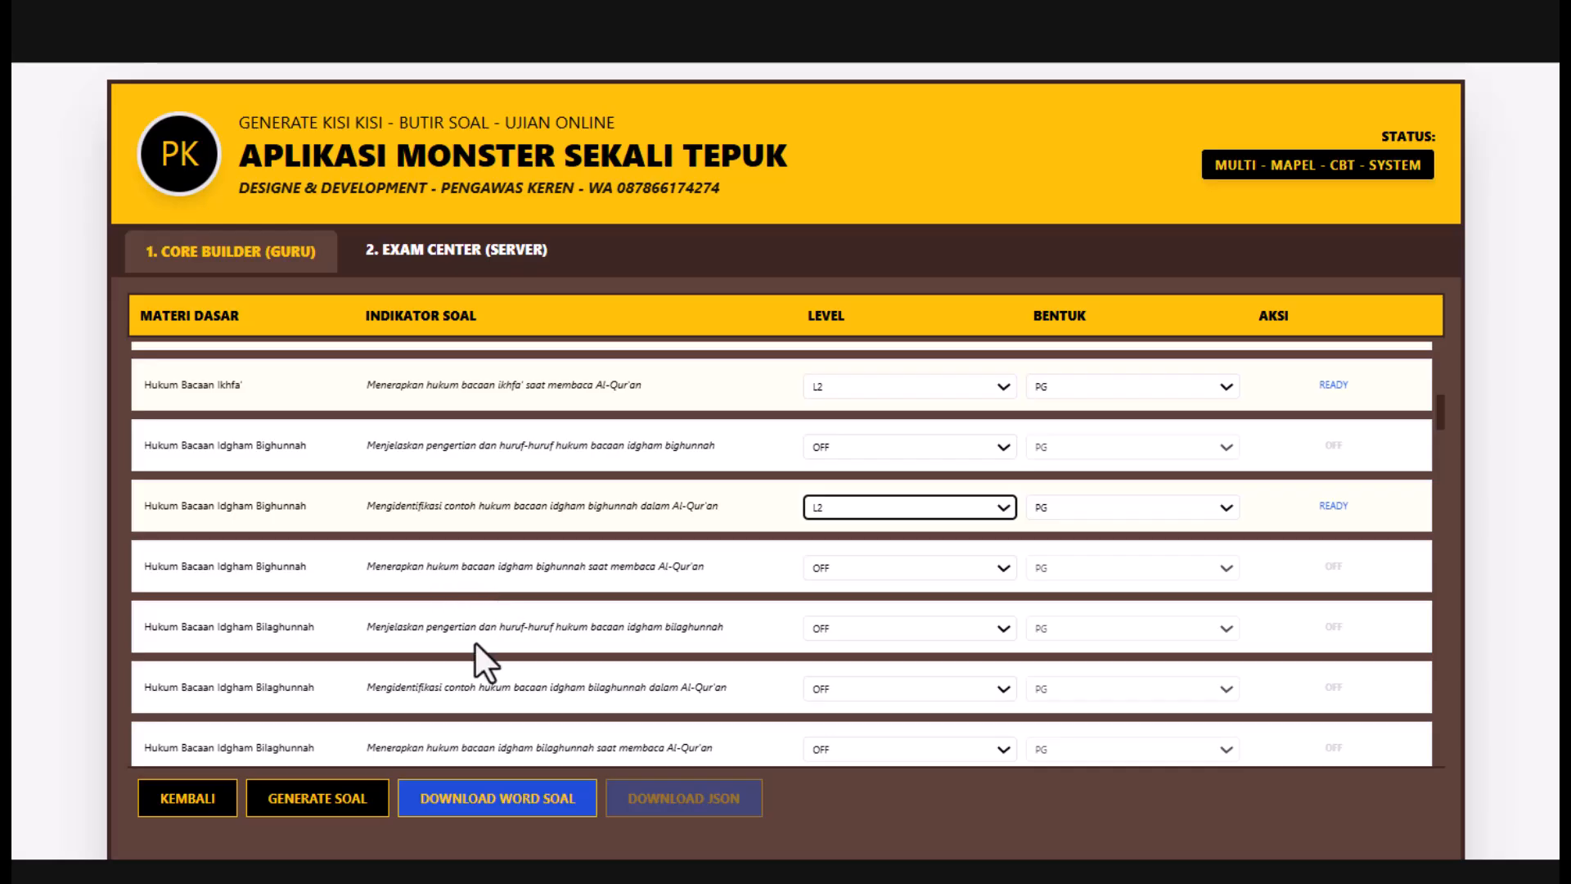
pyautogui.click(1004, 572)
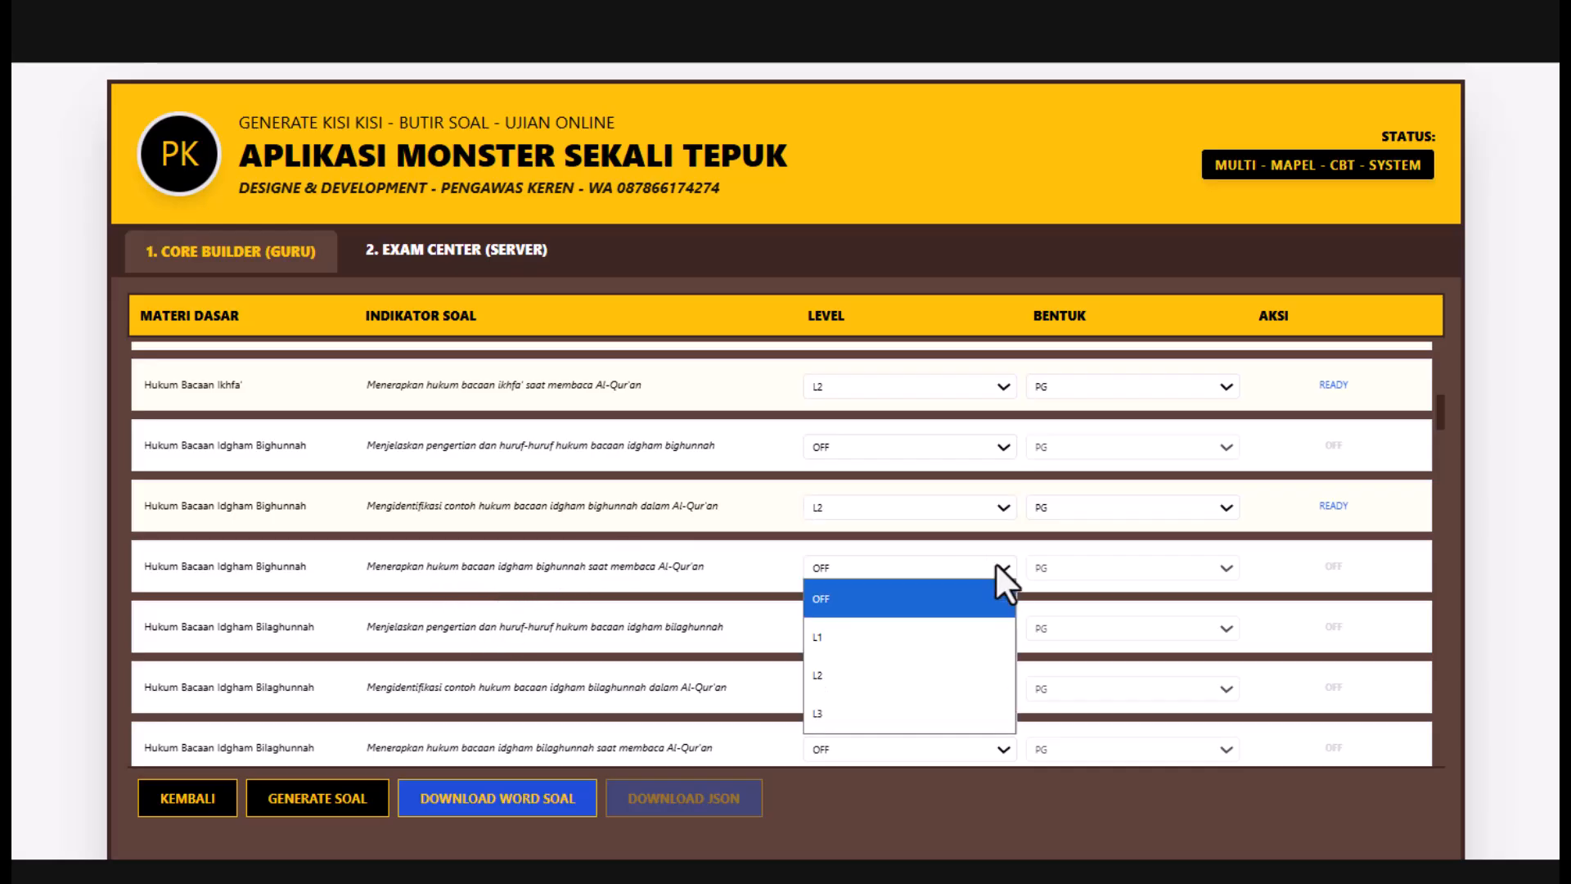
pyautogui.click(851, 666)
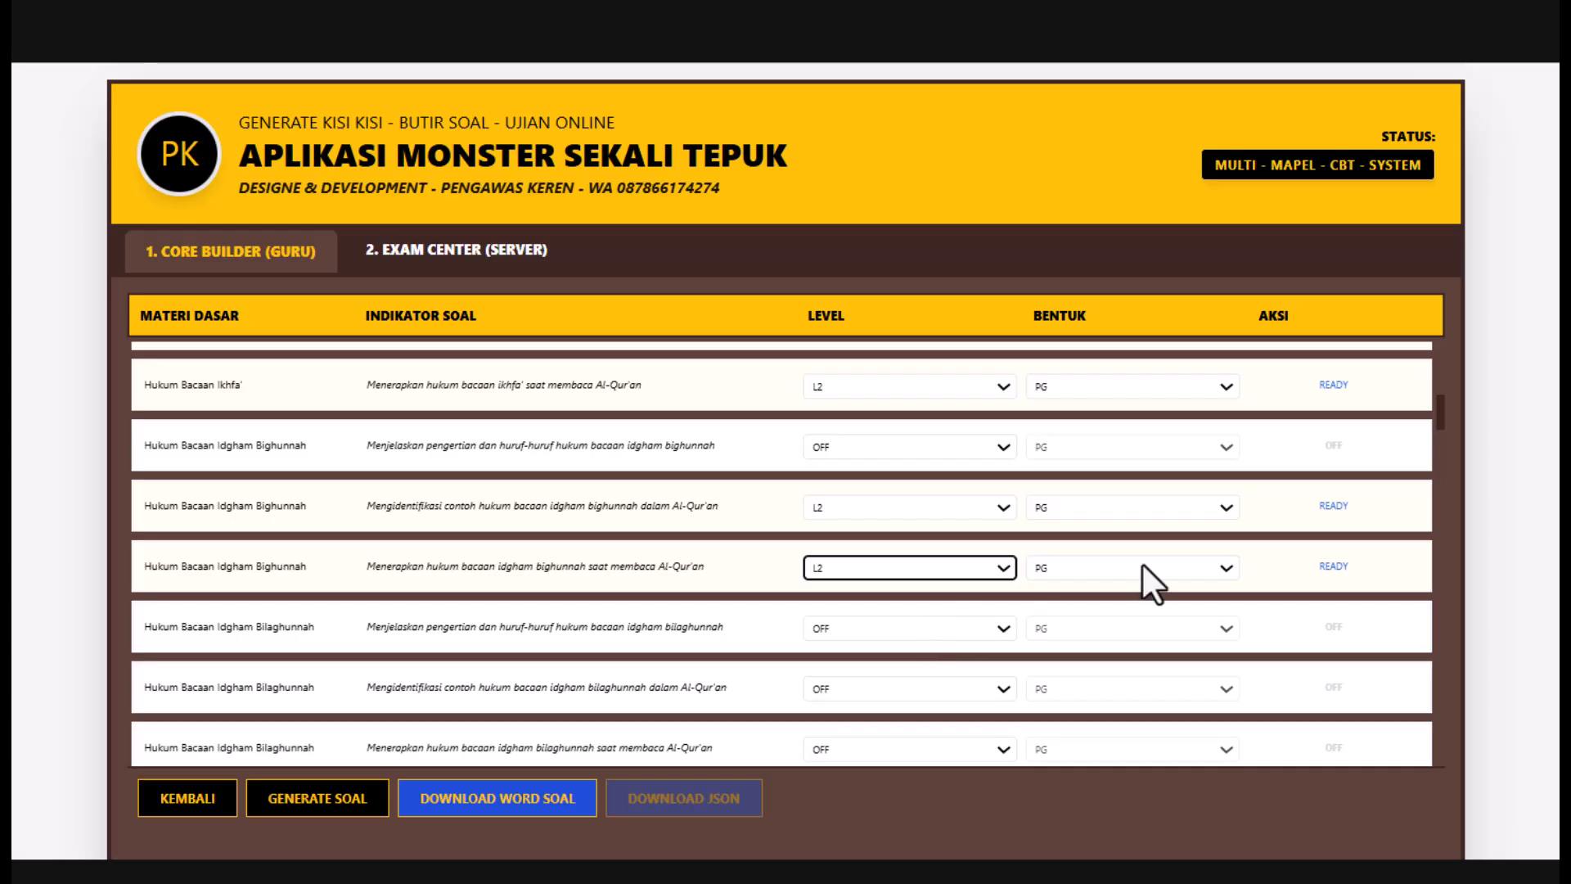
# - Set the level to L2 for the third Hukum Bacaan Idgham Bilaghunnah indicator and L1 for the second Hukum Bacaan Iqlab indicator
pyautogui.moveTo(1441, 400); pyautogui.dragTo(1441, 419)
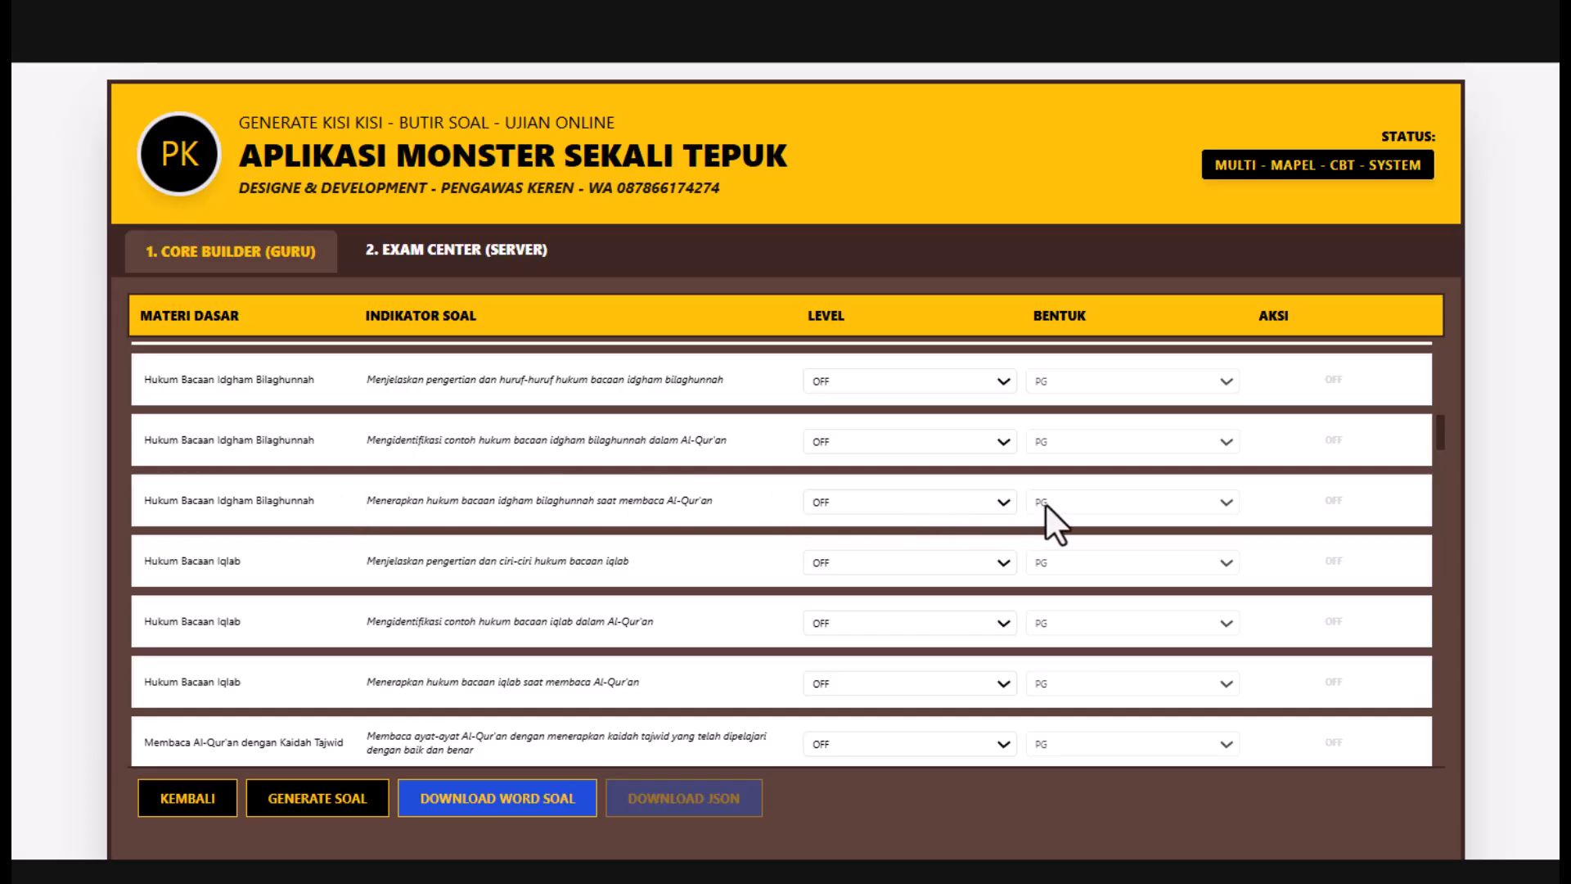
pyautogui.click(1004, 503)
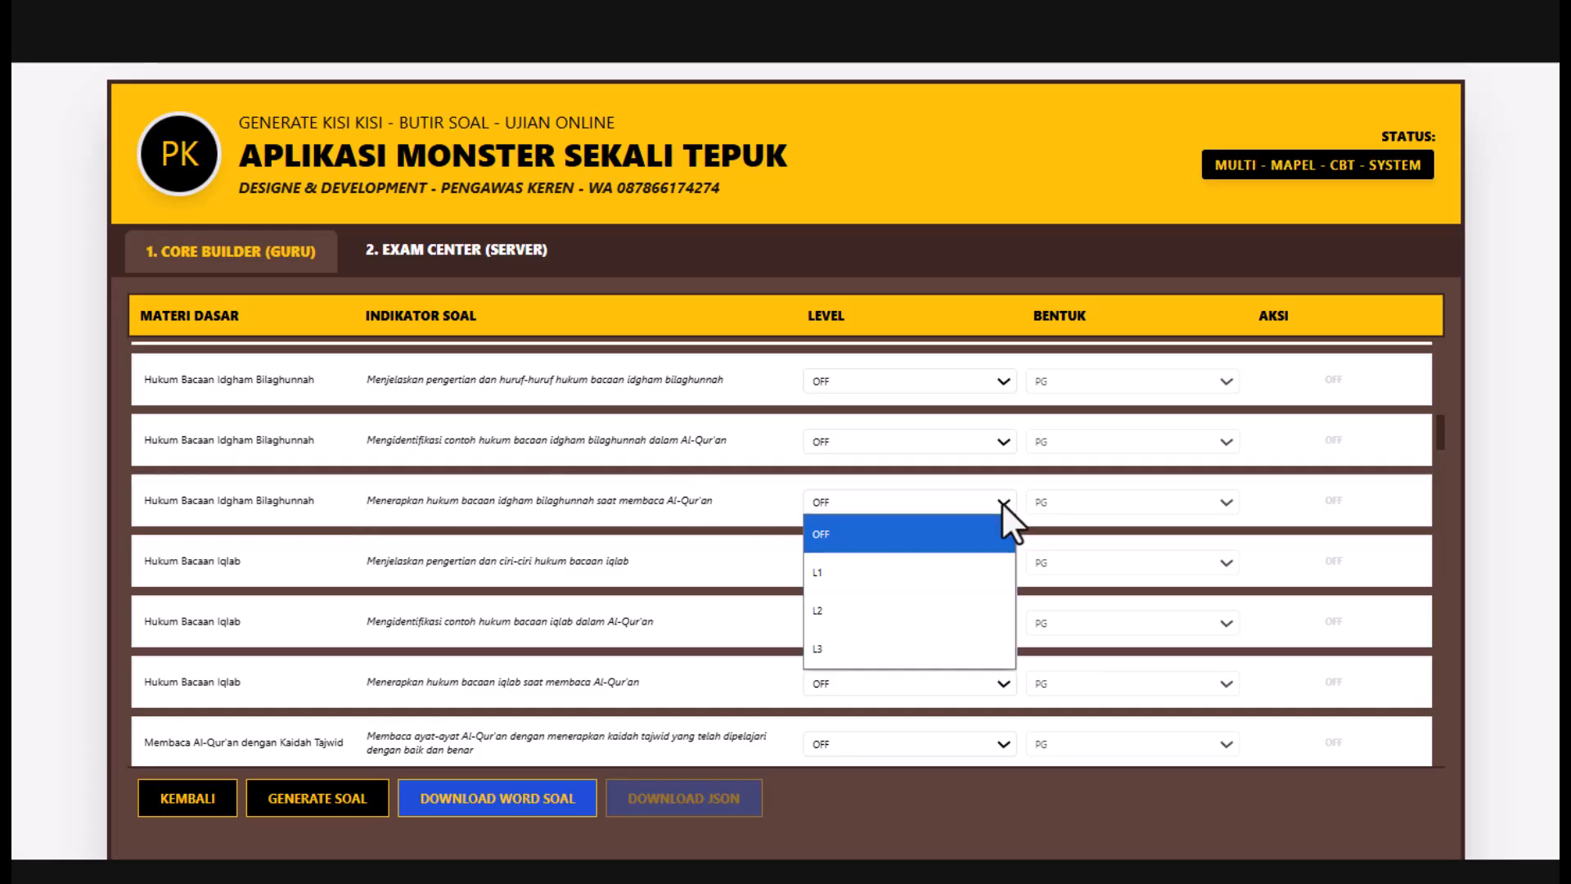
pyautogui.click(848, 609)
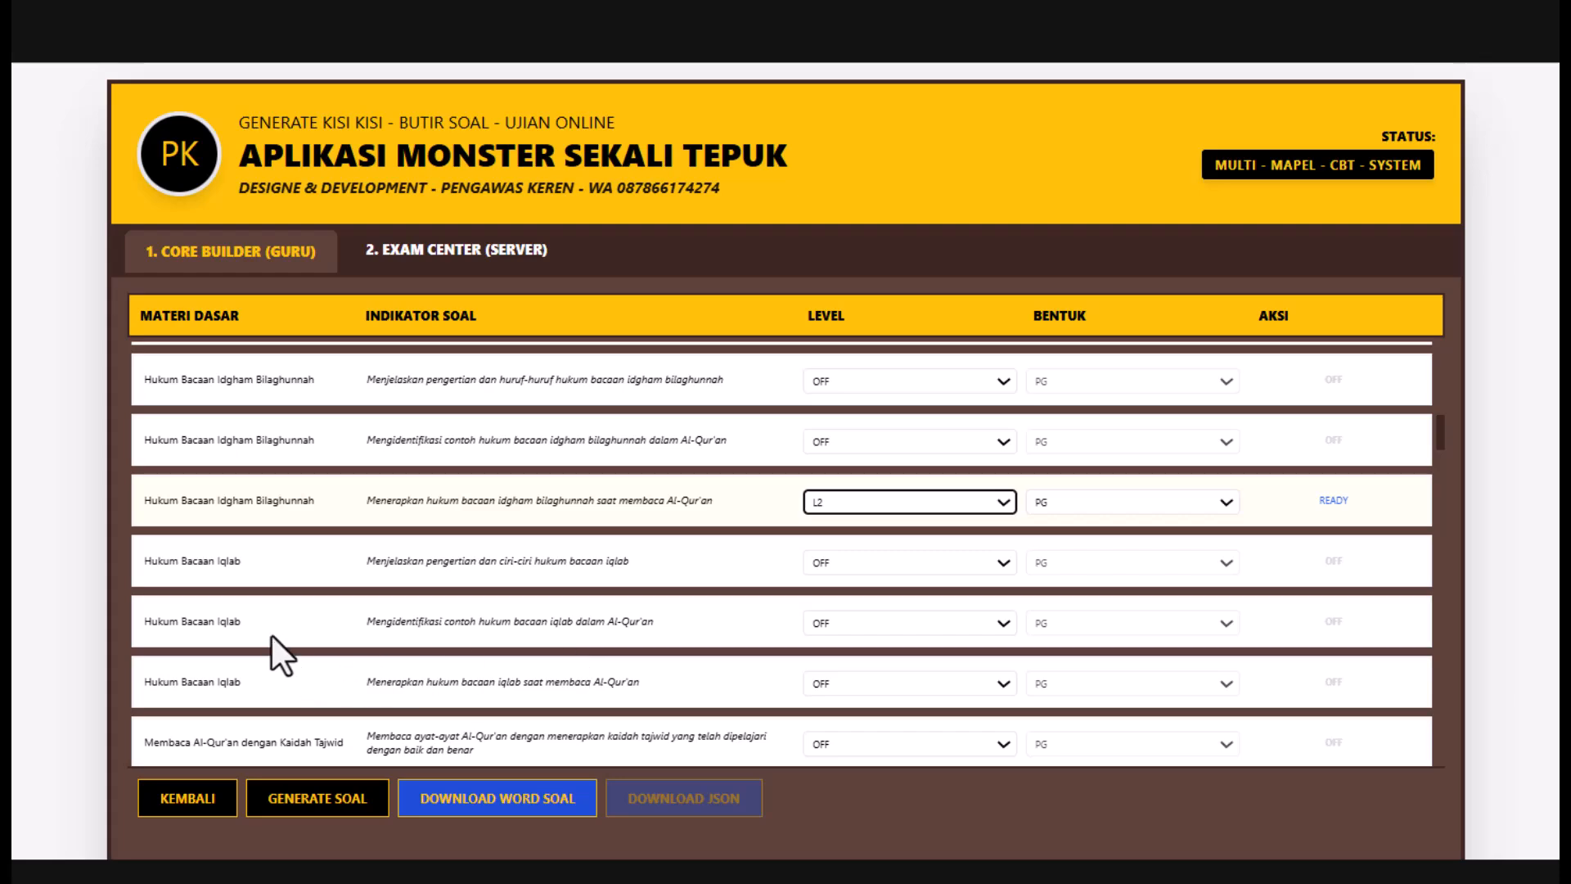
pyautogui.click(1004, 626)
pyautogui.click(861, 691)
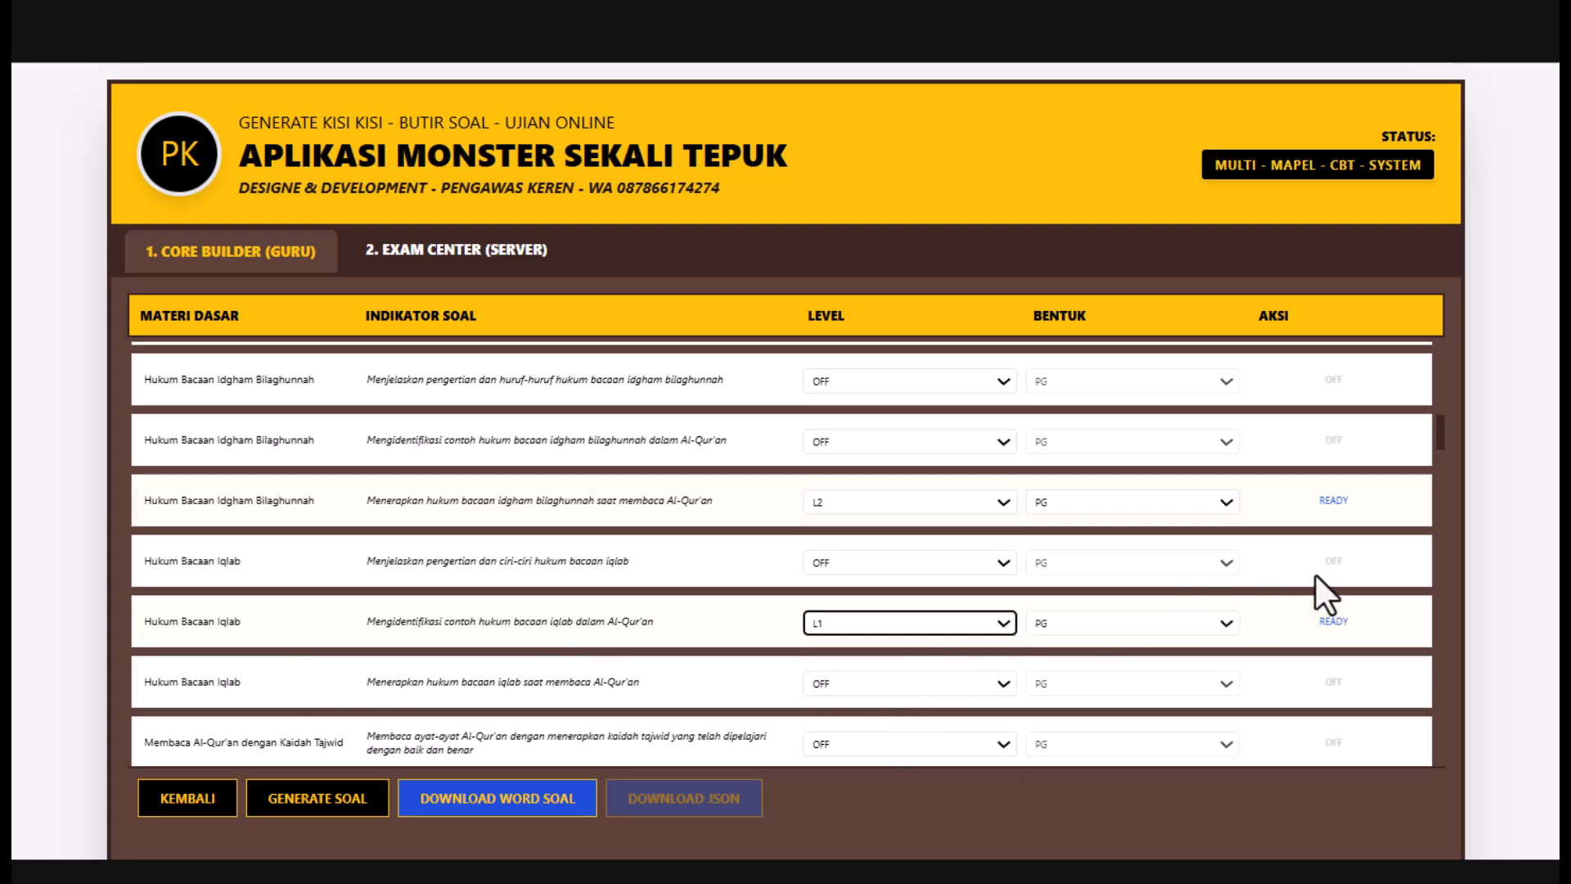
# - Set the level to L2 for the first Pemahaman Arti Surah-surah Pendek/Pilihan indicator and L3 for the second
pyautogui.moveTo(1440, 430); pyautogui.dragTo(1446, 455)
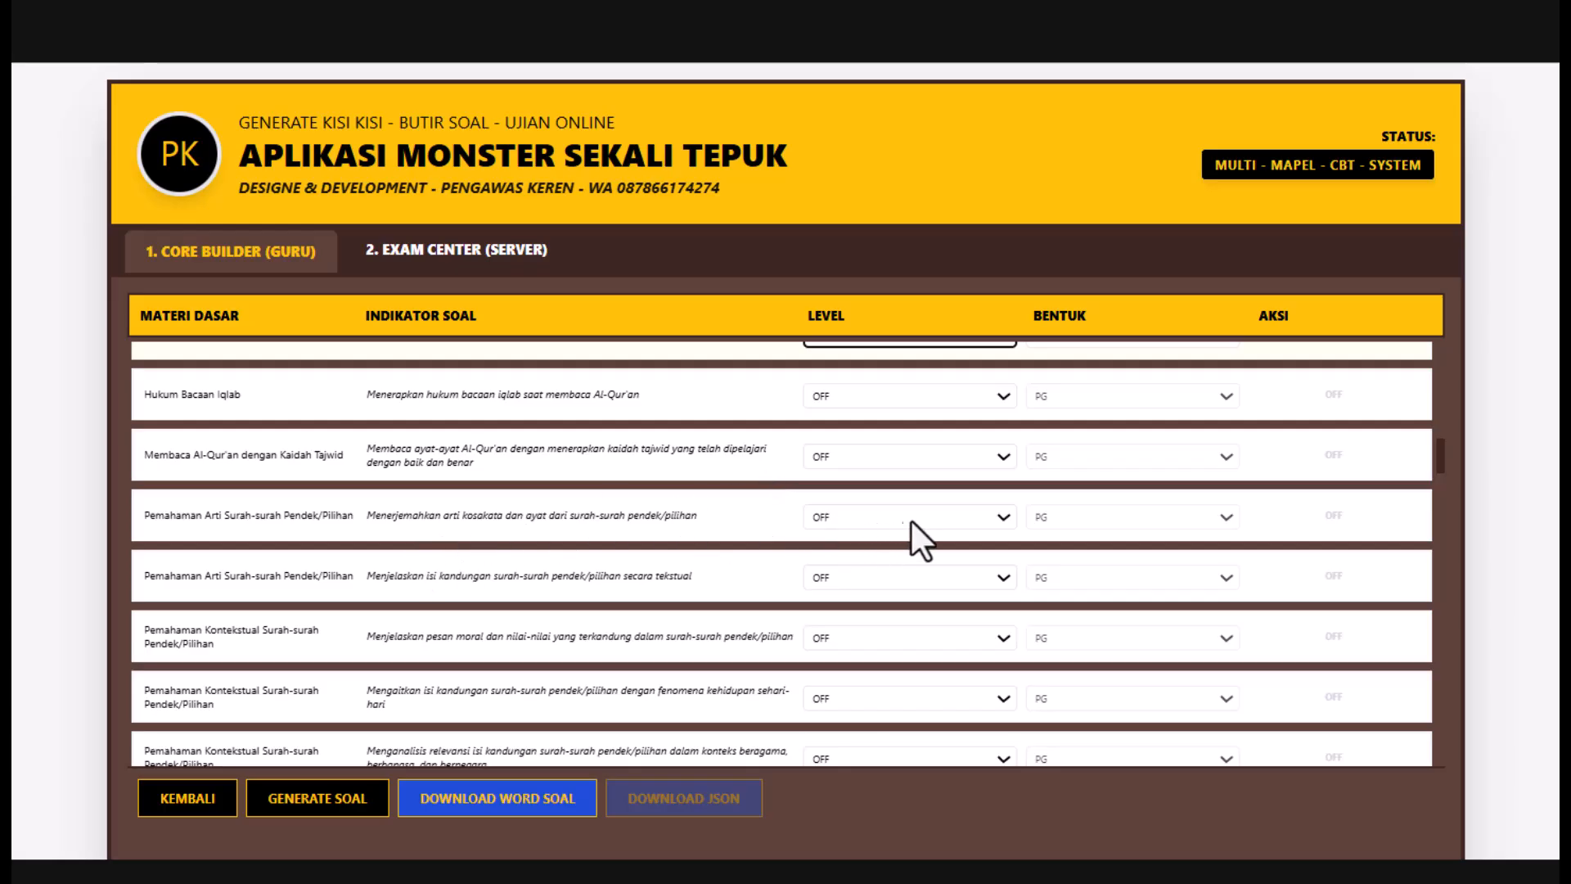
pyautogui.click(1000, 515)
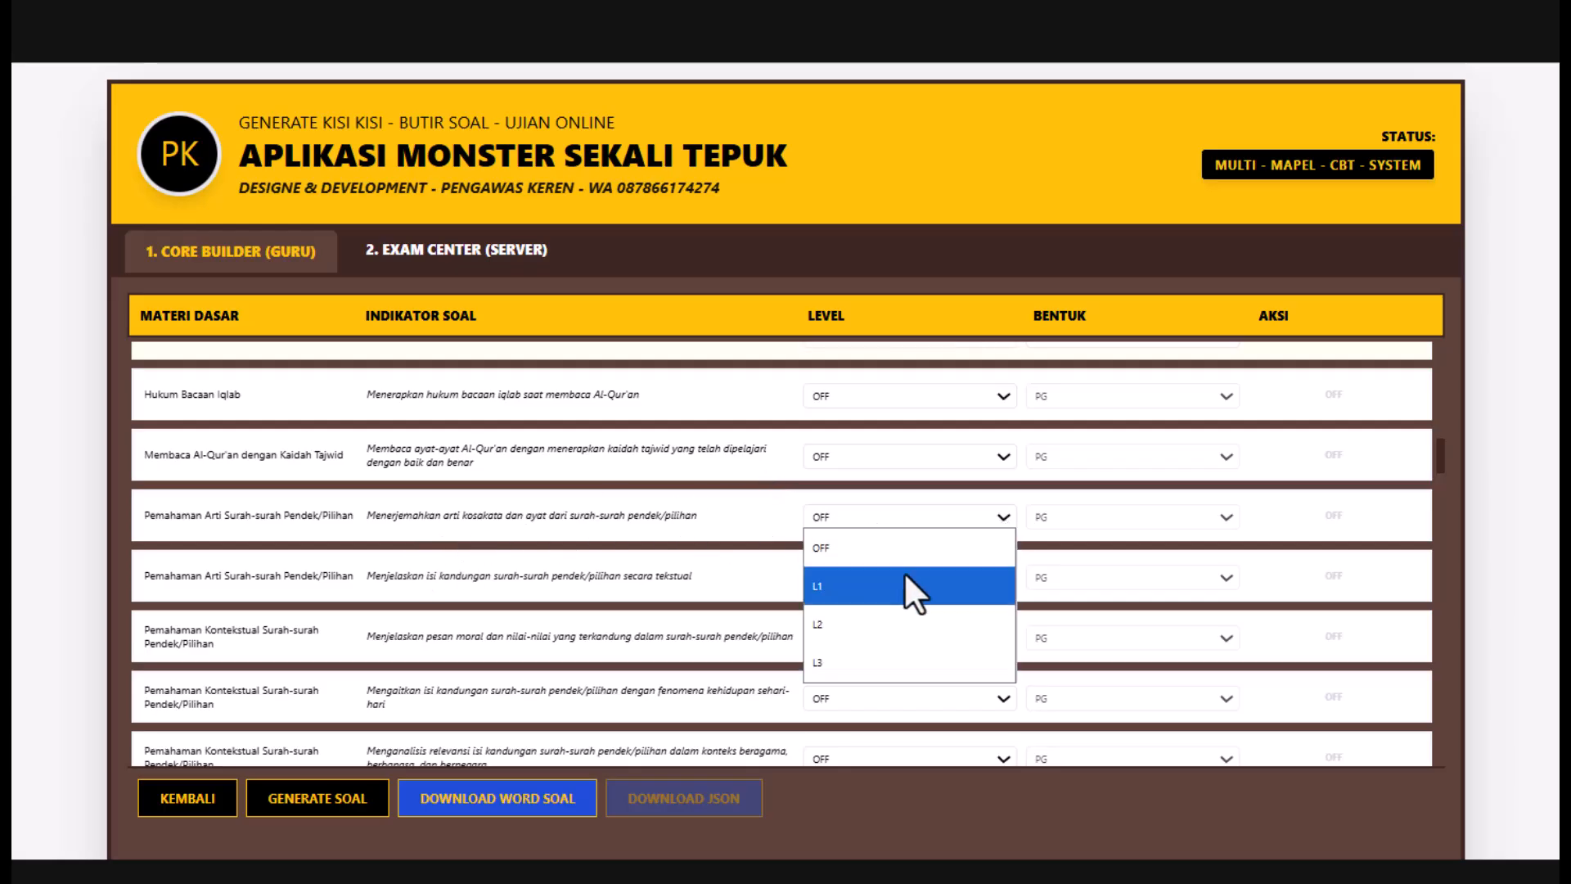
pyautogui.click(834, 624)
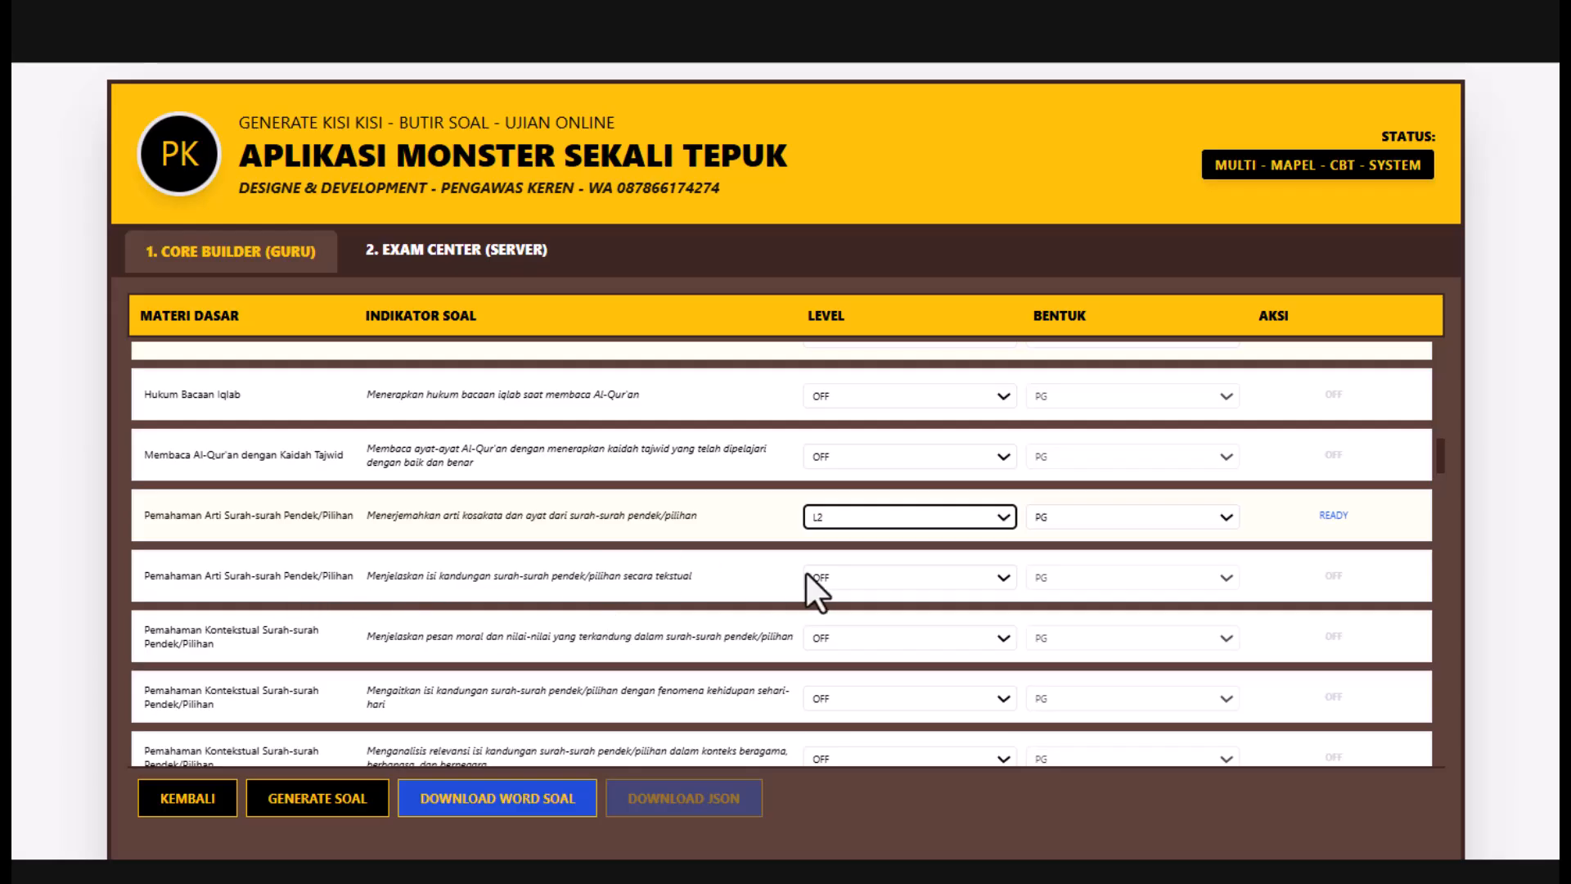
pyautogui.click(1008, 583)
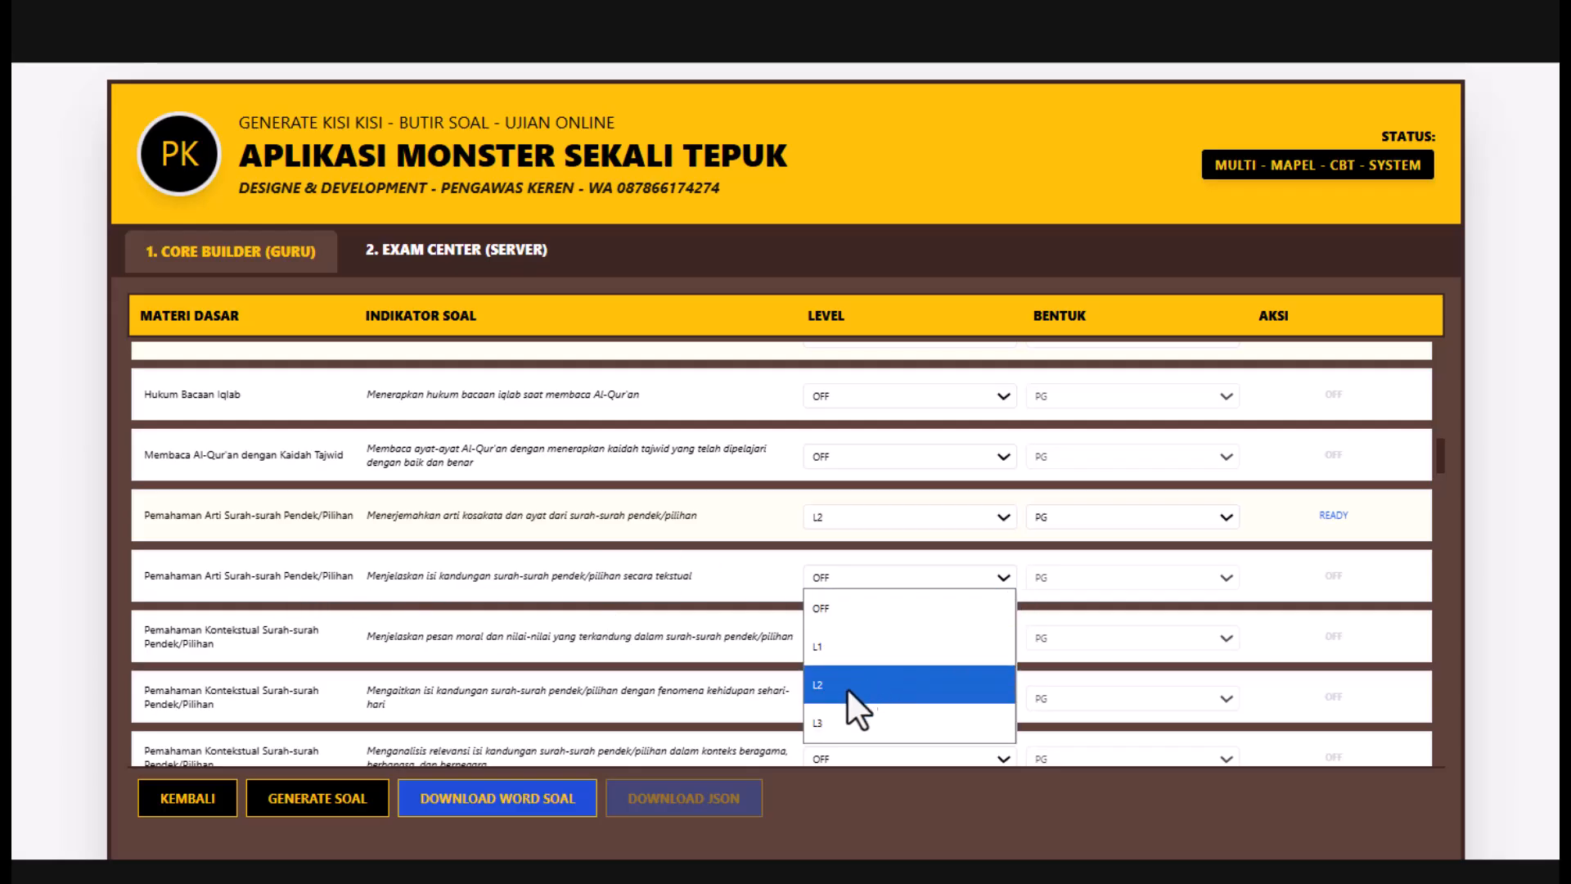
pyautogui.click(833, 723)
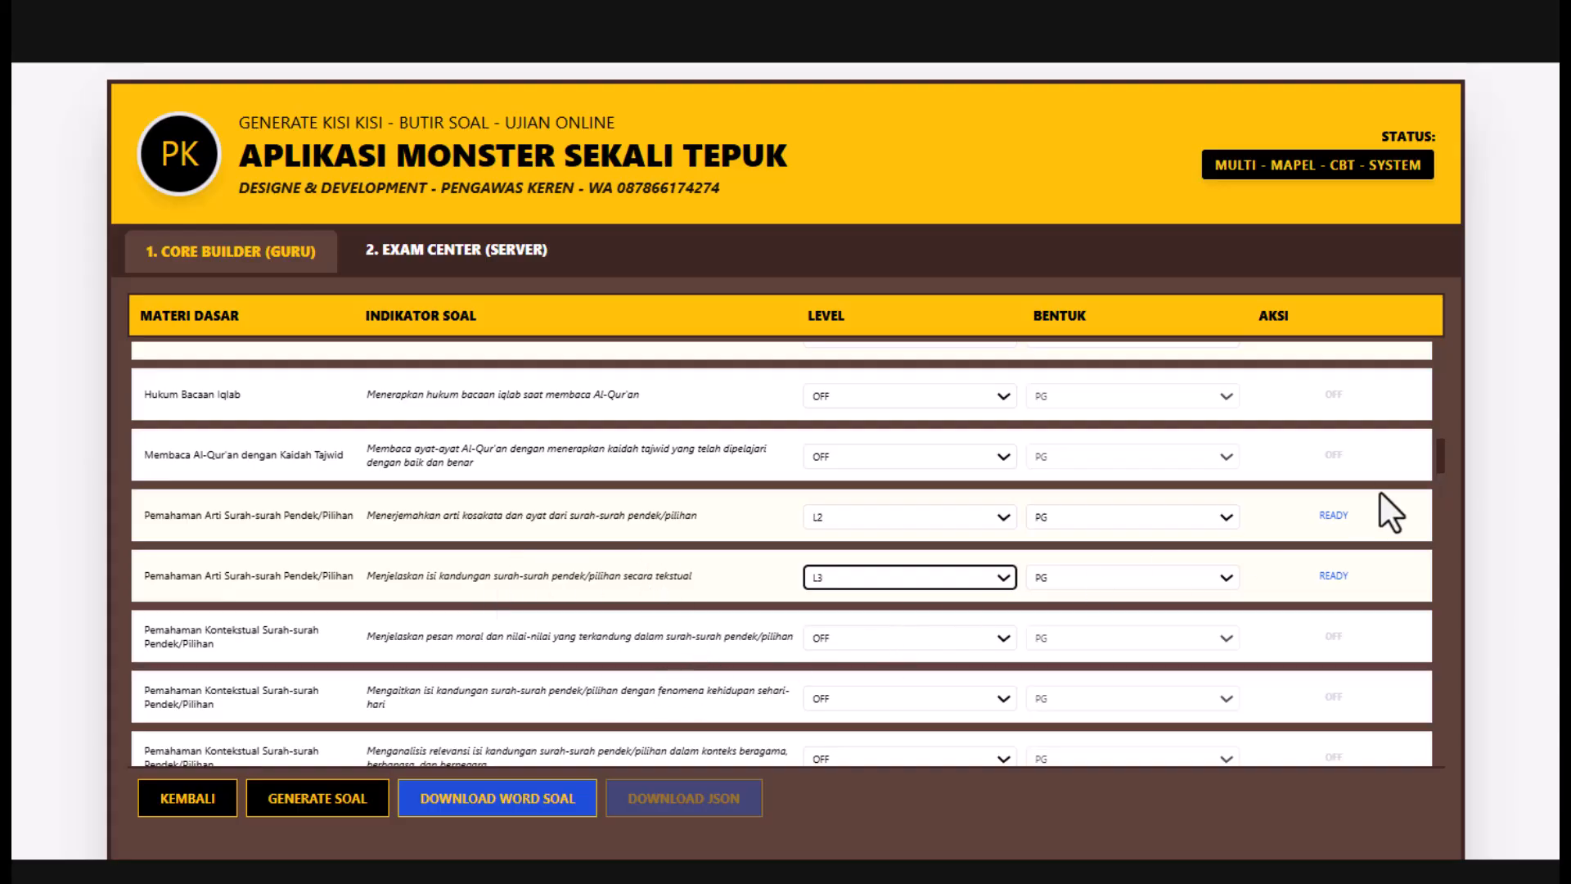
# - Set the level to L2 for the first Pemahaman Kontekstual Surah-surah Pendek/Pilihan indicator and L3 for the second and third
pyautogui.scroll(-3, 1442, 458)
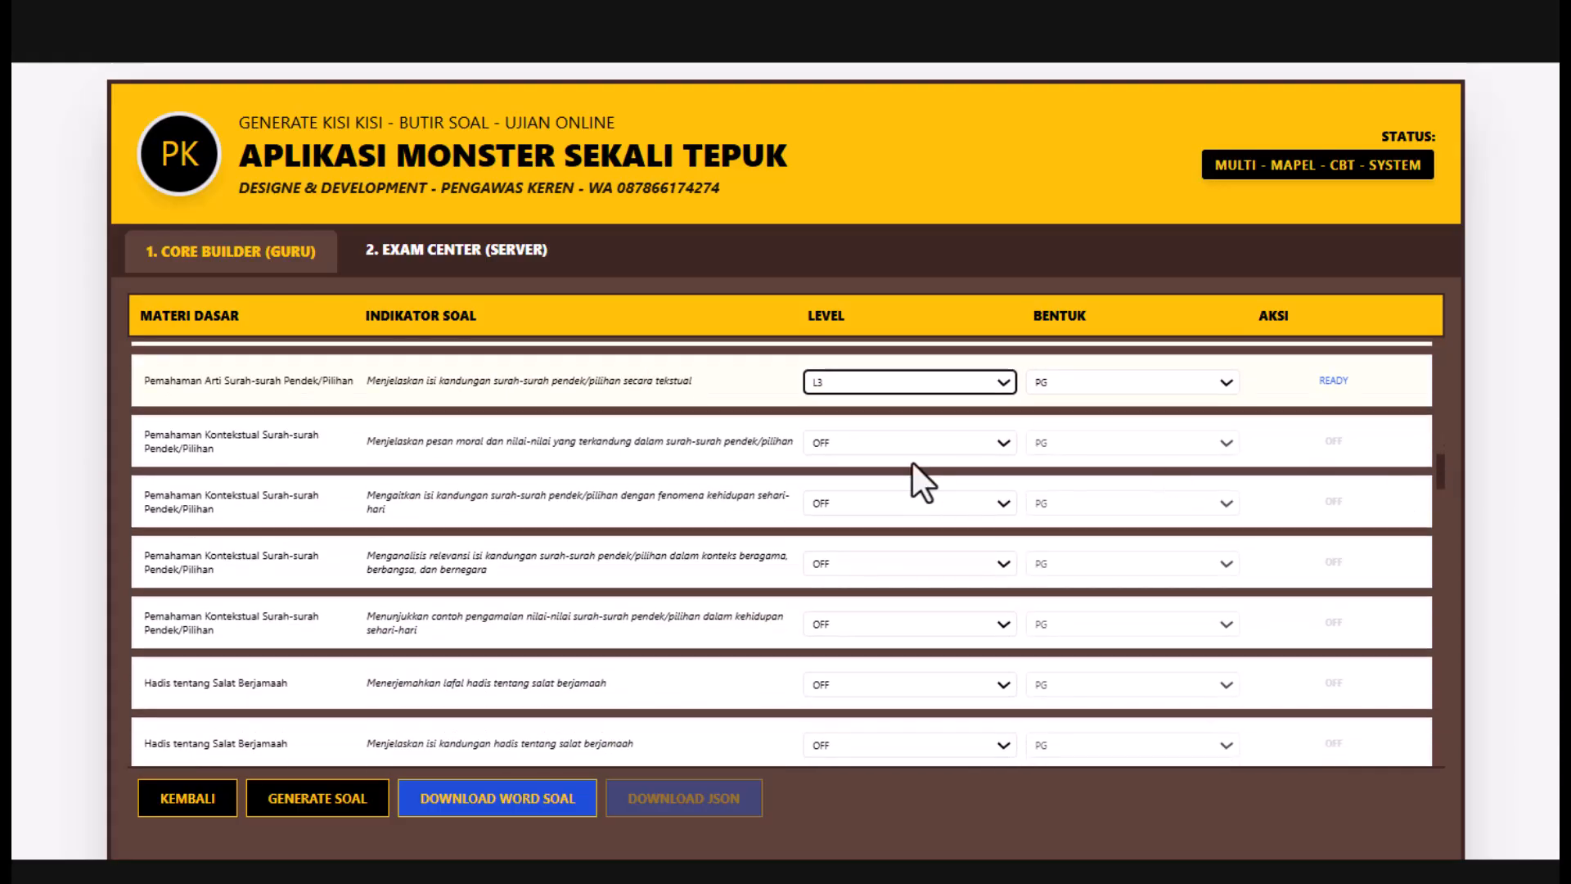
pyautogui.click(1010, 444)
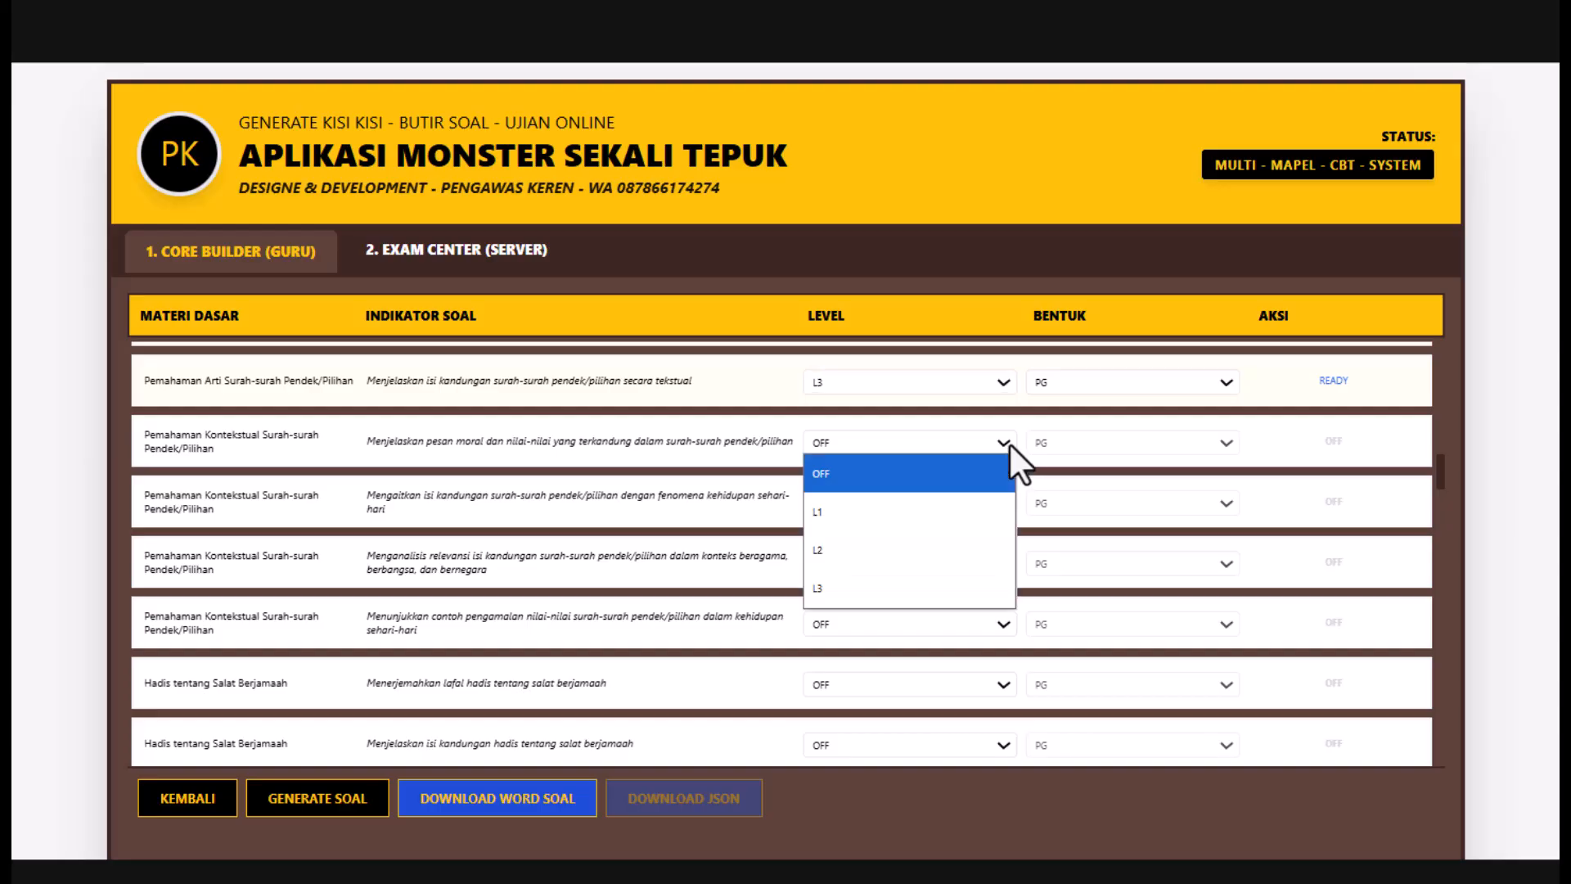
pyautogui.click(843, 548)
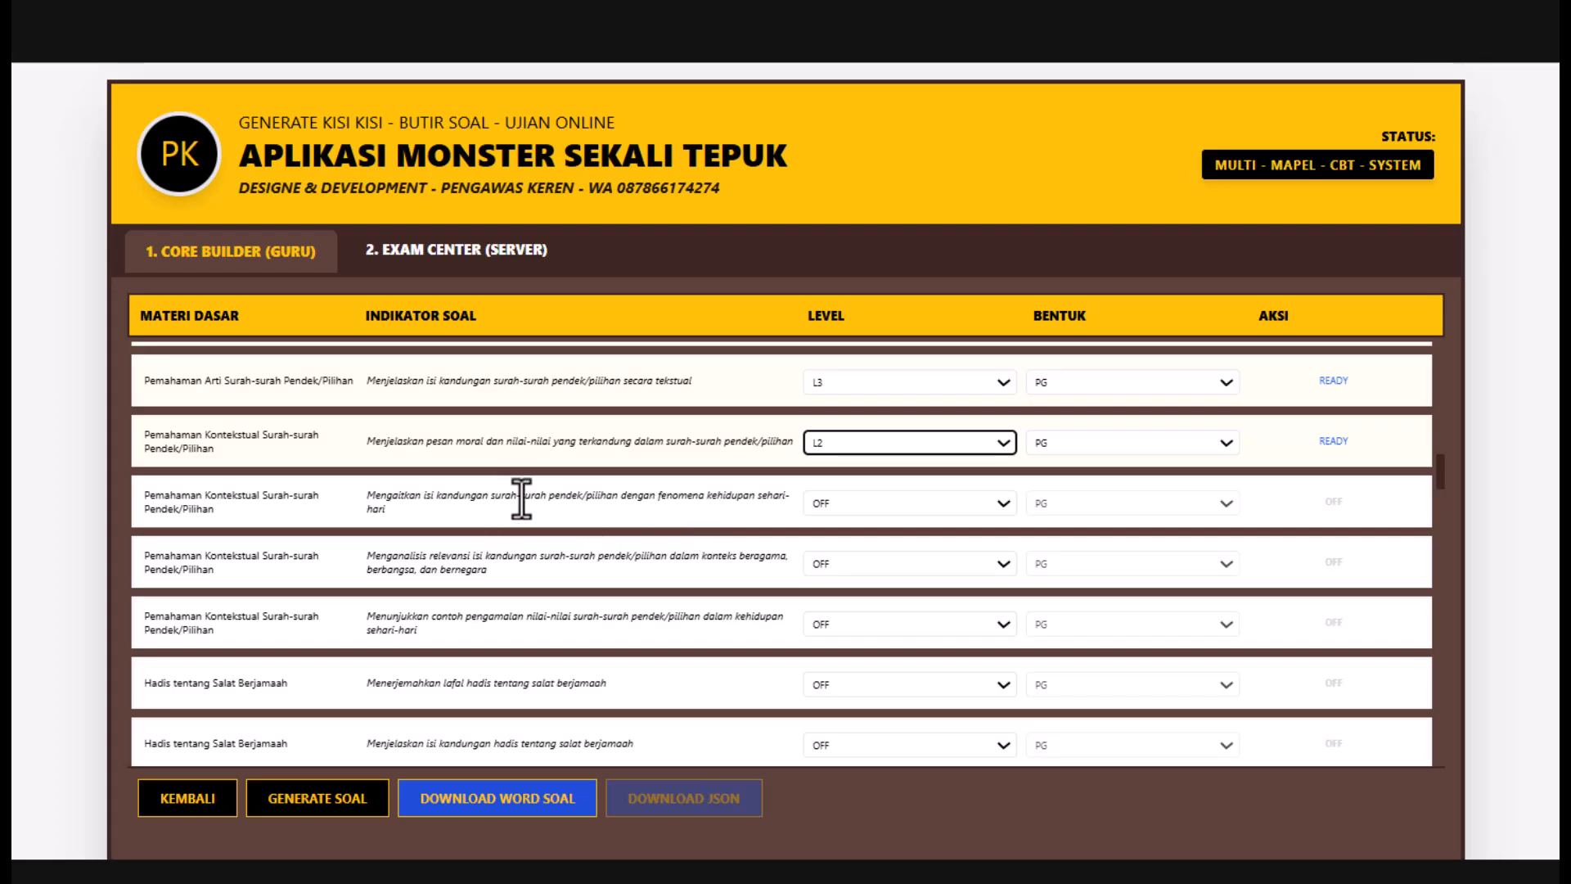
pyautogui.click(1006, 502)
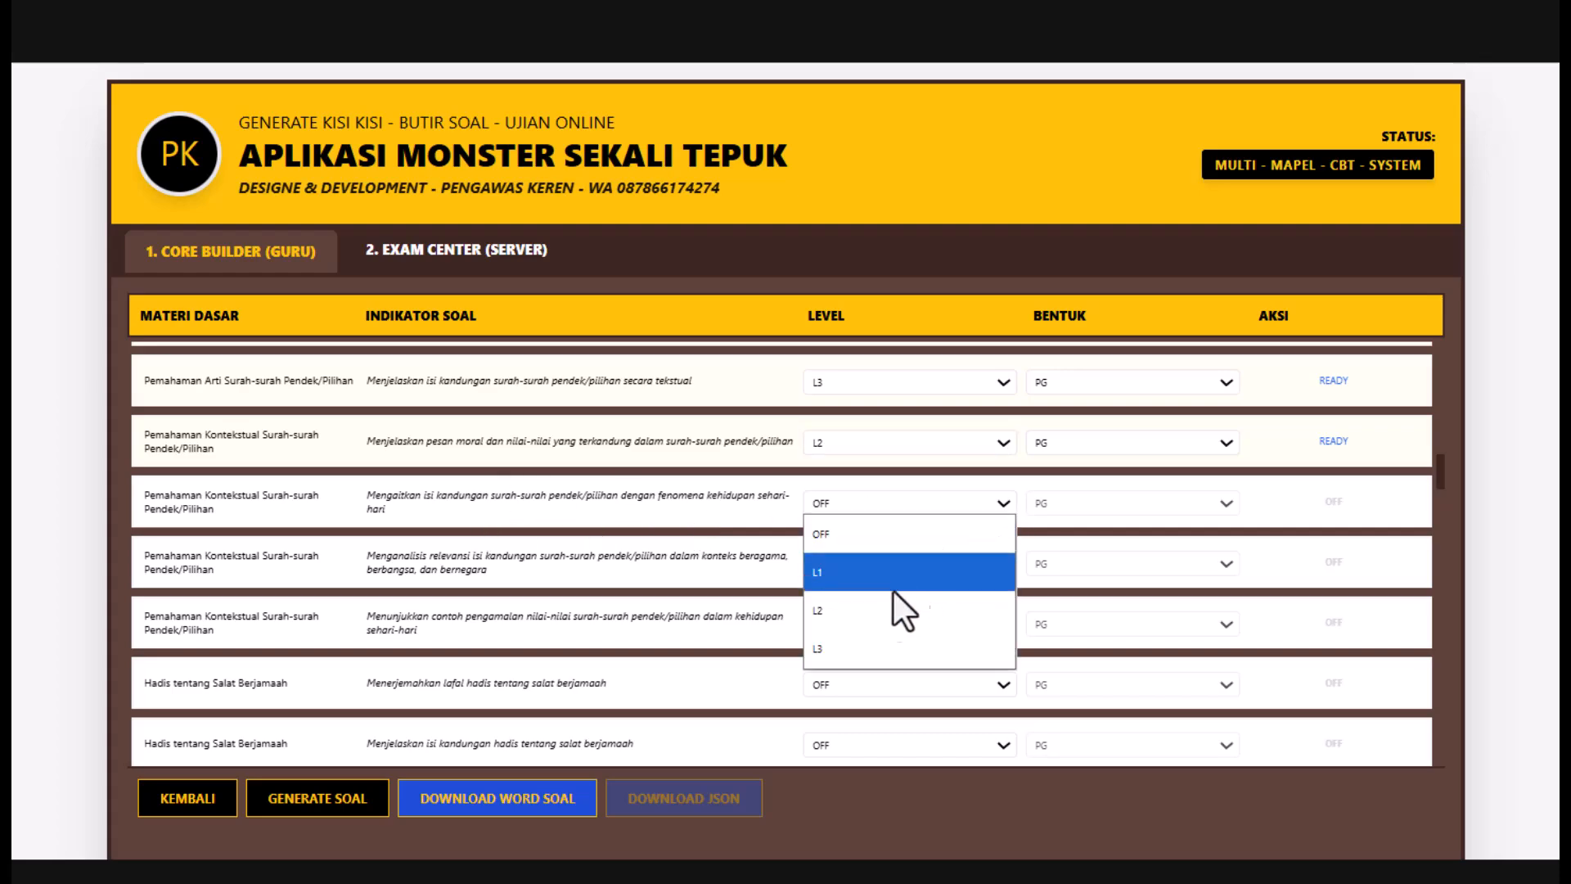
pyautogui.click(844, 651)
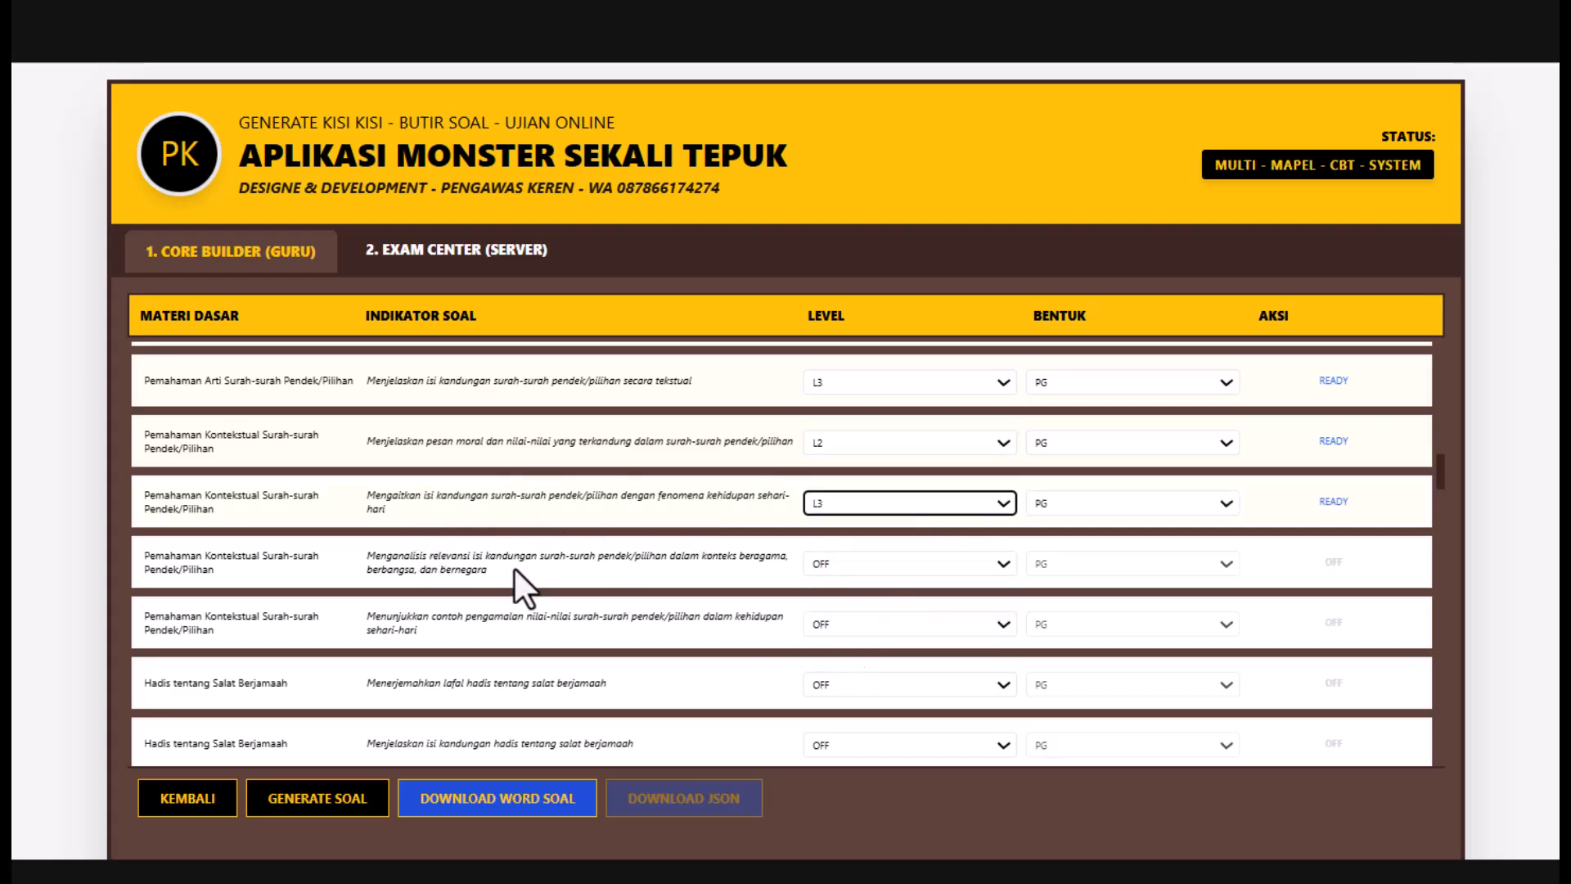
pyautogui.click(1003, 563)
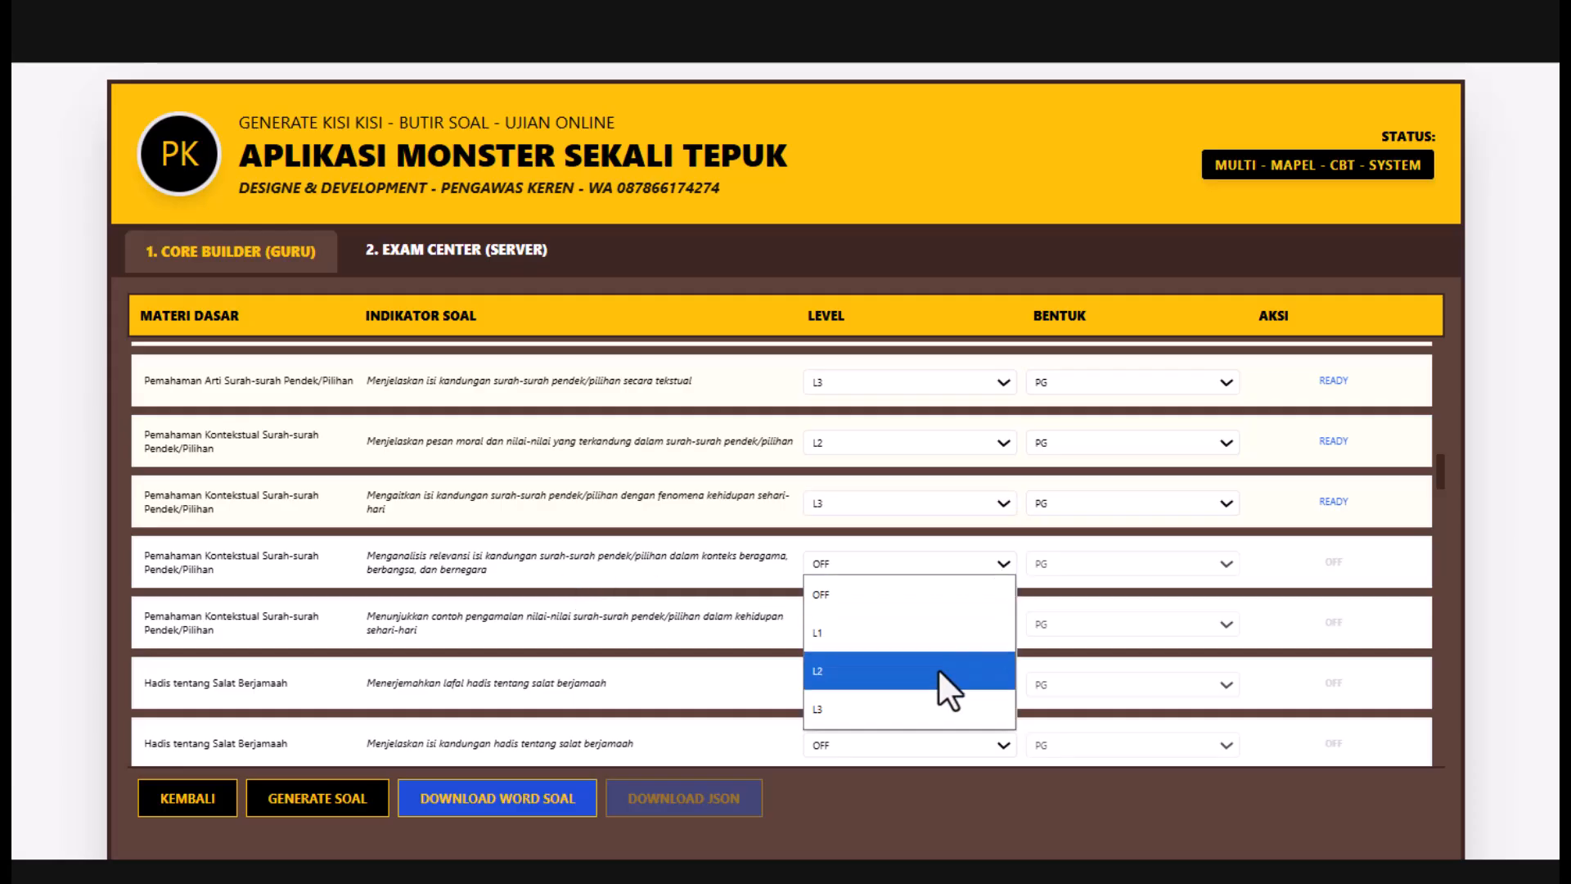
pyautogui.click(871, 714)
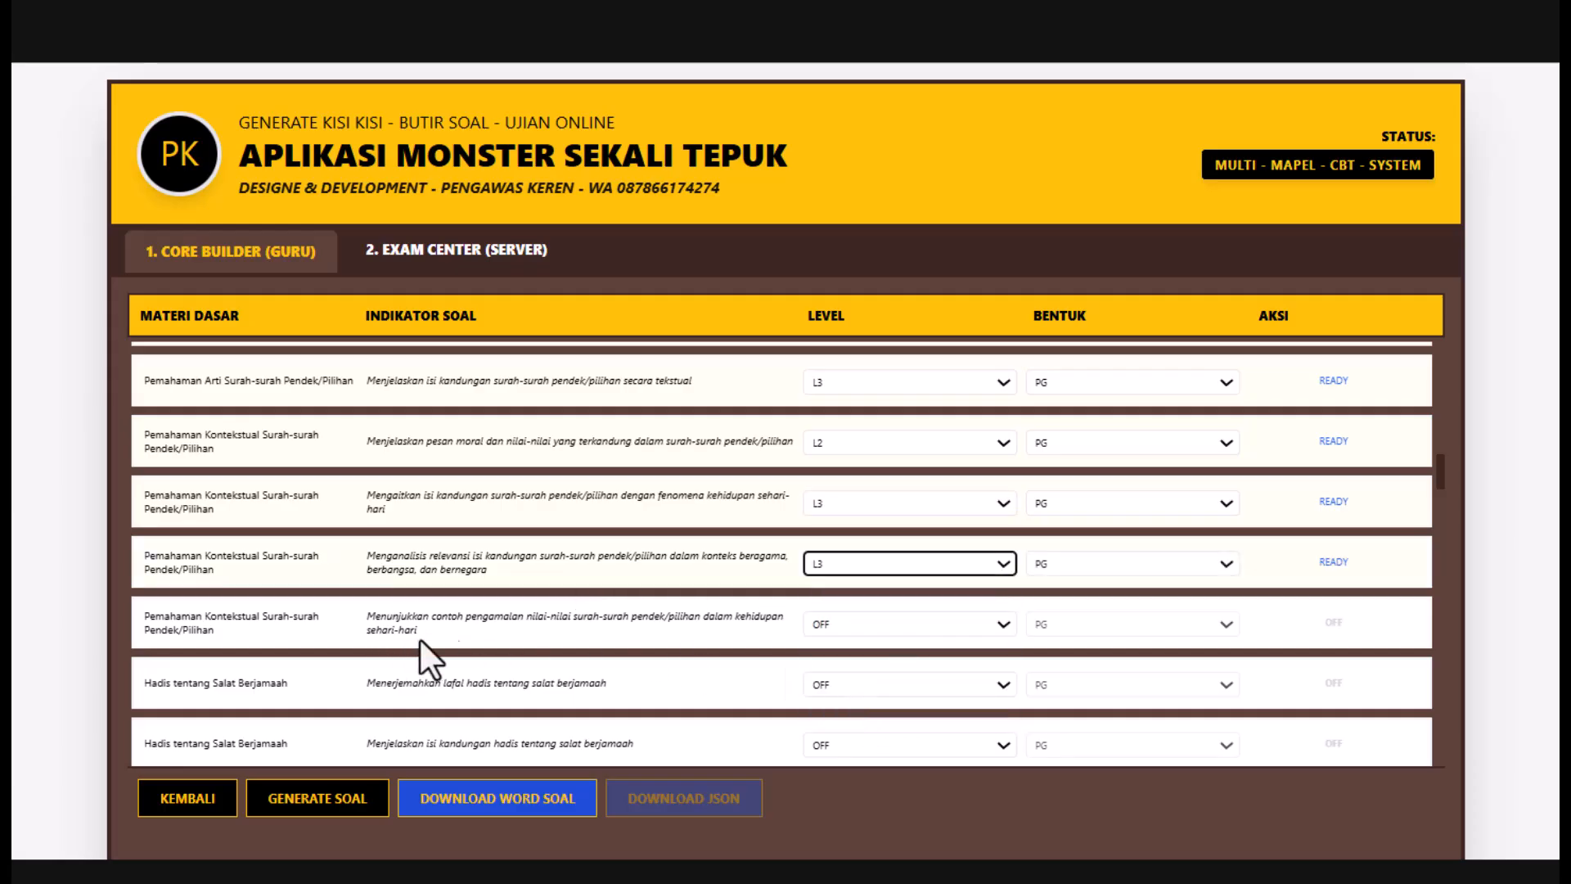
# - Set the level to L2 for the second Hadis tentang Salat Berjamaah indicator and L3 for the third
pyautogui.moveTo(1437, 468); pyautogui.dragTo(1437, 485)
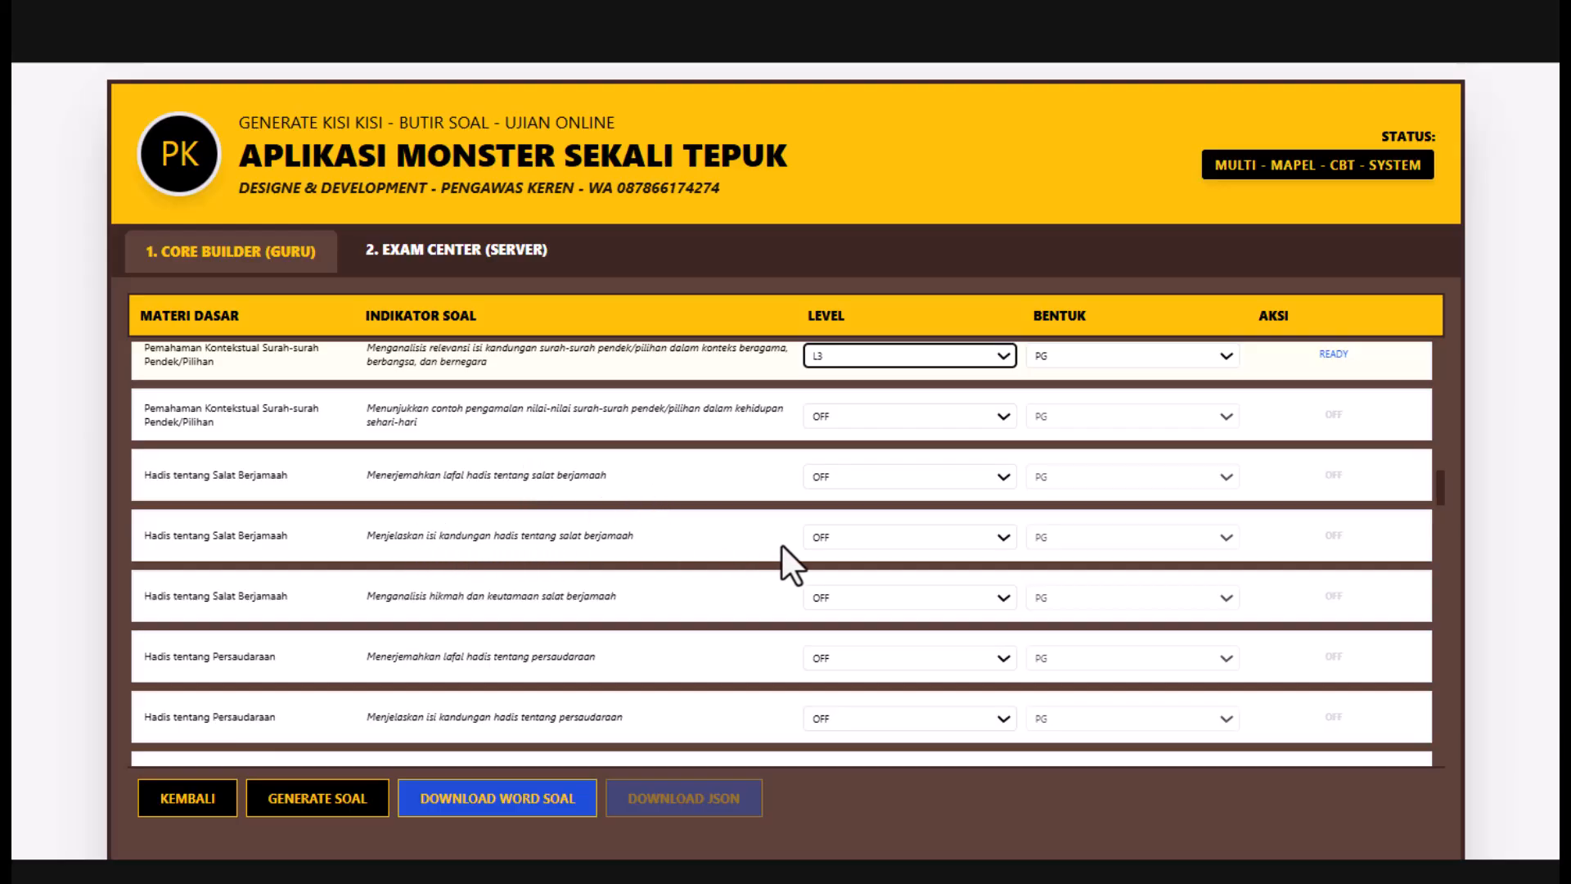
pyautogui.click(1004, 537)
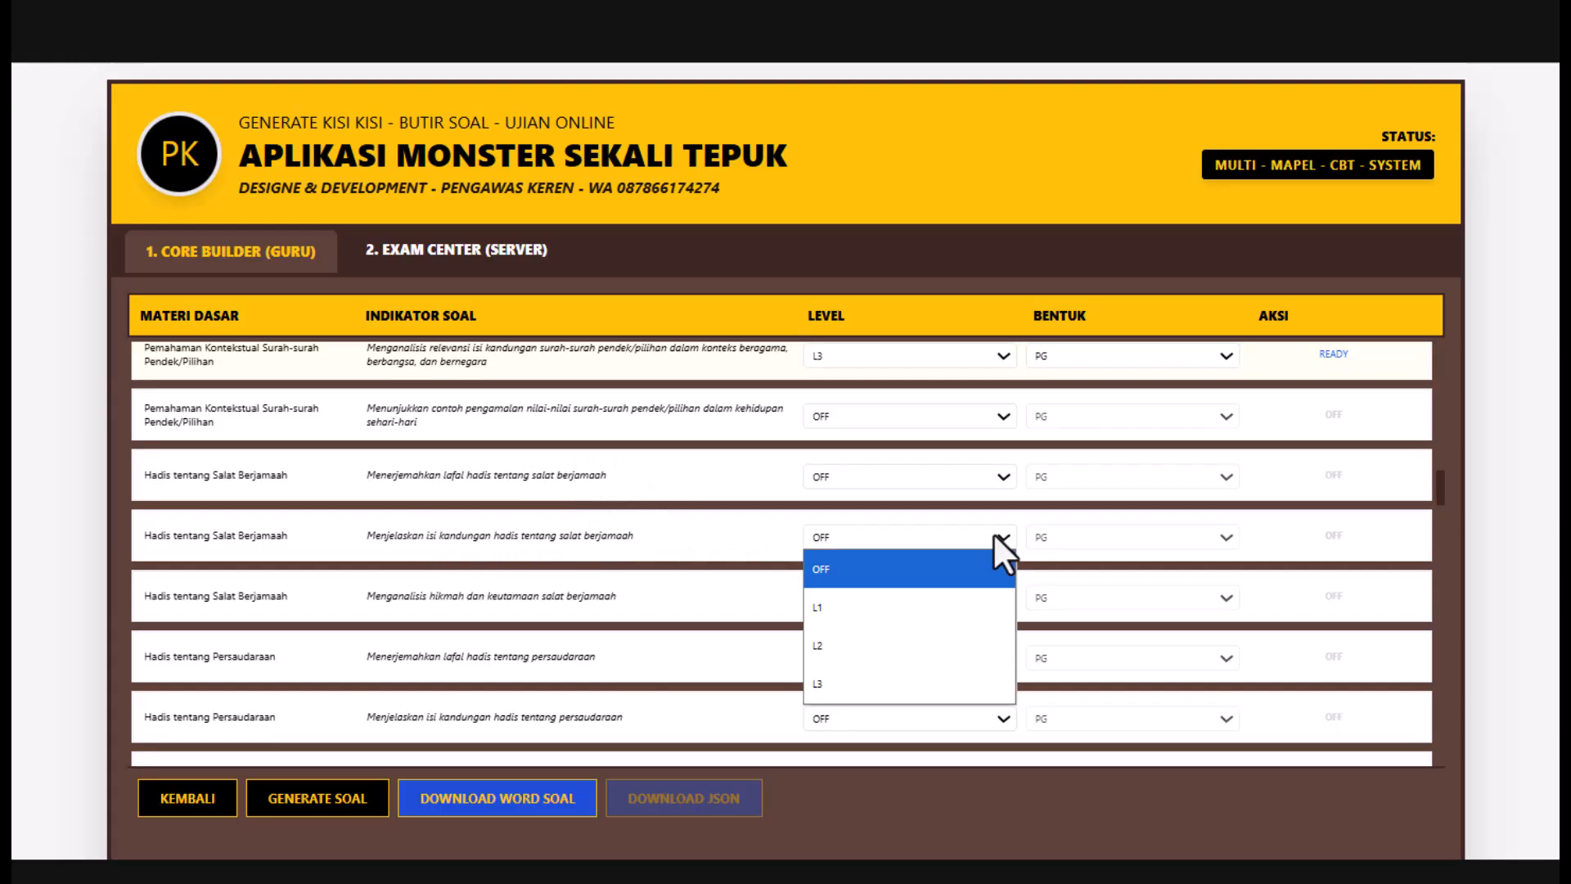
pyautogui.click(846, 645)
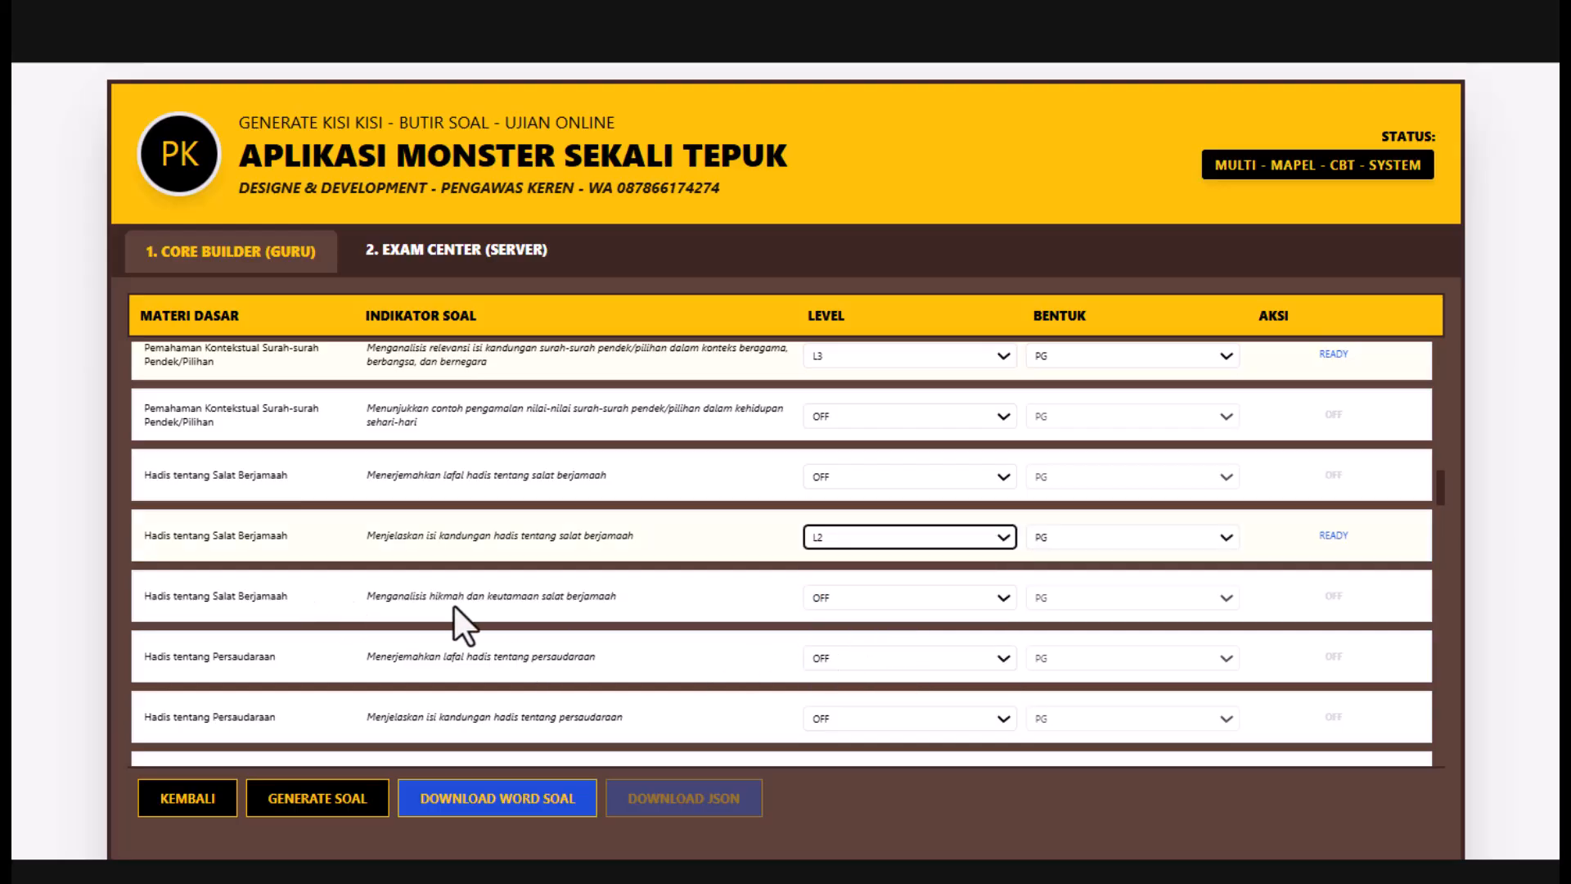
pyautogui.click(1003, 598)
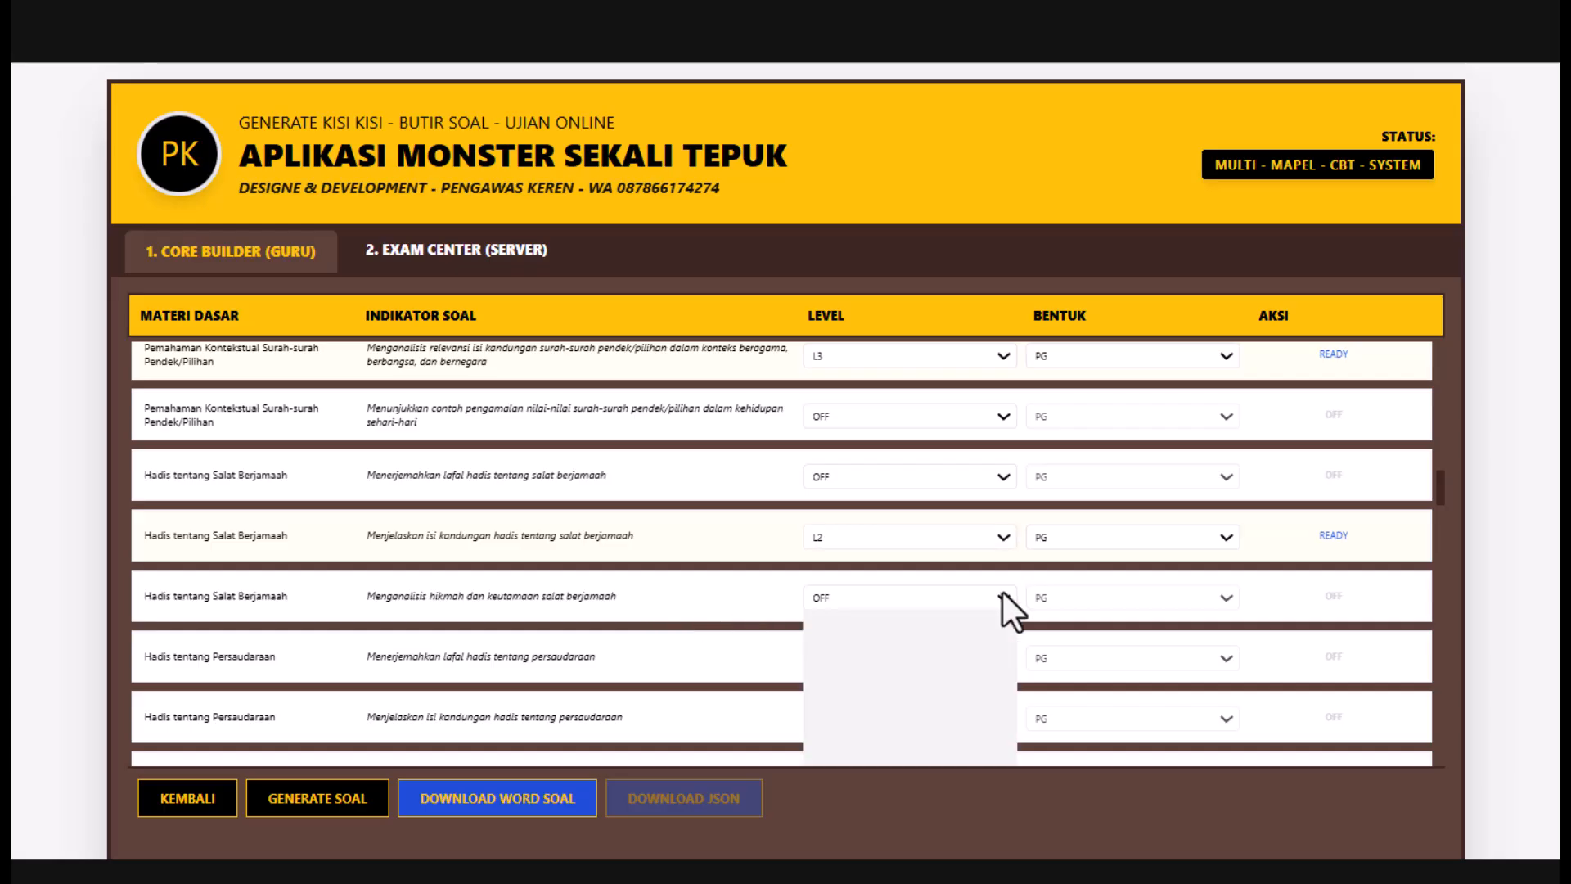
pyautogui.click(852, 739)
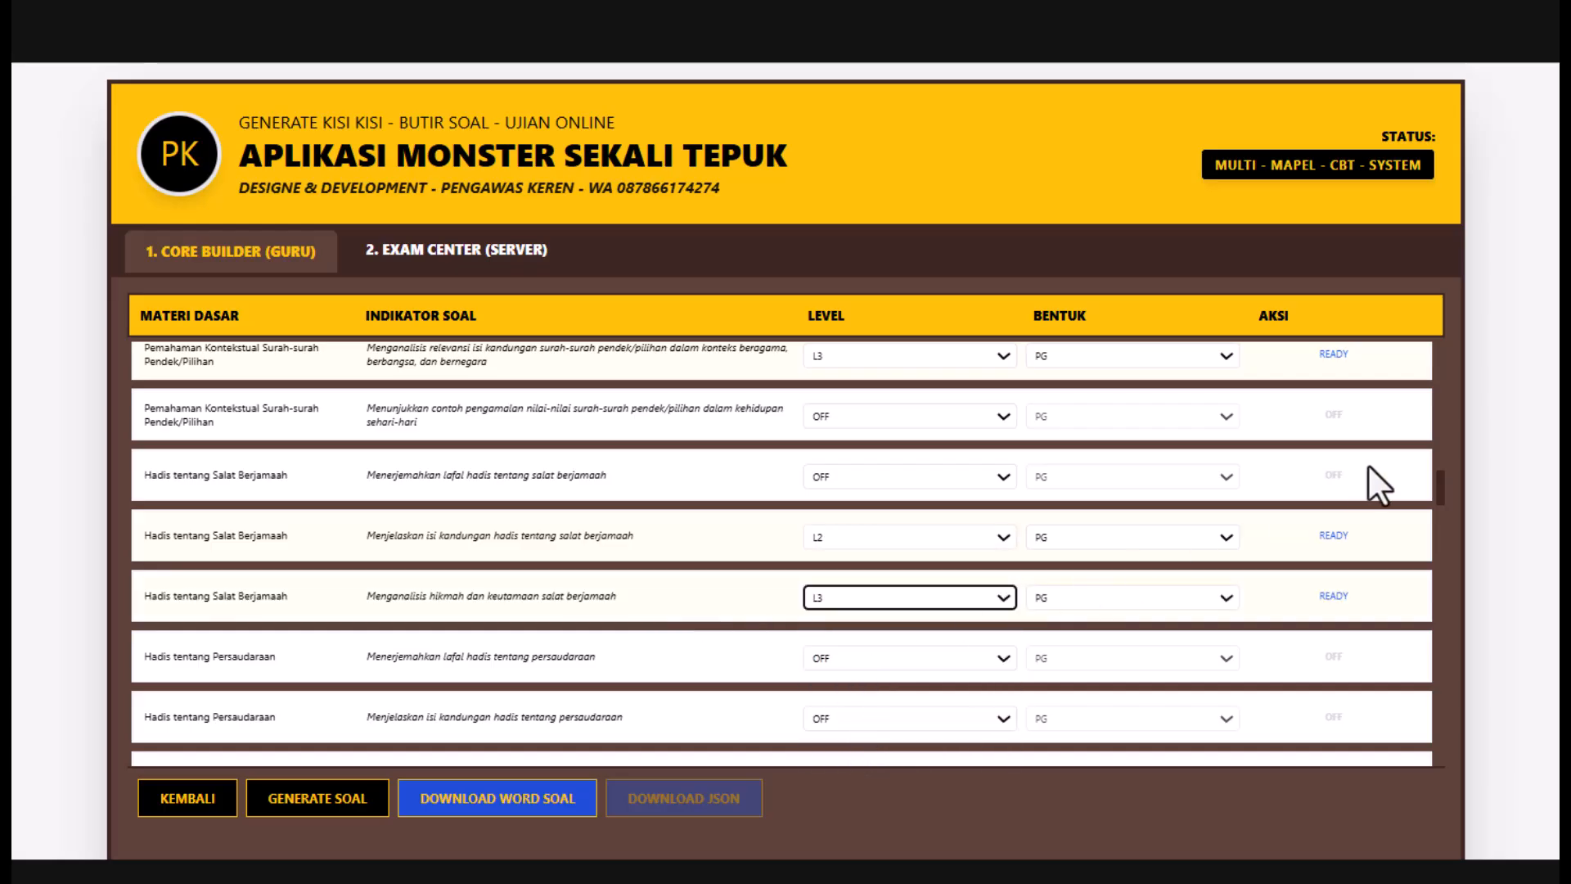
# - Set the level to L1 for the second Hadis tentang Persaudaraan indicator and L2 for the third
pyautogui.click(1437, 478)
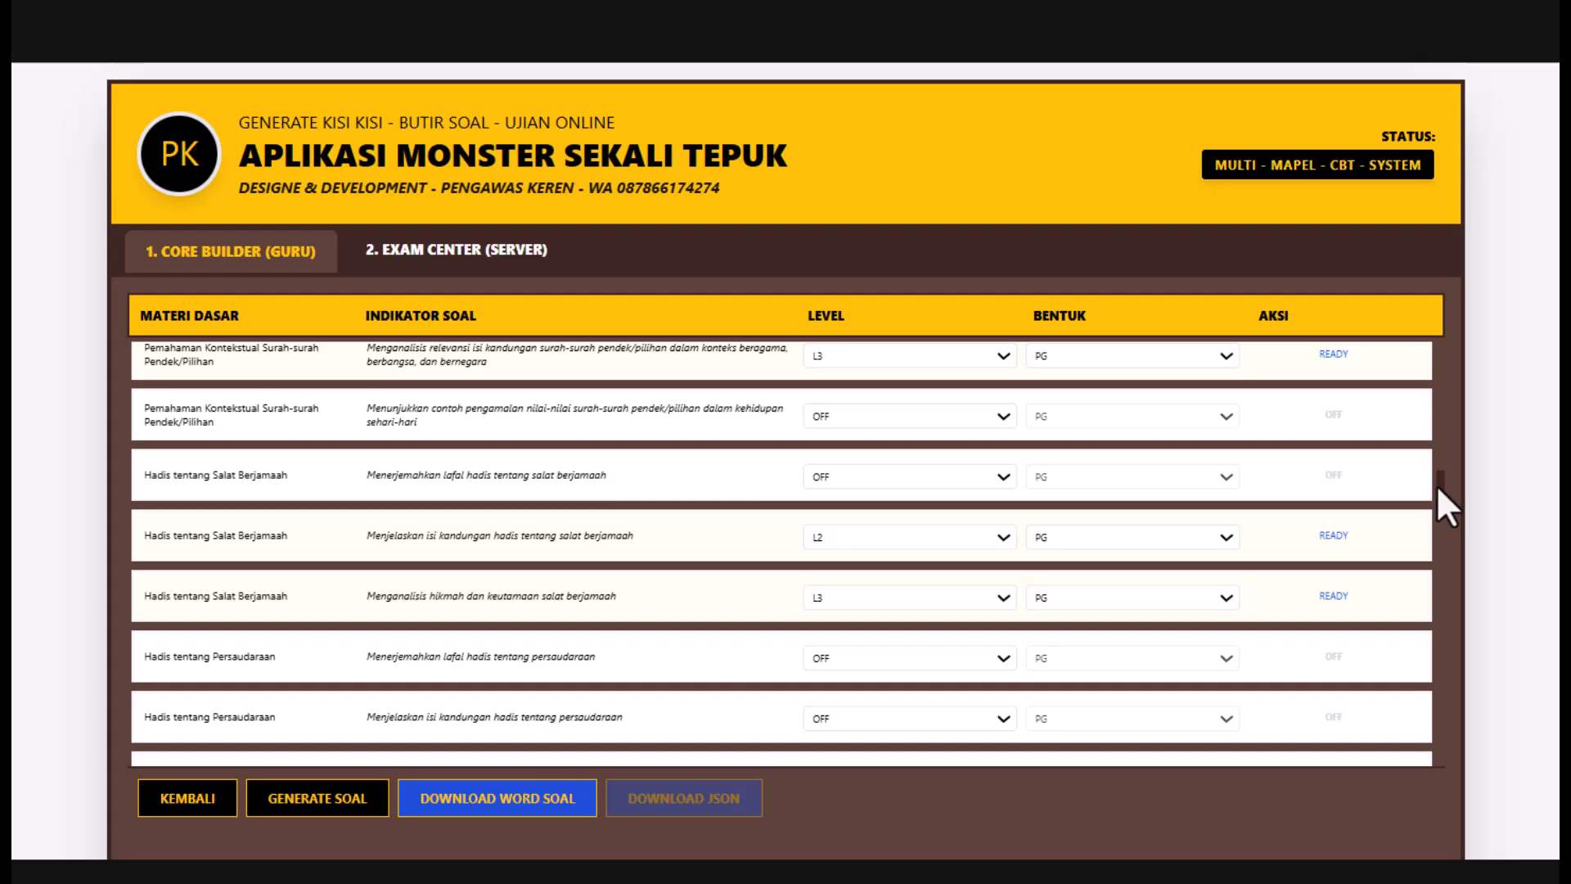
pyautogui.moveTo(1437, 481); pyautogui.dragTo(1440, 502)
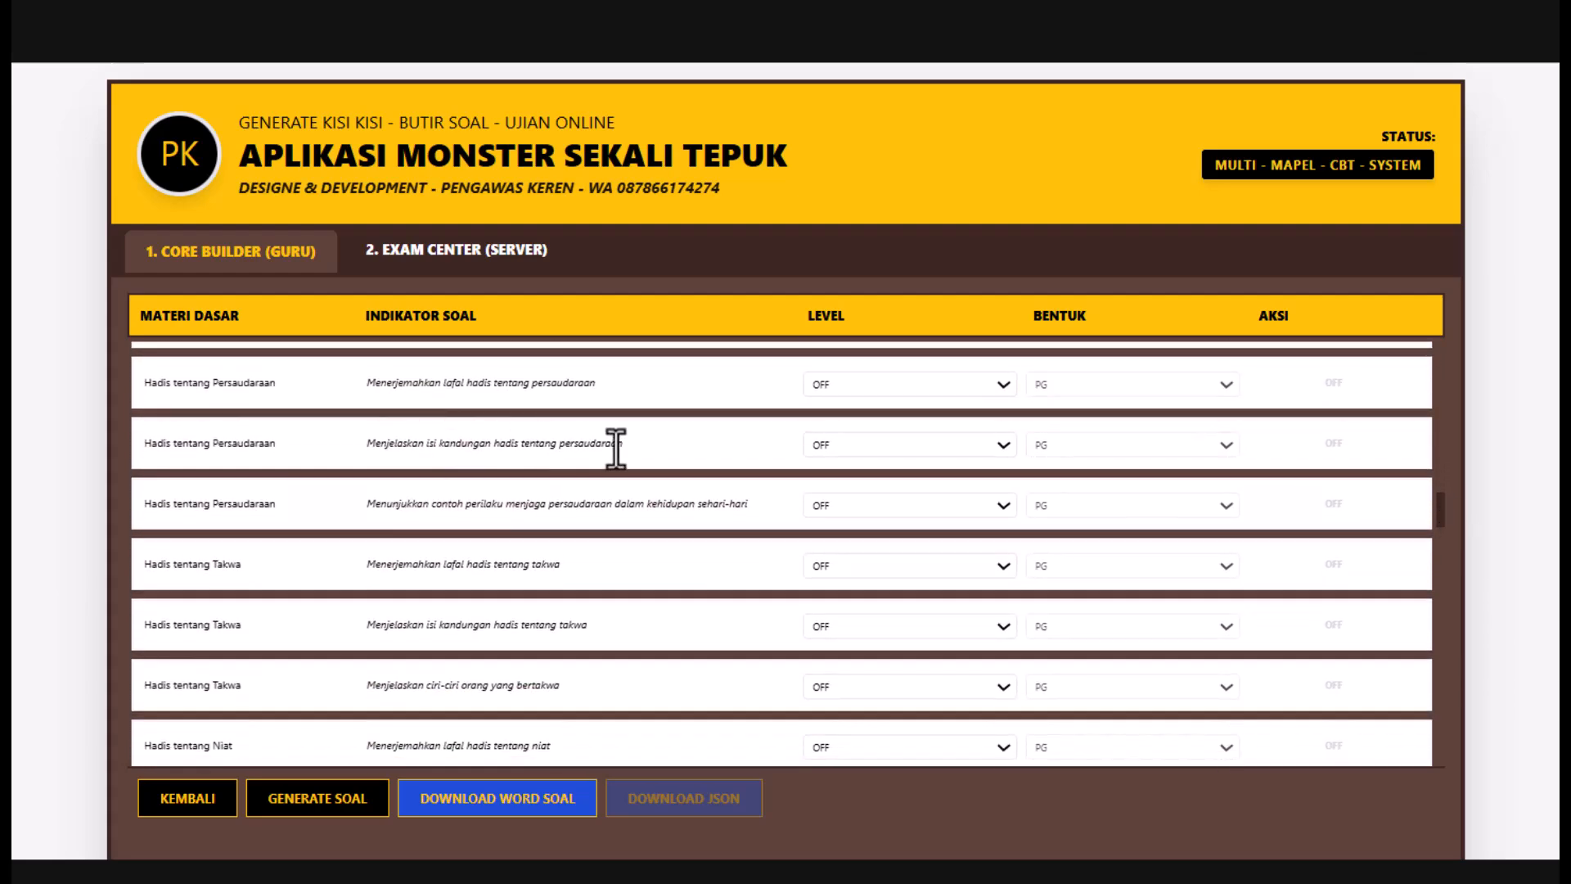
pyautogui.click(1004, 447)
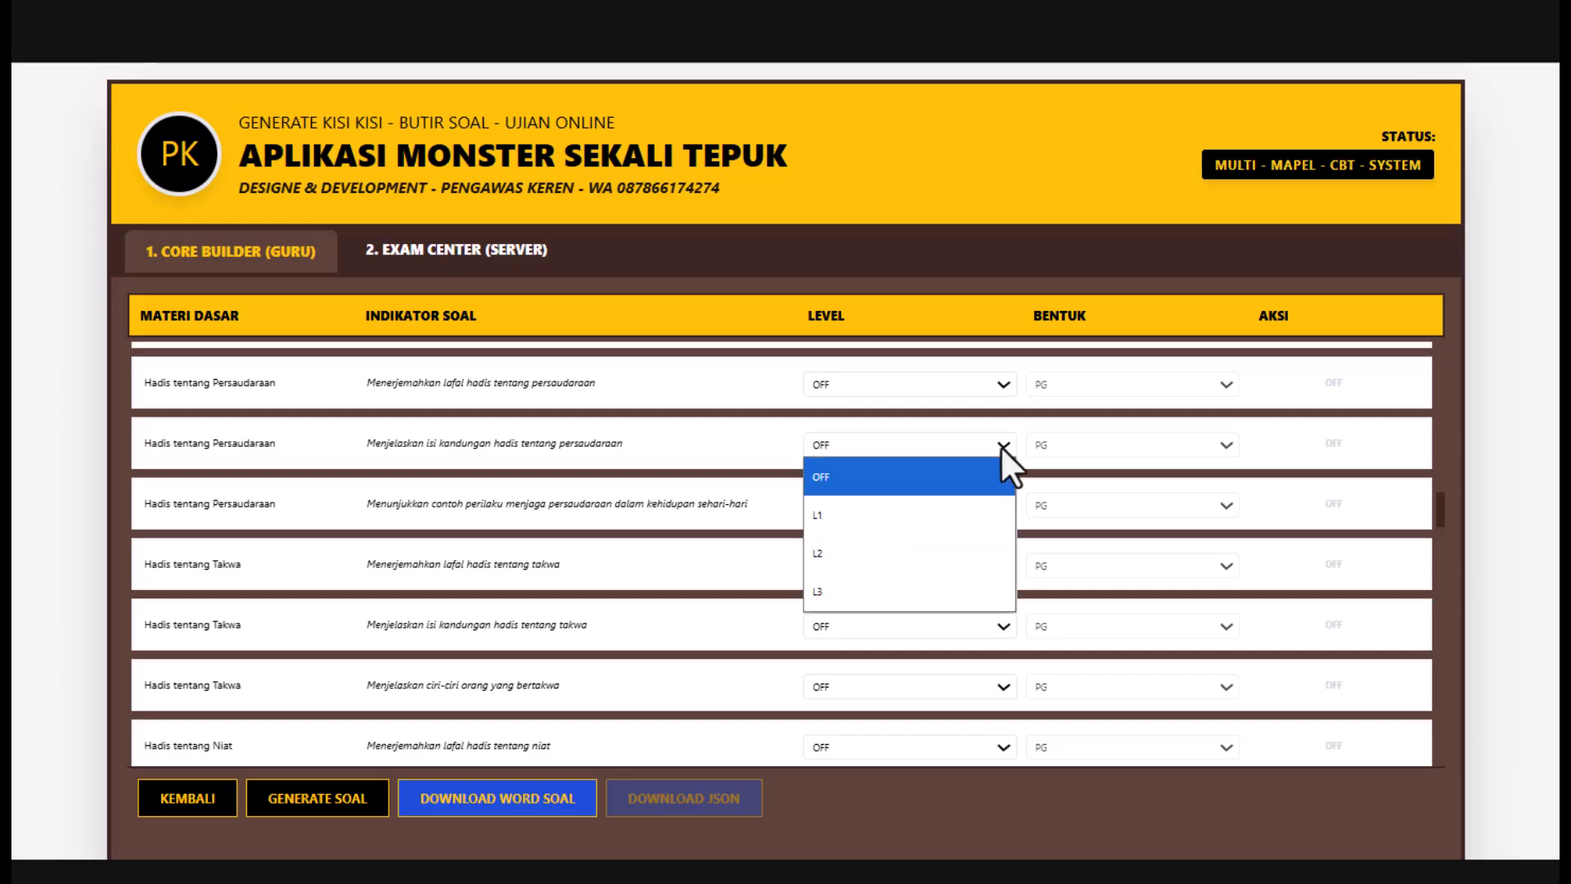
pyautogui.click(832, 514)
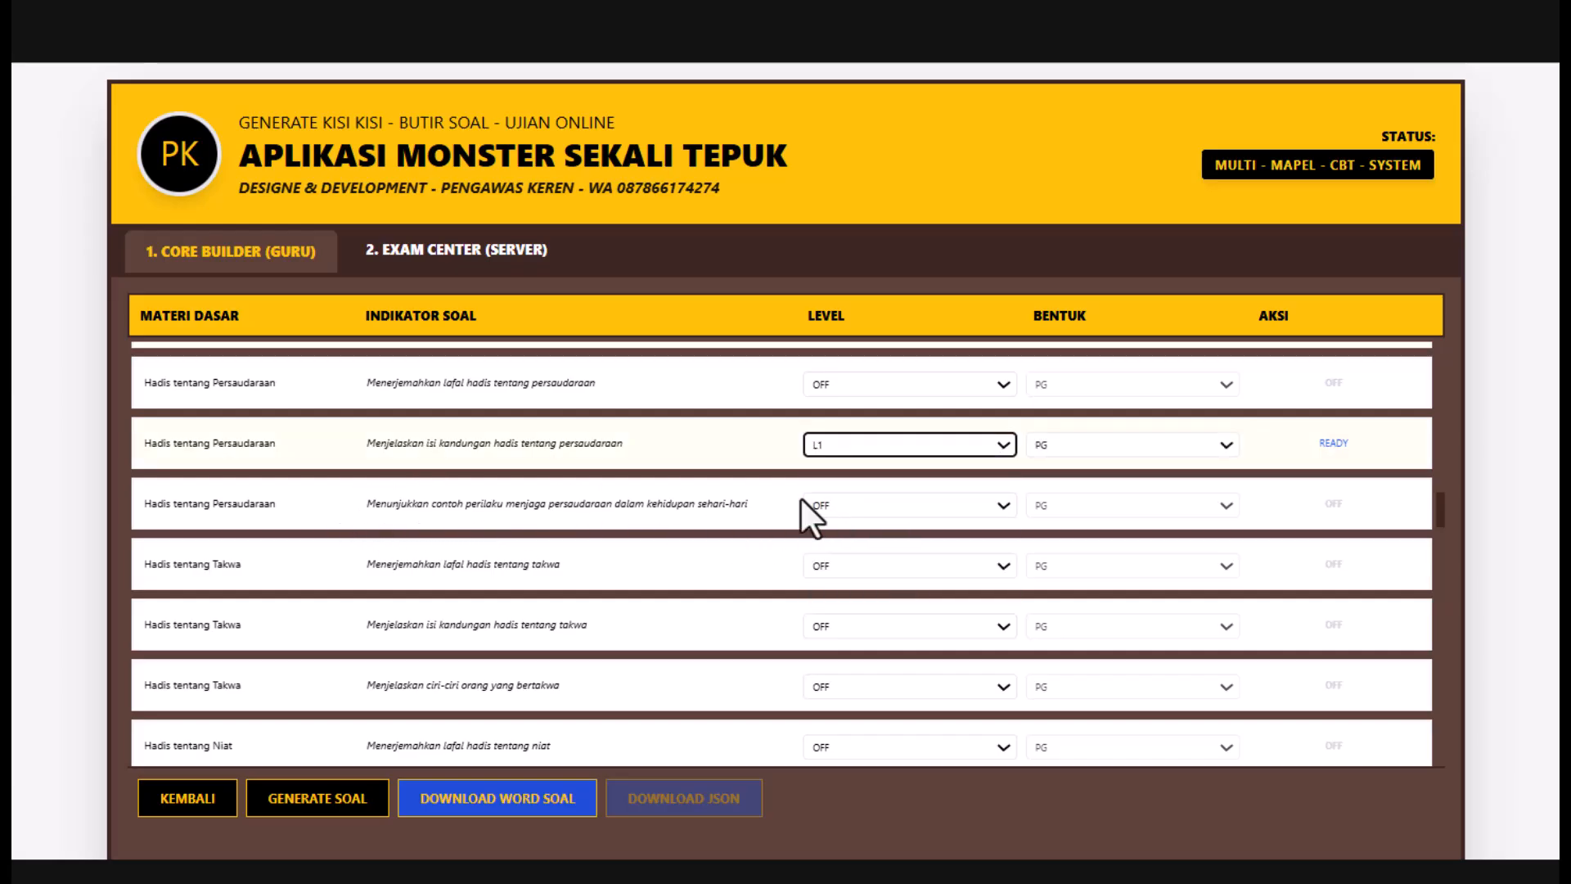
pyautogui.click(1007, 504)
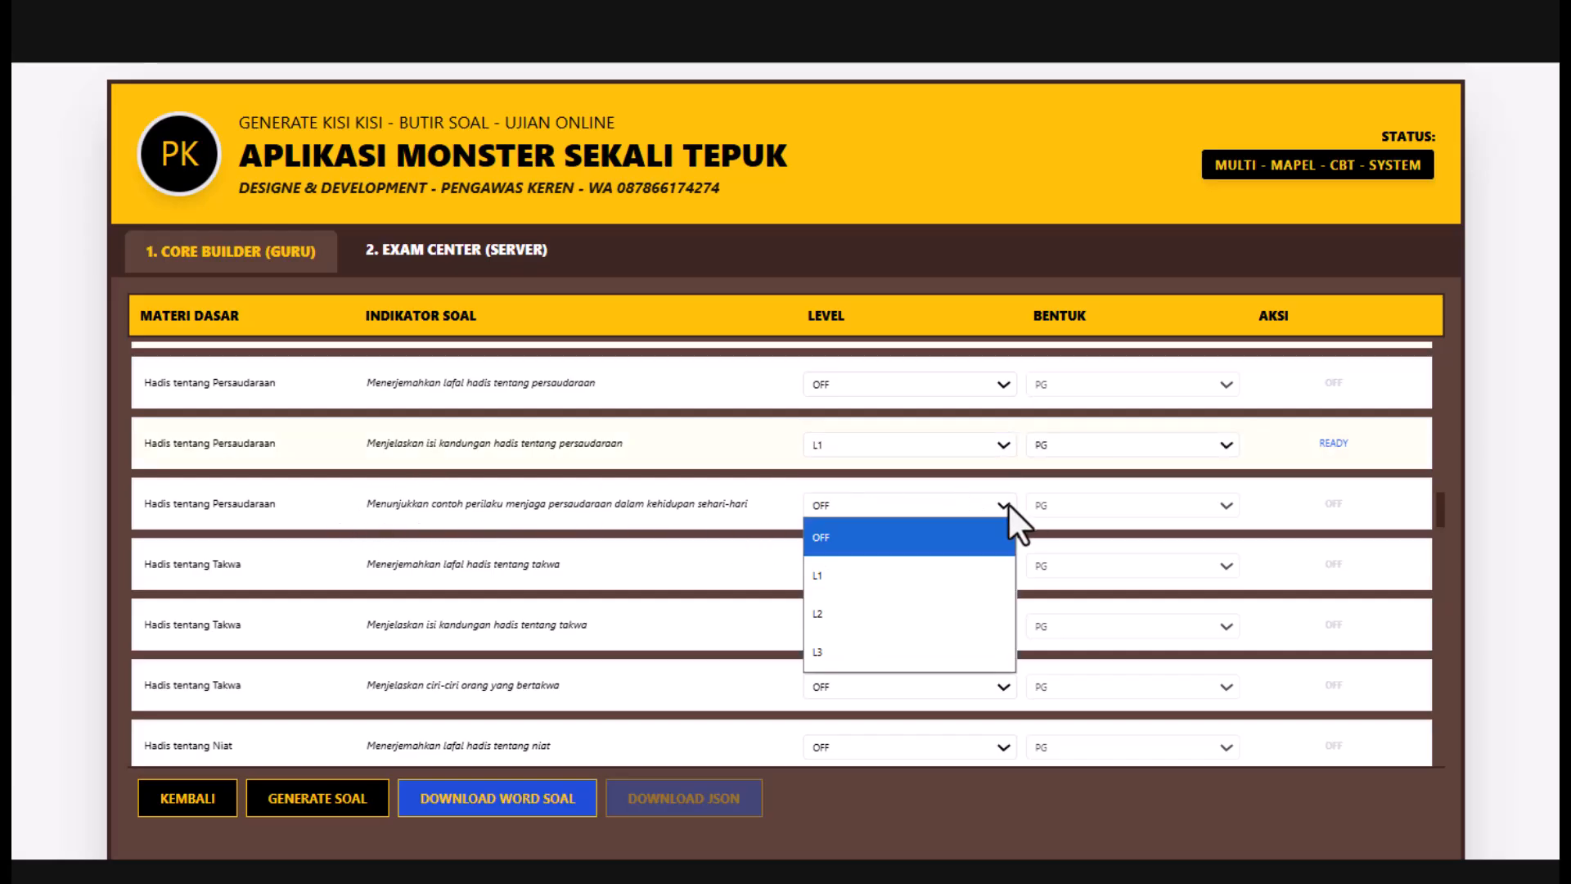
pyautogui.click(854, 615)
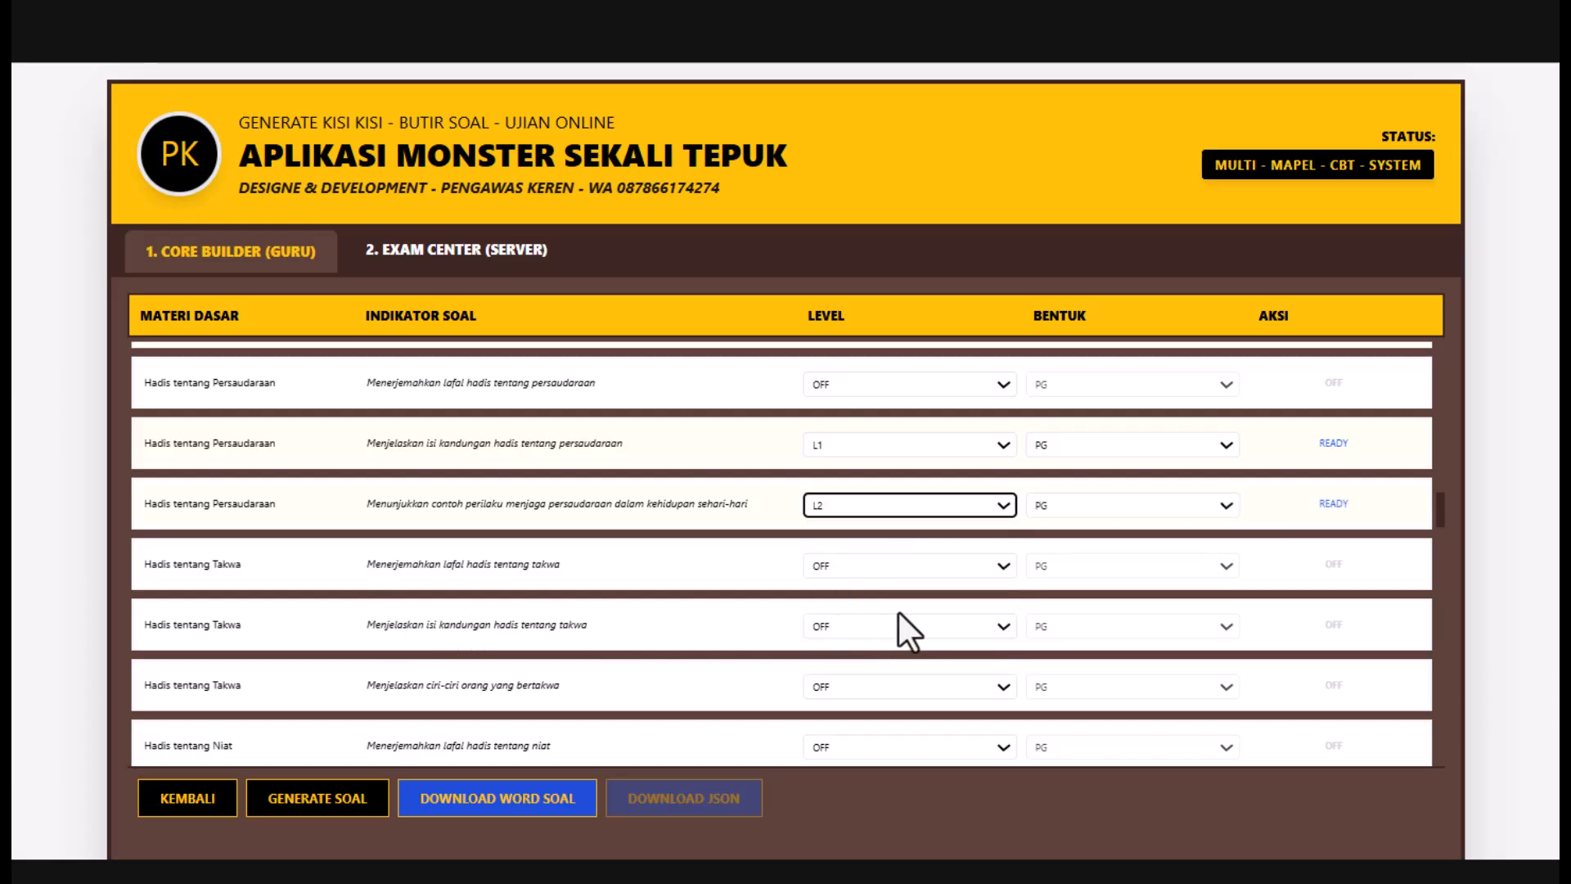
# - Set the level to L1 for the second Hadis tentang Takwa indicator and L2 for the third
pyautogui.click(999, 627)
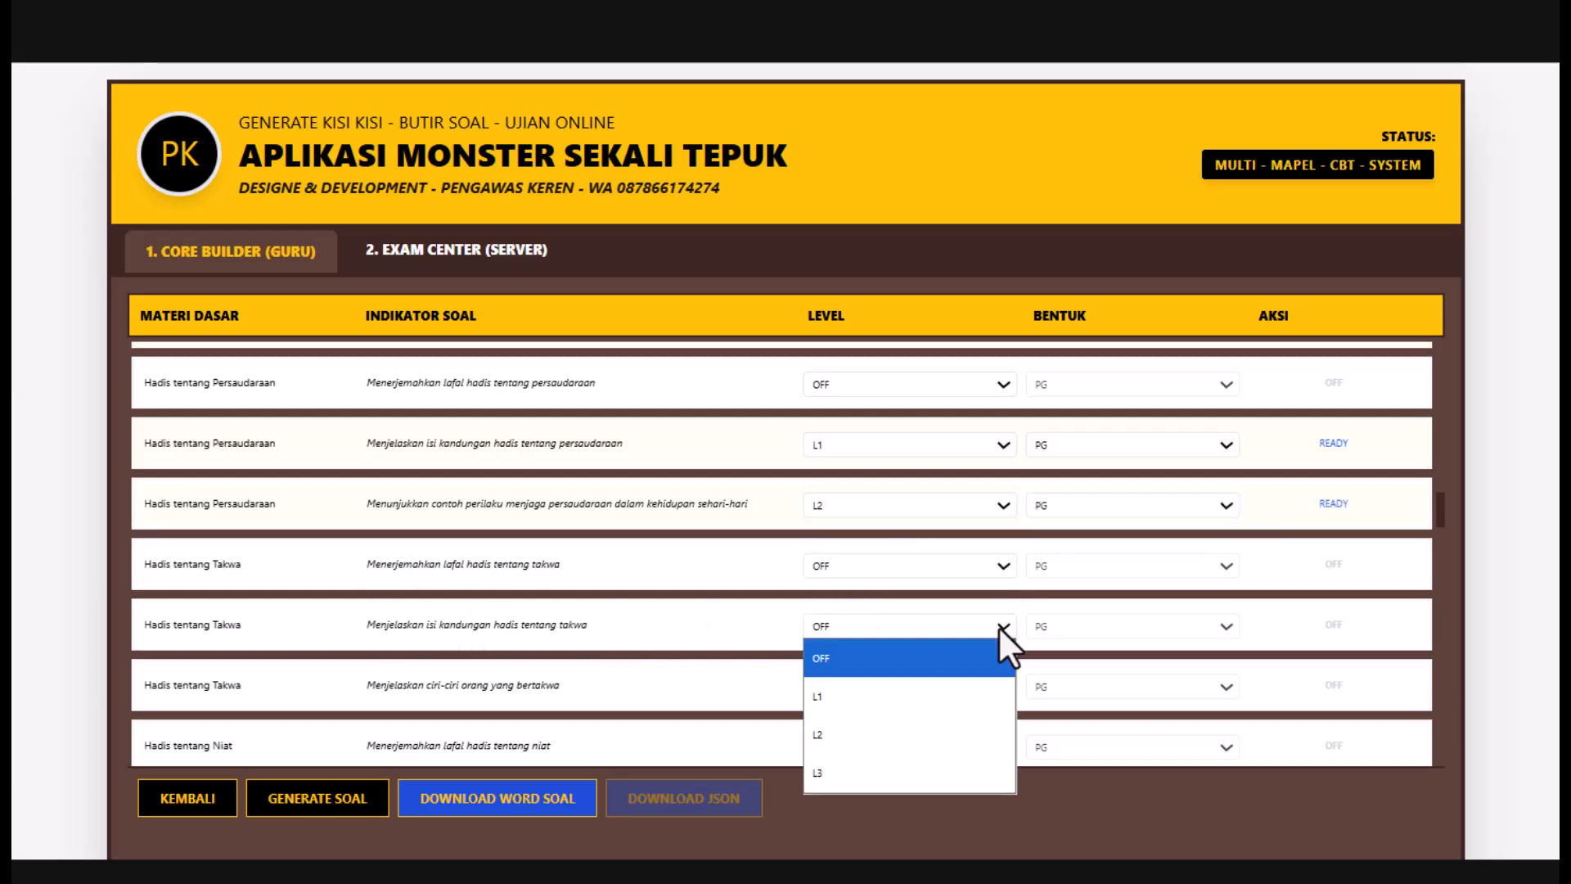
pyautogui.click(868, 702)
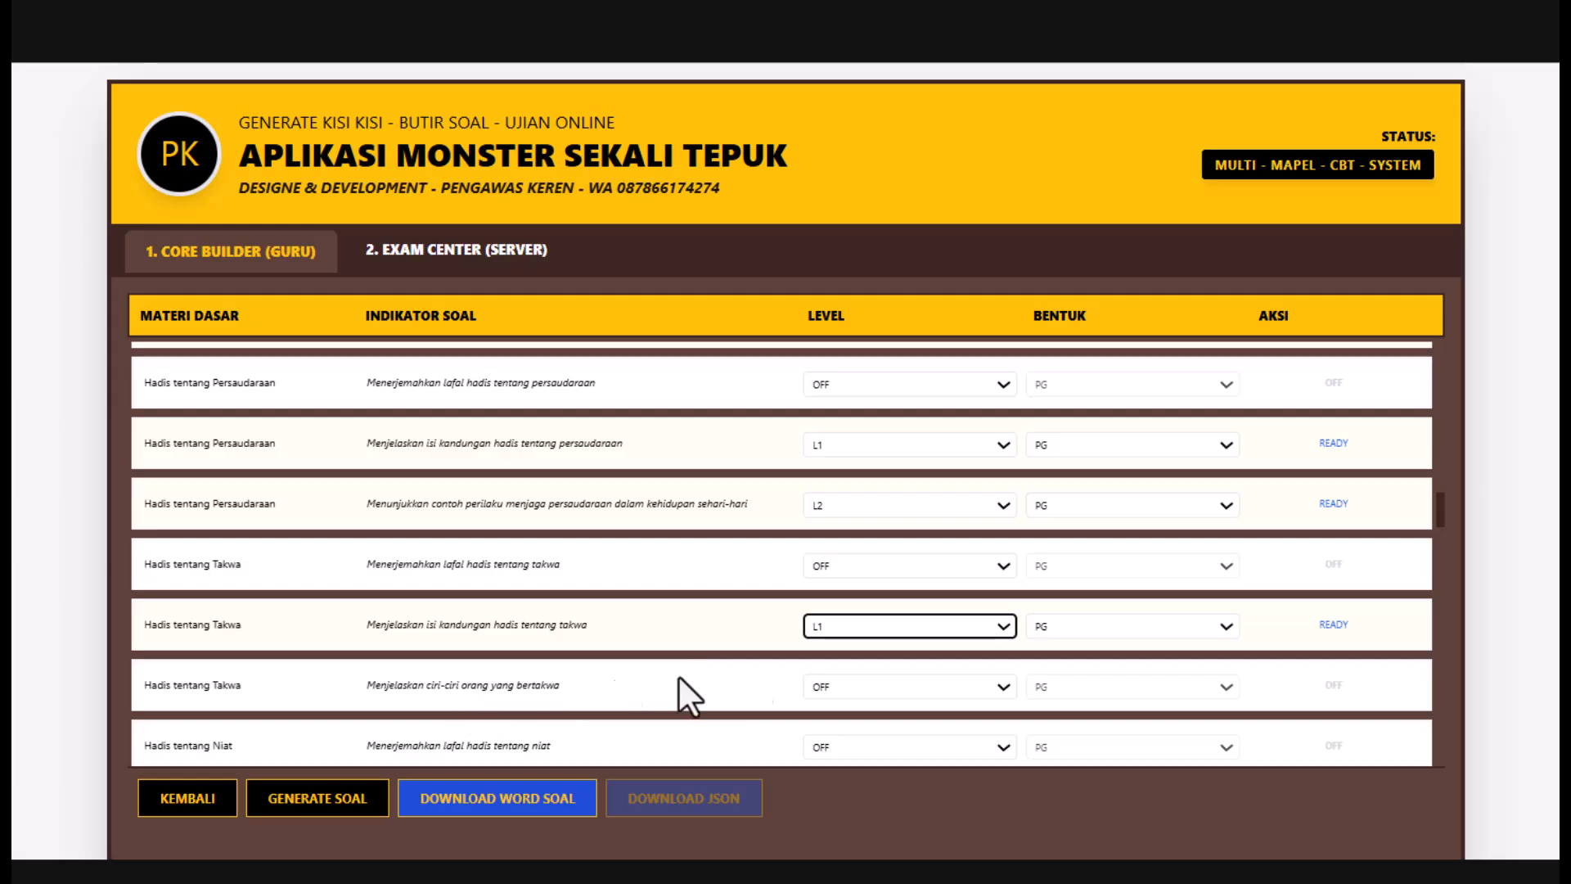
pyautogui.click(1004, 686)
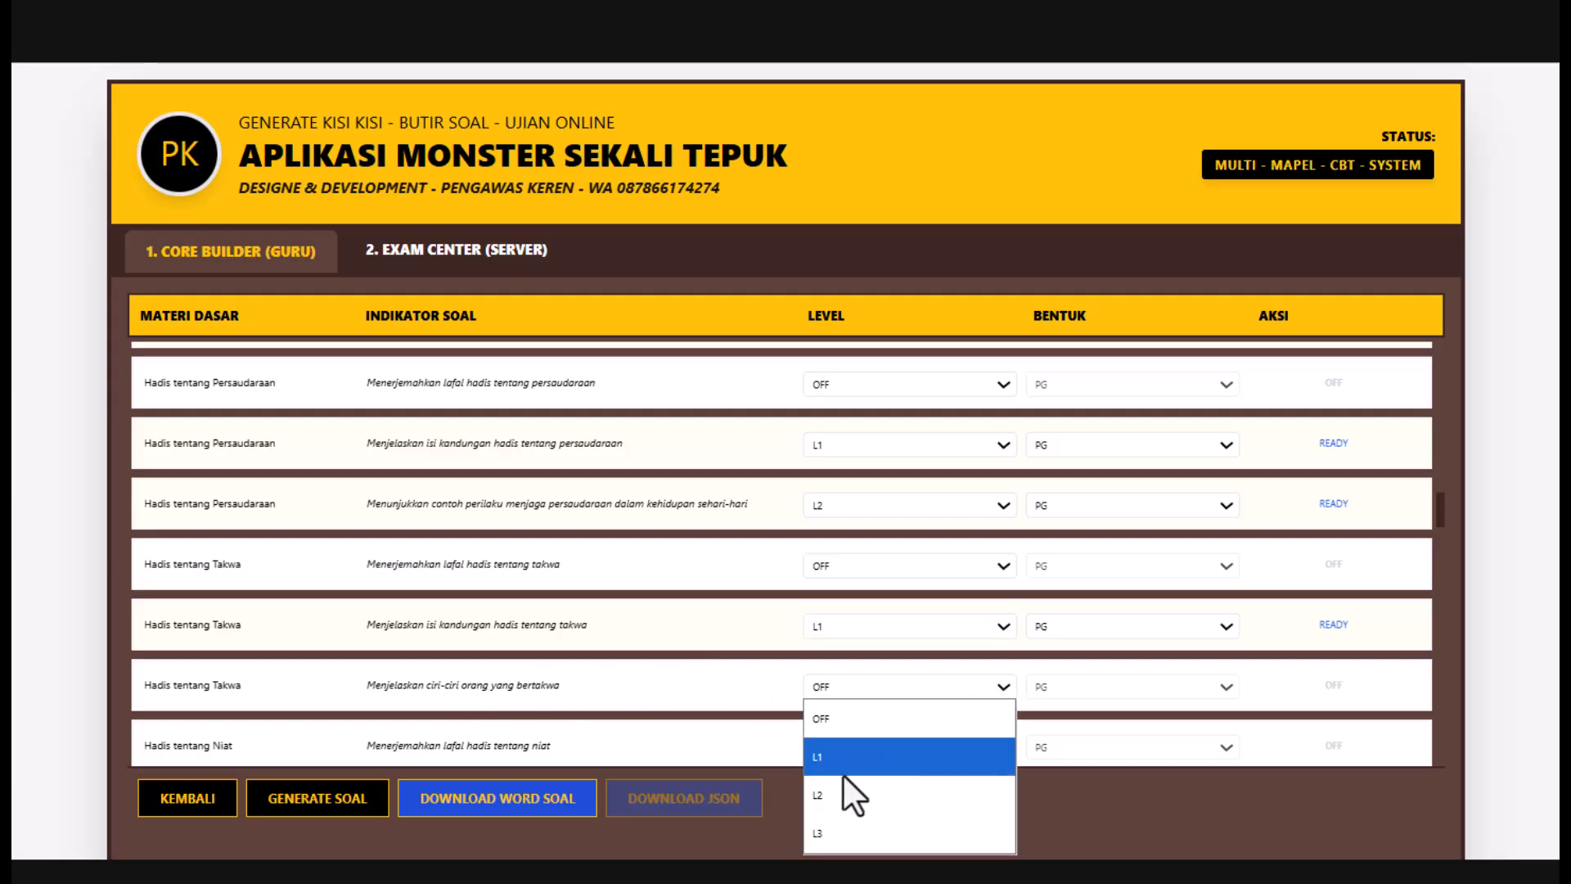
pyautogui.click(840, 792)
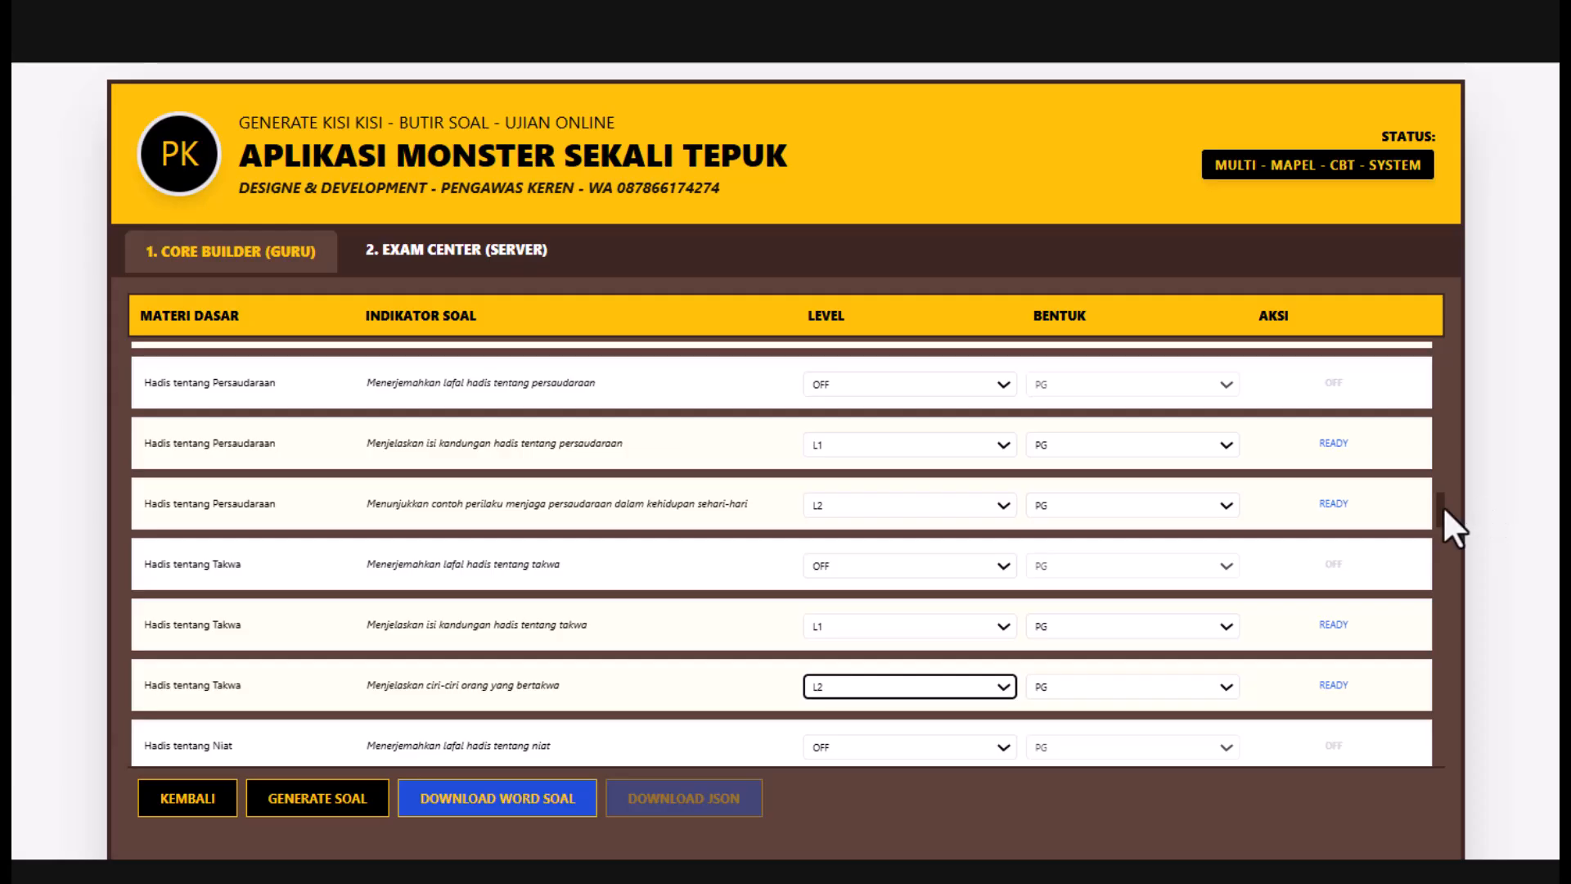
# - Set the level to L2 for the first two Hadis tentang Silaturahmi indicators and L3 for the first Pengamalan Hadis dalam Kehidupan indicator
pyautogui.moveTo(1438, 506); pyautogui.dragTo(1442, 538)
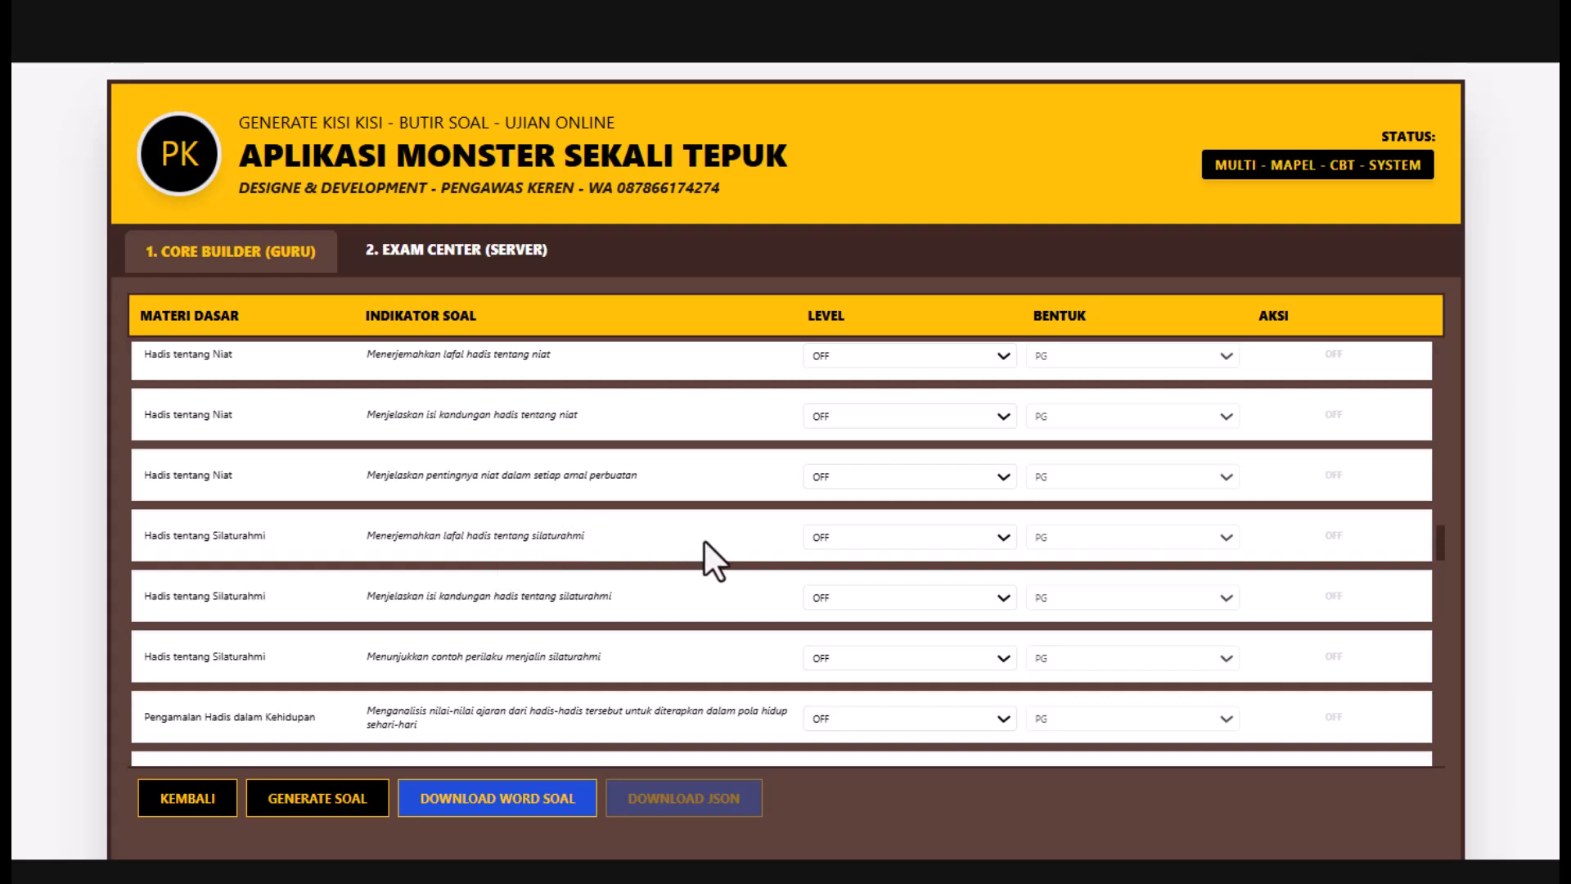
pyautogui.click(1000, 536)
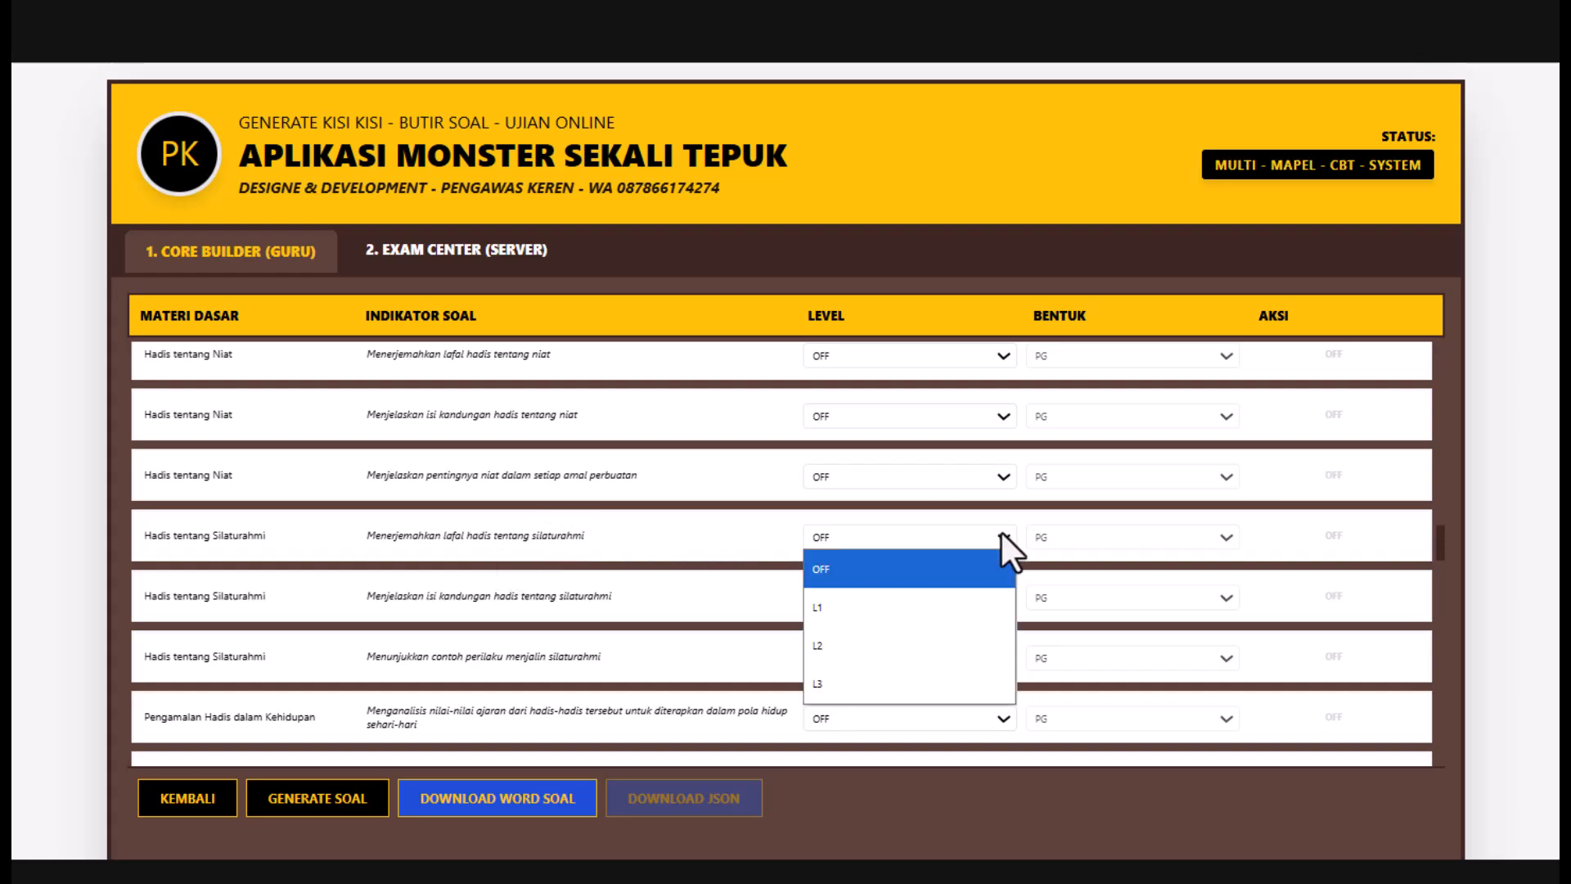
pyautogui.click(856, 647)
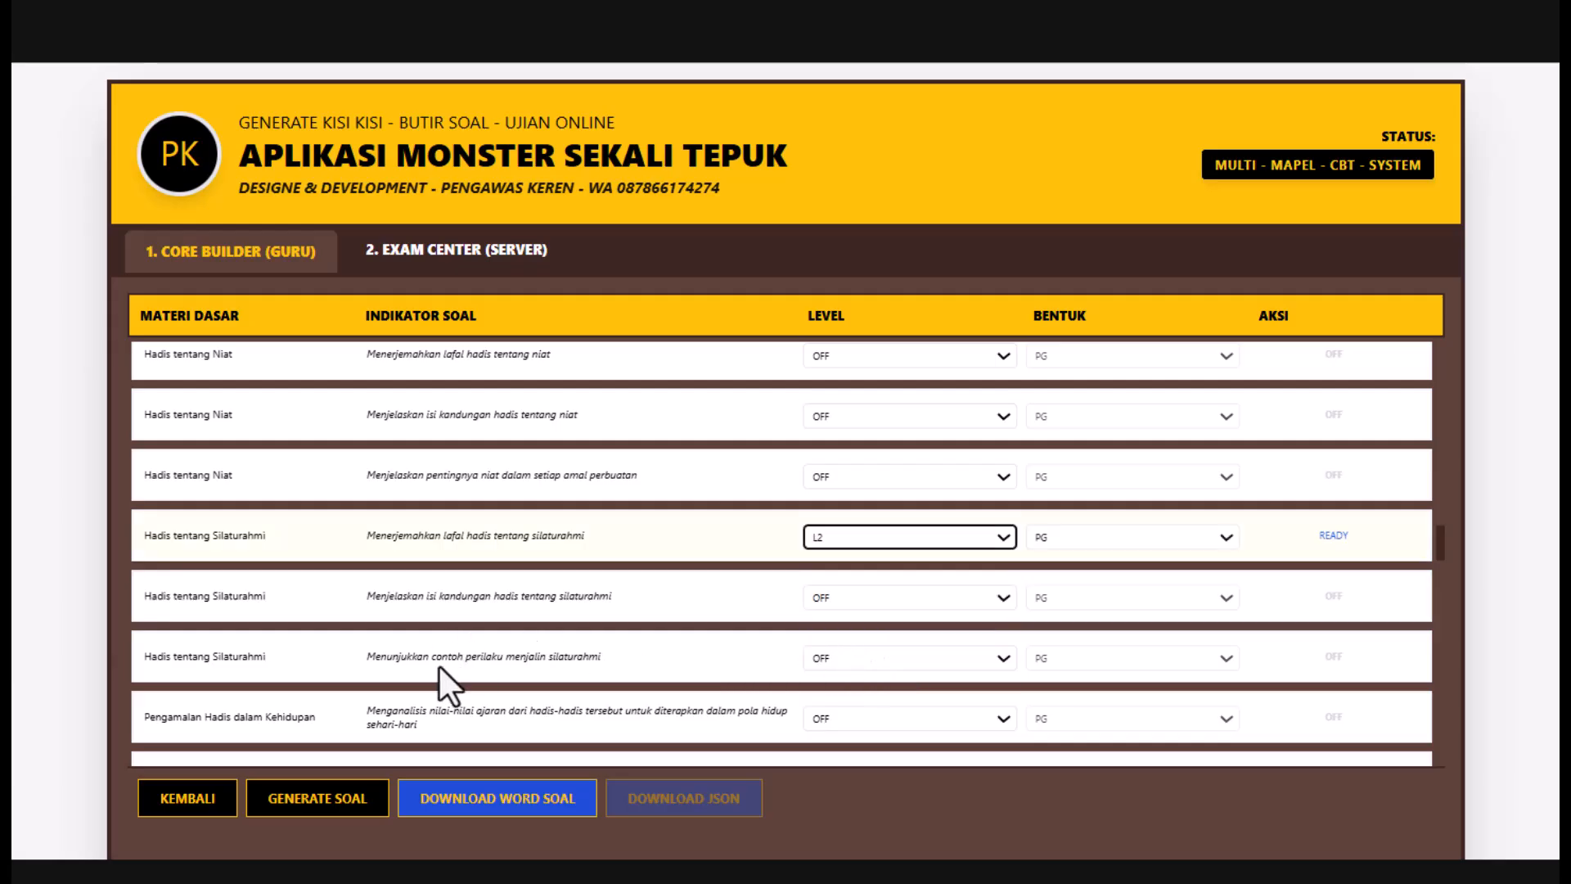
pyautogui.click(1000, 597)
pyautogui.click(828, 704)
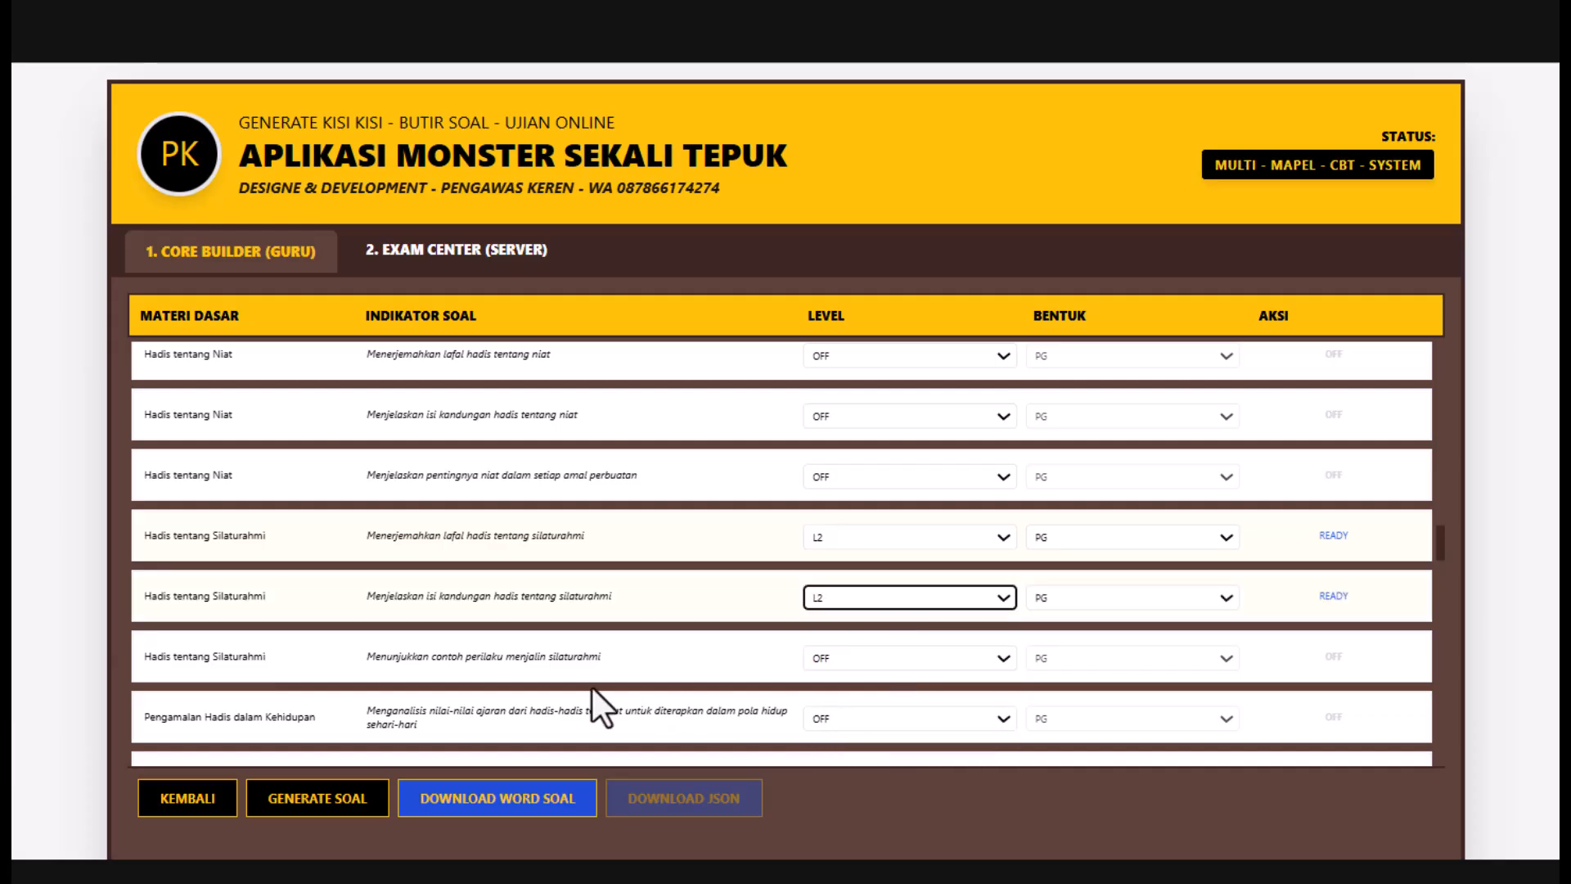
pyautogui.click(994, 716)
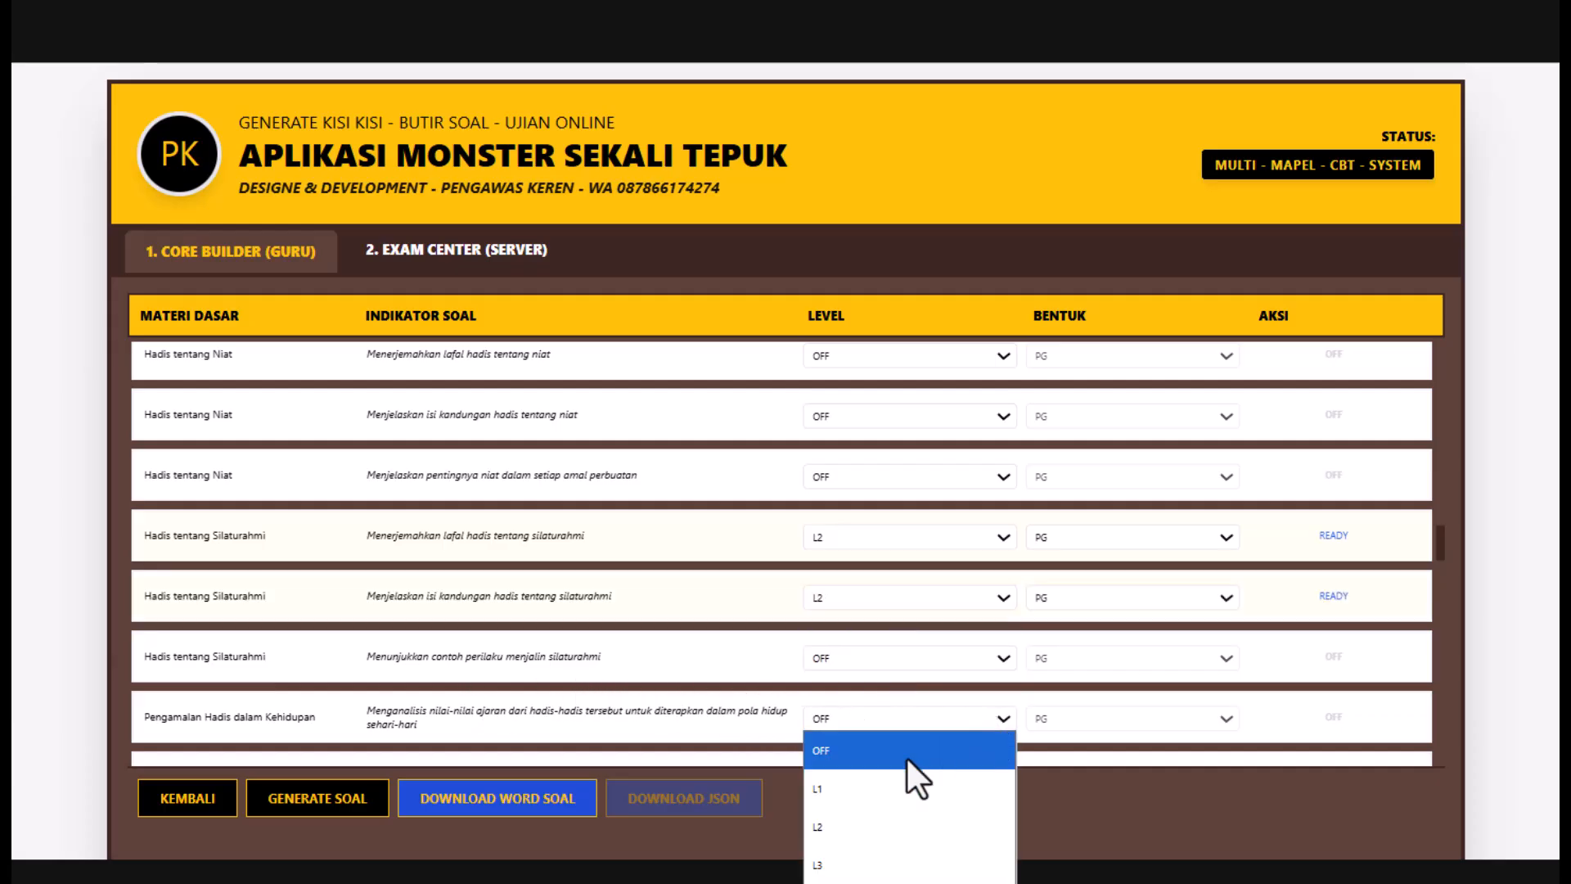
pyautogui.click(825, 869)
# - Set the level to L2 for both the second and third Hukum Bacaan Mim Mati/Sukun indicators
pyautogui.moveTo(1437, 538)
pyautogui.mouseDown()
pyautogui.moveTo(1440, 574)
pyautogui.moveTo(1442, 560)
pyautogui.mouseUp()
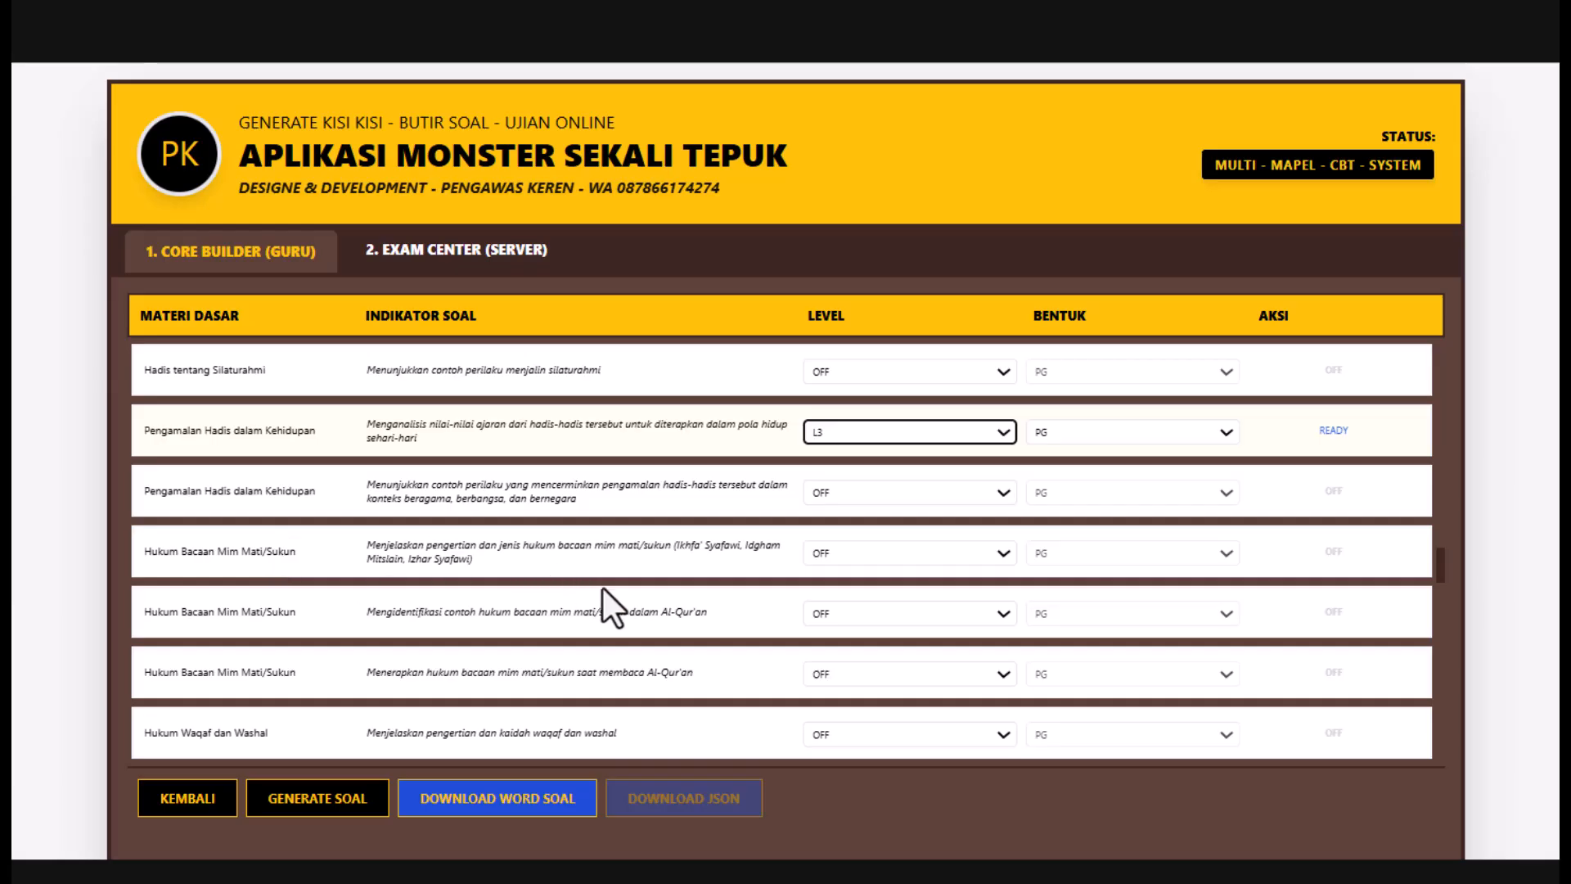
pyautogui.click(1003, 617)
pyautogui.click(831, 720)
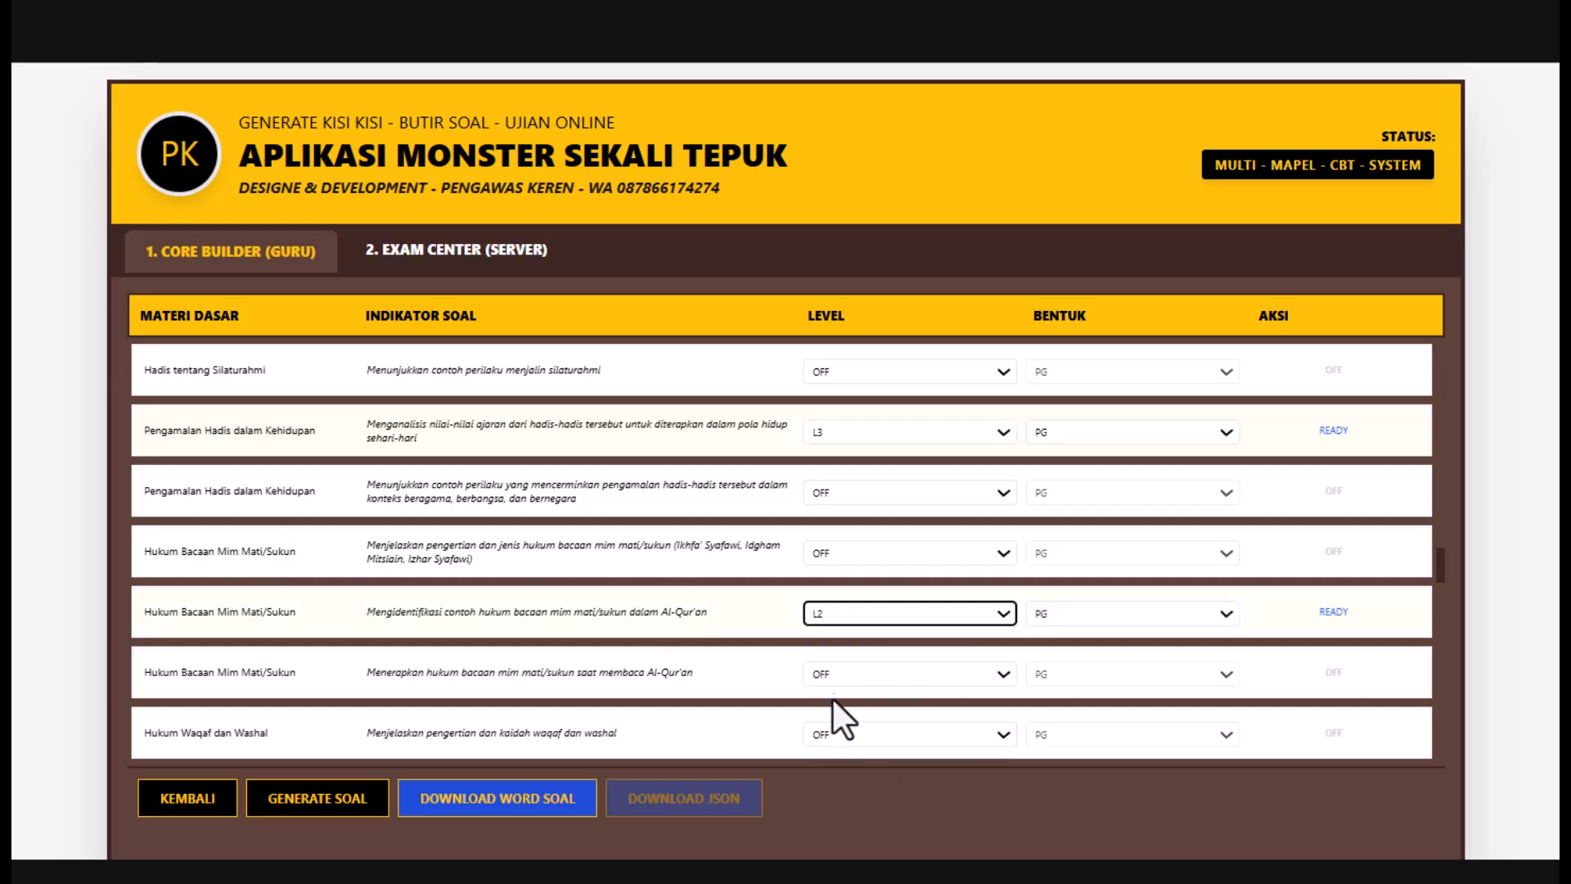
pyautogui.click(1005, 675)
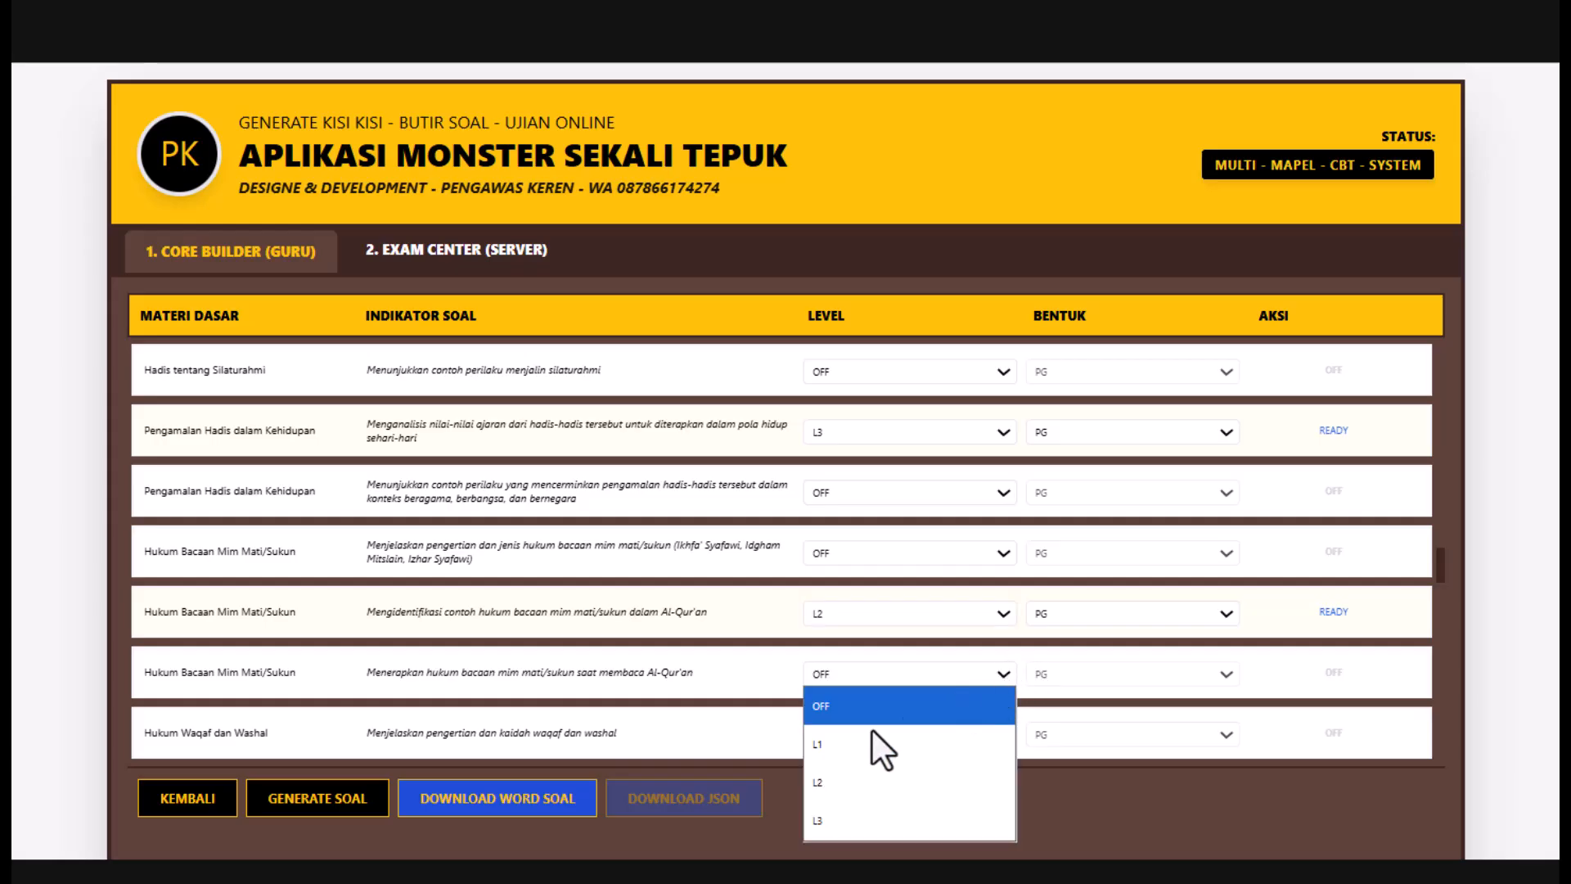
pyautogui.click(837, 775)
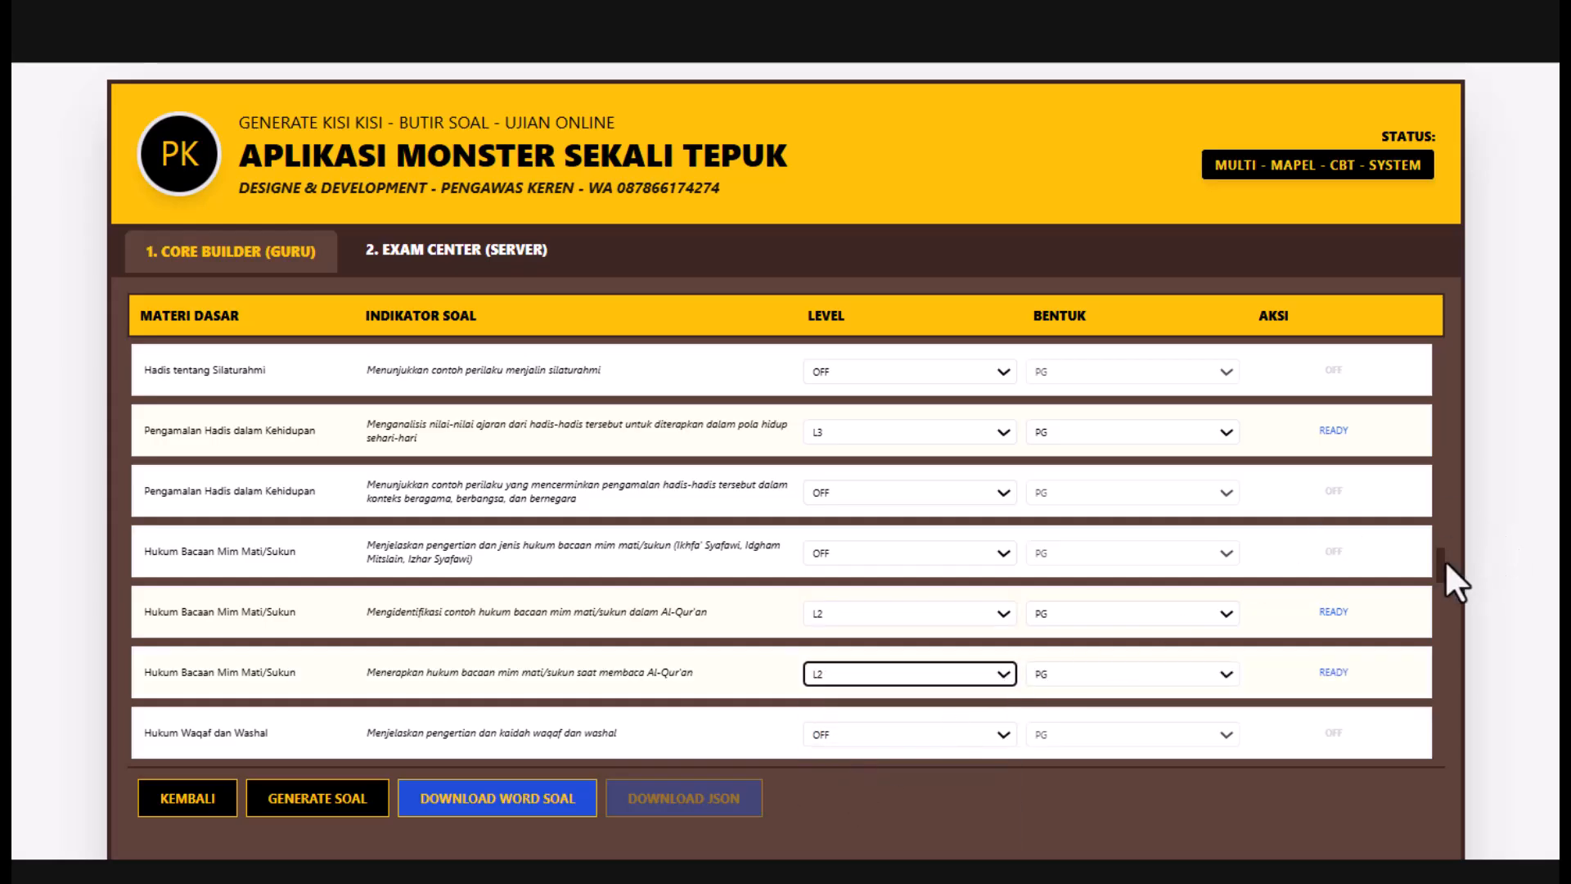
# - Set the level to L2 for both the second and third Hukum Waqaf dan Washal indicators
pyautogui.moveTo(1442, 560); pyautogui.dragTo(1441, 583)
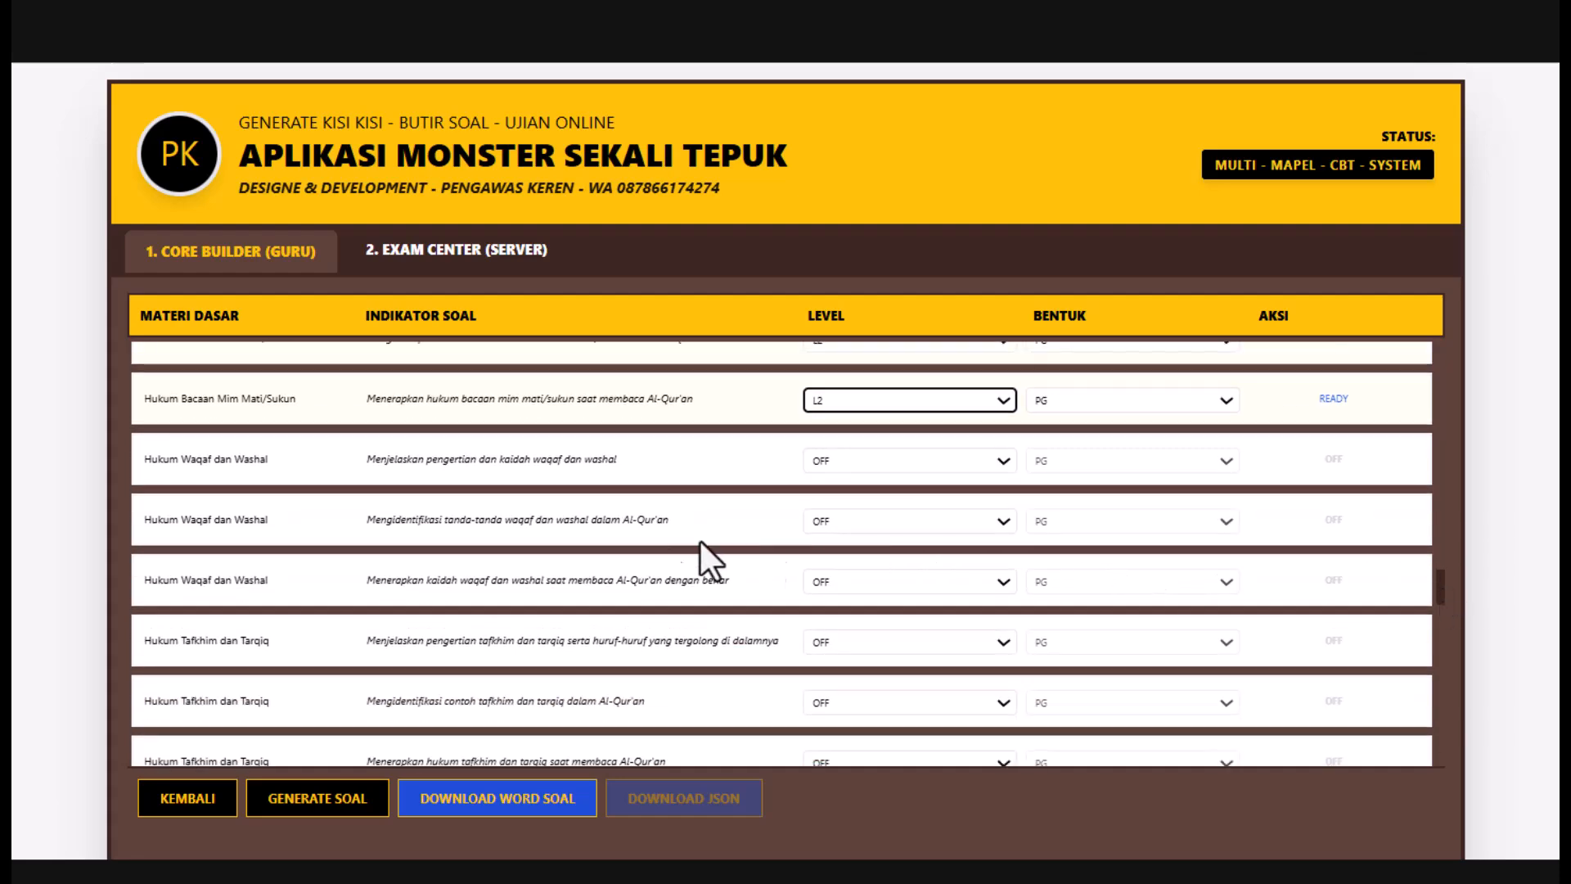
pyautogui.click(1004, 522)
pyautogui.click(916, 630)
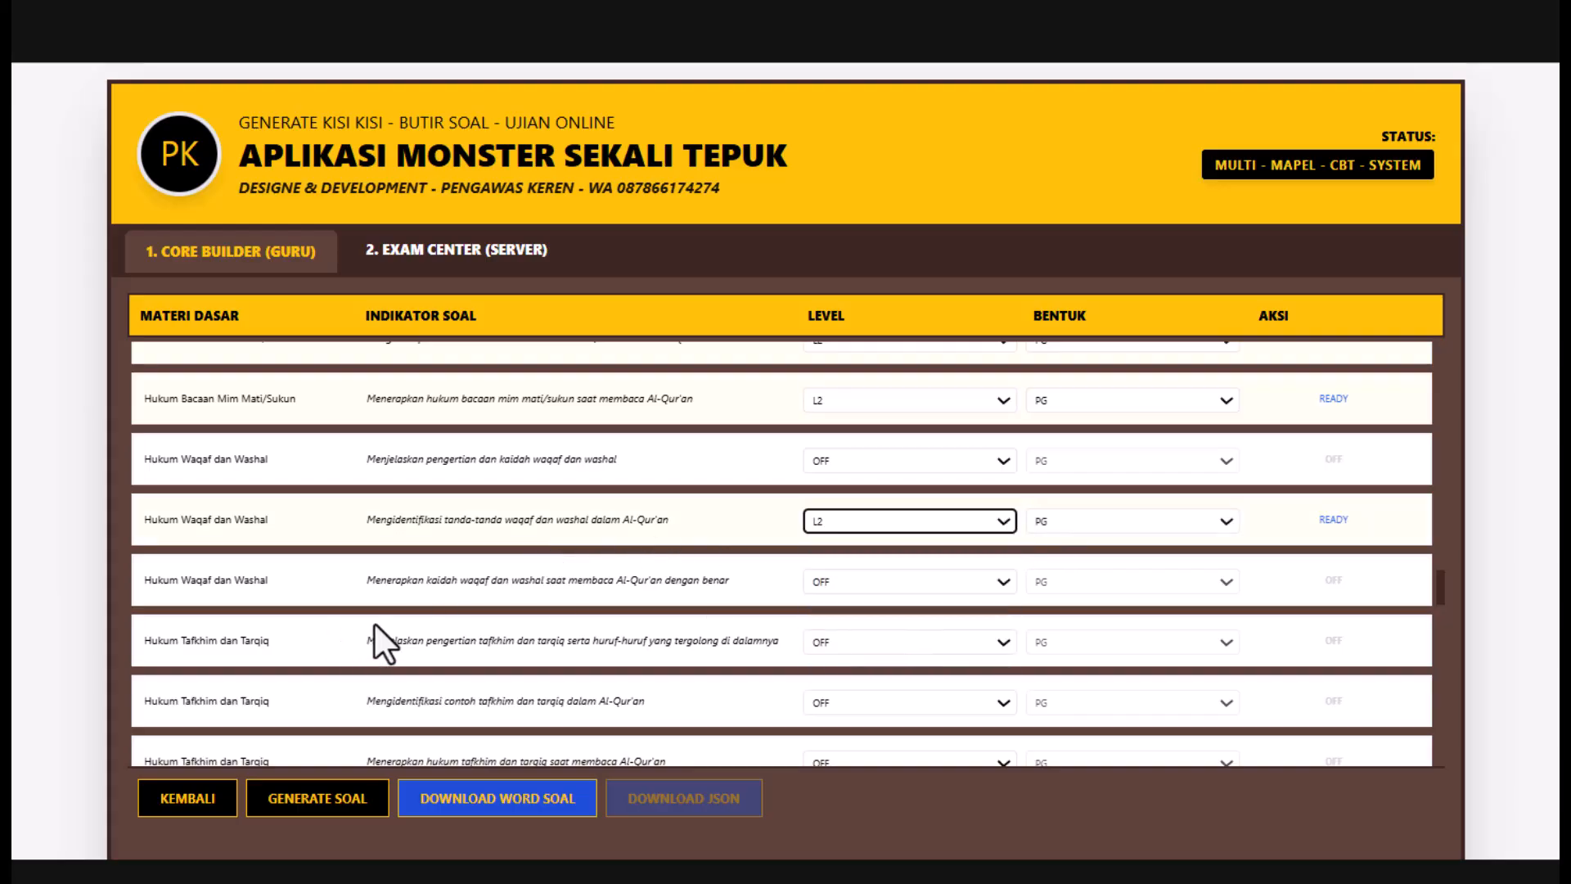
pyautogui.click(1008, 580)
pyautogui.click(852, 686)
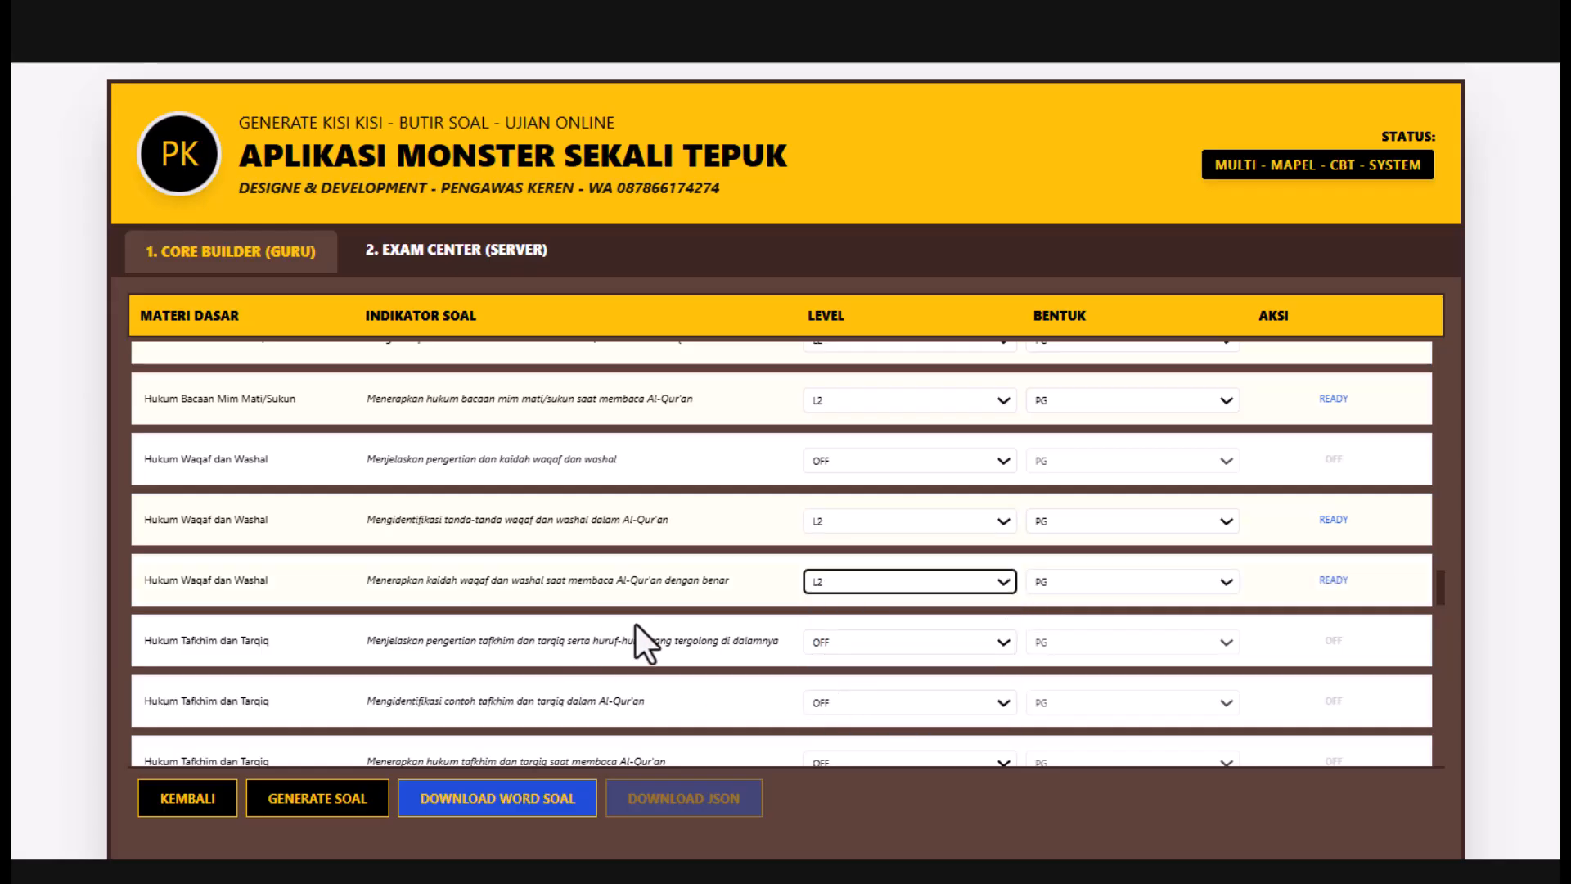
# - Set the level to L2 for both the first and third Hukum Tafkhim dan Tarqiq indicators
pyautogui.scroll(-2, 635, 622)
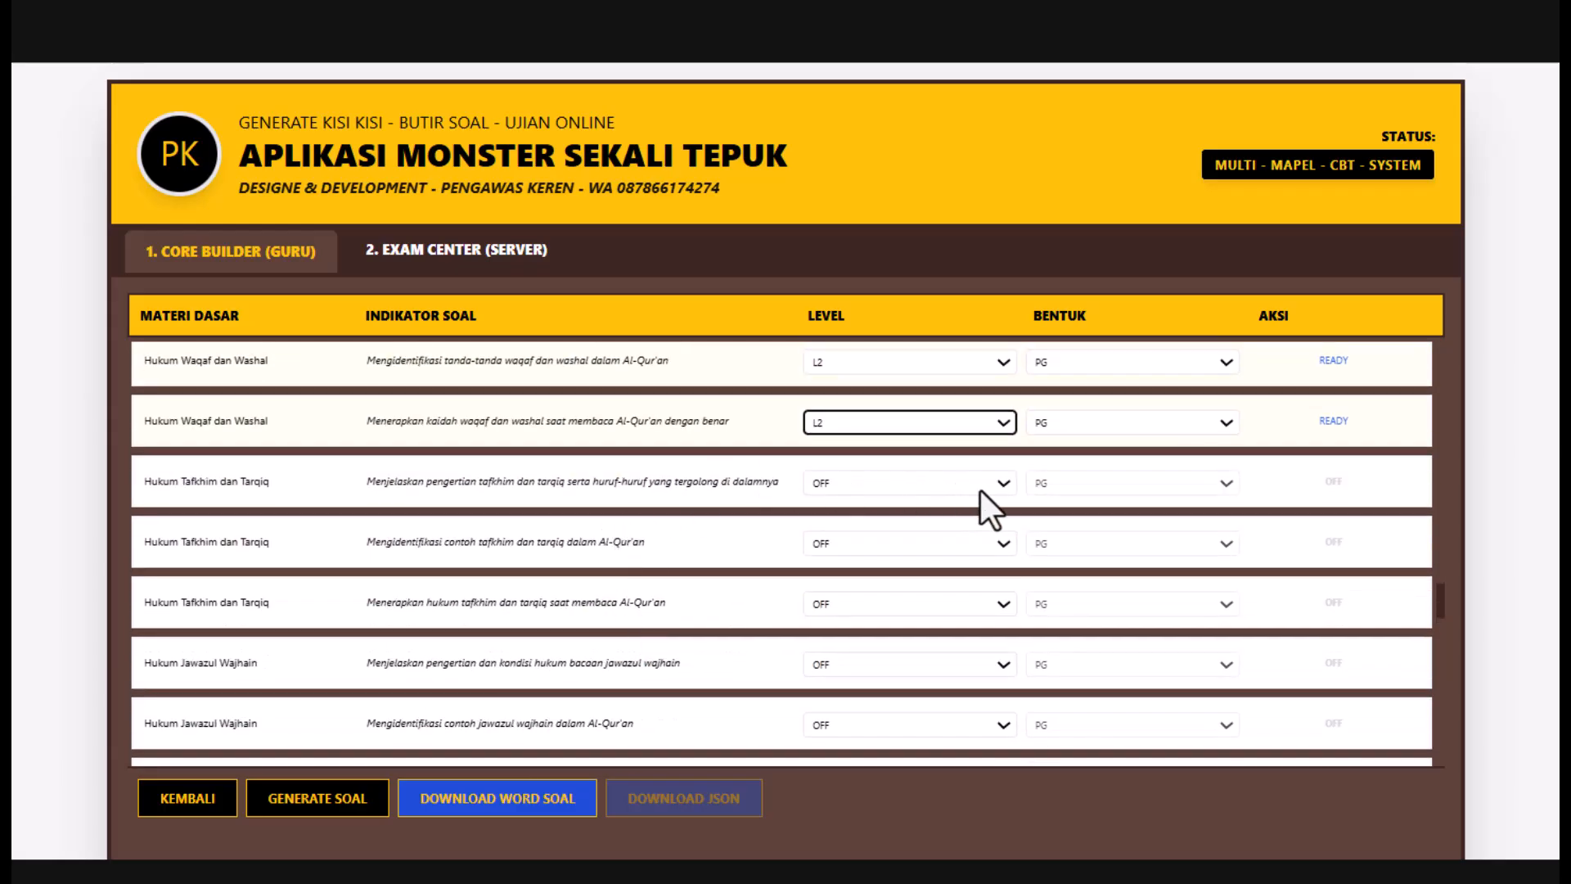
pyautogui.click(1003, 484)
pyautogui.click(877, 585)
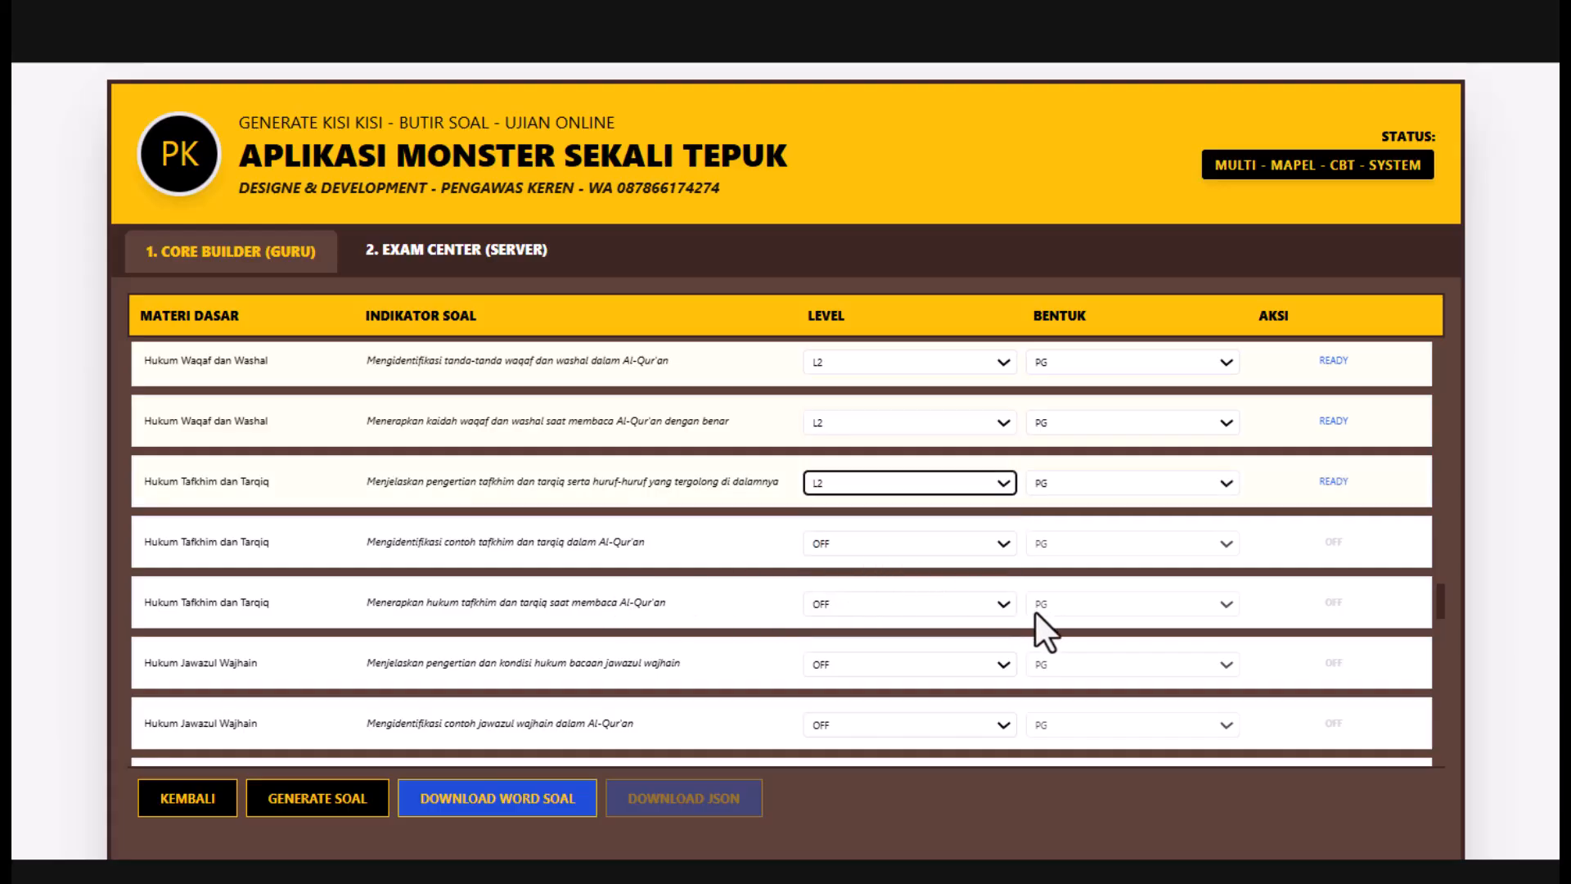
pyautogui.click(1004, 604)
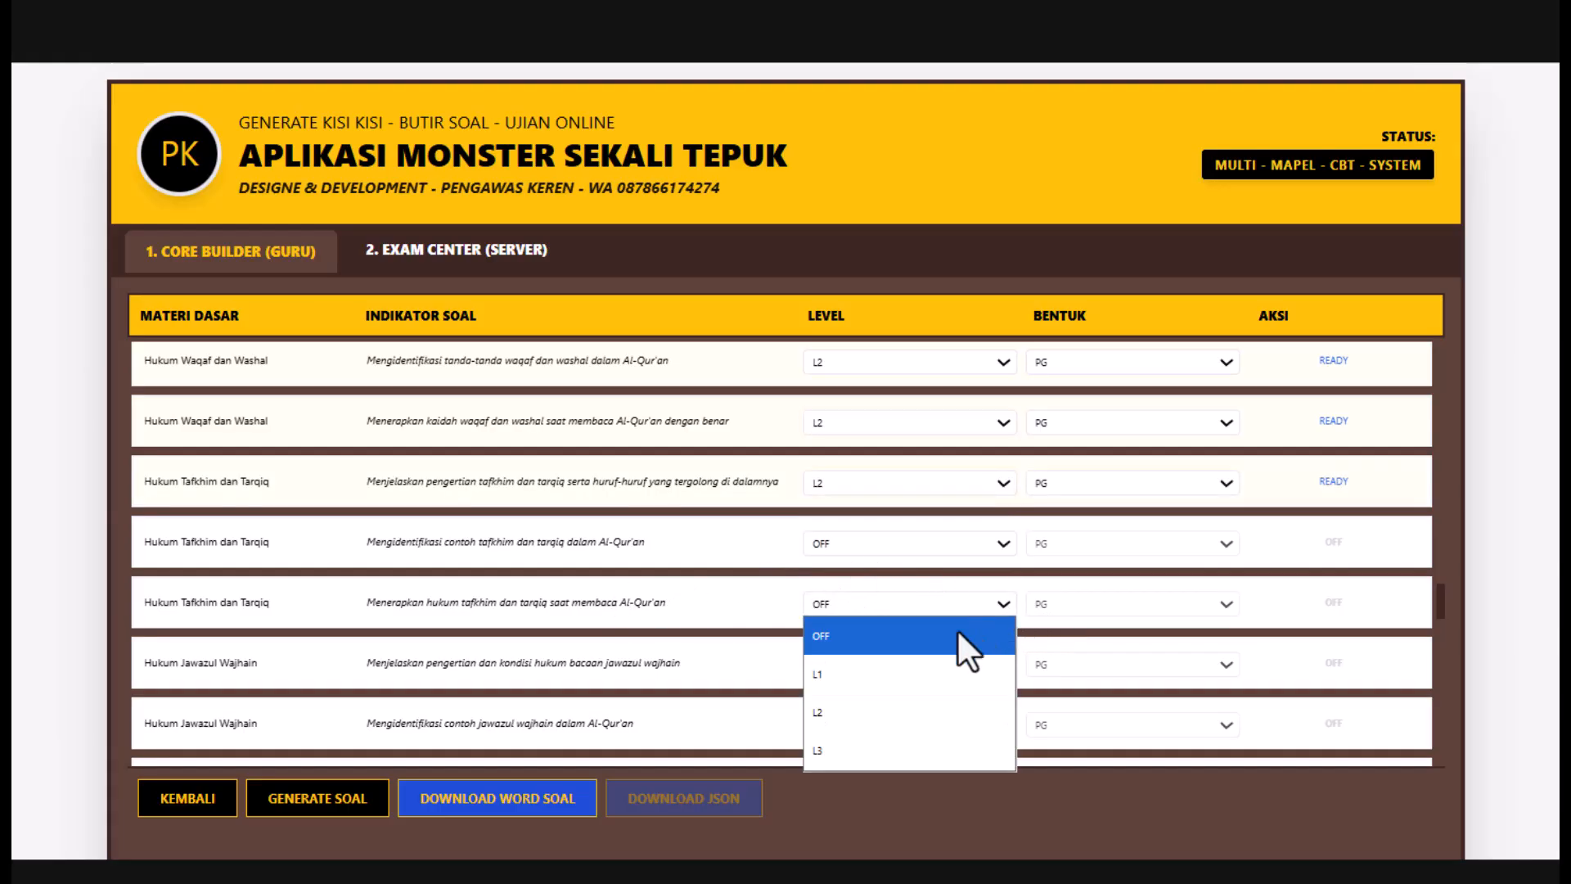
pyautogui.click(861, 711)
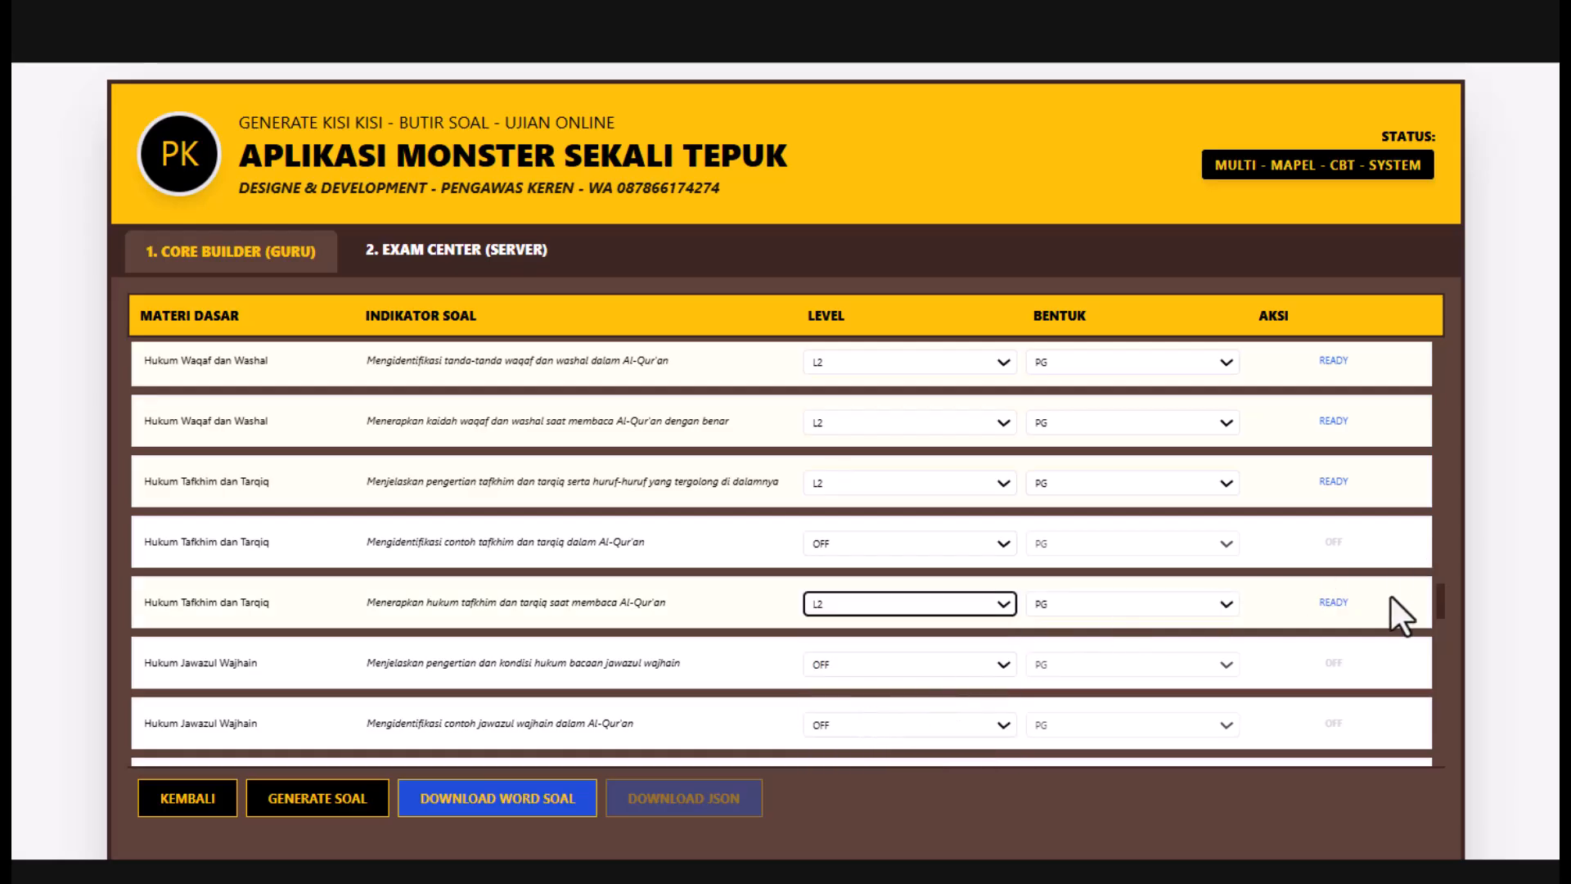
# - Set the level to L2 for both the second and third Hukum Jawazul Wajhain indicators
pyautogui.scroll(-3, 1438, 607)
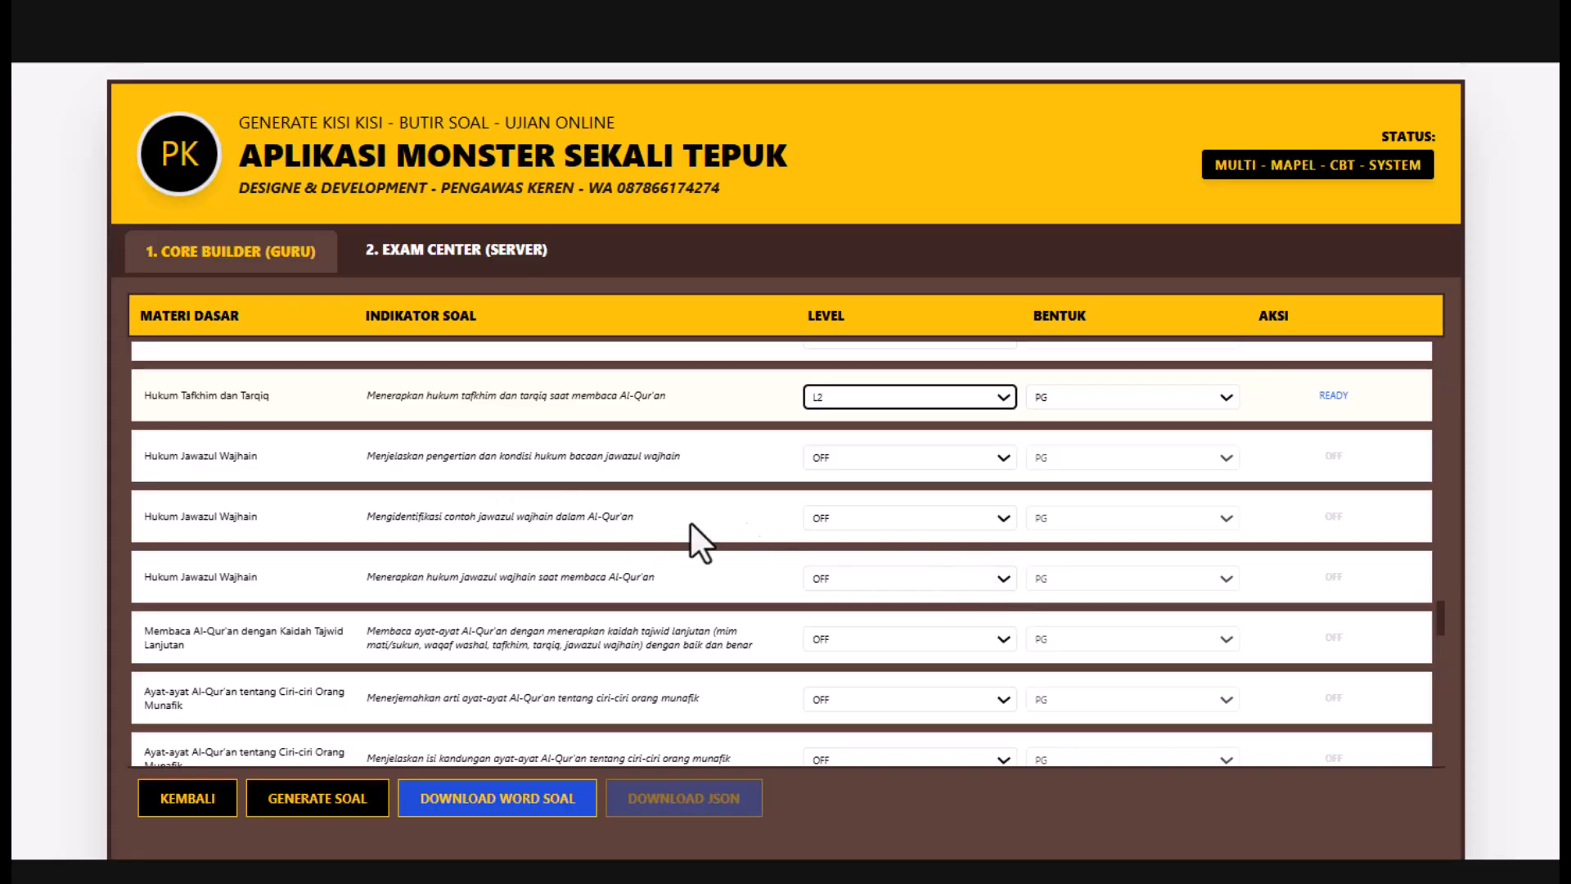
pyautogui.click(1003, 517)
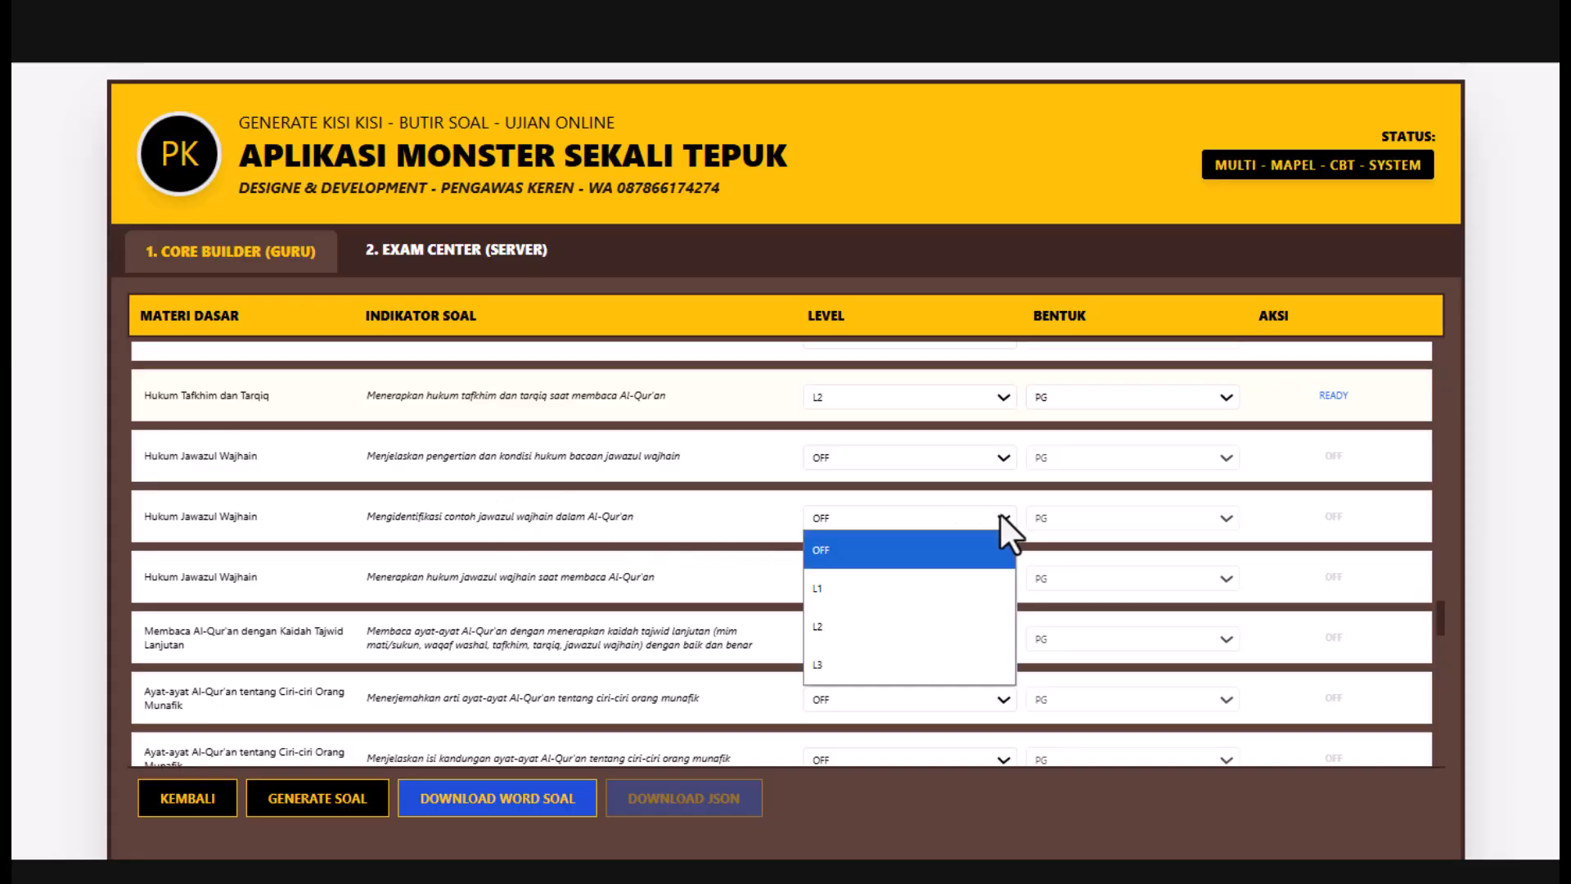
pyautogui.click(866, 627)
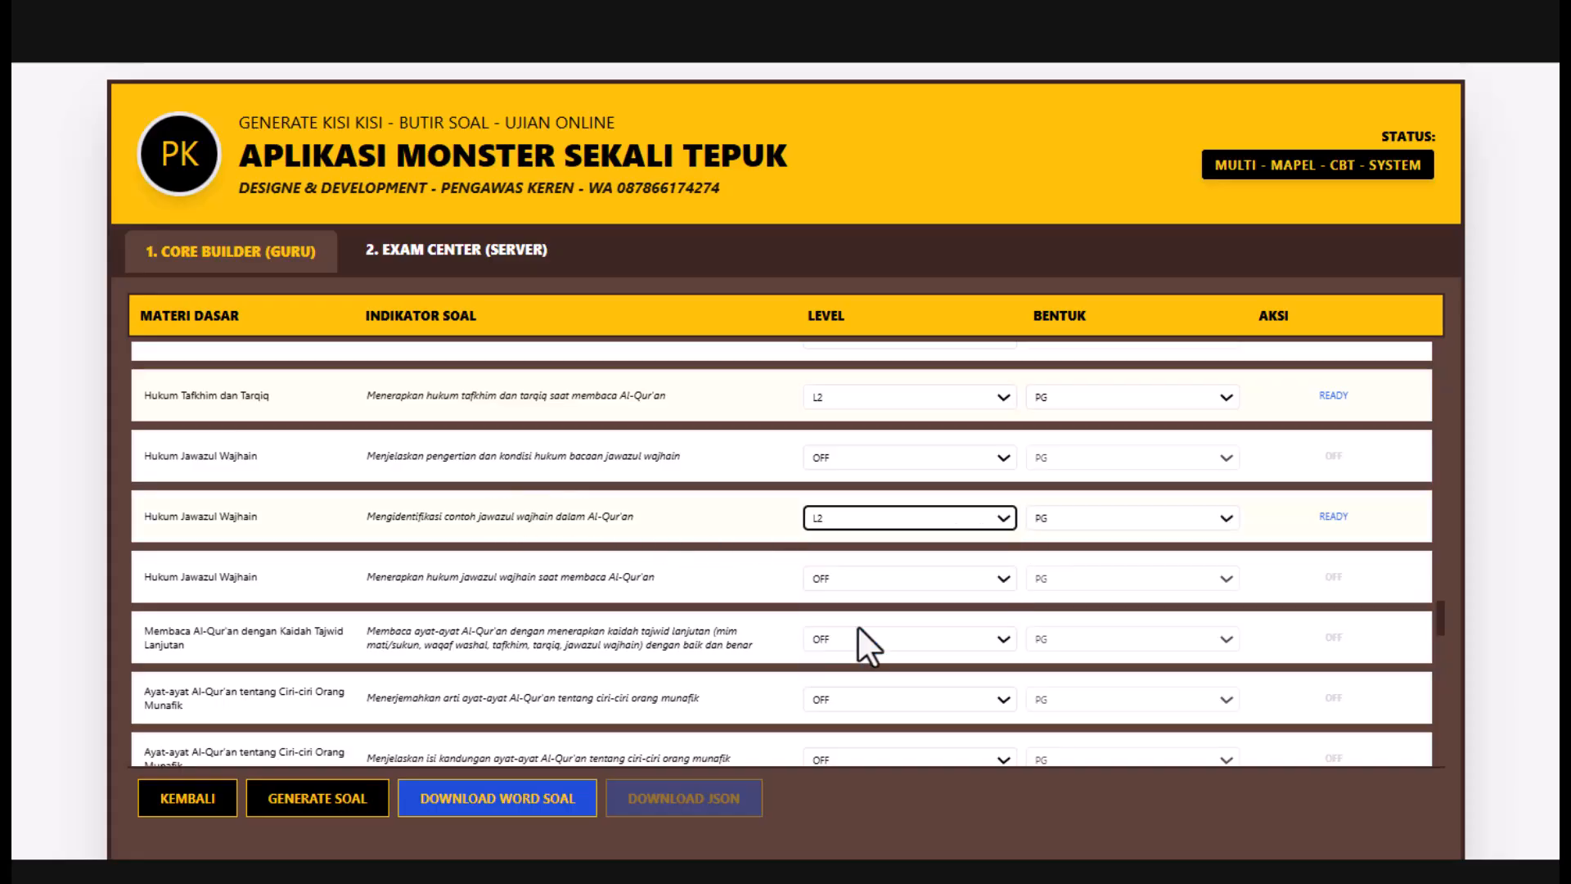
pyautogui.click(1005, 578)
pyautogui.click(871, 686)
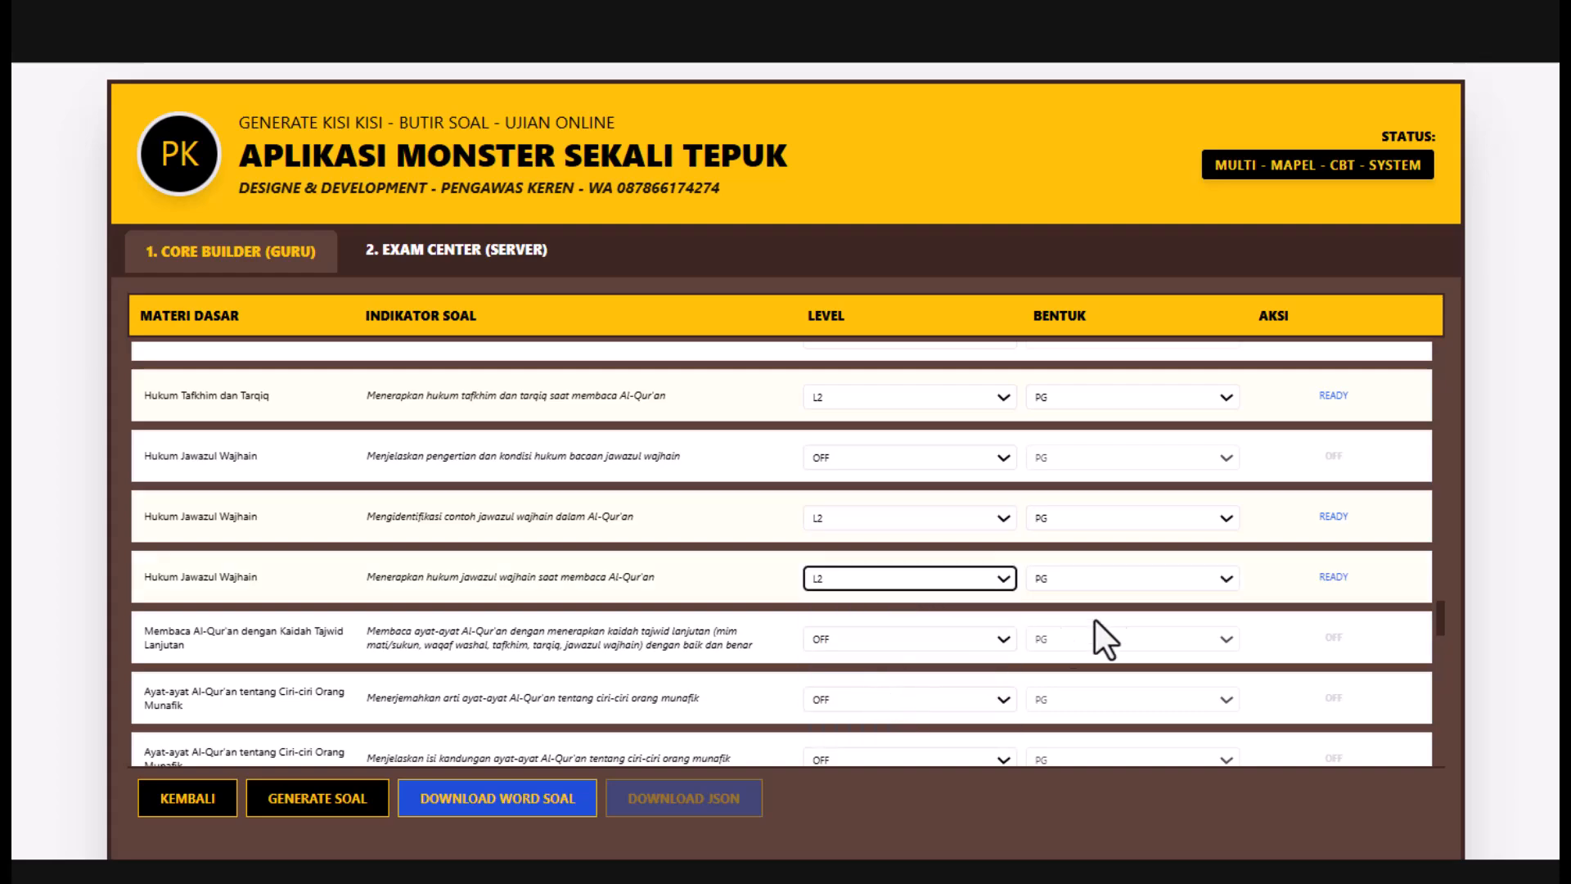
# - Set the level of the Ayat-ayat Al-Qur'an tentang Ciri-ciri Orang Munafik indicators to L2 for the second and L3 for the third
pyautogui.click(1437, 613)
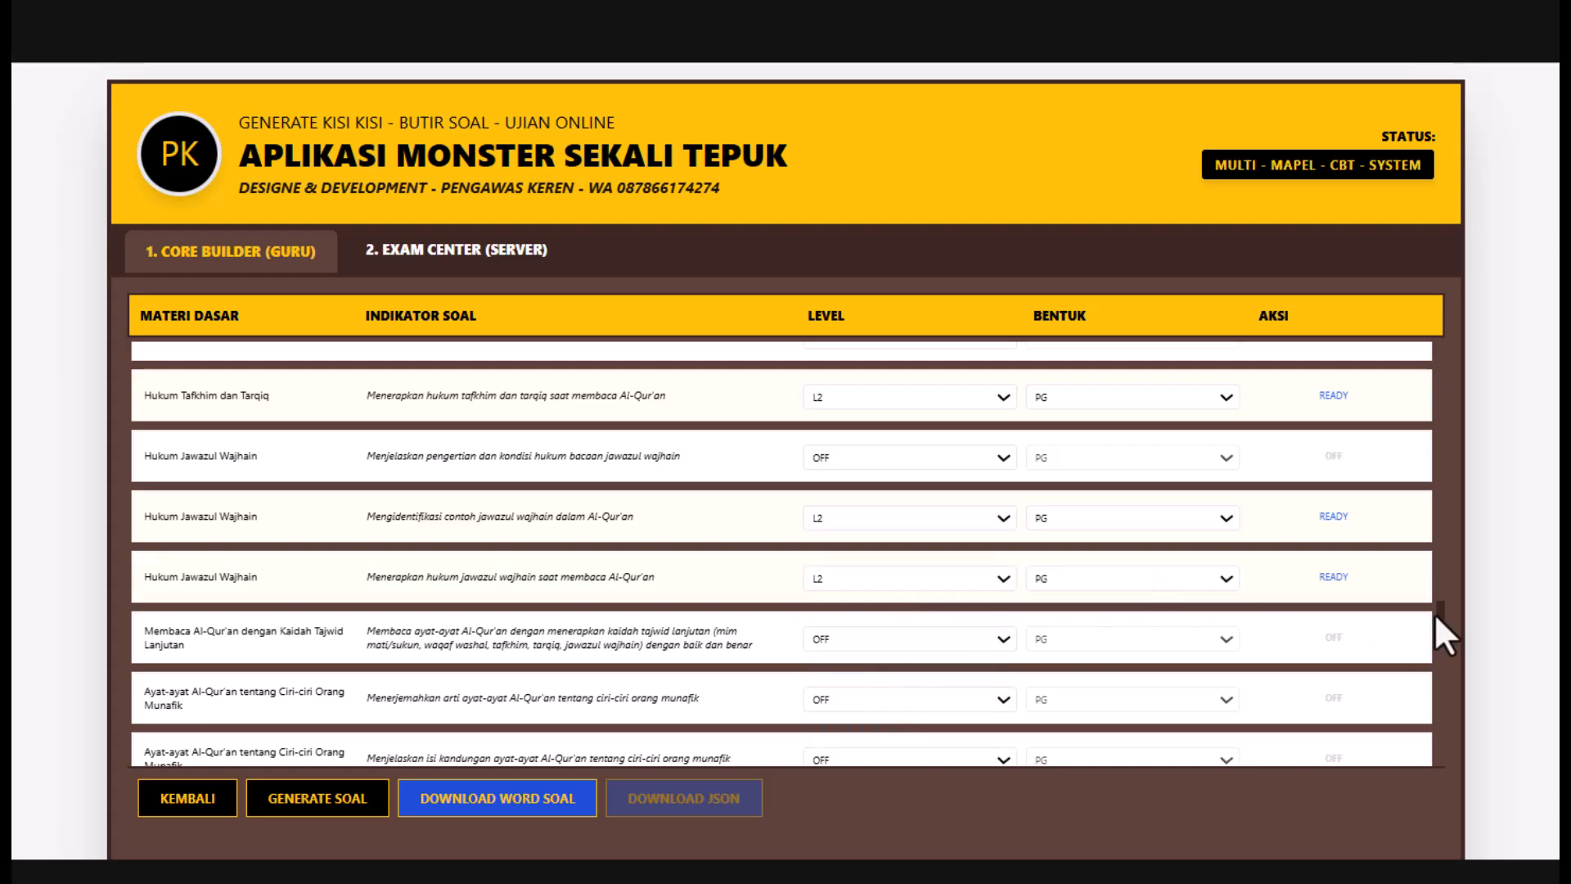
pyautogui.moveTo(1440, 612); pyautogui.dragTo(1439, 632)
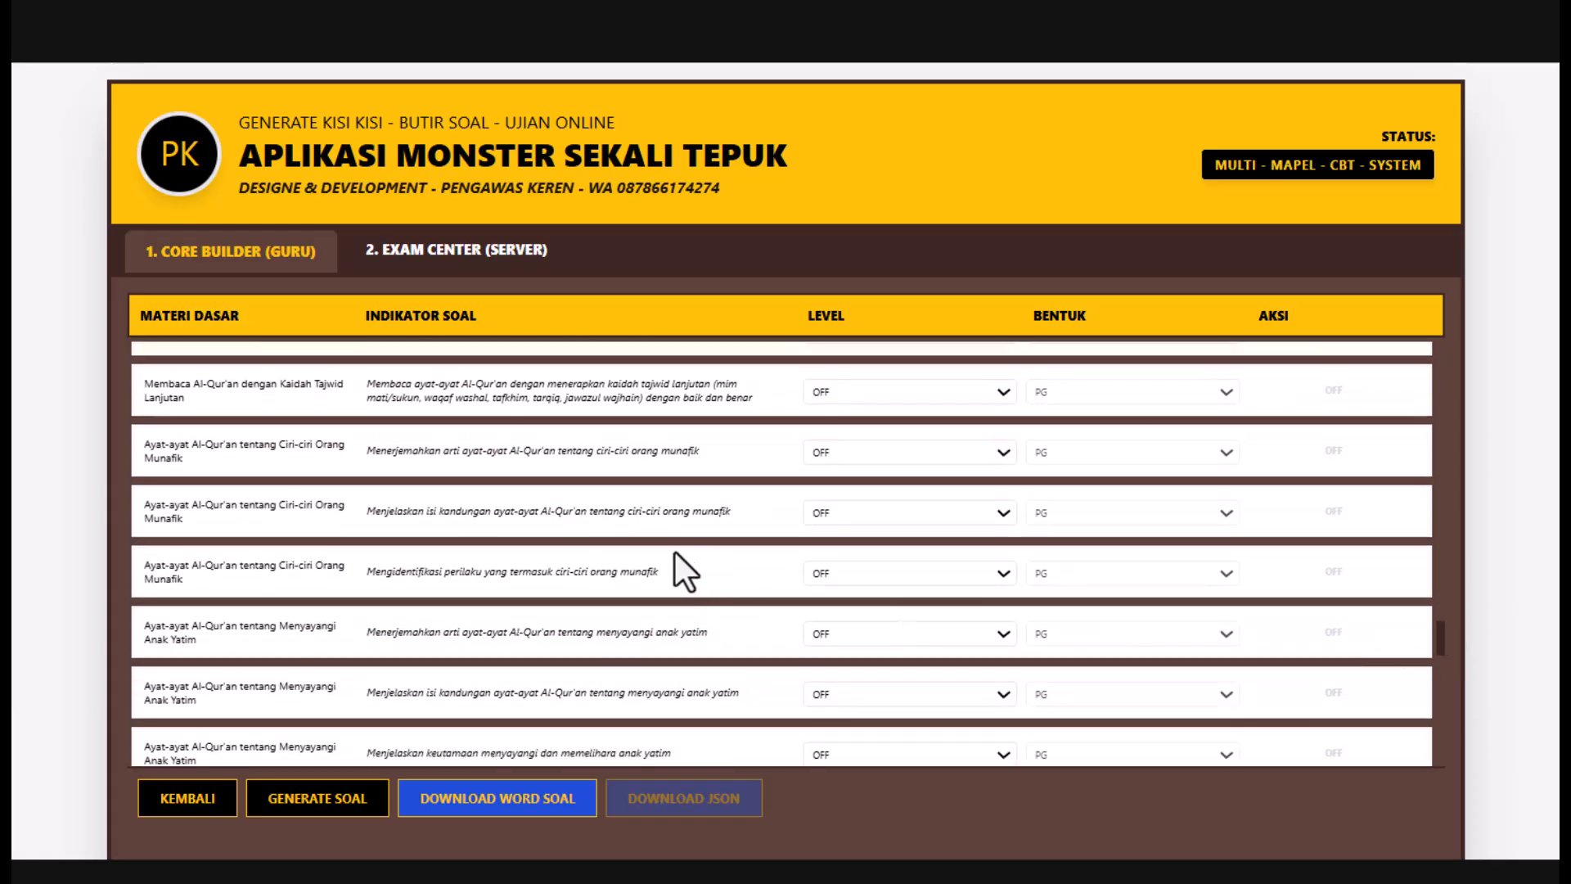
pyautogui.click(1004, 504)
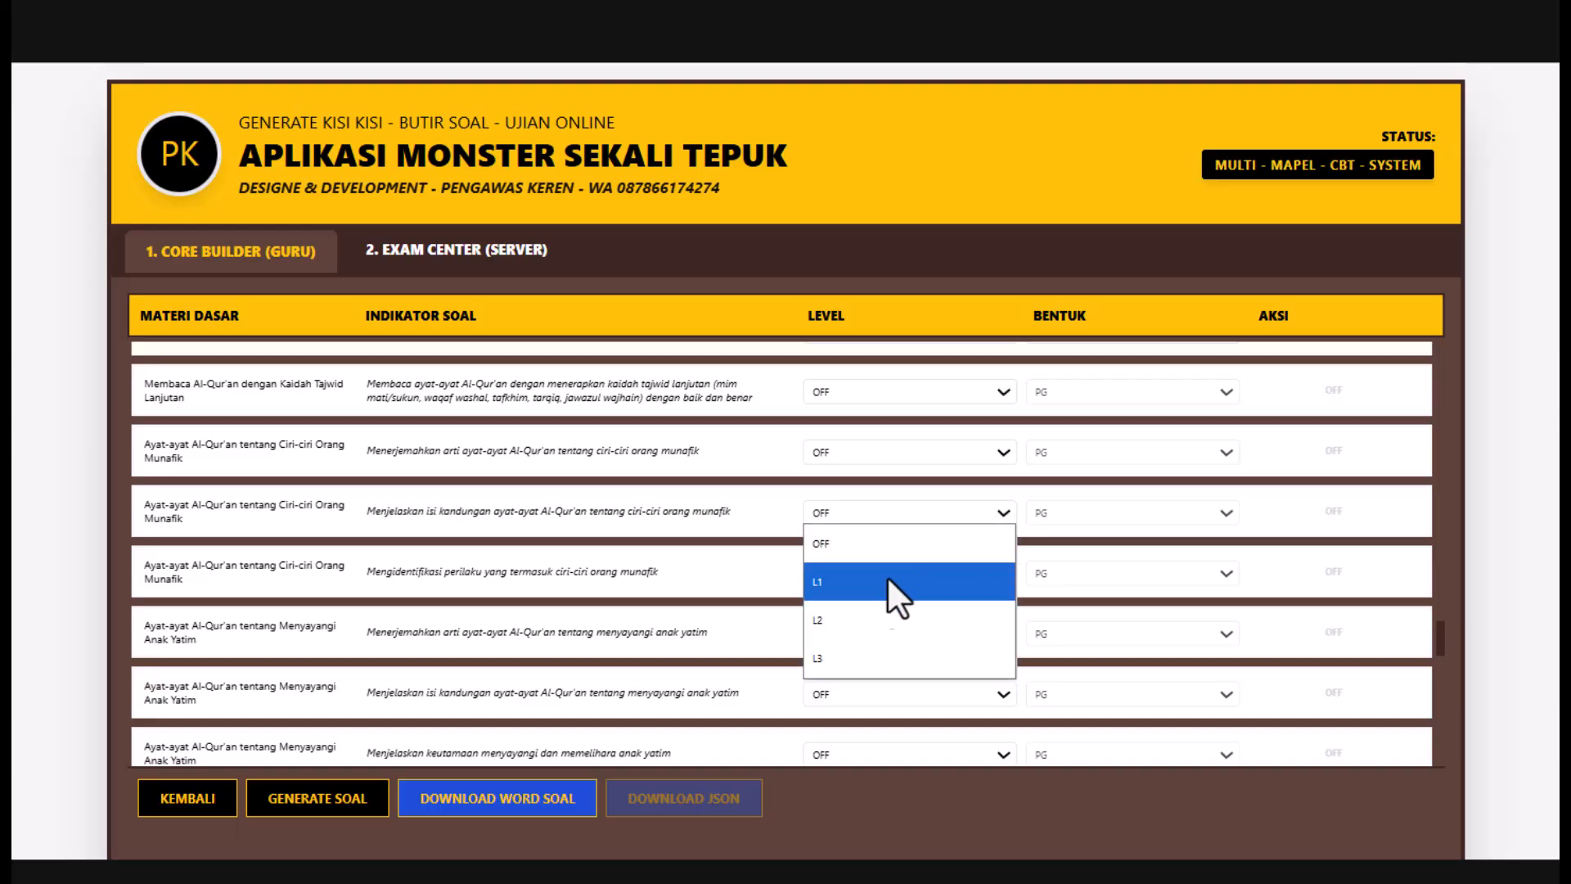
pyautogui.click(842, 619)
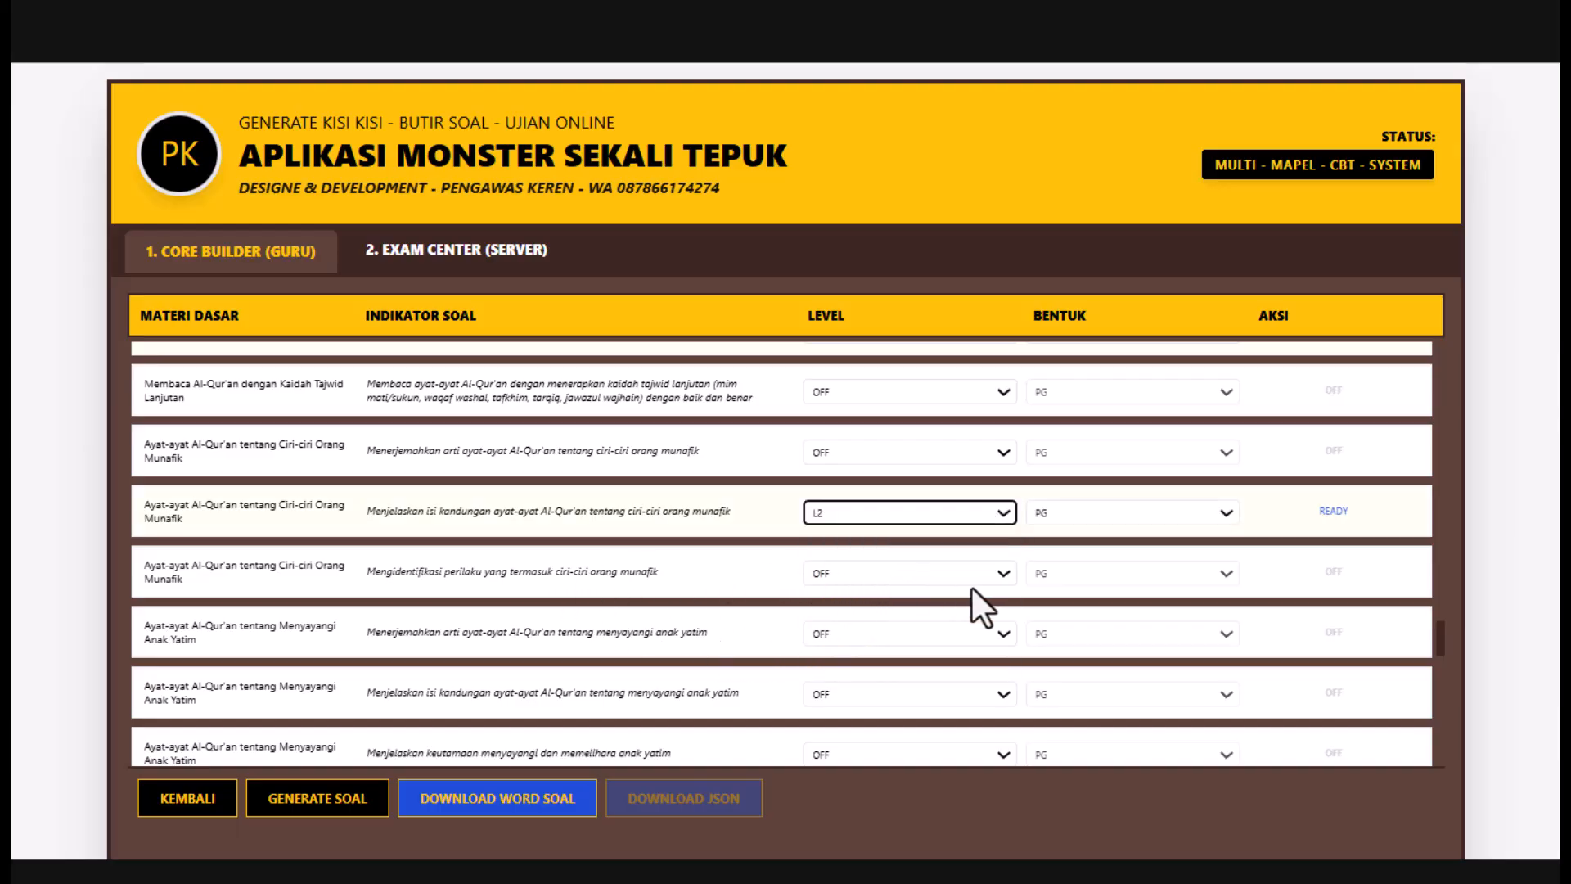
pyautogui.click(1001, 573)
pyautogui.click(851, 710)
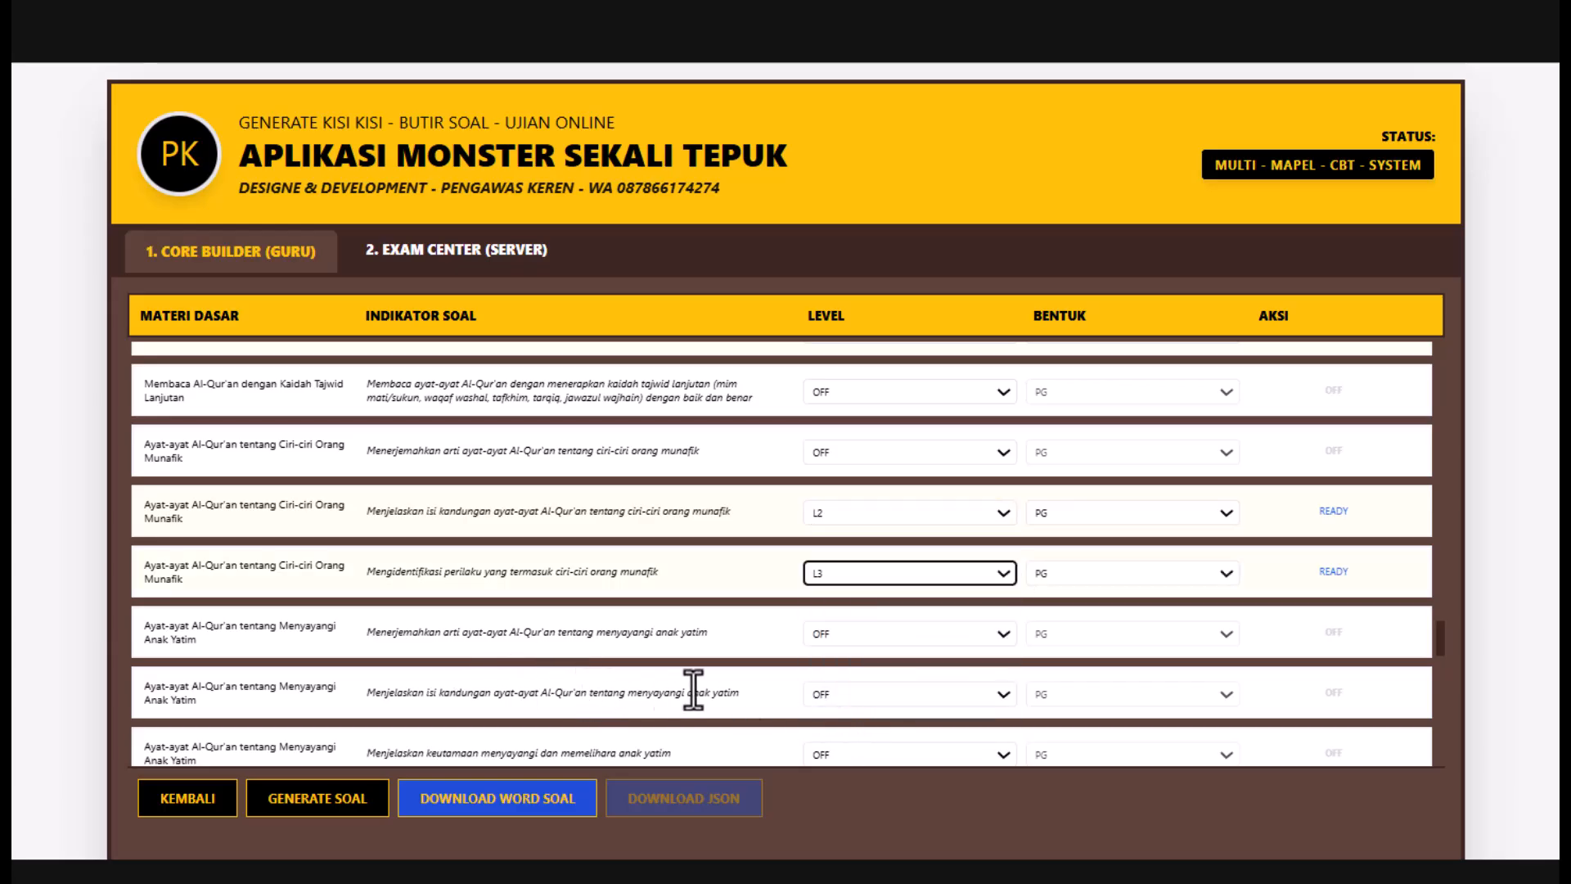
# - Set the level to L2 for the second Ayat-ayat Menyayangi Anak Yatim indicator and the second and third Ayat-ayat Keutamaan Memberi indicators
pyautogui.click(1000, 692)
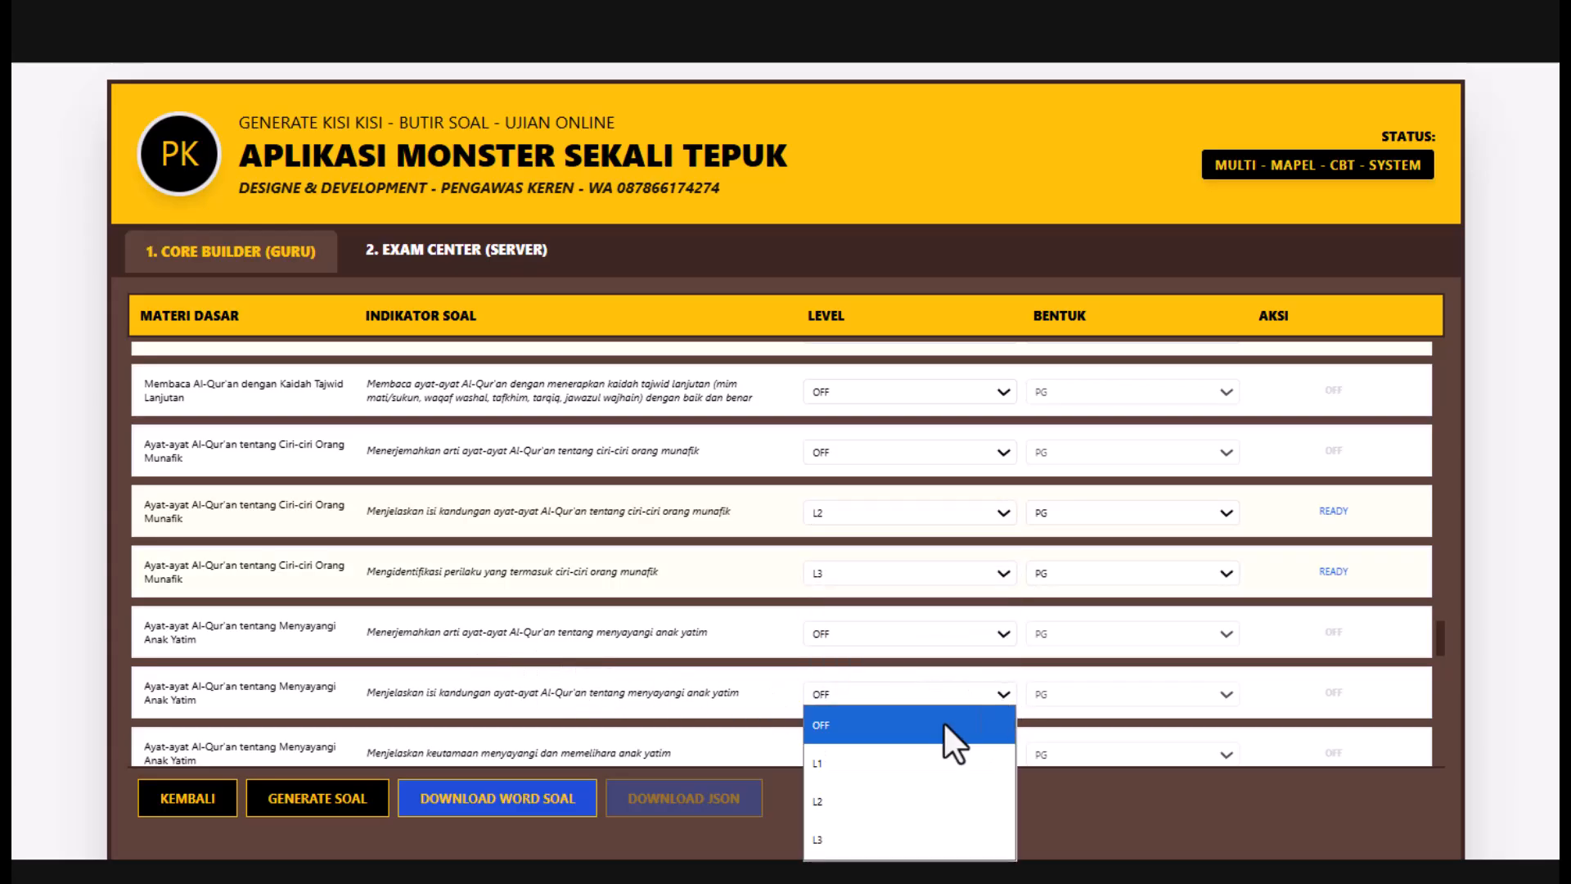
pyautogui.click(862, 802)
pyautogui.moveTo(1439, 631); pyautogui.dragTo(1450, 657)
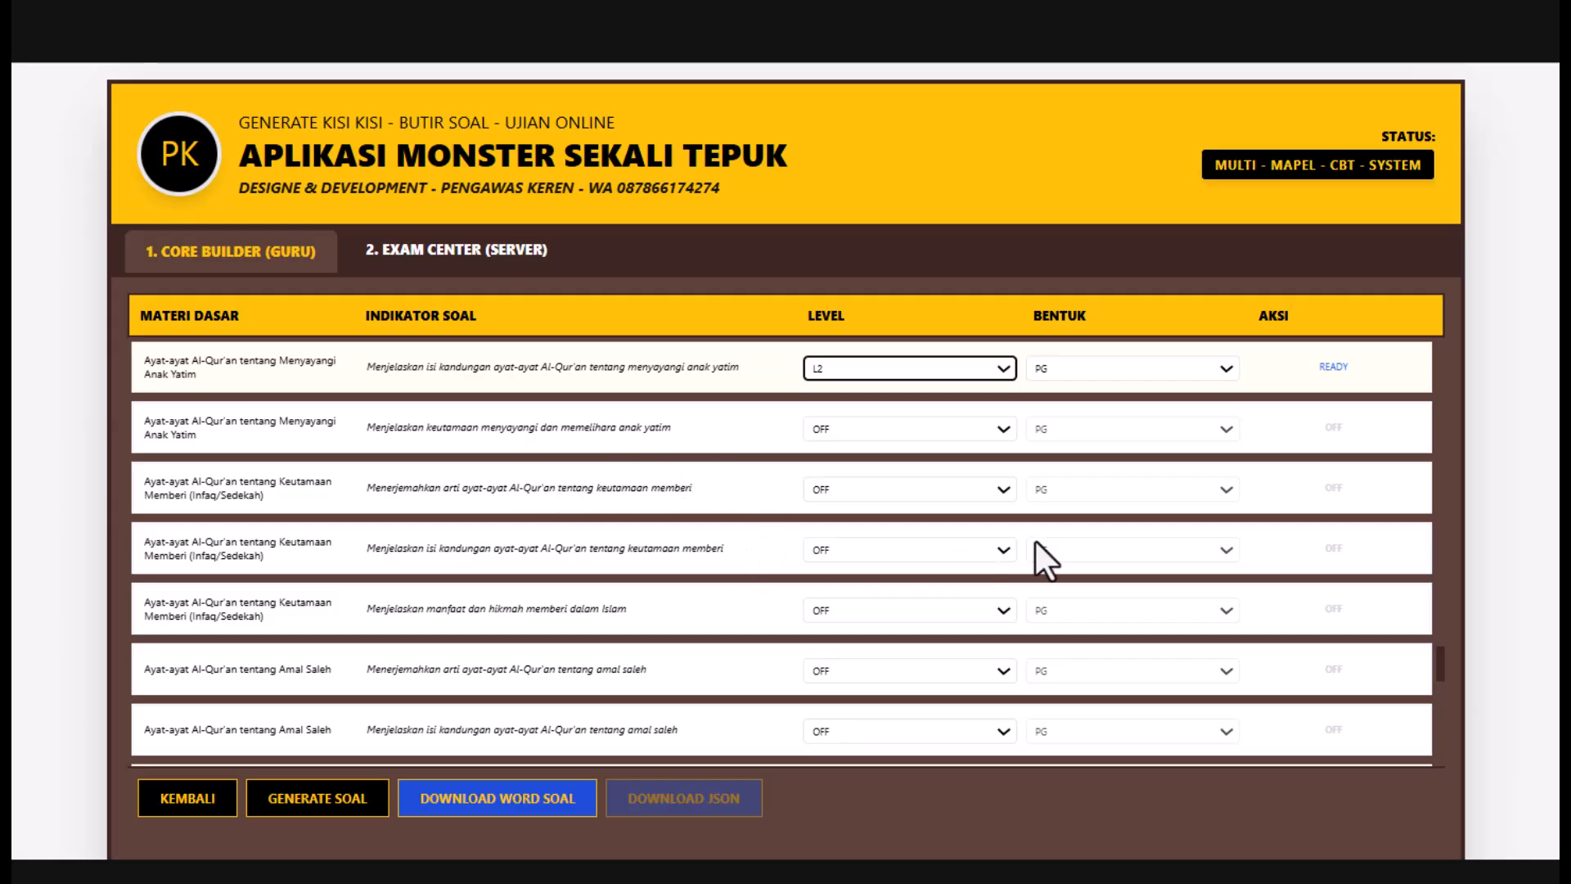
pyautogui.click(1005, 551)
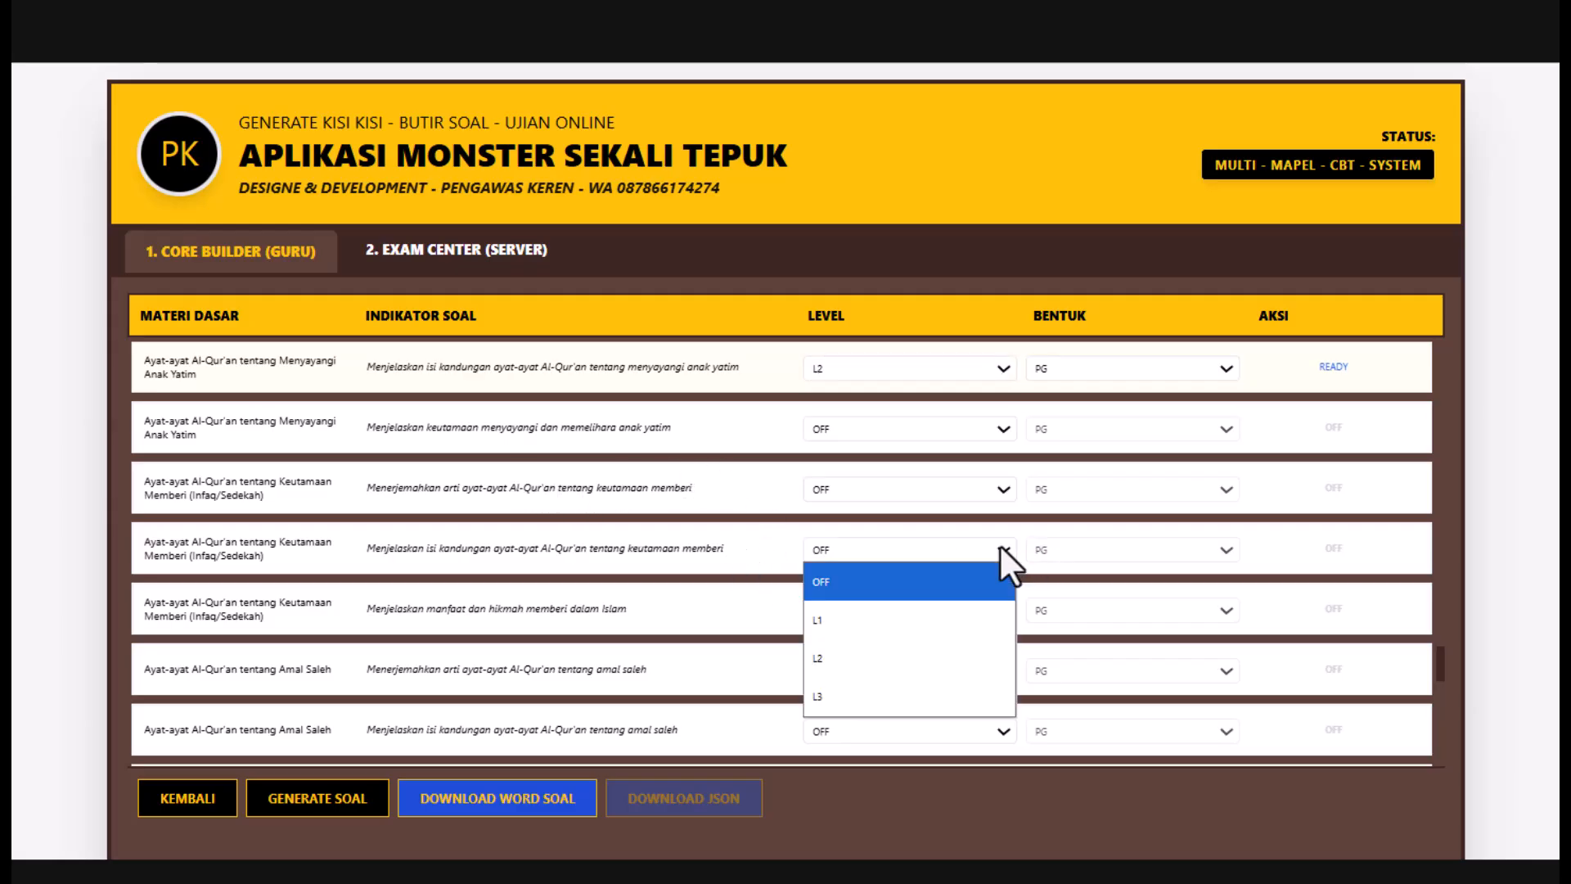
pyautogui.click(847, 655)
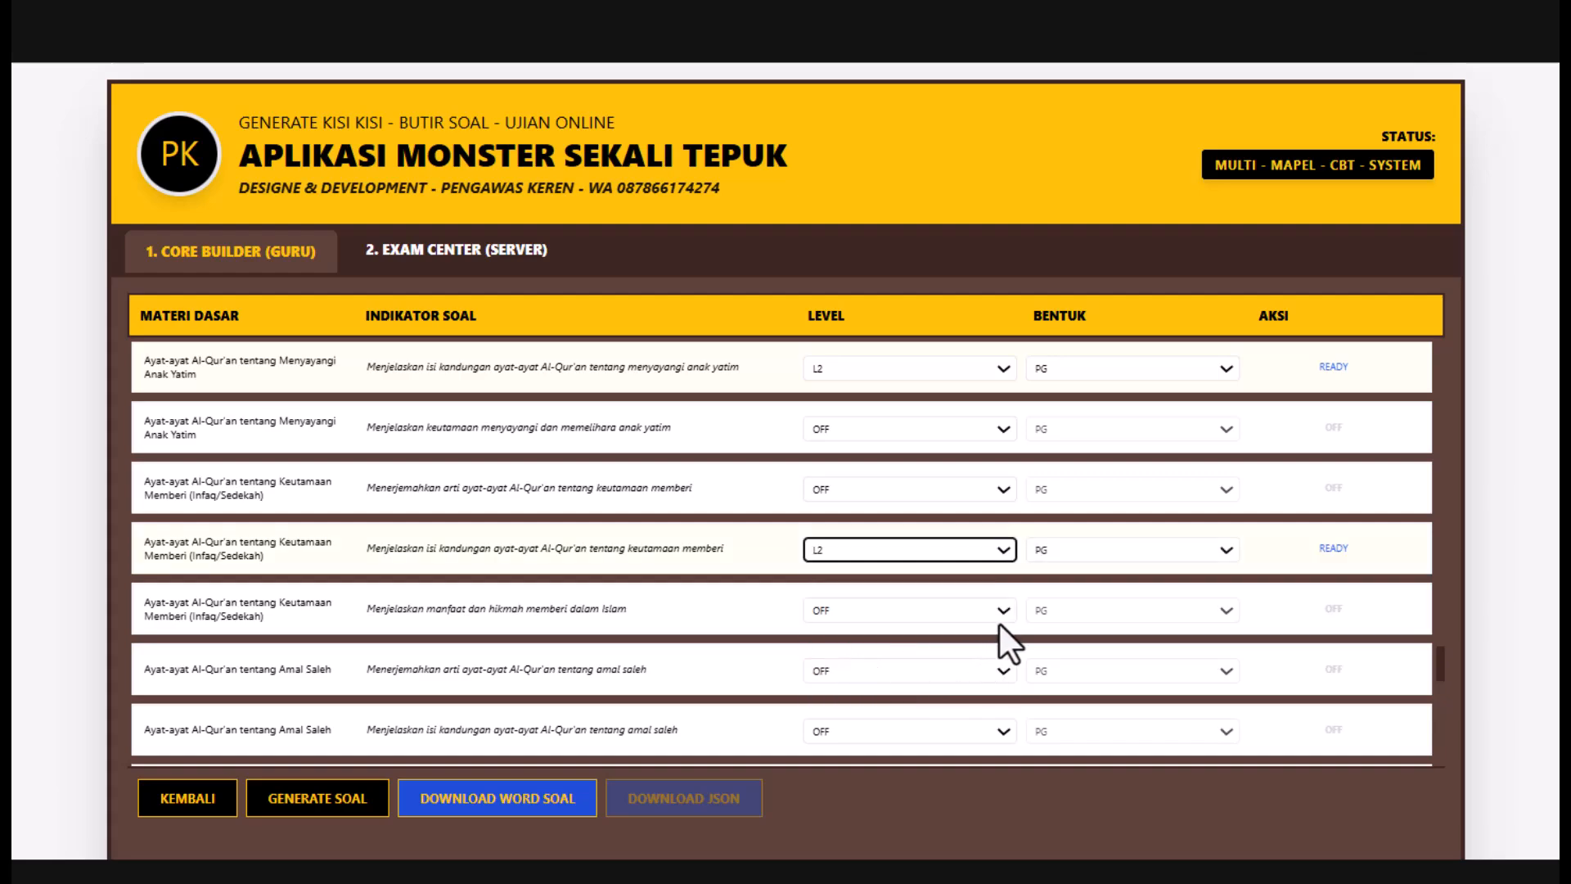
pyautogui.click(1004, 610)
pyautogui.click(846, 715)
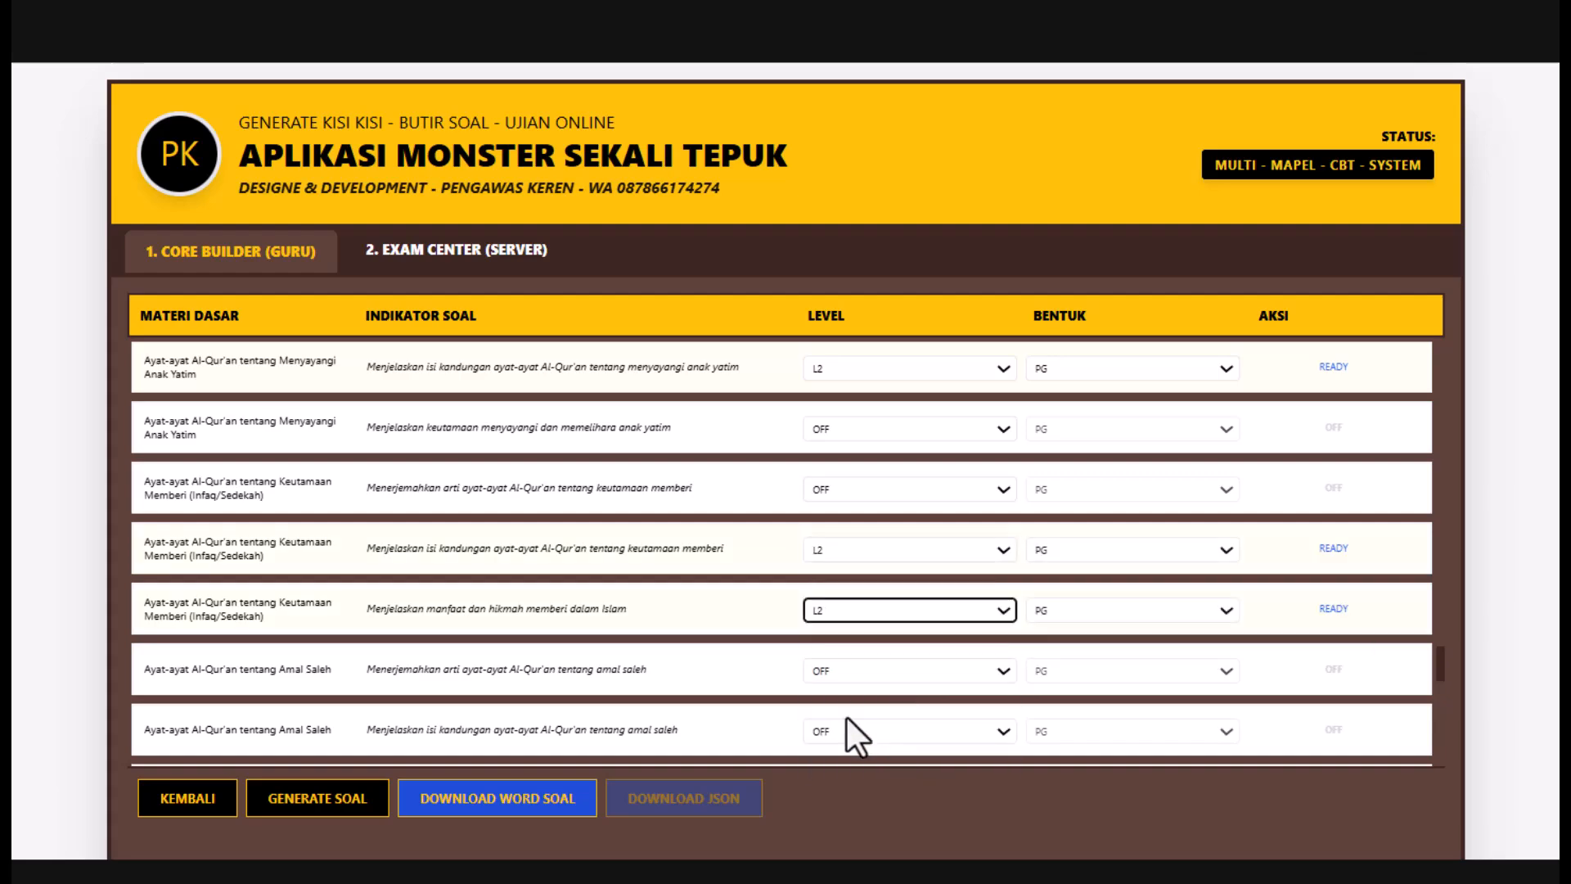
# - Set the level to L3 for the first Implementasi Ayat-ayat Pilihan indicator and the third Hadis tentang Ciri-ciri Orang Munafik indicator
pyautogui.moveTo(1440, 655); pyautogui.dragTo(1441, 686)
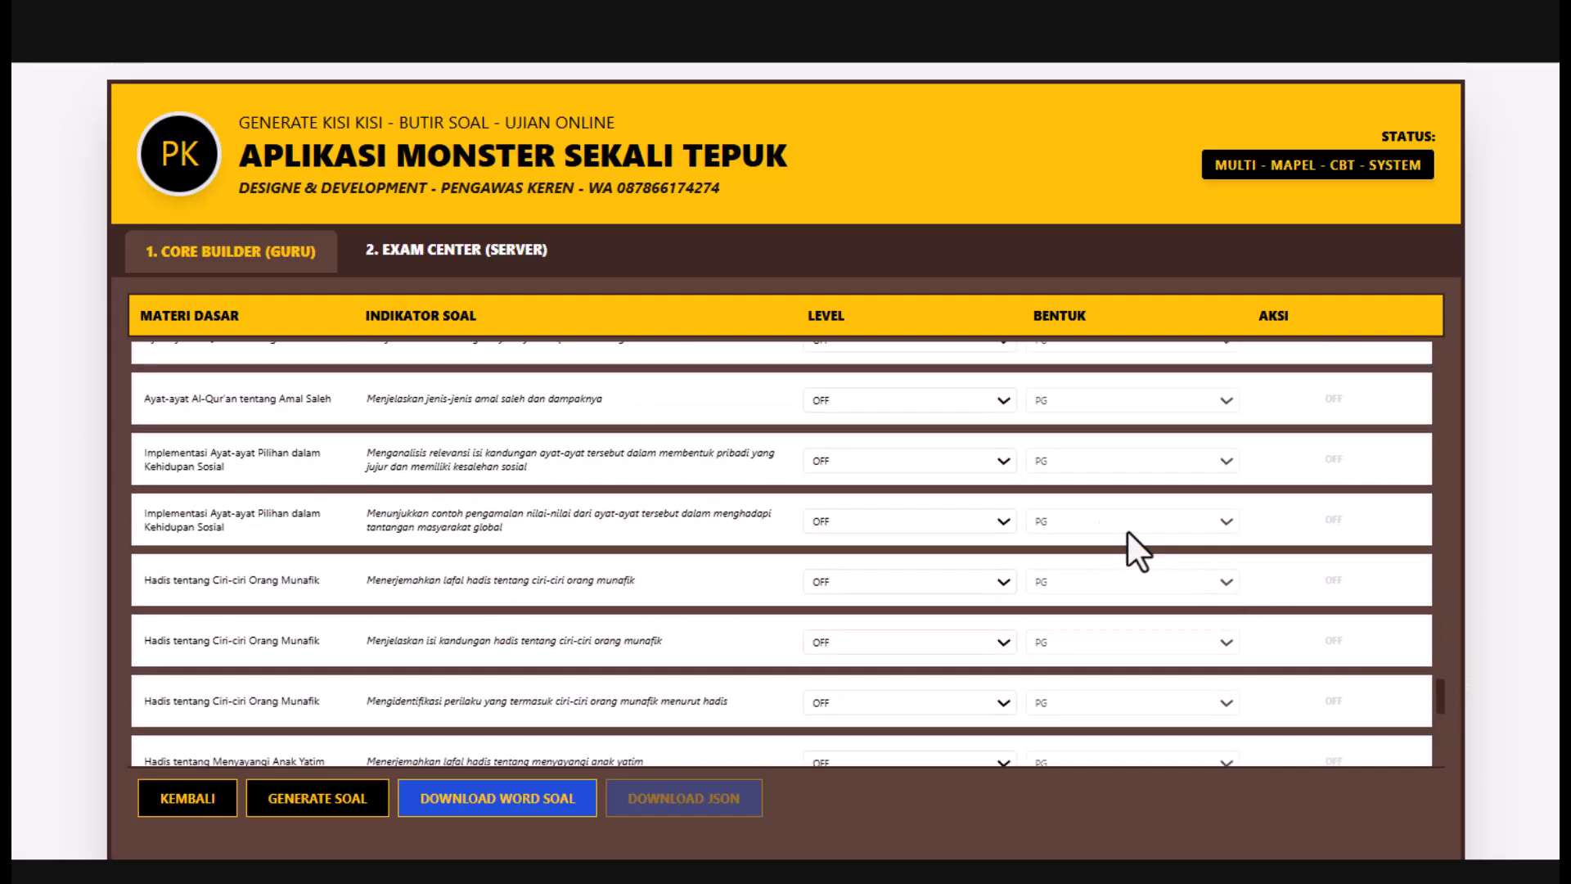
pyautogui.click(1003, 458)
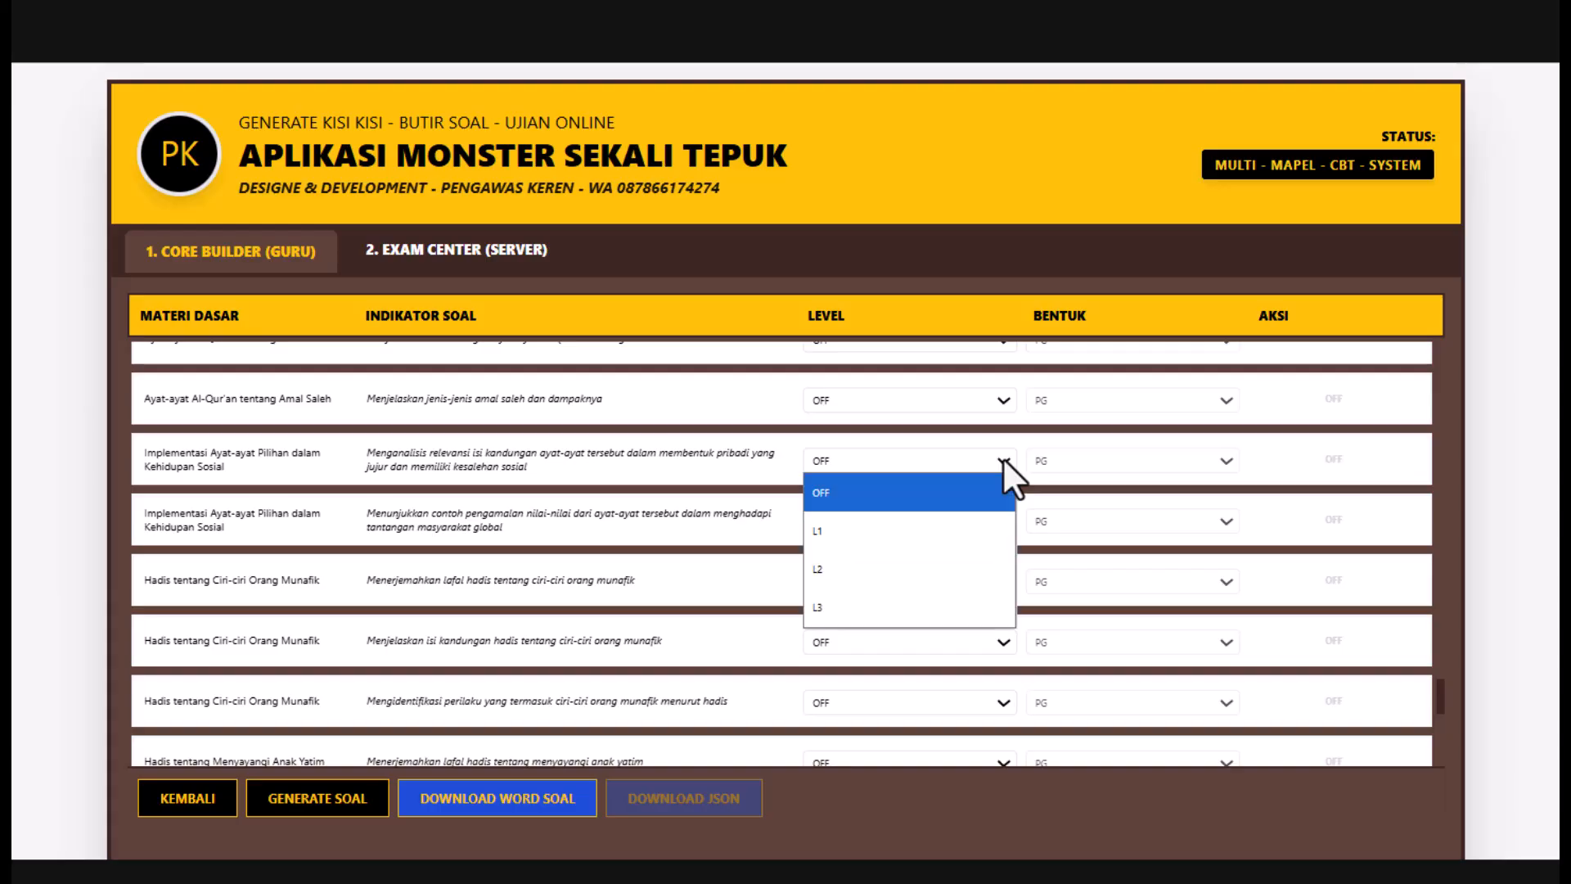
pyautogui.click(851, 610)
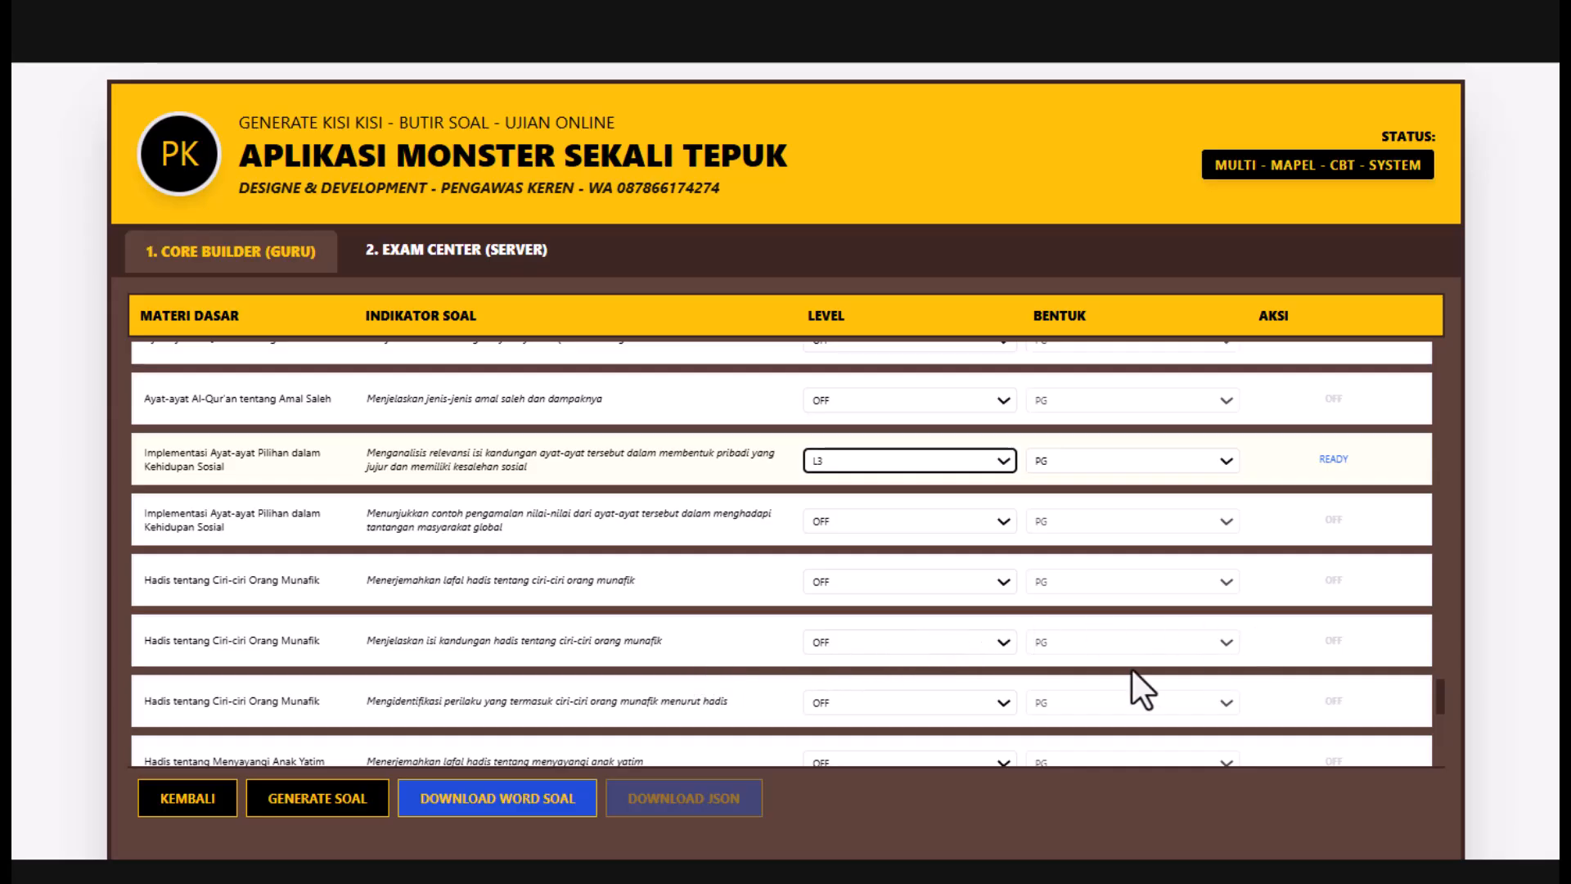
pyautogui.click(1003, 701)
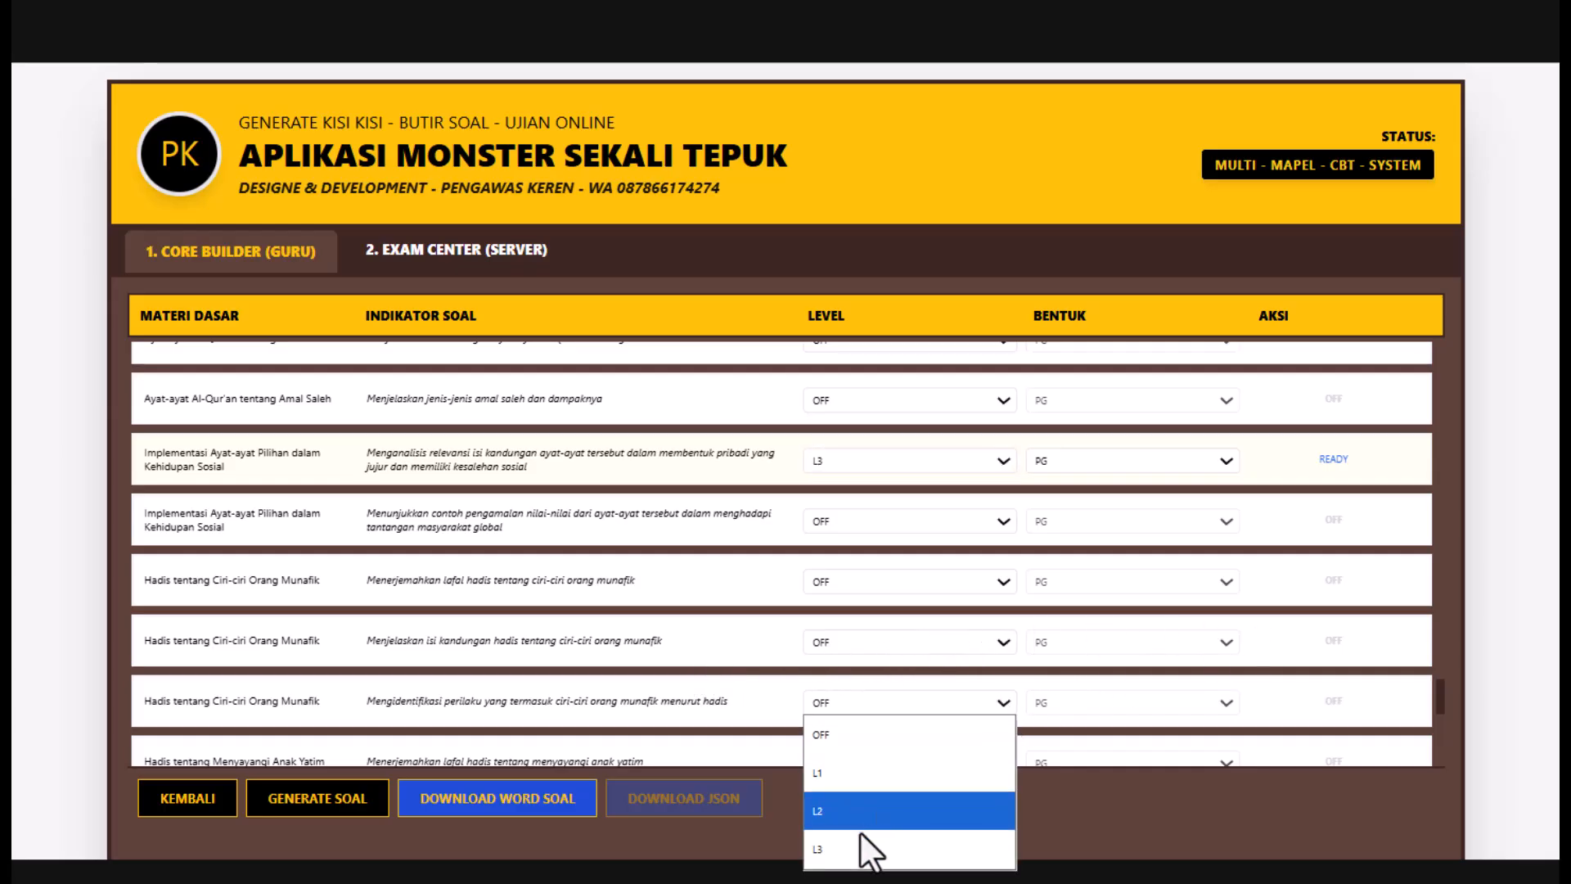
pyautogui.click(855, 849)
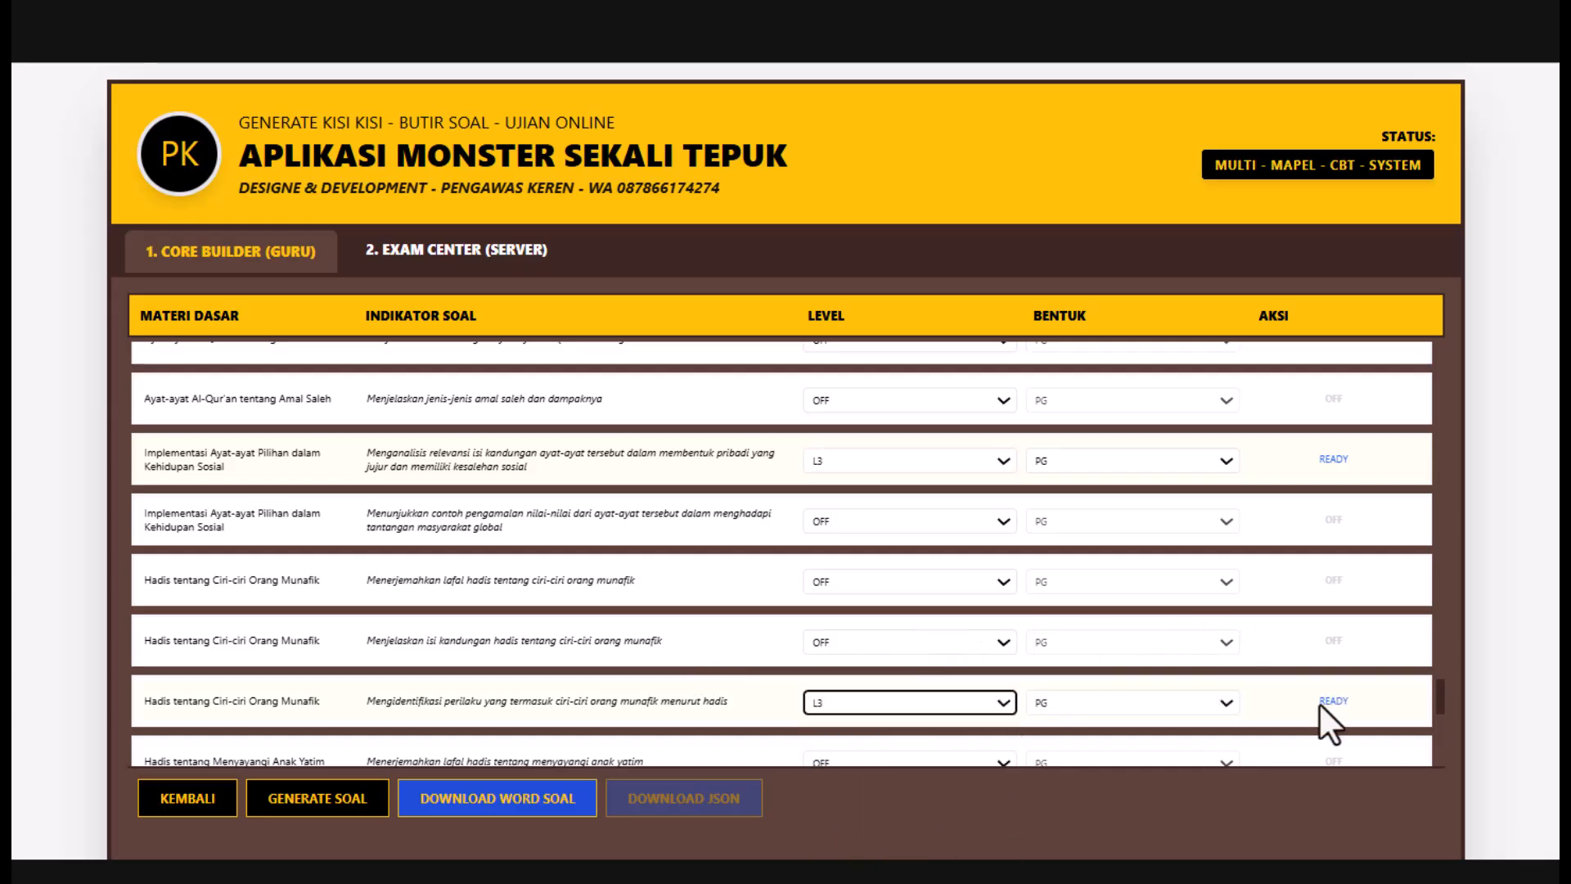
# - Set the level to L3 for the third Hadis tentang Menyayangi Anak Yatim indicator
pyautogui.click(1436, 707)
pyautogui.moveTo(1440, 687); pyautogui.dragTo(1440, 711)
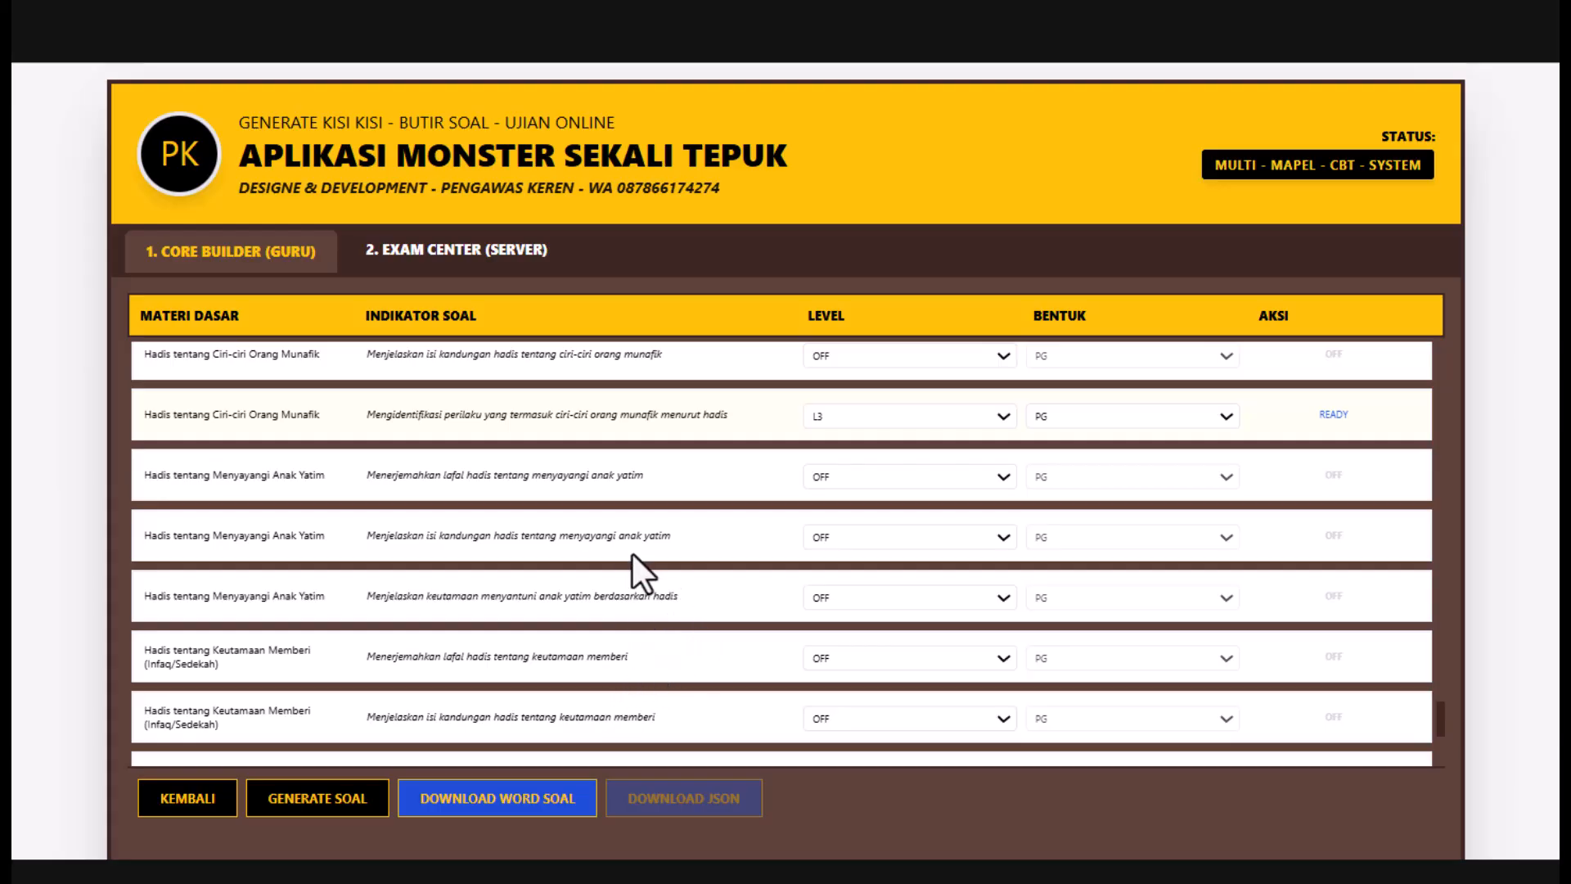
pyautogui.click(1005, 595)
pyautogui.click(866, 745)
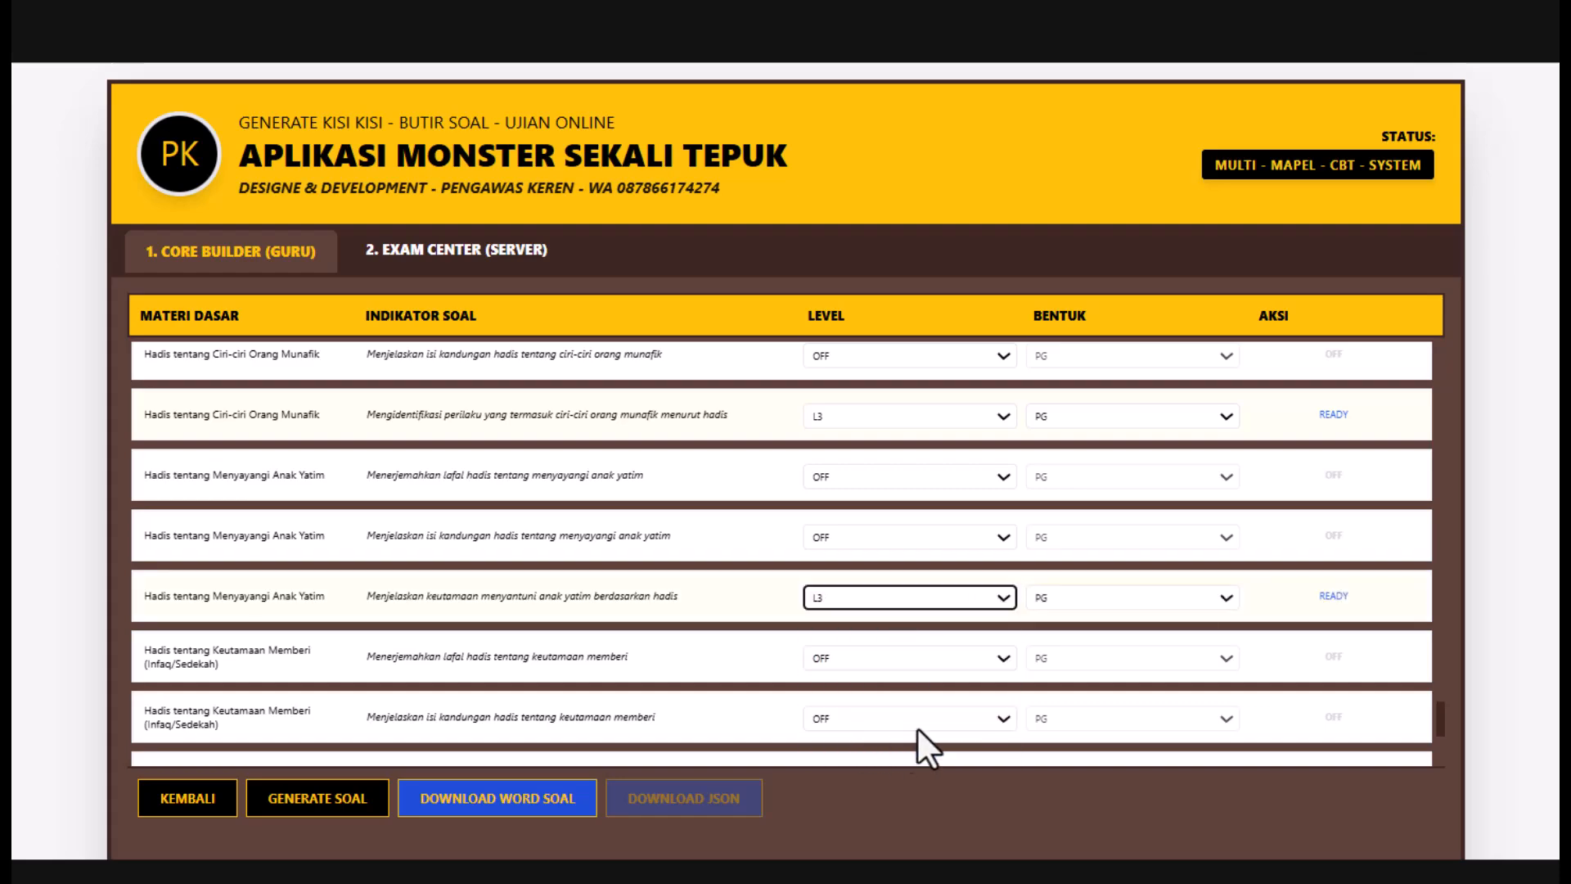
# - Set the level to L3 for both Implementasi Hadis Pilihan dalam Kesalehan Sosial indicators
pyautogui.moveTo(1437, 708)
pyautogui.mouseDown()
pyautogui.moveTo(1438, 730)
pyautogui.moveTo(1414, 728)
pyautogui.mouseUp()
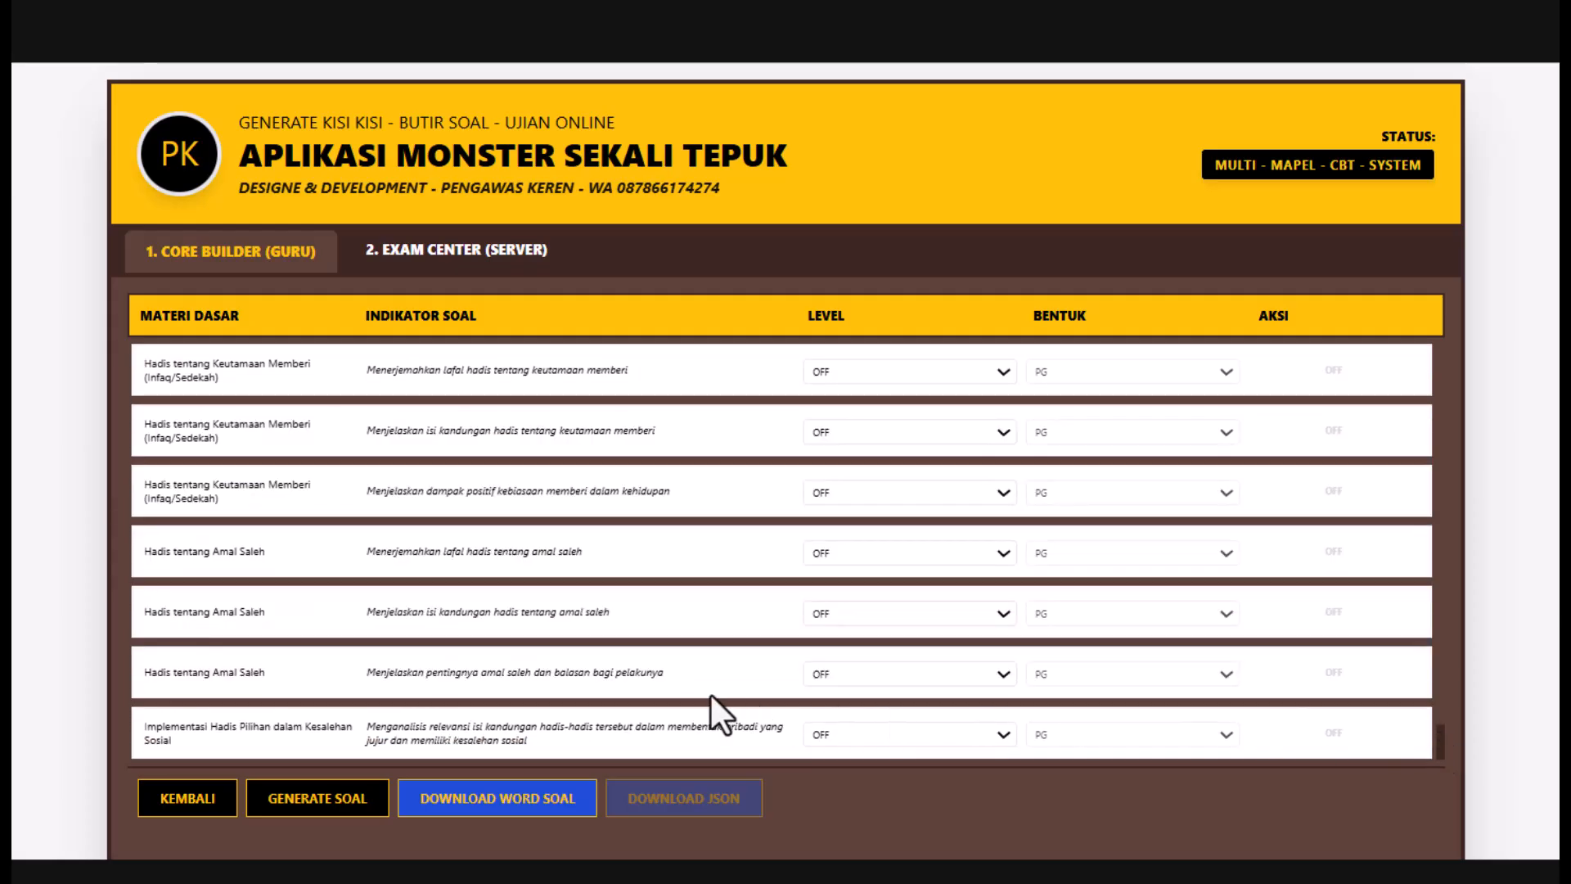
pyautogui.click(999, 730)
pyautogui.click(873, 878)
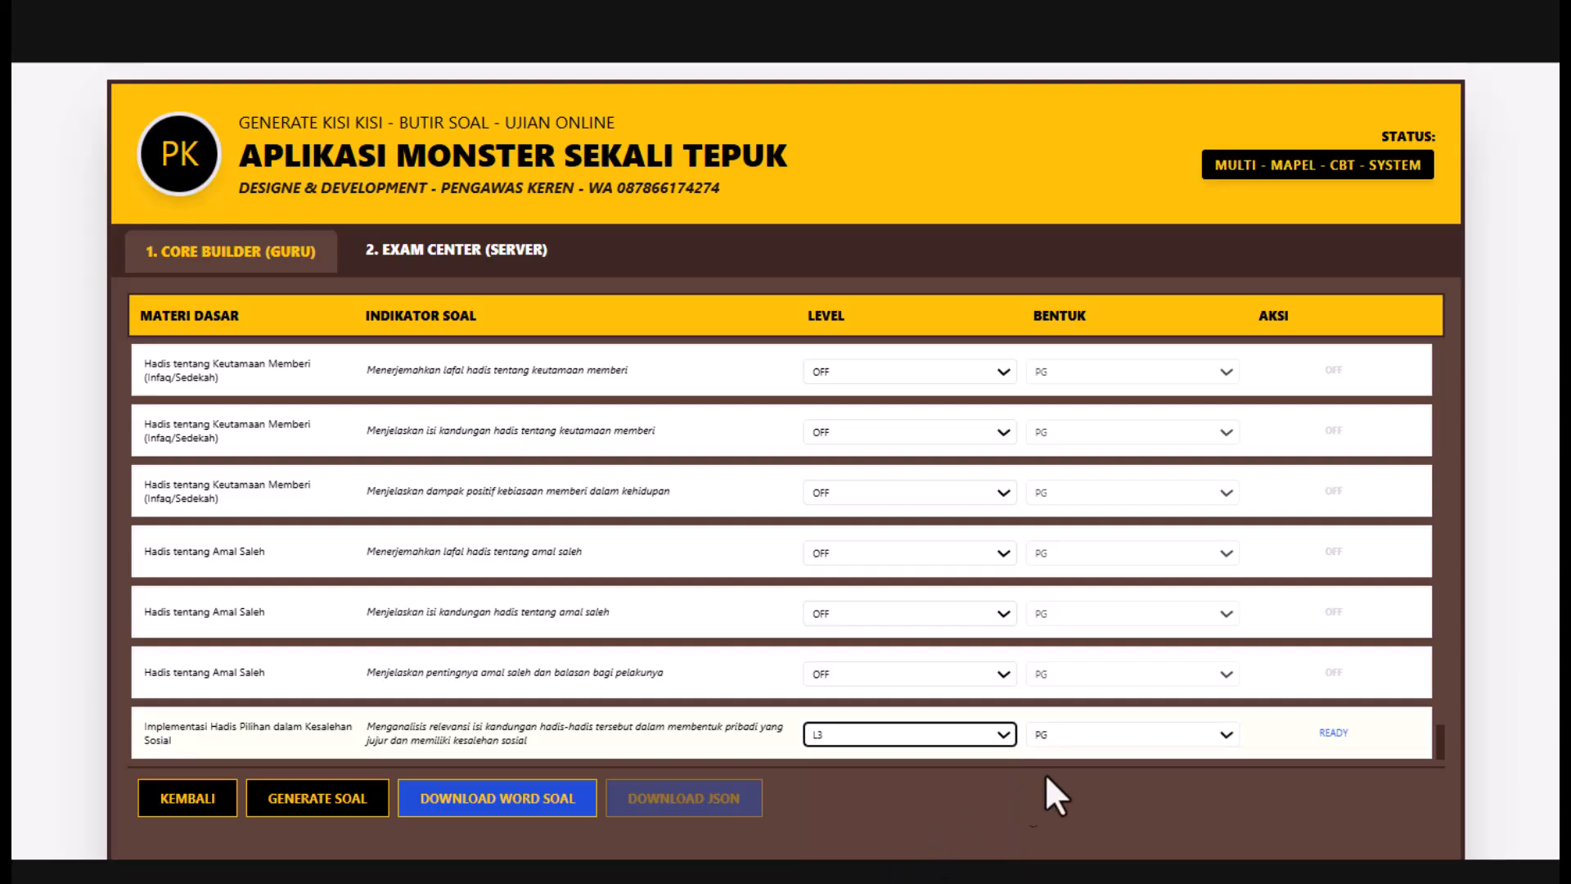
pyautogui.moveTo(1445, 737); pyautogui.dragTo(1444, 751)
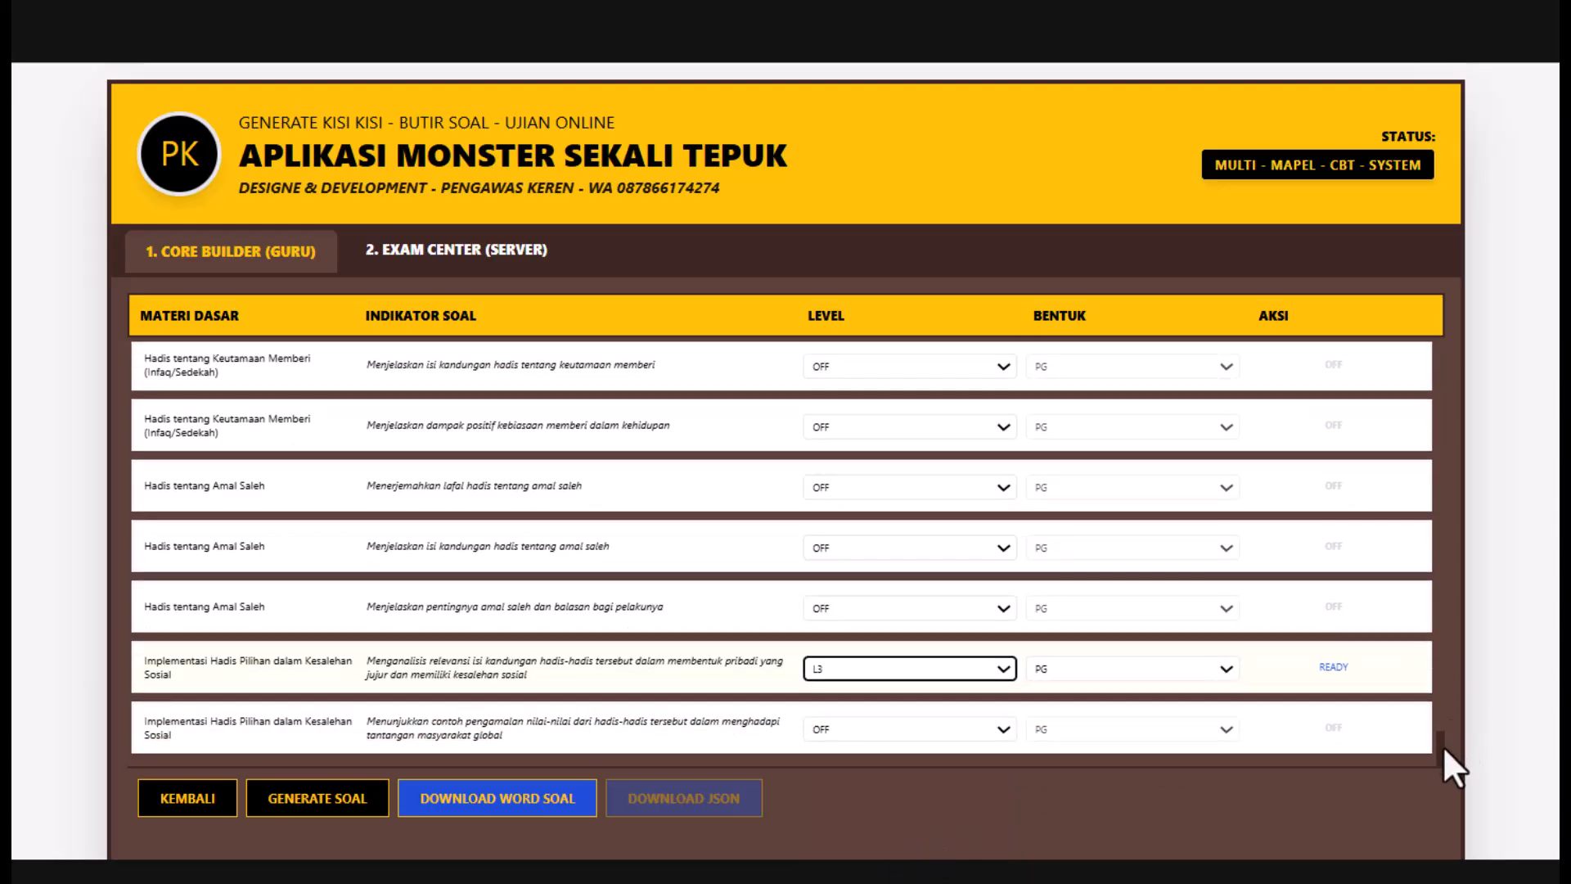
pyautogui.click(1009, 727)
pyautogui.click(871, 877)
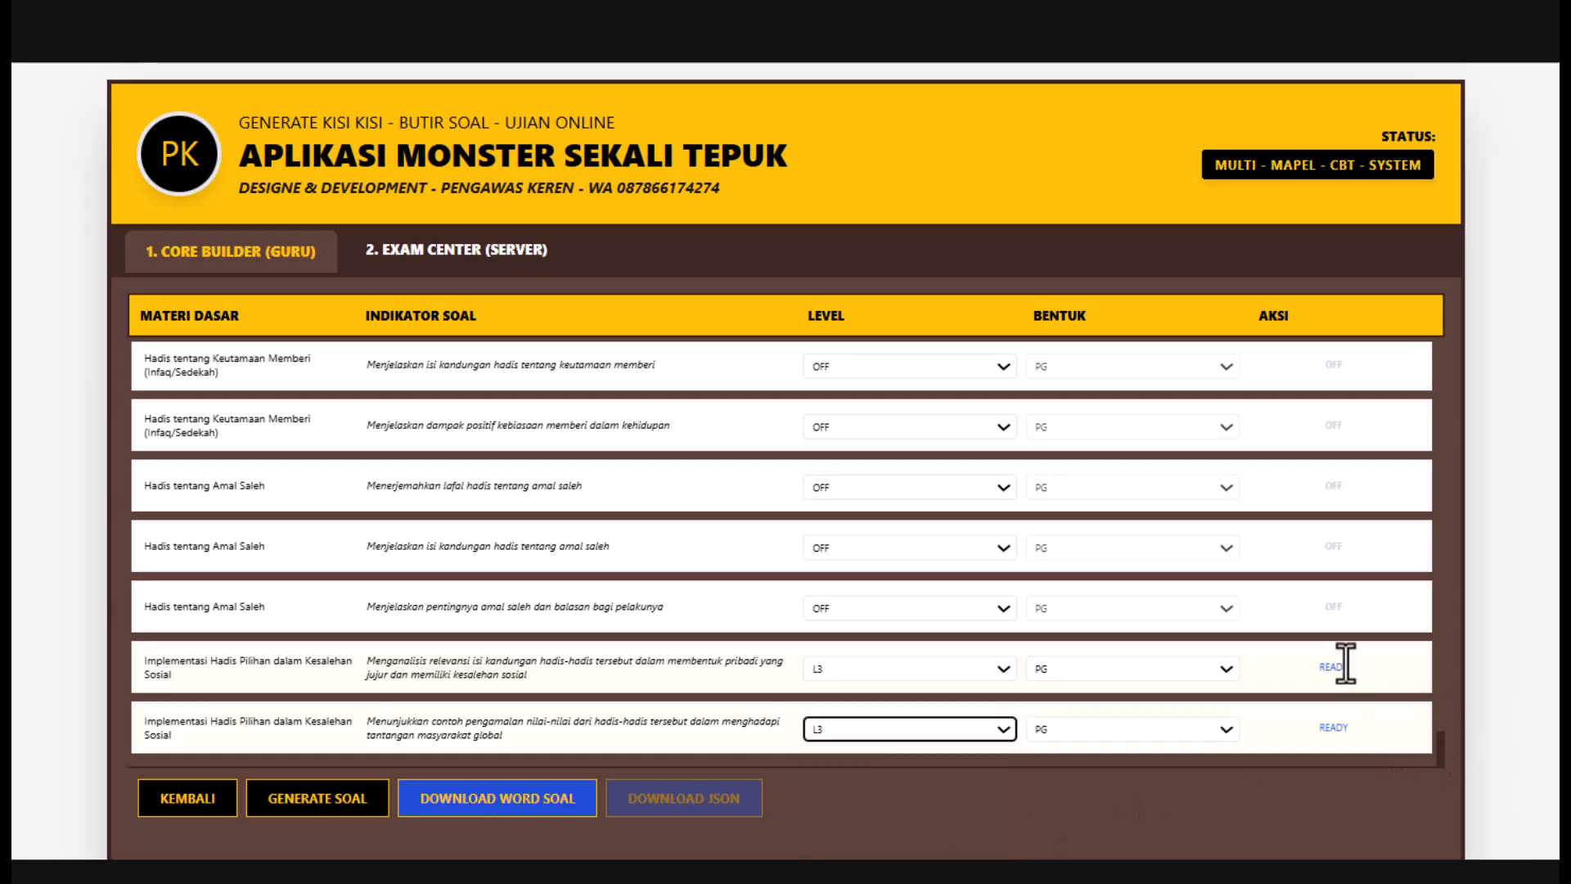
# - Set the level to OFF for the "Mengidentifikasi contoh" indicators of Hukum Bacaan Qalqalah, Mad Thabi'i and Izhar
pyautogui.moveTo(1436, 739); pyautogui.dragTo(1447, 576)
pyautogui.moveTo(1447, 571); pyautogui.dragTo(1444, 345)
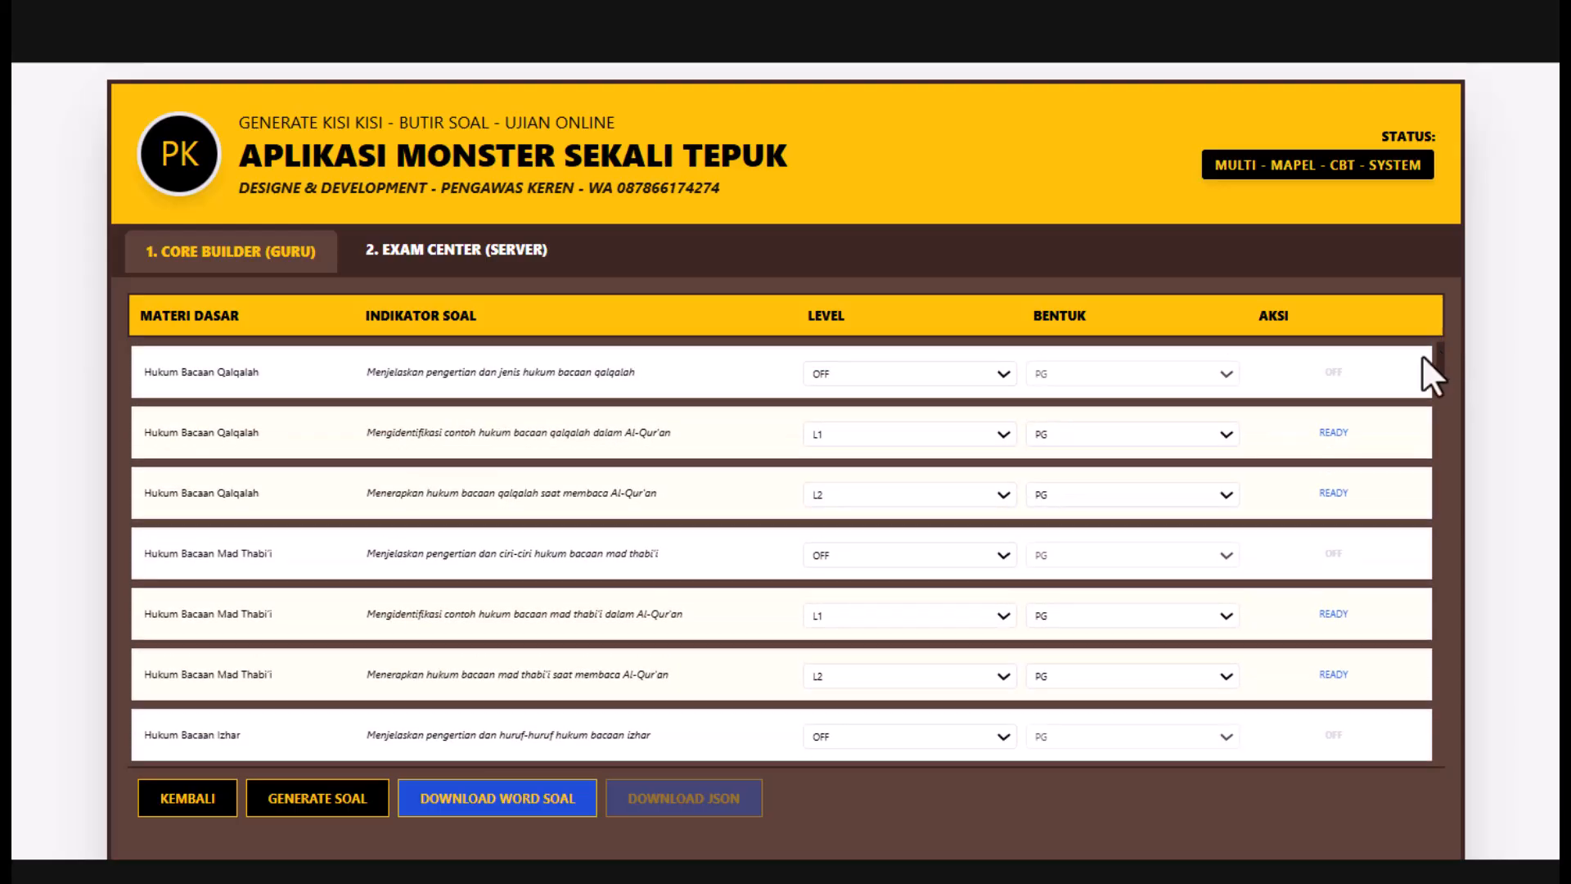
pyautogui.click(1001, 431)
pyautogui.click(921, 461)
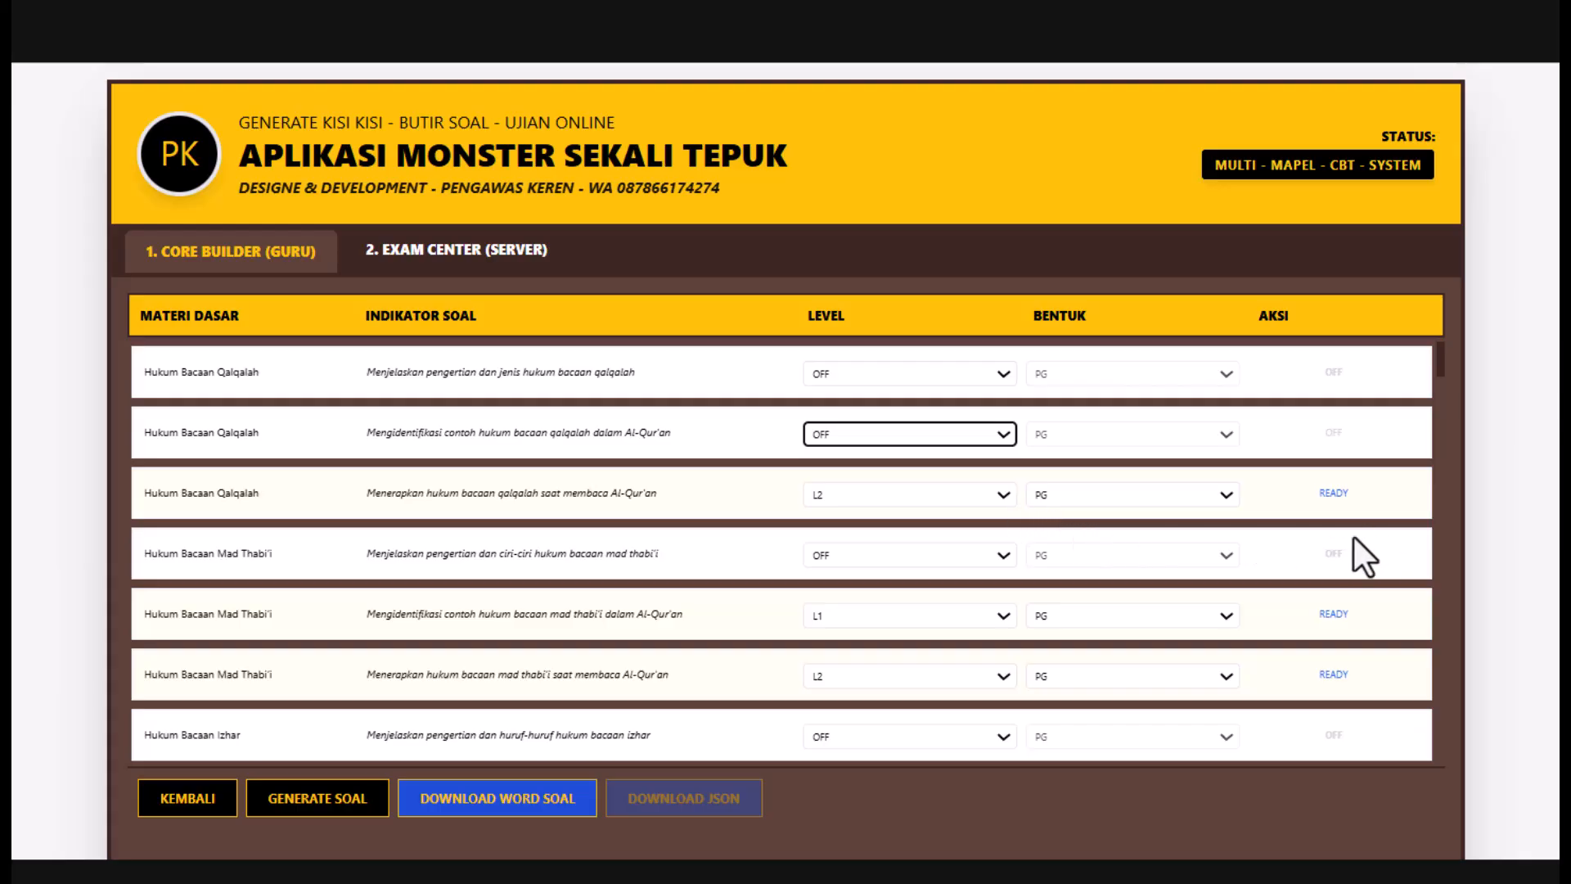
pyautogui.click(1000, 617)
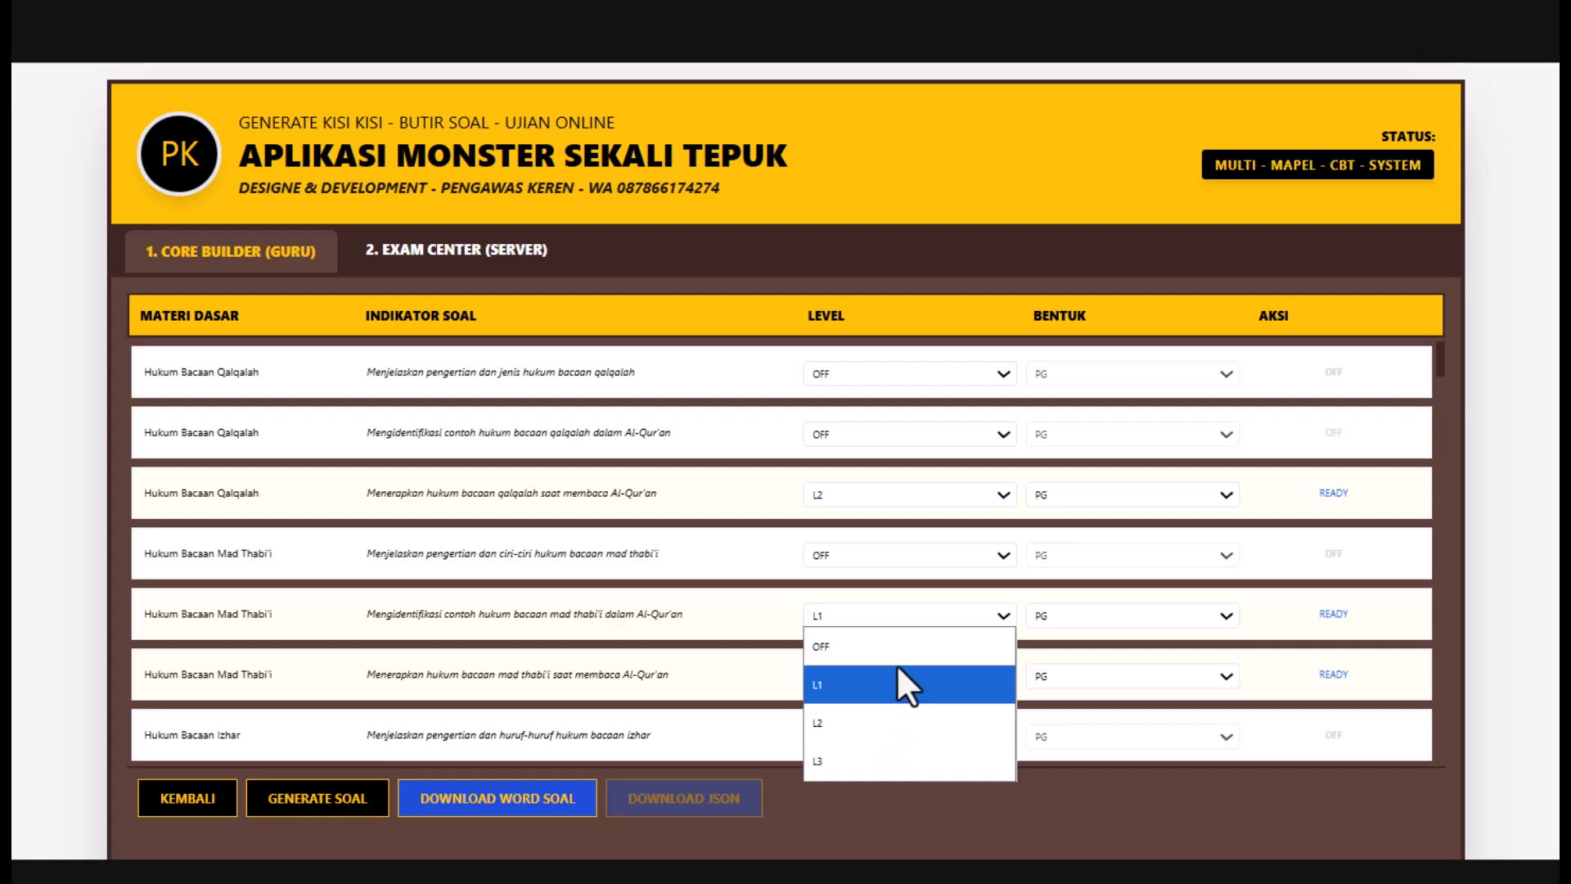
pyautogui.click(883, 645)
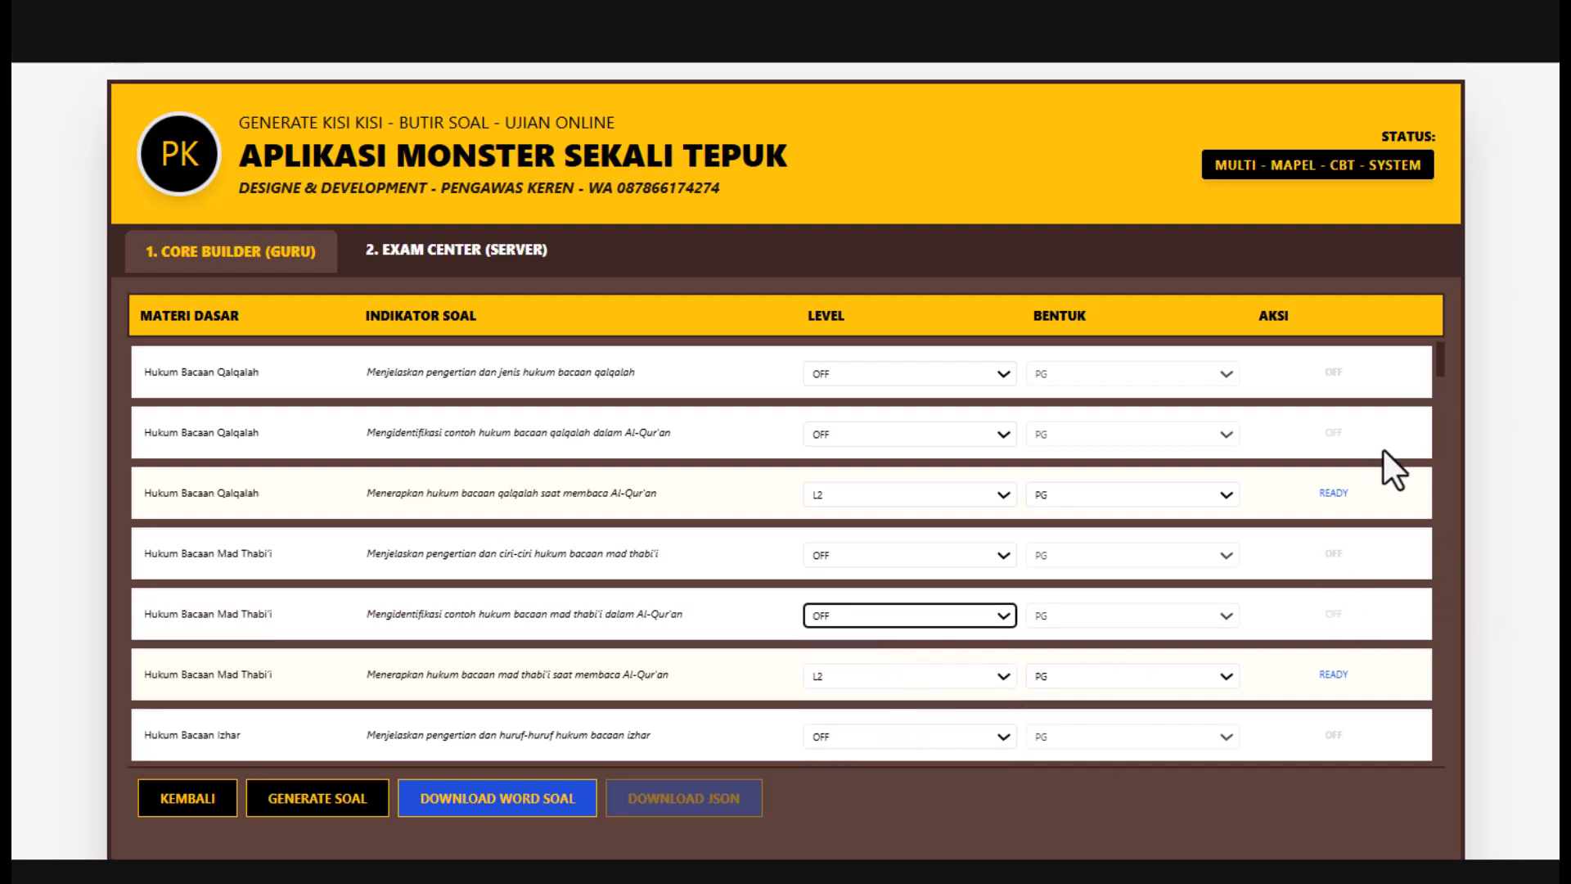
pyautogui.moveTo(1440, 352); pyautogui.dragTo(1442, 371)
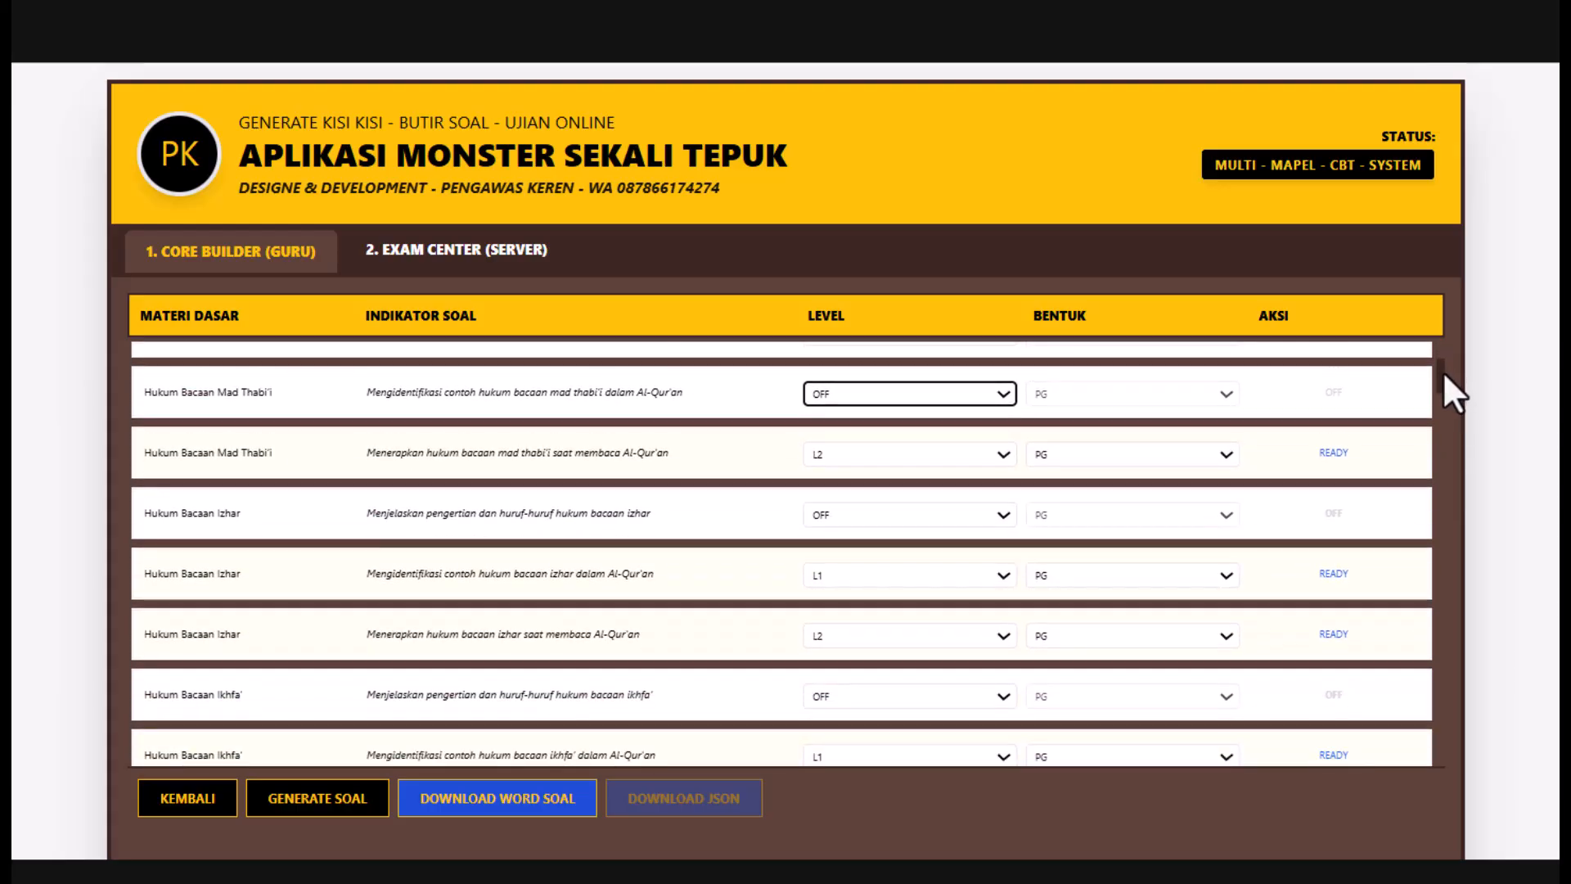
pyautogui.click(1004, 574)
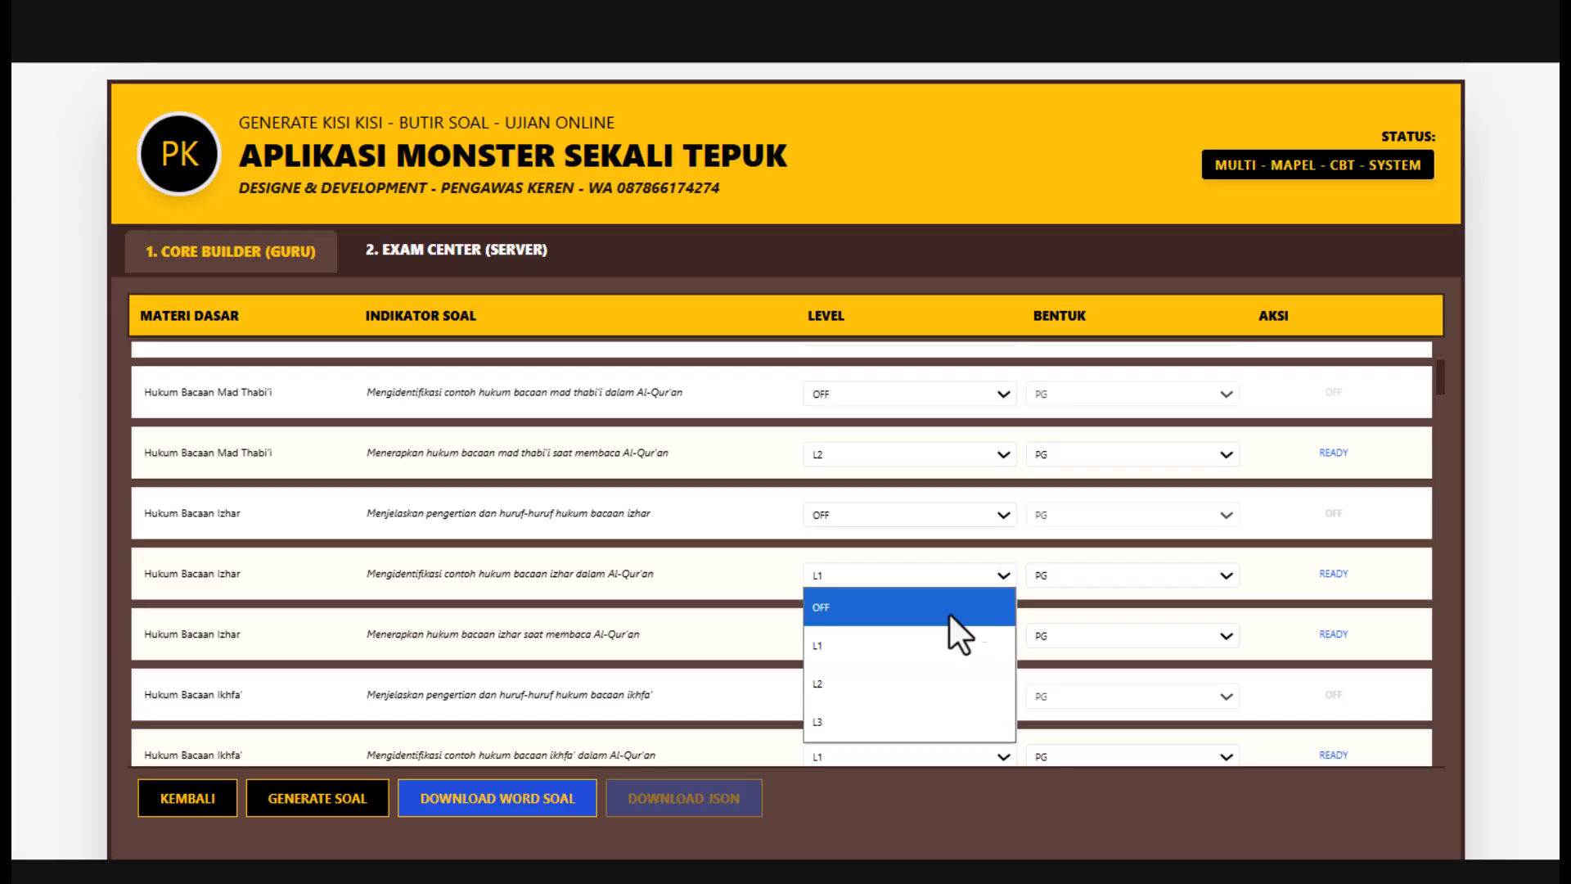
pyautogui.click(871, 611)
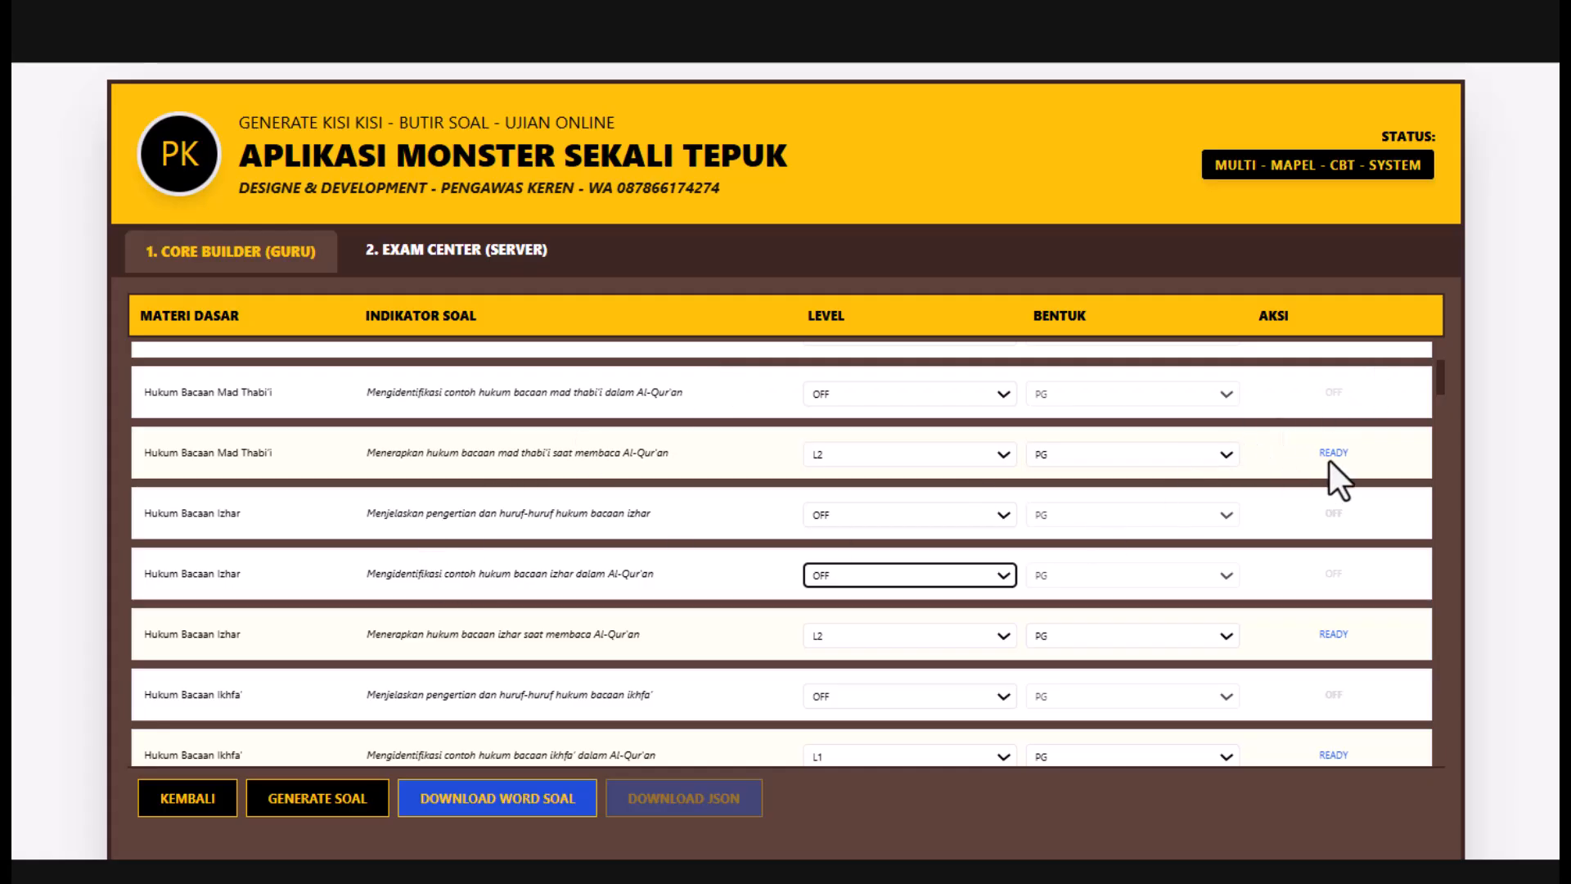
# - Generate the exam questions from the indicators that have a level assigned
pyautogui.click(327, 800)
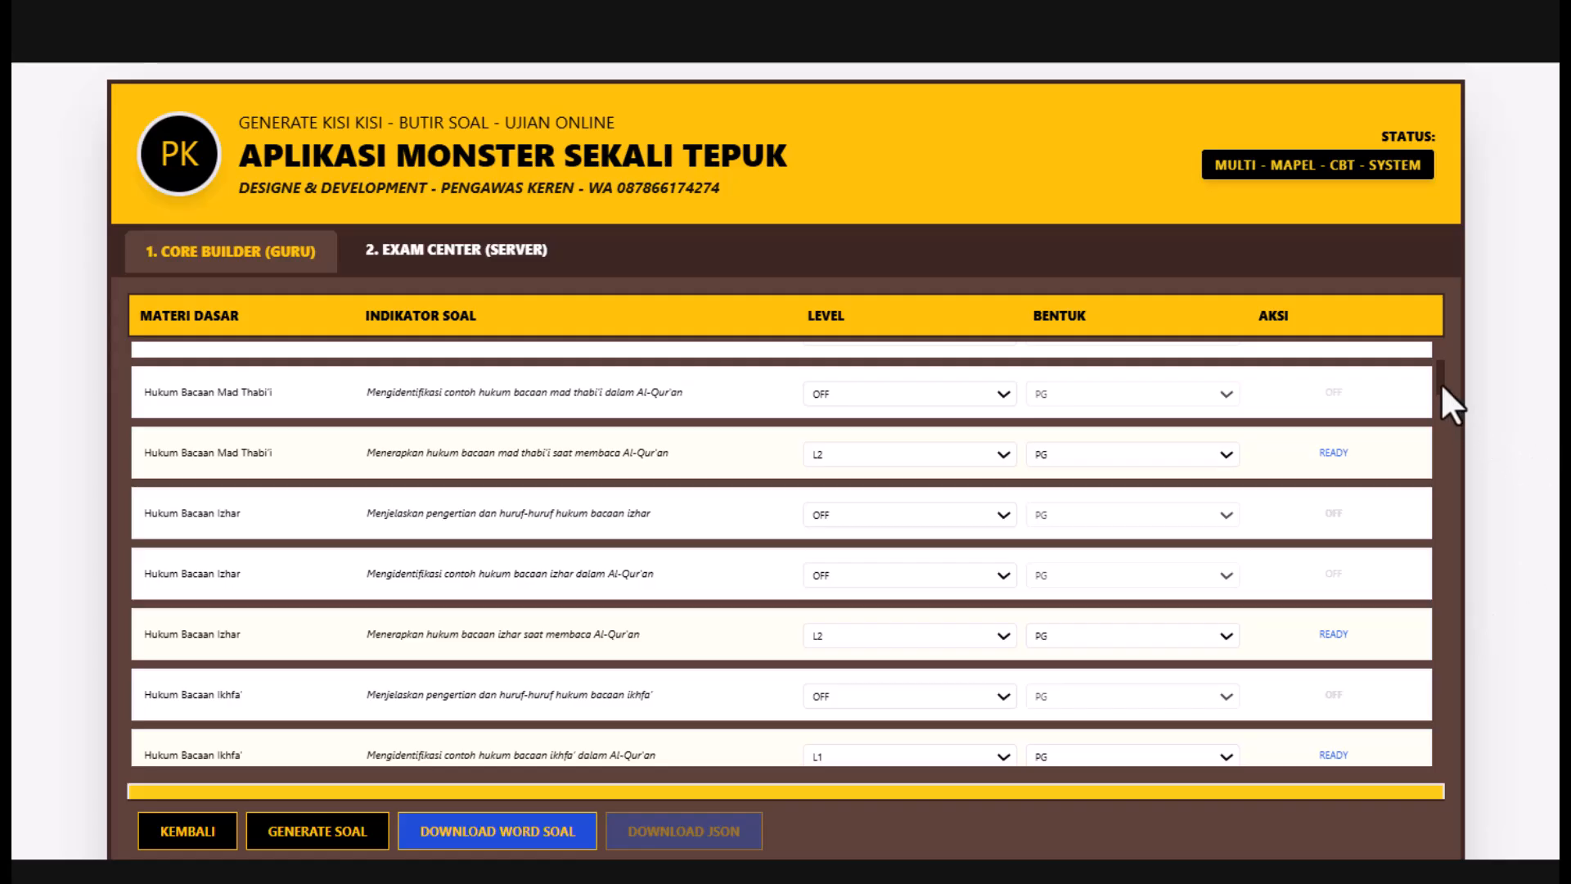
pyautogui.moveTo(1442, 386); pyautogui.dragTo(1450, 430)
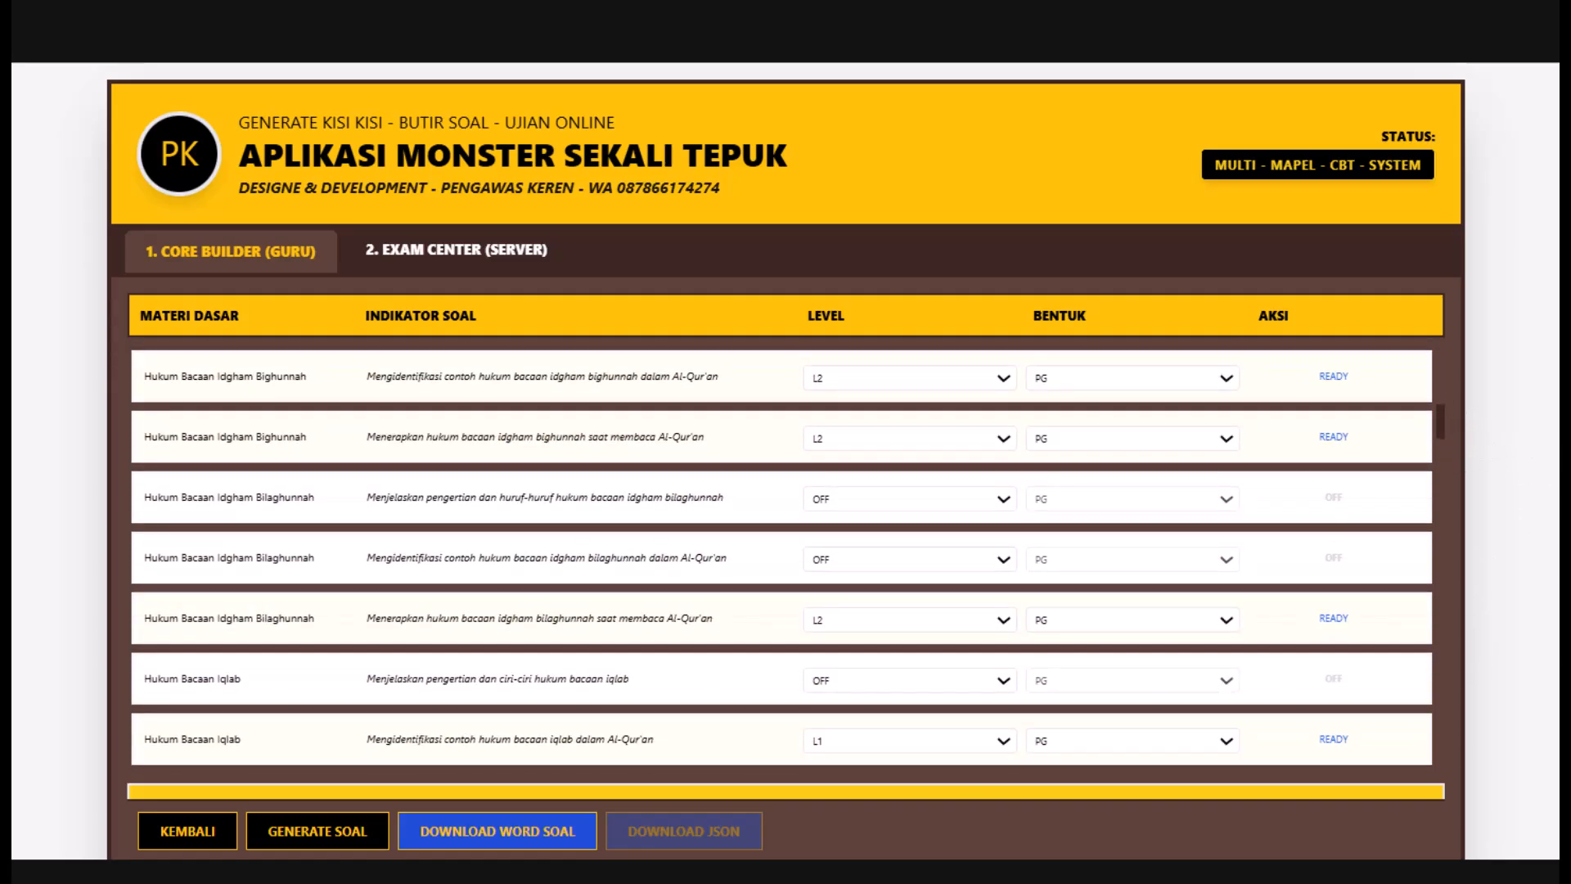
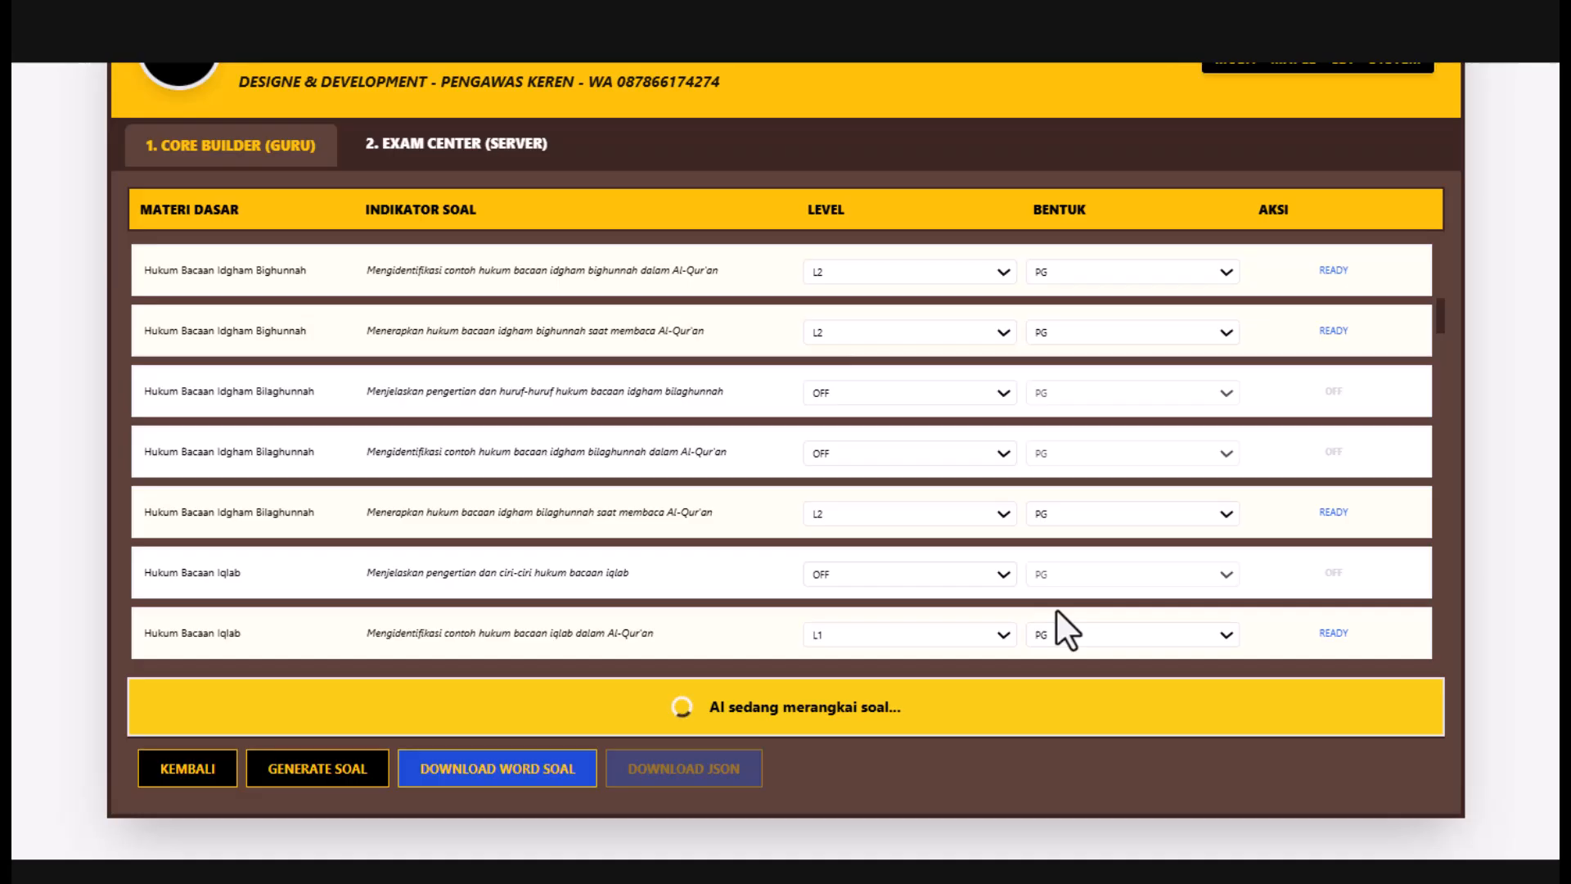
pyautogui.scroll(4, 1038, 532)
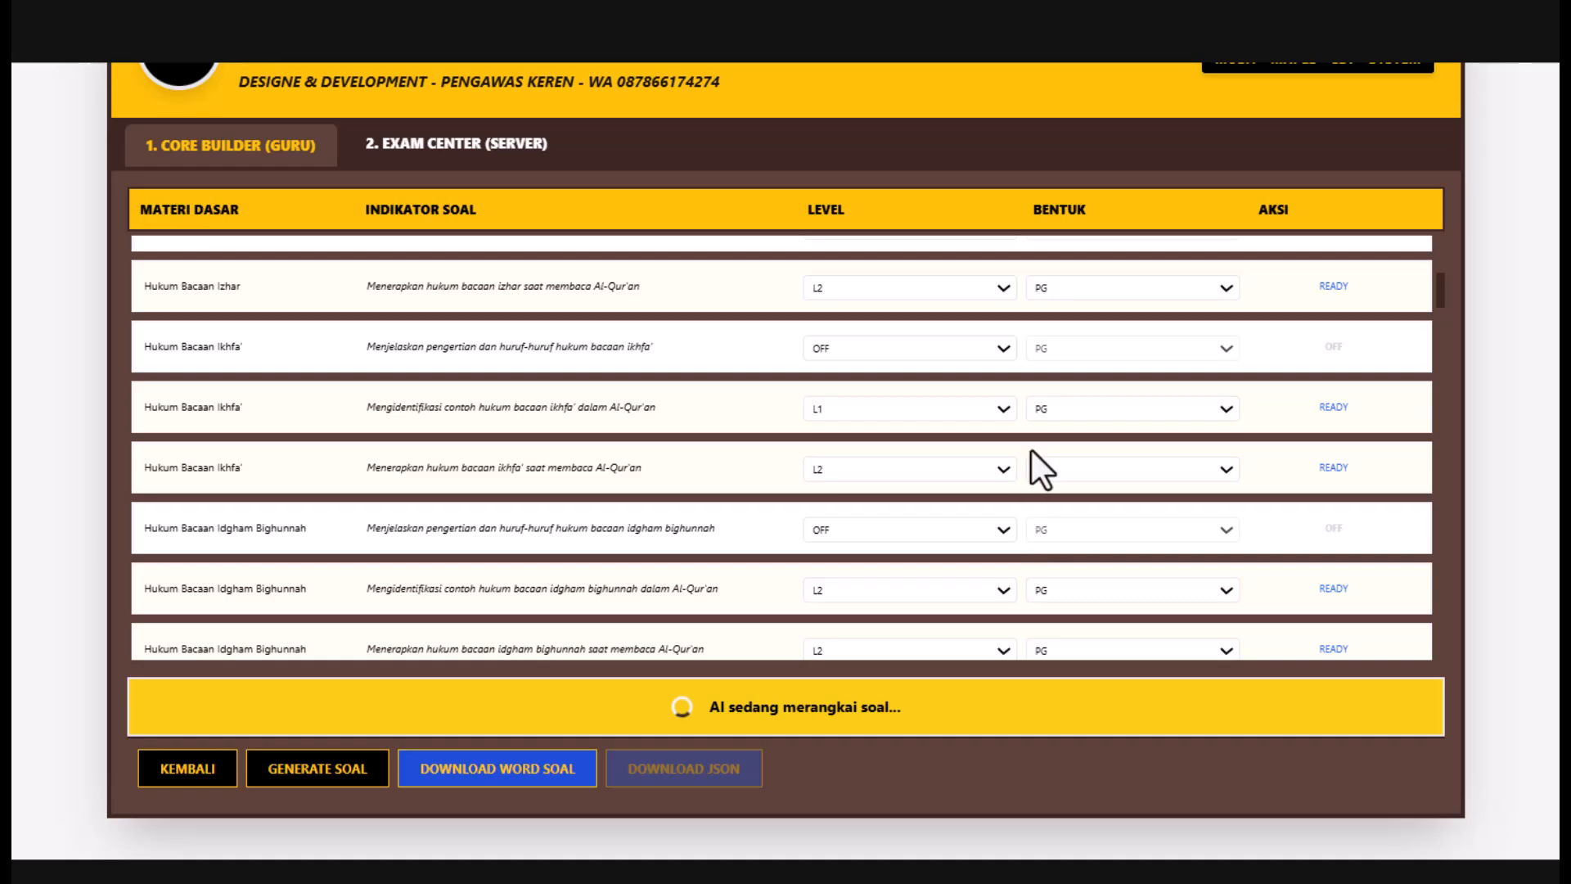
pyautogui.scroll(-7, 1039, 470)
pyautogui.scroll(-5, 1275, 492)
pyautogui.scroll(8, 1277, 507)
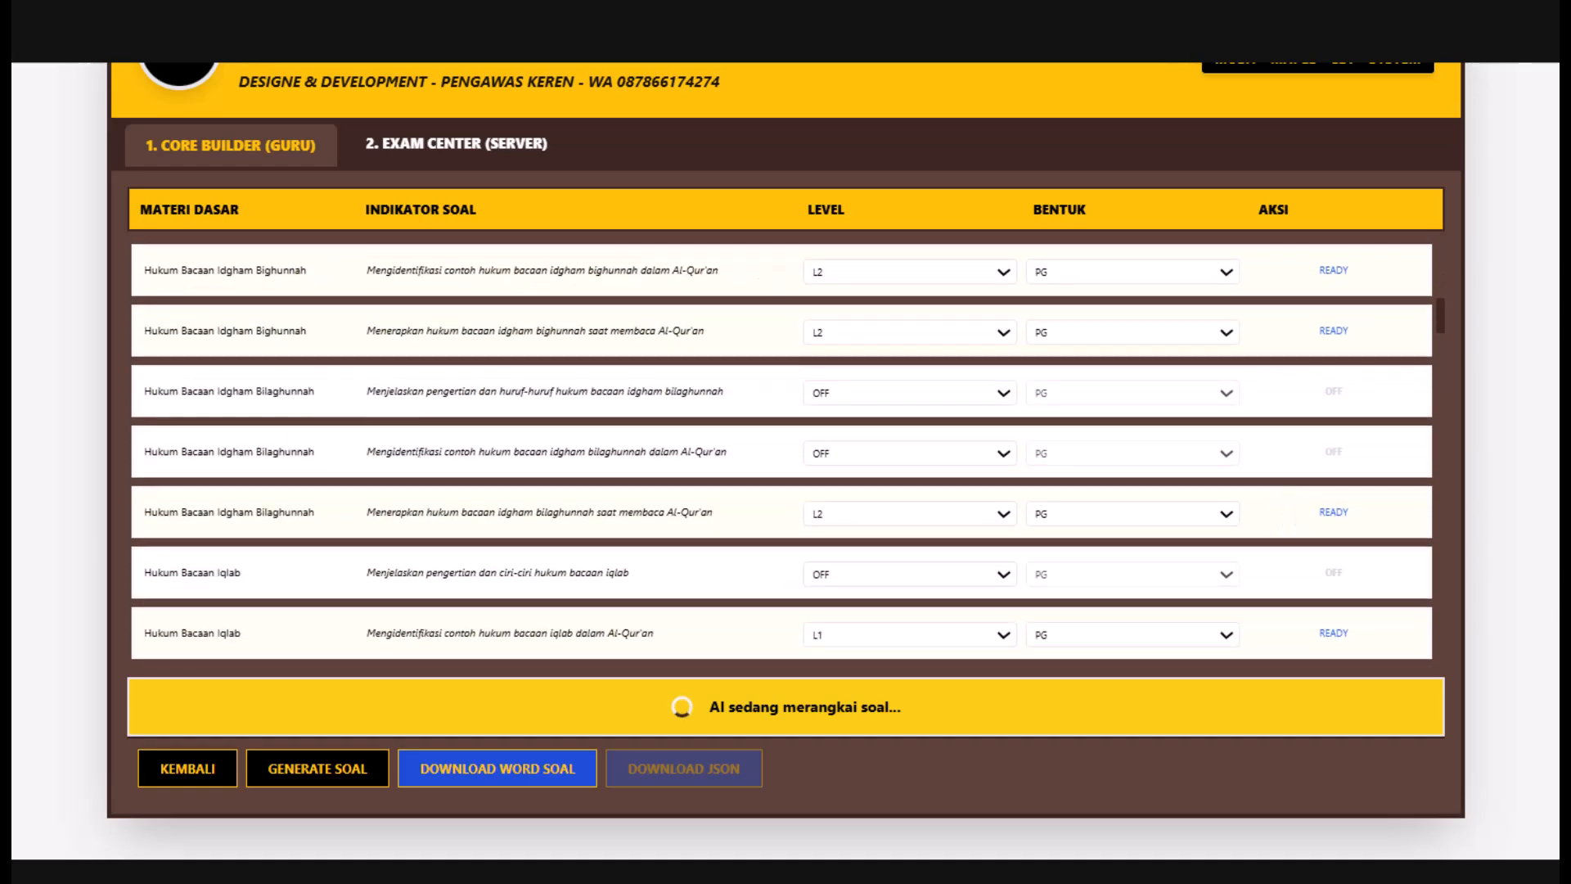
pyautogui.scroll(2, 786, 459)
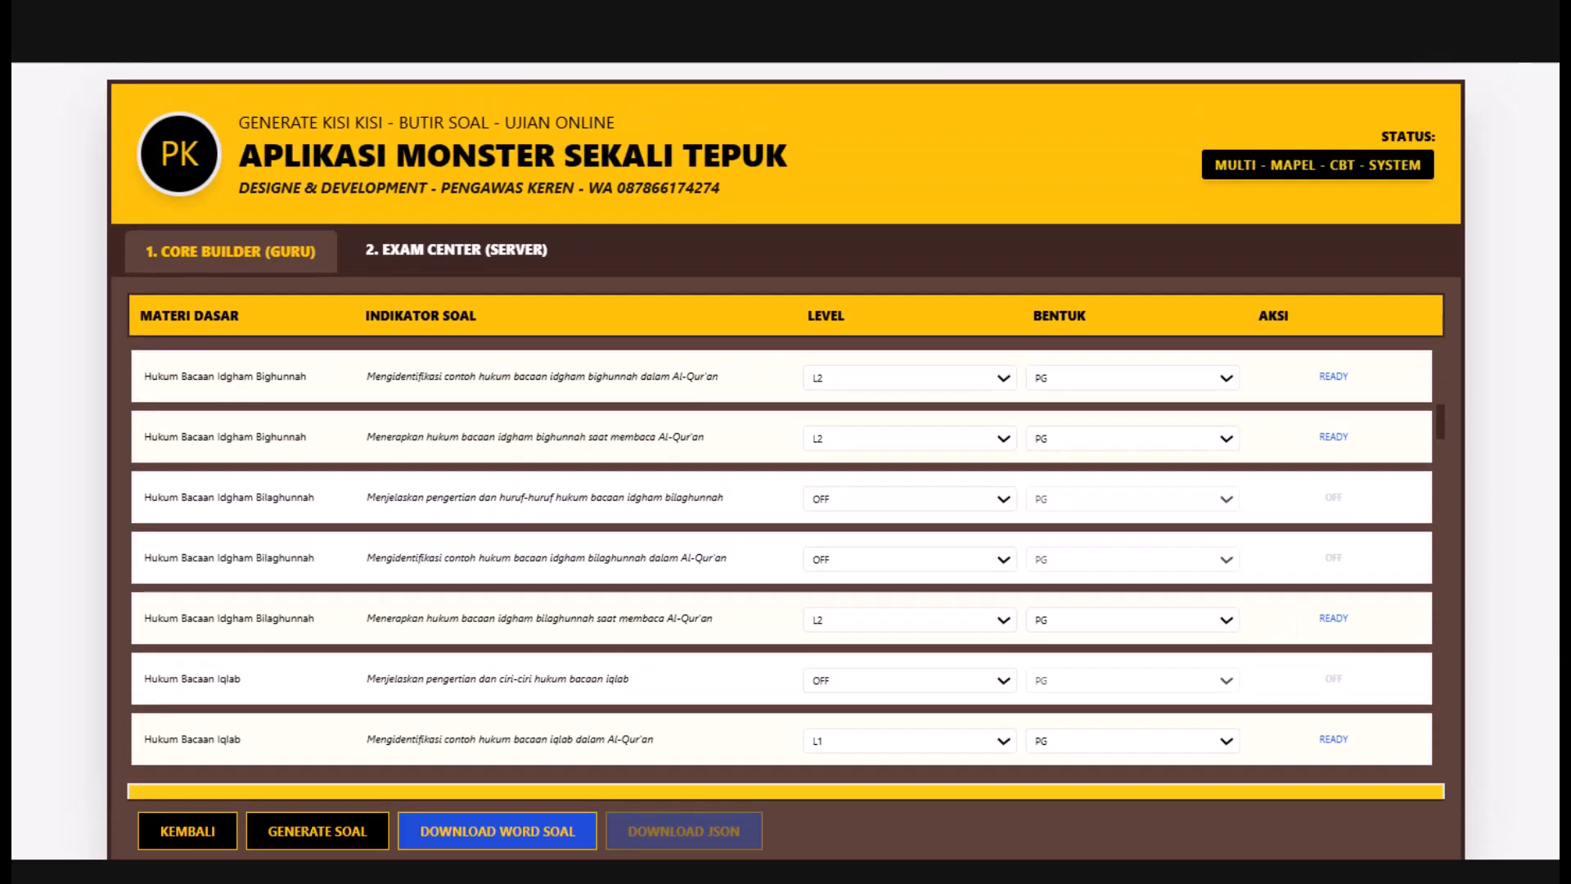
pyautogui.scroll(-2, 785, 459)
pyautogui.scroll(2, 786, 458)
pyautogui.scroll(-5, 1008, 517)
pyautogui.scroll(-8, 1074, 558)
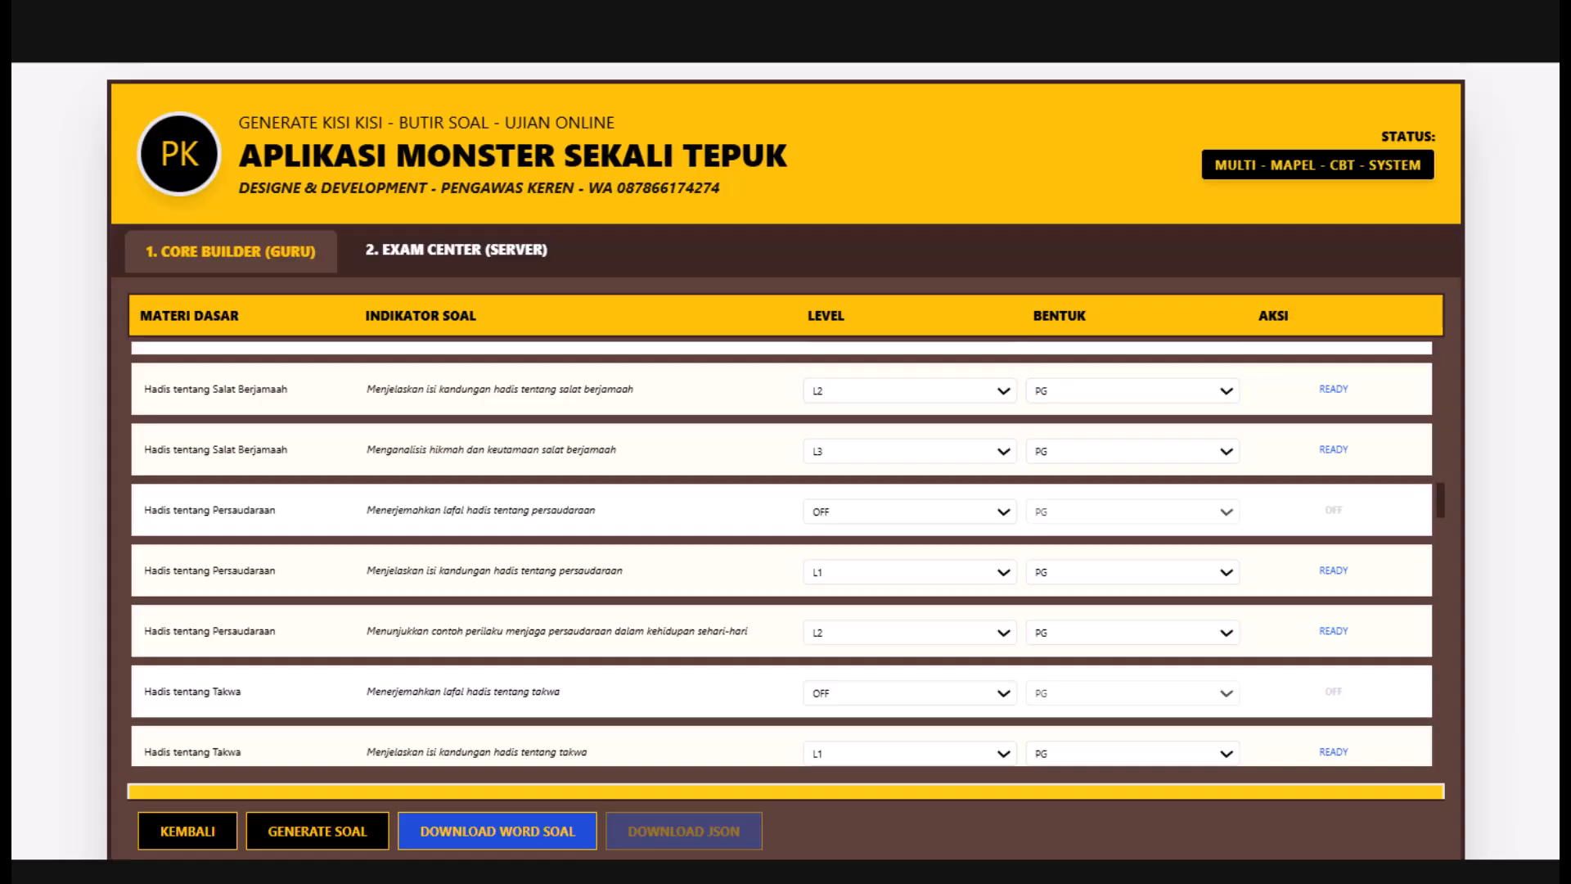
# - Run the question generation for the indicators marked READY in the blueprint table
pyautogui.click(318, 831)
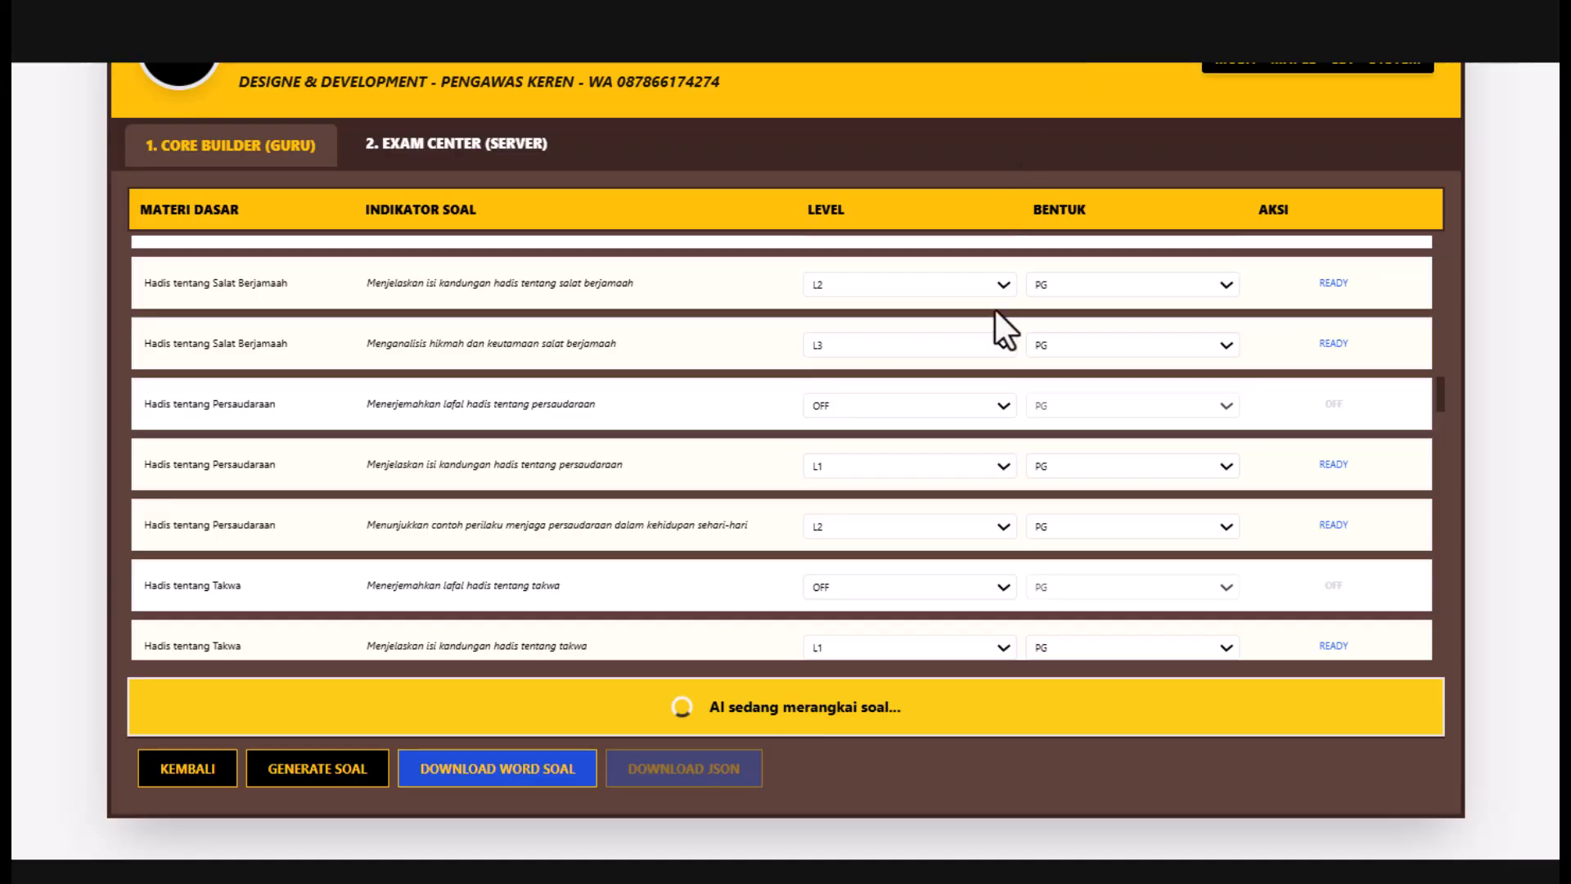
pyautogui.scroll(-10, 875, 414)
pyautogui.scroll(10, 868, 433)
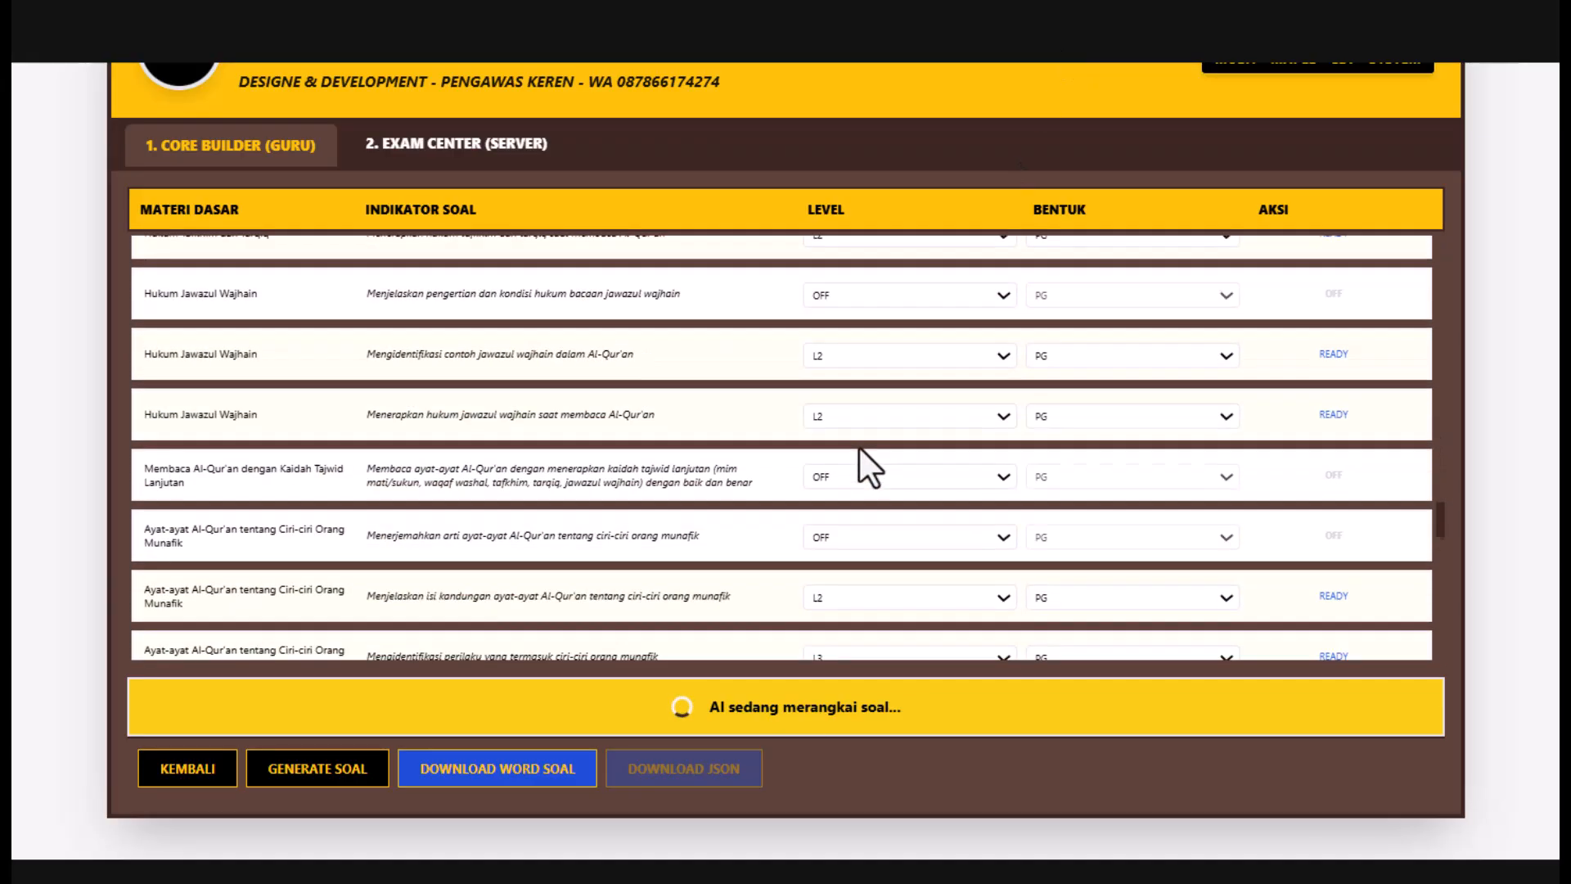
pyautogui.scroll(-5, 859, 448)
pyautogui.scroll(6, 859, 448)
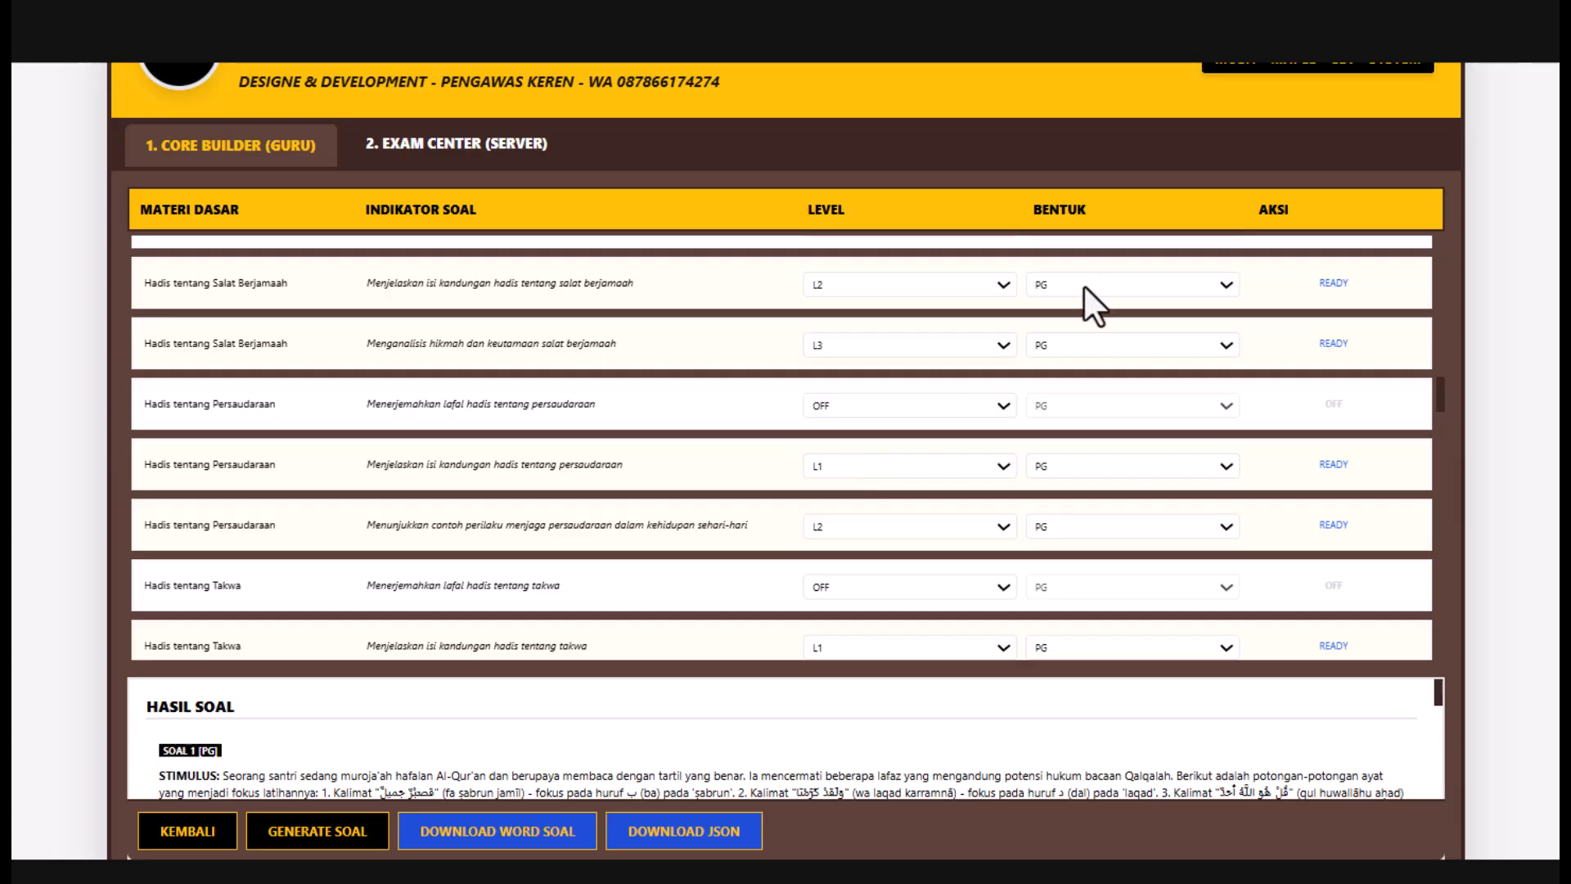
# - Review the generated questions in the Hasil Soal results from the first to the last one
pyautogui.scroll(-4, 1078, 392)
pyautogui.scroll(-8, 1074, 401)
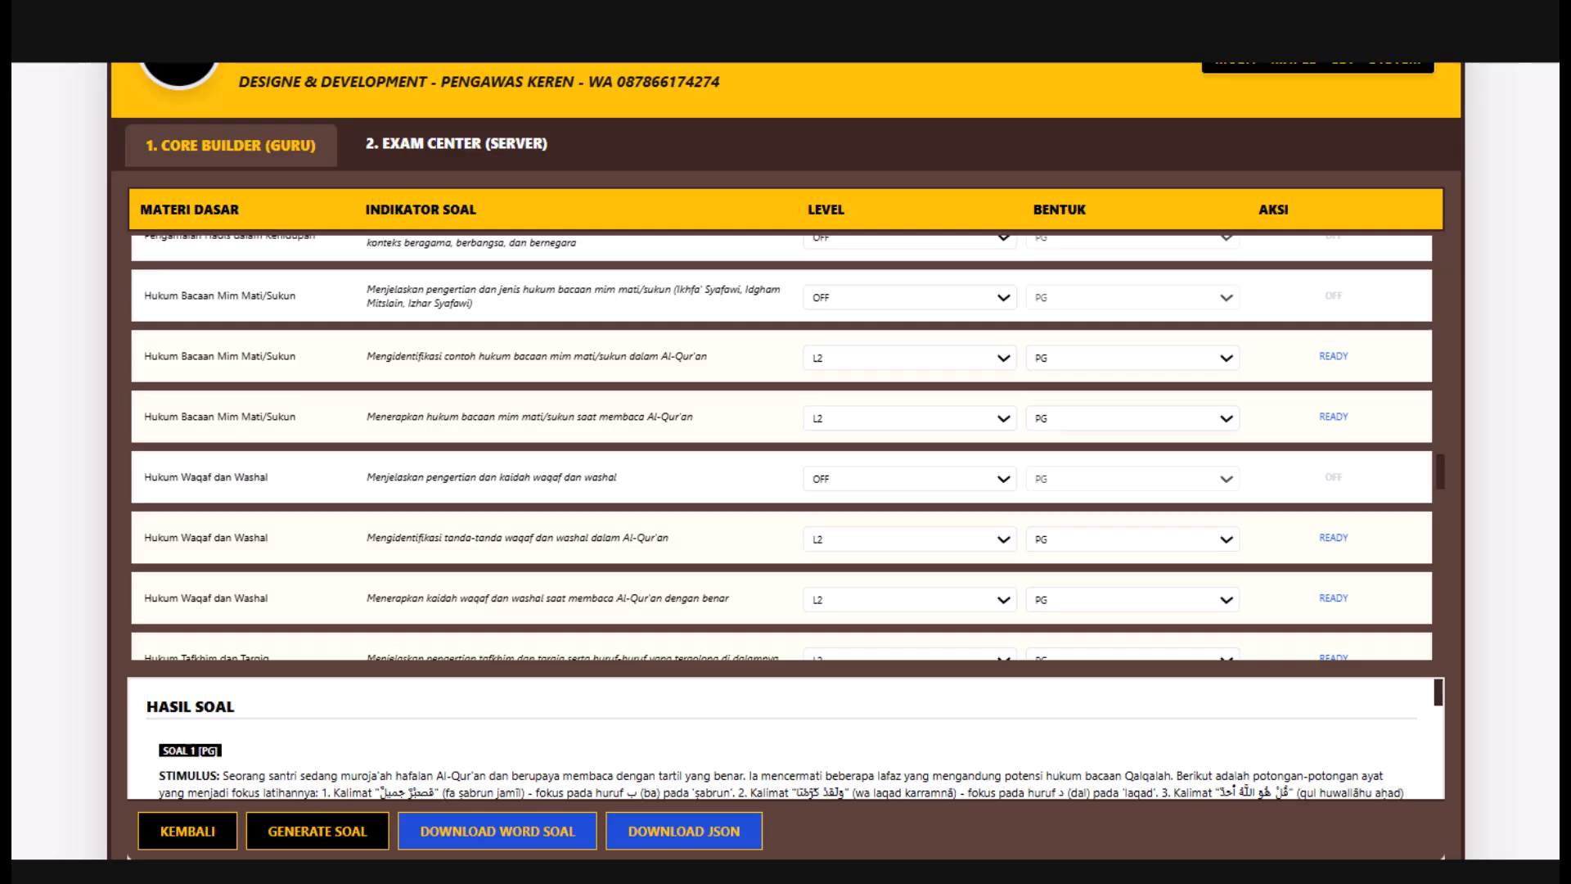
pyautogui.scroll(-3, 785, 442)
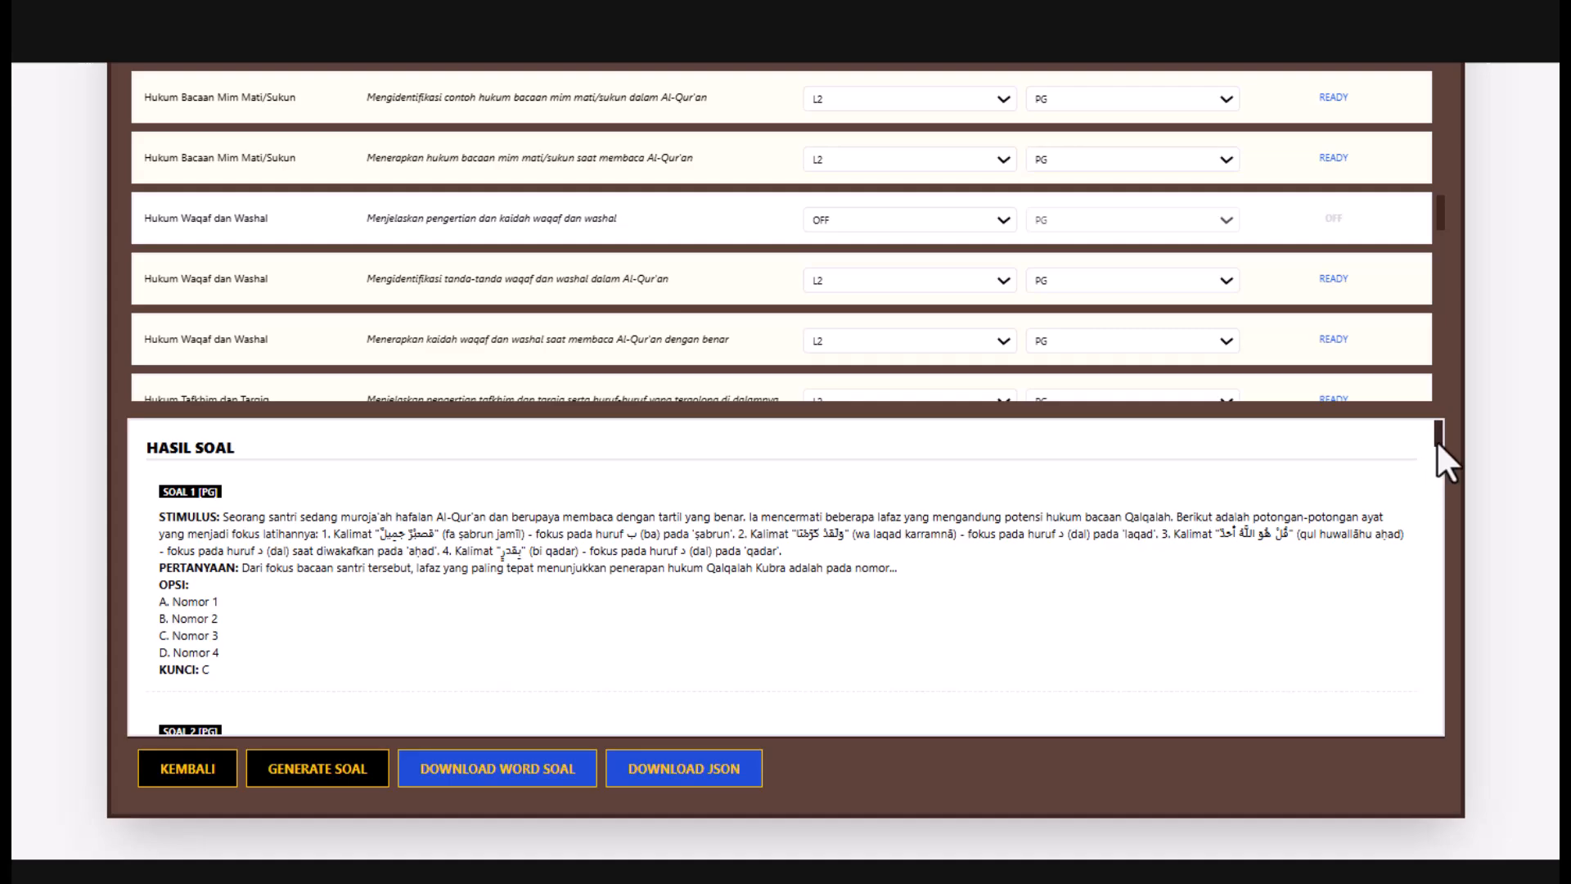
pyautogui.scroll(-5, 1438, 444)
pyautogui.moveTo(1438, 441); pyautogui.dragTo(1441, 720)
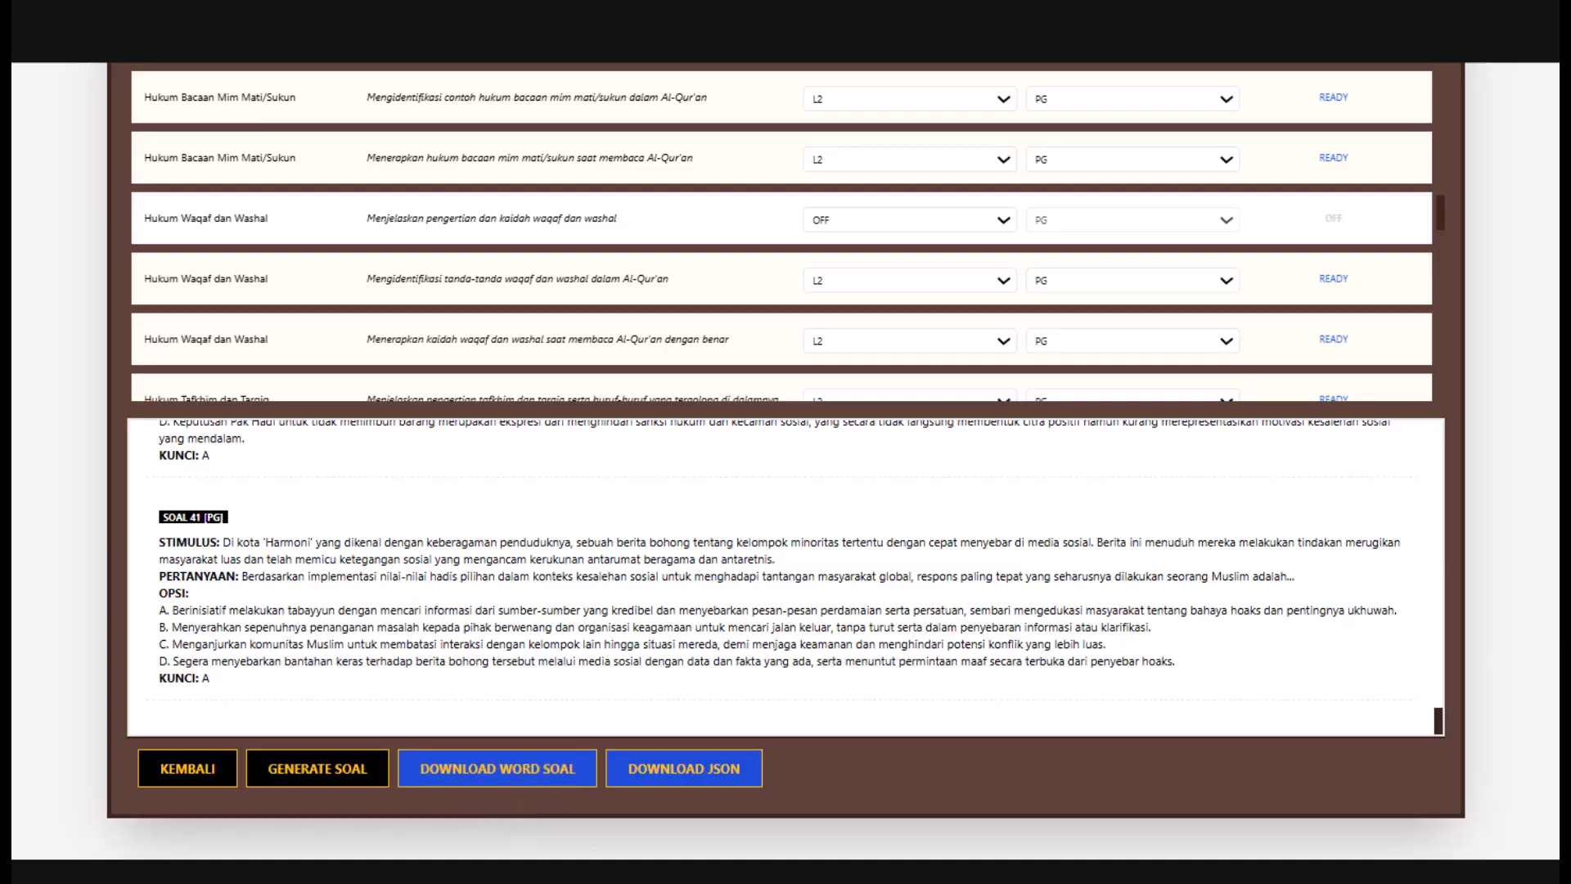
# - Switch to File Explorer, check the folder holding the downloaded Kisi-Kisi document, and return to the question generator
pyautogui.click(753, 883)
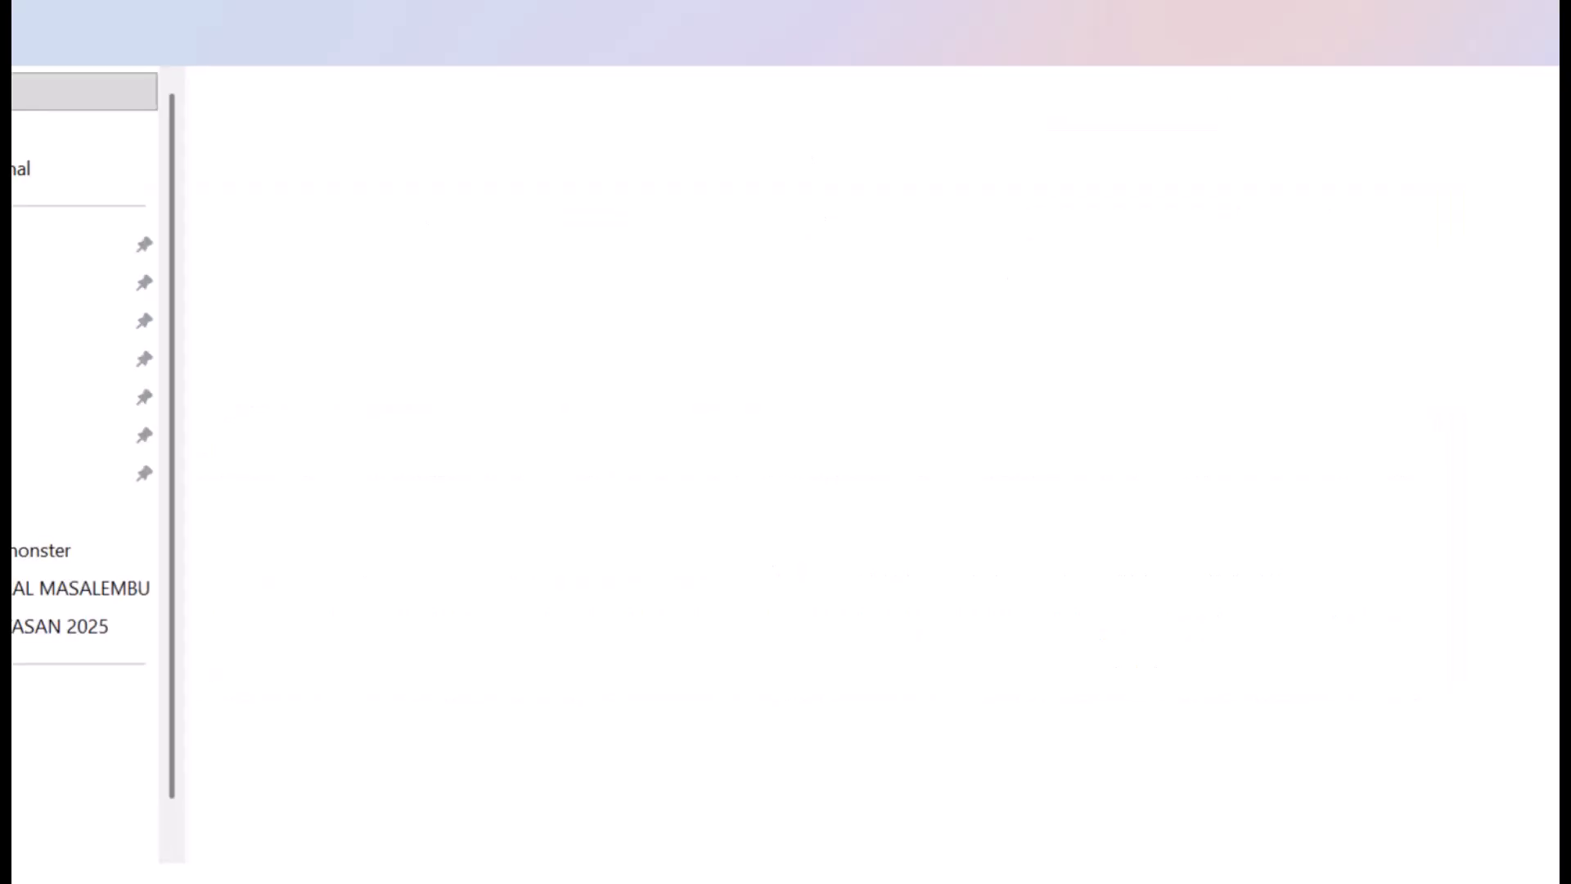
pyautogui.click(25, 320)
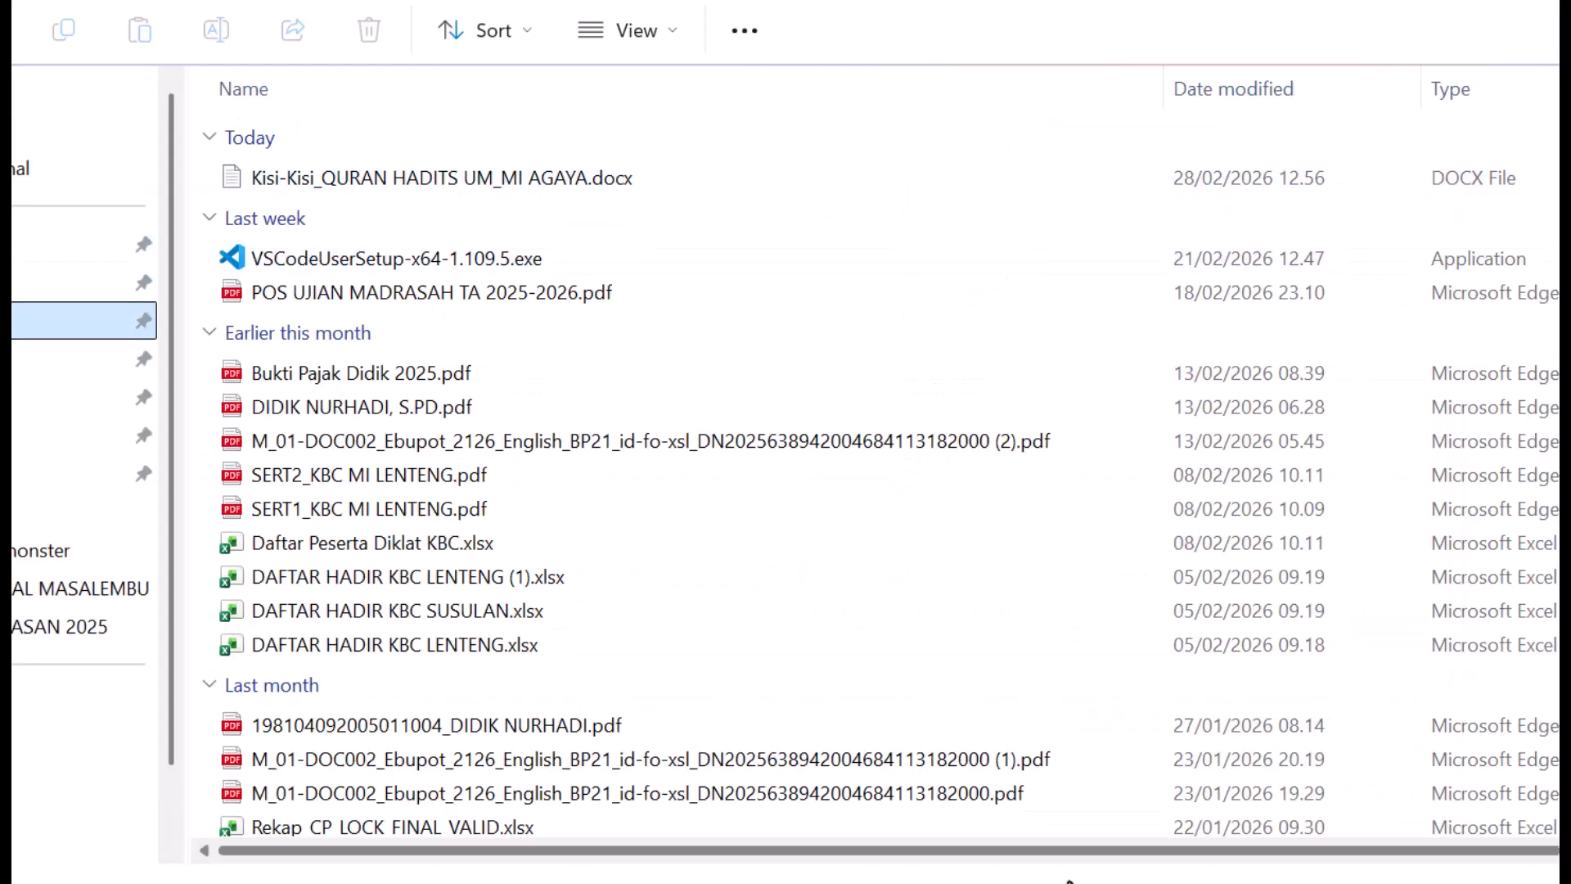
pyautogui.click(1043, 883)
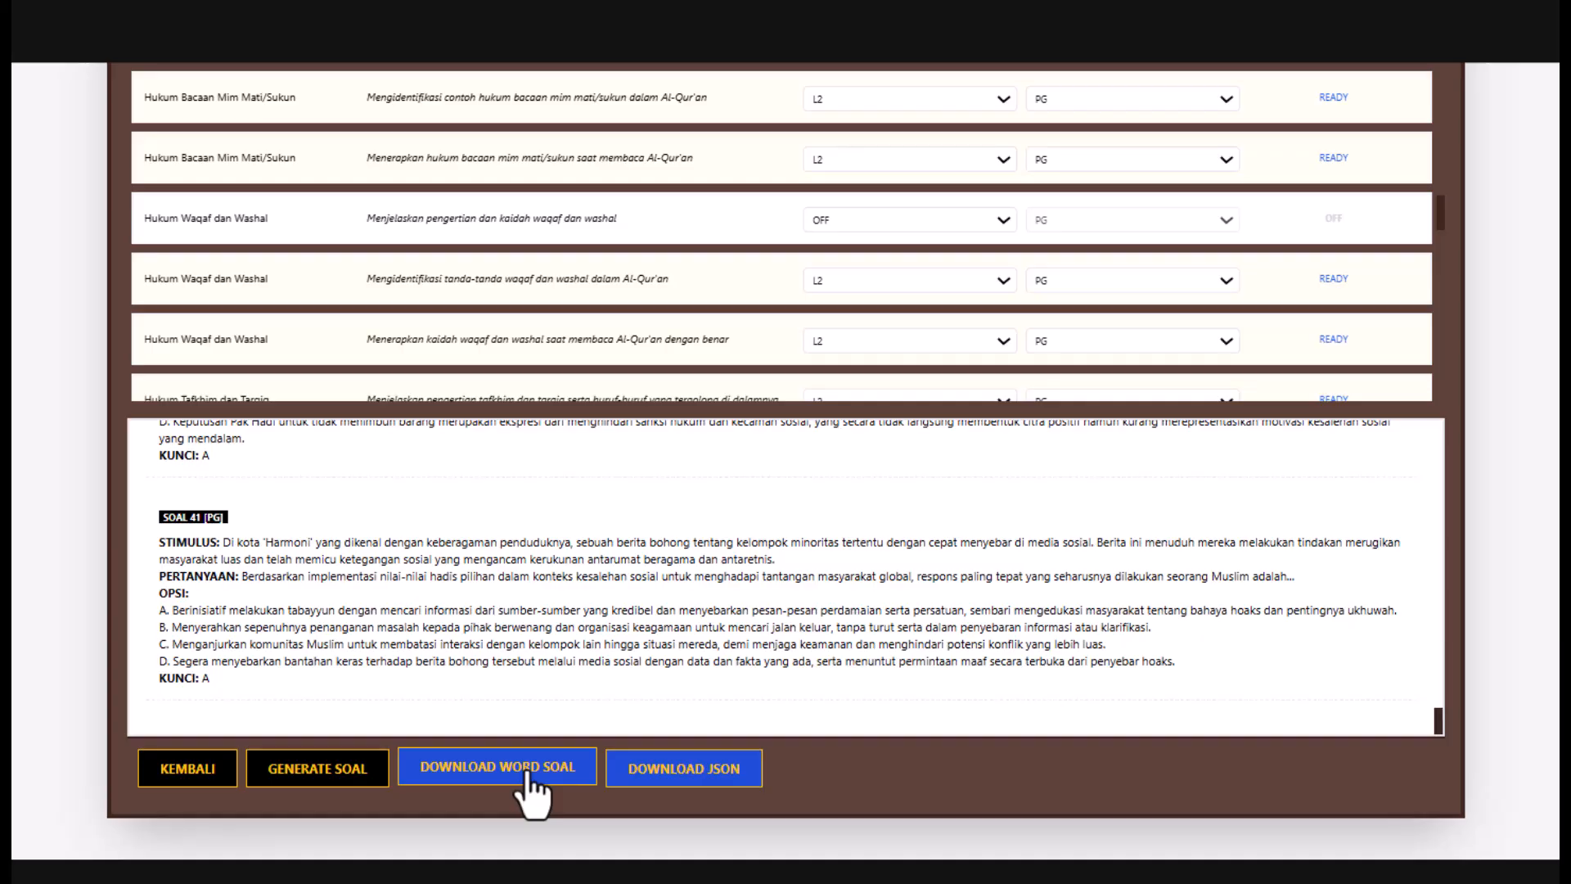
# - Download the generated Quran Hadits UM questions as a JSON file and as a Word document
pyautogui.click(676, 770)
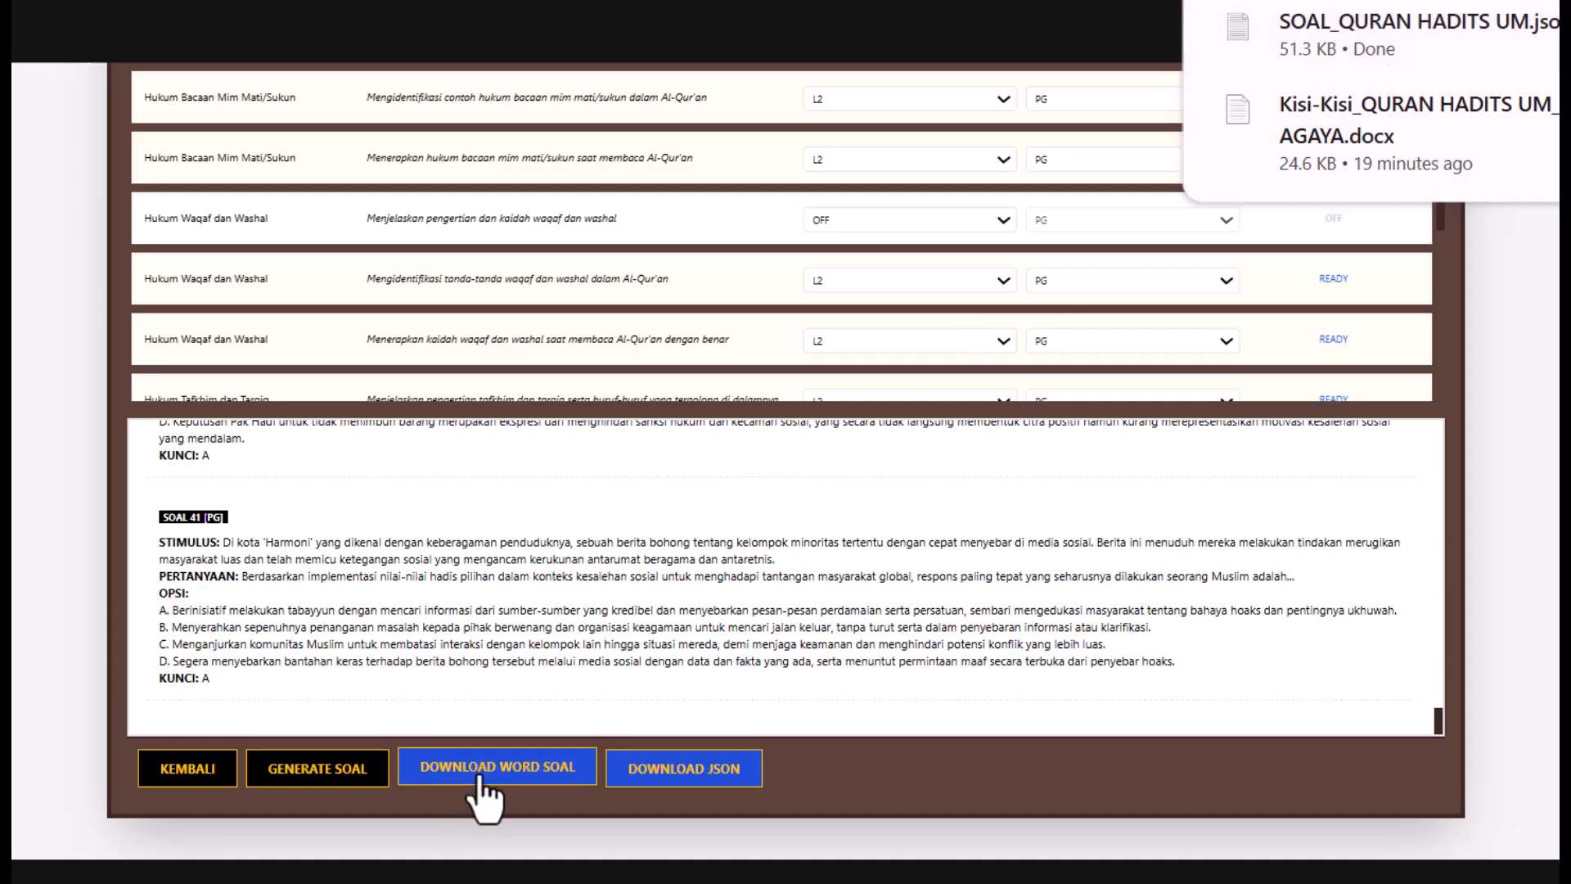
pyautogui.moveTo(1438, 711)
pyautogui.mouseDown()
pyautogui.moveTo(1438, 432)
pyautogui.moveTo(1424, 735)
pyautogui.mouseUp()
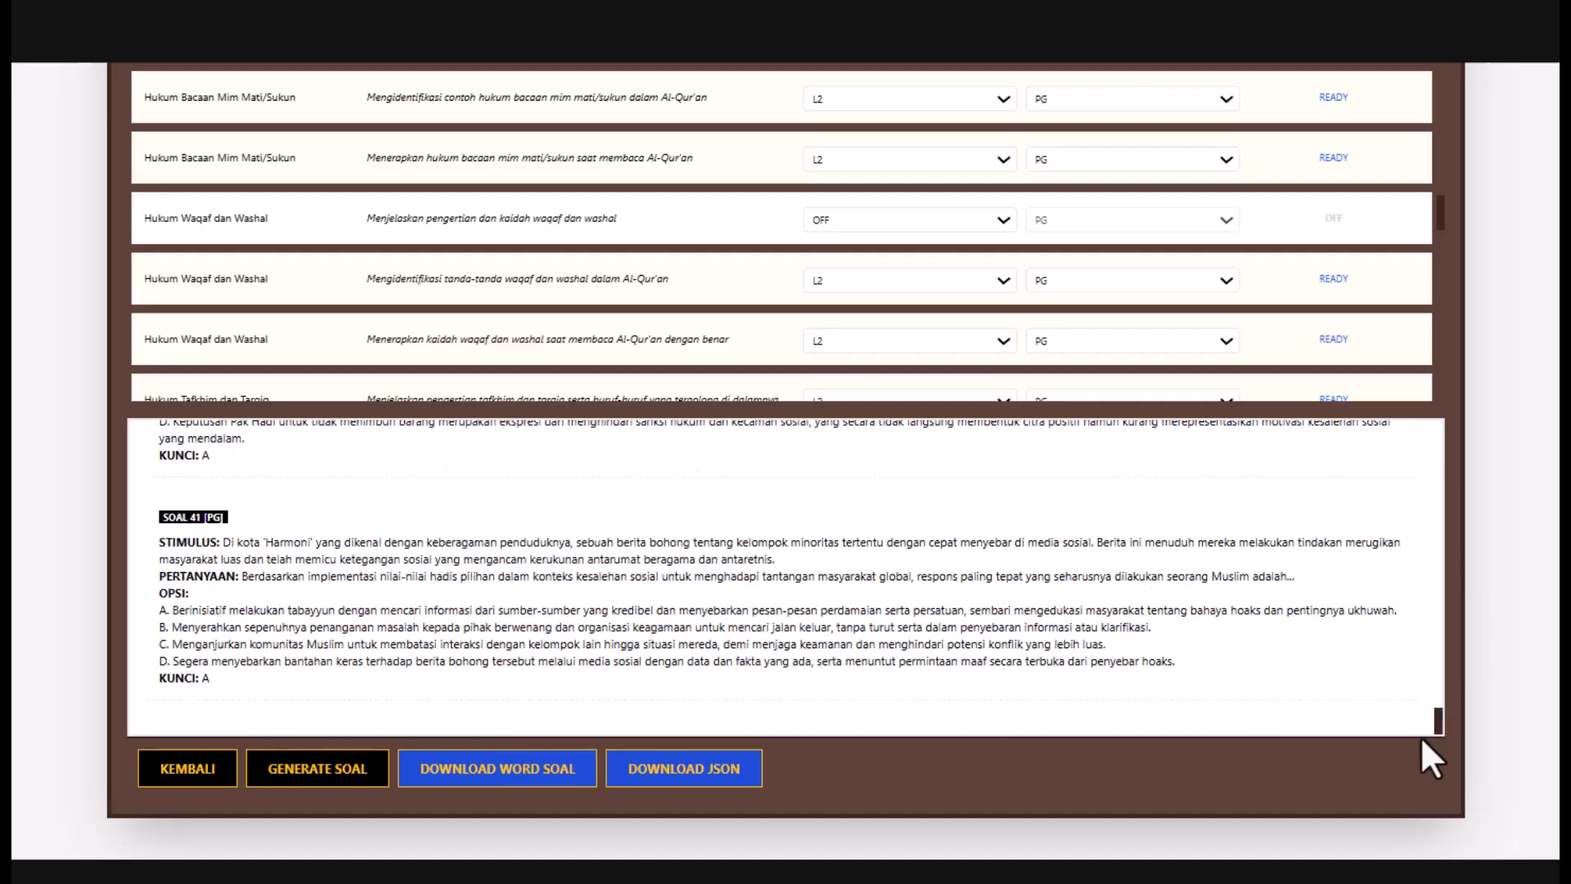
pyautogui.click(506, 767)
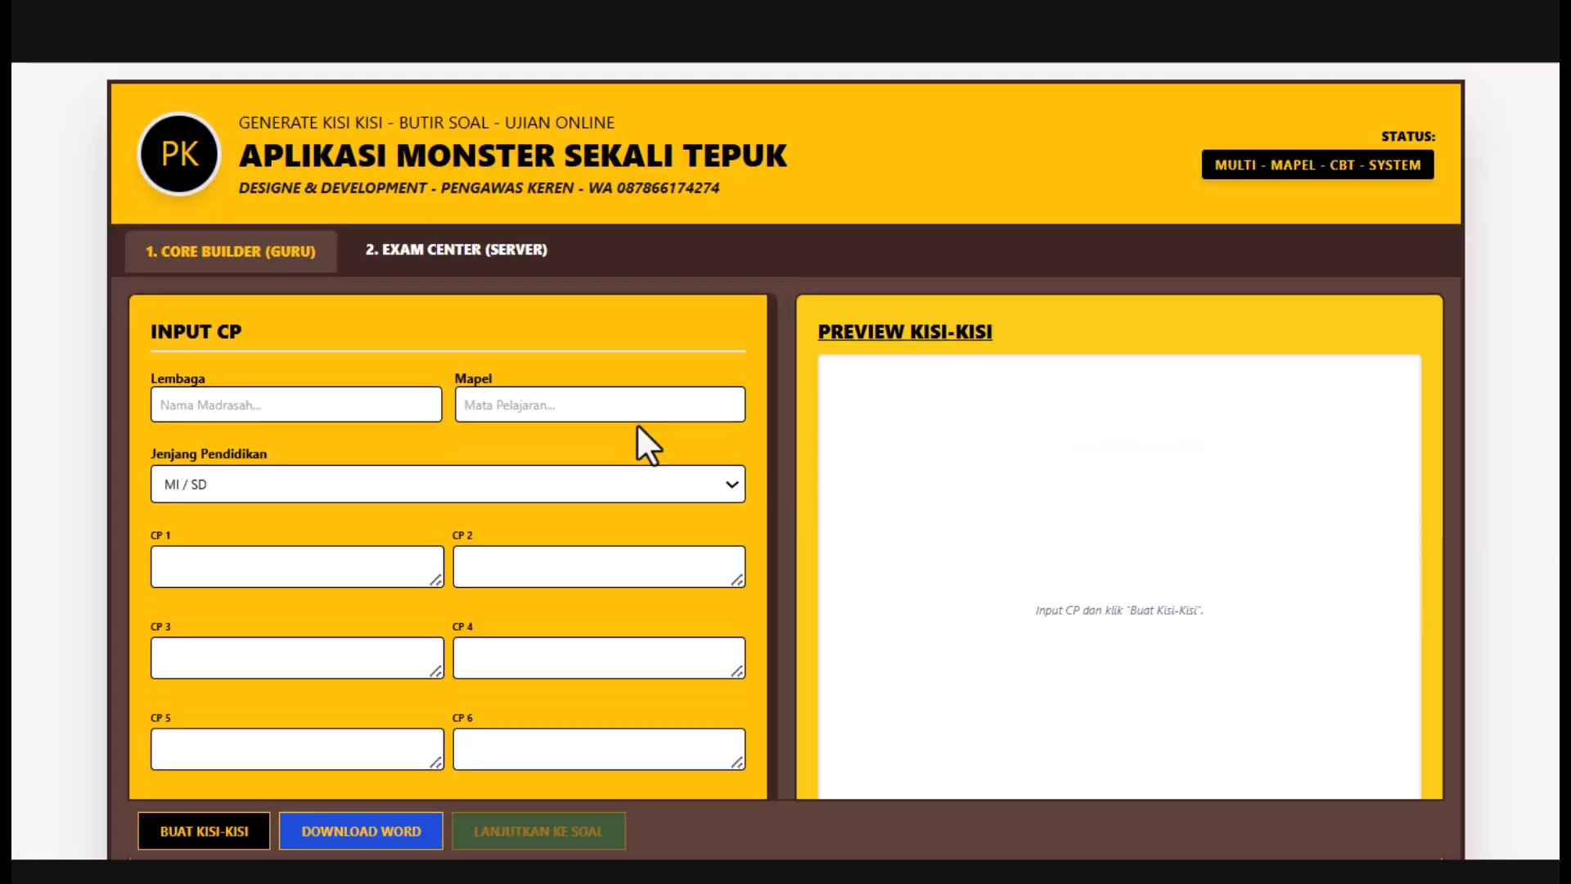
# - Fill in the new blueprint form with institution MI AGAYA, subject MATEMATIKA and education level MTs / SMP
pyautogui.click(187, 410)
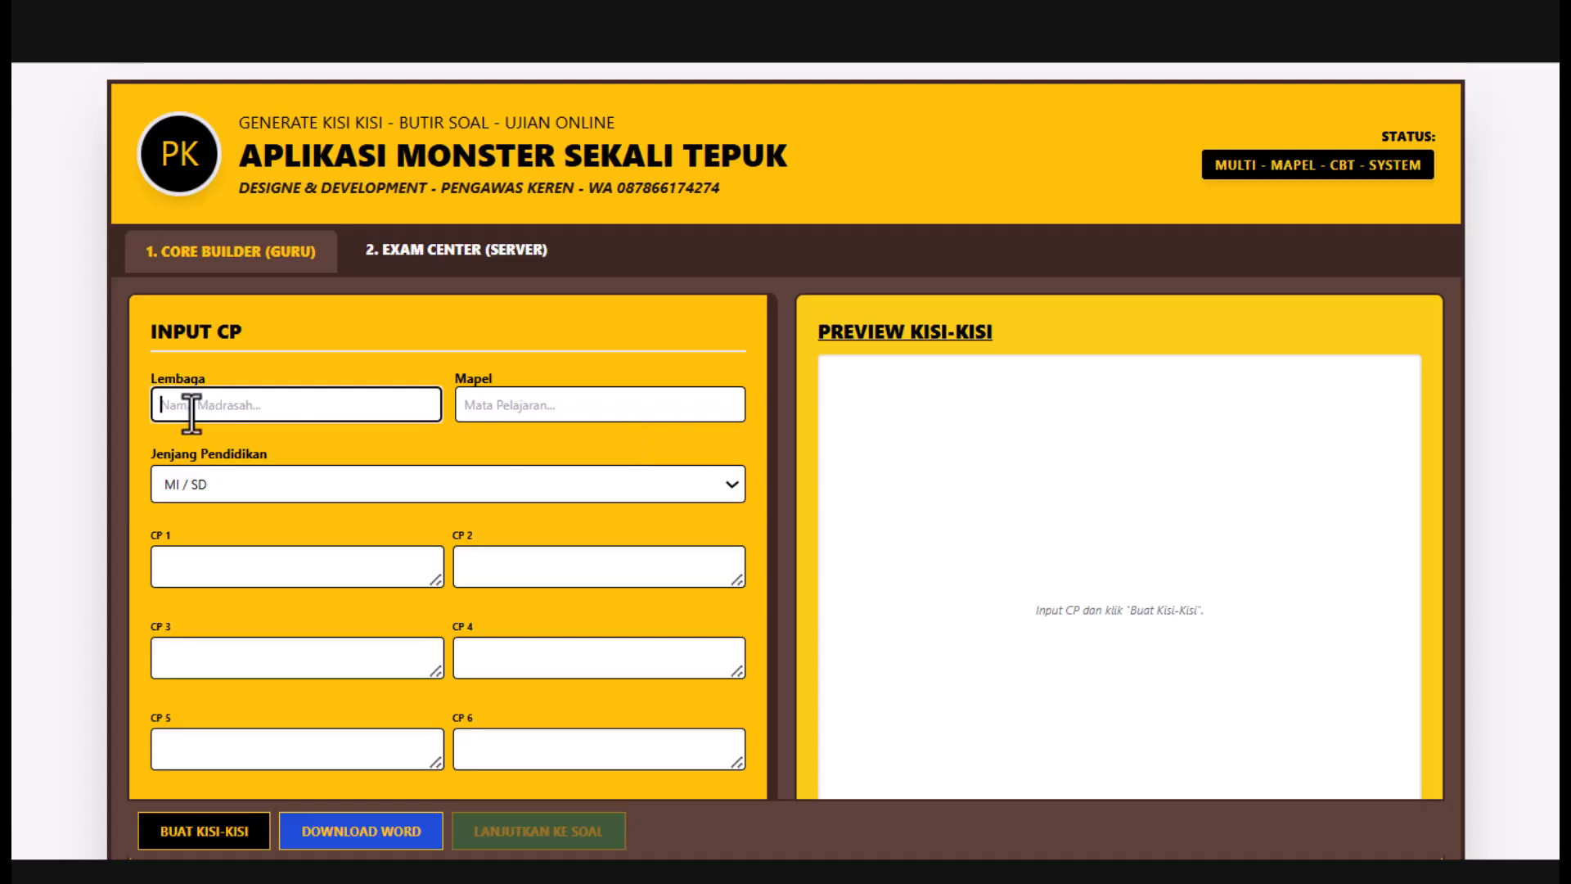
pyautogui.write('MI AMAYA')
pyautogui.click(523, 404)
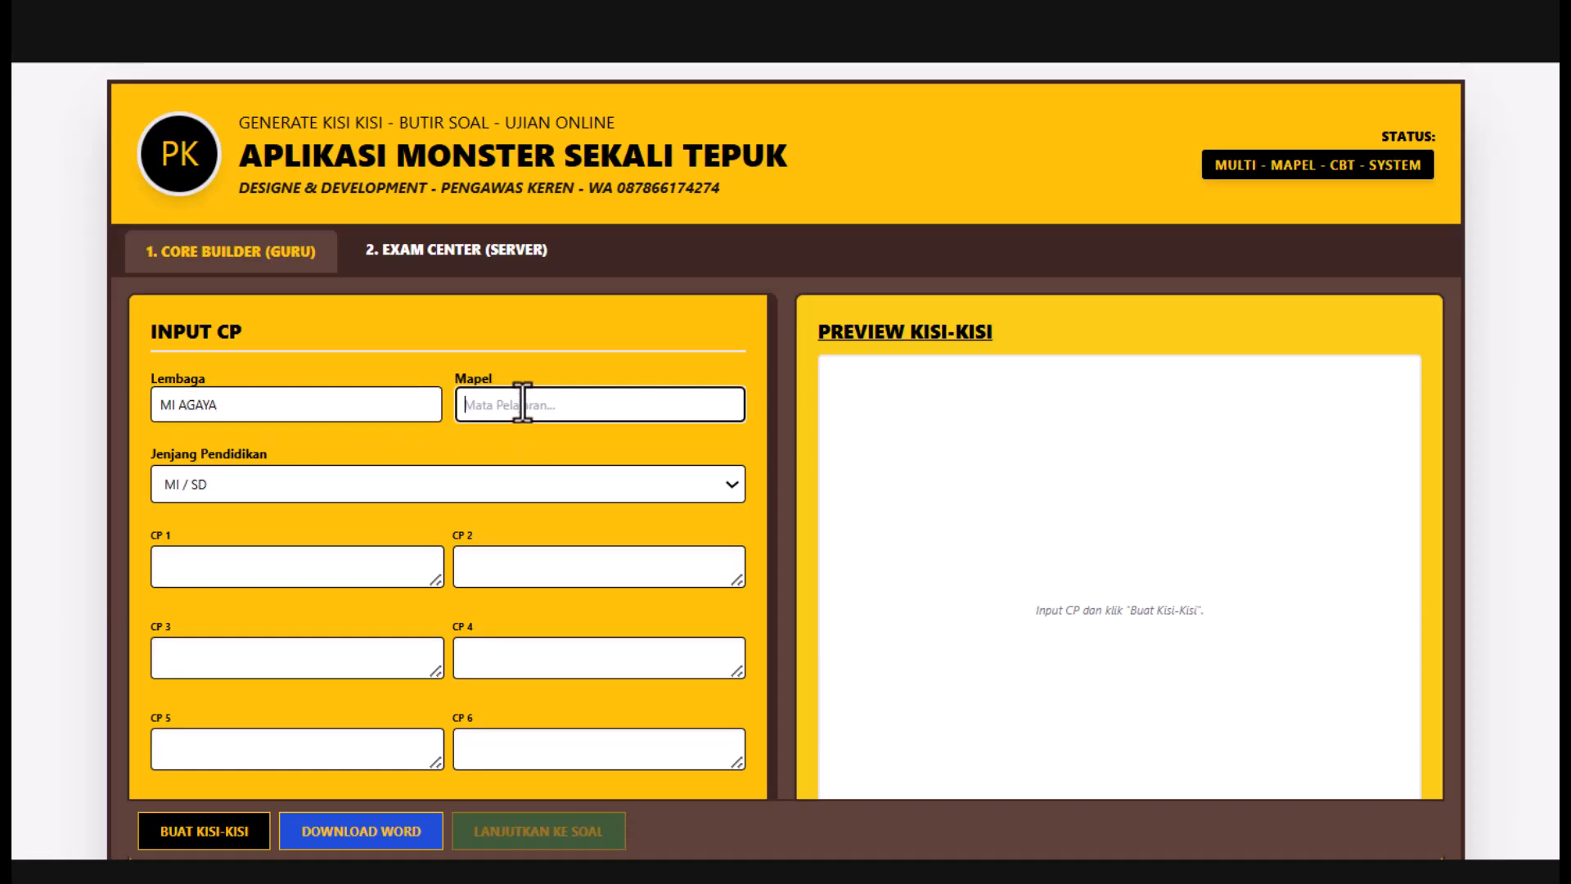
pyautogui.write('MATEMATIKA')
pyautogui.click(370, 482)
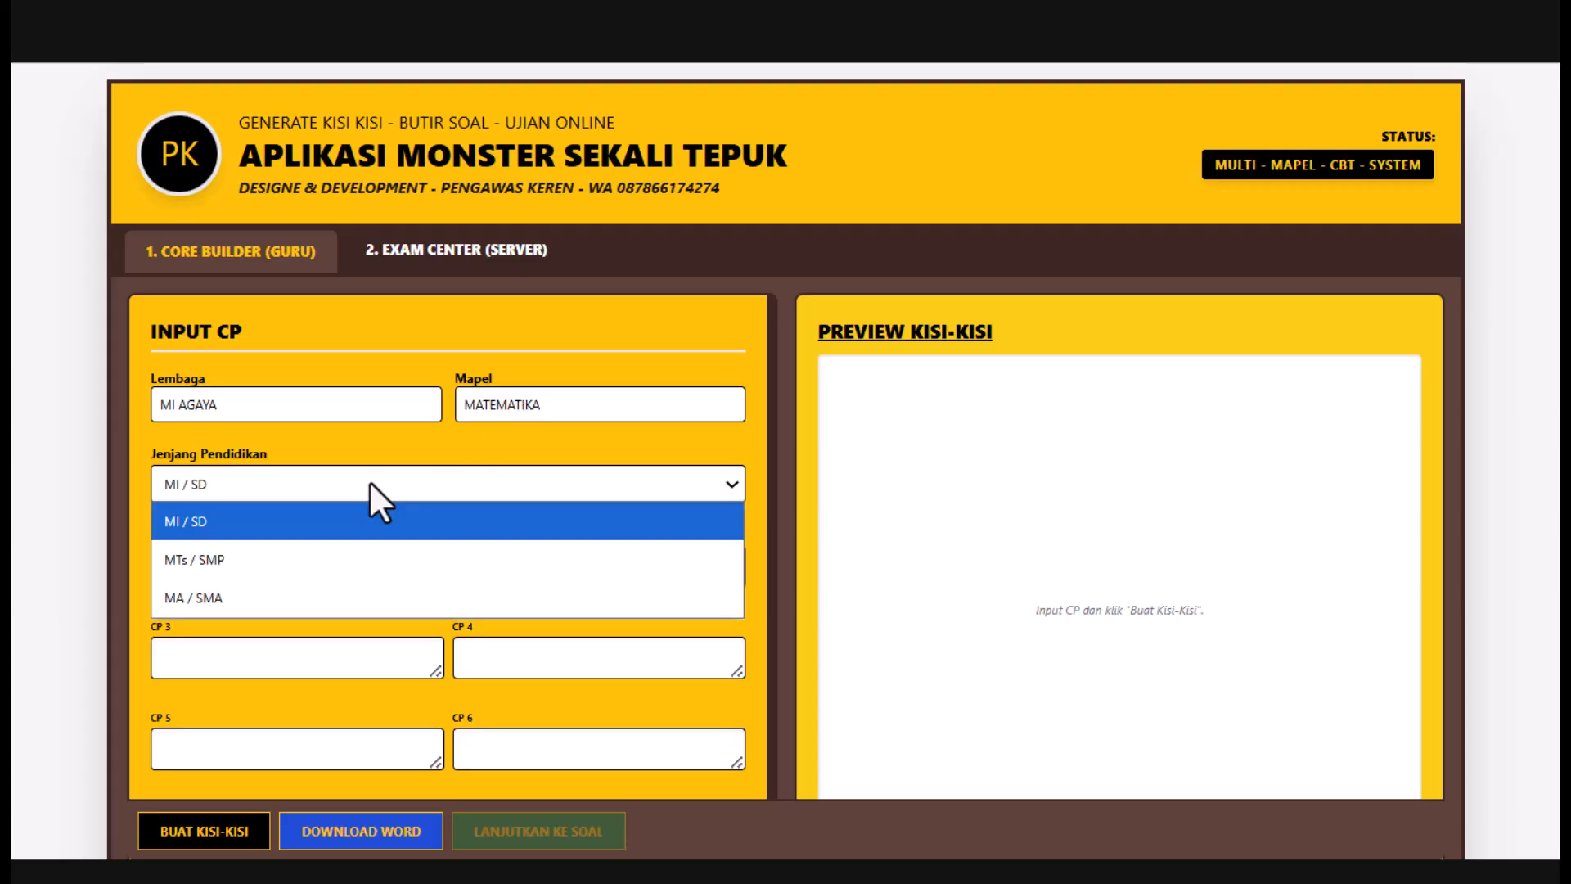
pyautogui.click(214, 564)
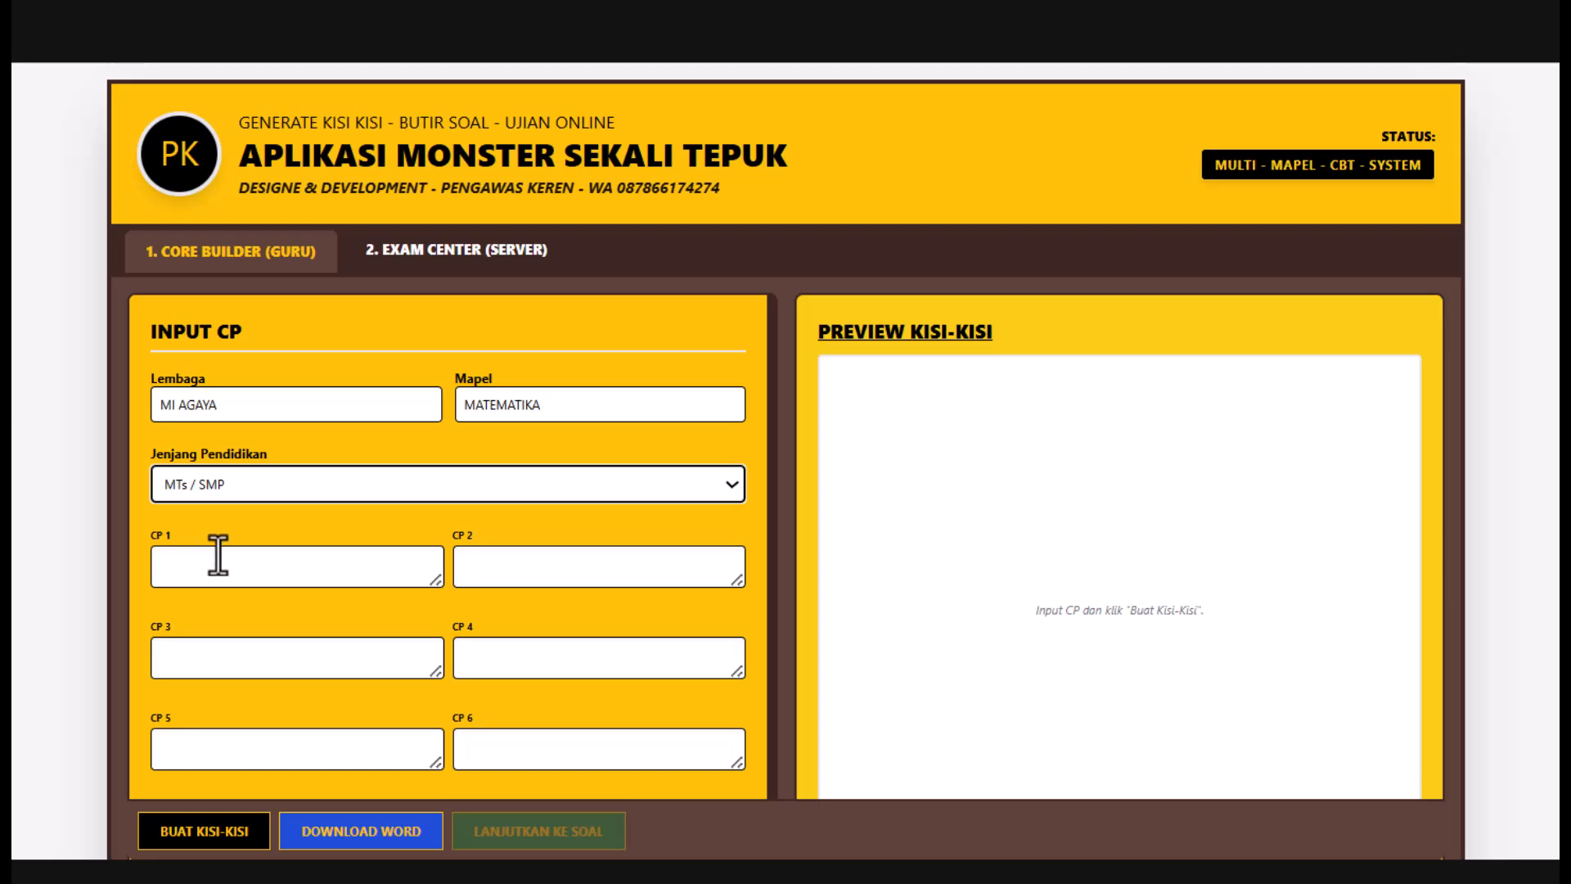
# - Copy the first paragraph of 4.1 Bilangan under Fase D from the curriculum PDF into CP 1
pyautogui.click(617, 883)
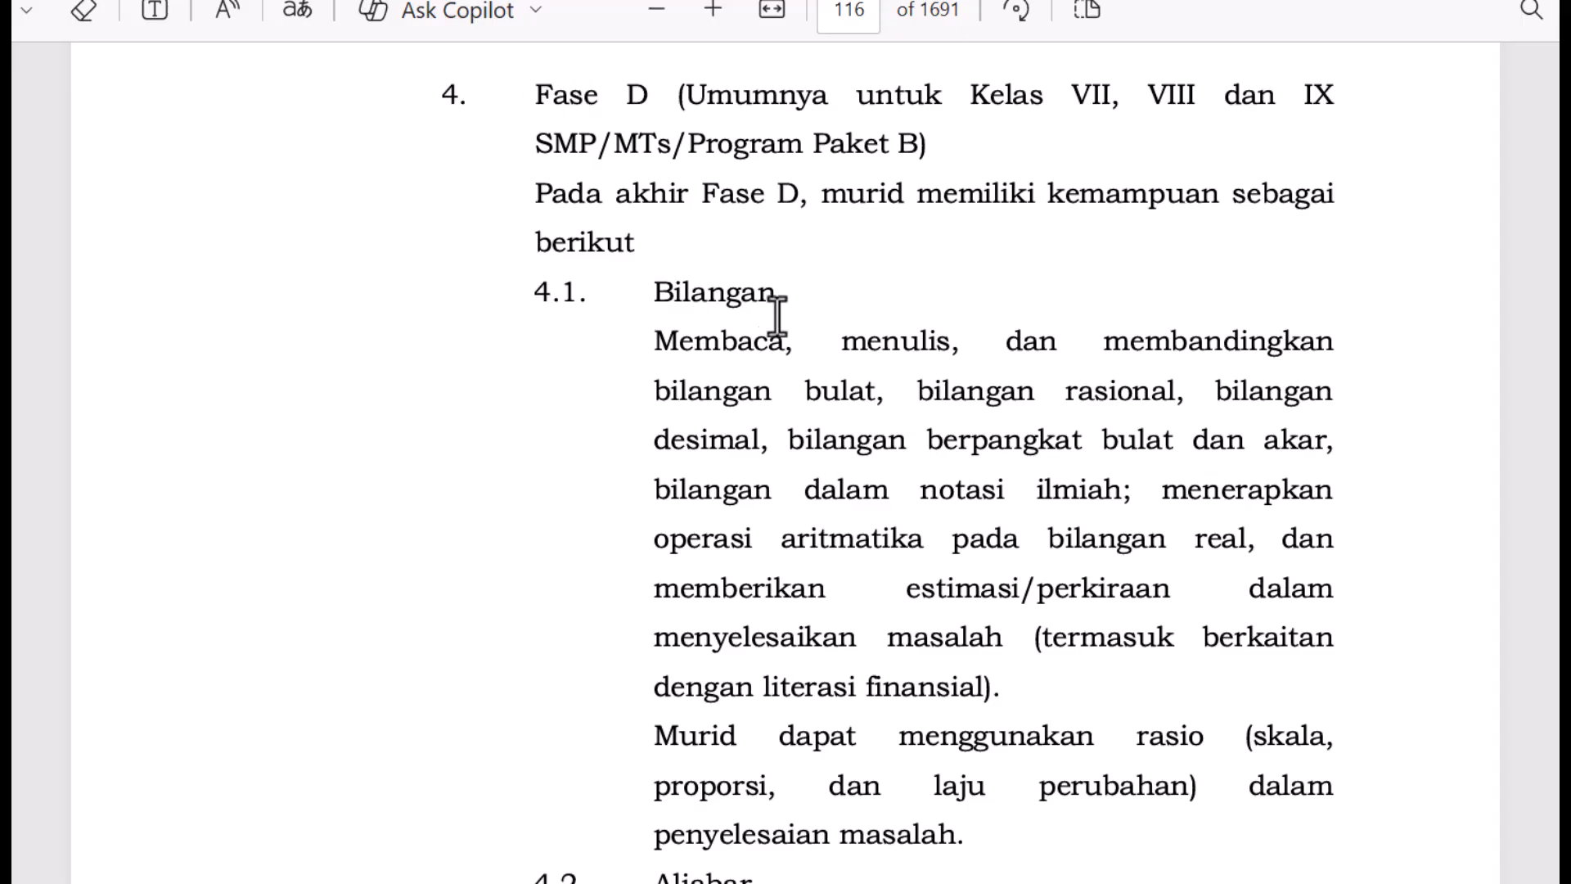
pyautogui.scroll(-2, 761, 311)
pyautogui.moveTo(652, 183); pyautogui.dragTo(1015, 518)
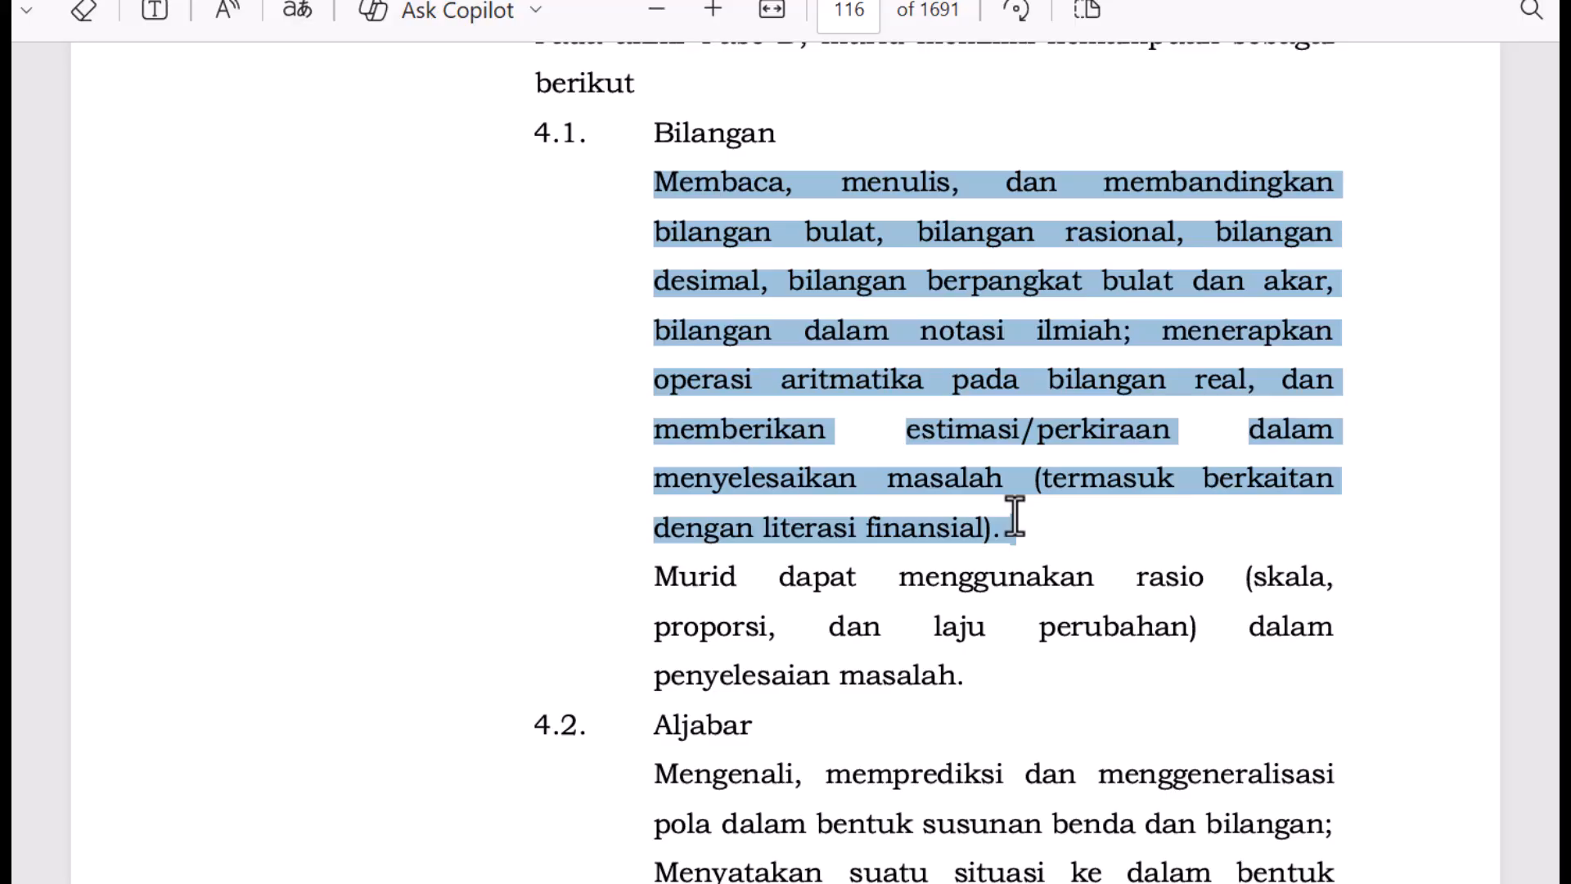
pyautogui.moveTo(1015, 517); pyautogui.dragTo(986, 561)
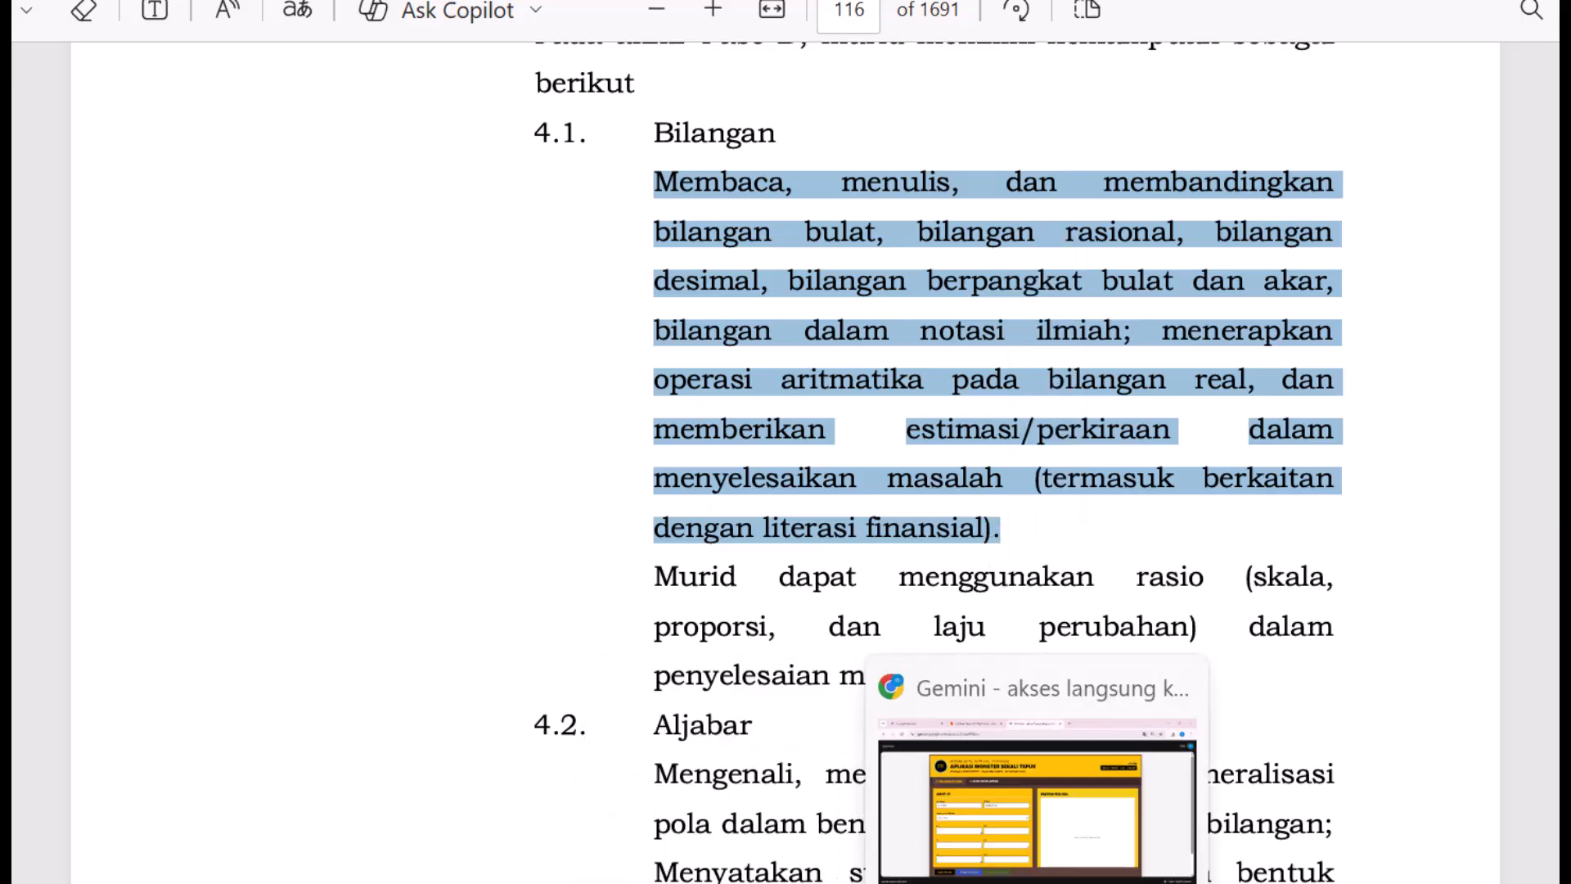
pyautogui.click(1036, 883)
pyautogui.click(215, 565)
pyautogui.hotkey('ctrl', 'v')
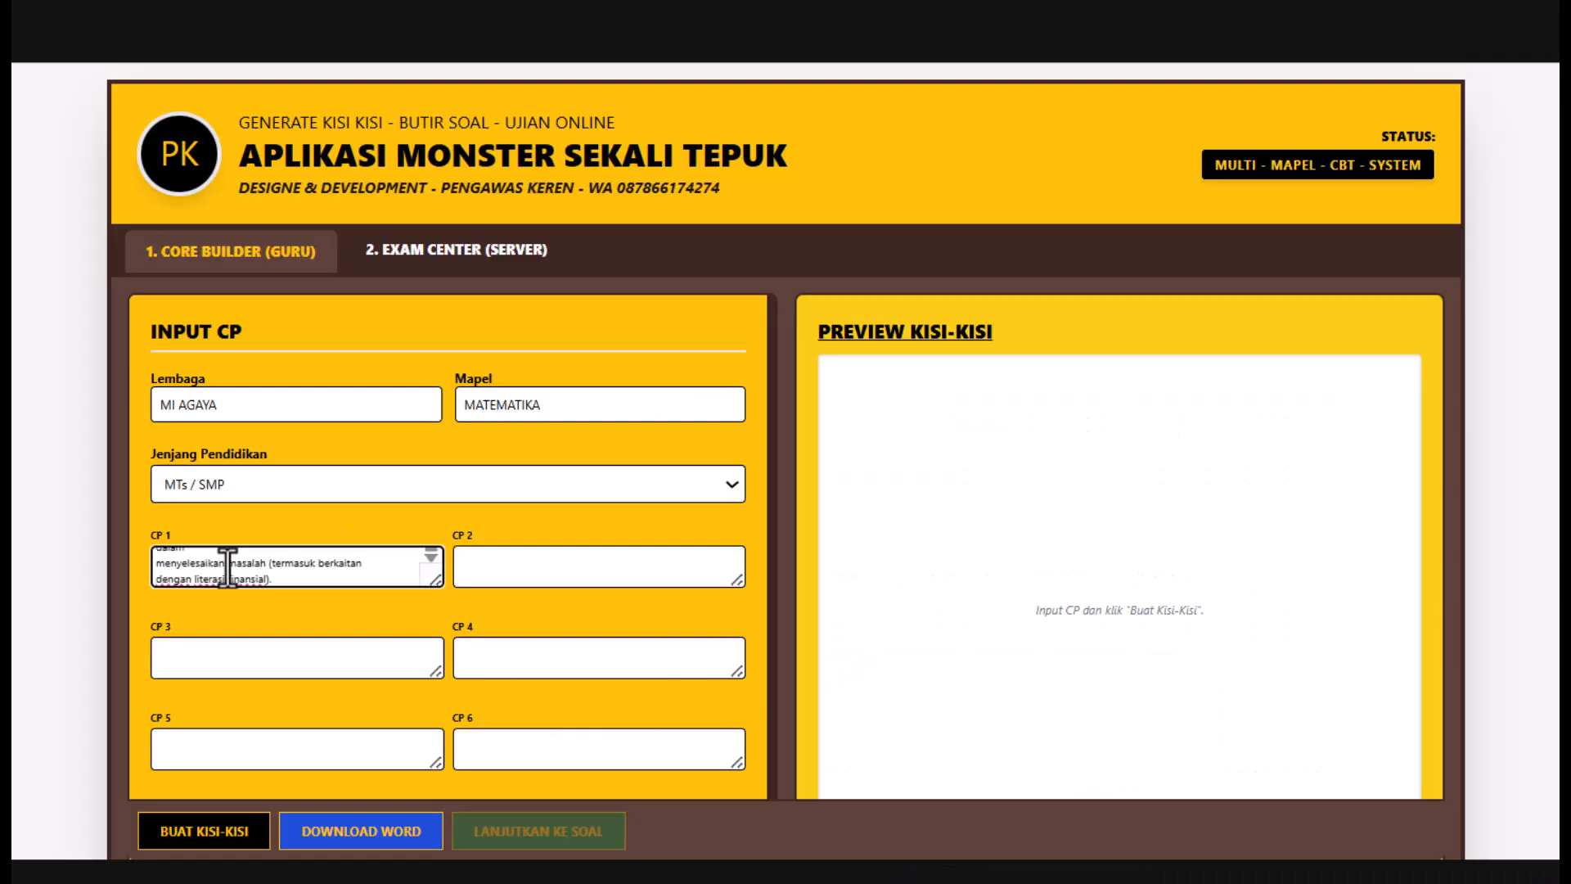
# - Copy the PDF's second Bilangan paragraph, about using ratios (skala, proporsi, laju perubahan), into CP 2
pyautogui.click(470, 563)
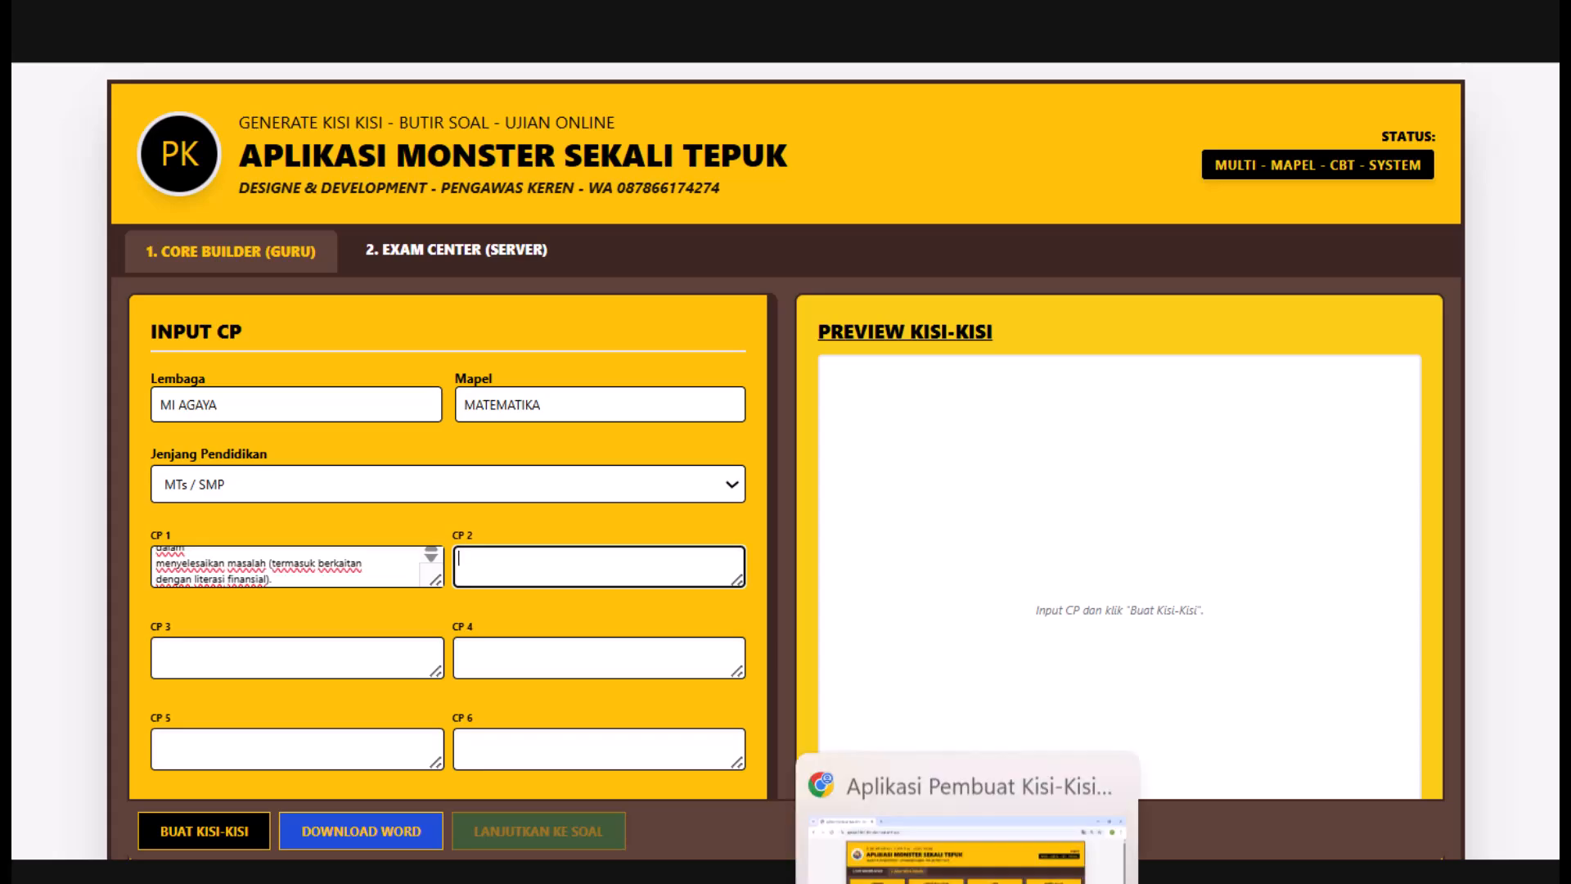
pyautogui.click(646, 883)
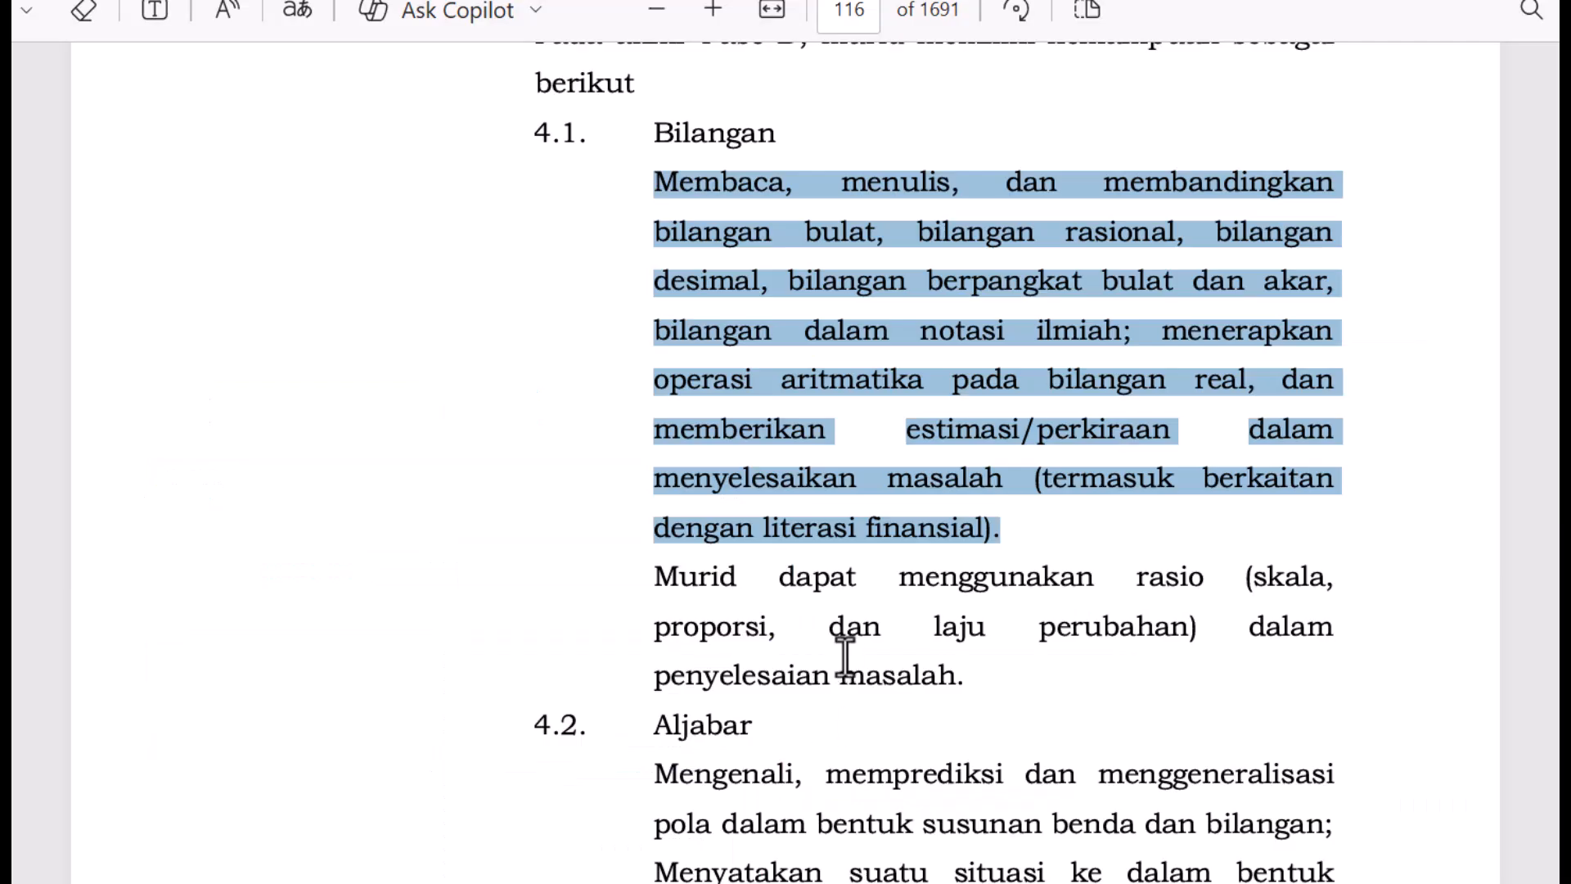
pyautogui.scroll(-2, 847, 661)
pyautogui.moveTo(653, 419); pyautogui.dragTo(950, 519)
pyautogui.hotkey('ctrl', 'c')
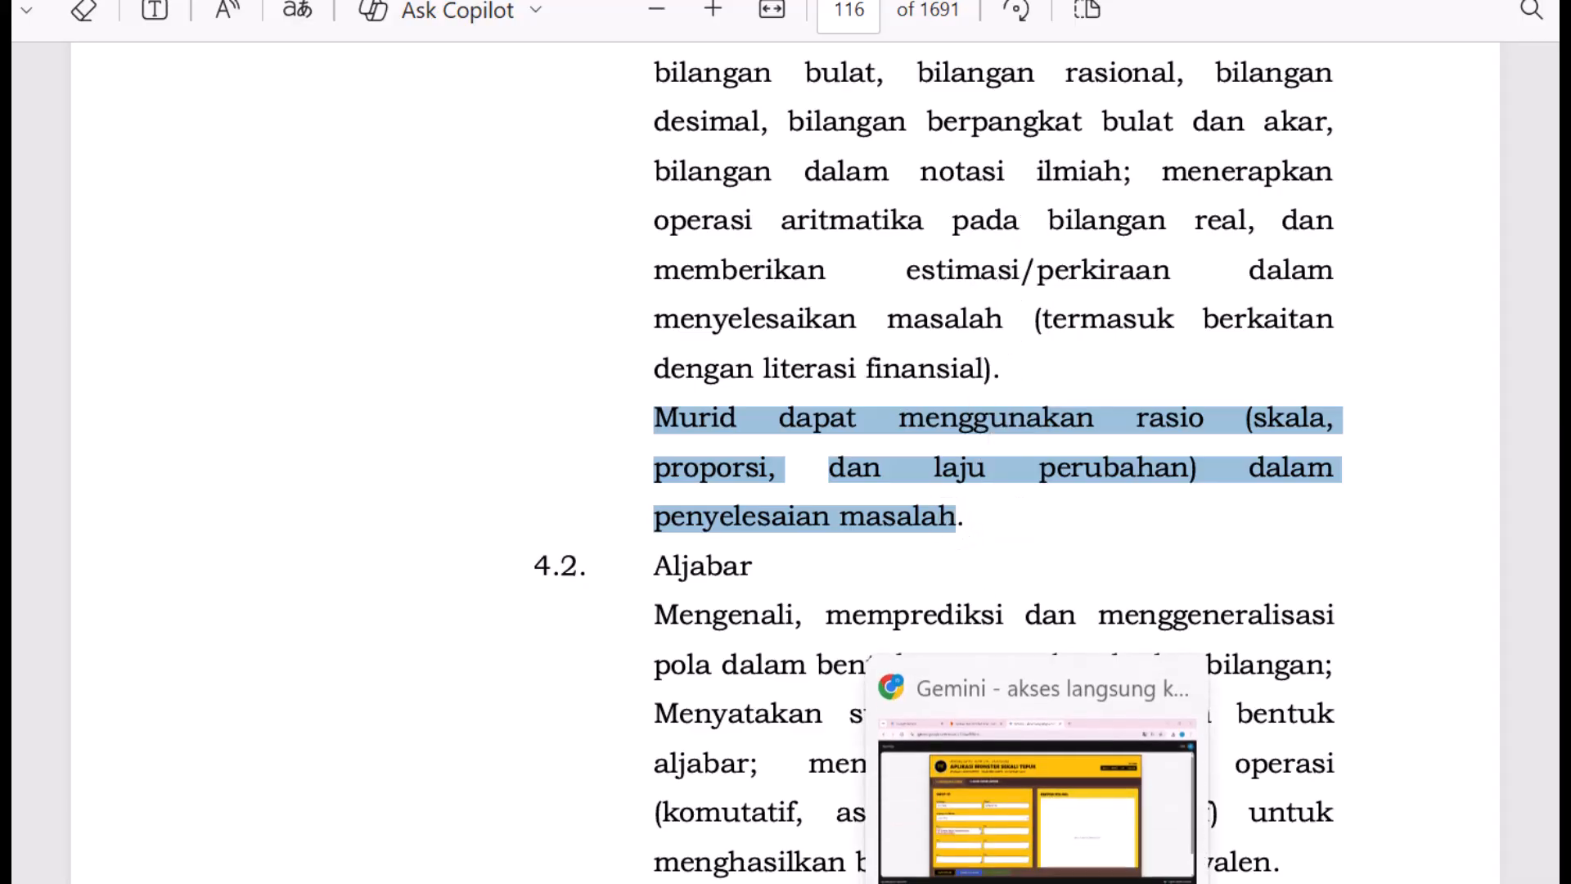
pyautogui.click(1037, 882)
pyautogui.click(508, 564)
pyautogui.hotkey('ctrl', 'v')
# - Copy the first paragraph of 4.2 Aljabar, from "Mengenali, memprediksi" to "yang ekuivalen", from the PDF into CP 3
pyautogui.click(239, 648)
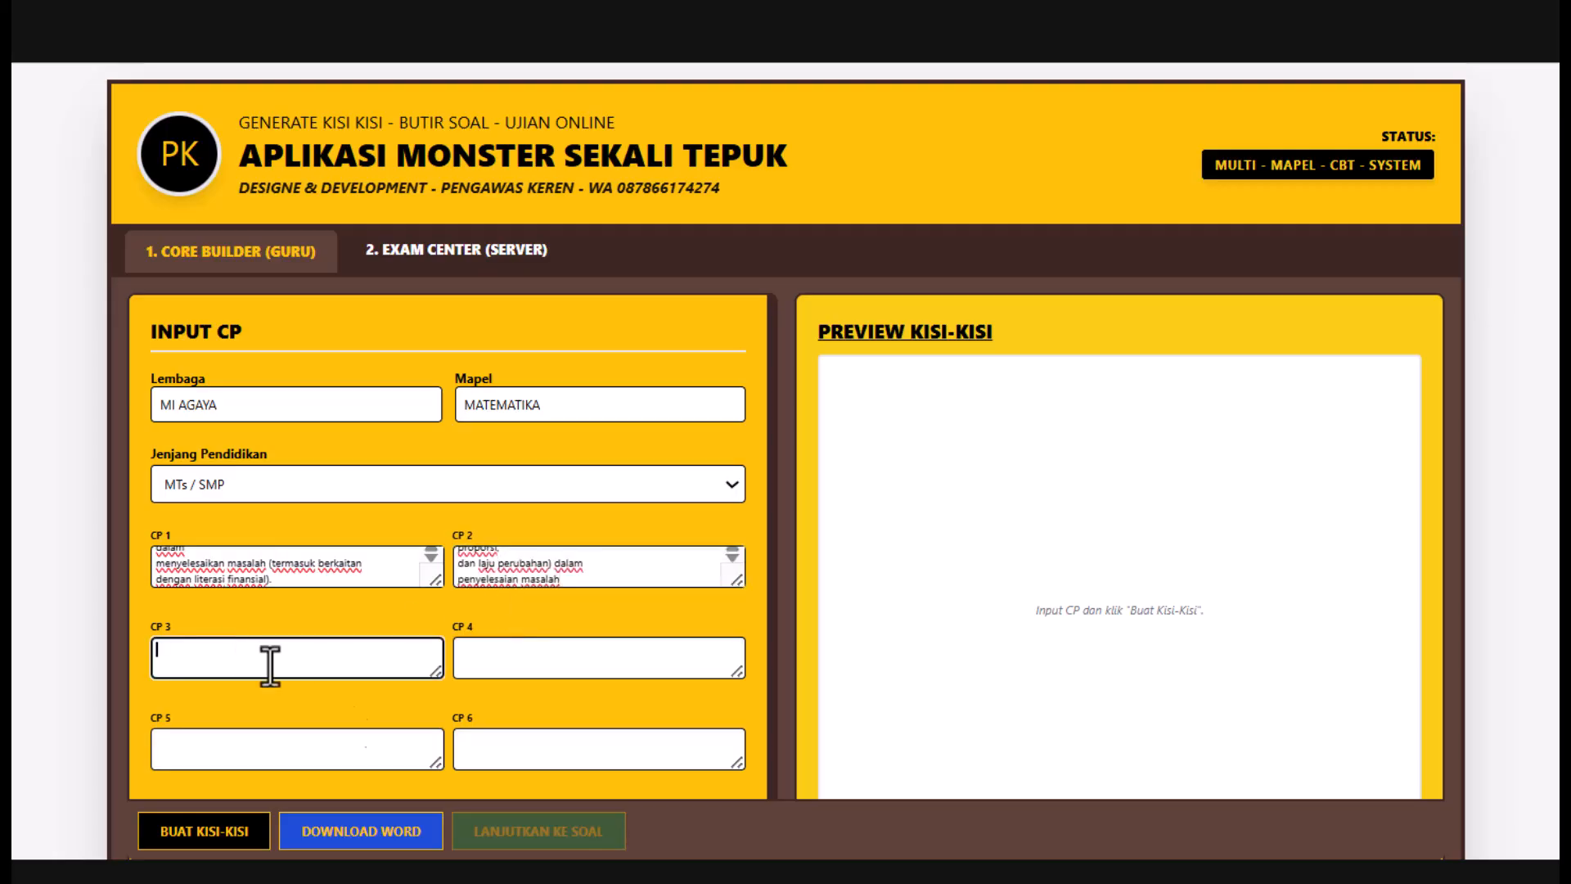
pyautogui.click(617, 882)
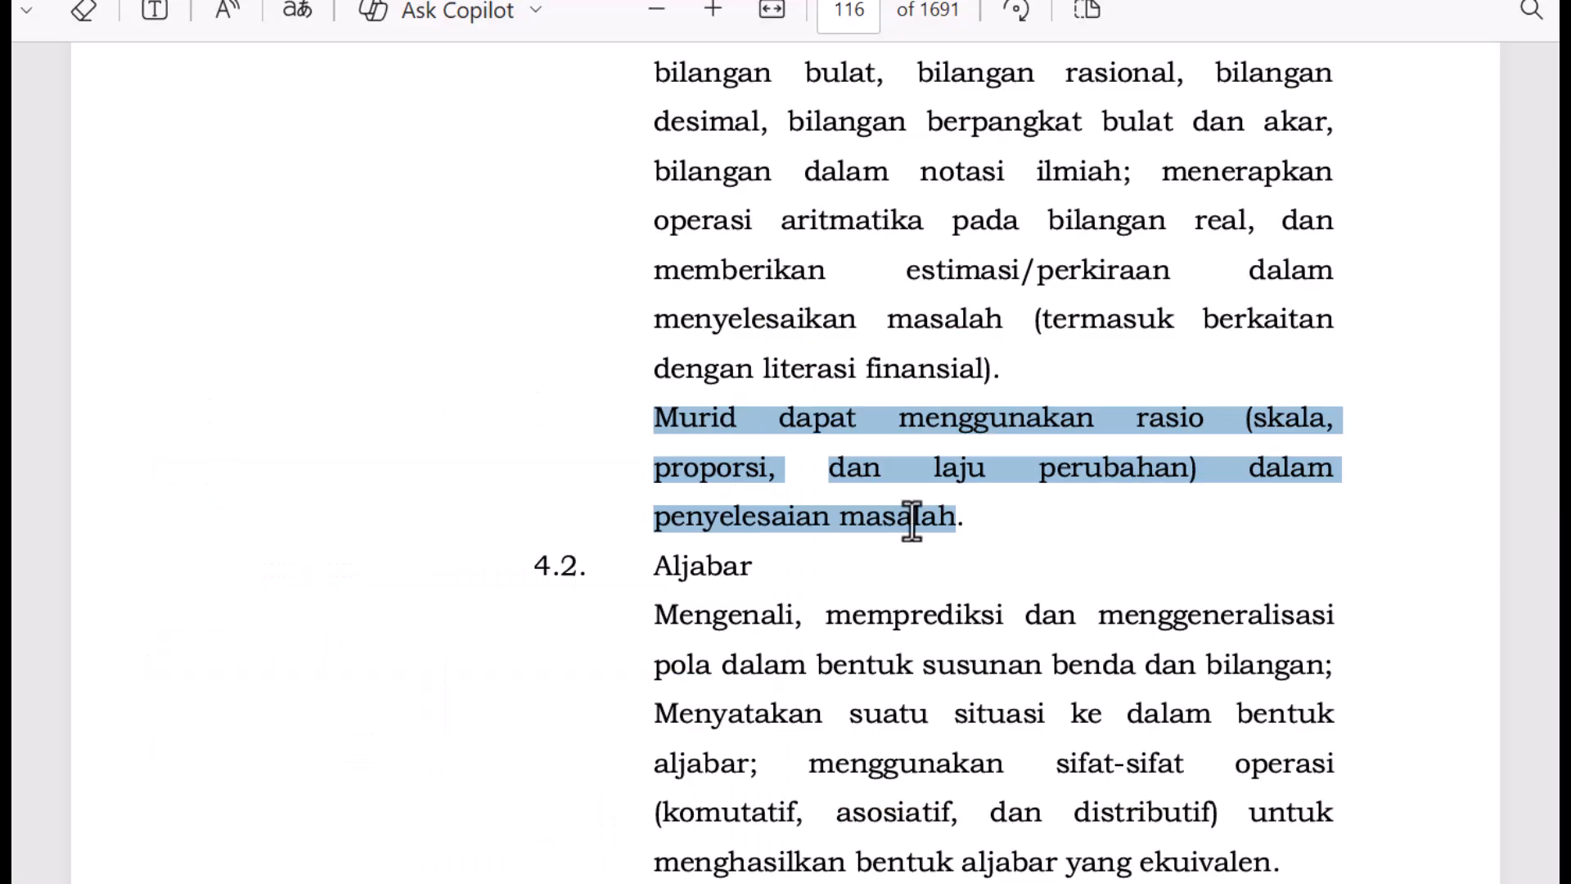
pyautogui.scroll(-4, 912, 519)
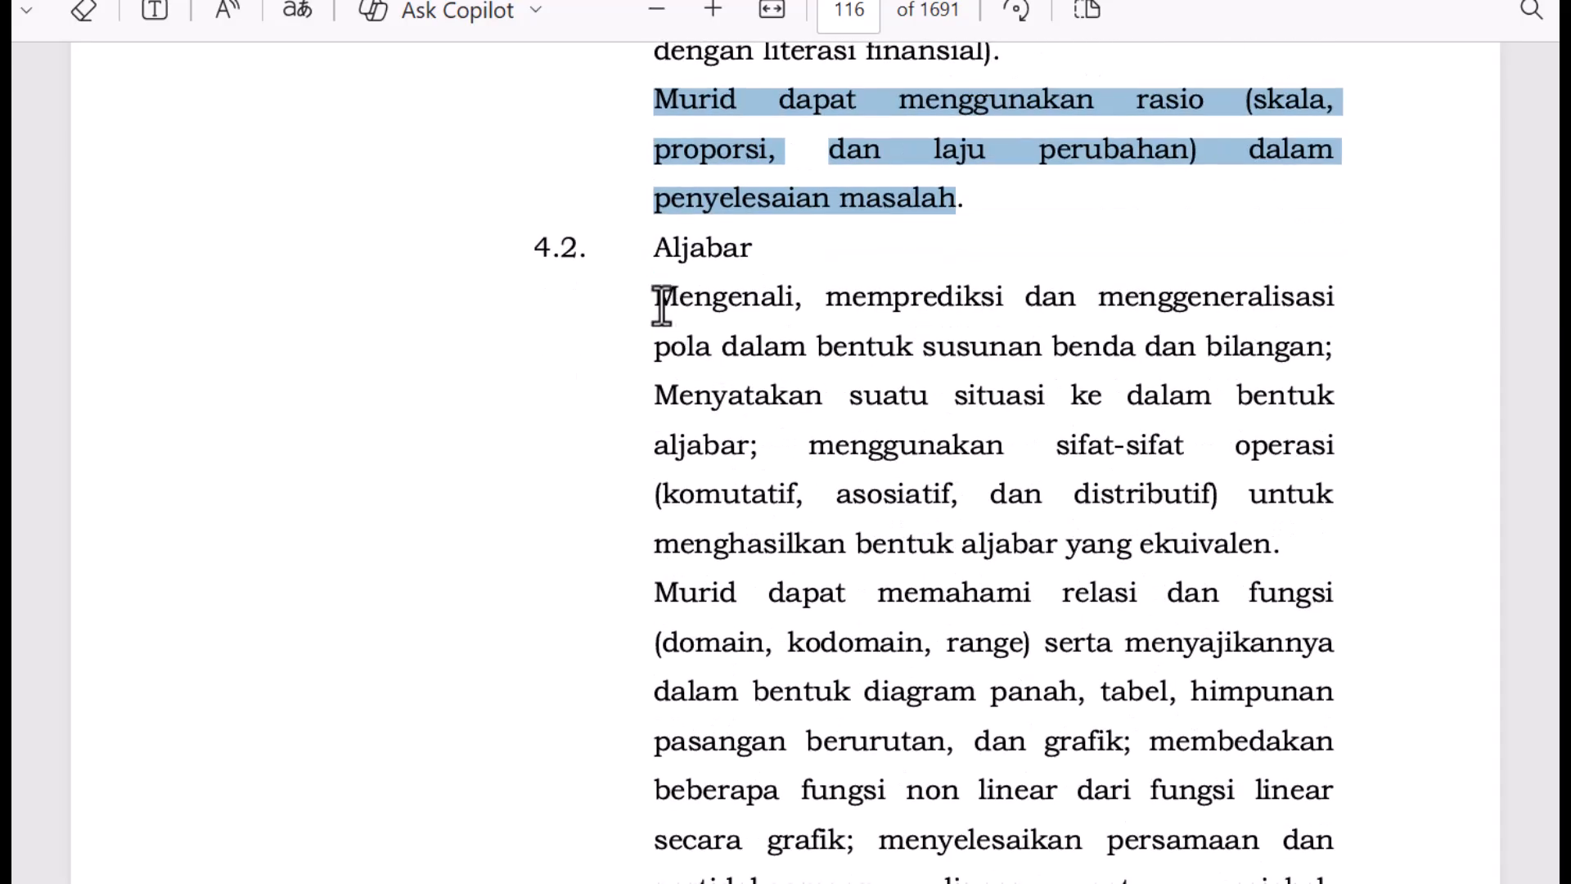
pyautogui.moveTo(656, 297); pyautogui.dragTo(1268, 550)
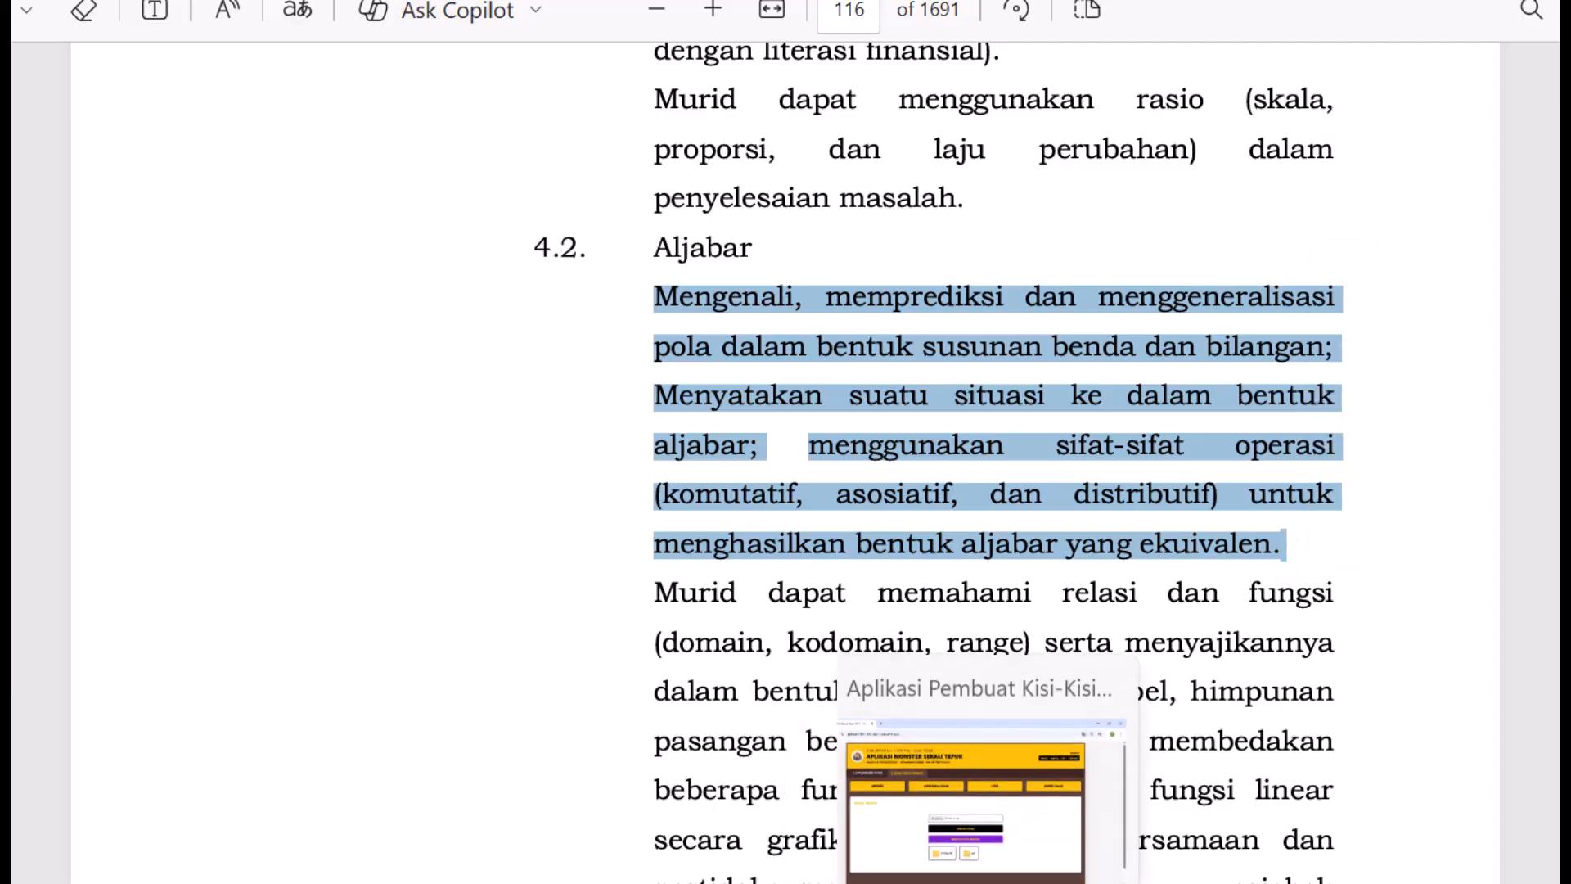
pyautogui.click(967, 883)
pyautogui.hotkey('ctrl', 'v')
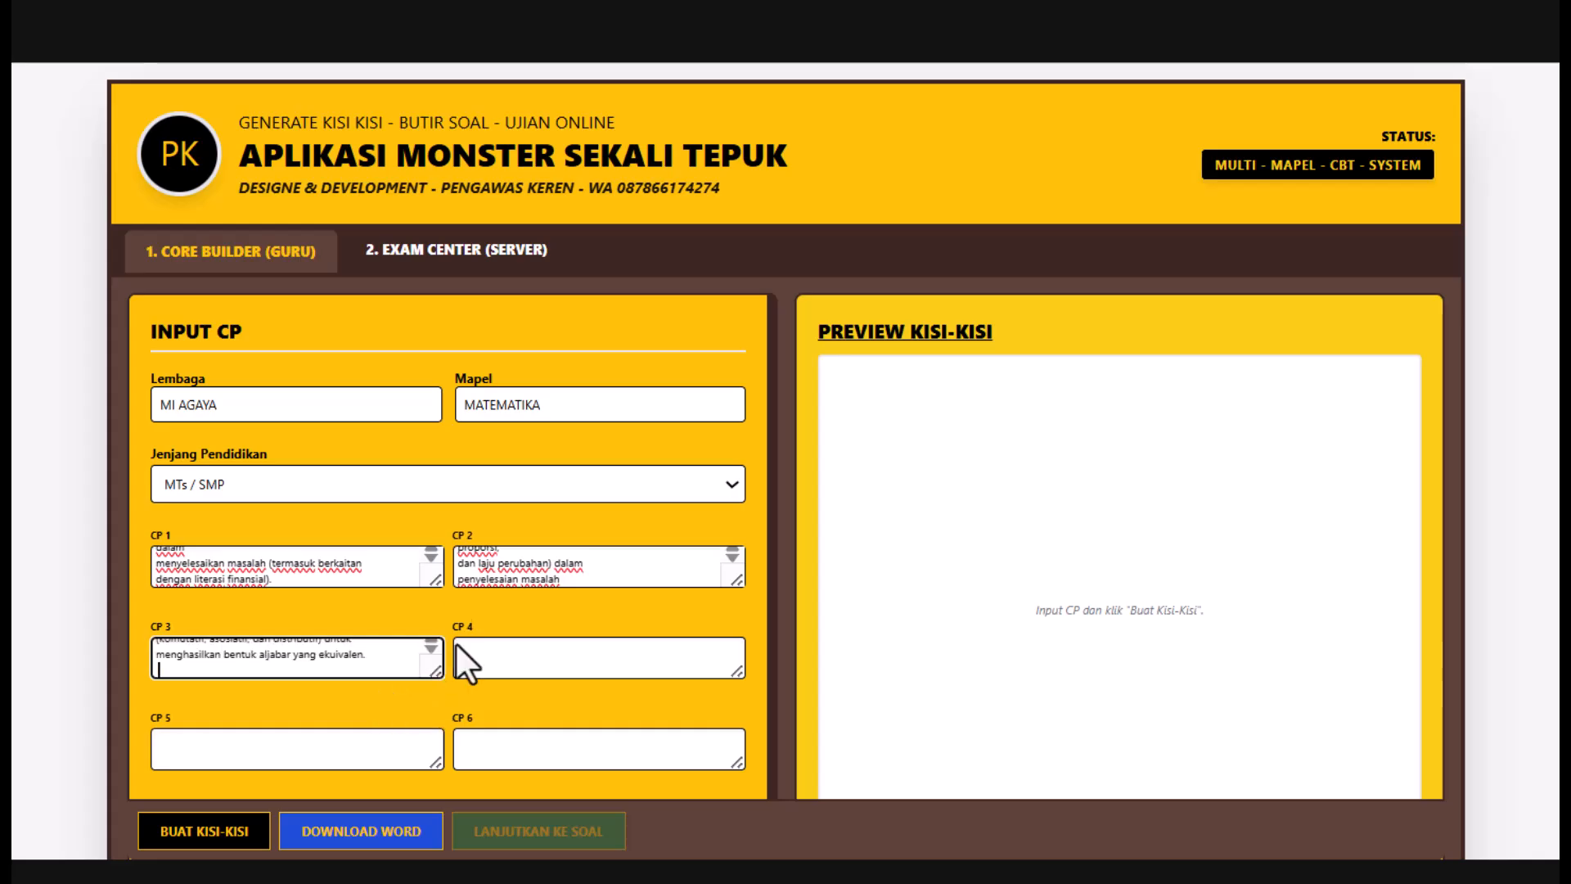
# - Copy the PDF's second Aljabar paragraph, from "Murid dapat memahami relasi dan fungsi" to "penyelesaian masalah" on page 117, into CP 4
pyautogui.click(491, 650)
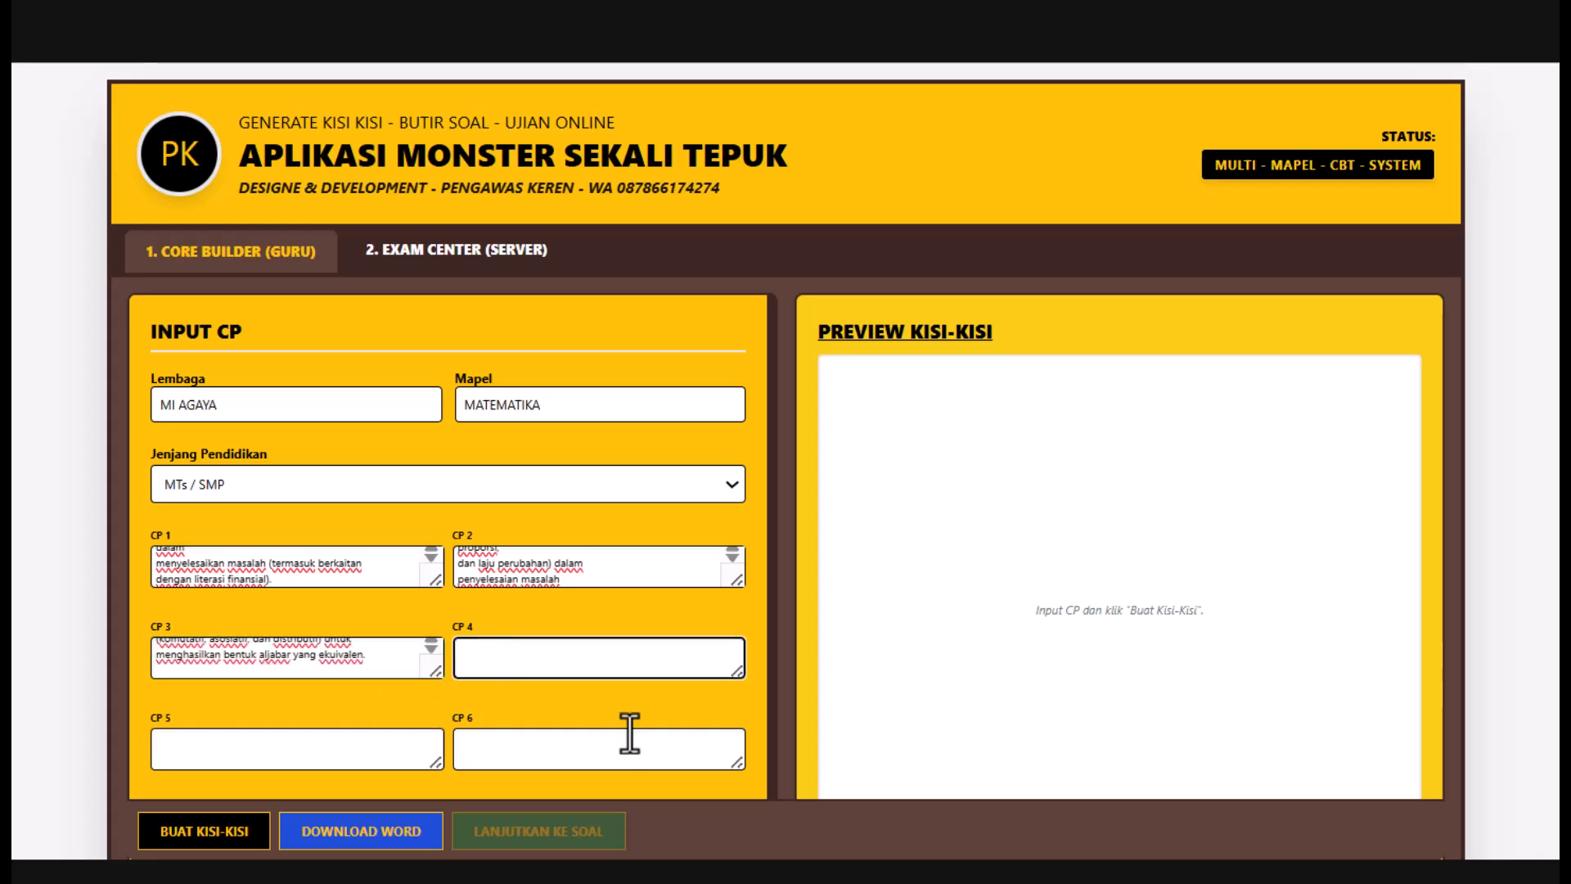
pyautogui.hotkey('alt', 'Tab')
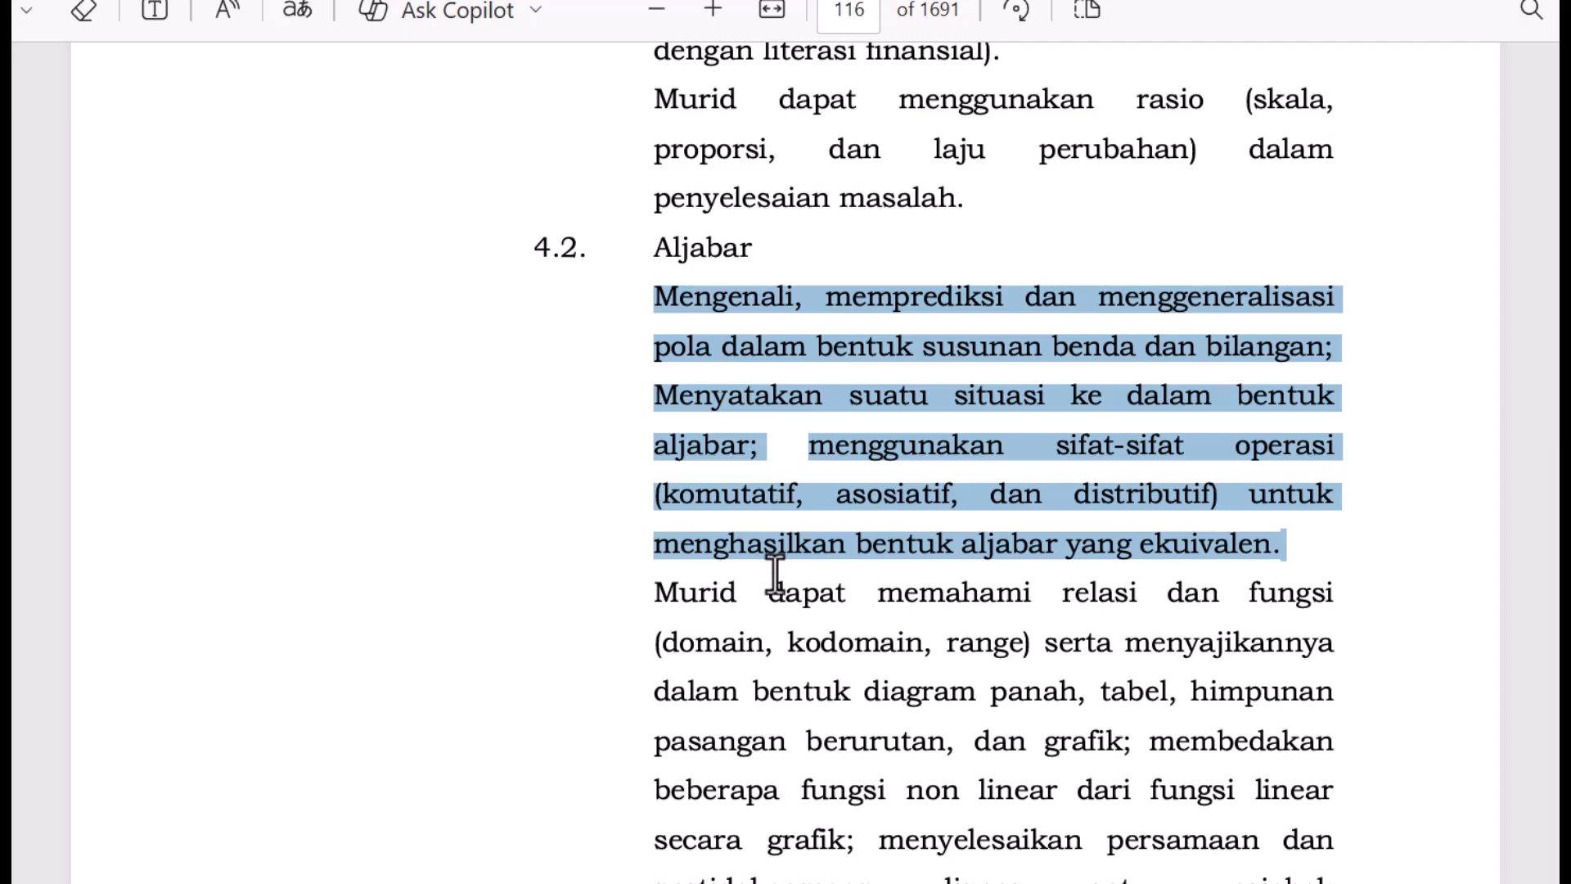
pyautogui.scroll(-2, 776, 582)
pyautogui.scroll(-2, 779, 573)
pyautogui.moveTo(656, 270); pyautogui.dragTo(1325, 720)
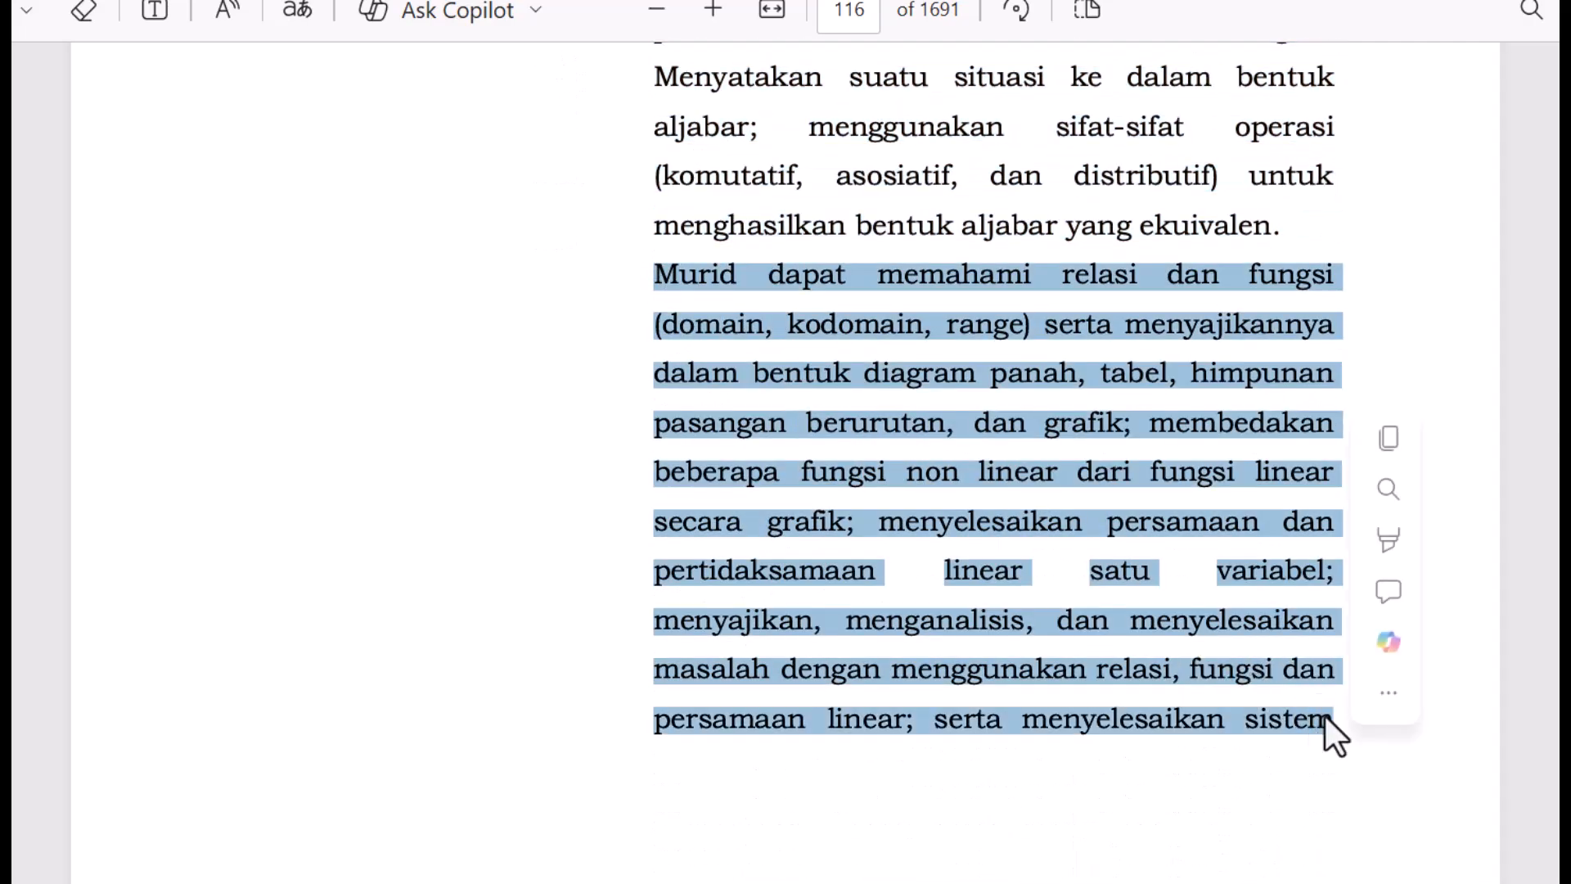
pyautogui.scroll(-8, 1140, 698)
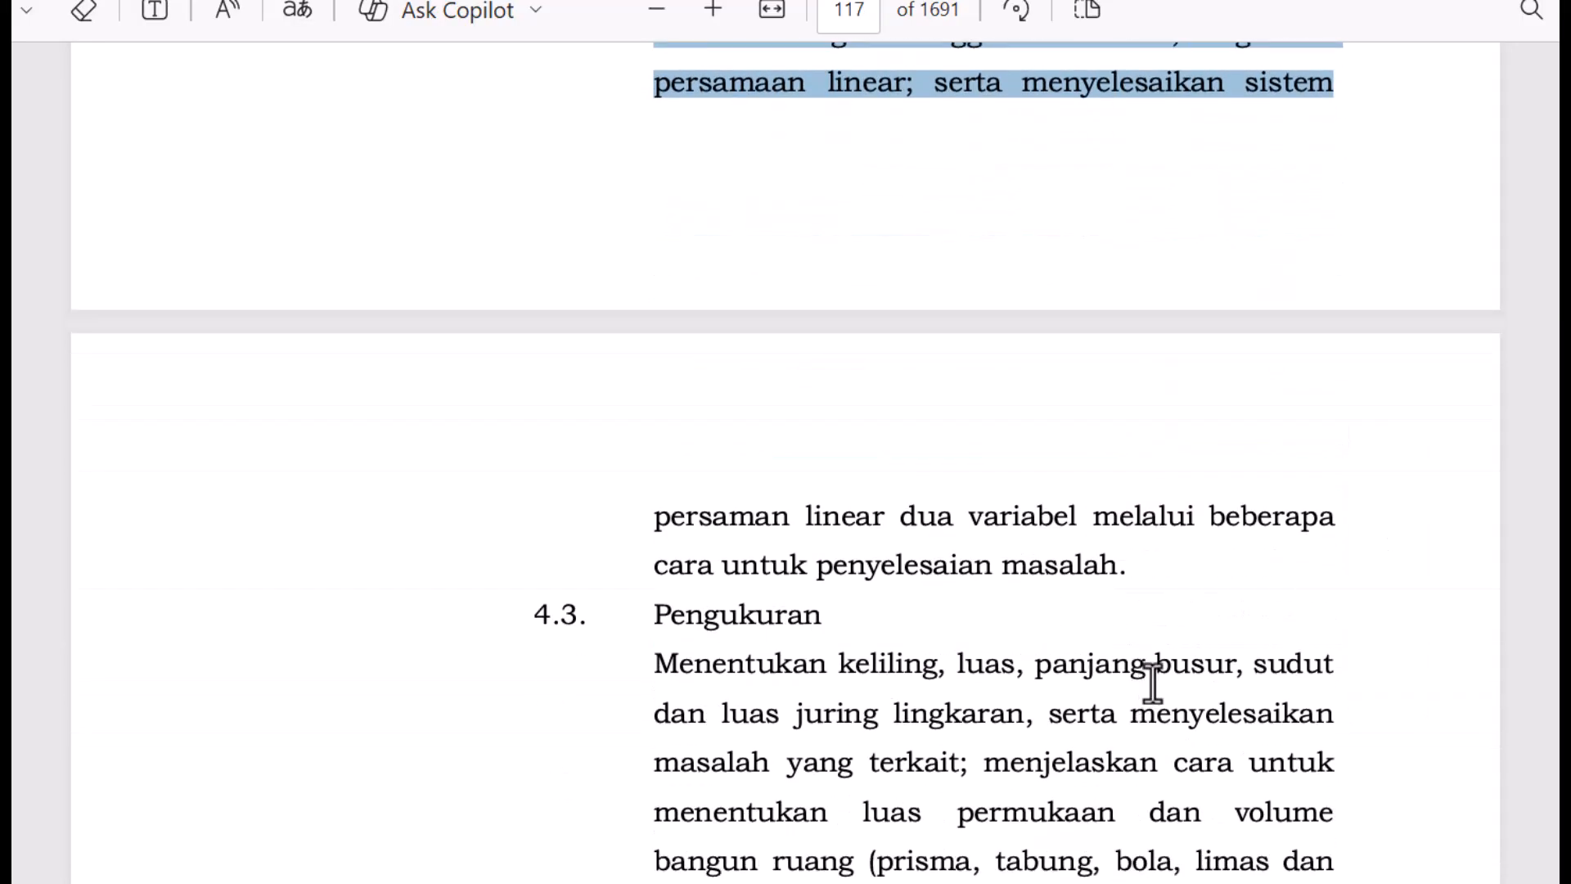
pyautogui.keyDown('shift'); pyautogui.click(1119, 565); pyautogui.keyUp('shift')
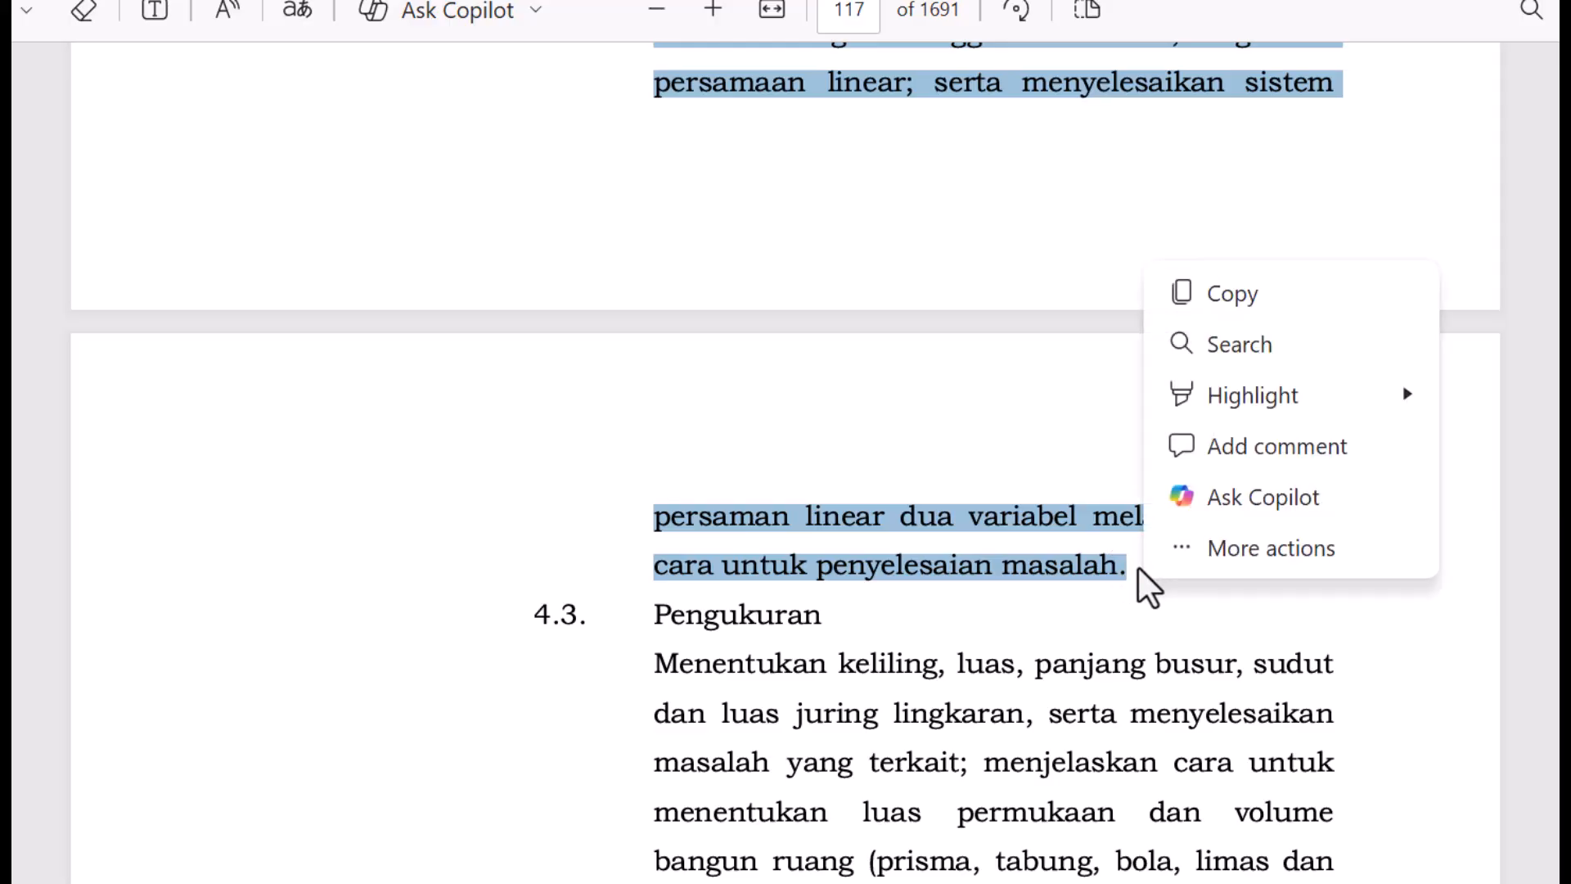
pyautogui.hotkey('ctrl', 'c')
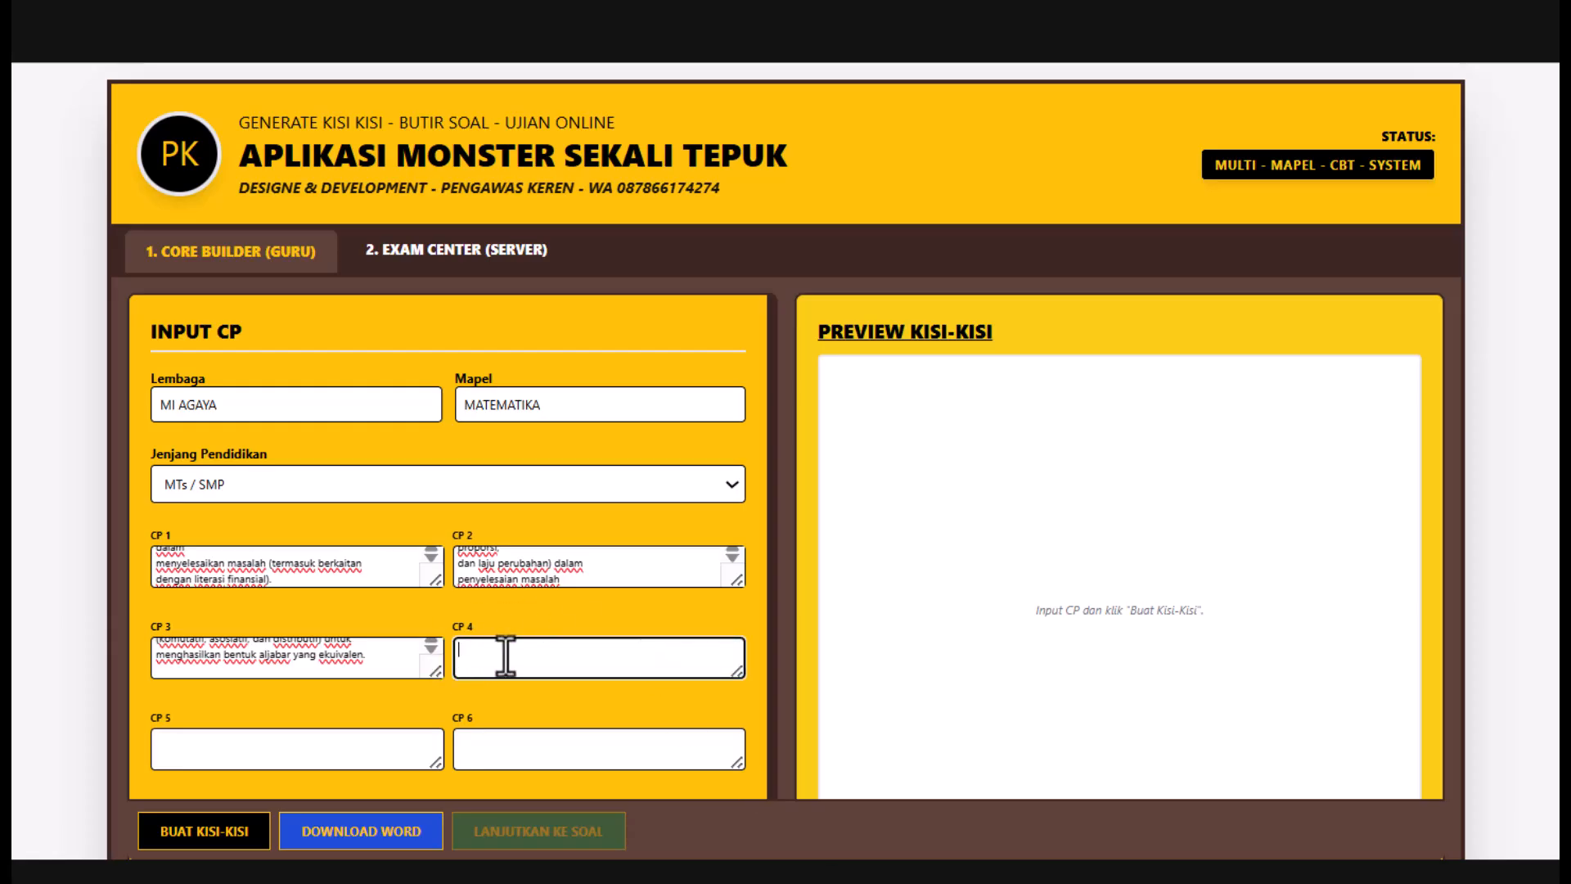
pyautogui.hotkey('ctrl', 'v')
pyautogui.click(212, 745)
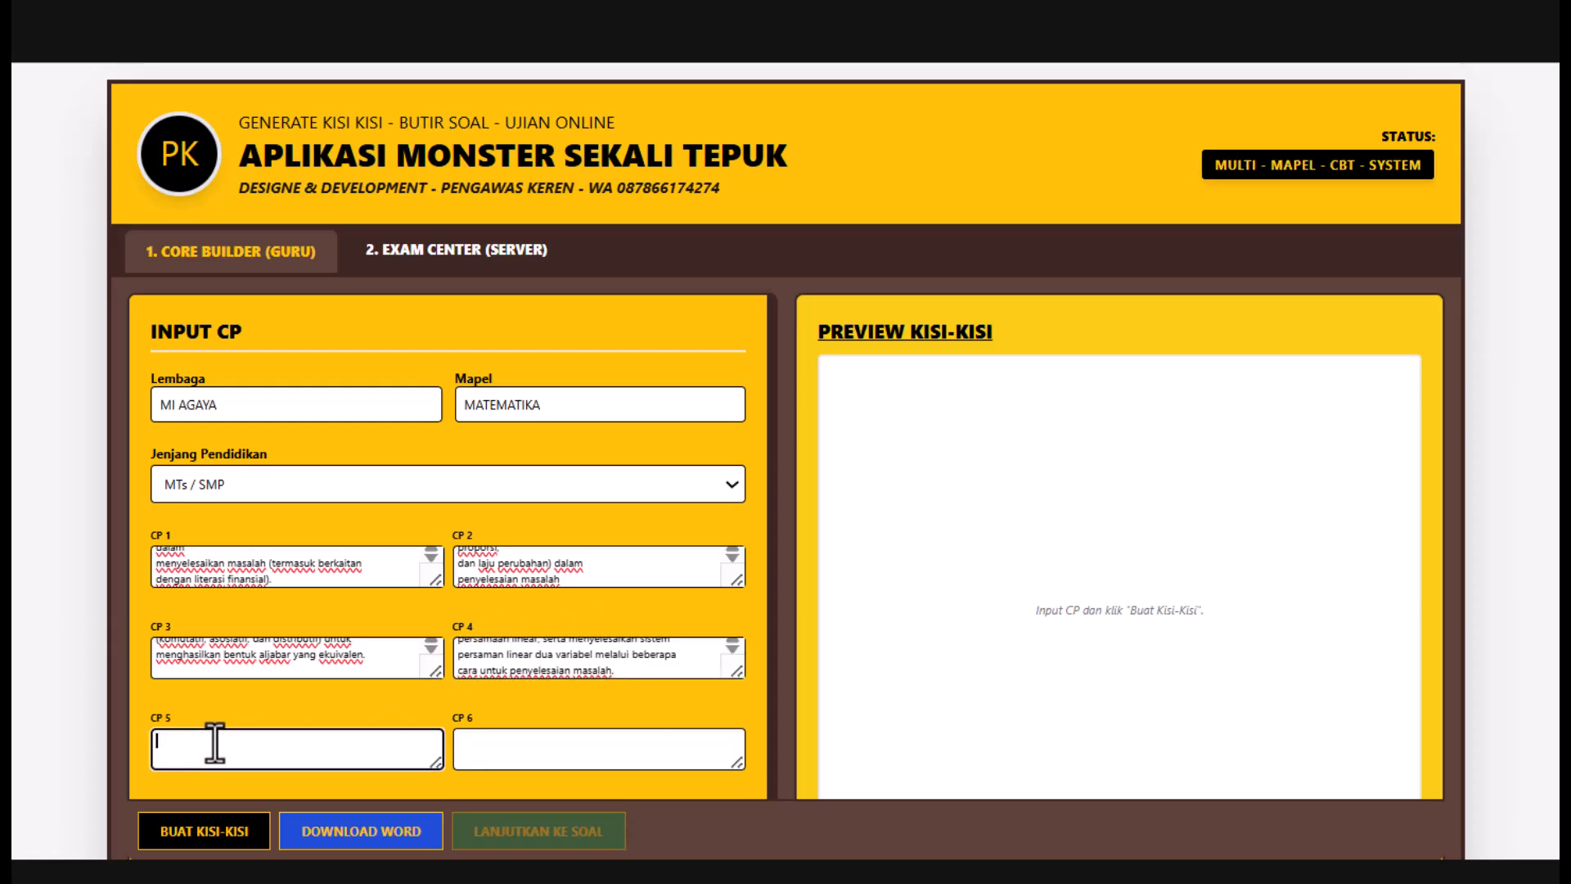
# - Copy the 4.3 Pengukuran paragraph, from "Menentukan keliling" to "dan/atau volume", from the curriculum PDF into CP 5
pyautogui.moveTo(966, 882)
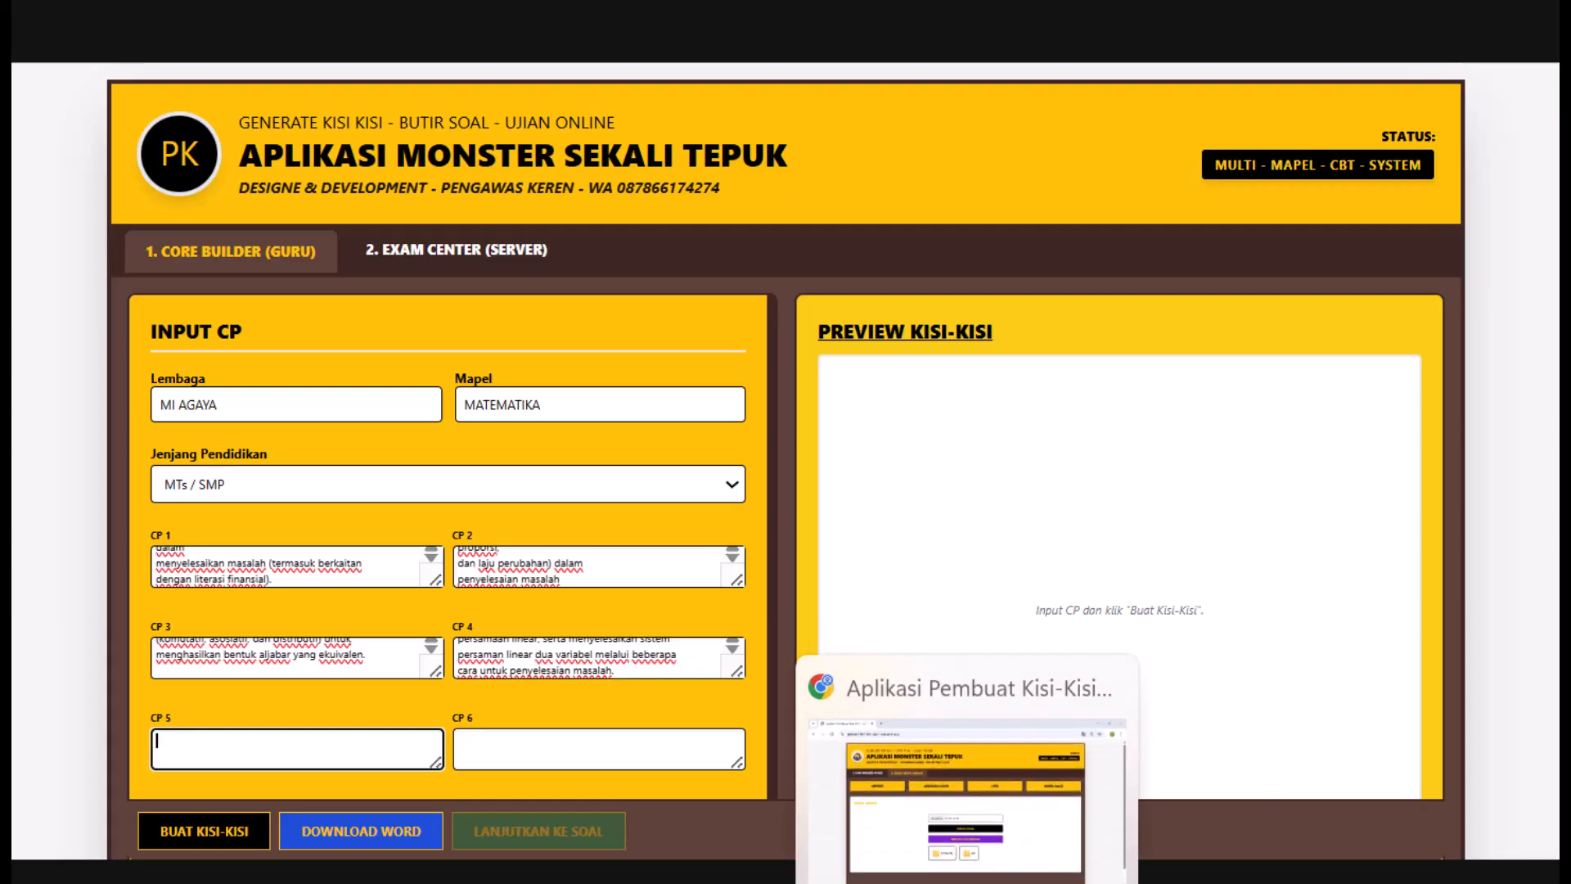
pyautogui.click(615, 882)
pyautogui.scroll(-3, 1097, 622)
pyautogui.scroll(-2, 1097, 638)
pyautogui.moveTo(650, 184); pyautogui.dragTo(1075, 646)
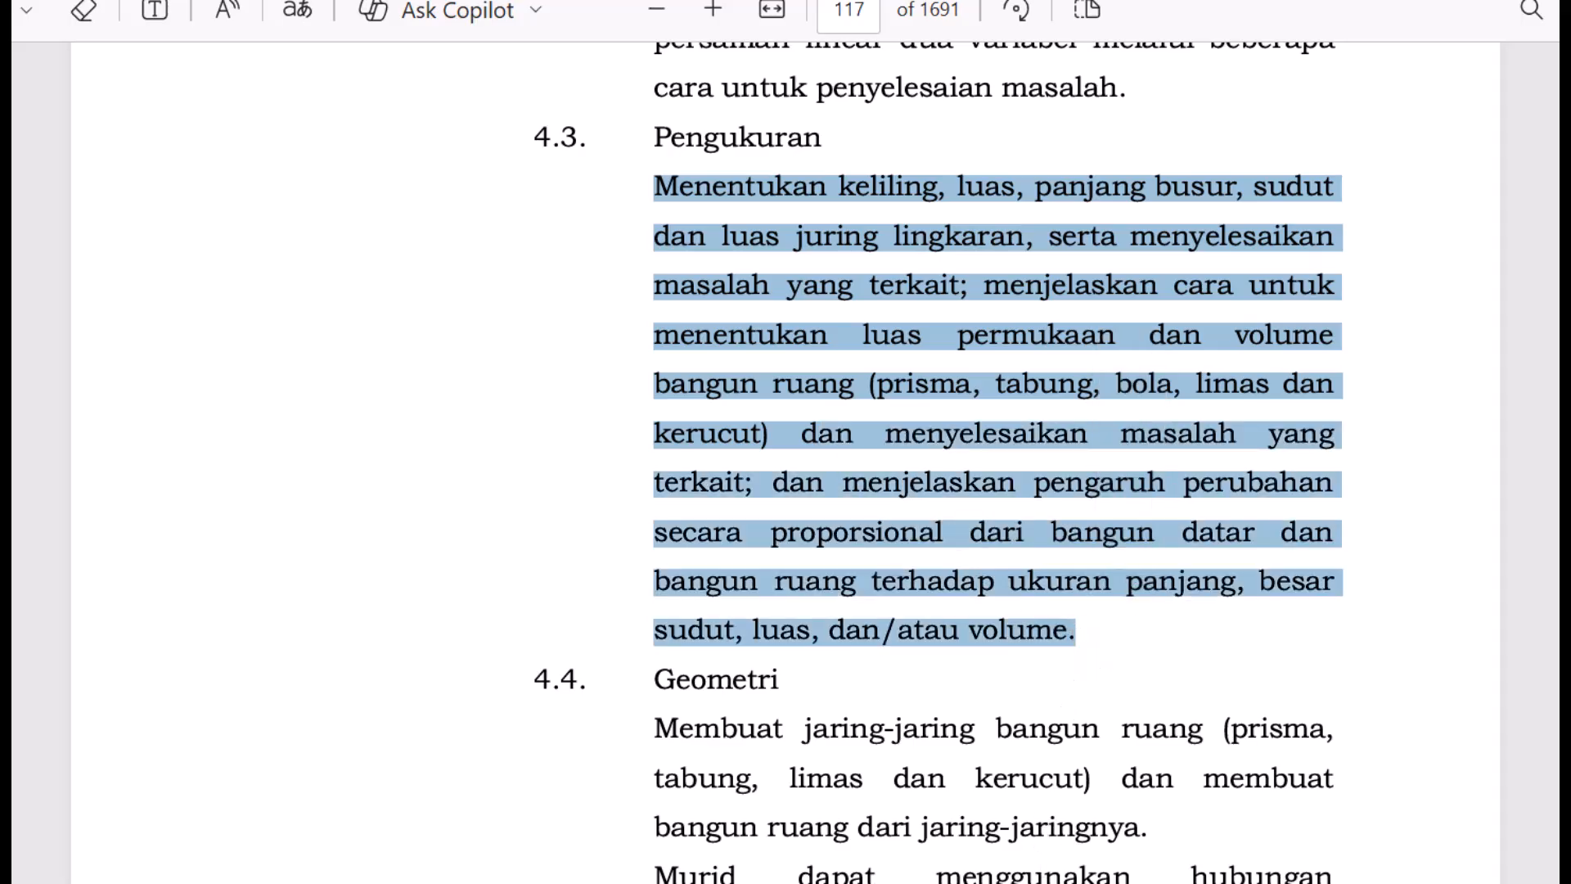
pyautogui.moveTo(1036, 880)
pyautogui.click(1036, 802)
pyautogui.click(192, 749)
pyautogui.hotkey('ctrl', 'v')
# - Copy the first paragraph of 4.4 Geometri, about making jaring-jaring bangun ruang, from the PDF into CP 6
pyautogui.click(501, 740)
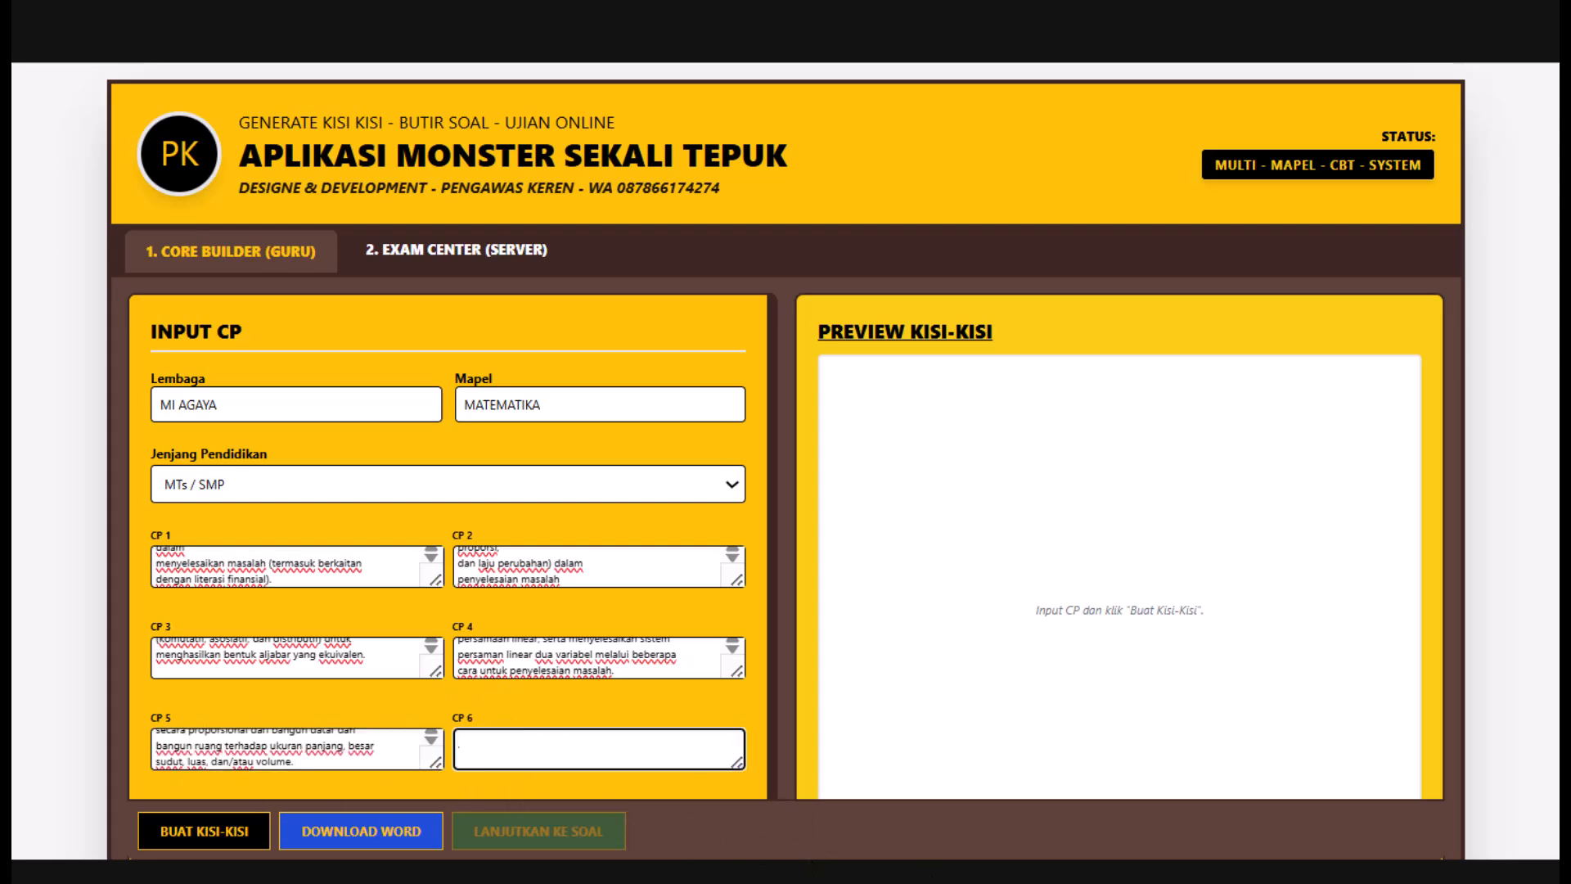
pyautogui.click(655, 806)
pyautogui.scroll(-5, 974, 638)
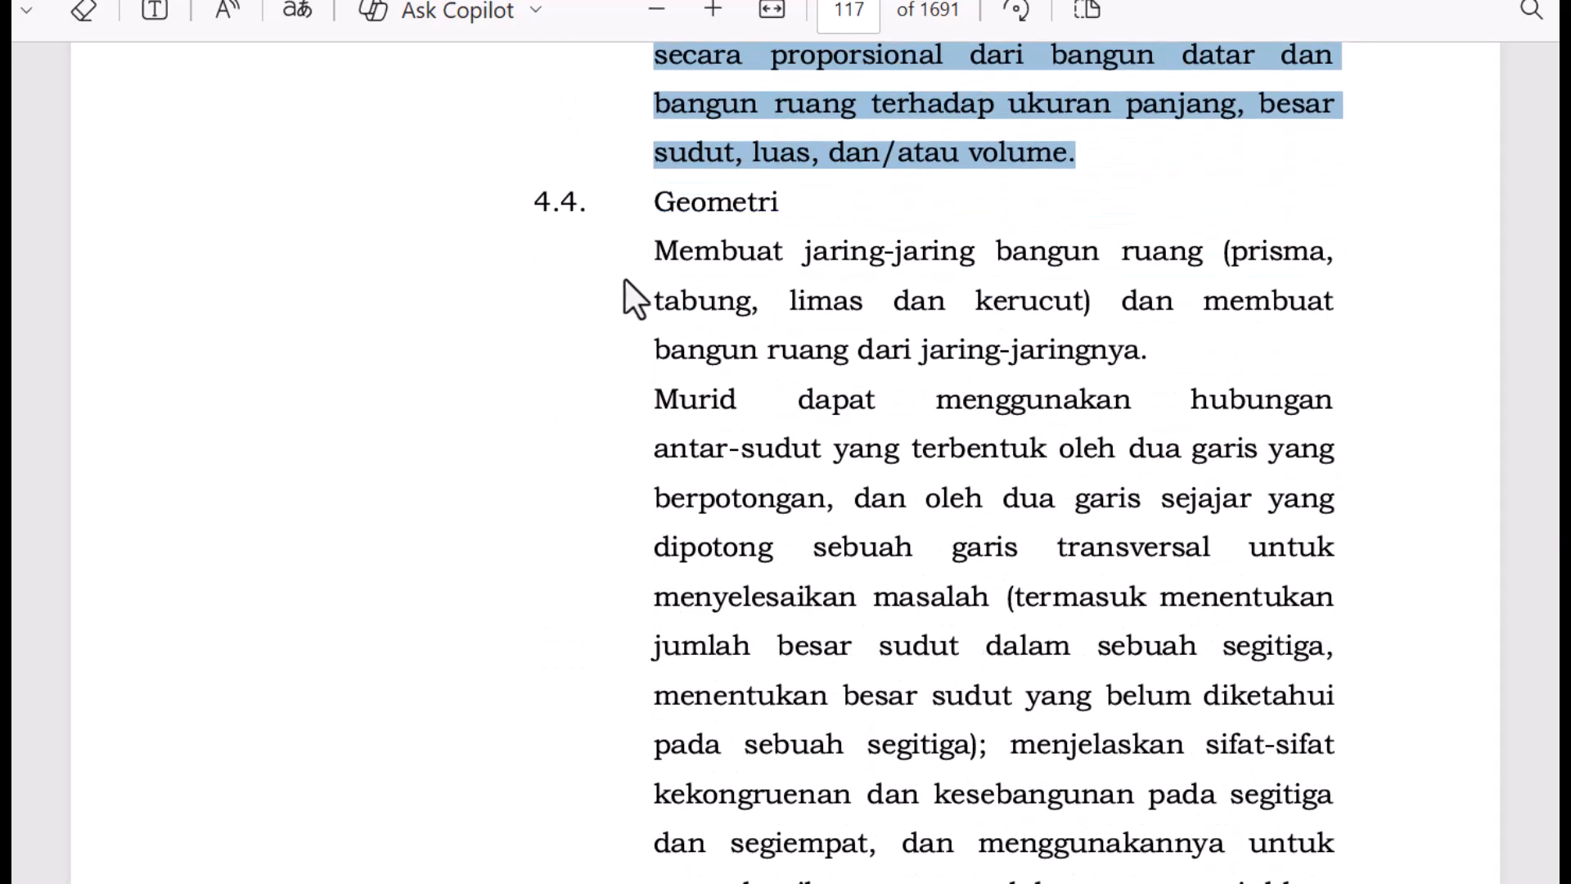
pyautogui.moveTo(655, 252); pyautogui.dragTo(1146, 358)
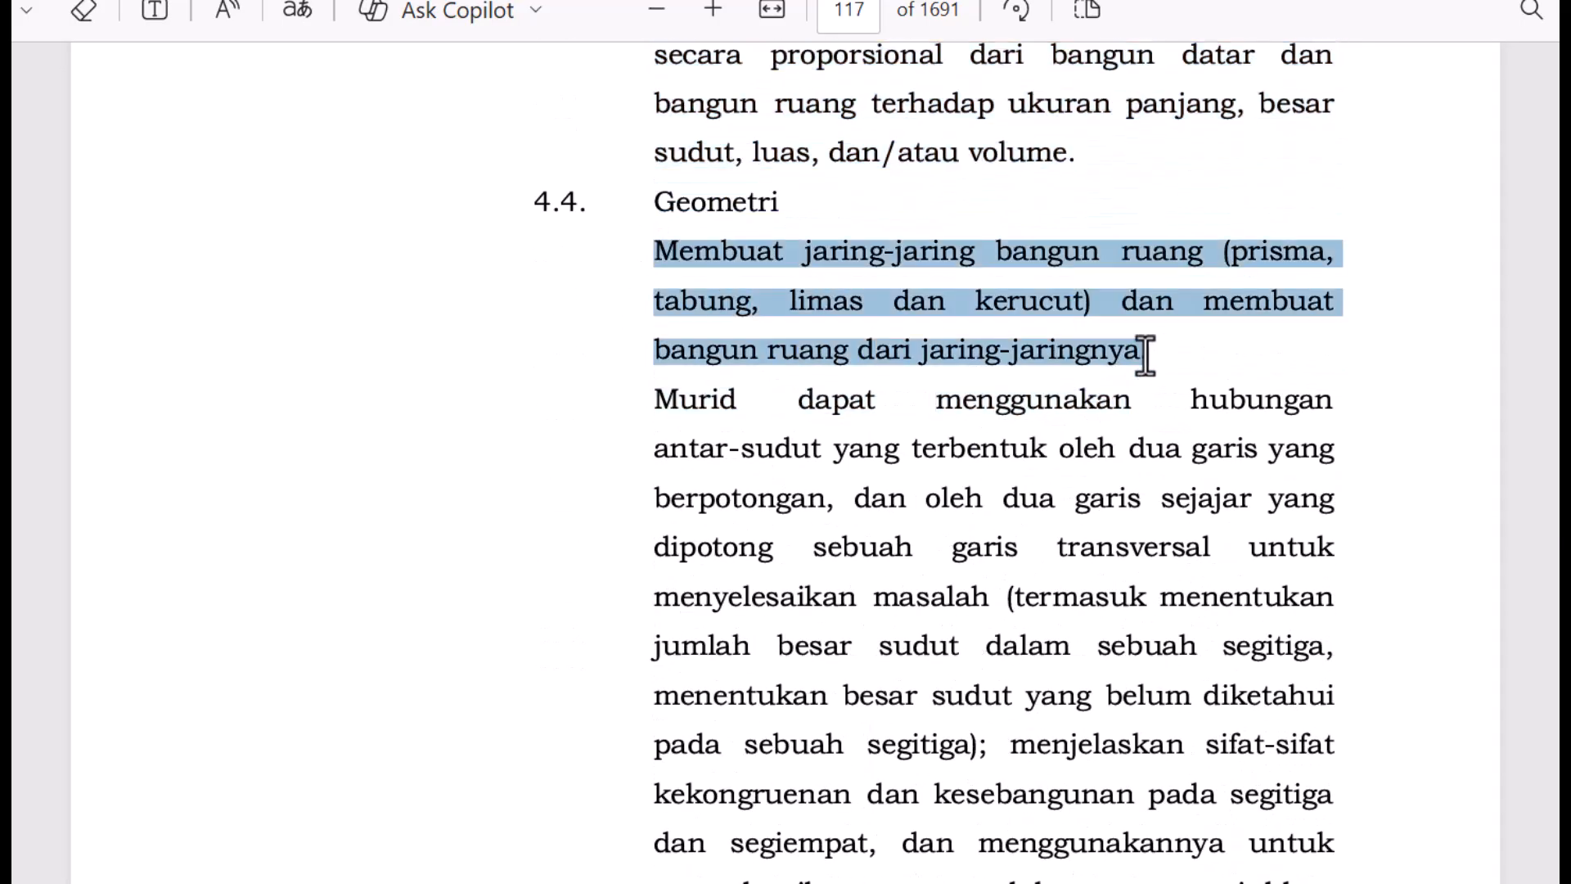
pyautogui.hotkey('ctrl', 'c')
pyautogui.moveTo(967, 883)
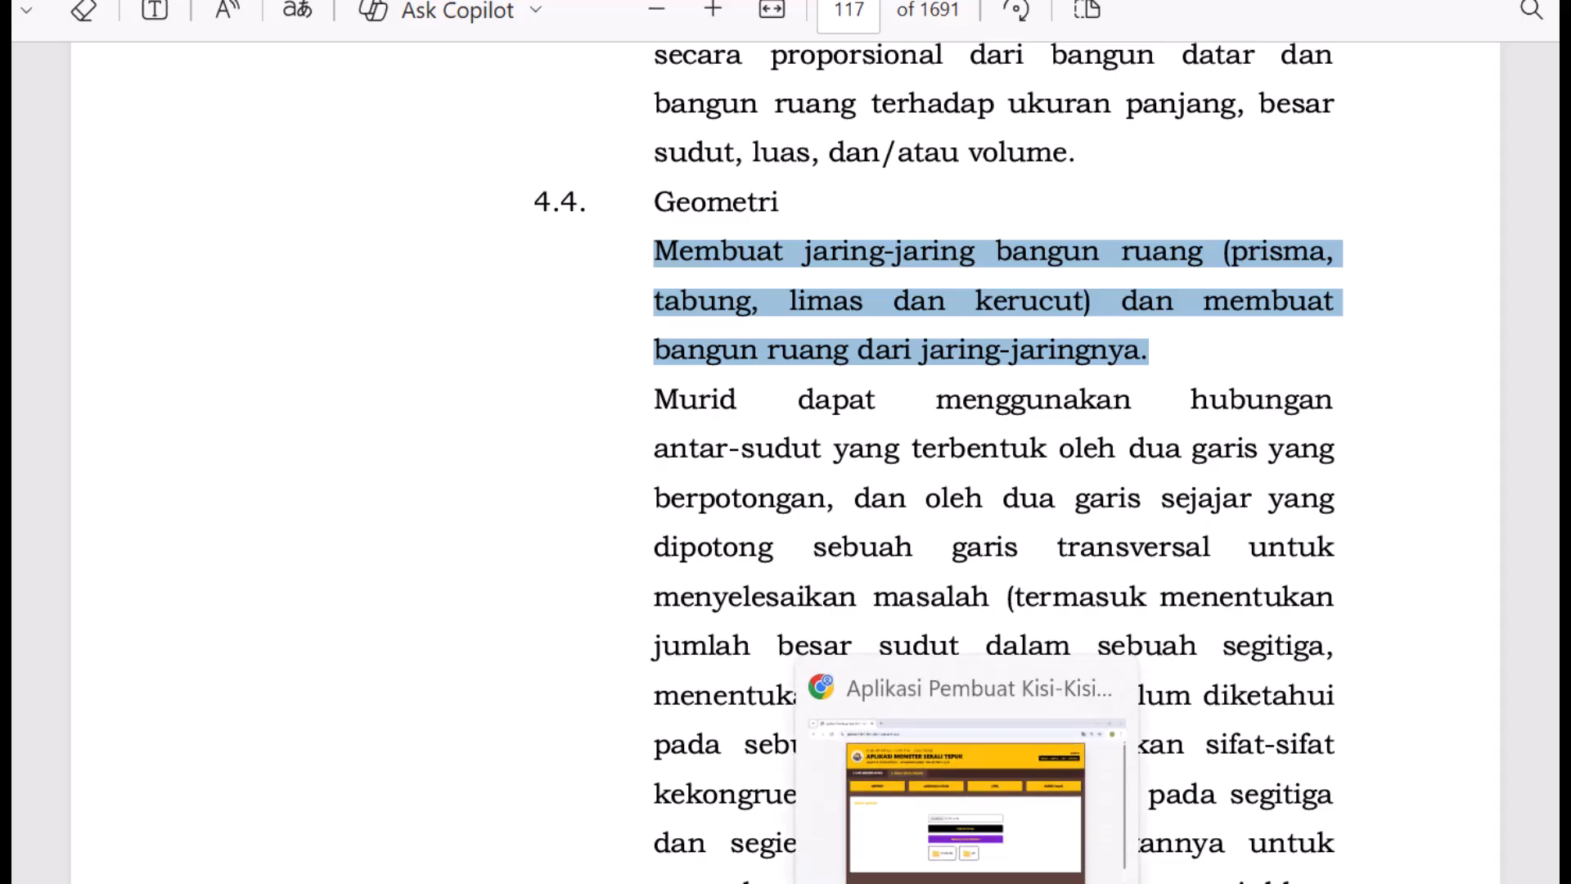
pyautogui.click(967, 883)
pyautogui.click(506, 749)
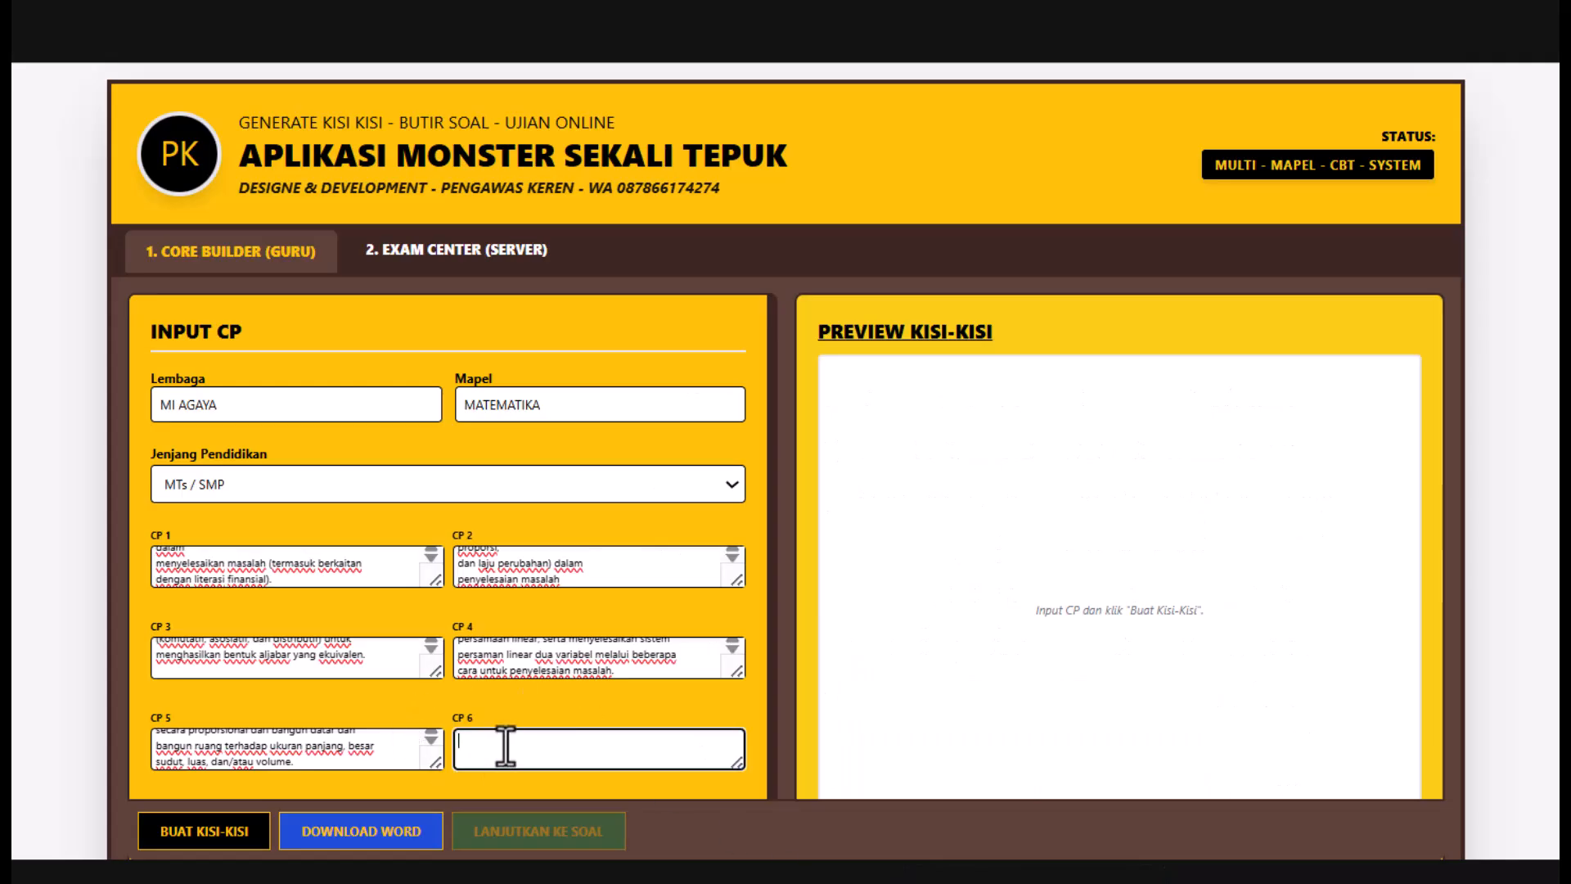
pyautogui.hotkey('ctrl', 'v')
# - Copy the PDF's second Geometri paragraph, from "Murid dapat menggunakan hubungan antar-sudut" to "koordinat Kartesius)", into CP 7
pyautogui.scroll(-1, 632, 589)
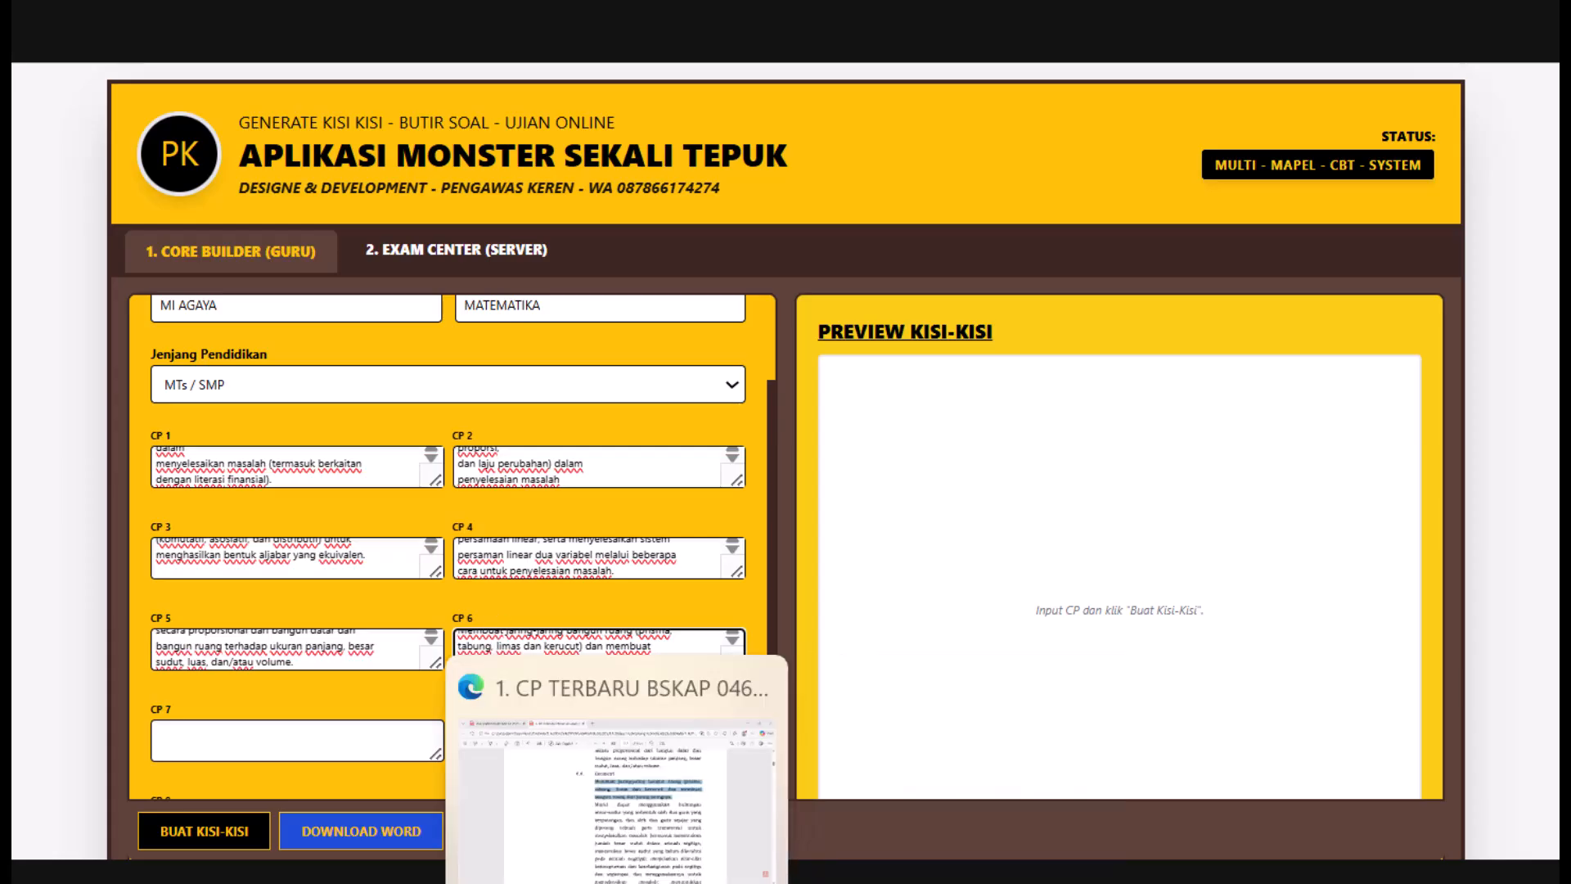
pyautogui.click(618, 882)
pyautogui.scroll(-4, 928, 595)
pyautogui.moveTo(652, 88); pyautogui.dragTo(794, 822)
pyautogui.hotkey('ctrl', 'c')
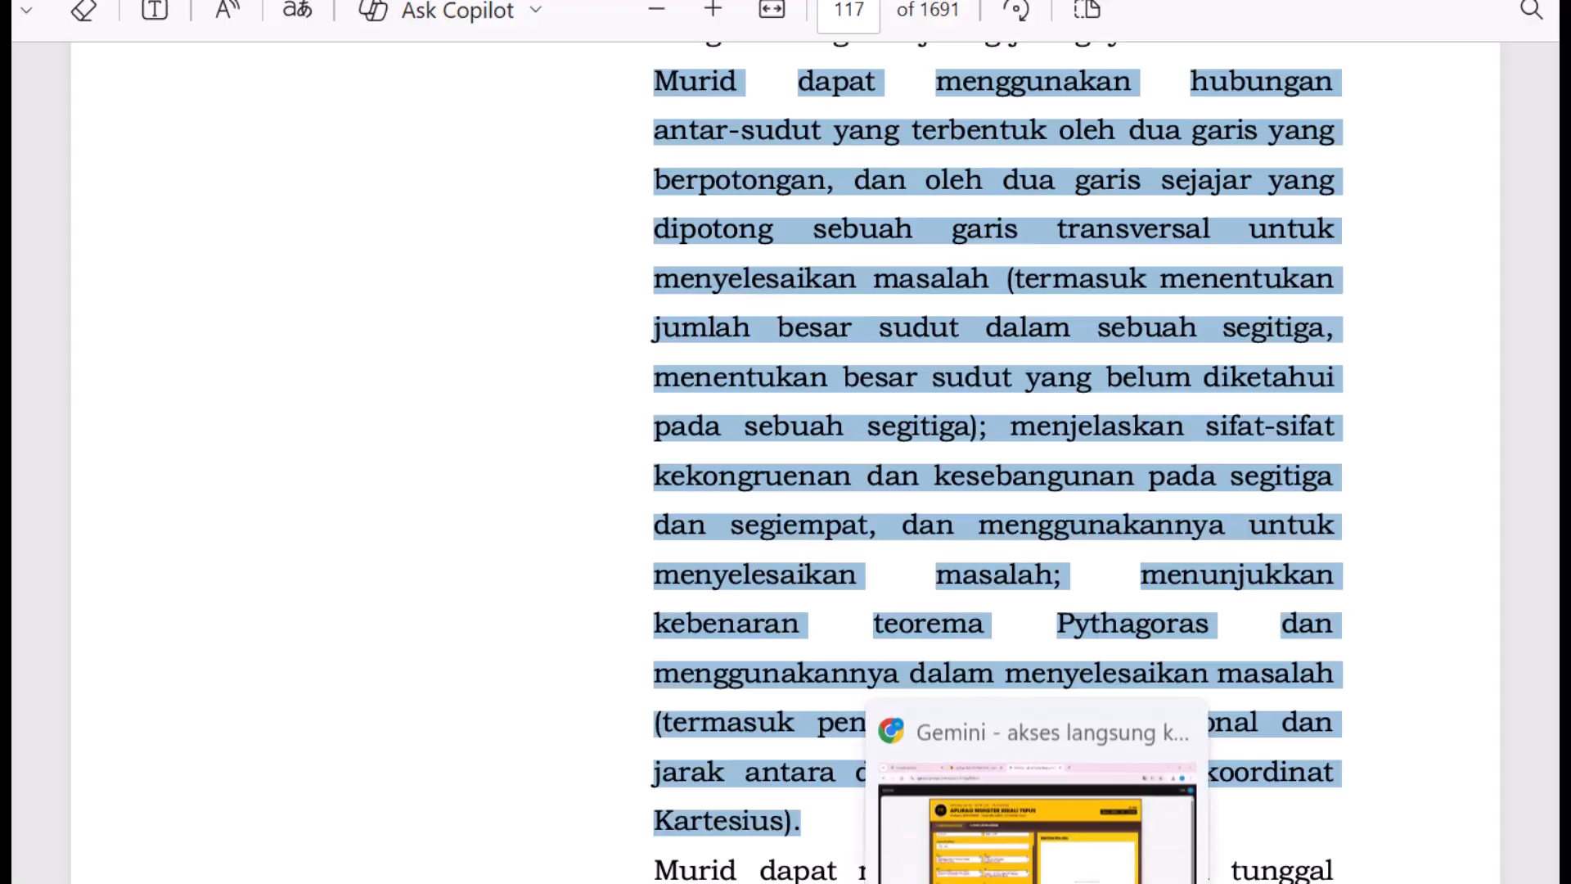
pyautogui.click(1037, 882)
pyautogui.click(258, 741)
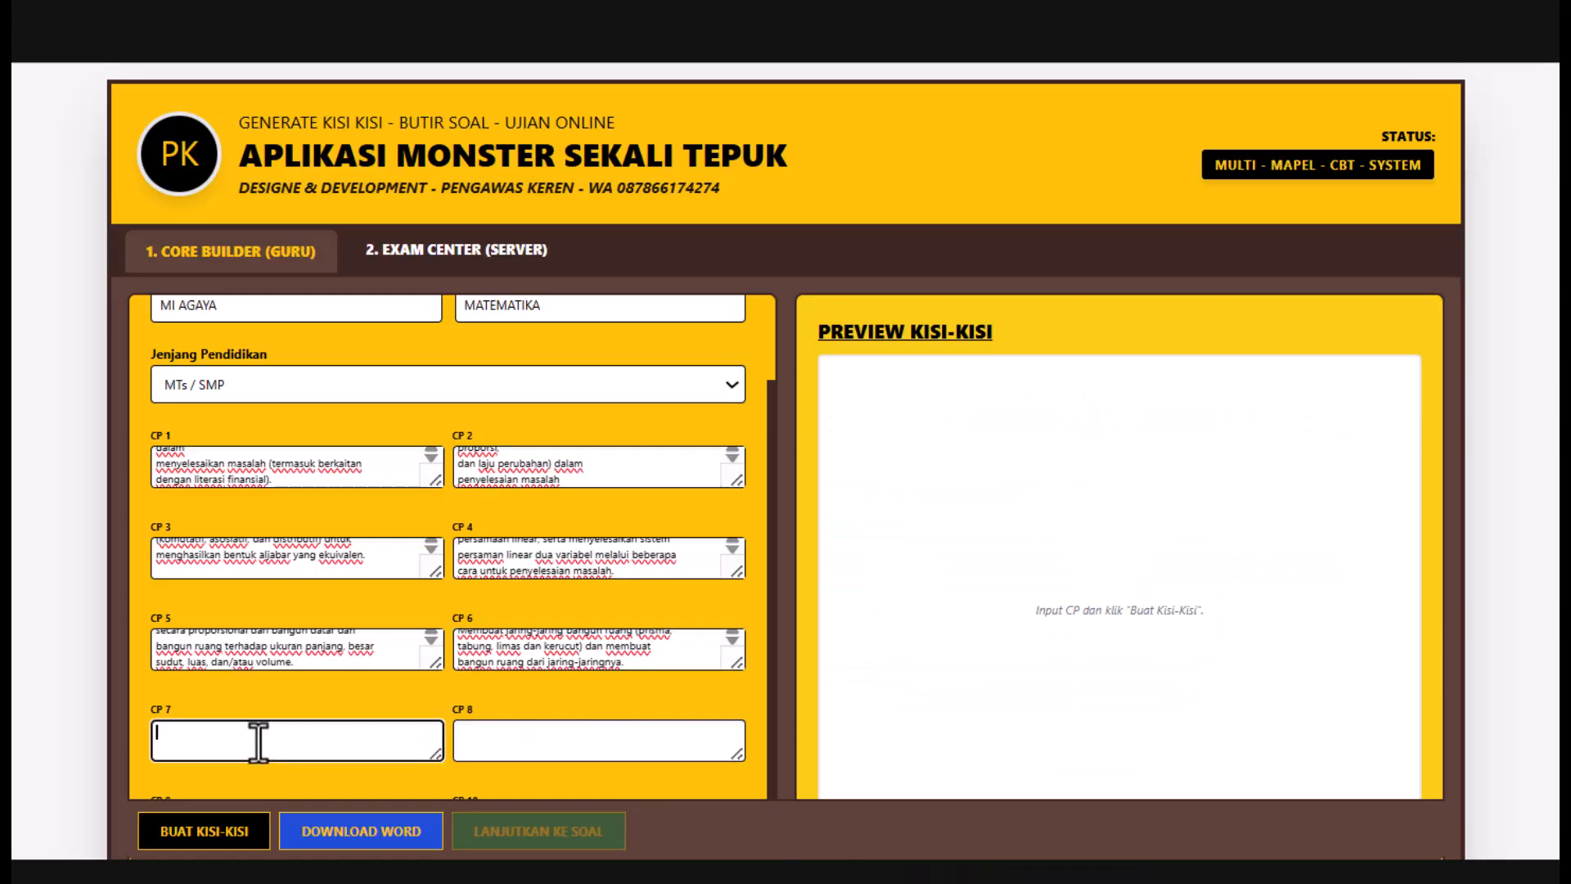
pyautogui.hotkey('ctrl', 'v')
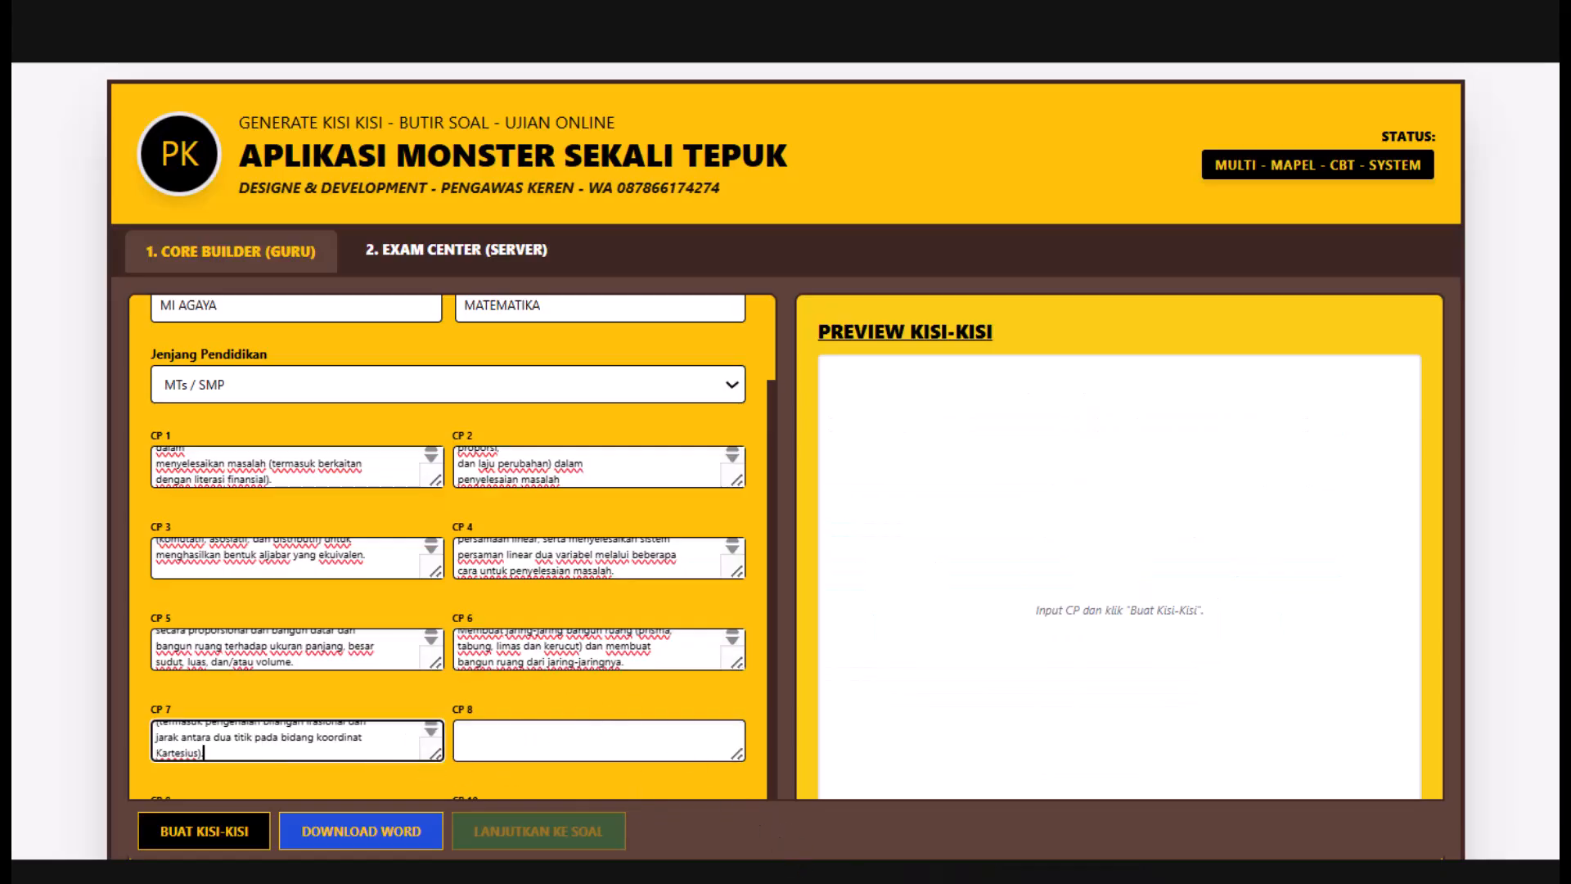
# - Copy the PDF's third Geometri paragraph, about transformasi tunggal and running from page 117 to 118, into CP 8
pyautogui.click(694, 801)
pyautogui.scroll(-8, 894, 516)
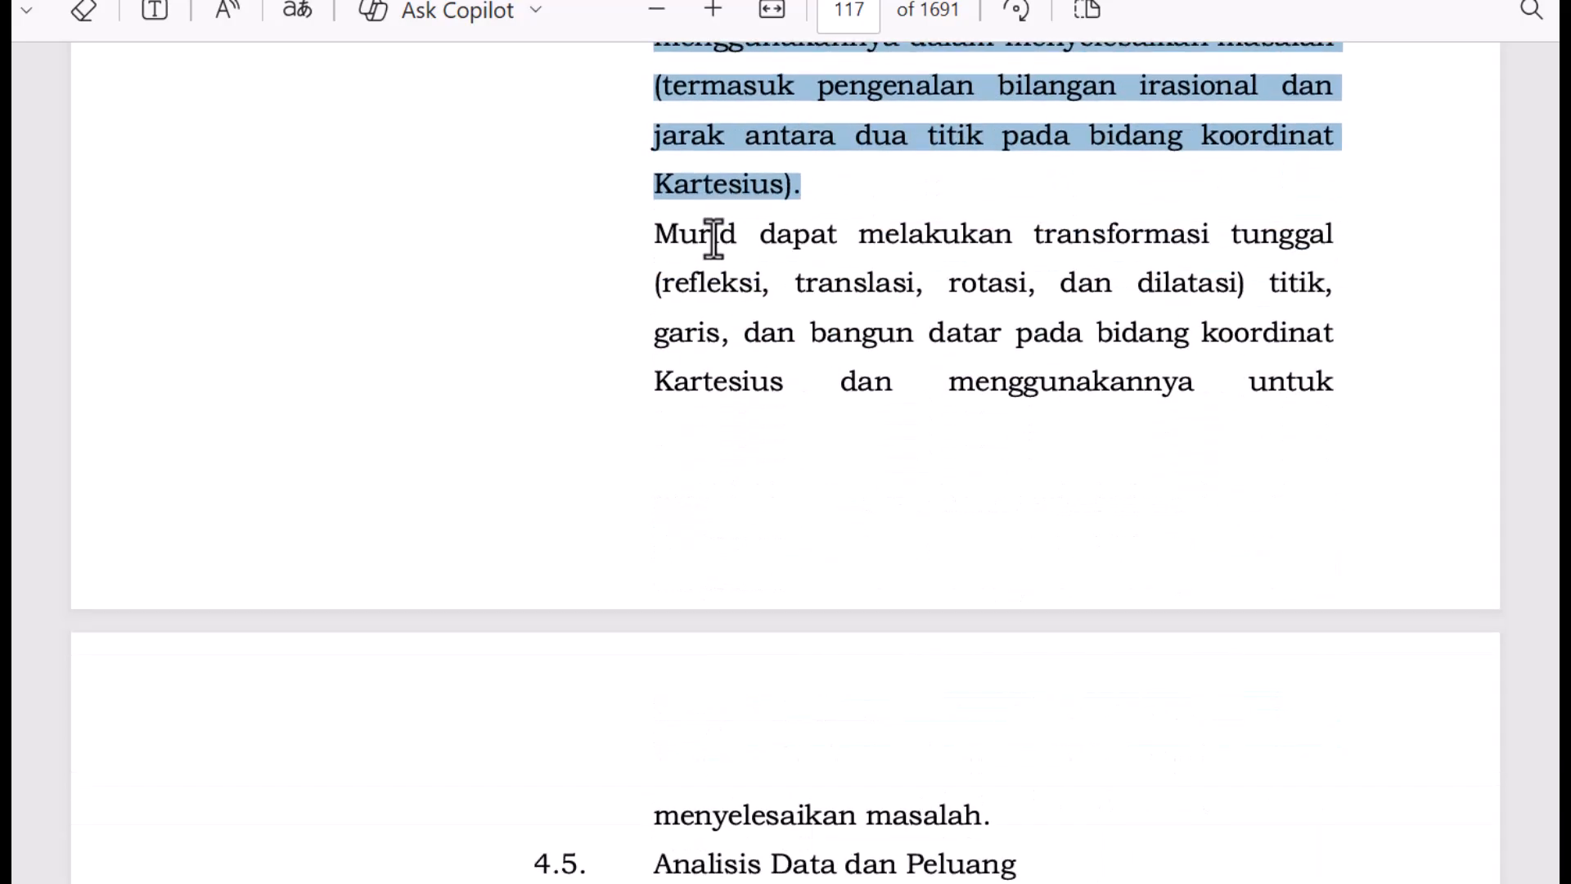
pyautogui.scroll(-2, 712, 205)
pyautogui.moveTo(652, 74); pyautogui.dragTo(992, 652)
pyautogui.hotkey('ctrl', 'c')
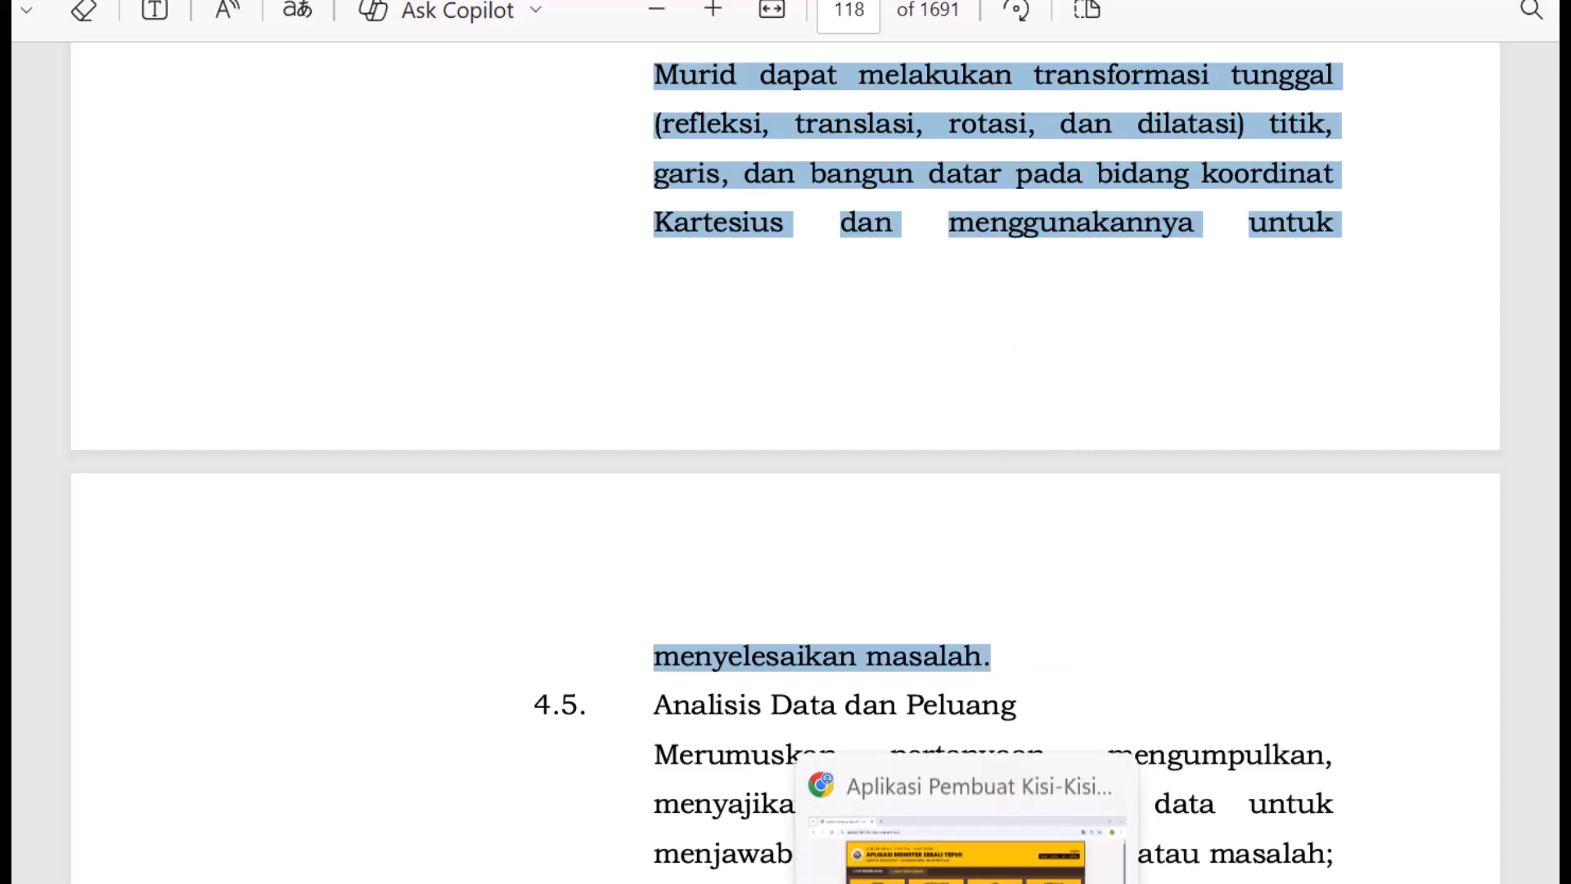
pyautogui.click(1038, 882)
pyautogui.click(538, 736)
pyautogui.hotkey('ctrl', 'v')
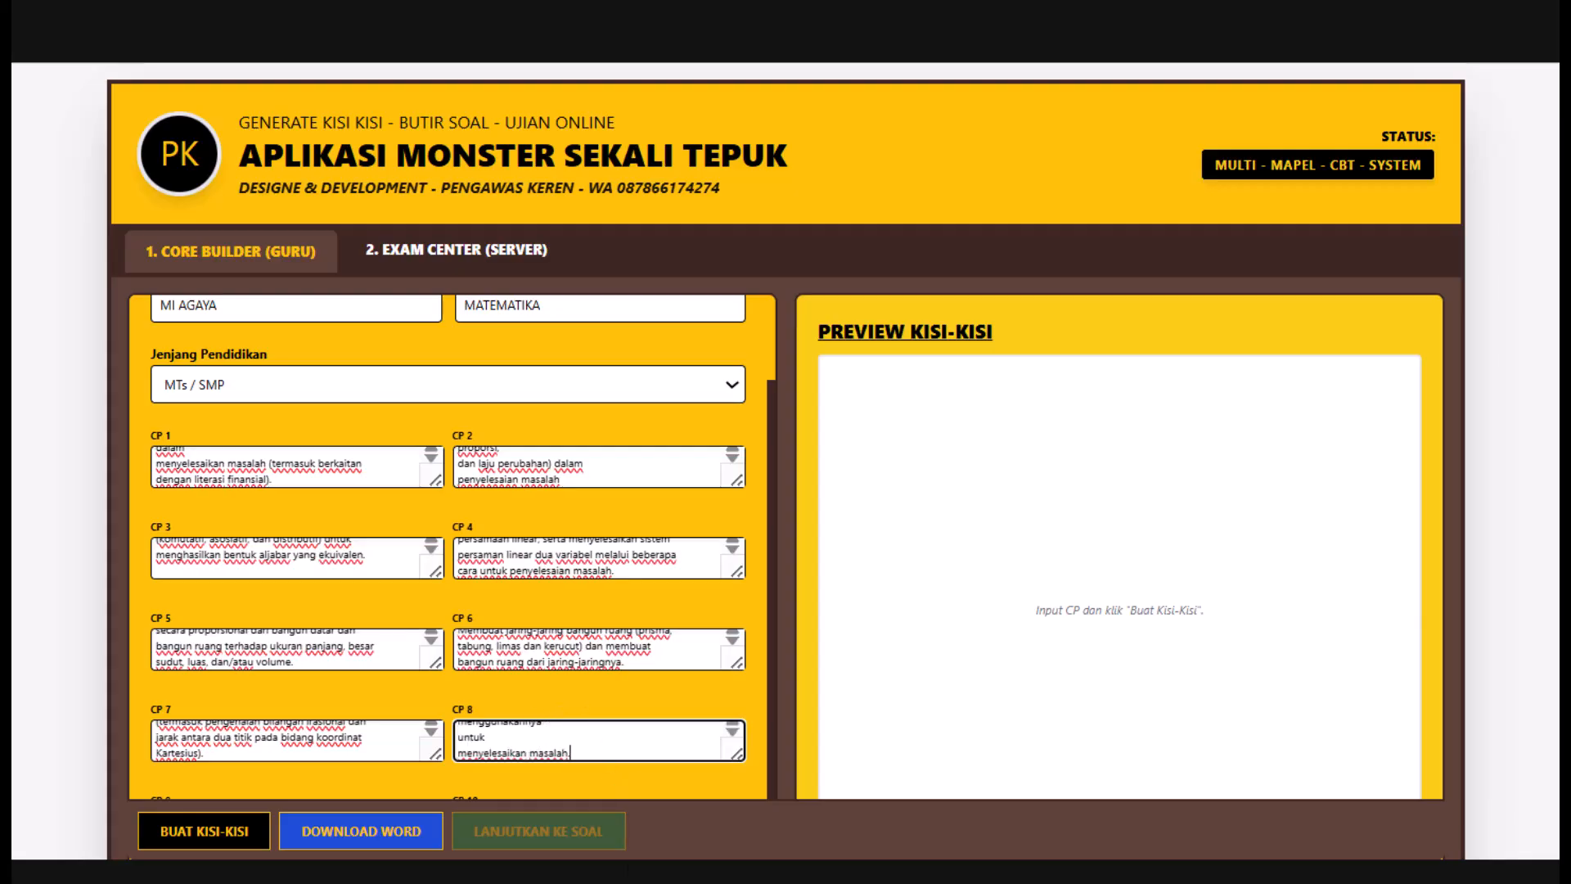
# - Copy the first paragraph of 4.5 Analisis Data dan Peluang, from "Merumuskan pertanyaan" to "akibat perubahan data", from the PDF into CP 9
pyautogui.click(616, 879)
pyautogui.scroll(-8, 859, 491)
pyautogui.moveTo(655, 119); pyautogui.dragTo(1039, 821)
pyautogui.scroll(-5, 932, 587)
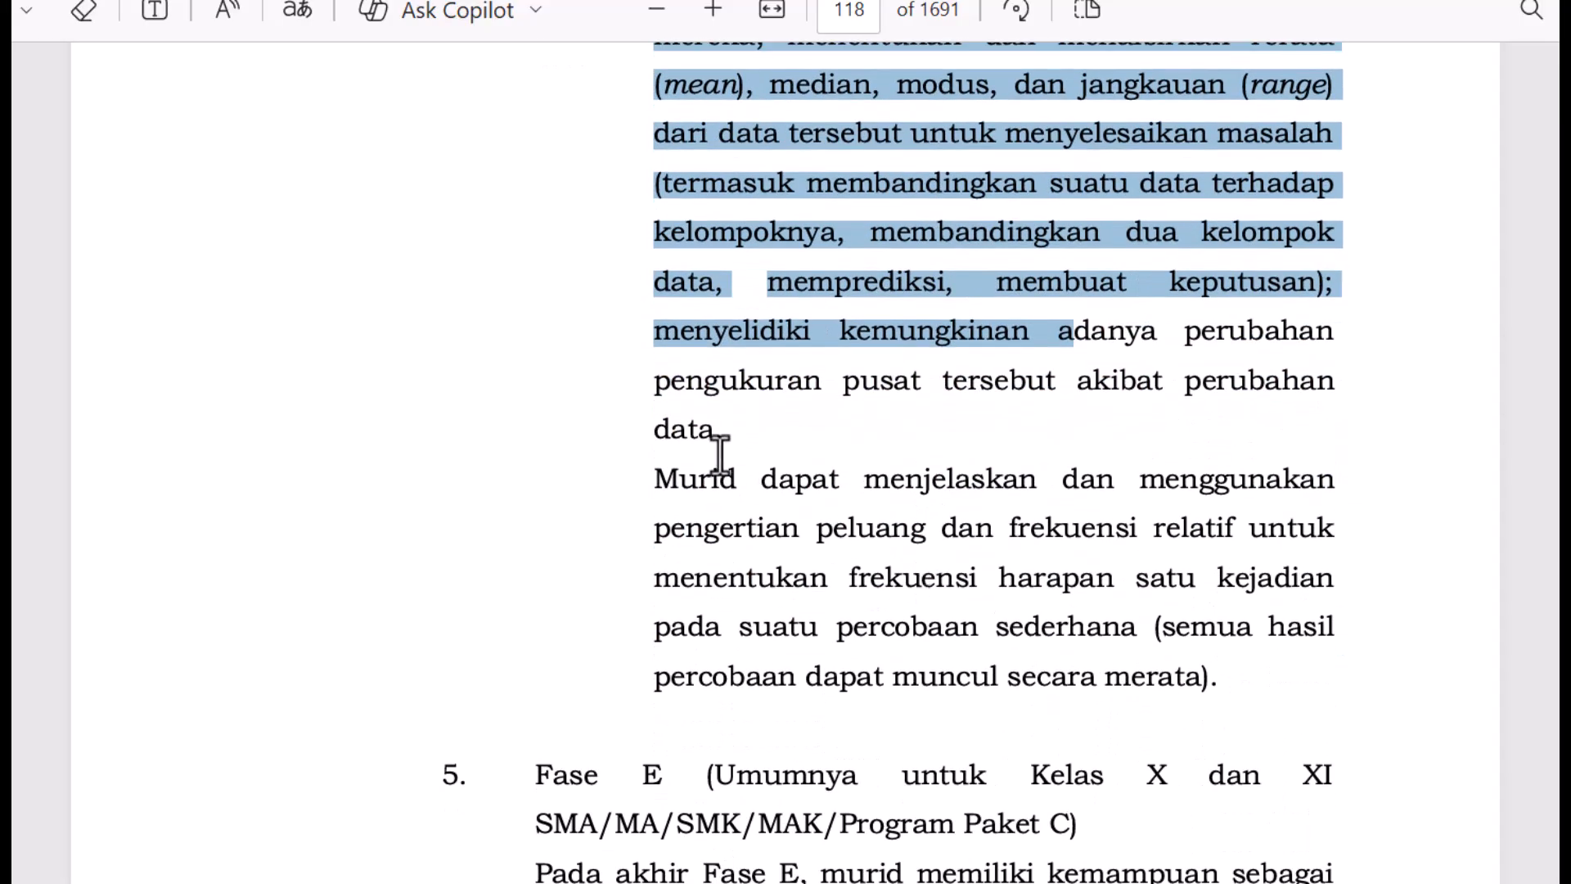
pyautogui.keyDown('shift'); pyautogui.click(734, 434); pyautogui.keyUp('shift')
pyautogui.rightClick(734, 434)
pyautogui.press('Escape')
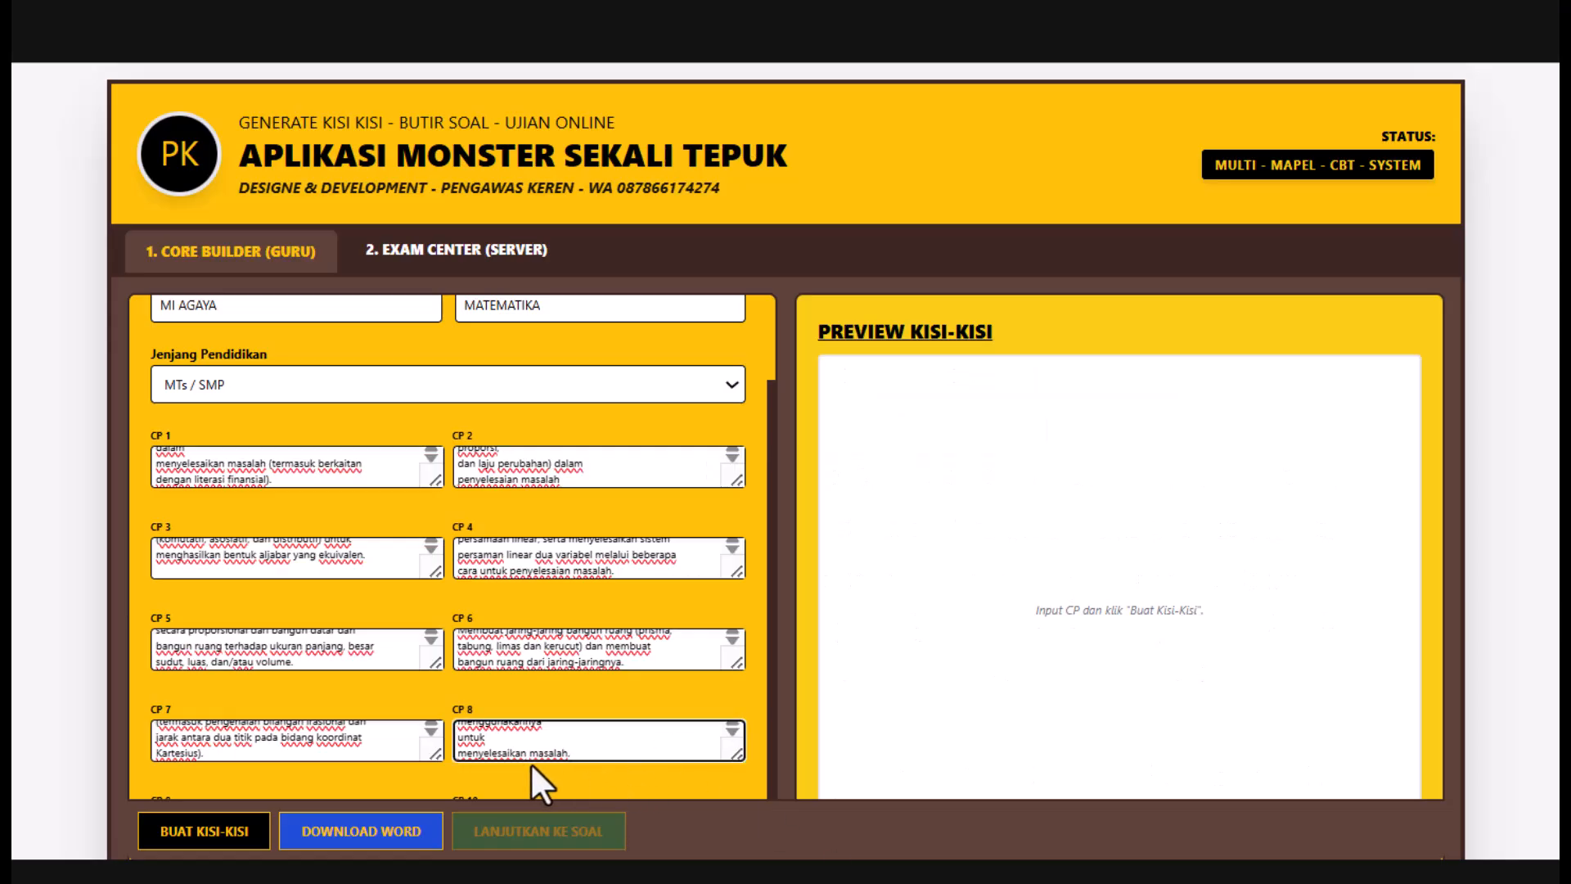
pyautogui.scroll(-3, 589, 555)
pyautogui.click(197, 669)
pyautogui.hotkey('ctrl', 'v')
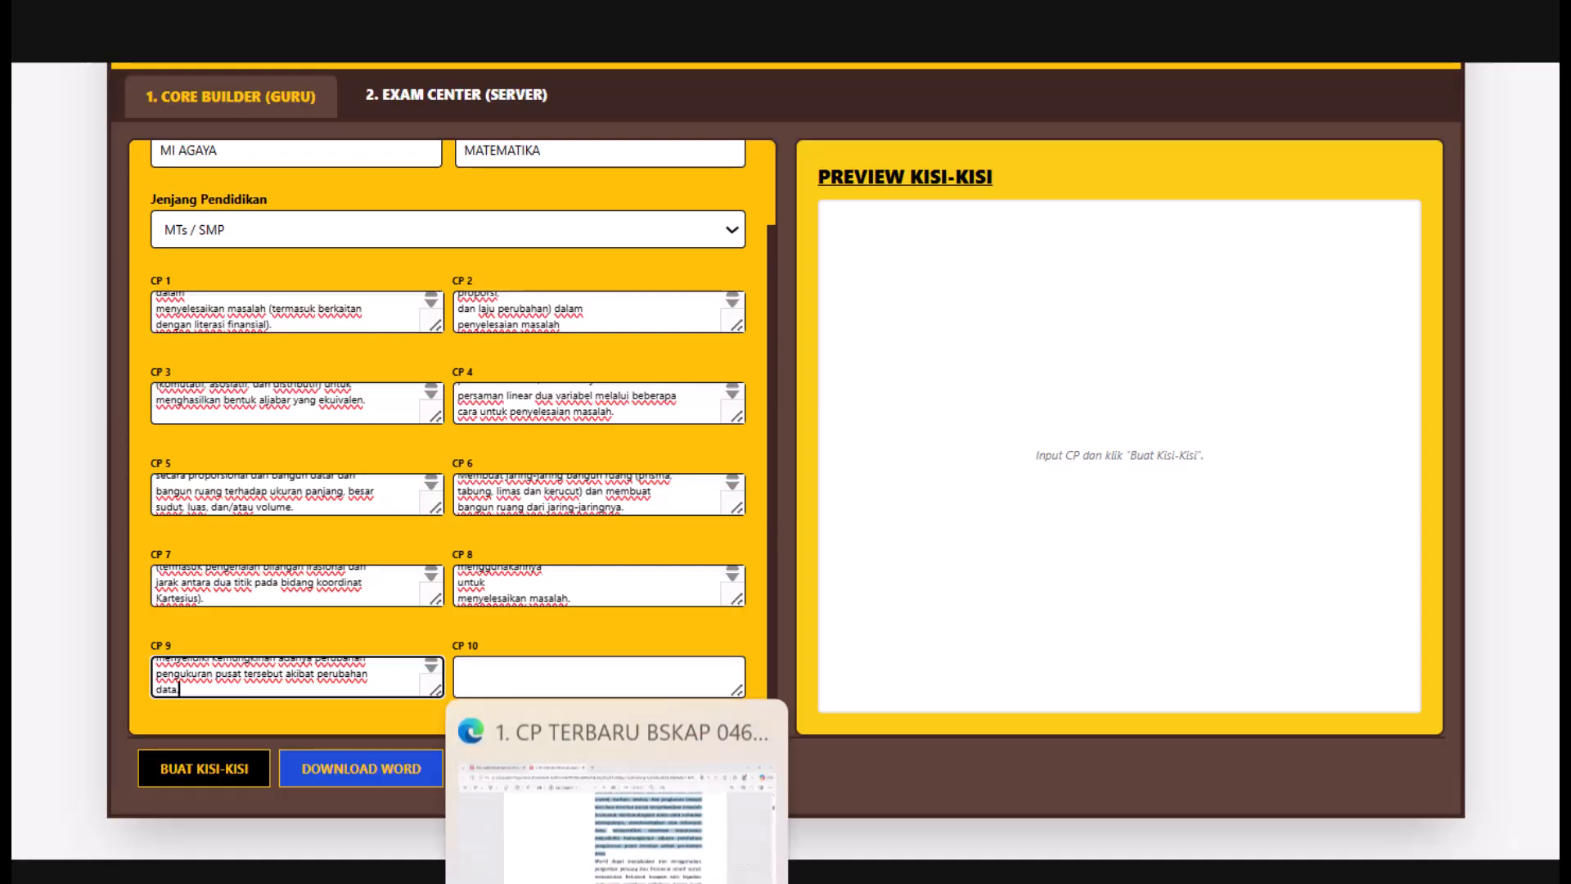
# - Copy the PDF's last Fase D paragraph, about peluang and frekuensi relatif, into CP 10 and generate the kisi-kisi
pyautogui.click(626, 827)
pyautogui.moveTo(662, 479); pyautogui.dragTo(1216, 690)
pyautogui.hotkey('ctrl', 'c')
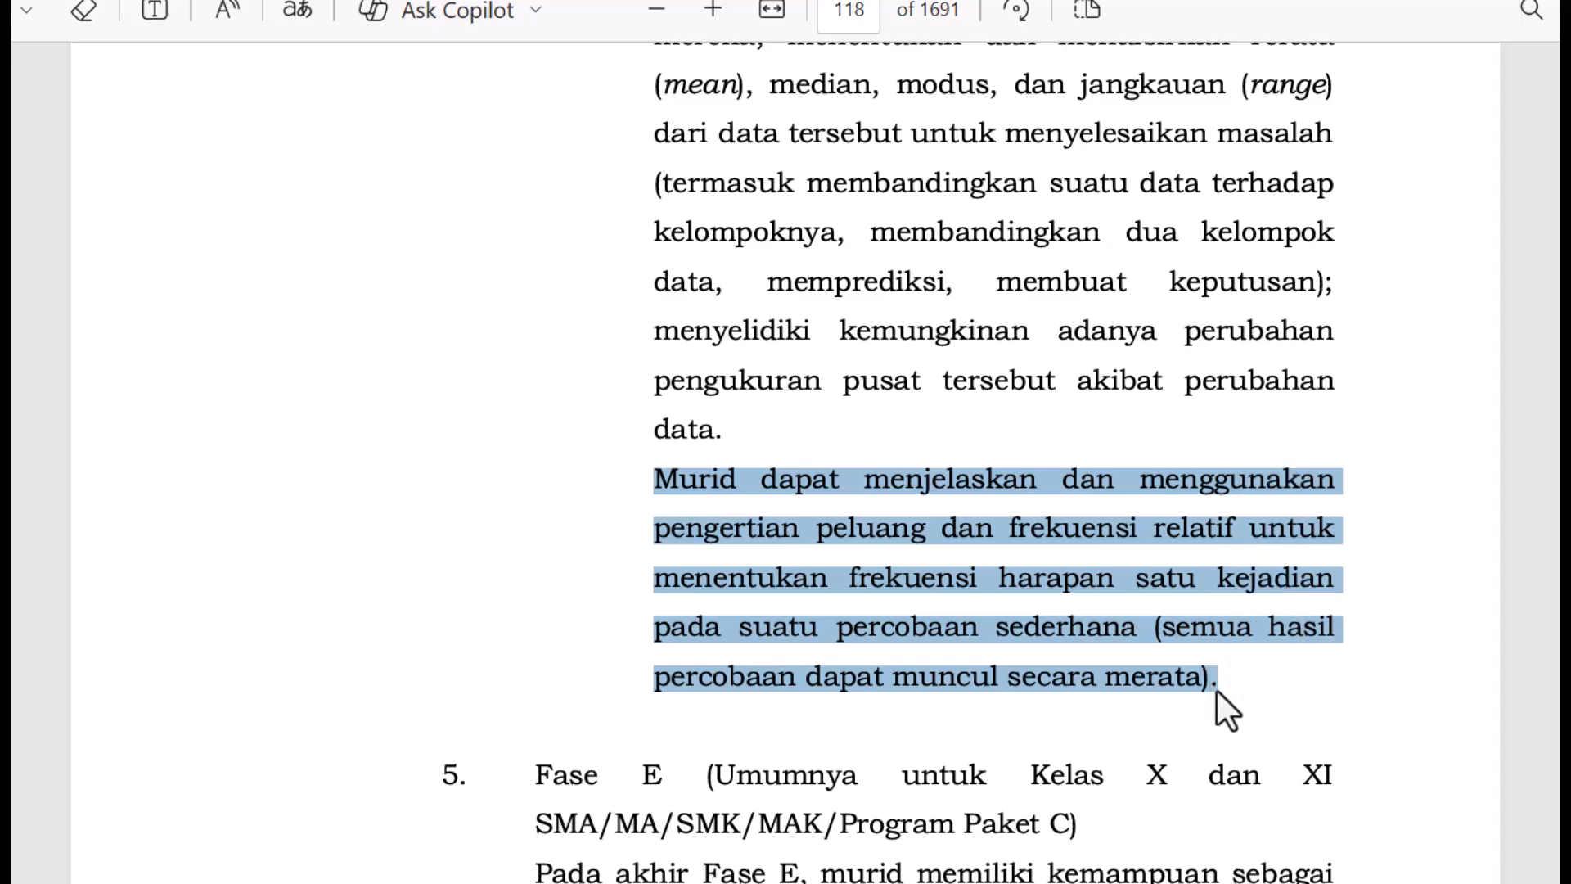
pyautogui.click(1037, 883)
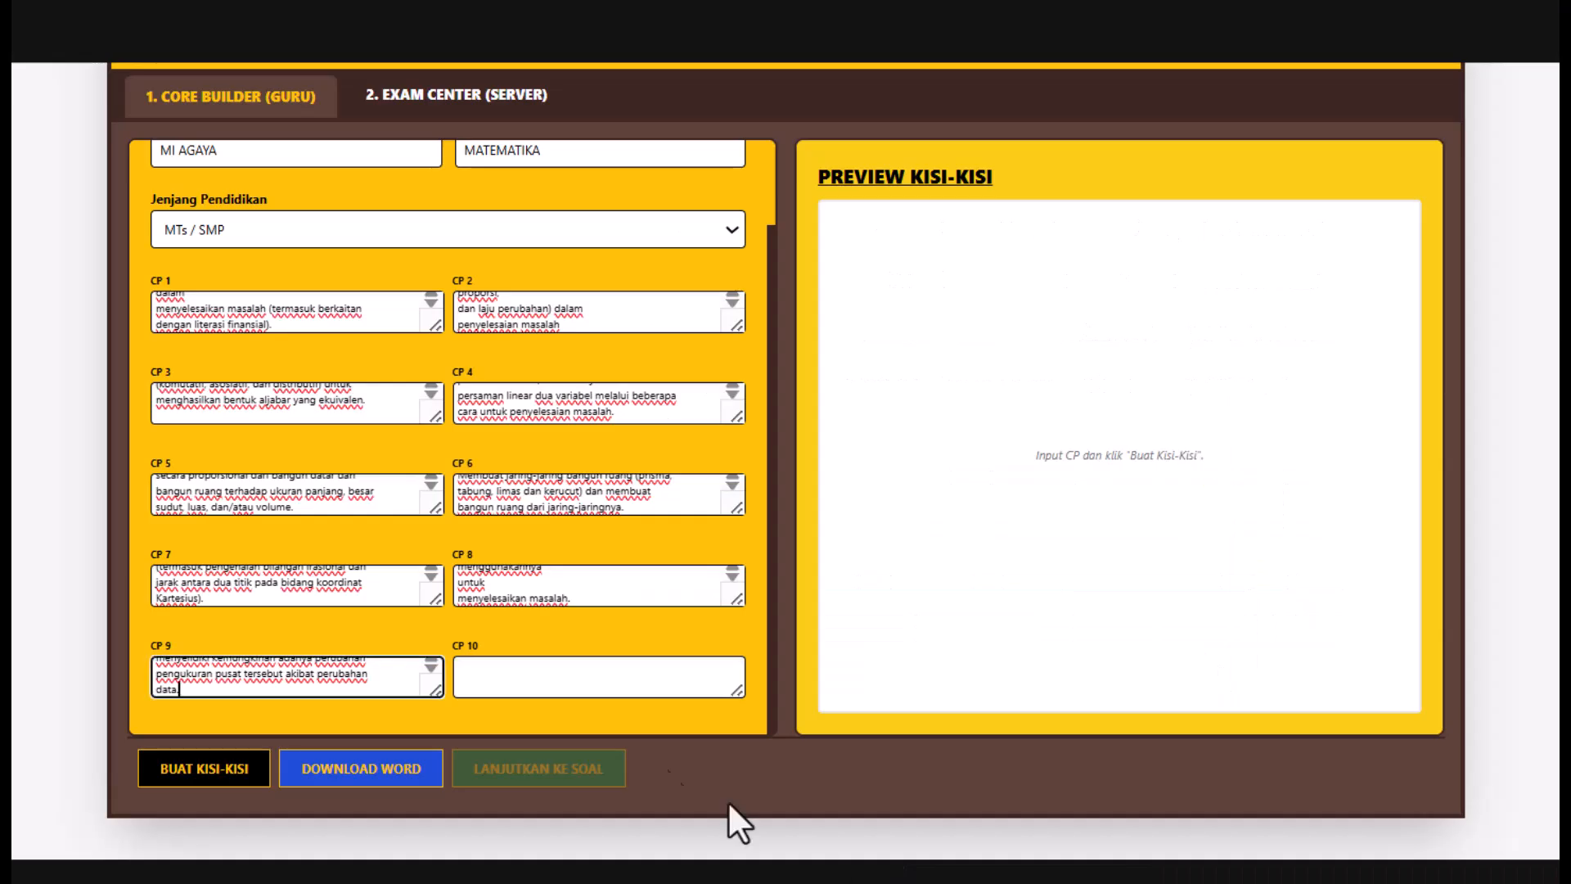
pyautogui.click(533, 673)
pyautogui.hotkey('ctrl', 'v')
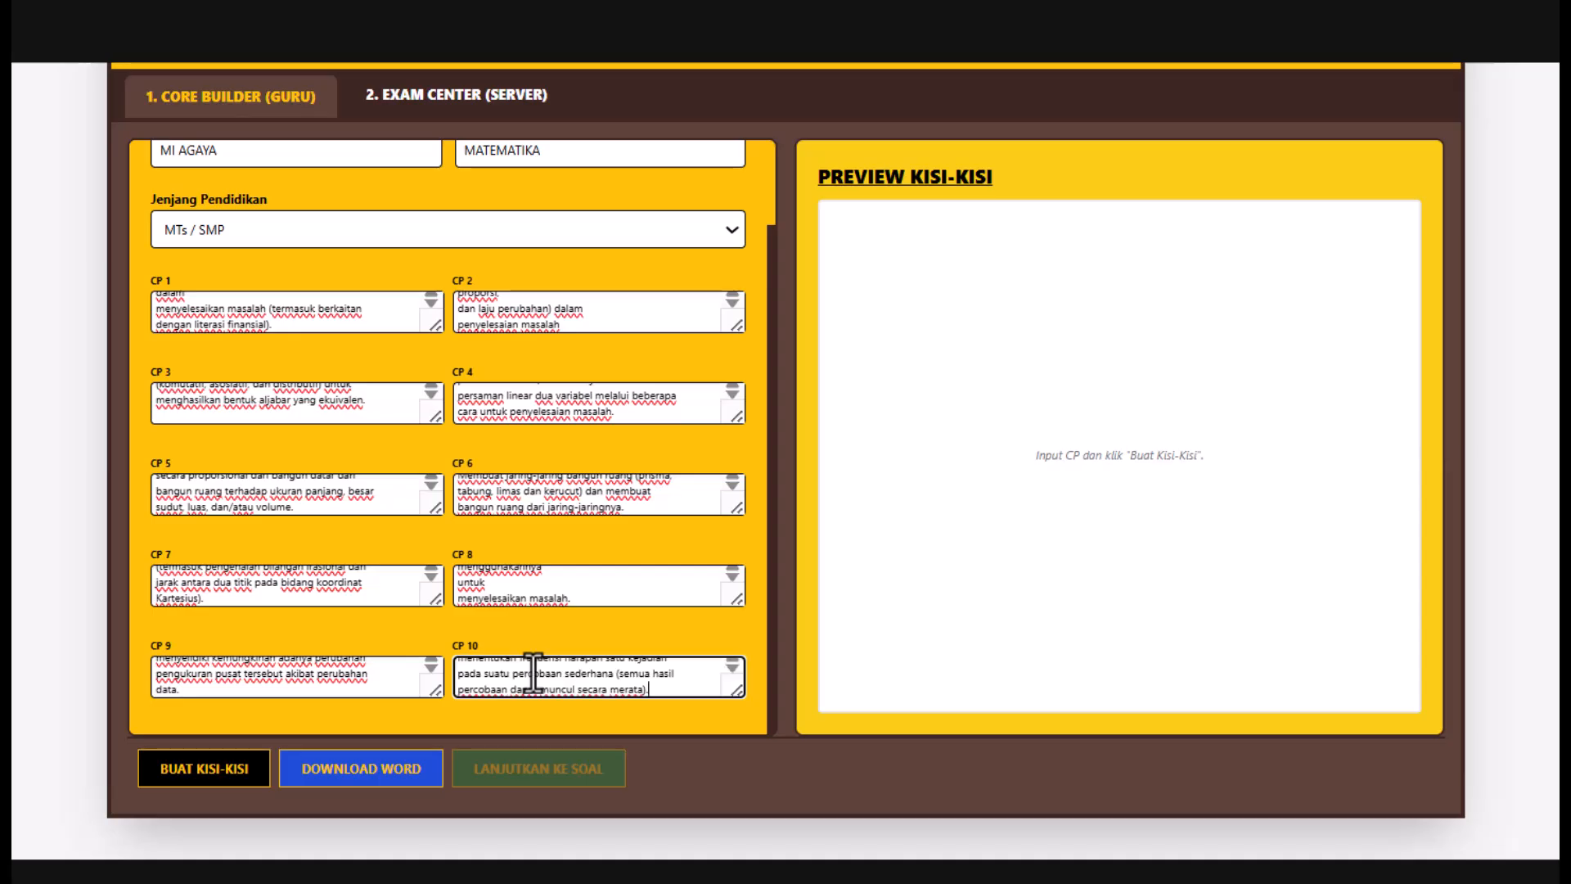
pyautogui.click(181, 777)
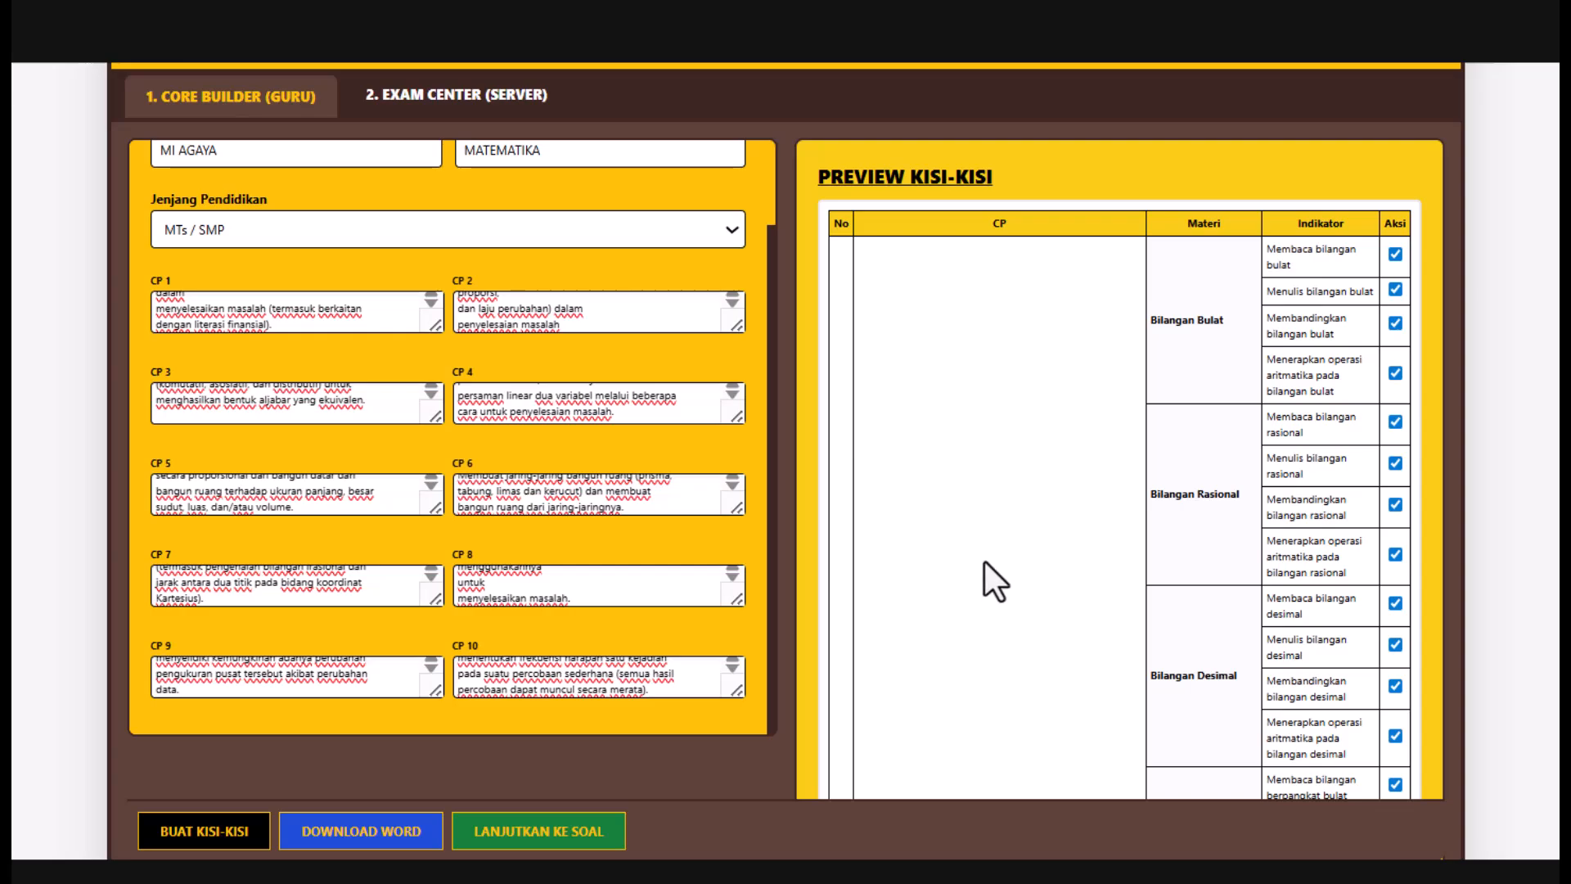
# - Review the materi and indikator in the generated kisi-kisi preview from CP 1 through CP 10
pyautogui.scroll(-8, 1005, 540)
pyautogui.scroll(-8, 1005, 540)
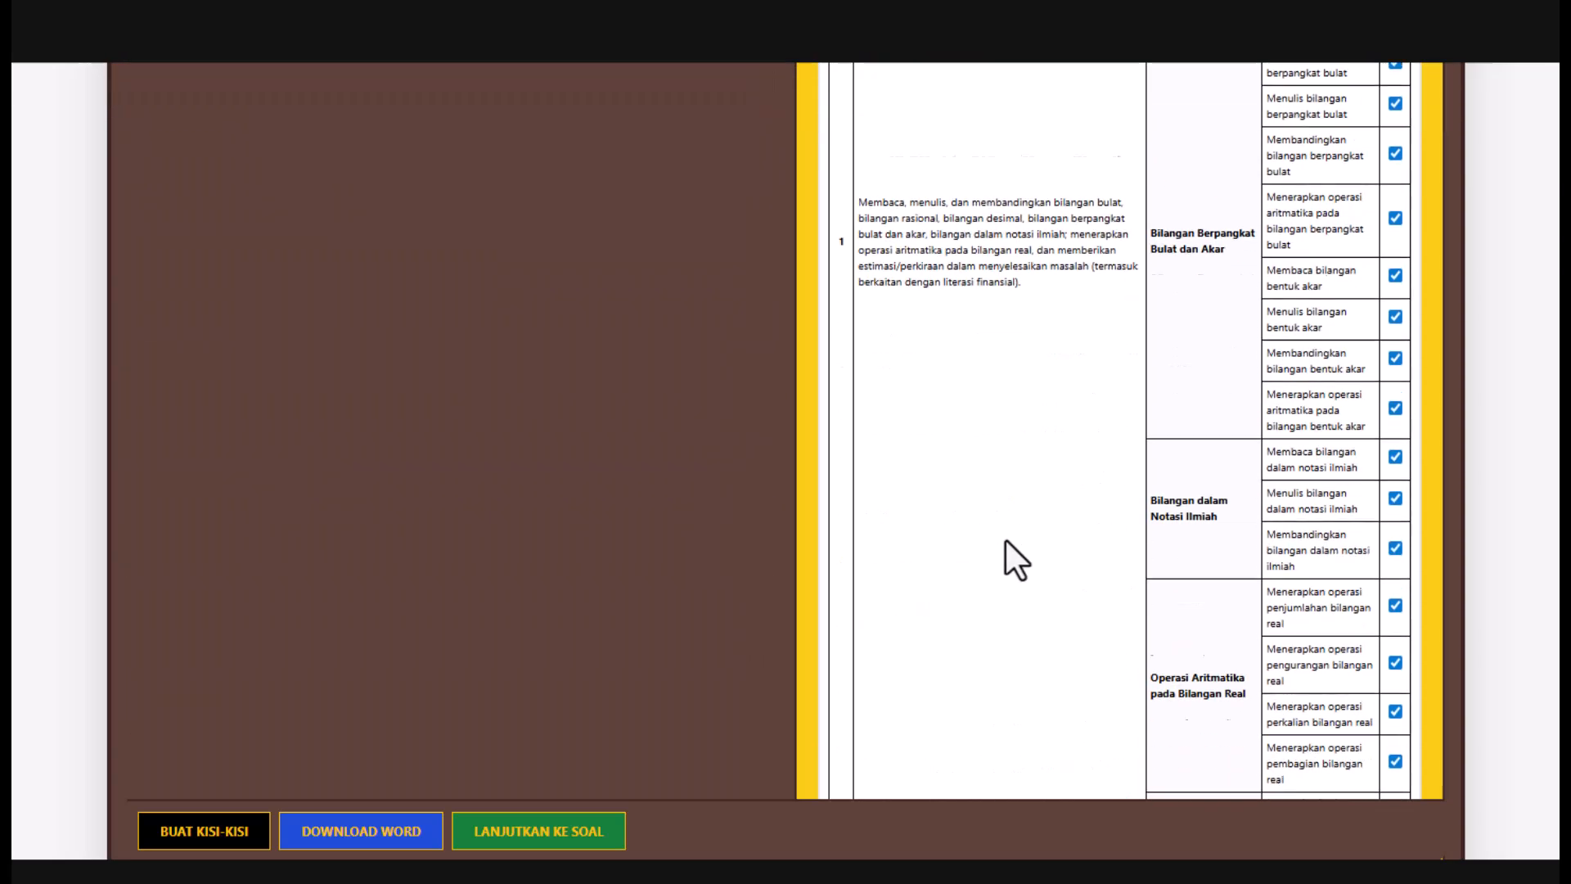
pyautogui.scroll(-8, 1005, 540)
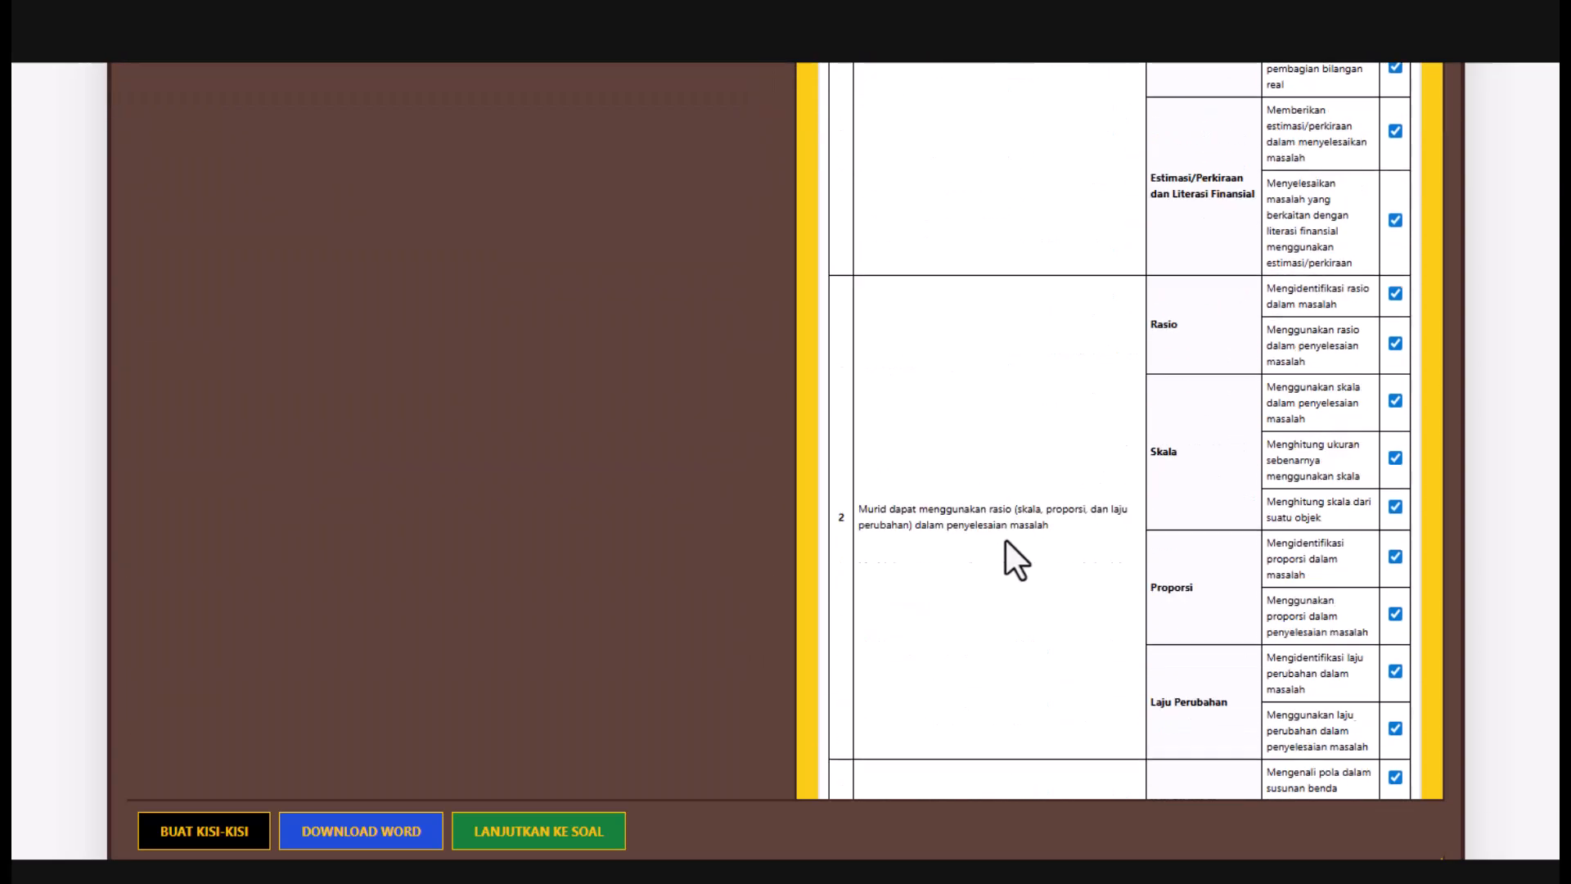
pyautogui.scroll(6, 1005, 538)
pyautogui.scroll(-1, 1007, 542)
pyautogui.scroll(-5, 1001, 553)
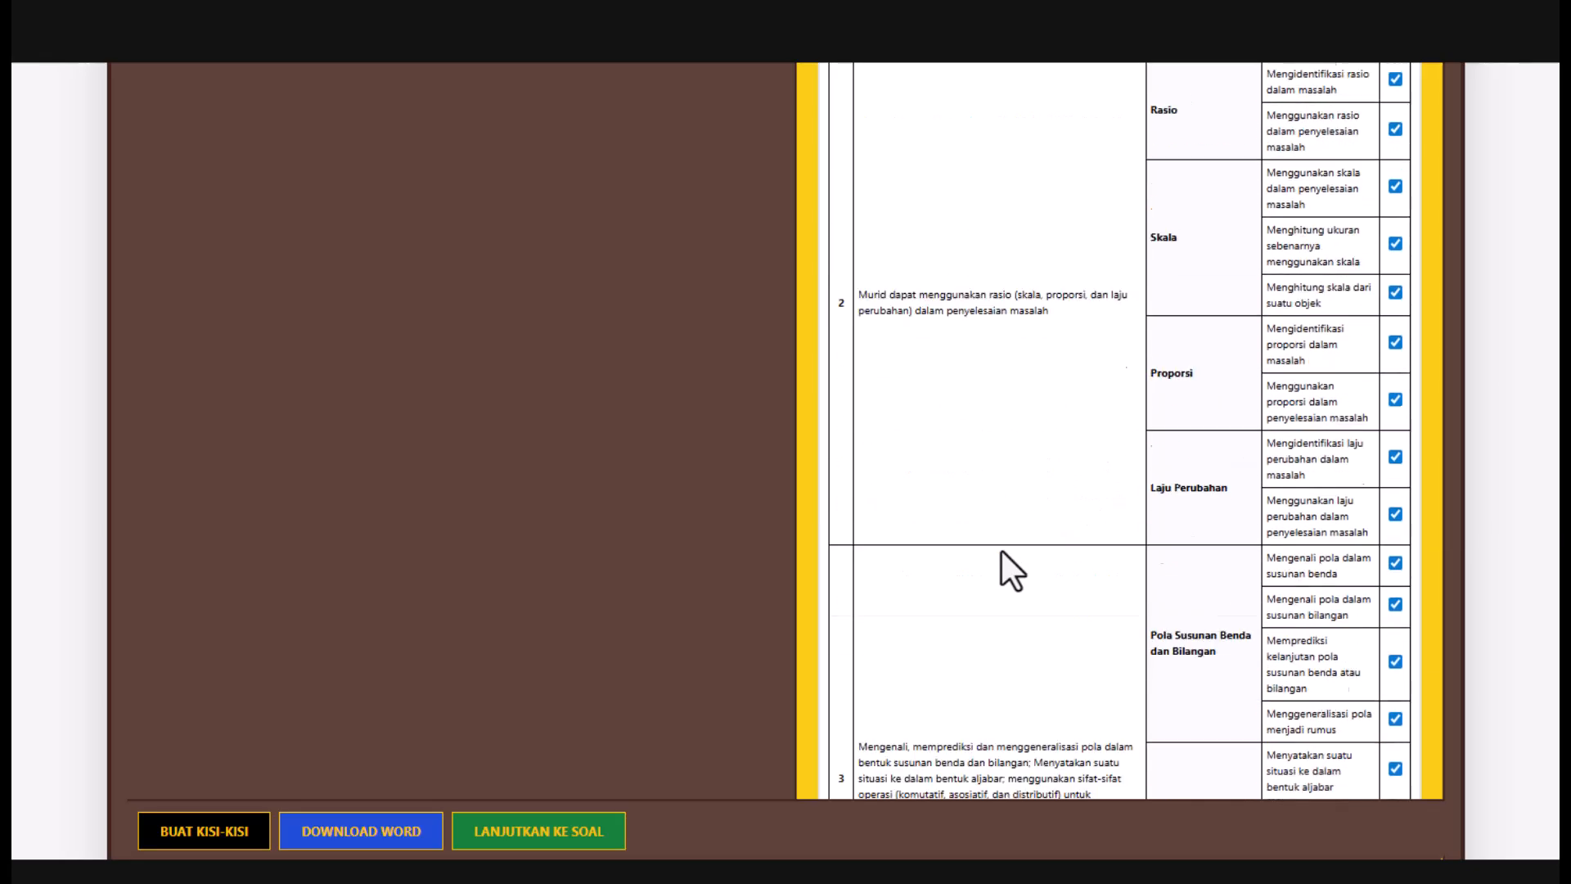
pyautogui.scroll(-5, 1001, 554)
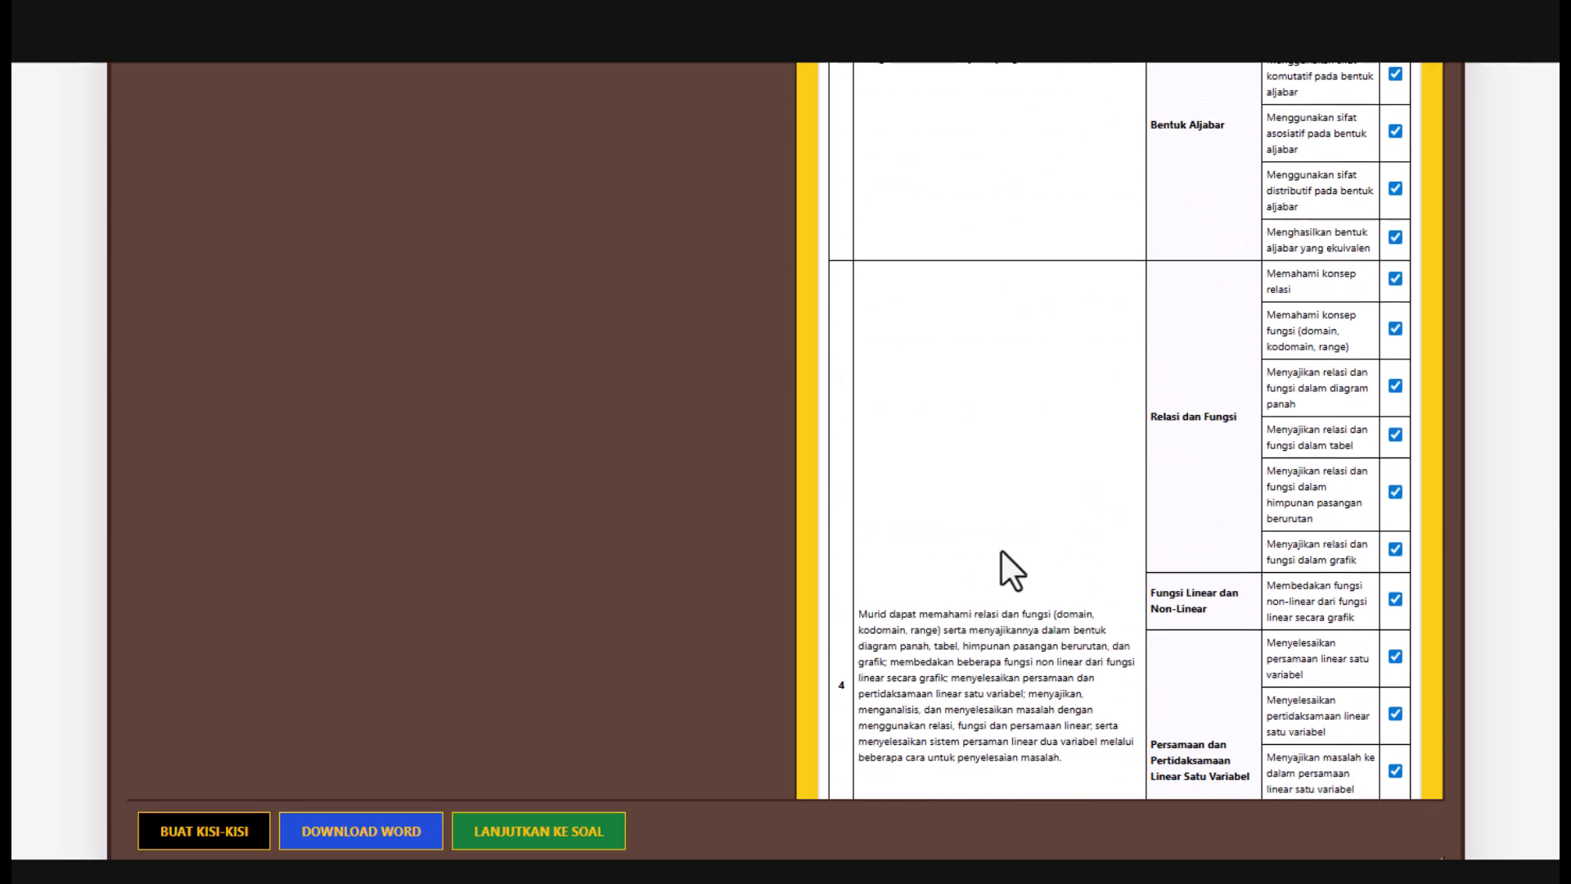
pyautogui.scroll(-10, 1002, 552)
pyautogui.scroll(-7, 1001, 552)
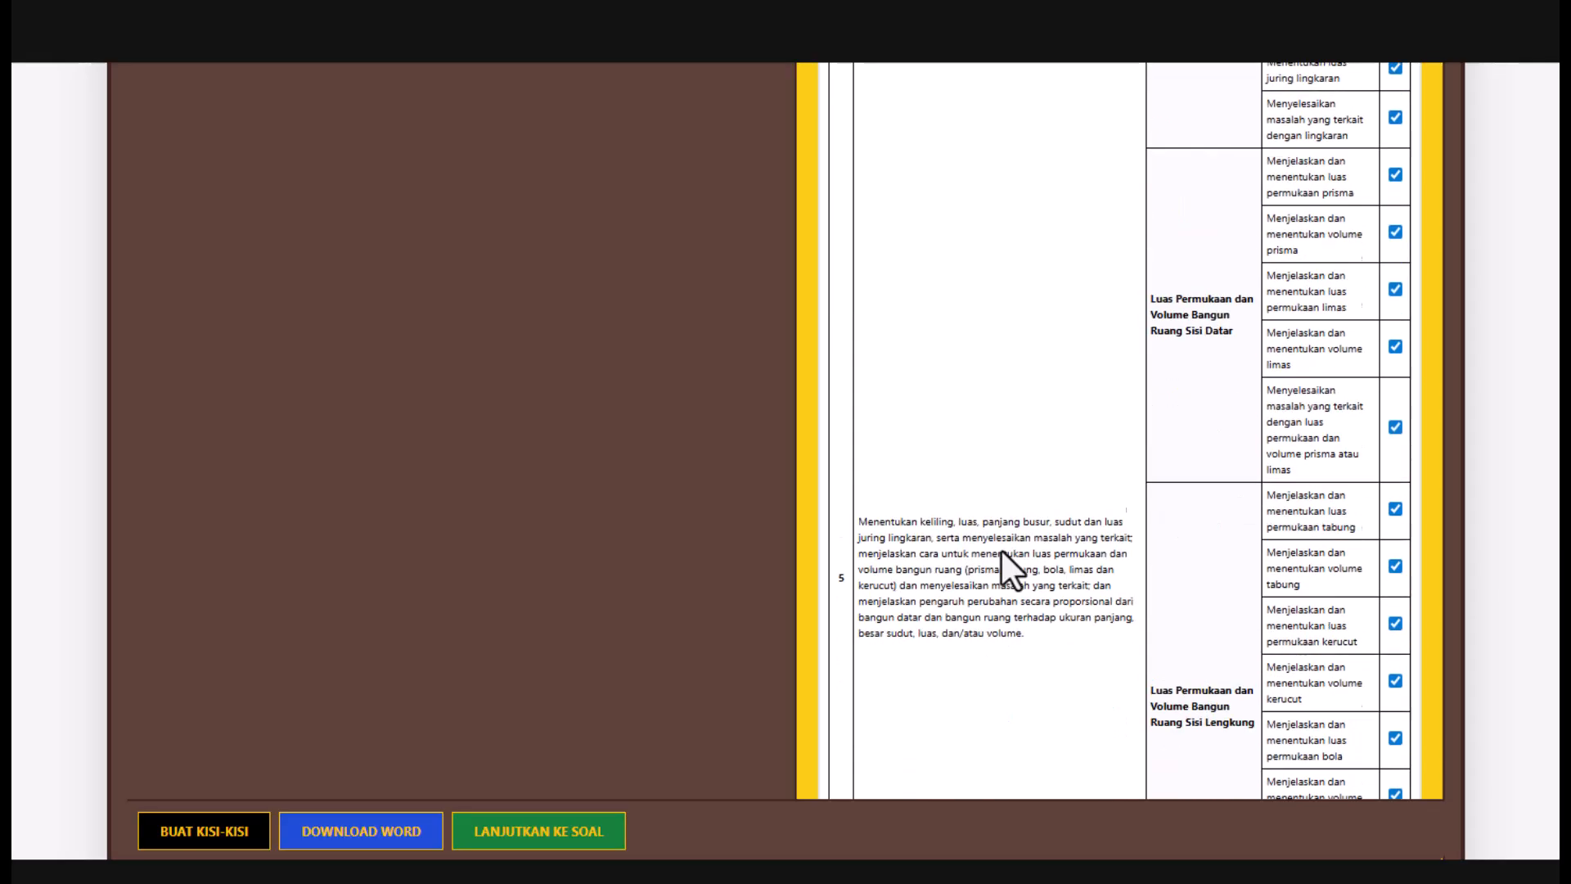
pyautogui.scroll(-8, 1001, 552)
pyautogui.scroll(-4, 1002, 552)
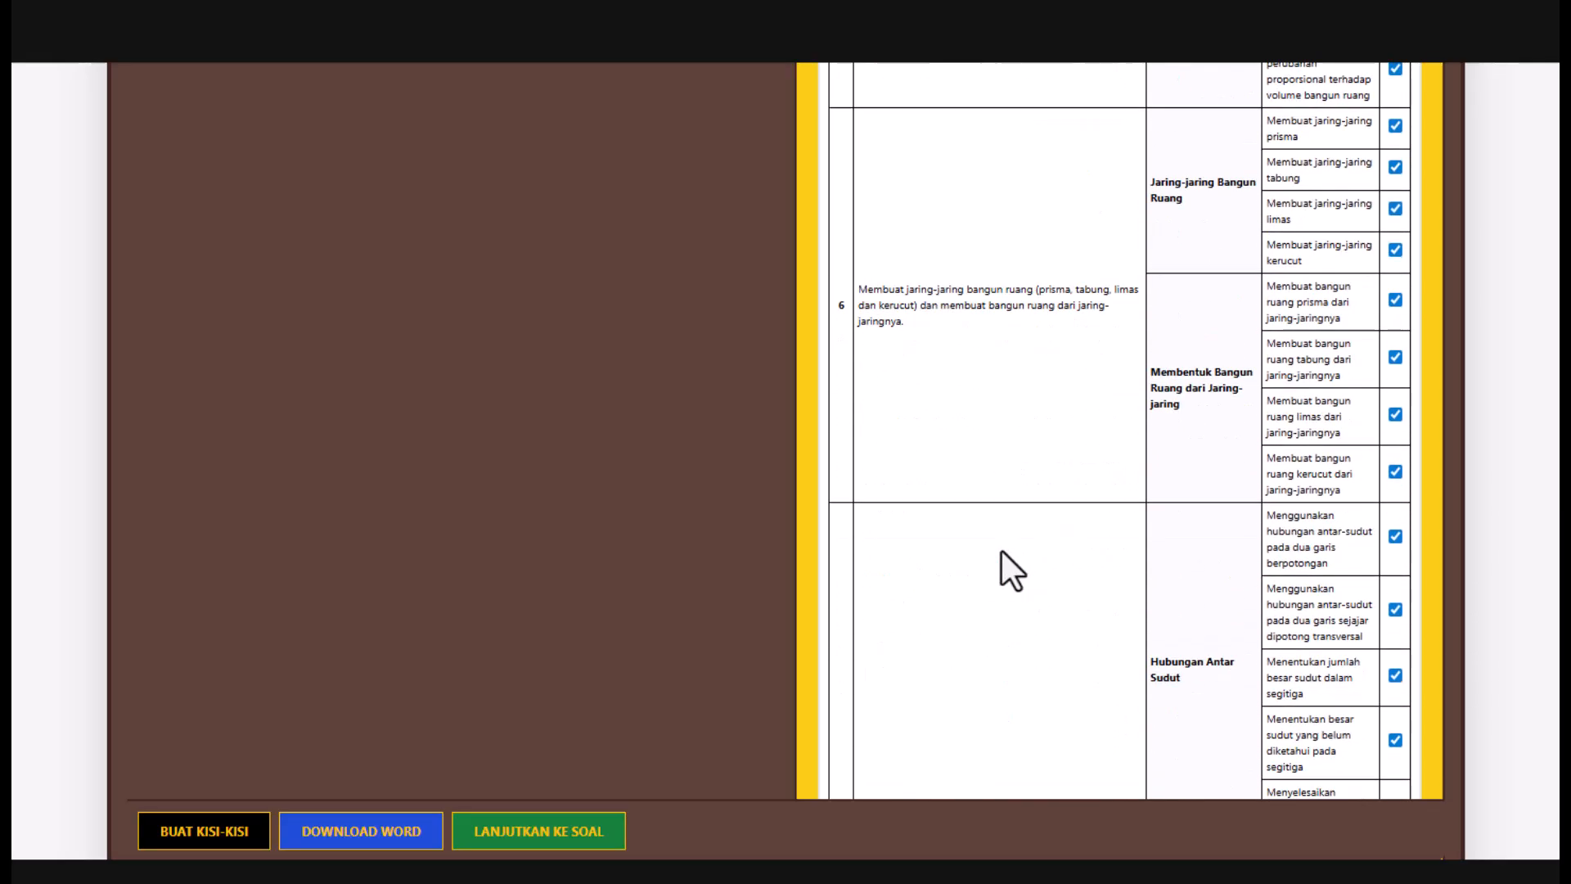
pyautogui.scroll(-9, 1002, 551)
pyautogui.scroll(-15, 1002, 552)
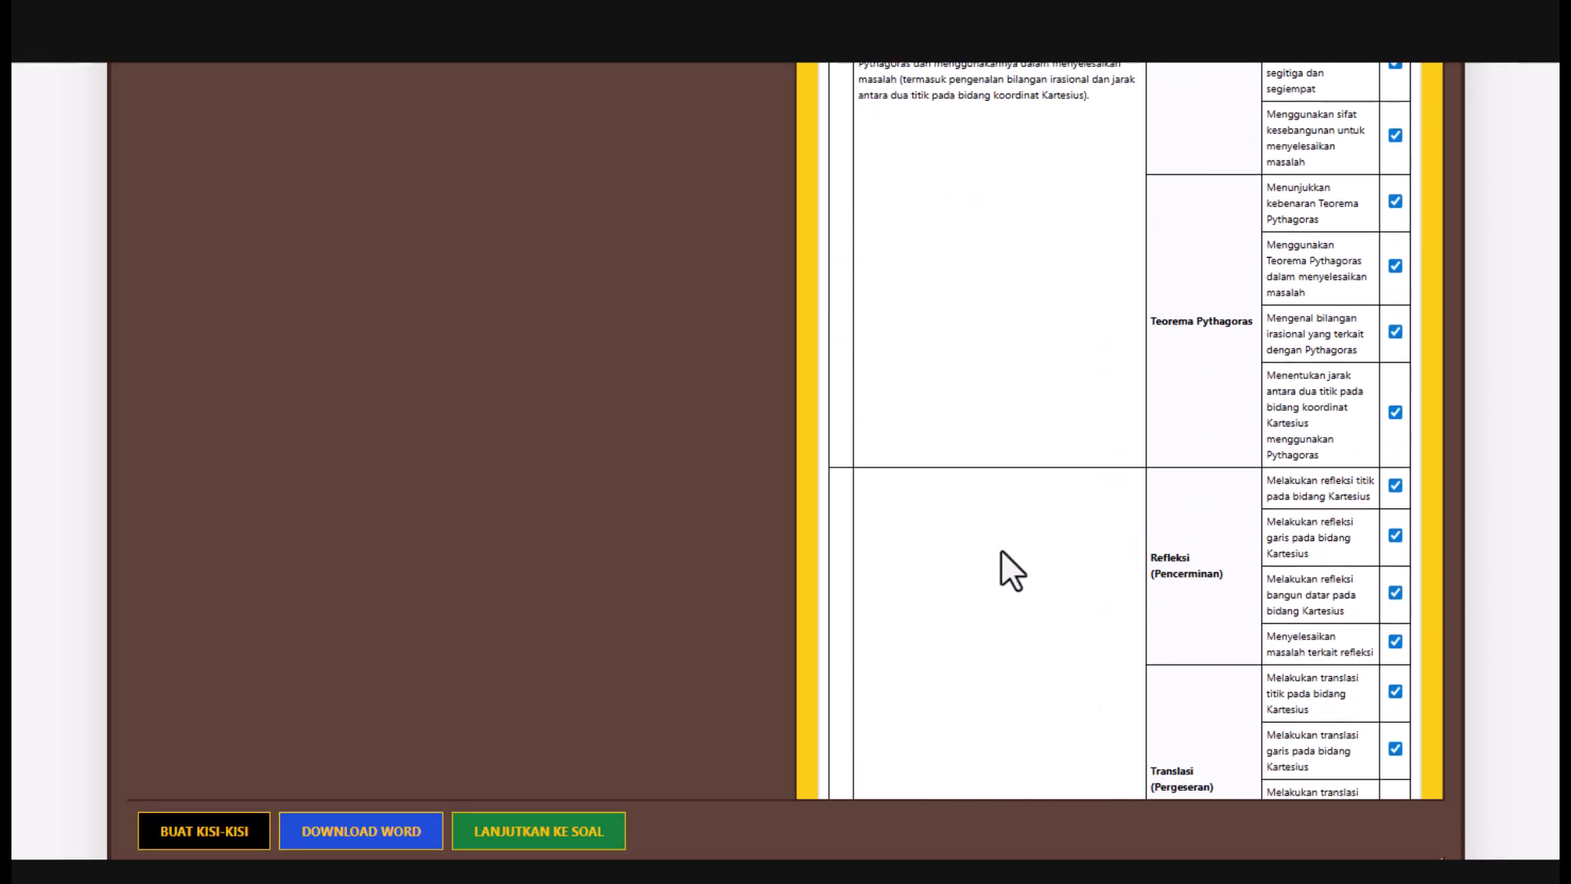
pyautogui.scroll(-5, 1001, 552)
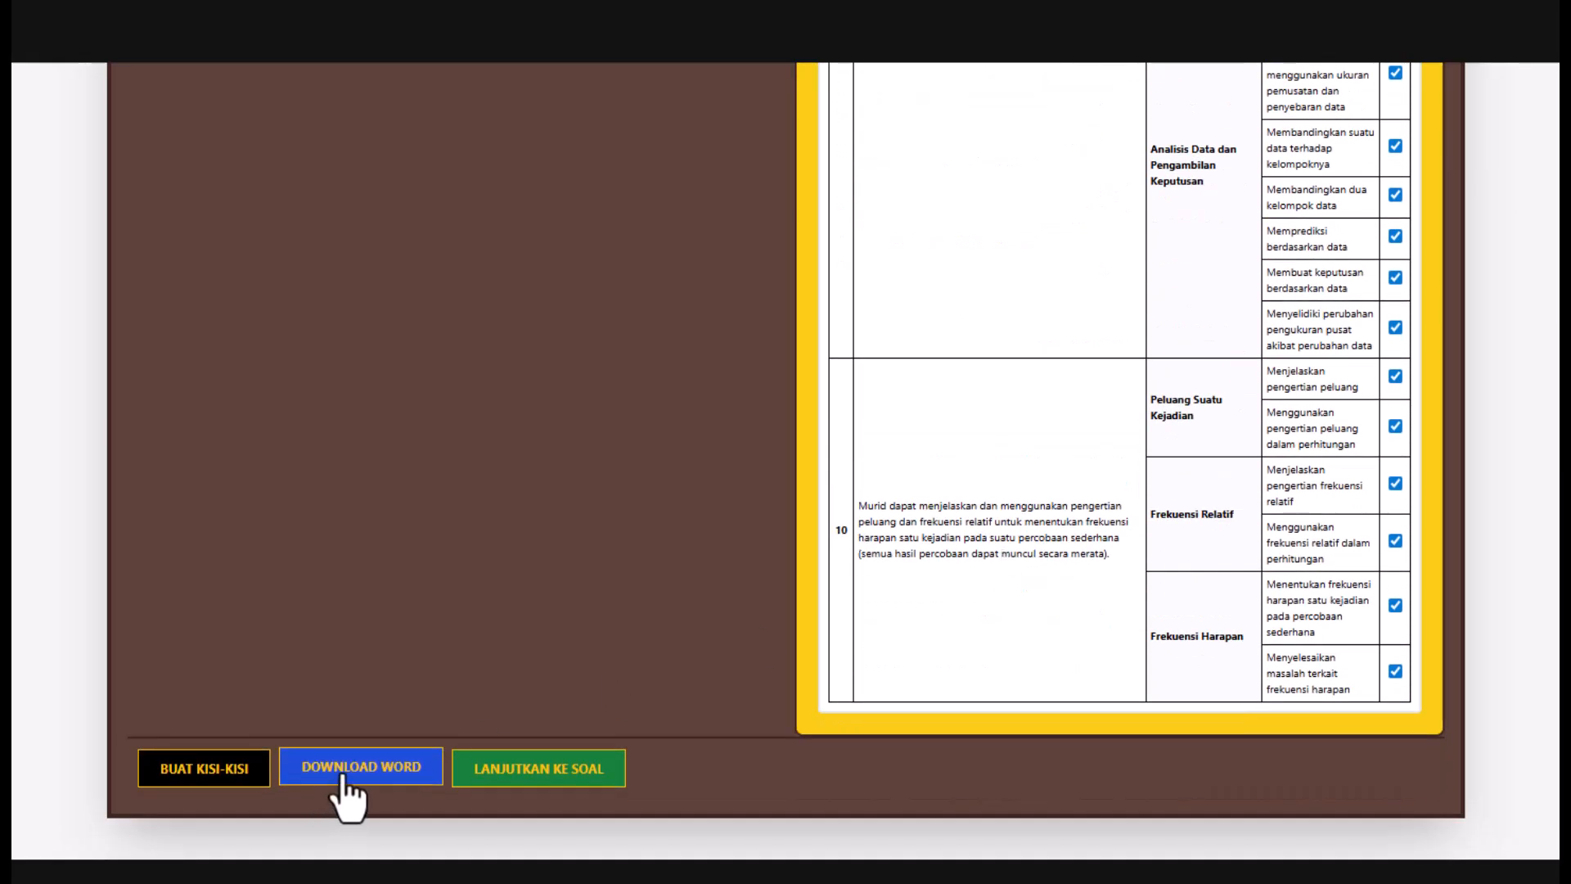
# - Download the Matematika kisi-kisi as a Word document, then continue to the soal stage and look through its indicator list
pyautogui.click(342, 776)
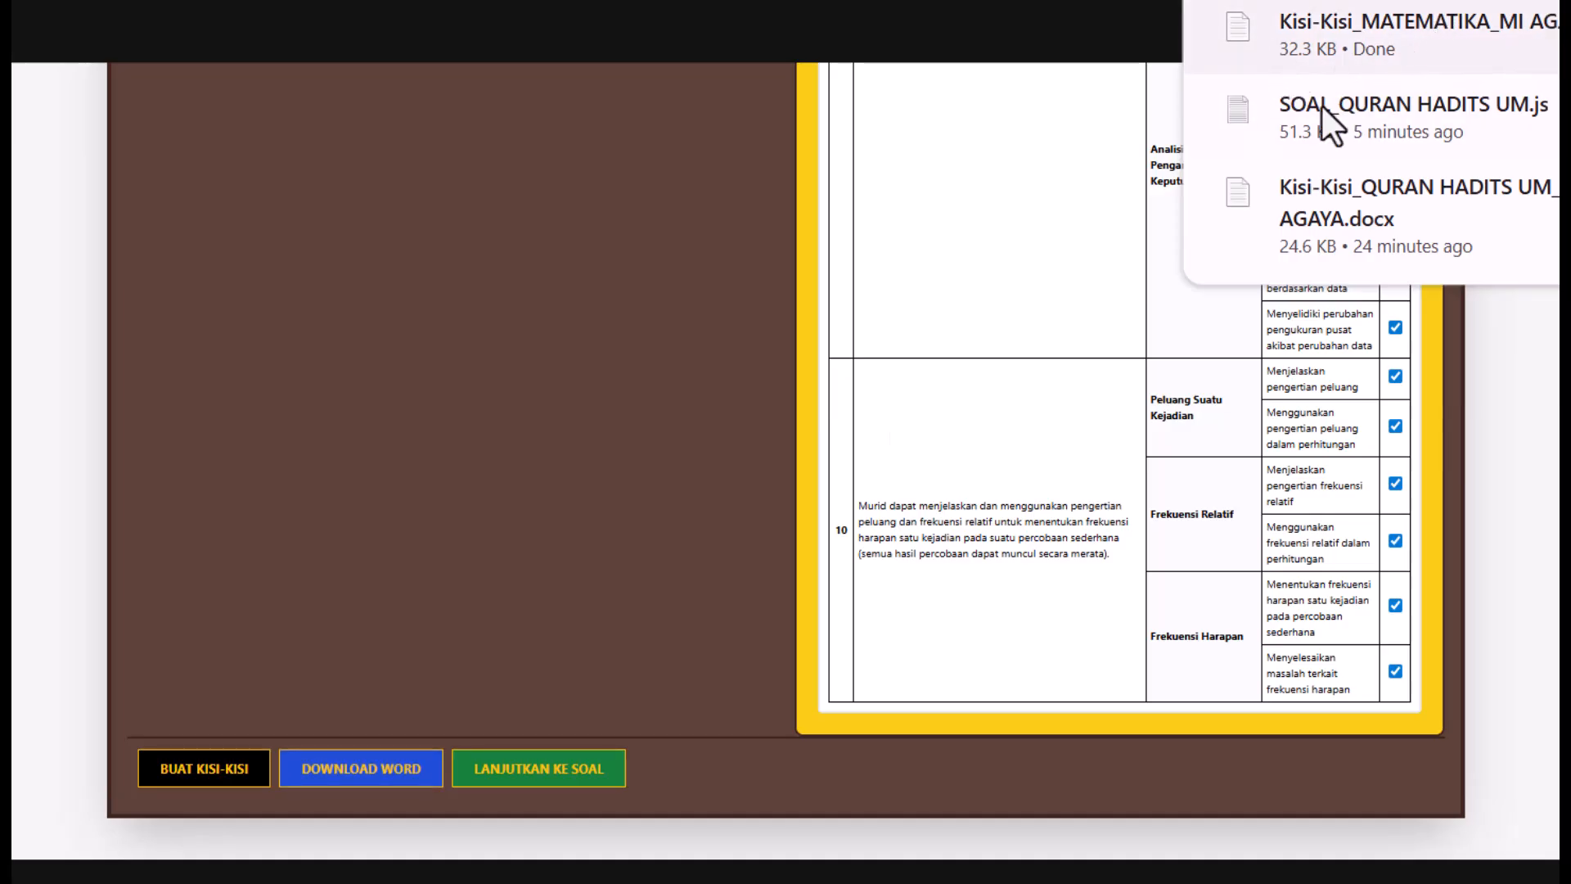
pyautogui.click(539, 775)
pyautogui.click(539, 775)
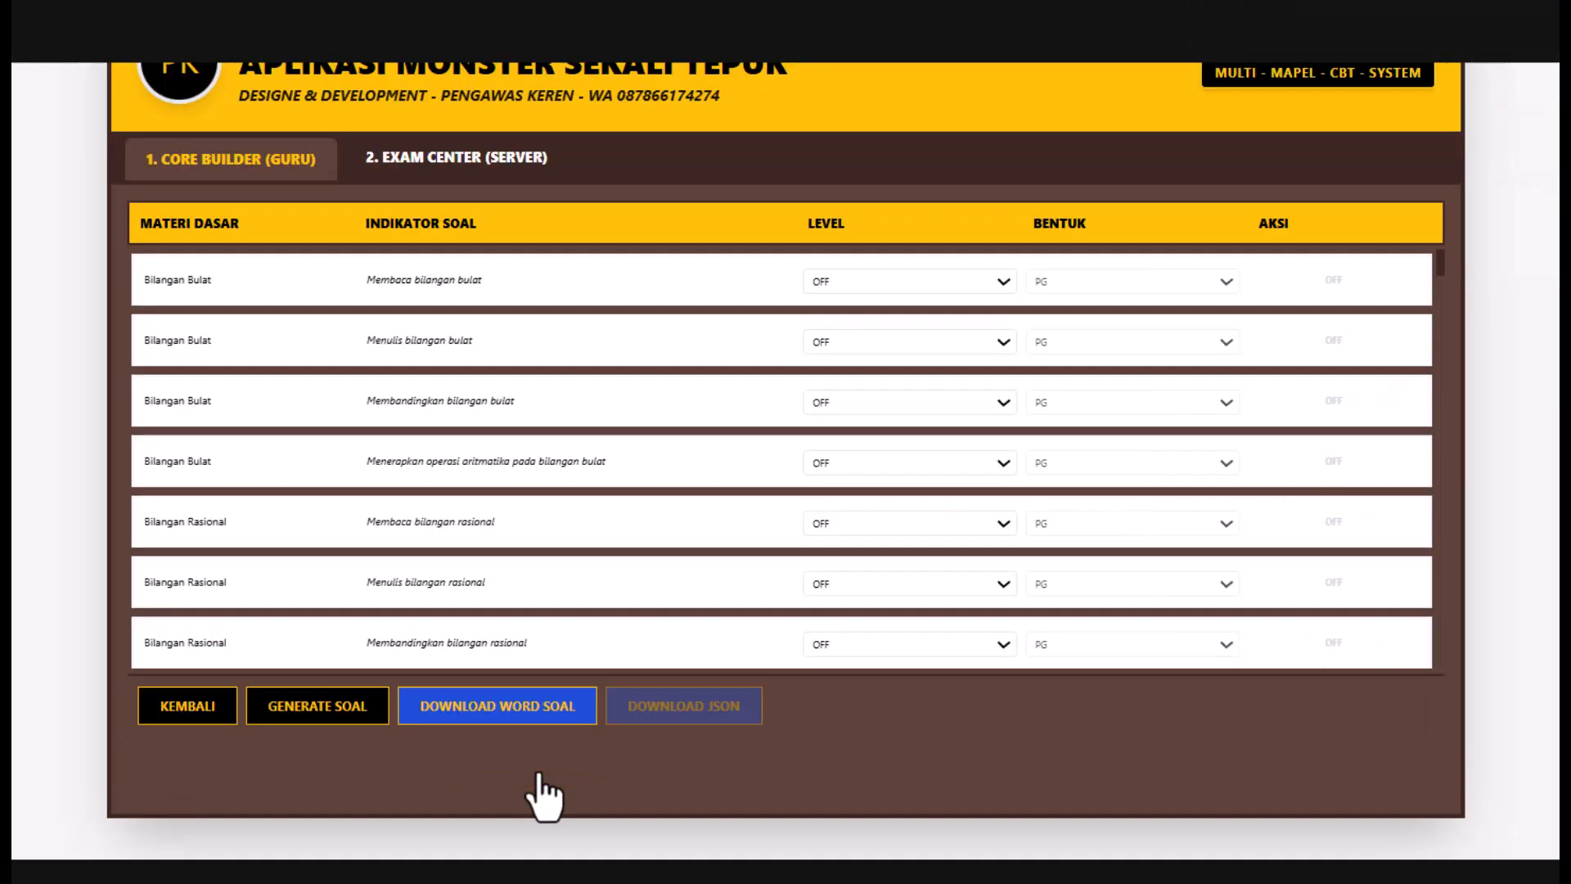
pyautogui.scroll(-15, 610, 431)
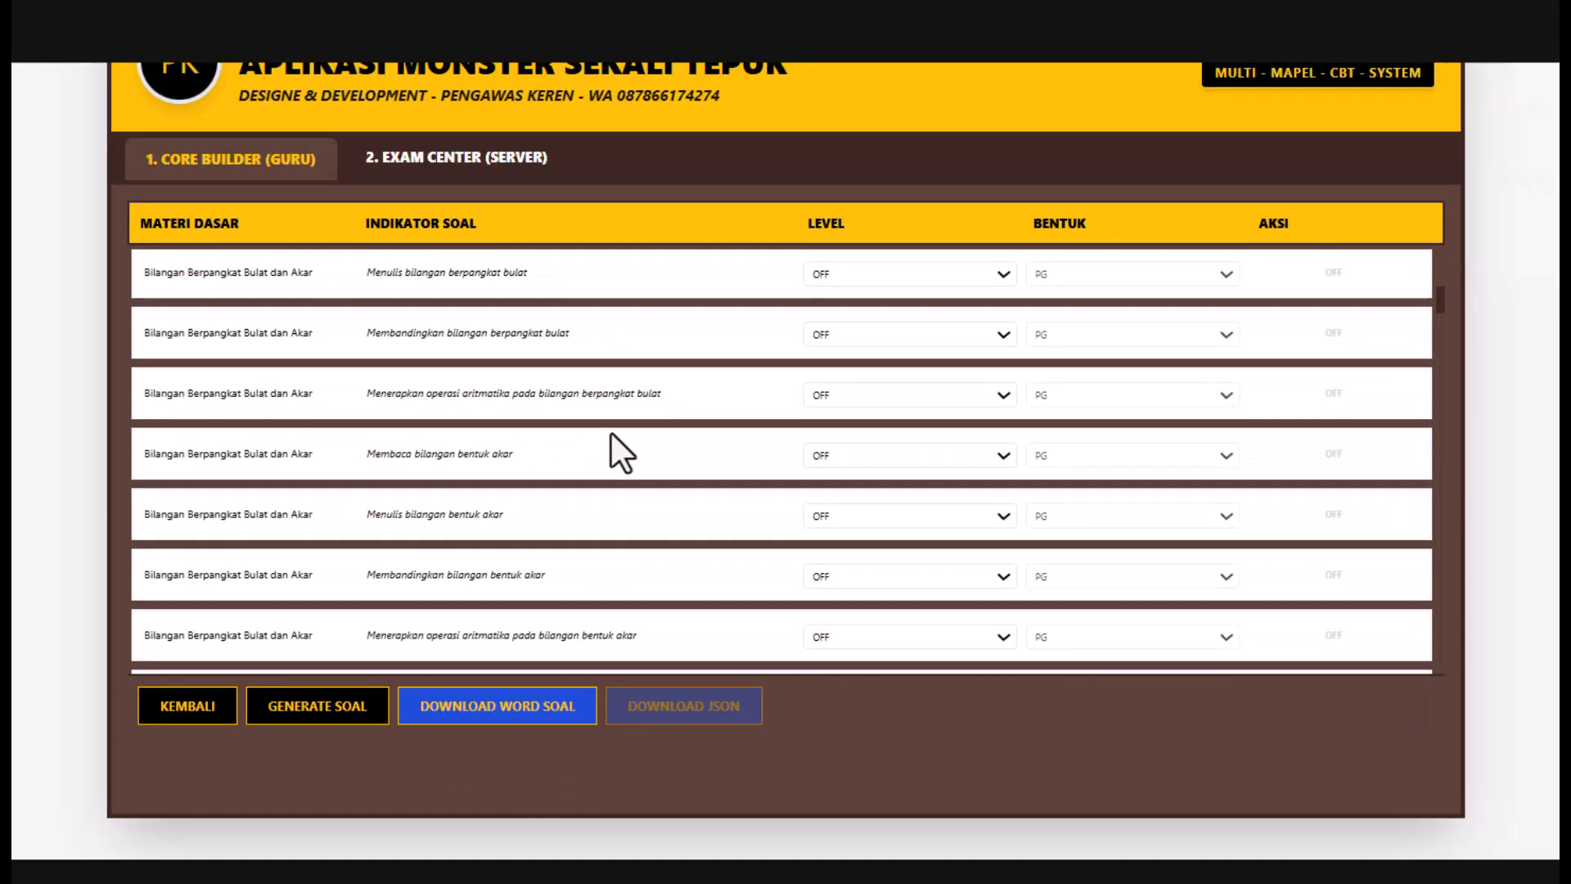
pyautogui.scroll(-15, 611, 434)
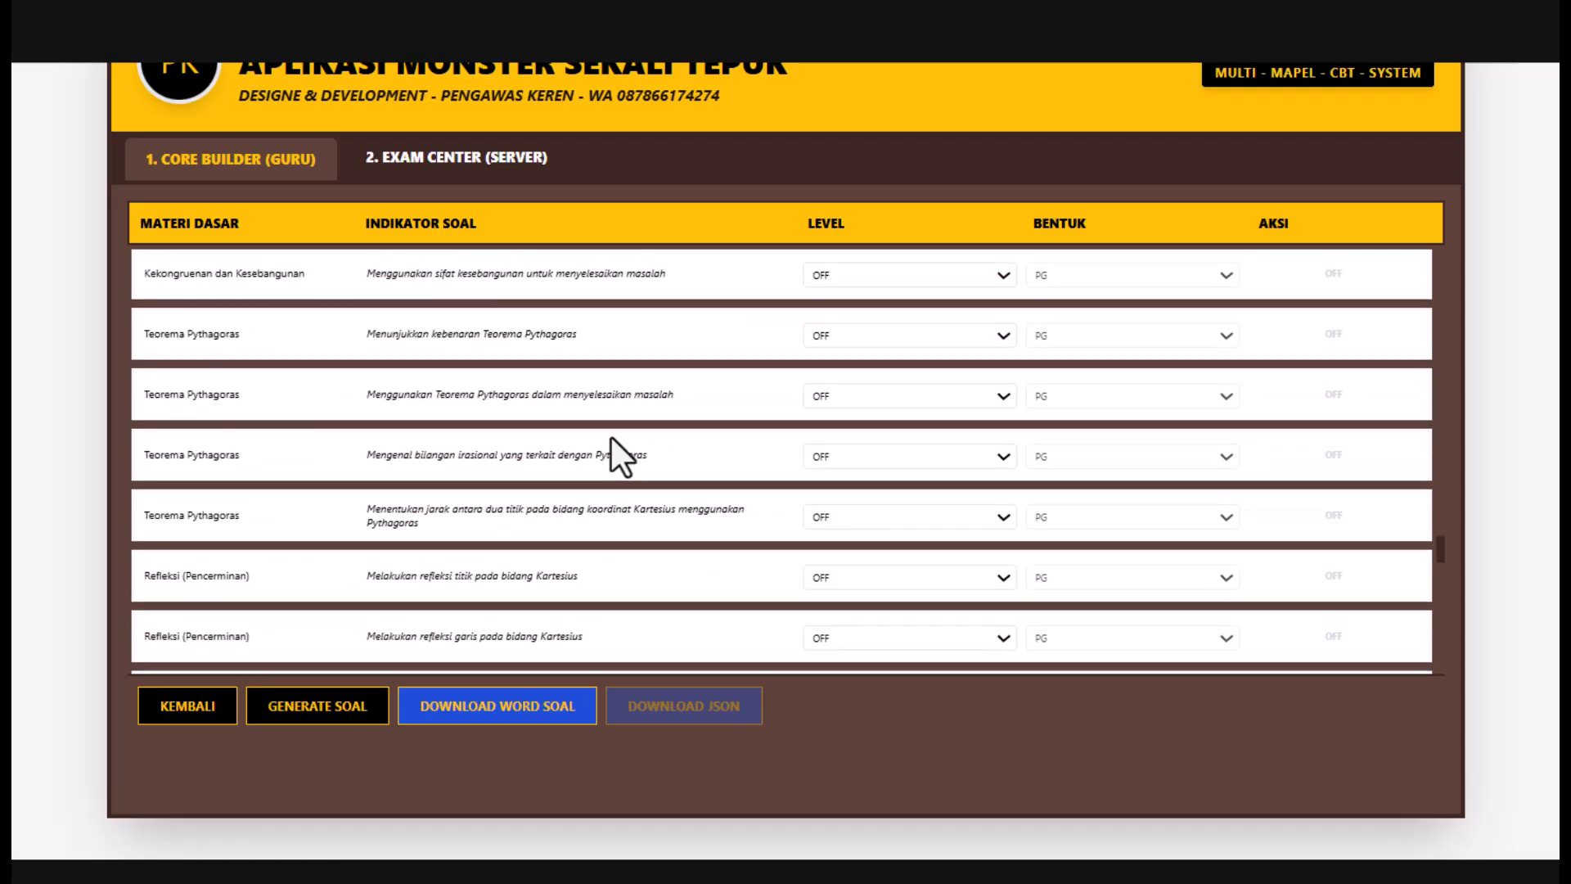
pyautogui.scroll(15, 610, 442)
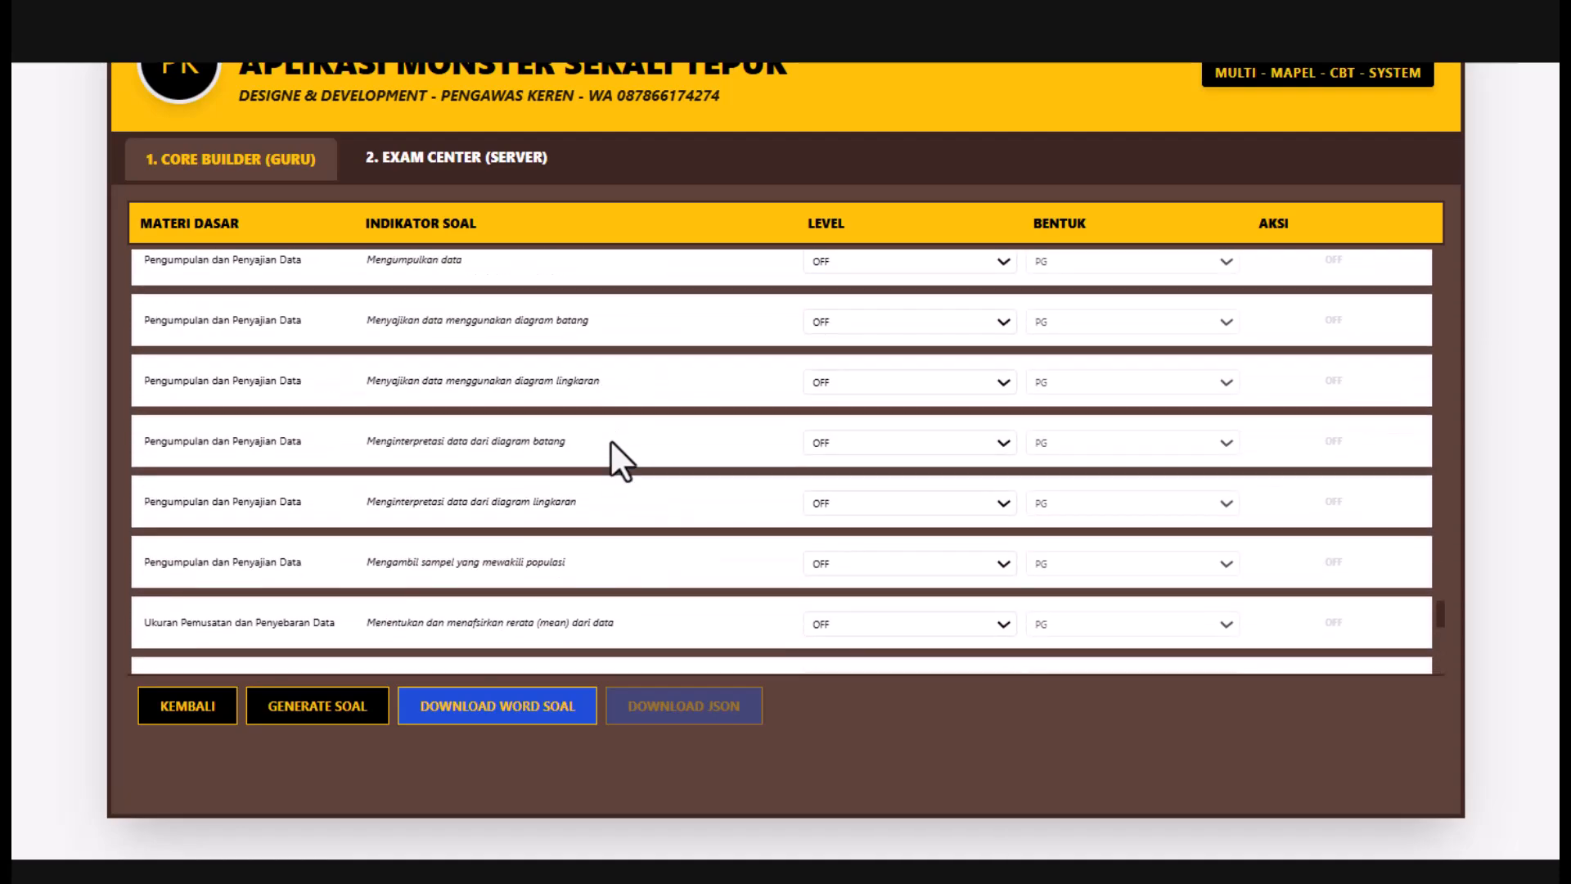
pyautogui.scroll(10, 610, 440)
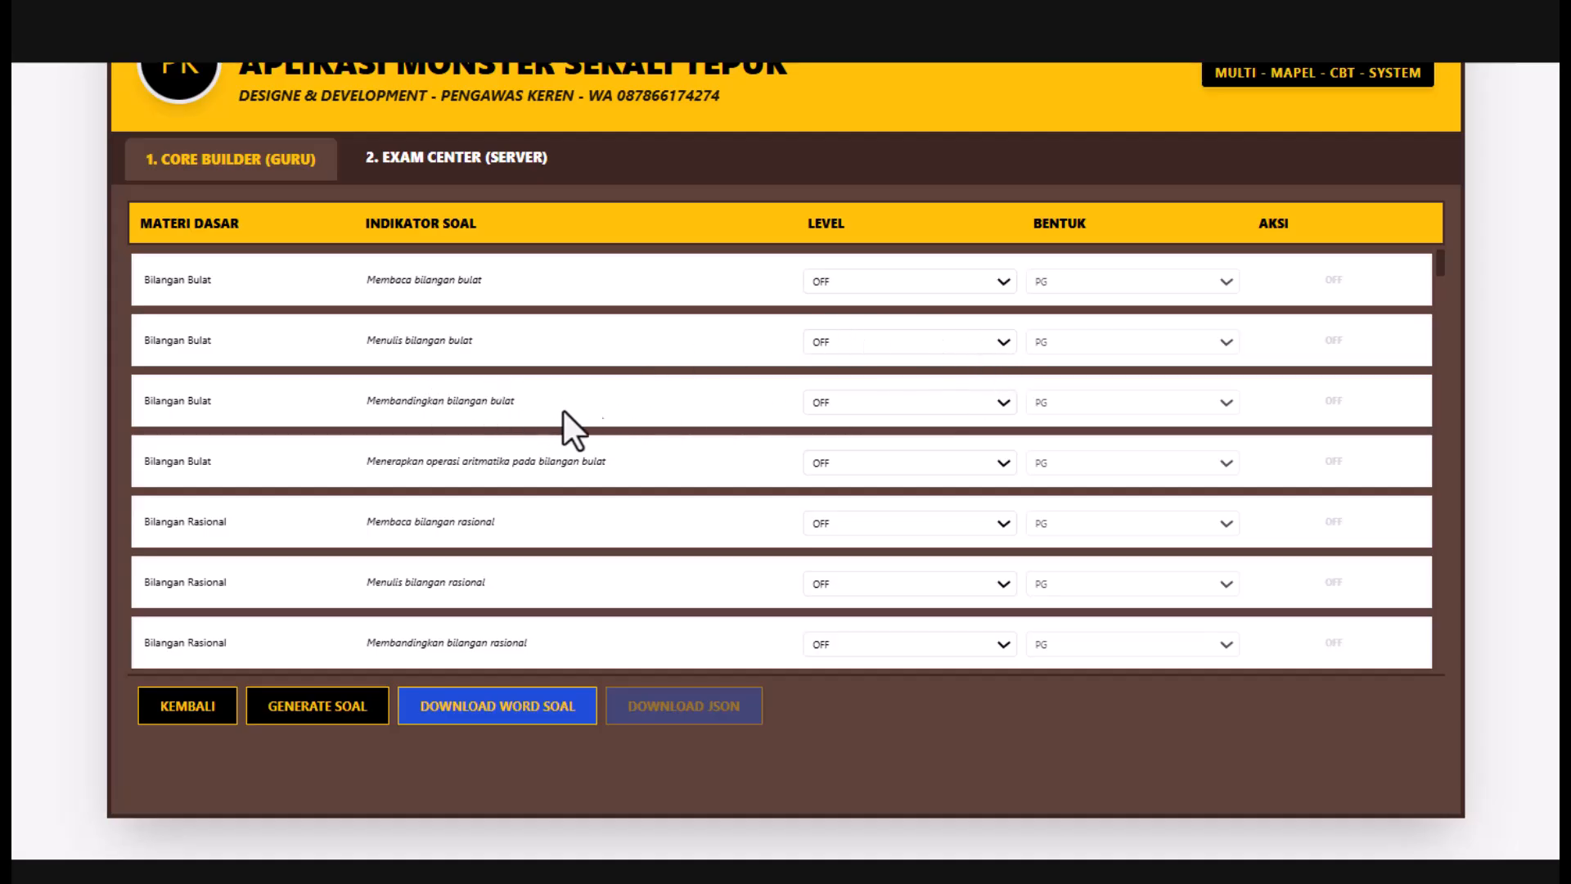
# - Set the level of the Bilangan Bulat indicators for membandingkan and menerapkan operasi aritmatika to L1
pyautogui.click(999, 403)
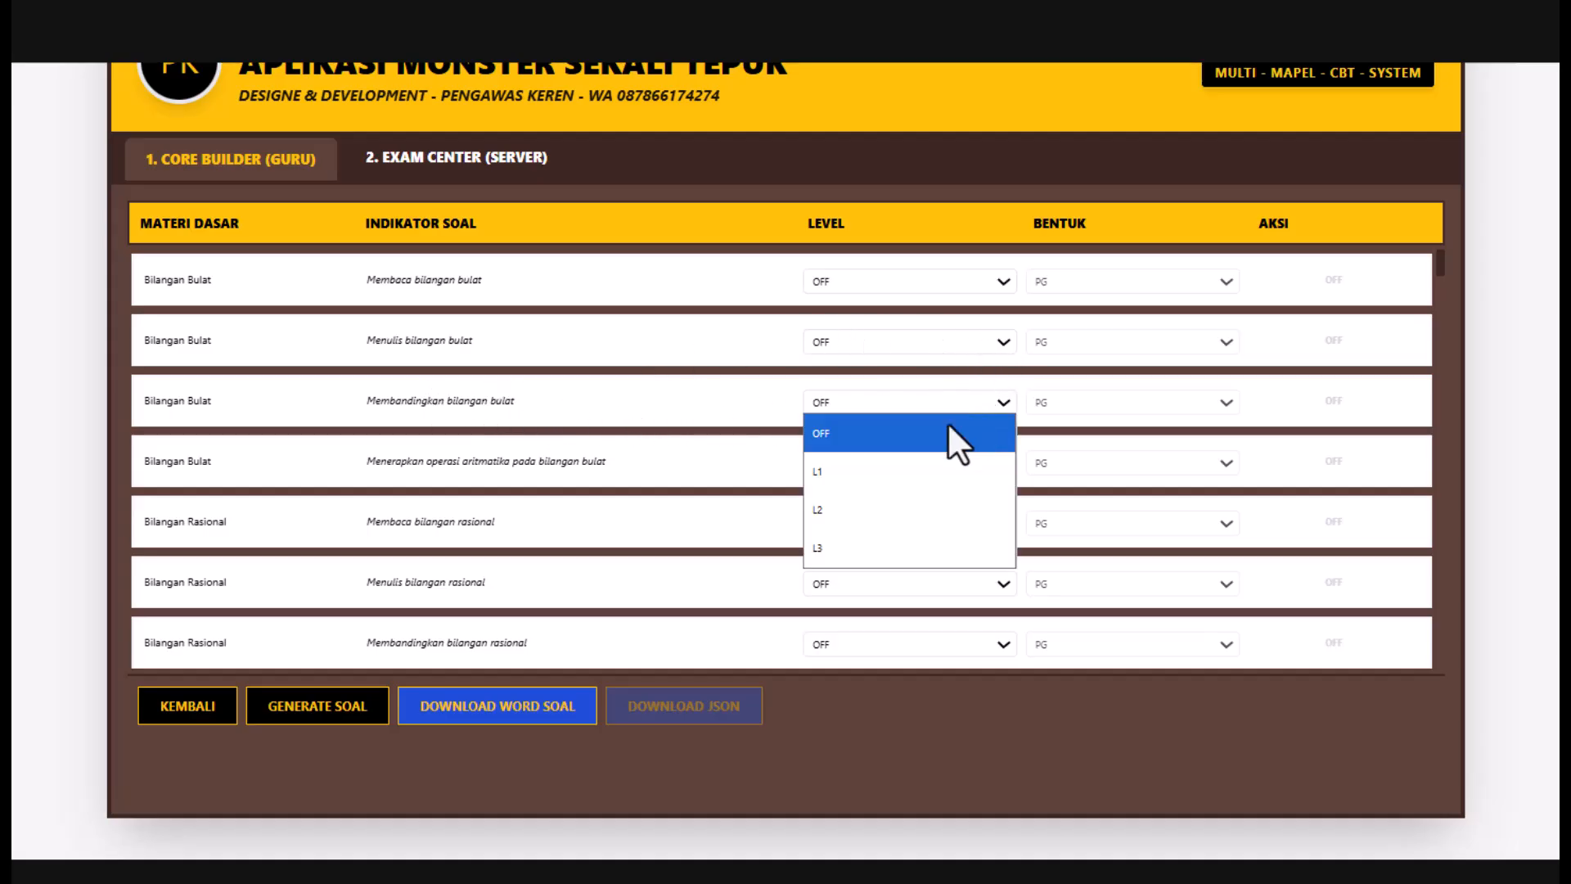
pyautogui.click(829, 469)
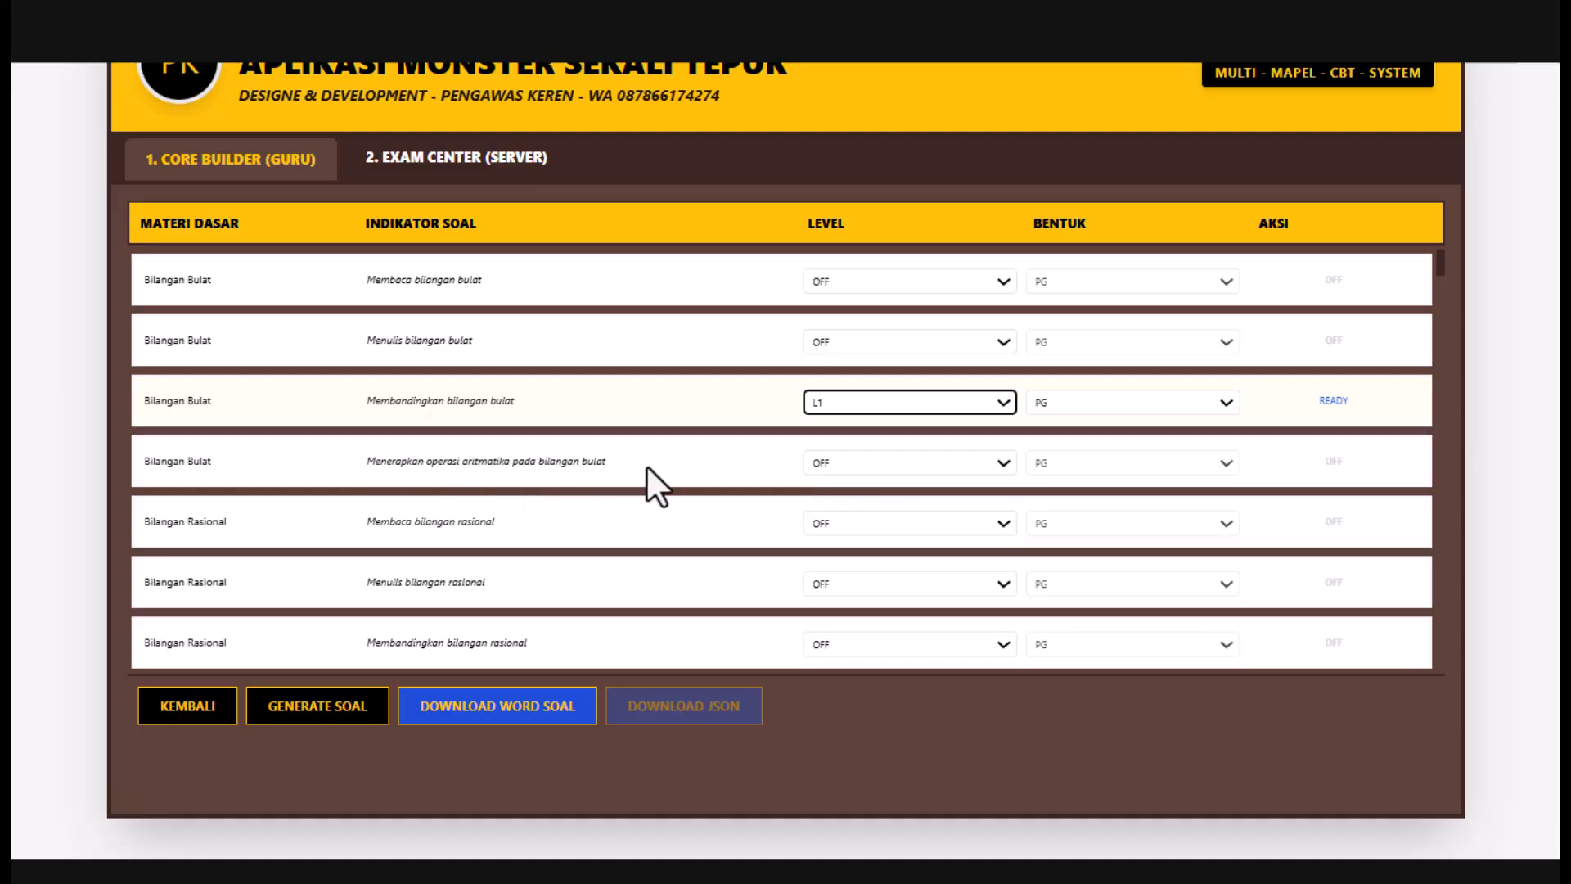
pyautogui.click(999, 463)
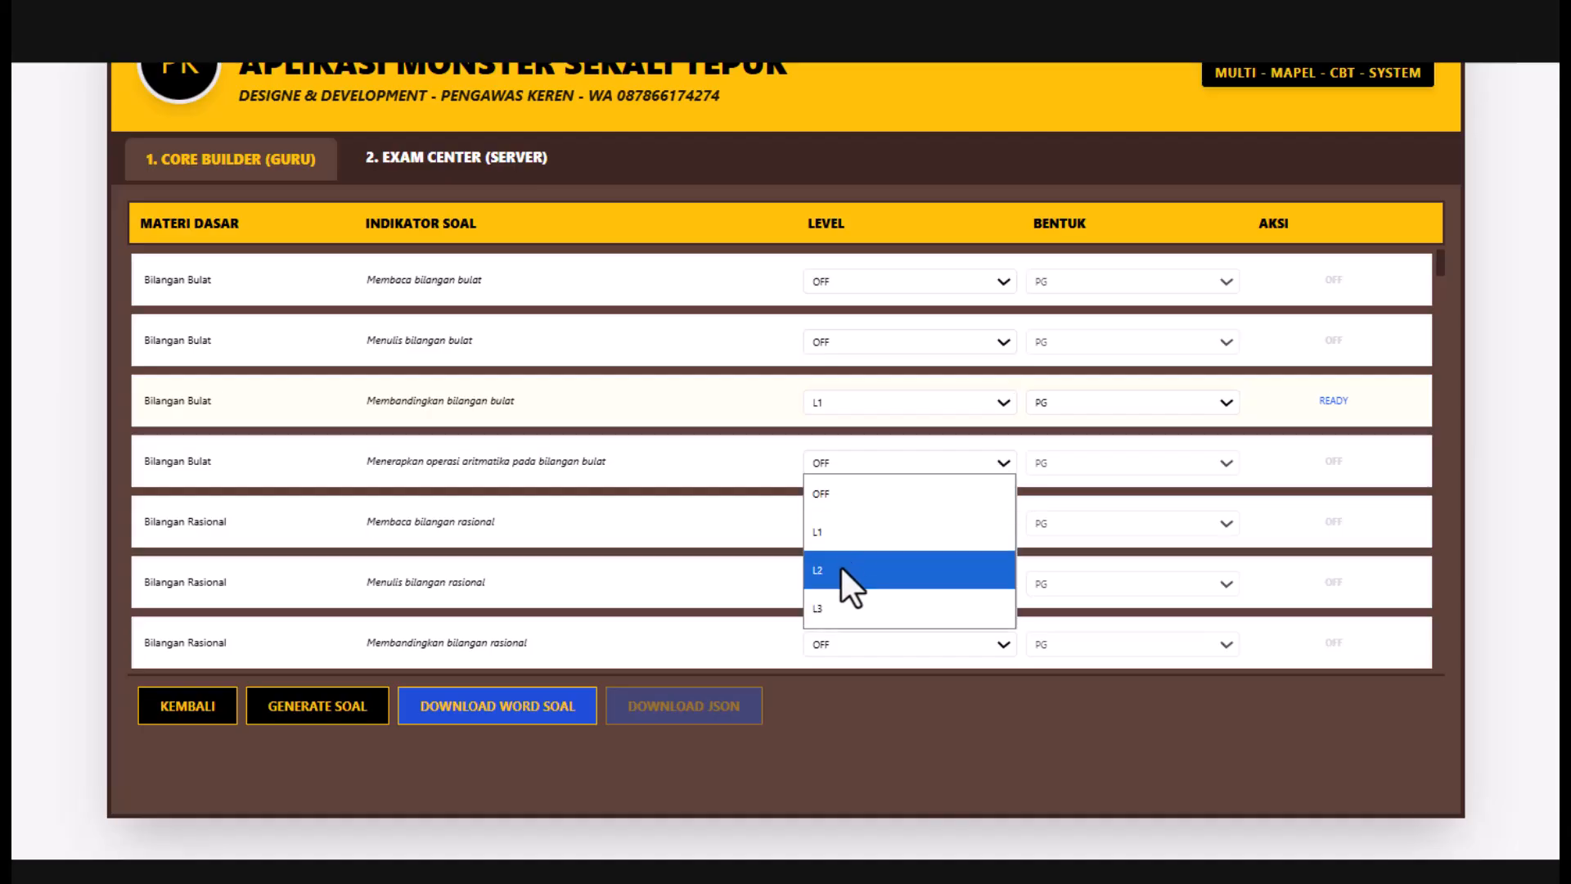
pyautogui.click(853, 532)
# - Set the level of the Bilangan Rasional indicators for membandingkan and menerapkan operasi aritmatika to L2
pyautogui.scroll(-2, 1025, 483)
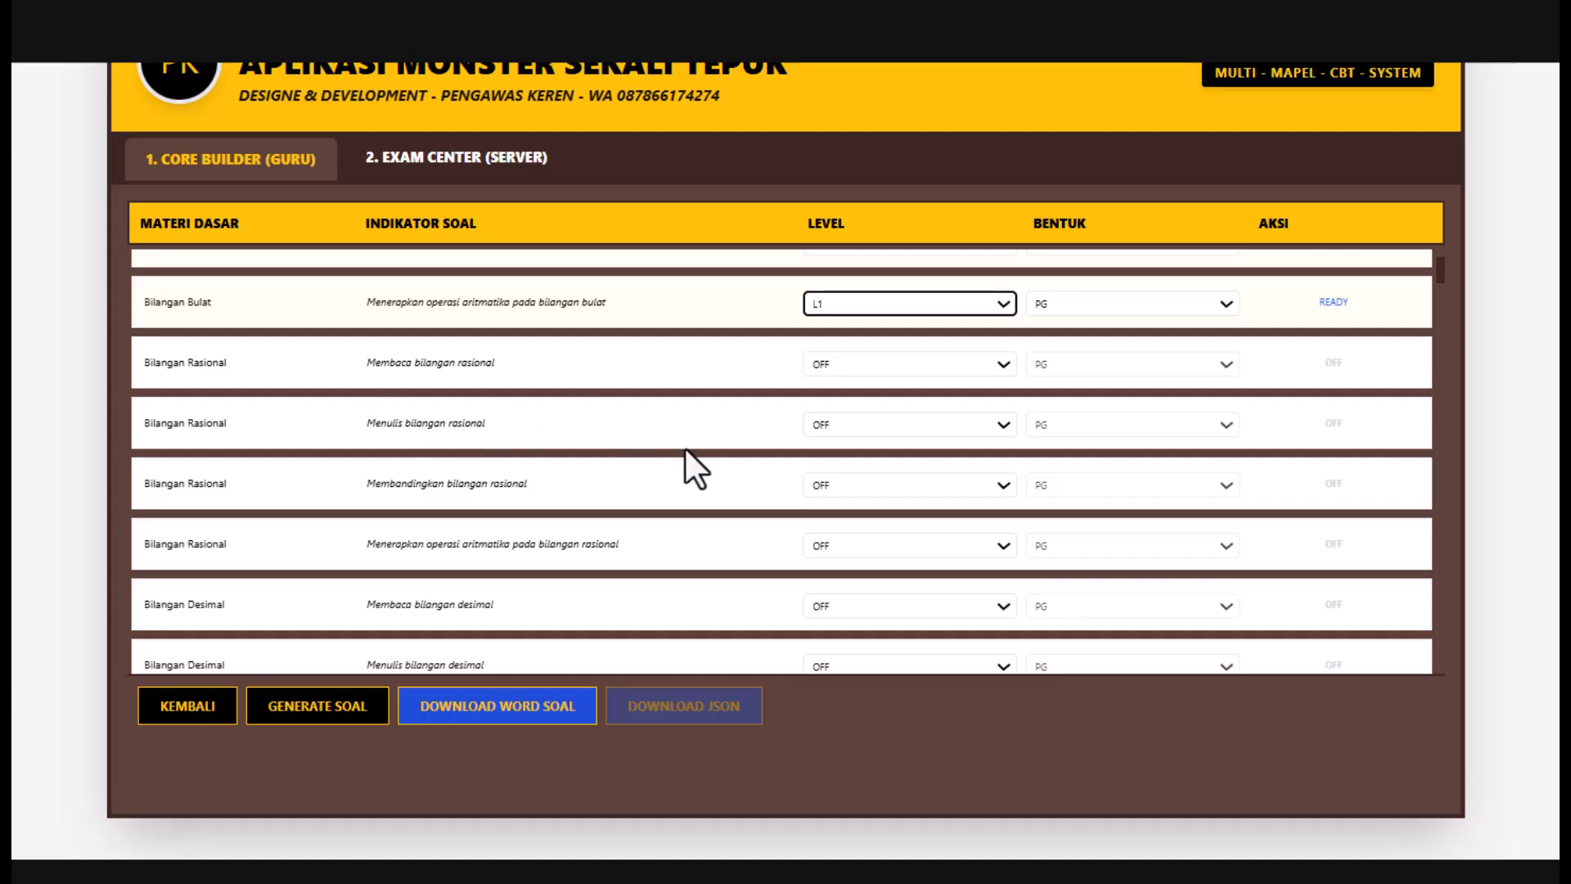
pyautogui.scroll(-2, 685, 449)
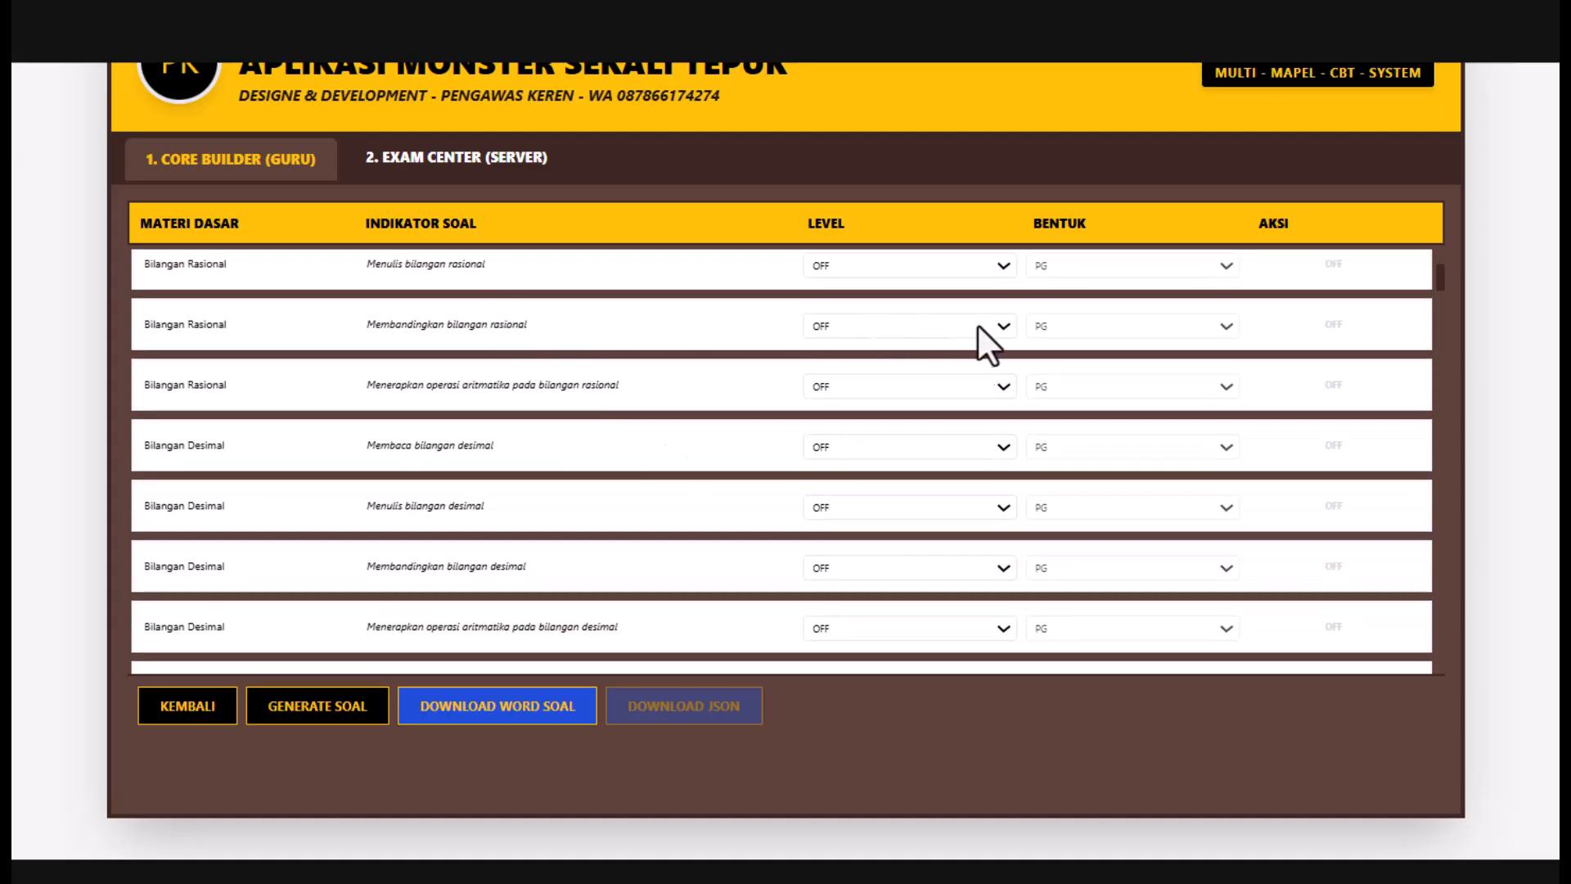
pyautogui.click(1001, 326)
pyautogui.click(867, 430)
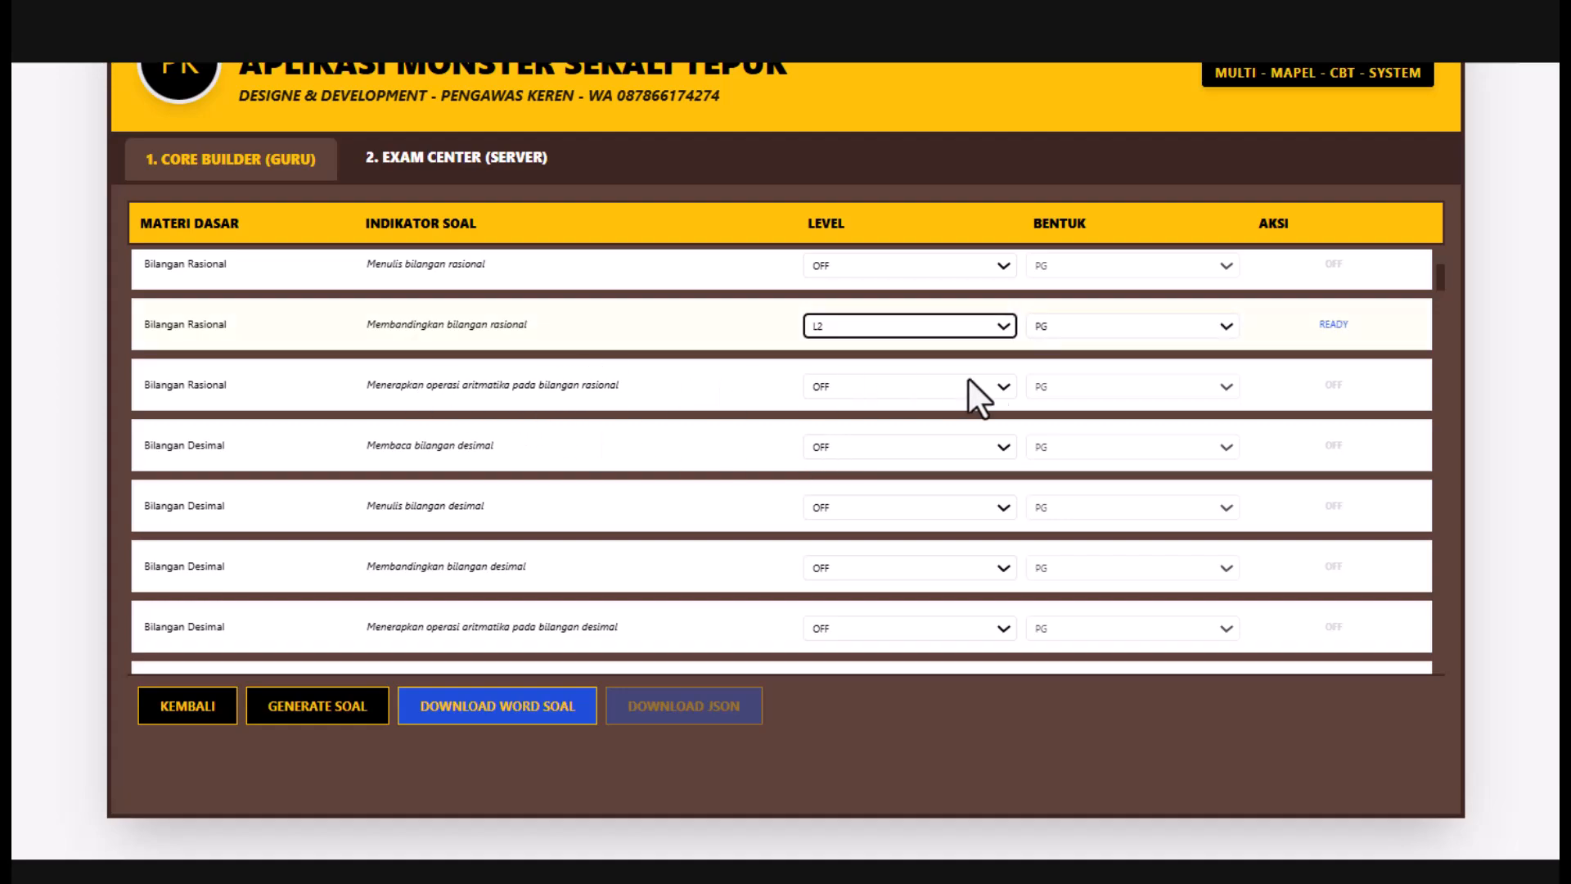
pyautogui.click(1002, 391)
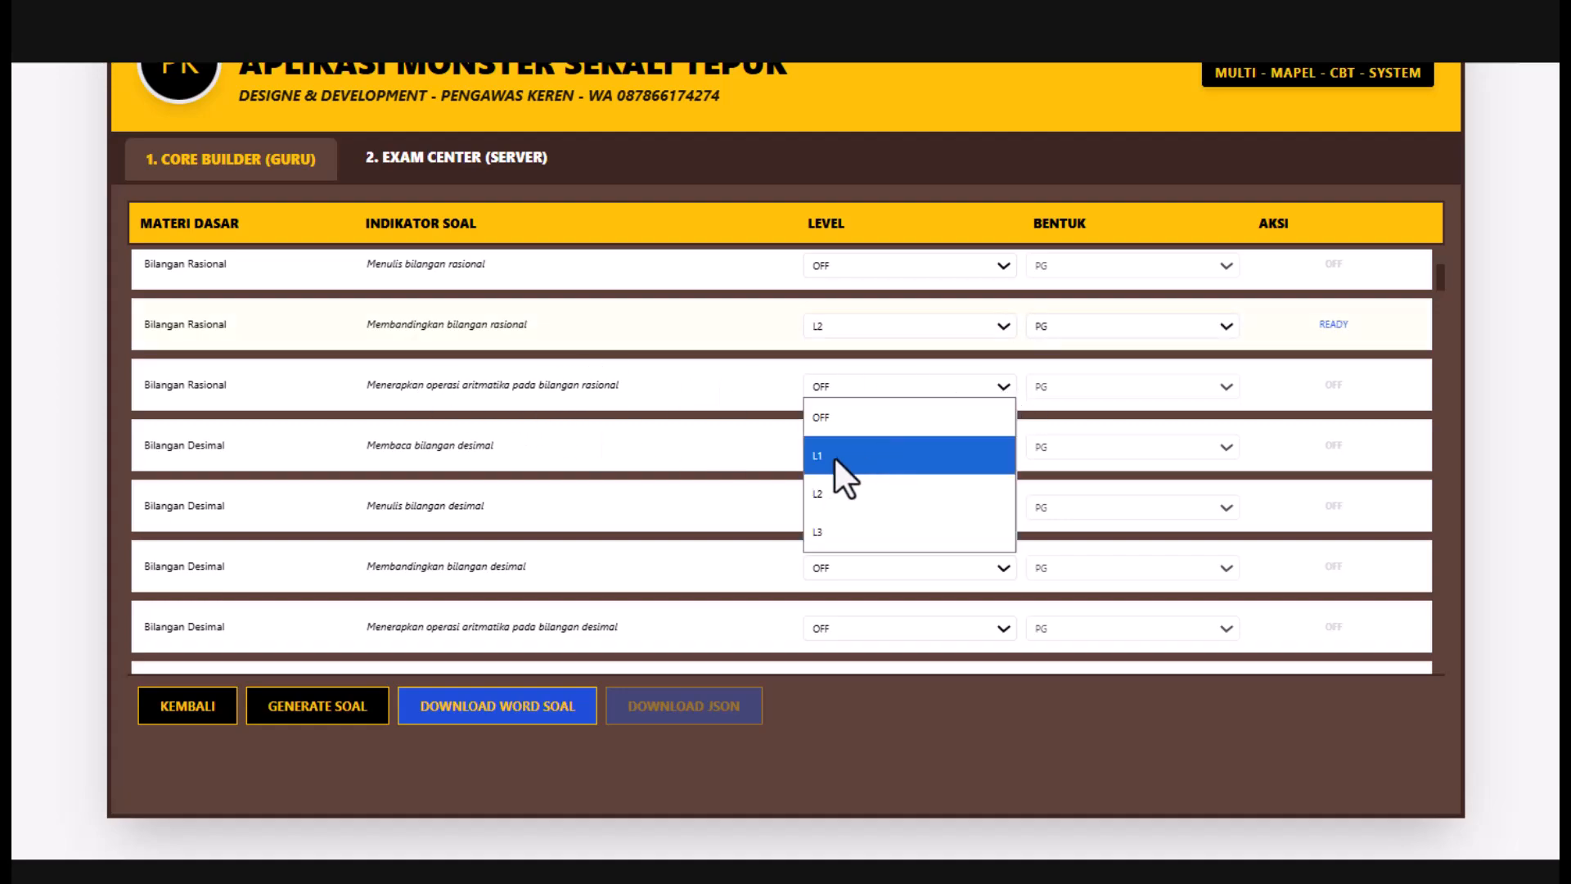
pyautogui.click(820, 493)
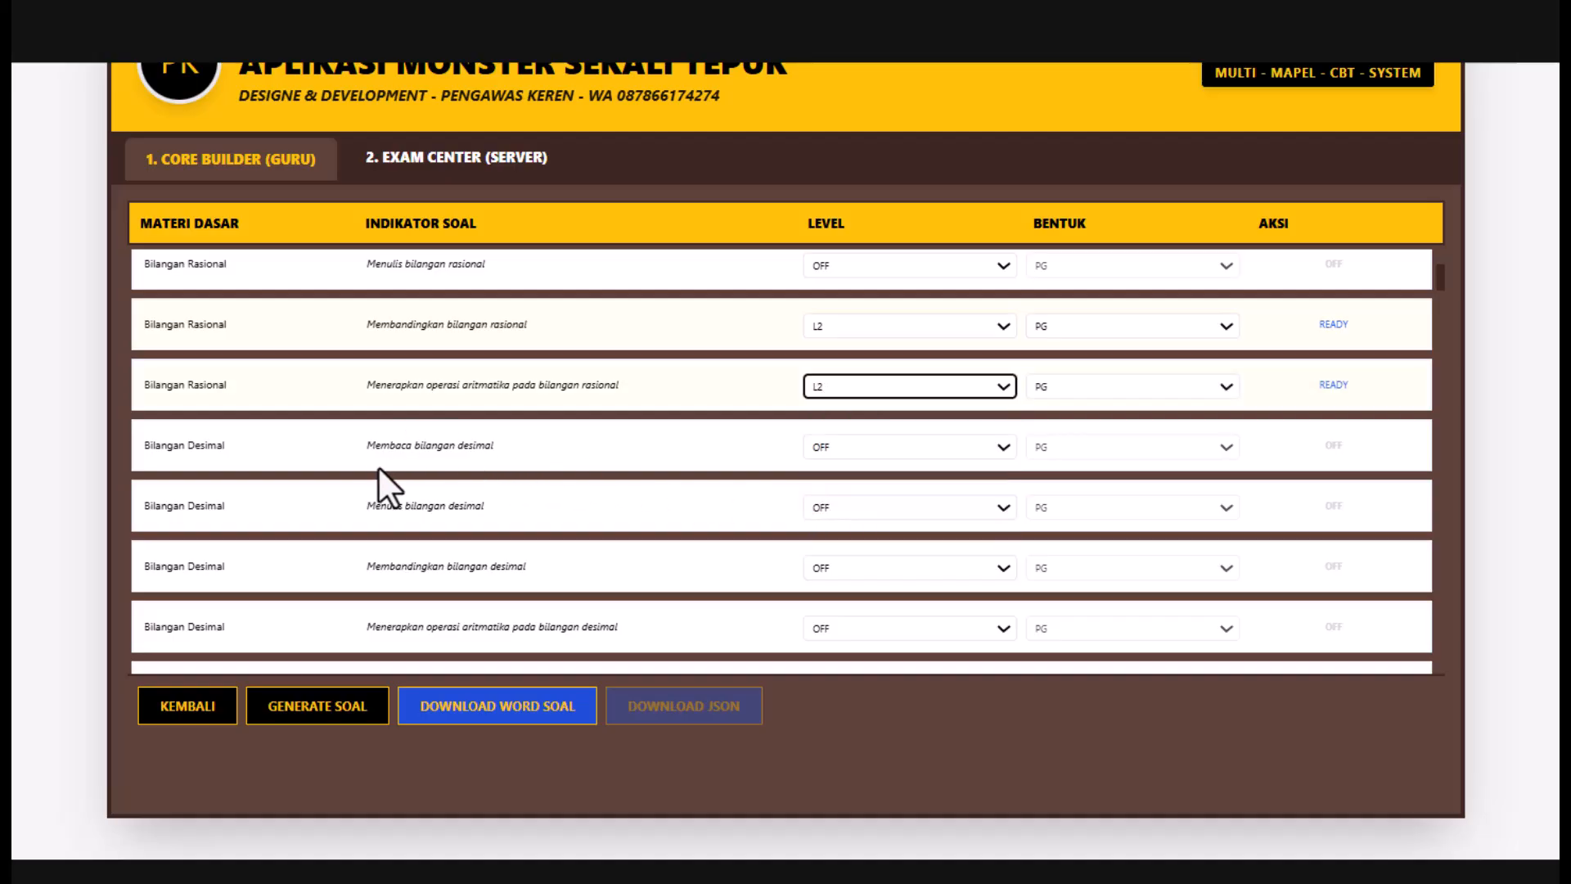
# - Set the level of the Bilangan Desimal indicators for membandingkan and menerapkan operasi aritmatika to L2
pyautogui.scroll(-2, 661, 434)
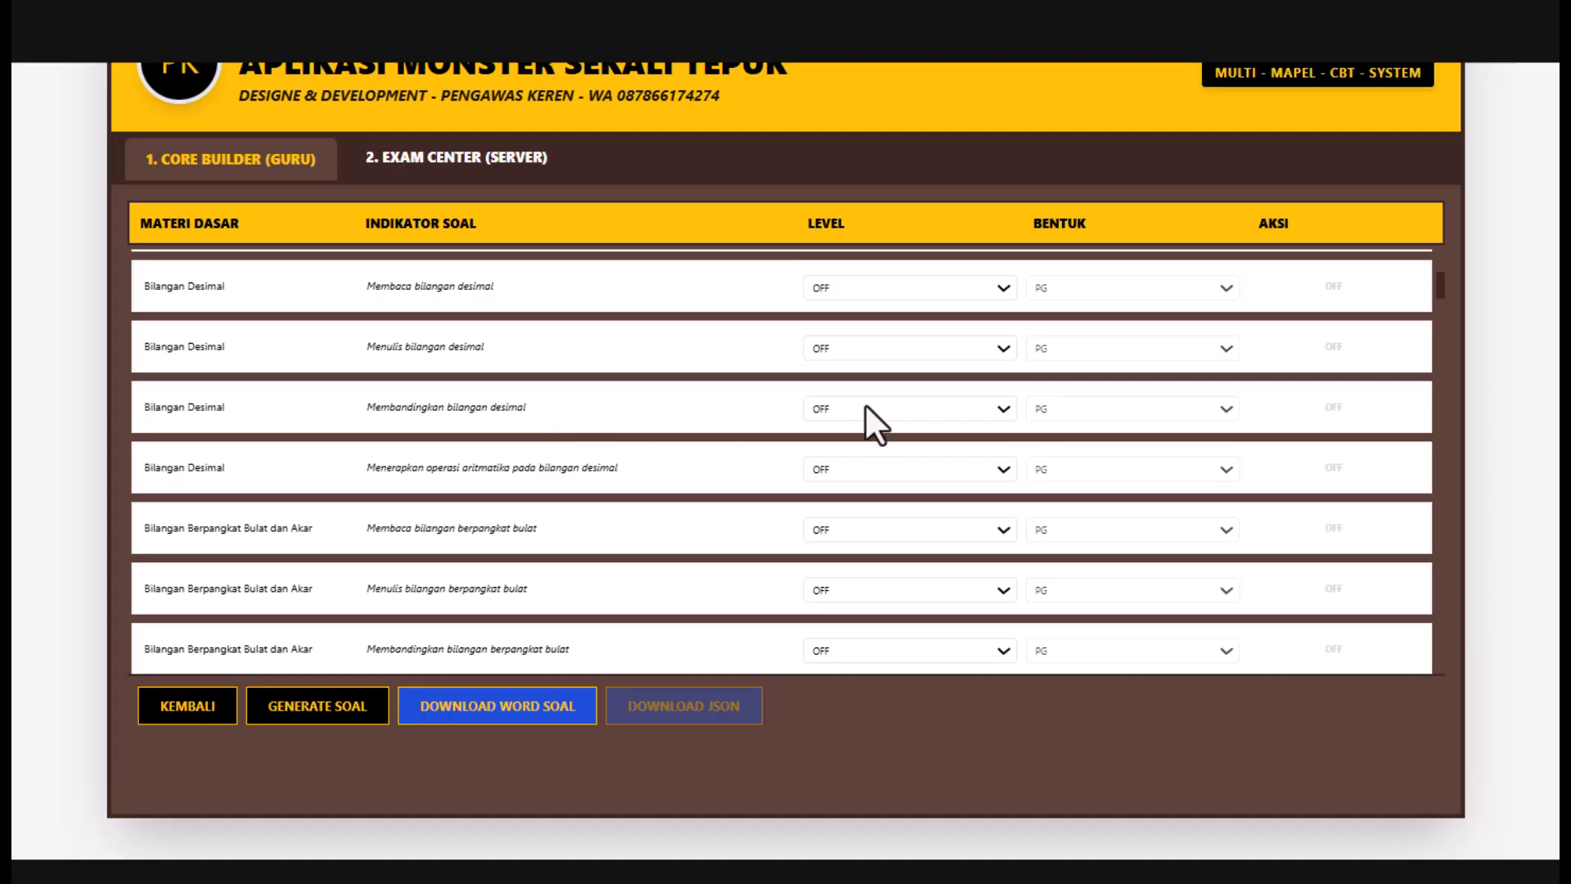
pyautogui.click(1002, 404)
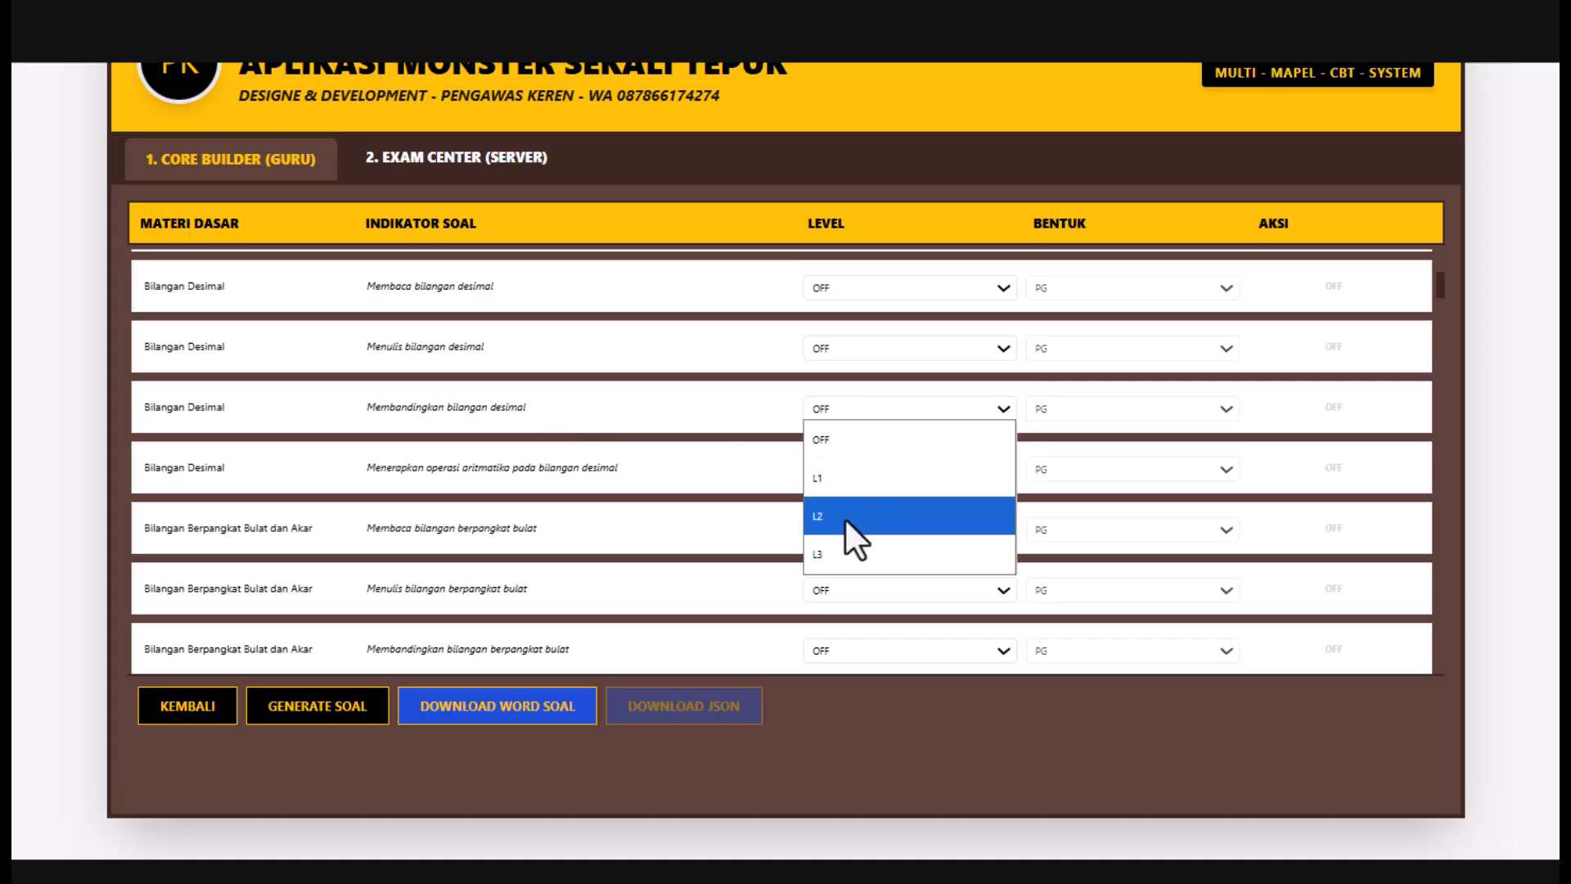
pyautogui.click(846, 519)
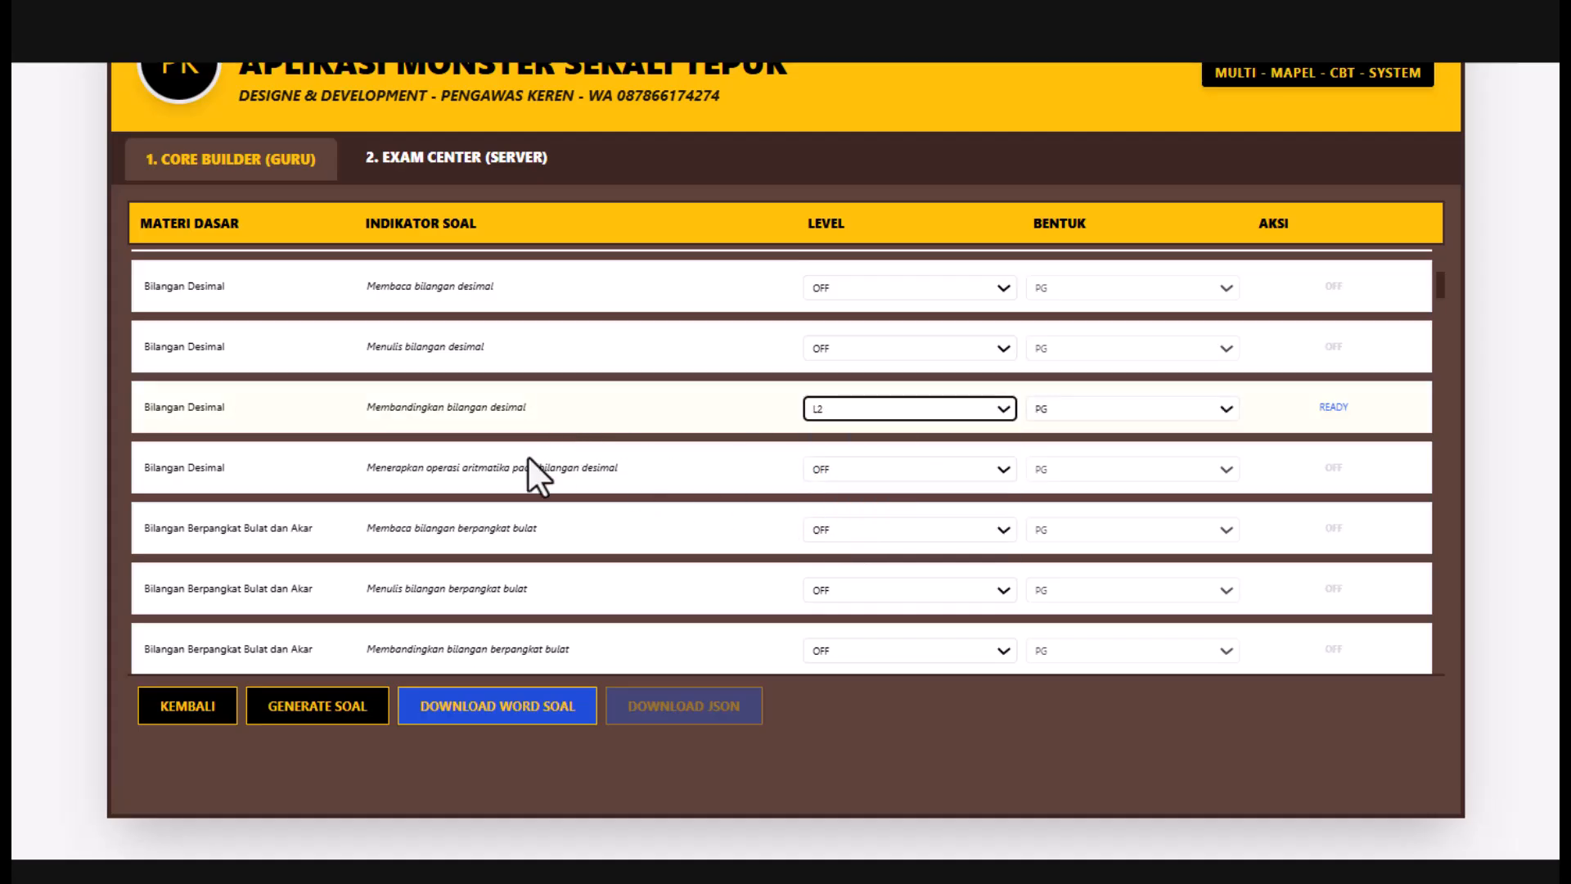
pyautogui.click(1000, 469)
pyautogui.click(828, 574)
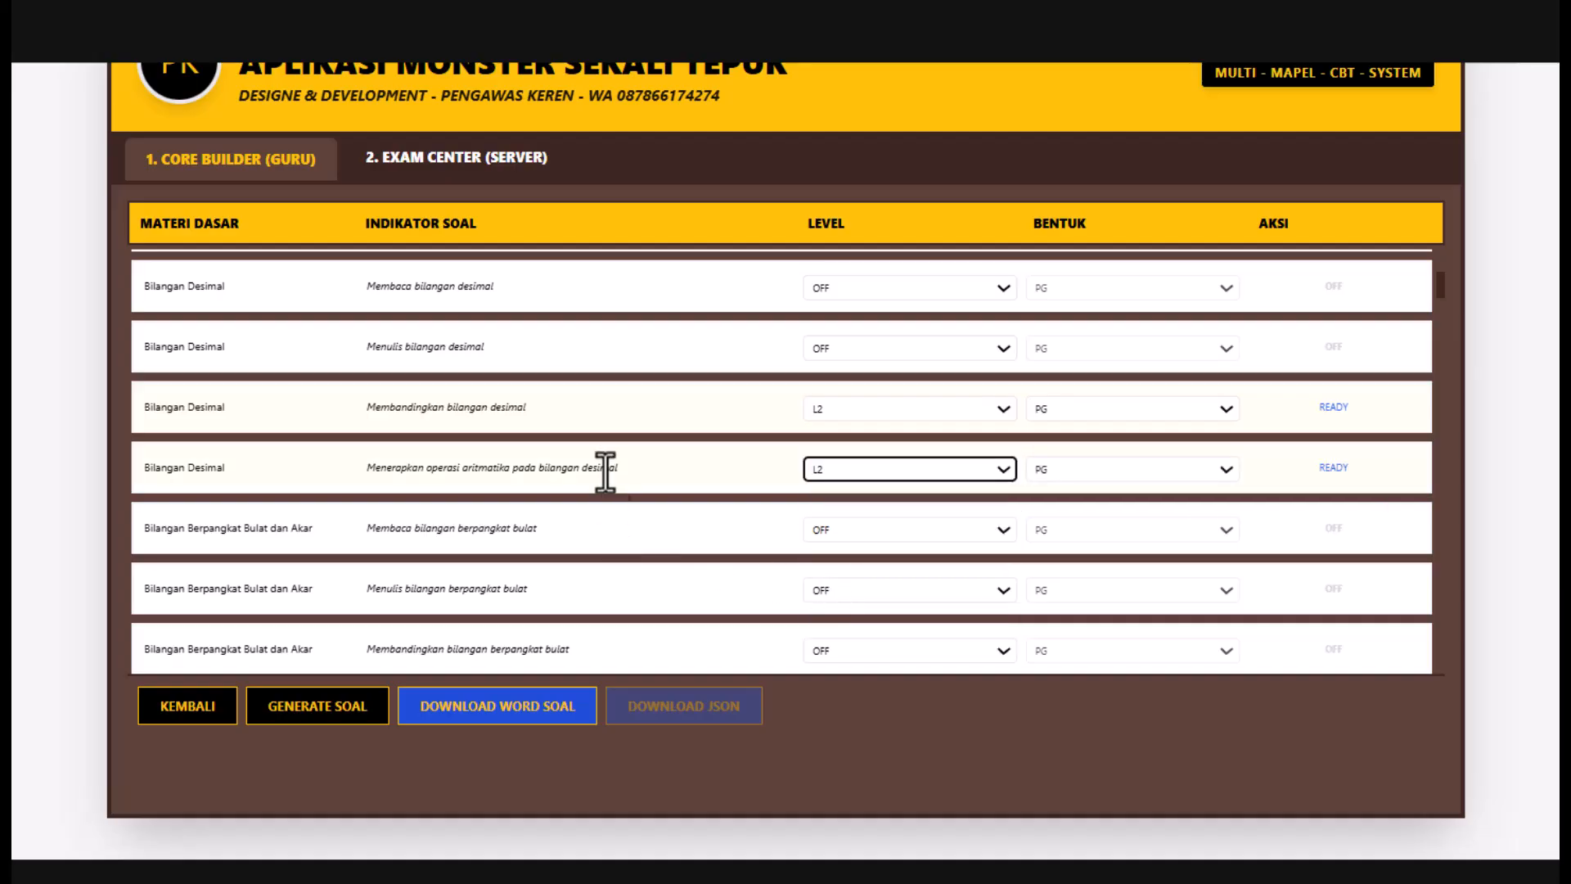
# - Set the bilangan berpangkat bulat indicators for membandingkan and menerapkan operasi aritmatika to level L2
pyautogui.scroll(-2, 606, 474)
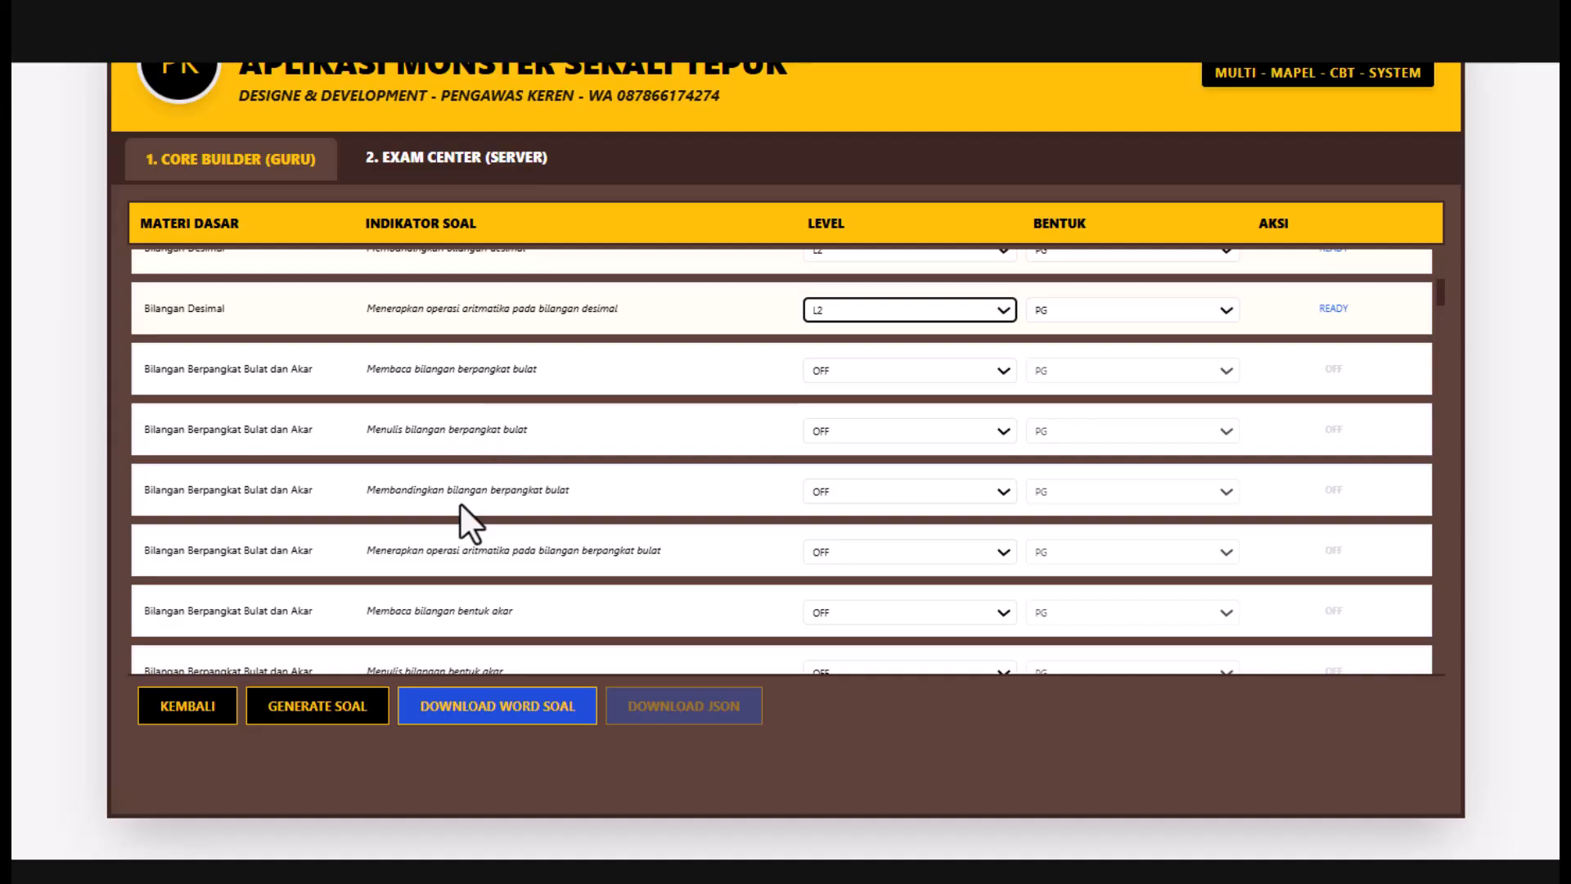
pyautogui.click(1000, 492)
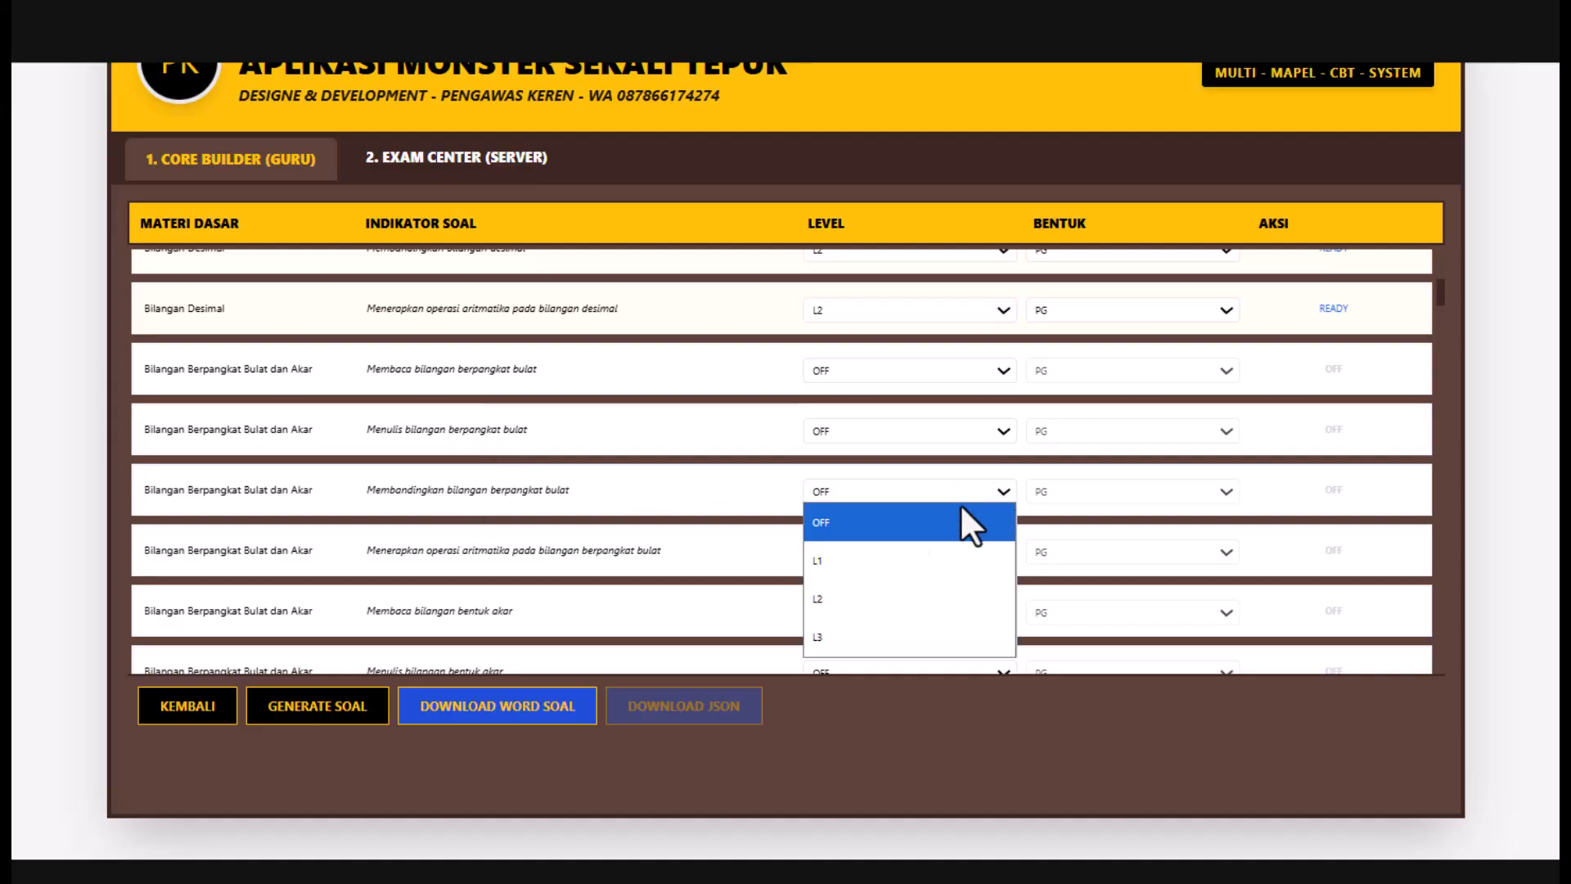
pyautogui.click(836, 606)
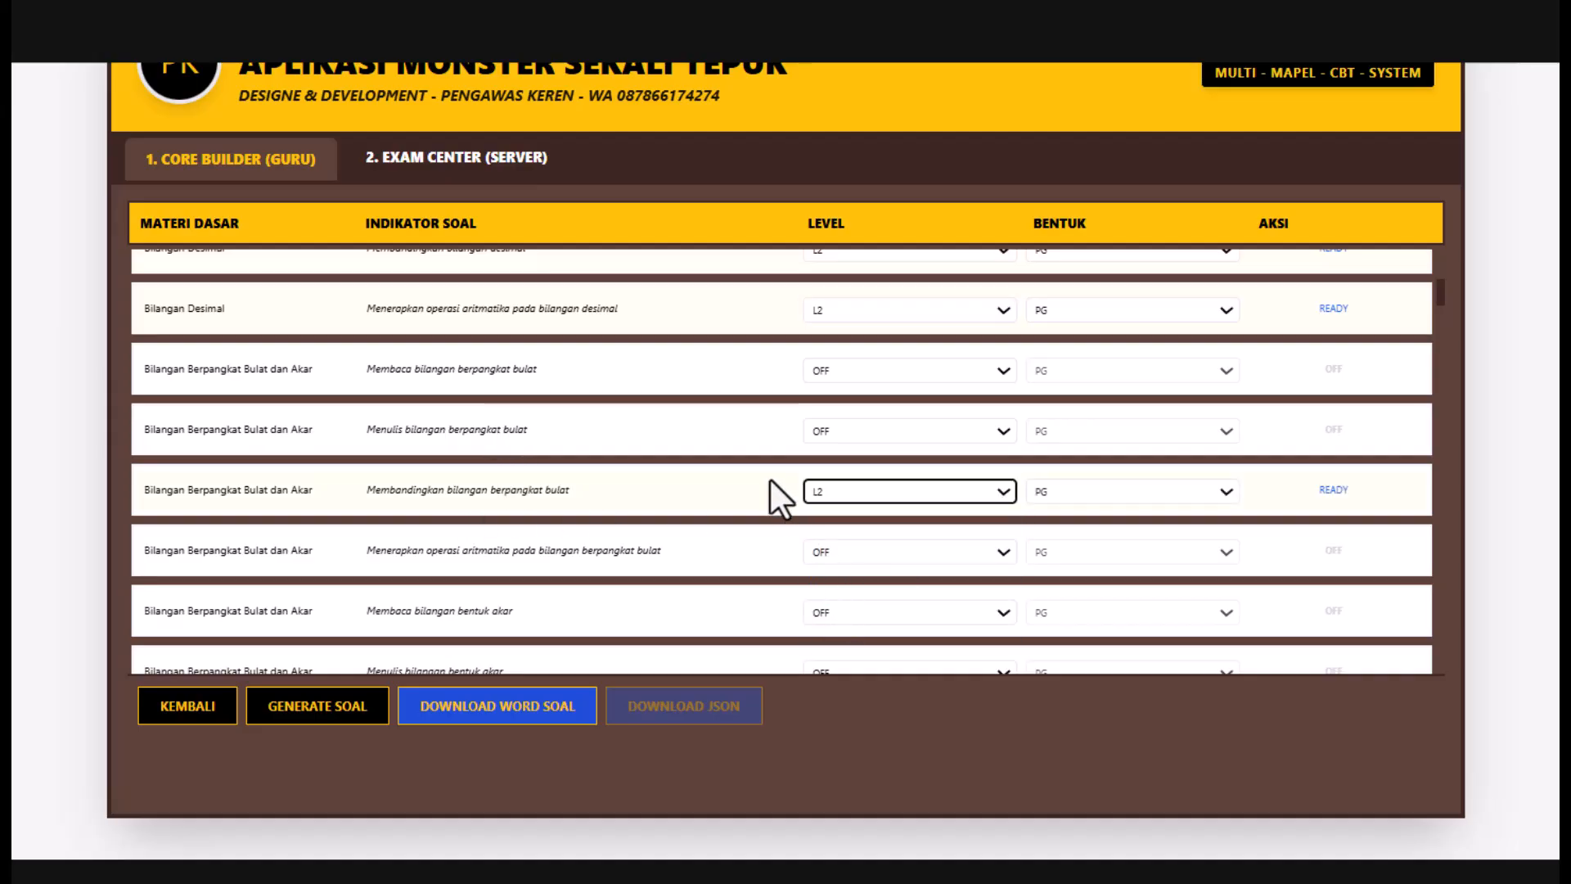
pyautogui.moveTo(1442, 288); pyautogui.dragTo(1442, 298)
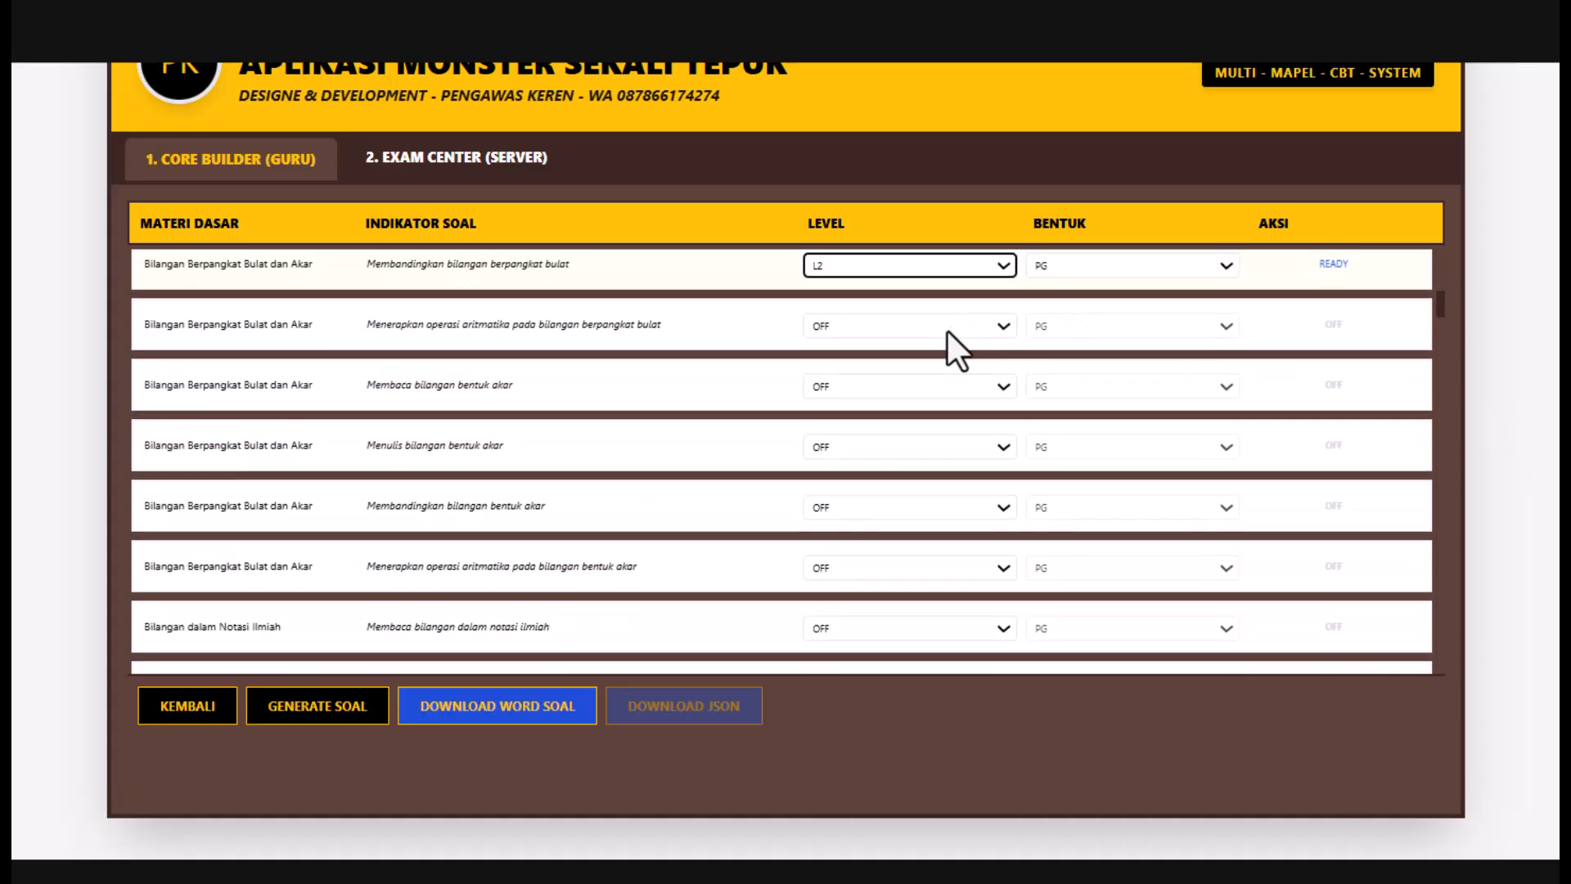
pyautogui.click(1003, 327)
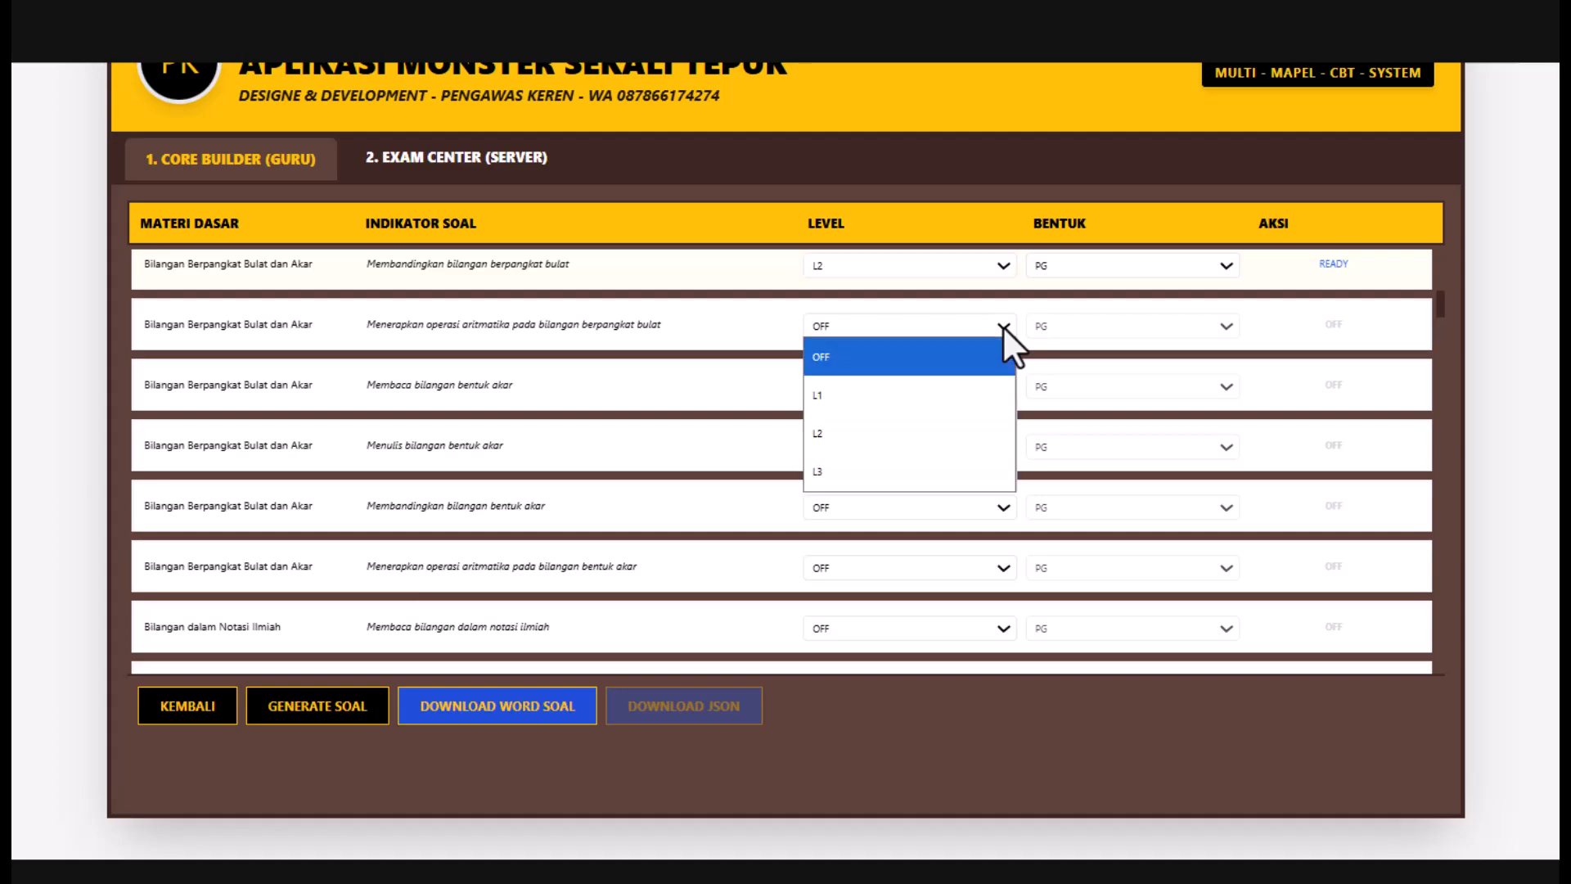
pyautogui.click(832, 433)
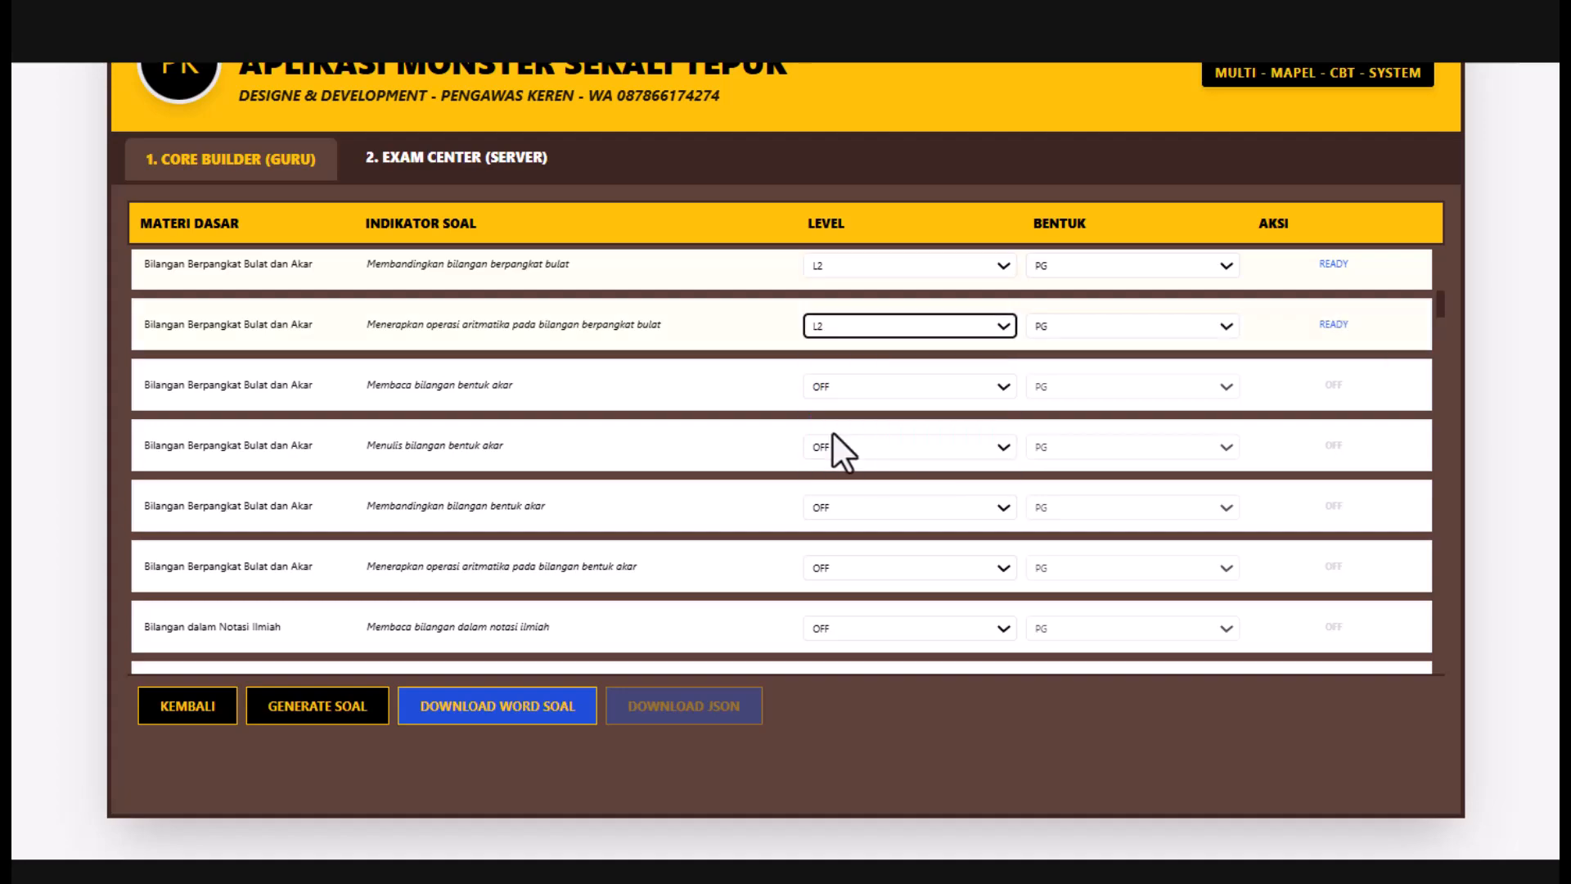
# - Set "Membaca bilangan bentuk akar" to level L1 and "Membandingkan bilangan bentuk akar" to L2
pyautogui.click(1004, 385)
pyautogui.click(888, 449)
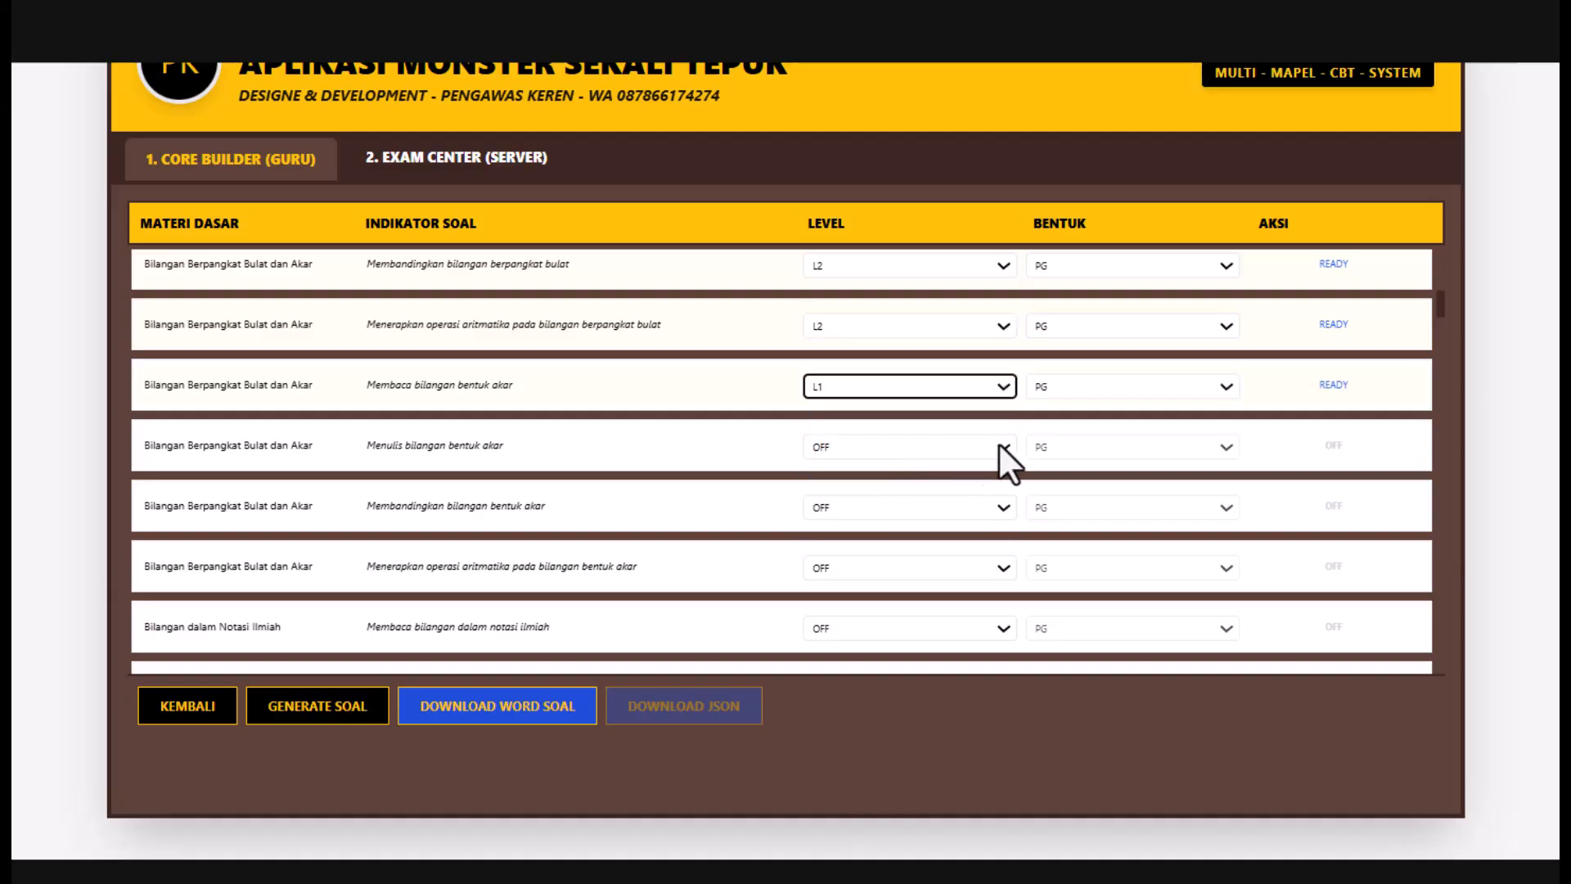
pyautogui.click(1005, 506)
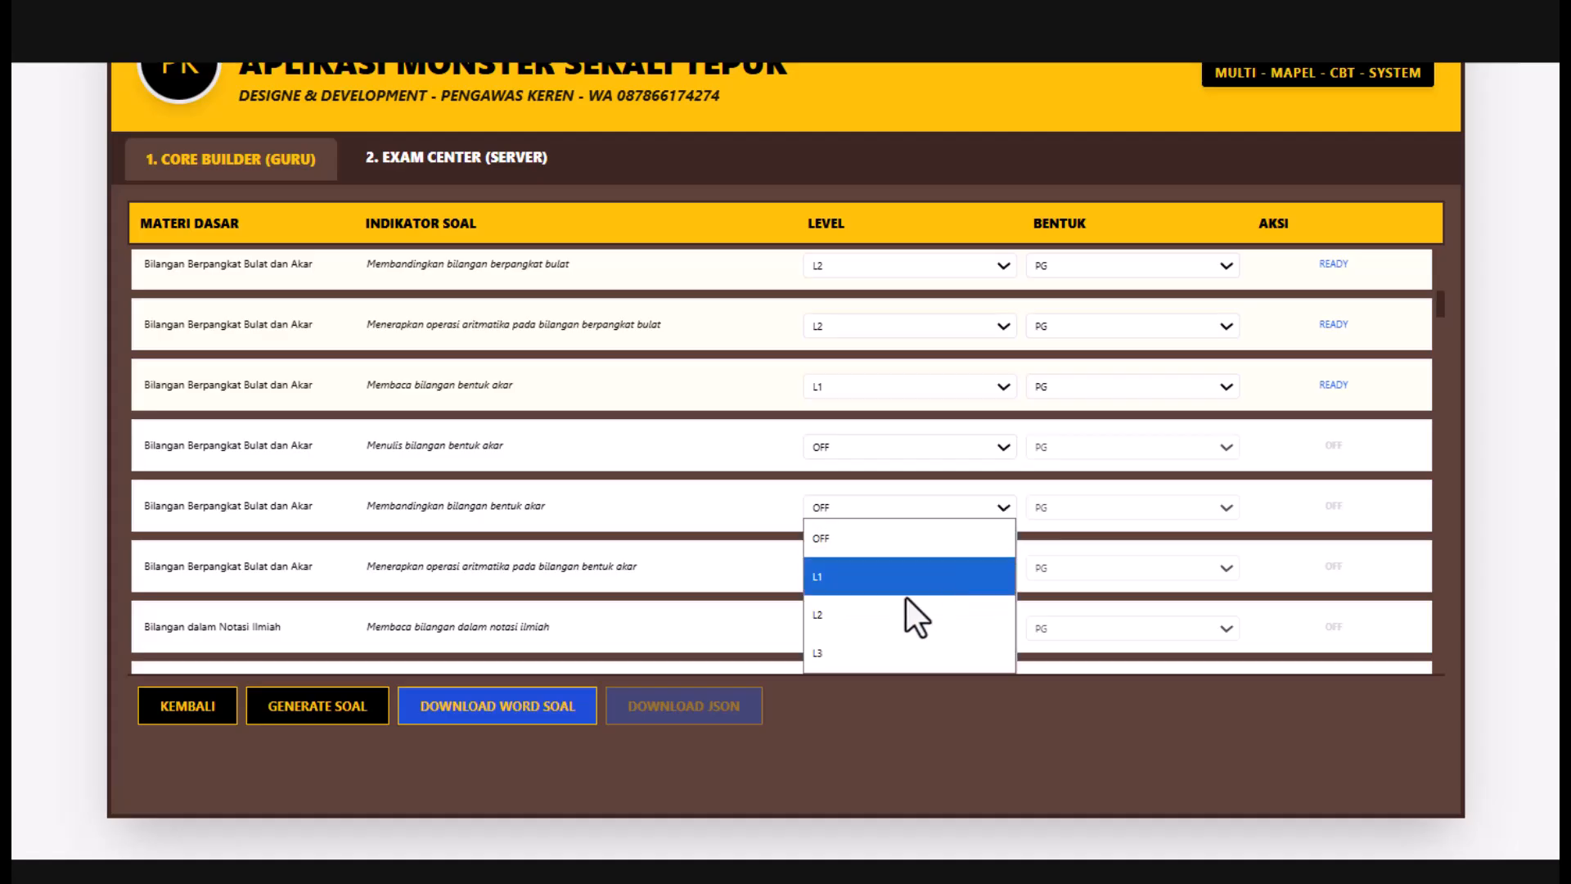
pyautogui.click(856, 617)
# - Set "Menerapkan operasi aritmatika pada bilangan bentuk akar" to level L2 and "Menulis bilangan dalam notasi ilmiah" to L1
pyautogui.moveTo(1438, 297); pyautogui.dragTo(1442, 309)
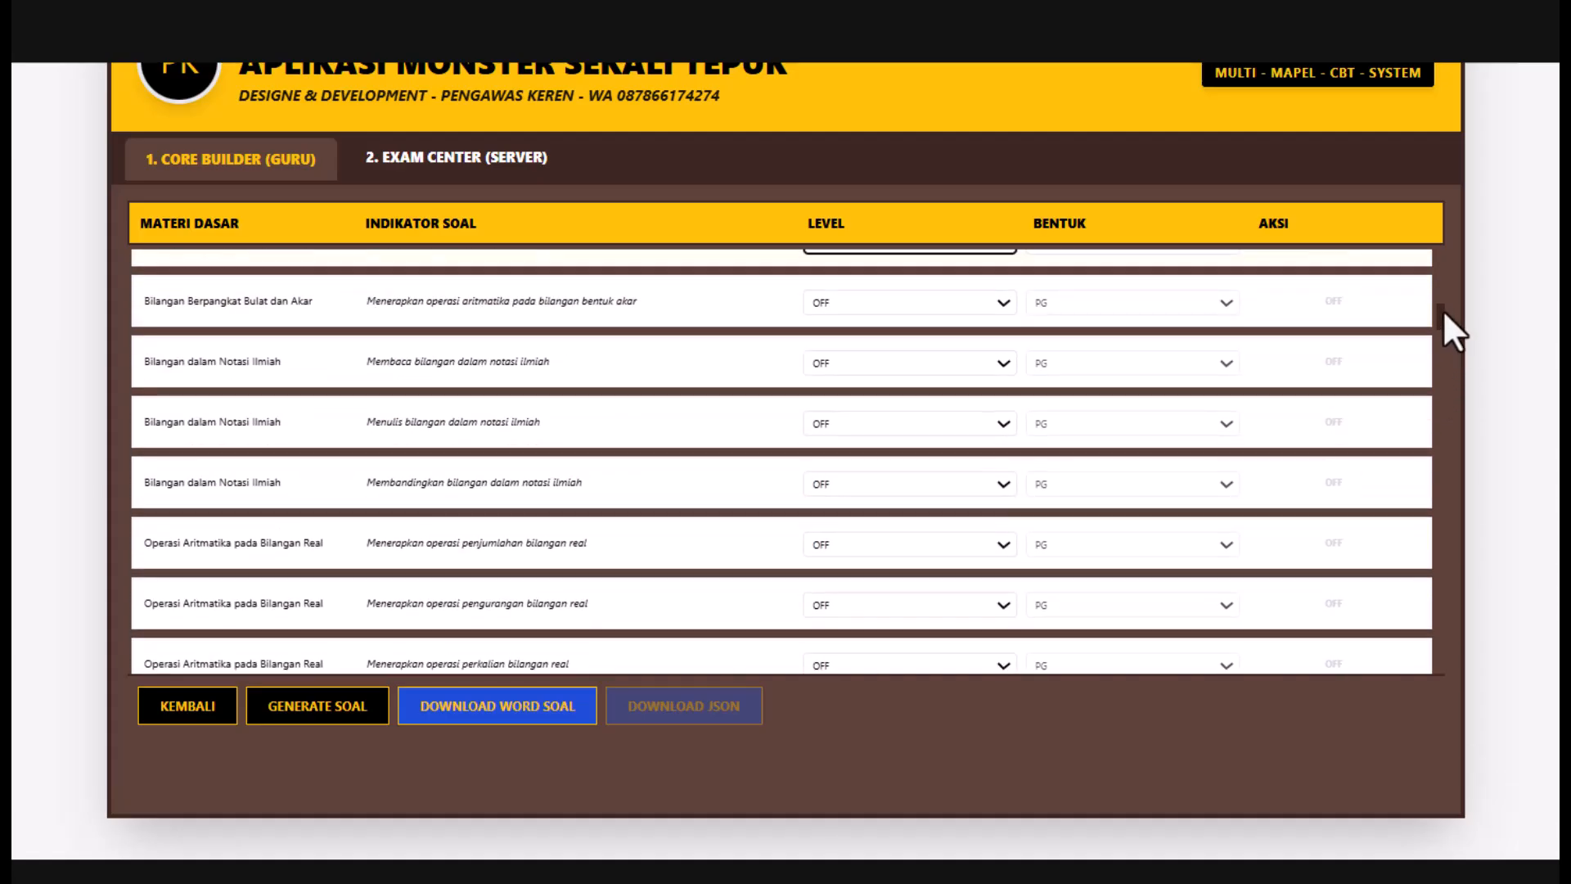
pyautogui.click(1003, 302)
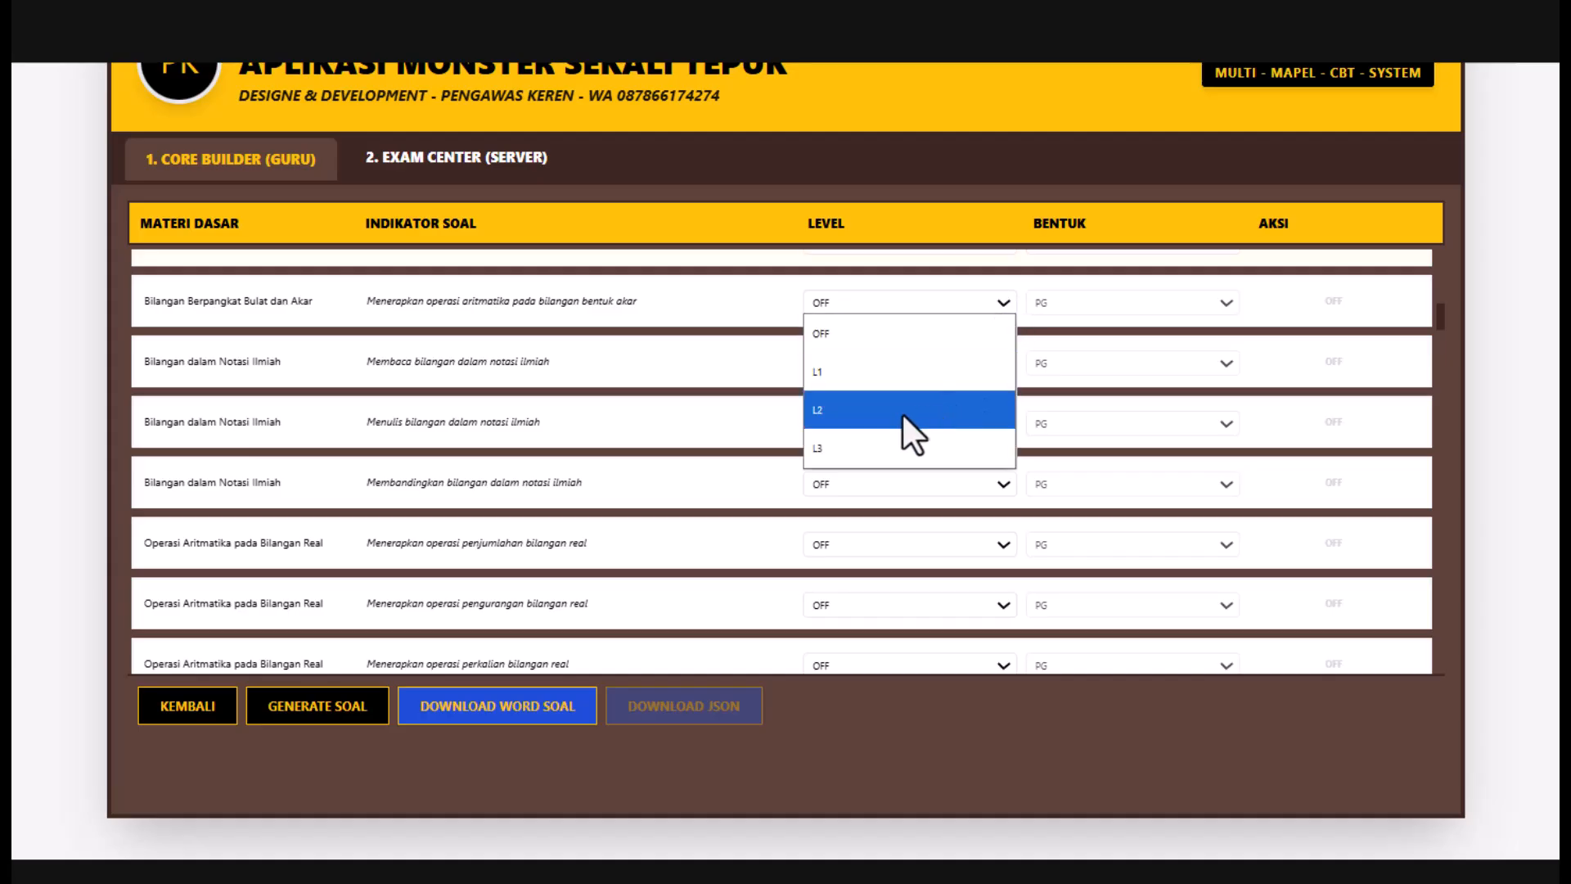
pyautogui.click(902, 414)
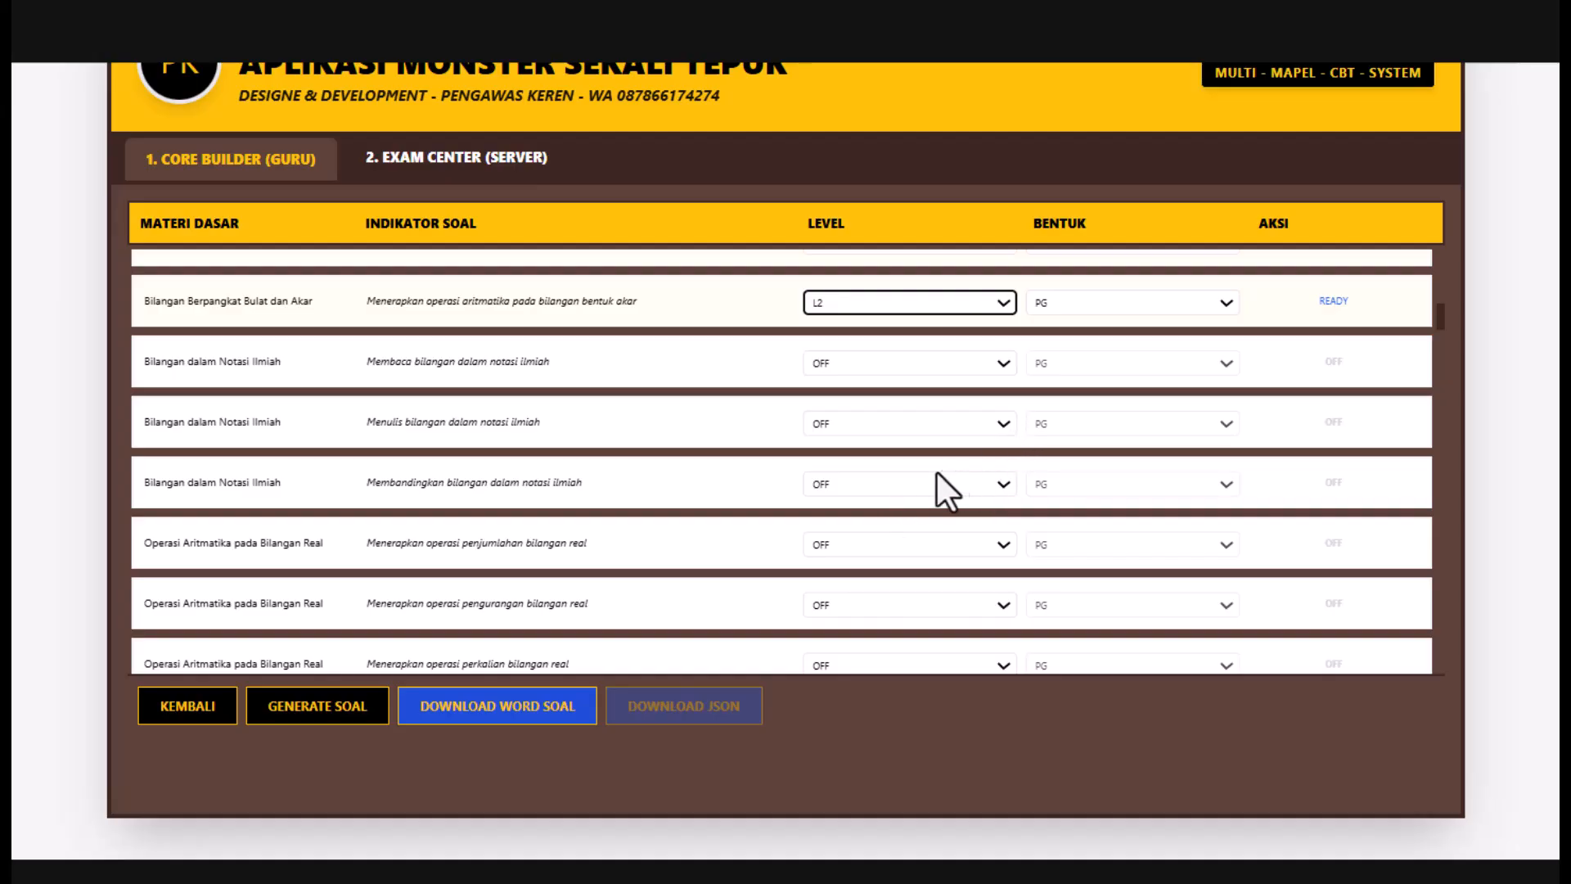
pyautogui.click(986, 426)
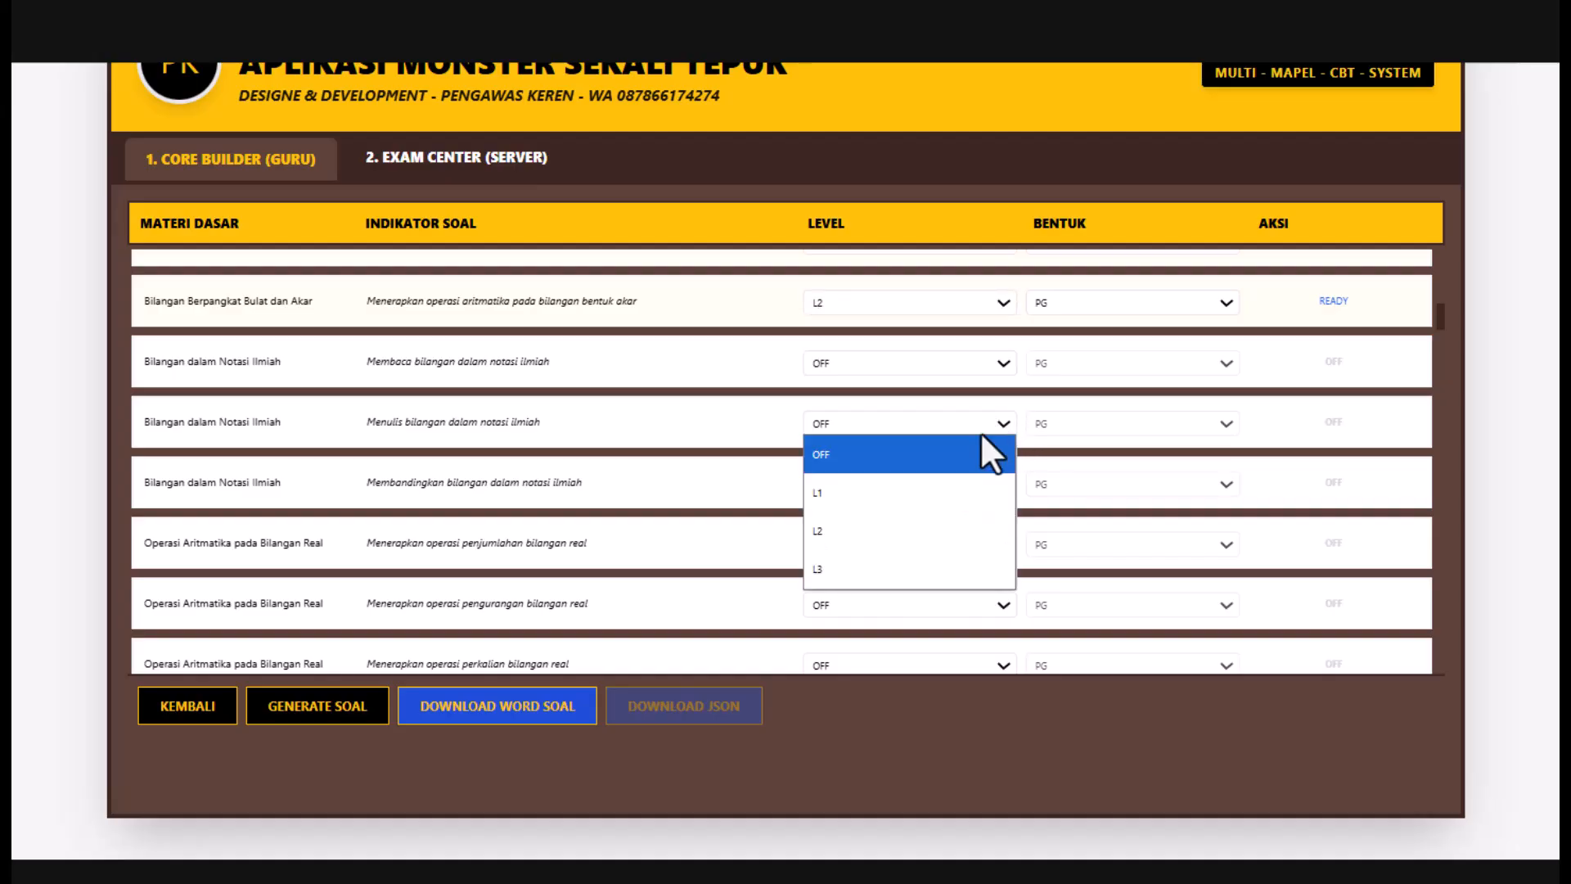
pyautogui.click(866, 497)
# - Set the bilangan real indicators for operasi penjumlahan, pengurangan and perkalian to level L2
pyautogui.moveTo(1438, 313); pyautogui.dragTo(1440, 318)
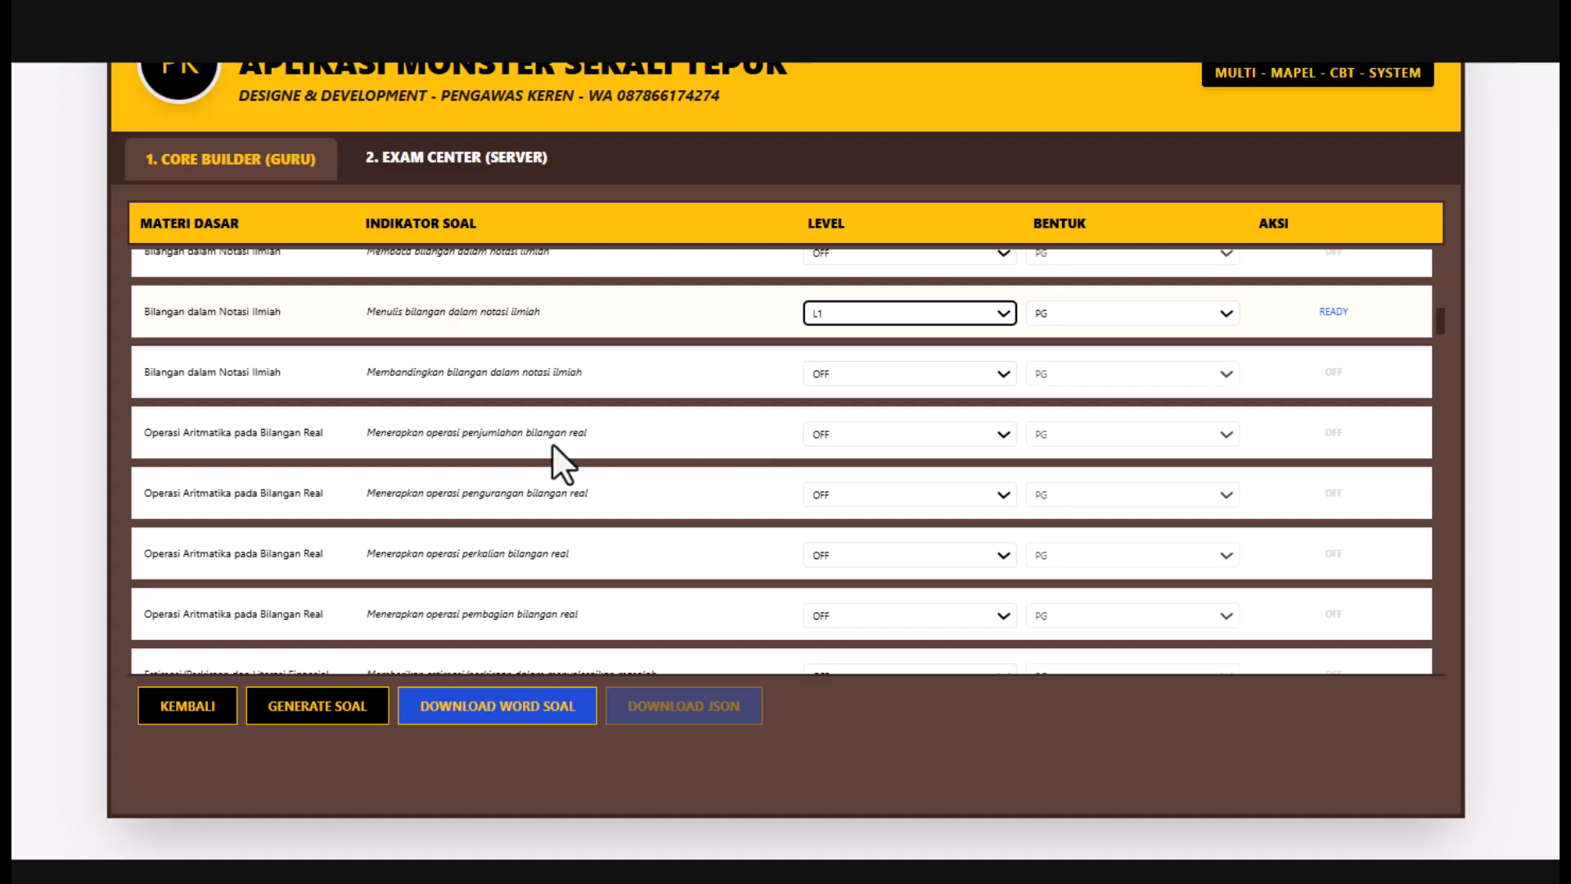
pyautogui.click(1003, 436)
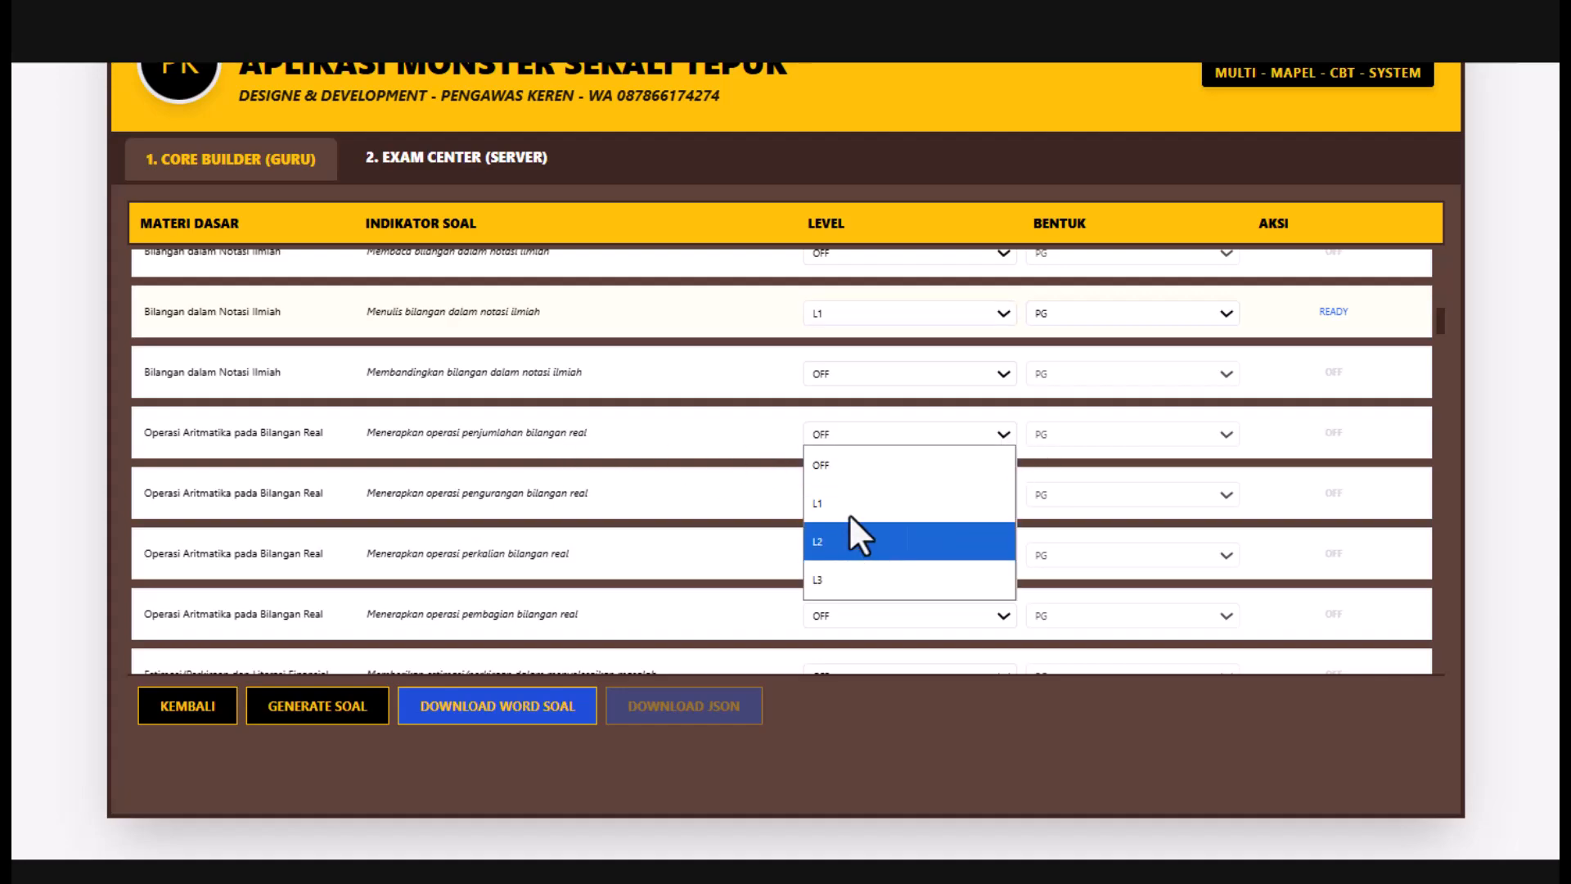
pyautogui.click(839, 543)
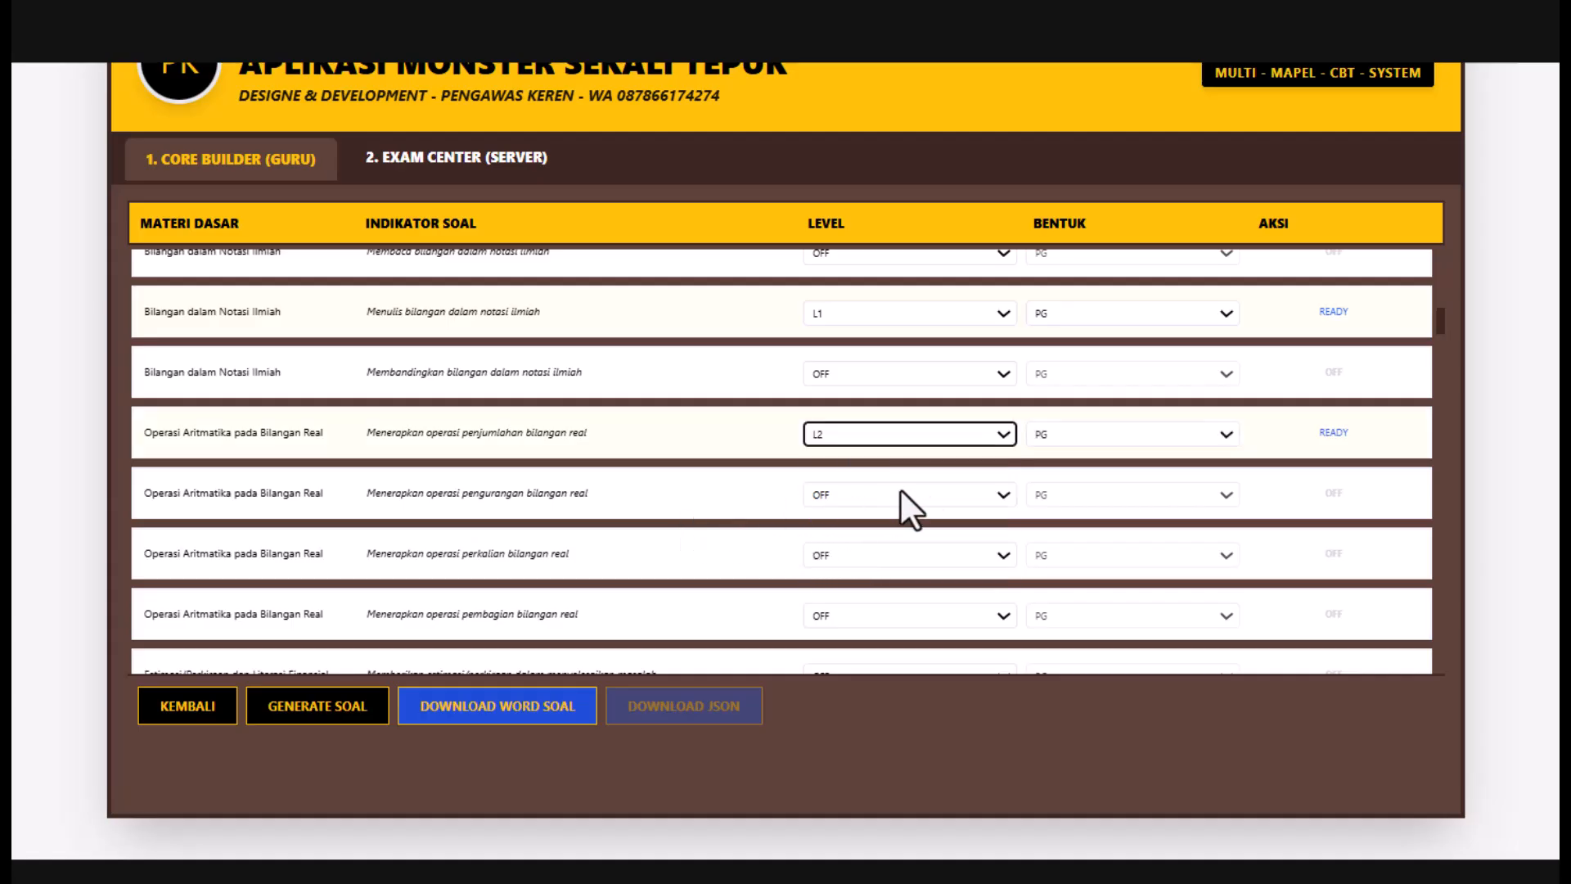
pyautogui.click(999, 493)
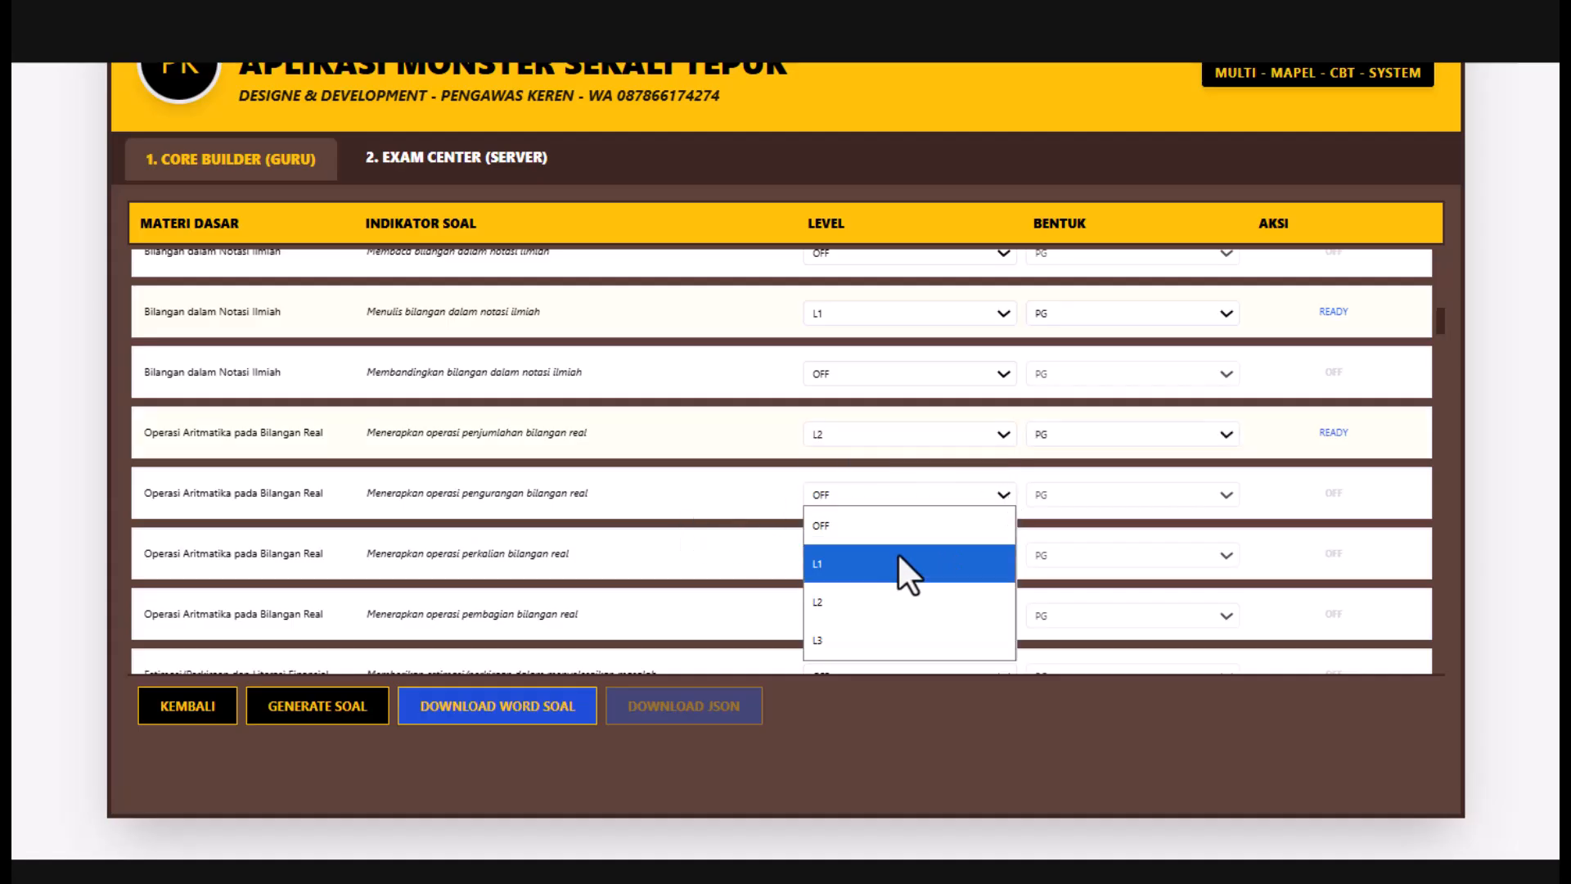
pyautogui.click(843, 601)
pyautogui.scroll(-1, 1440, 321)
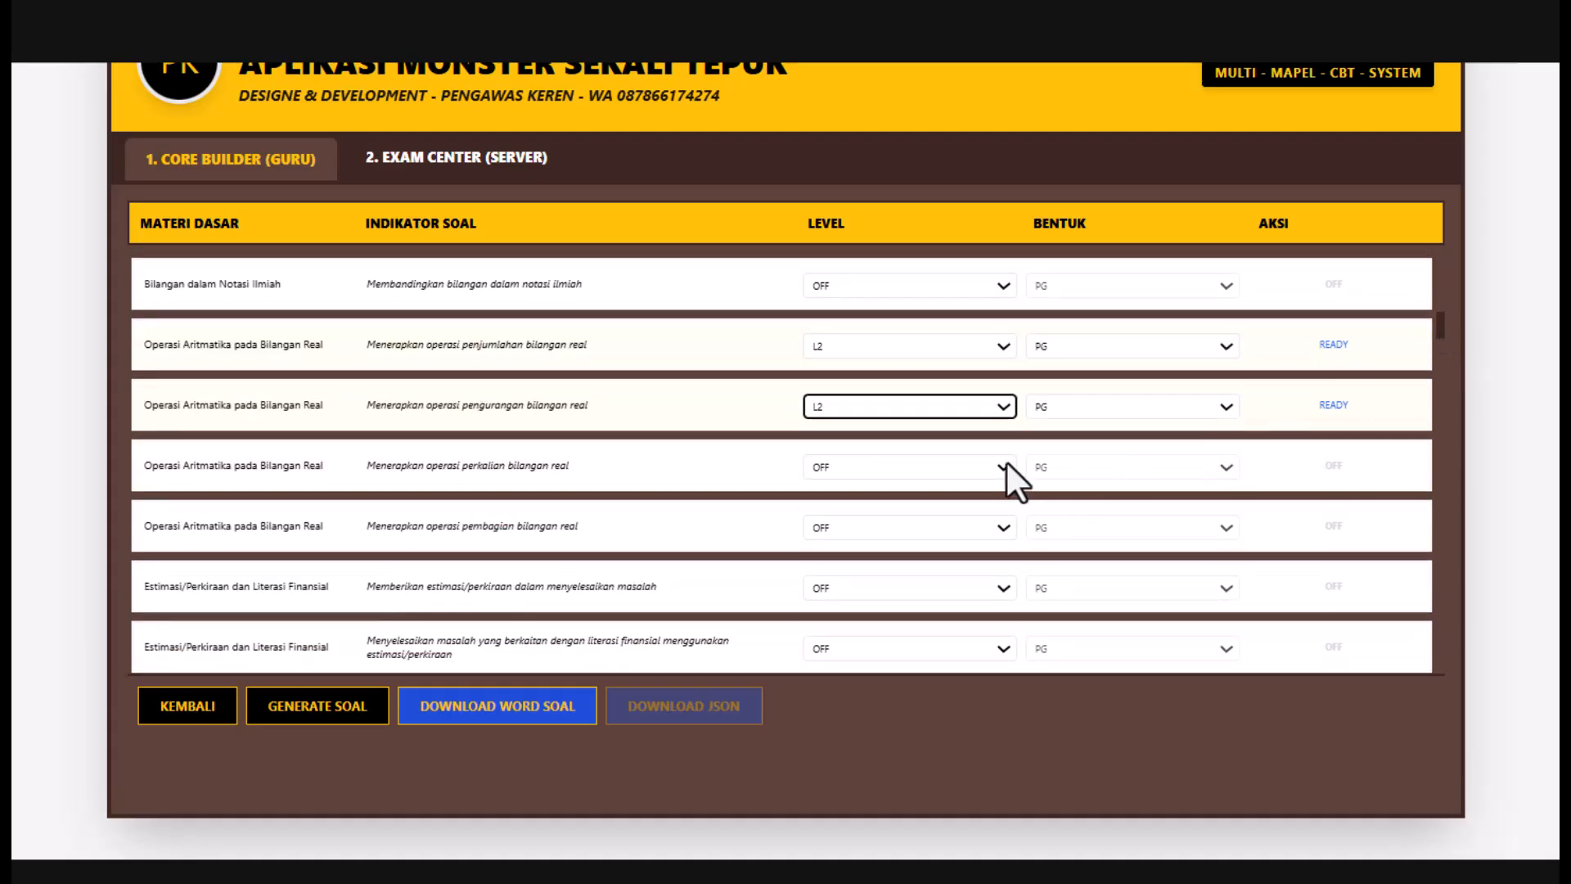
pyautogui.click(1007, 462)
pyautogui.click(853, 576)
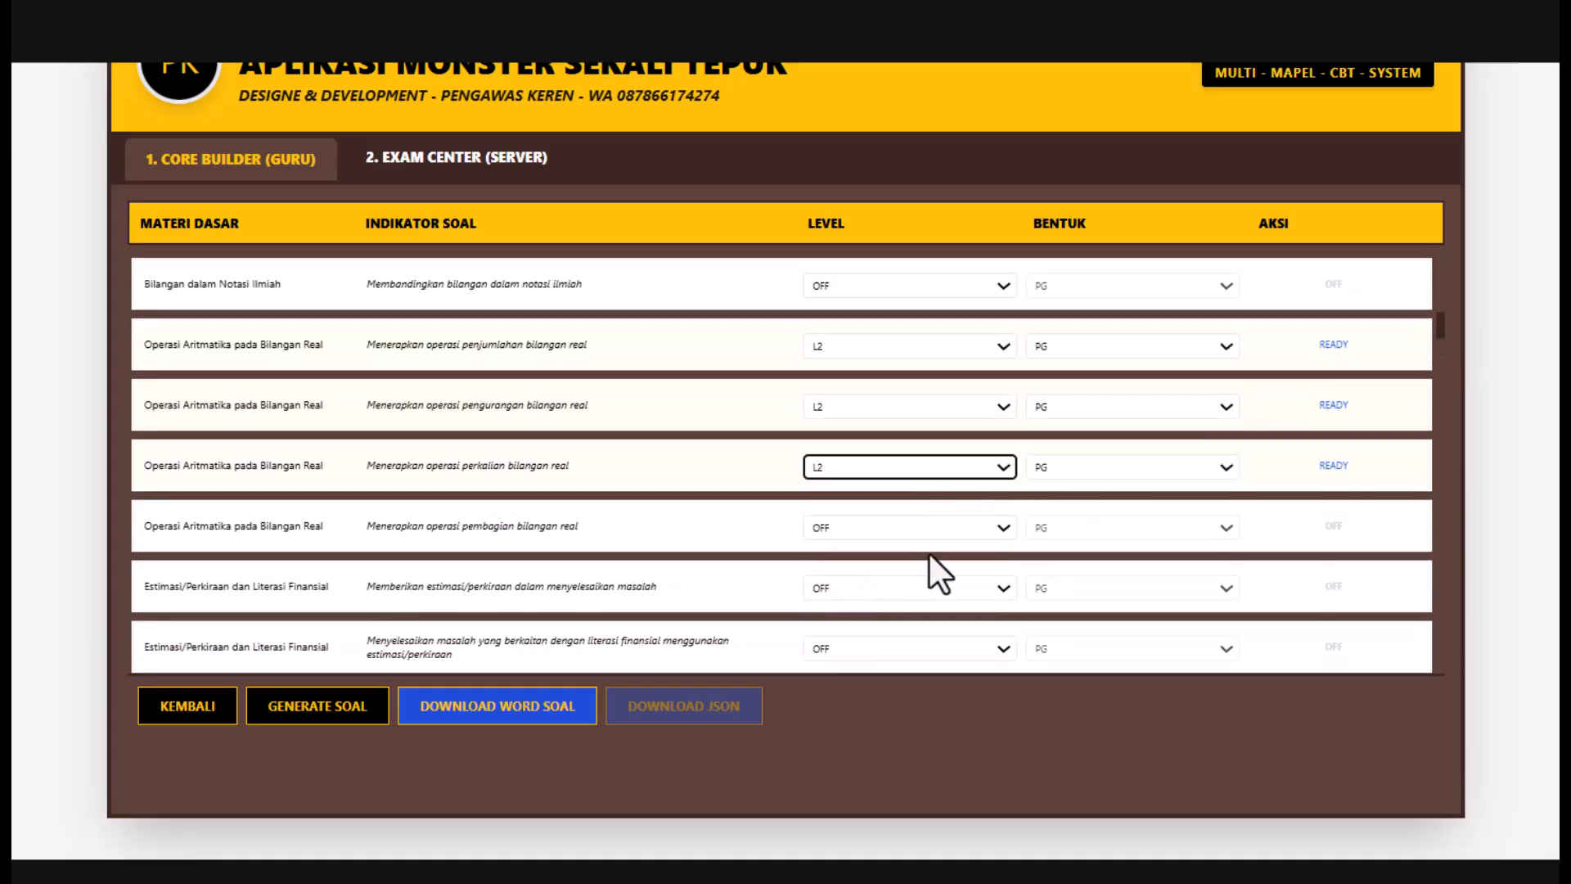
# - Set the level to L2 for "Menerapkan operasi pembagian bilangan real" and to L3 for the Literasi Finansial problem-solving indicator ("Menyelesaikan masalah")
pyautogui.click(1000, 522)
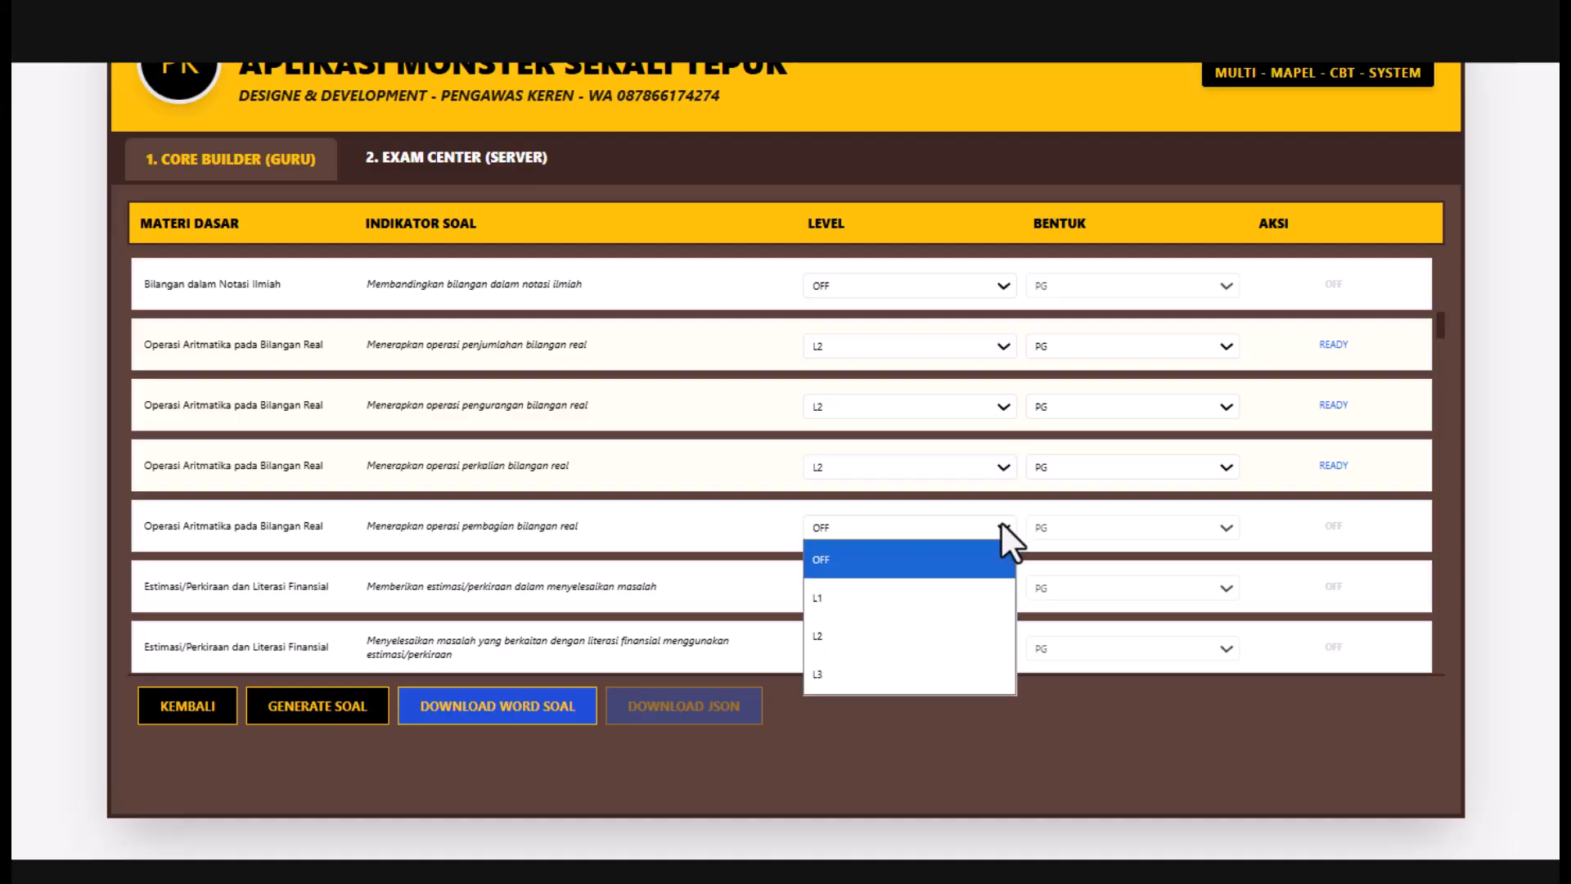
pyautogui.click(841, 636)
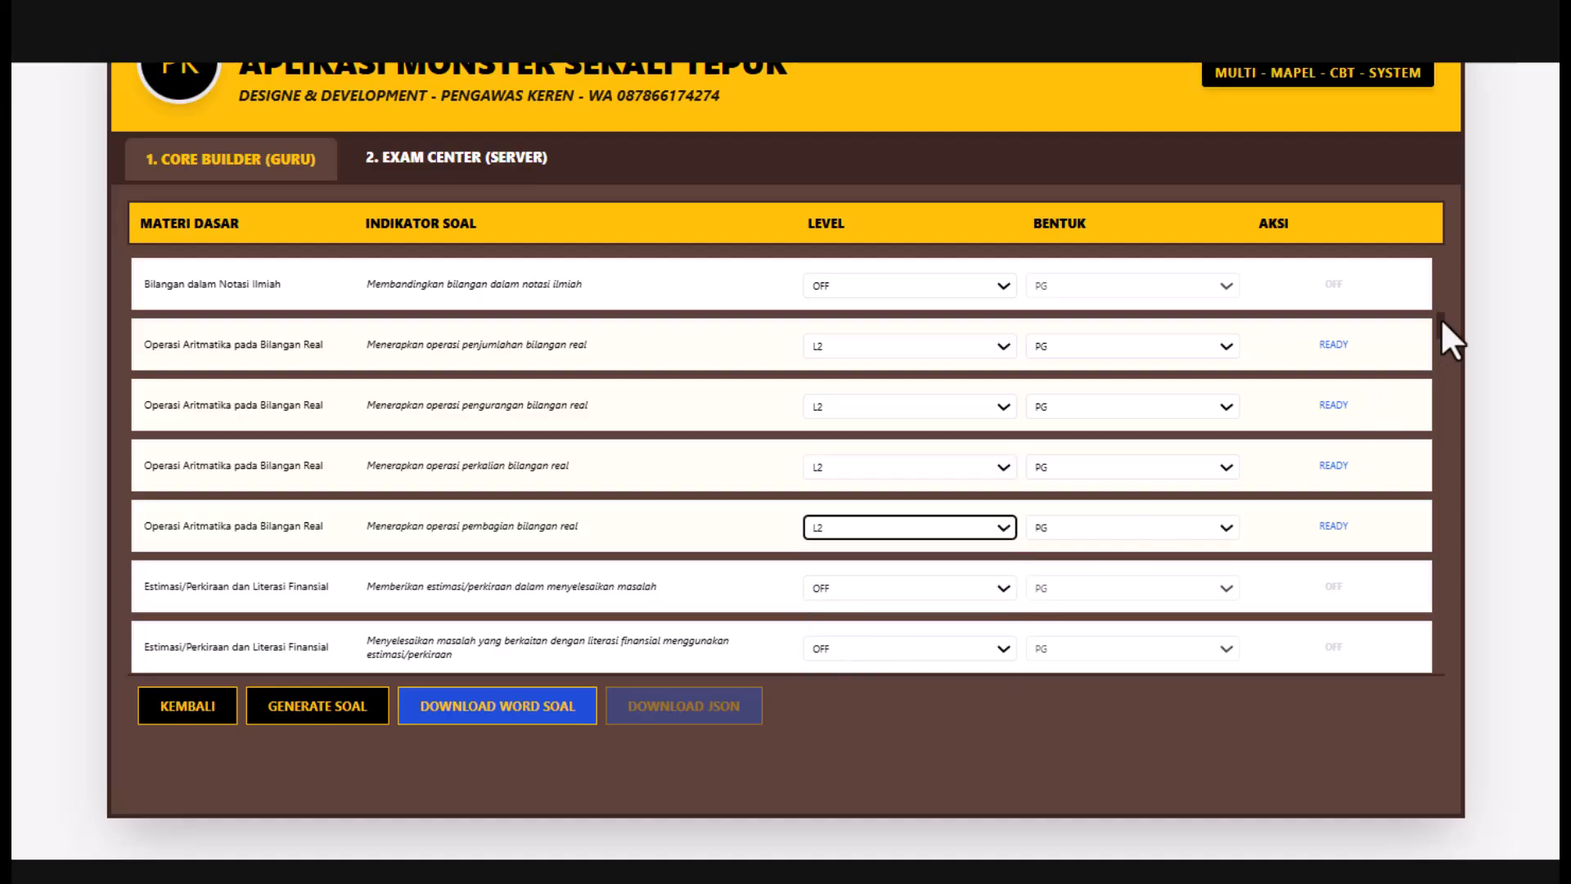
pyautogui.scroll(1, 1441, 319)
pyautogui.scroll(-3, 1441, 326)
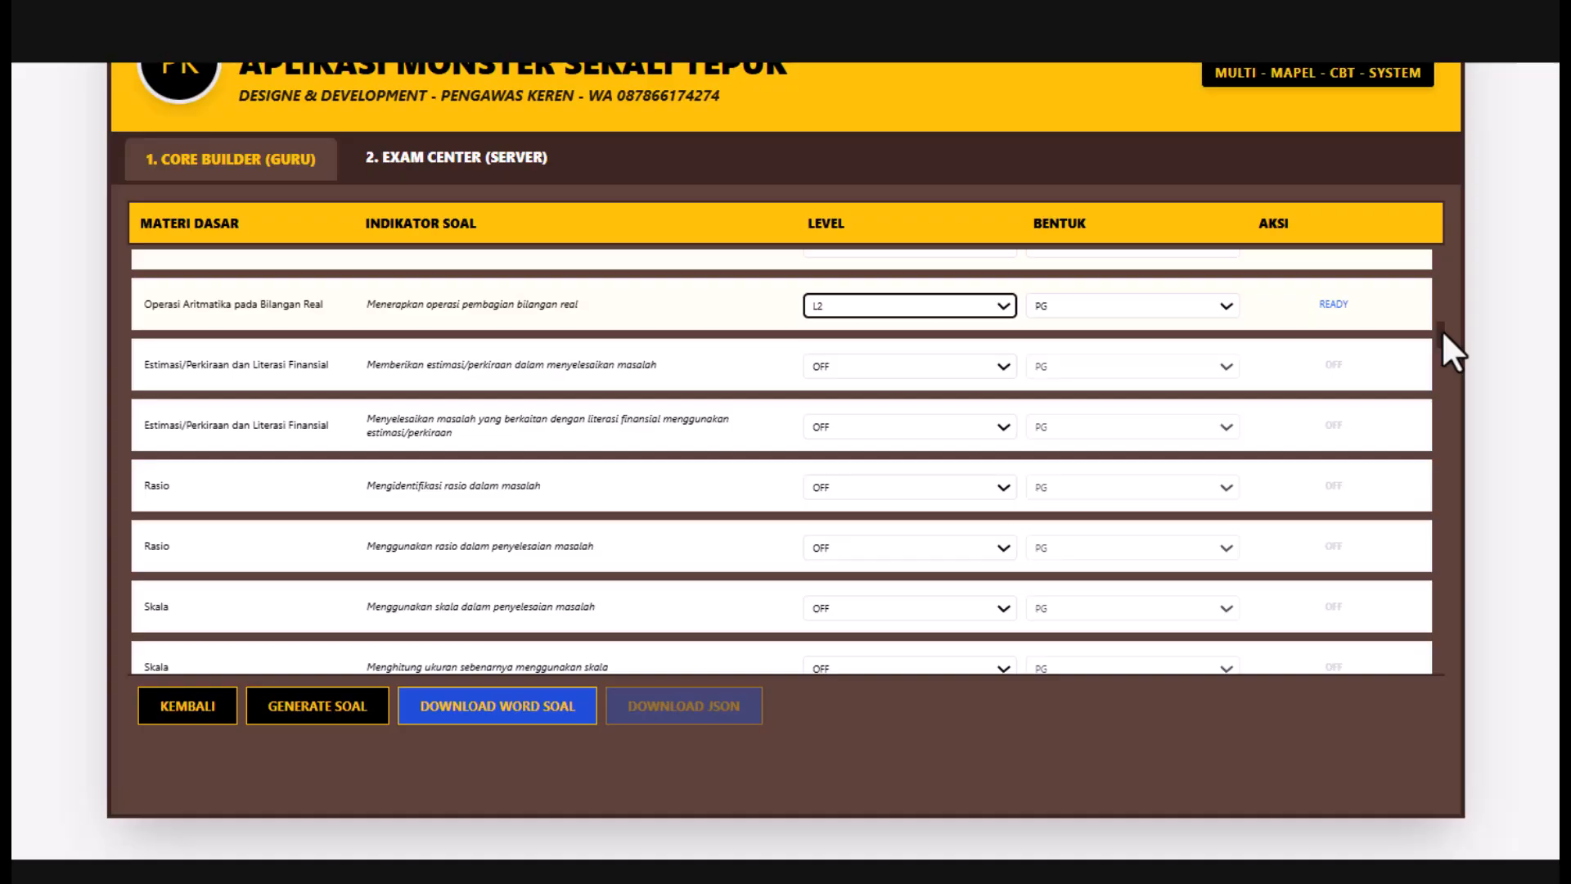
pyautogui.click(1004, 426)
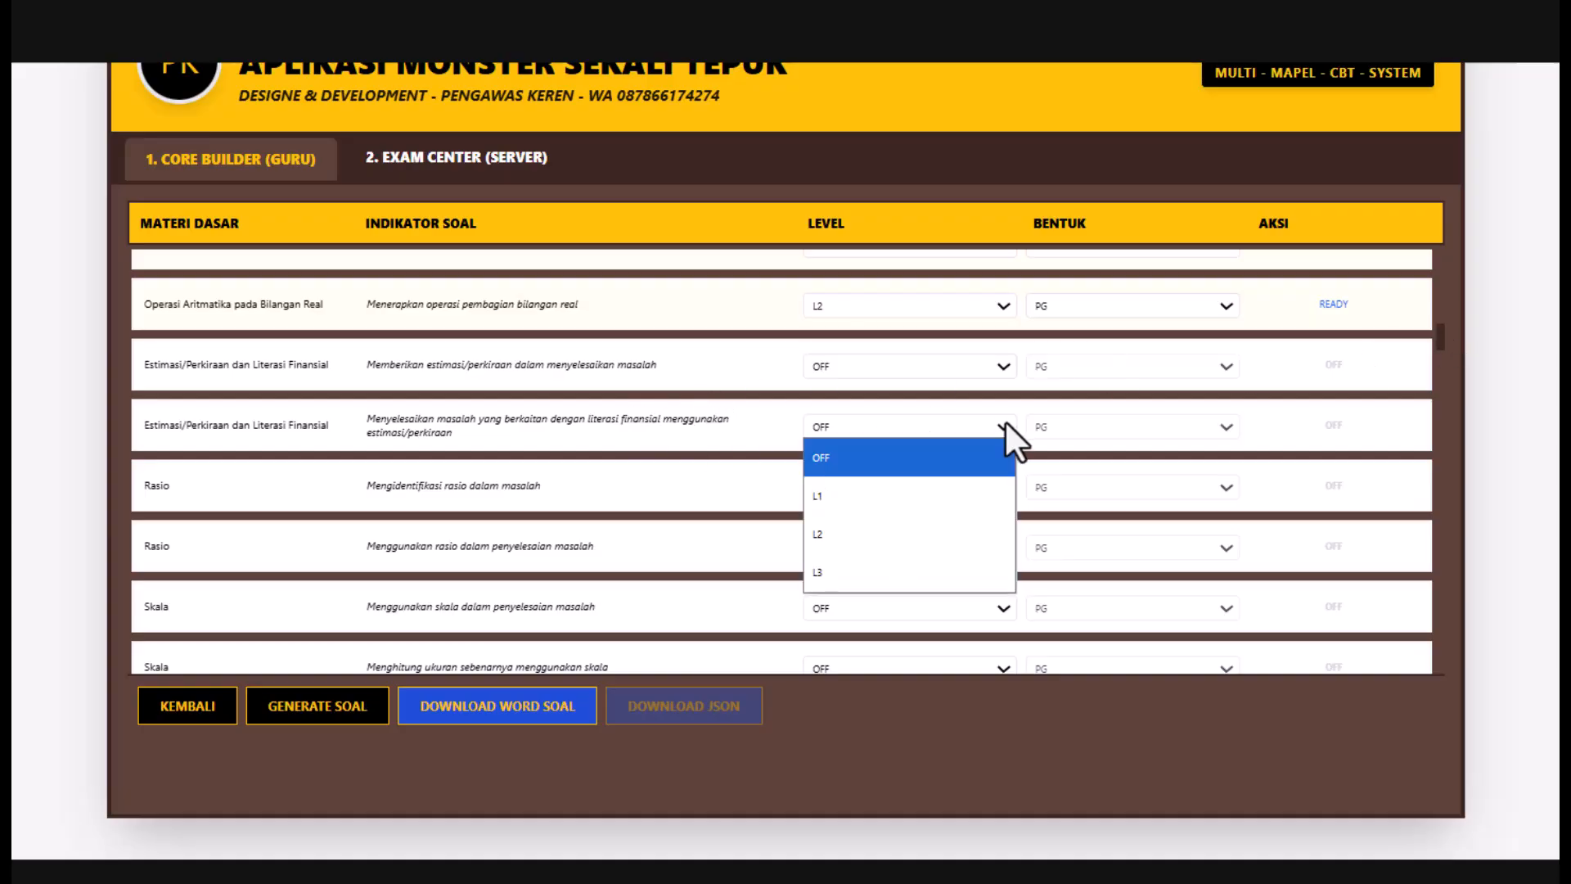
pyautogui.click(841, 576)
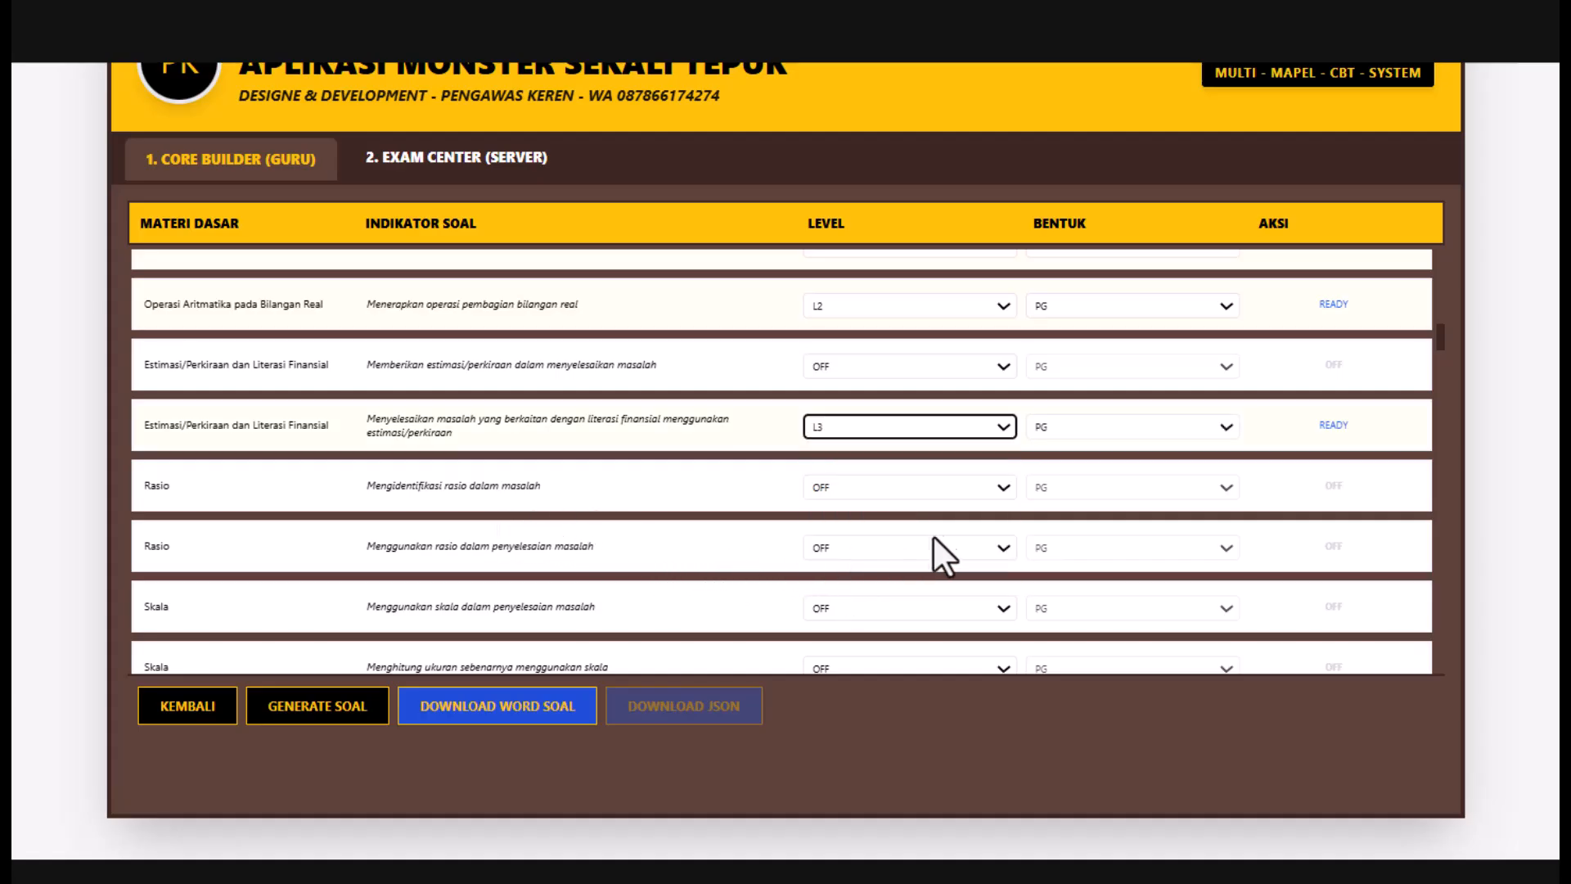
# - Set the level to L3 for "Menggunakan rasio" and to L2 for the Skala indicators "Menggunakan skala" and "Menghitung ukuran sebenarnya"
pyautogui.click(994, 542)
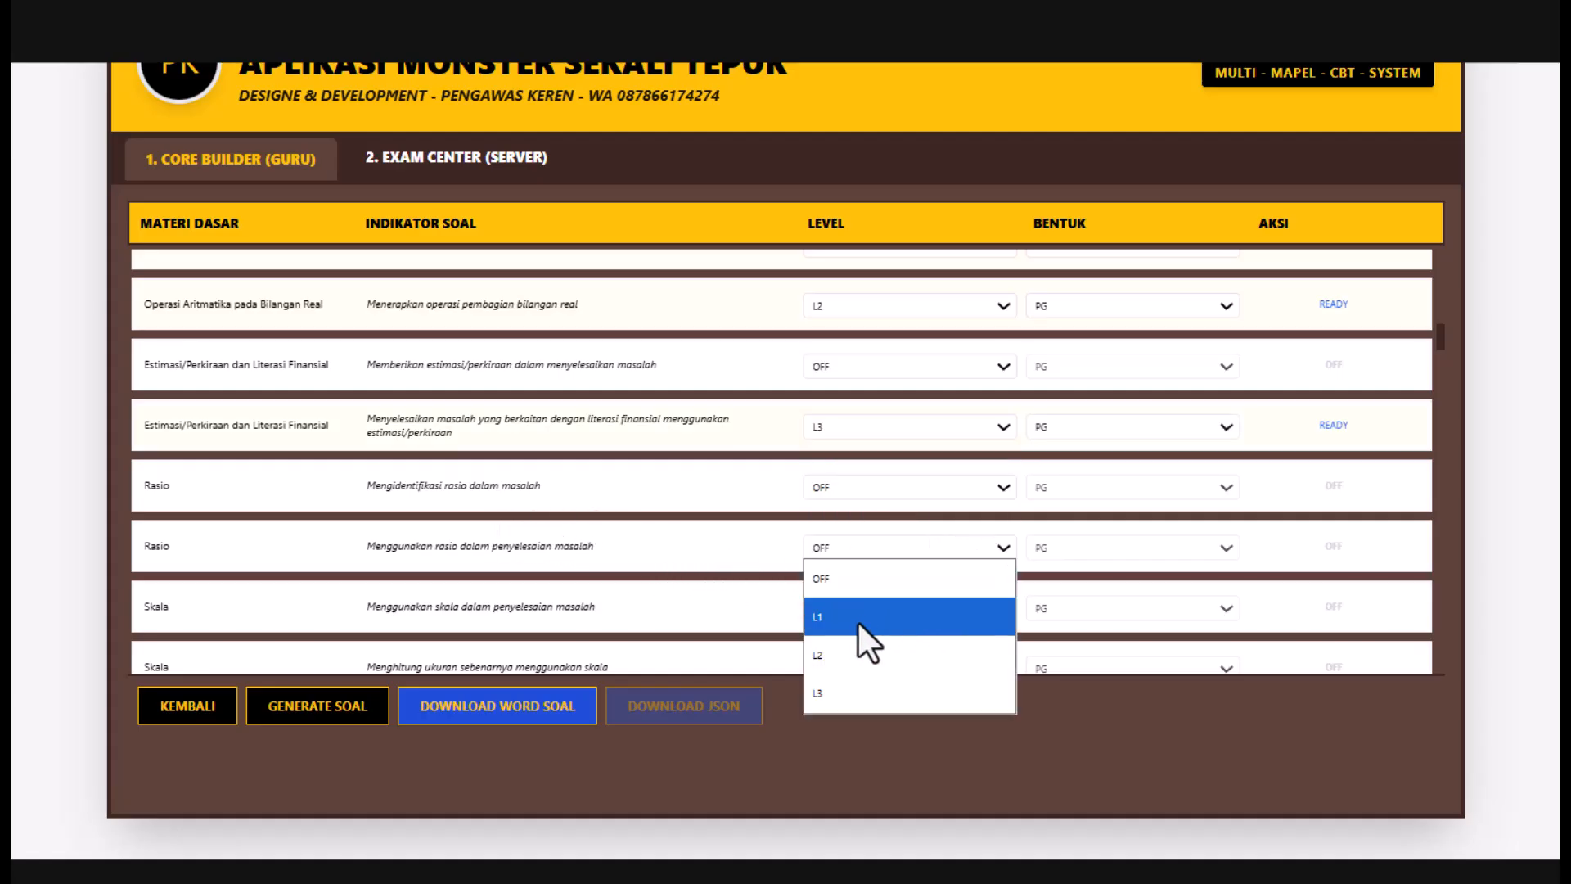
pyautogui.click(823, 690)
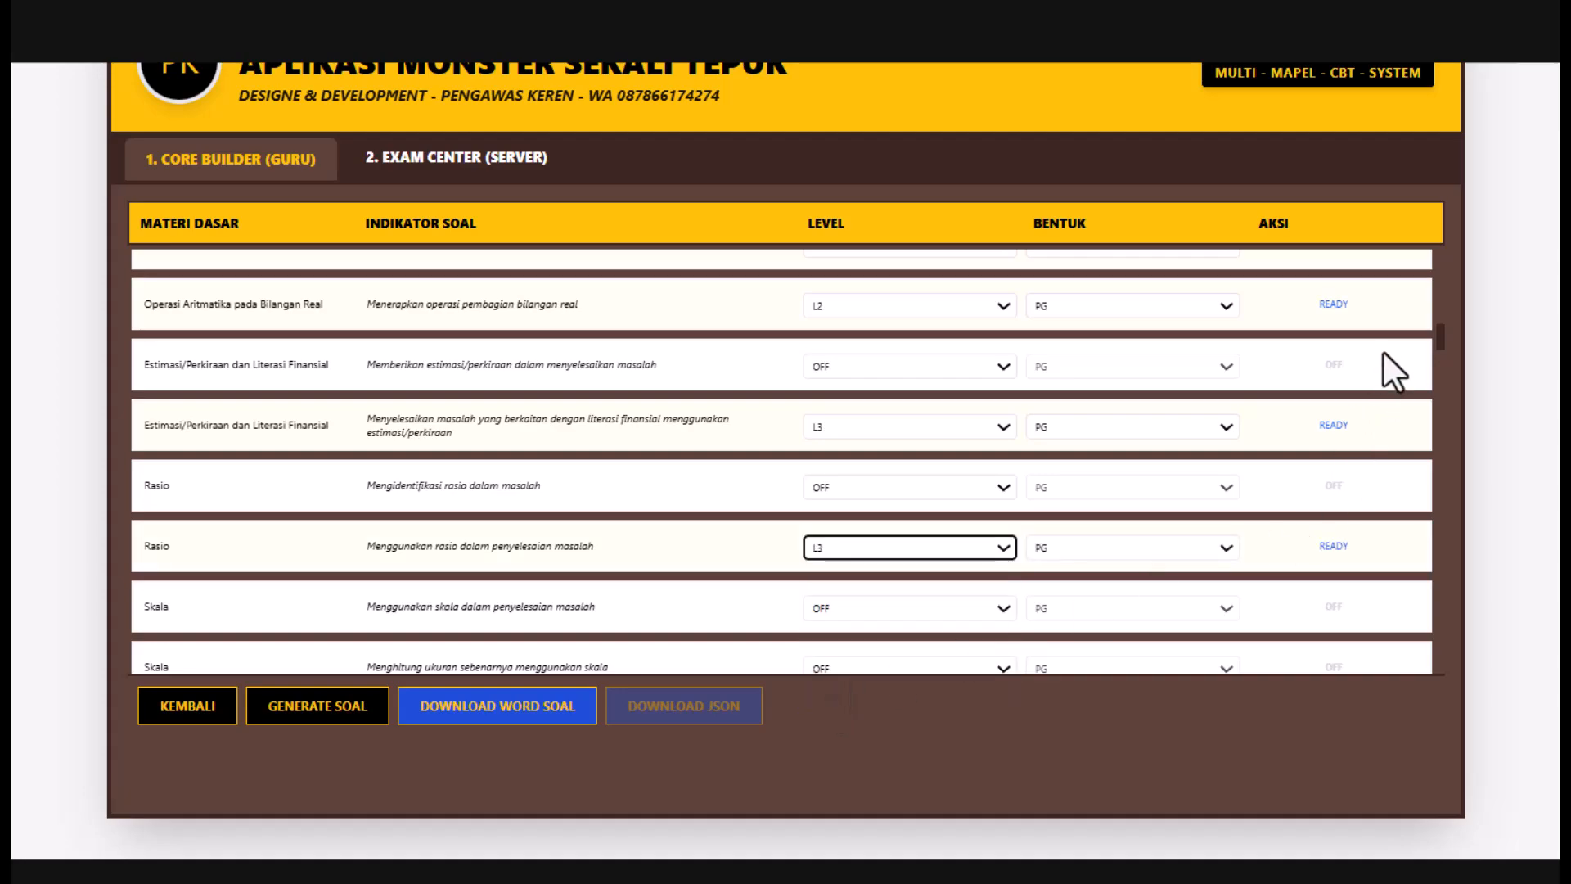
pyautogui.moveTo(1436, 334); pyautogui.dragTo(1436, 342)
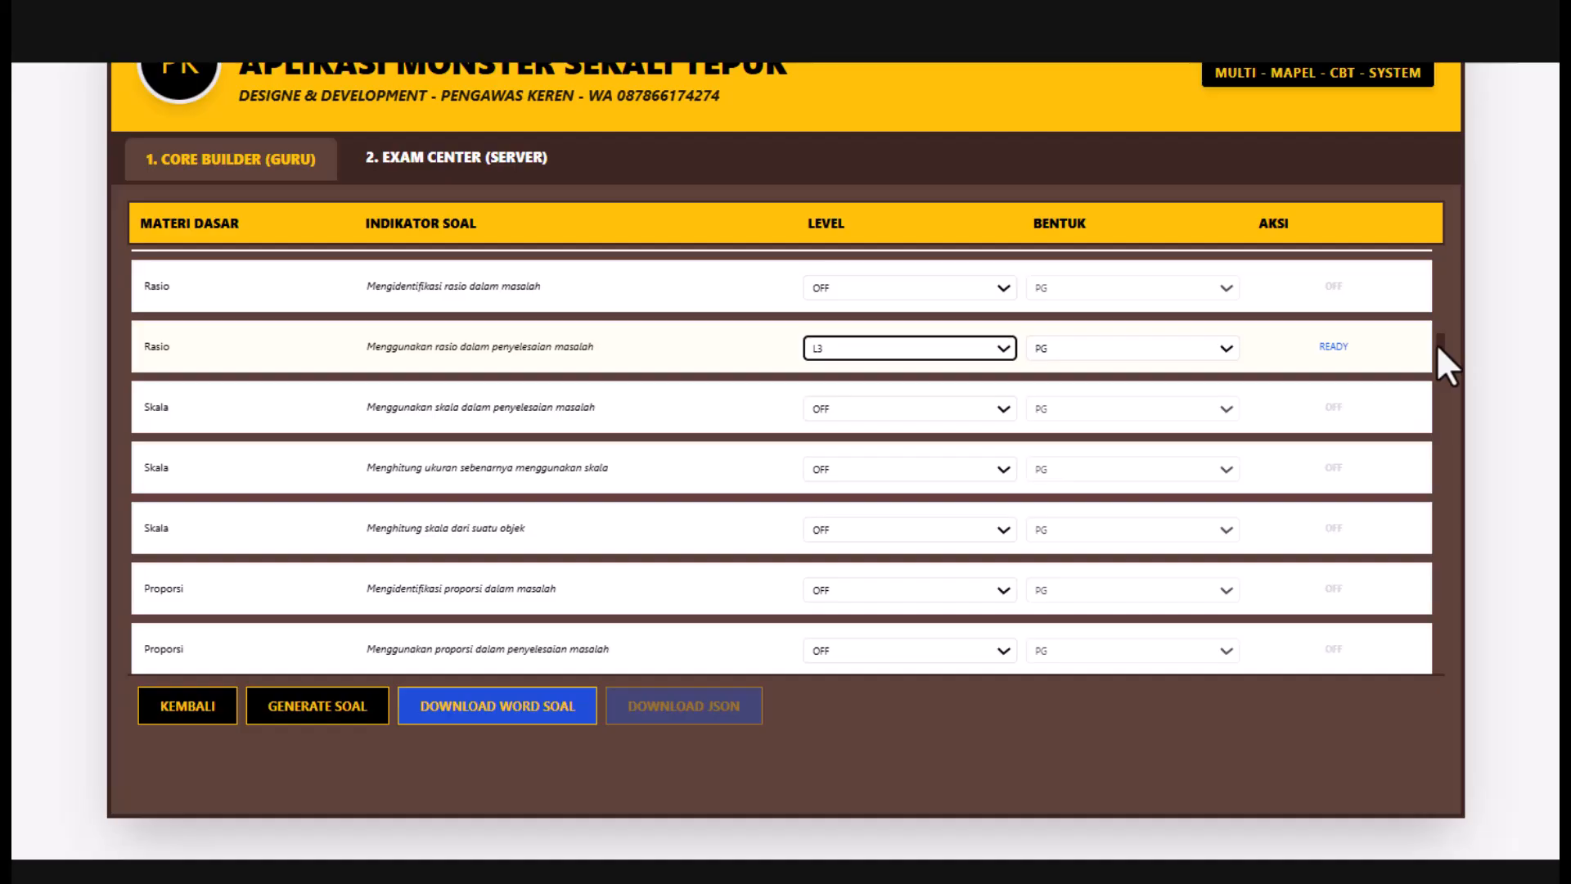
pyautogui.click(989, 409)
pyautogui.click(881, 516)
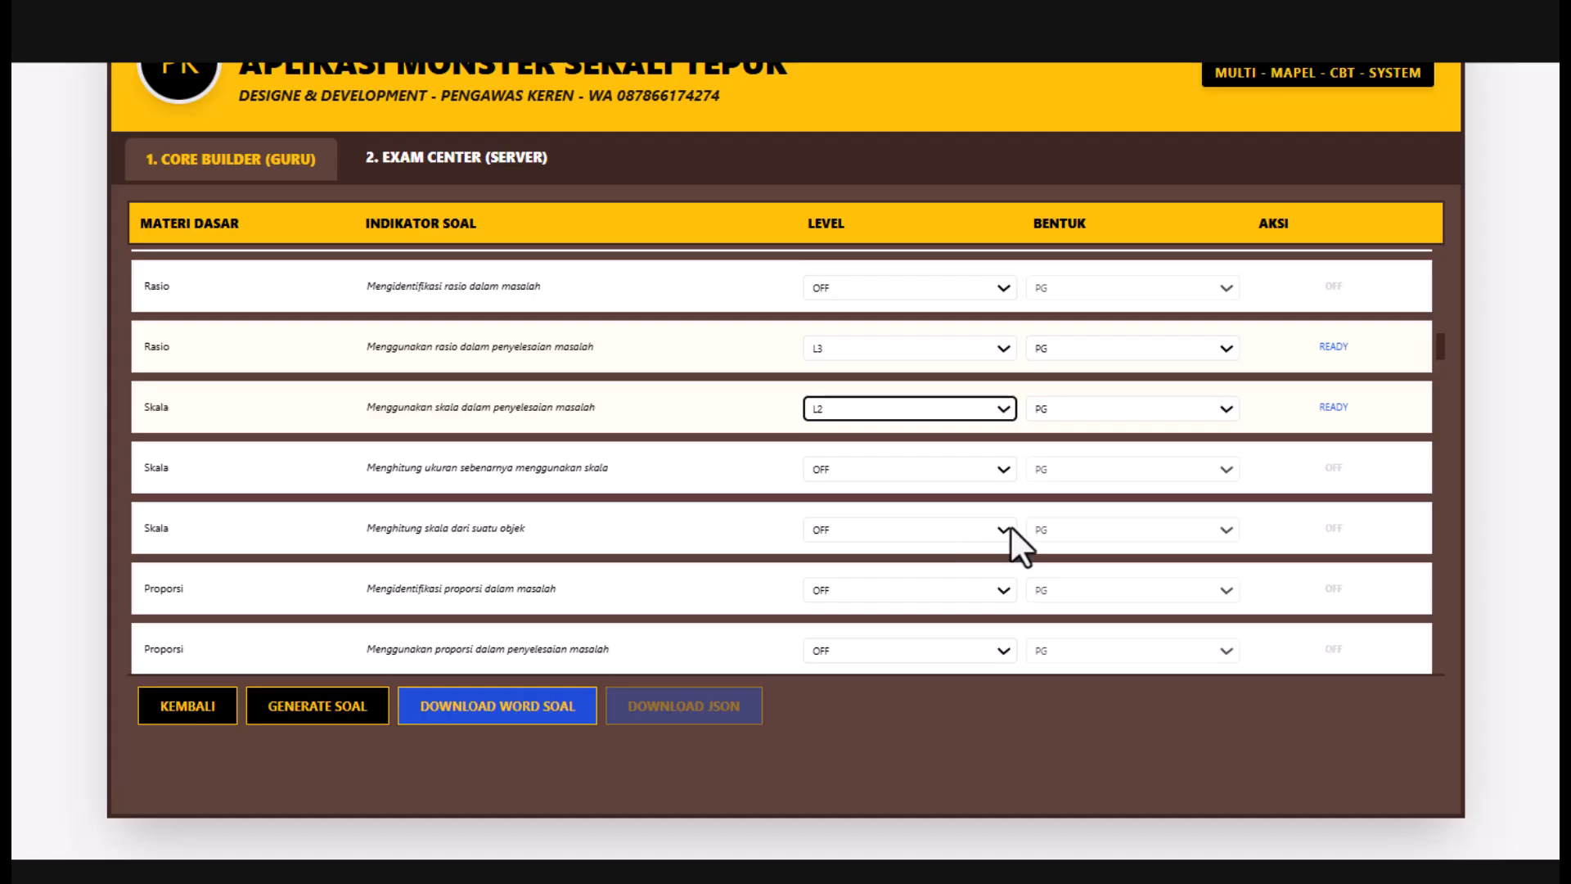
pyautogui.click(989, 469)
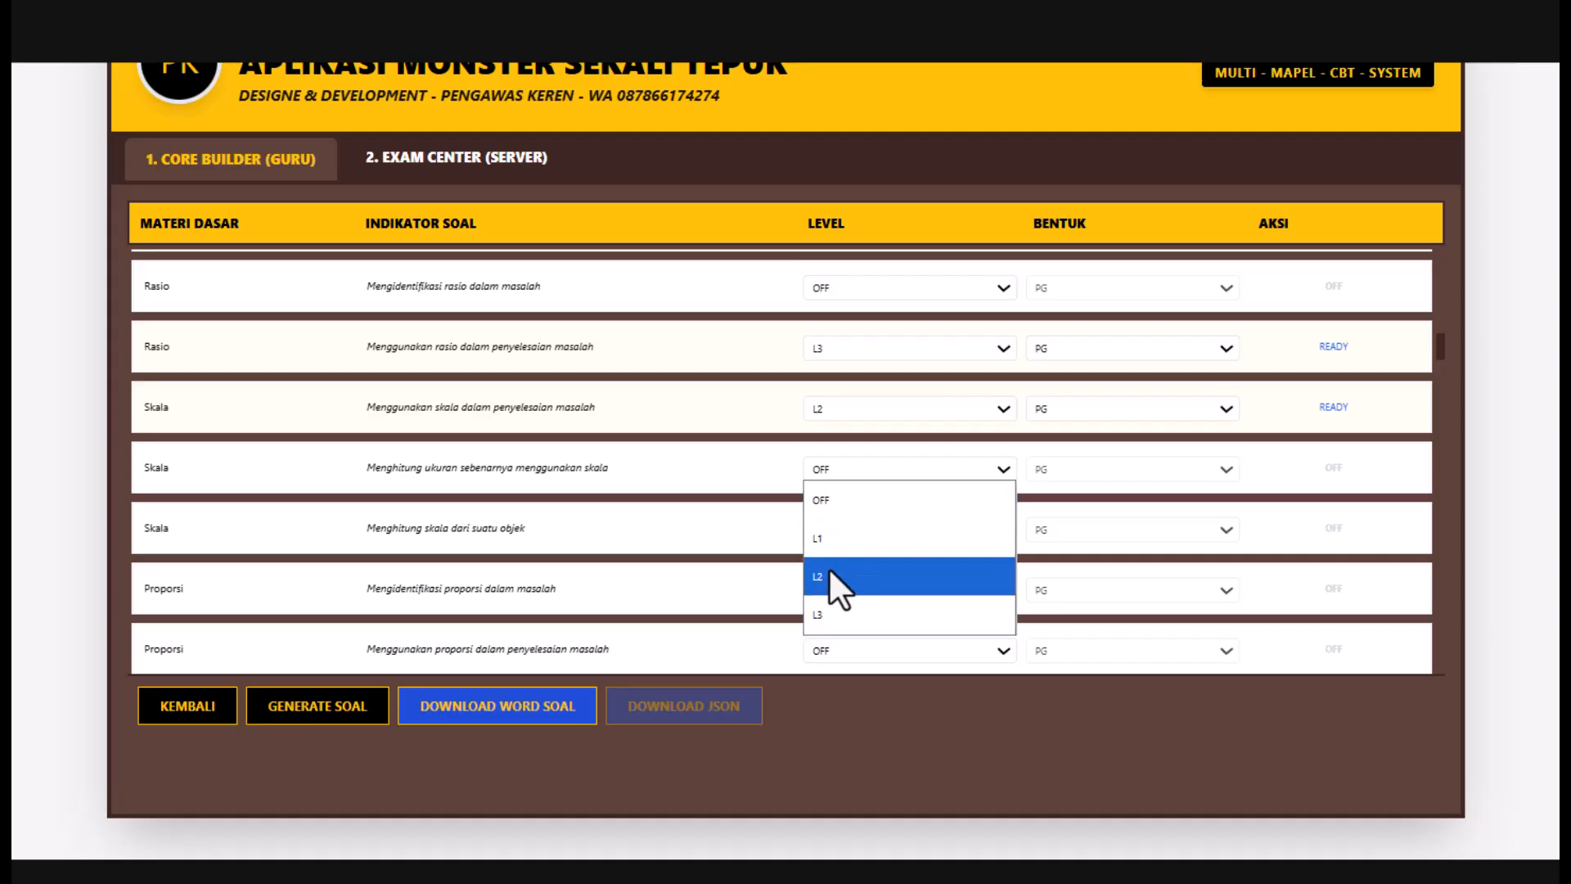
pyautogui.click(842, 573)
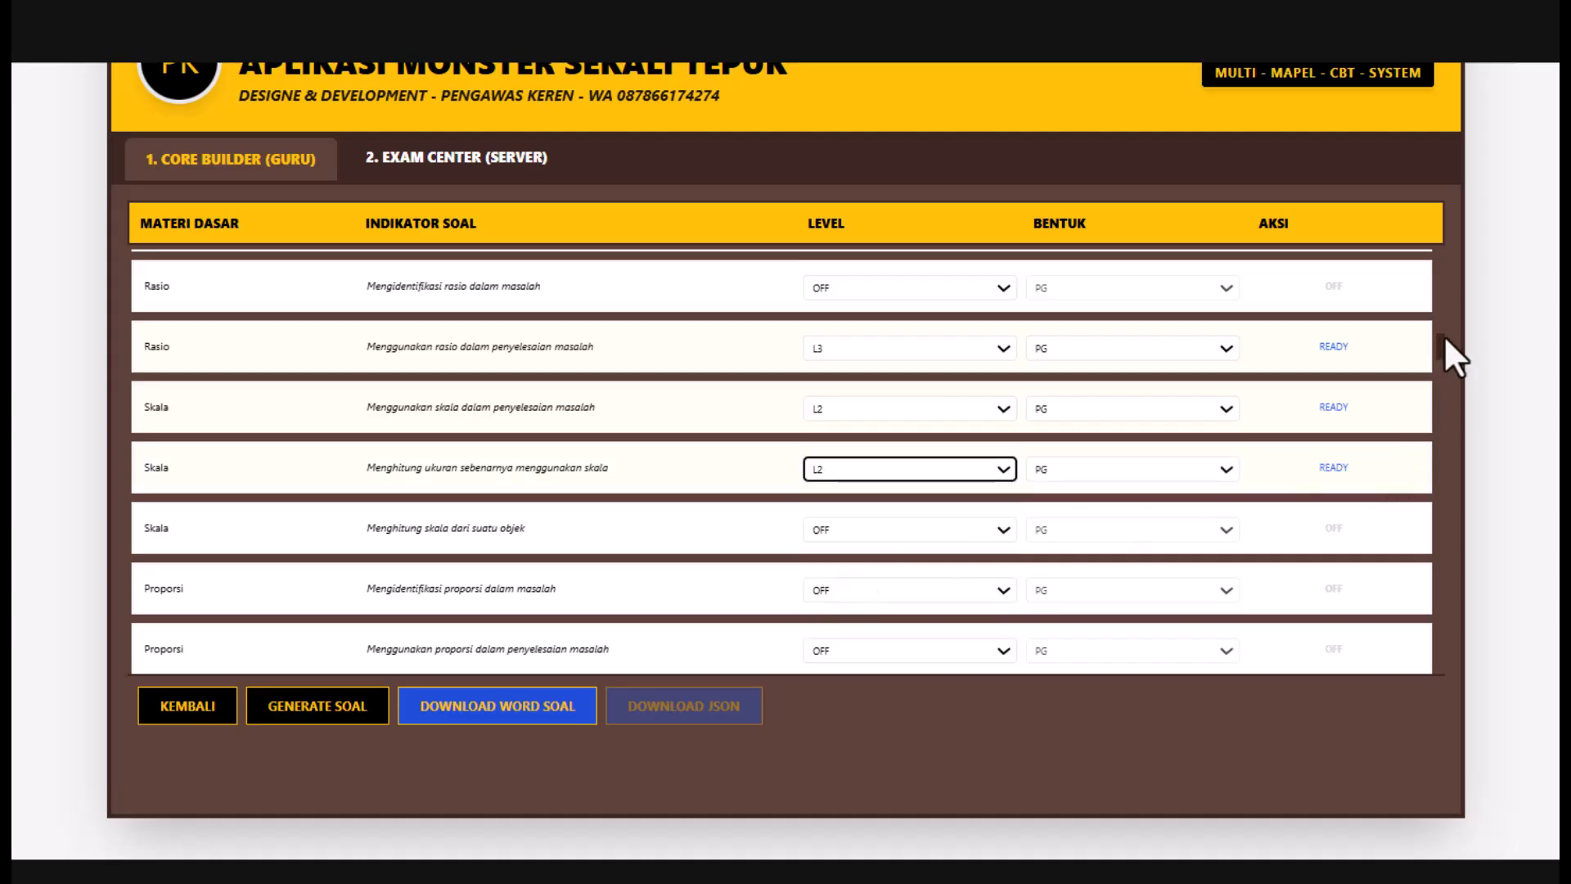
# - Set the level to L2 for the Proporsi indicator "Menggunakan proporsi dalam penyelesaian masalah"
pyautogui.moveTo(1438, 336); pyautogui.dragTo(1439, 349)
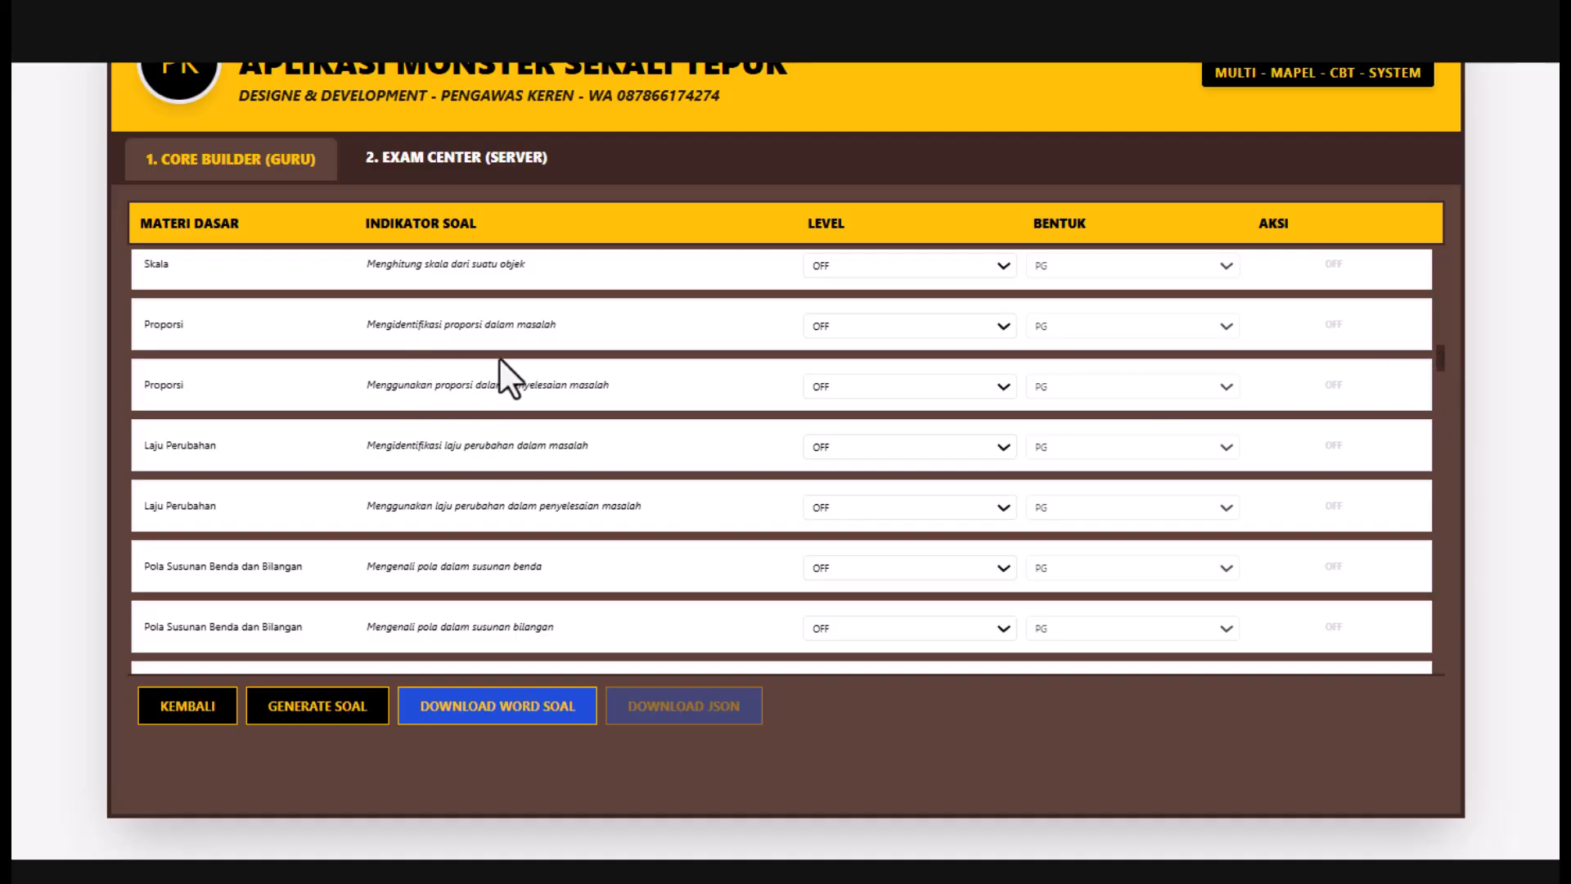
pyautogui.click(1004, 383)
pyautogui.click(830, 492)
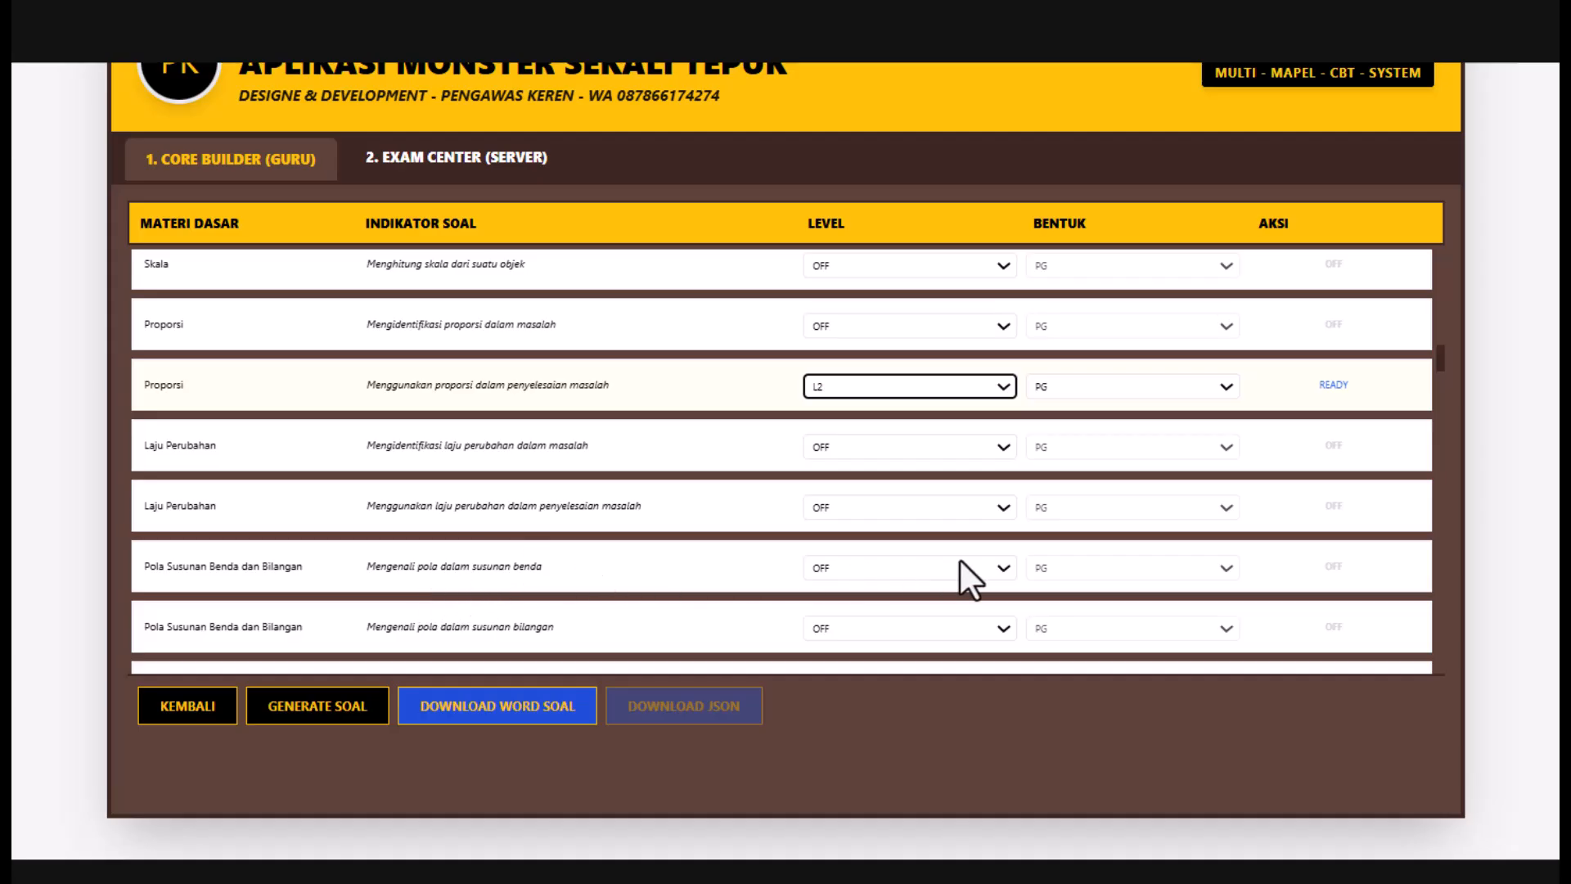
# - Set the level to L1 for recognizing patterns in "susunan benda" and "susunan bilangan", and to L2 for "Memprediksi kelanjutan pola"
pyautogui.click(995, 566)
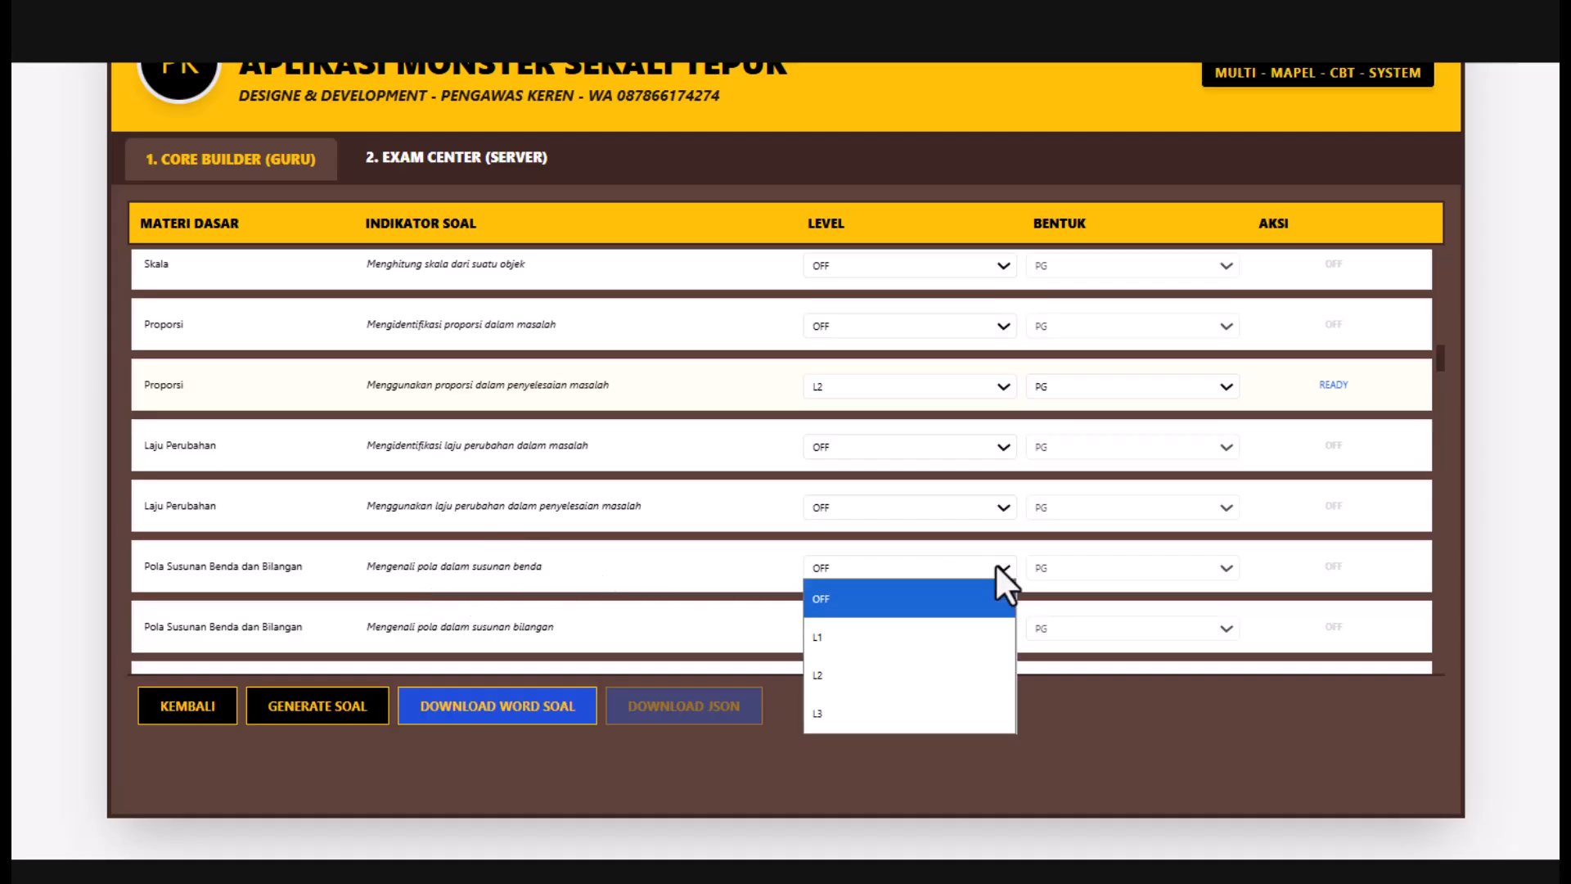
pyautogui.click(871, 644)
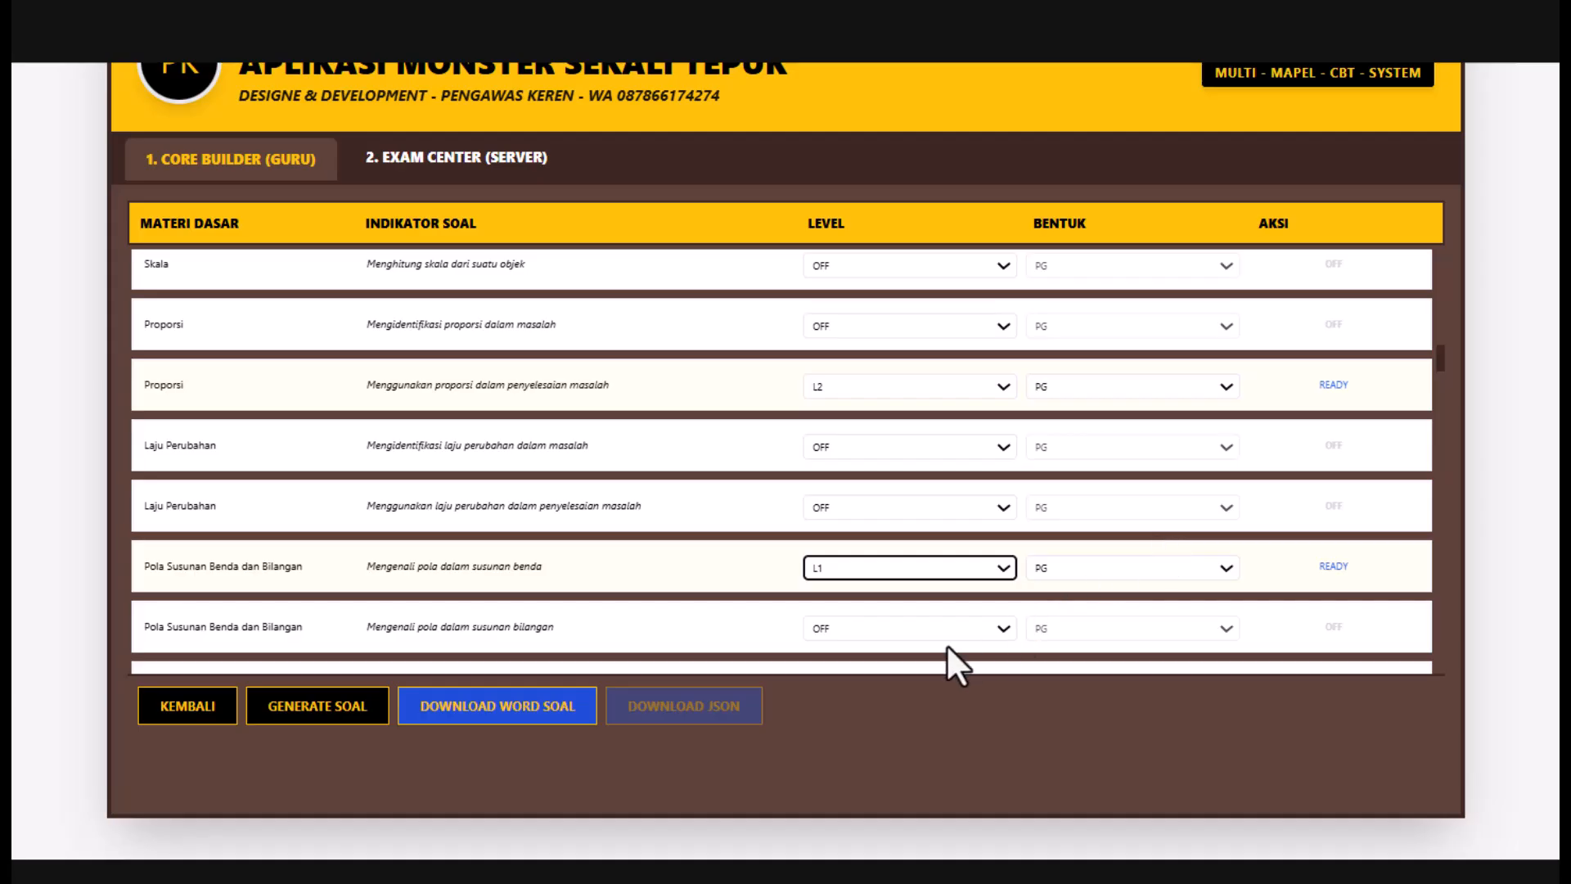
pyautogui.click(993, 627)
pyautogui.click(823, 702)
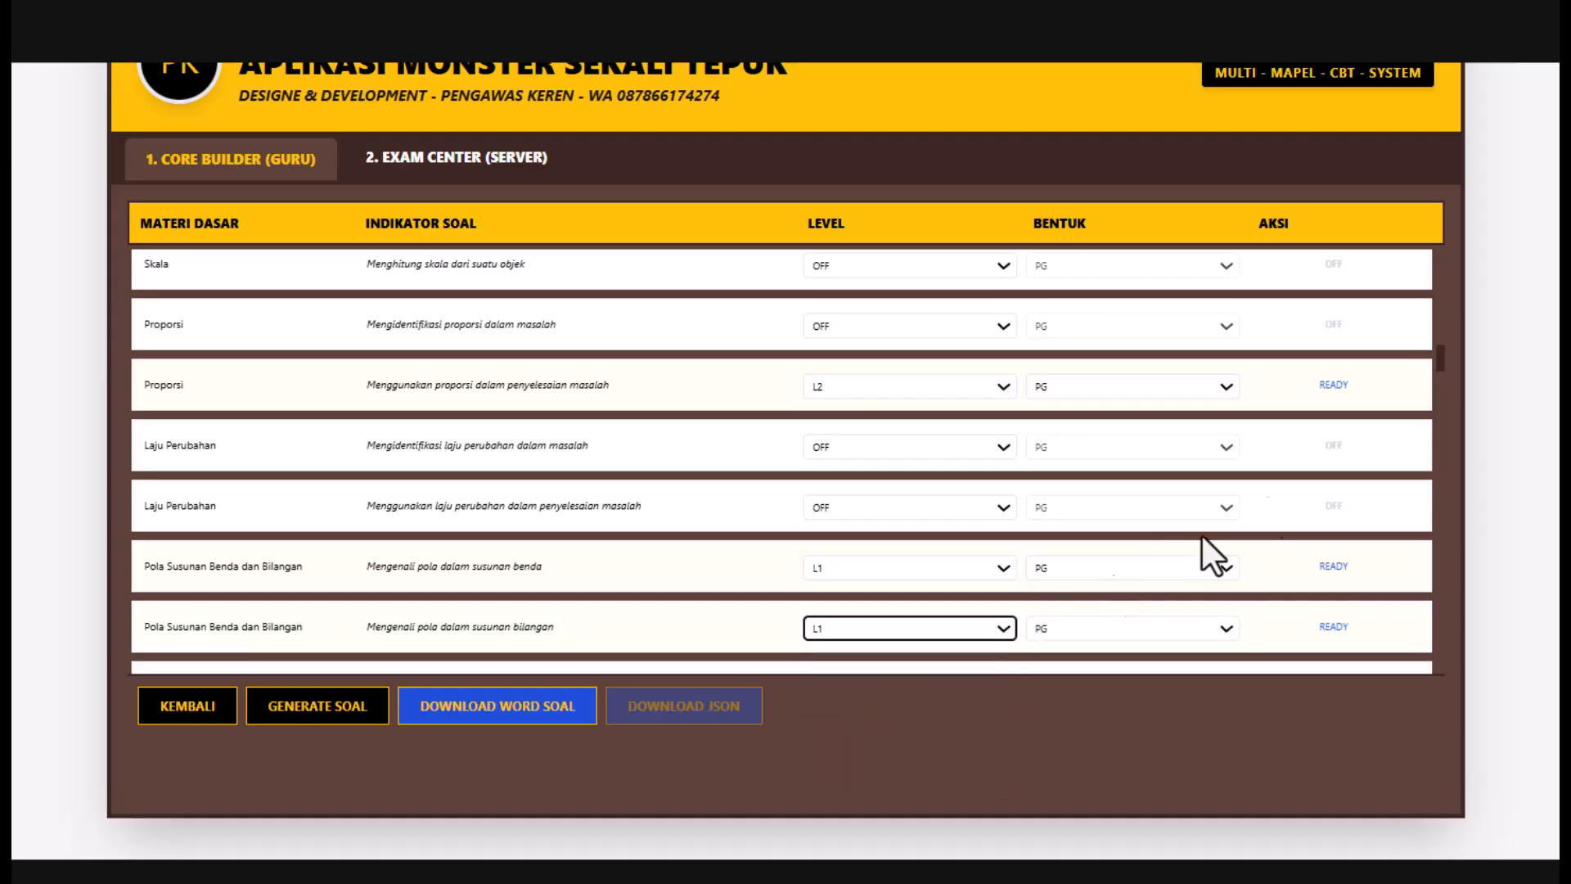
pyautogui.moveTo(1438, 350); pyautogui.dragTo(1442, 366)
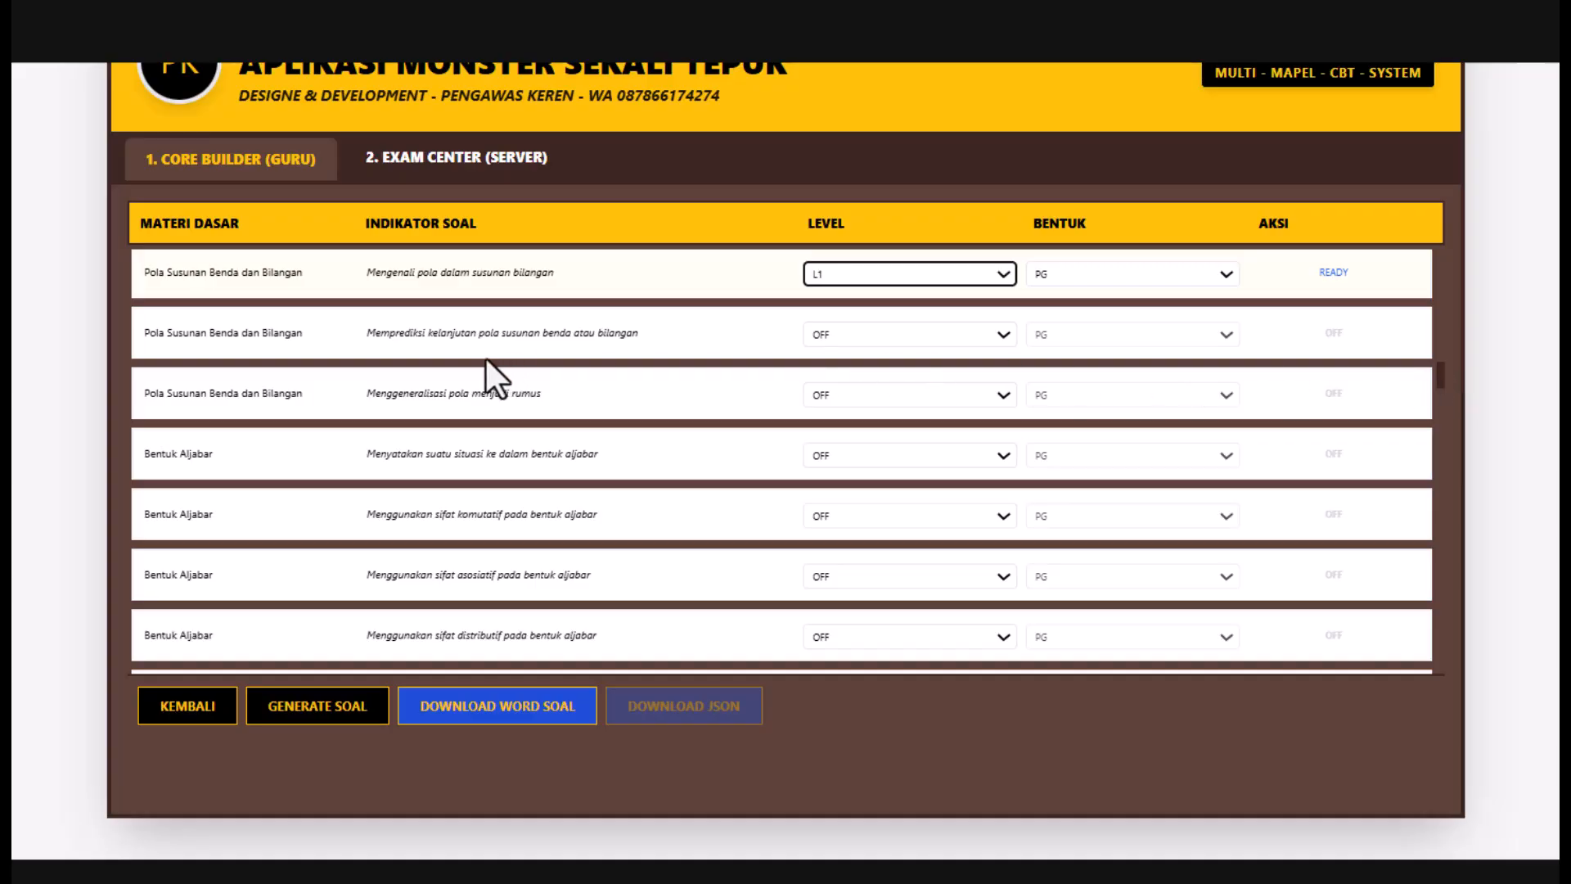
pyautogui.click(1004, 334)
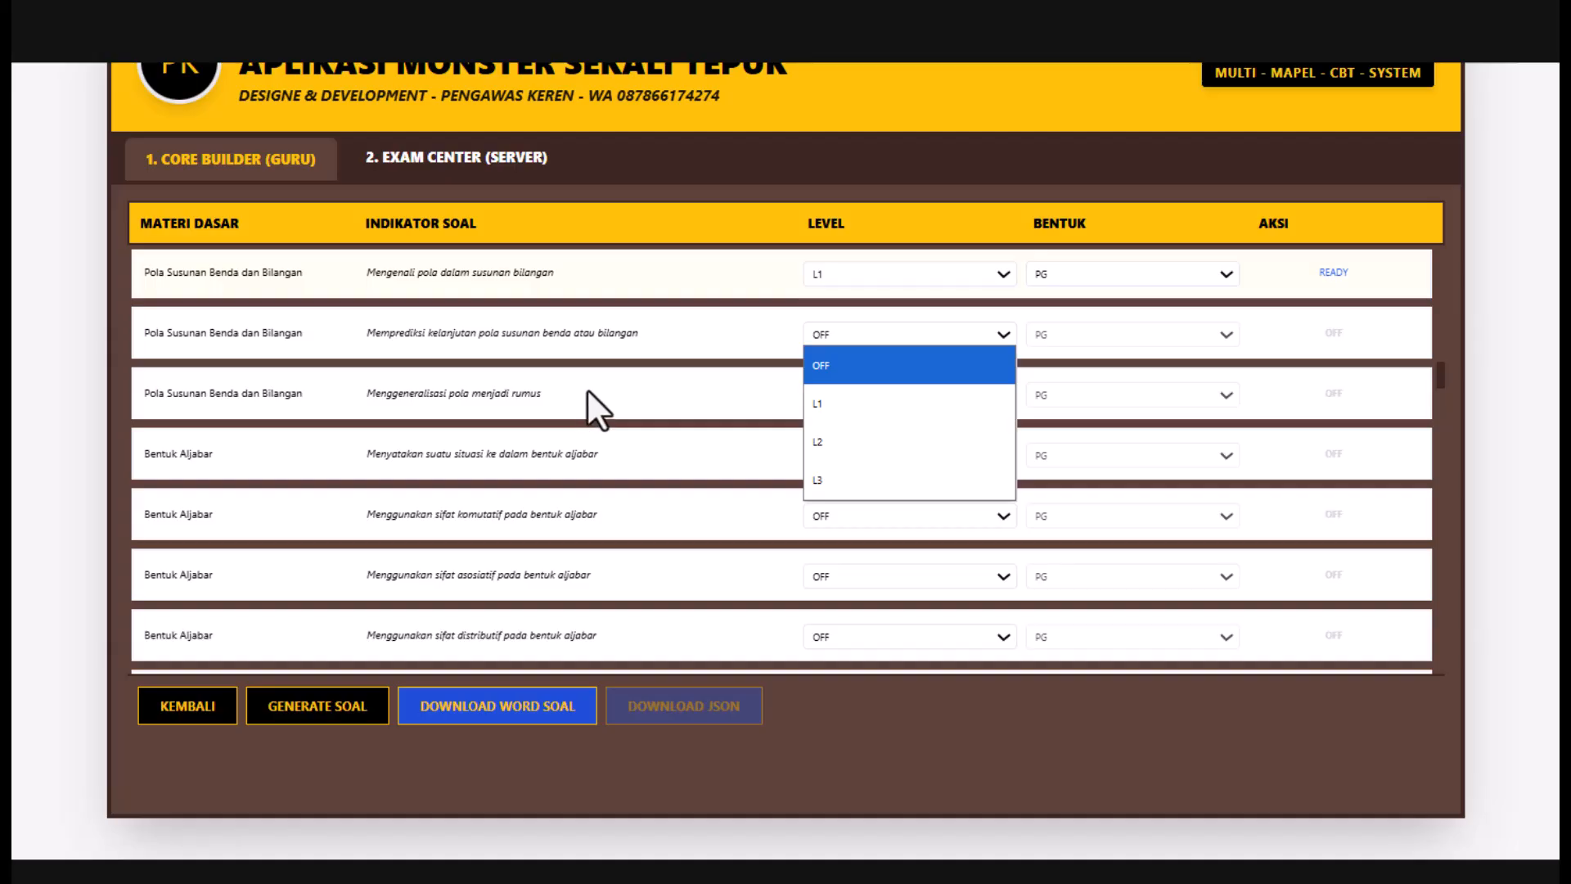
pyautogui.click(838, 447)
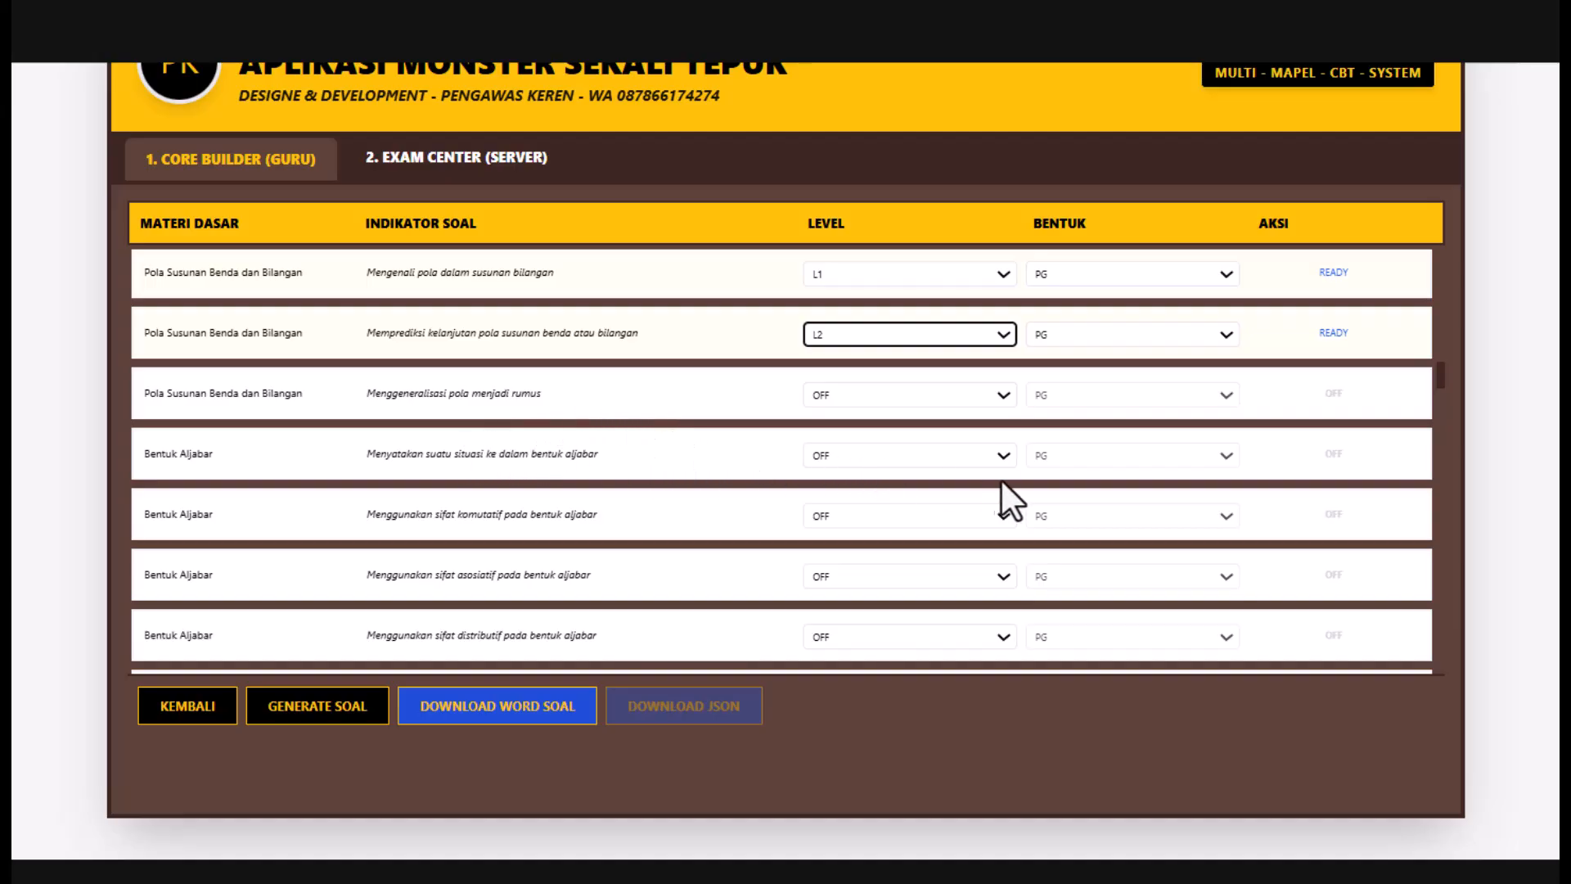
# - Set the level to L2 for the Bentuk Aljabar indicators on expressing a situation algebraically, "sifat komutatif" and "sifat asosiatif"
pyautogui.click(1004, 457)
pyautogui.click(882, 557)
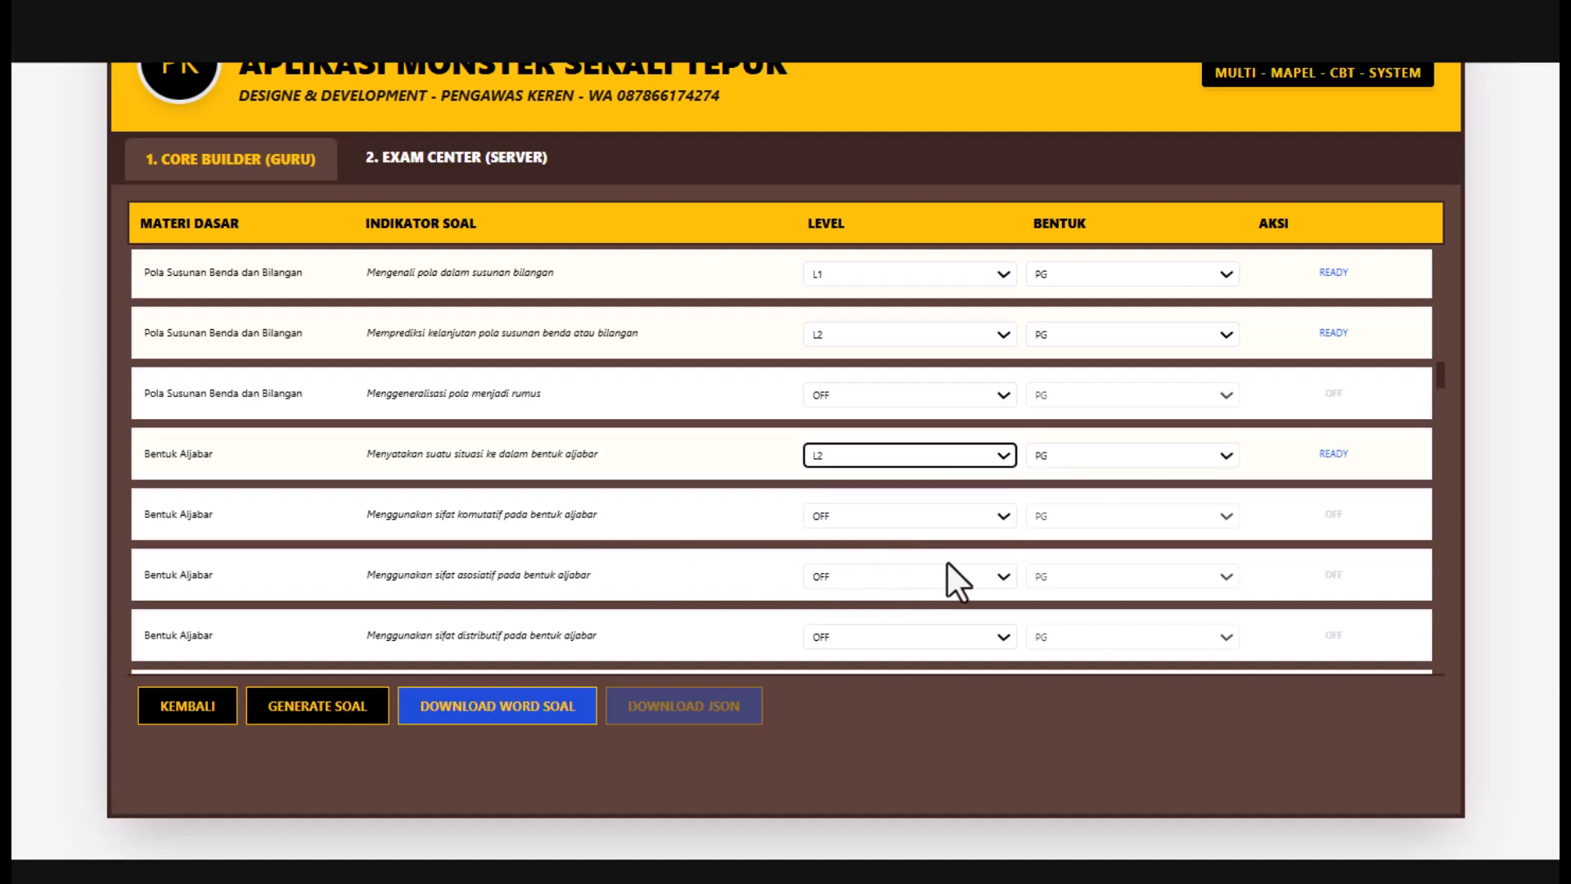
pyautogui.click(1003, 512)
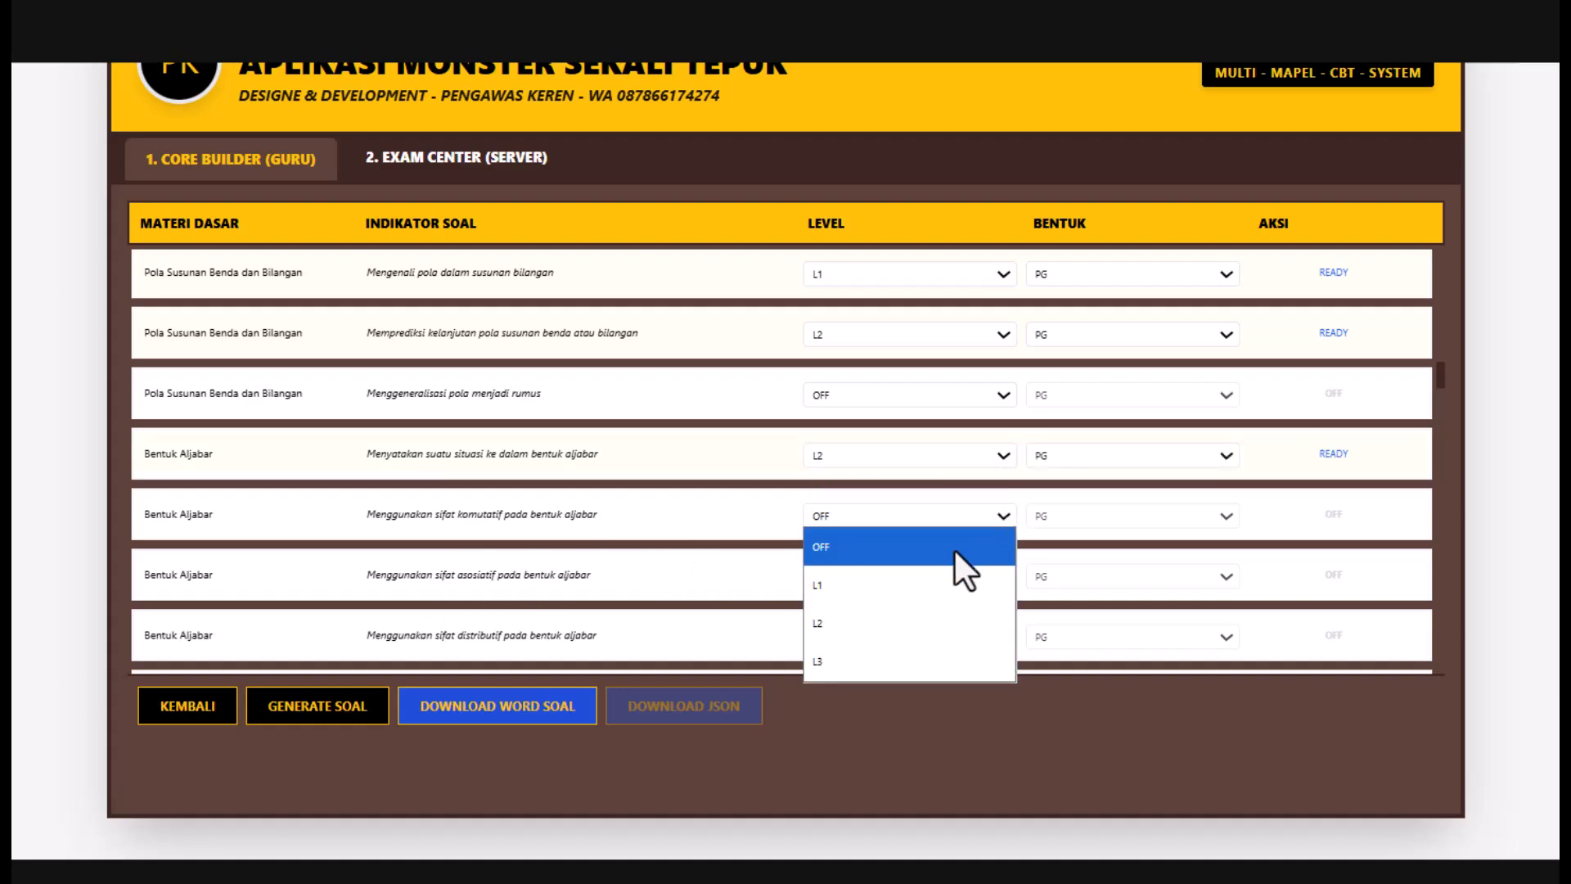
pyautogui.click(853, 616)
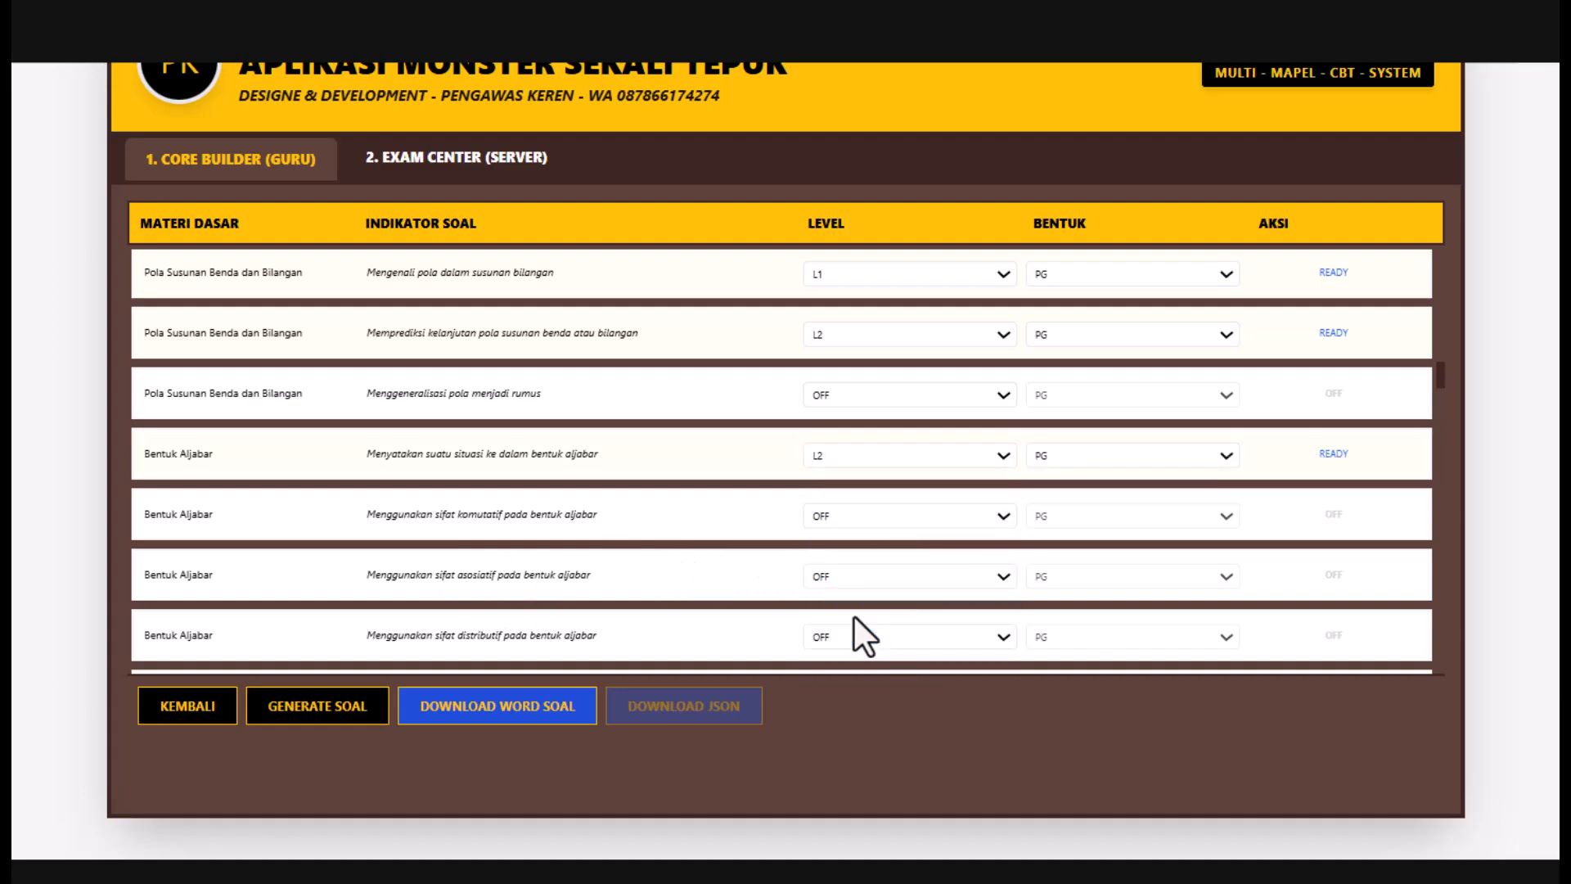
pyautogui.click(1000, 576)
pyautogui.click(840, 684)
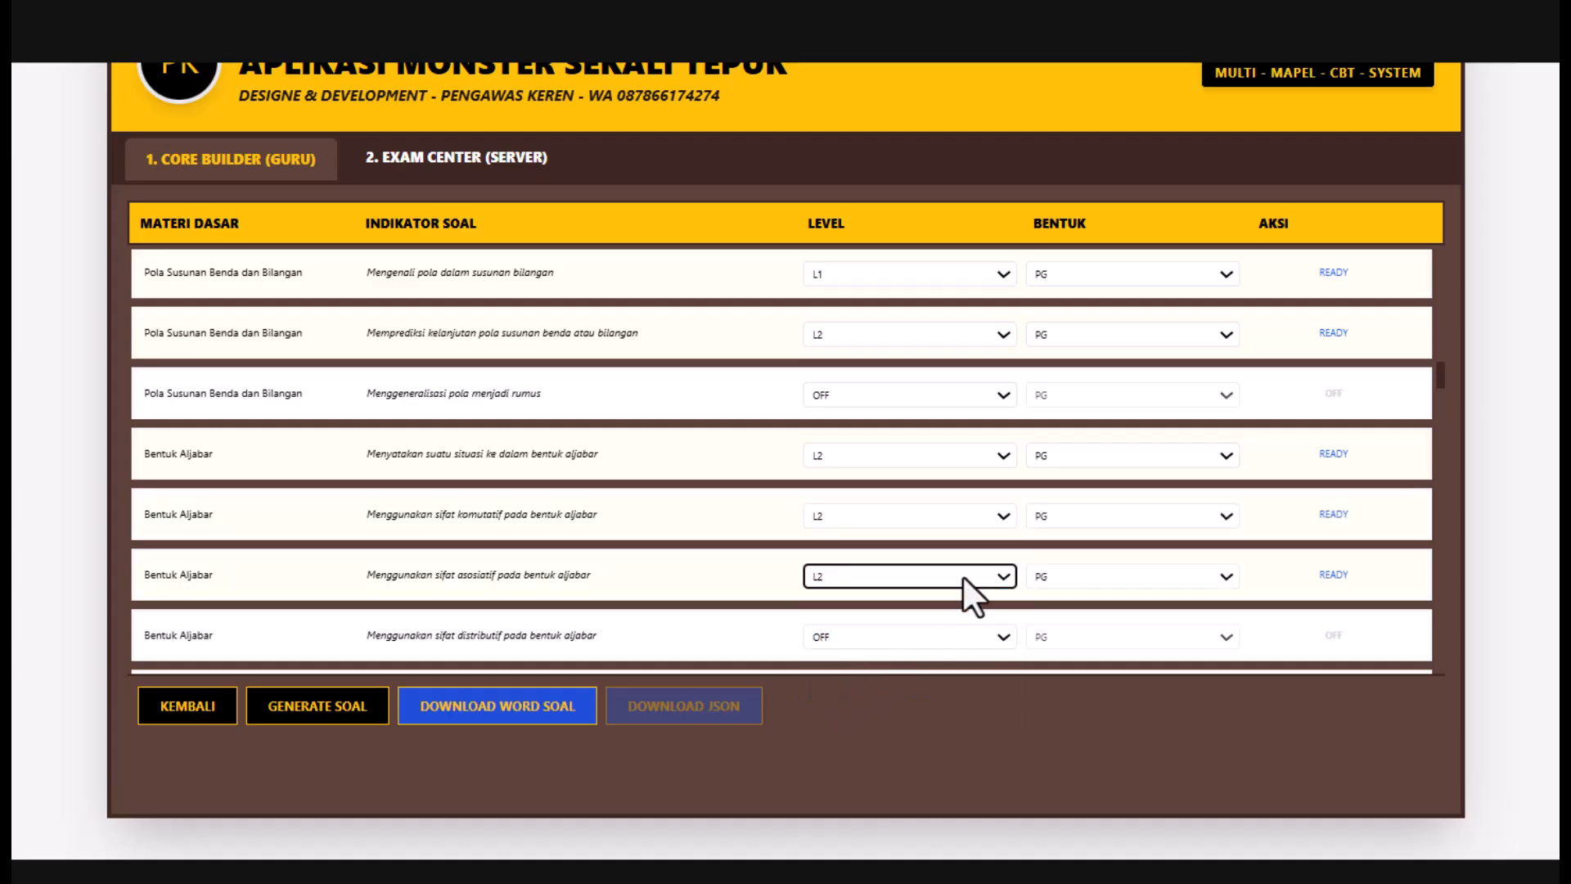
# - Set the level to L2 for the Relasi dan Fungsi indicators on "konsep fungsi", "diagram panah", "tabel" and "himpunan pasangan berurutan"
pyautogui.scroll(-4, 949, 557)
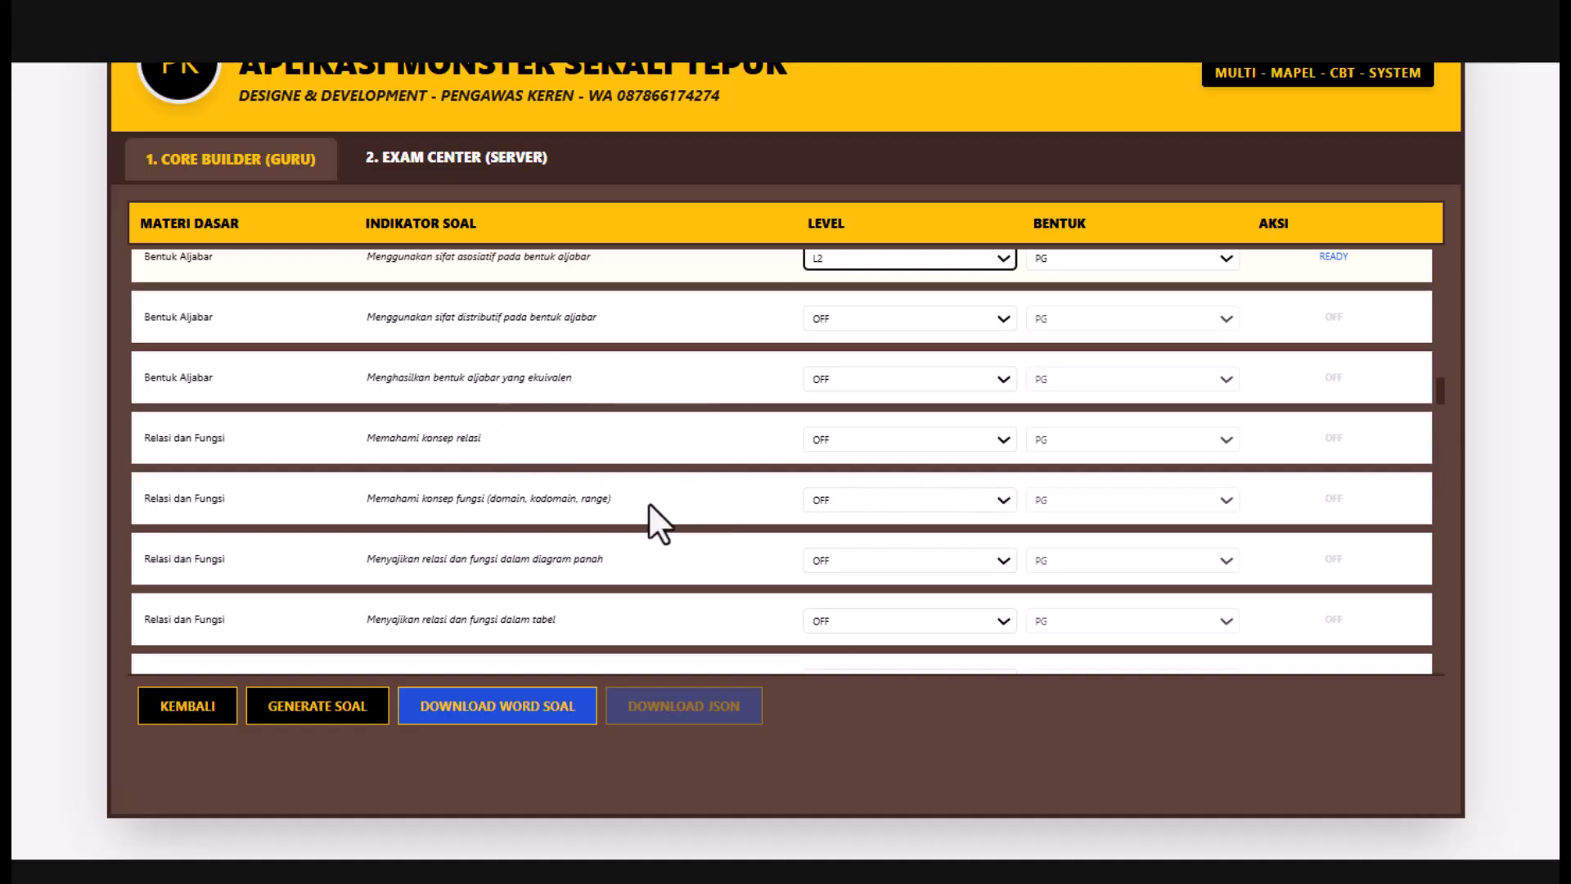
pyautogui.click(1002, 499)
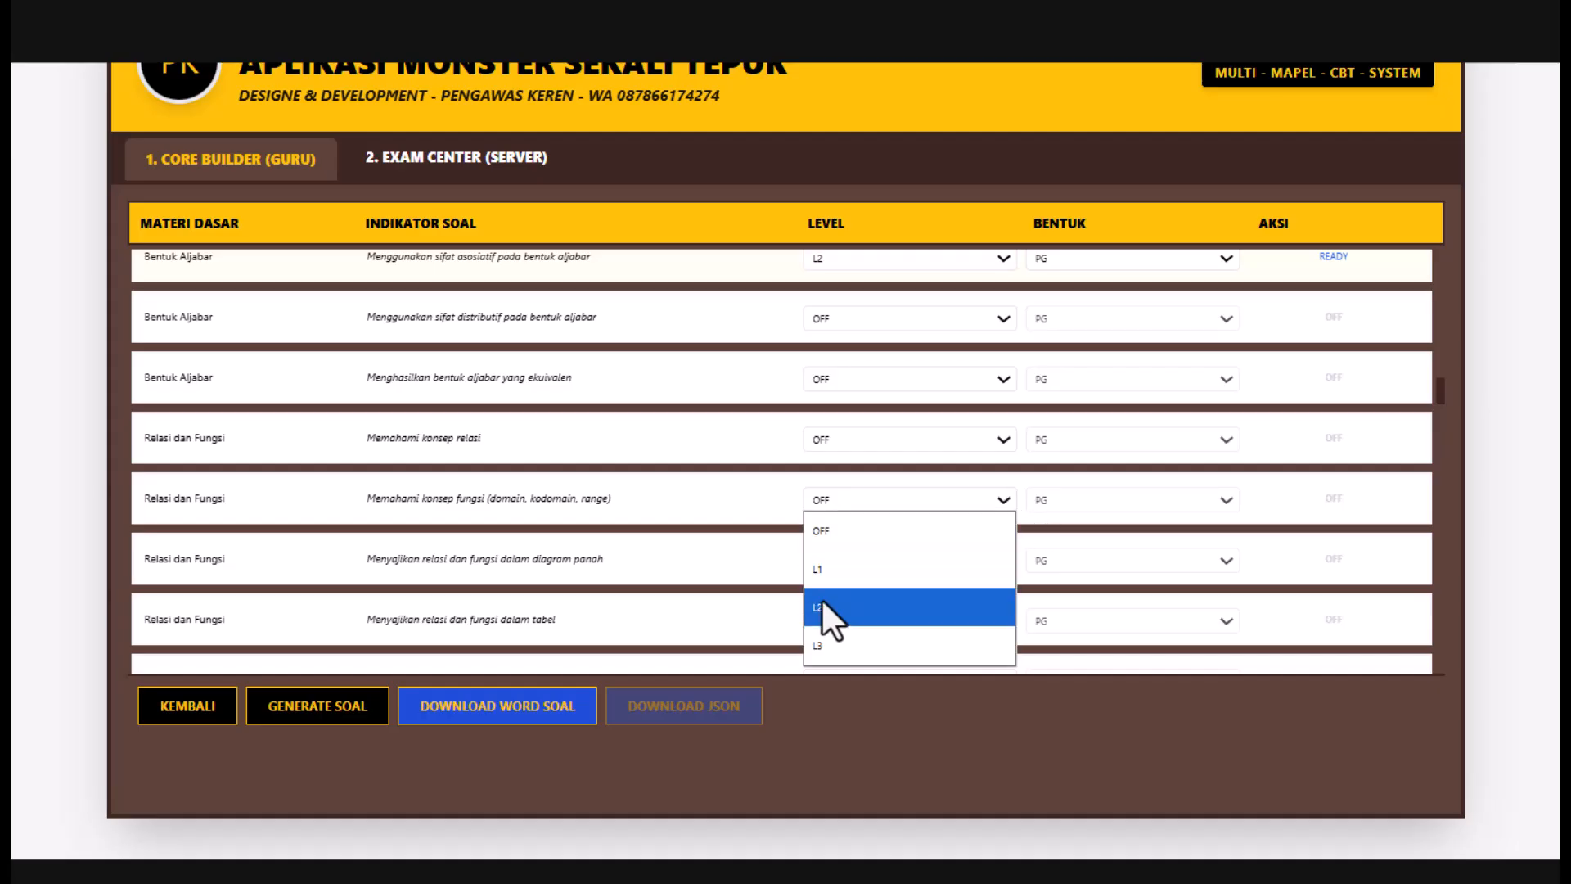
pyautogui.click(825, 606)
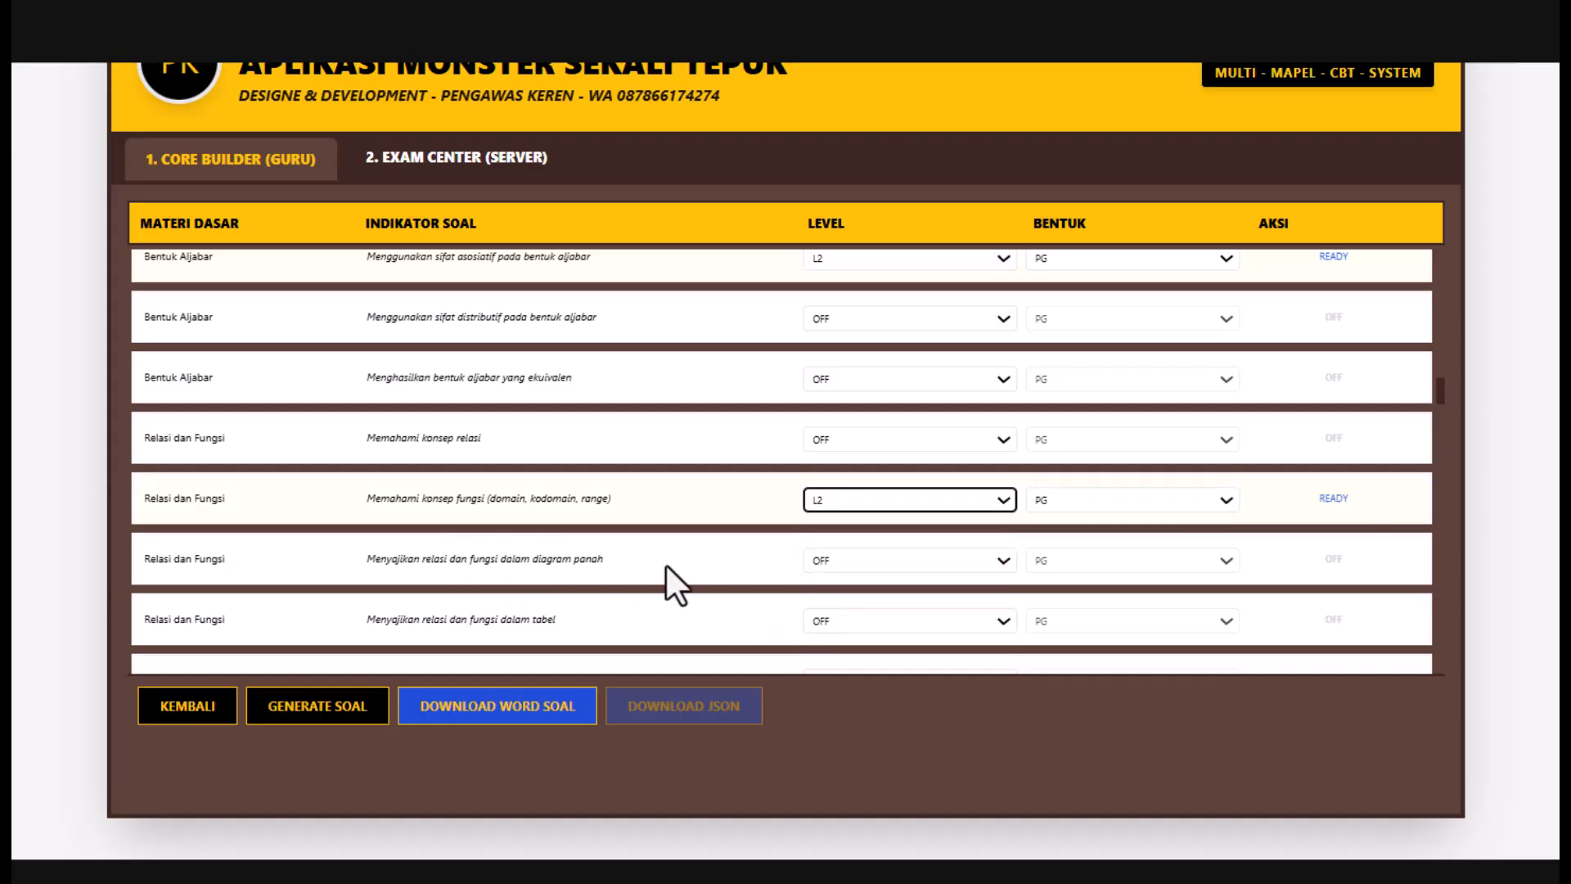
pyautogui.click(996, 560)
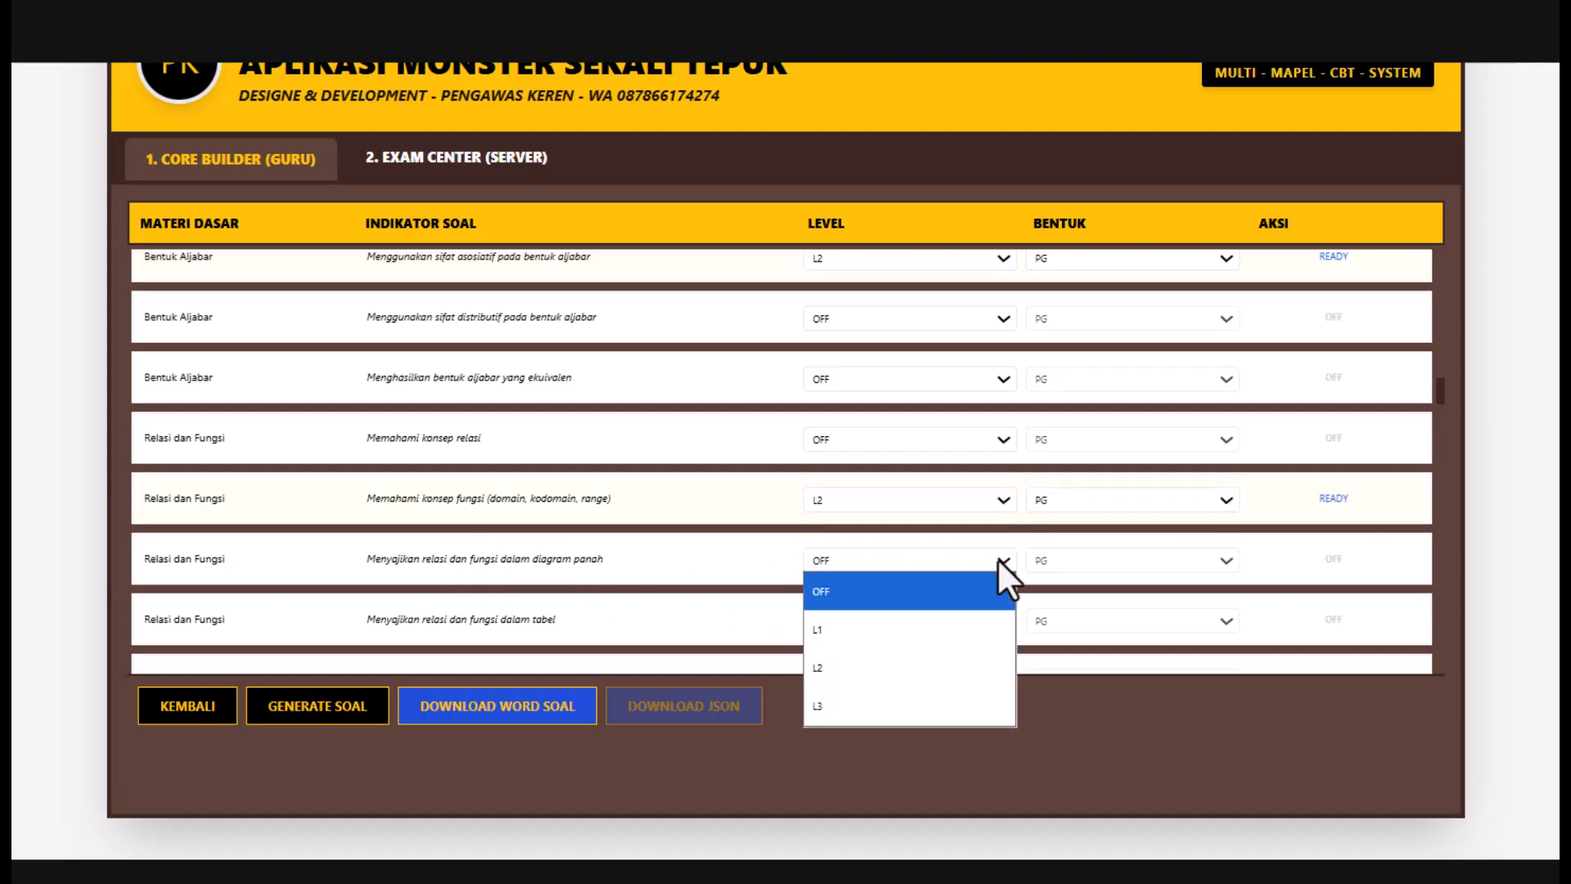
pyautogui.click(858, 674)
pyautogui.click(998, 622)
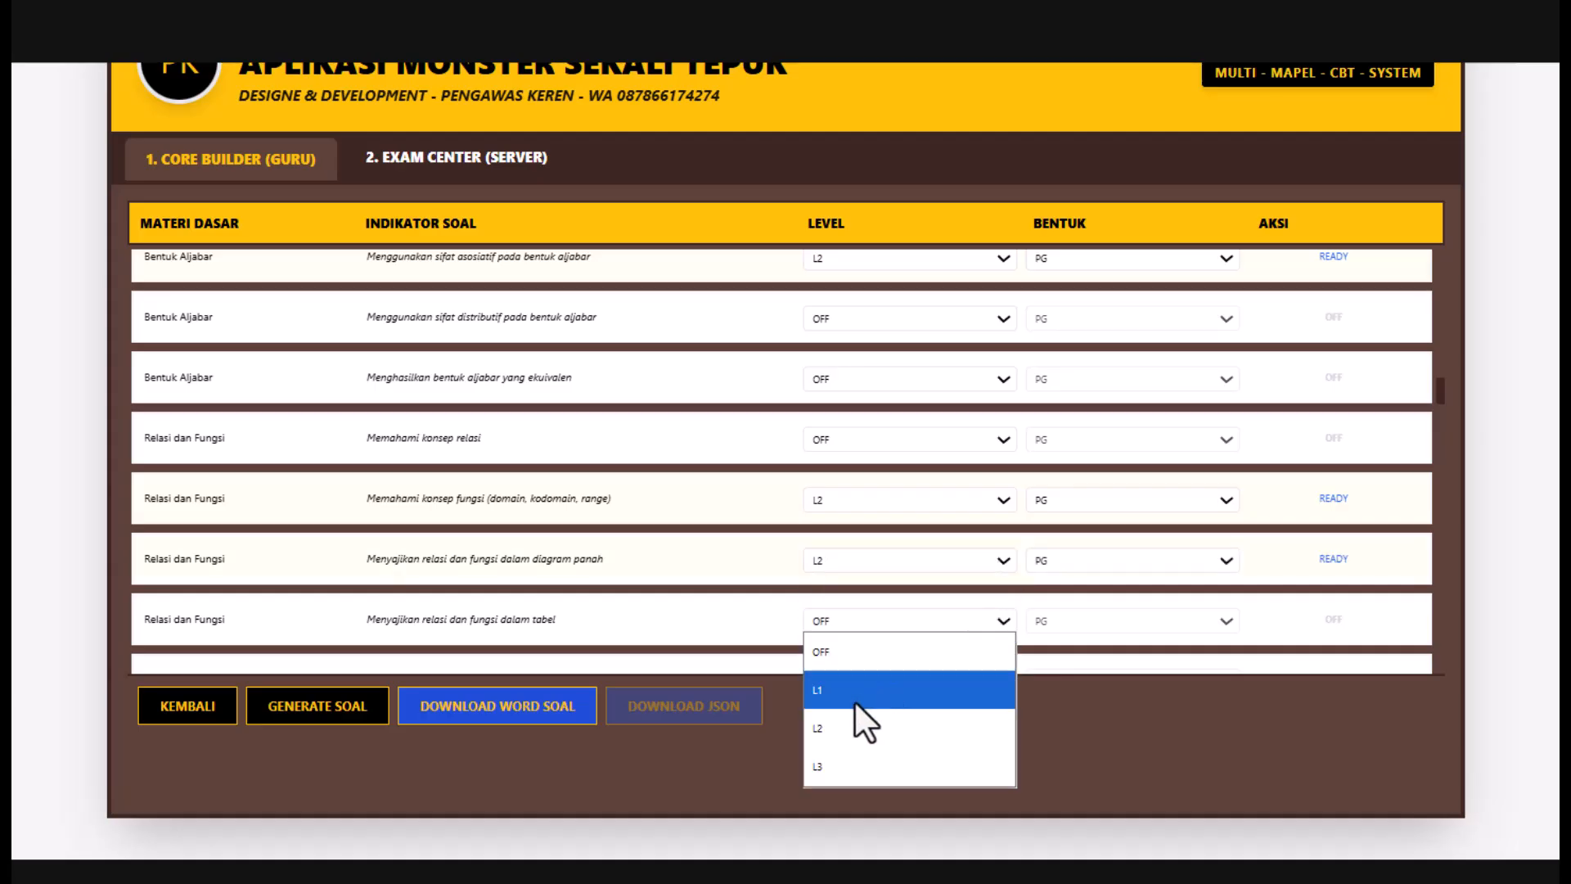
pyautogui.click(837, 727)
pyautogui.moveTo(1436, 388); pyautogui.dragTo(1442, 394)
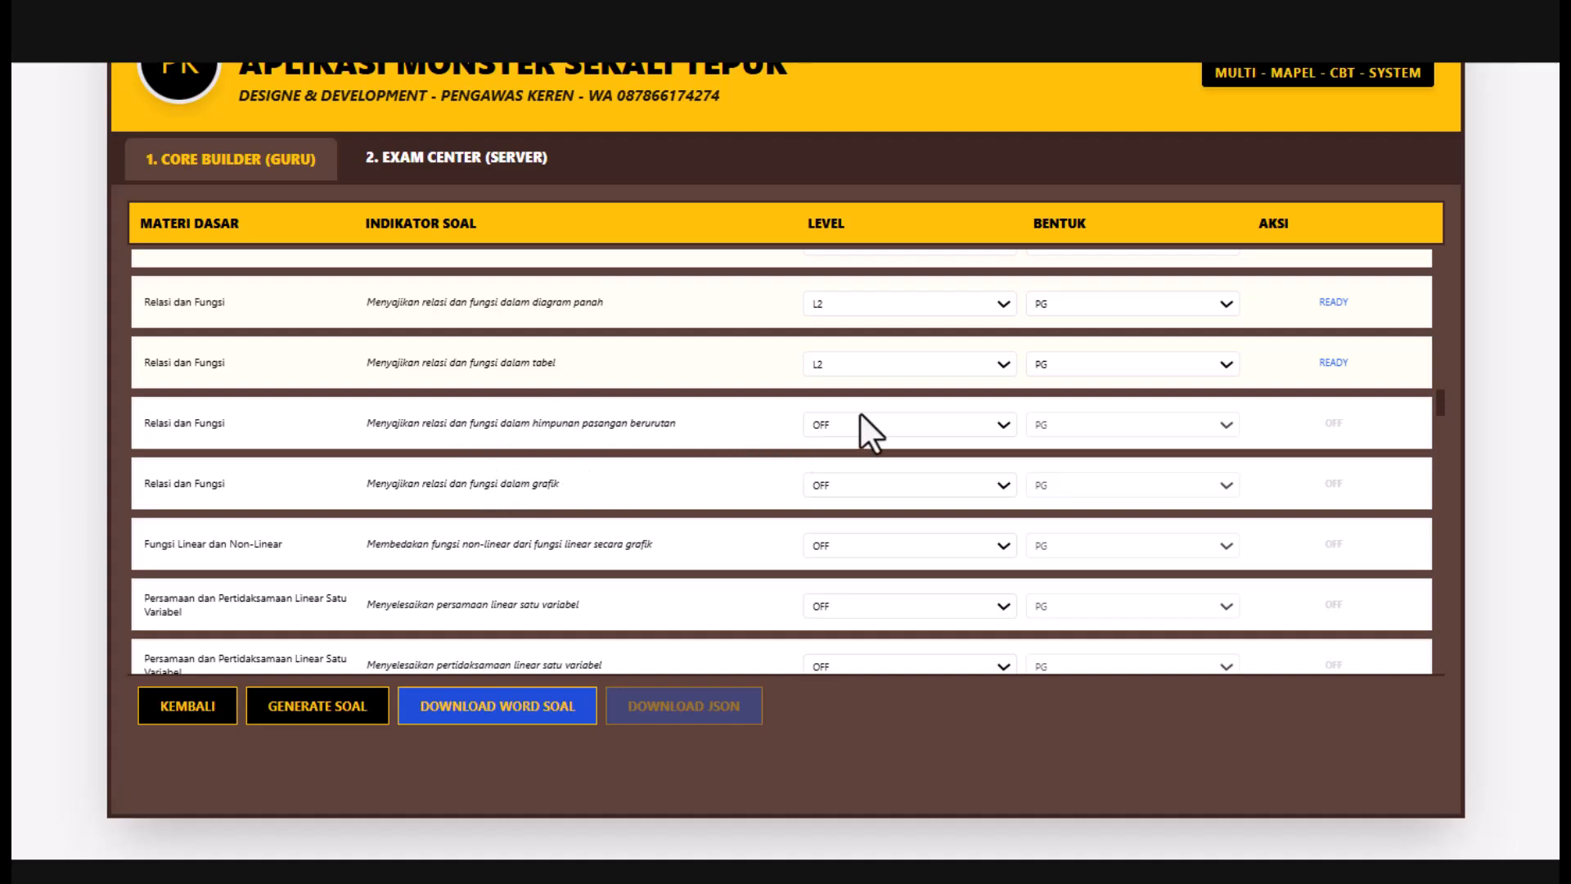
pyautogui.click(996, 420)
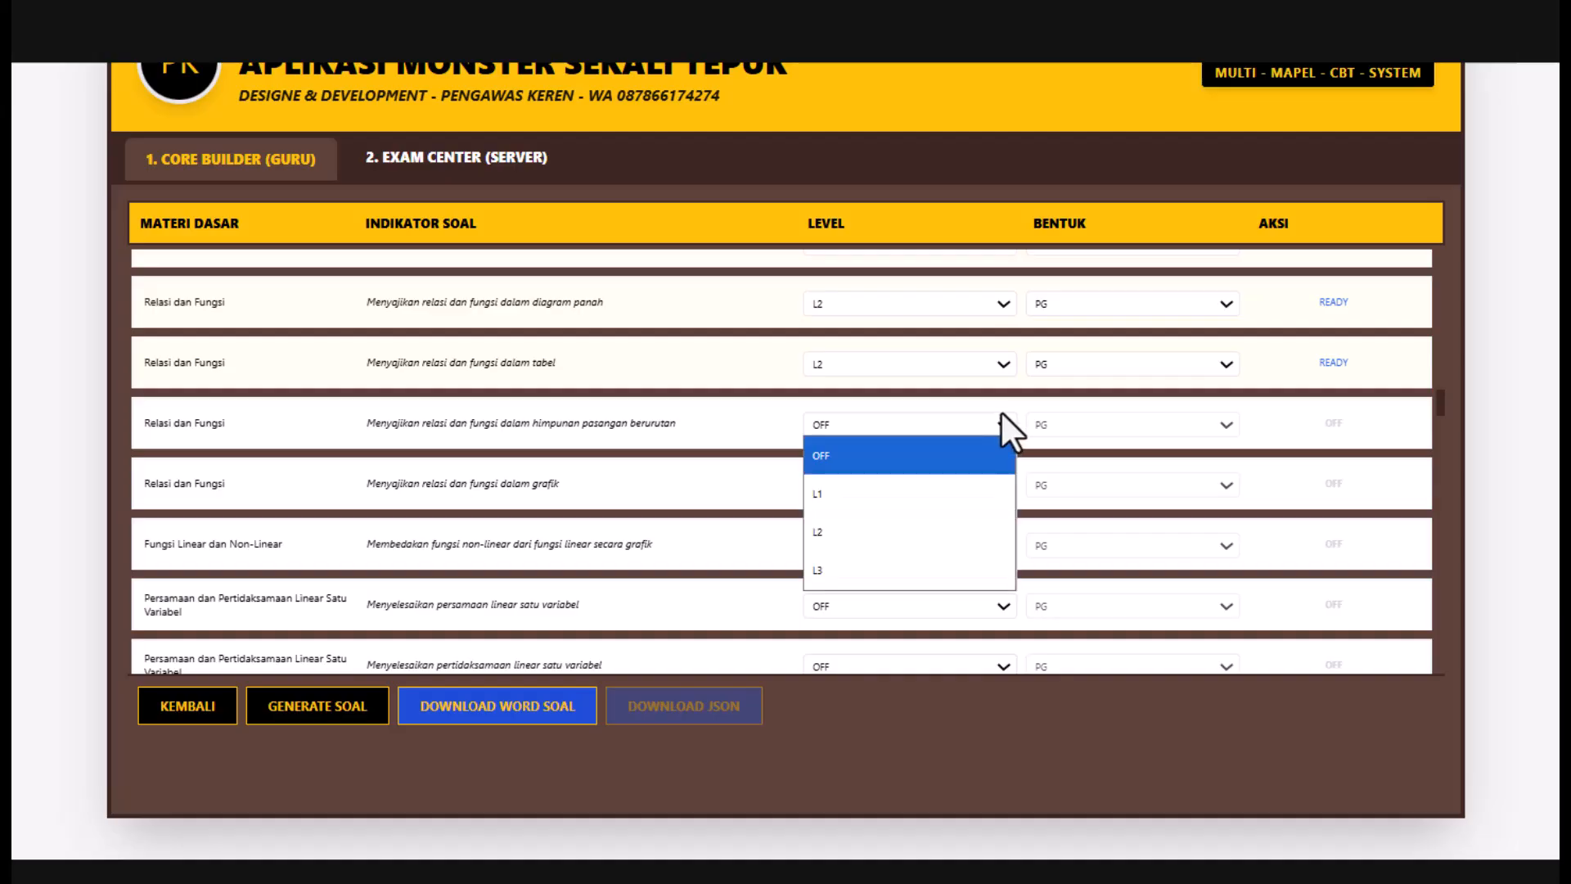
pyautogui.click(872, 532)
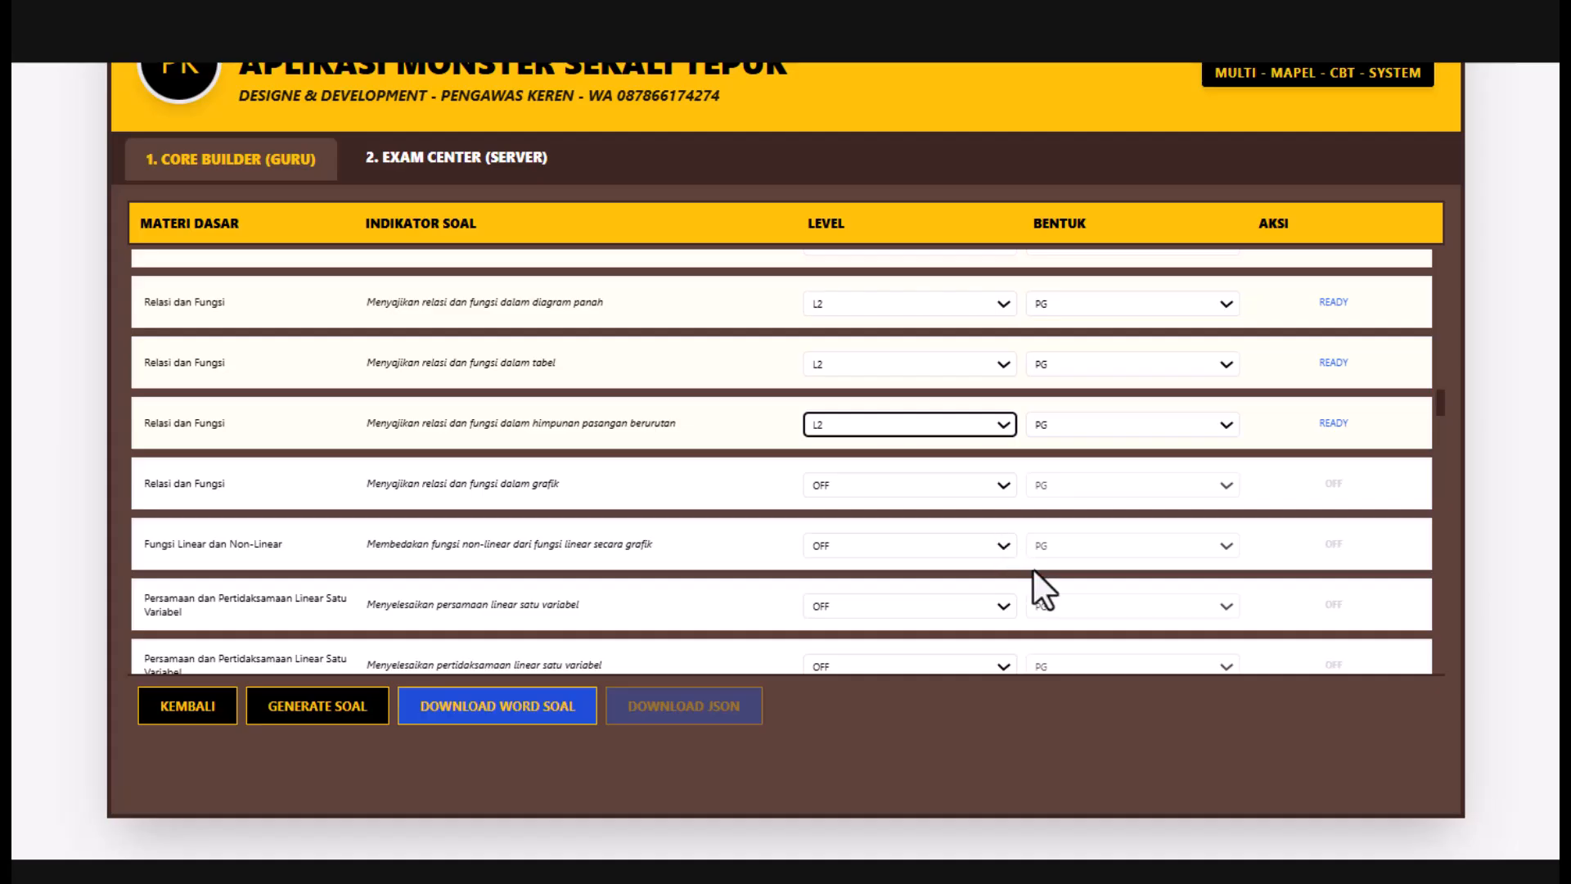
# - Set the level to L2 for the indicators "Menyelesaikan persamaan linear satu variabel" and "Menyelesaikan pertidaksamaan linear satu variabel"
pyautogui.click(1003, 603)
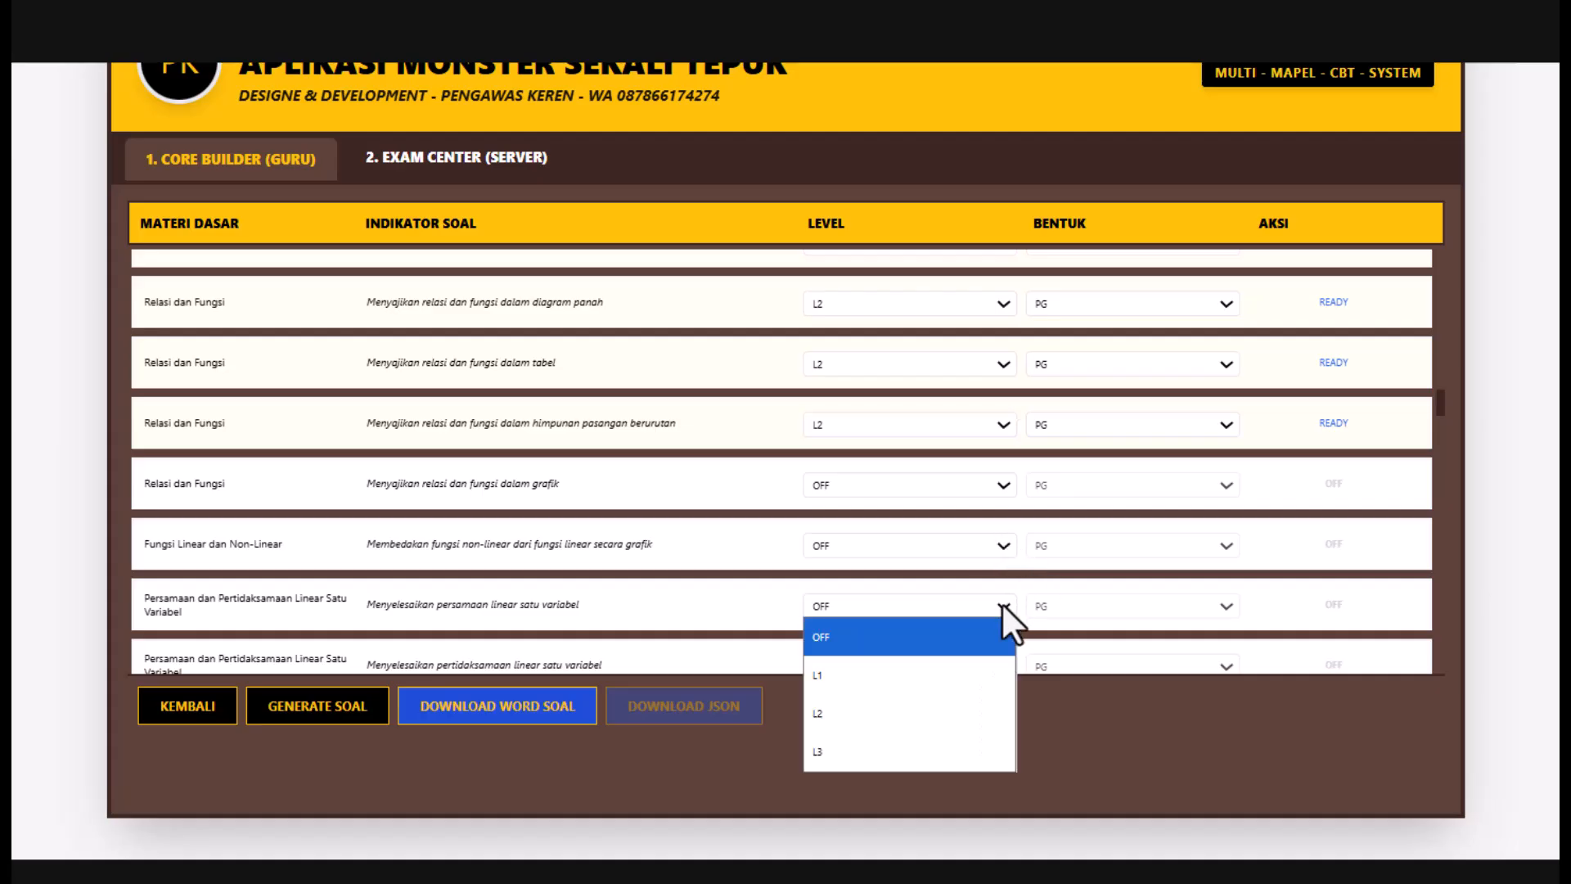
pyautogui.click(856, 710)
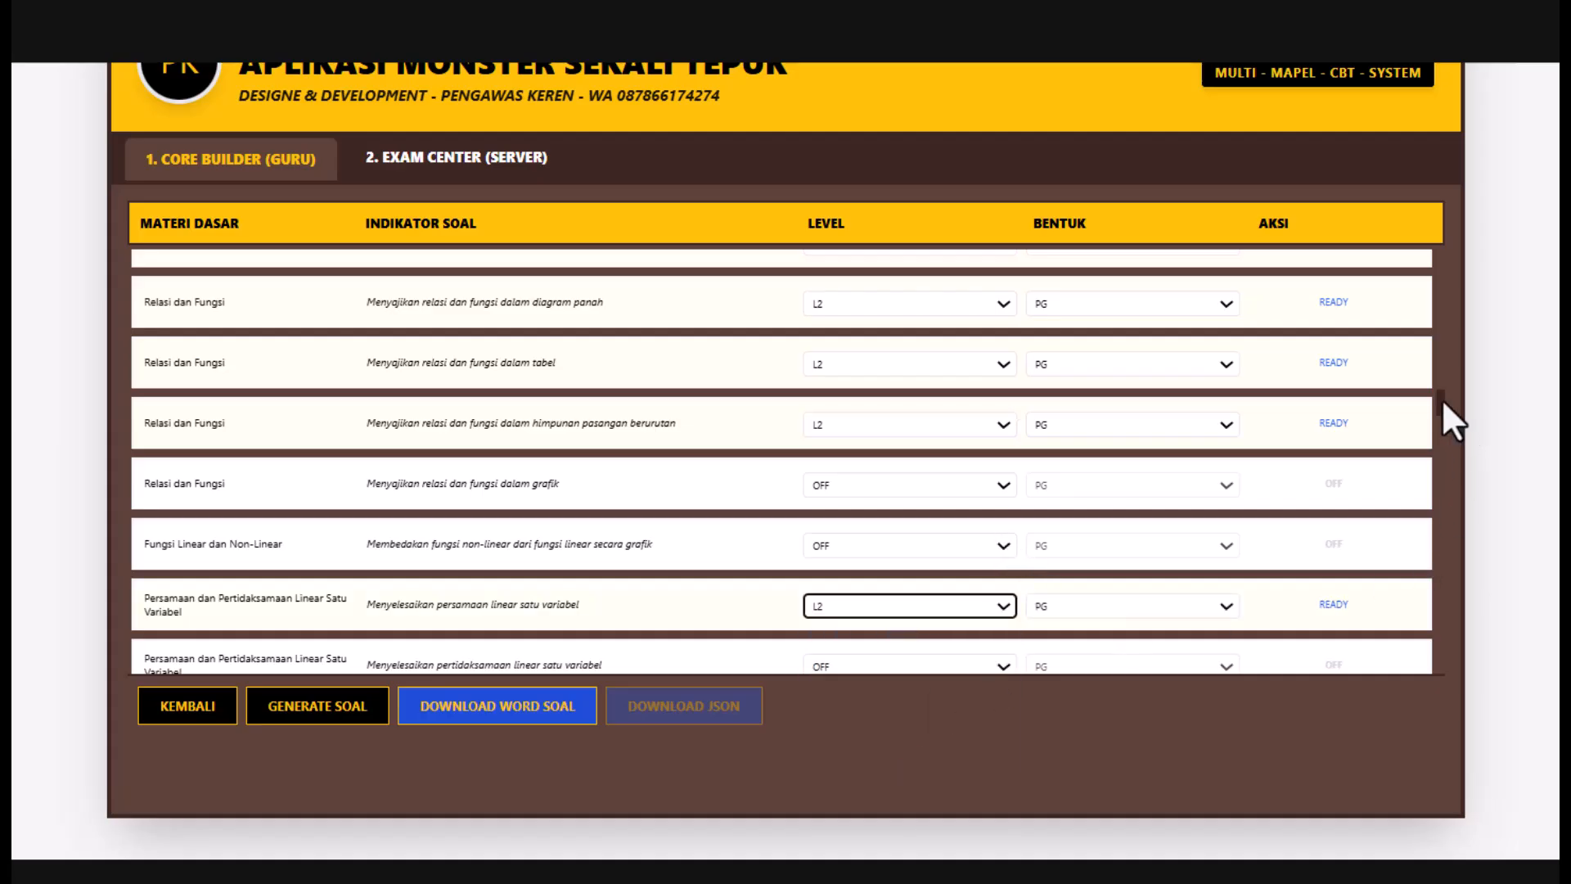
pyautogui.moveTo(1442, 399); pyautogui.dragTo(1447, 414)
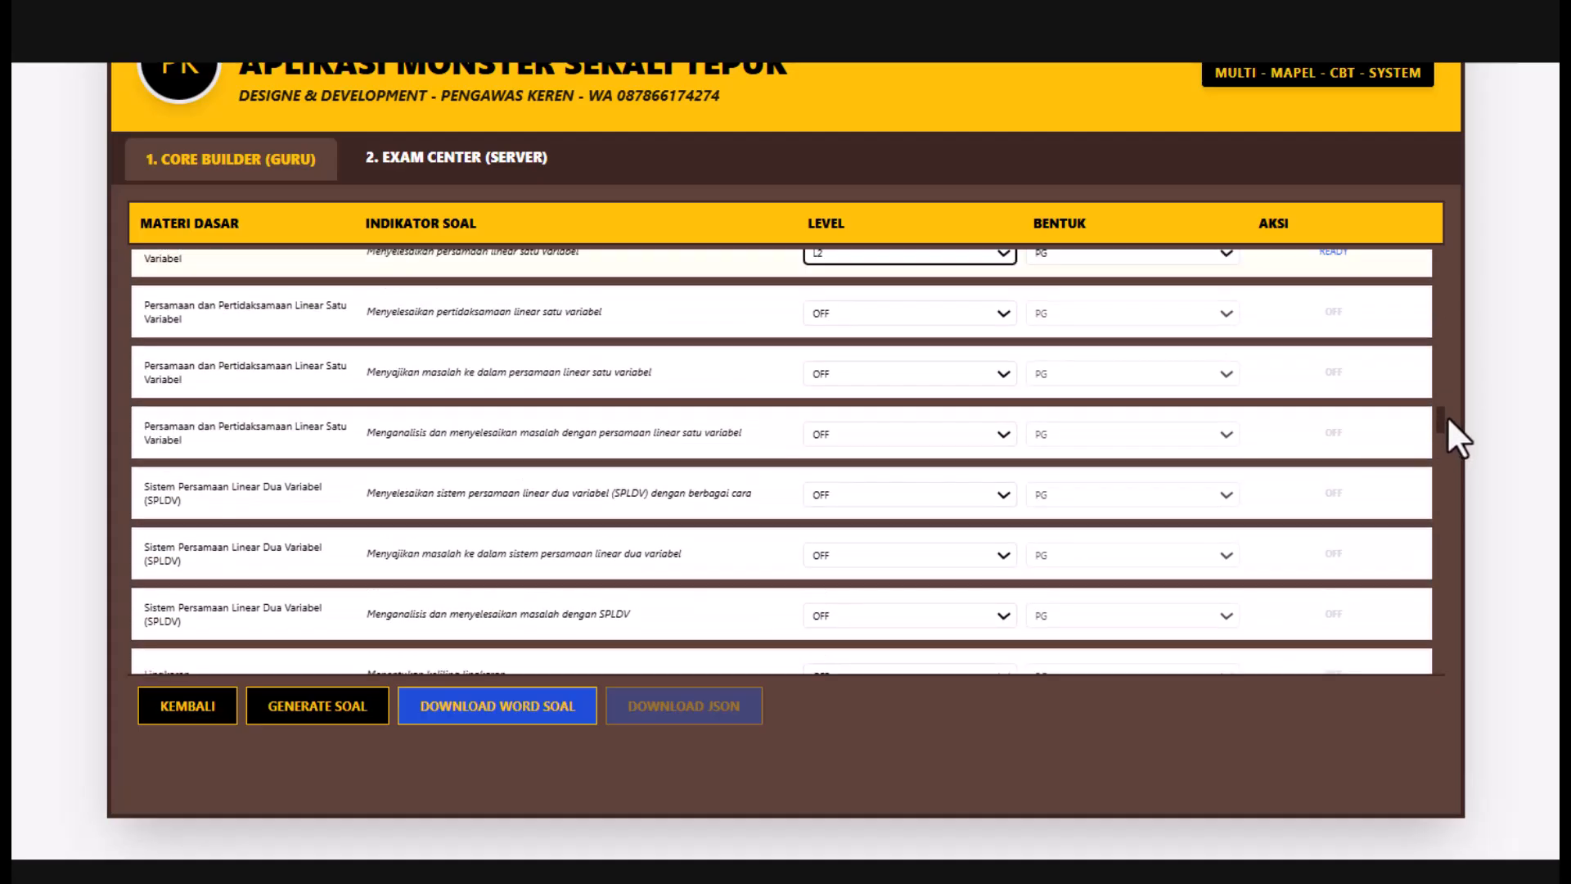
pyautogui.click(998, 316)
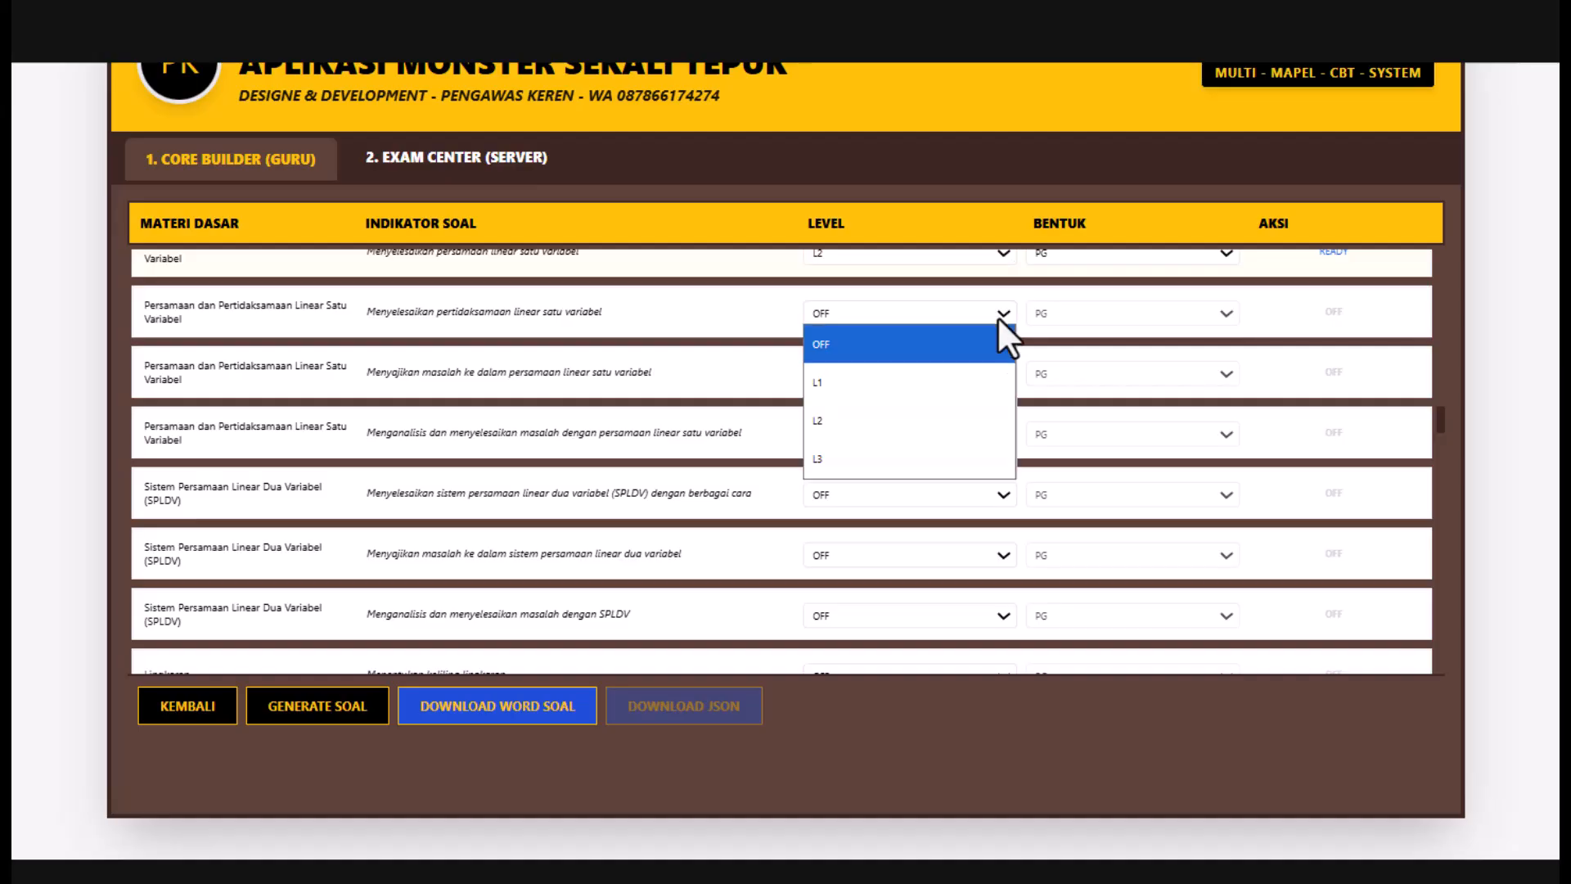
pyautogui.click(901, 420)
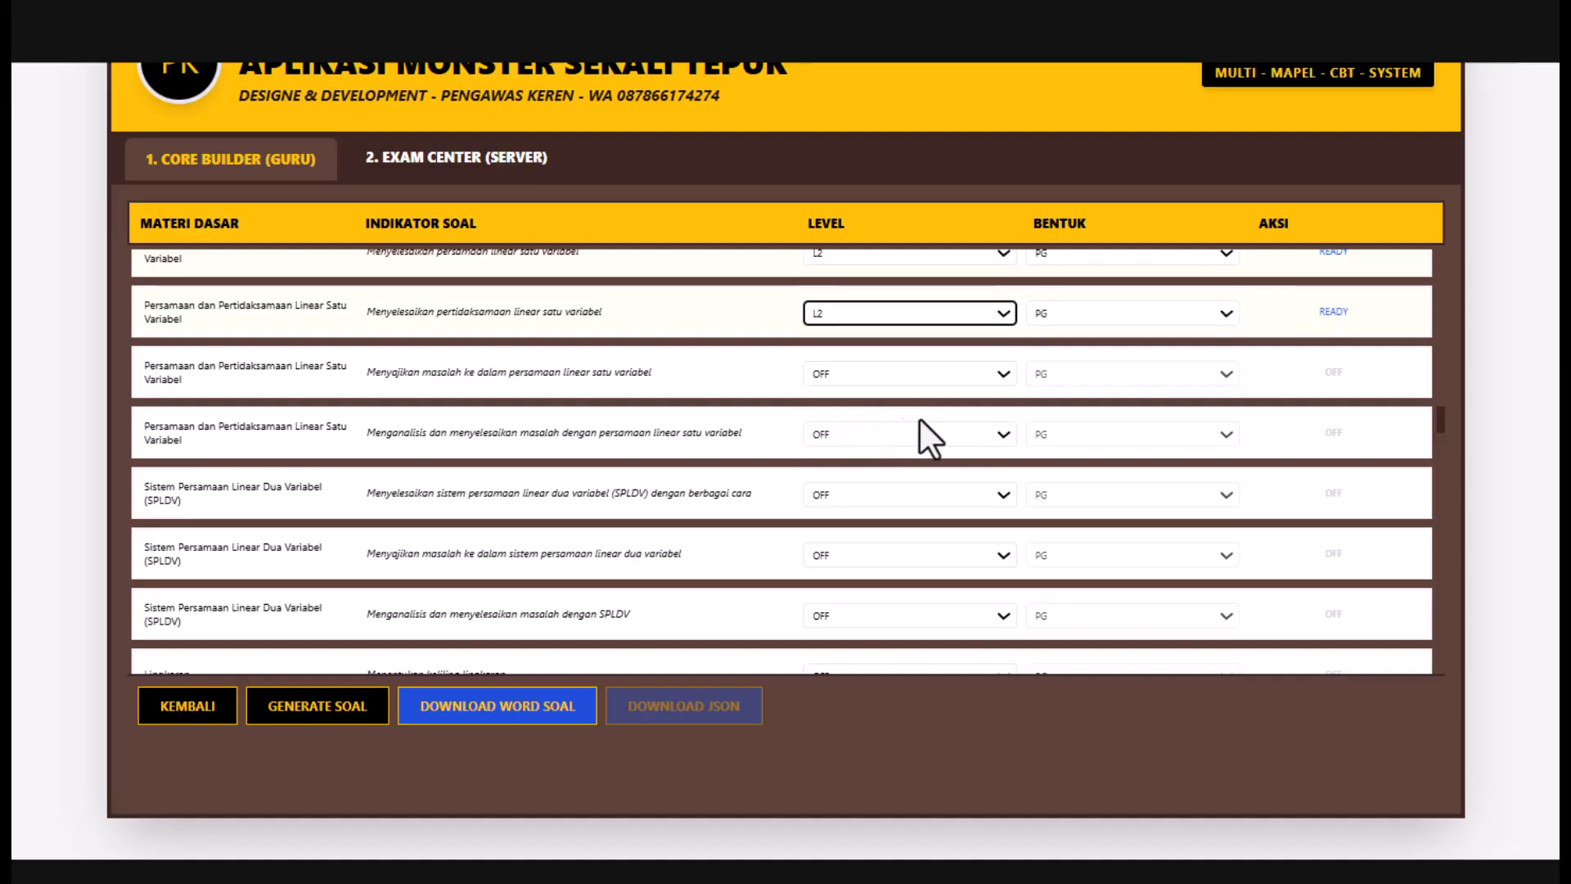
pyautogui.click(1001, 372)
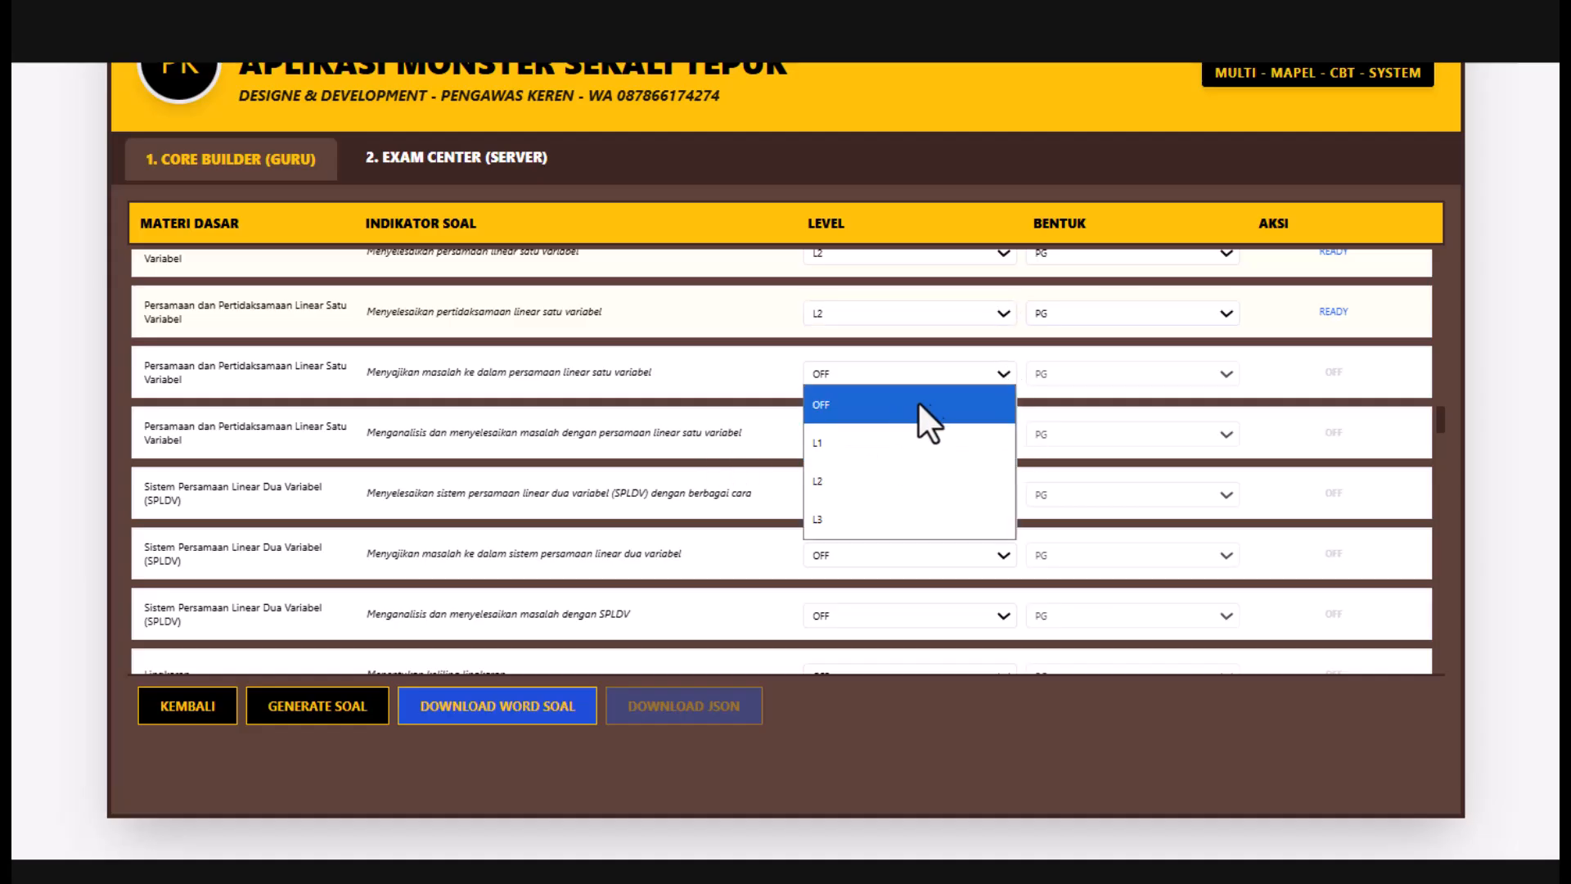
pyautogui.click(833, 481)
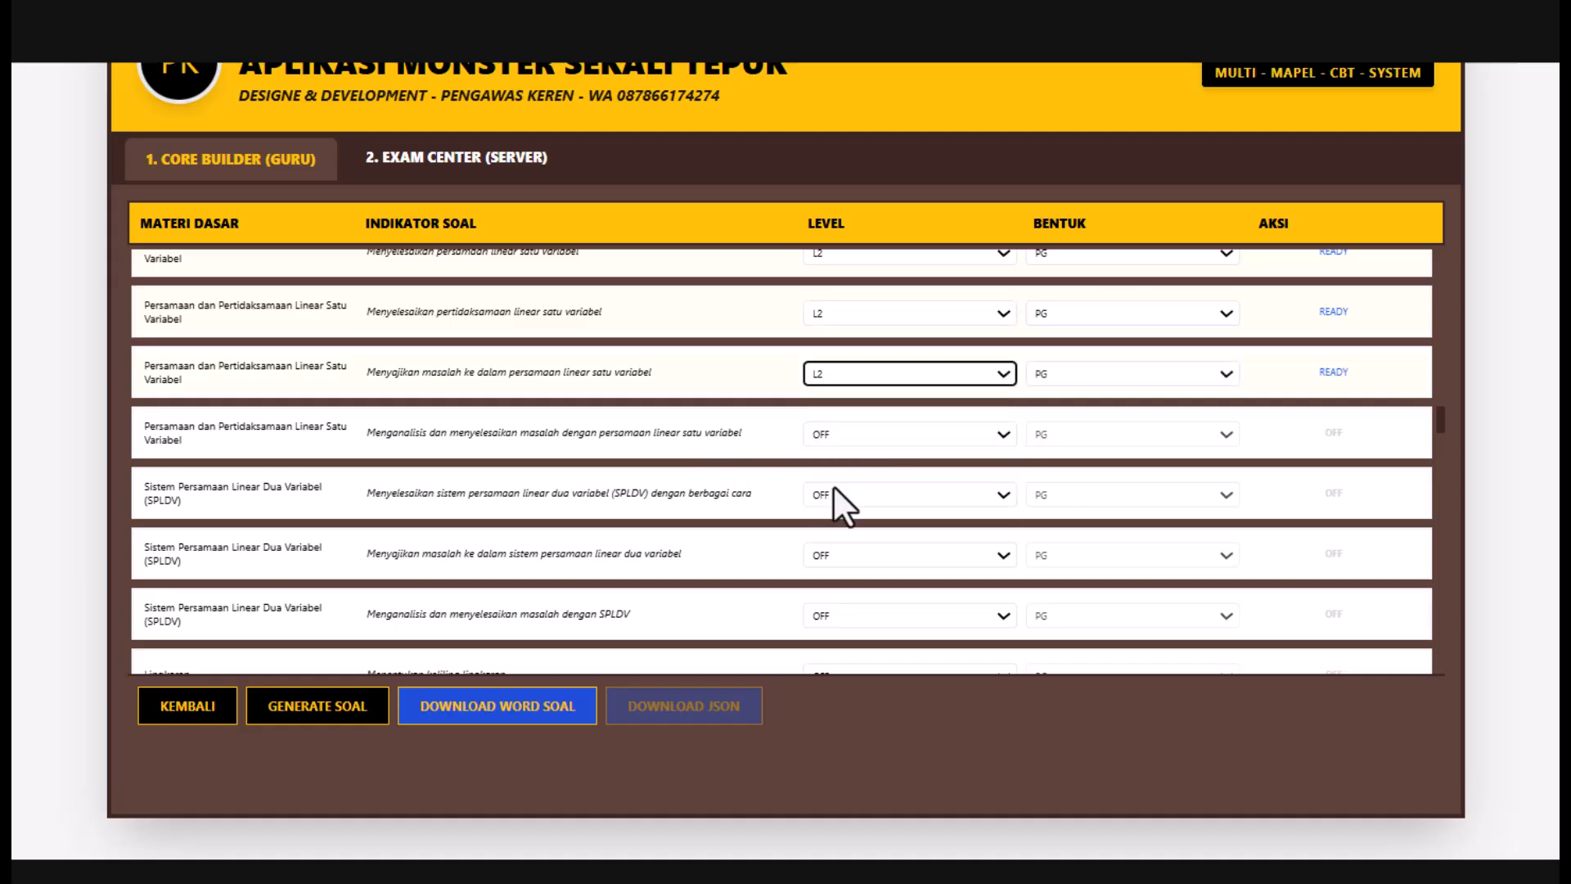
pyautogui.click(1010, 370)
pyautogui.click(941, 416)
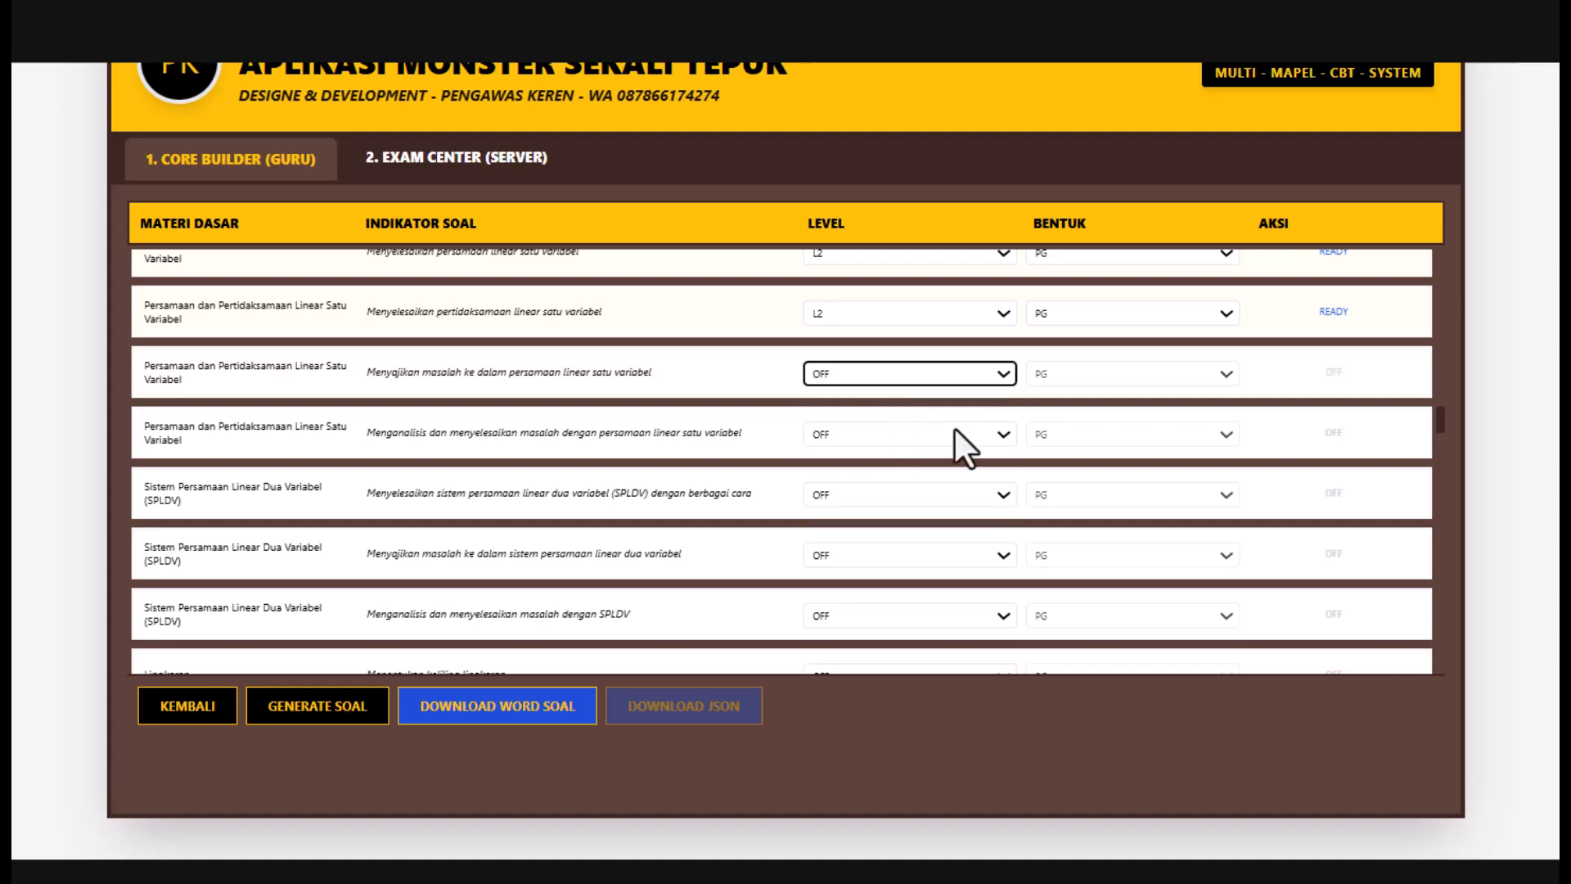
# - Set "Menganalisis dan menyelesaikan masalah dengan persamaan linear satu variabel" to L3, and the SPLDV indicators to L2 for solving and L3 for "Menyajikan" and "Menganalisis"
pyautogui.click(1007, 432)
pyautogui.click(856, 576)
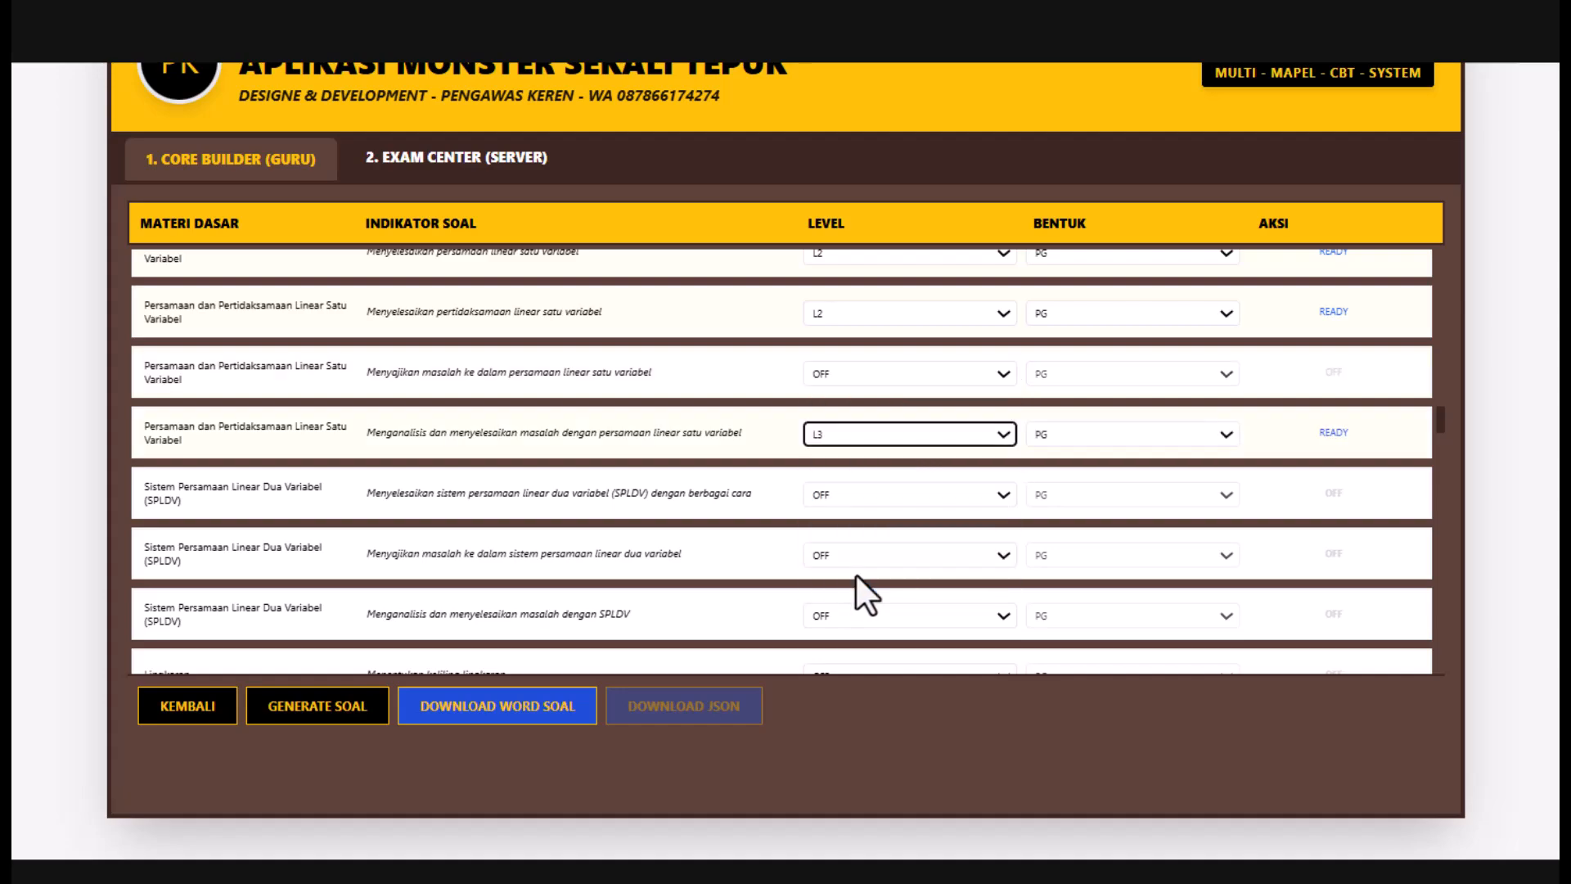
pyautogui.click(1004, 495)
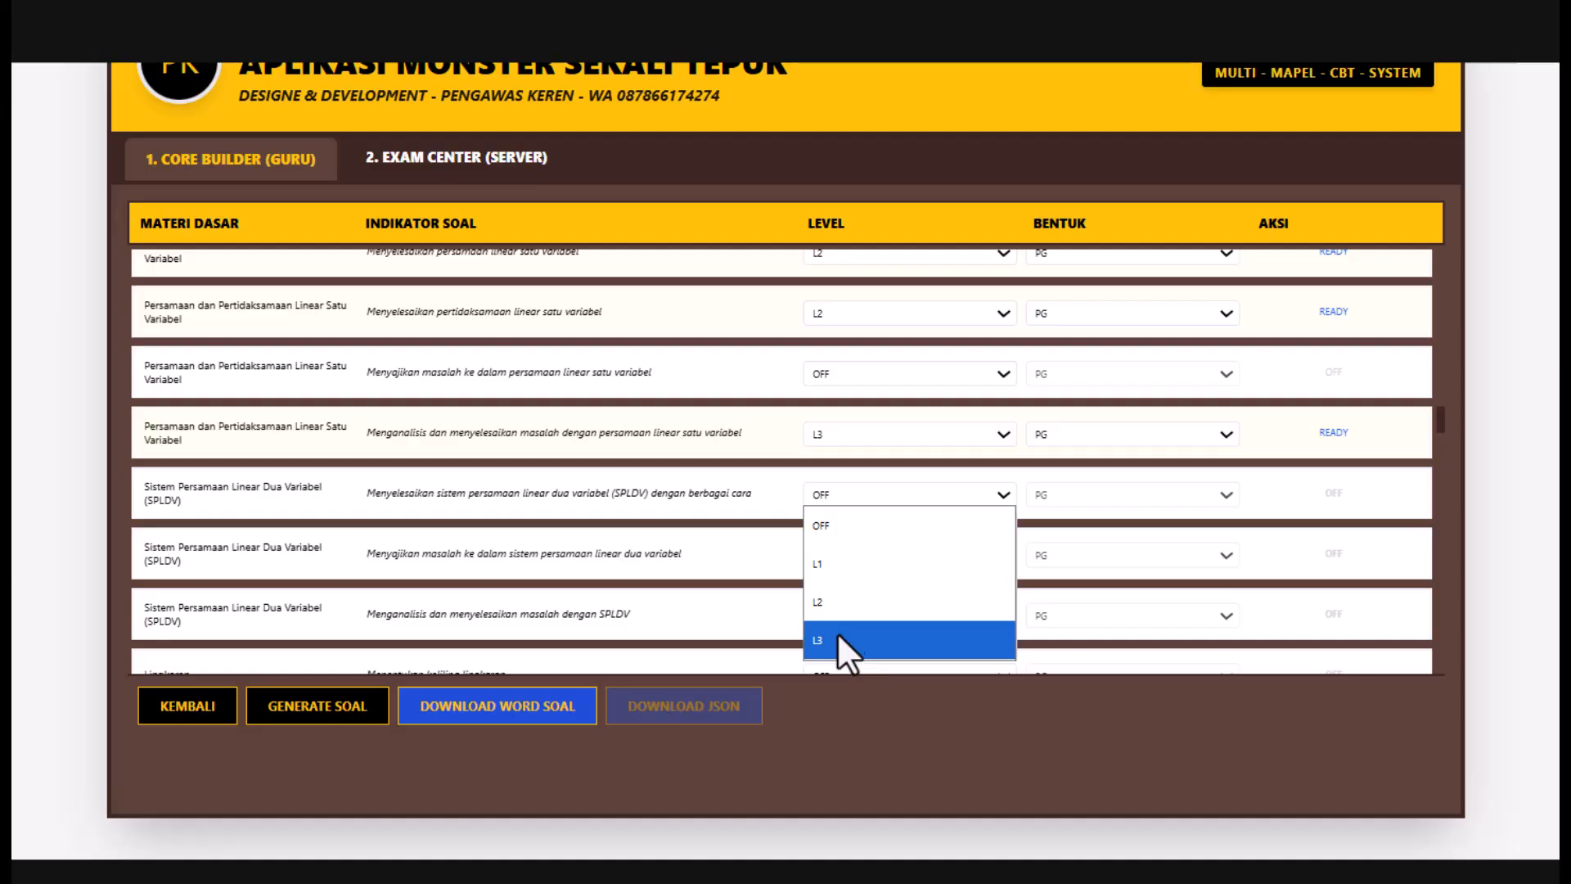
pyautogui.click(843, 602)
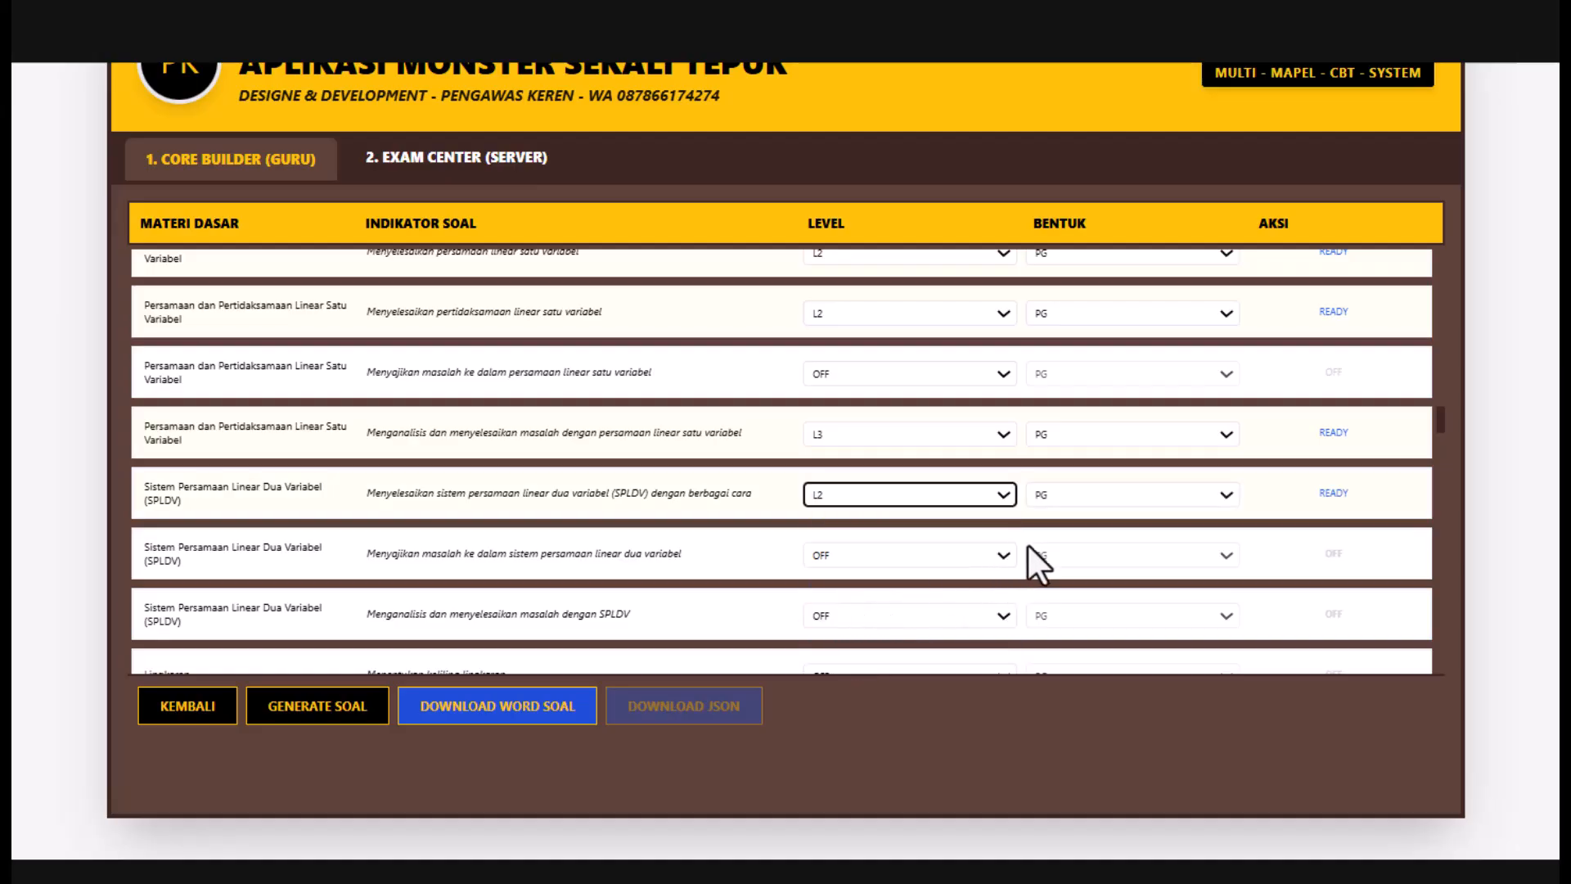
pyautogui.click(1008, 552)
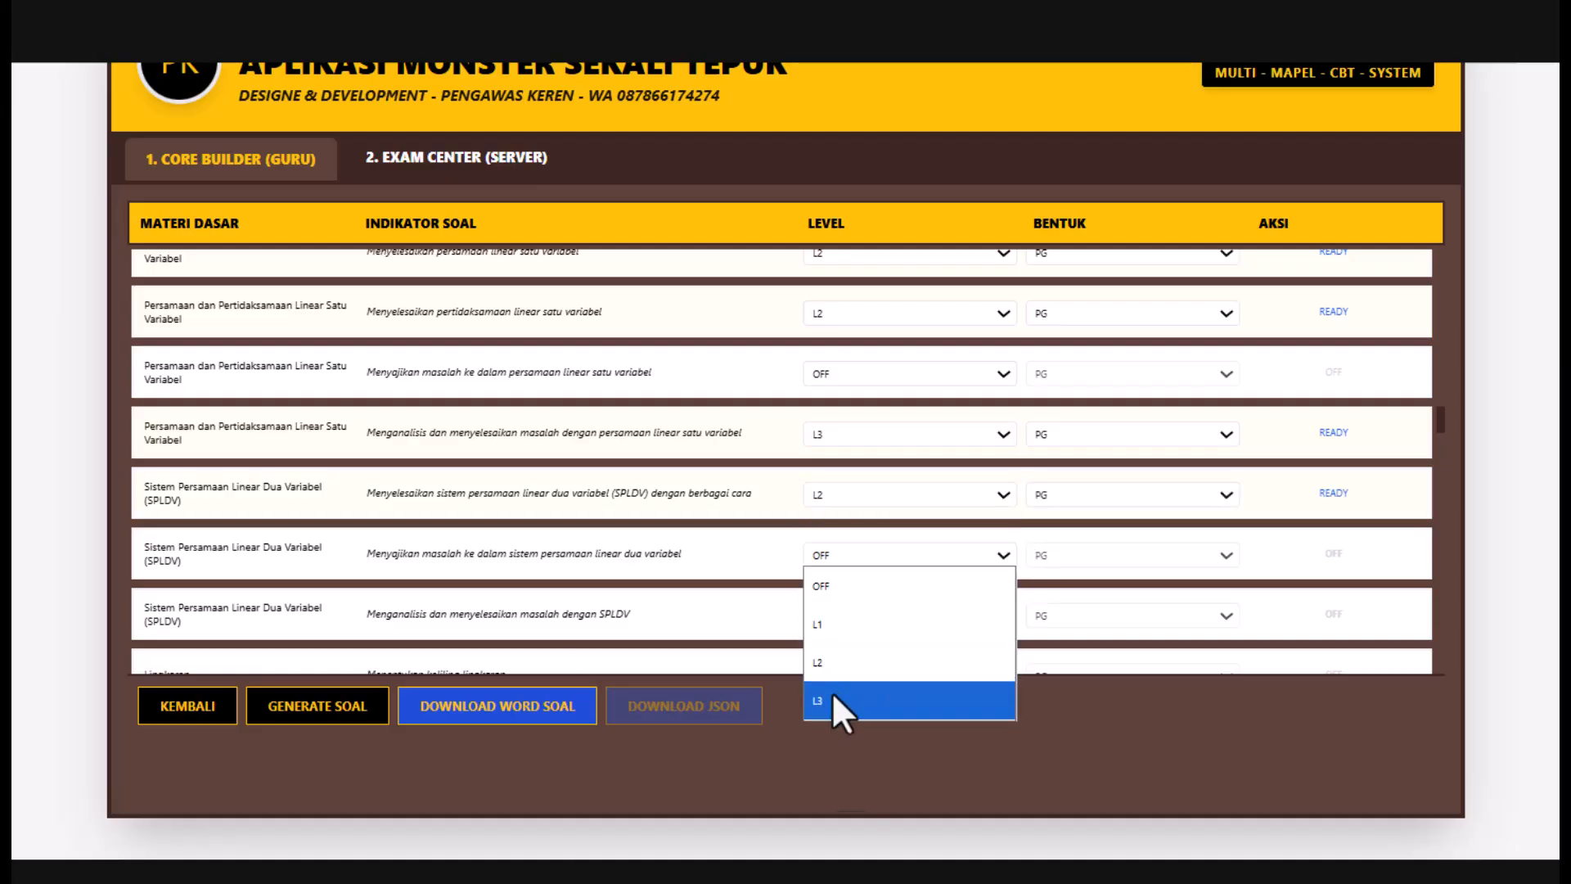
pyautogui.click(835, 697)
pyautogui.click(1000, 617)
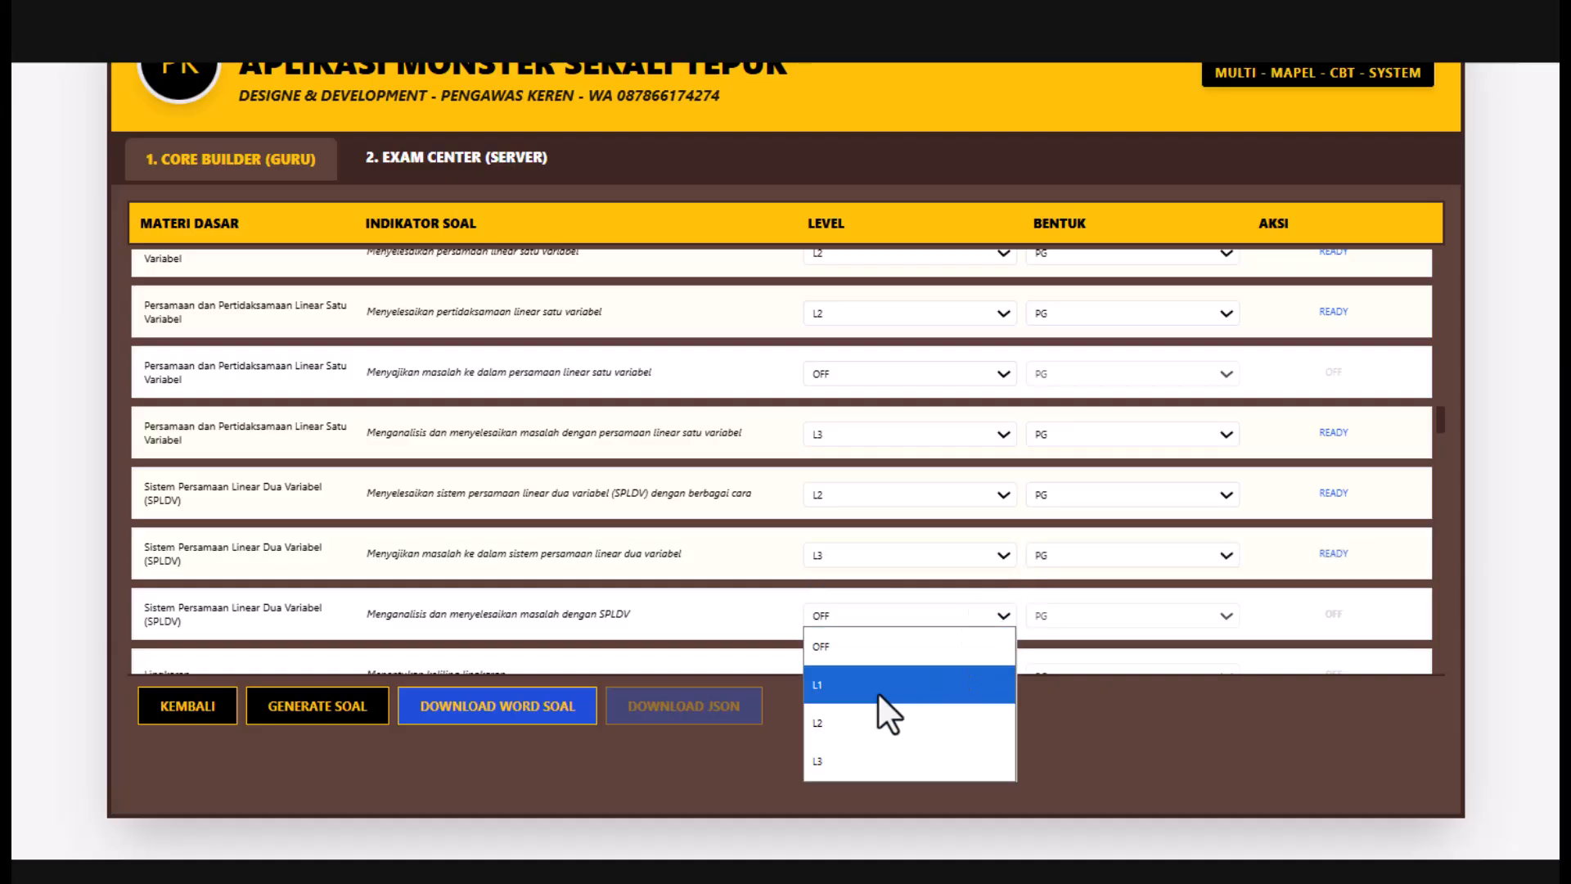
pyautogui.click(834, 755)
# - Generate the multiple-choice questions from all the indicators that have a level assigned
pyautogui.moveTo(1441, 415); pyautogui.dragTo(1453, 243)
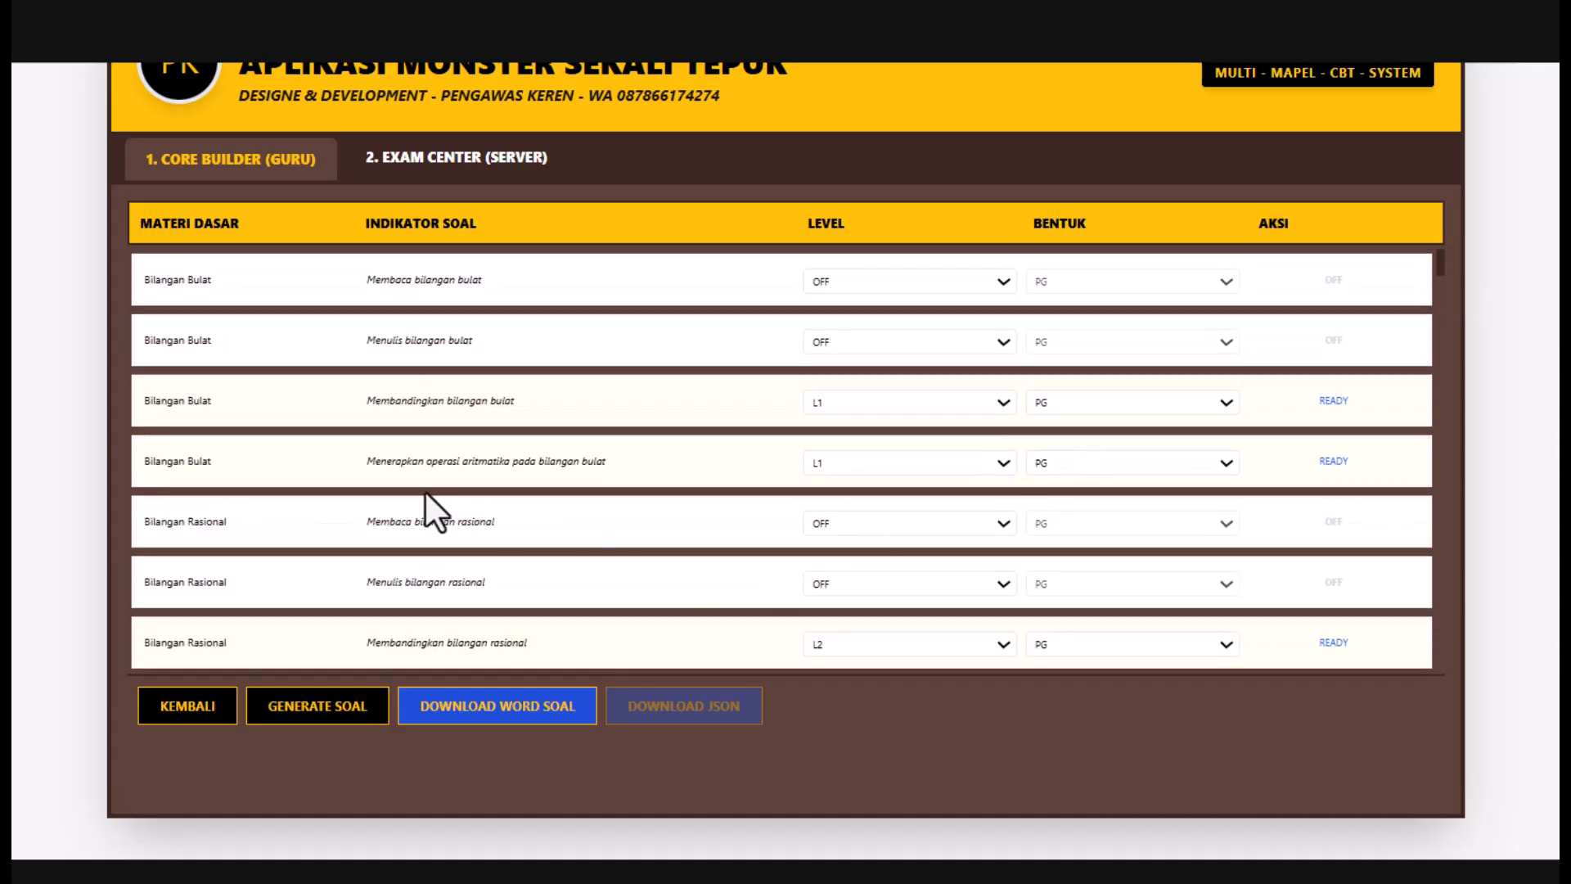
pyautogui.click(302, 707)
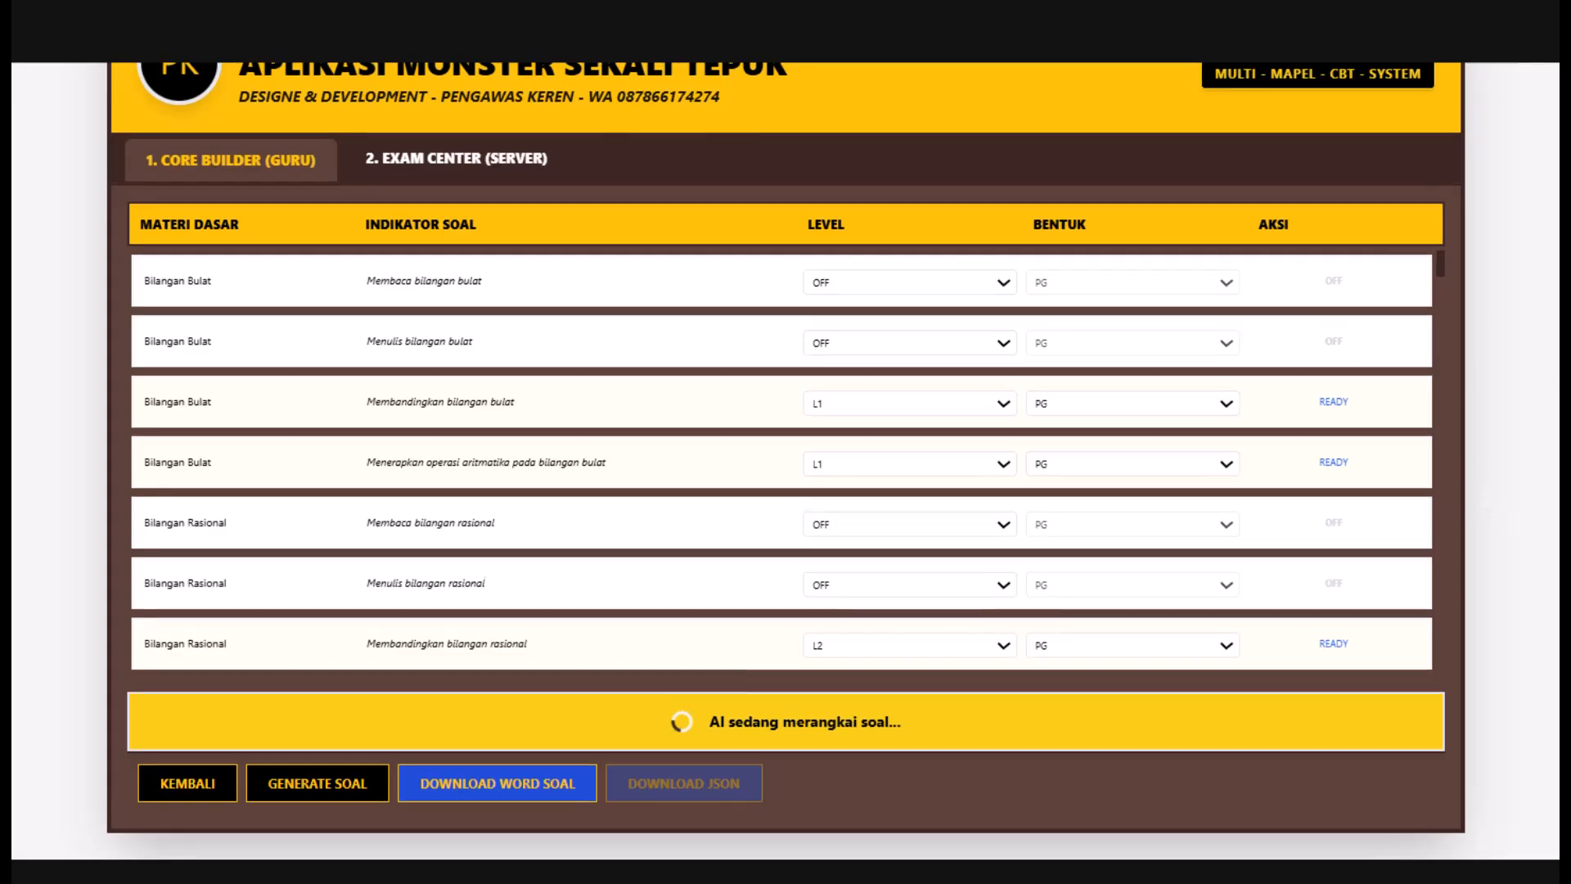
pyautogui.scroll(-1, 785, 458)
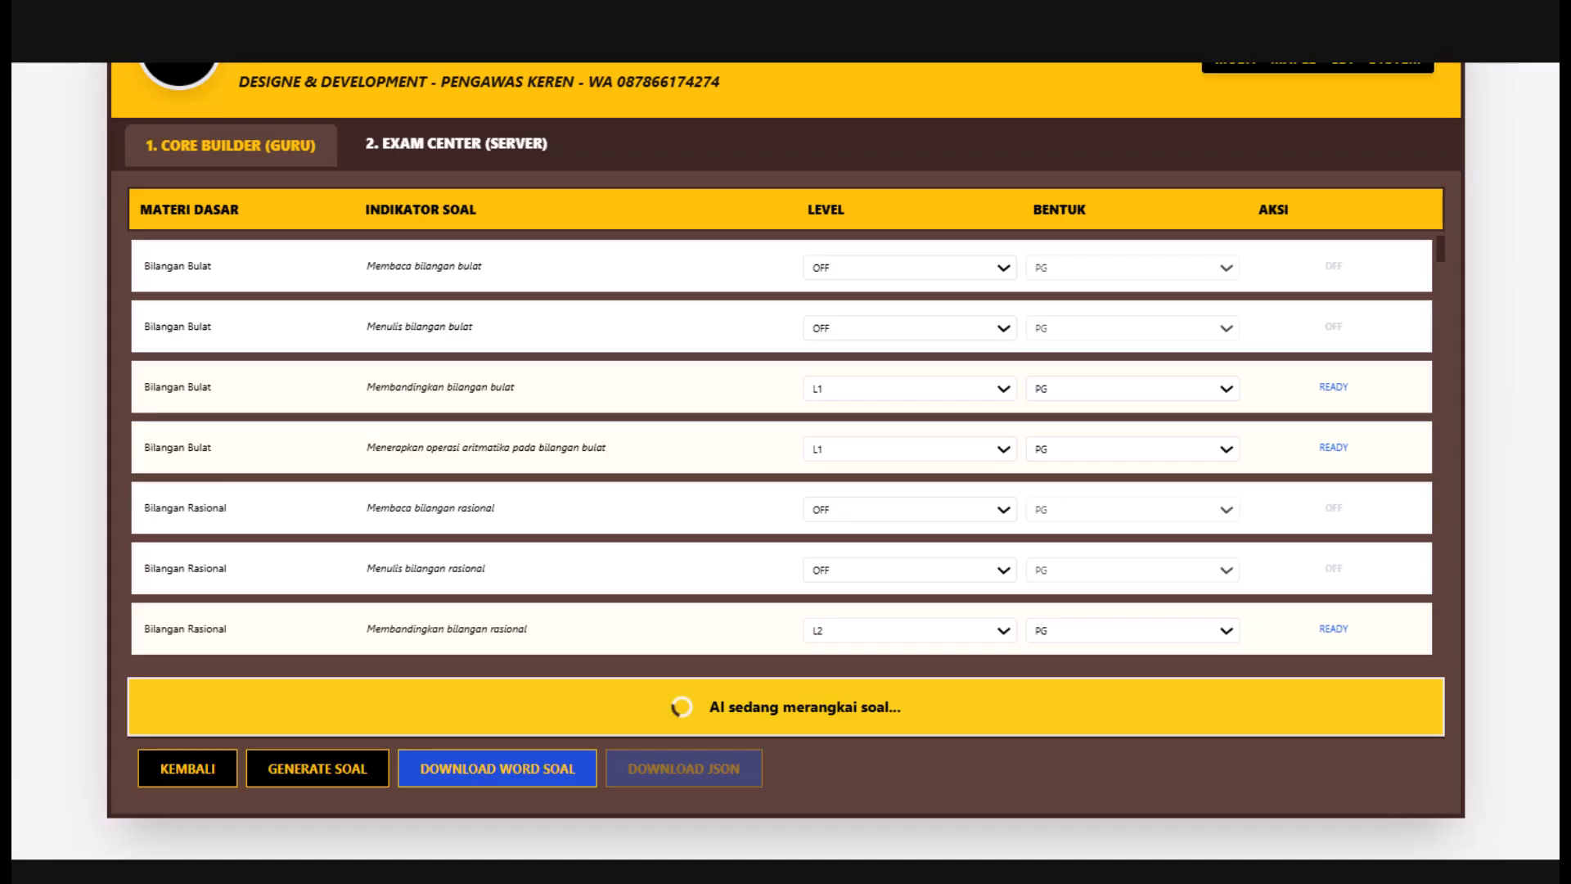
pyautogui.scroll(-10, 1186, 442)
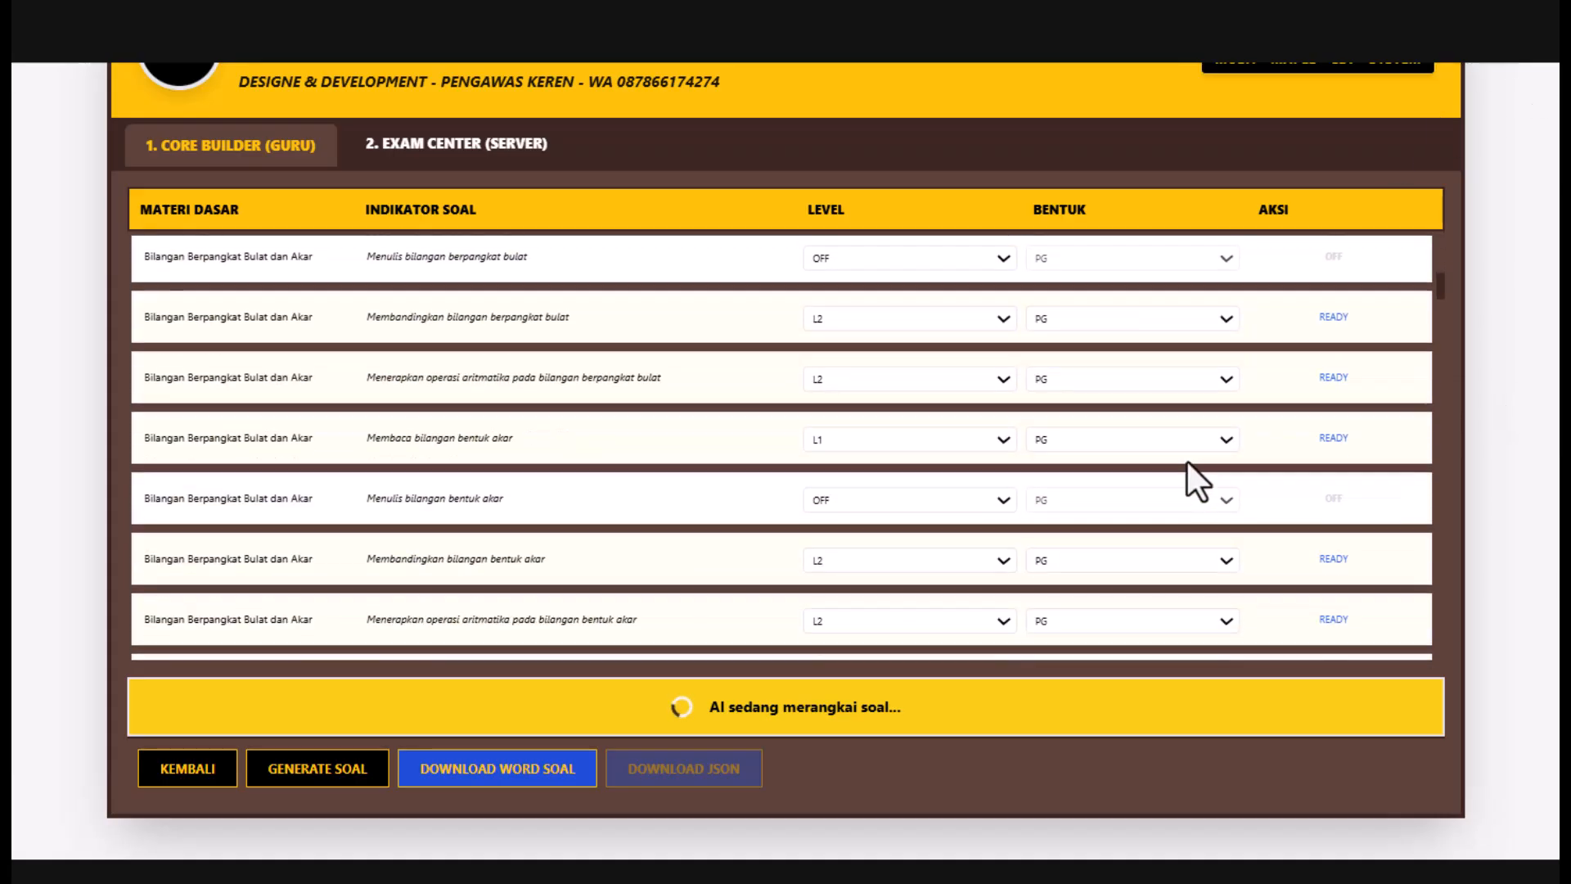
pyautogui.scroll(-10, 1186, 461)
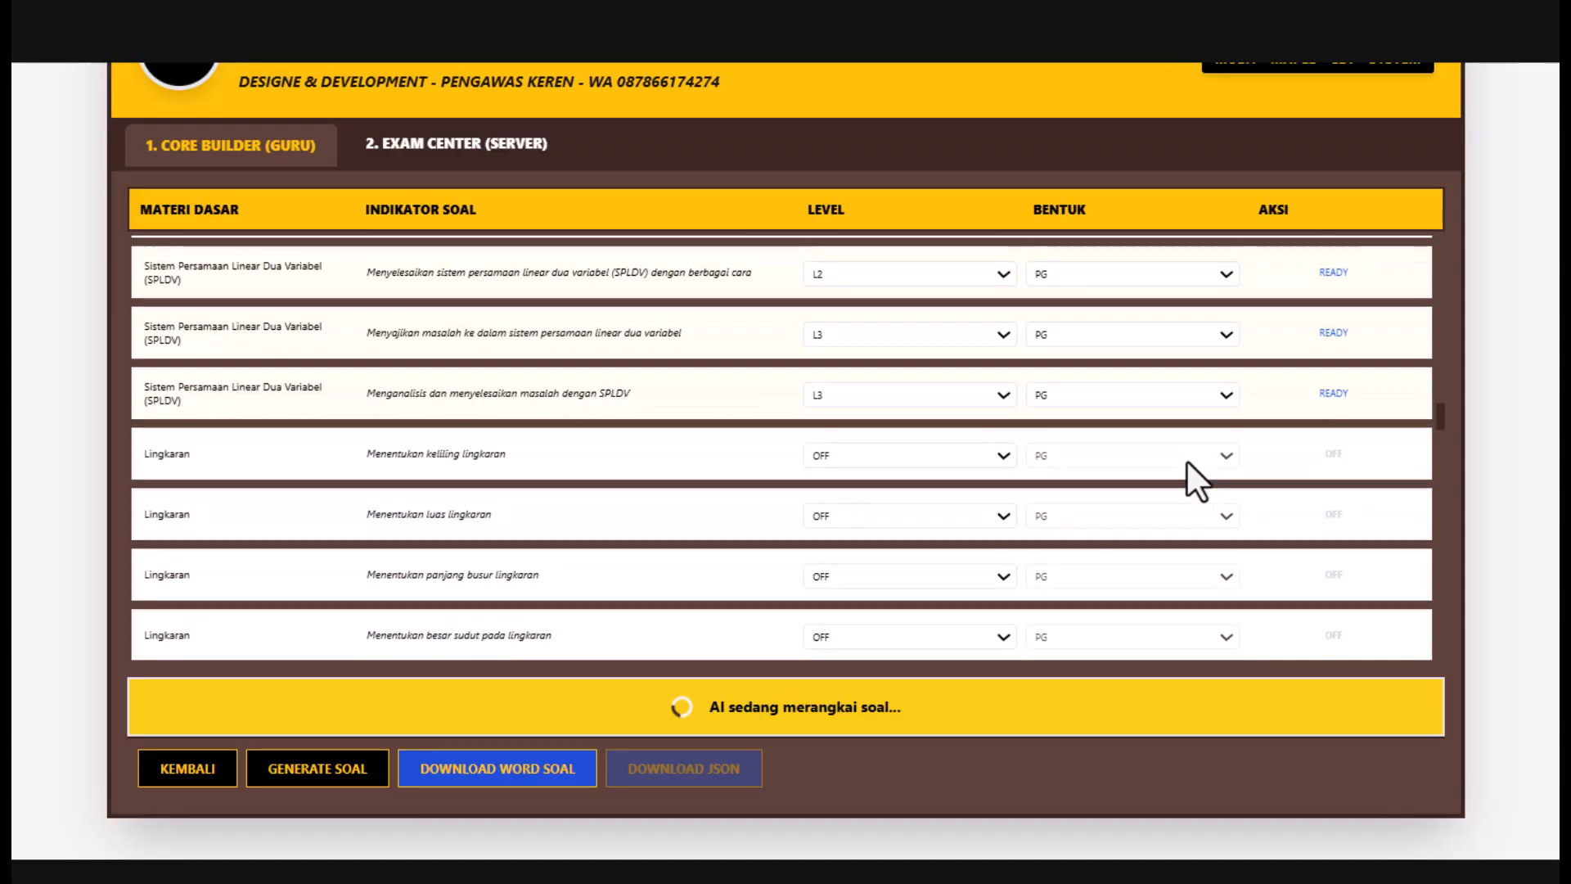
pyautogui.scroll(-10, 1187, 460)
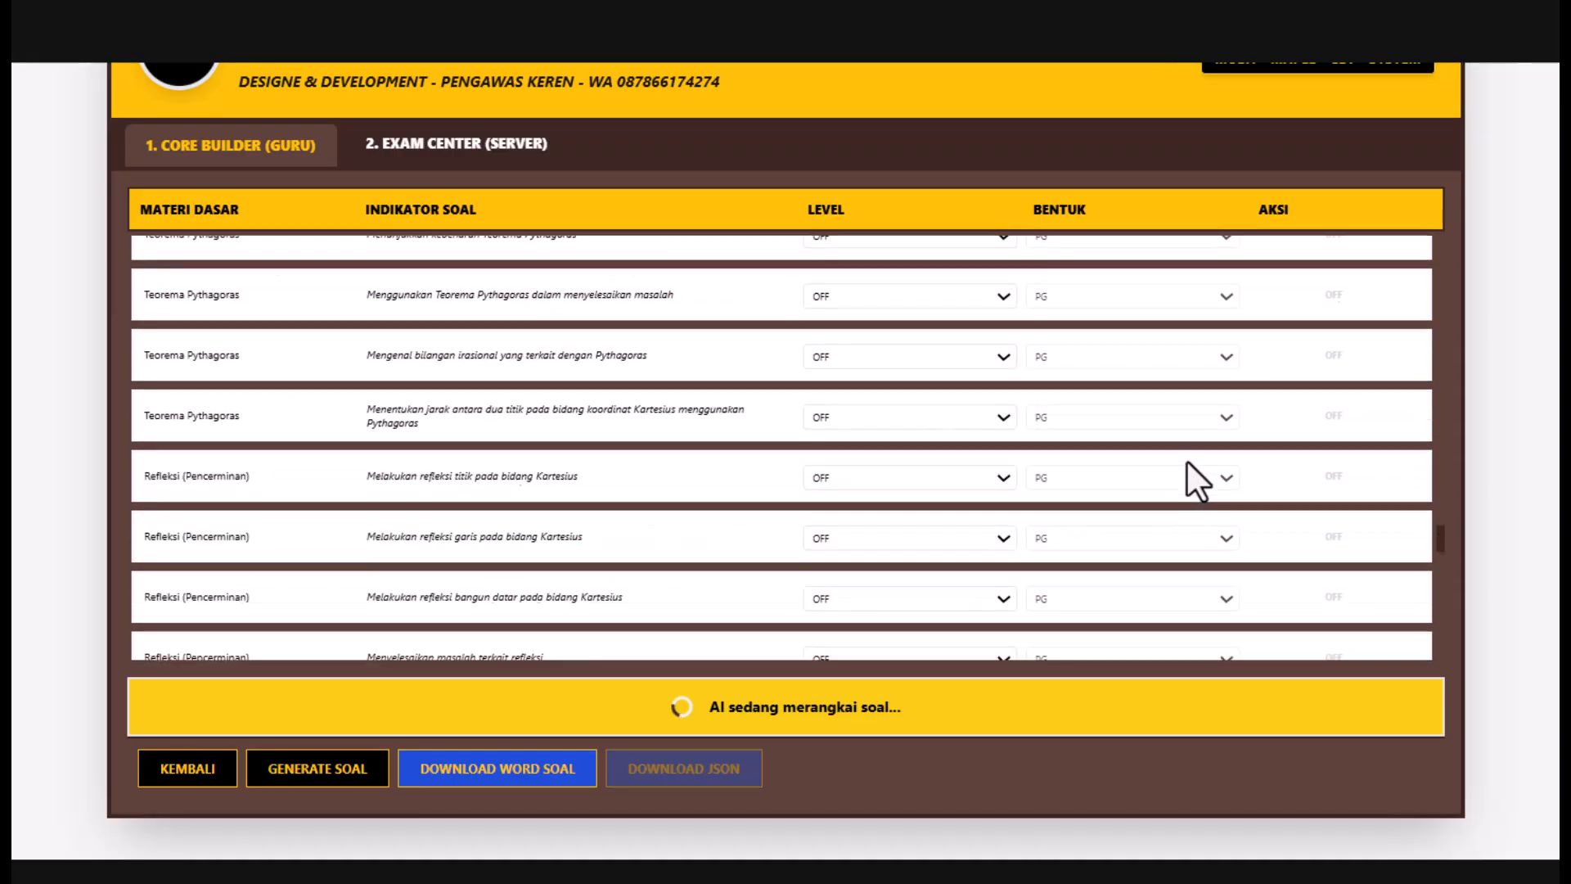
pyautogui.scroll(-4, 1187, 463)
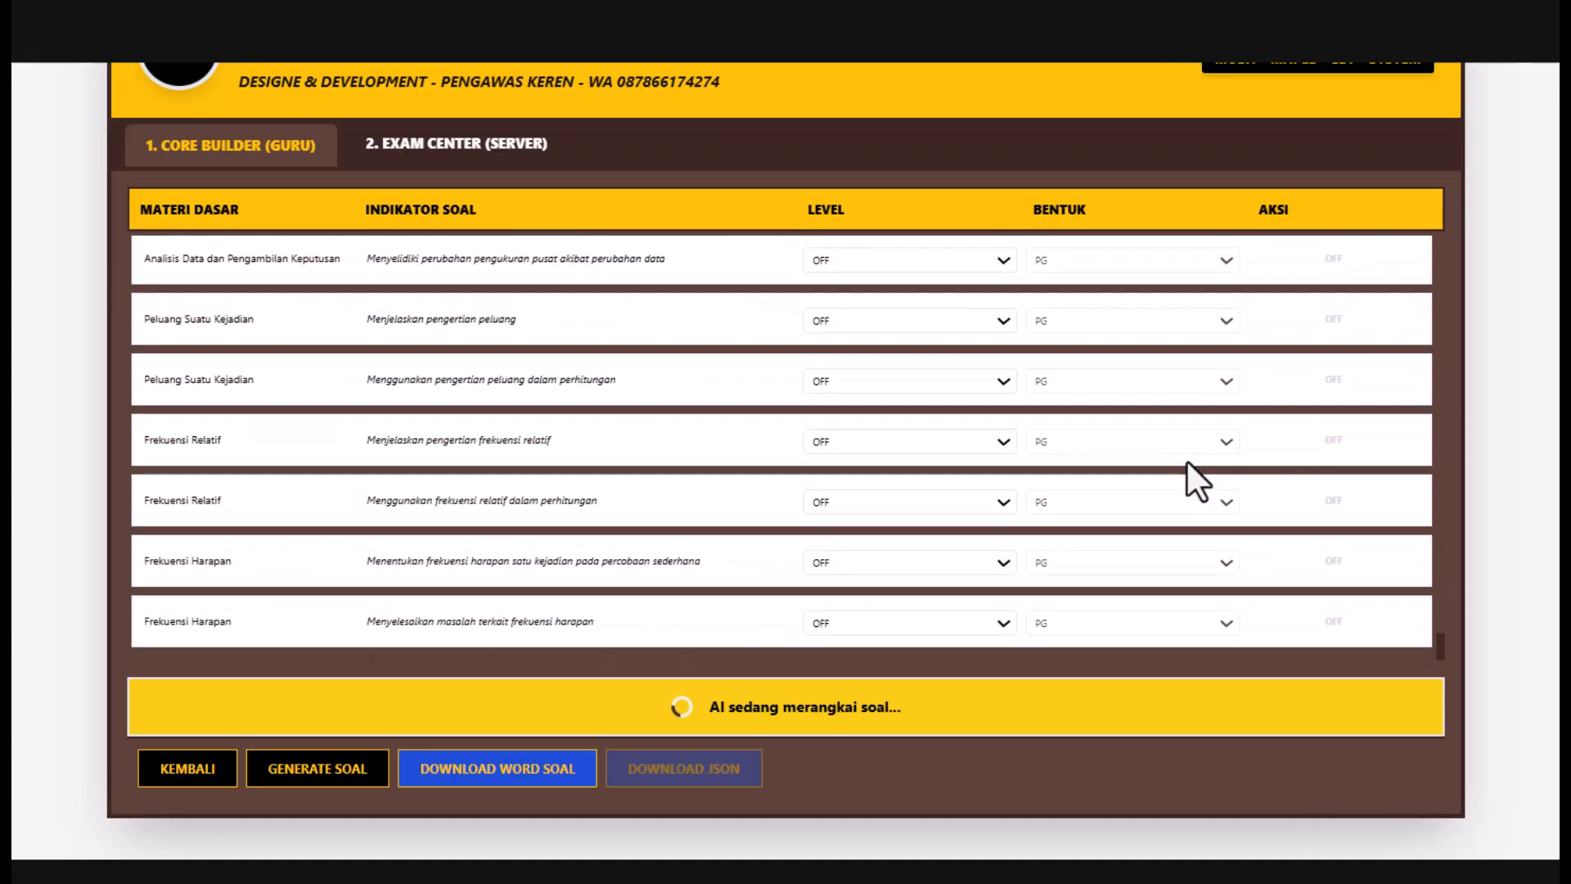
pyautogui.scroll(2, 1187, 460)
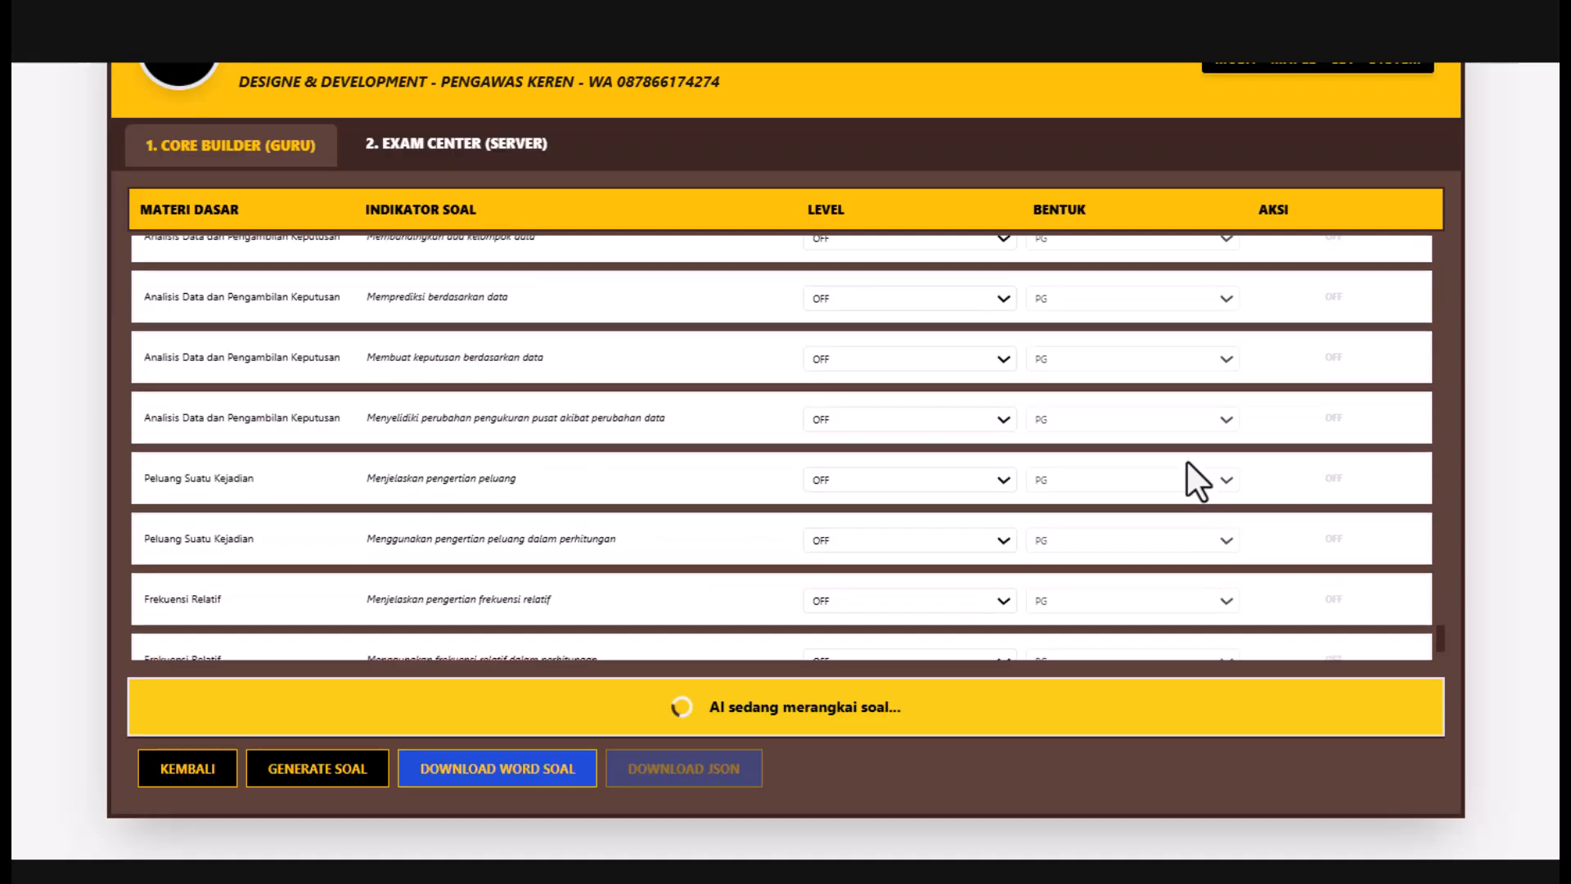
pyautogui.scroll(6, 1186, 460)
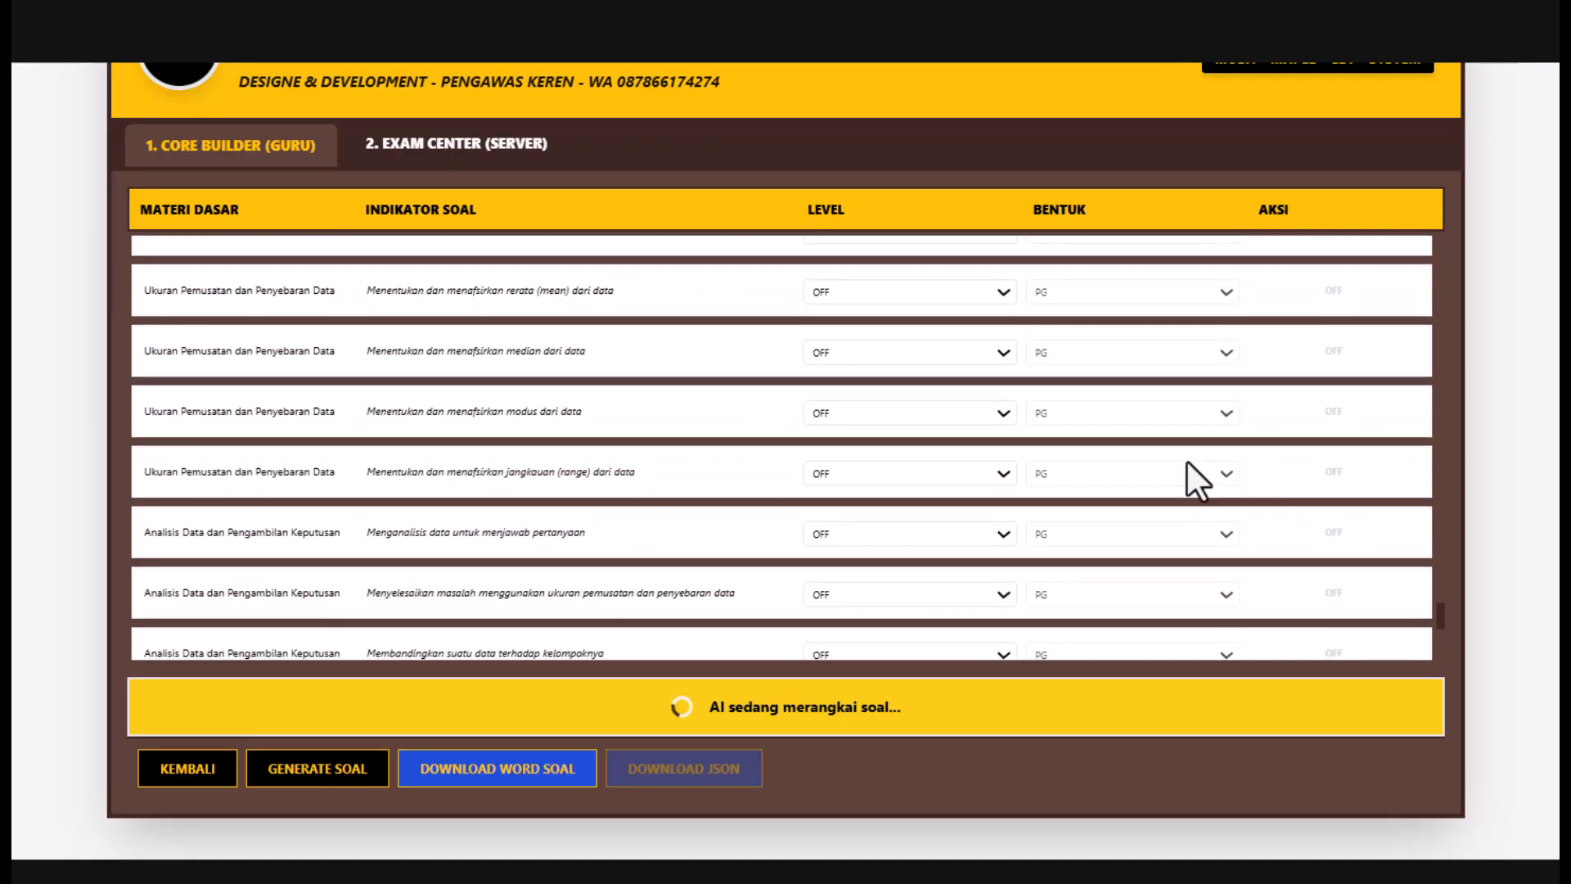
pyautogui.scroll(4, 1187, 460)
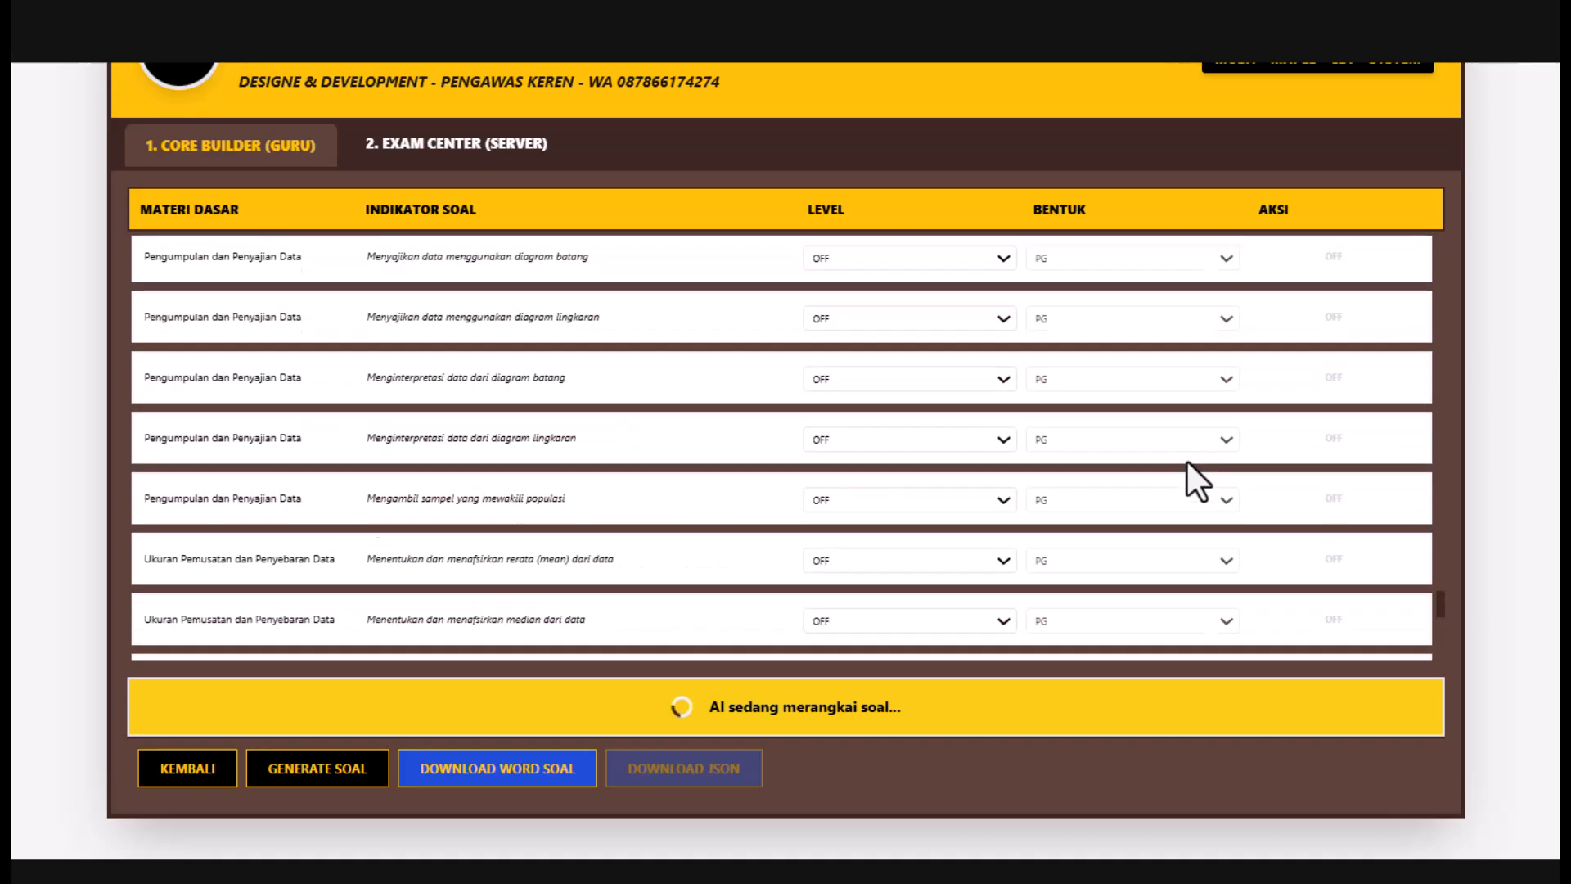
pyautogui.scroll(4, 1187, 460)
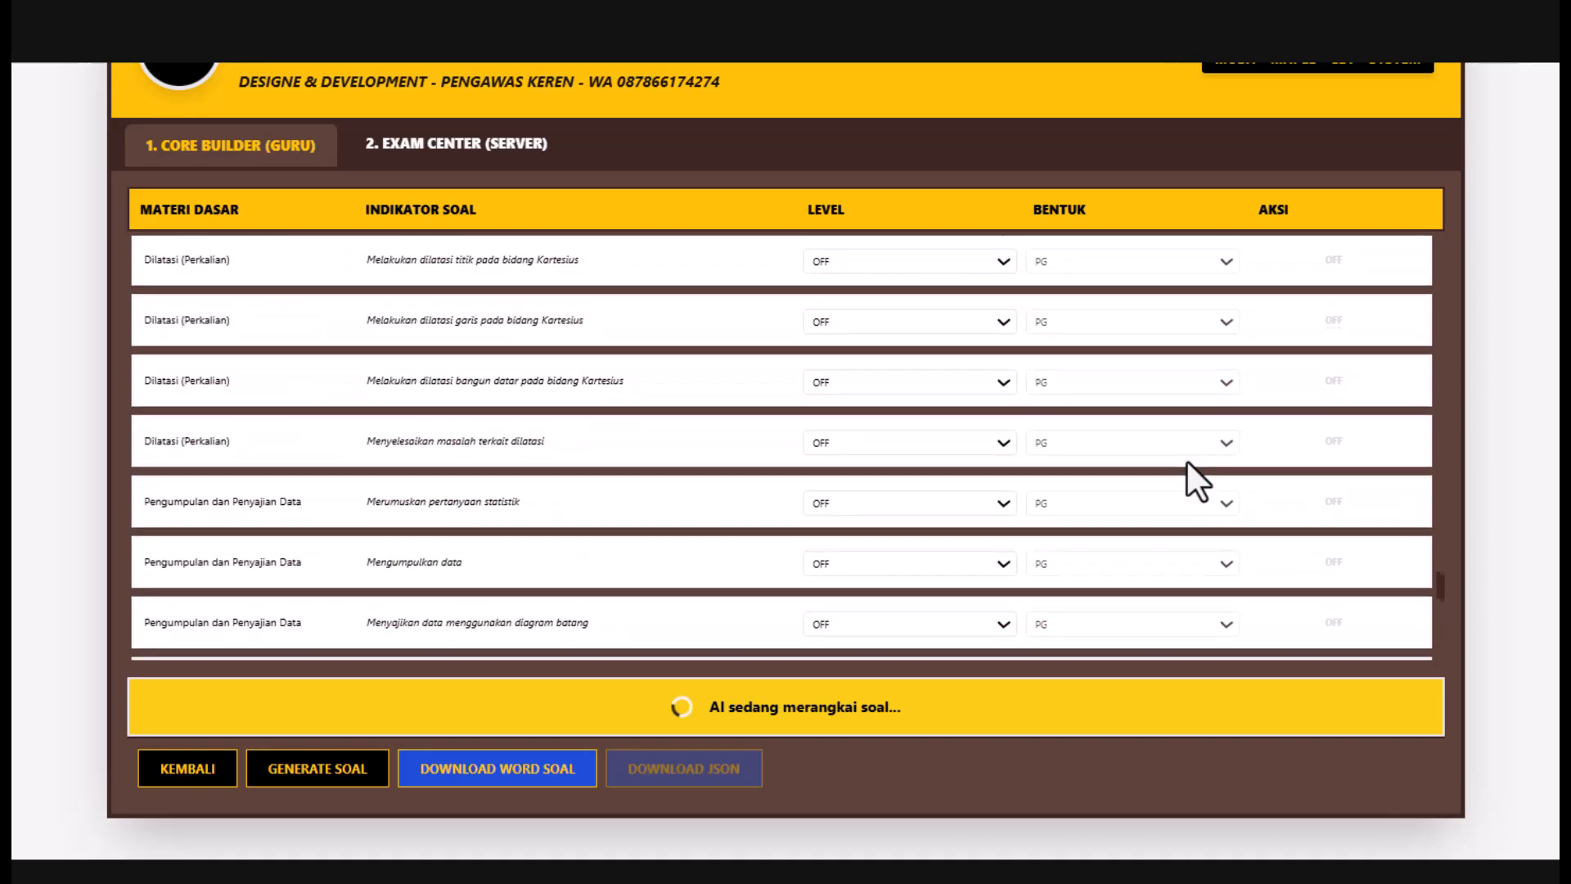
pyautogui.scroll(-13, 1187, 459)
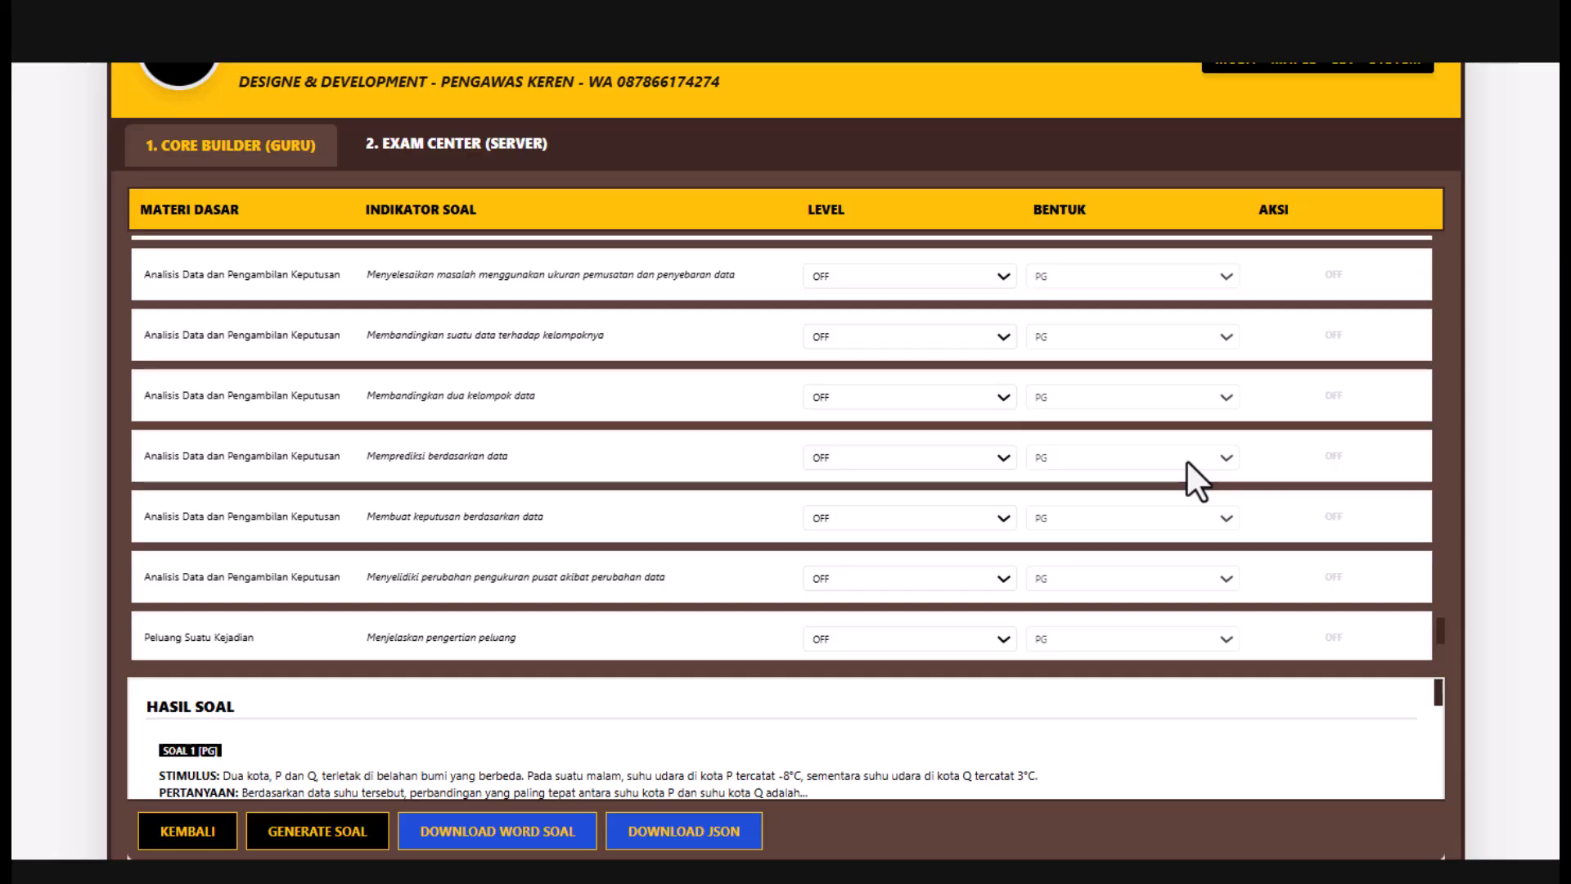
pyautogui.scroll(-4, 1167, 410)
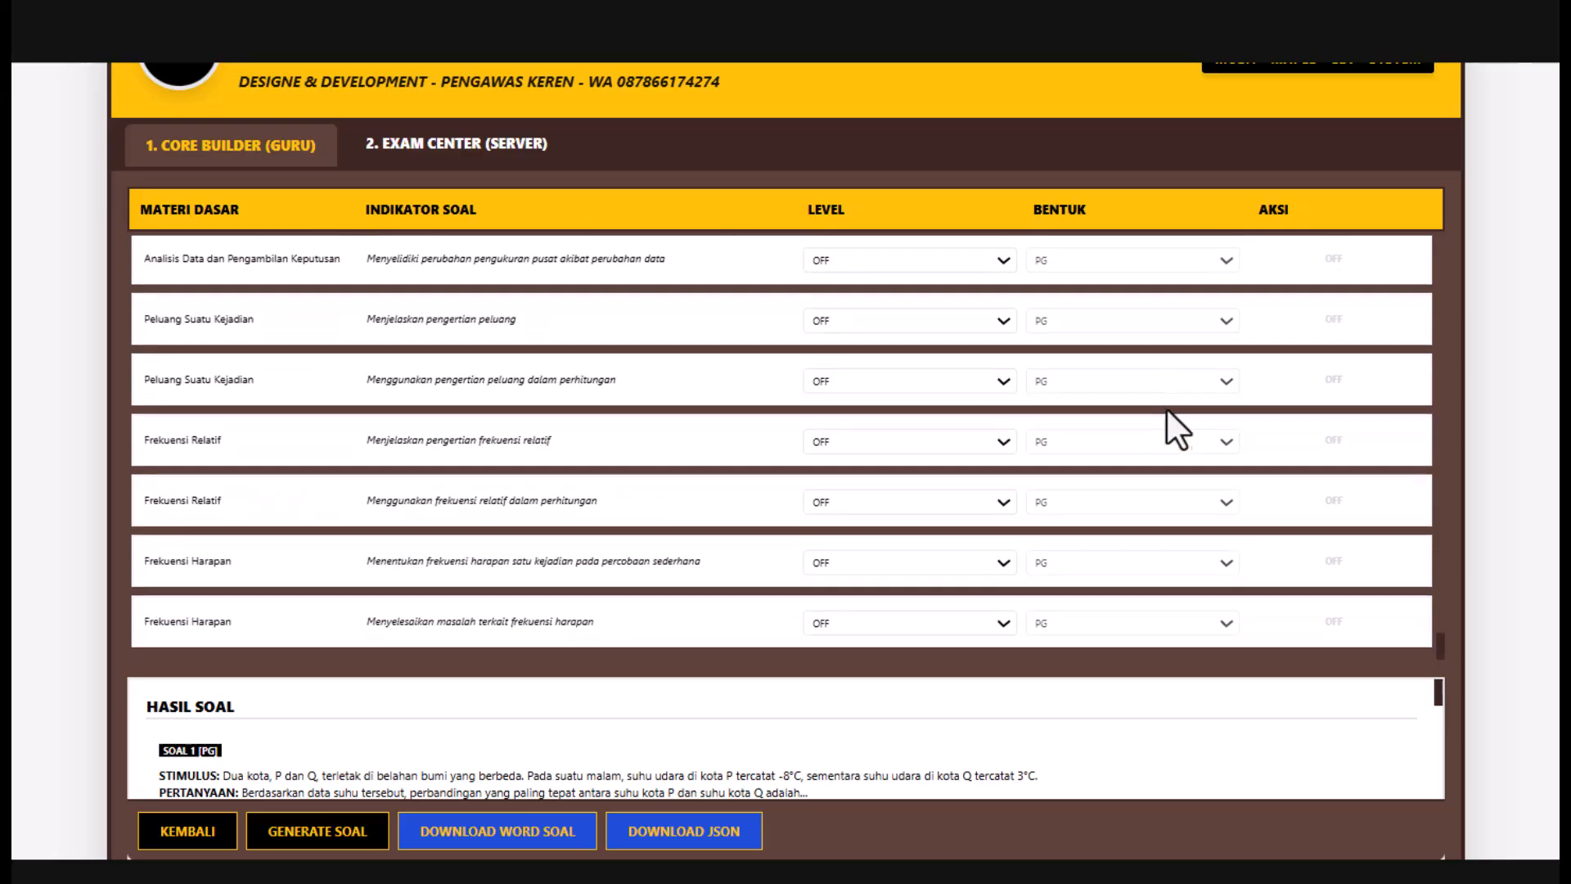
# - Look through the generated questions and answer keys under "HASIL SOAL" and download the question set as a Word document
pyautogui.scroll(-8, 921, 704)
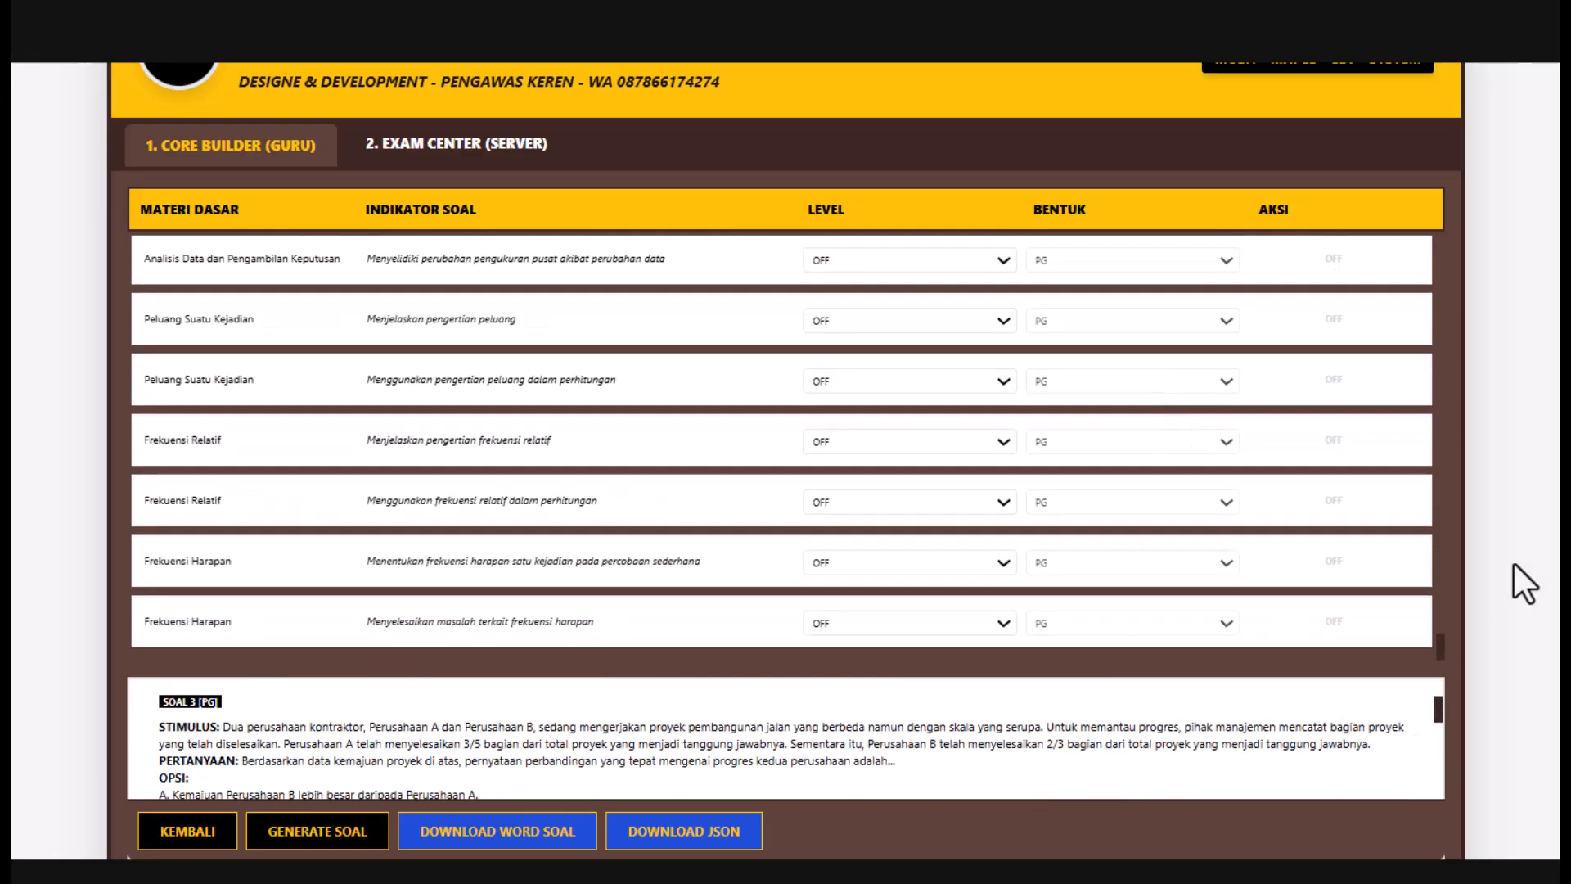
pyautogui.scroll(-3, 786, 491)
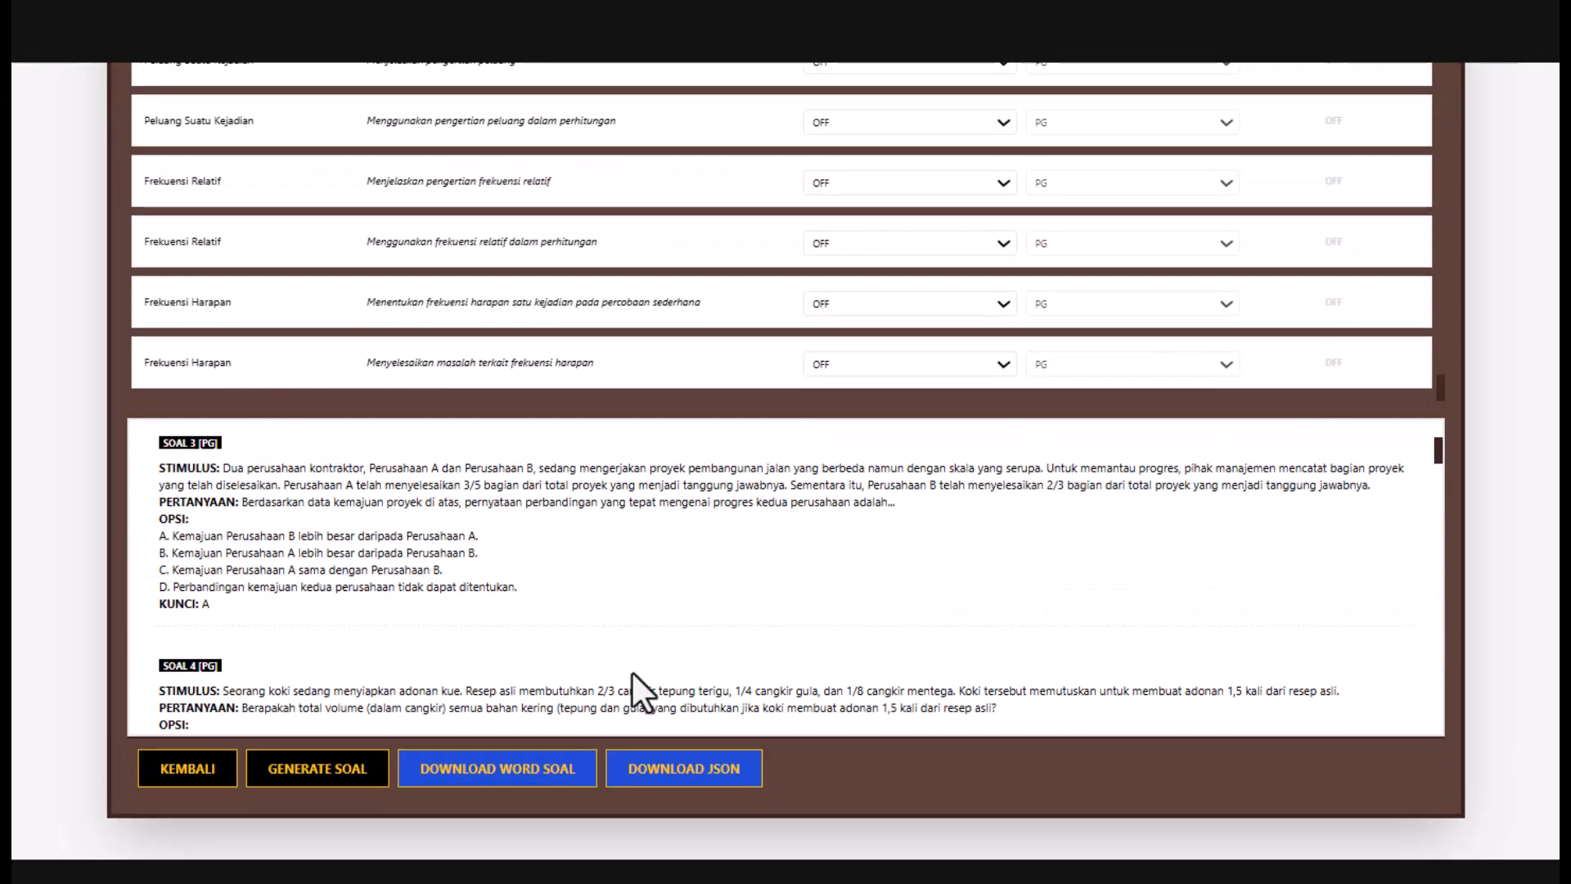
pyautogui.scroll(-4, 630, 556)
pyautogui.scroll(-2, 630, 556)
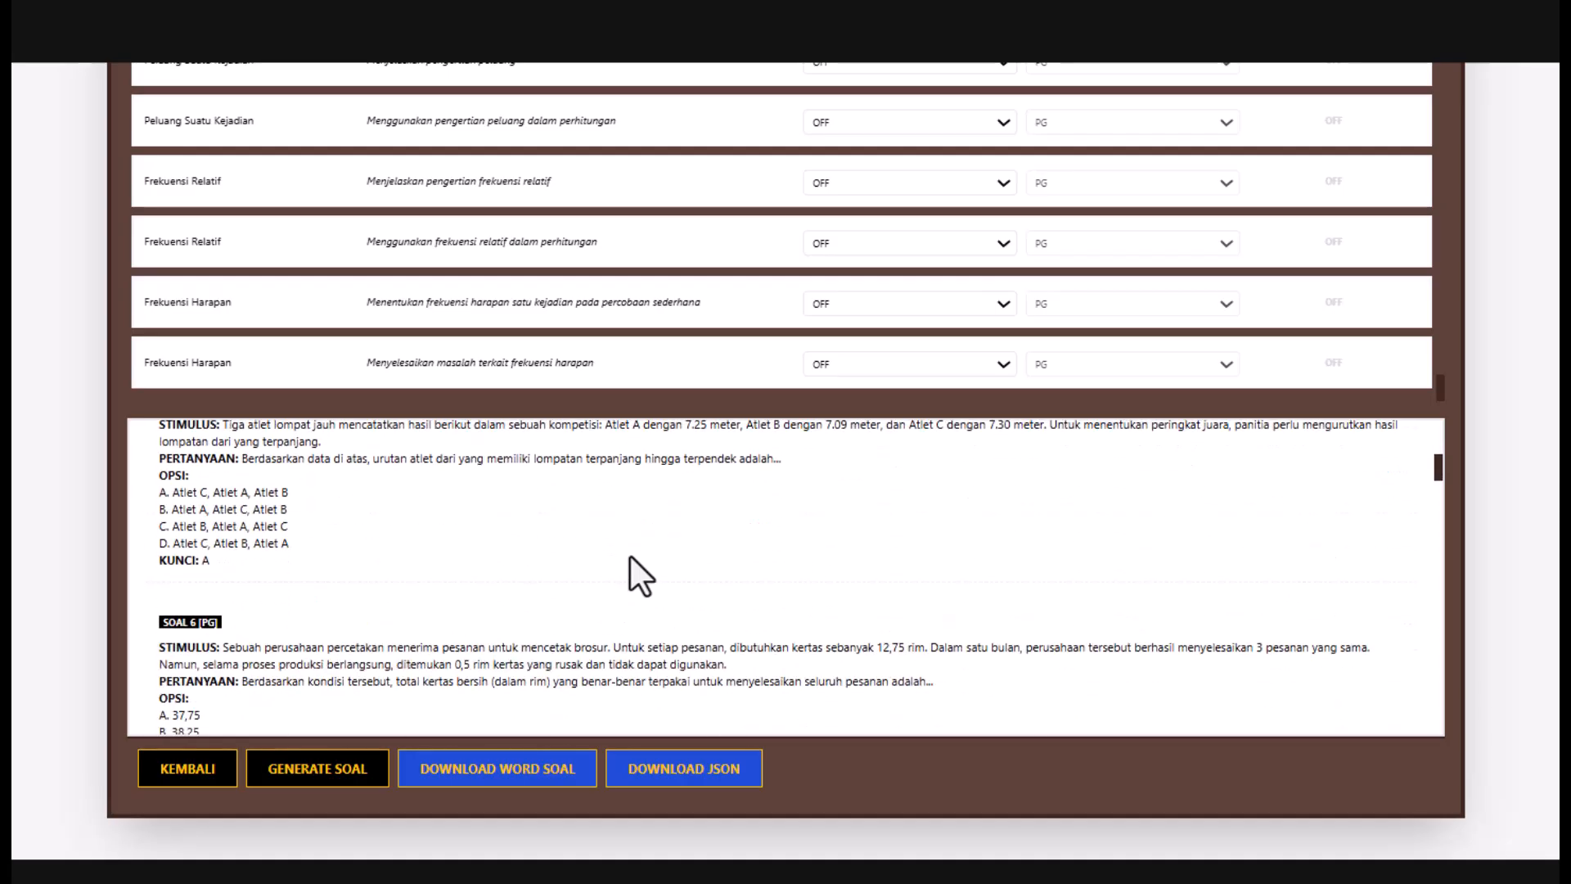
pyautogui.scroll(-8, 630, 564)
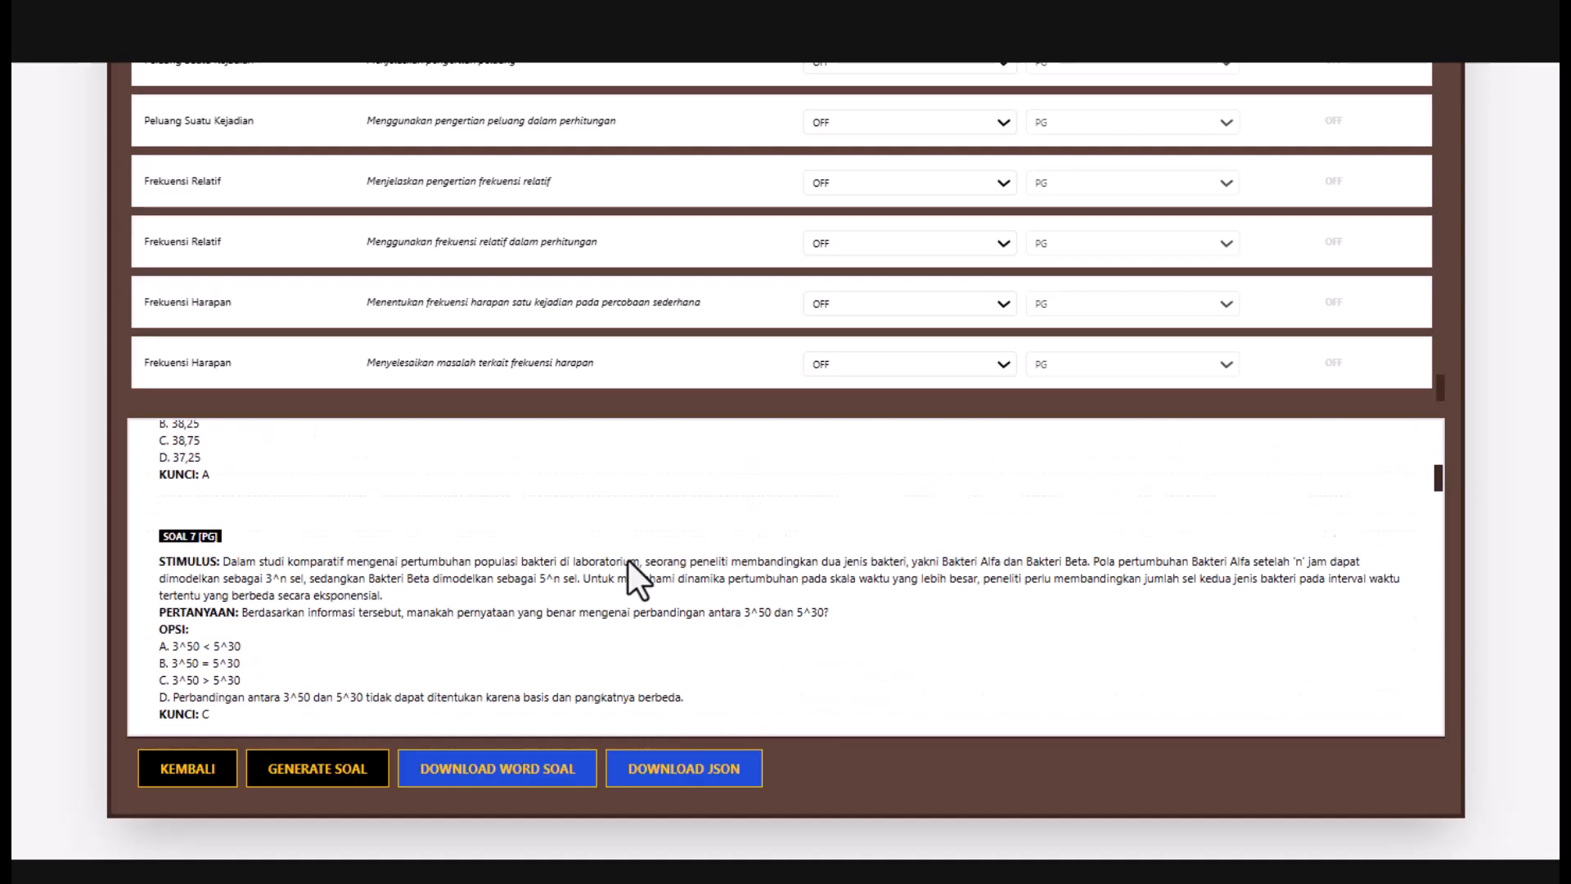
pyautogui.scroll(-4, 631, 562)
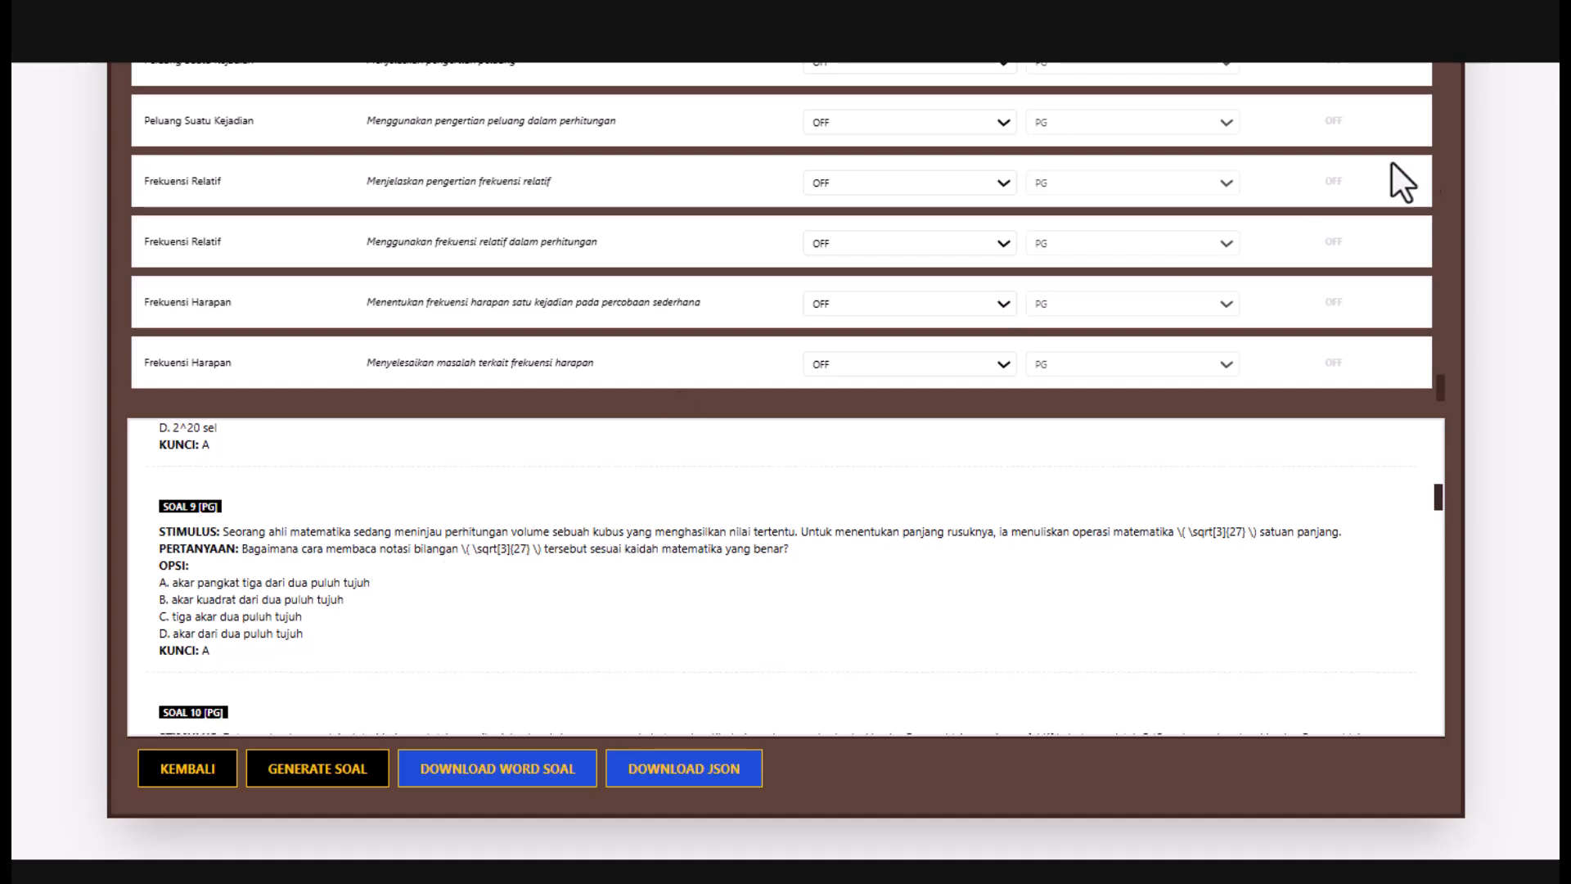
pyautogui.click(513, 792)
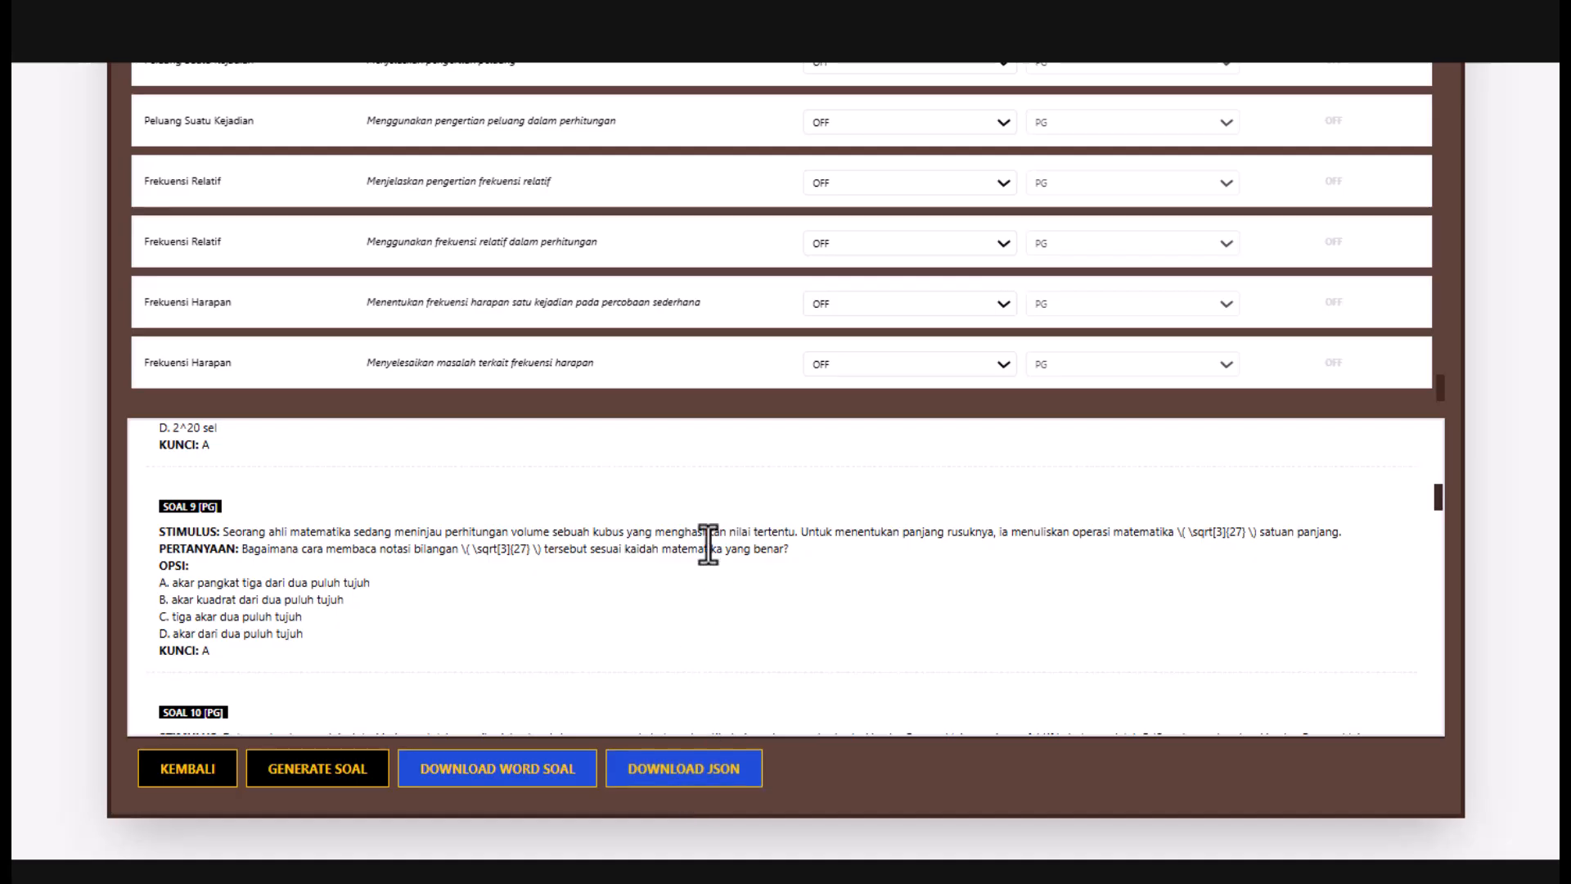
# - Switch to the other Chrome window with the exam app, reload it and open the Exam Center's import page
pyautogui.scroll(5, 754, 493)
pyautogui.scroll(10, 655, 312)
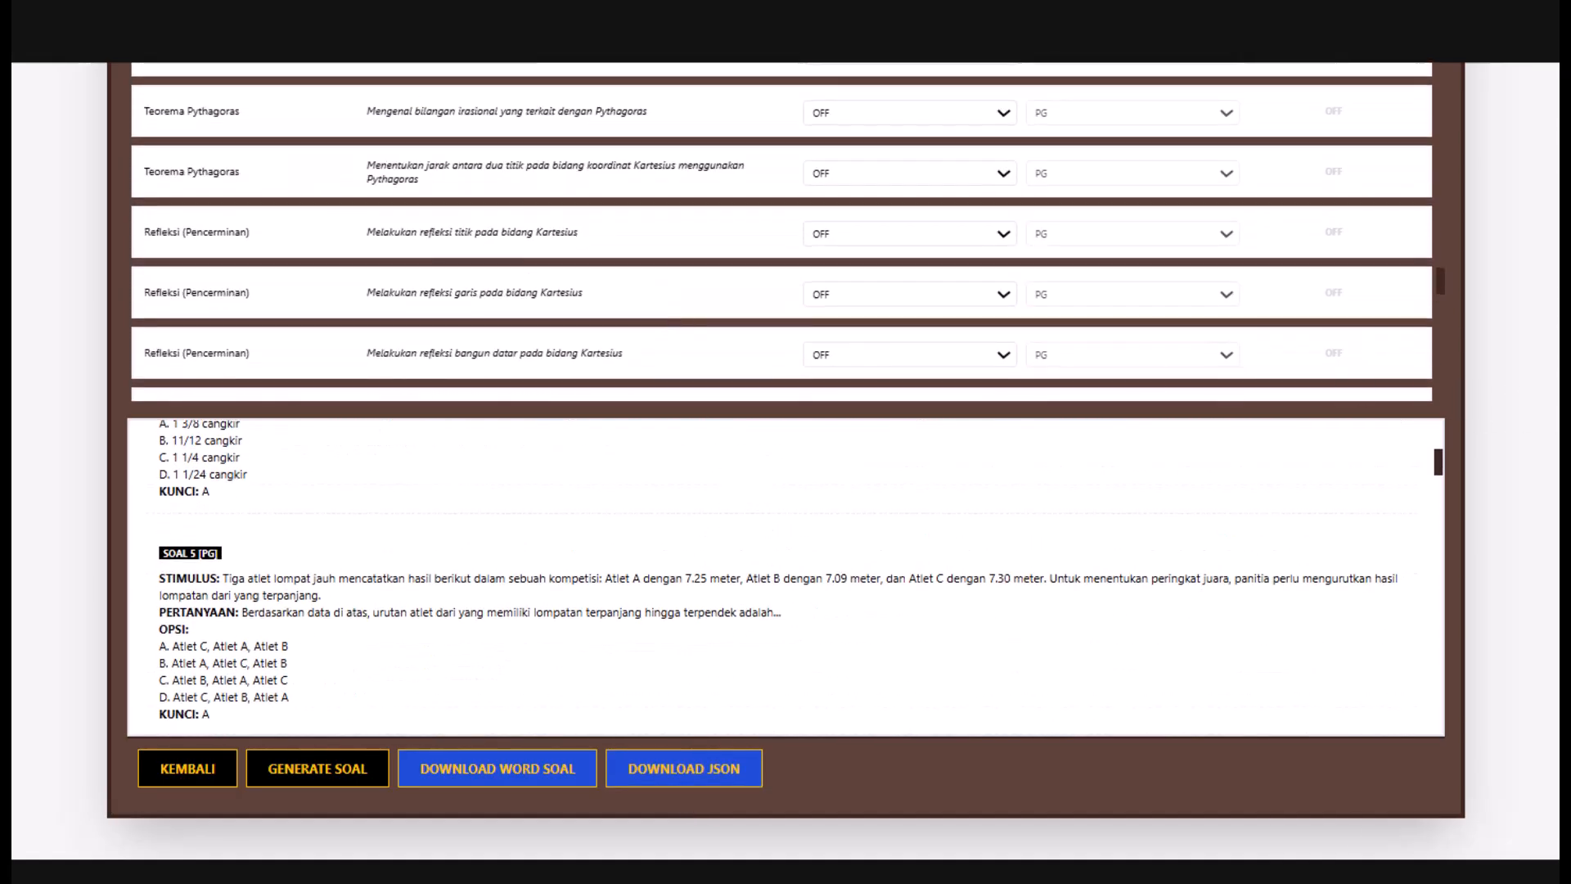
pyautogui.scroll(5, 933, 298)
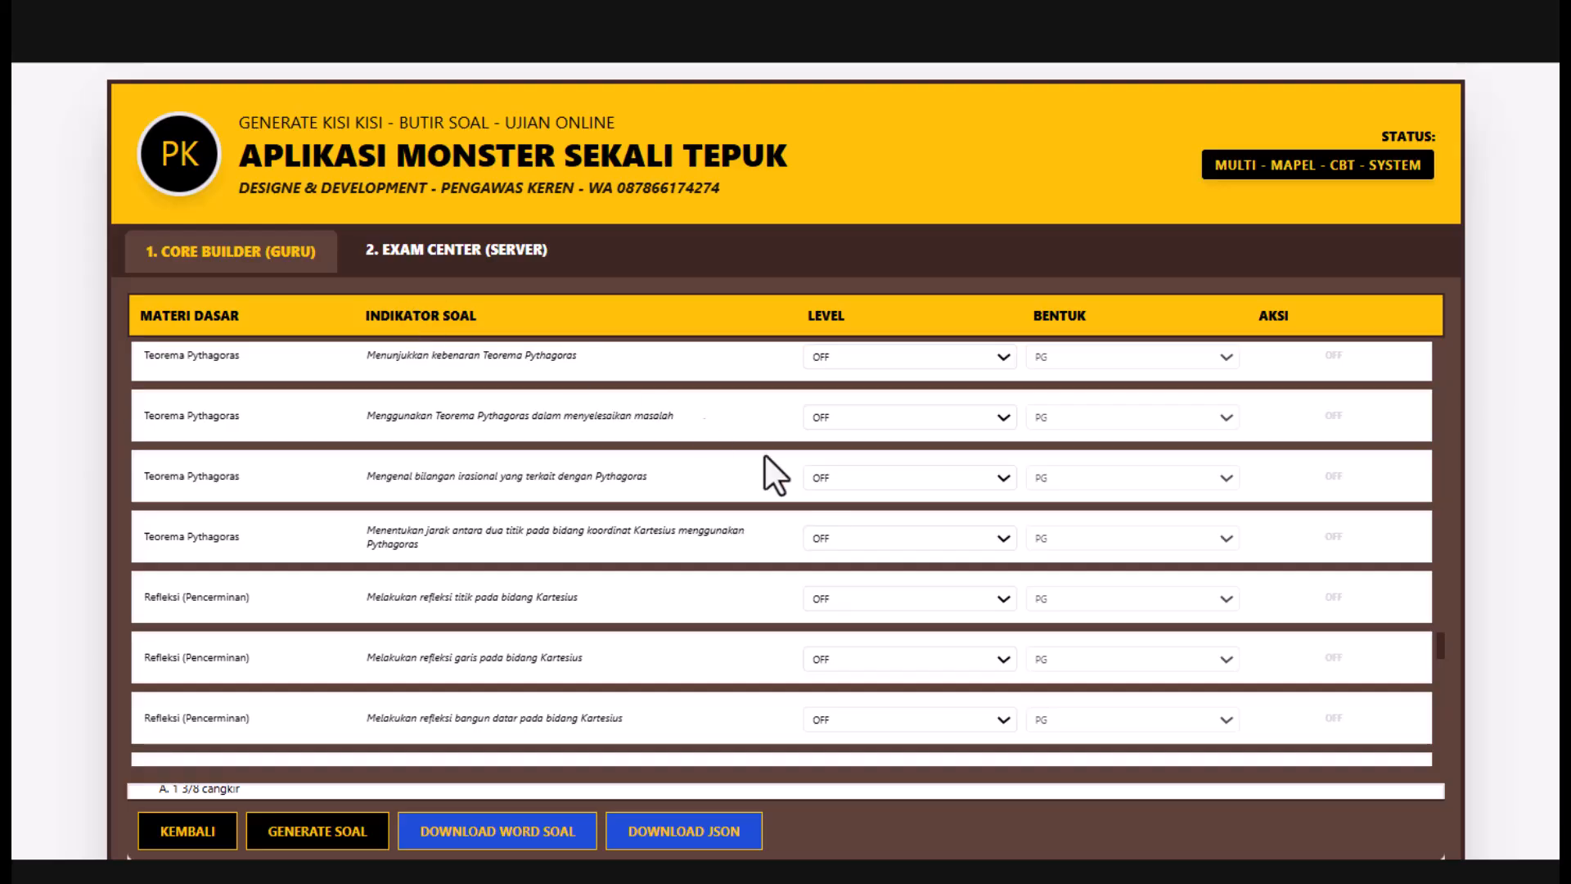
pyautogui.moveTo(979, 876)
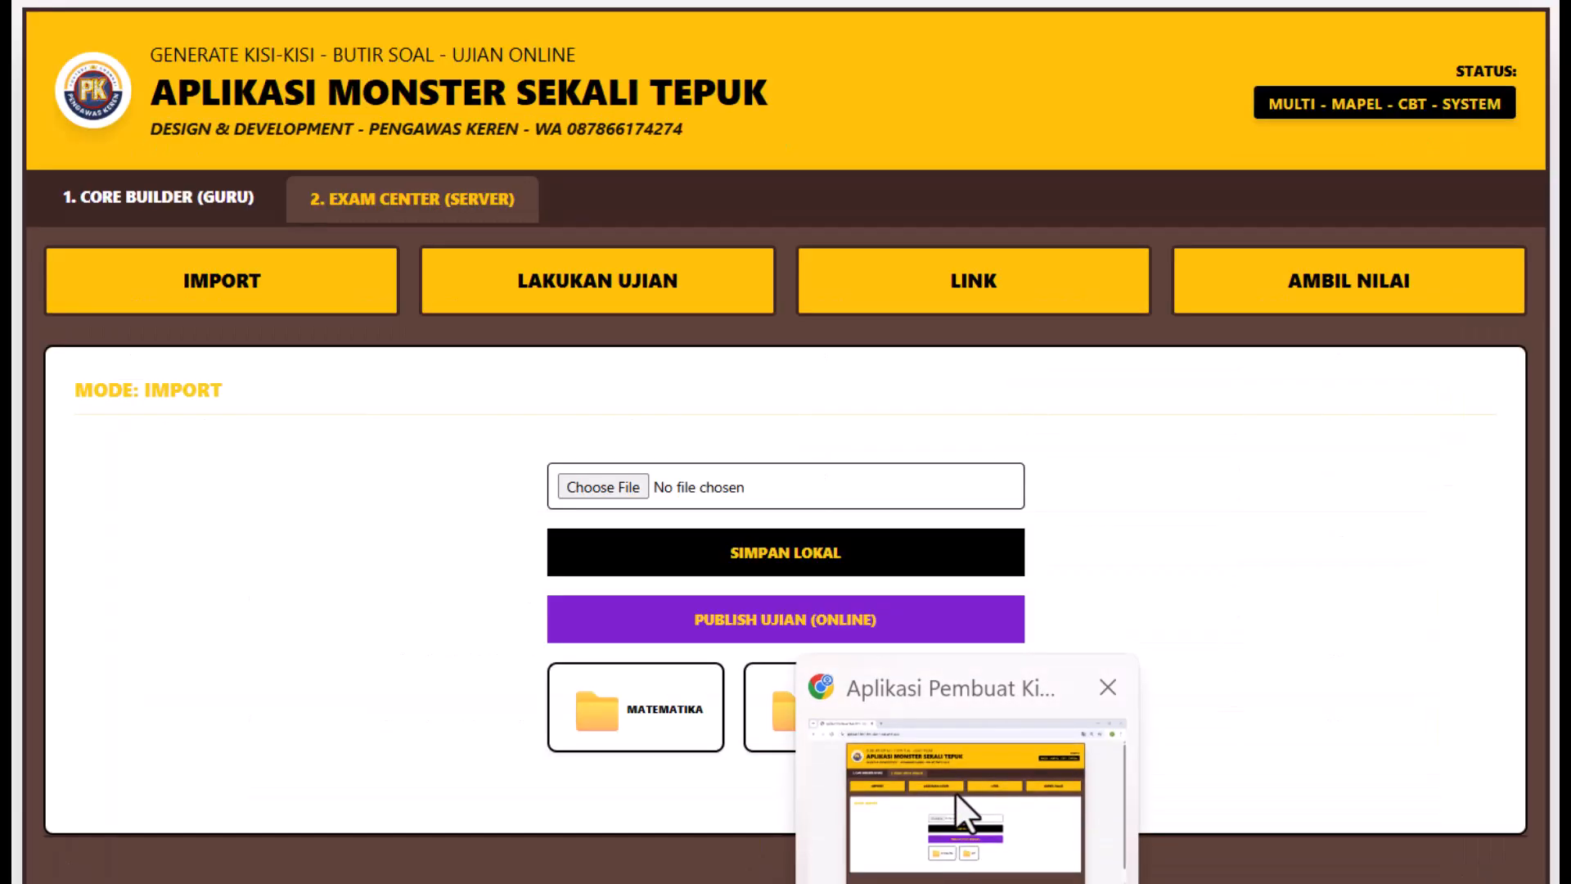
pyautogui.click(955, 793)
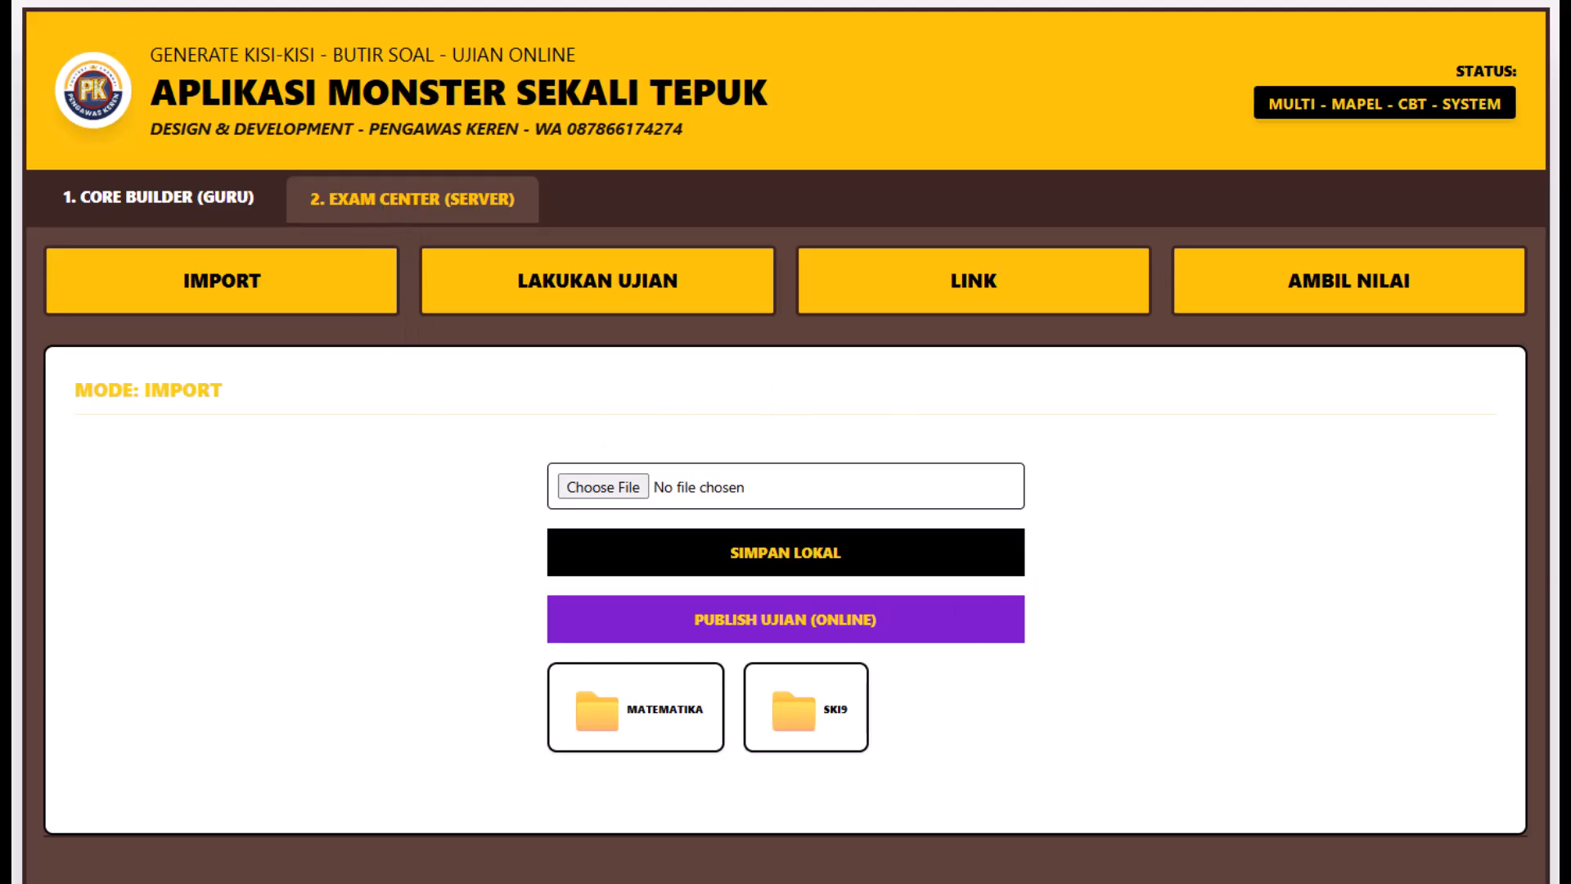
pyautogui.press('F5')
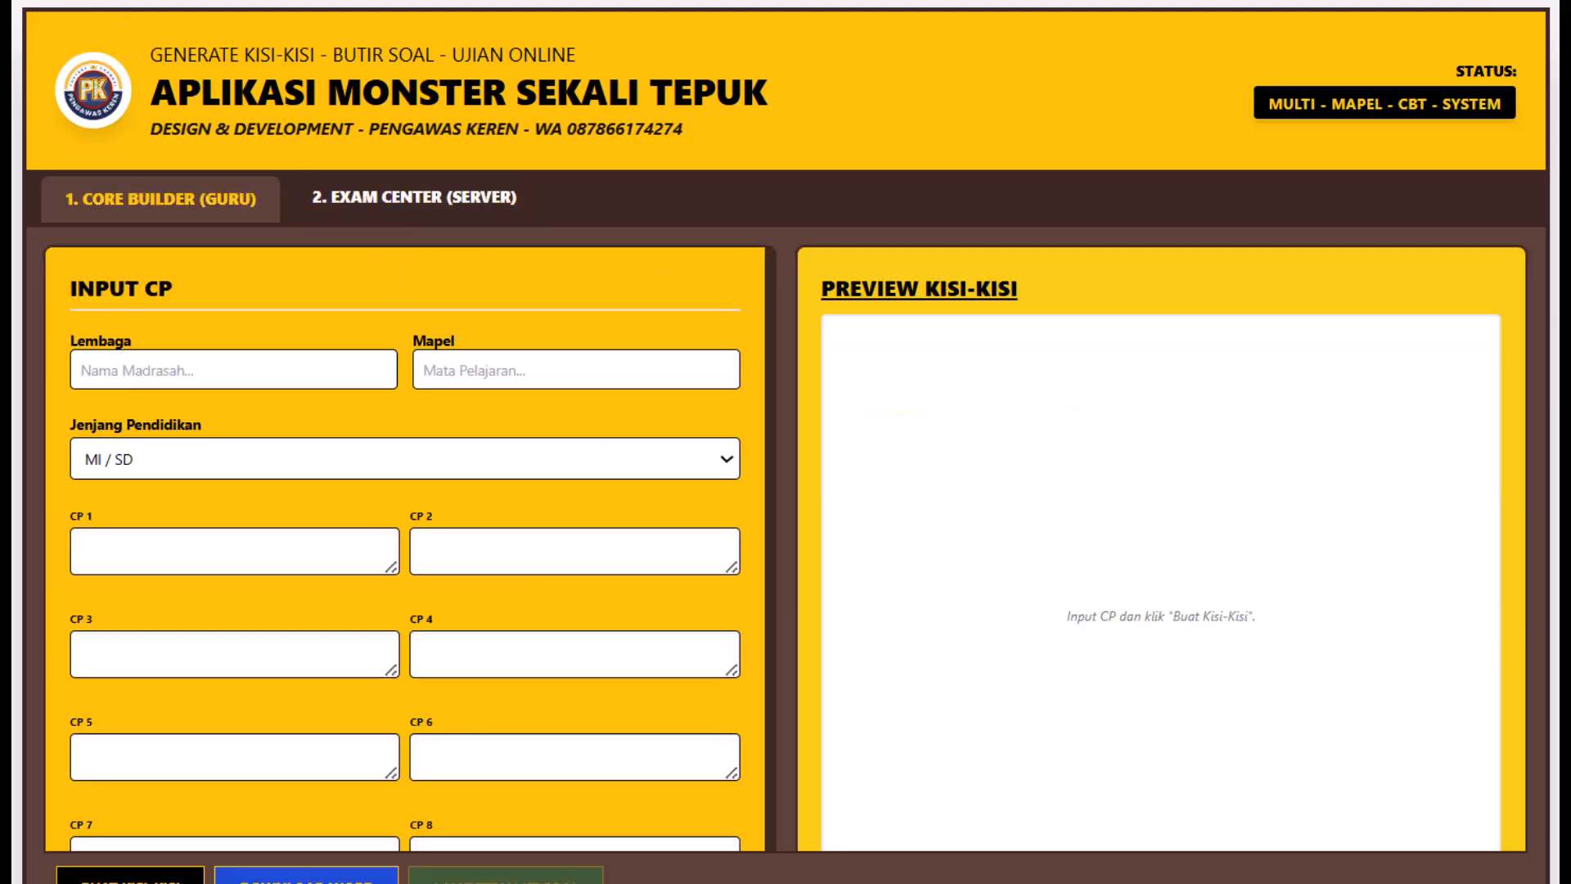
pyautogui.click(337, 201)
pyautogui.click(270, 299)
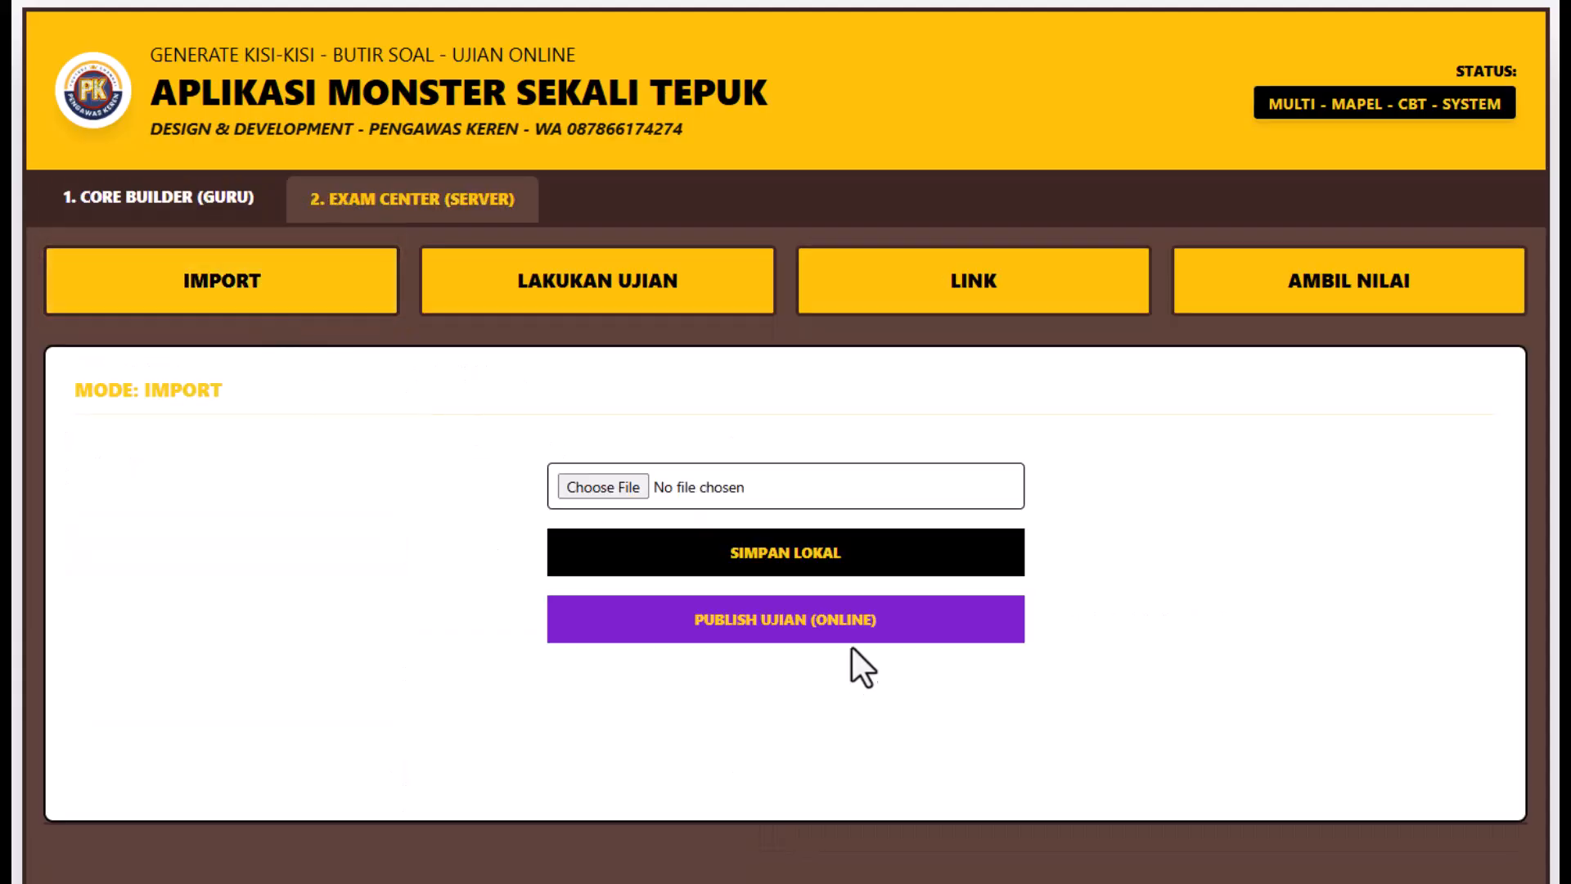
# - Check which exams are listed under the LAKUKAN UJIAN, LINK and AMBIL NILAI modes, and return to the import mode
pyautogui.click(655, 289)
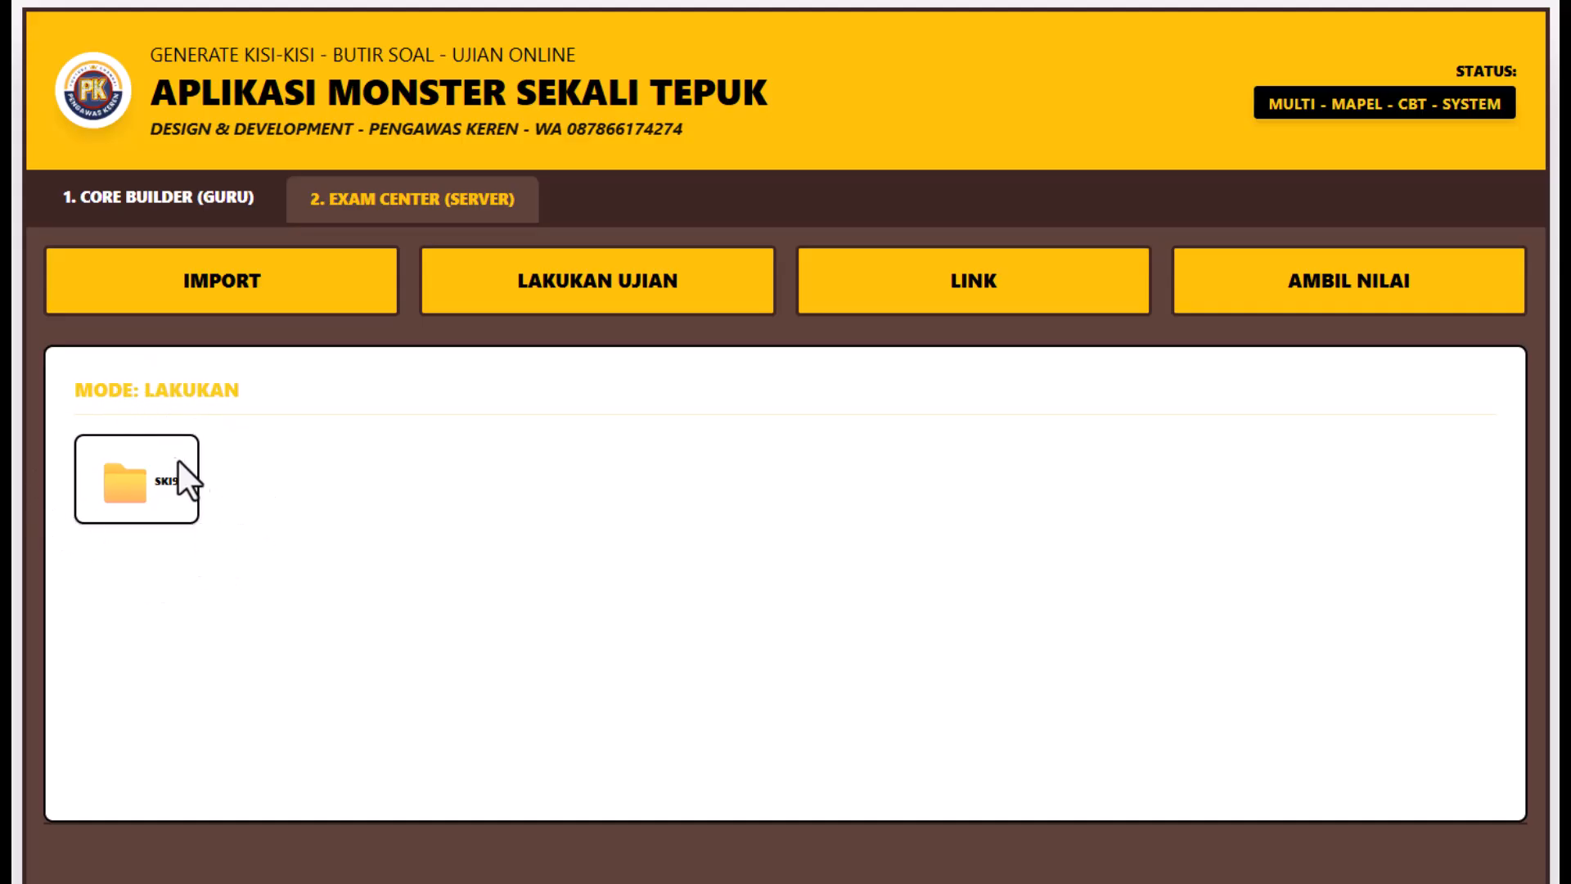
pyautogui.click(245, 309)
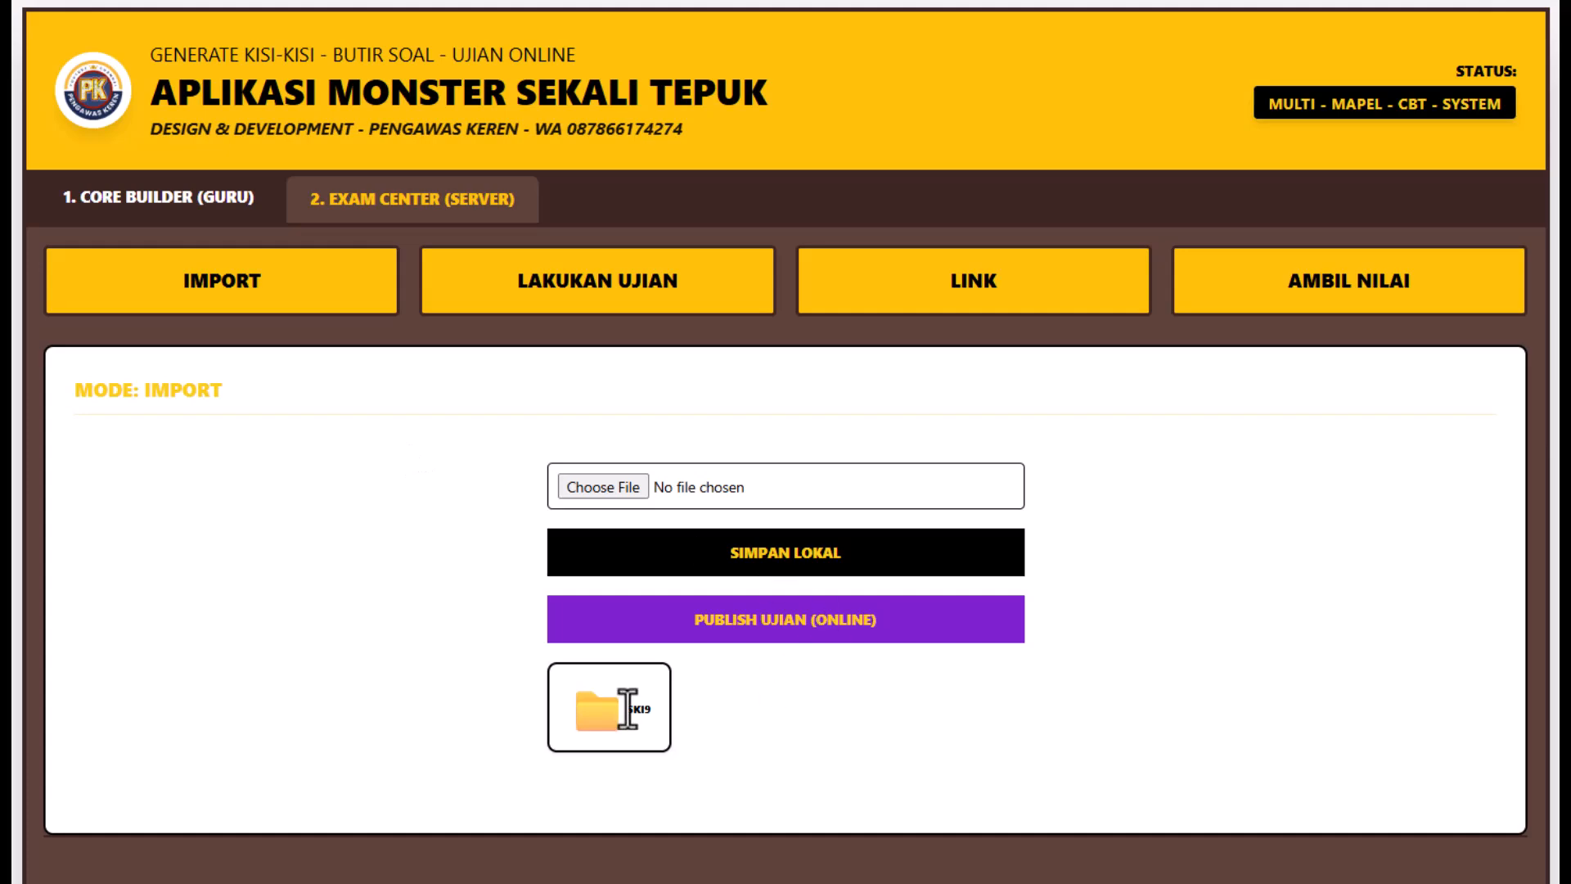
pyautogui.click(959, 296)
pyautogui.click(1346, 303)
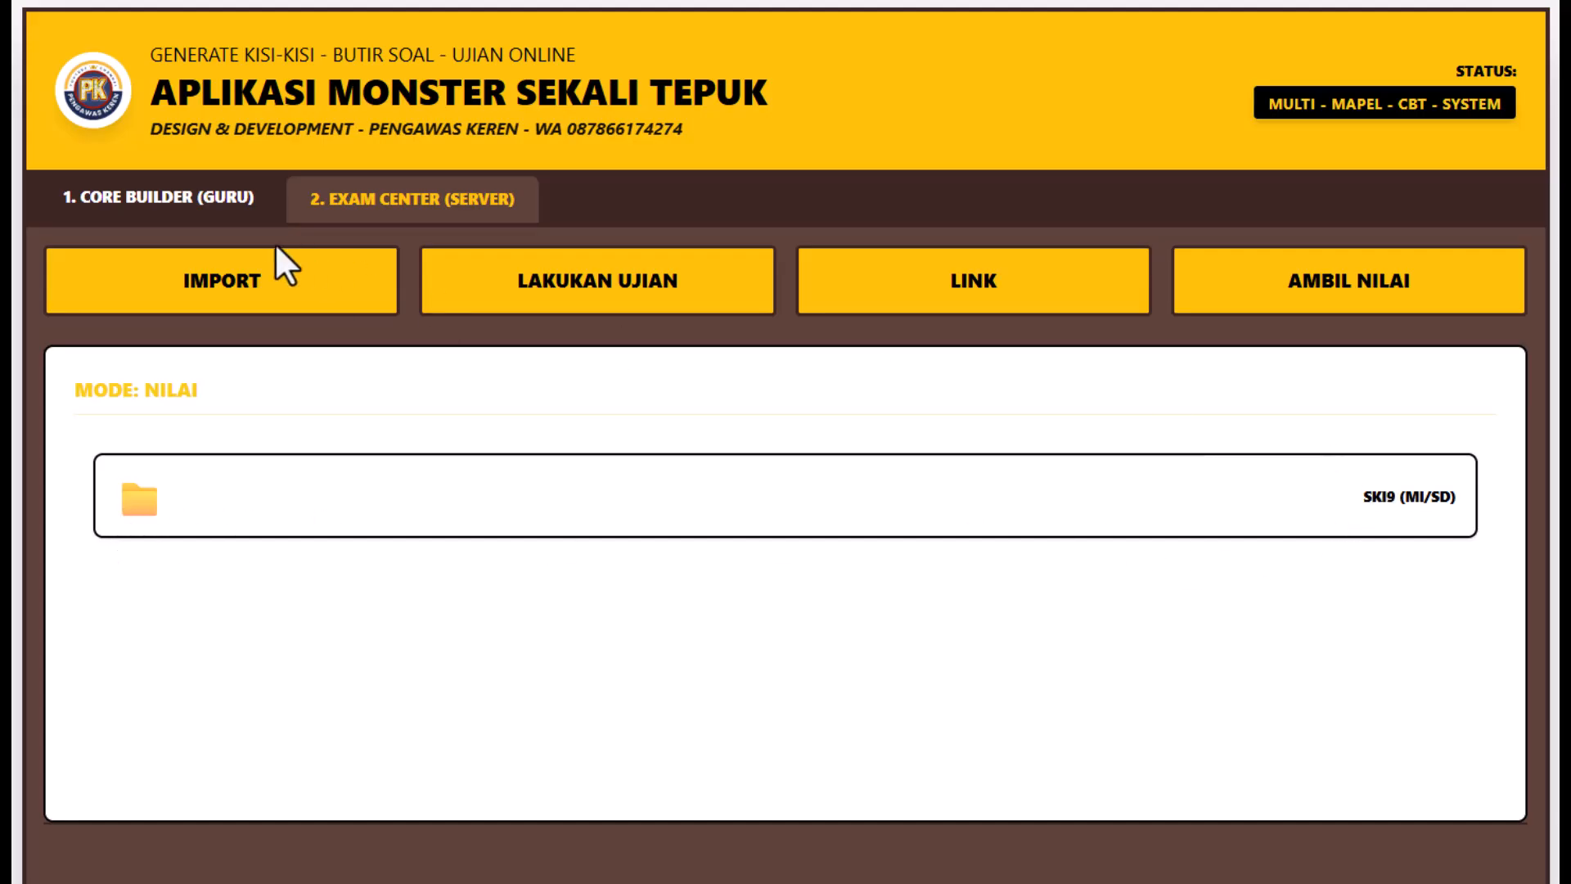
pyautogui.click(233, 282)
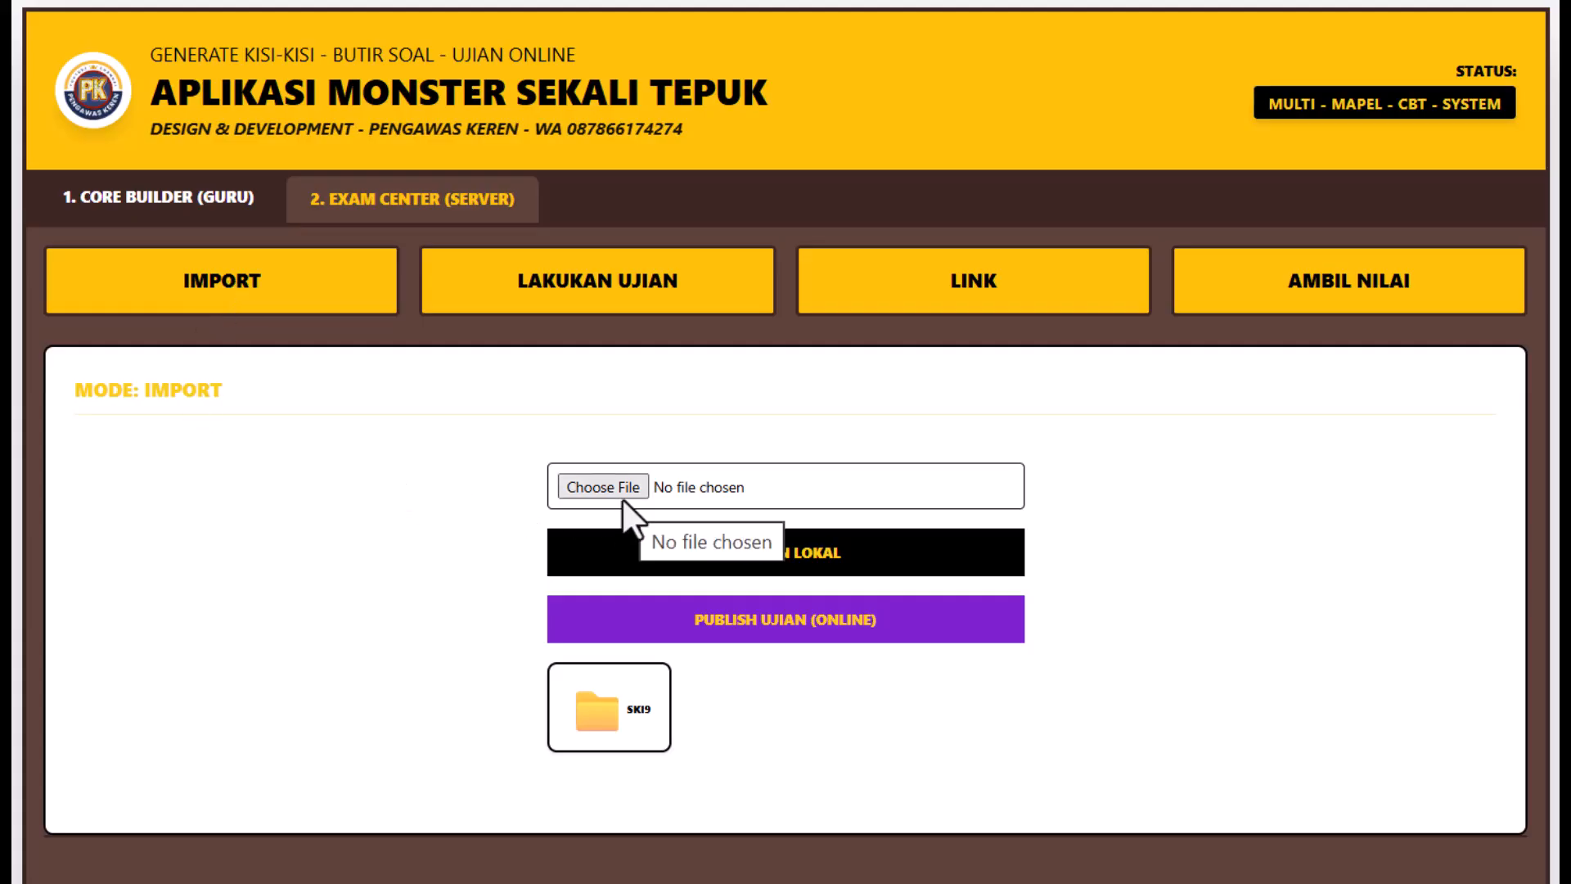
# - Load SOAL_QURAN HADITS UM.json, save it locally and publish it as an online exam
pyautogui.click(596, 488)
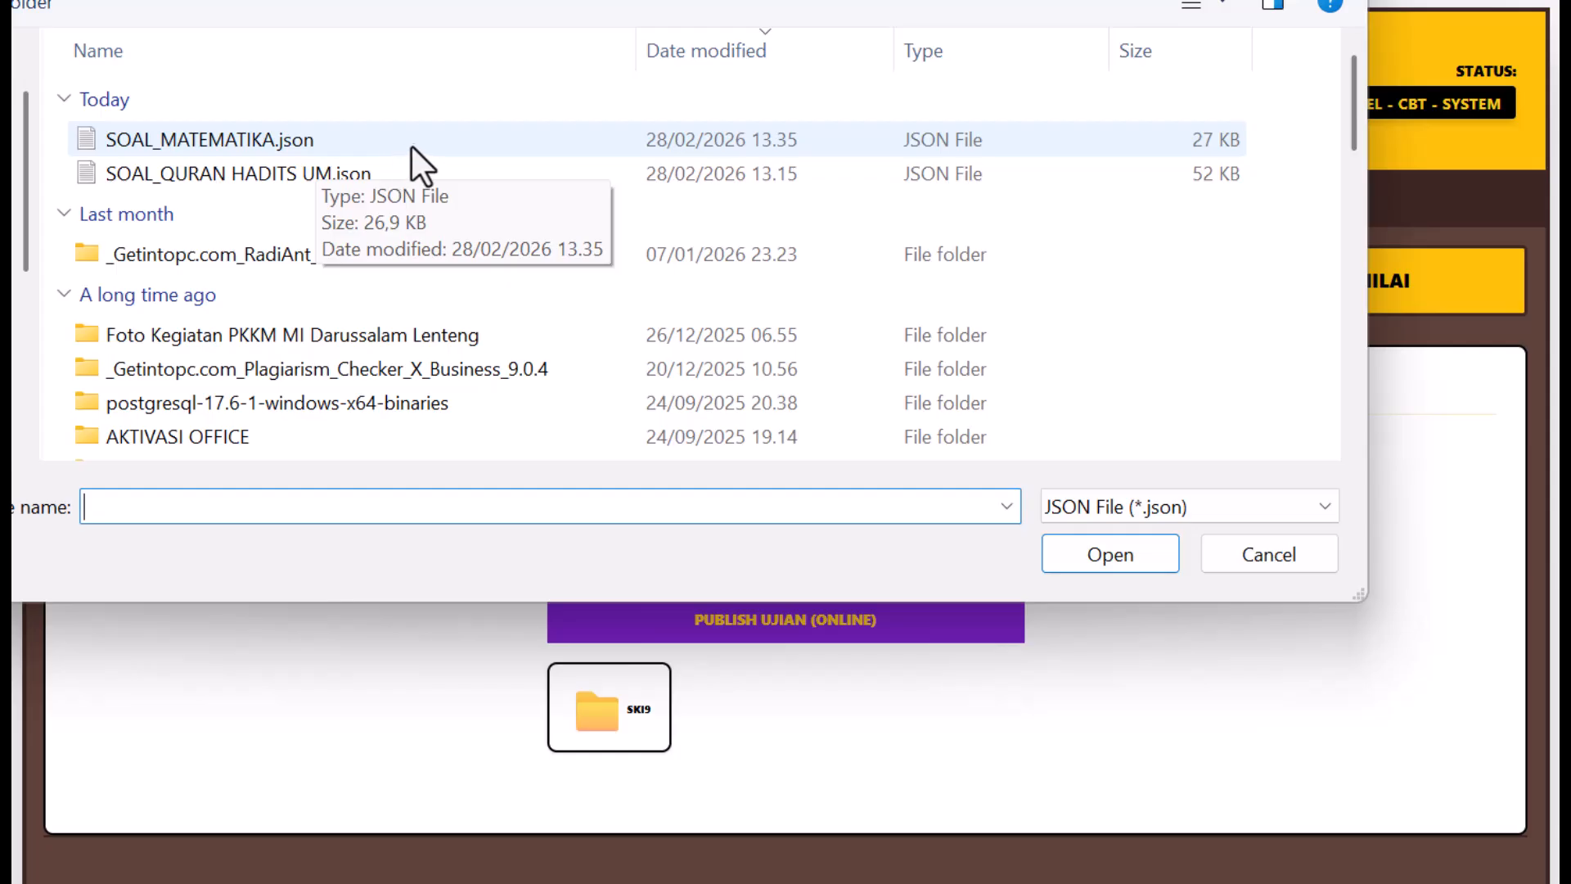
pyautogui.click(193, 176)
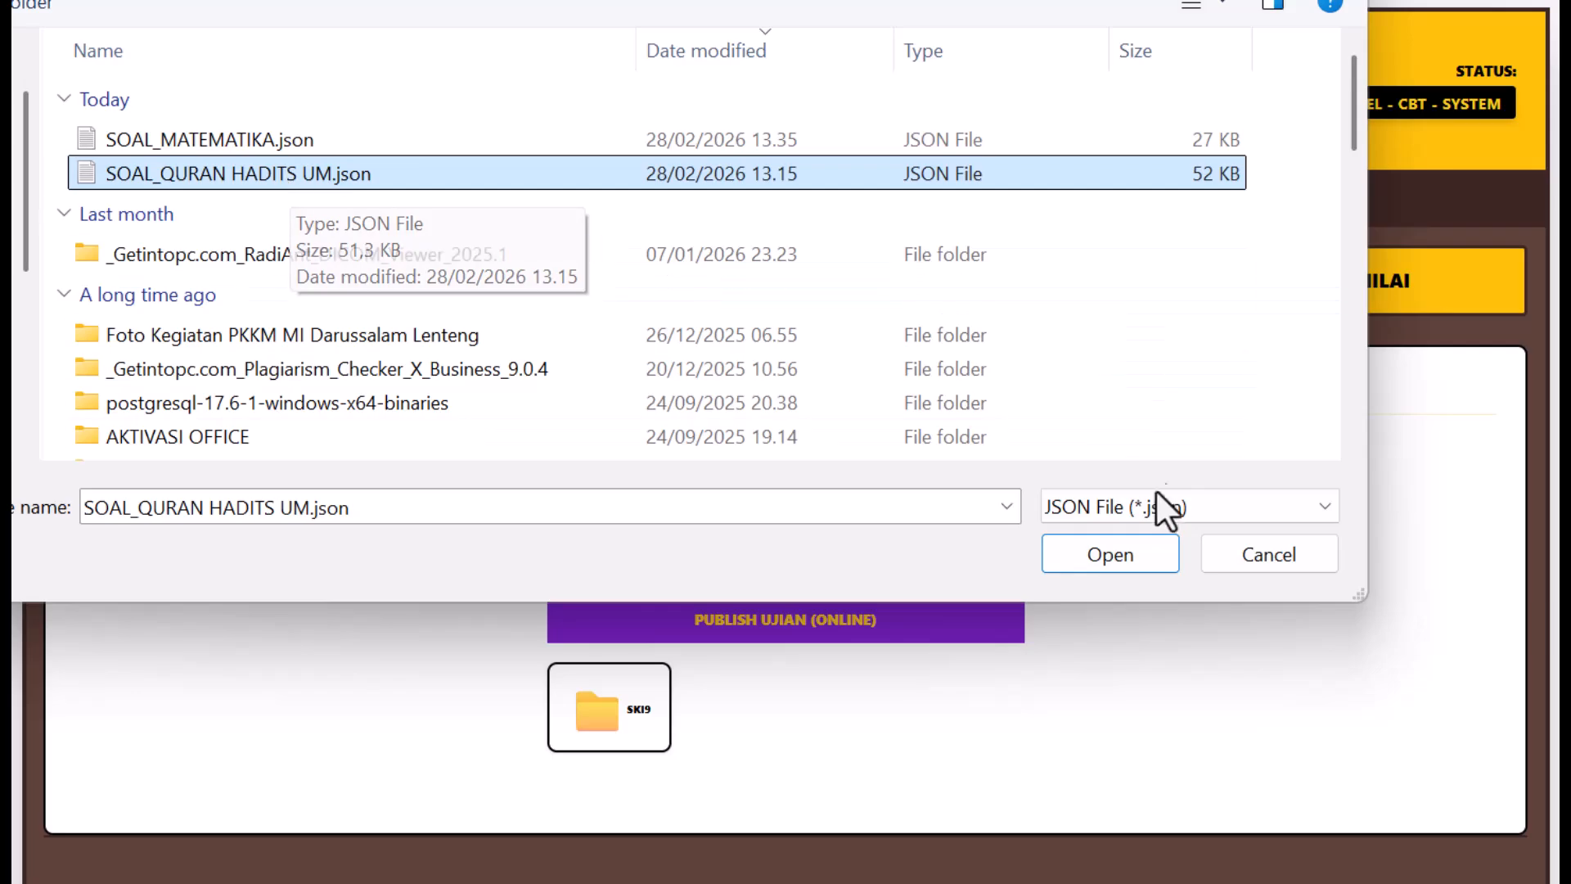
pyautogui.click(1121, 552)
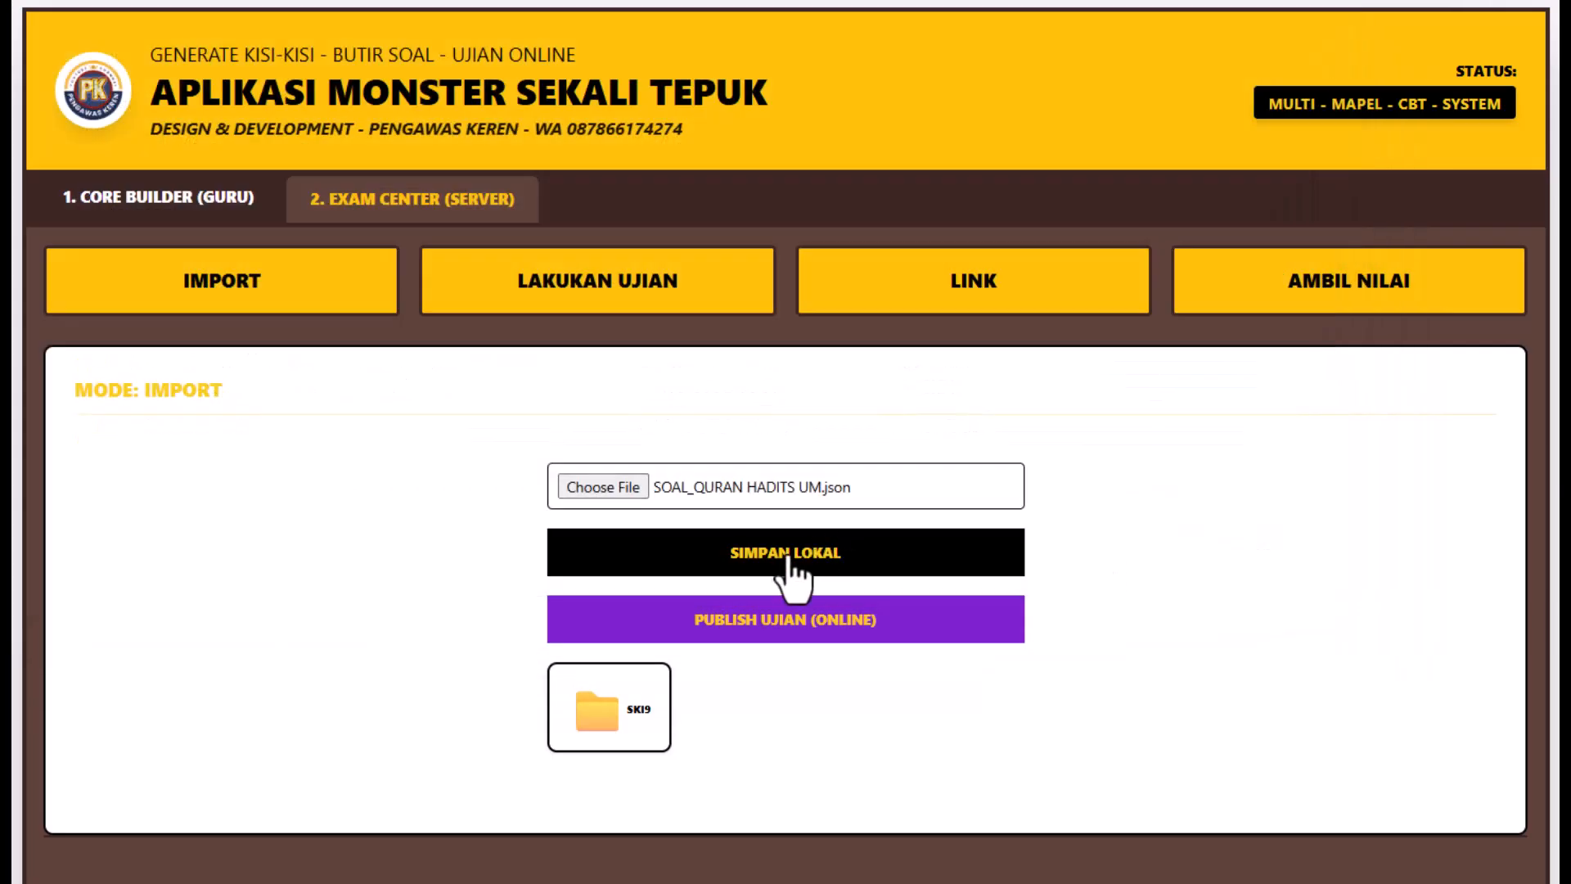
pyautogui.click(787, 552)
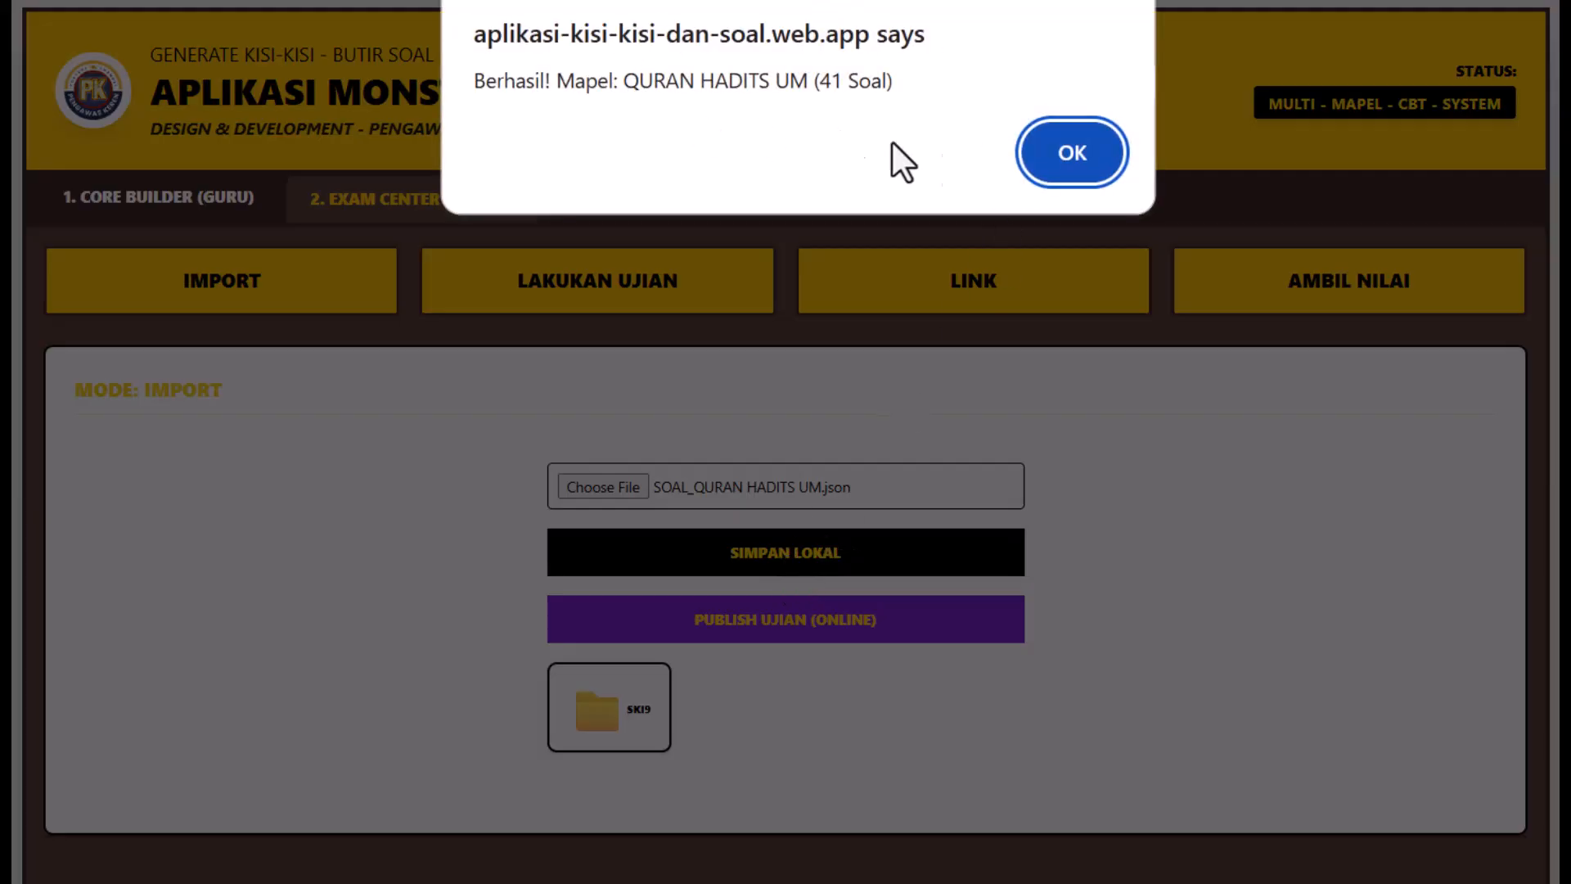
pyautogui.click(1077, 154)
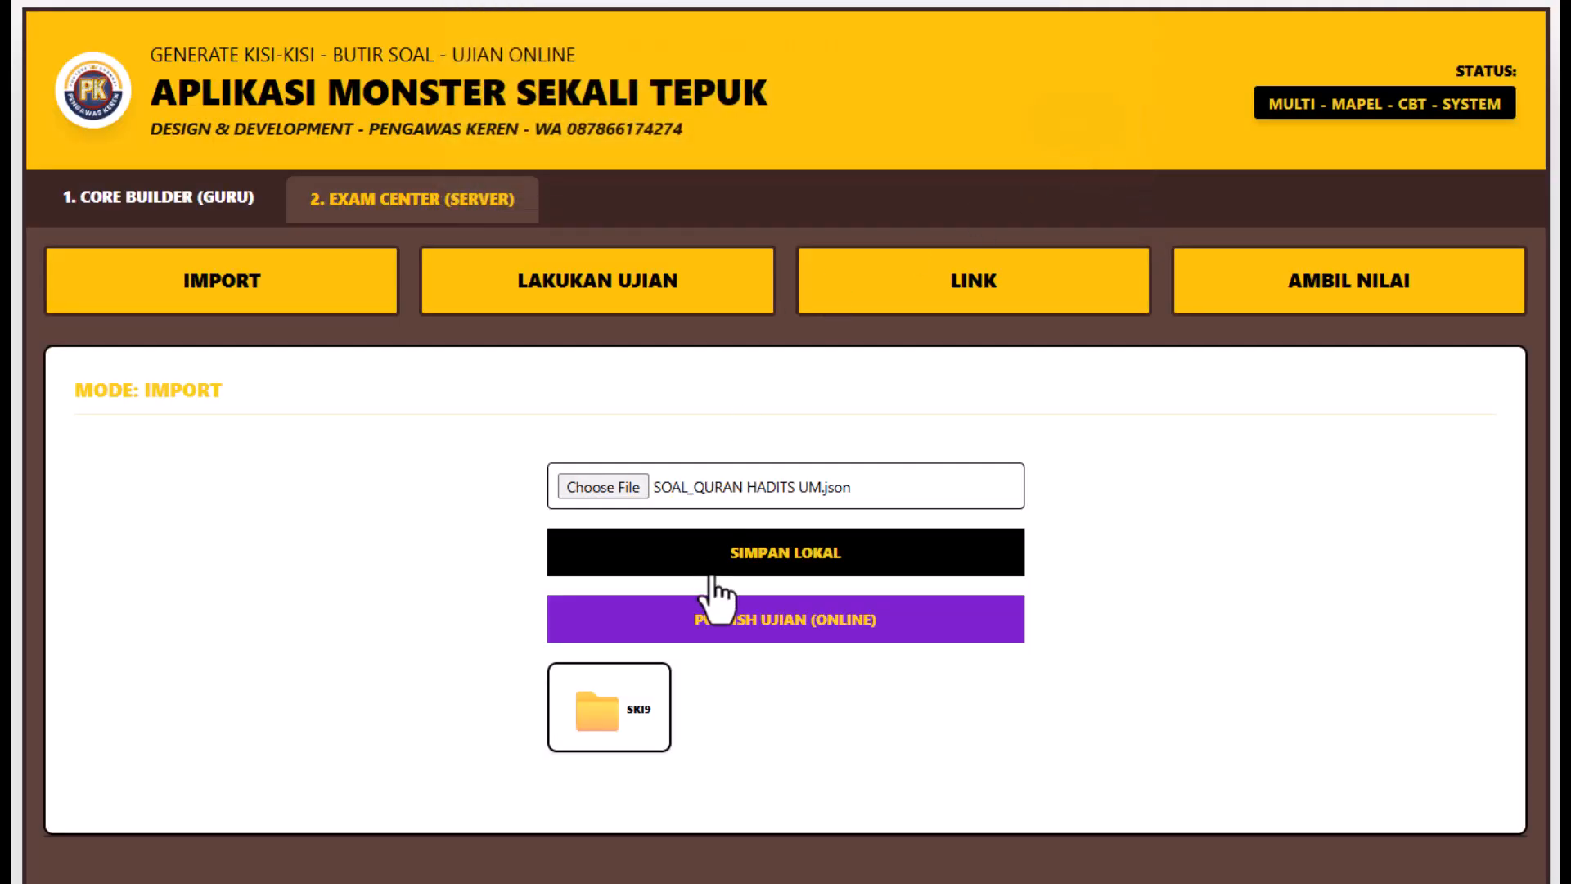
pyautogui.click(757, 630)
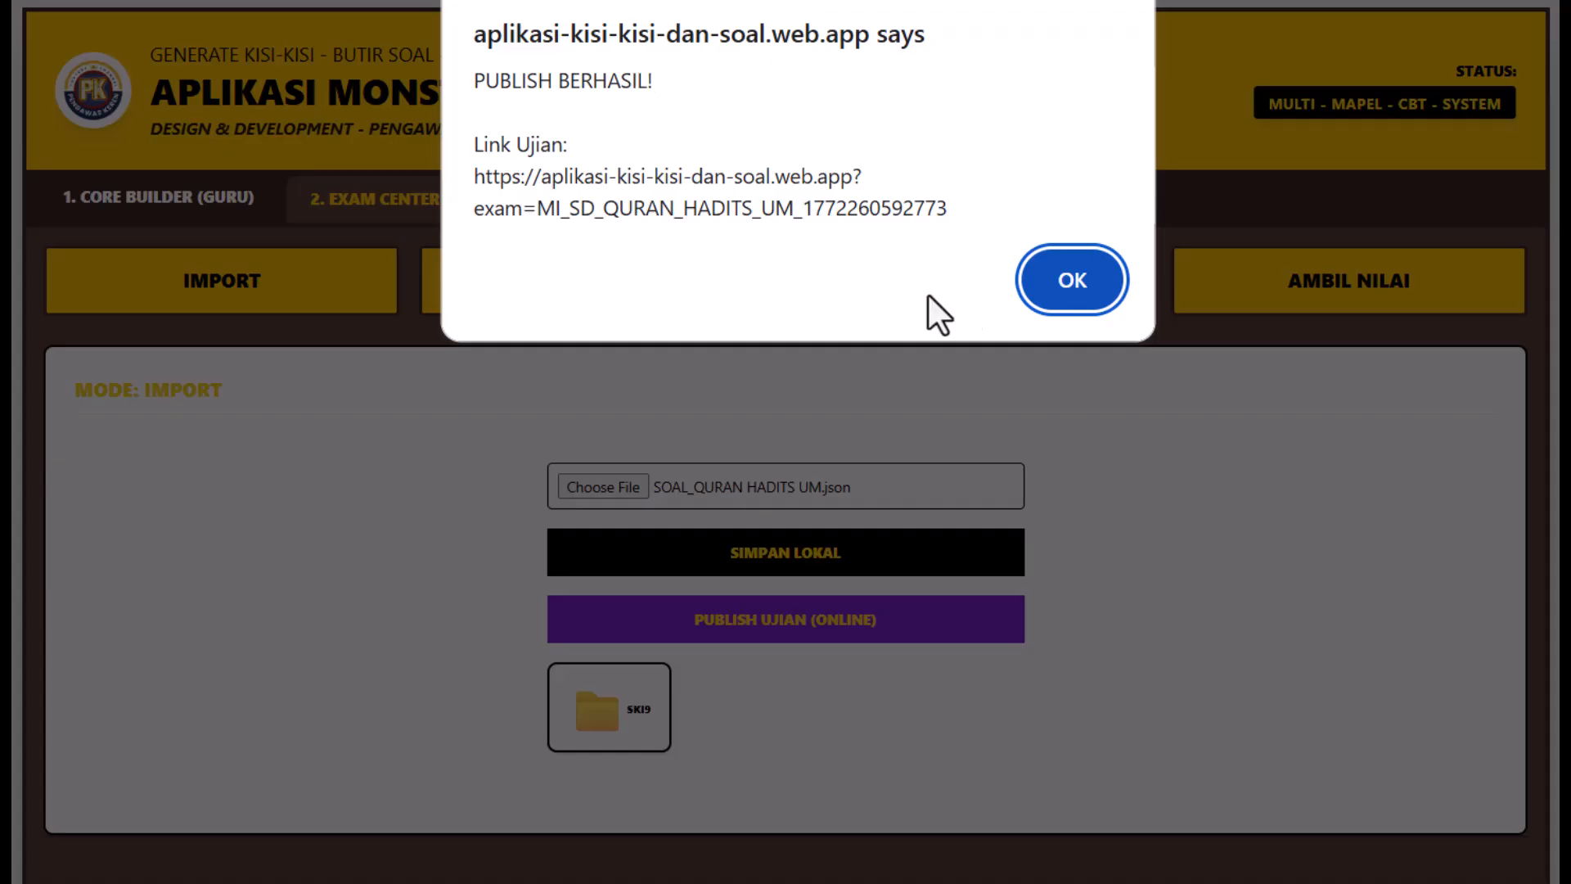
pyautogui.click(1060, 279)
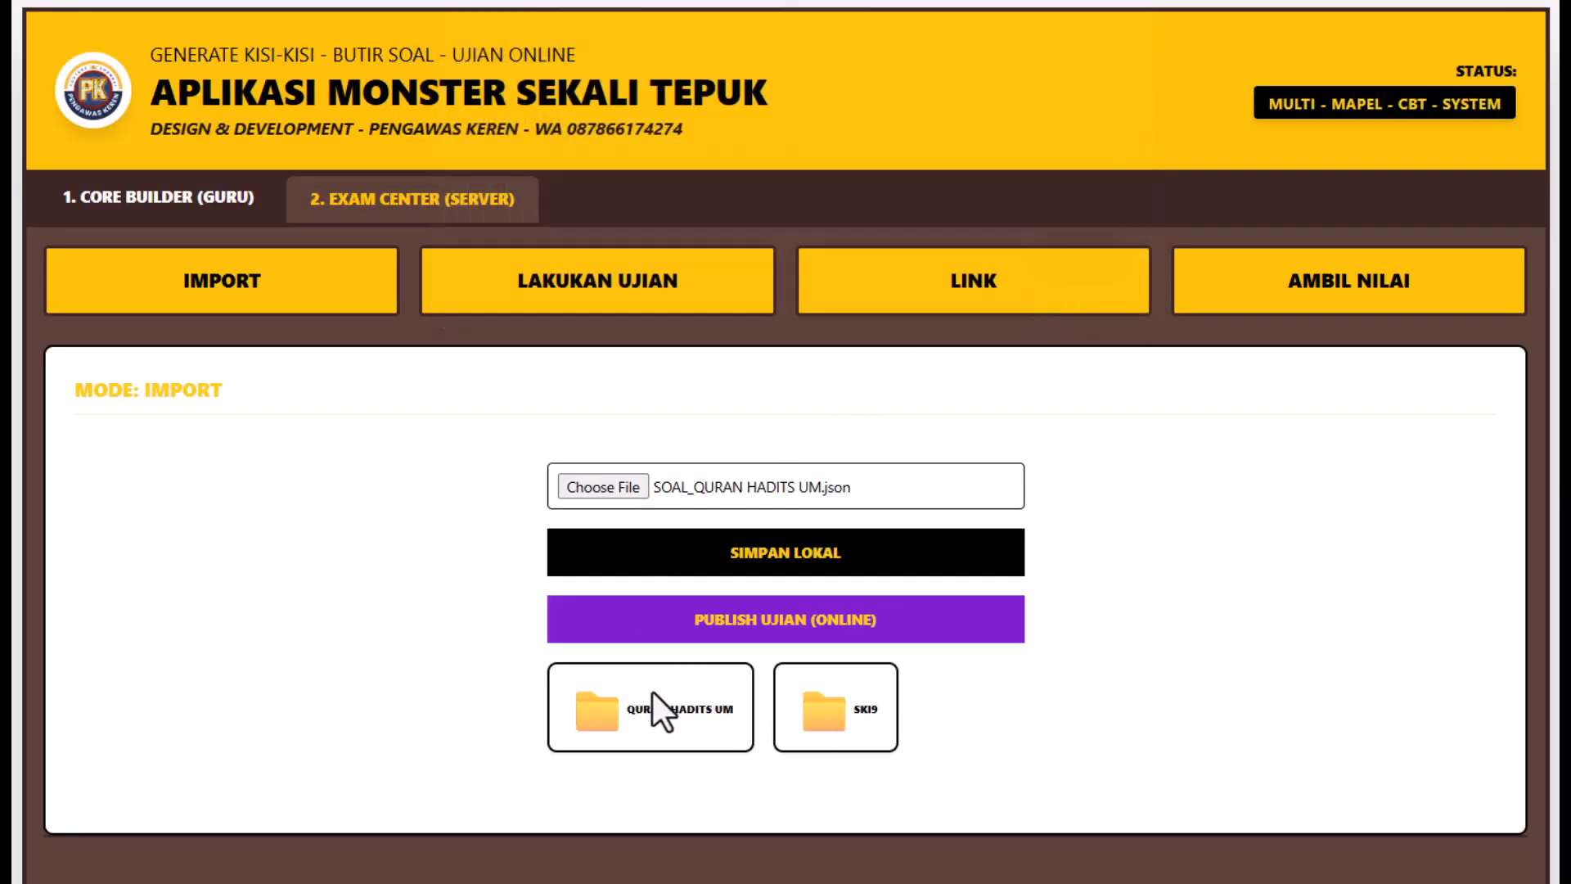
# - Load SOAL_MATEMATIKA.json, save it locally and publish it as an online exam
pyautogui.click(620, 485)
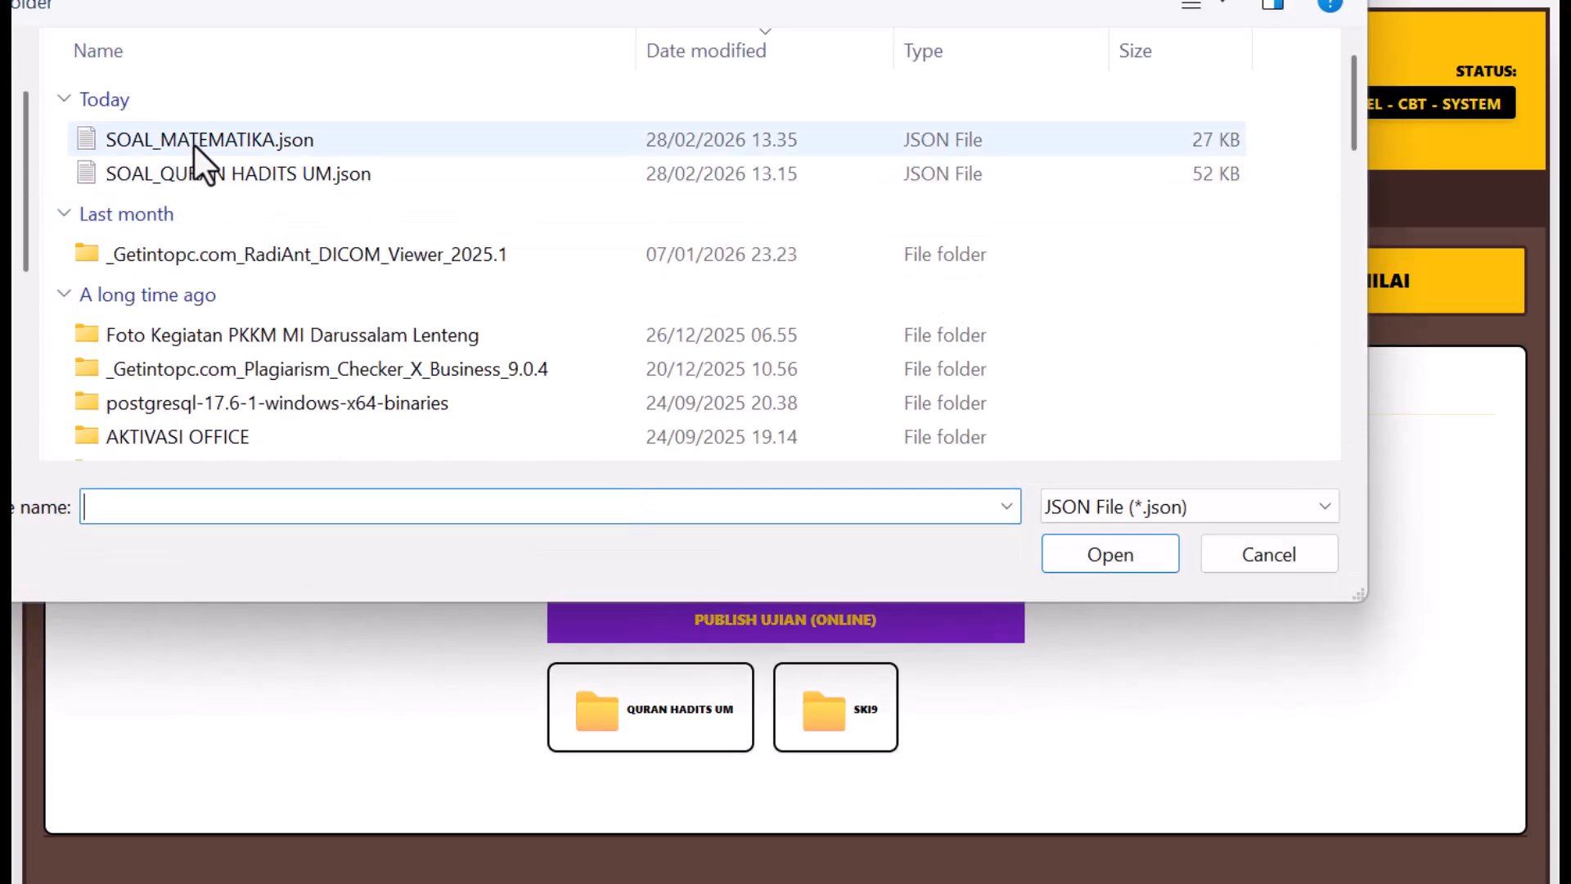
pyautogui.click(199, 137)
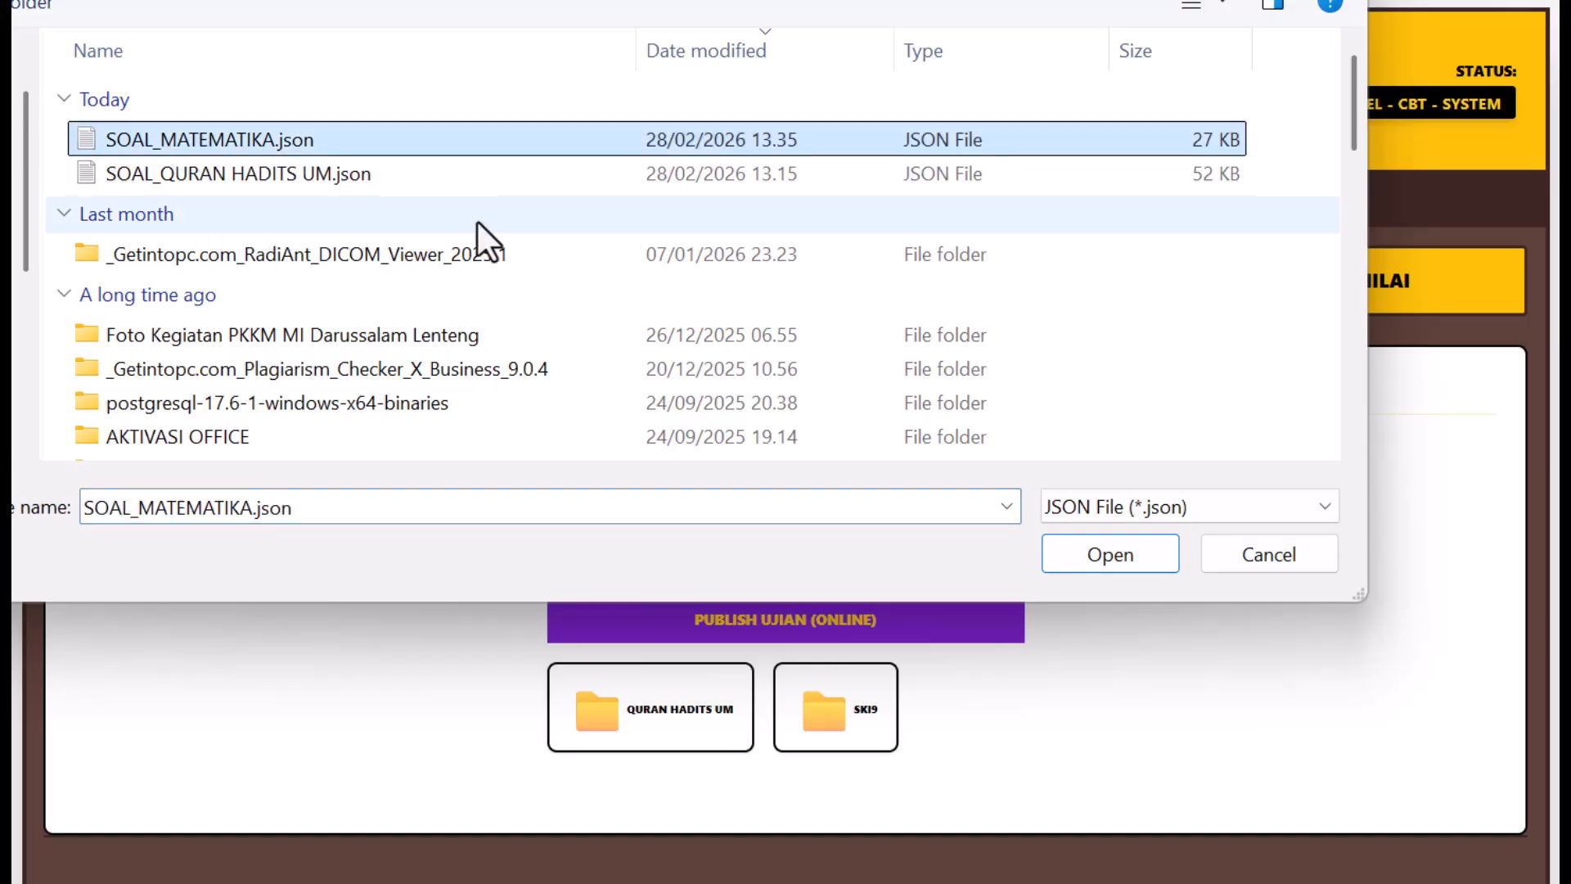
pyautogui.click(1115, 554)
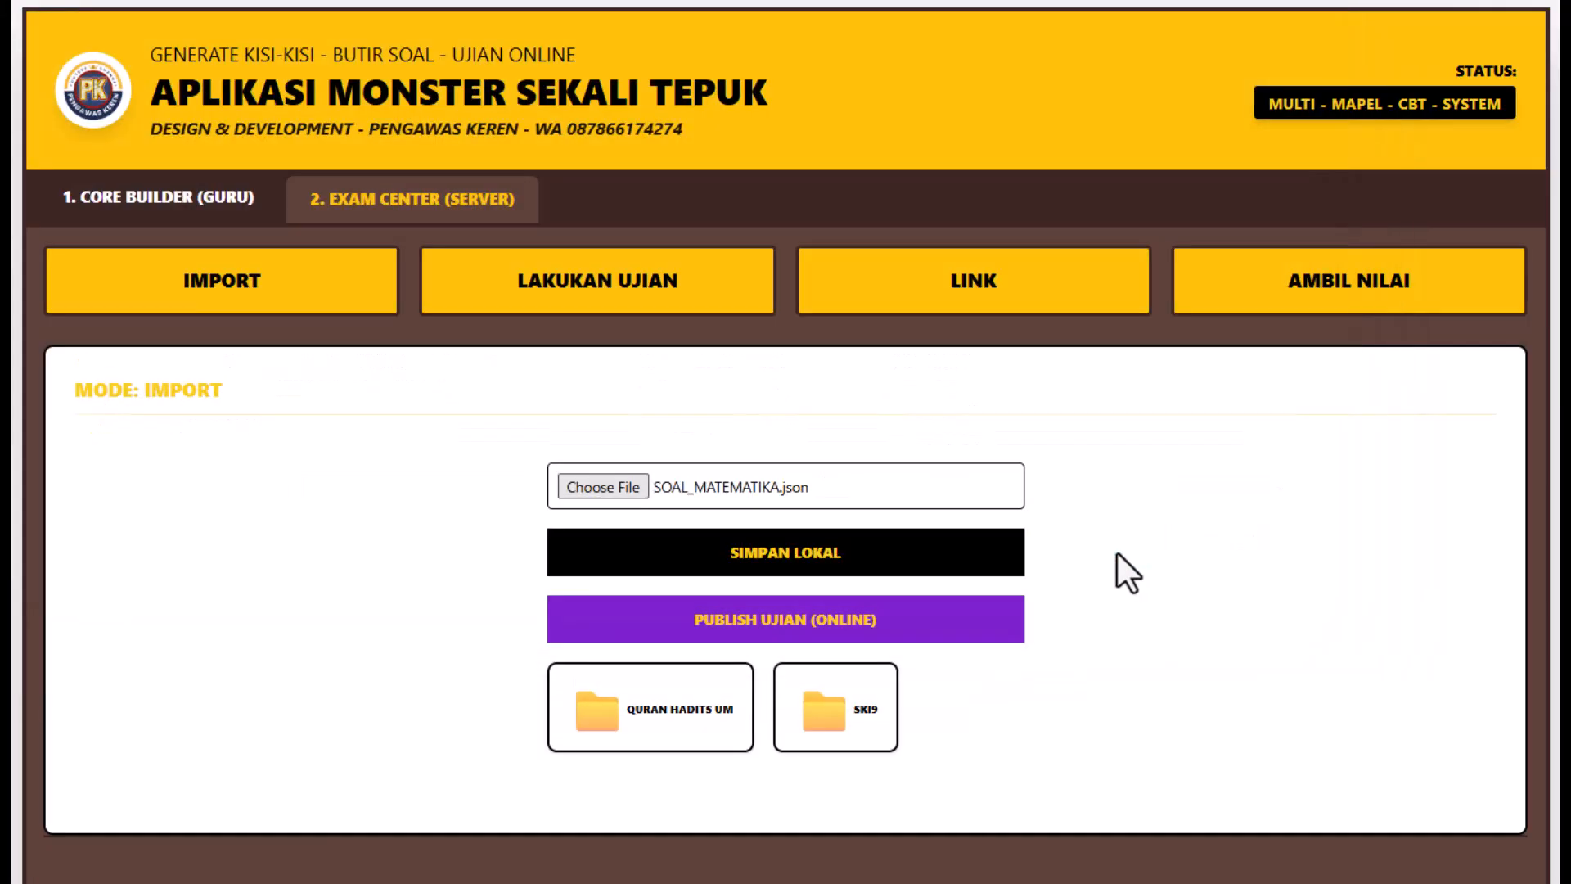
pyautogui.click(767, 574)
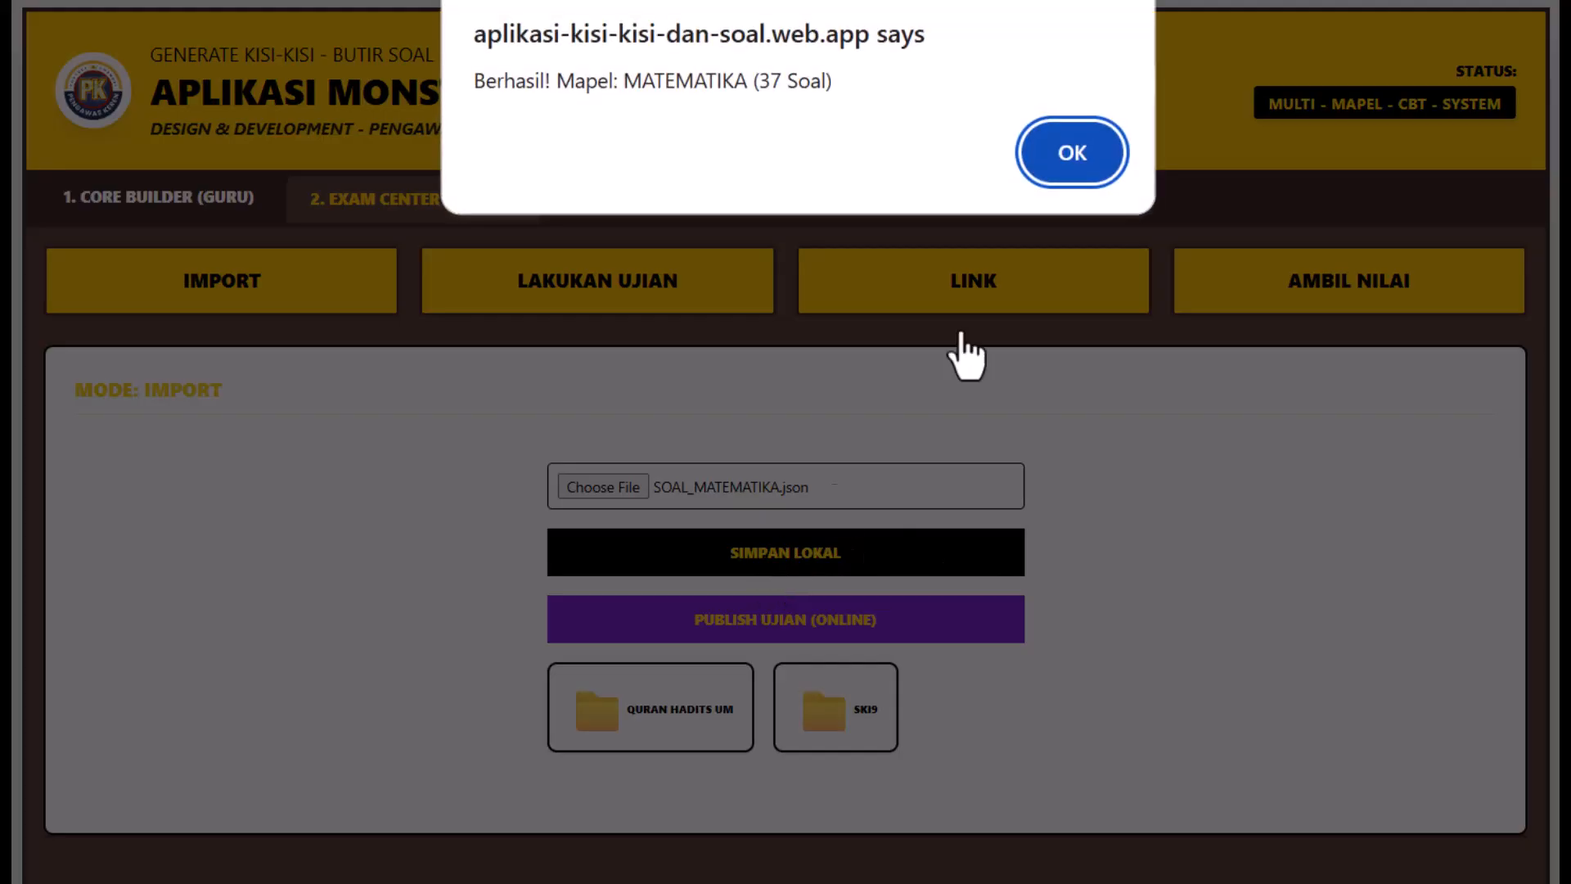
pyautogui.click(1070, 155)
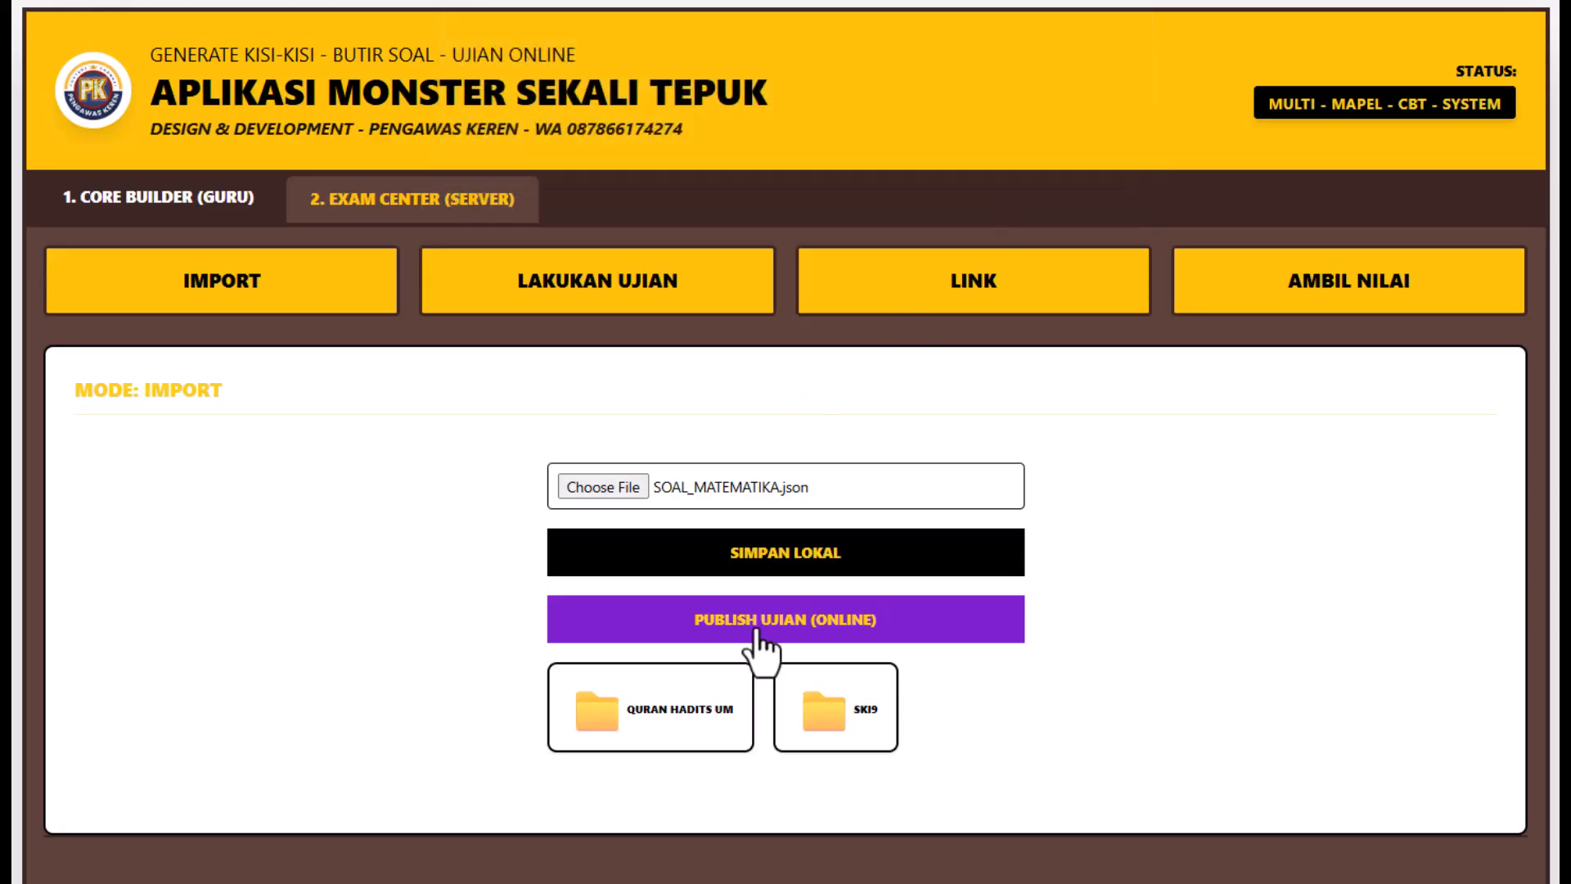
pyautogui.click(758, 622)
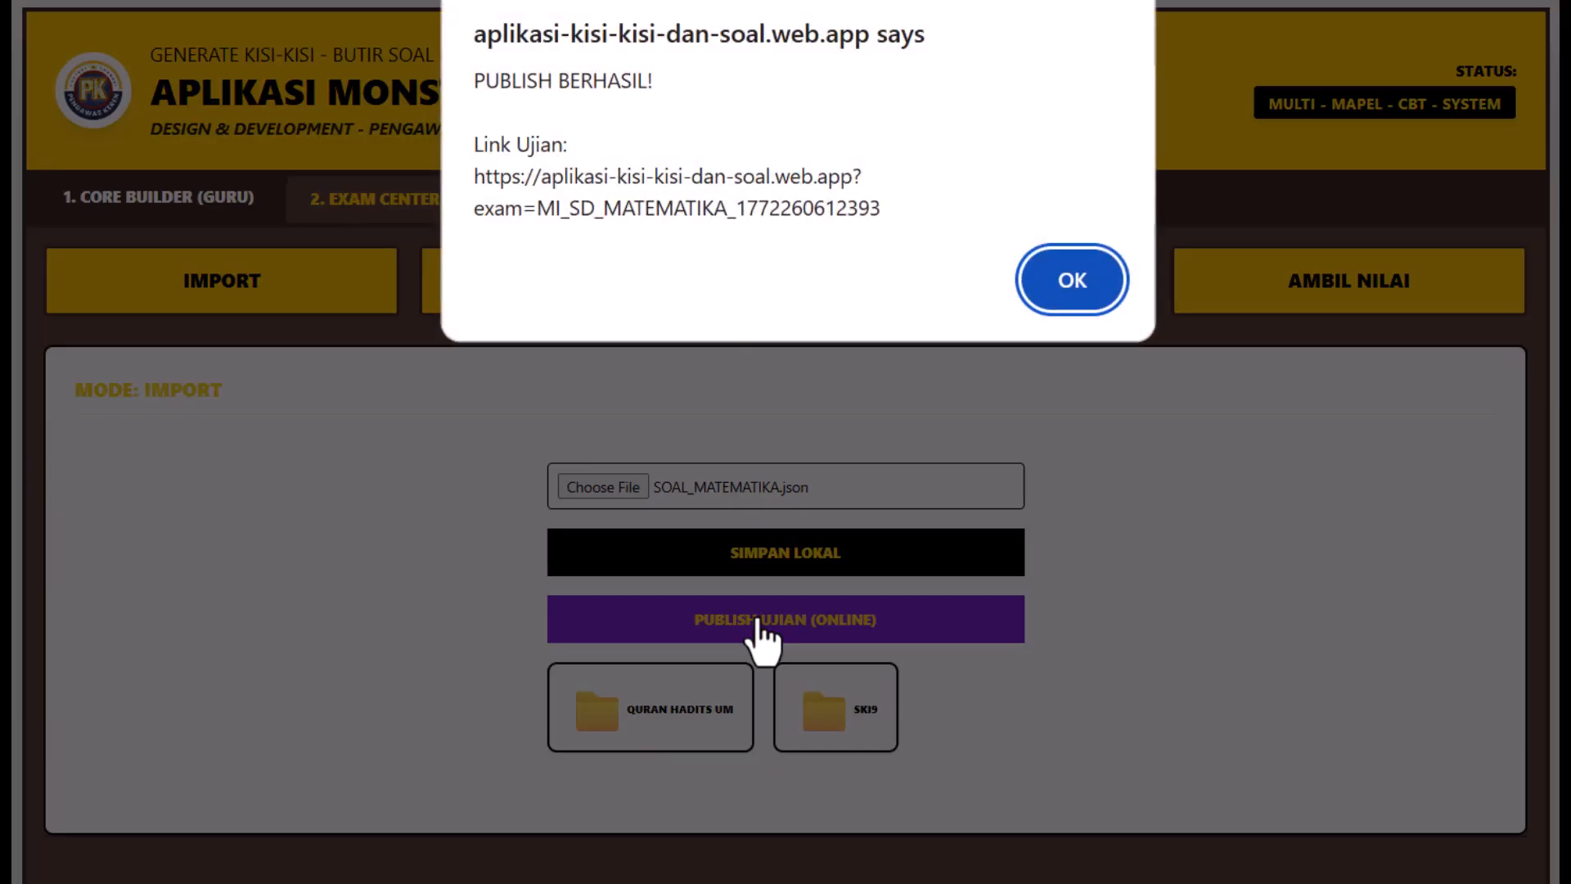
pyautogui.click(1064, 286)
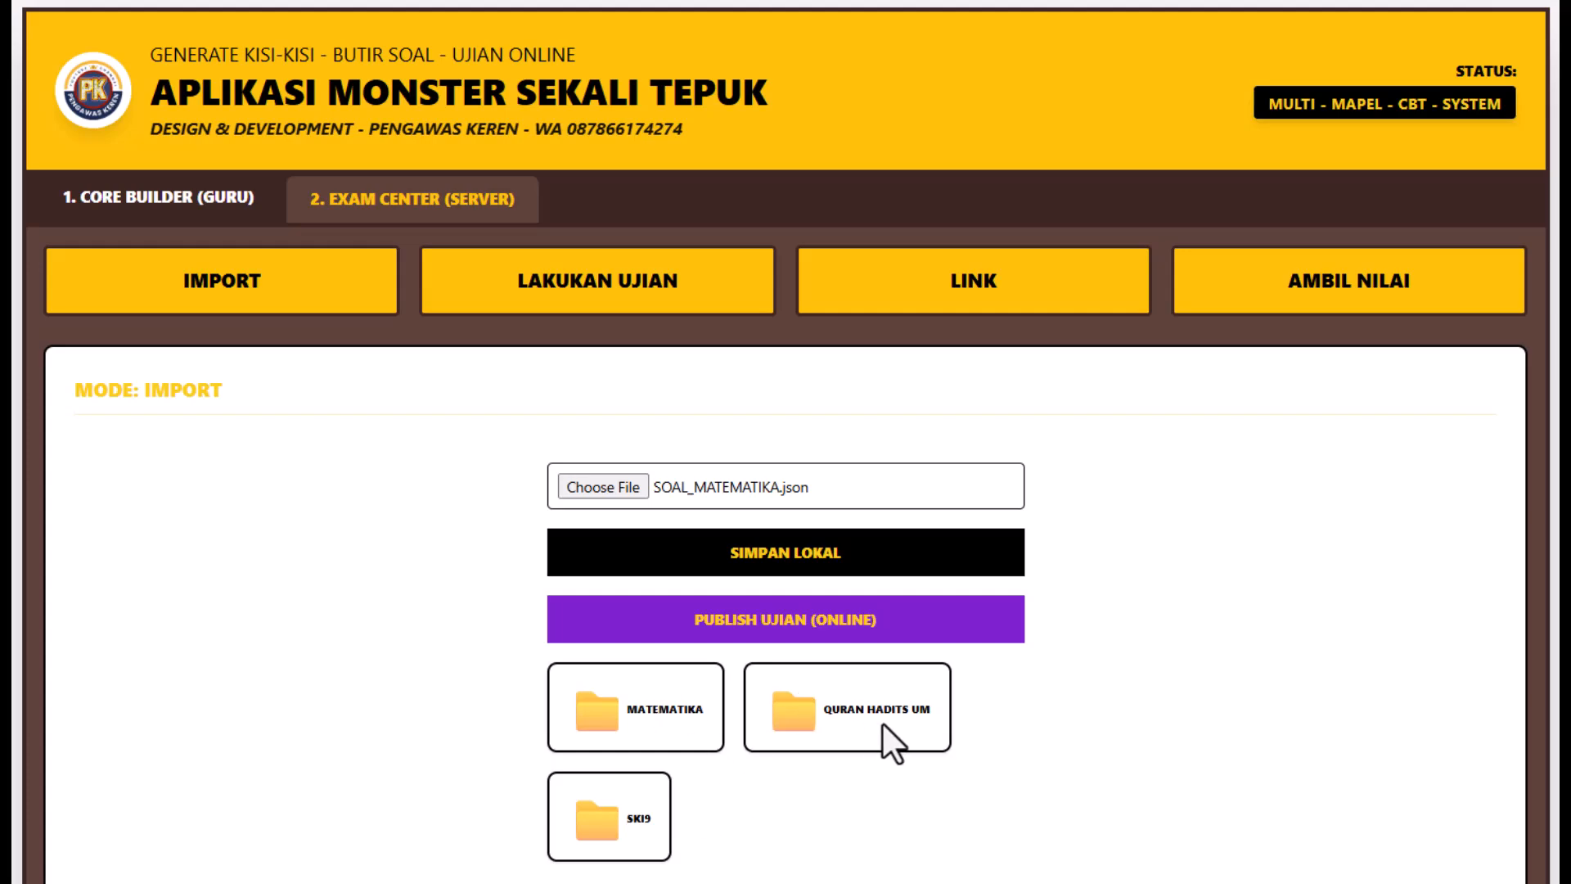
# - Check the exams available to take, and copy the published link of the QURAN HADITS UM exam
pyautogui.click(581, 308)
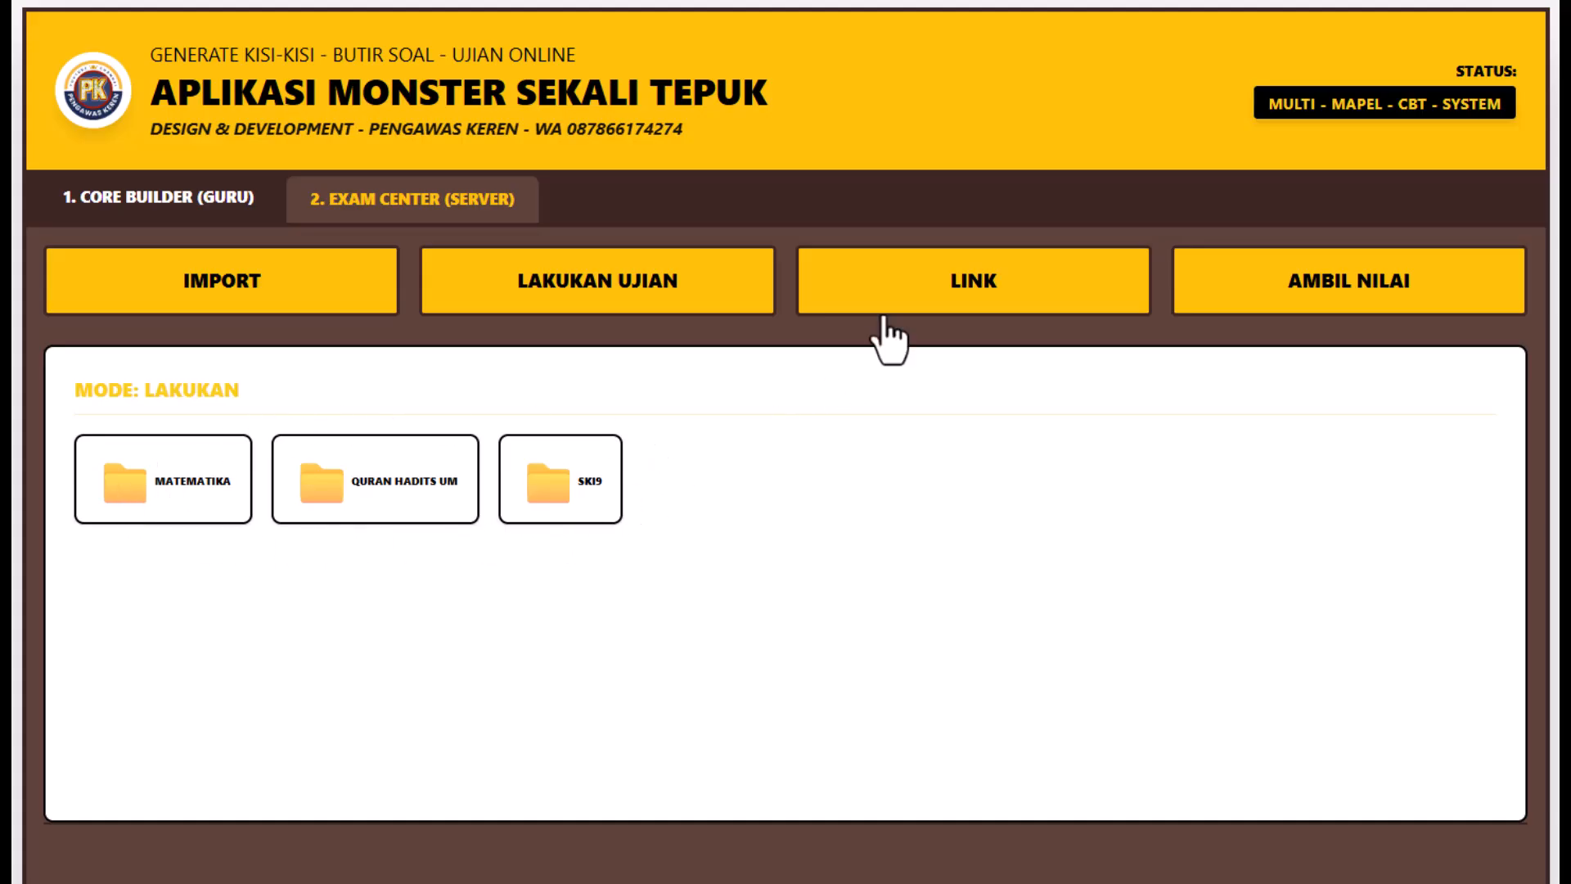
pyautogui.click(952, 285)
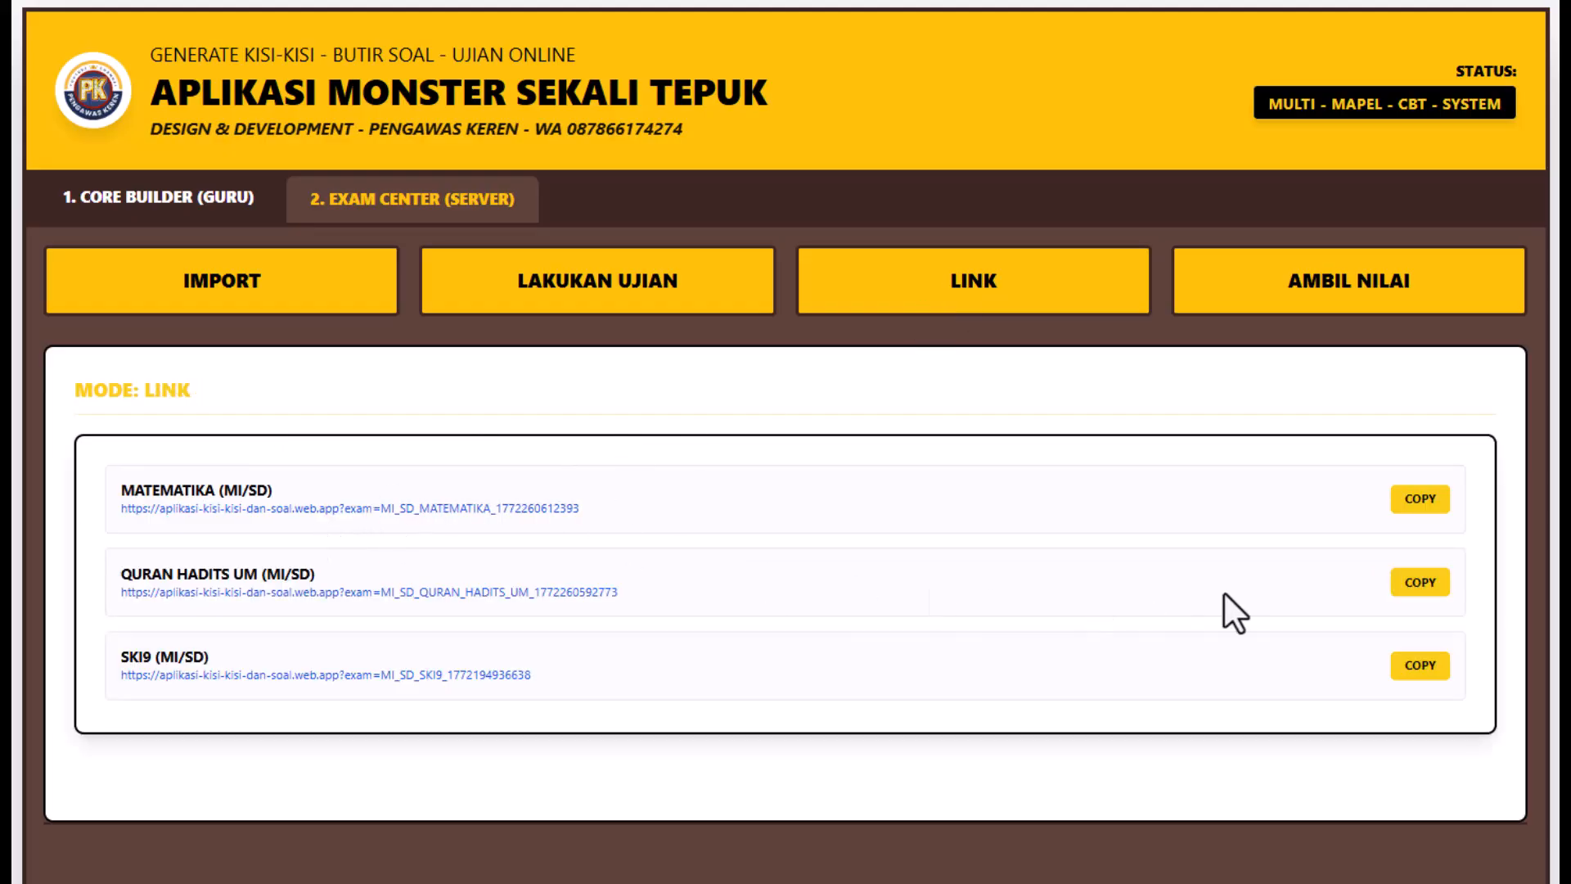
pyautogui.click(1421, 584)
# - Open the copied QURAN HADITS UM exam link in a new Incognito window
pyautogui.hotkey('alt', 'f')
pyautogui.click(1440, 193)
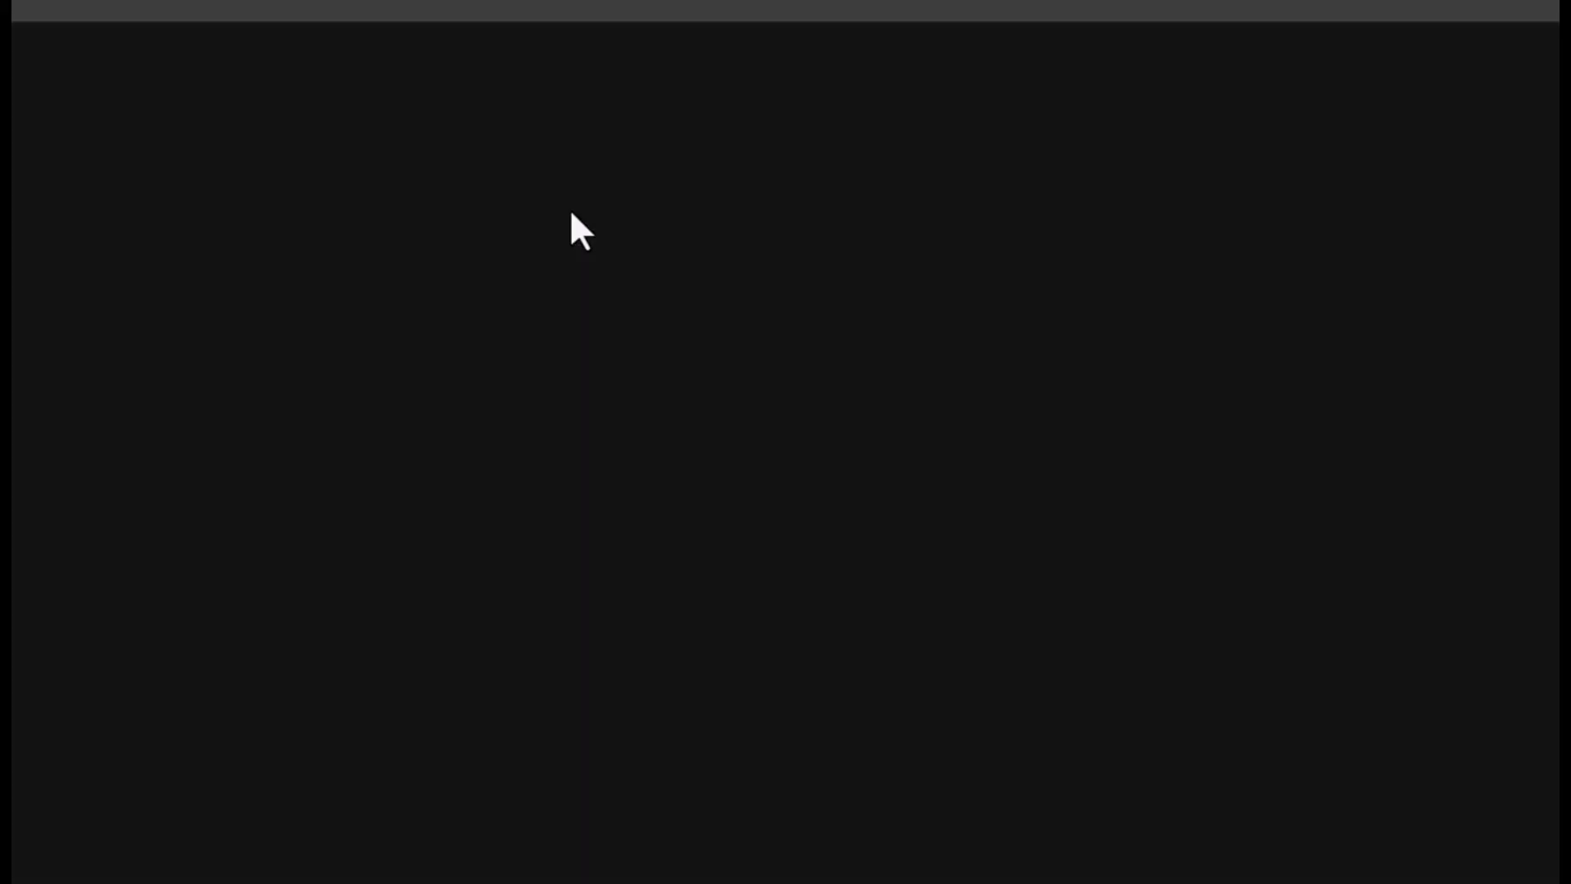
pyautogui.hotkey('ctrl', 'v')
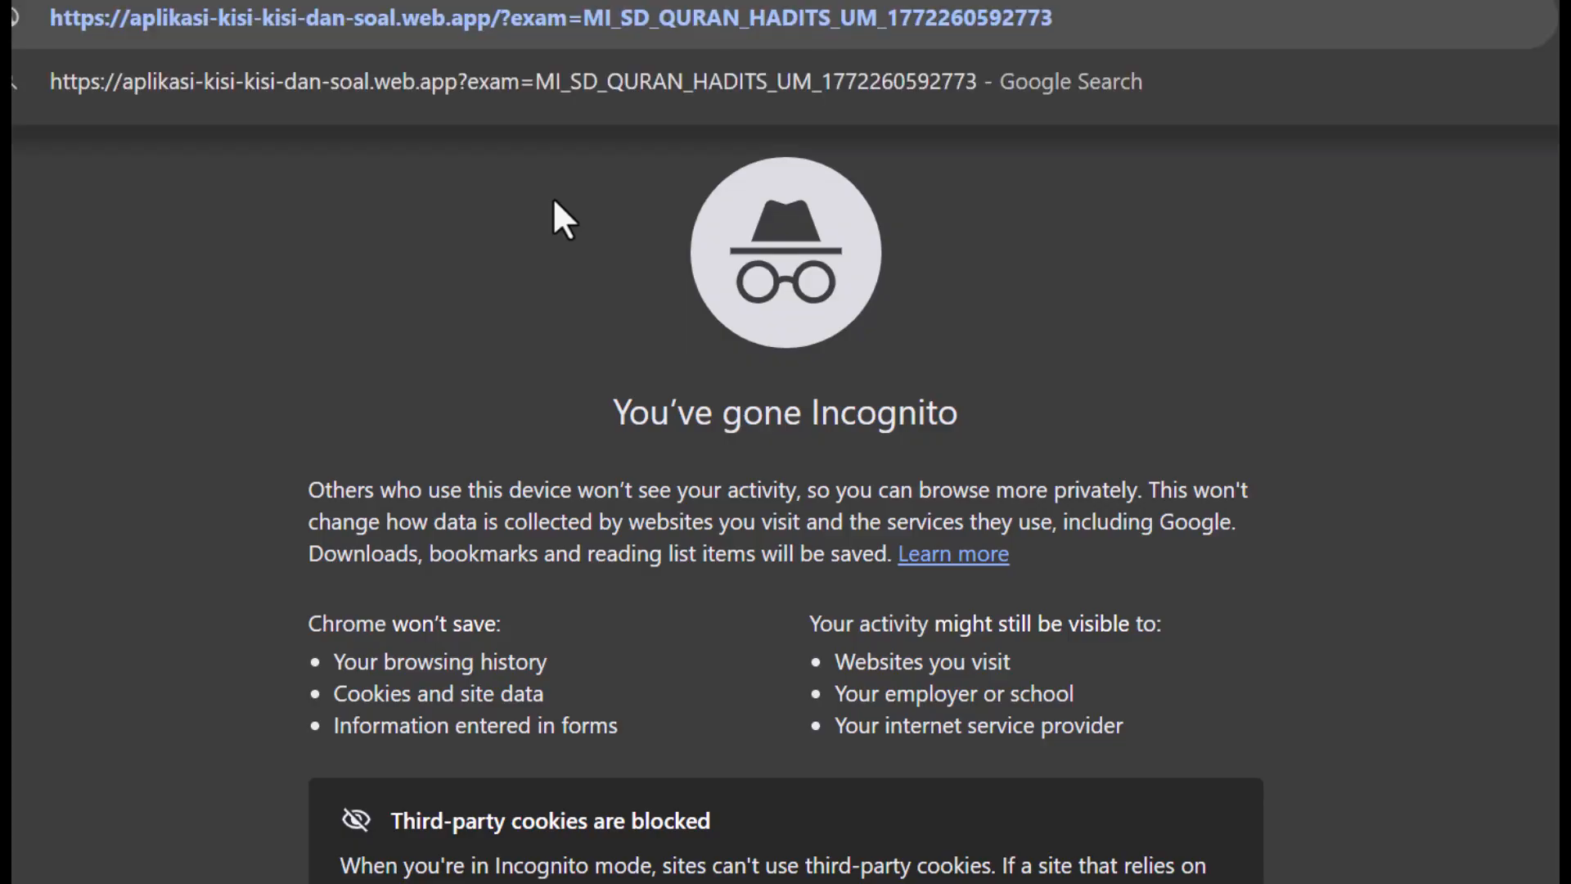
pyautogui.press('Return')
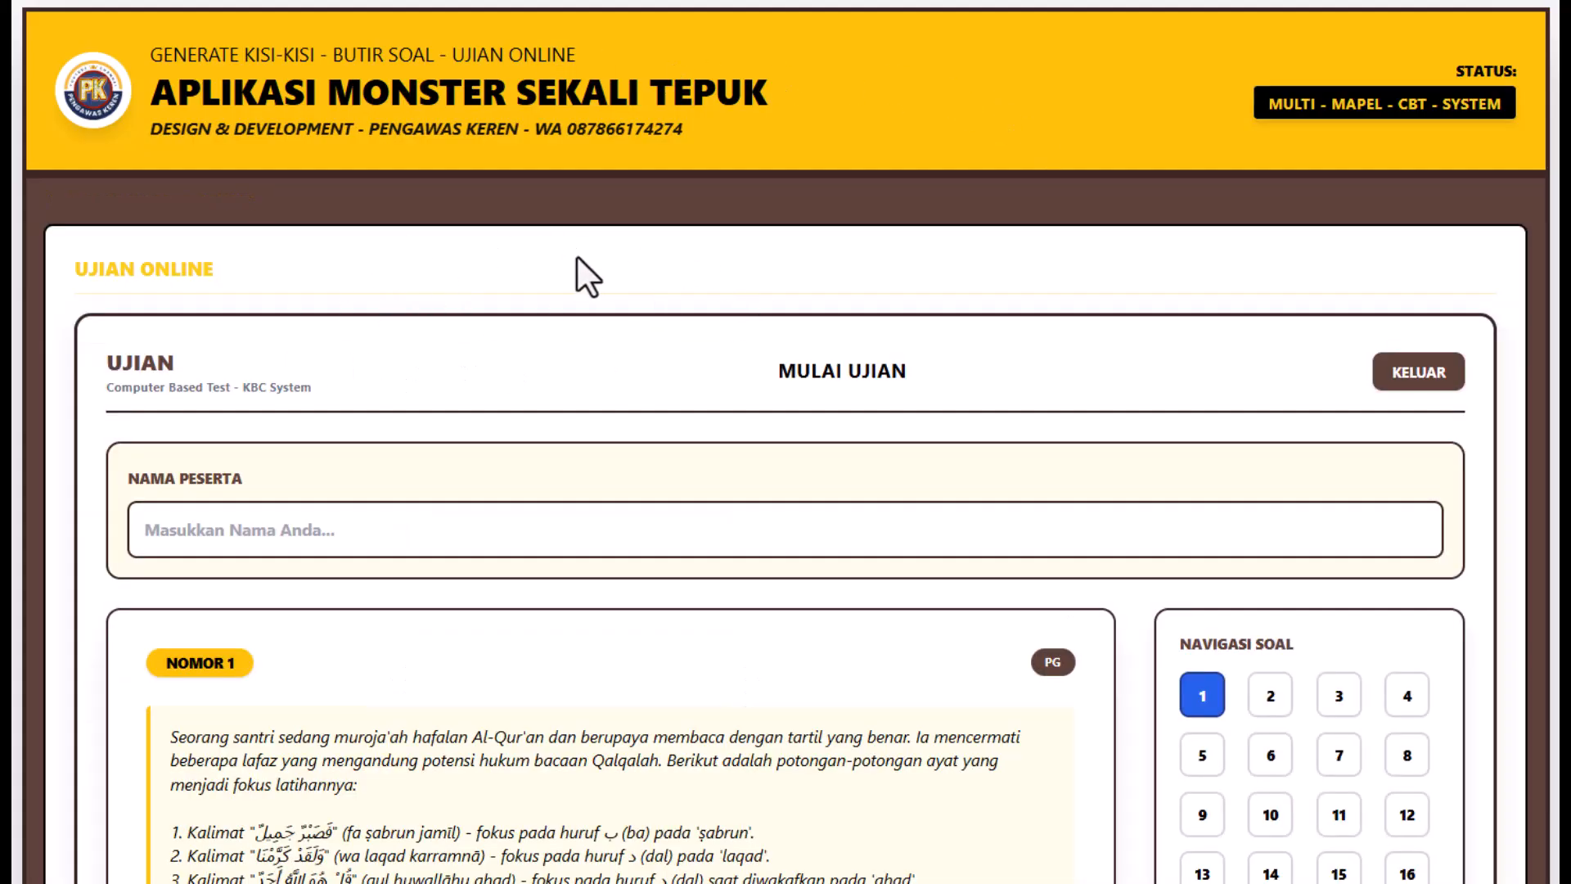
# - Look over question 1 of the online exam, and finish the exam from question 41 without entering a participant name or answers
pyautogui.scroll(-5, 576, 270)
pyautogui.scroll(5, 576, 297)
pyautogui.scroll(-5, 577, 325)
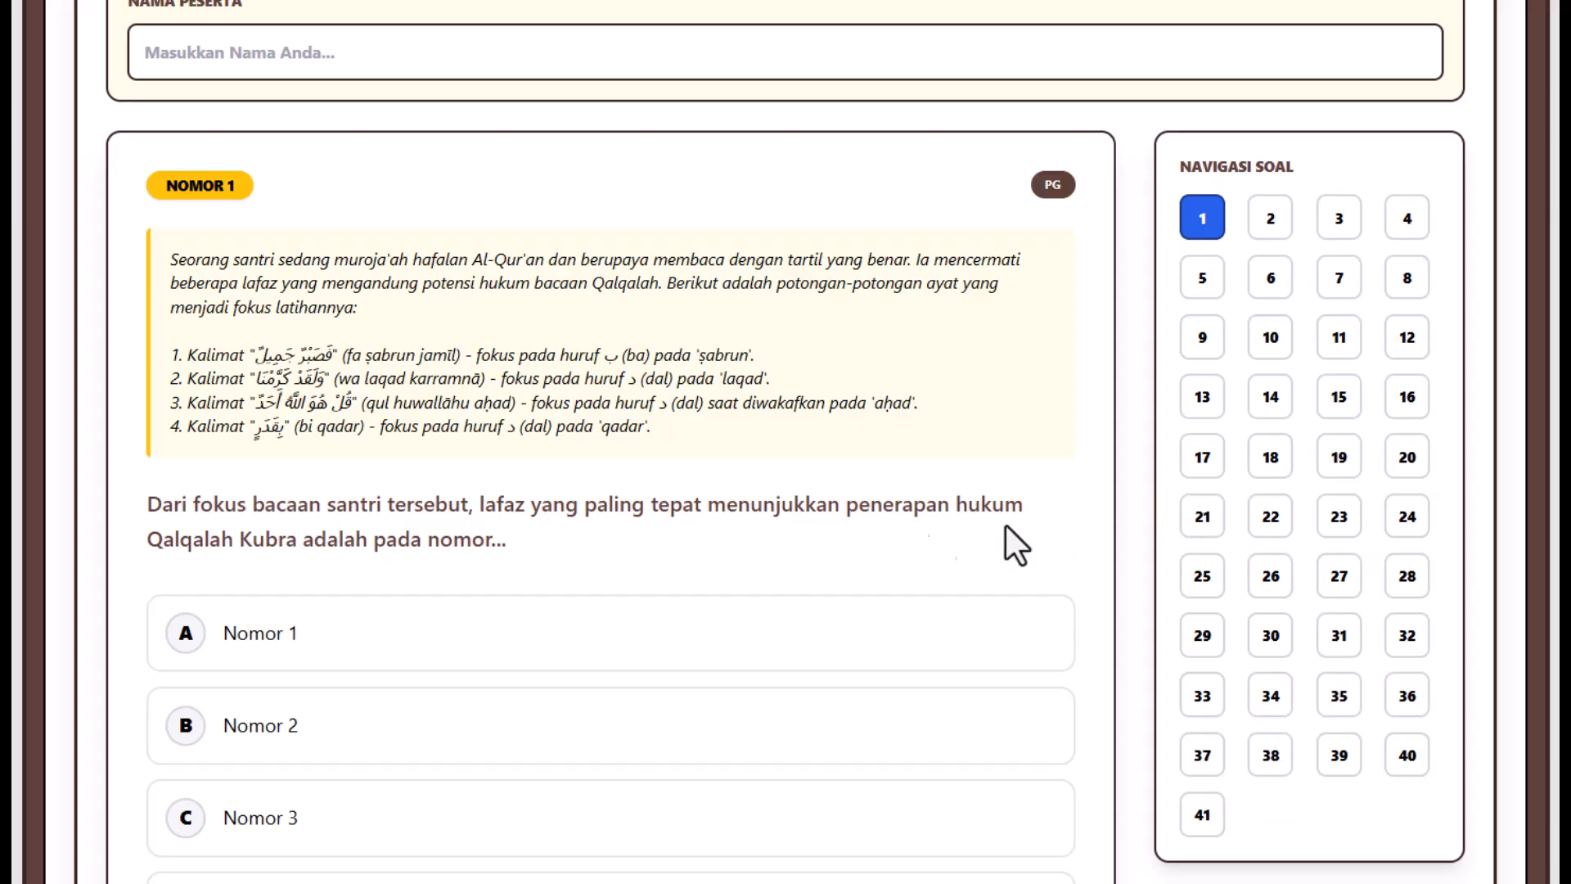
pyautogui.scroll(-4, 825, 548)
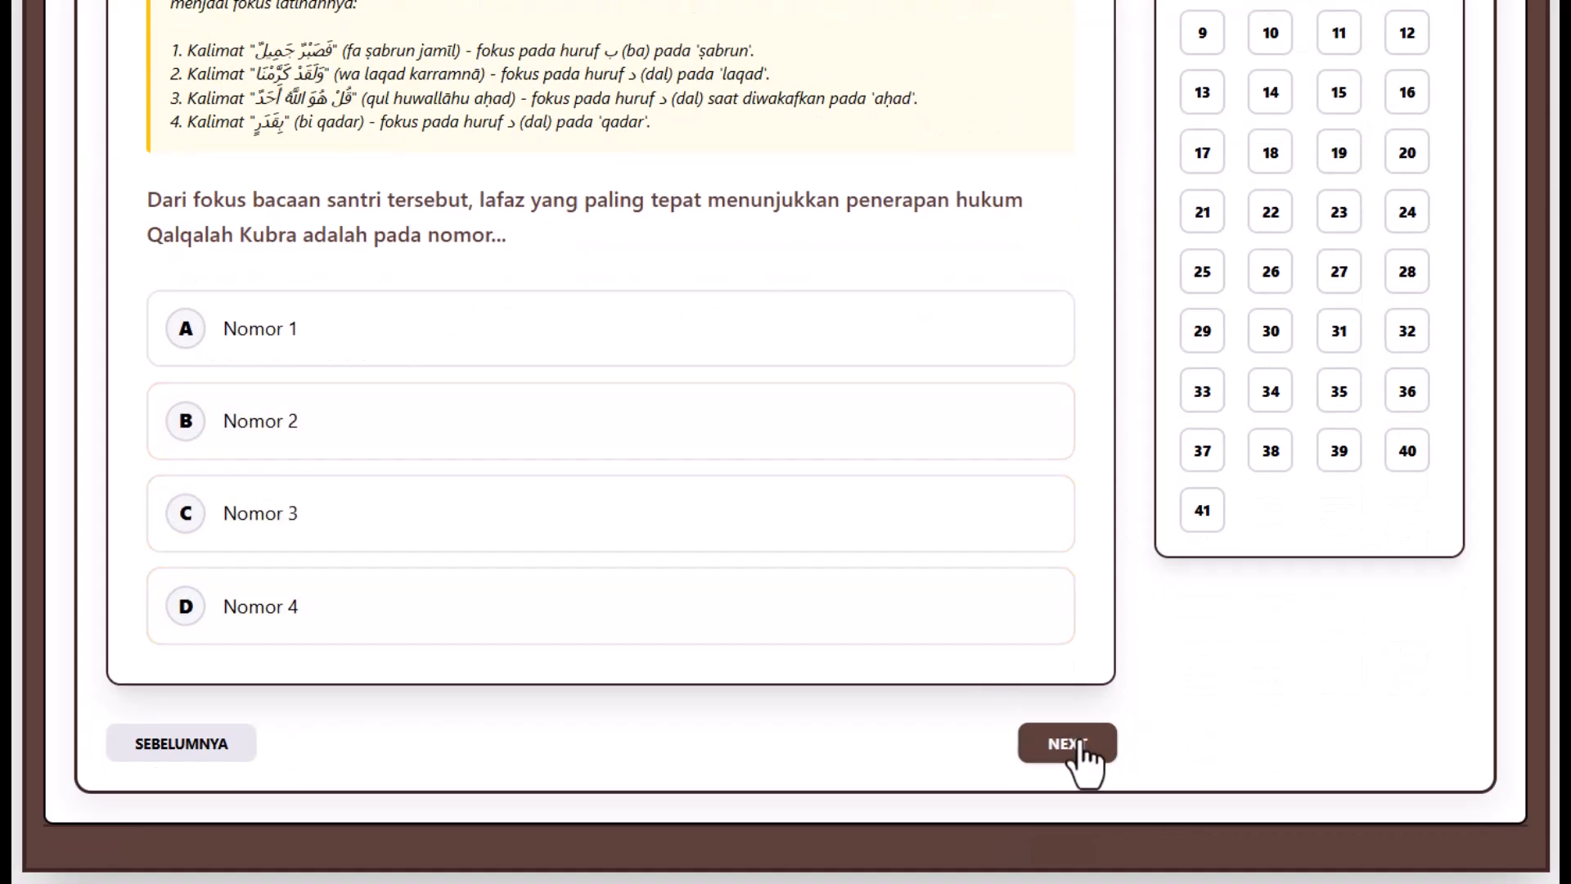
pyautogui.click(1201, 540)
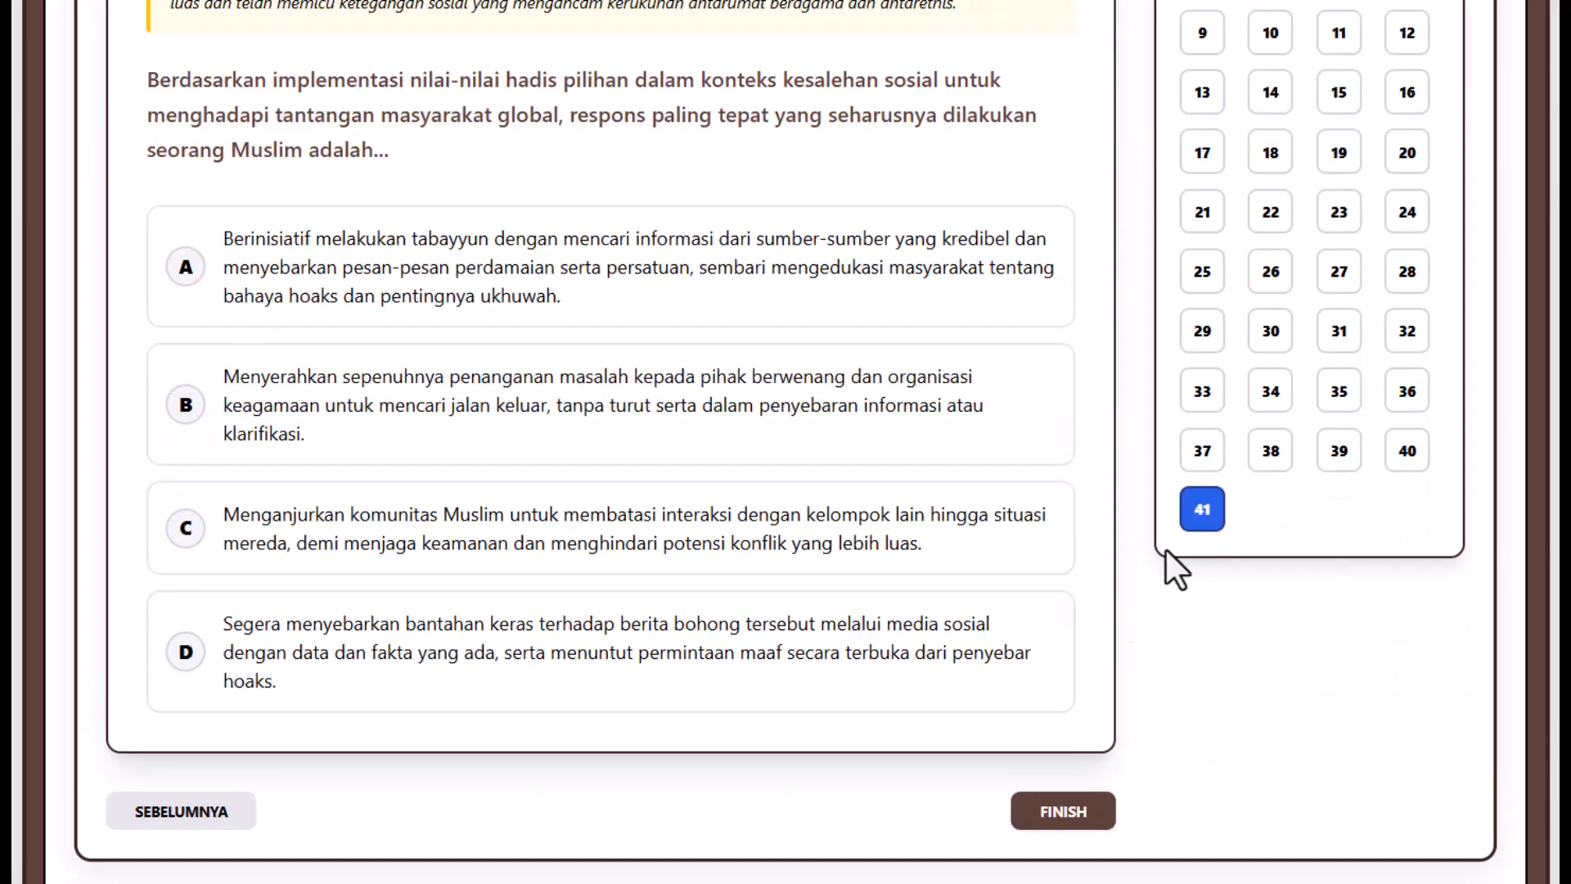
pyautogui.click(1059, 814)
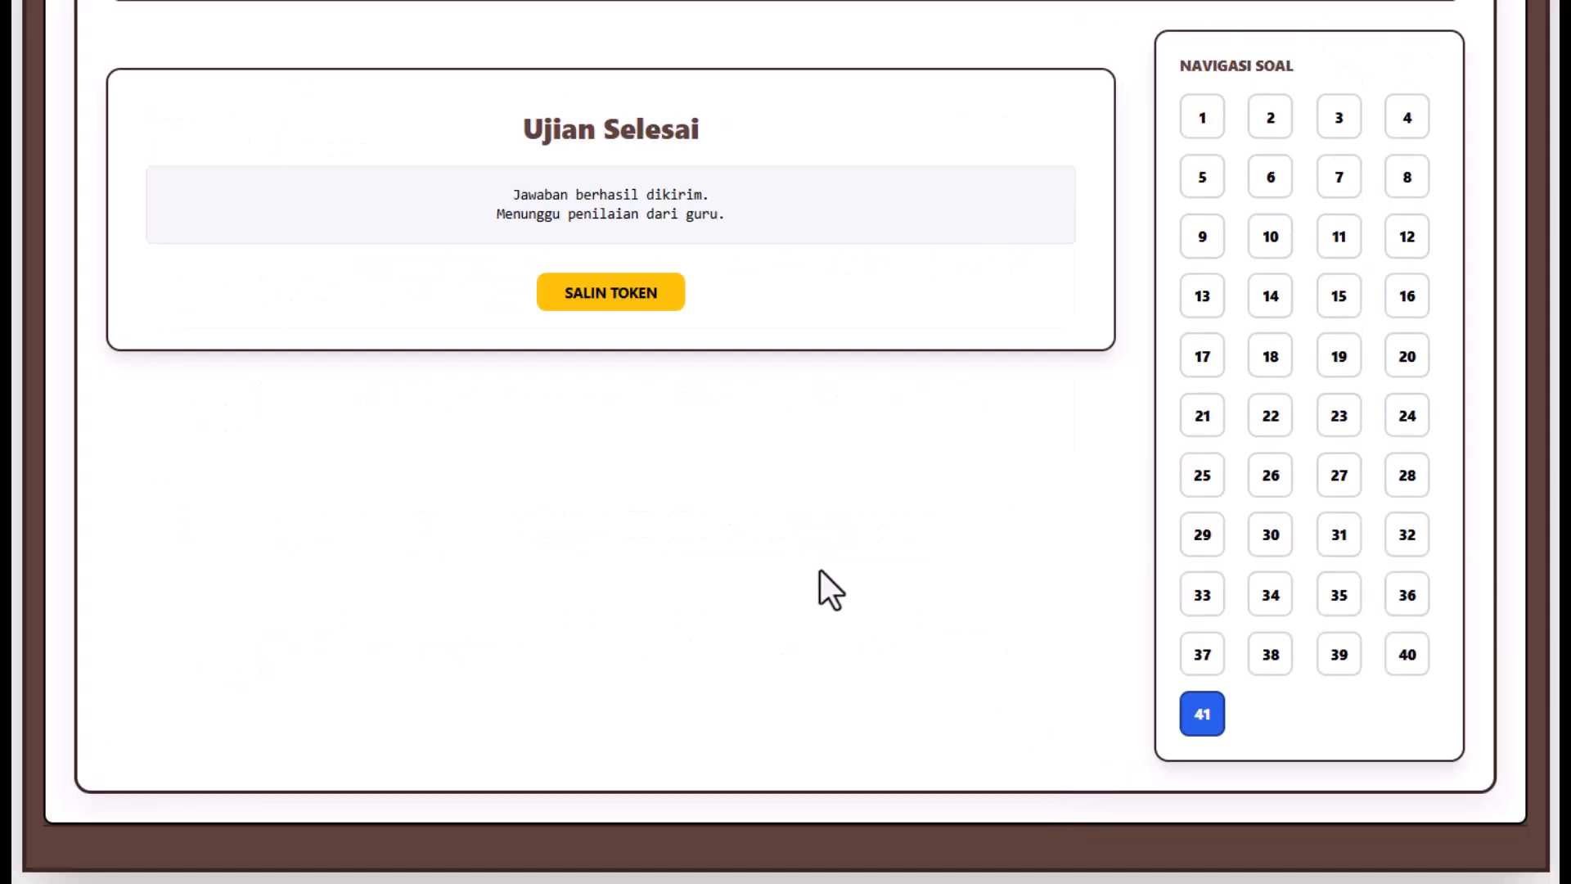
pyautogui.scroll(6, 822, 572)
pyautogui.scroll(1, 702, 581)
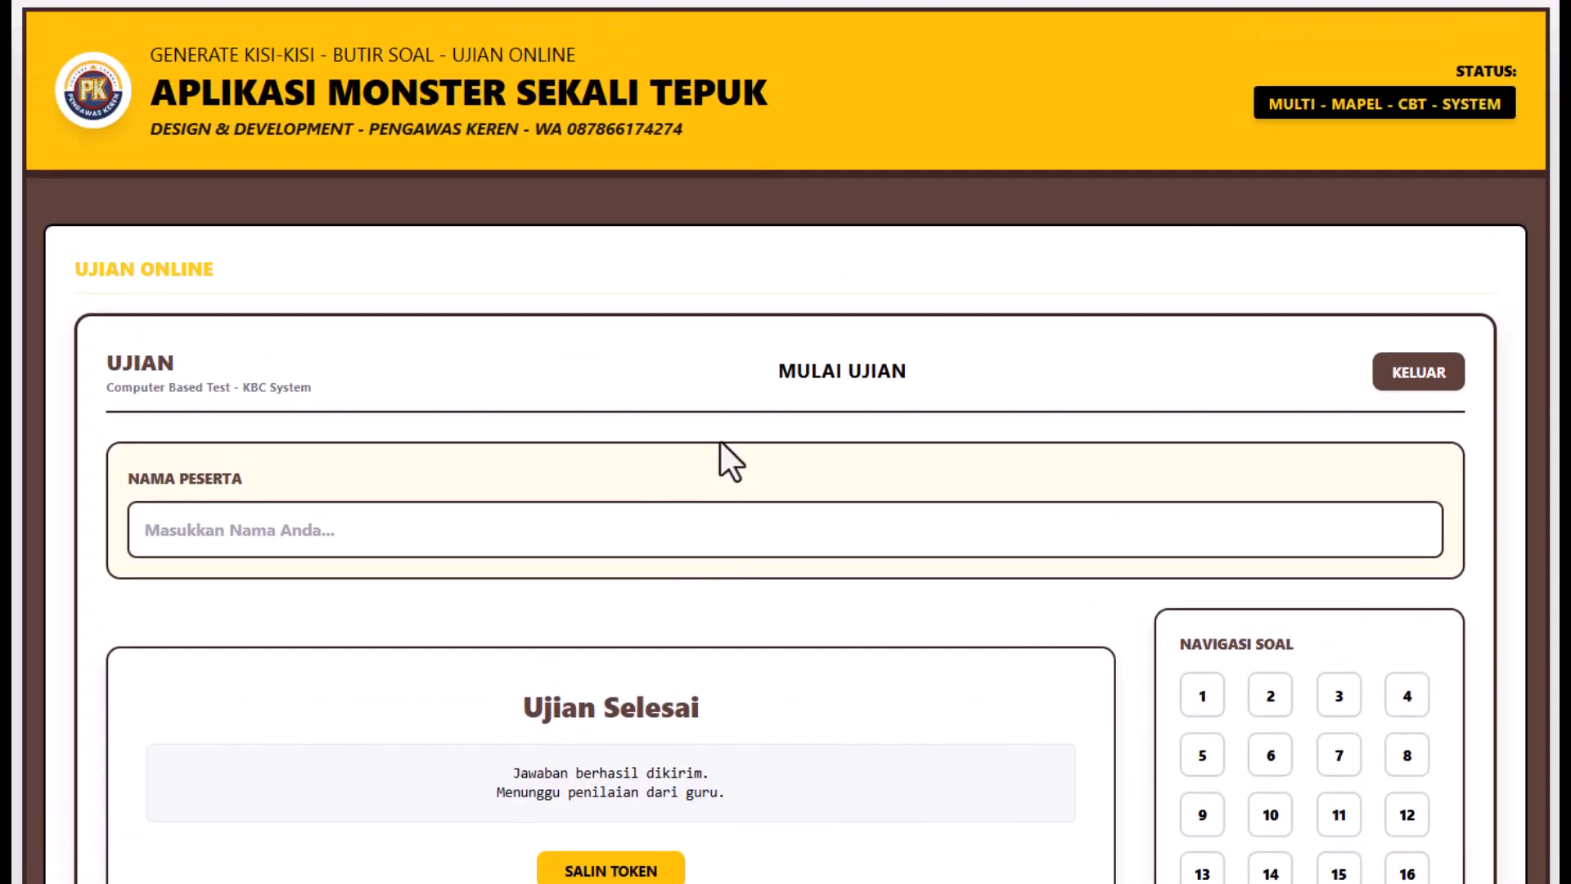
pyautogui.scroll(-4, 721, 442)
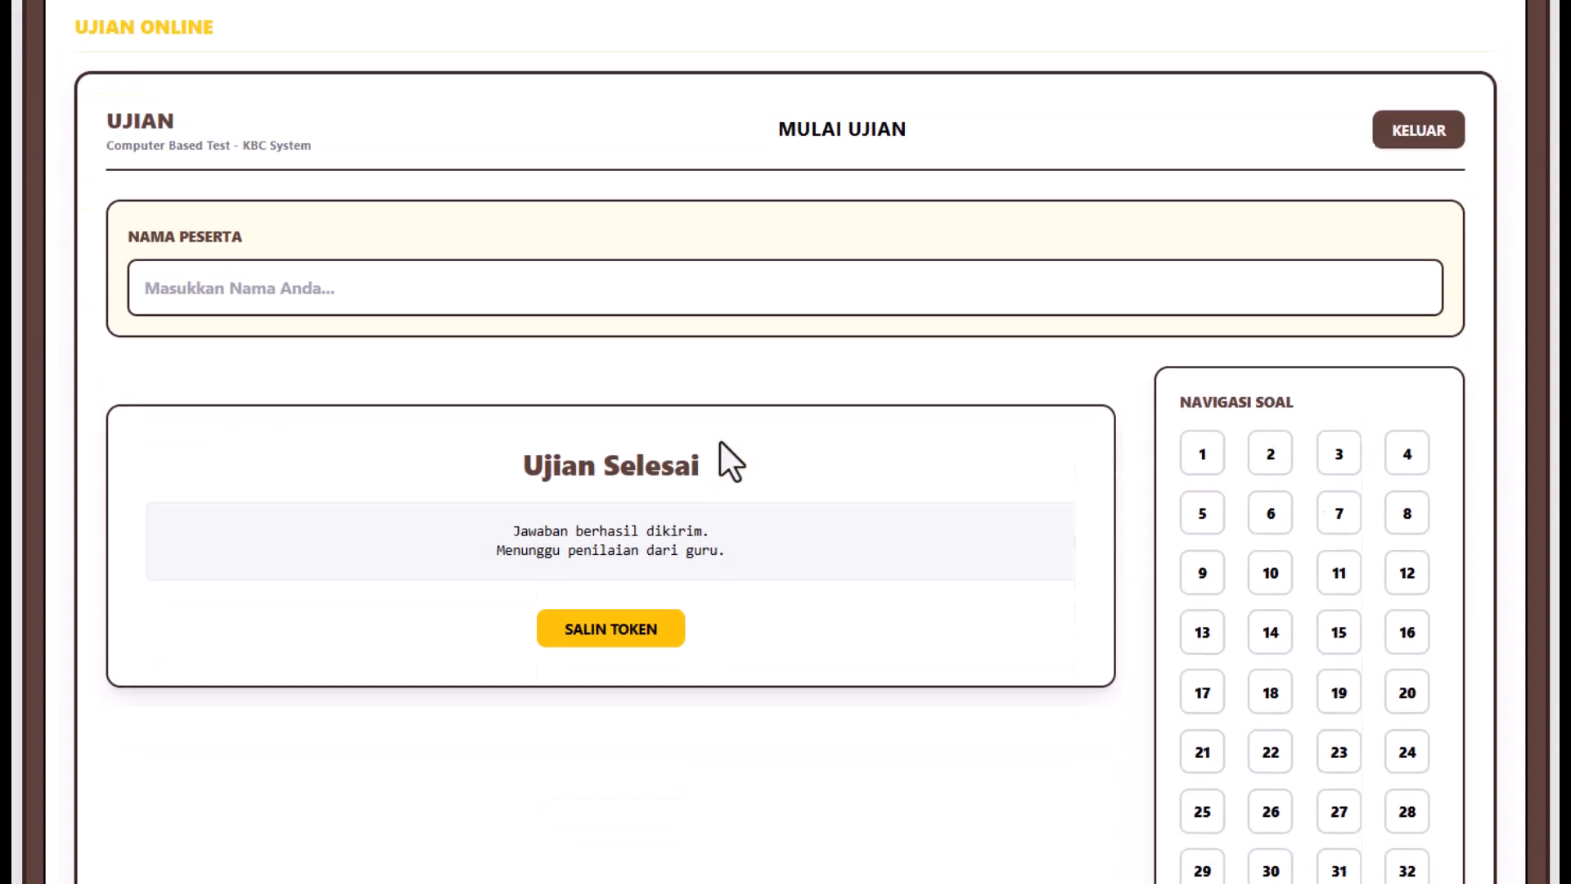
# - Dismiss the participant name suggestion and reload the exam page to restart from question 1
pyautogui.scroll(4, 573, 450)
pyautogui.click(238, 537)
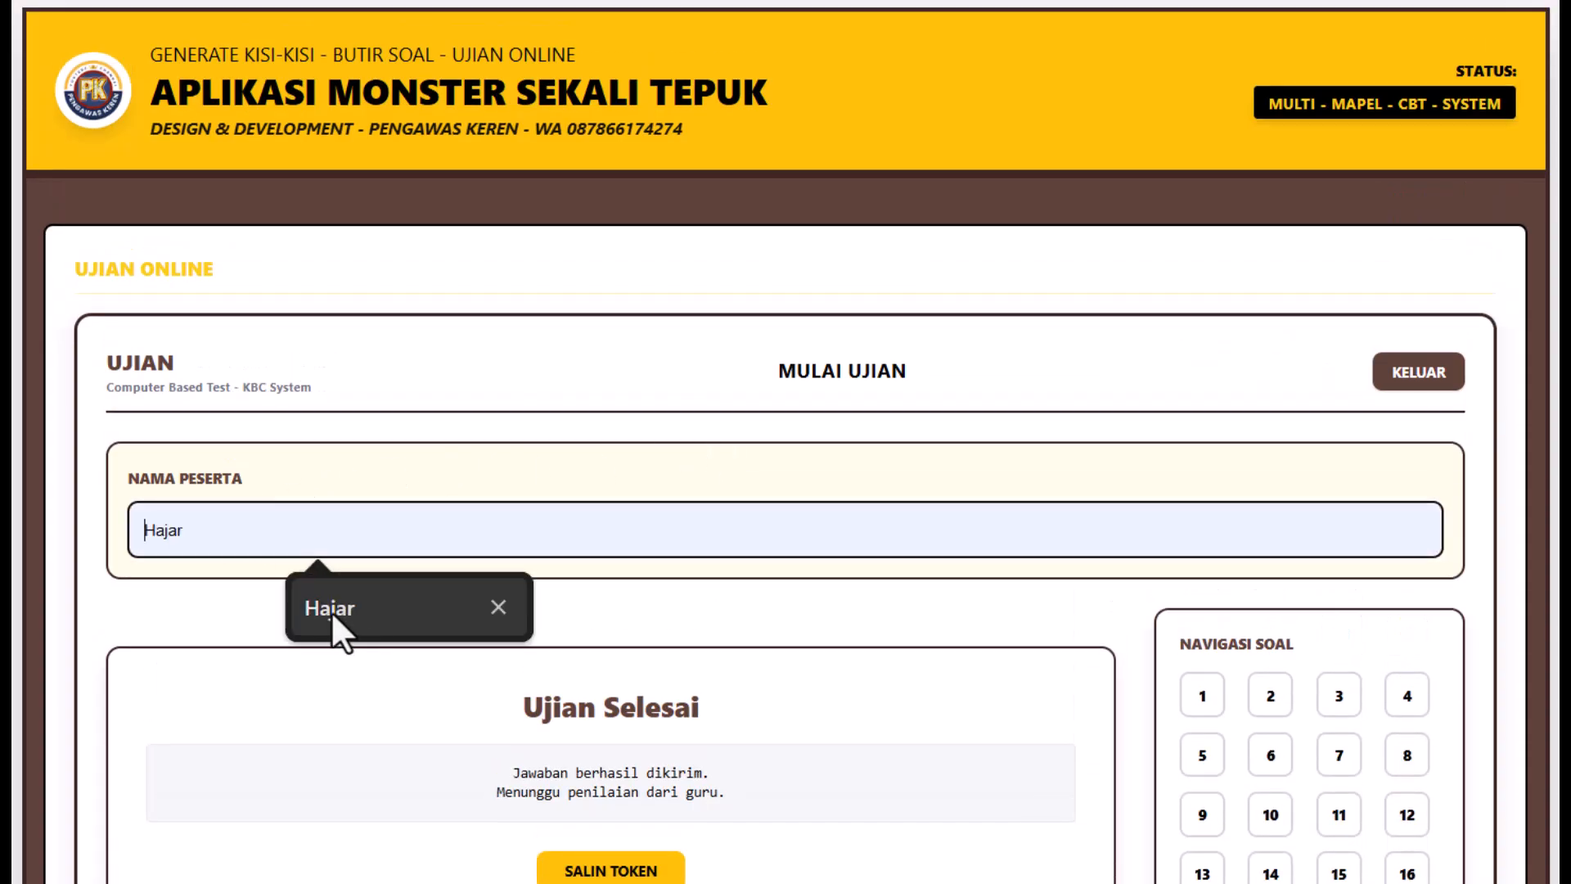
pyautogui.click(498, 607)
pyautogui.press('F5')
pyautogui.scroll(-10, 536, 554)
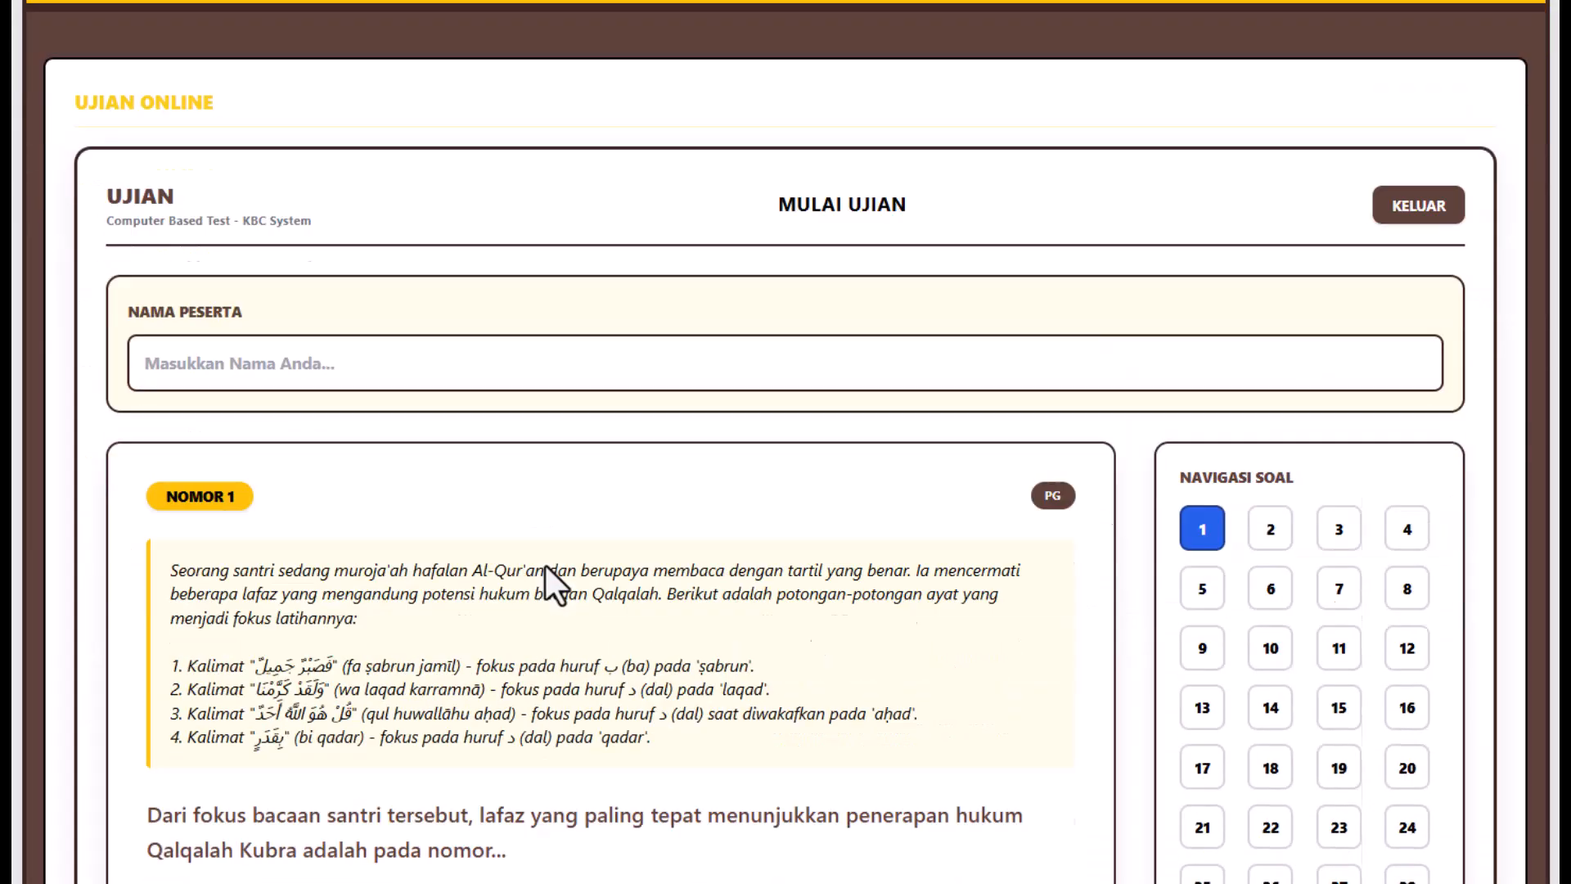
# - Try to start the exam with the participant name left empty
pyautogui.scroll(4, 551, 597)
pyautogui.scroll(4, 246, 319)
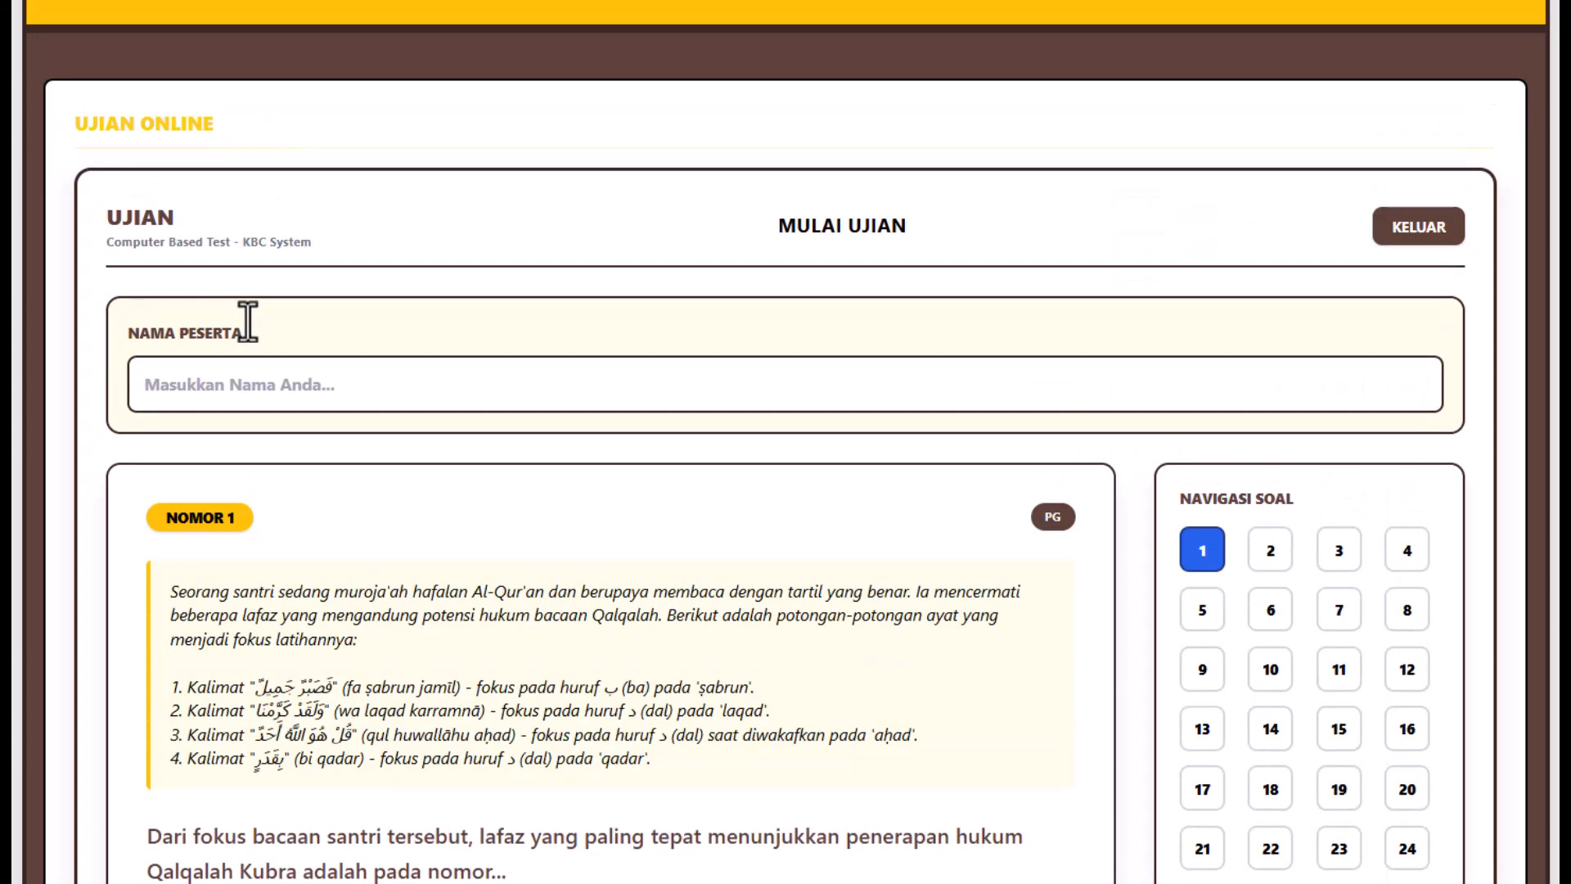
pyautogui.click(853, 236)
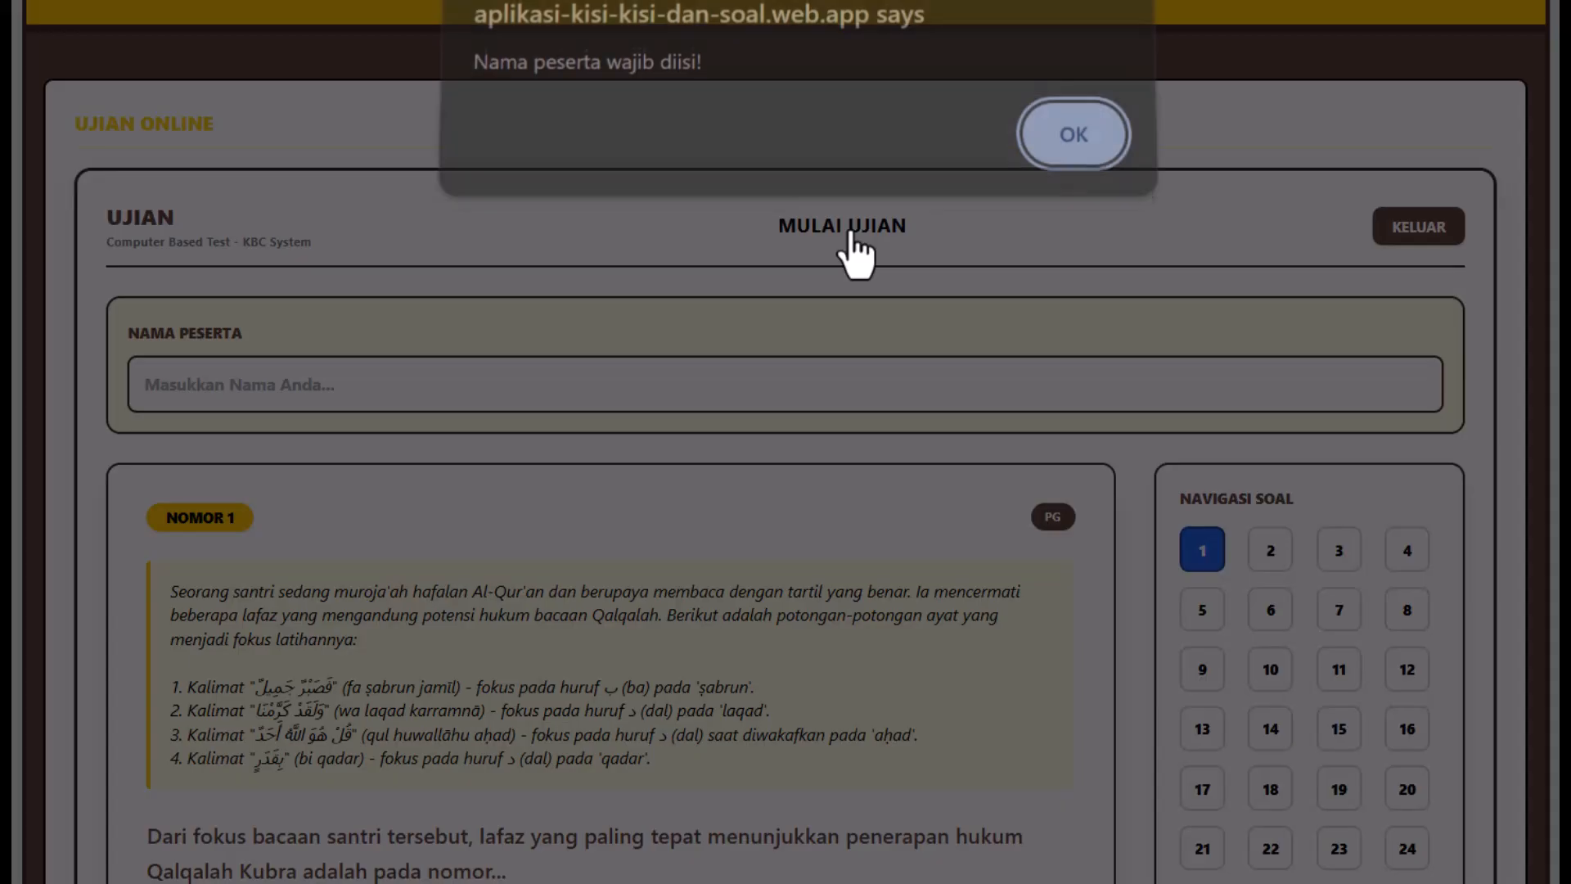
pyautogui.click(1069, 158)
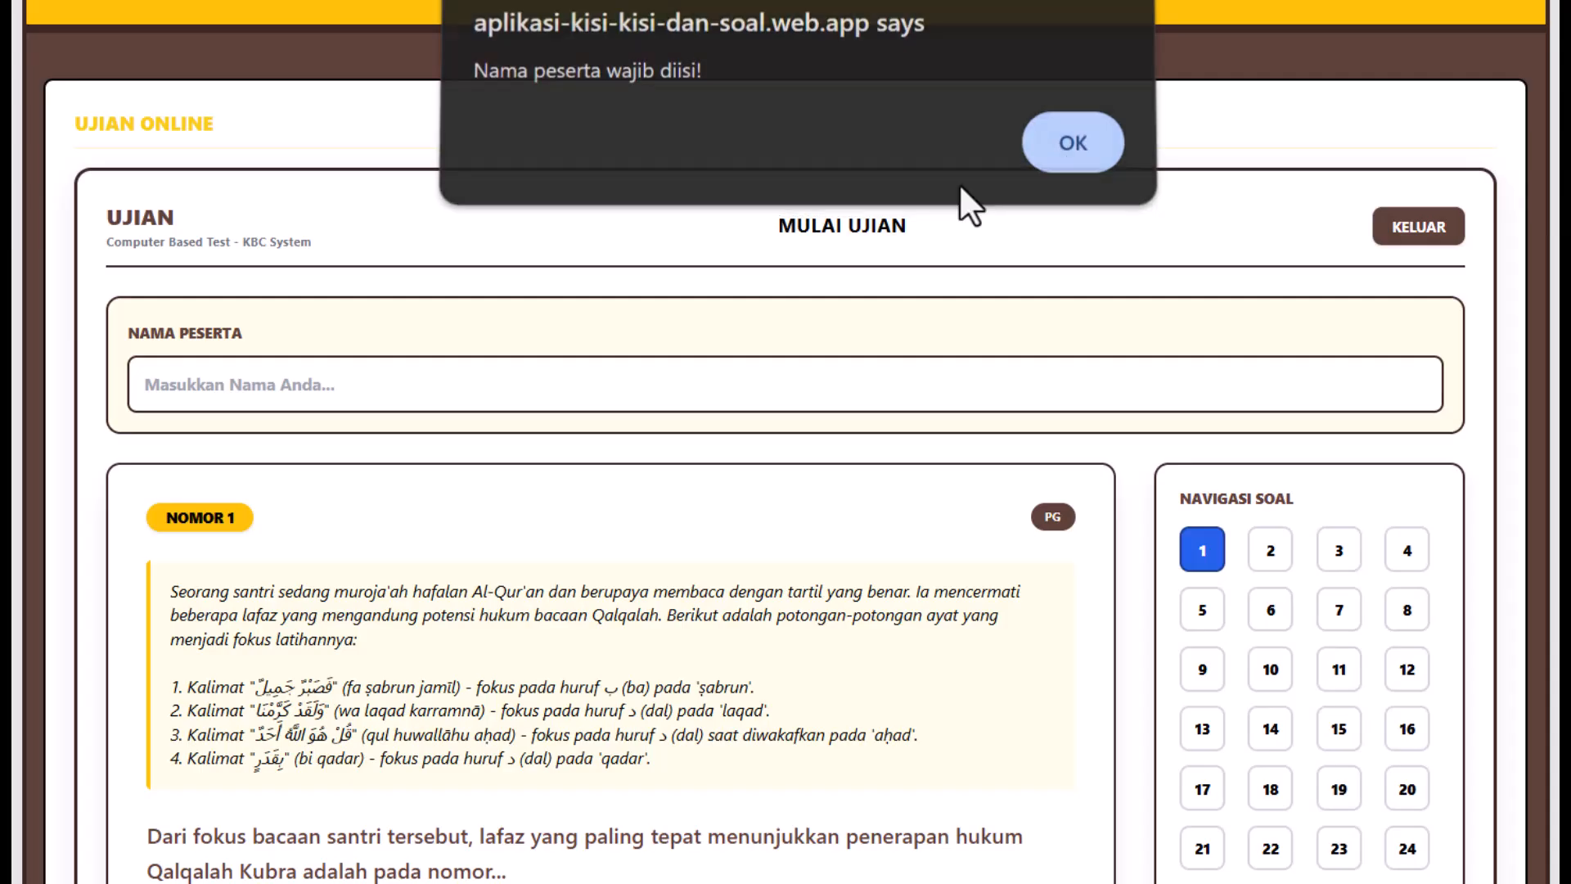
# - Enter PENGAWAS as the participant name and start the exam
pyautogui.click(267, 385)
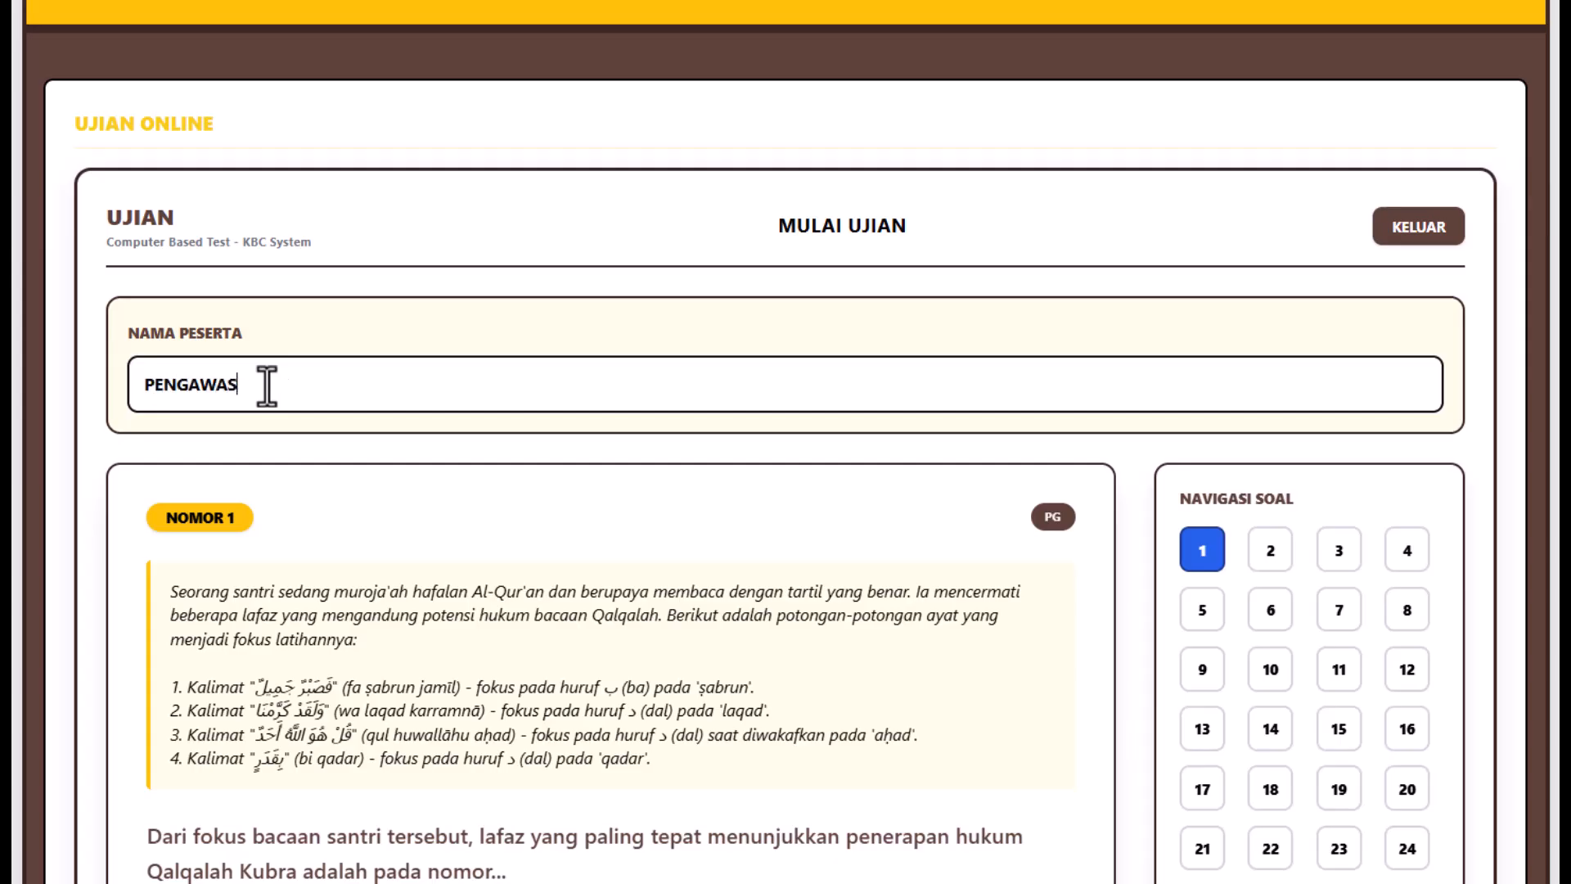
pyautogui.click(827, 233)
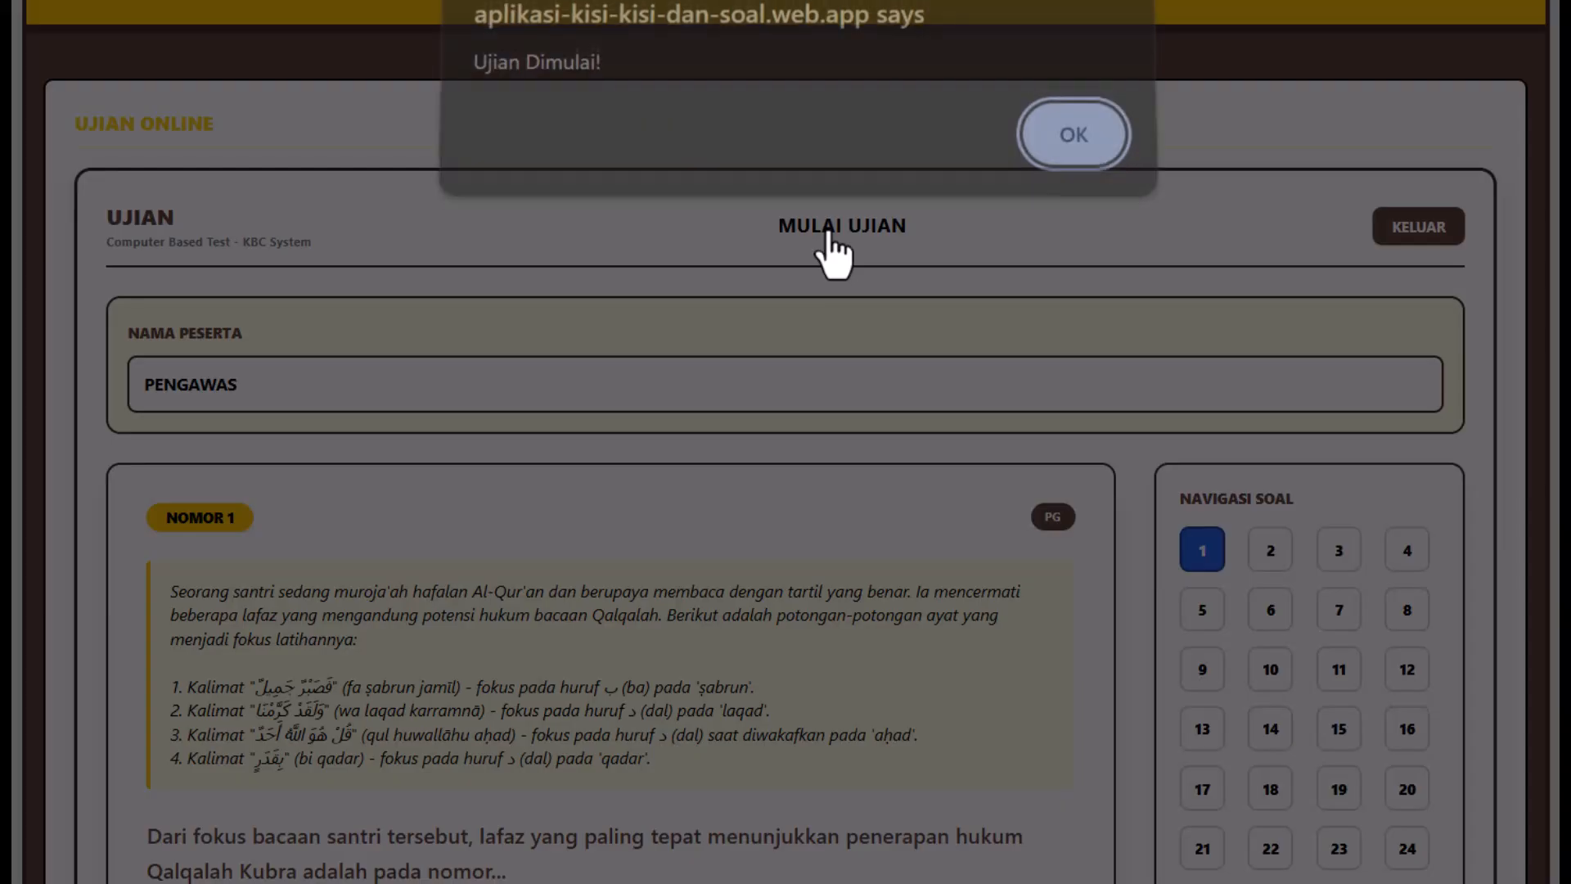
pyautogui.click(1097, 162)
# - Answer question 1 with A (Nomor 1) and question 2 with A, and continue to question 3
pyautogui.scroll(-5, 527, 516)
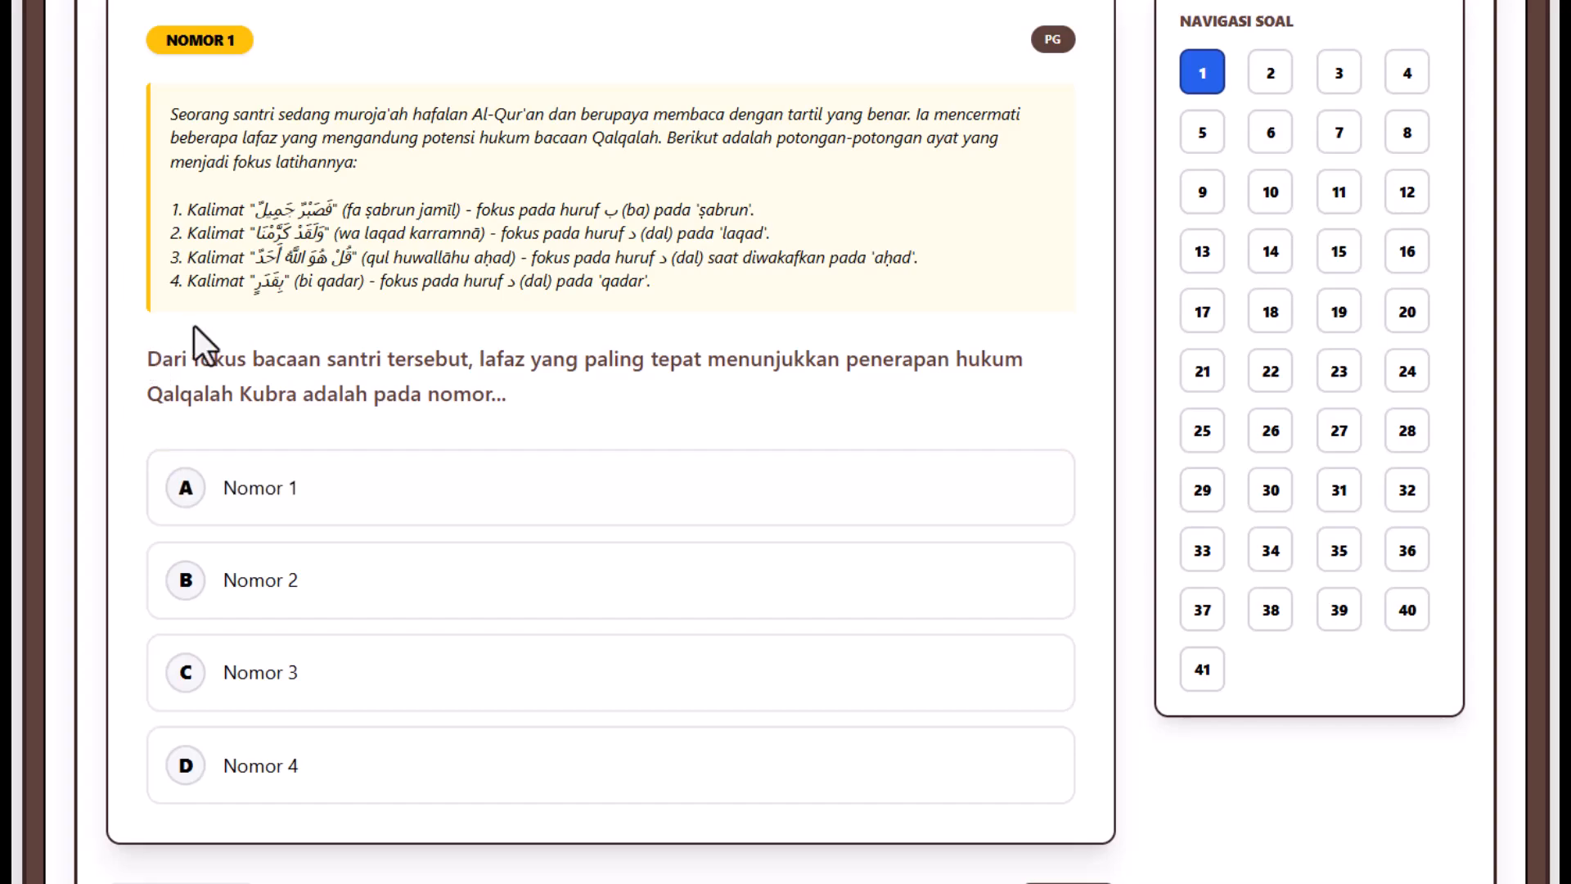
pyautogui.scroll(2, 292, 246)
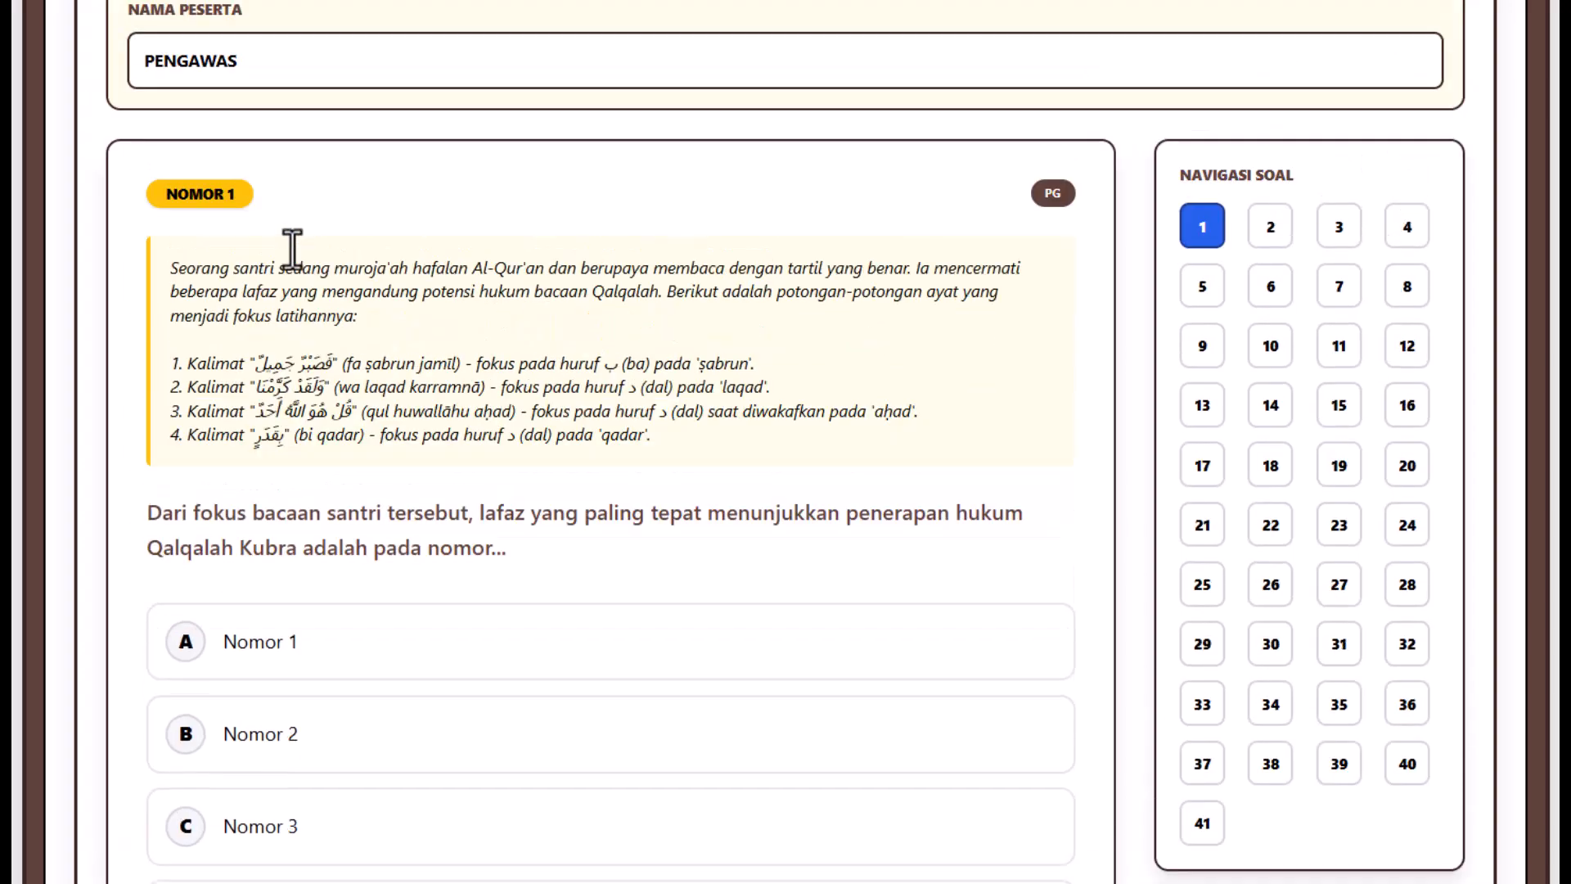
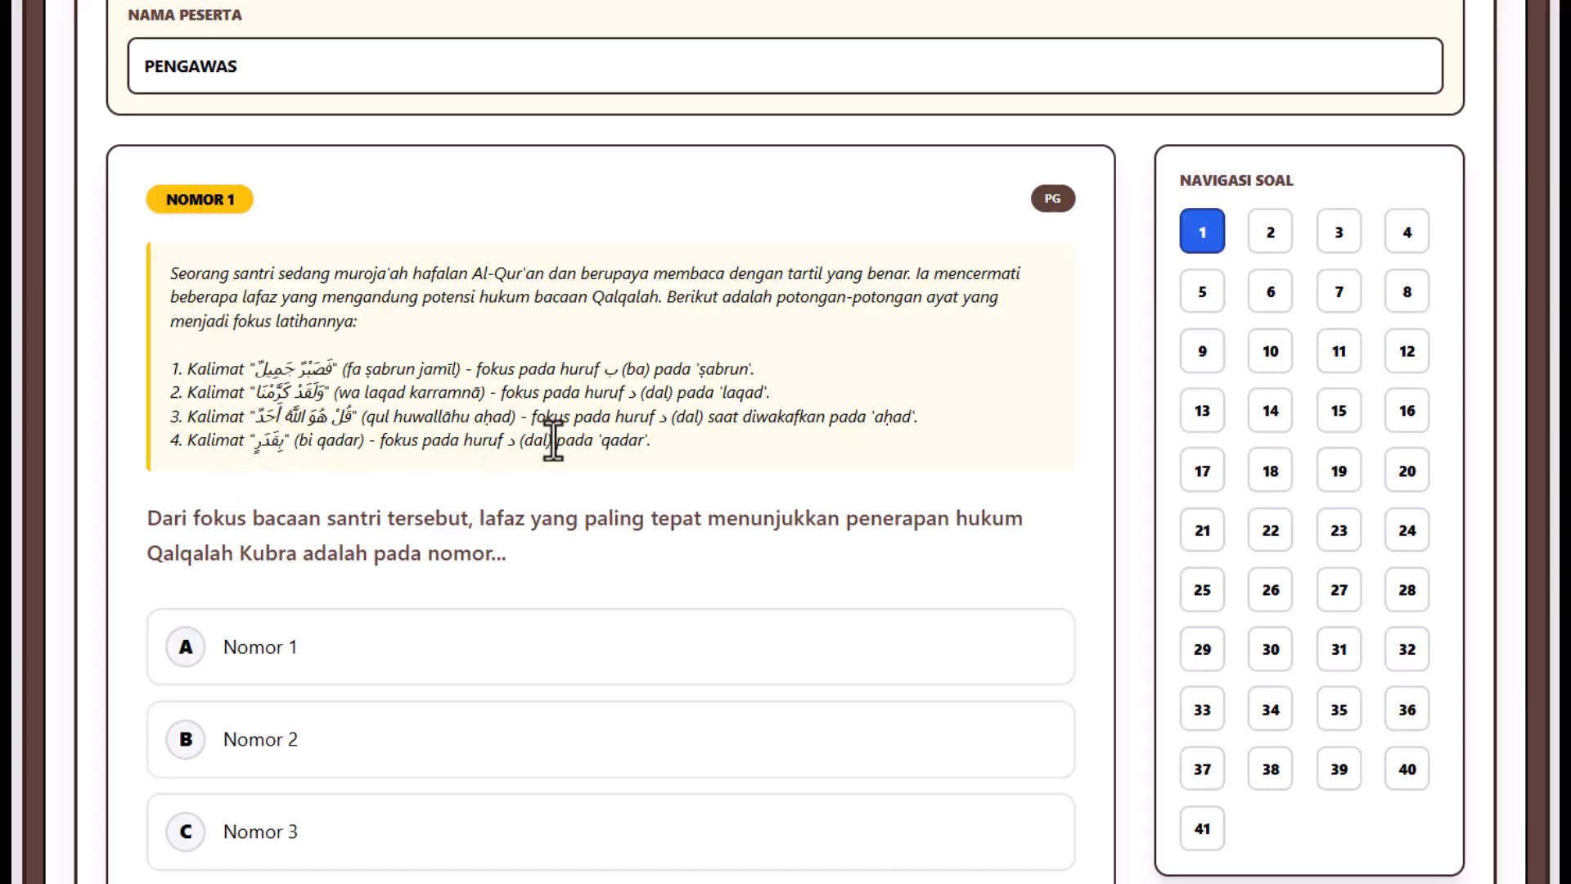
pyautogui.scroll(-2, 563, 518)
pyautogui.click(524, 517)
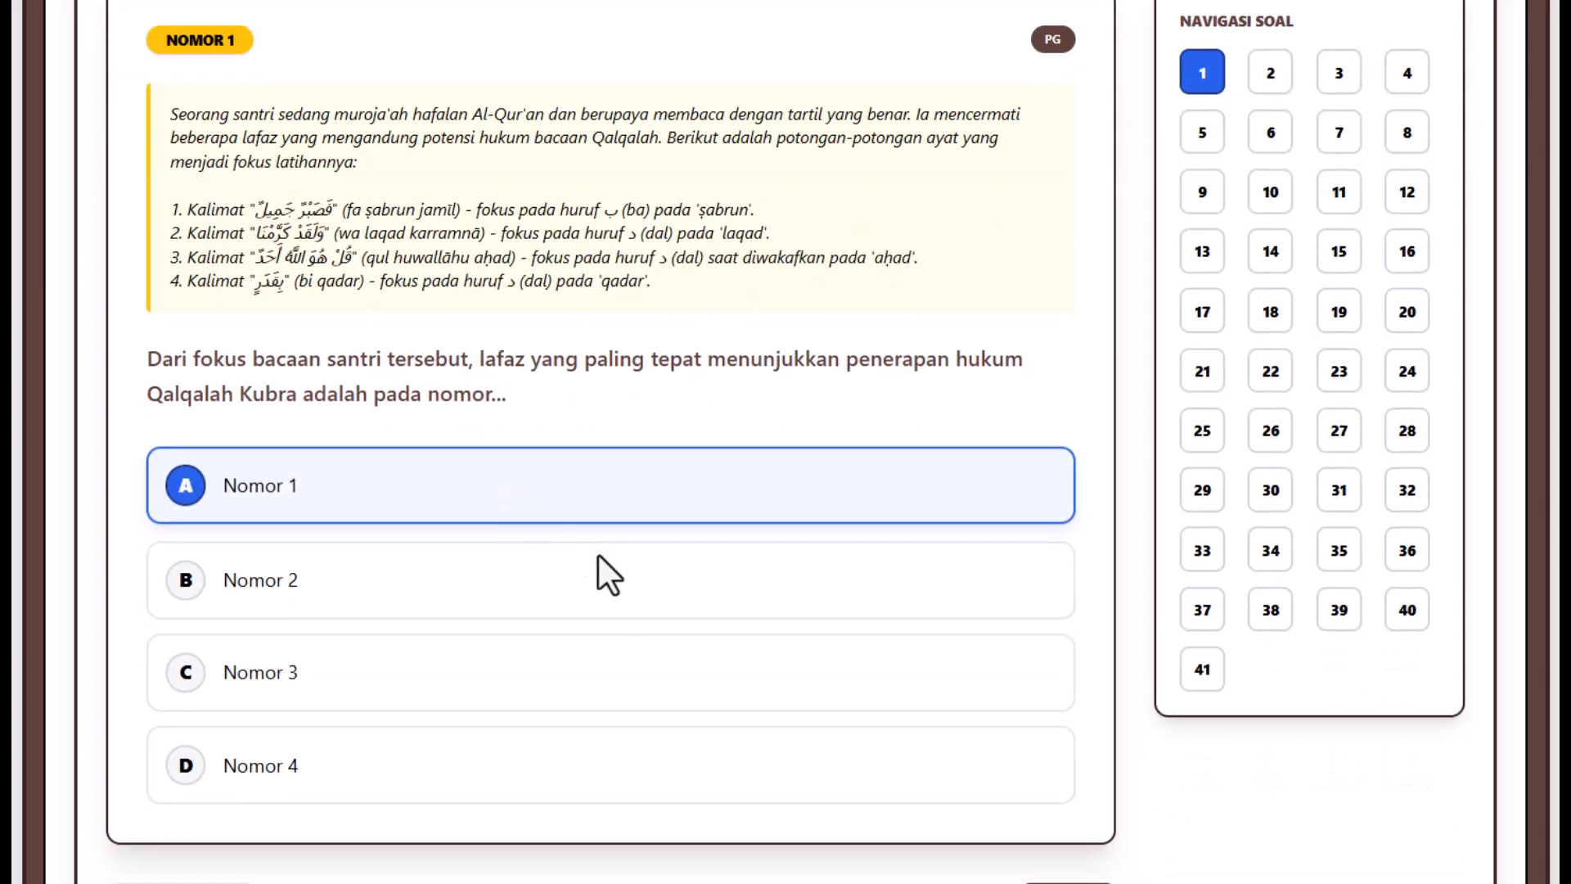
pyautogui.scroll(-2, 579, 551)
pyautogui.click(1067, 746)
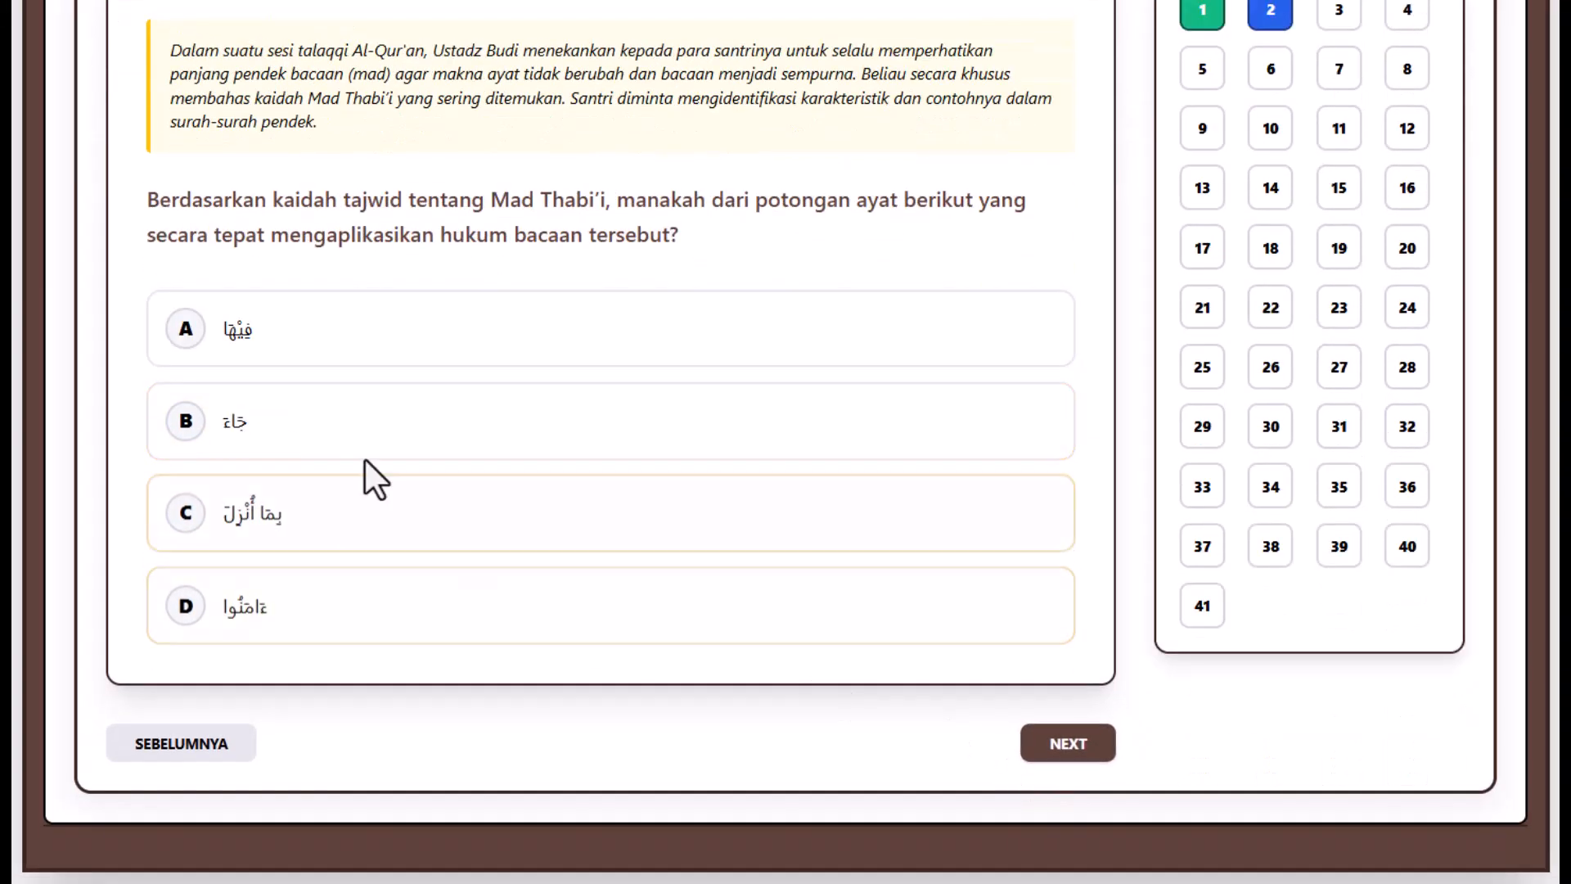
pyautogui.click(304, 335)
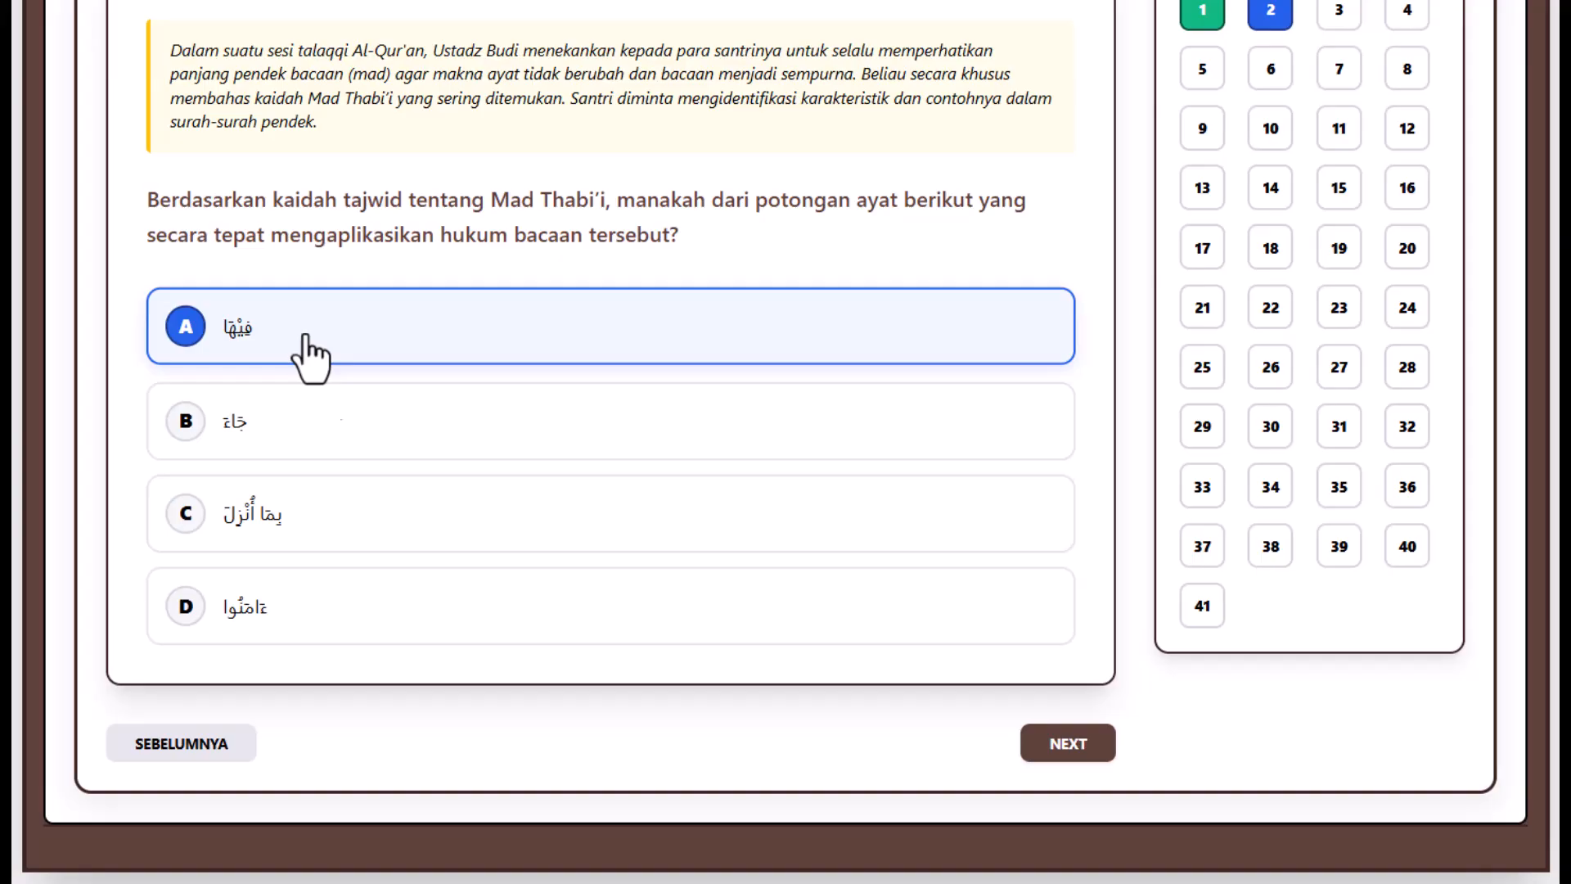
pyautogui.click(1067, 746)
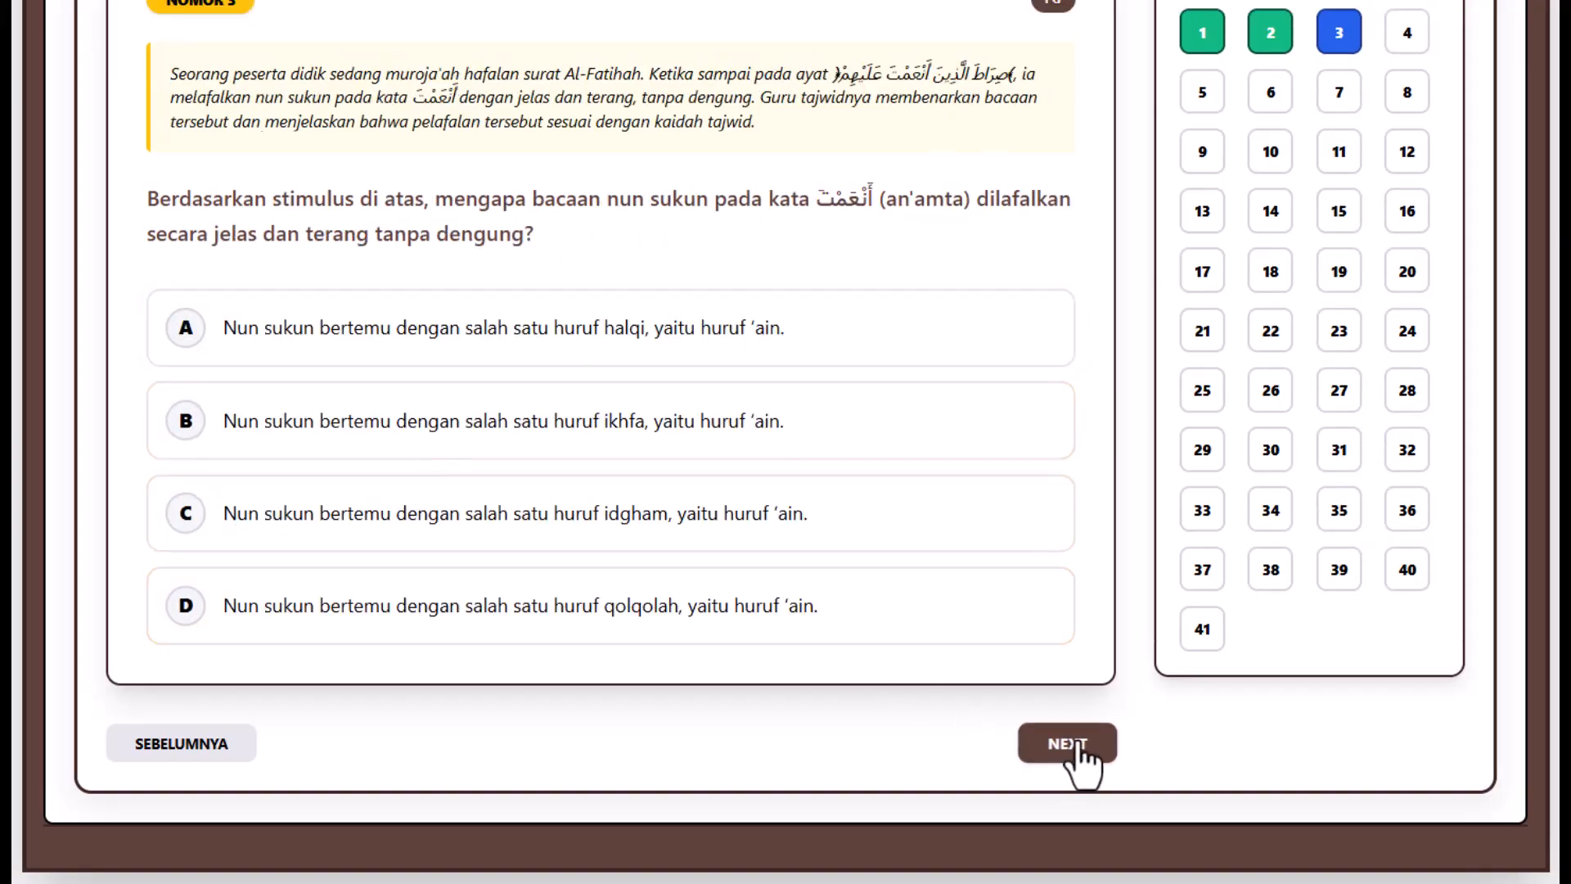
# - Answer question 3 with A, question 4 with C and question 5 with B, and continue to question 6
pyautogui.click(270, 354)
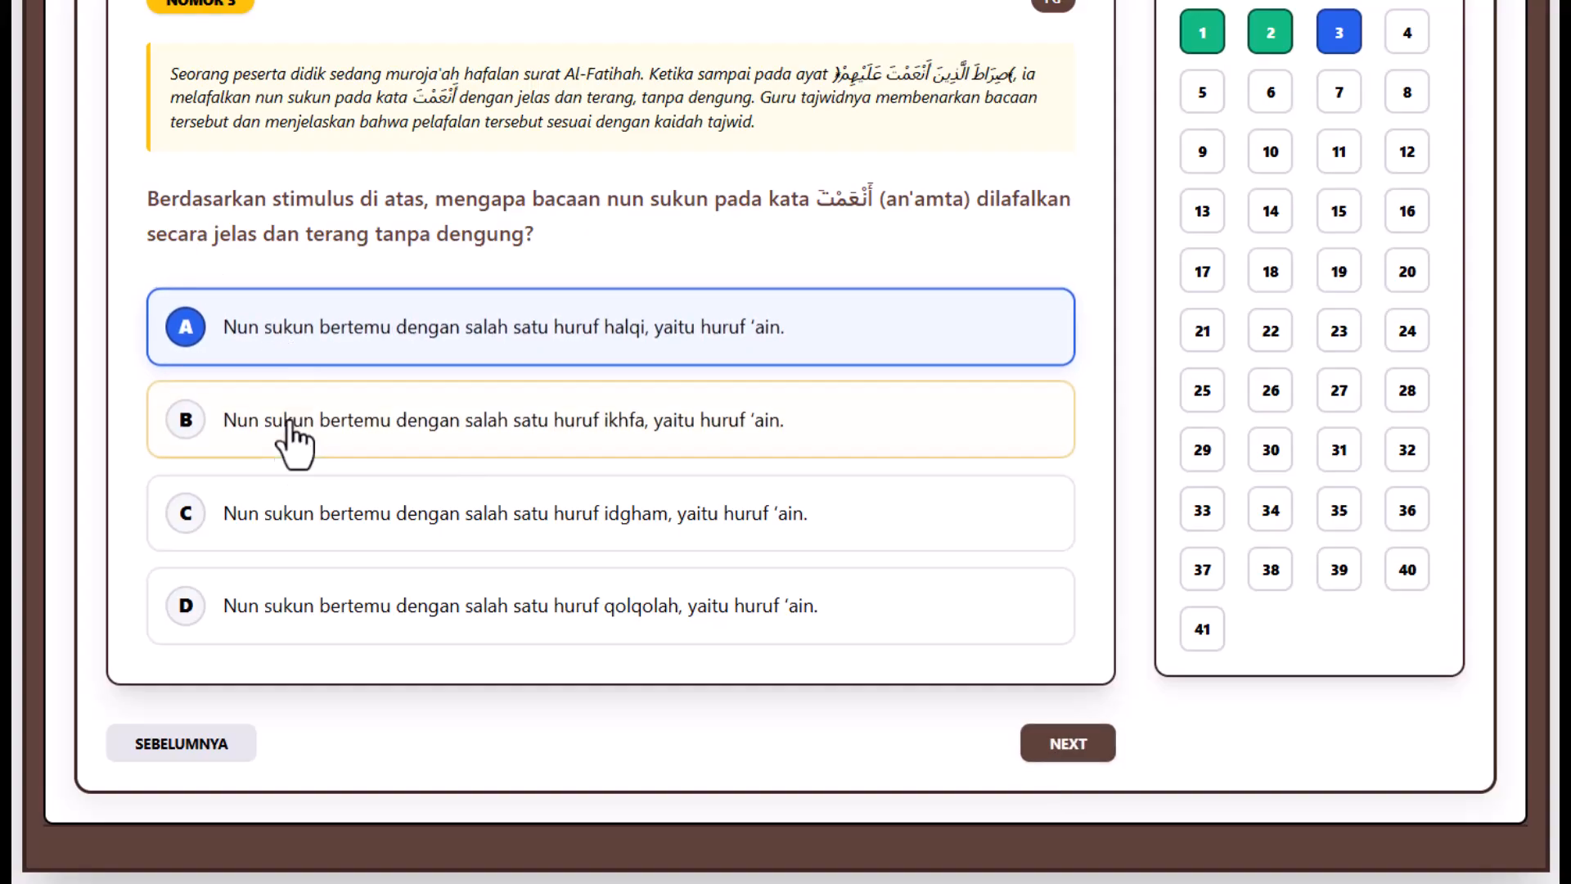
pyautogui.click(1068, 749)
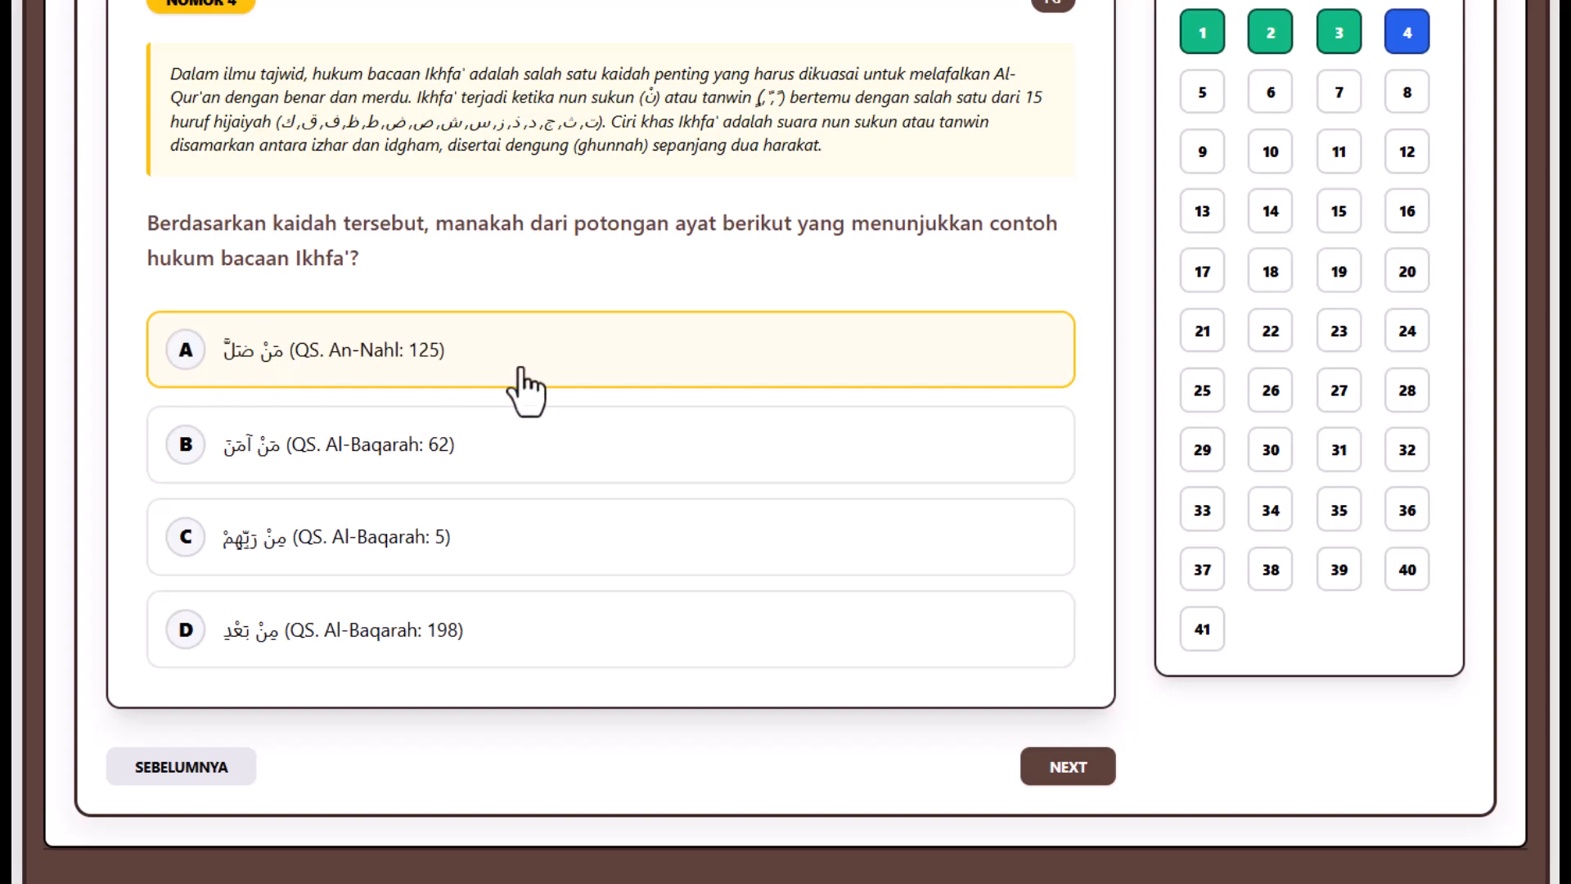
pyautogui.click(342, 550)
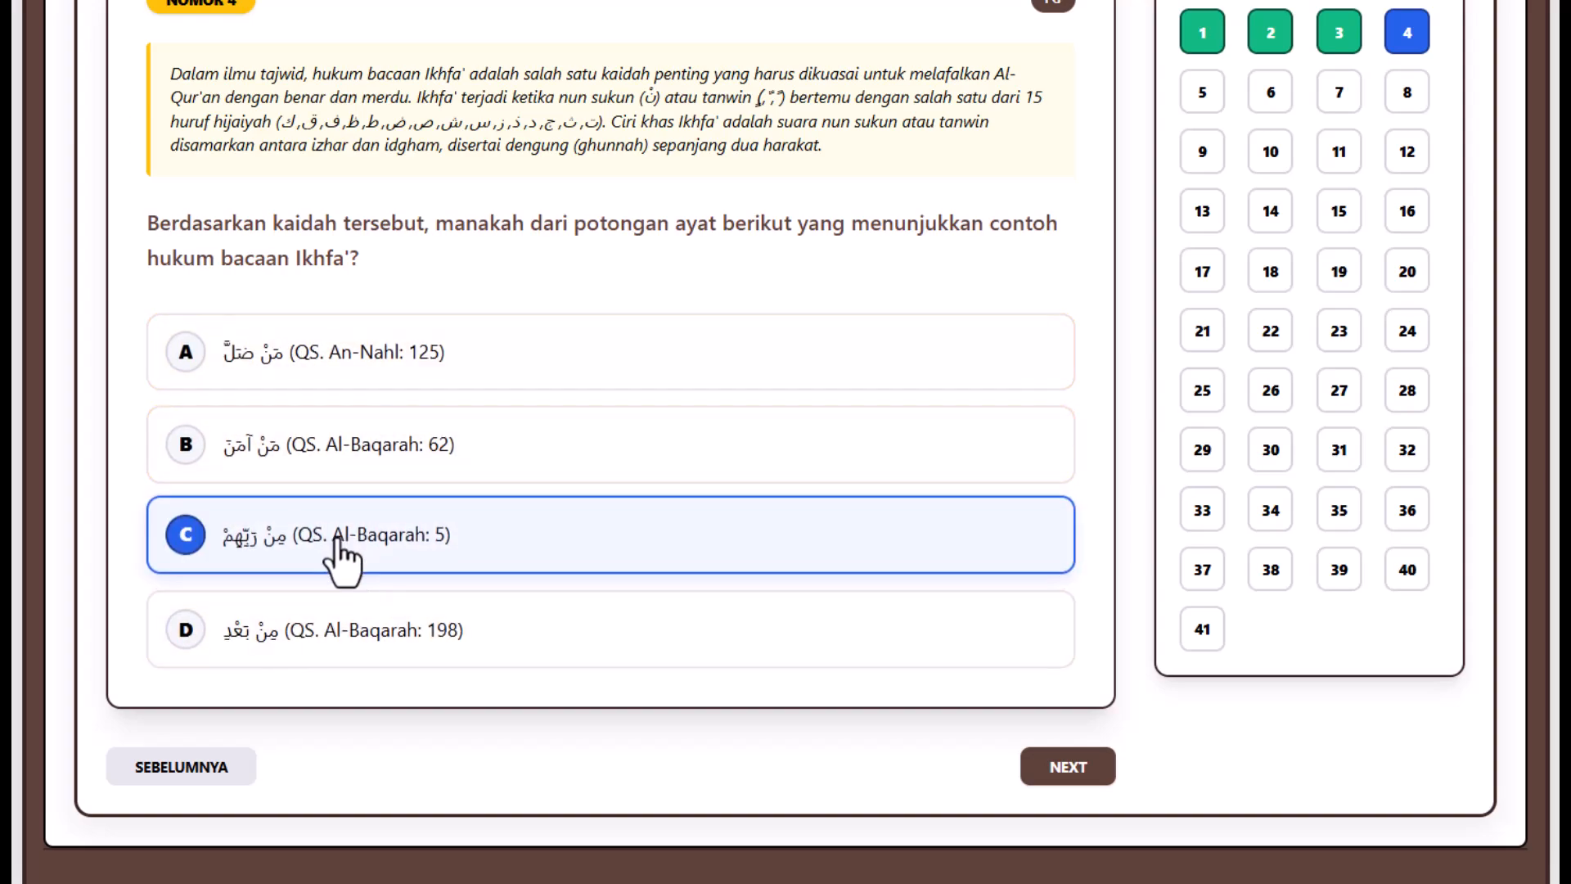
pyautogui.click(1072, 767)
pyautogui.click(293, 452)
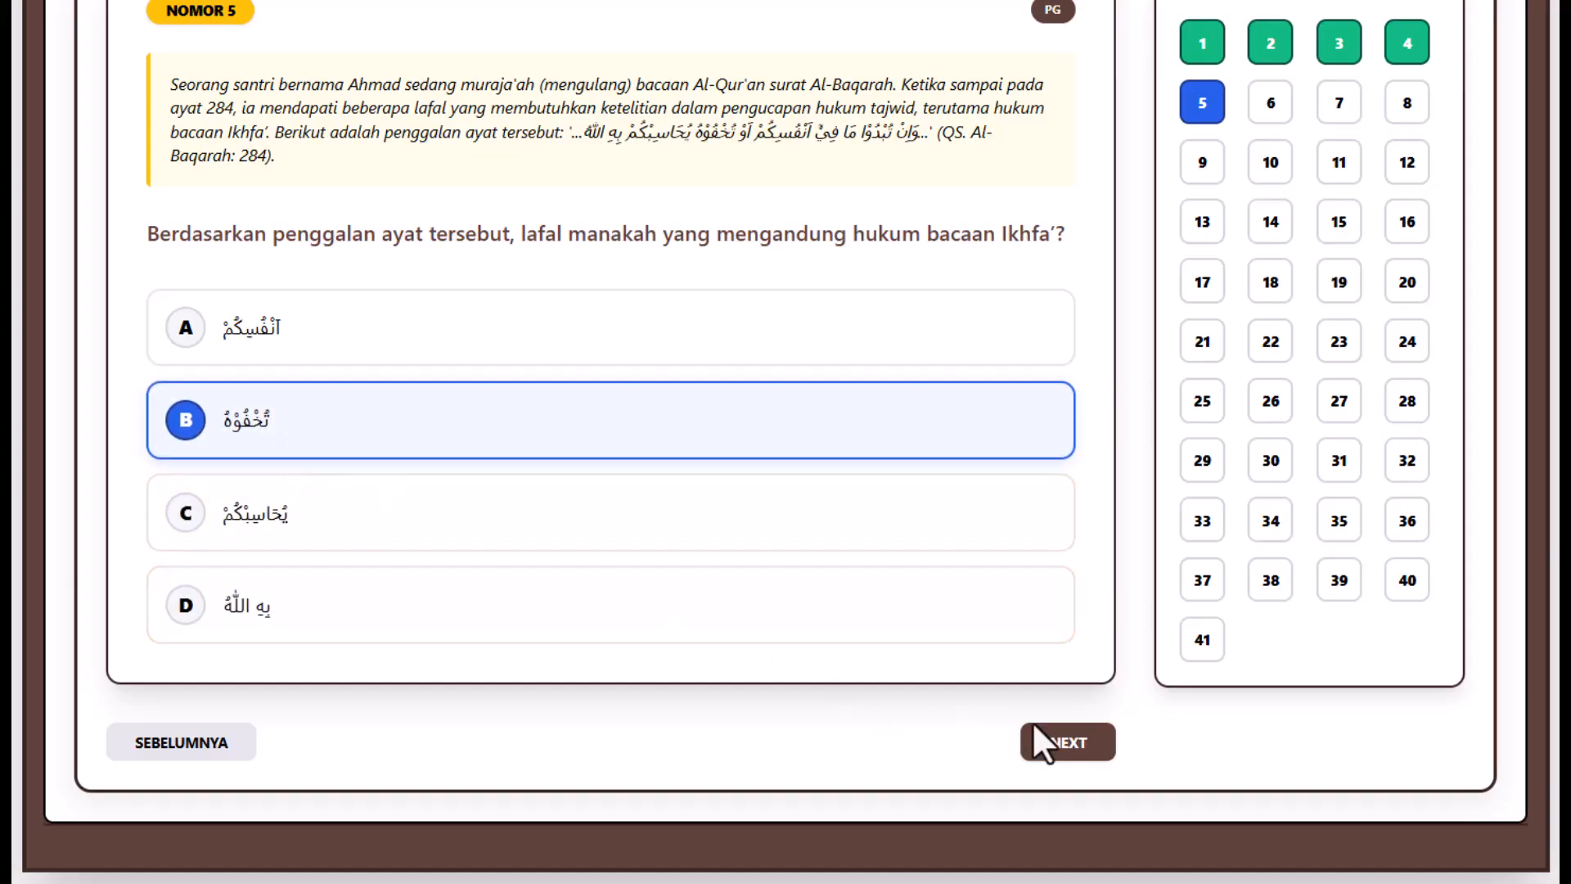
pyautogui.click(1053, 752)
# - Answer questions 6 to 8, choosing A for question 6 and C for question 8, and continue to question 9
pyautogui.click(275, 434)
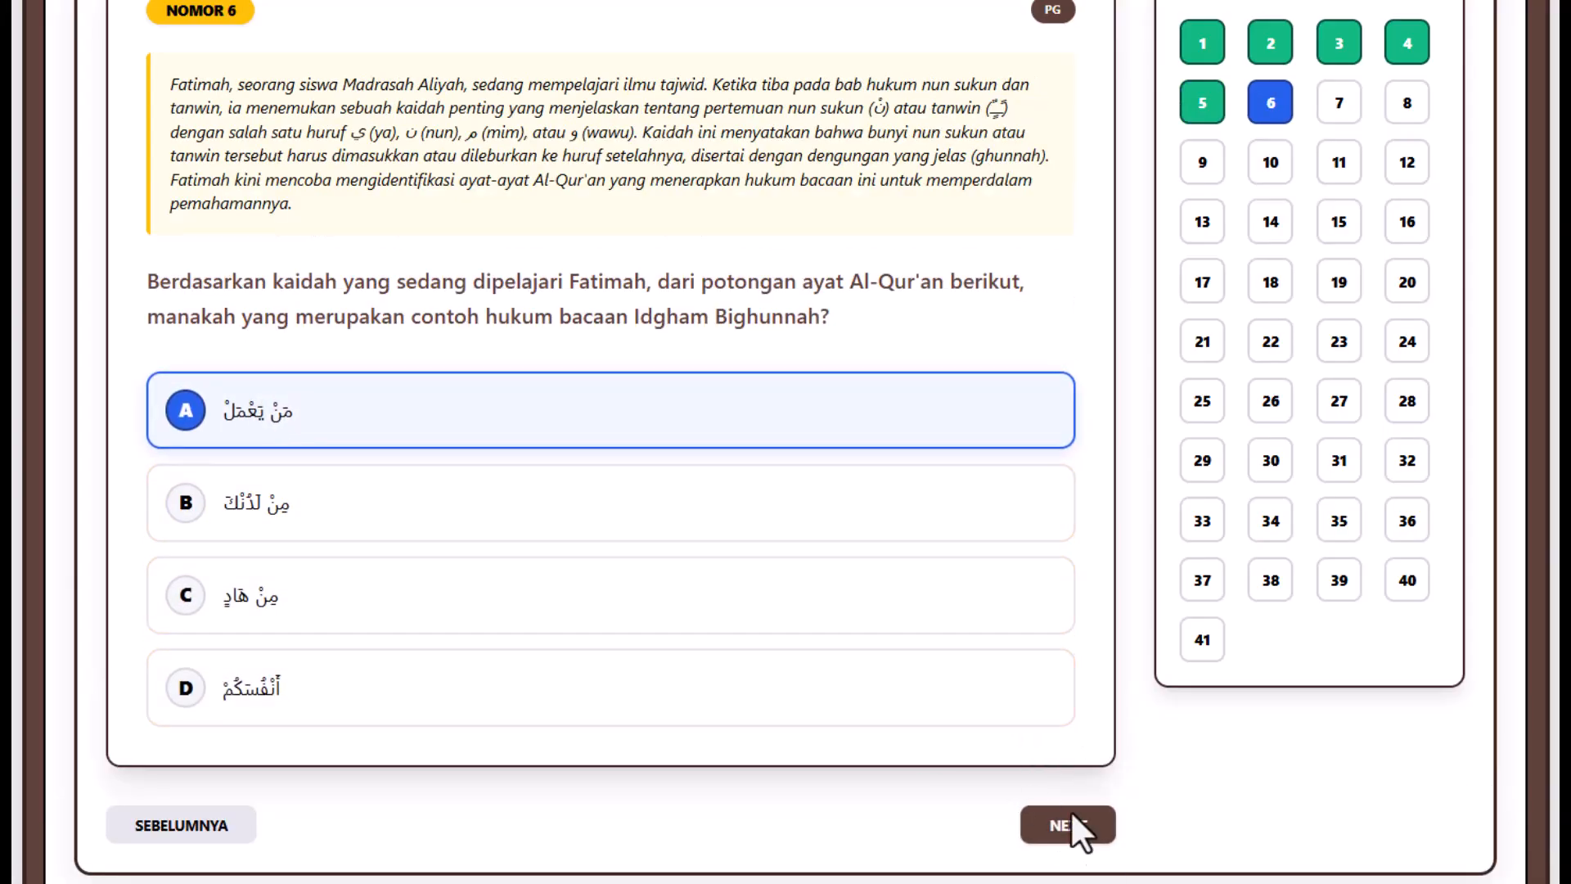
pyautogui.click(1064, 823)
pyautogui.click(449, 666)
pyautogui.click(1077, 808)
pyautogui.click(418, 600)
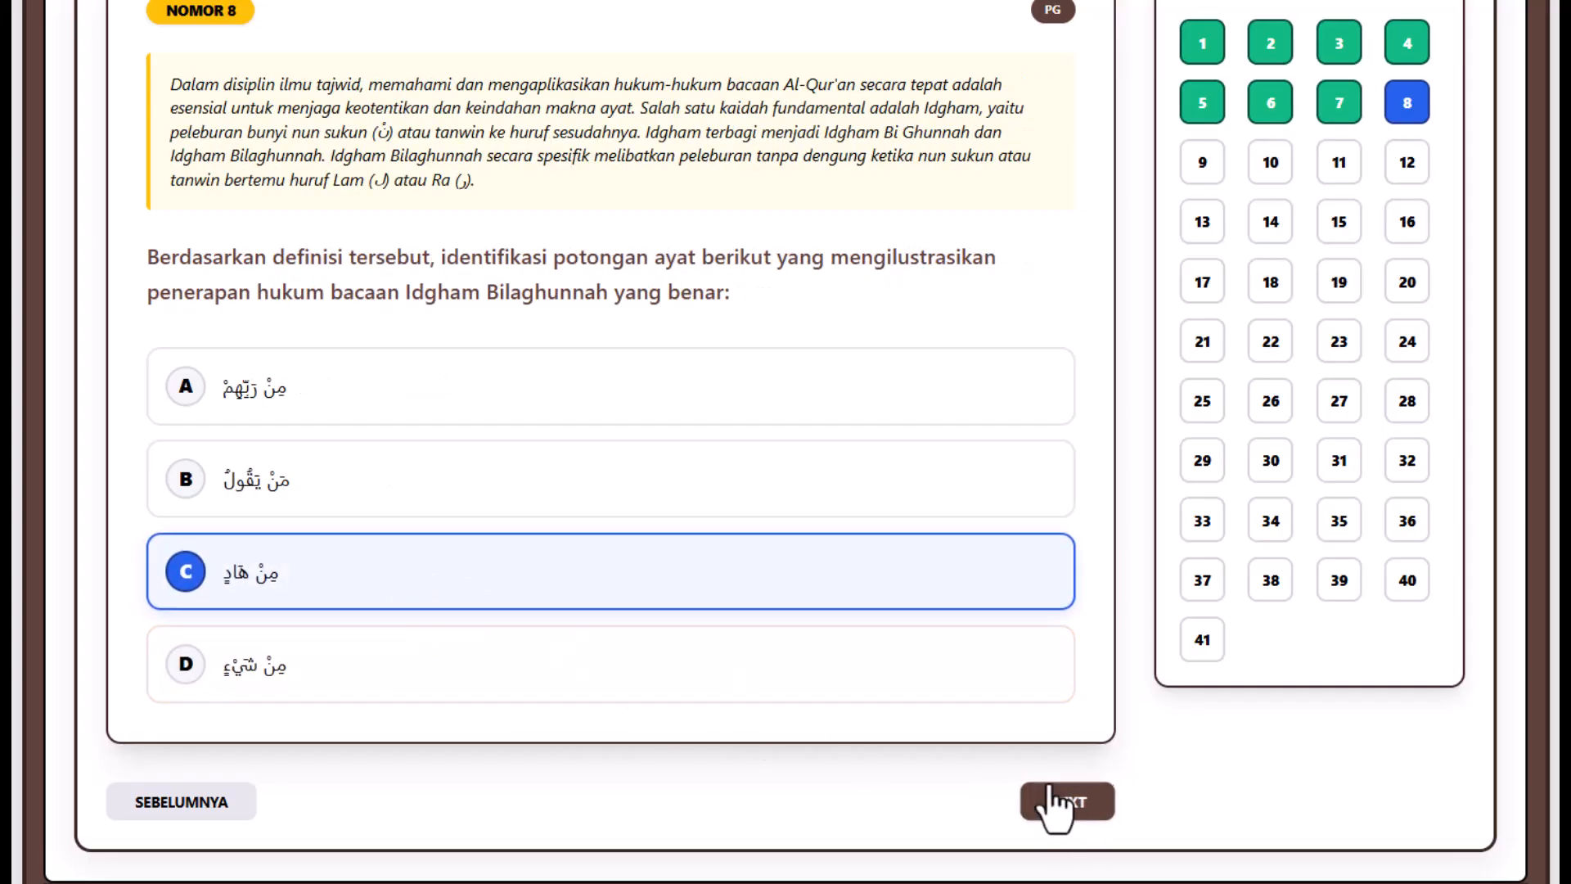
pyautogui.click(1071, 822)
# - Answer question 9 with C, question 10 with A and question 11 with B, and continue to question 12
pyautogui.click(388, 596)
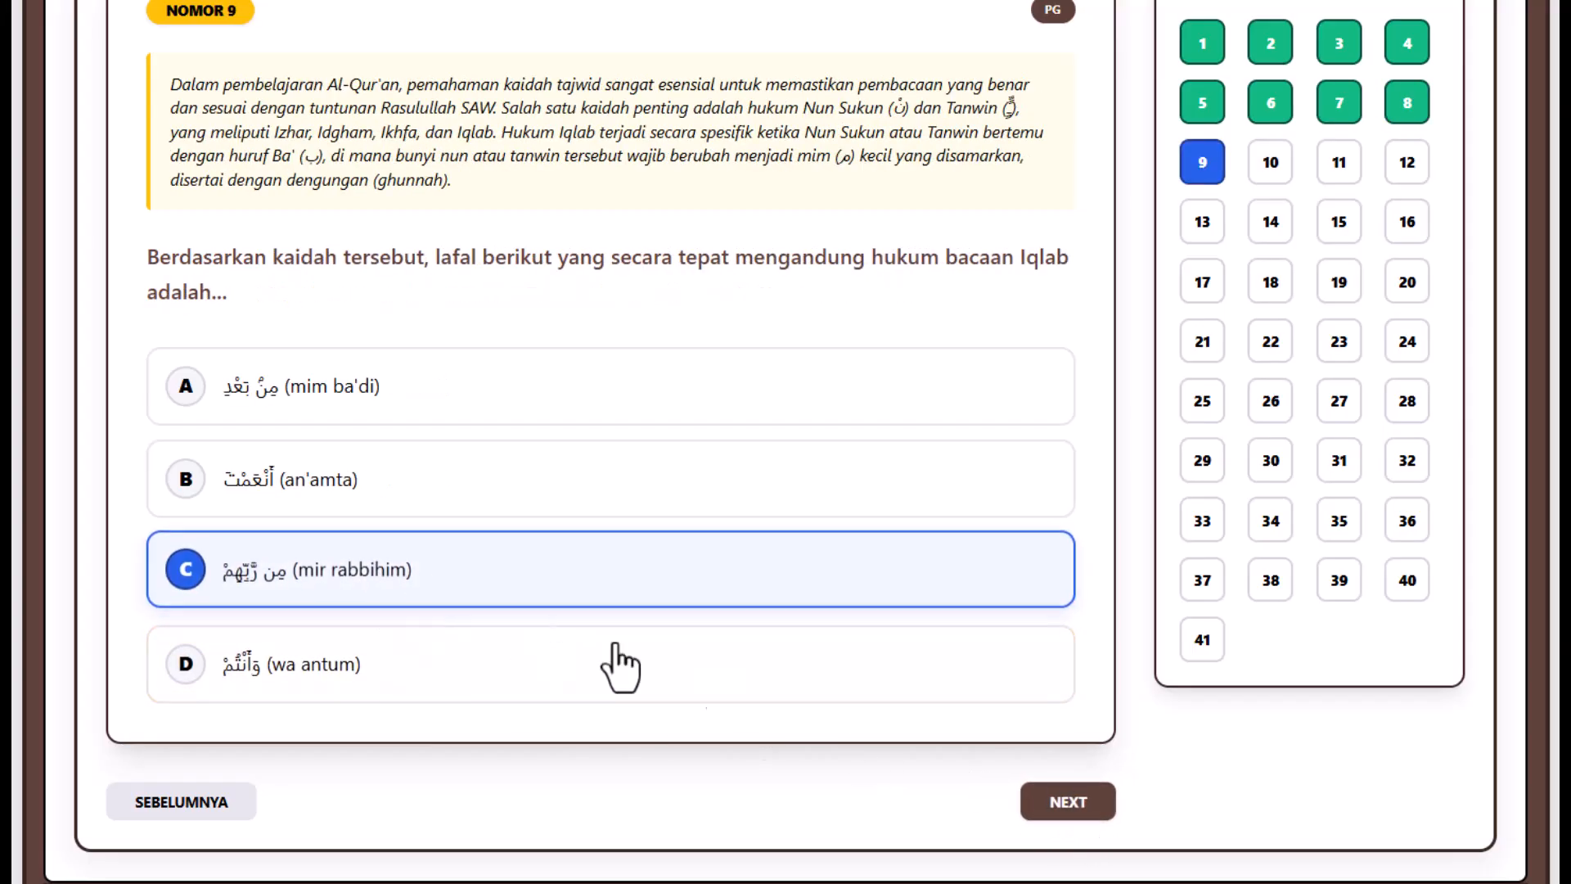
pyautogui.click(1053, 818)
pyautogui.click(368, 381)
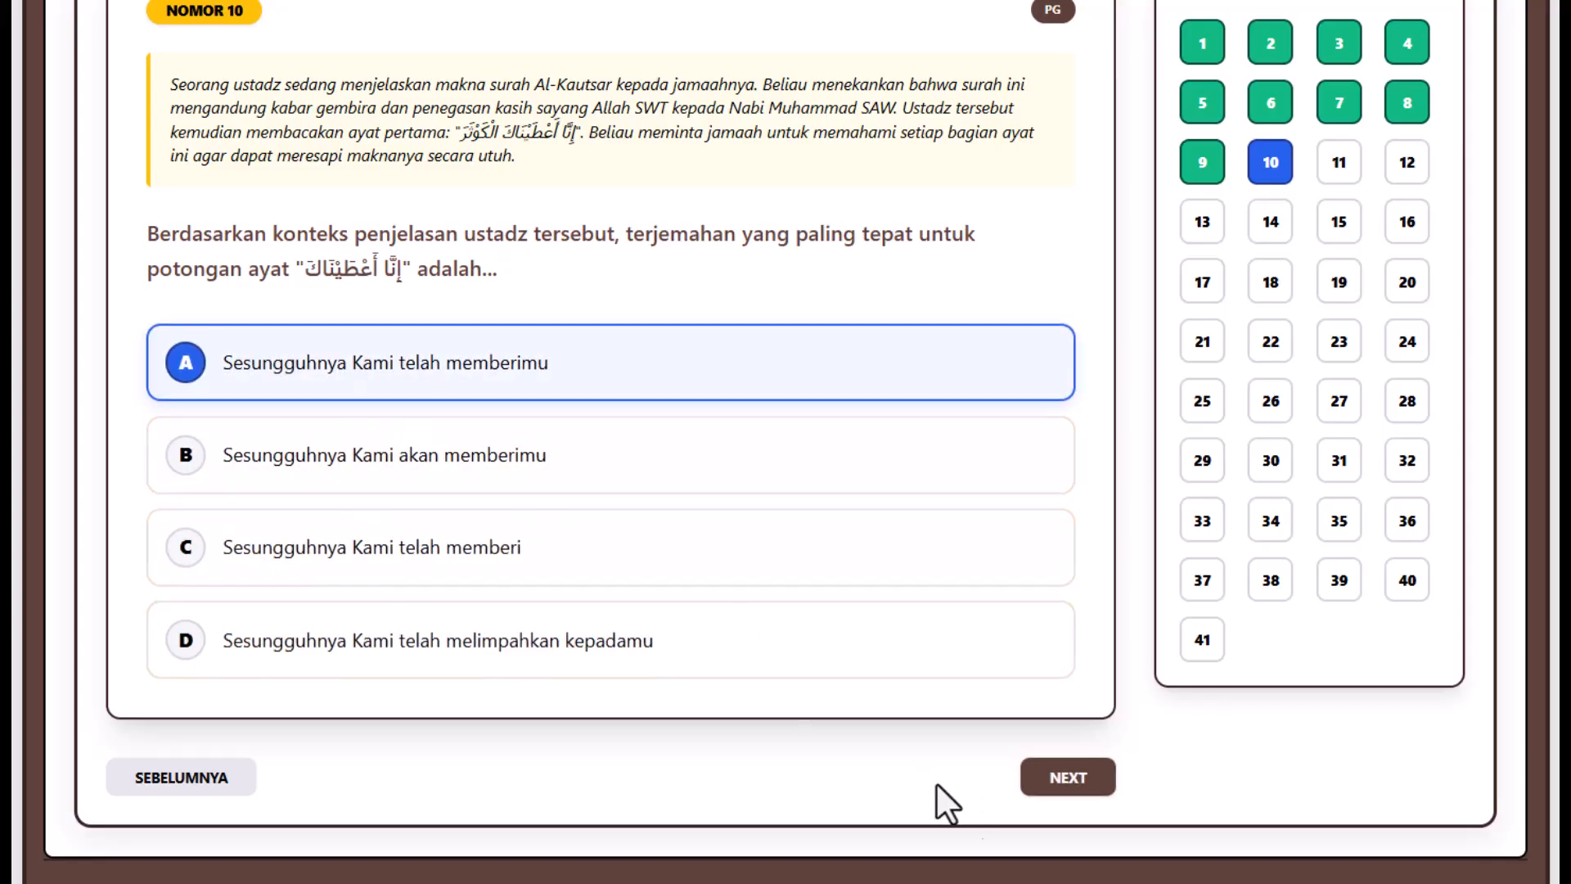
pyautogui.click(1062, 781)
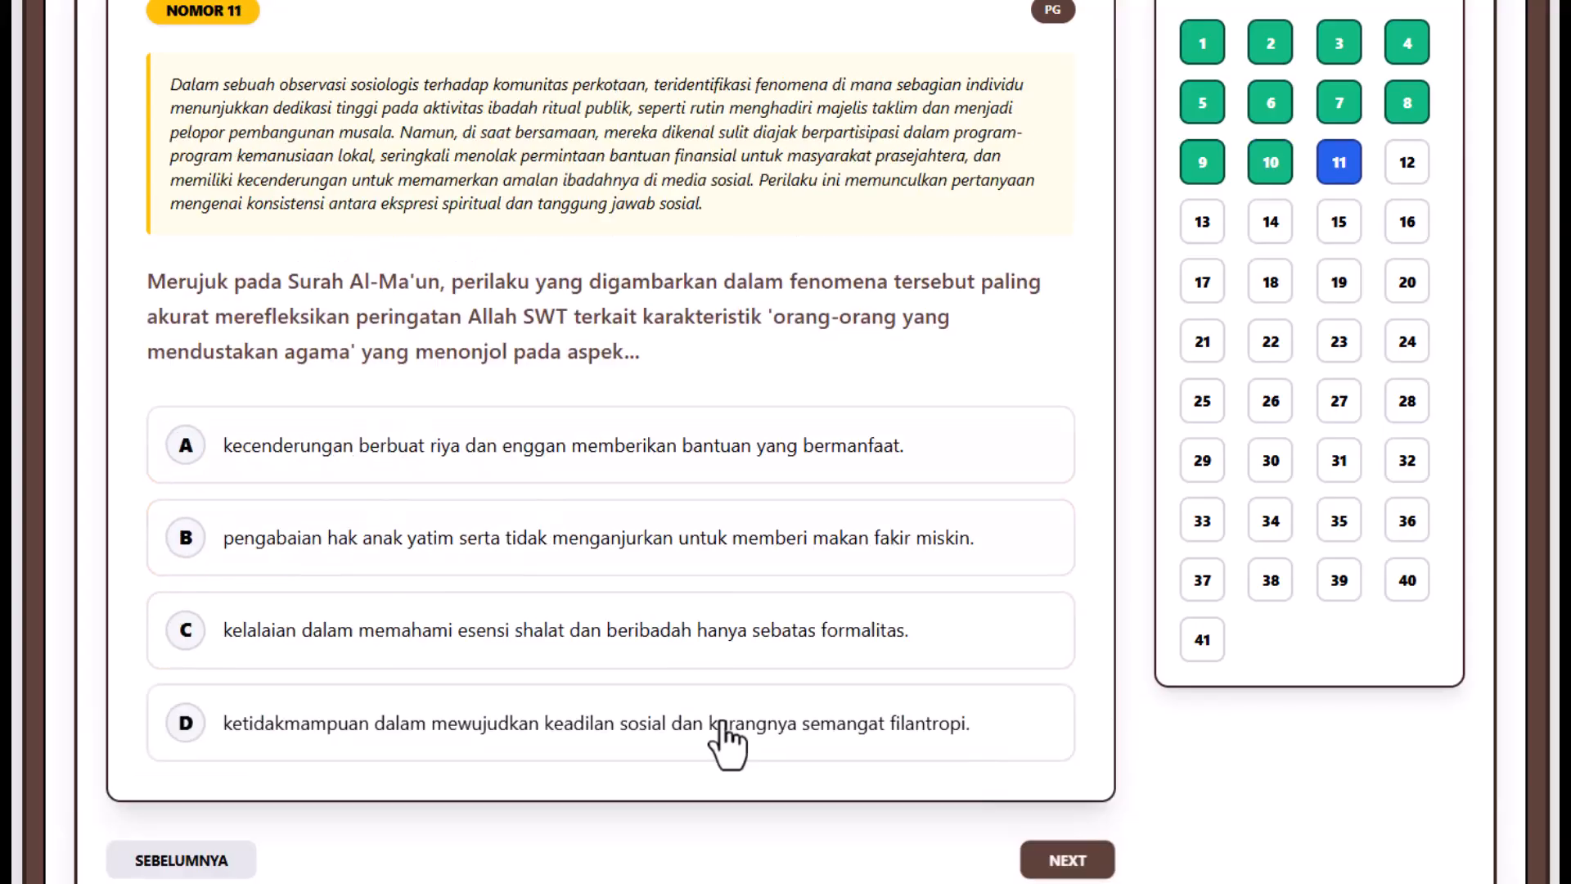
pyautogui.click(424, 547)
pyautogui.click(1064, 859)
# - Answer questions 12 to 14, choosing B for question 14, and continue to question 15
pyautogui.click(500, 626)
pyautogui.click(1091, 872)
pyautogui.click(481, 648)
pyautogui.click(1072, 874)
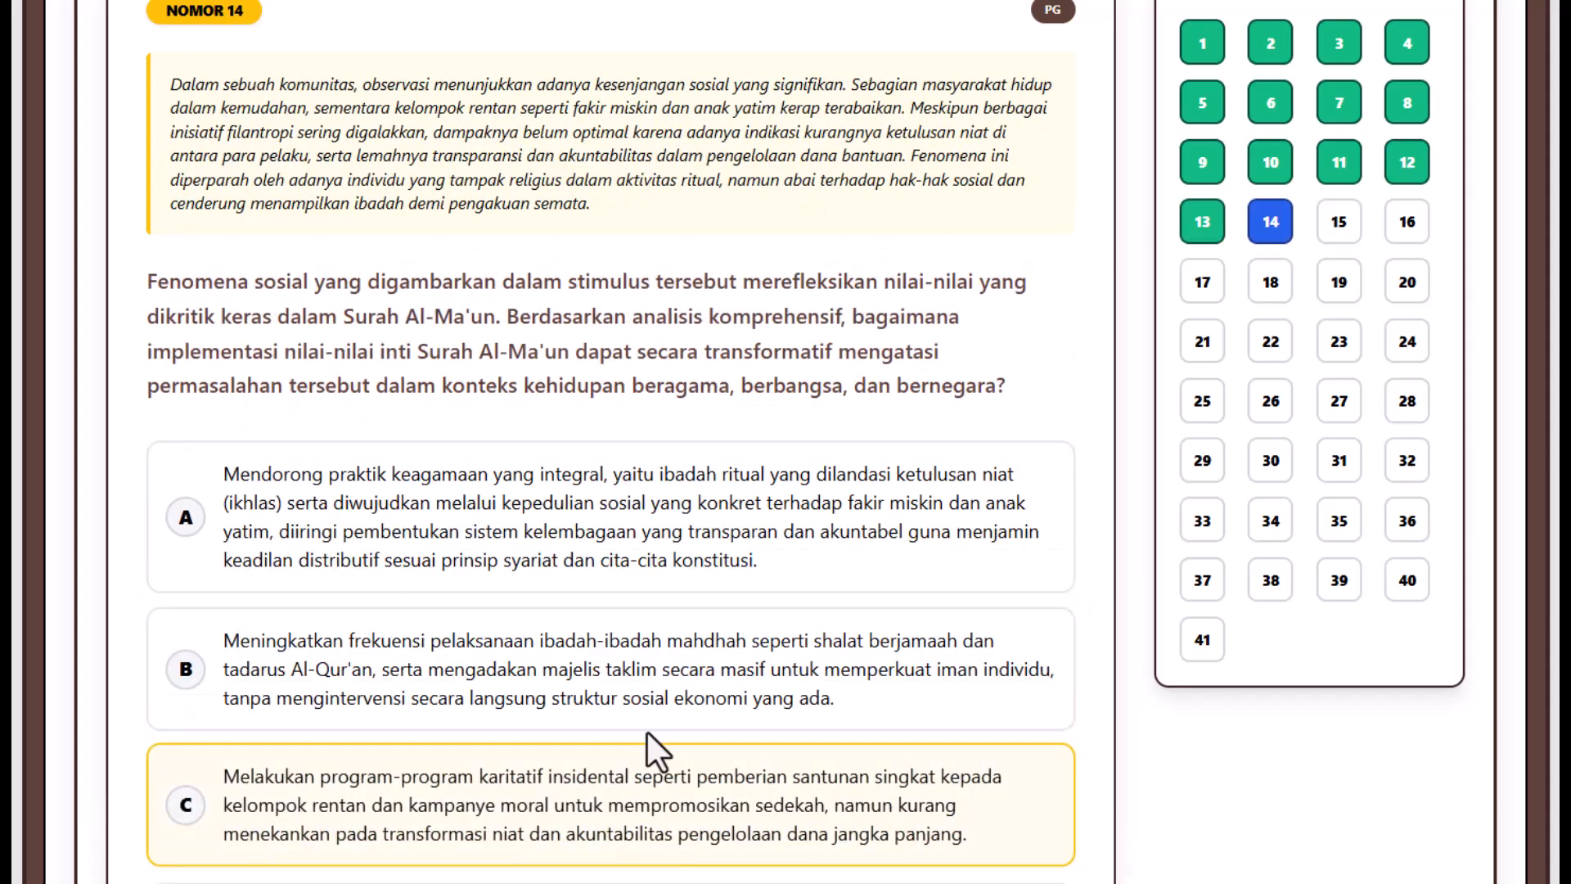
pyautogui.click(572, 684)
pyautogui.scroll(-1, 1092, 797)
pyautogui.scroll(-3, 1088, 811)
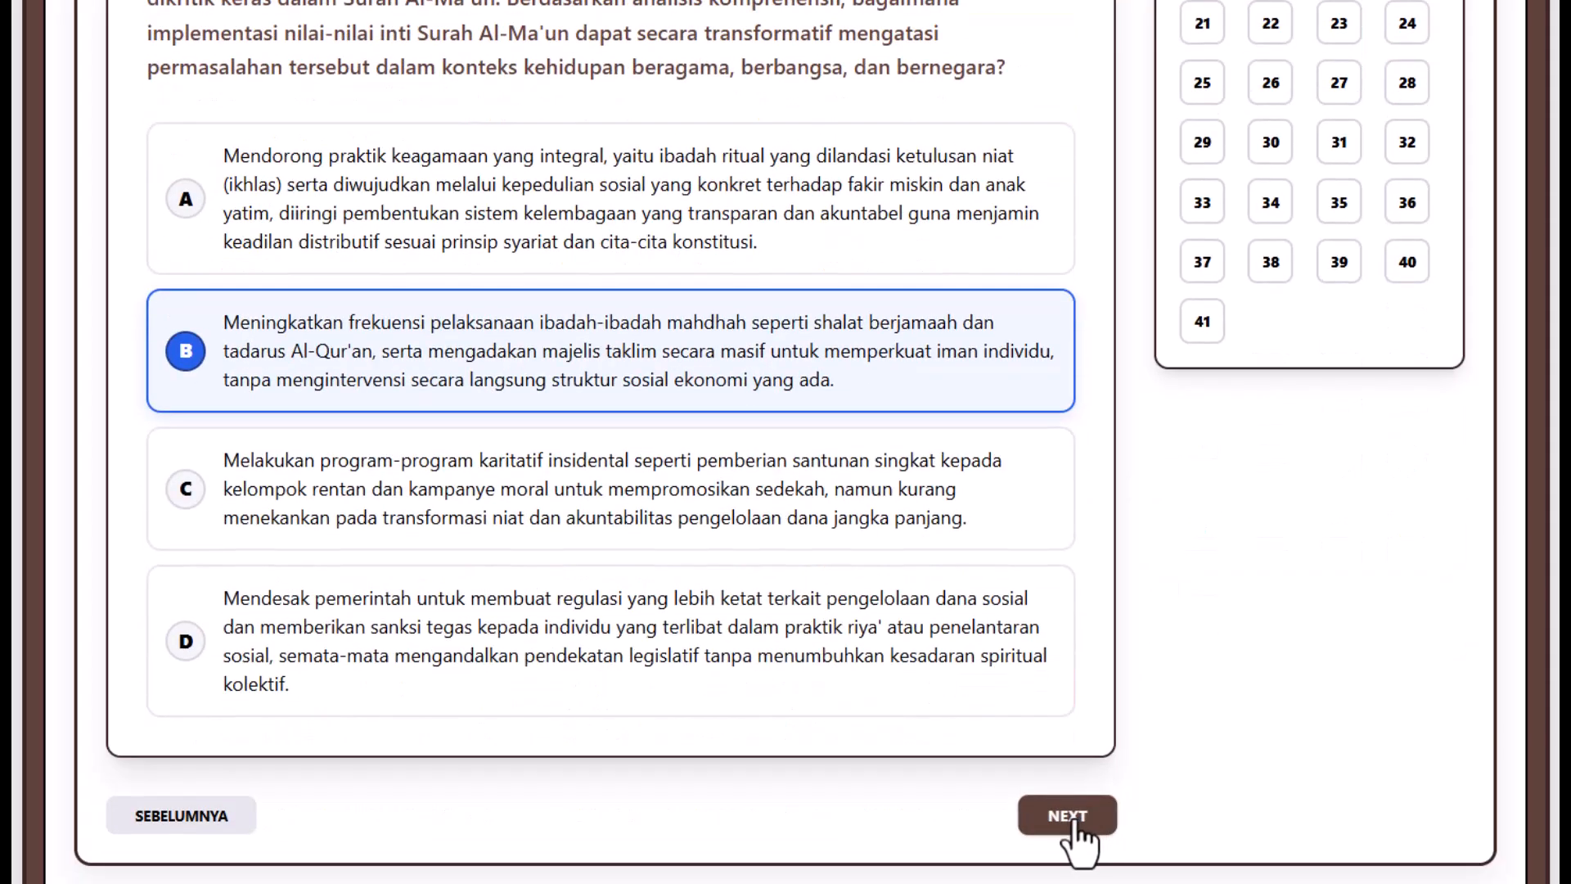
pyautogui.click(1072, 818)
# - Answer questions 15 and 16 with A, and continue to question 17
pyautogui.click(482, 340)
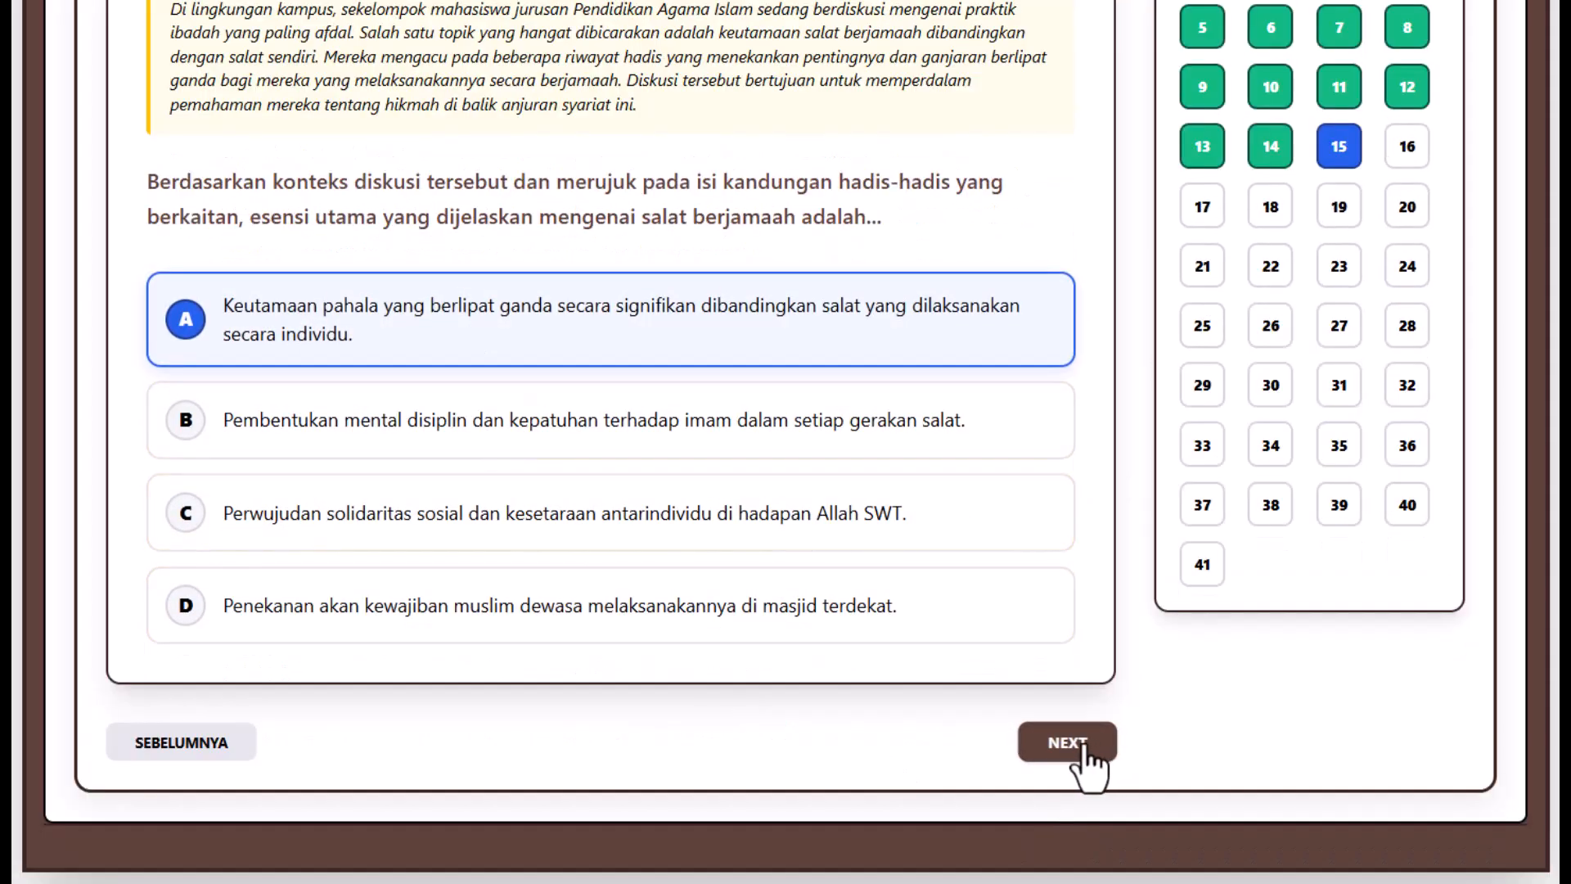
pyautogui.click(1080, 747)
pyautogui.click(650, 372)
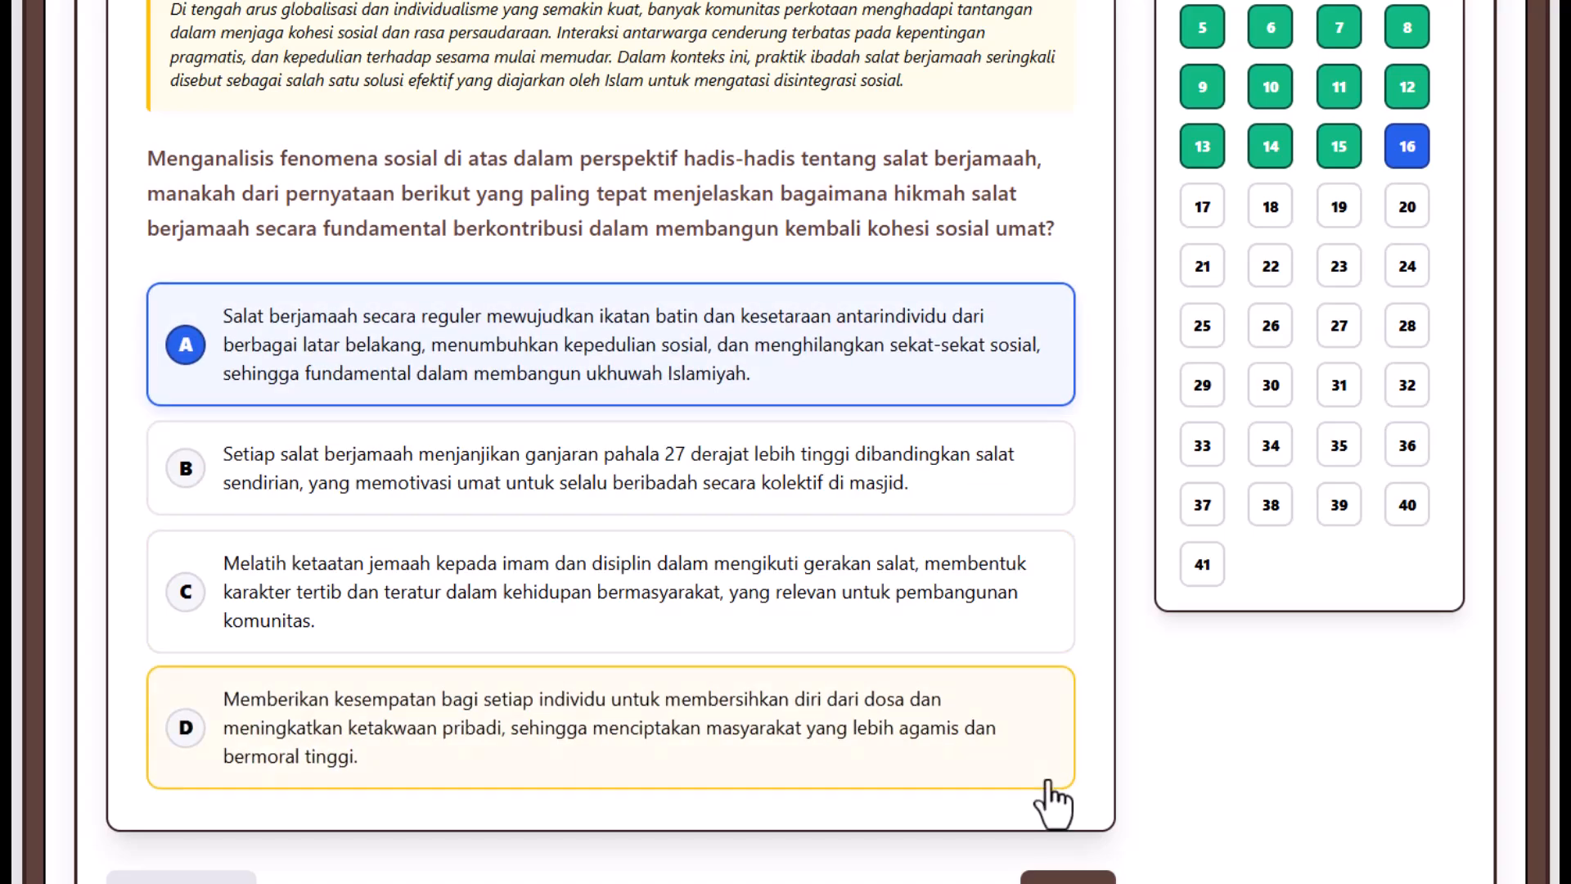
pyautogui.scroll(-2, 1093, 809)
pyautogui.click(1066, 757)
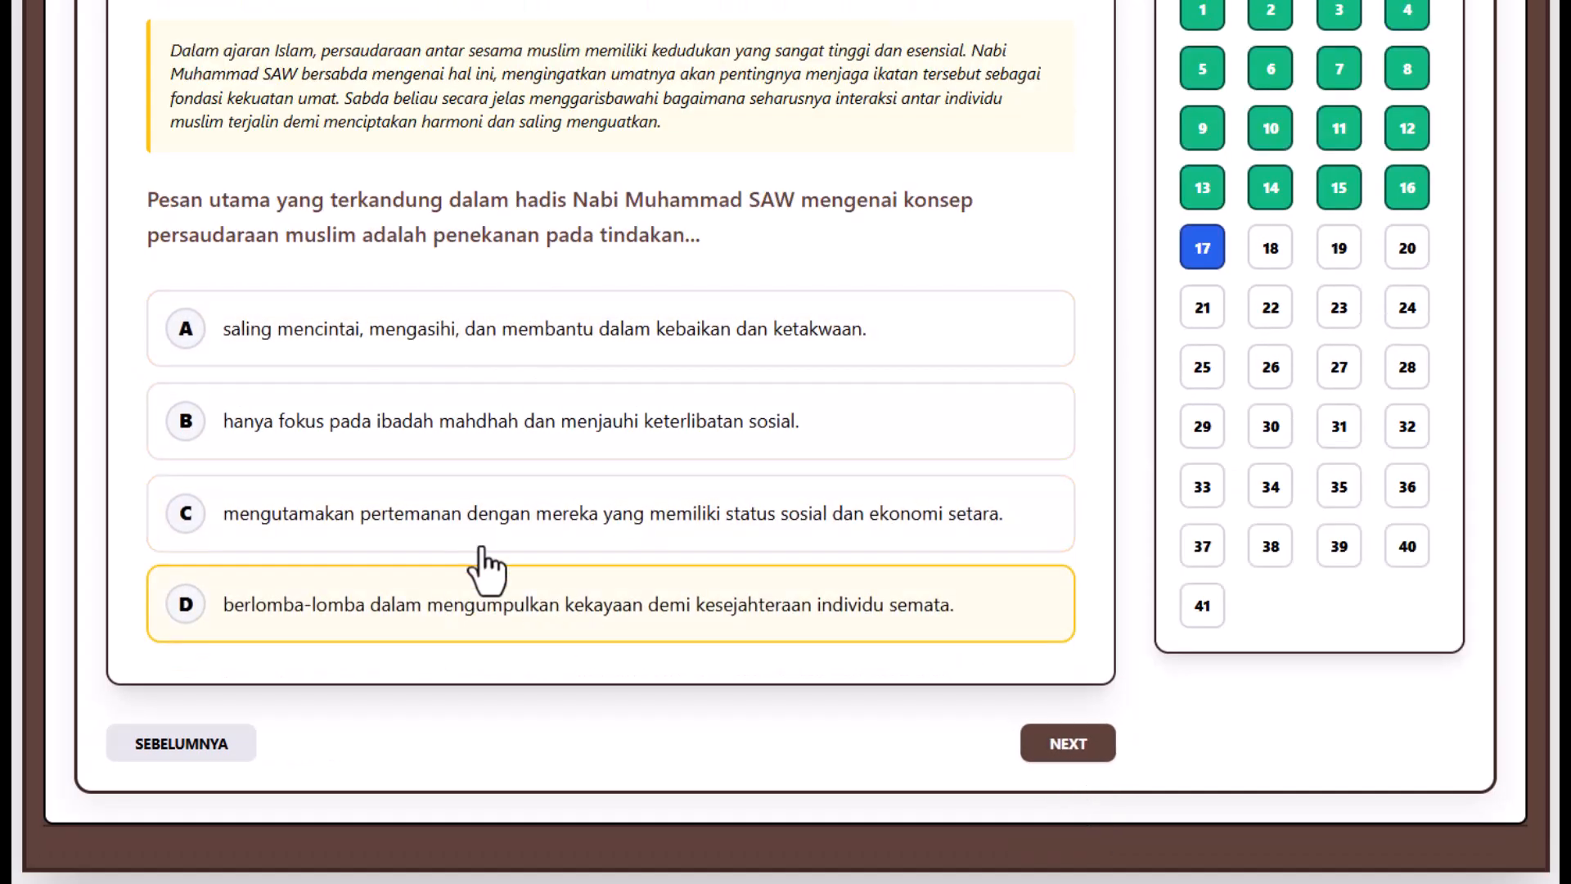
# - Answer question 17 with C and questions 18 and 19 with A, and continue to question 20
pyautogui.click(458, 524)
pyautogui.click(1066, 758)
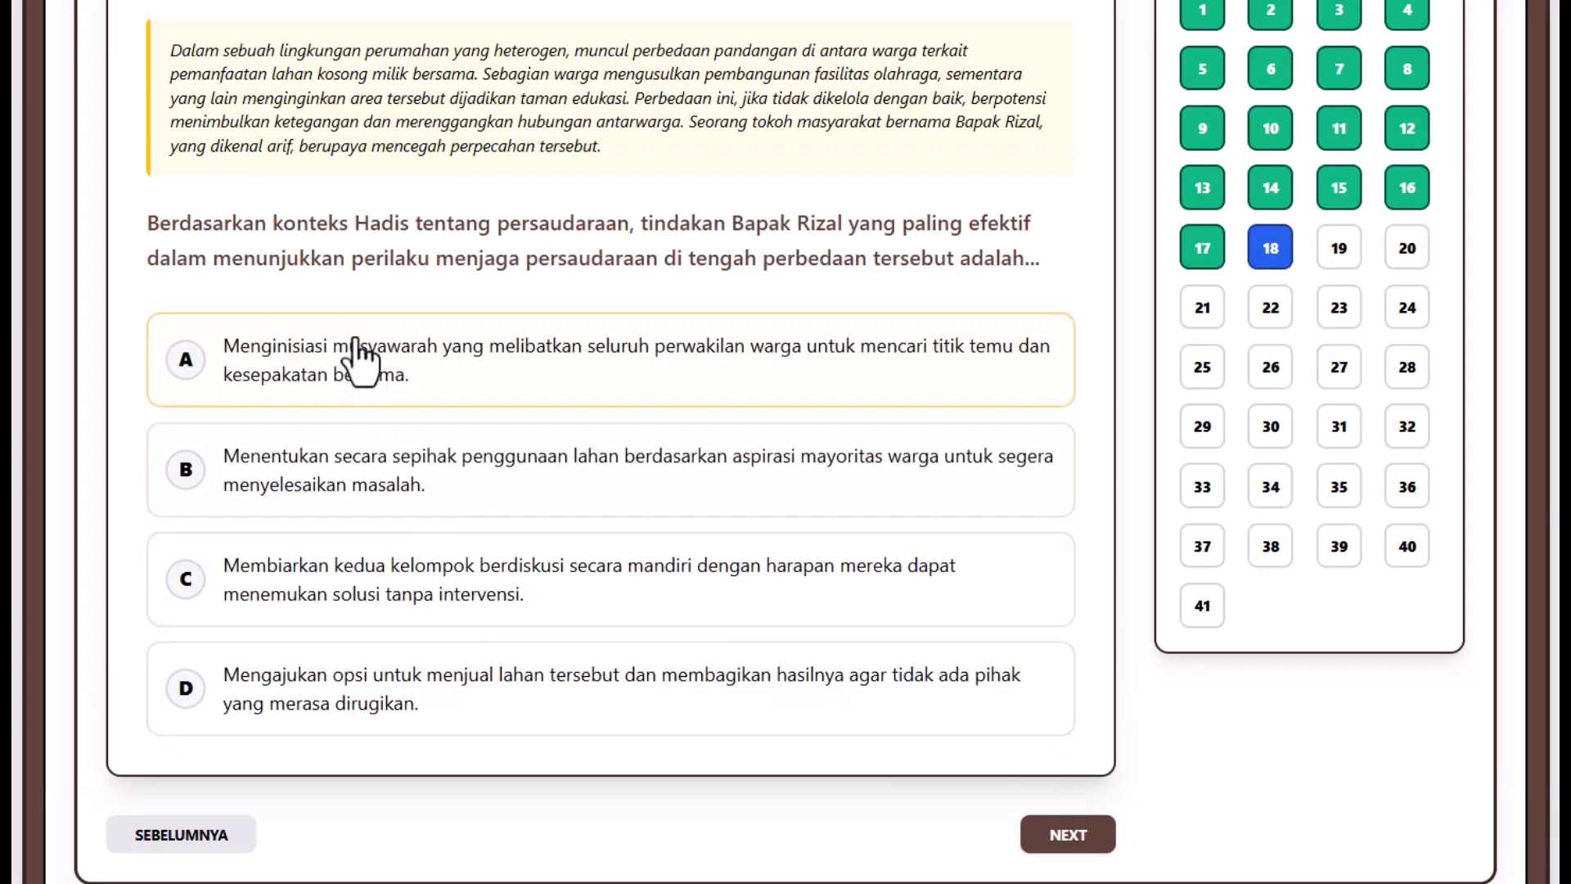
pyautogui.click(360, 368)
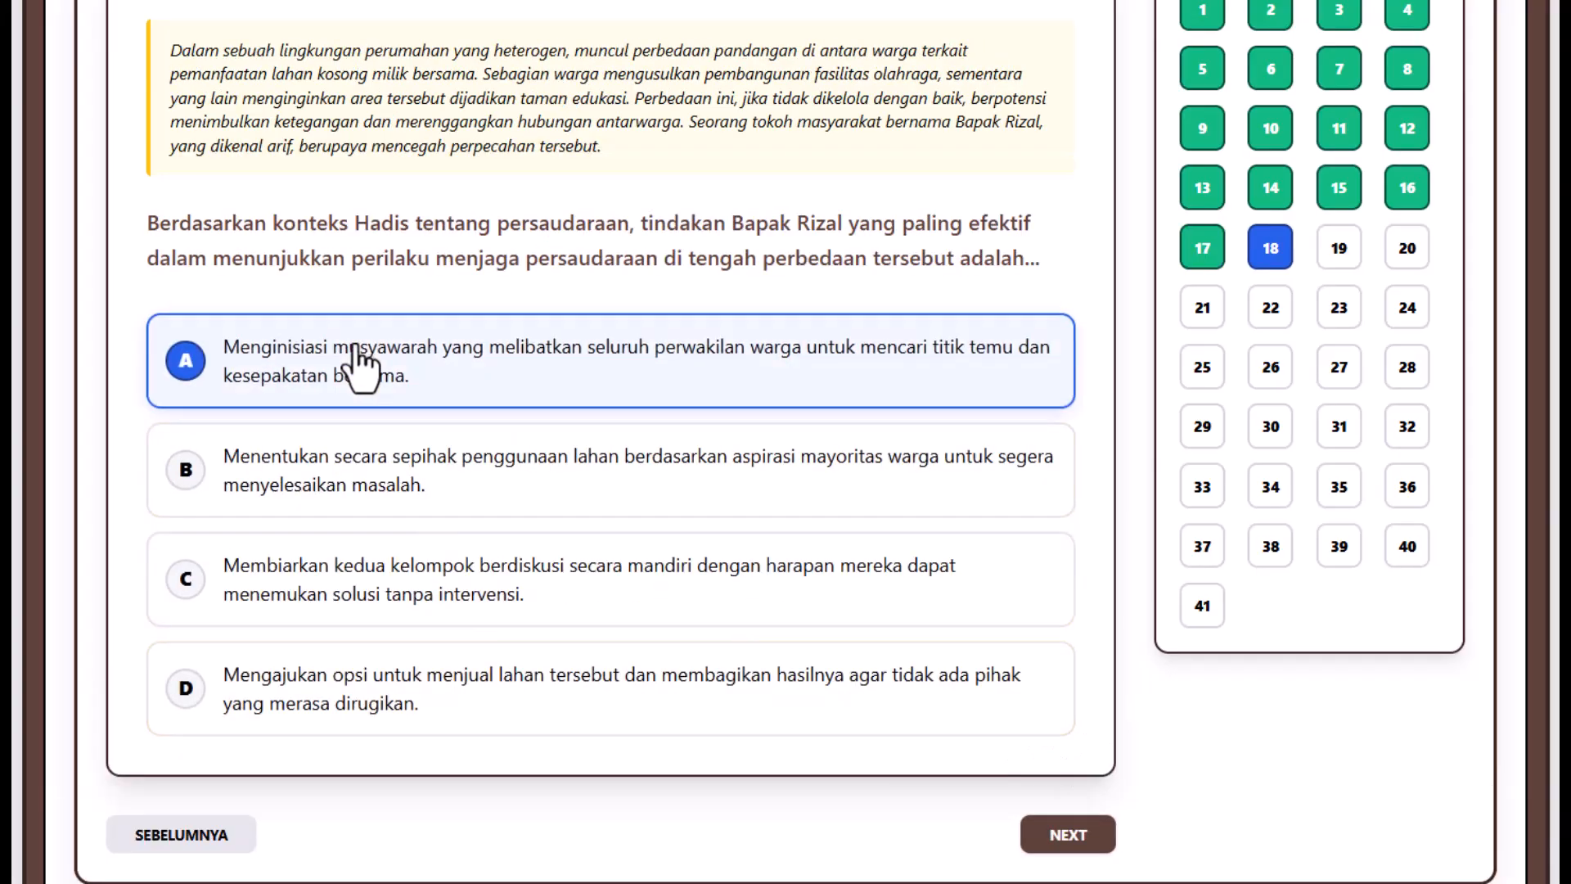
pyautogui.click(1062, 839)
pyautogui.click(483, 370)
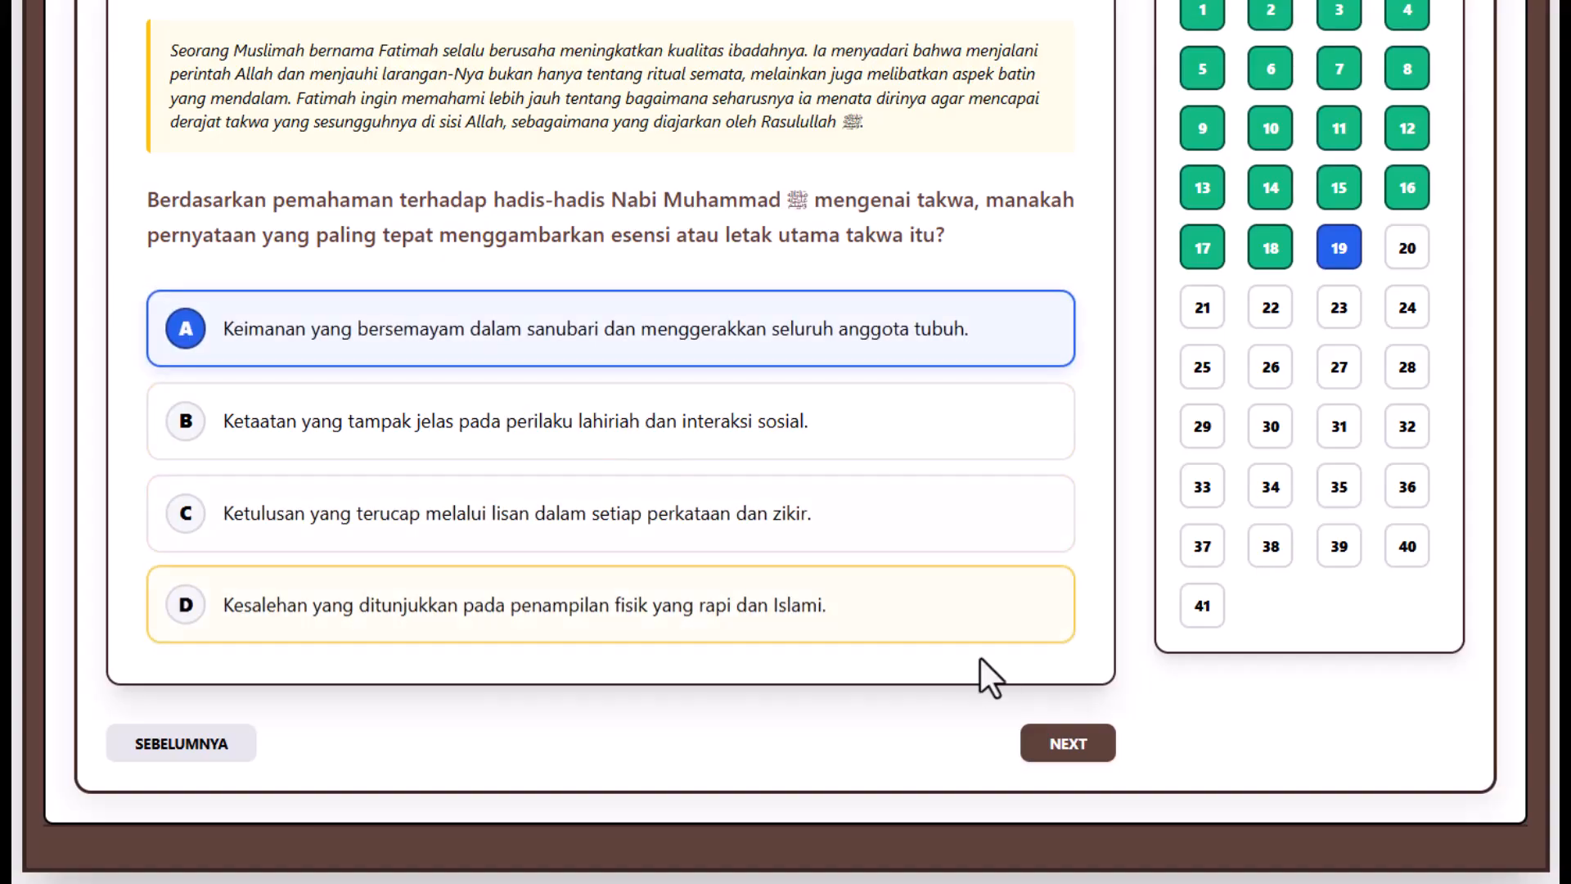
pyautogui.click(1066, 747)
# - Answer questions 20 to 23, choosing A for question 21, B for question 22 and C for question 23
pyautogui.click(452, 651)
pyautogui.click(1084, 809)
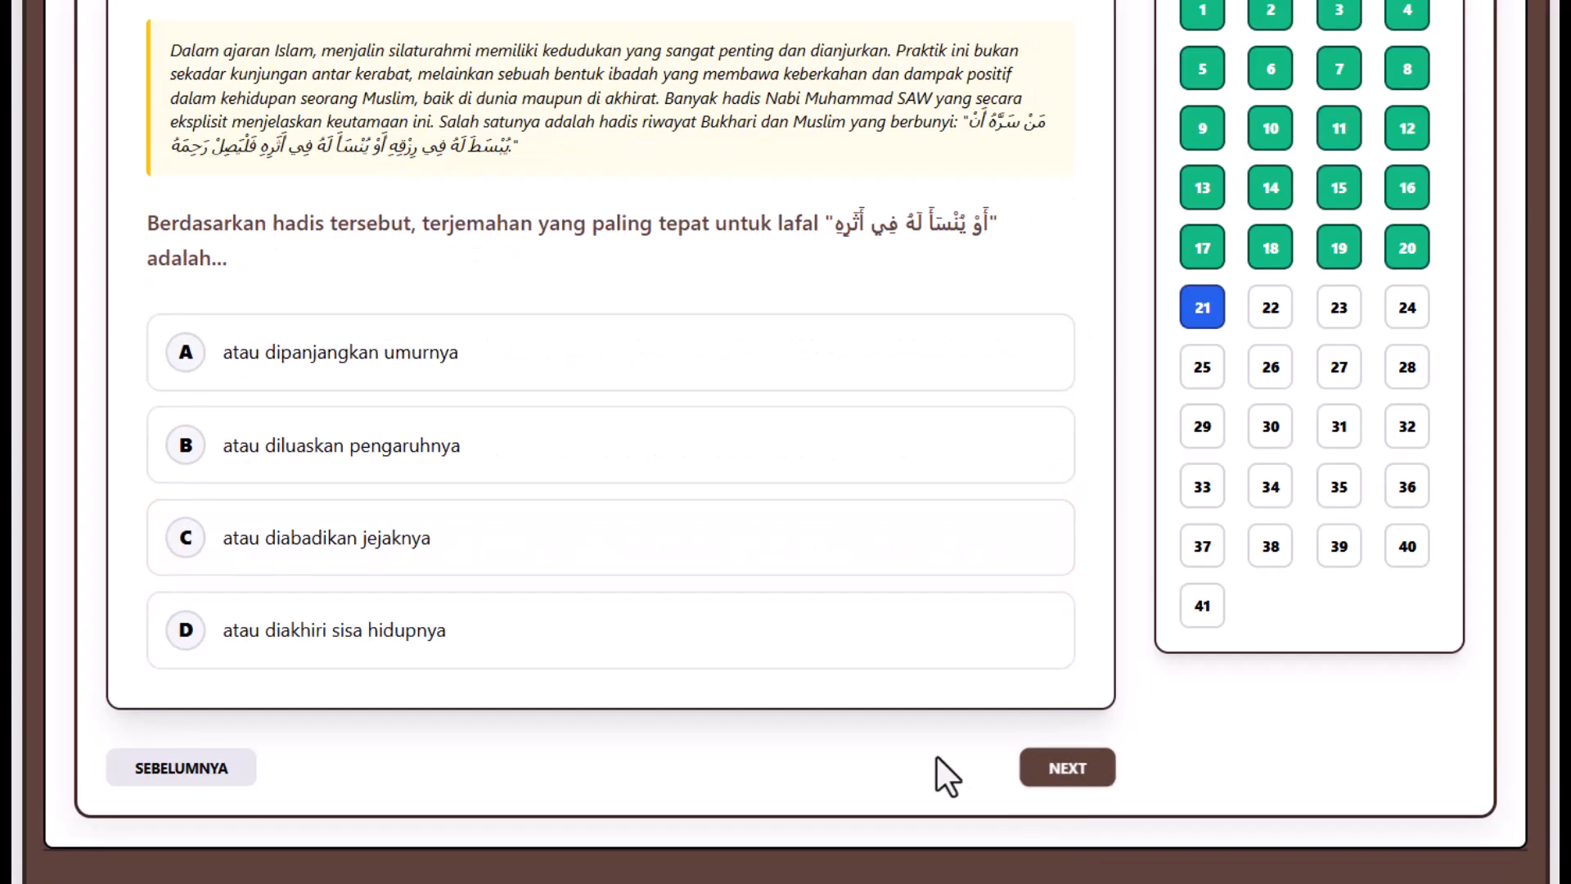
pyautogui.click(508, 367)
pyautogui.click(1080, 784)
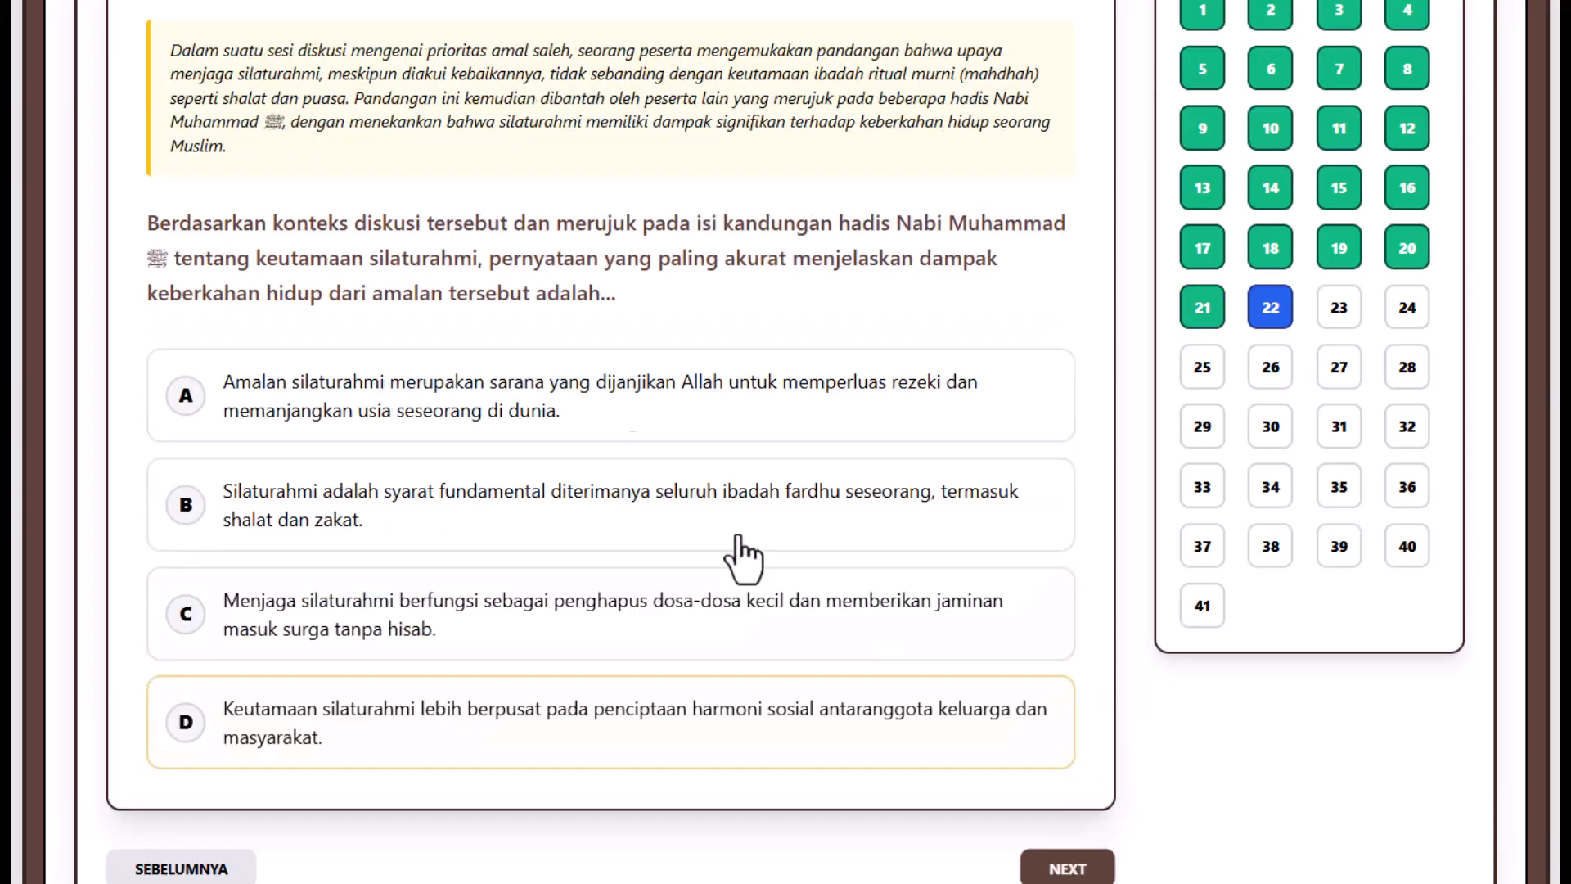
pyautogui.click(515, 524)
pyautogui.click(1058, 872)
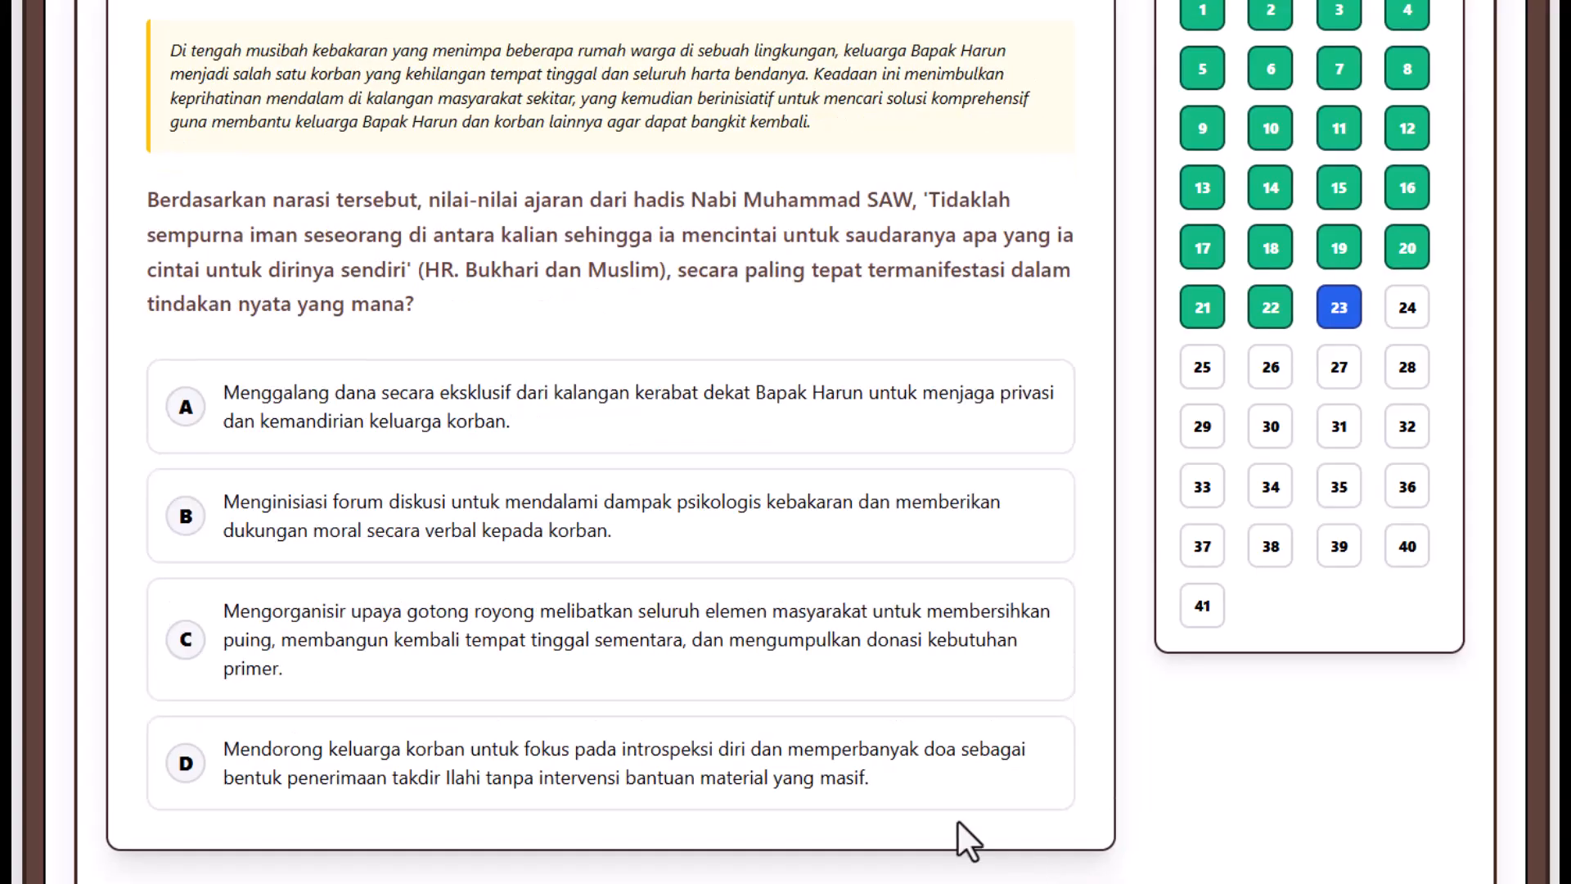
pyautogui.click(507, 663)
pyautogui.scroll(-2, 1146, 761)
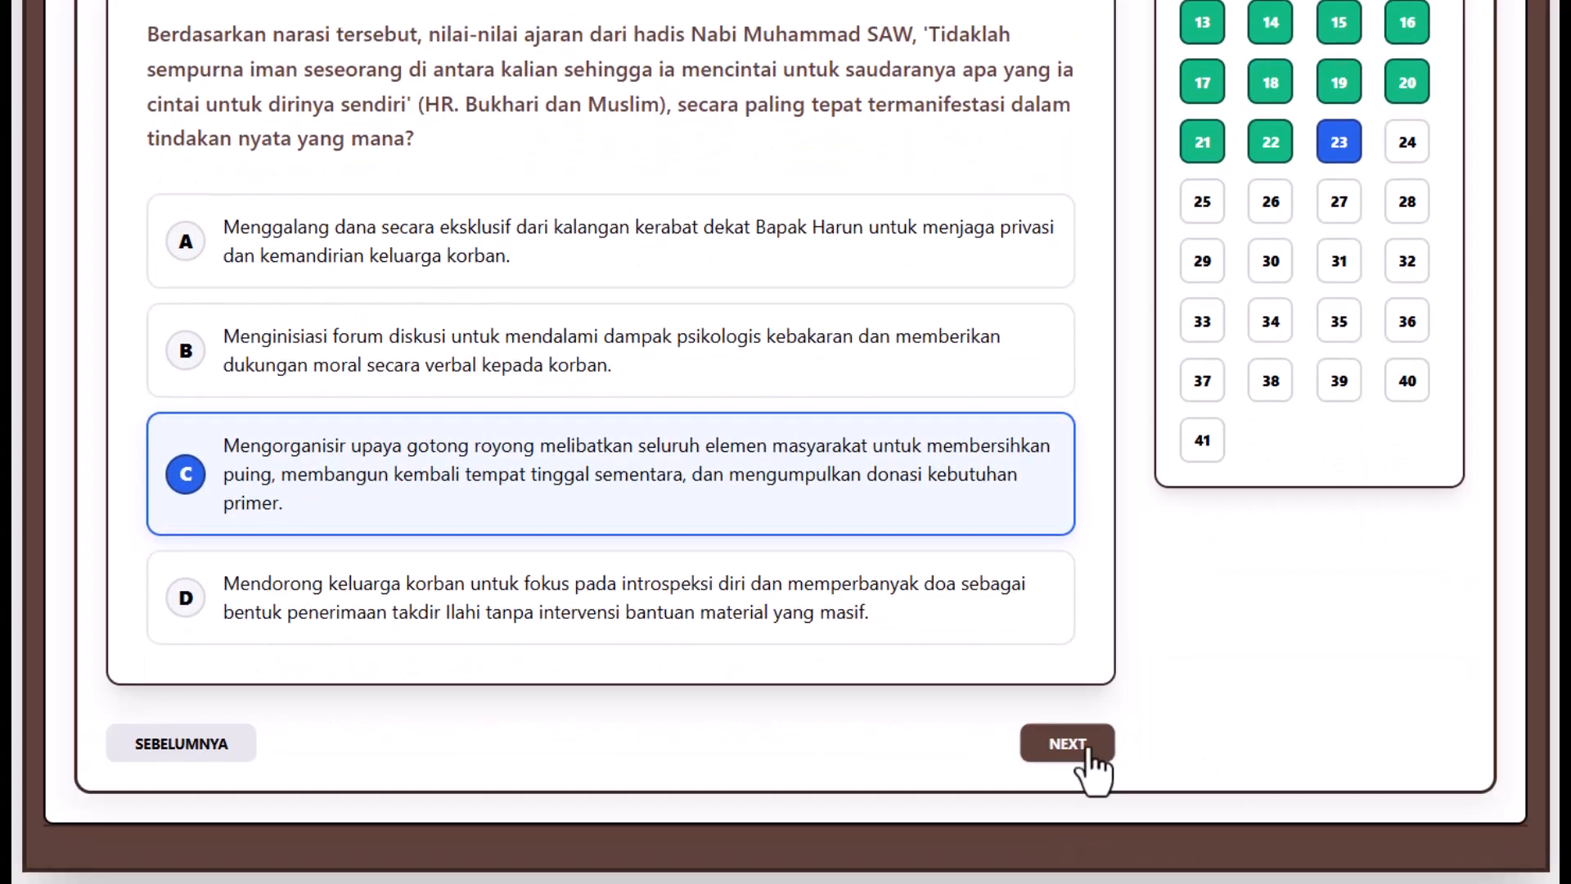
# - Continue to question 24 and answer it, answer question 25 with B, and continue to question 26
pyautogui.click(1072, 746)
pyautogui.click(350, 519)
pyautogui.click(1064, 746)
pyautogui.click(446, 511)
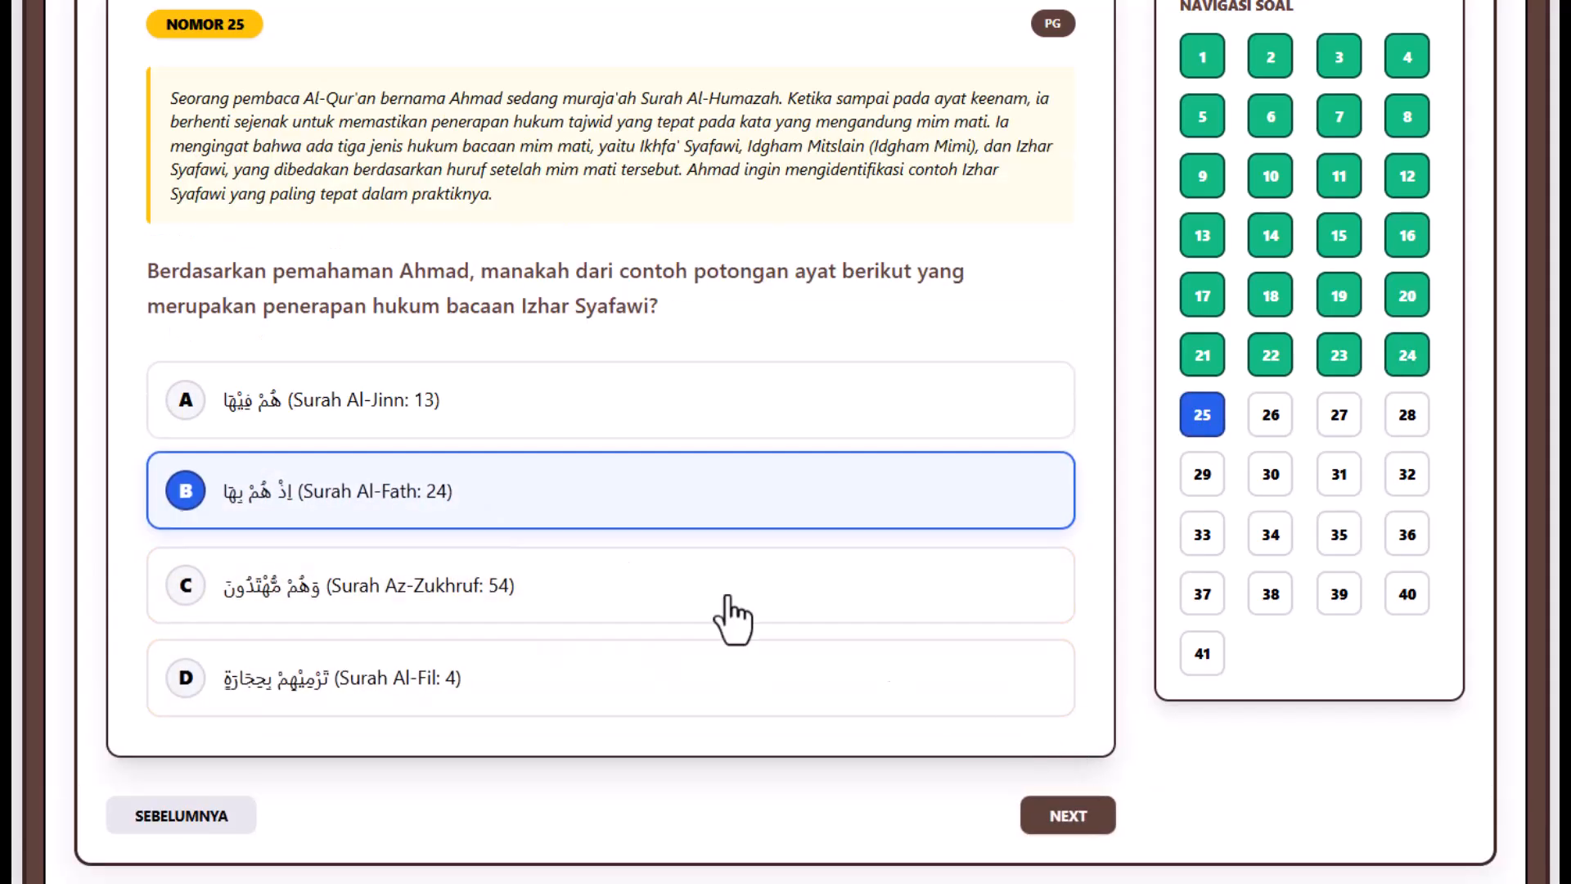
pyautogui.click(1062, 814)
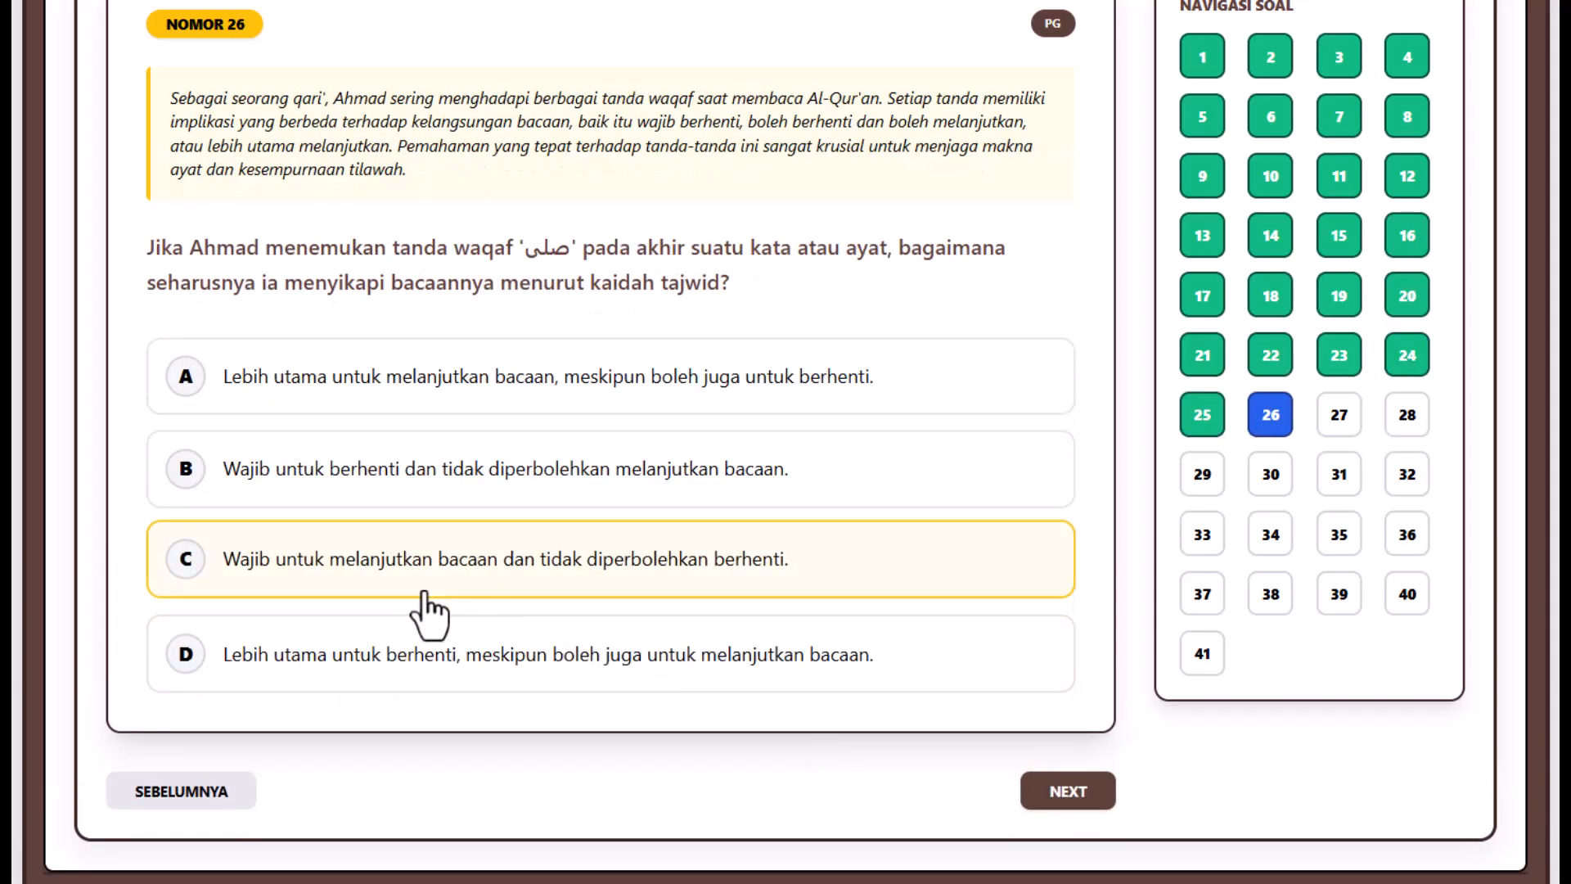
# - Answer question 26 with D and question 27 with C, and continue to question 28
pyautogui.click(391, 663)
pyautogui.click(1063, 798)
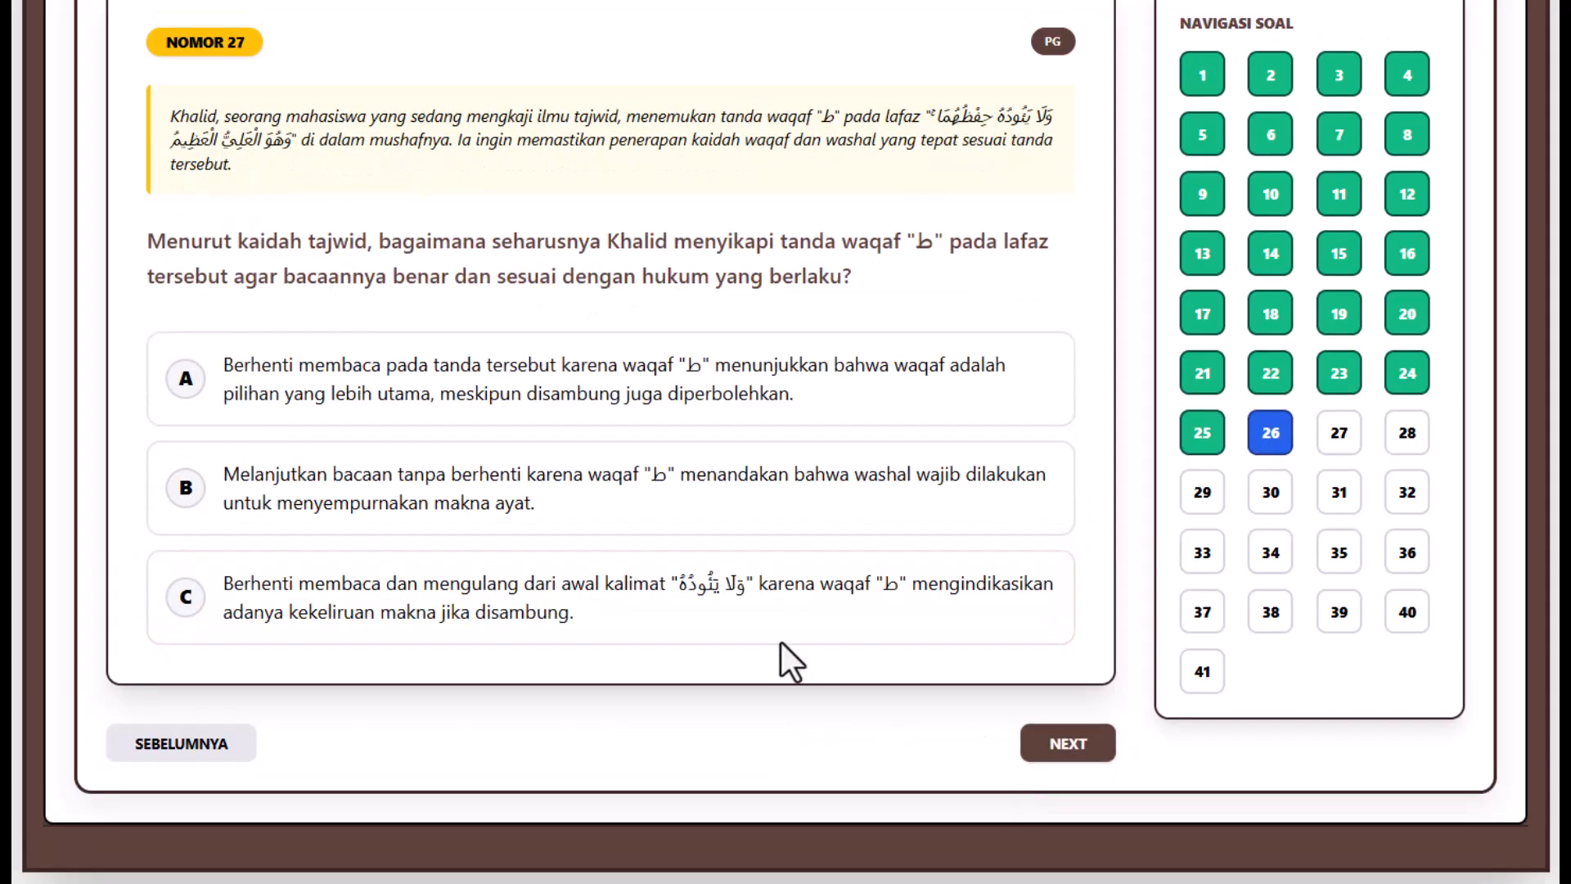
pyautogui.click(627, 612)
pyautogui.click(1069, 757)
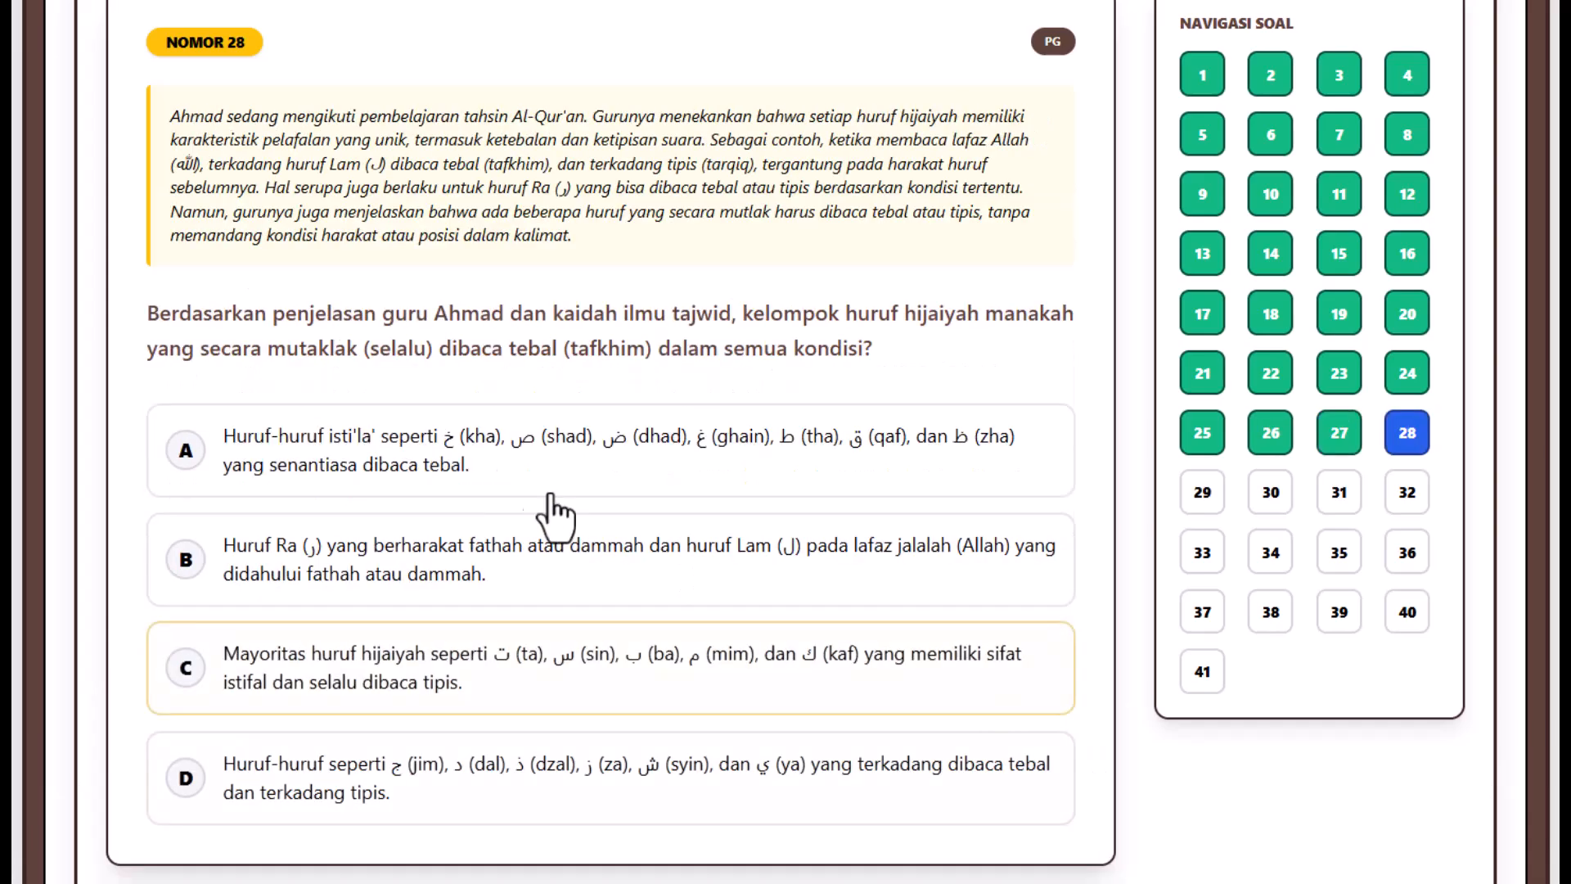
# - Answer question 28 with A, choose an answer for question 29, and continue to question 30
pyautogui.click(418, 484)
pyautogui.scroll(-3, 1023, 728)
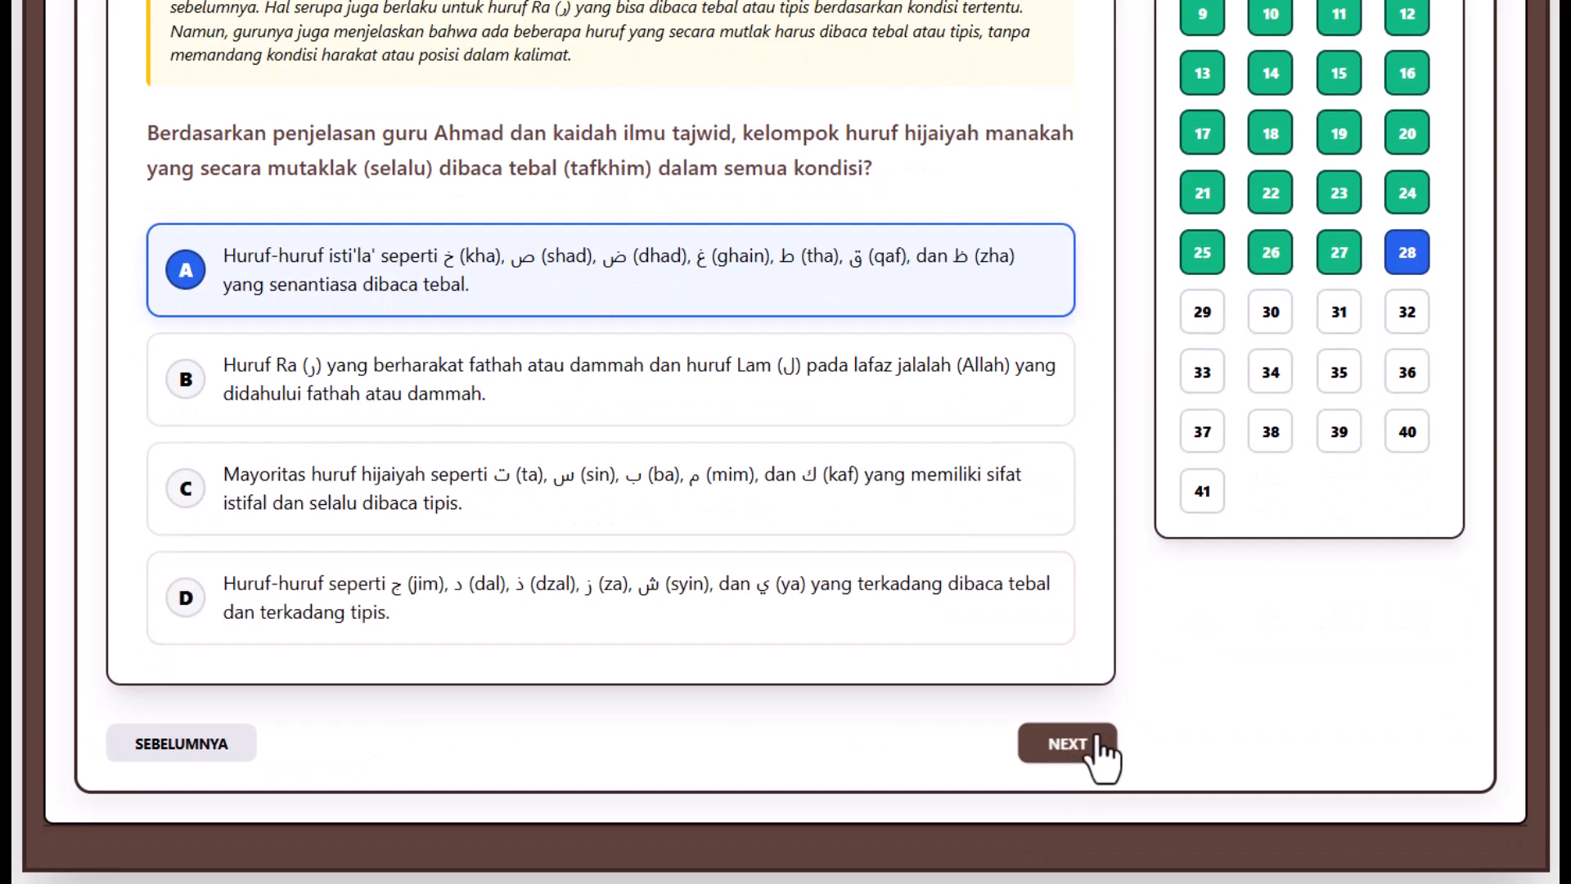
pyautogui.click(1072, 744)
pyautogui.click(419, 503)
pyautogui.scroll(-2, 950, 711)
pyautogui.click(1064, 745)
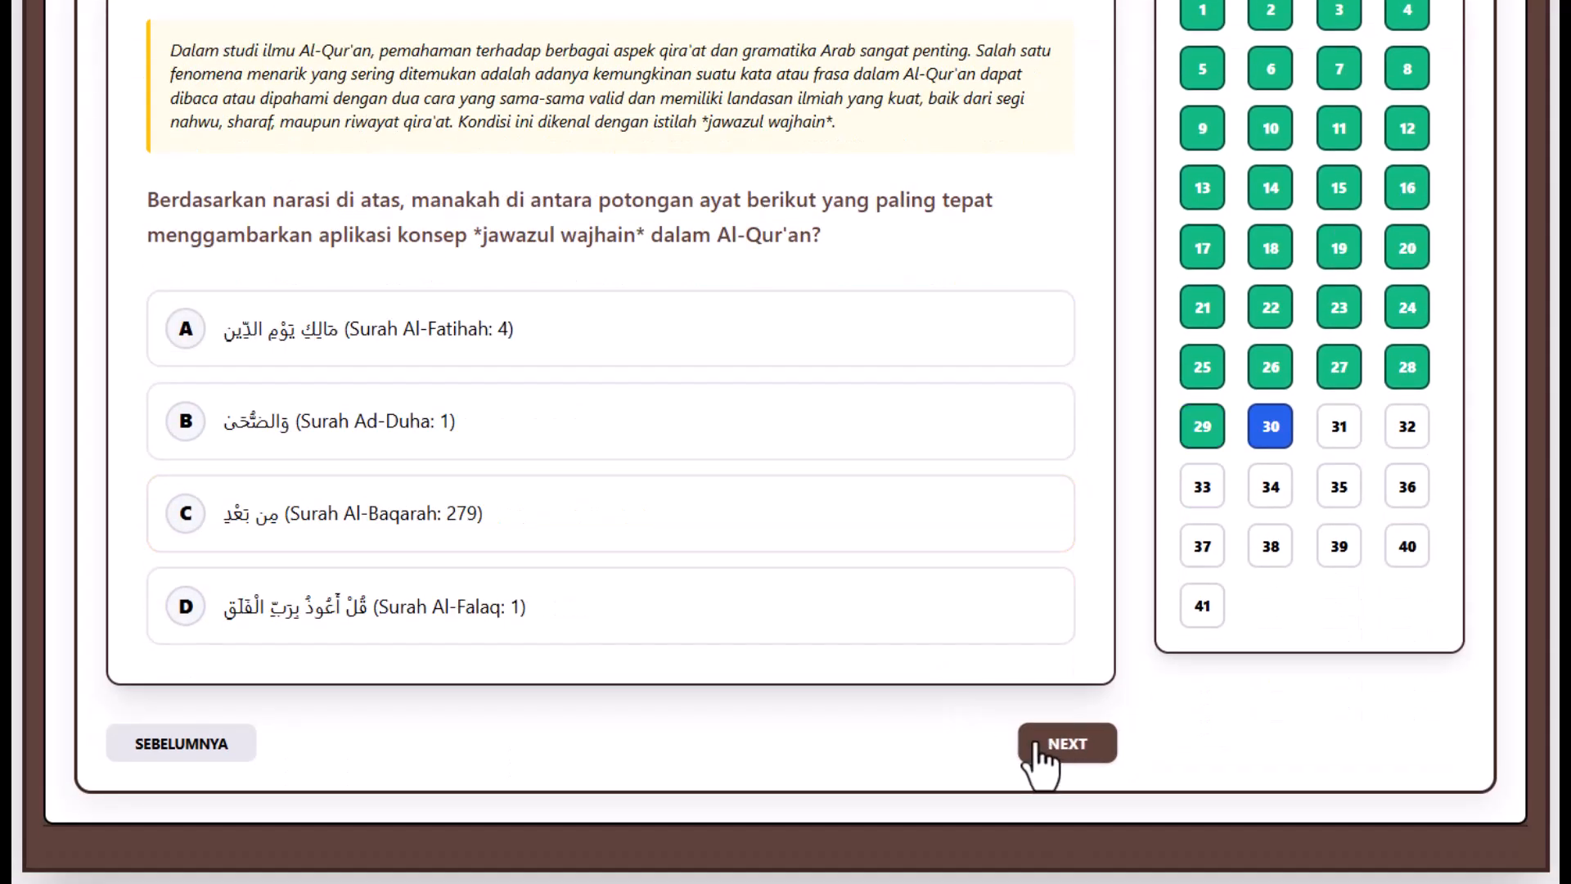
# - Answer questions 30 and 31 with A, and continue to question 32
pyautogui.click(375, 342)
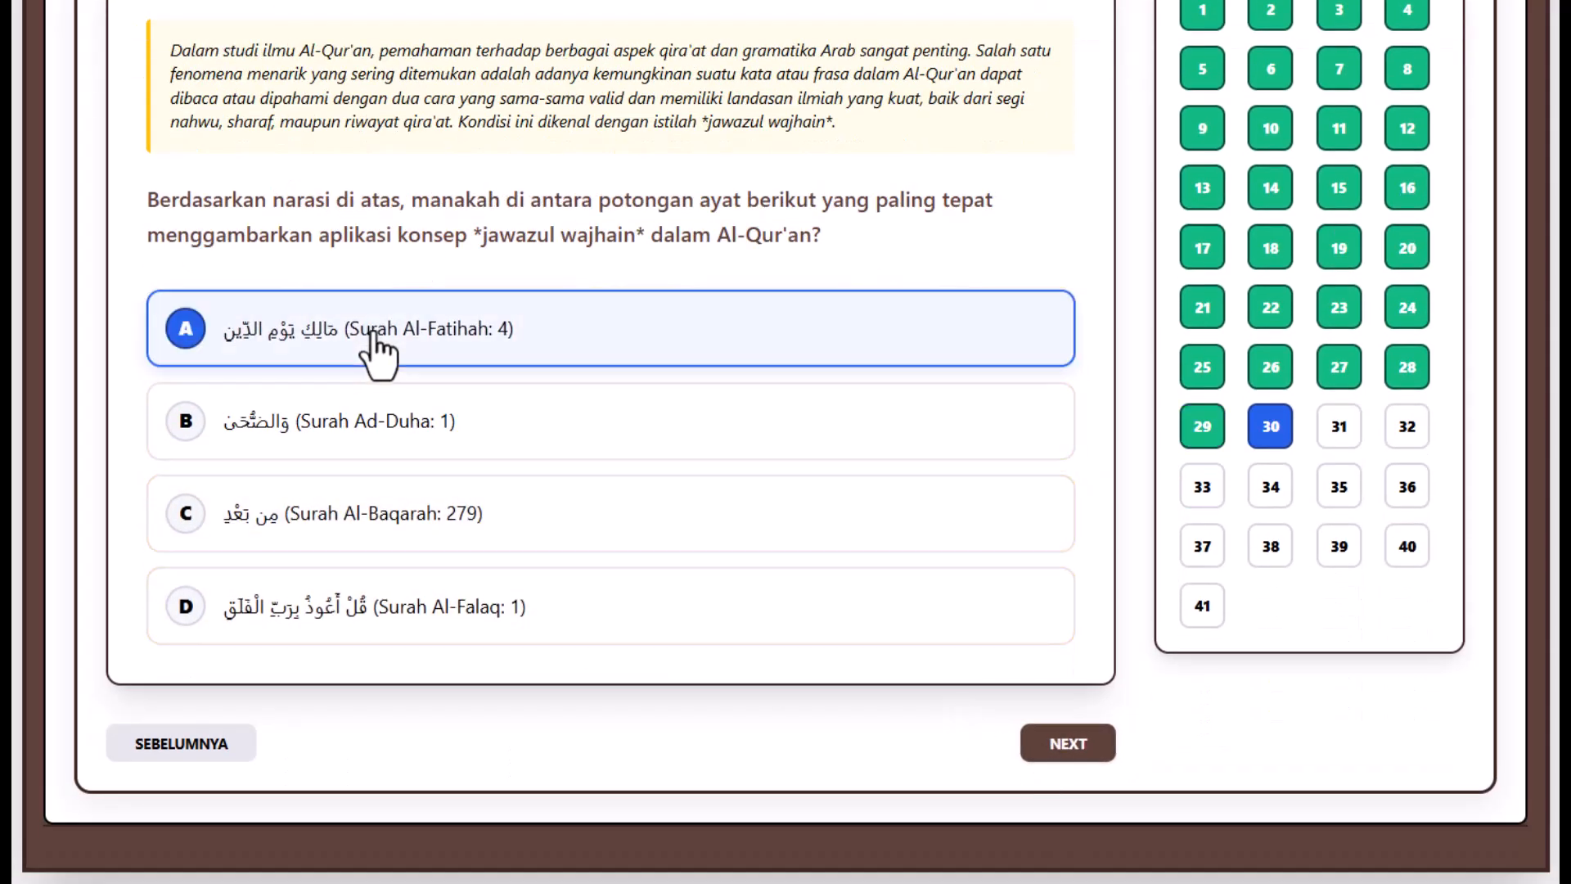
pyautogui.click(1059, 749)
pyautogui.click(427, 344)
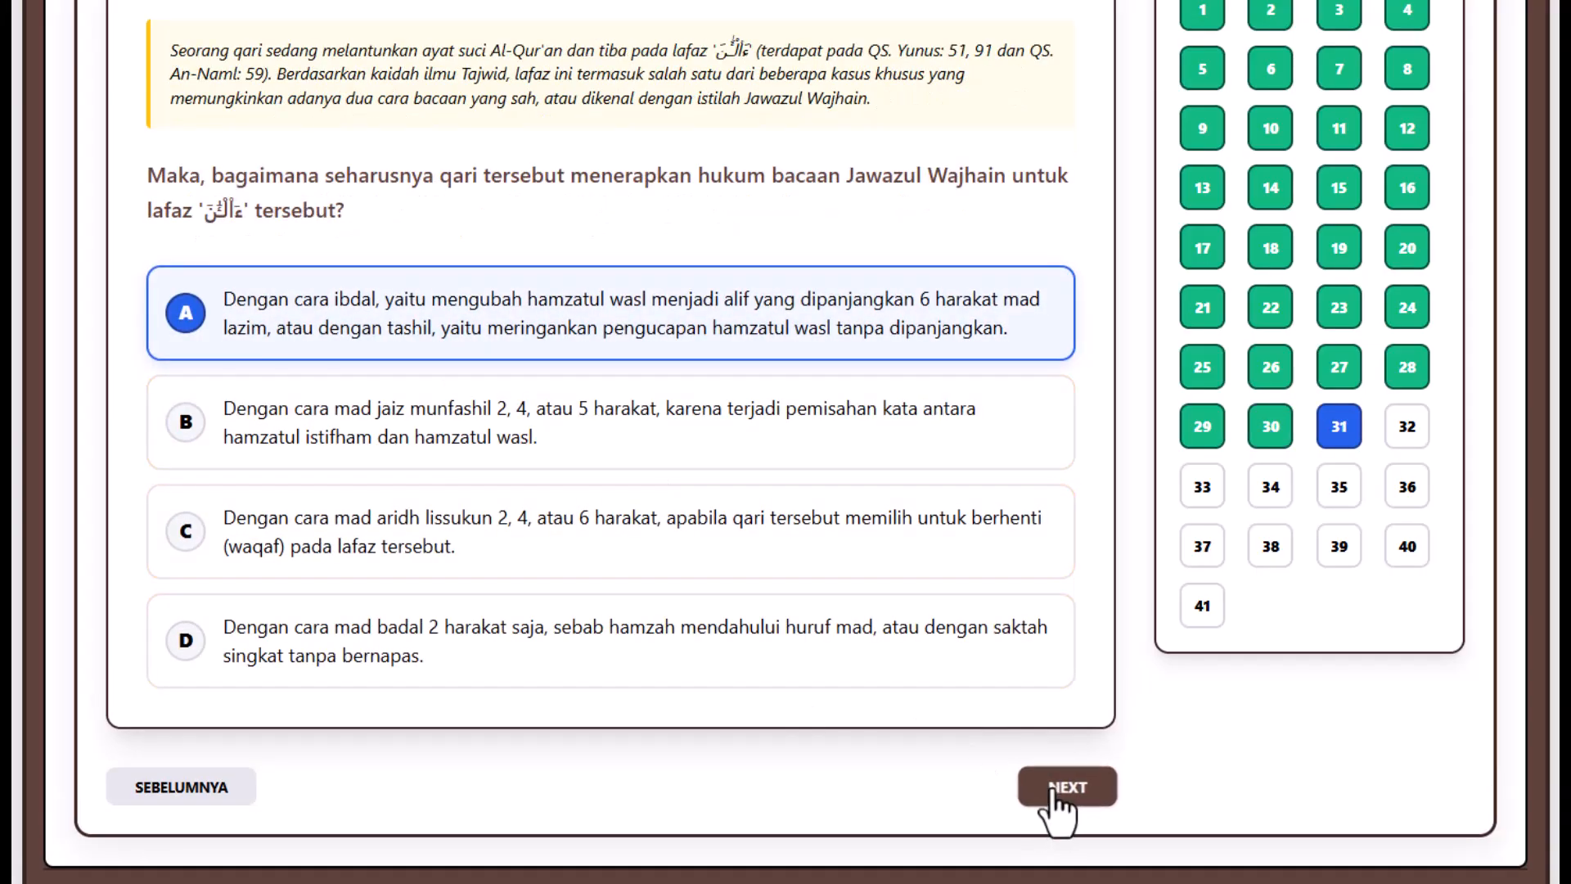
pyautogui.click(1056, 787)
# - Answer question 32 with A and question 33 with D, and continue to question 34
pyautogui.click(327, 714)
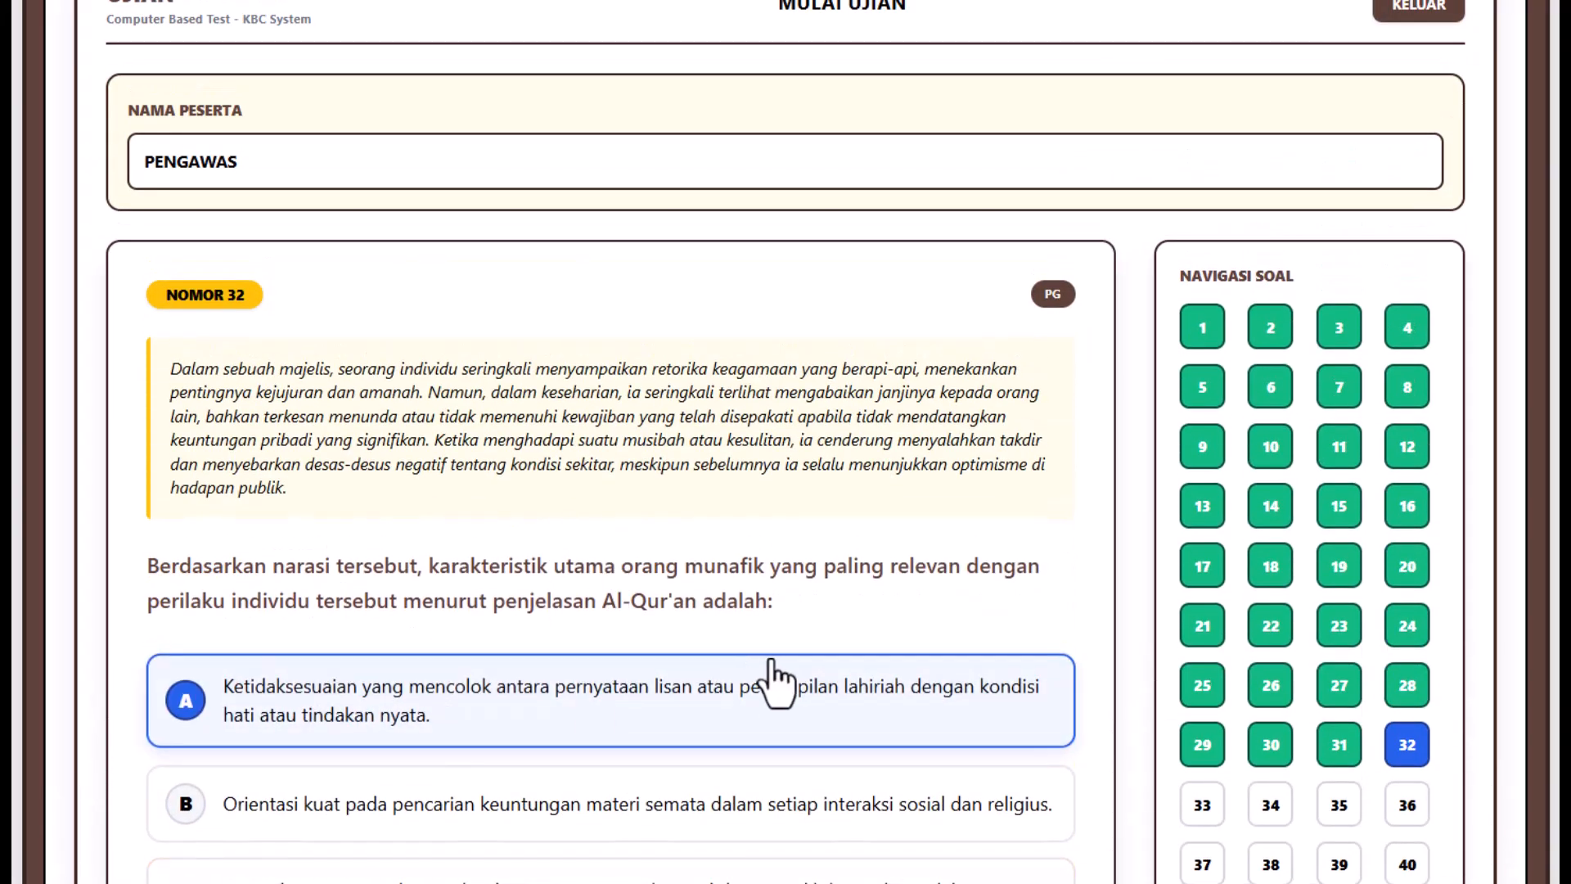
pyautogui.scroll(-5, 901, 721)
pyautogui.click(1051, 748)
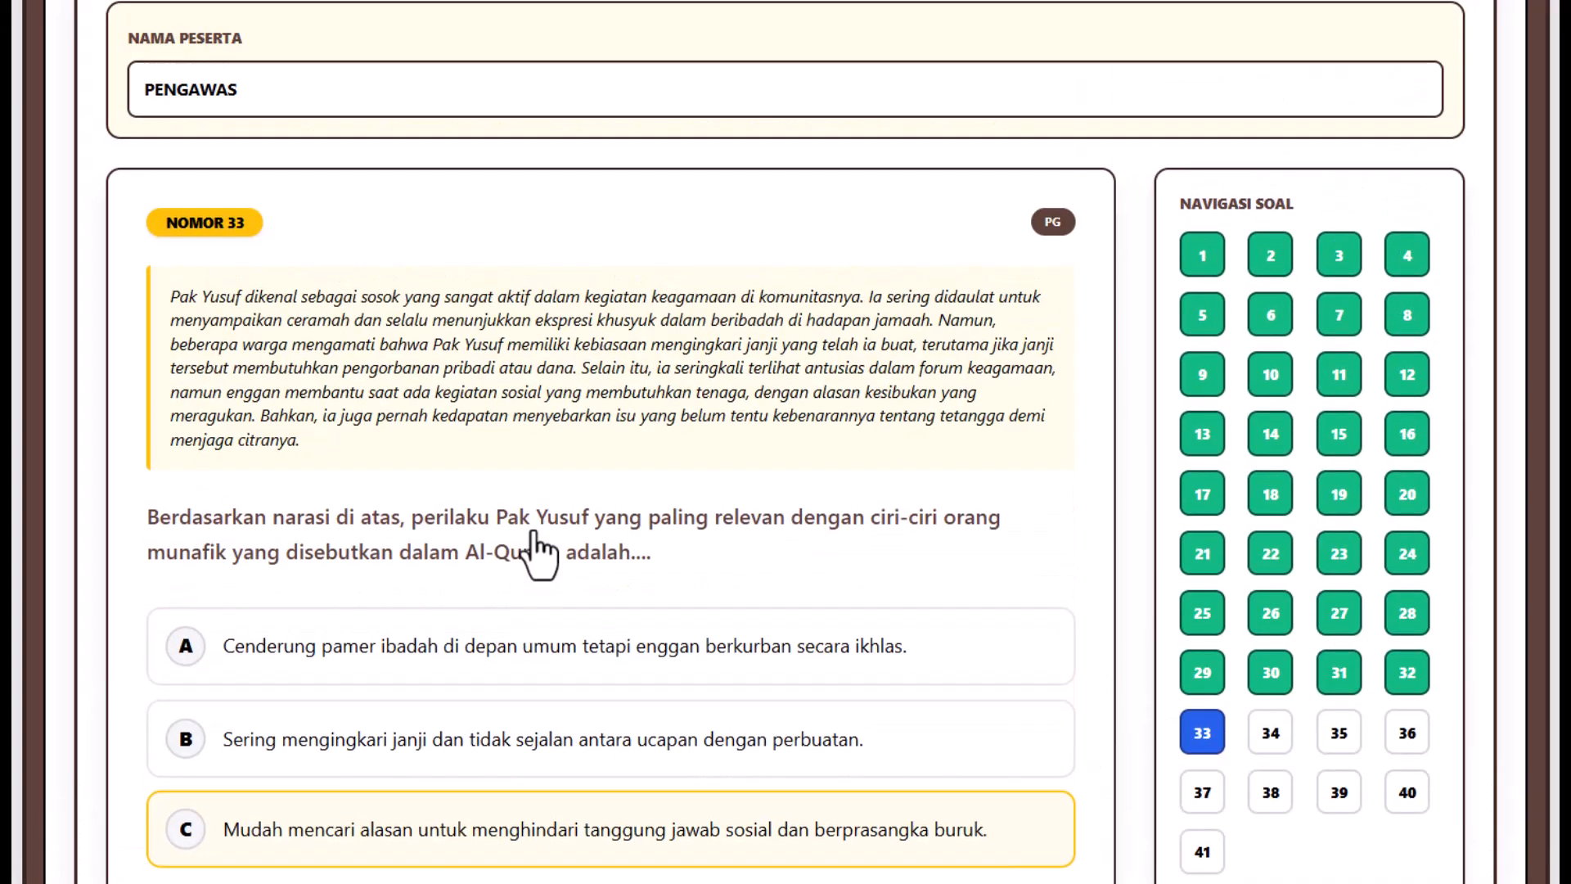
pyautogui.scroll(-5, 534, 531)
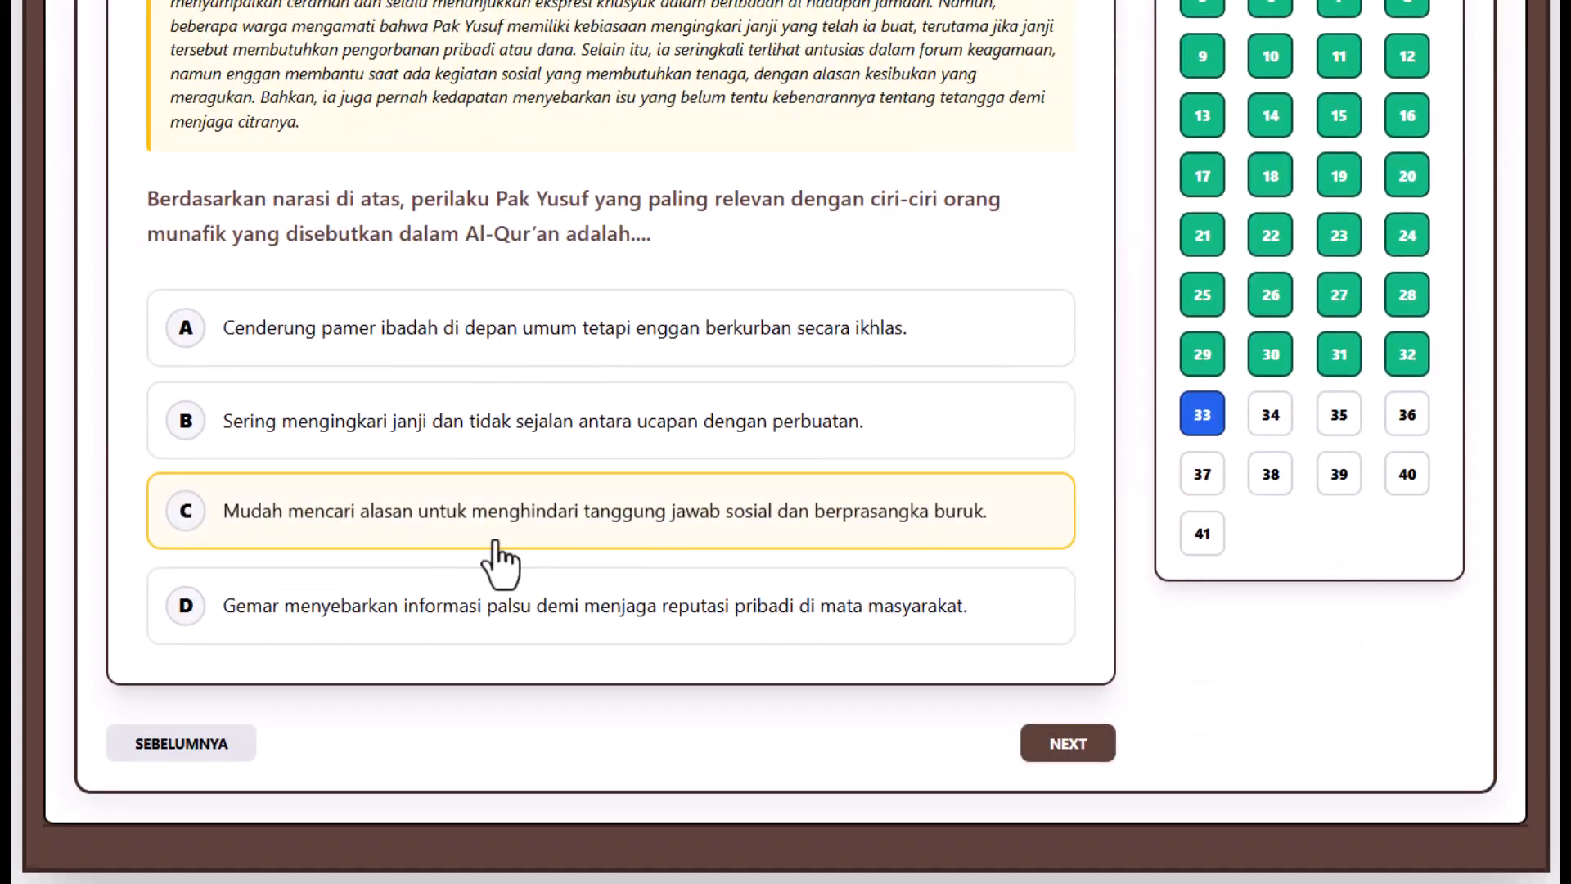
pyautogui.click(344, 606)
pyautogui.click(1068, 744)
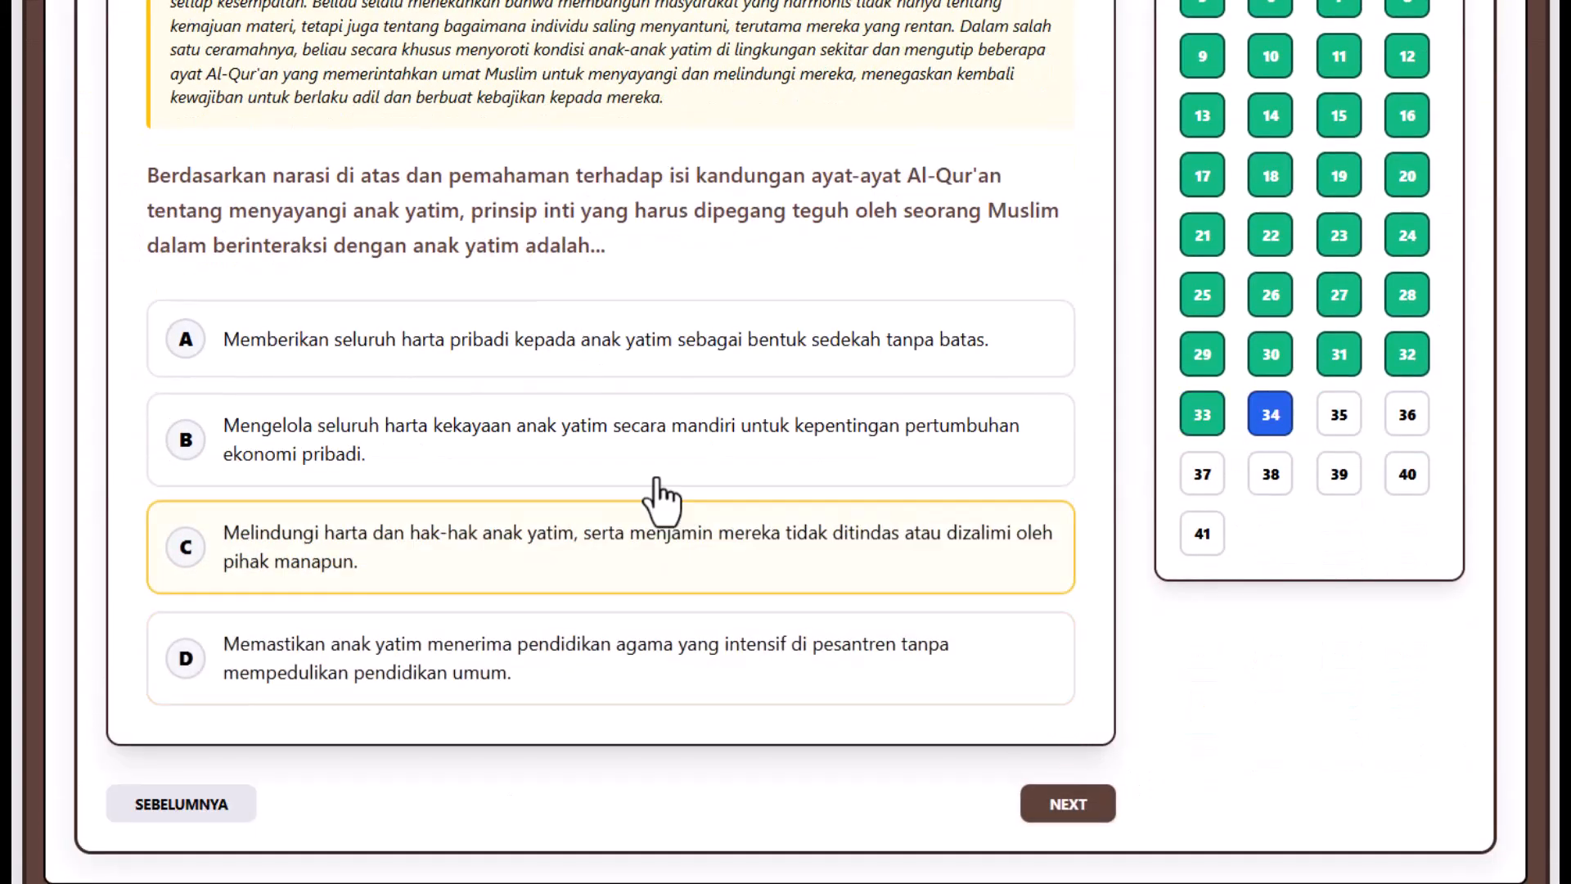
# - Answer question 34 with A, question 35 with B and question 36 with A, and continue to question 37
pyautogui.click(581, 360)
pyautogui.click(1056, 806)
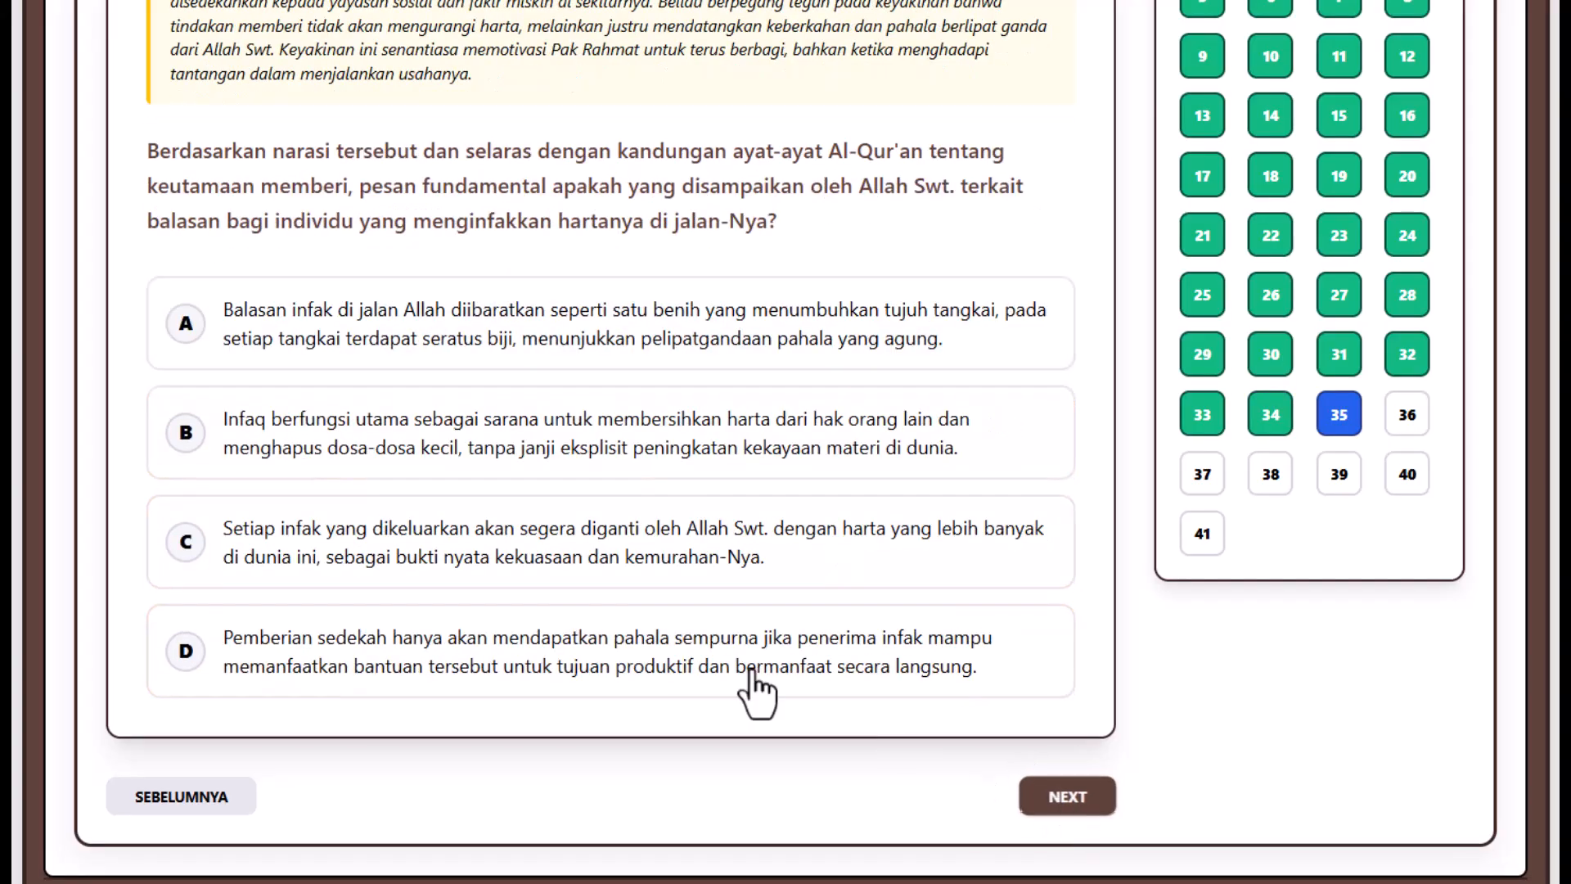
pyautogui.click(491, 446)
pyautogui.click(1056, 806)
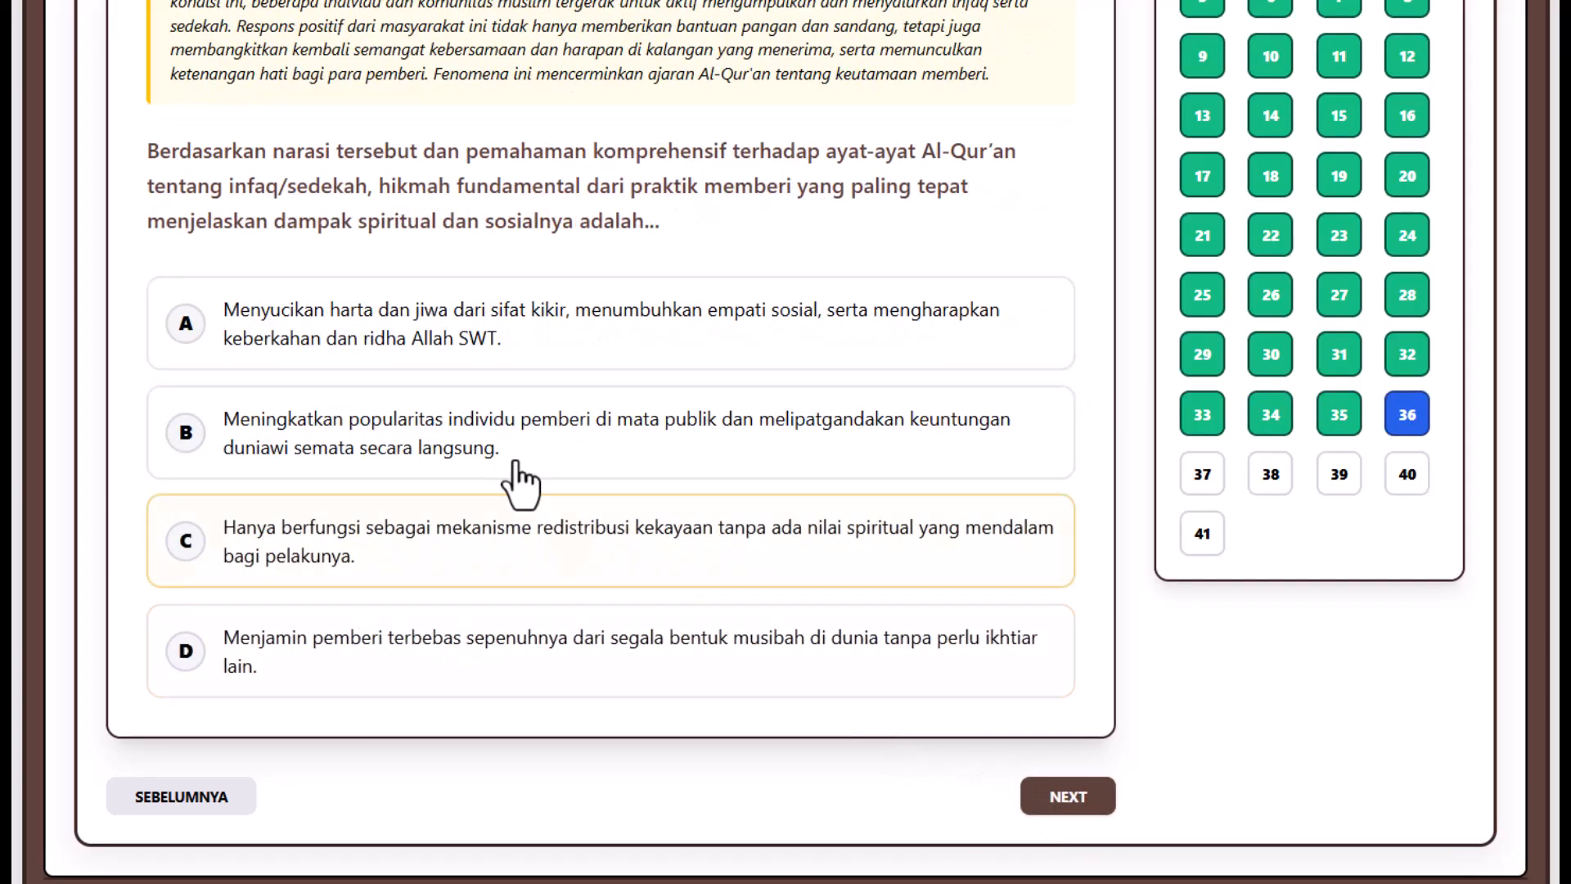
pyautogui.click(455, 340)
pyautogui.click(1056, 806)
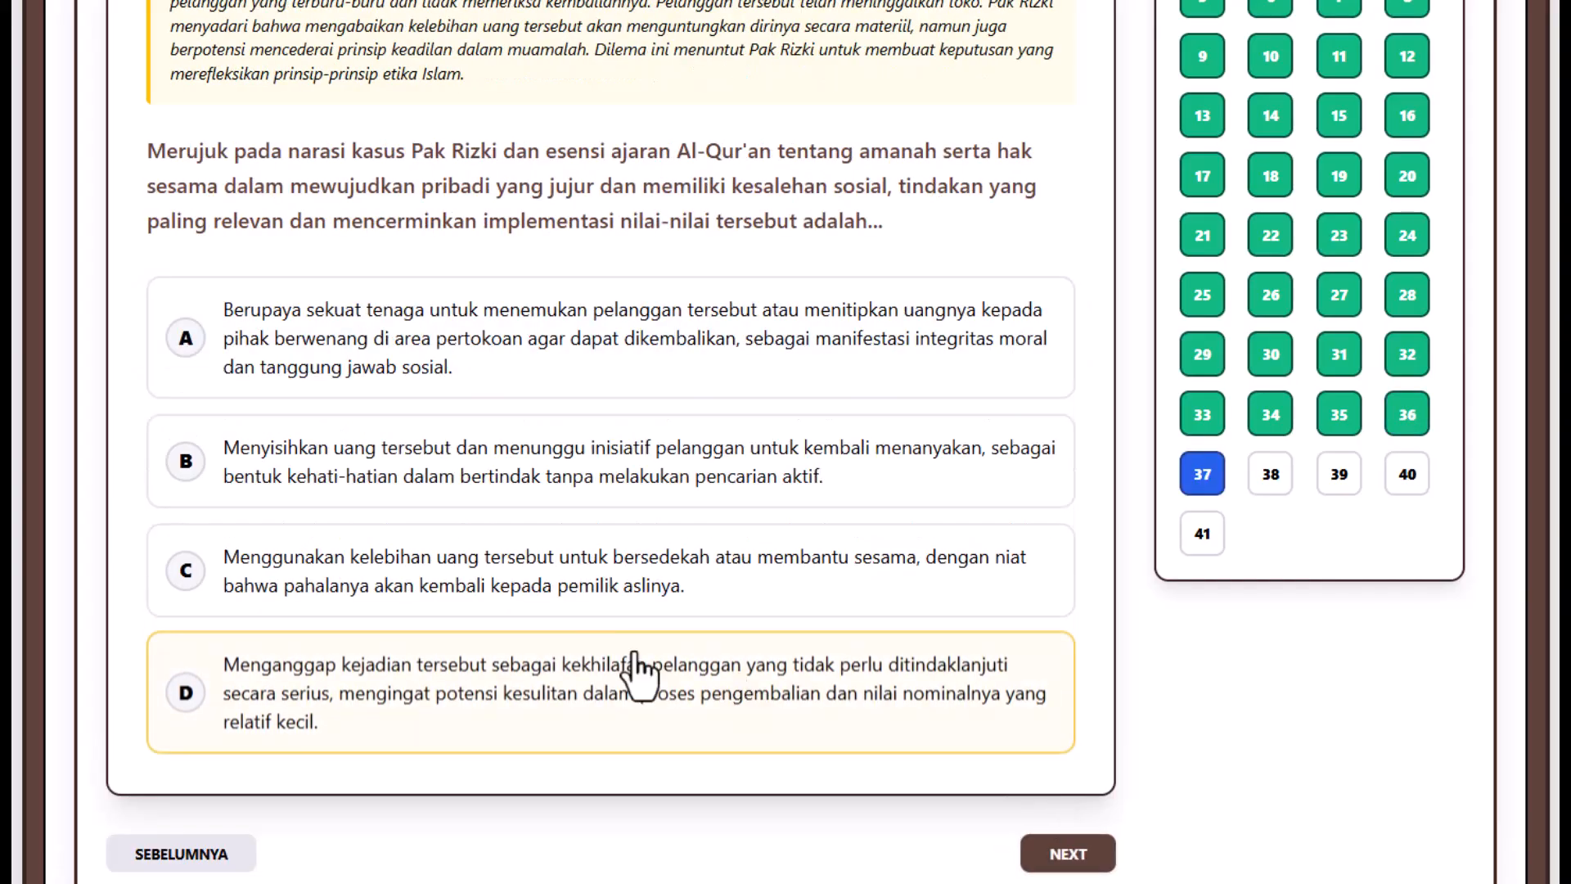
# - Answer questions 37 to 39, choosing C for question 37, and continue to question 40
pyautogui.click(412, 579)
pyautogui.click(1062, 853)
pyautogui.click(502, 381)
pyautogui.click(1059, 786)
pyautogui.click(419, 530)
pyautogui.click(1060, 768)
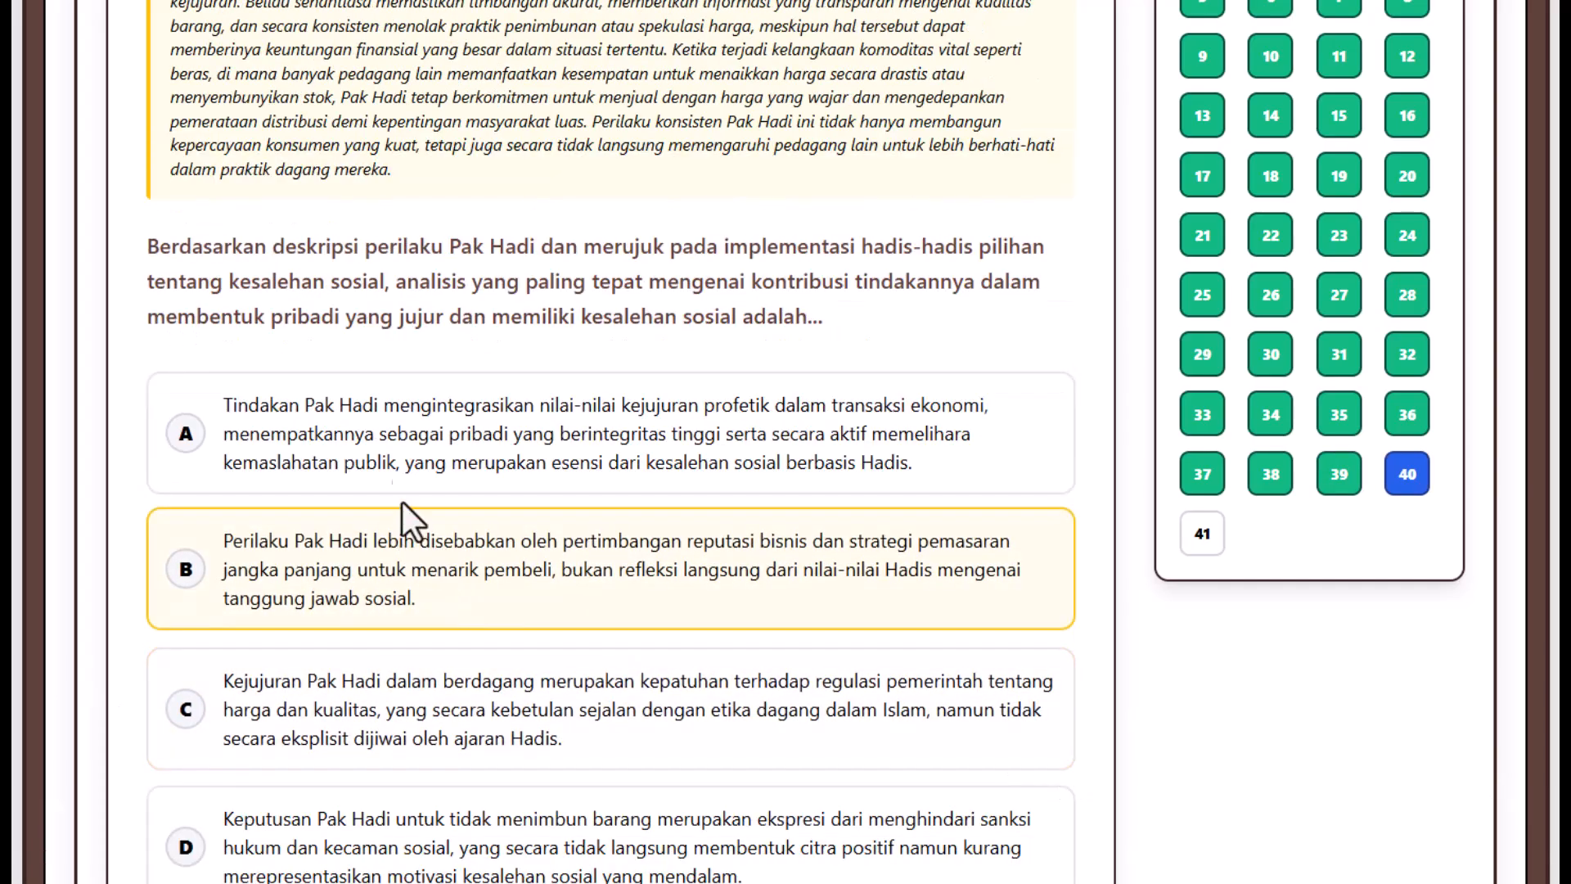
# - Answer question 40 with A, leave question 41 unanswered, and finish the exam
pyautogui.click(415, 456)
pyautogui.scroll(-3, 1017, 765)
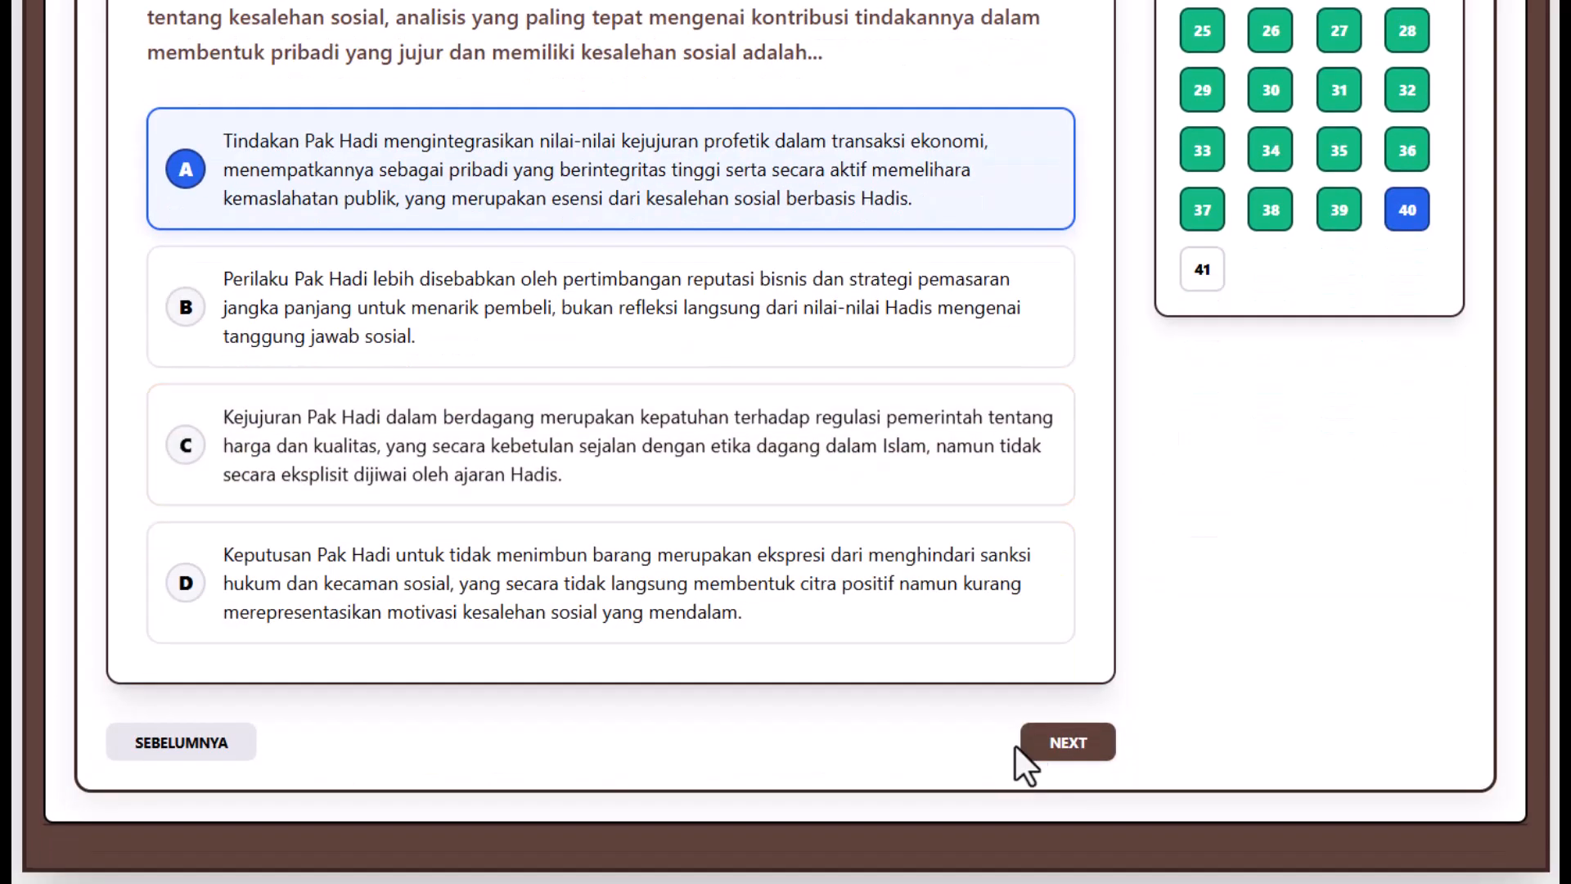
pyautogui.click(1063, 745)
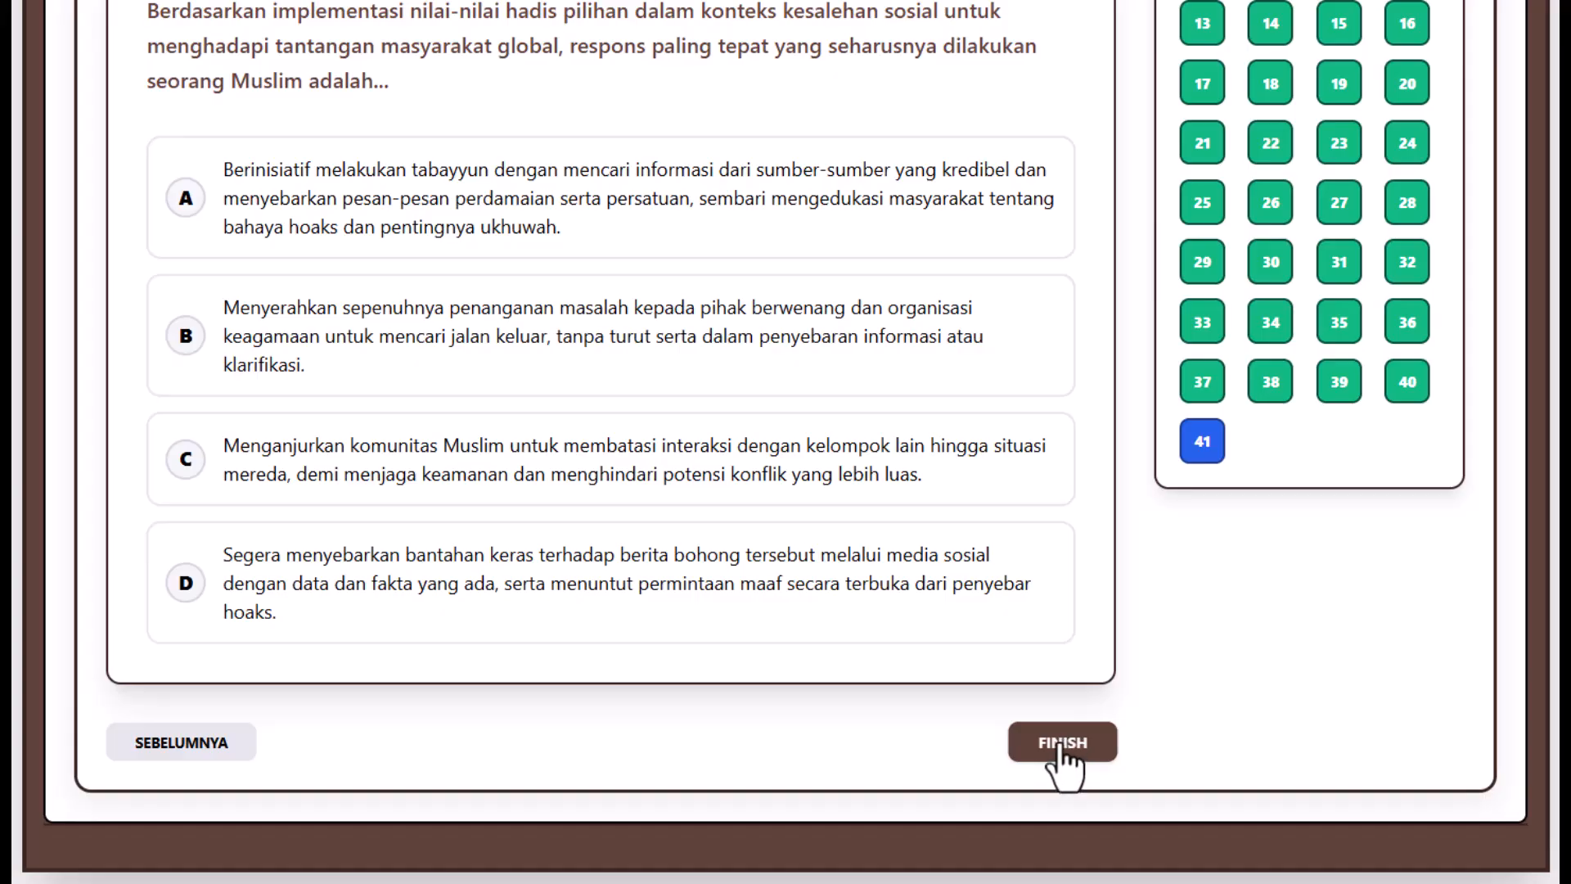
pyautogui.click(1062, 743)
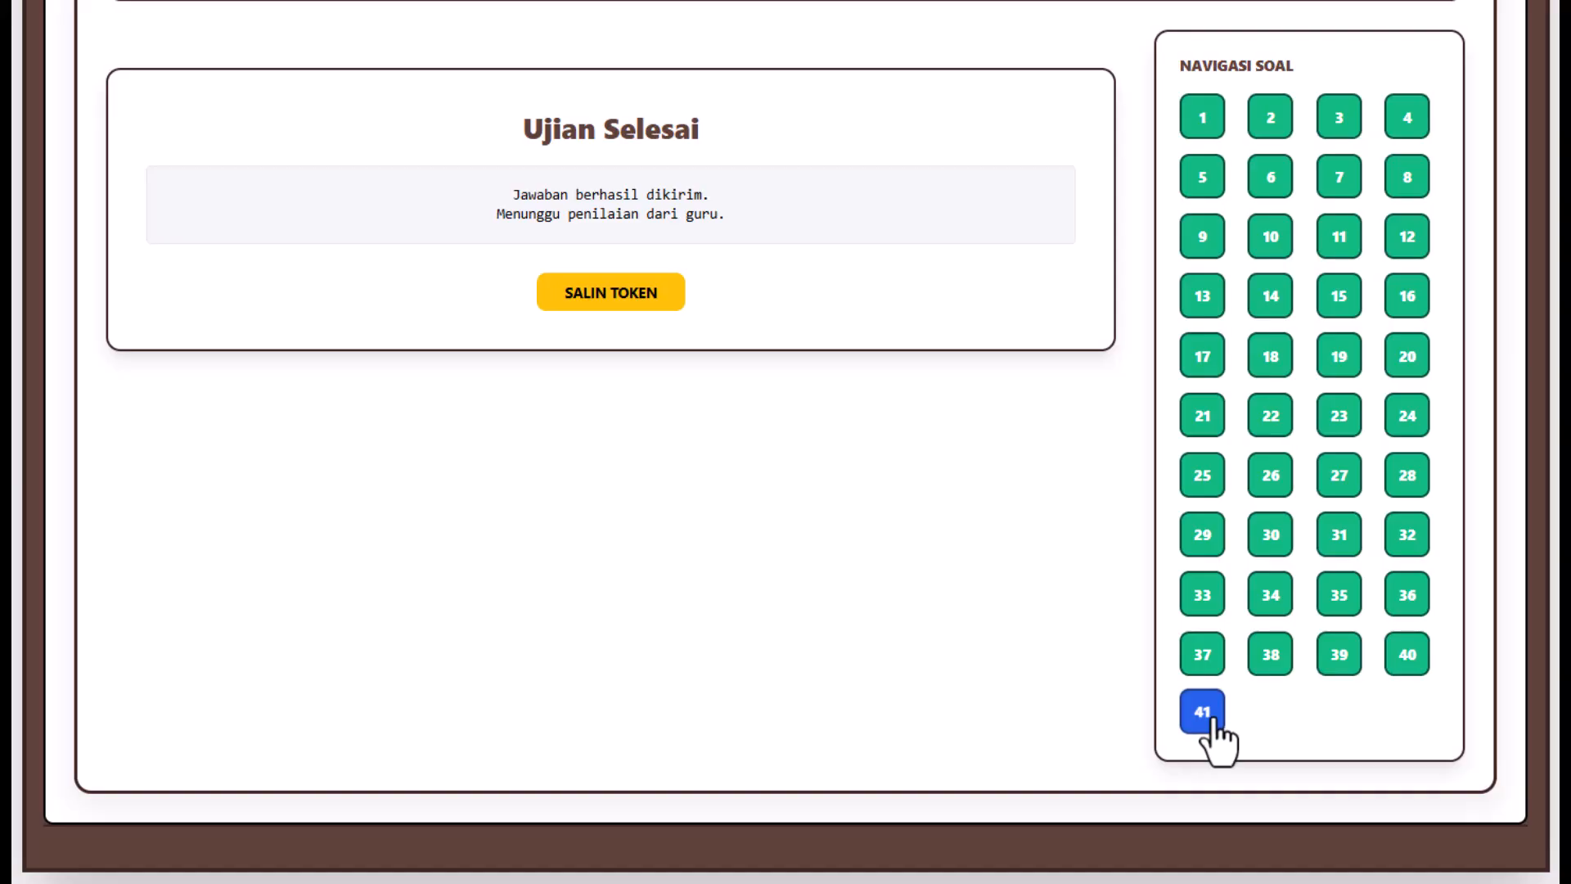
# - Copy the result token of the finished exam and dismiss the confirmation message
pyautogui.scroll(4, 626, 534)
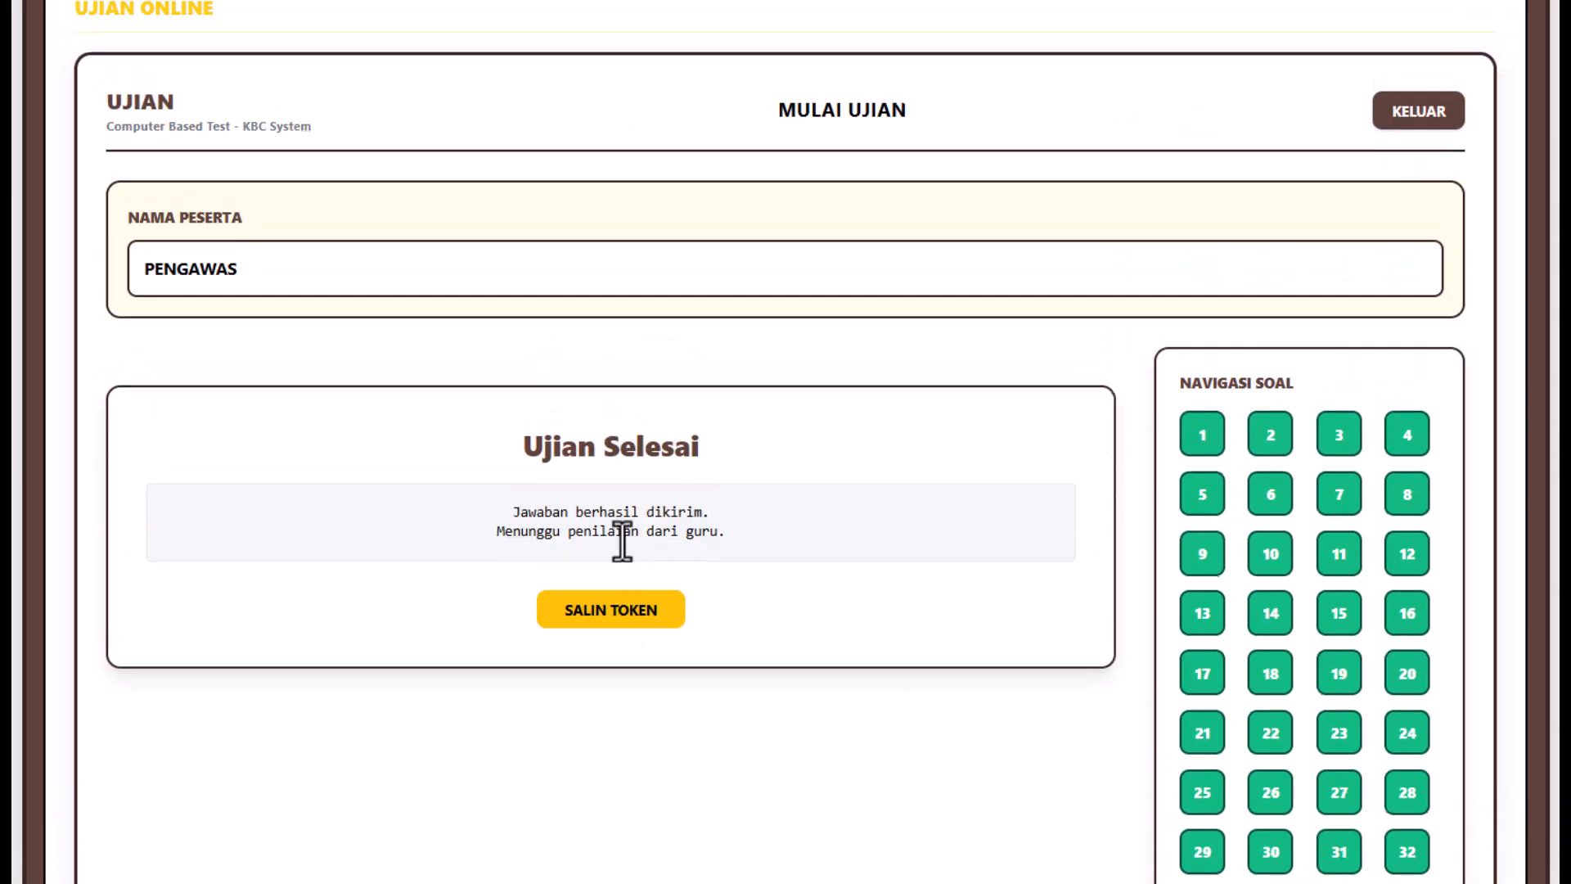
pyautogui.click(600, 615)
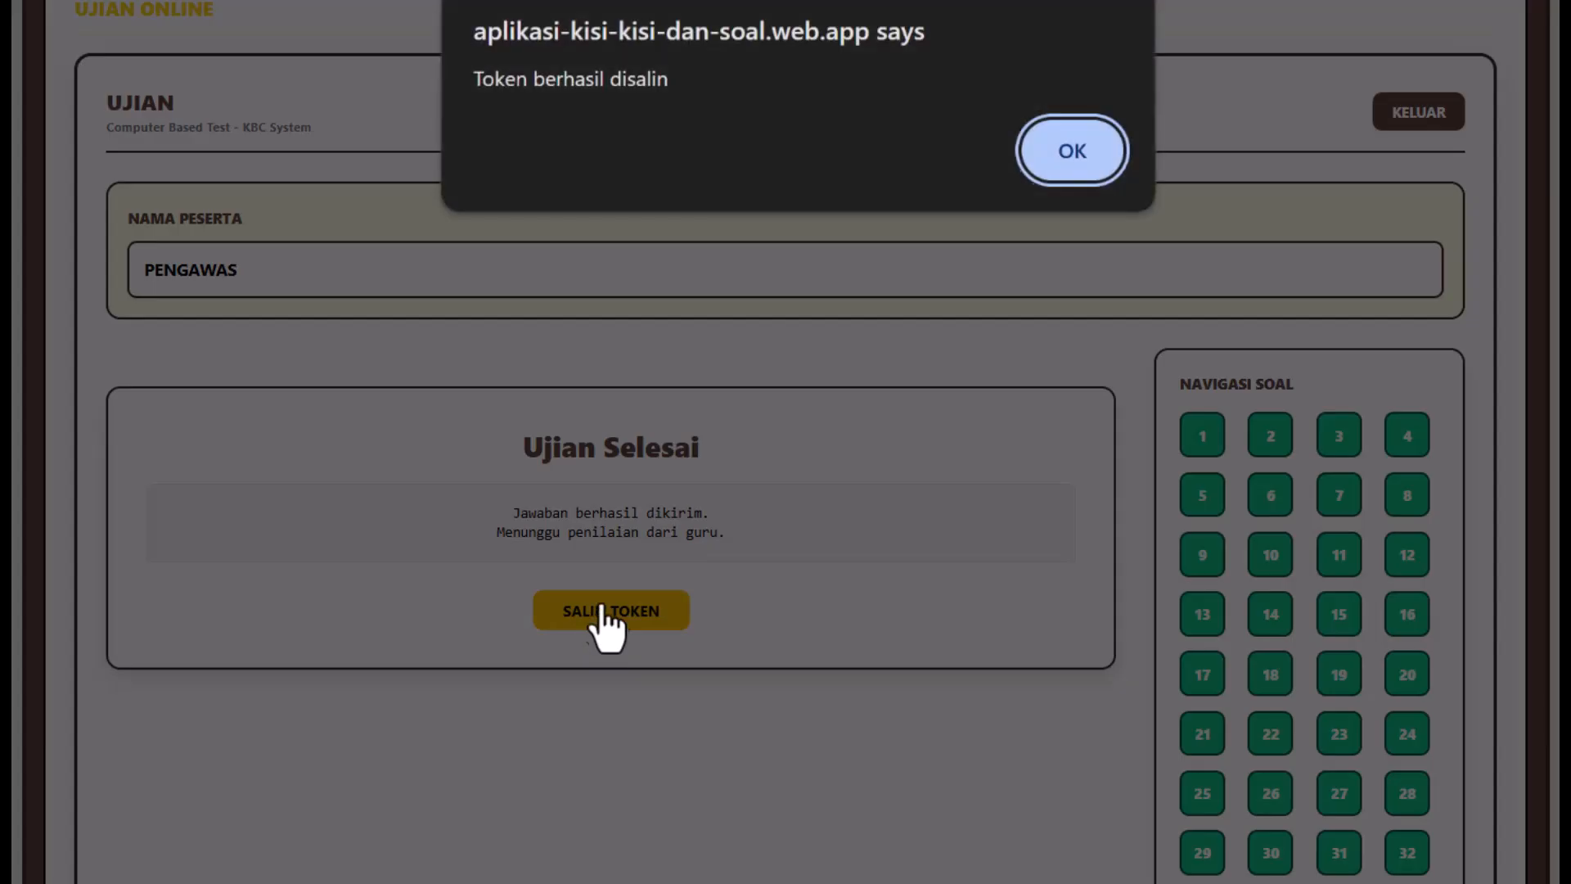
pyautogui.click(1074, 154)
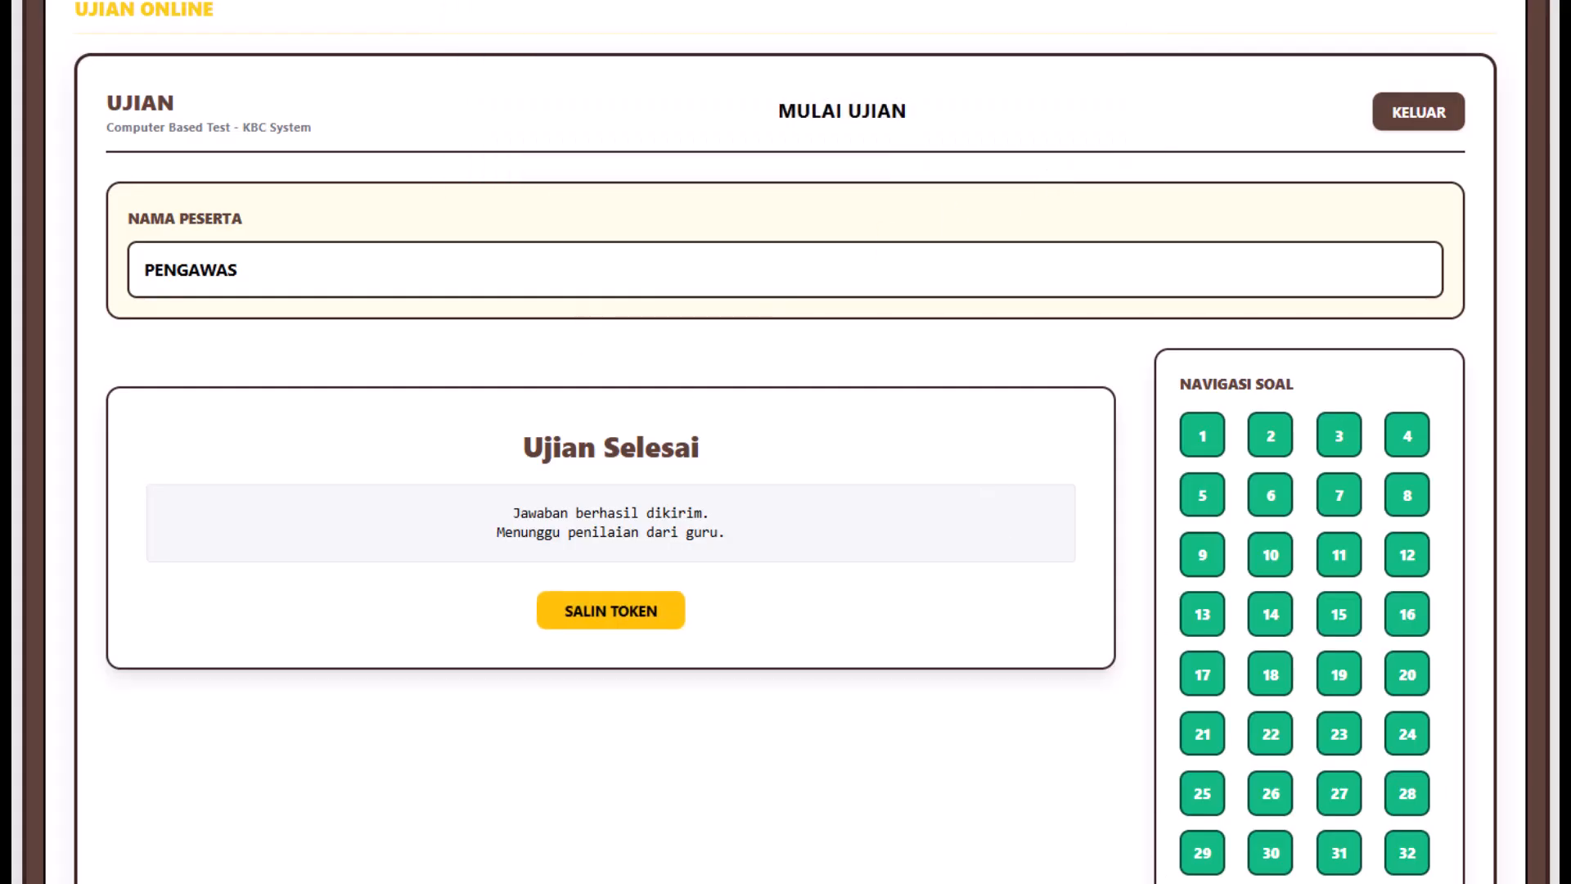
# - Switch to the browser window with the Exam Center and view the participants' scores for QURAN HADITS UM (MI/SD)
pyautogui.moveTo(967, 882)
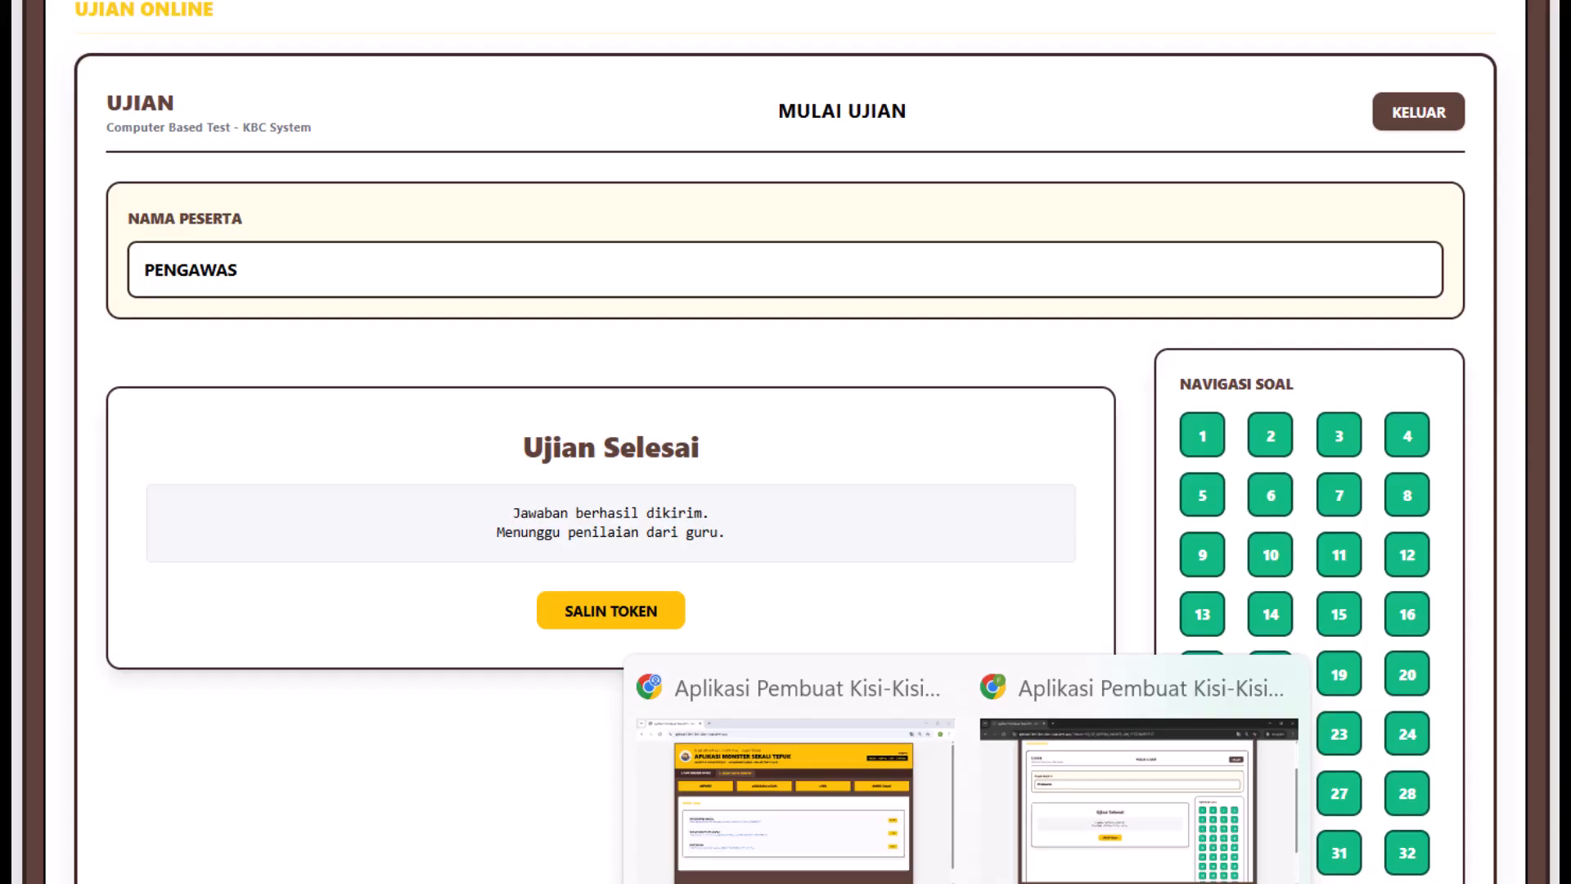
pyautogui.click(838, 814)
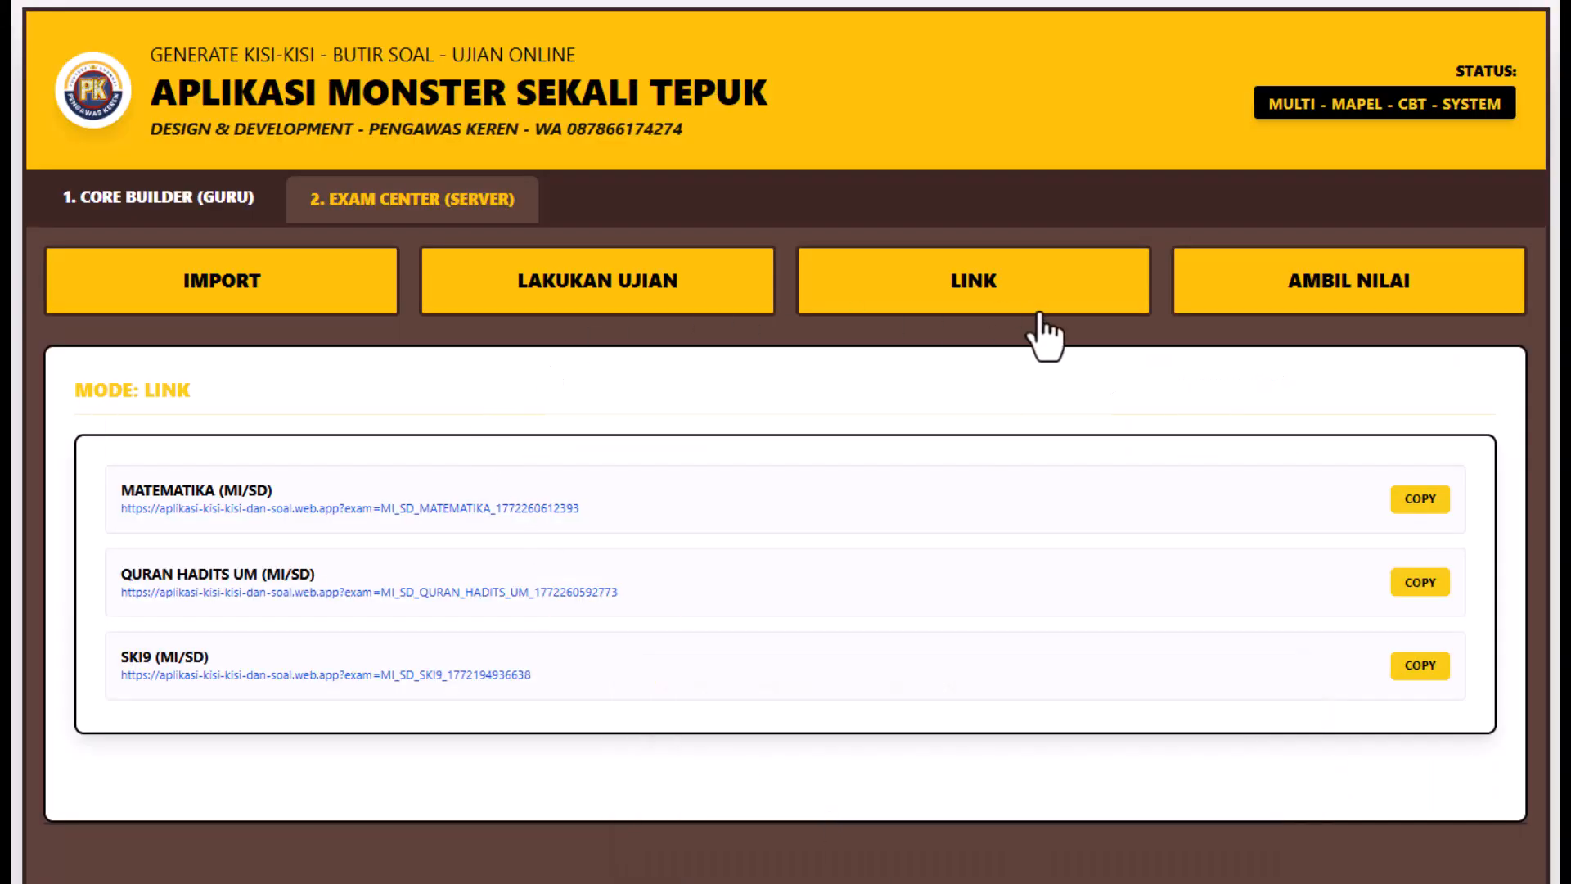
pyautogui.click(1298, 304)
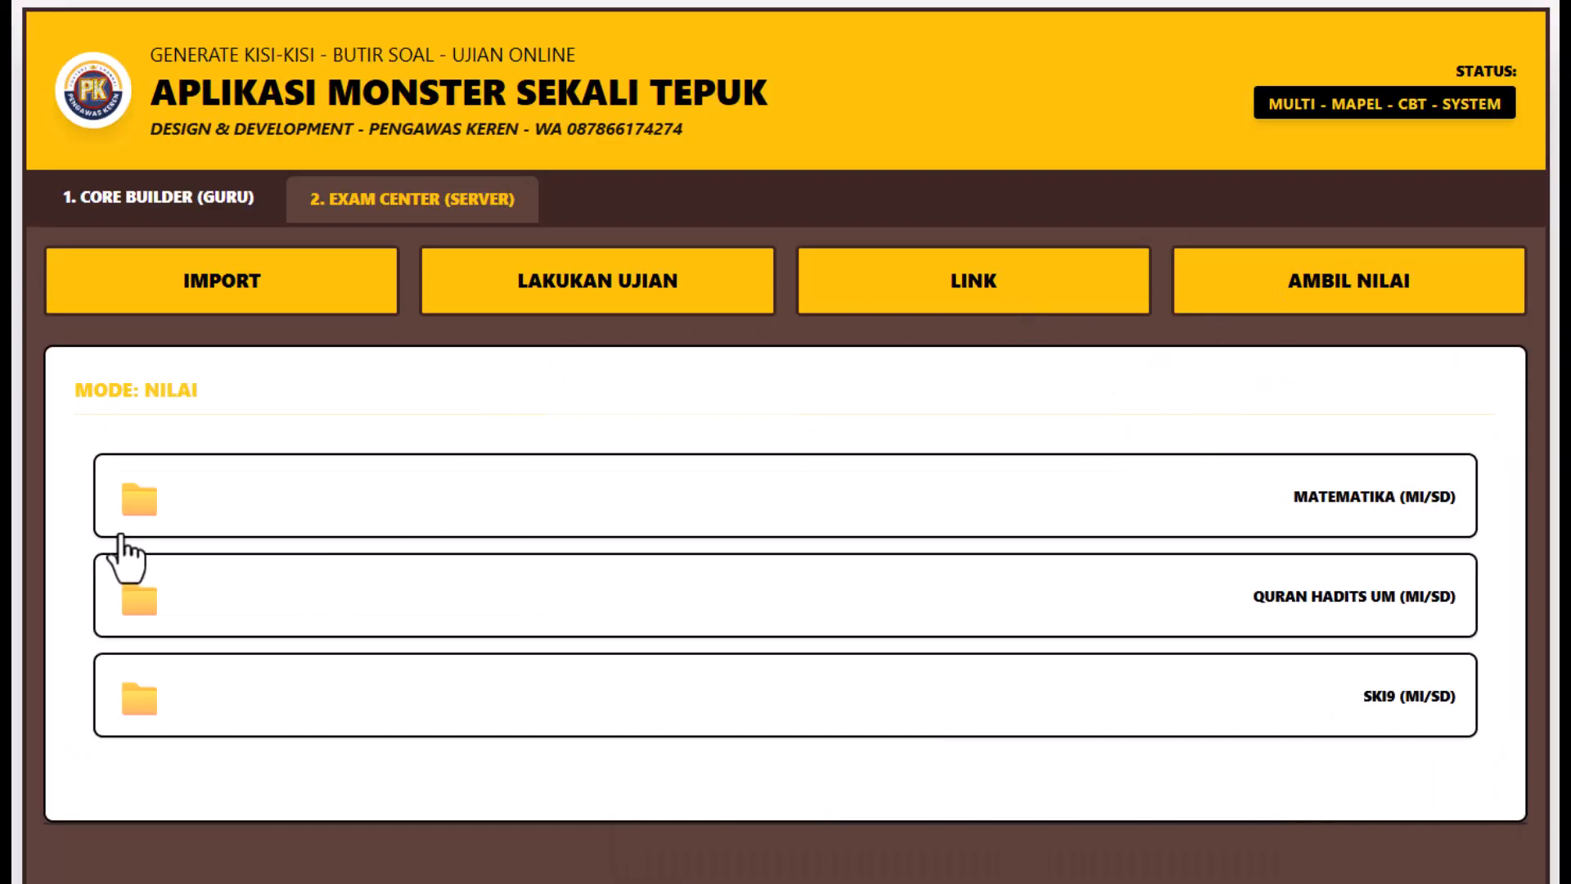
pyautogui.click(140, 622)
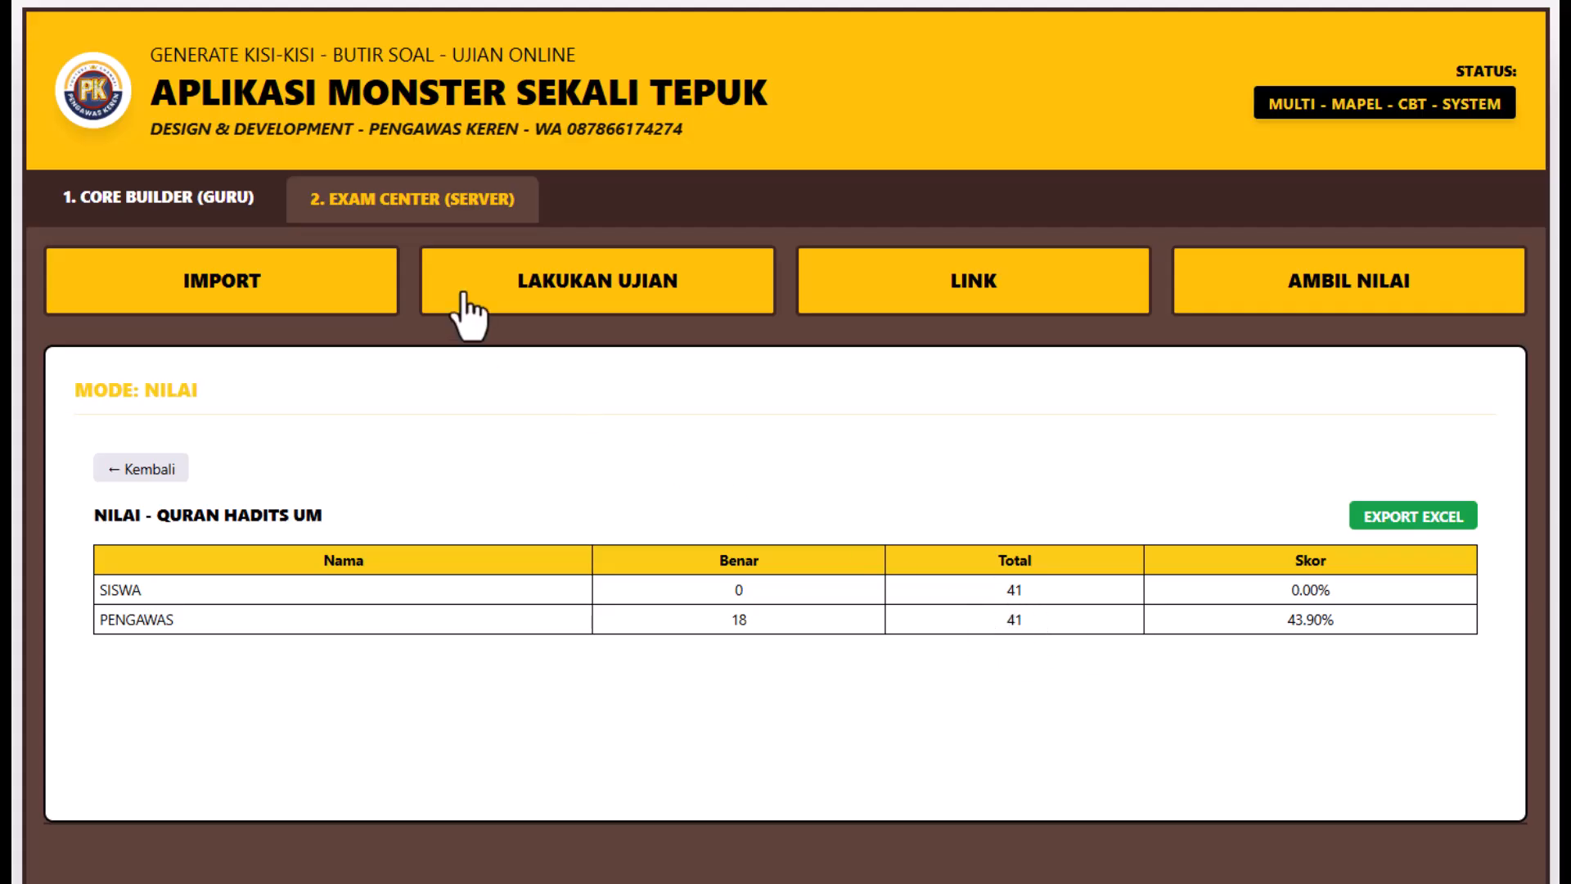
# - Copy the MATEMATIKA (MI/SD) exam link and open it in a new tab of the Incognito window
pyautogui.click(933, 299)
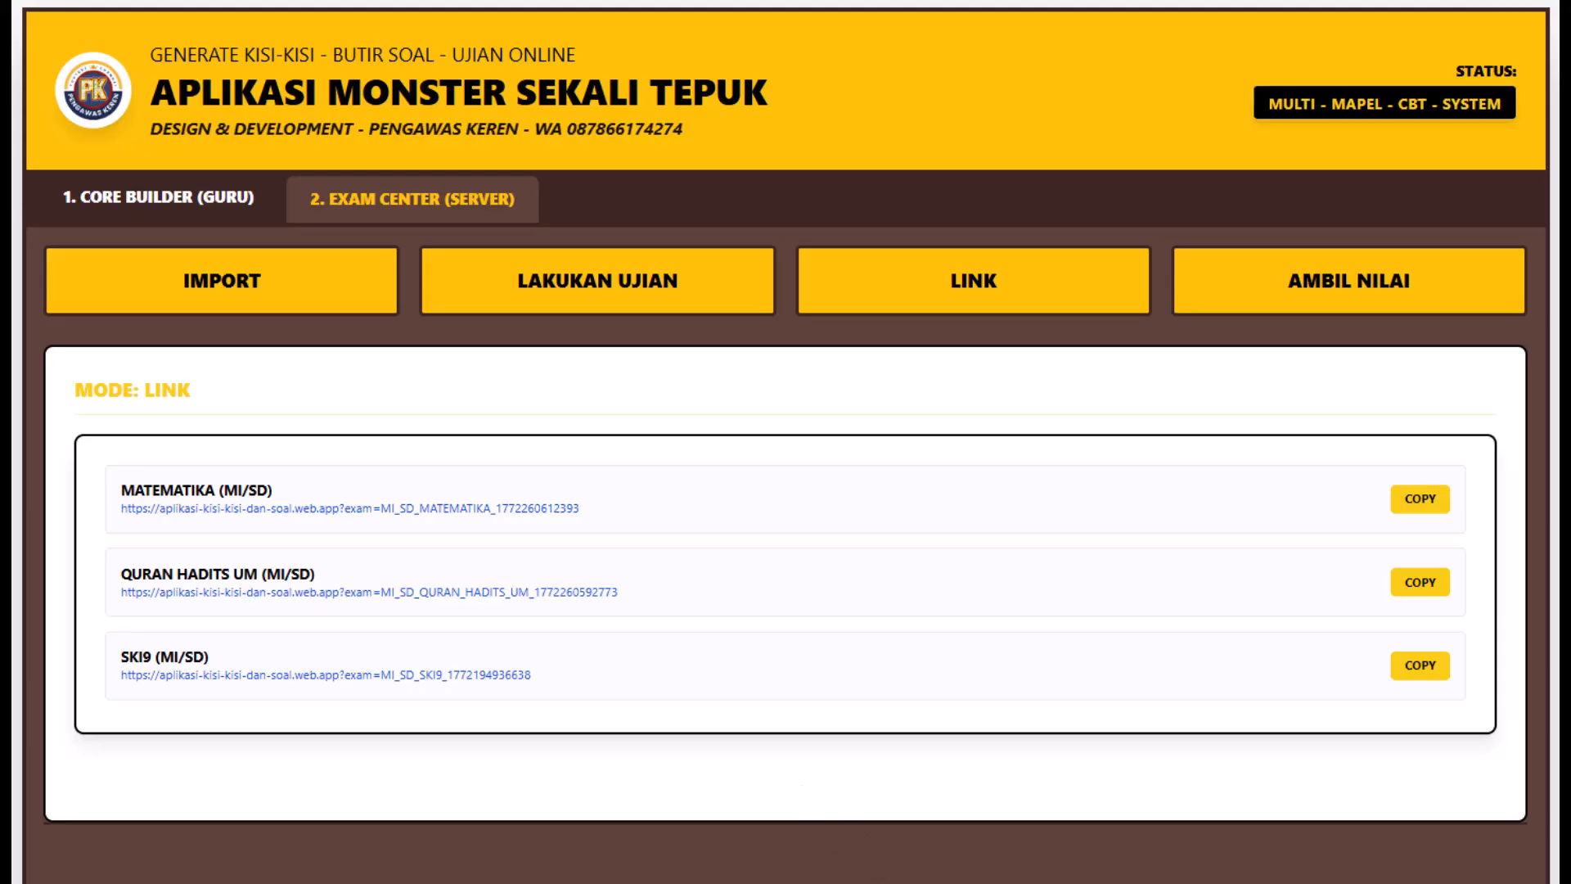
pyautogui.moveTo(966, 883)
pyautogui.click(1157, 807)
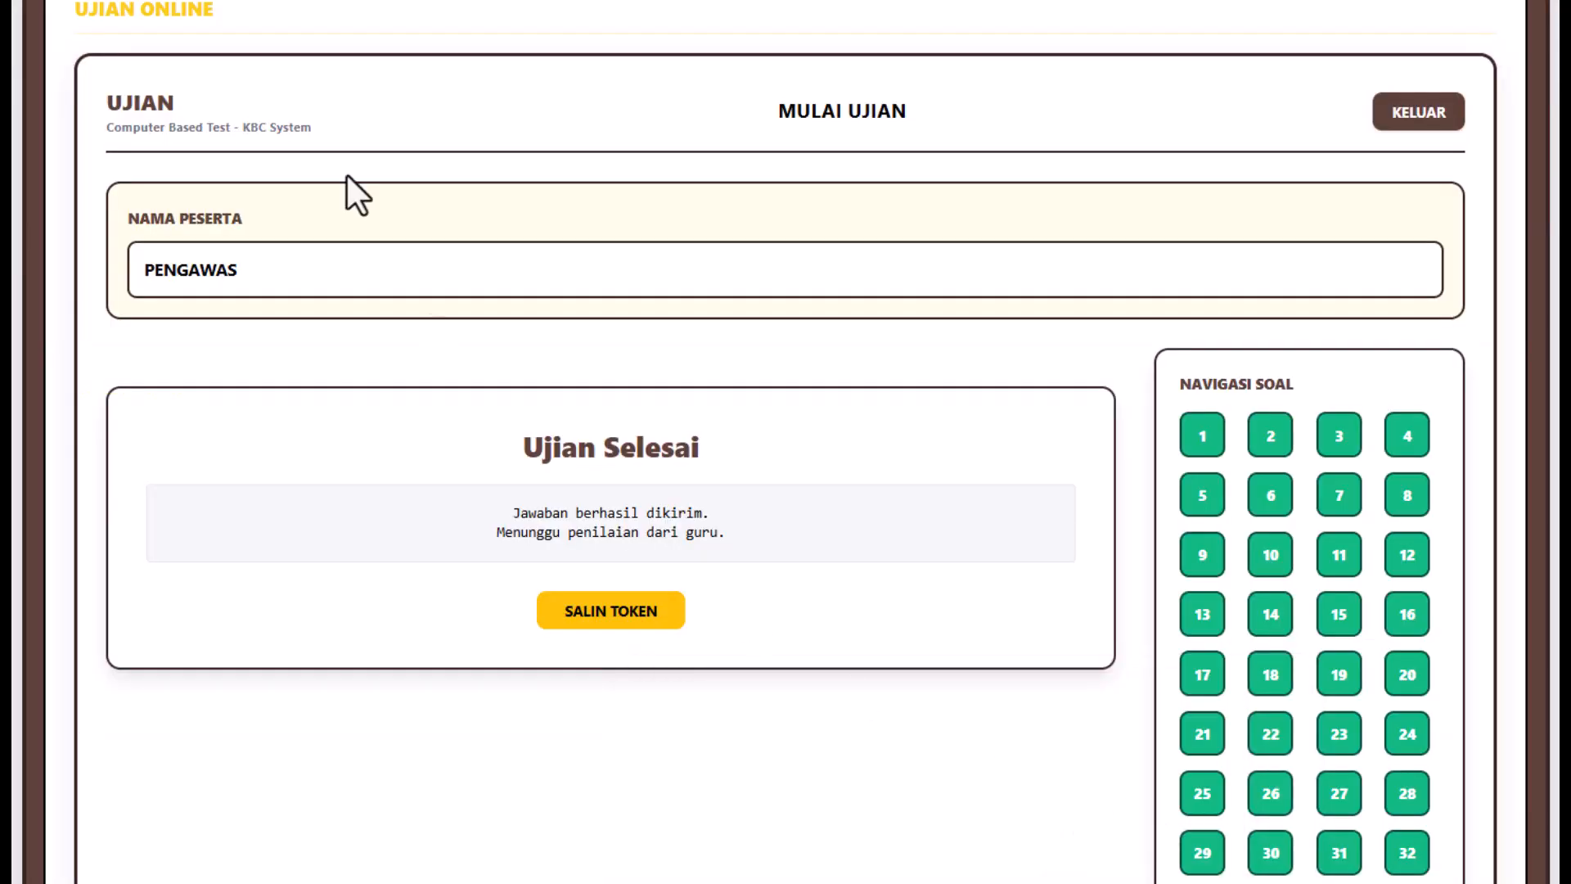
pyautogui.hotkey('ctrl', 't')
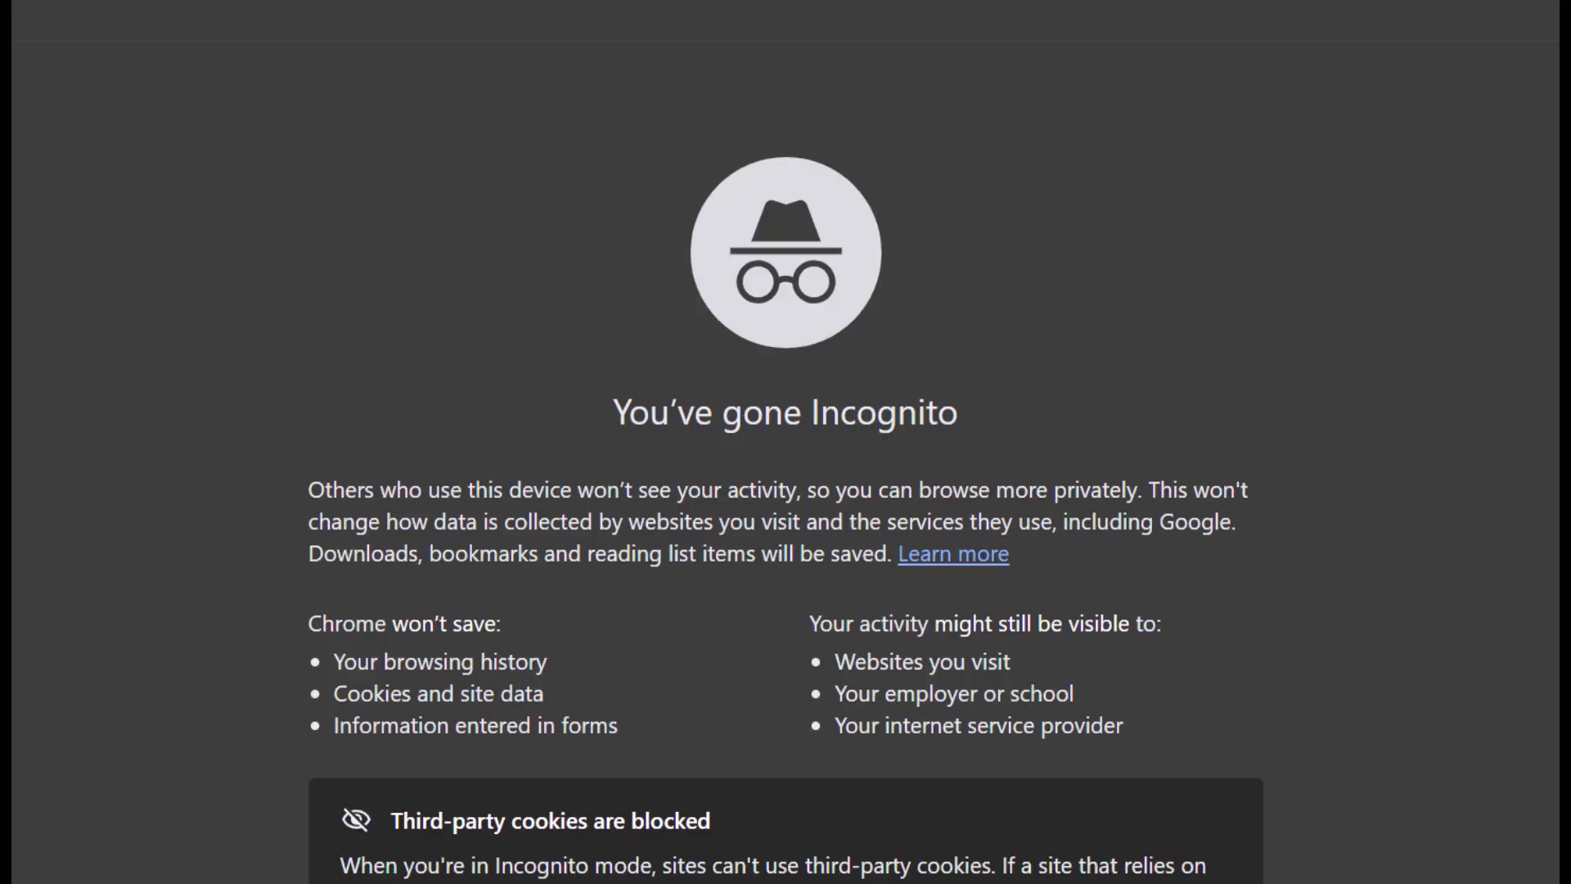
pyautogui.hotkey('ctrl', 'v')
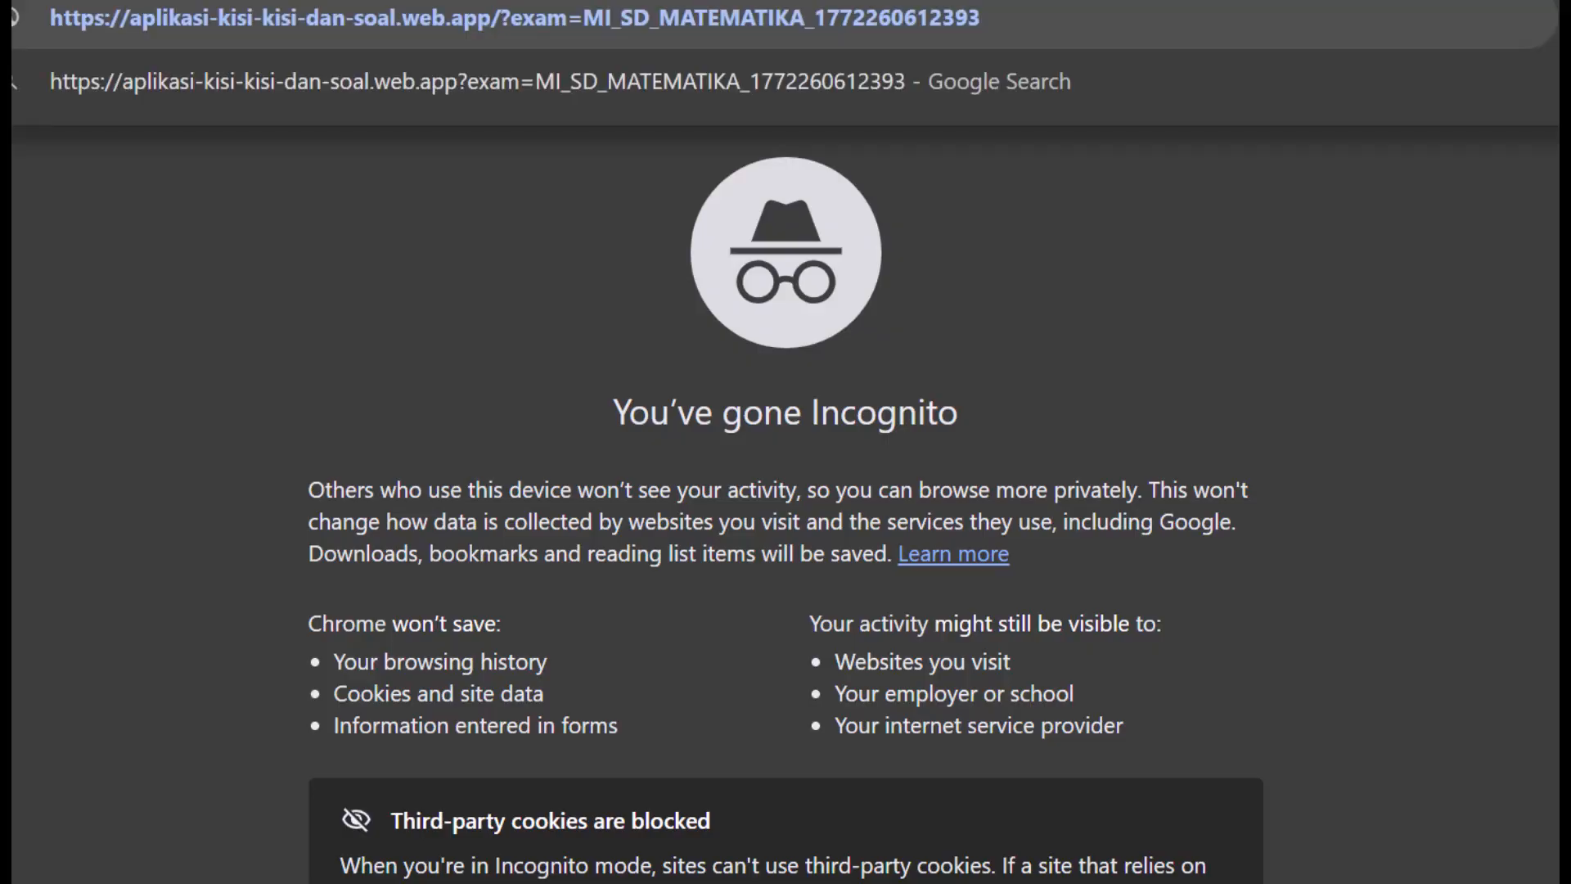
pyautogui.press('Return')
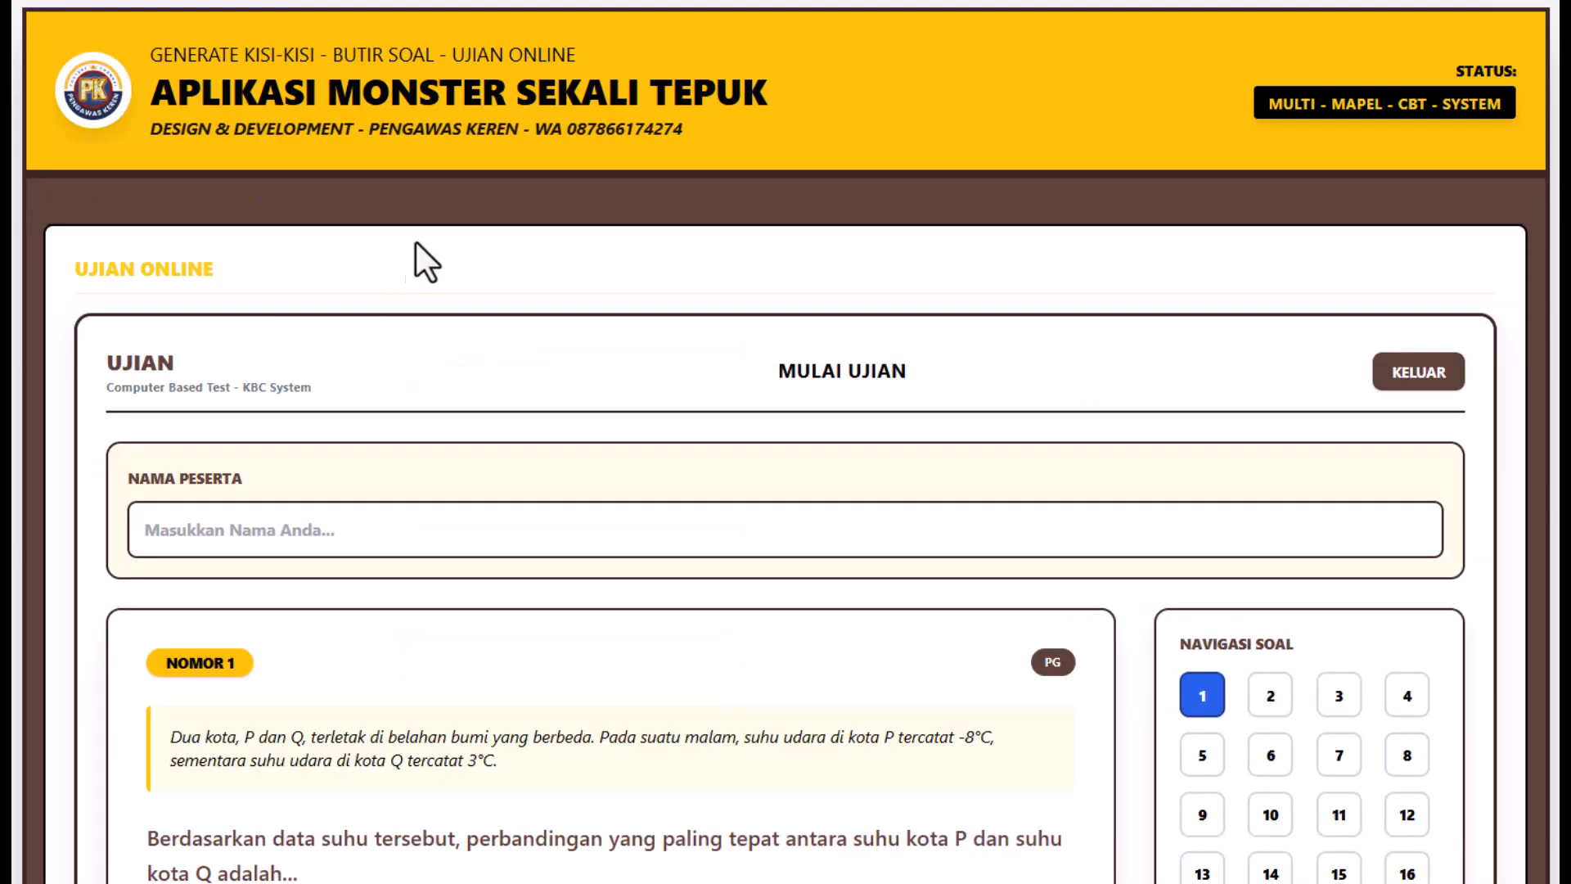
# - Enter the participant's name for the MATEMATIKA exam and start the exam
pyautogui.scroll(-6, 558, 442)
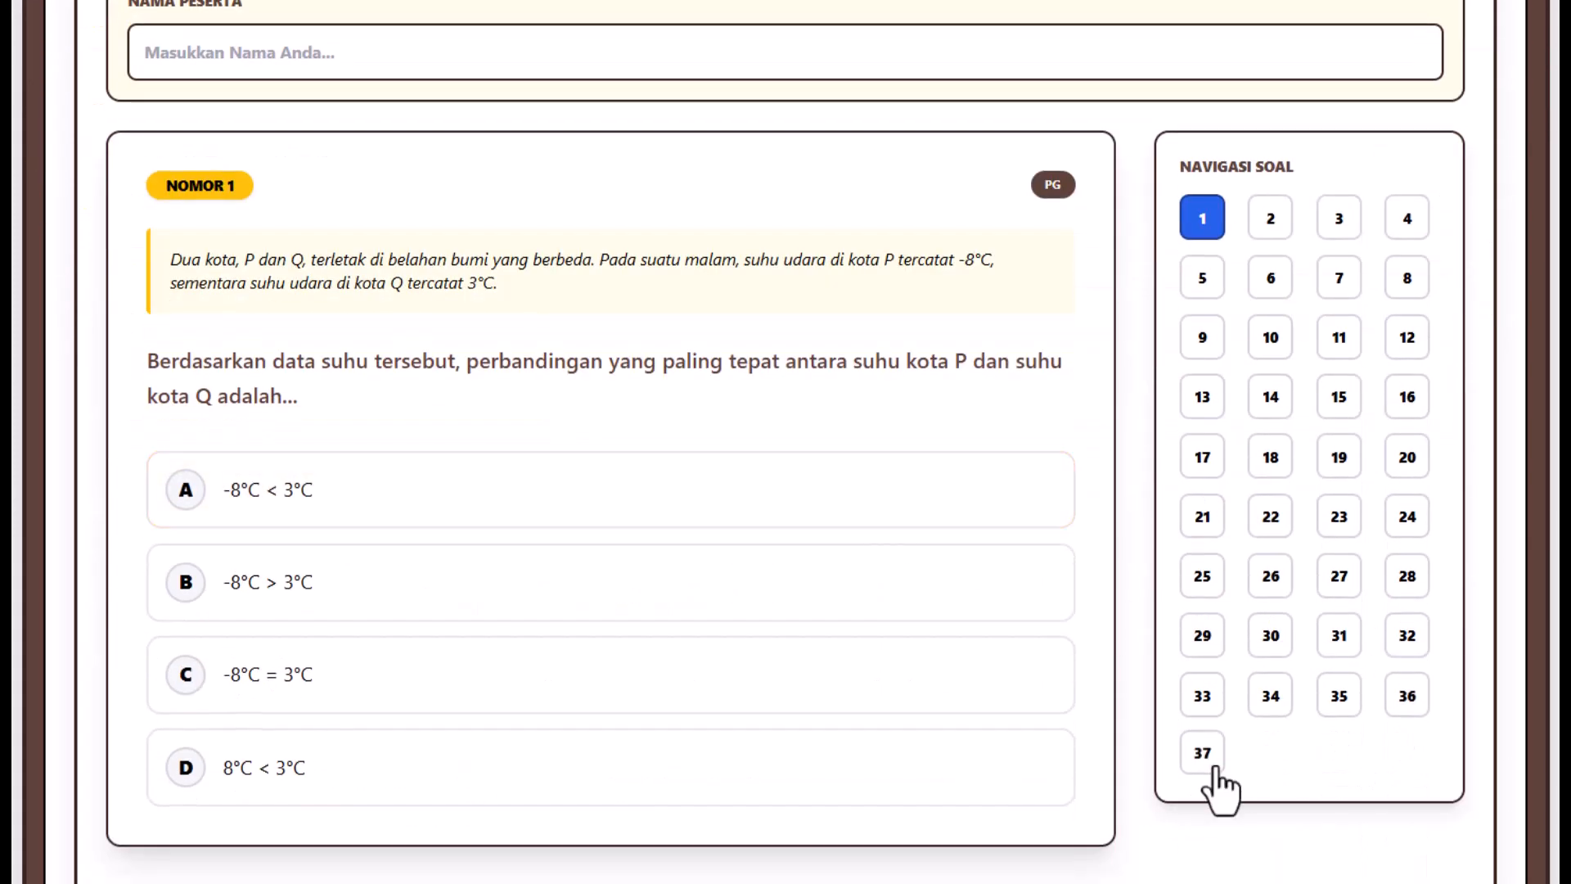
pyautogui.scroll(4, 404, 414)
pyautogui.click(256, 371)
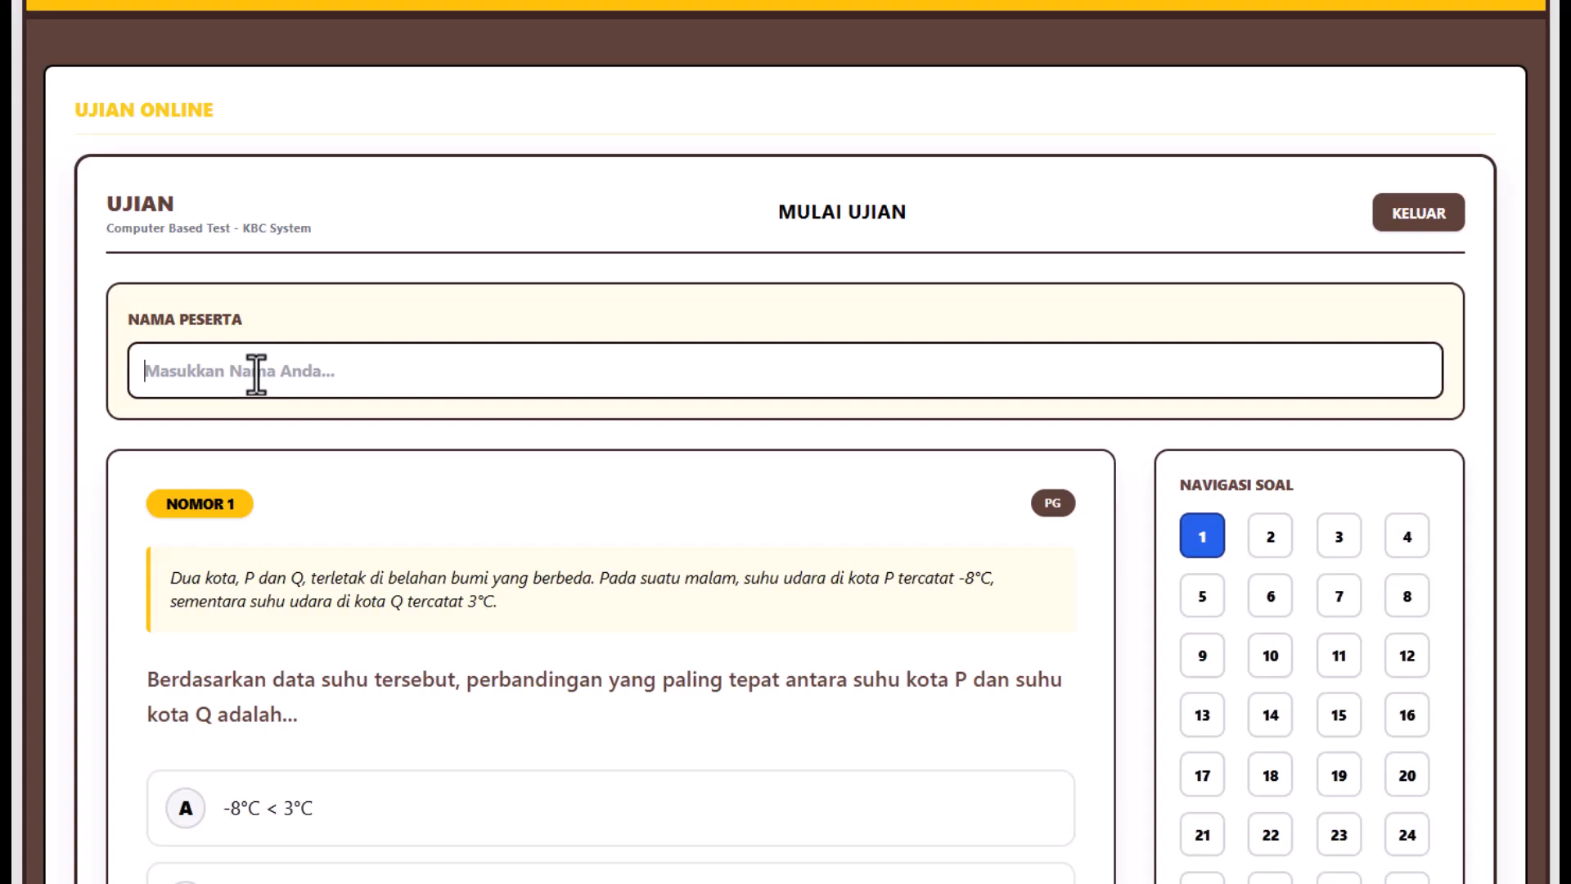
pyautogui.write('KEREN')
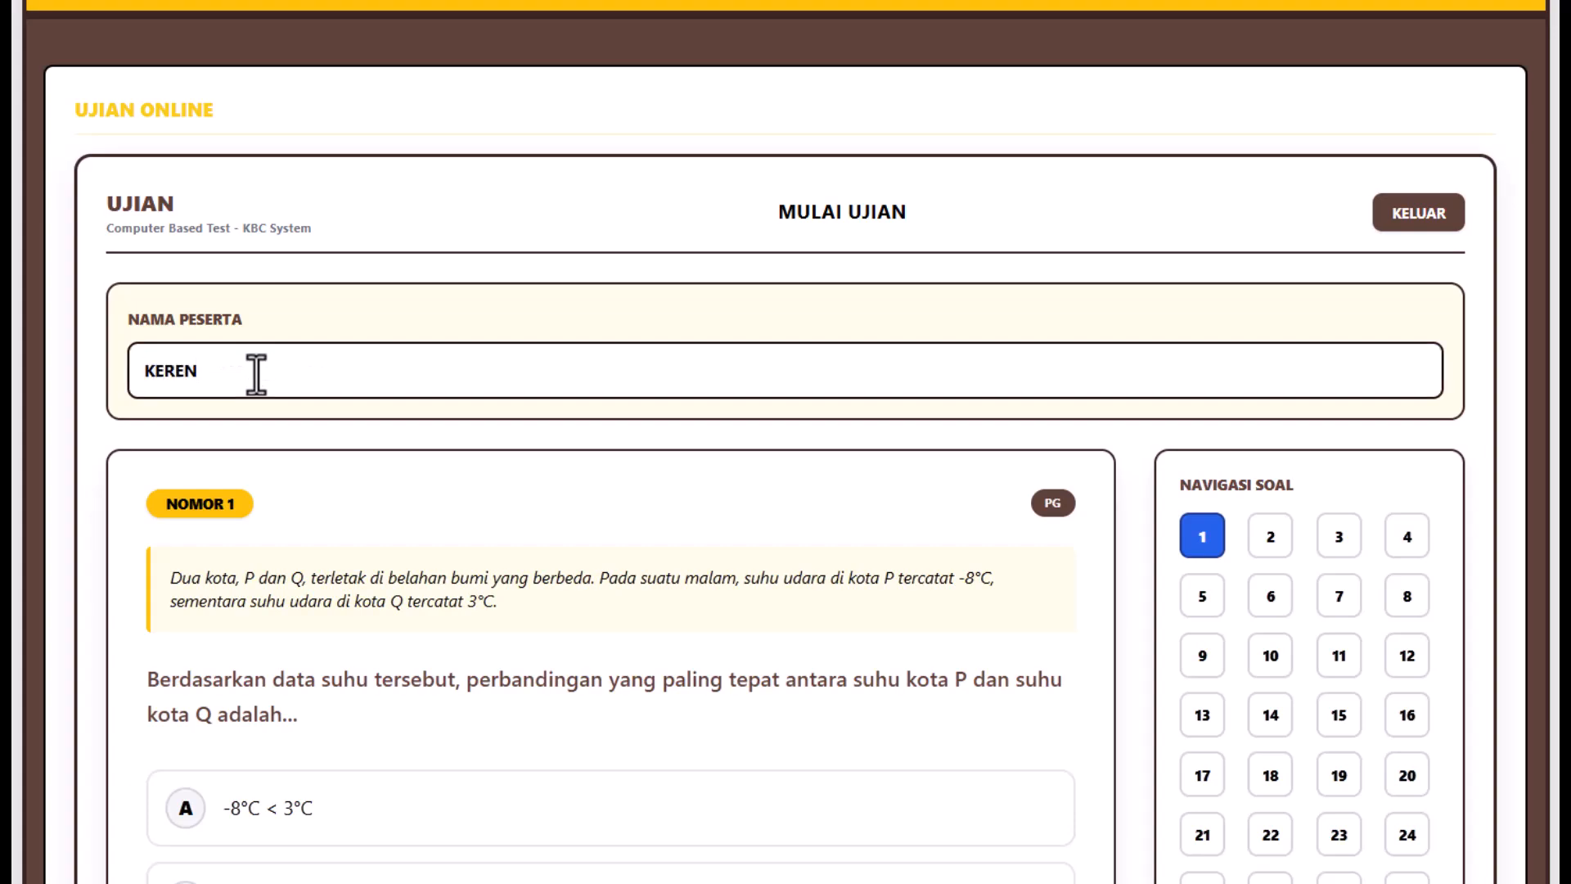
pyautogui.click(830, 222)
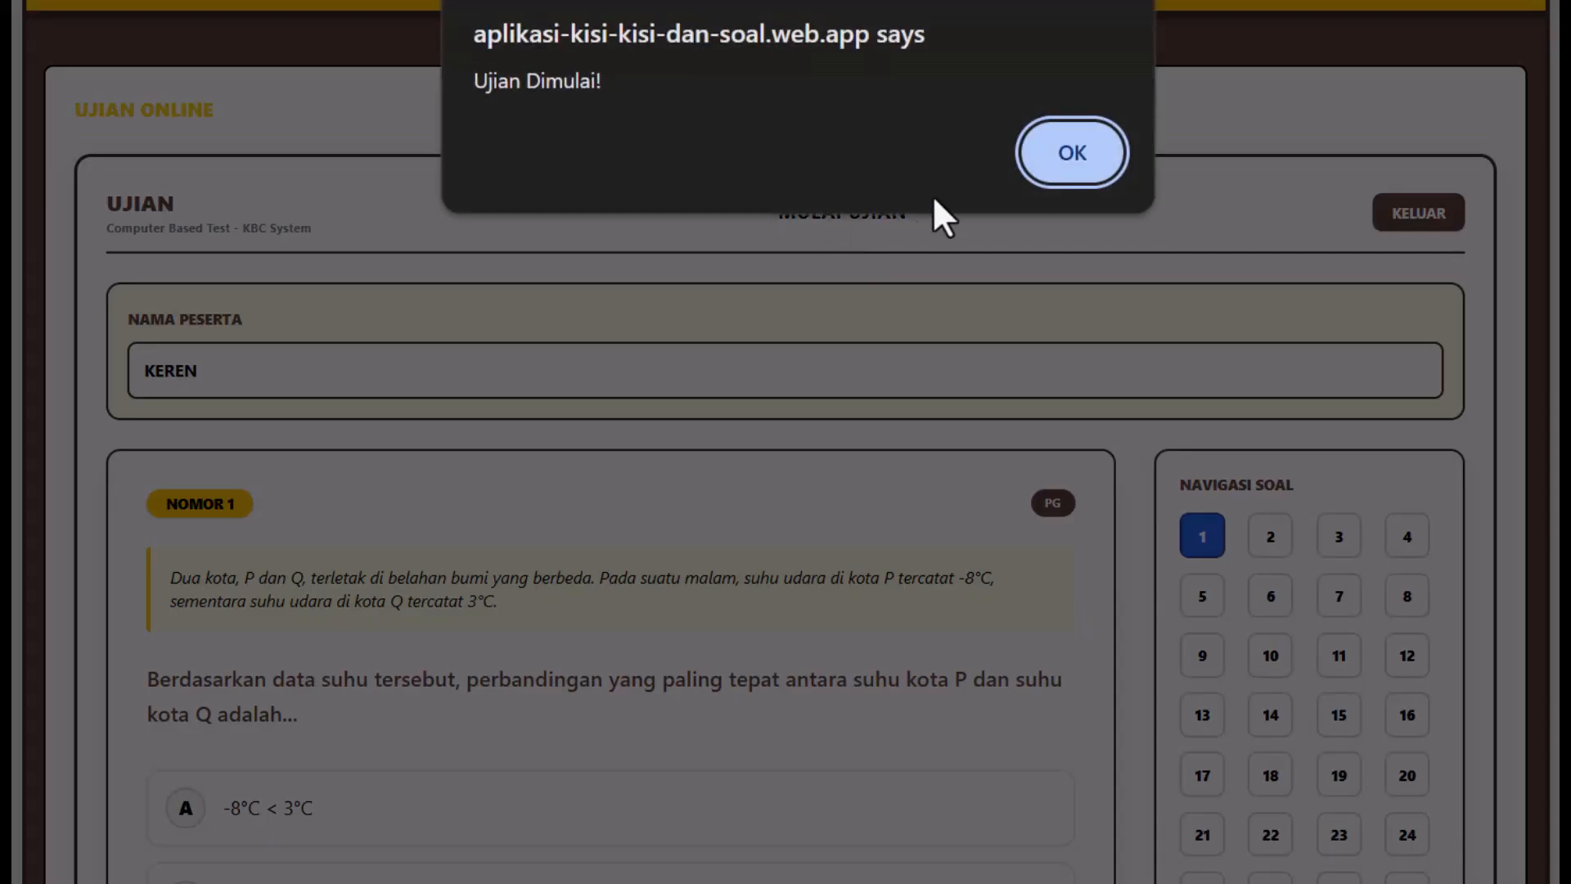
# - Dismiss the exam start message and answer question 1 with C, question 2 with A and question 3 with D
pyautogui.click(1060, 151)
pyautogui.scroll(-5, 519, 533)
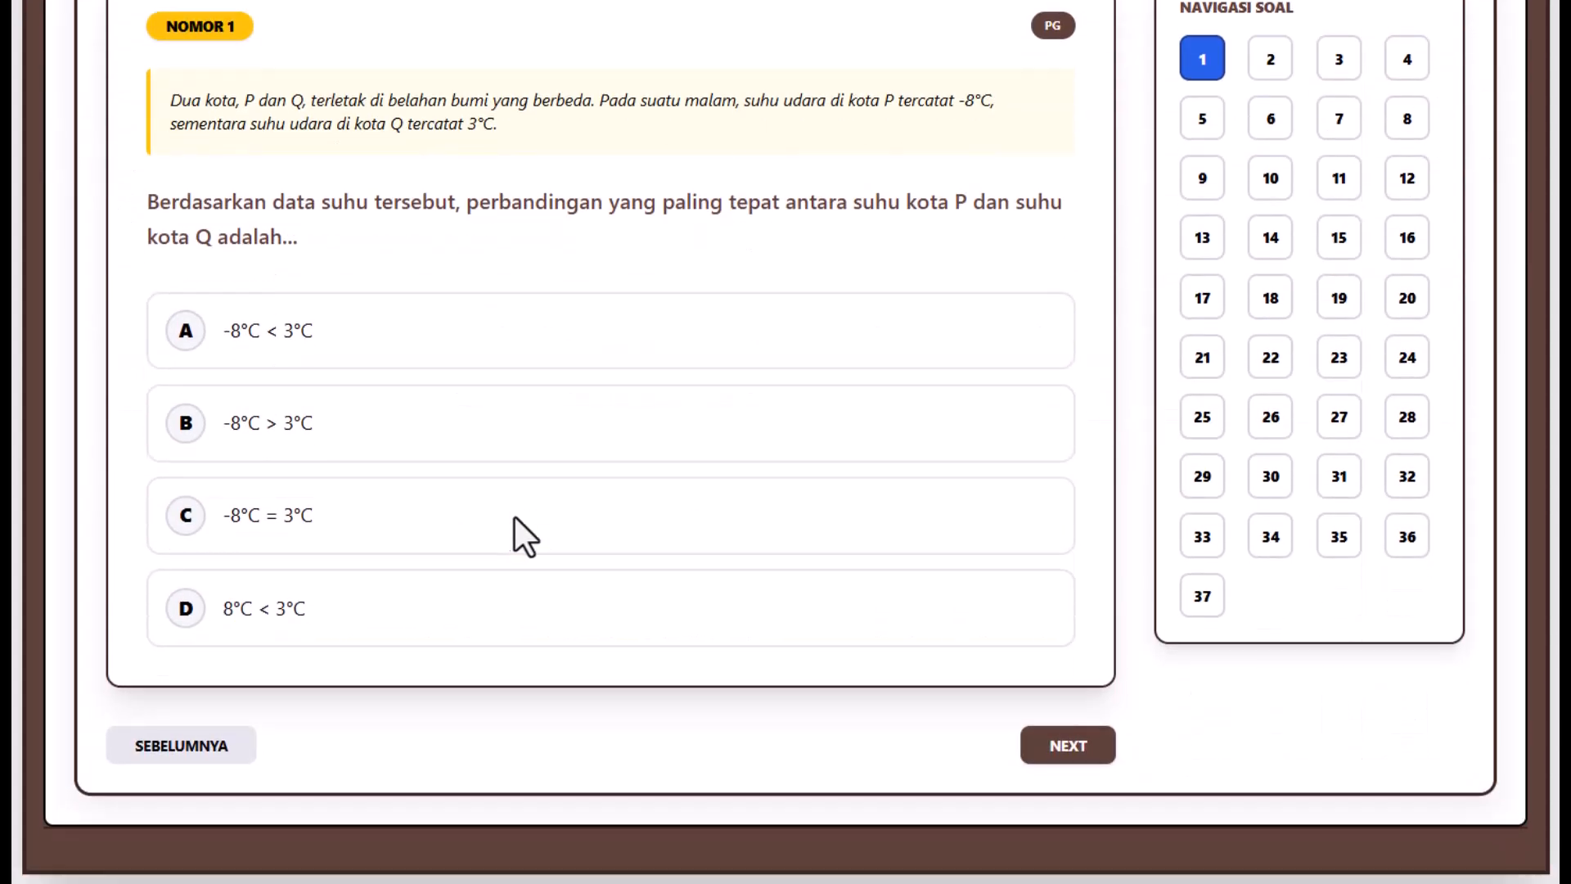
pyautogui.click(452, 515)
pyautogui.click(1072, 745)
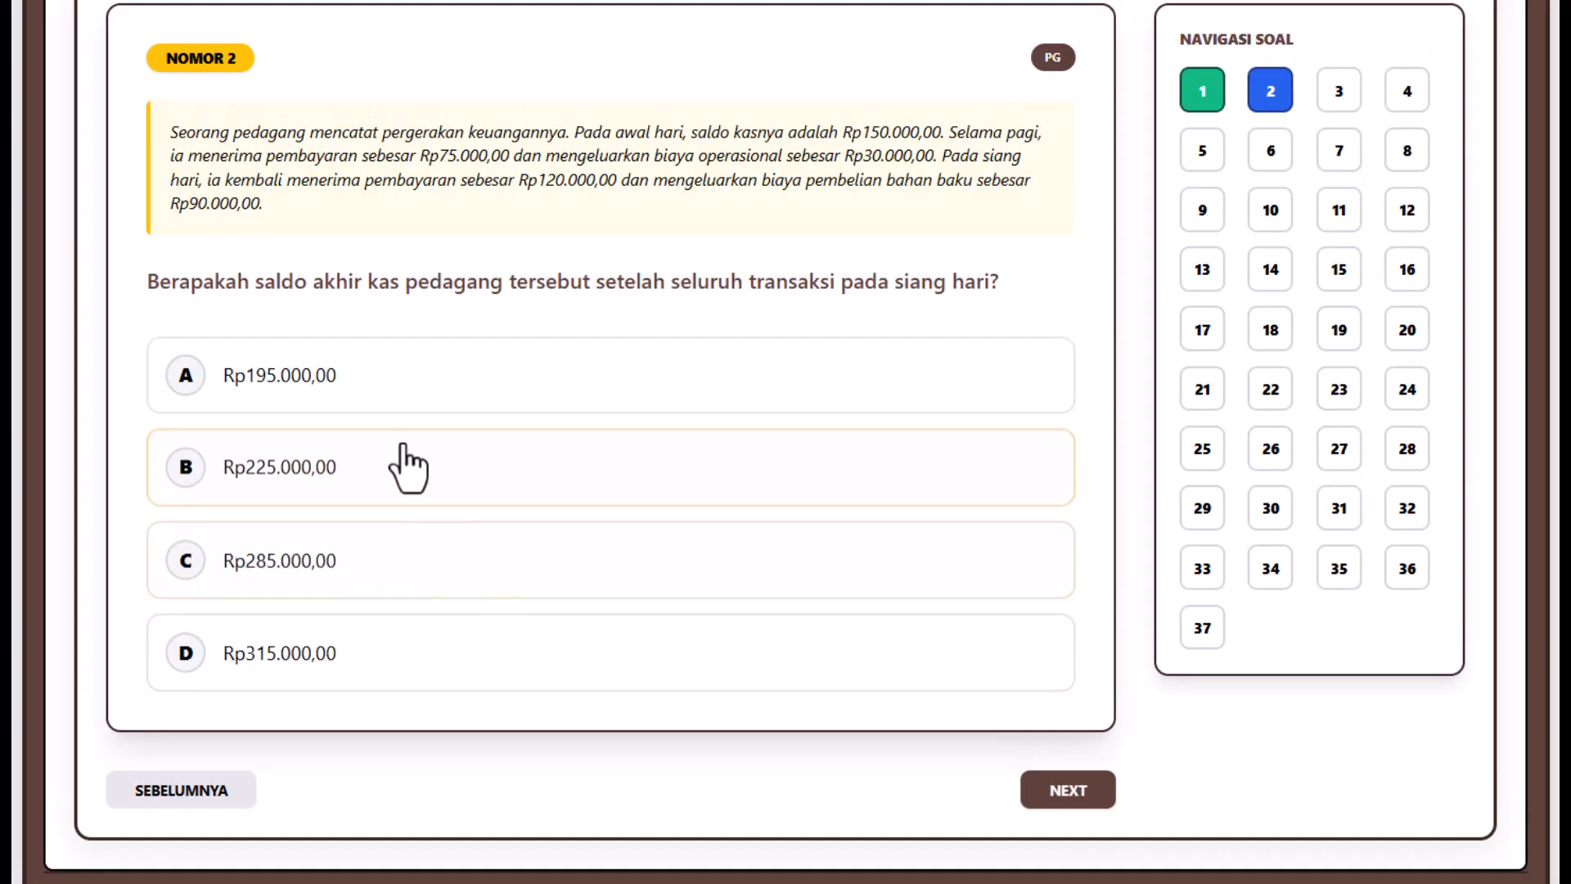
pyautogui.click(388, 381)
pyautogui.click(1055, 793)
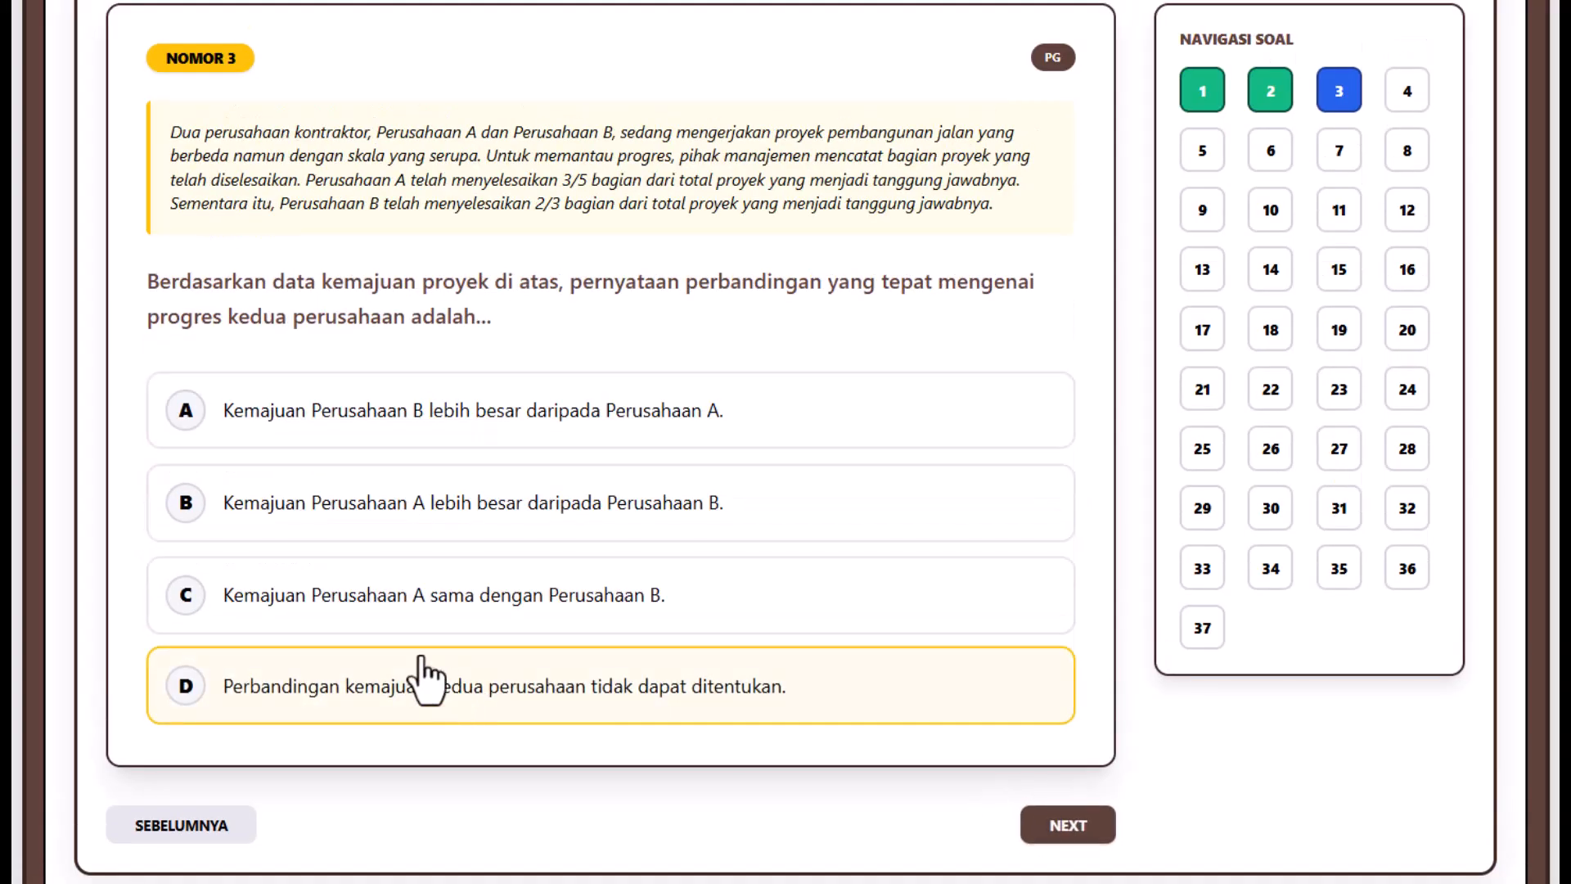
pyautogui.click(382, 696)
pyautogui.click(1073, 829)
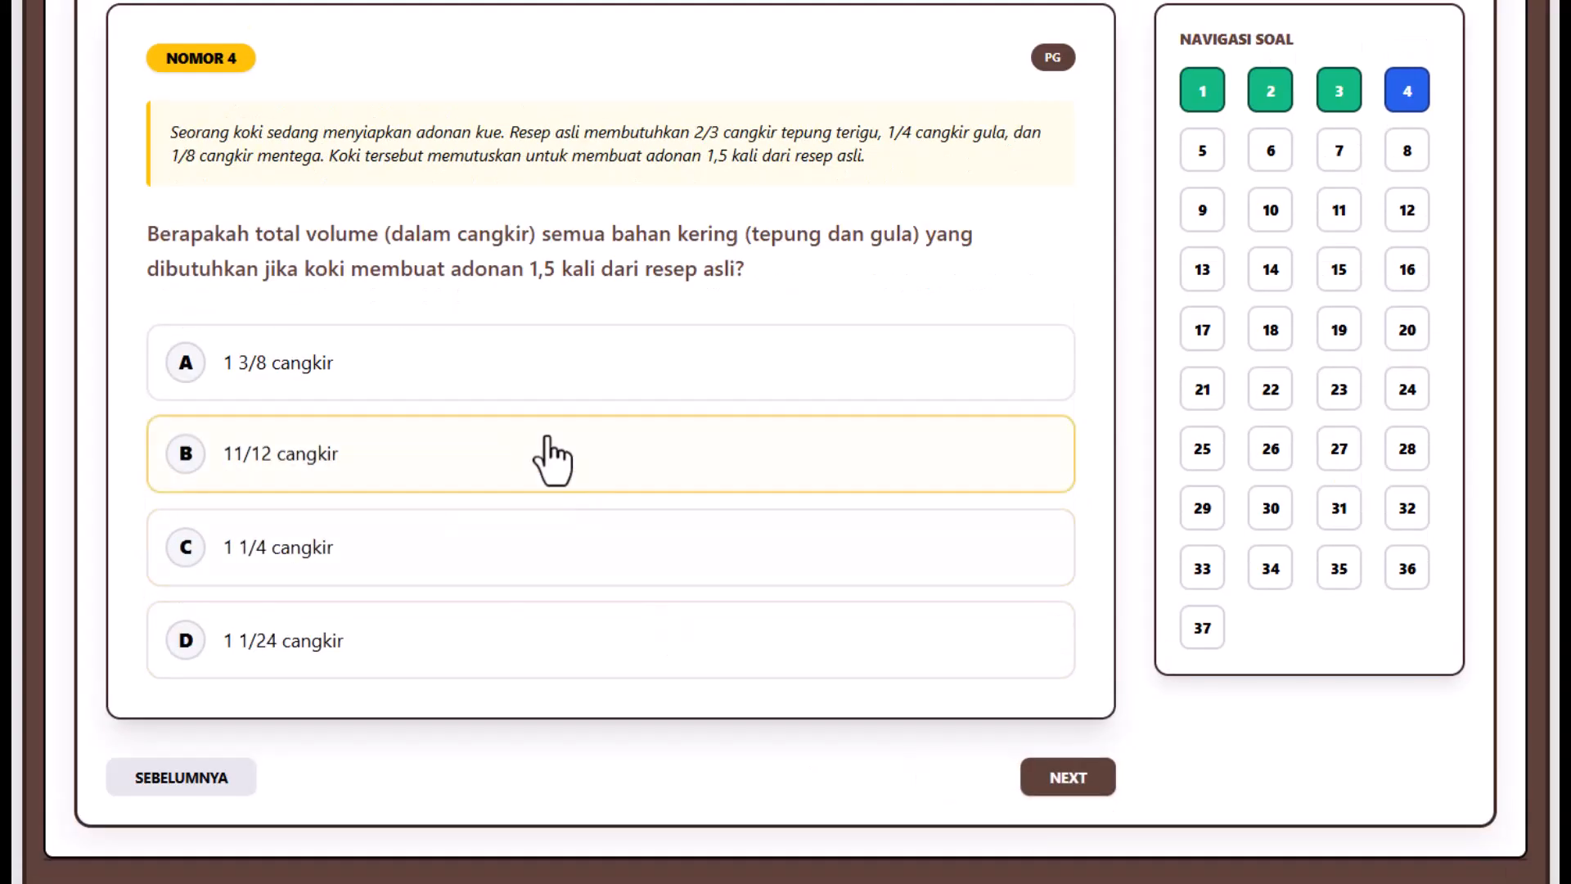
# - Answer question 4 with A, choose an option for question 5, and answer question 6 with A (37,75)
pyautogui.click(463, 368)
pyautogui.click(1070, 782)
pyautogui.click(425, 573)
pyautogui.click(1056, 806)
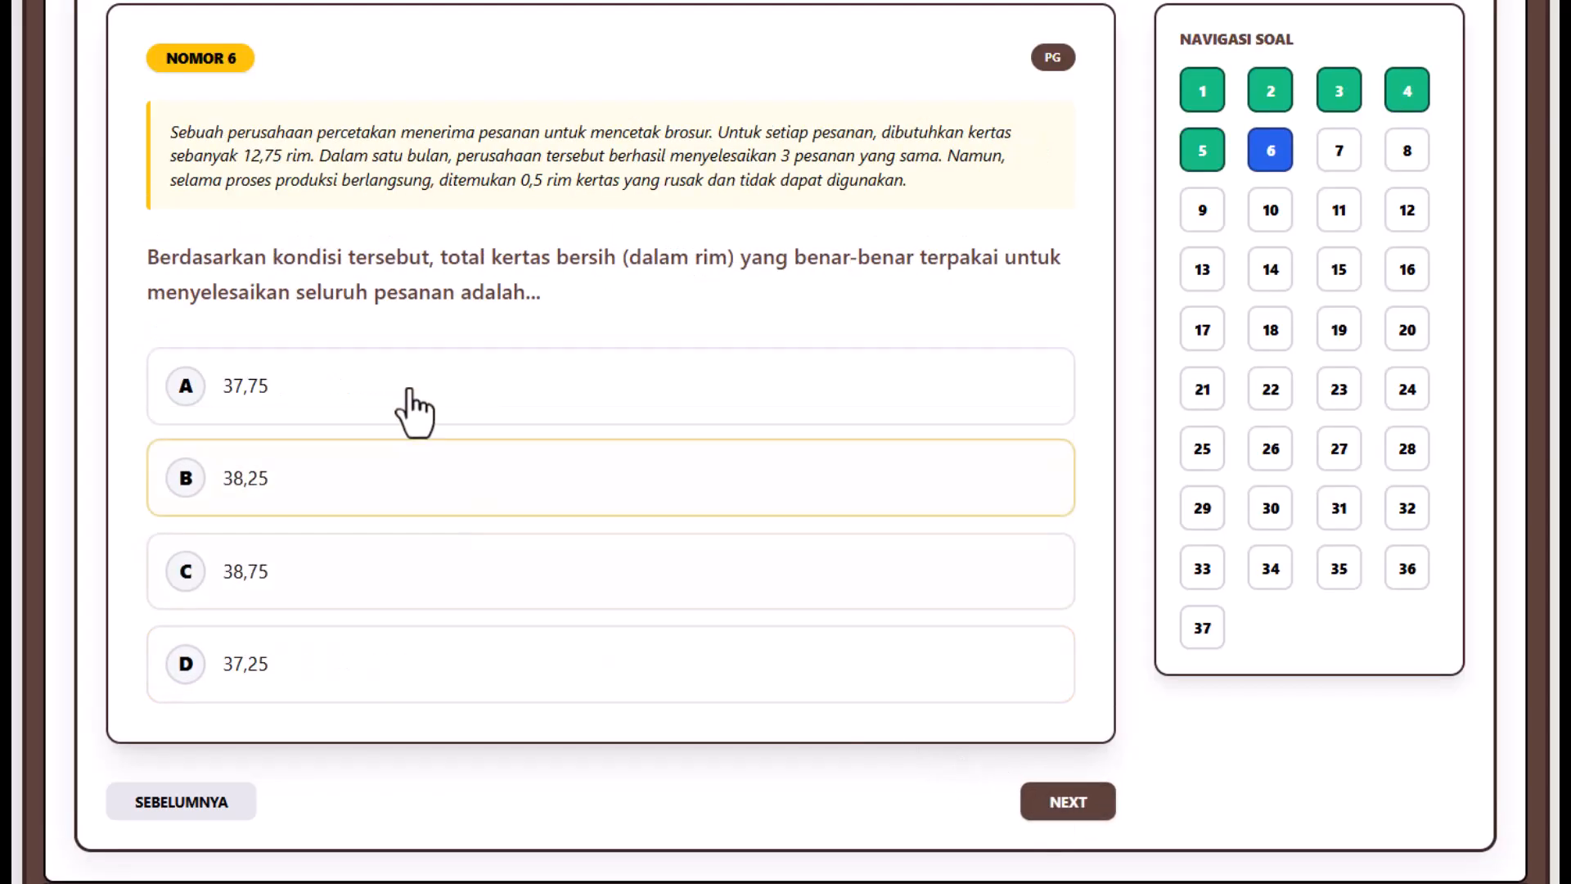
pyautogui.click(375, 391)
pyautogui.click(1068, 803)
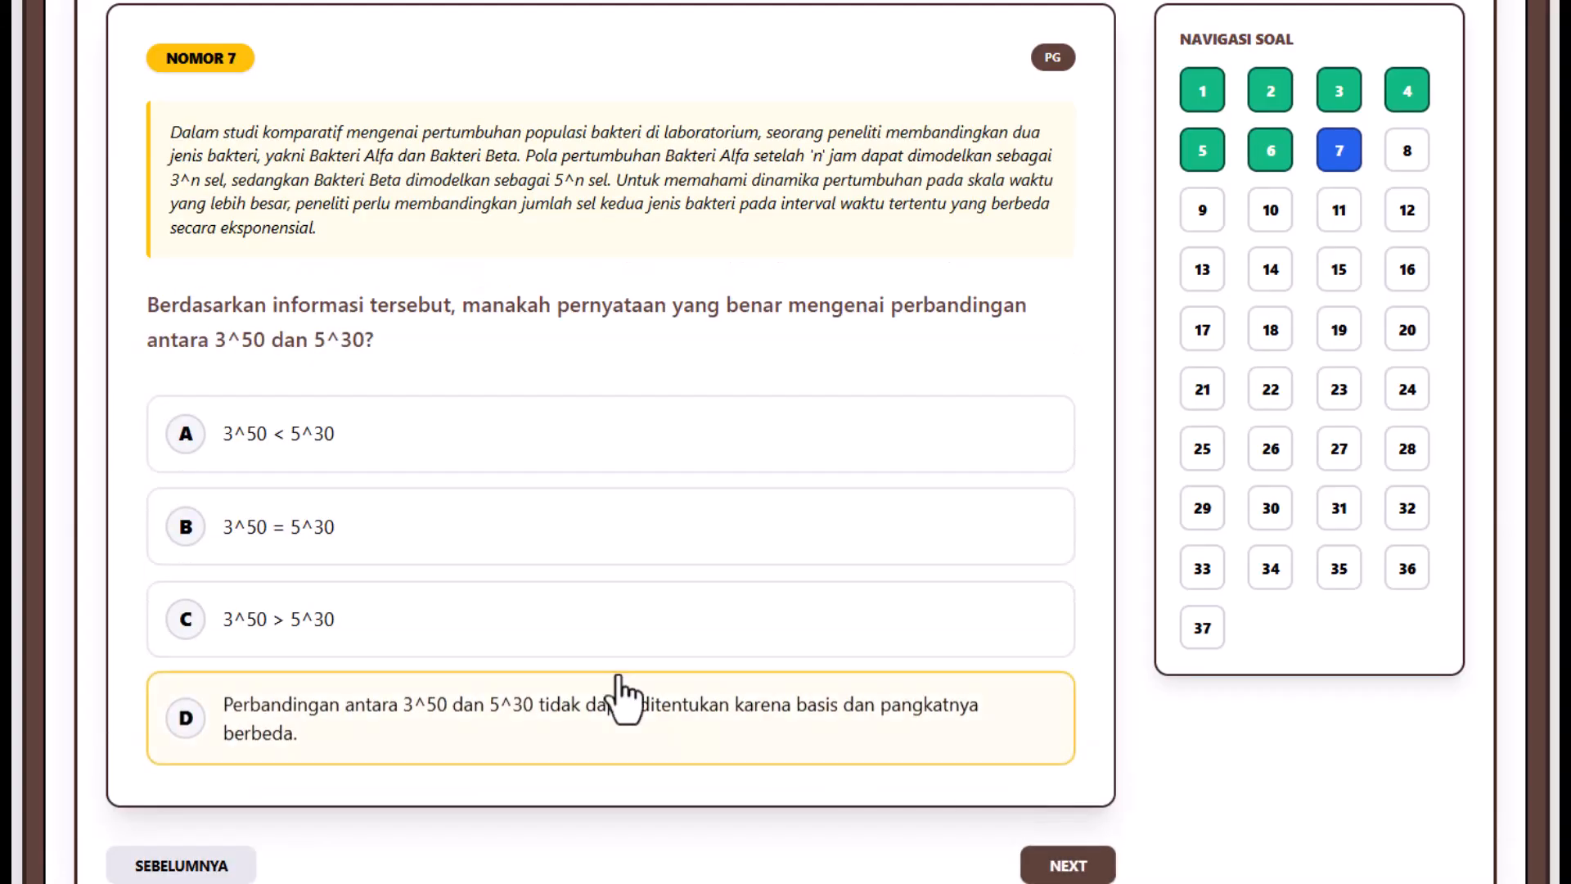
# - Answer question 7 with C (3^50 > 5^30), question 8 with A (2^14 sel) and question 9 with D
pyautogui.click(454, 647)
pyautogui.click(1064, 864)
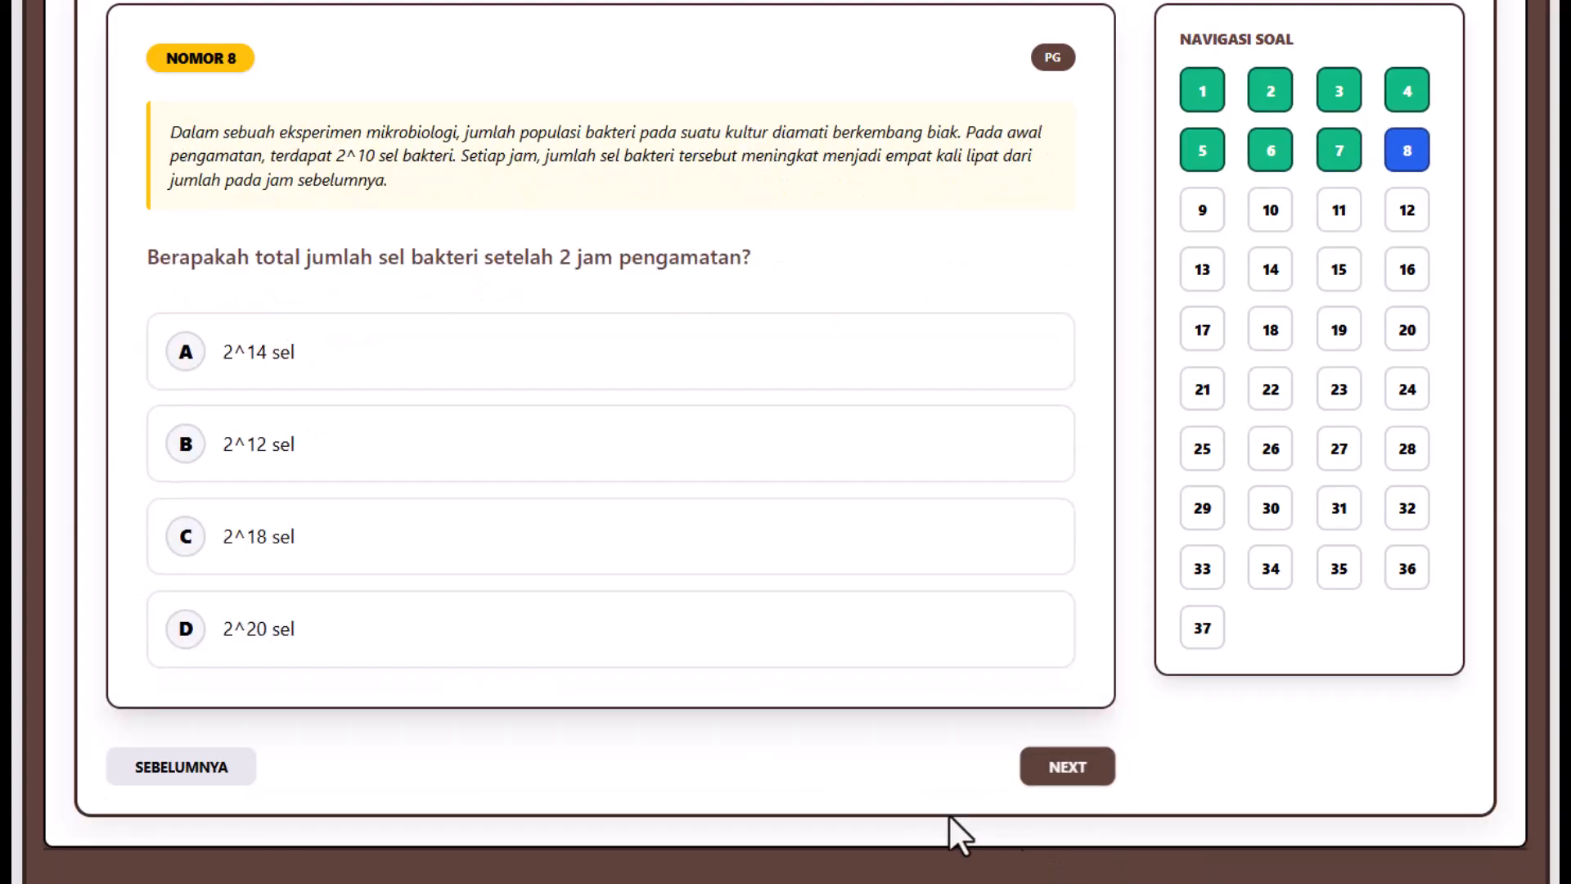
pyautogui.click(396, 379)
pyautogui.click(1068, 767)
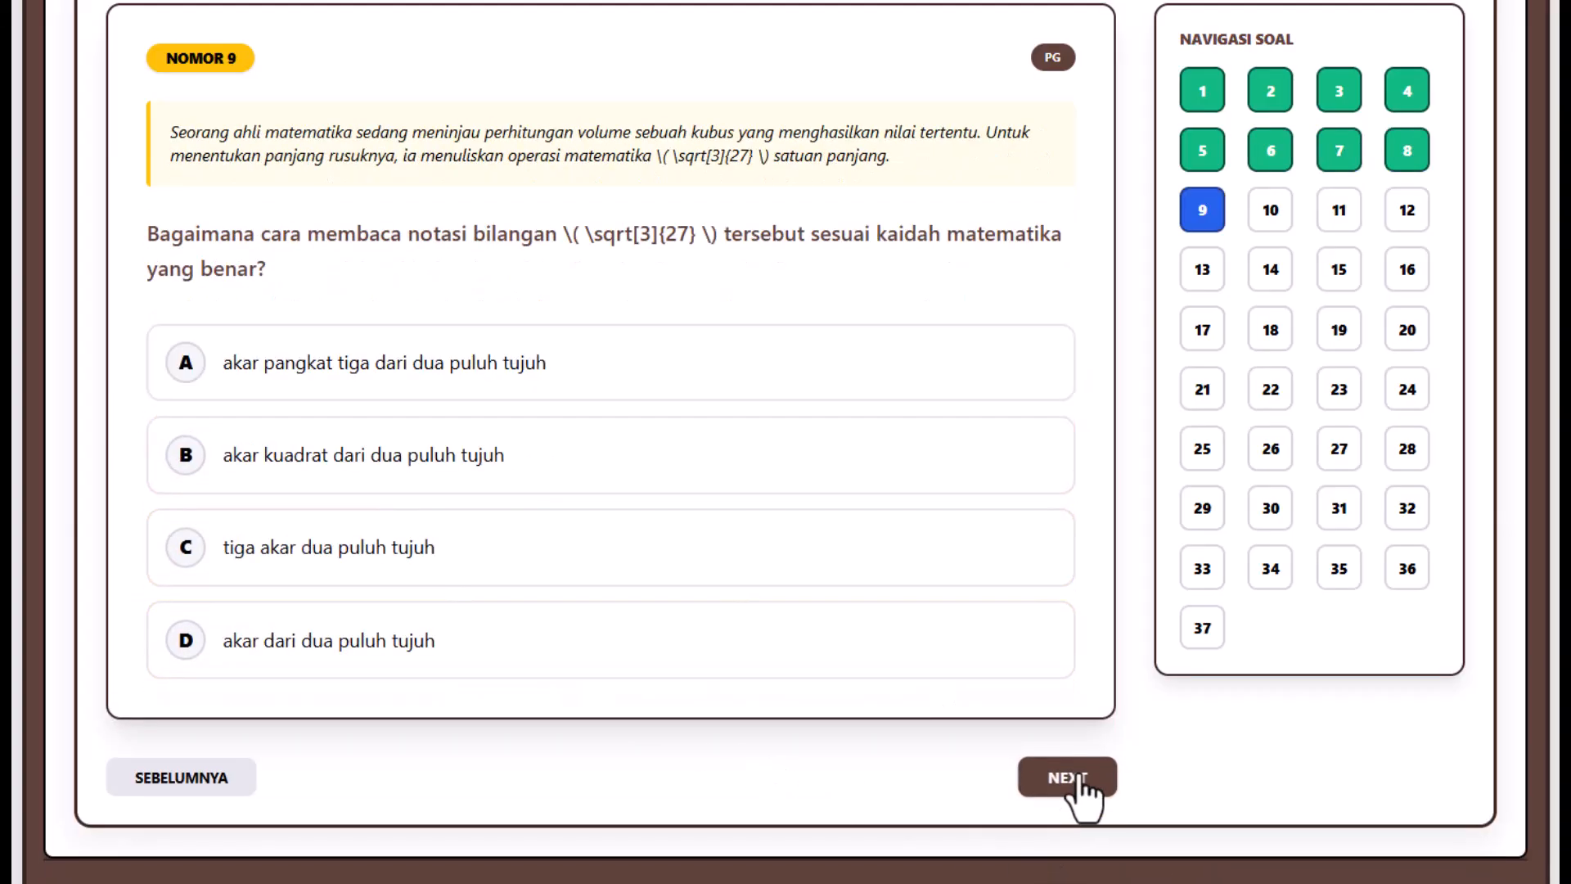
pyautogui.click(457, 660)
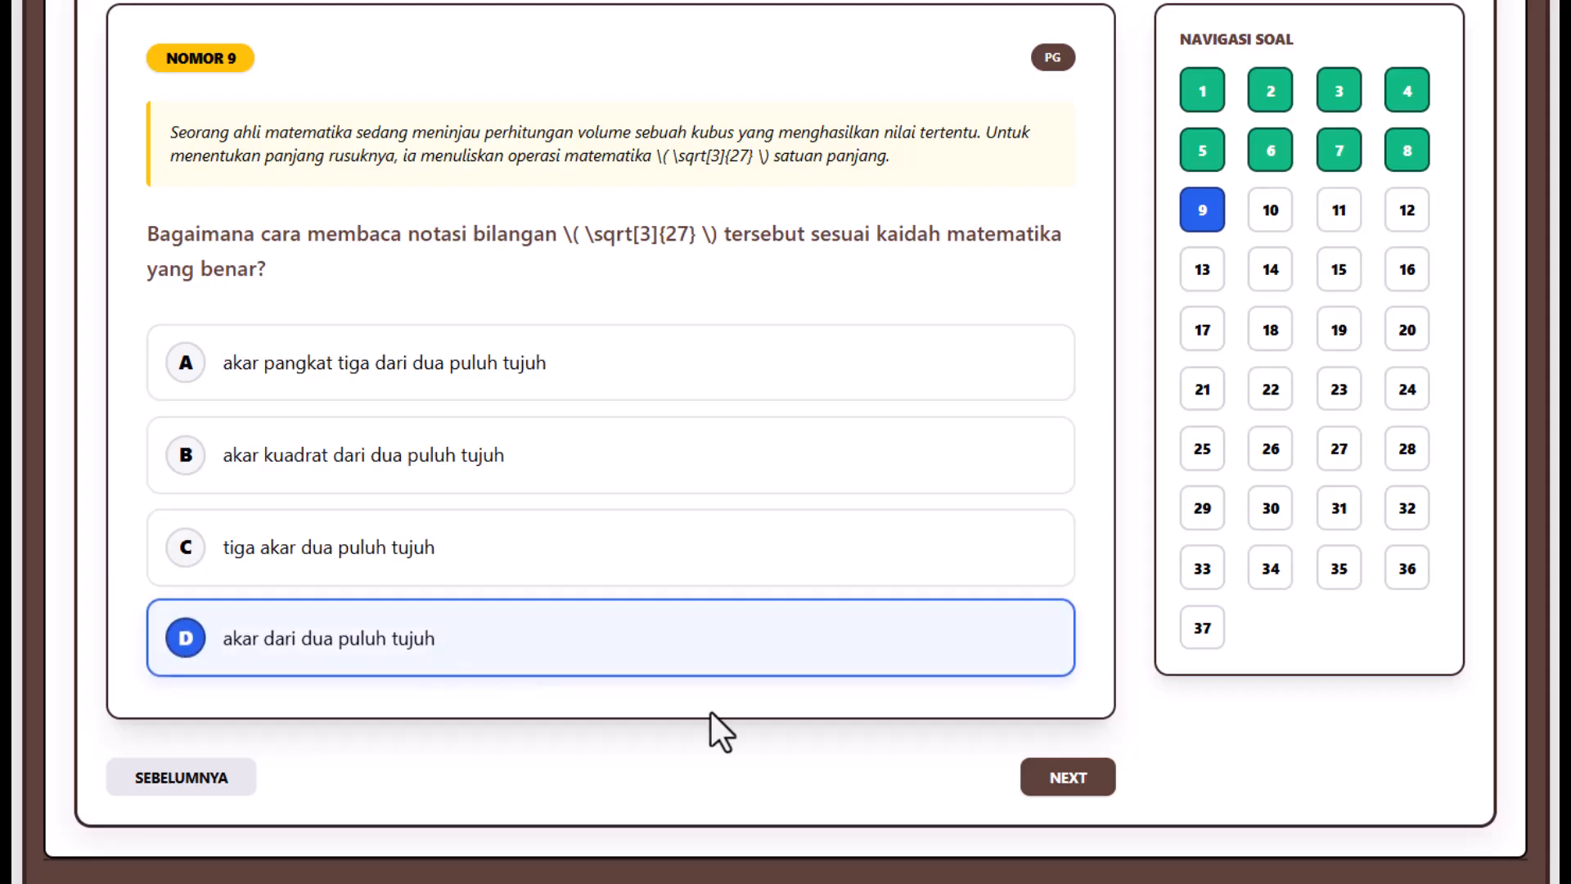
pyautogui.click(1088, 777)
# - Answer question 10 with A, question 11 with B and question 12 with A (1,496 × 10^11 meter)
pyautogui.click(432, 432)
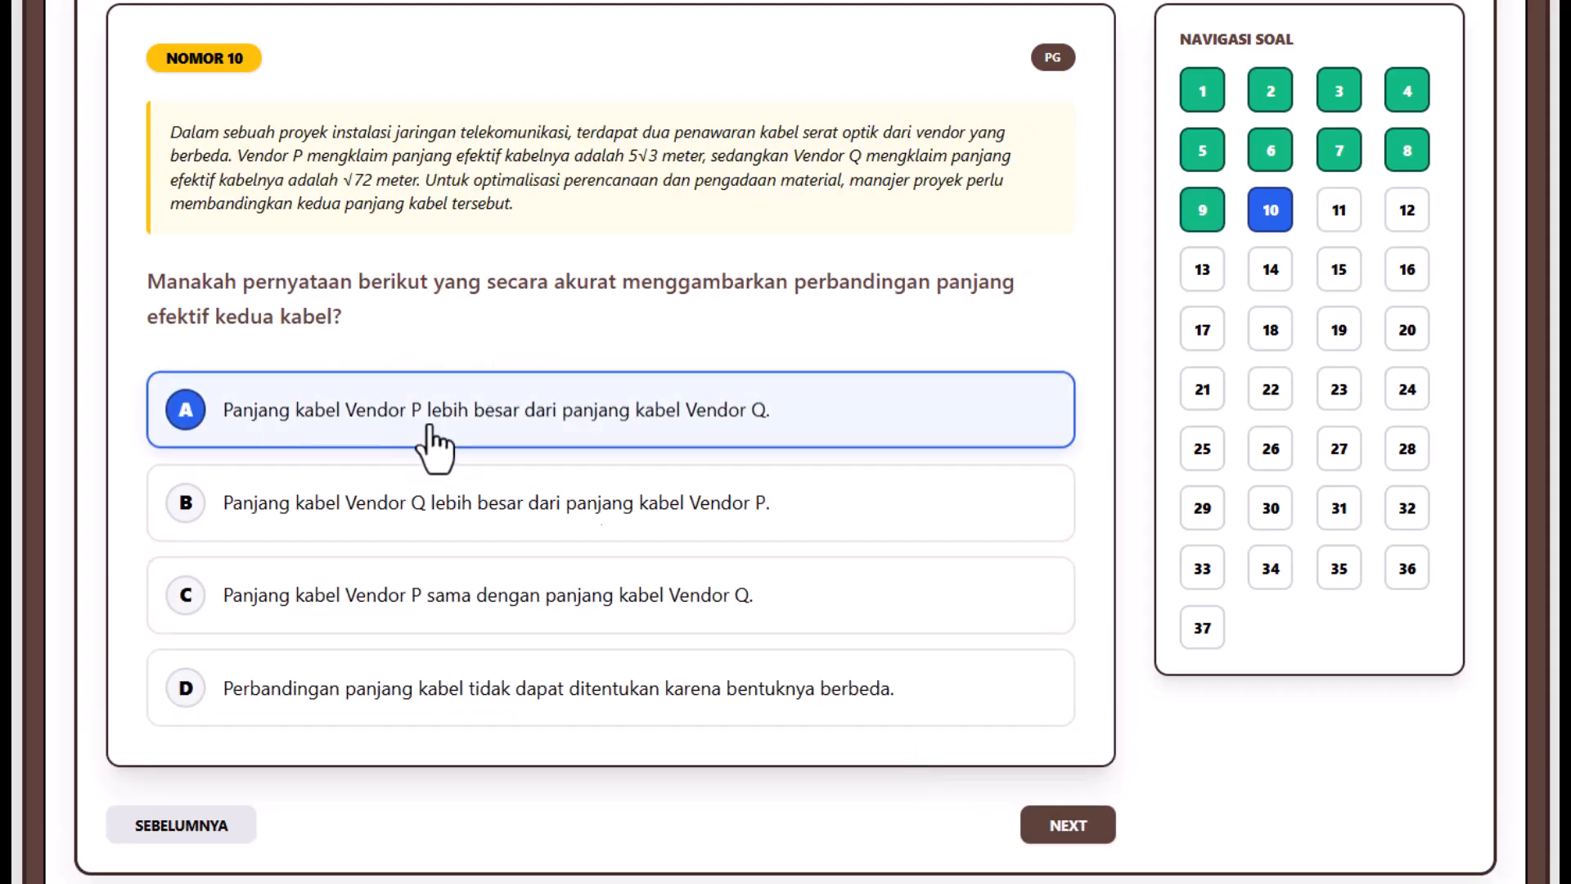
pyautogui.click(1064, 831)
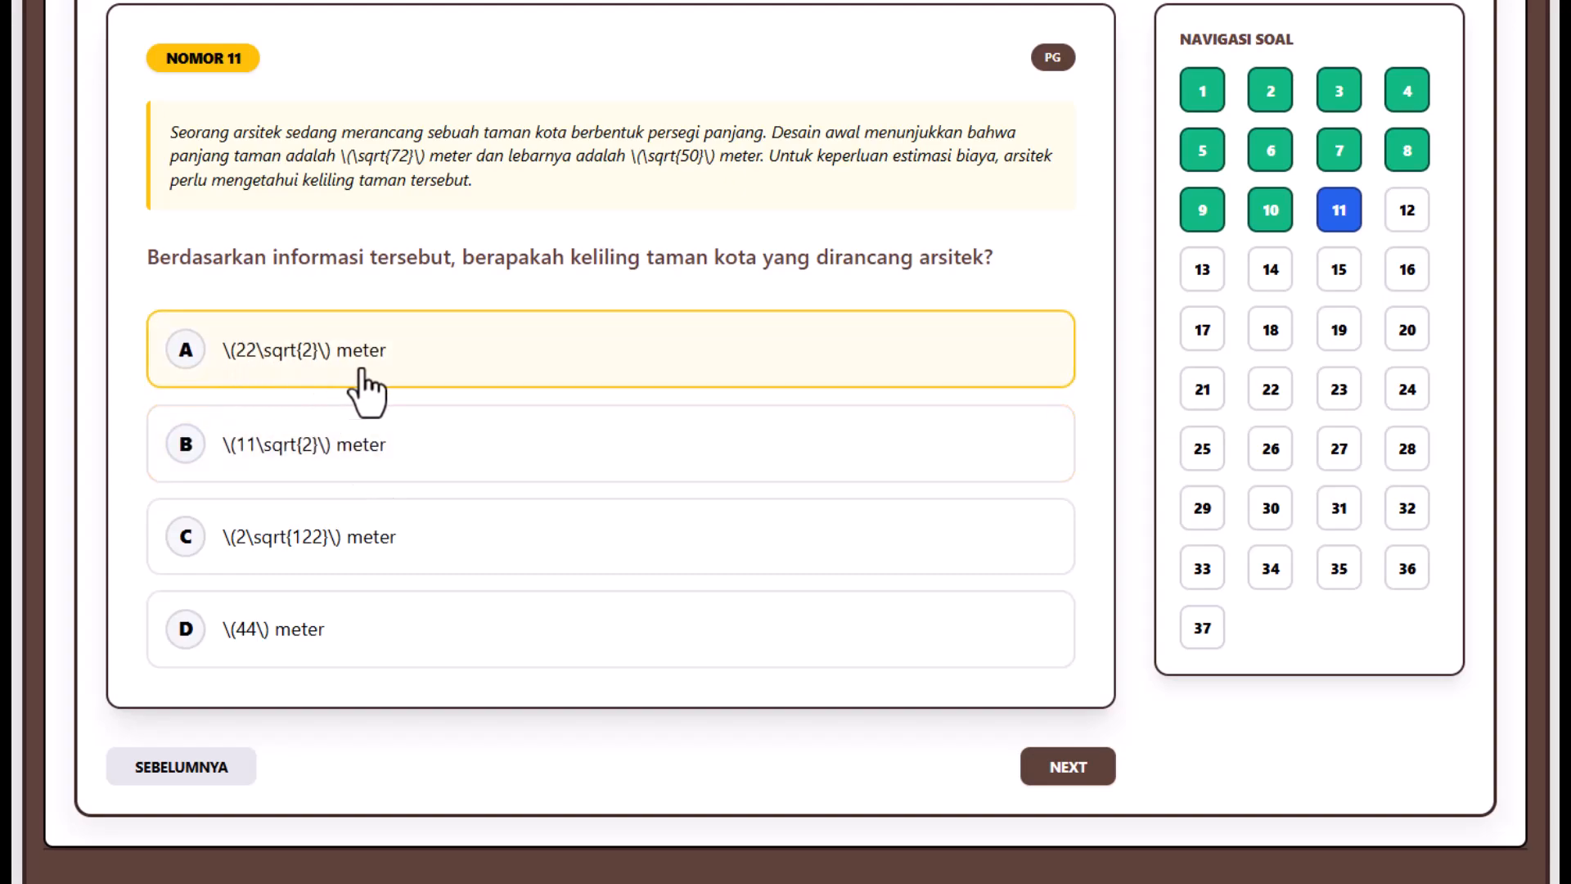
pyautogui.click(337, 450)
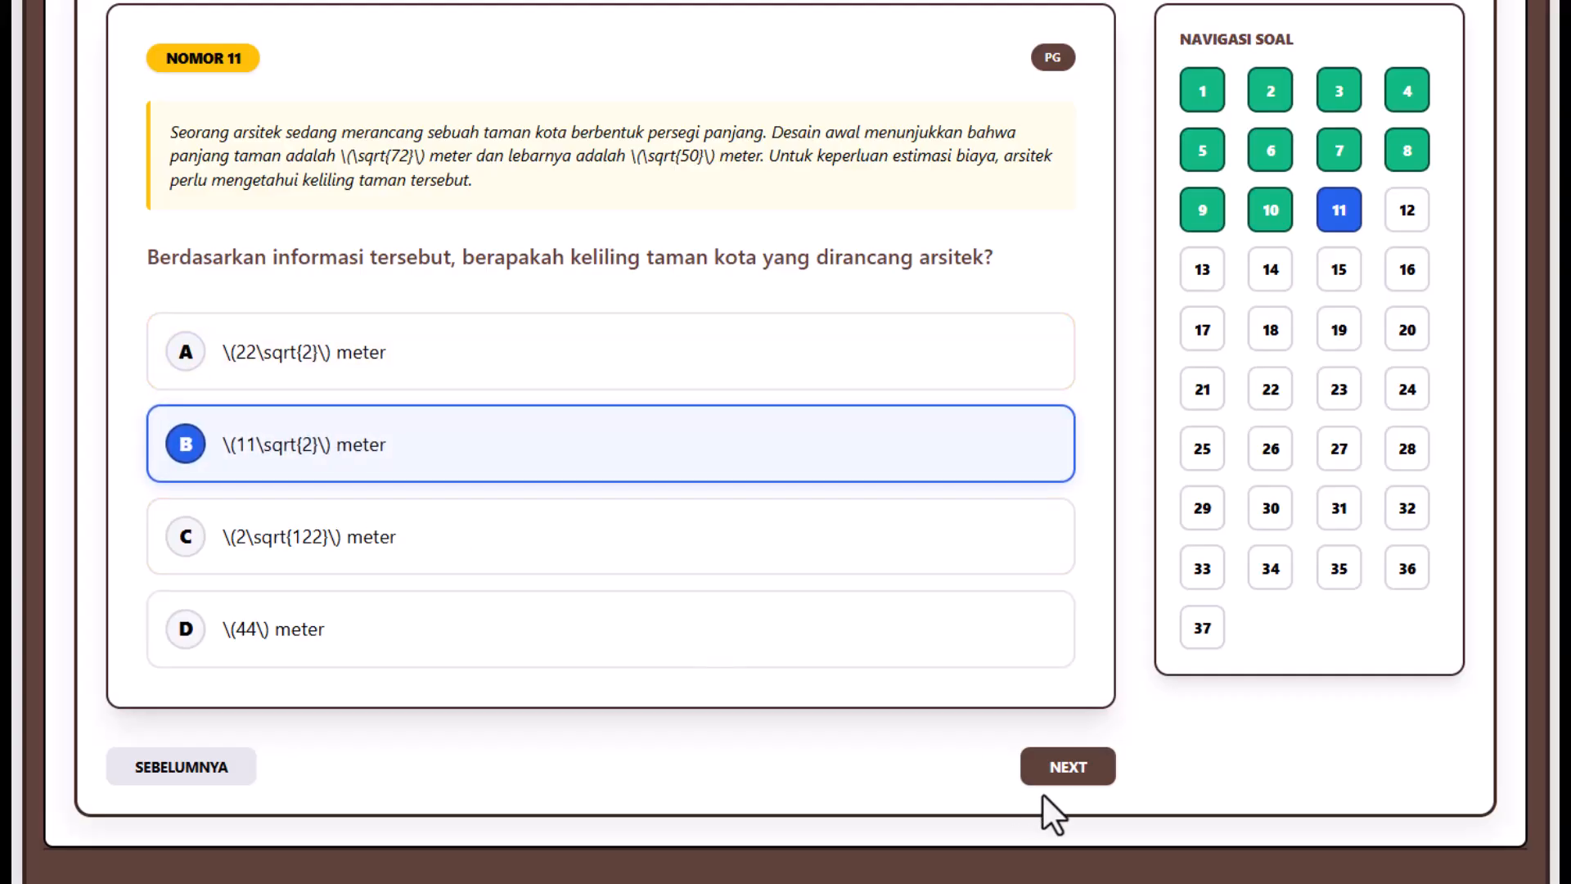
pyautogui.click(1070, 769)
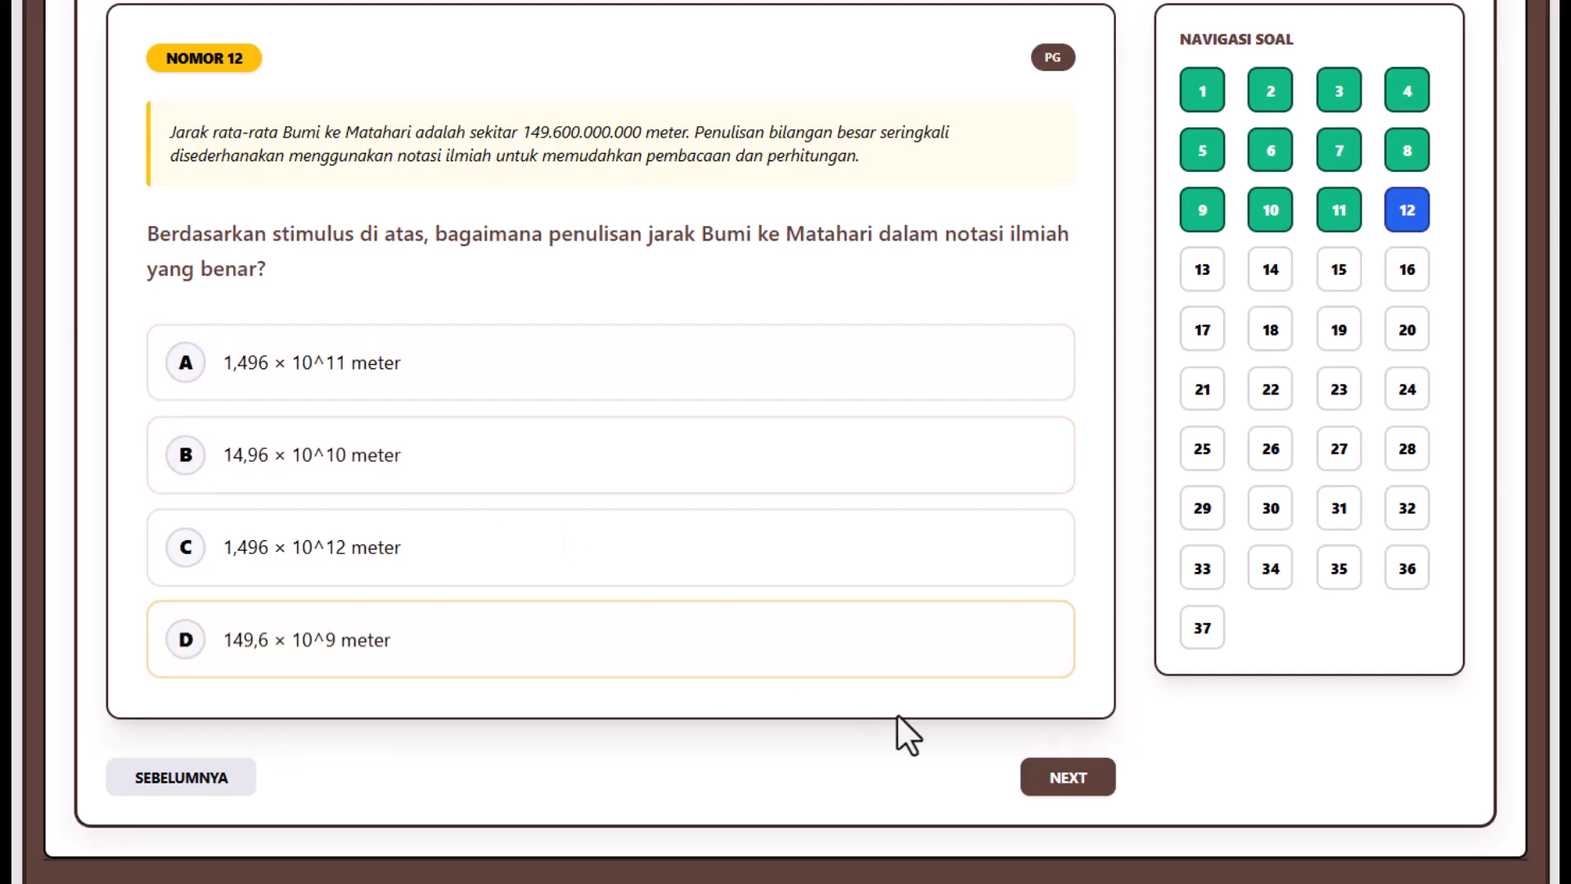
pyautogui.click(311, 376)
pyautogui.click(1043, 777)
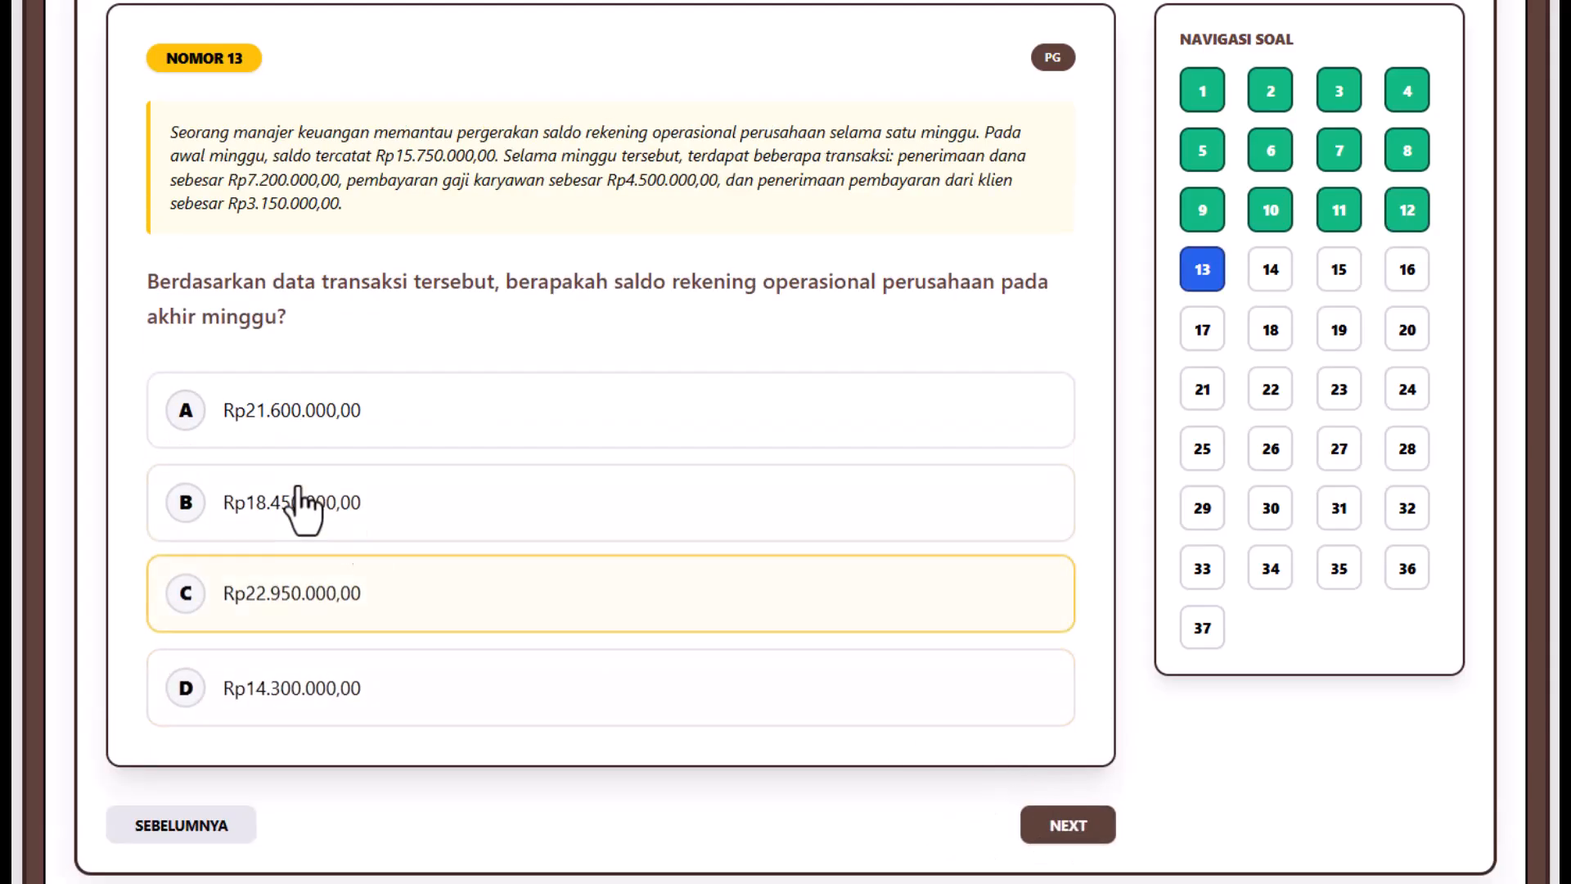
# - Answer question 13 with B, question 14 with C (Rp17.250.000,00) and question 15 with B (80)
pyautogui.click(264, 509)
pyautogui.click(1073, 828)
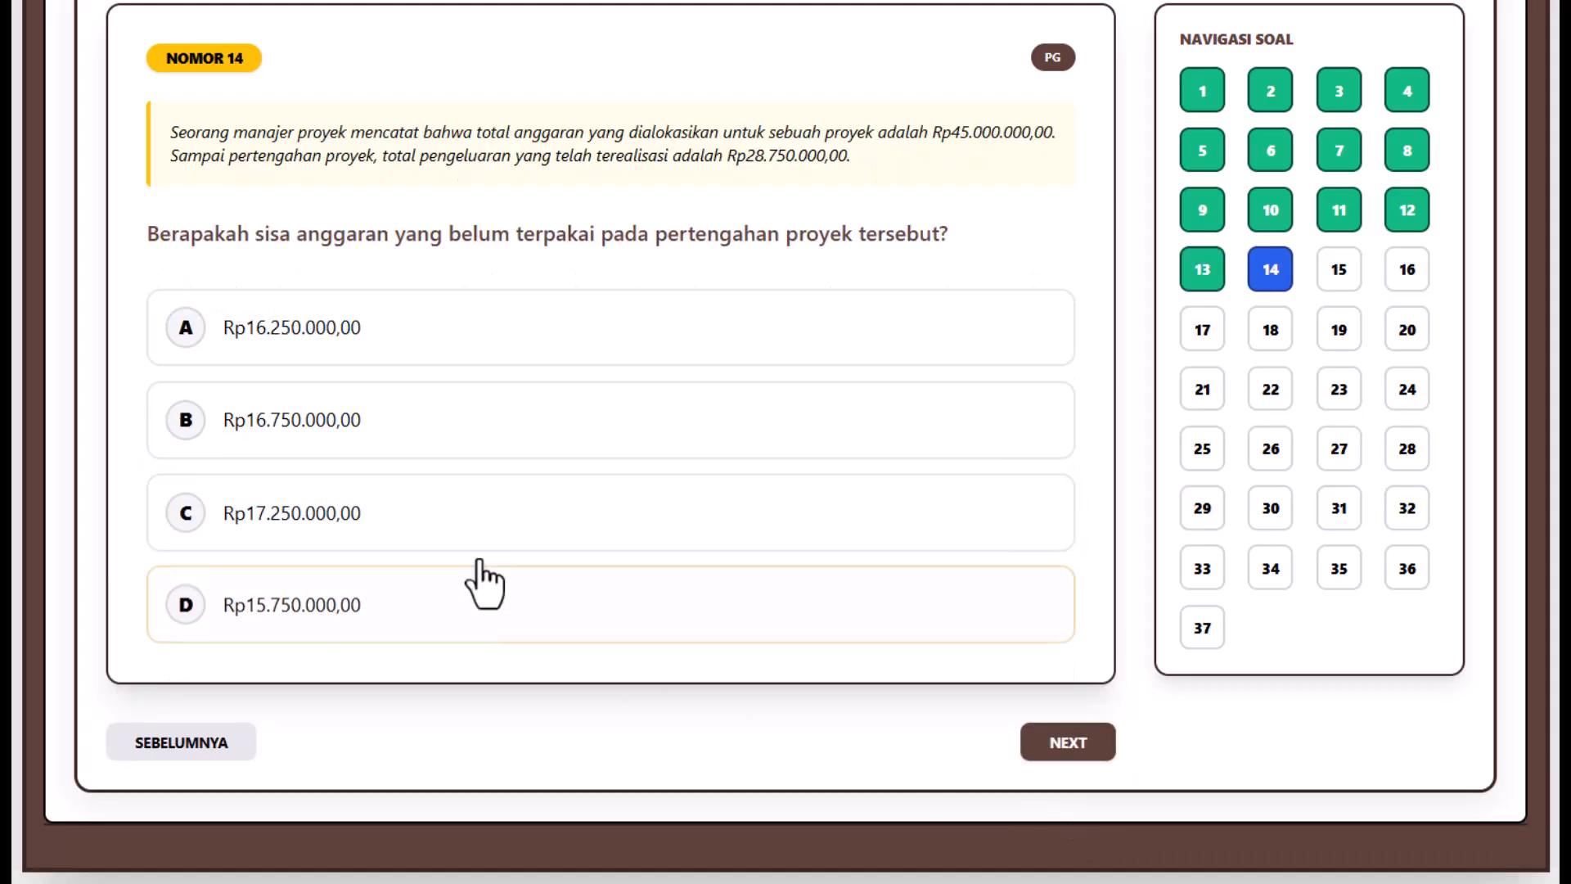
pyautogui.click(360, 524)
pyautogui.click(1056, 748)
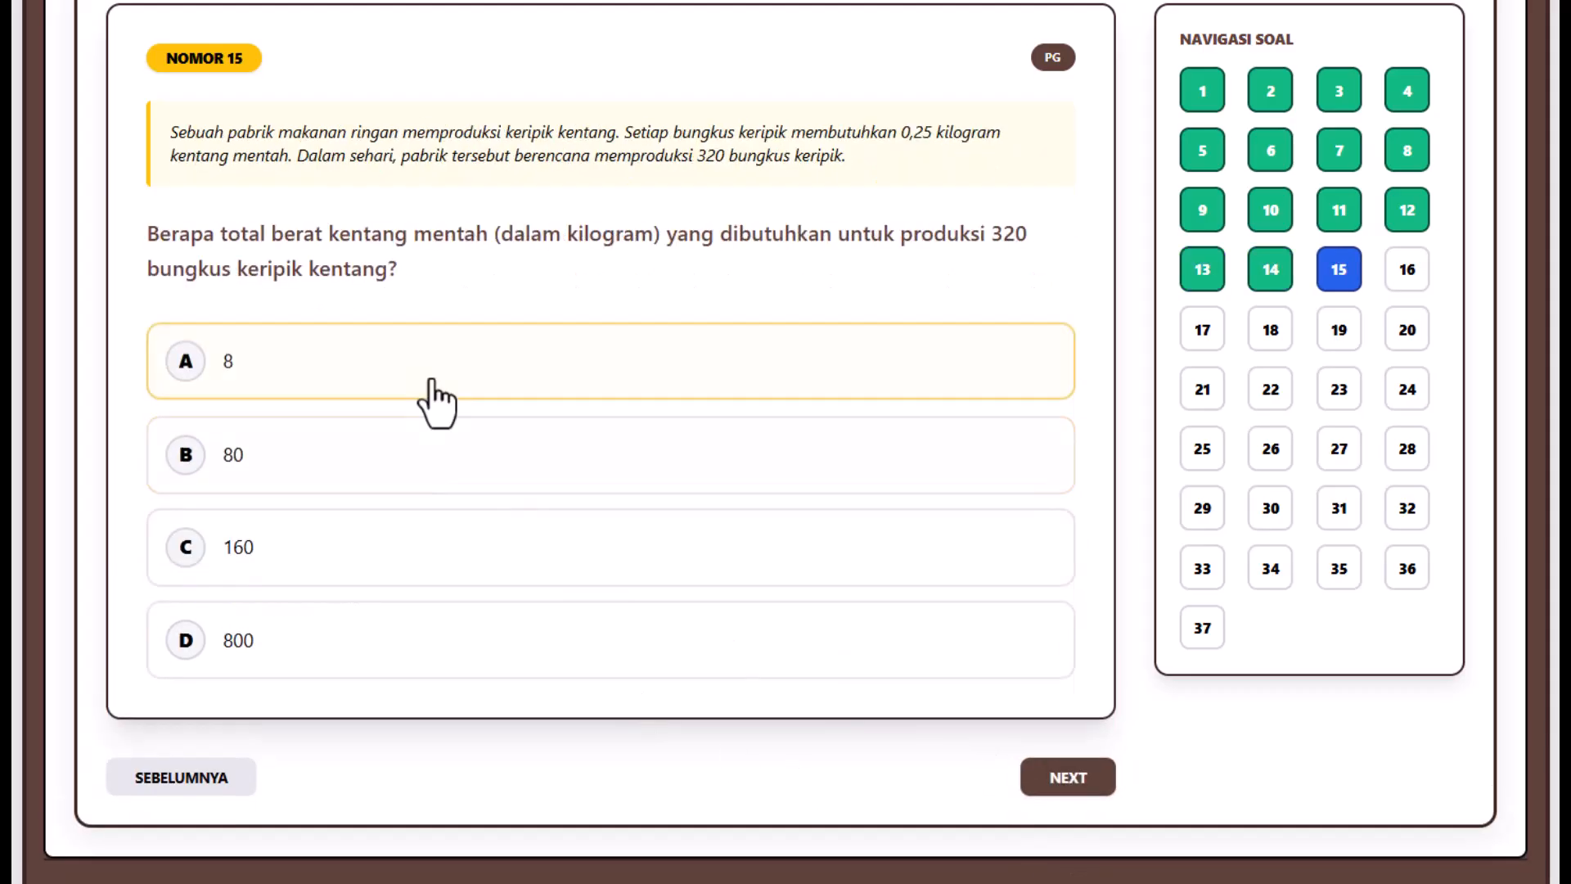
pyautogui.click(365, 473)
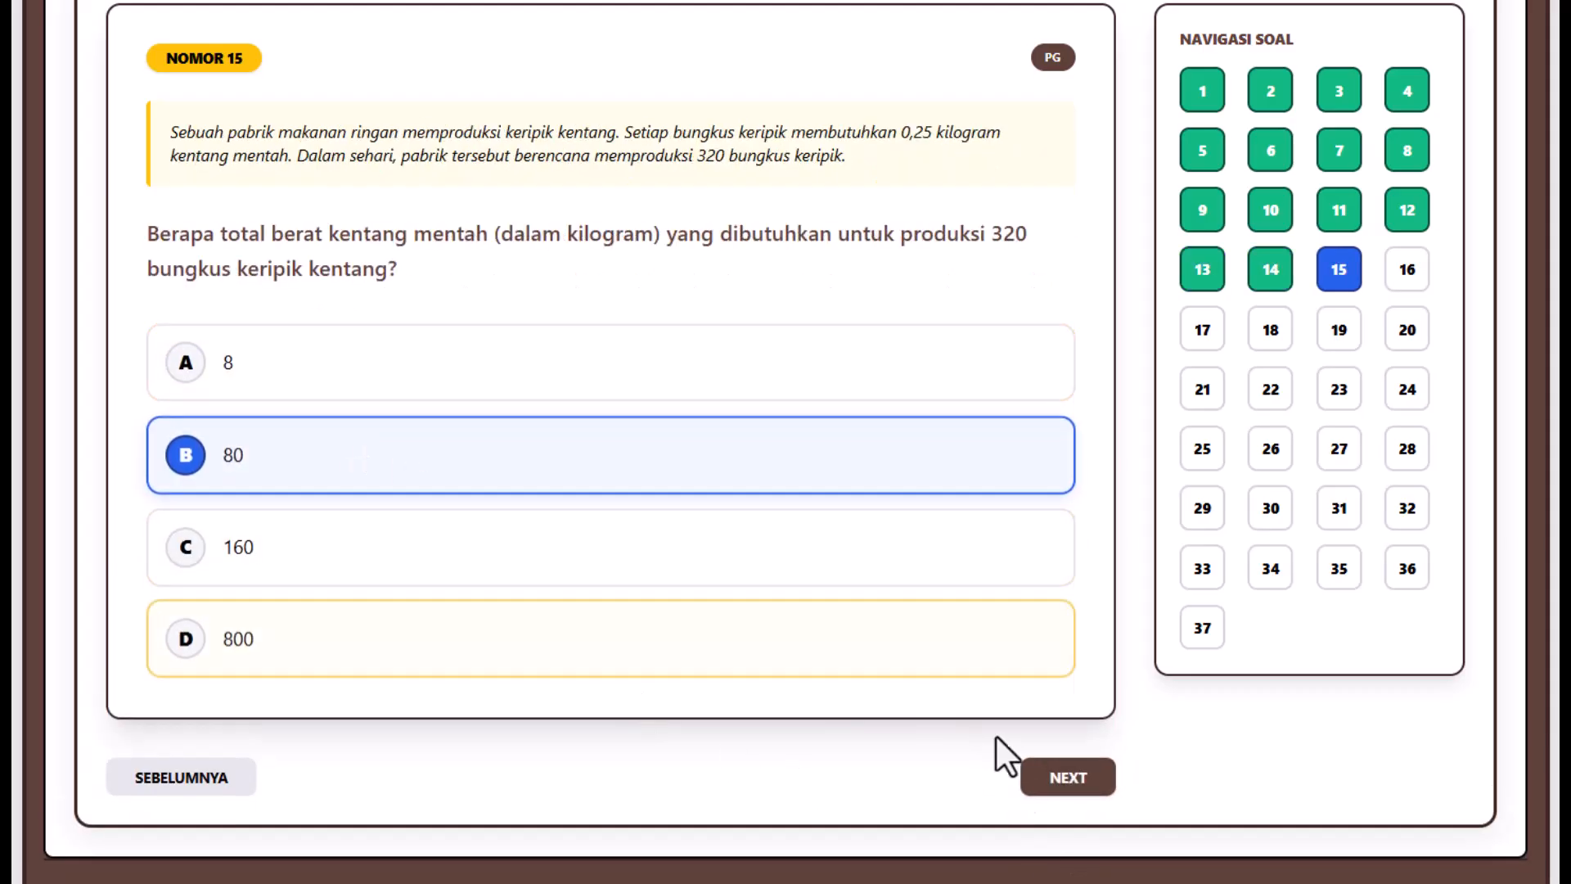
pyautogui.click(1062, 784)
# - Answer question 16 with D (60000 botol), question 17 with A (2 bulan) and question 18 with B (135)
pyautogui.click(414, 606)
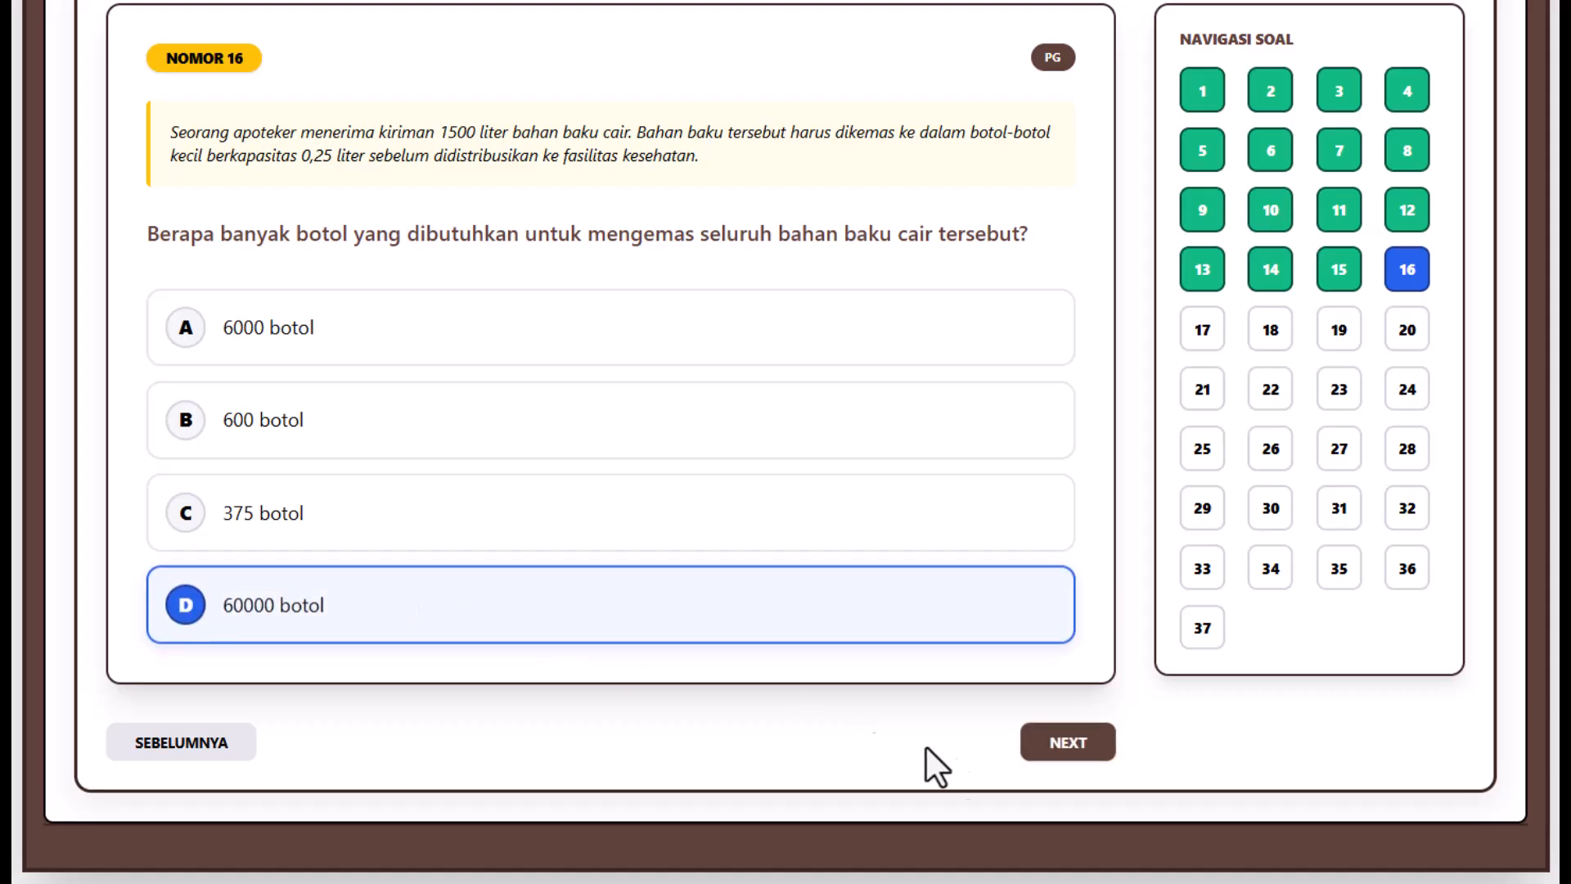
pyautogui.click(1066, 745)
pyautogui.click(263, 428)
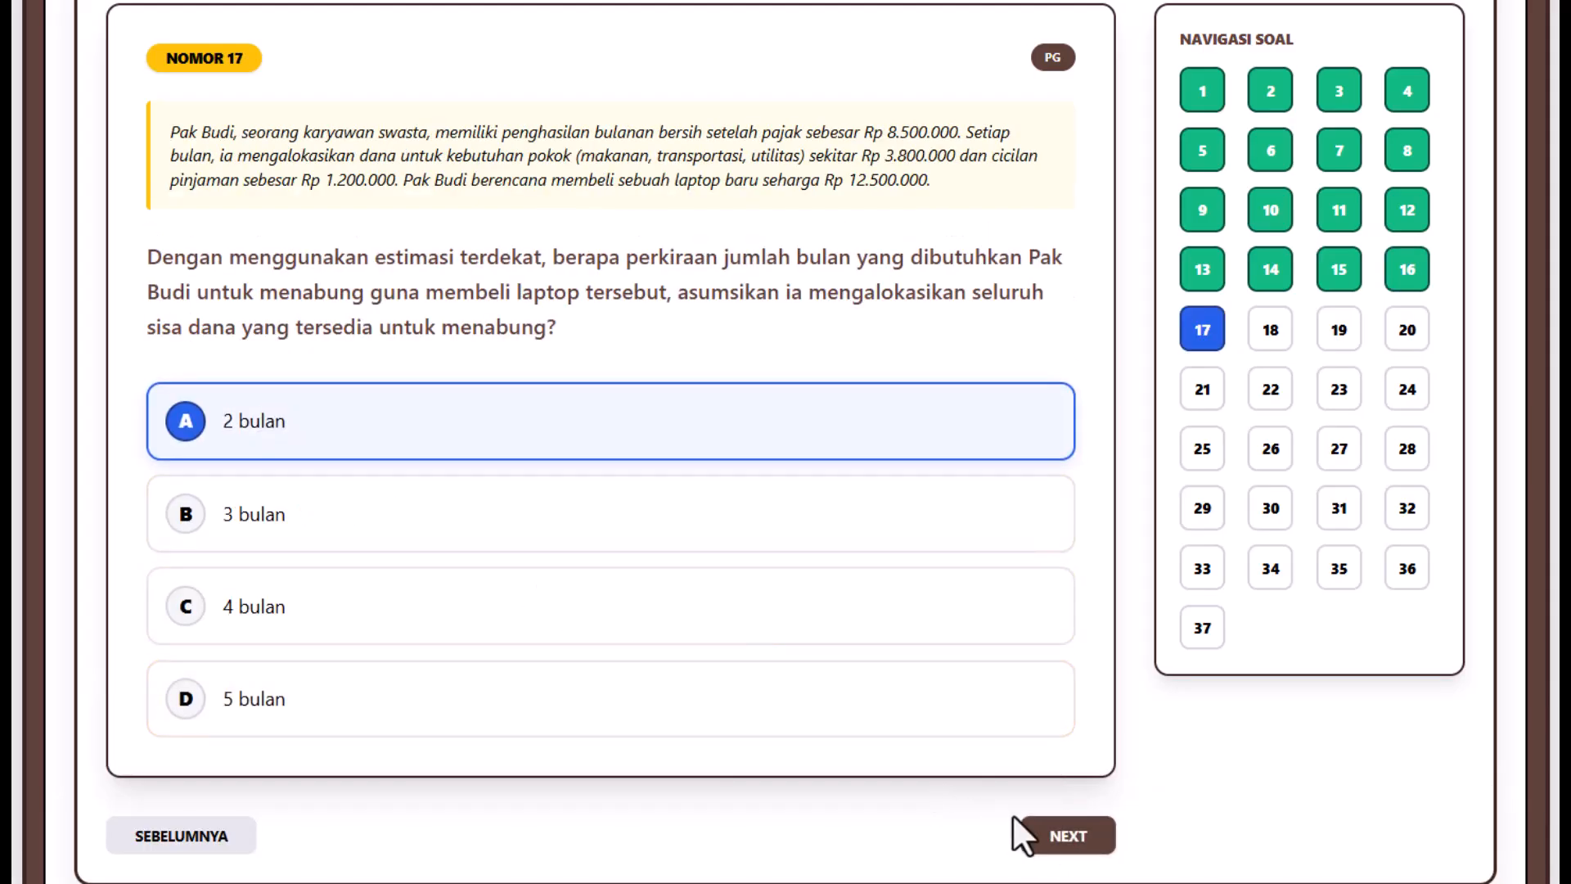
pyautogui.click(1077, 843)
pyautogui.click(442, 479)
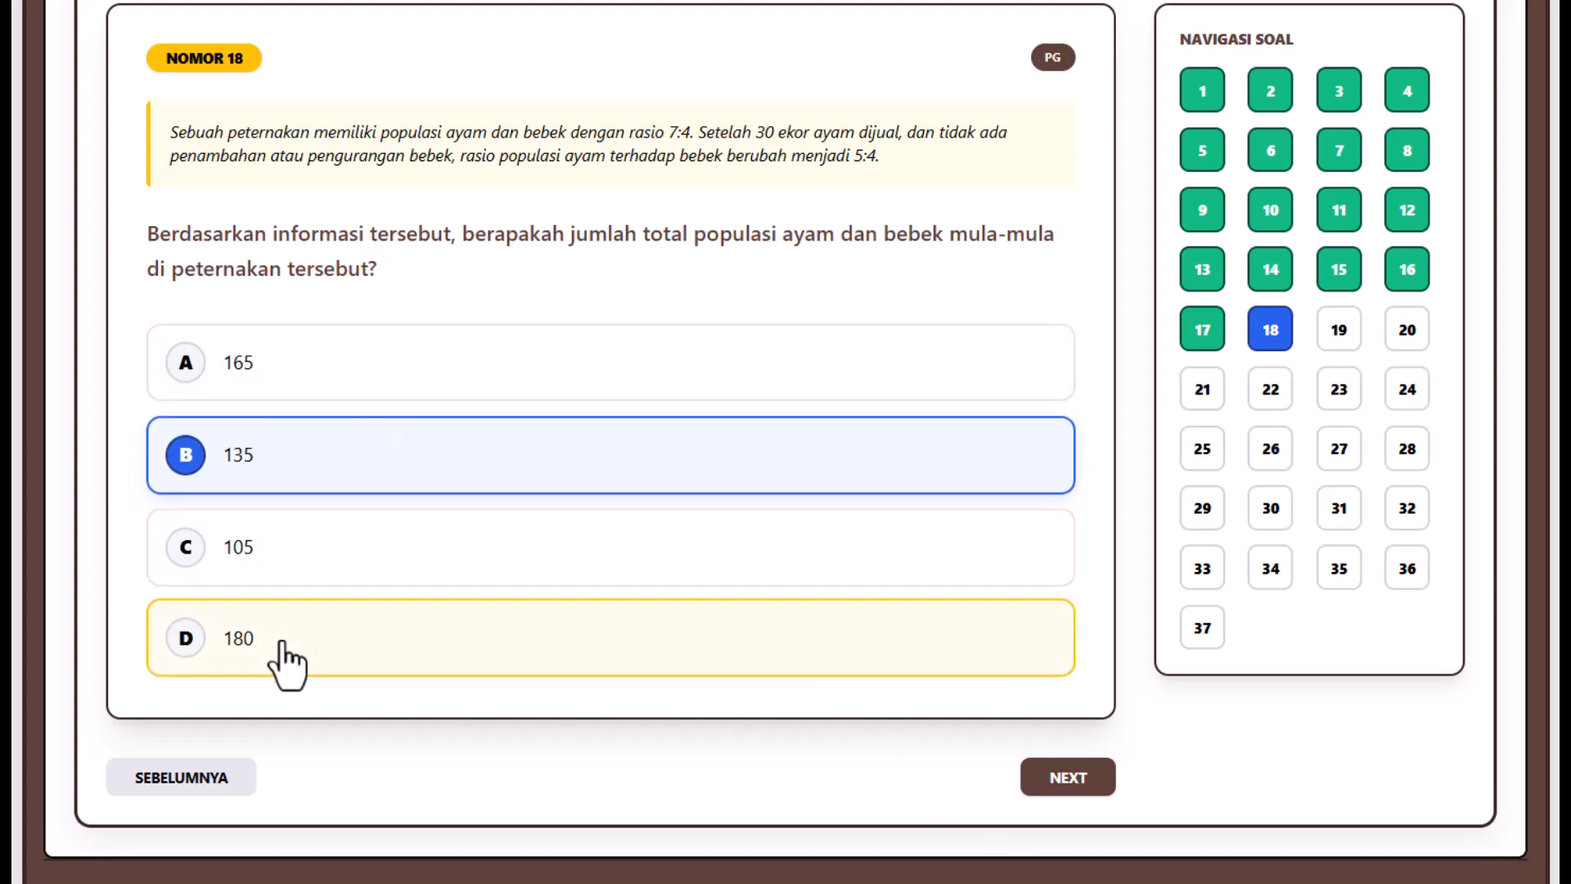
pyautogui.click(1056, 784)
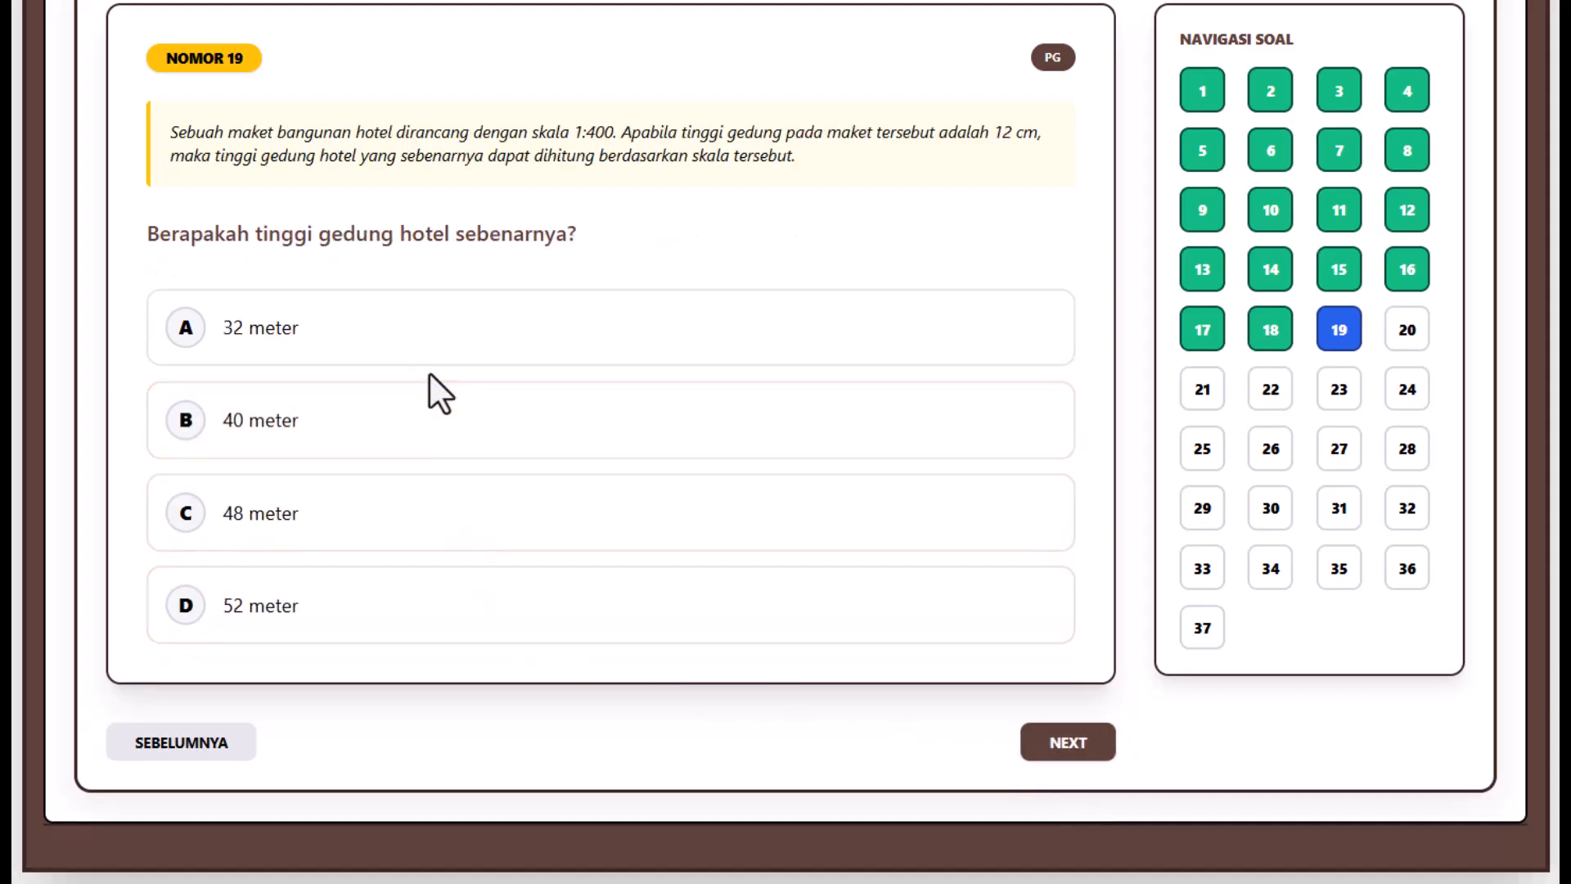
# - Answer question 19 with D (52 meter), question 20 with B (2 km) and question 21 with A (5 butir)
pyautogui.click(283, 620)
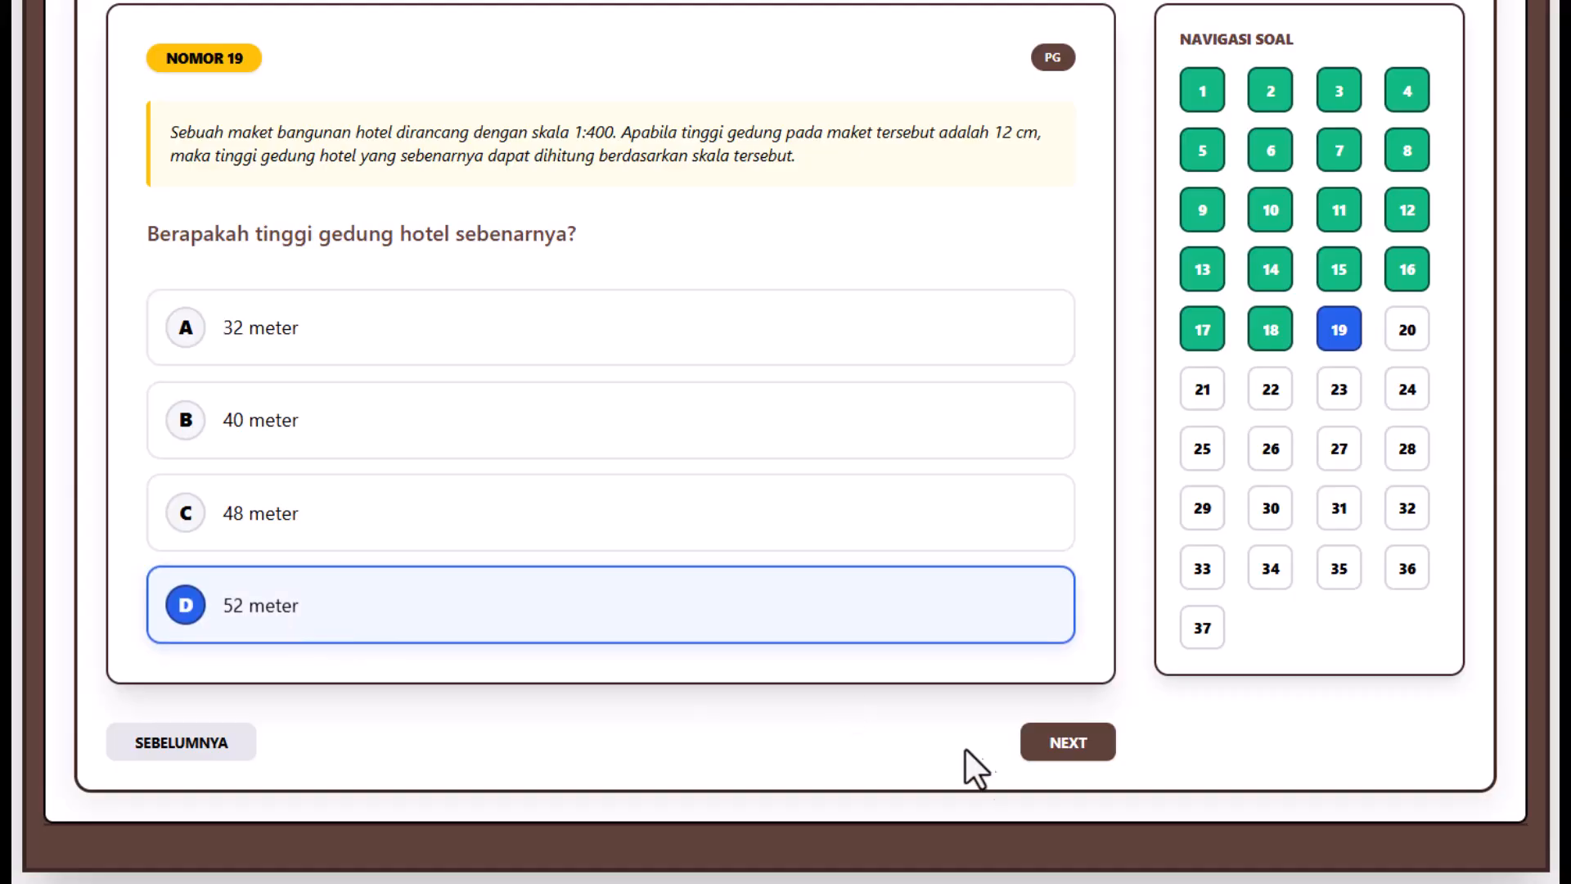
pyautogui.click(1058, 746)
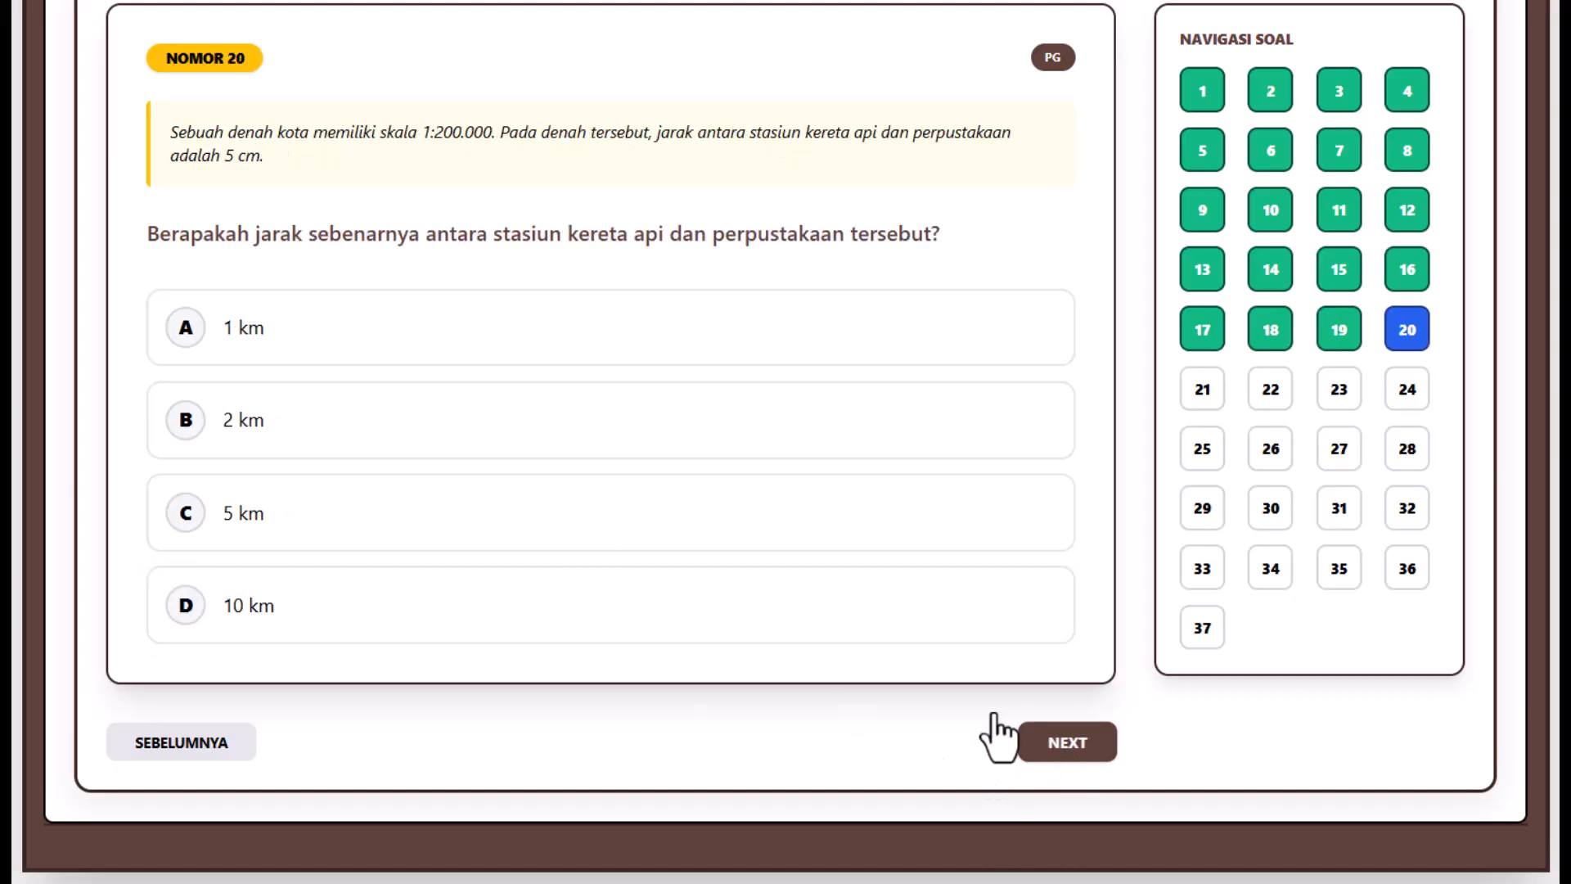
pyautogui.click(343, 446)
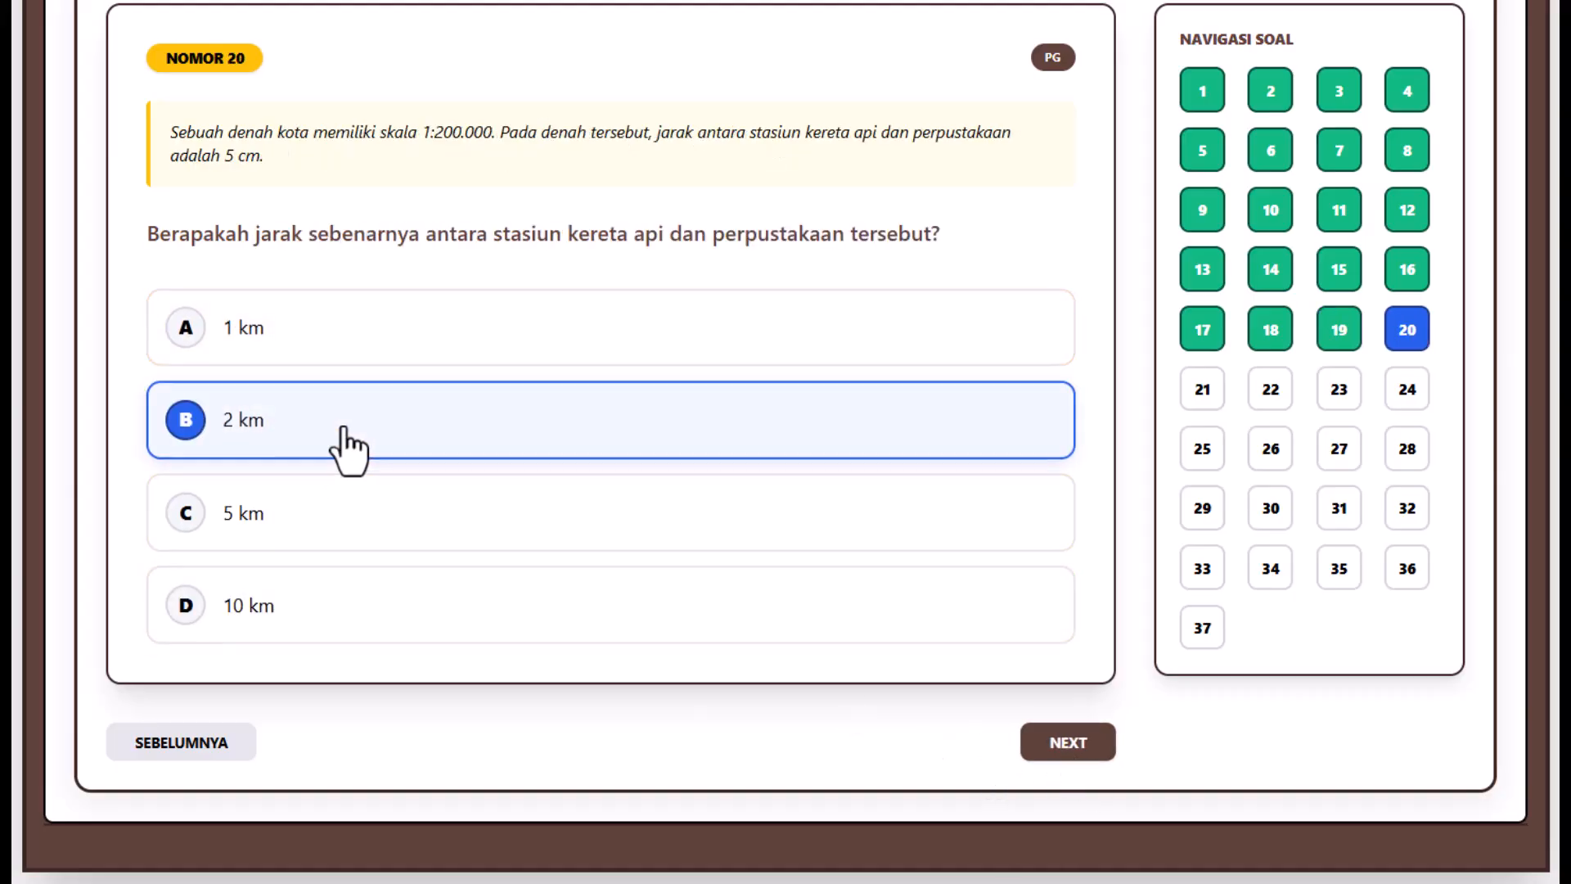
pyautogui.click(1061, 742)
pyautogui.click(270, 364)
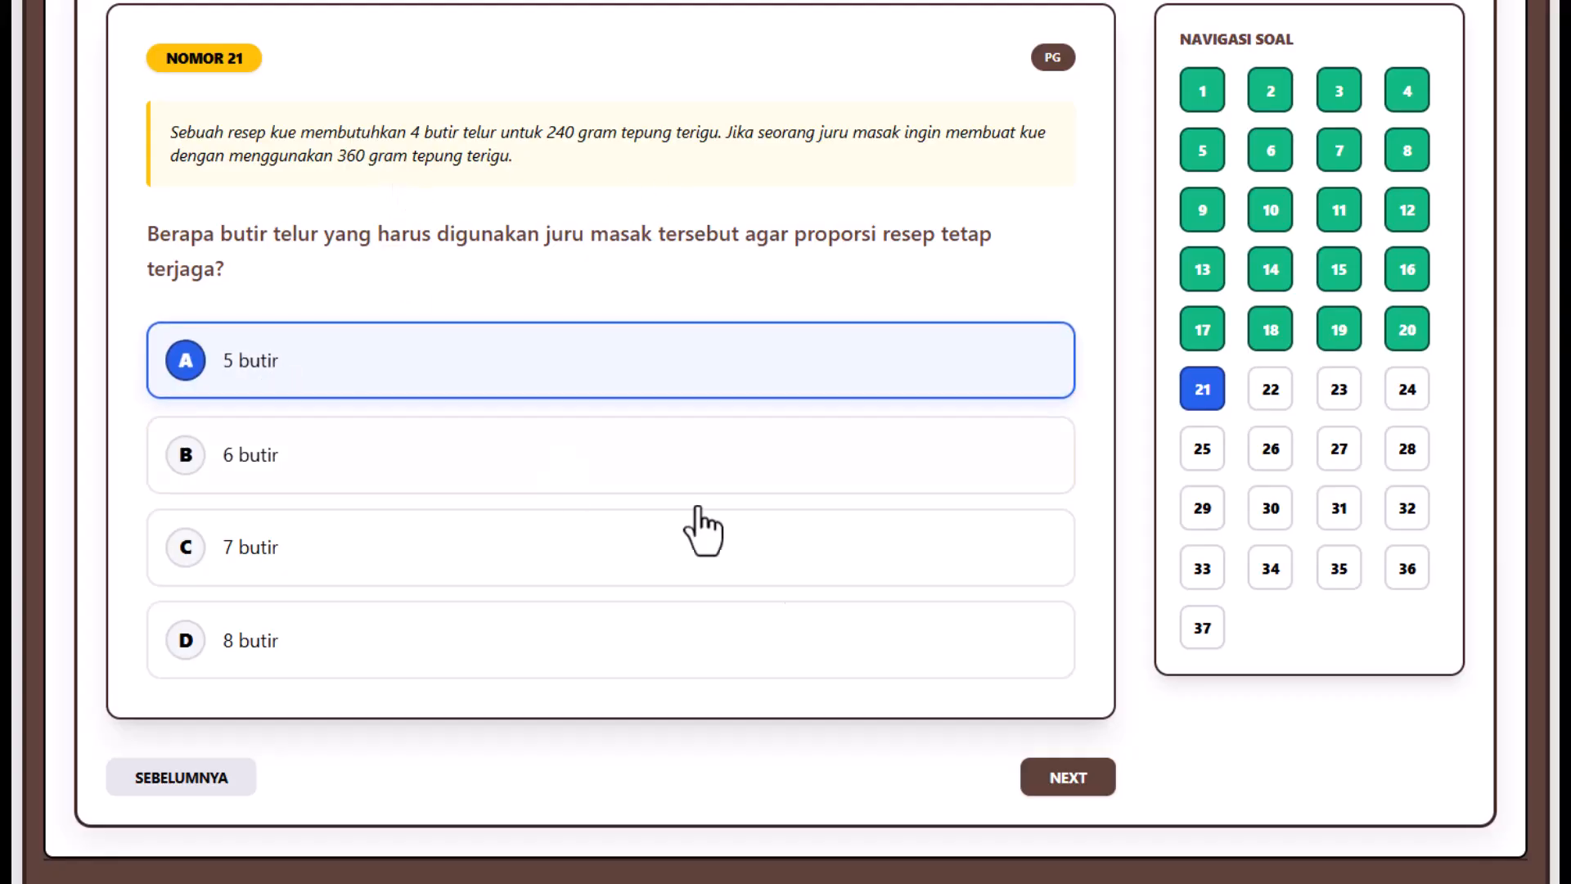
pyautogui.click(1058, 784)
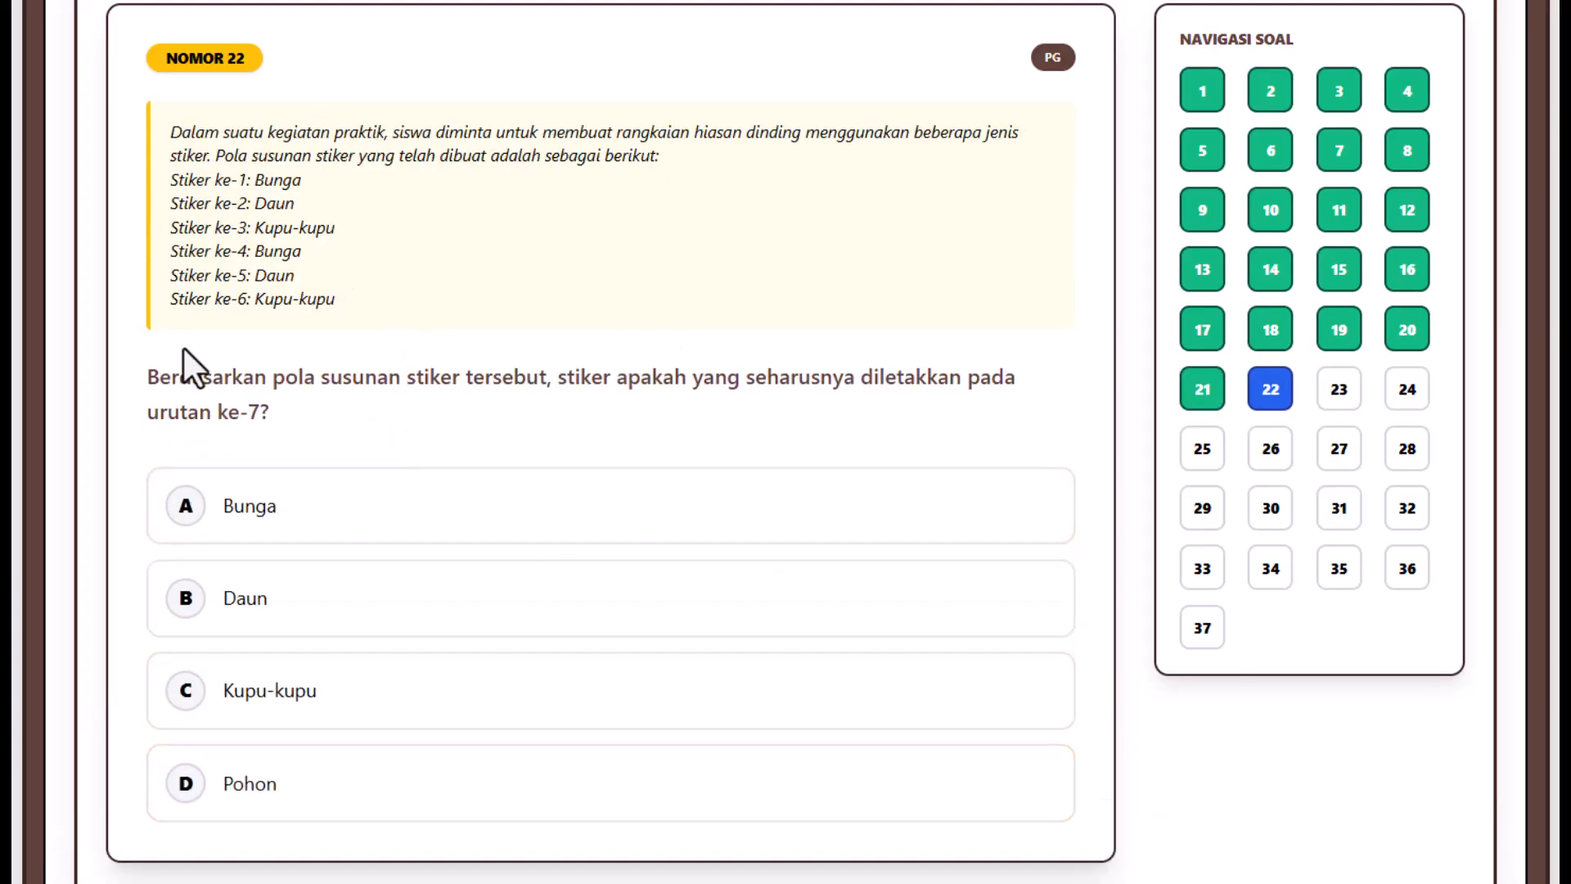
# - Answer questions 22, 23 and 24 with B (Daun, 20 and 450.00 lumen)
pyautogui.click(238, 605)
pyautogui.scroll(-2, 900, 806)
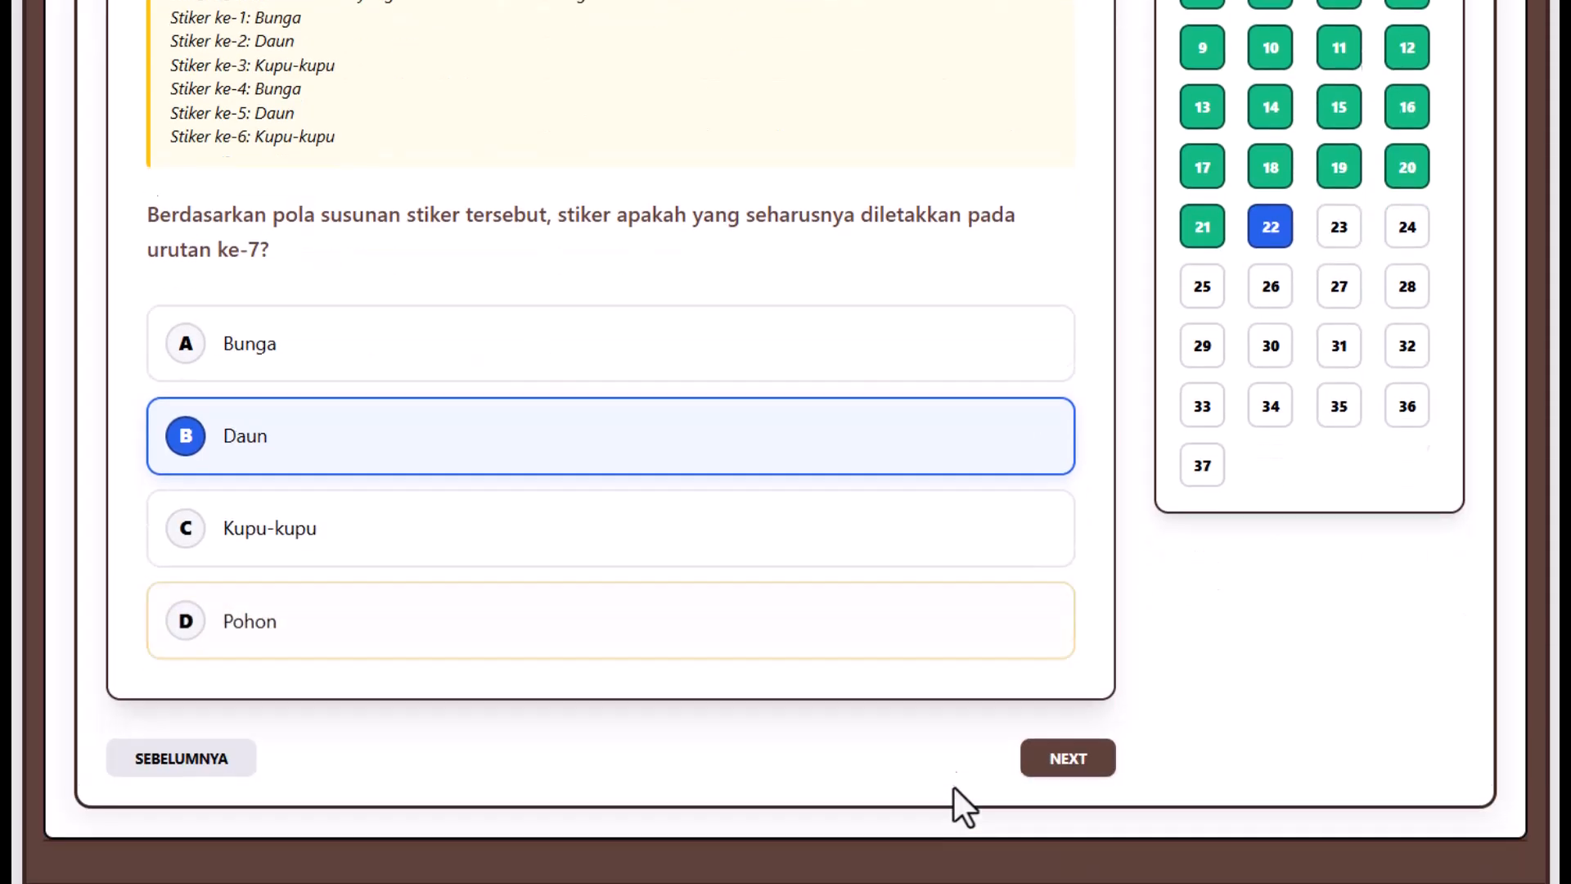
pyautogui.click(1064, 745)
pyautogui.click(295, 431)
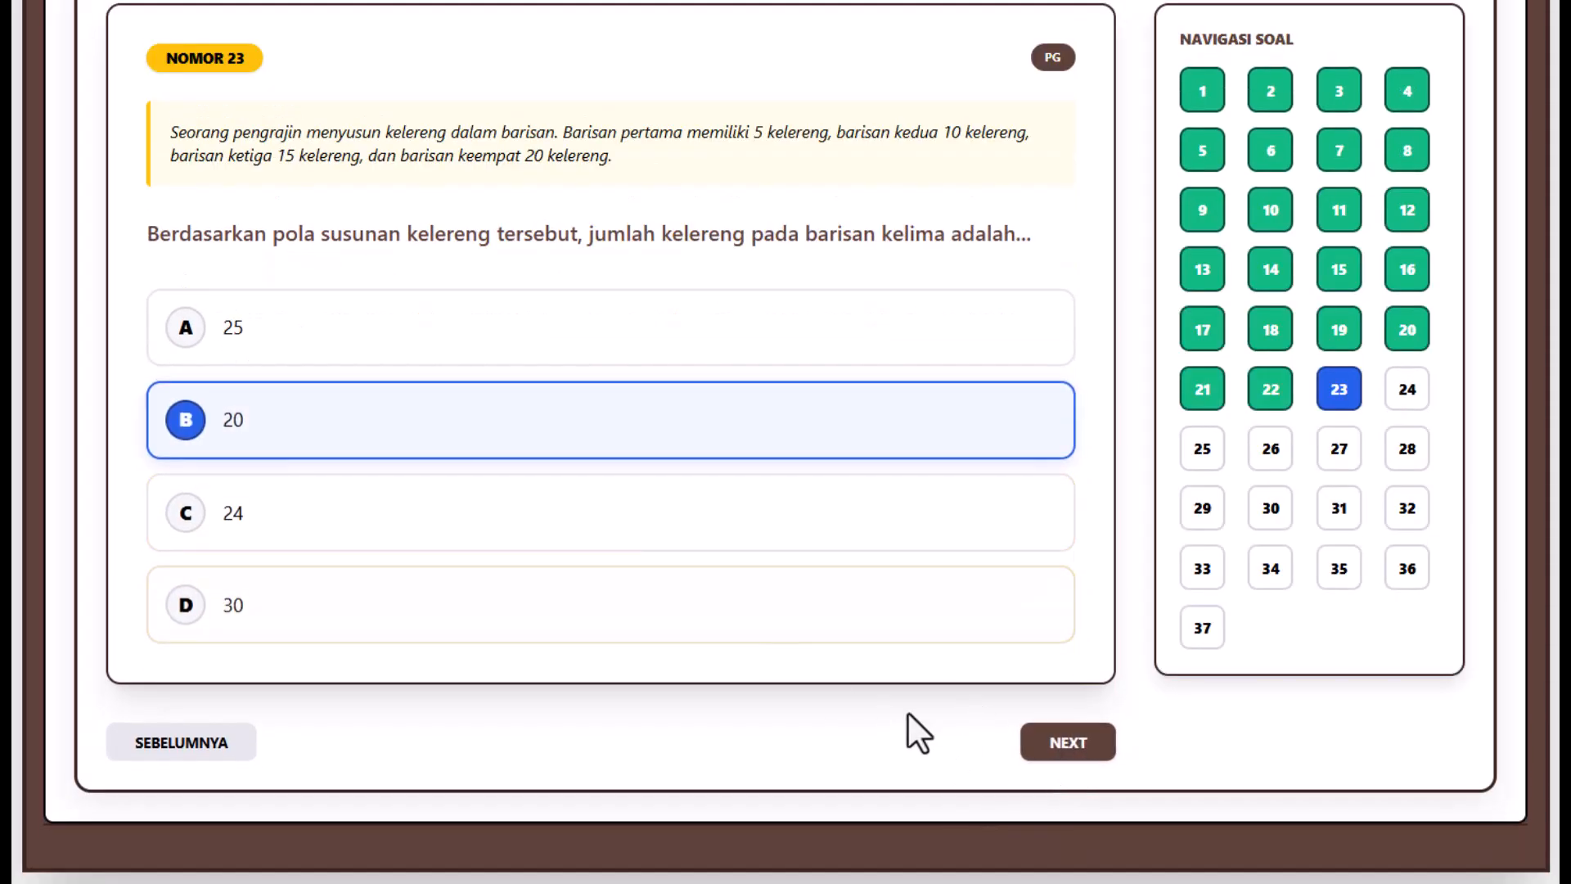
pyautogui.click(1064, 744)
pyautogui.click(293, 472)
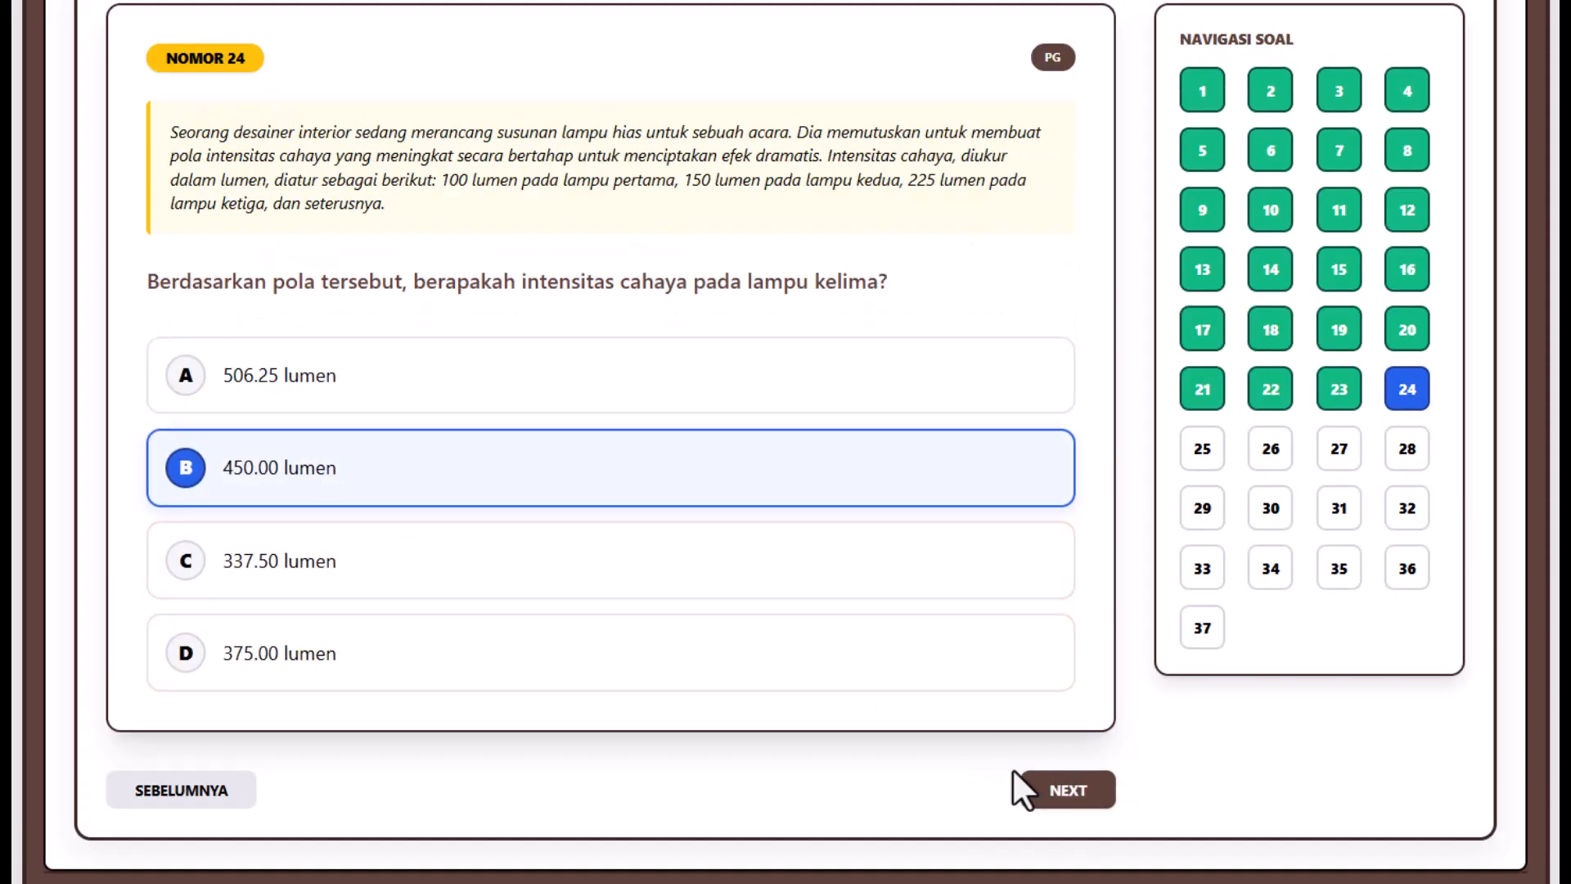
pyautogui.click(1064, 798)
# - Answer question 25 with A (180.000x + 70.000y) and questions 26 and 27 with B
pyautogui.click(430, 393)
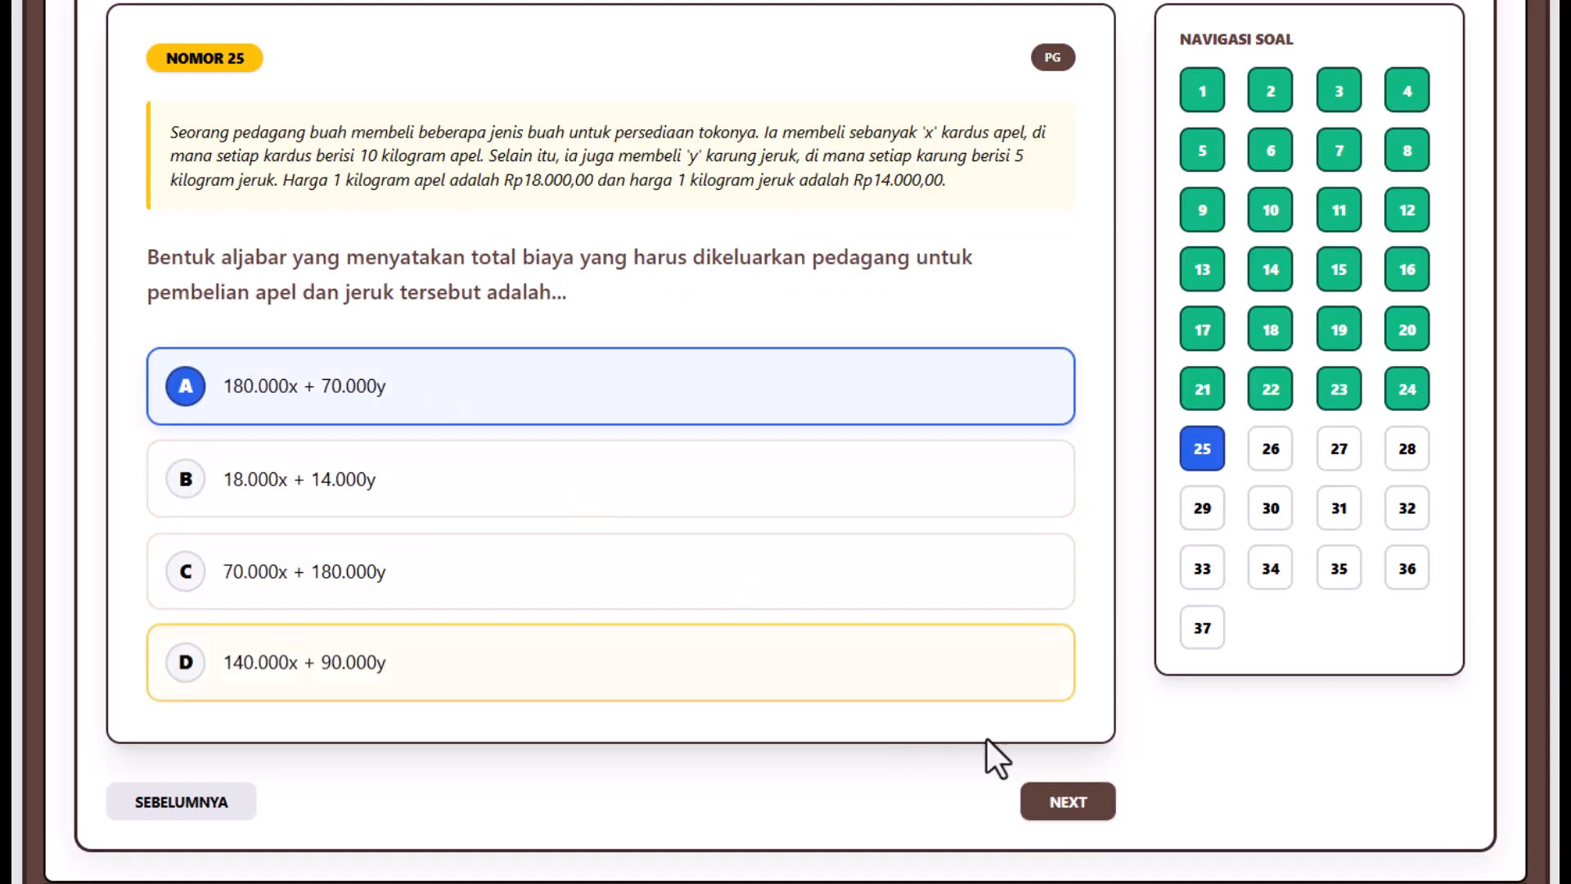
pyautogui.click(1077, 806)
pyautogui.click(407, 520)
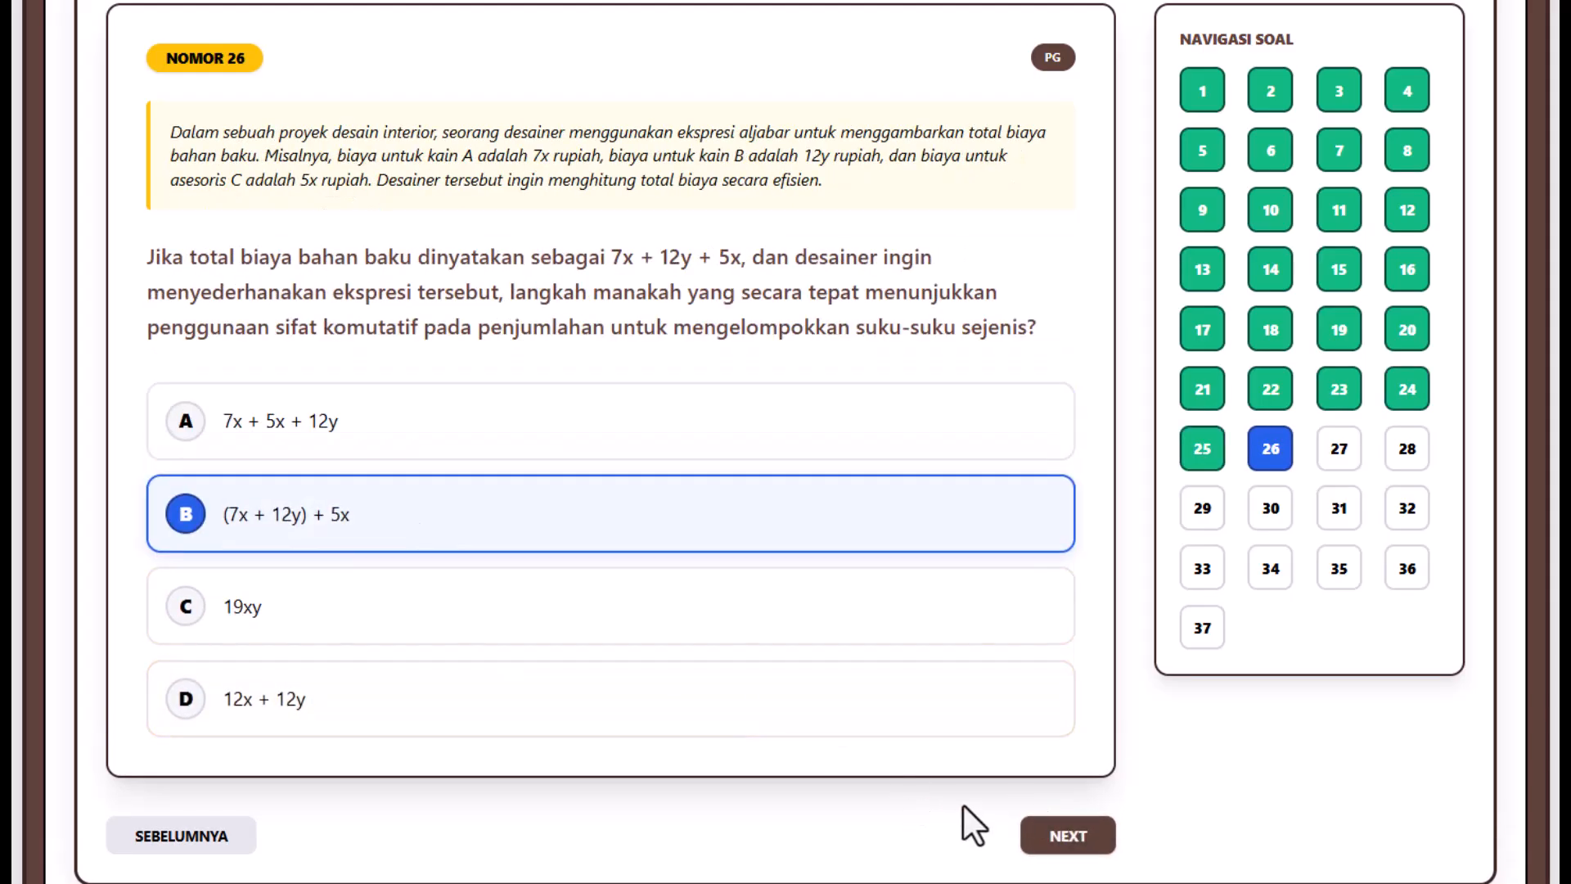
pyautogui.click(1064, 835)
pyautogui.click(407, 536)
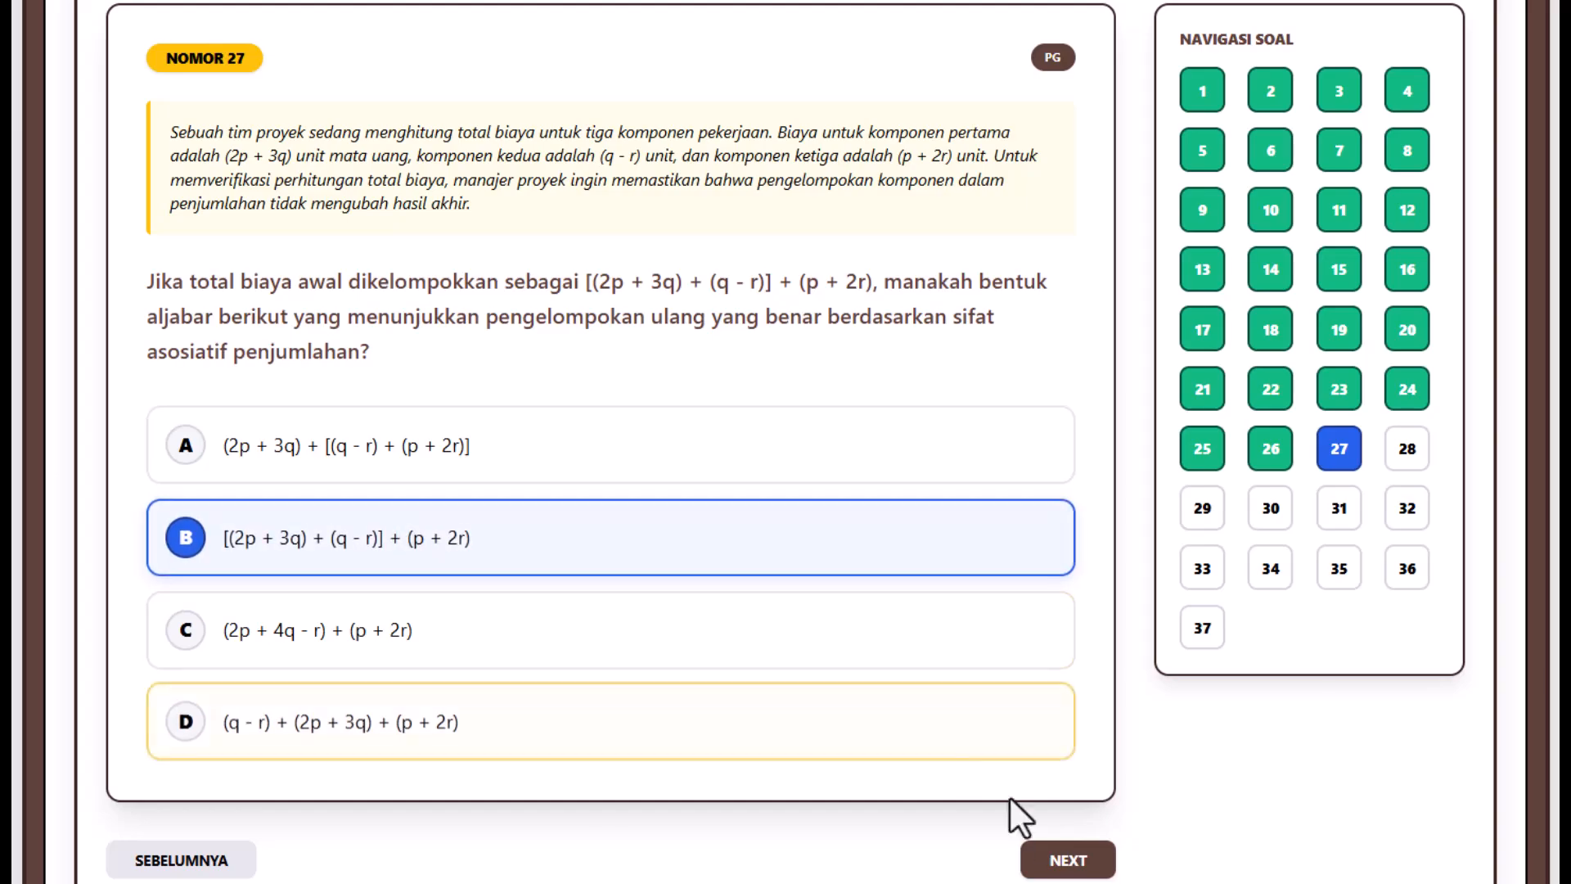
pyautogui.click(1064, 860)
# - Answer question 28 with B and question 29 with C, choose an option for question 30, and answer question 31 with A
pyautogui.click(499, 646)
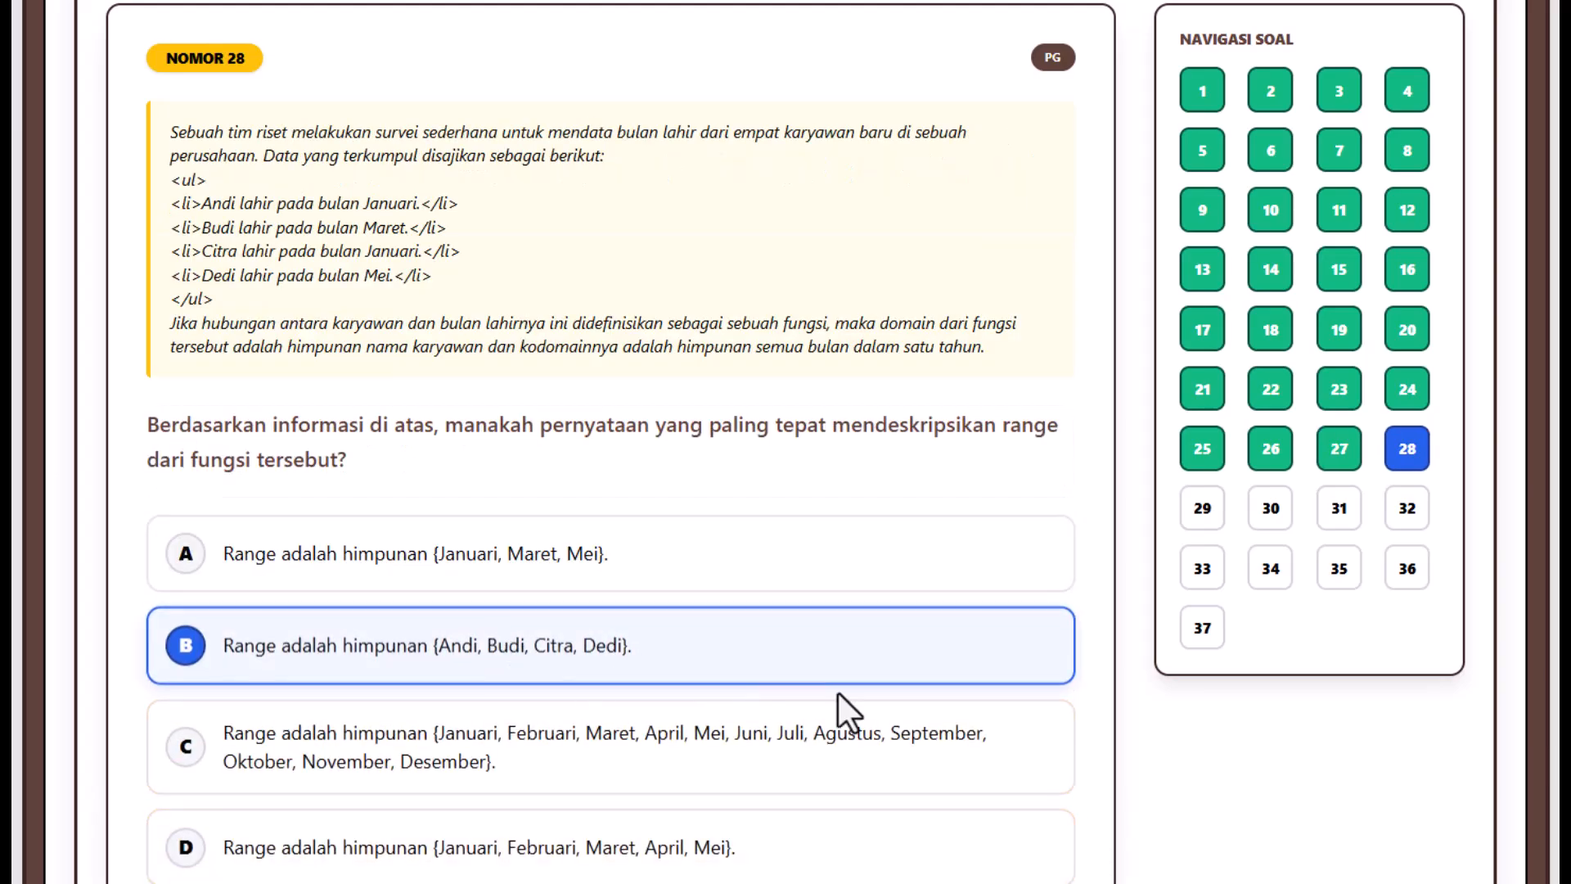
pyautogui.scroll(-3, 843, 712)
pyautogui.click(1060, 746)
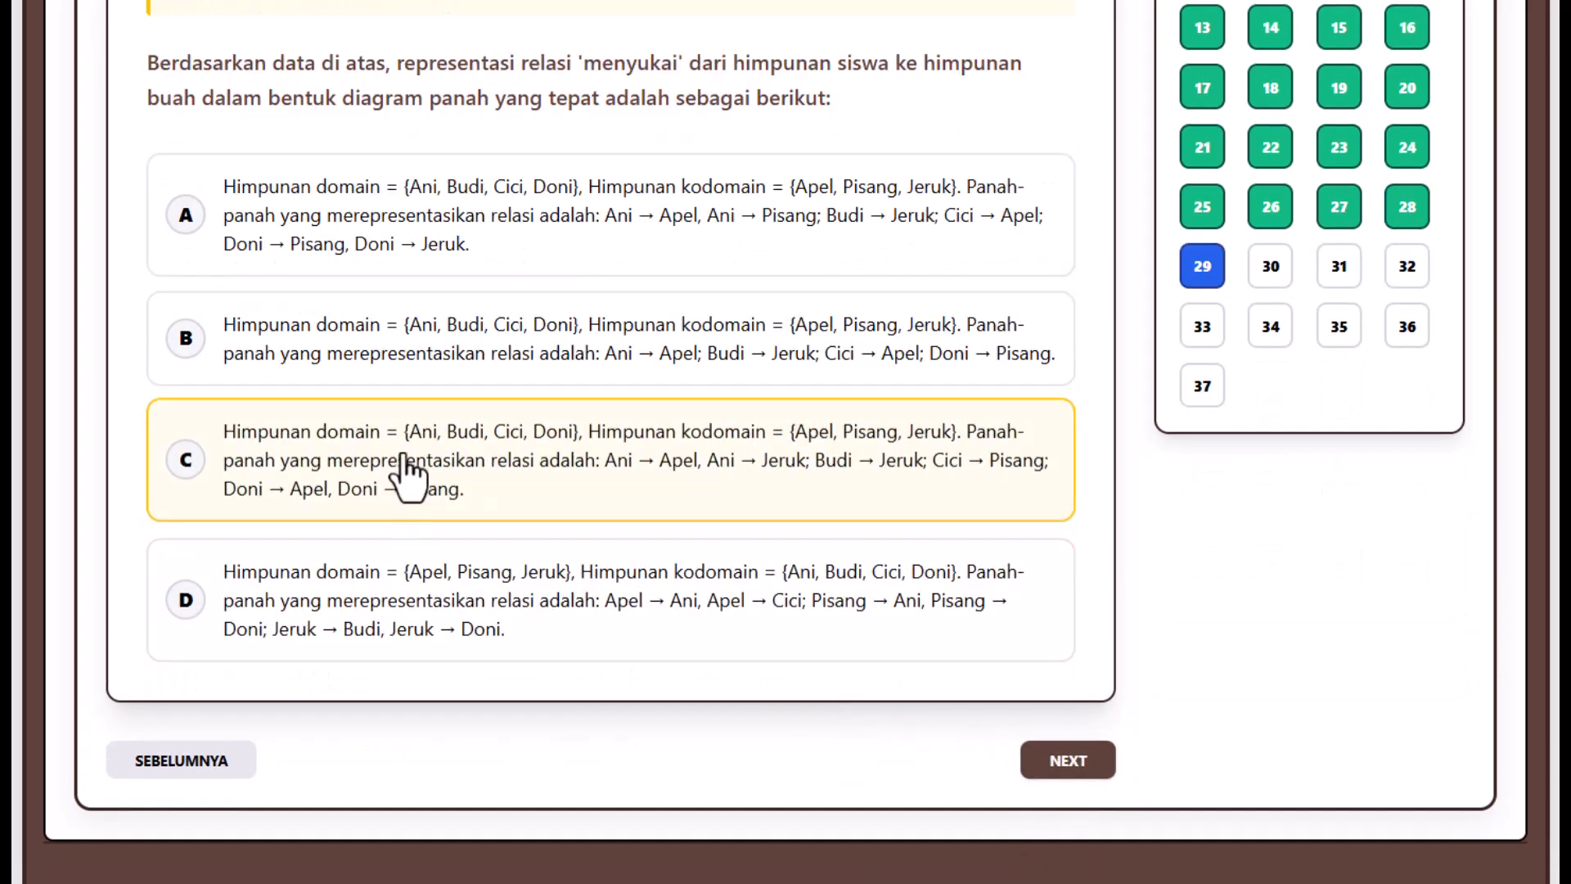
pyautogui.click(407, 473)
pyautogui.click(1064, 757)
pyautogui.click(473, 356)
pyautogui.click(1056, 746)
pyautogui.click(573, 479)
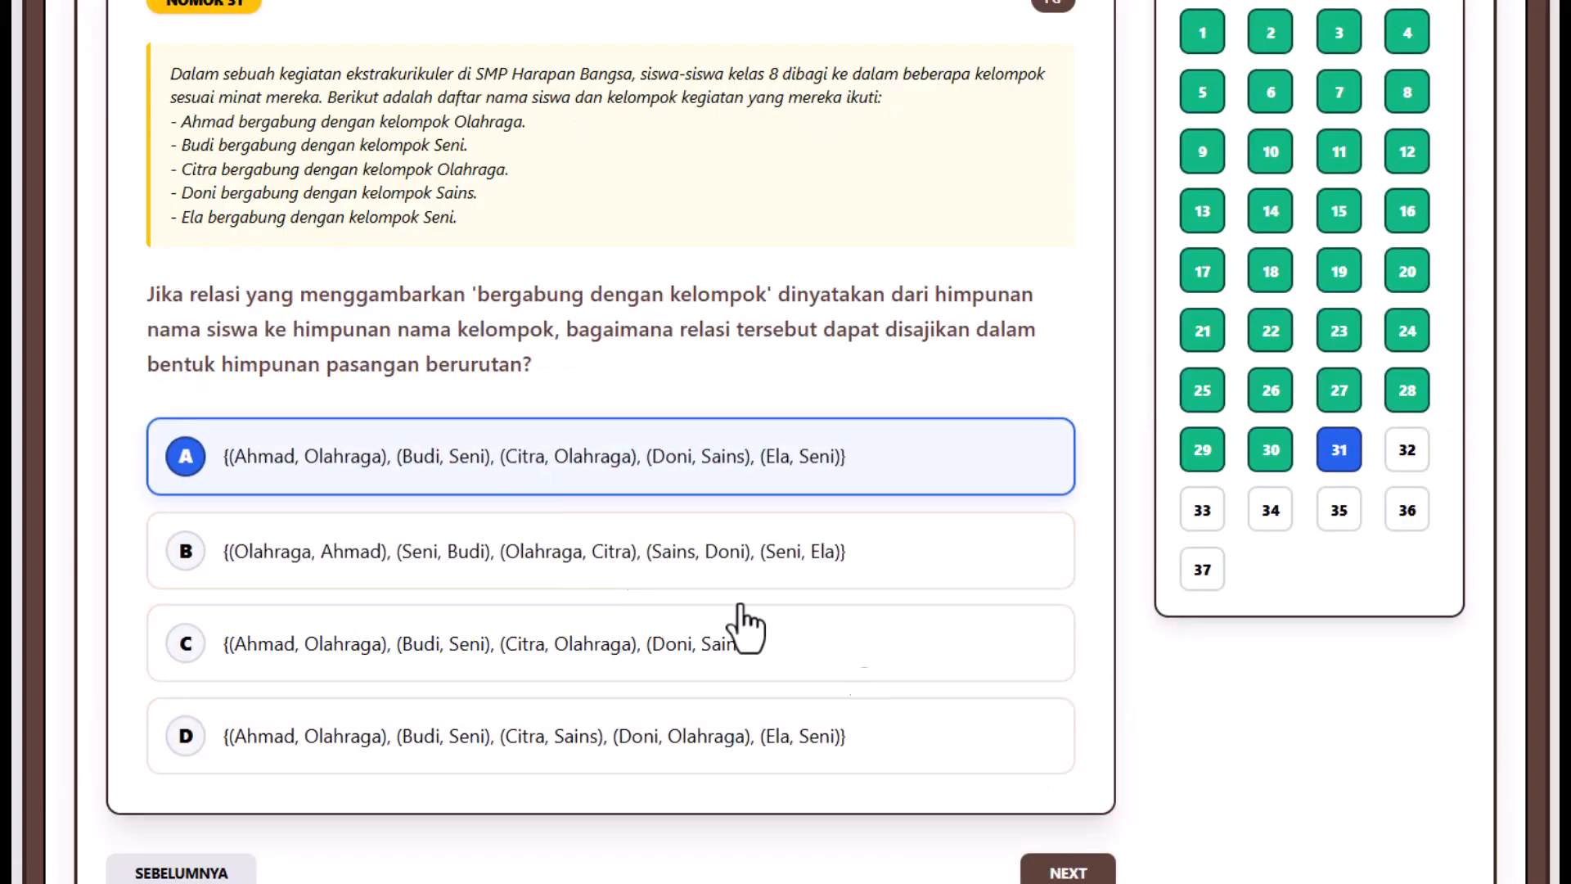
# - Answer question 32 with D (10), question 33 with A (19 buku) and question 34 with C (Rp4.200,00)
pyautogui.click(1068, 874)
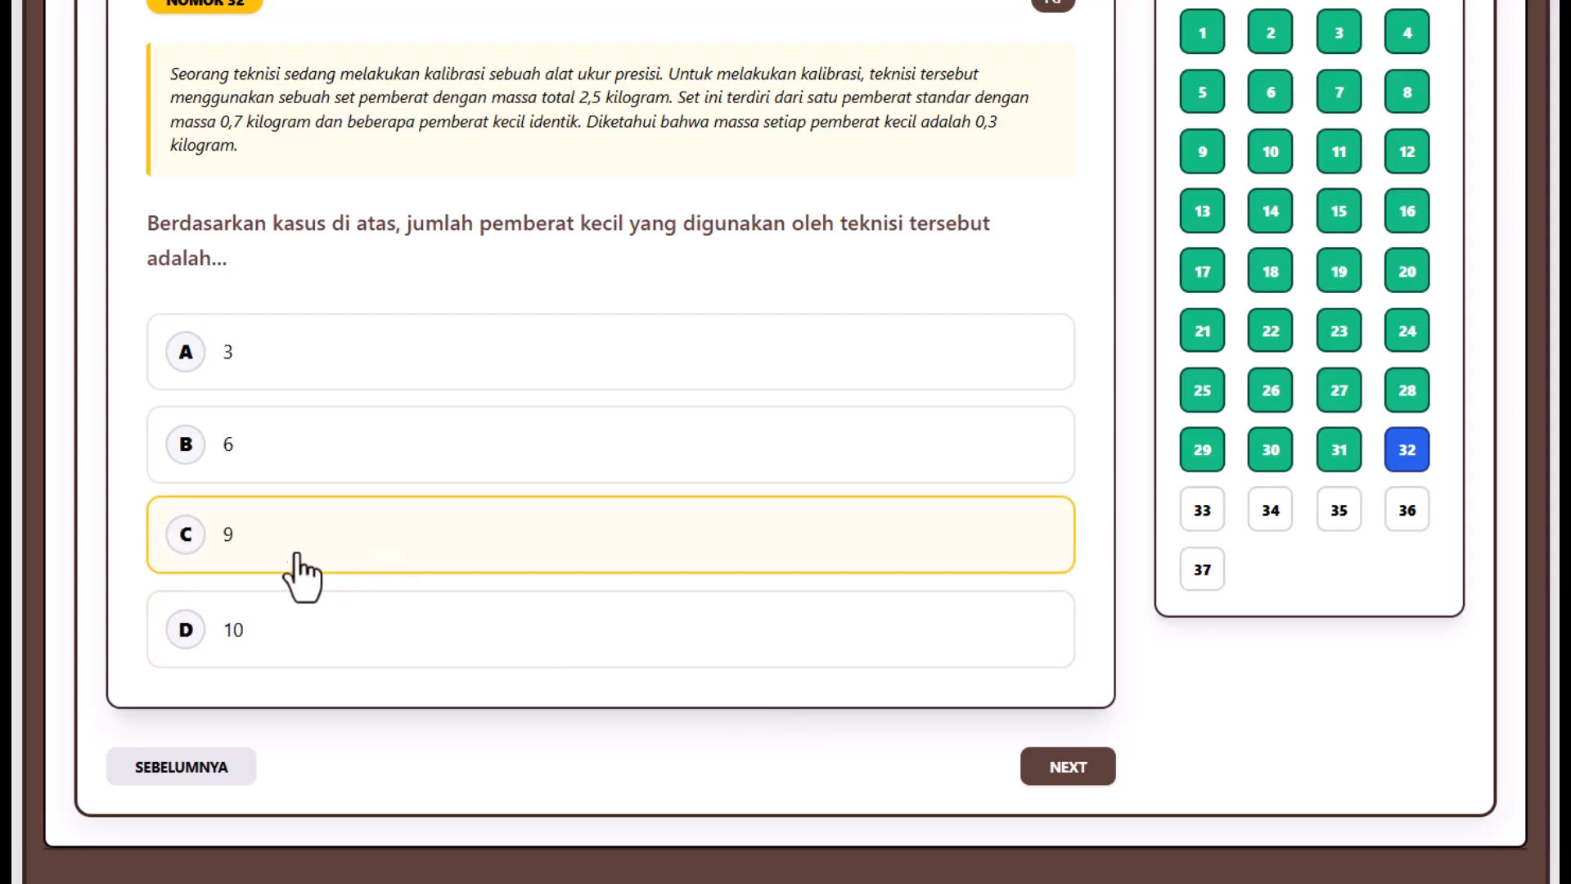
pyautogui.click(294, 626)
pyautogui.click(1062, 767)
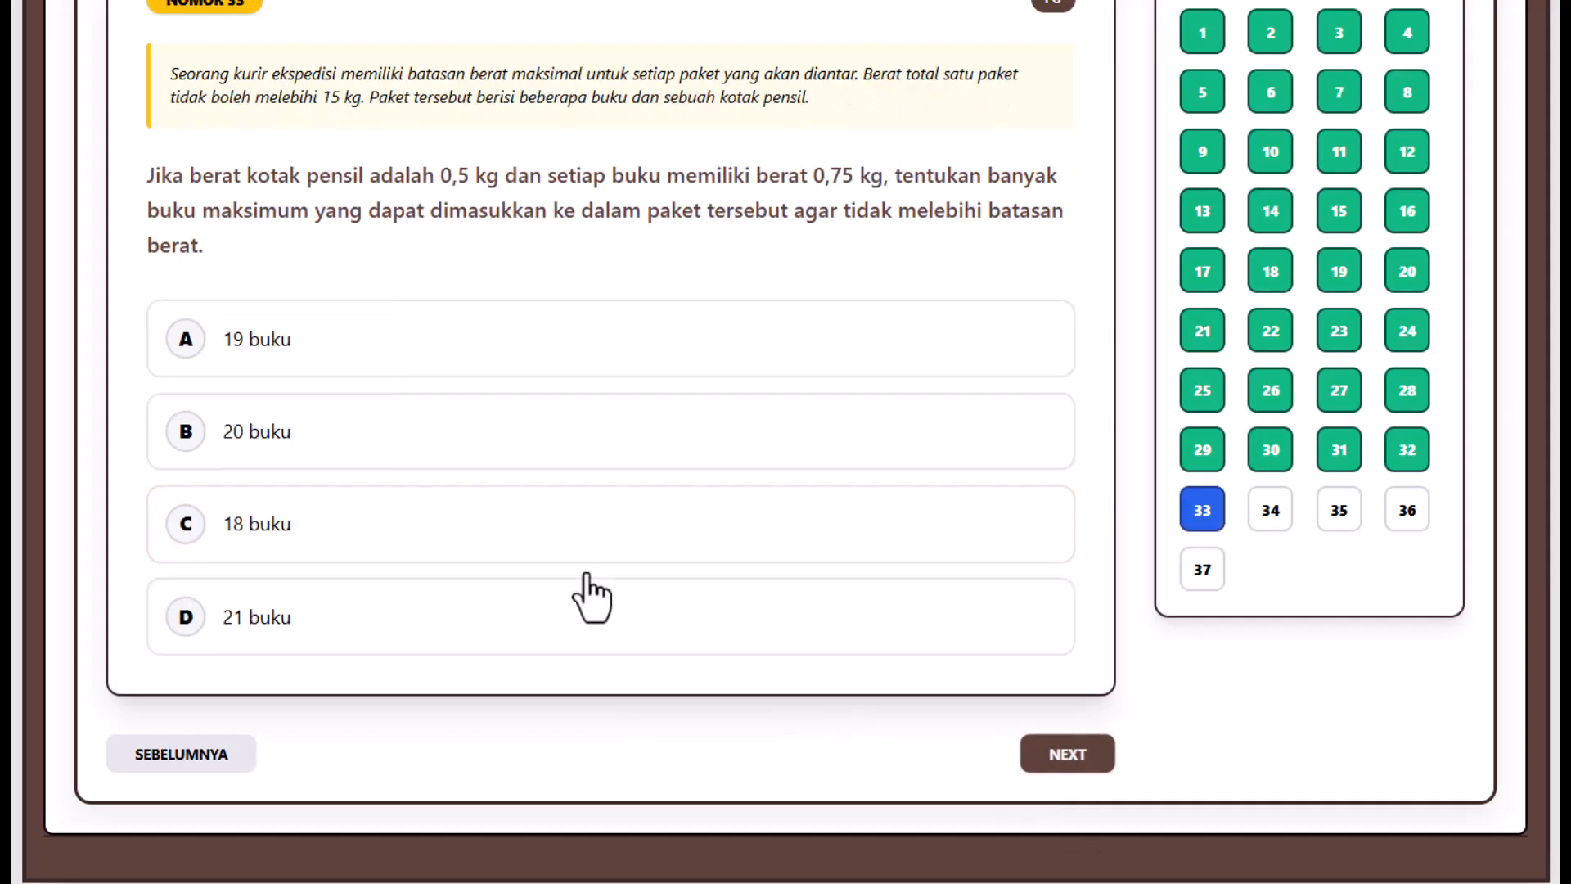
pyautogui.click(322, 359)
pyautogui.click(1062, 757)
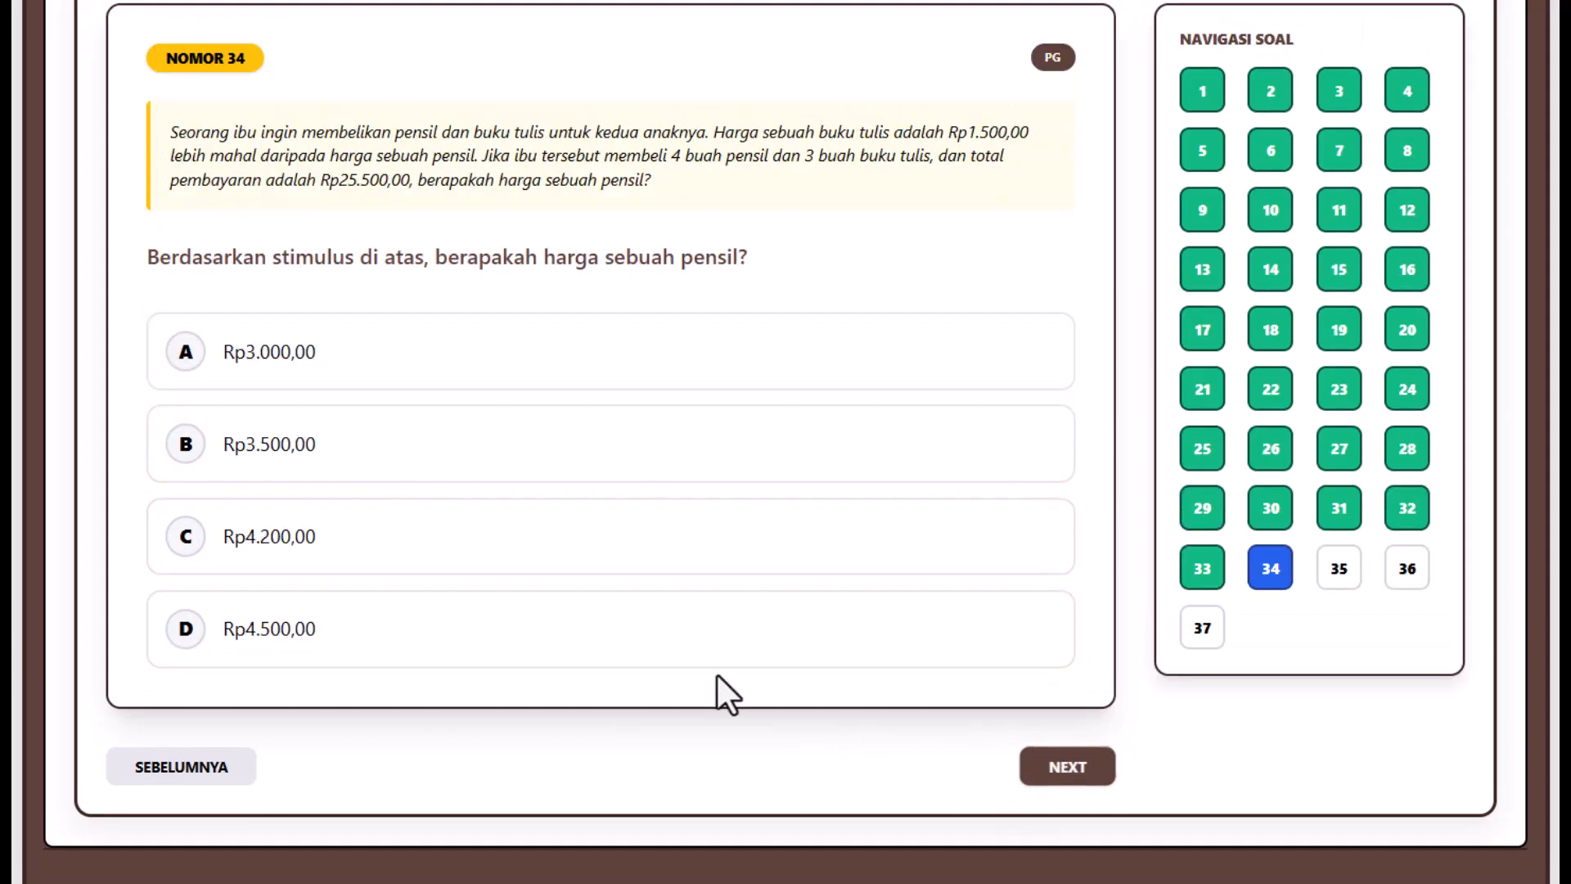
pyautogui.click(453, 545)
pyautogui.click(1056, 765)
# - Choose an option for question 35, then answer question 36 with D and question 37 with A (Rp 107.500,00)
pyautogui.click(339, 353)
pyautogui.click(1079, 744)
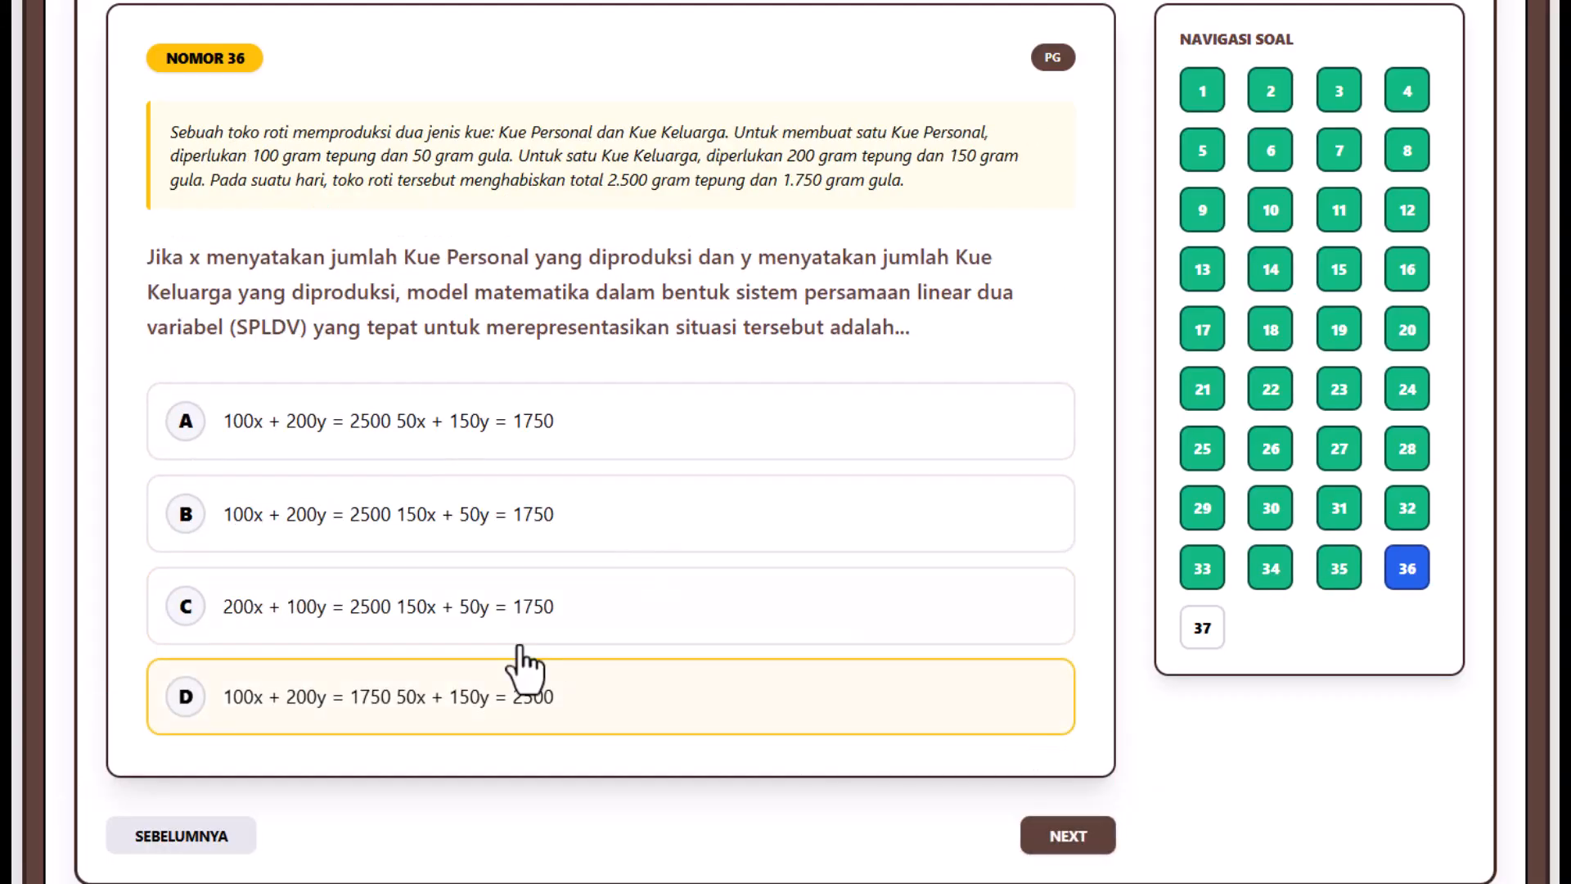
pyautogui.click(612, 721)
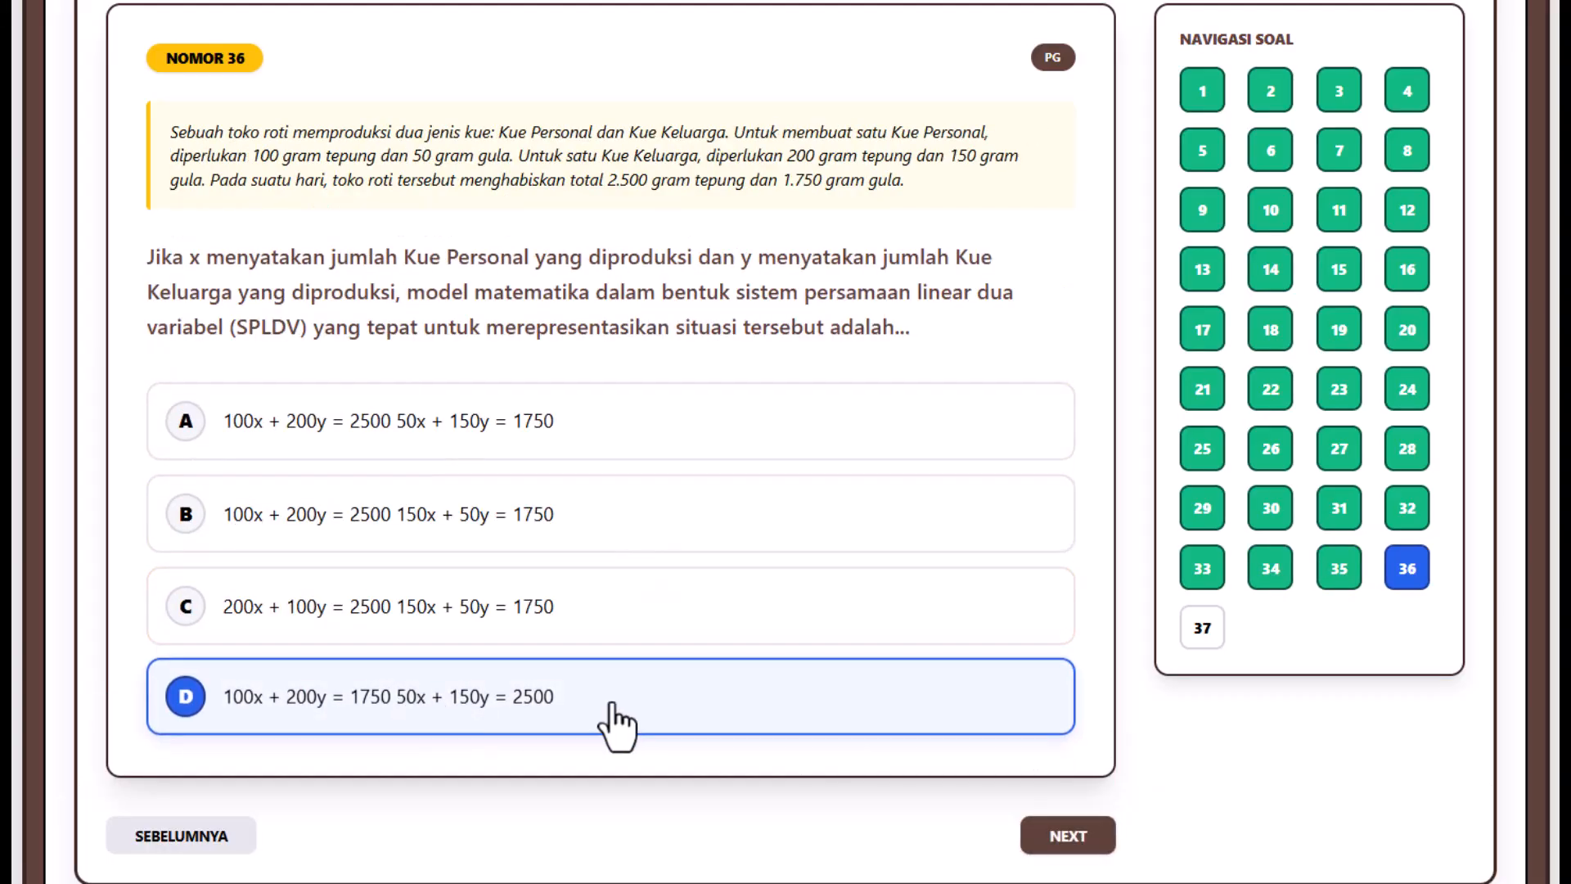
pyautogui.click(1071, 835)
pyautogui.click(415, 436)
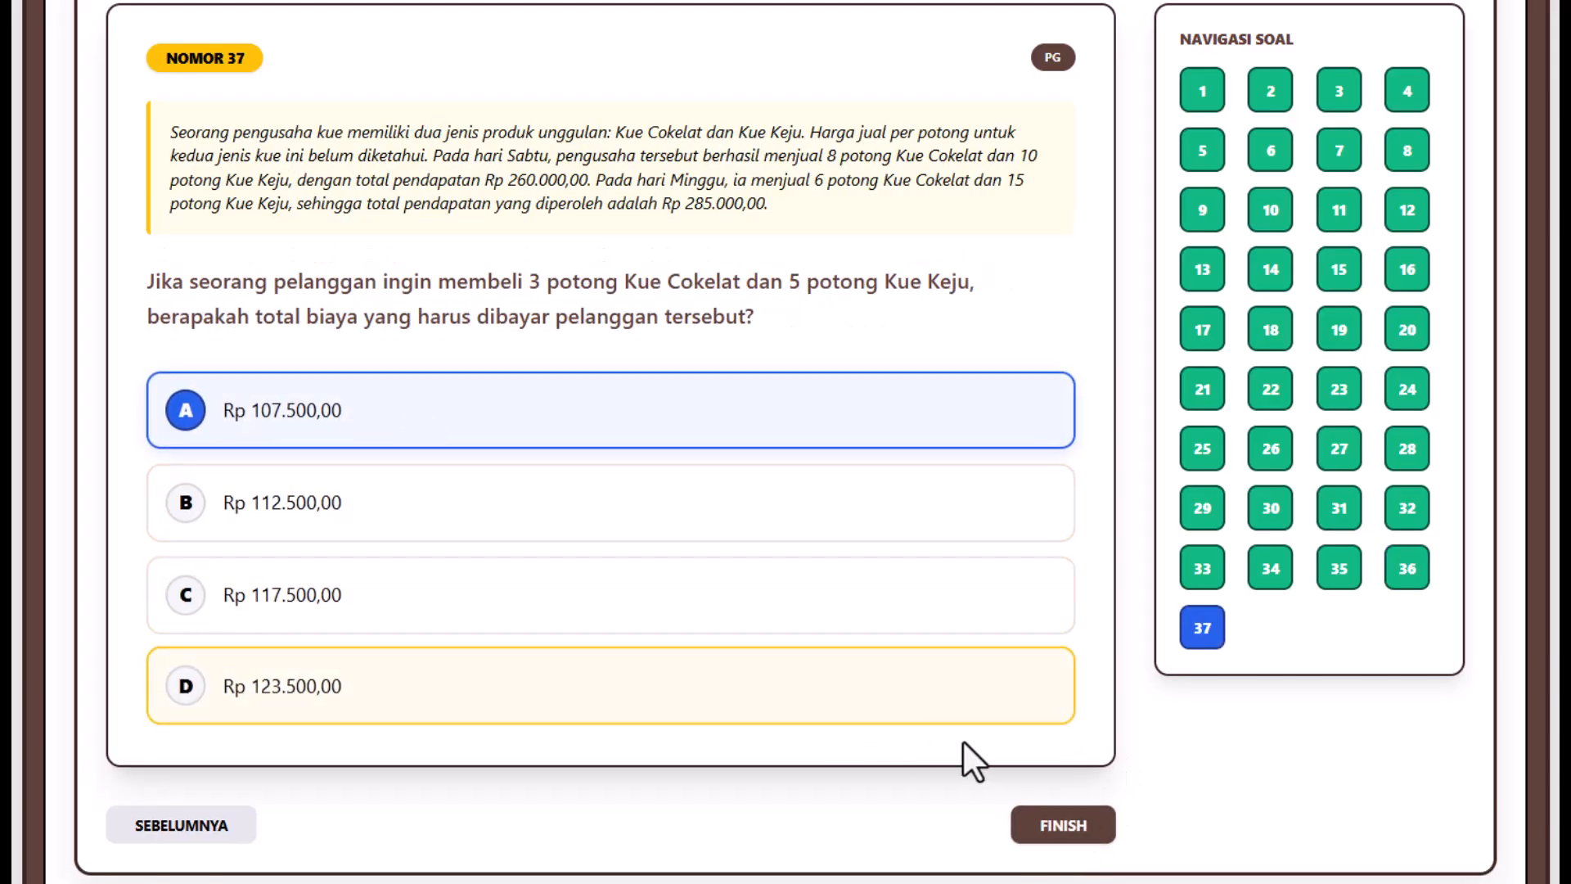
# - Finish the MATEMATIKA exam and copy its token
pyautogui.click(1064, 828)
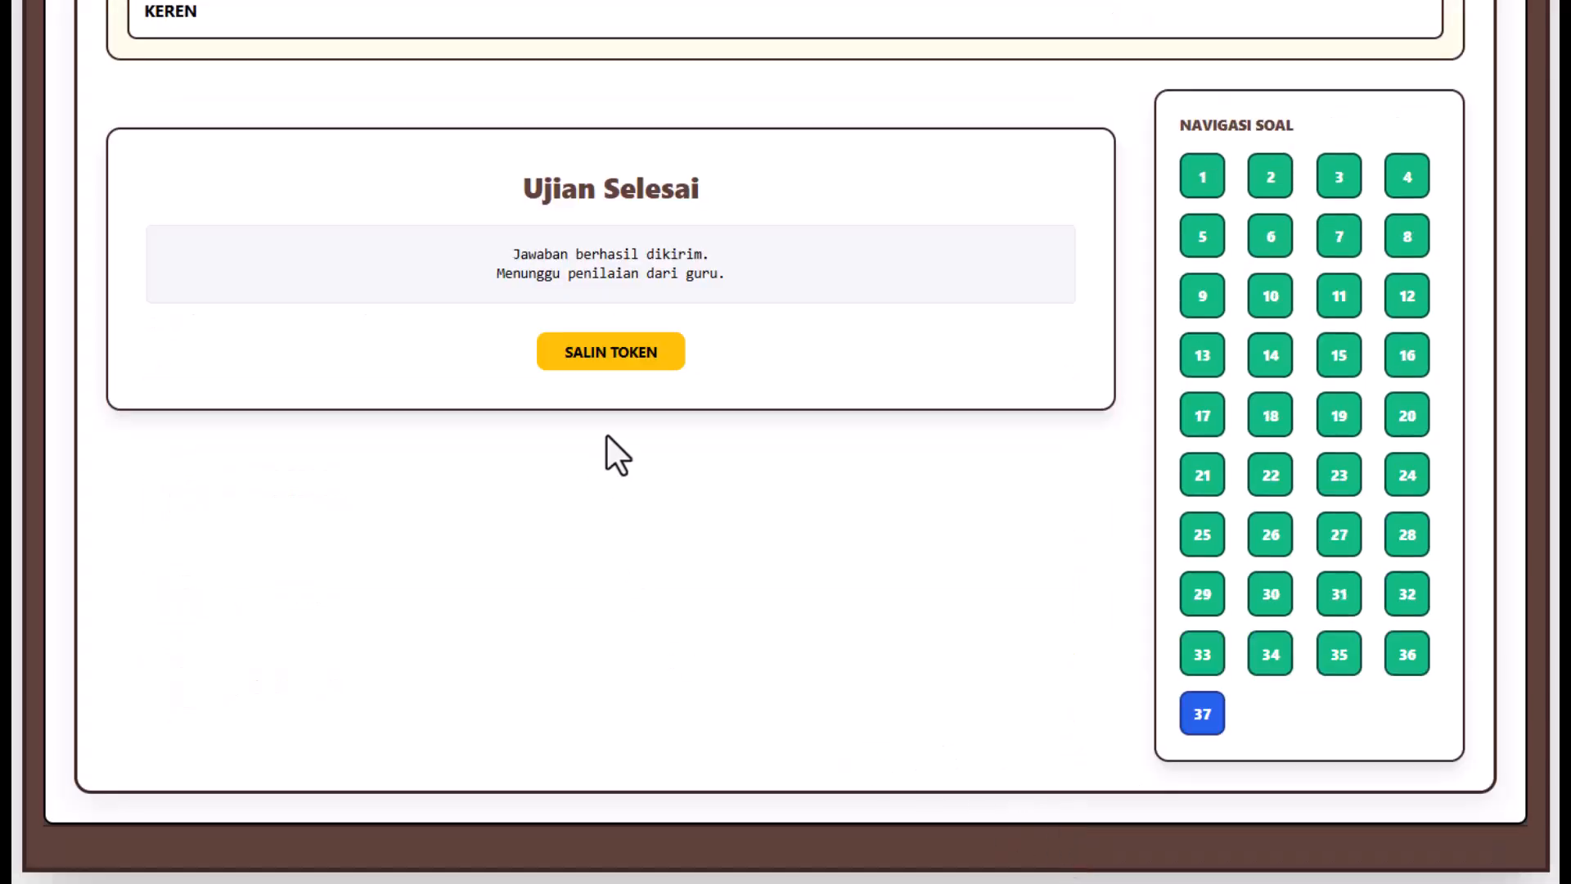
pyautogui.click(624, 366)
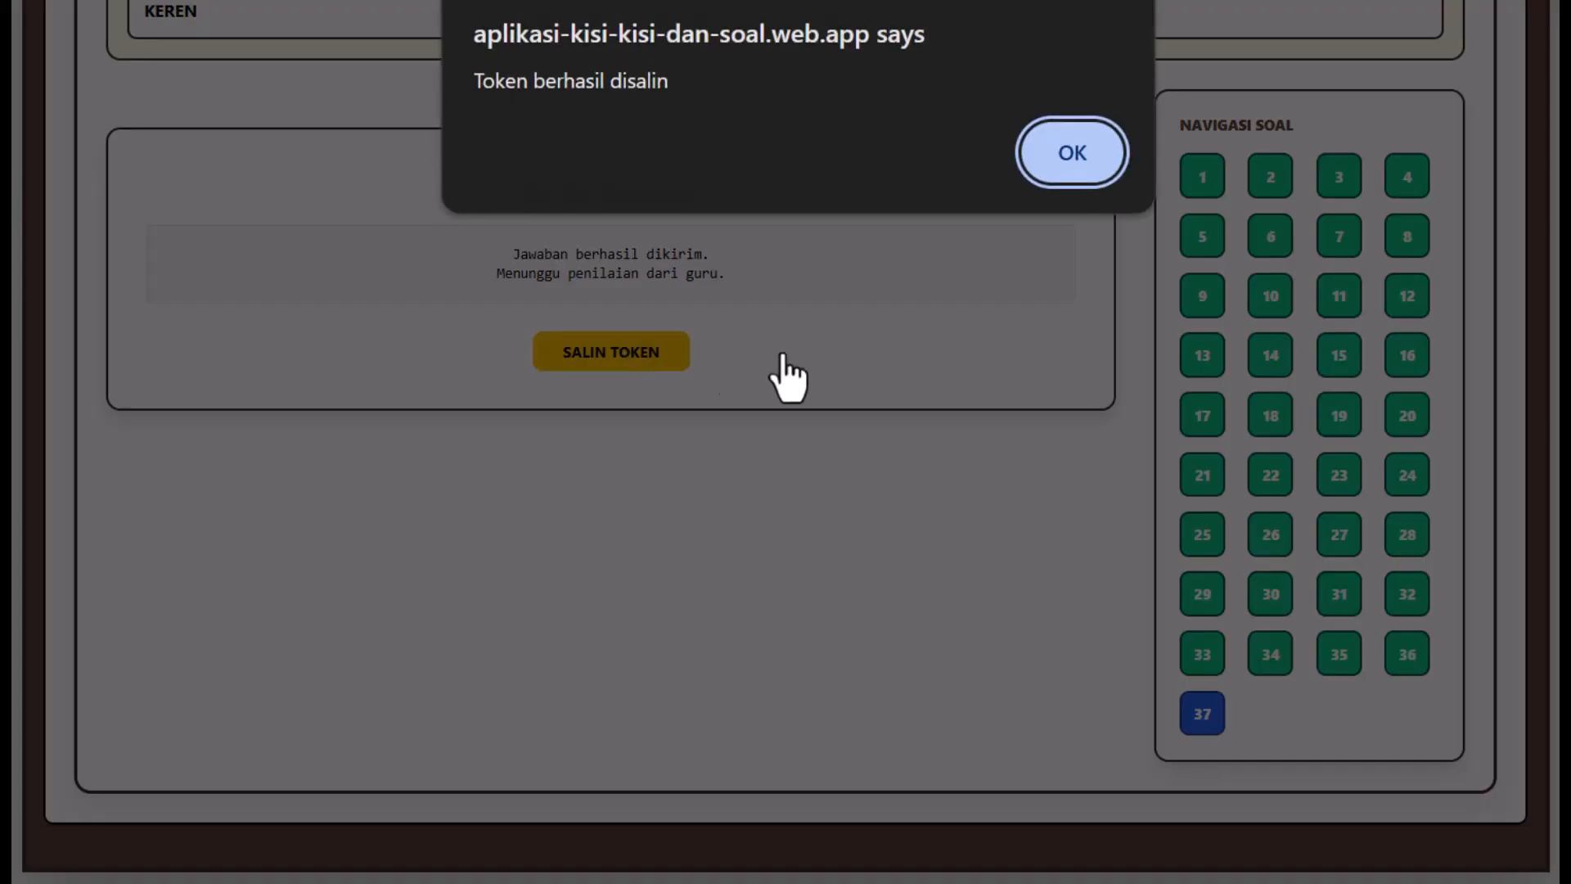
pyautogui.click(1074, 154)
# - Switch to the exam server window and export the MATEMATIKA scores to Excel
pyautogui.scroll(6, 887, 335)
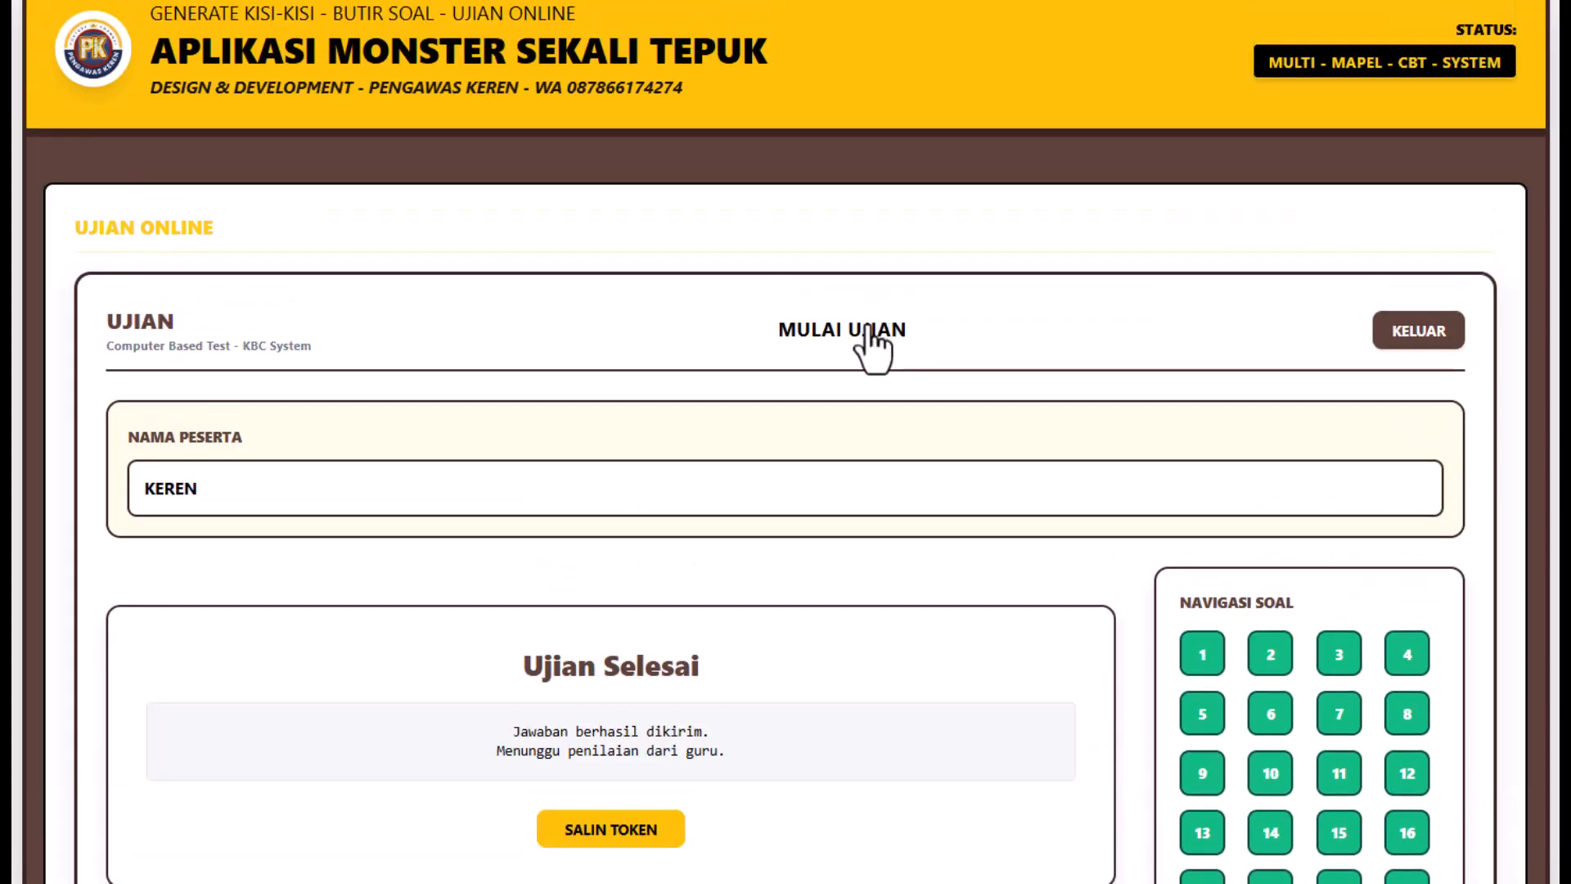
pyautogui.click(789, 841)
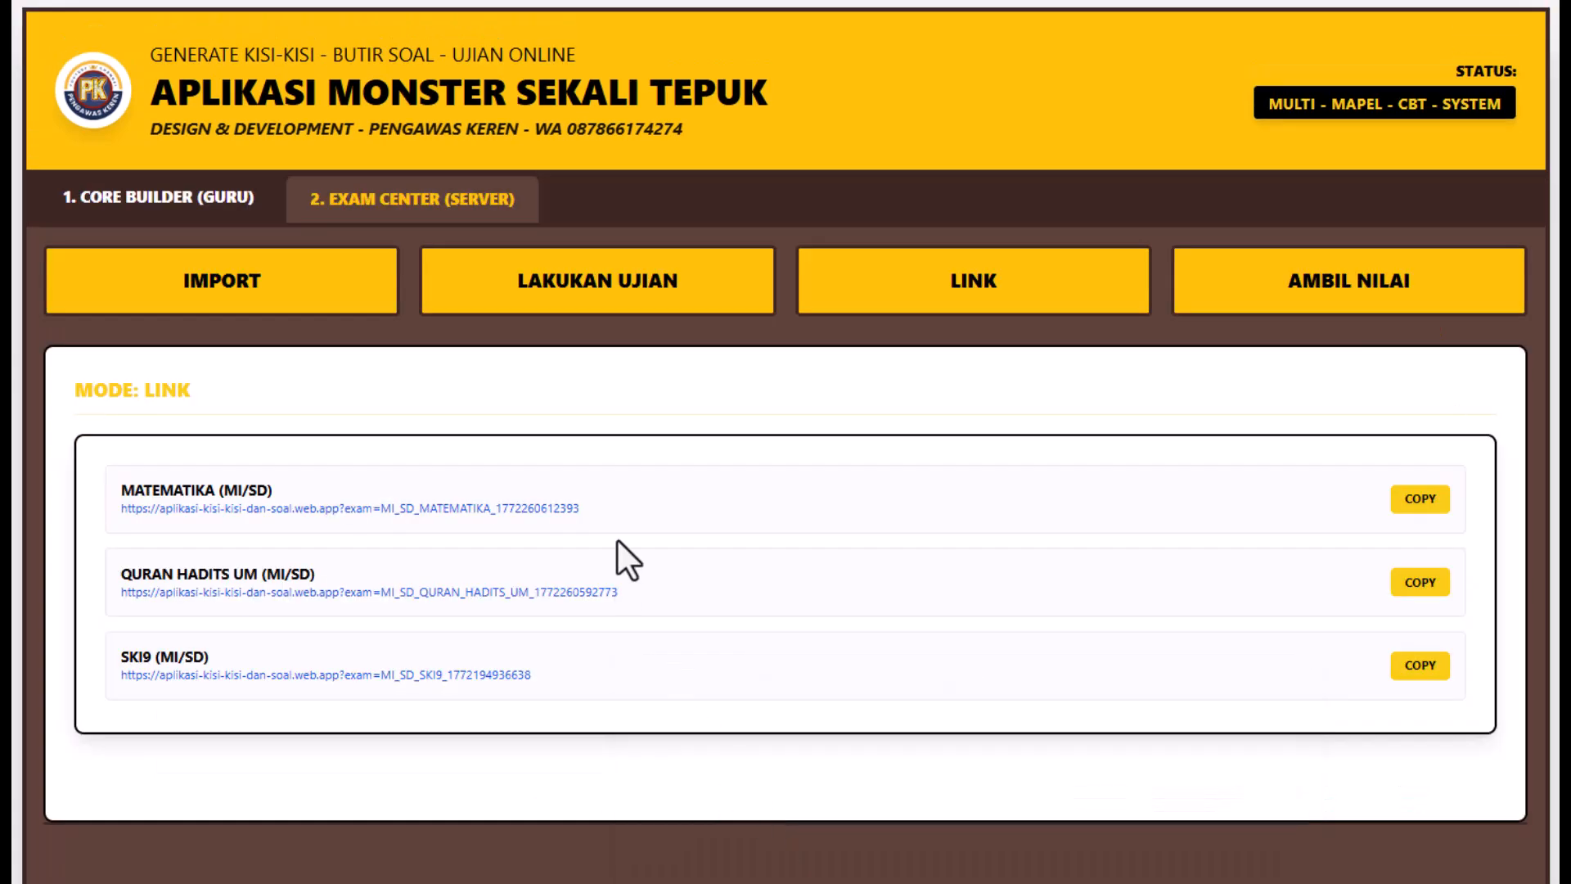
pyautogui.click(1342, 306)
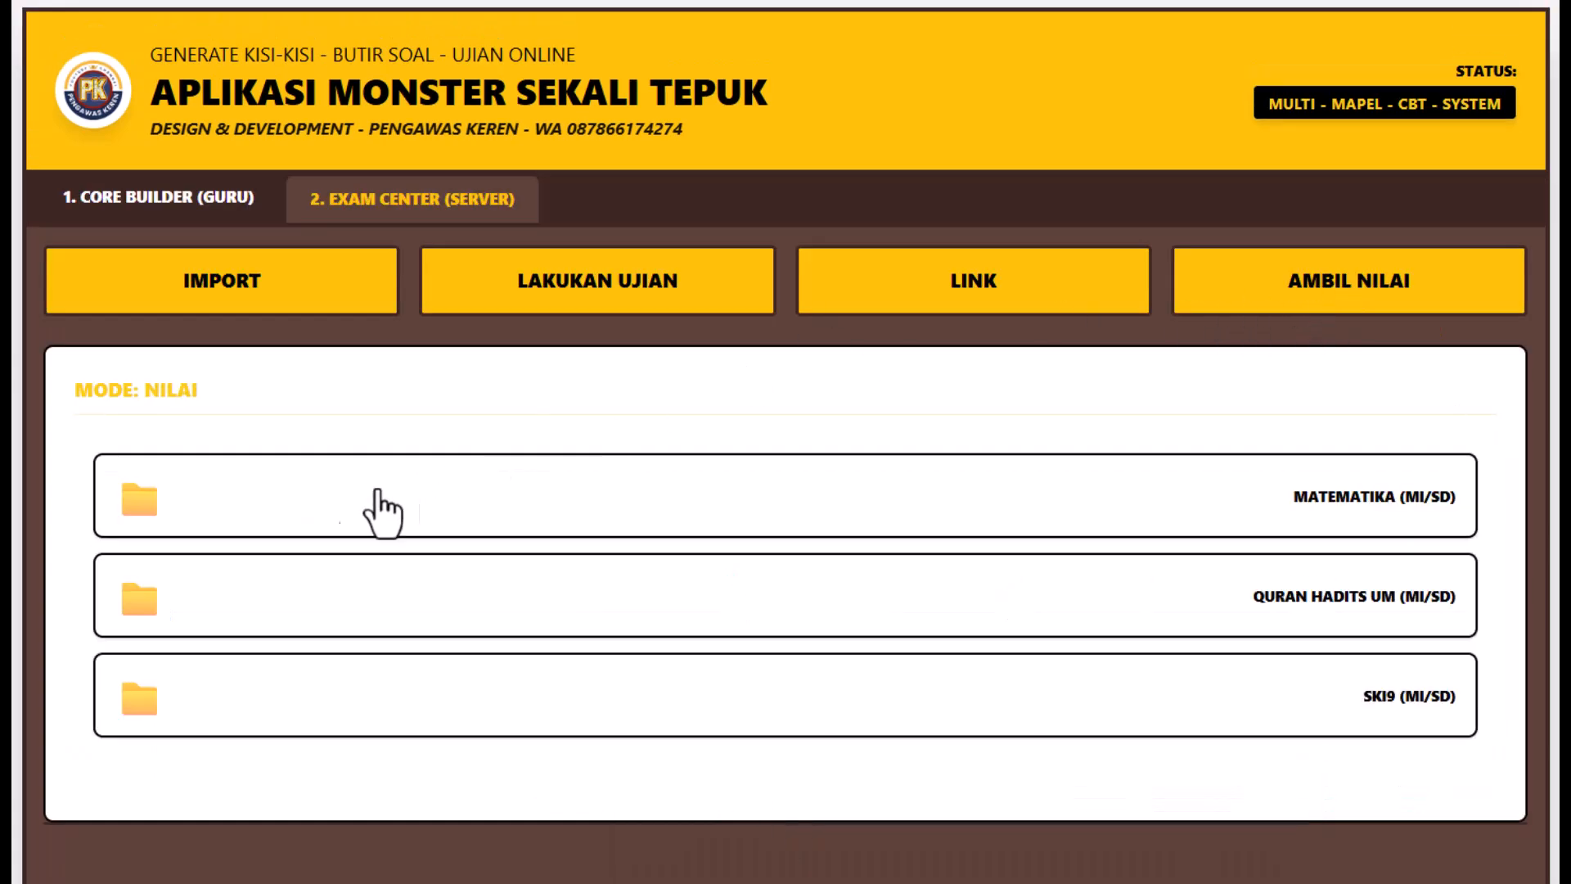
pyautogui.click(139, 507)
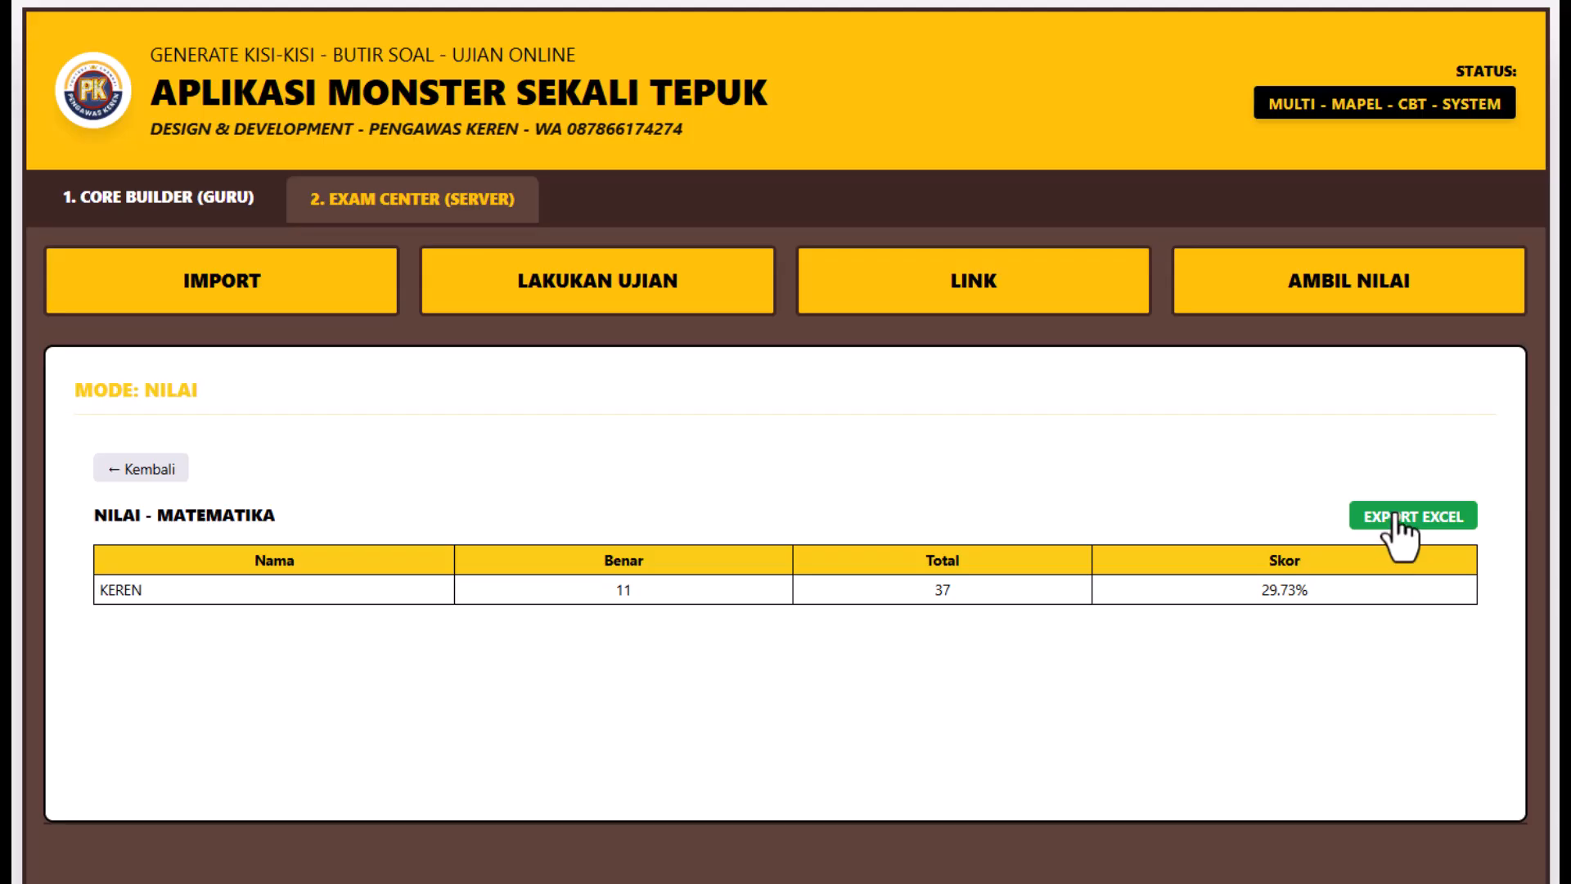
pyautogui.click(1394, 517)
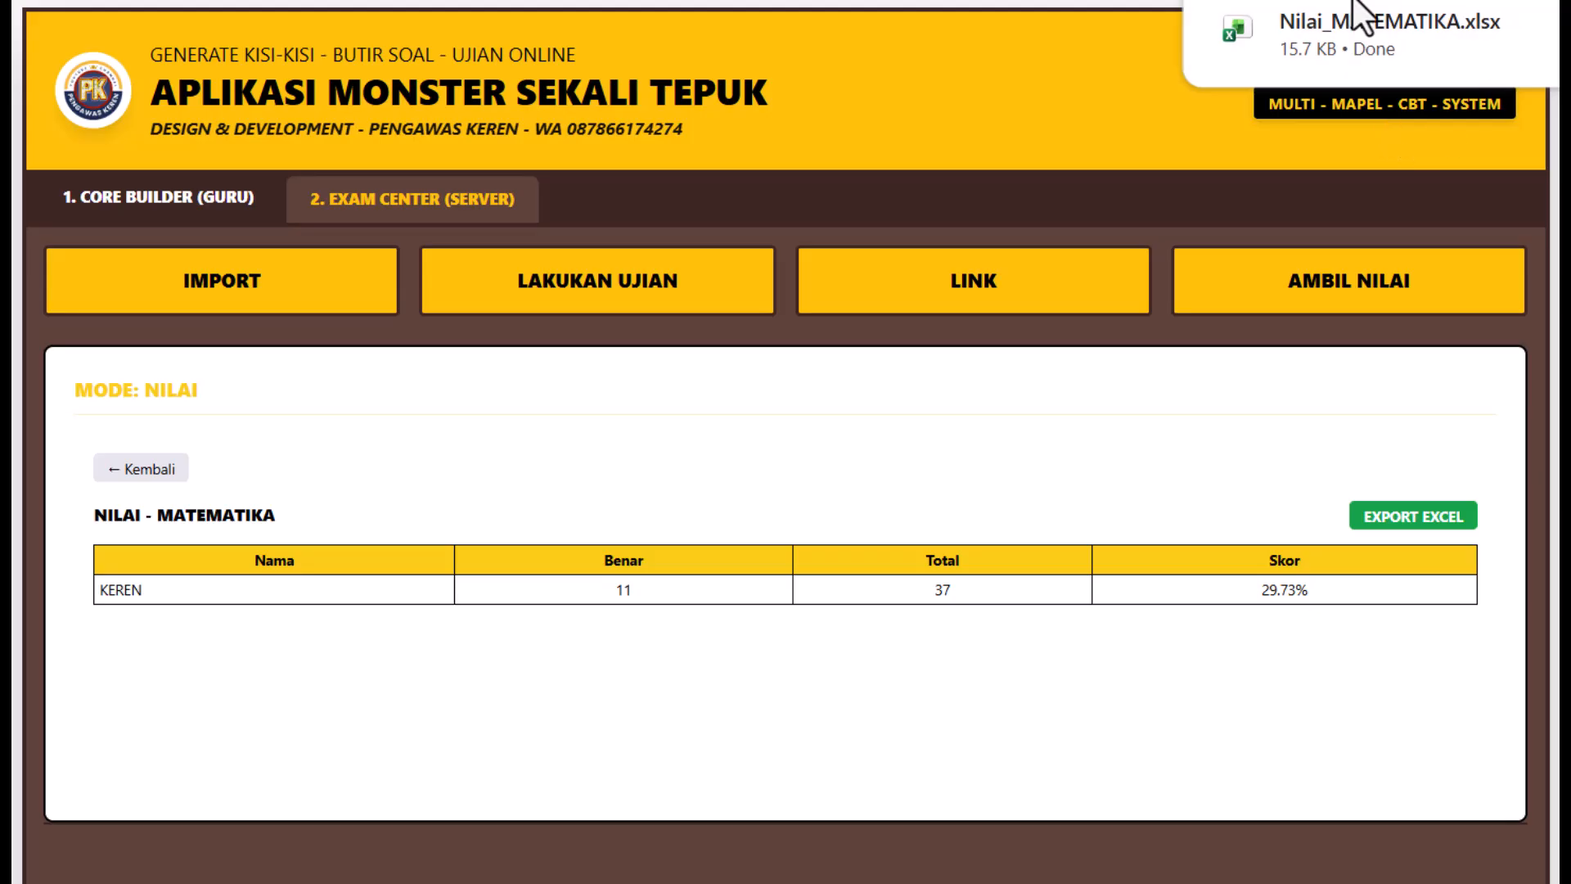
# - Export the QURAN HADITS UM scores to Excel and check the downloaded files before returning to the score table
pyautogui.click(111, 468)
pyautogui.click(531, 622)
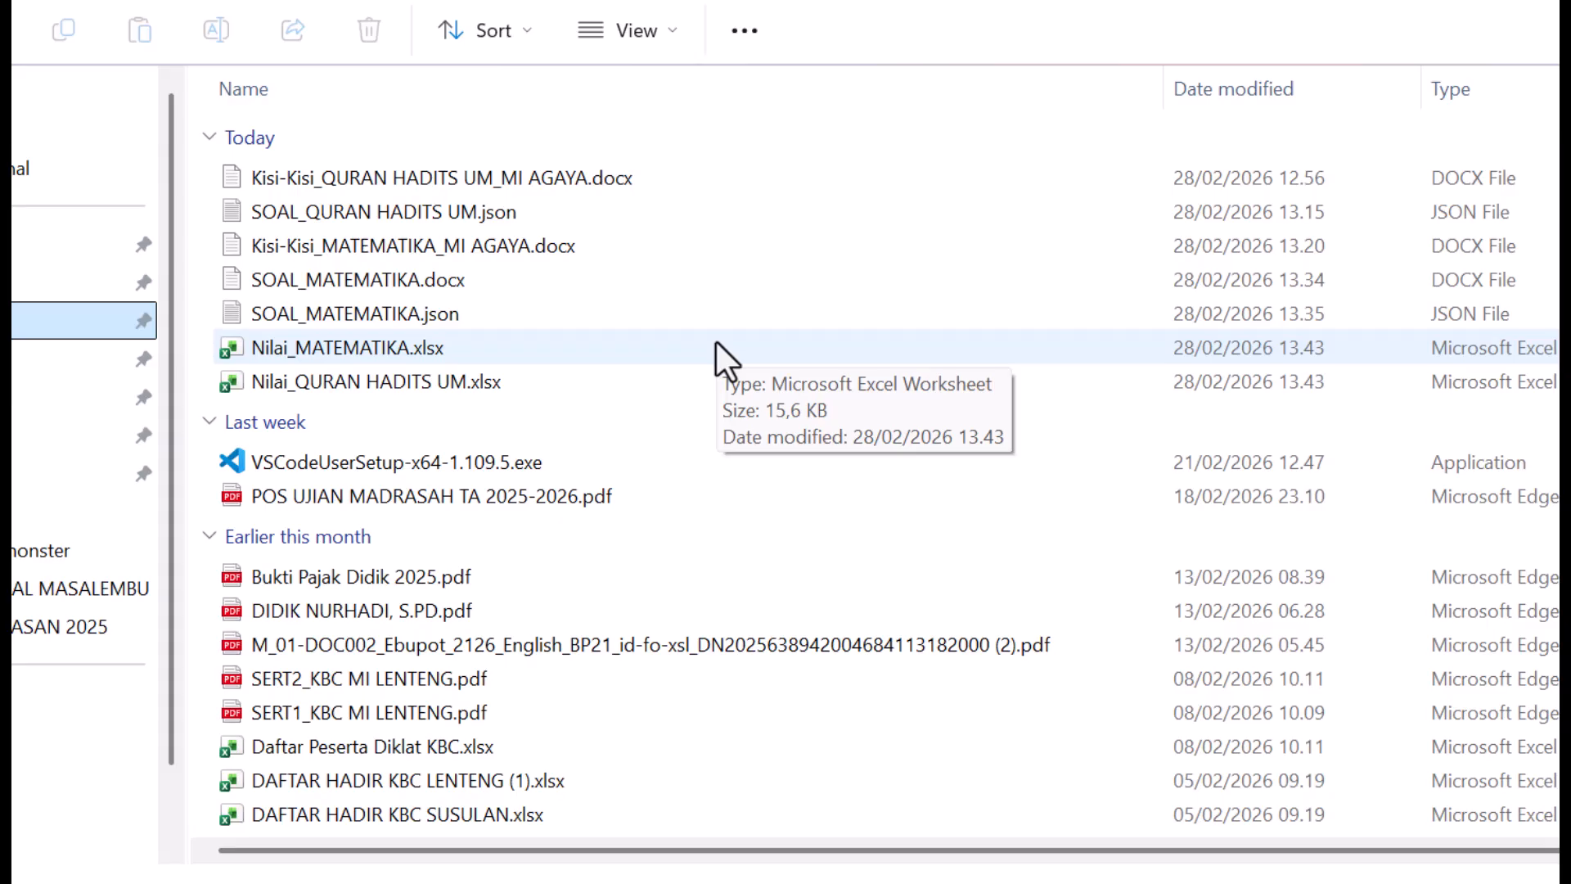
pyautogui.click(967, 883)
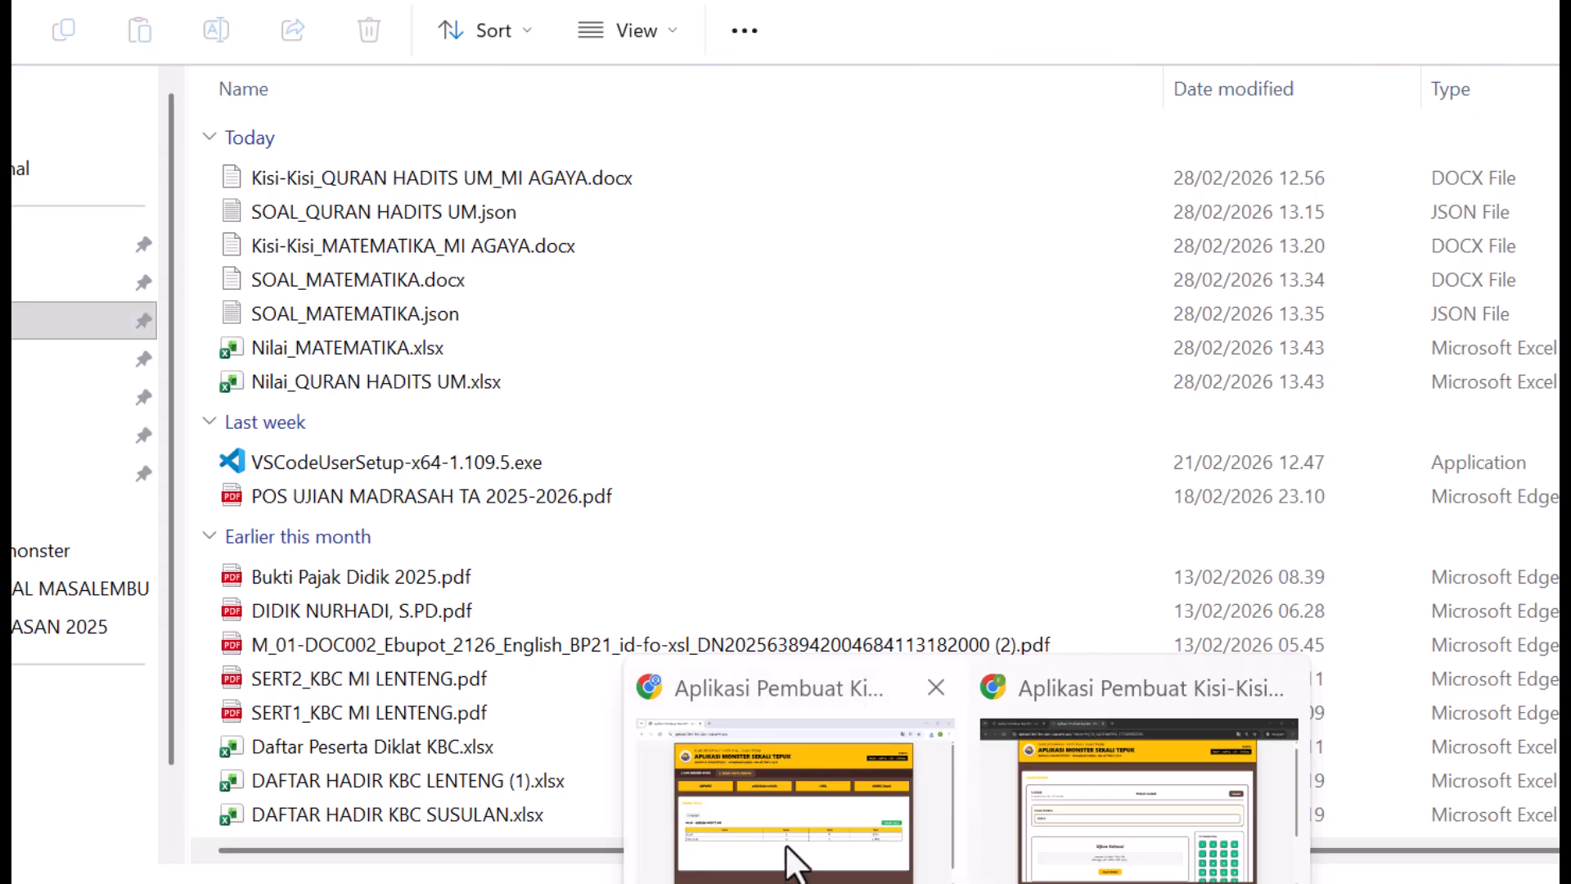
pyautogui.click(792, 863)
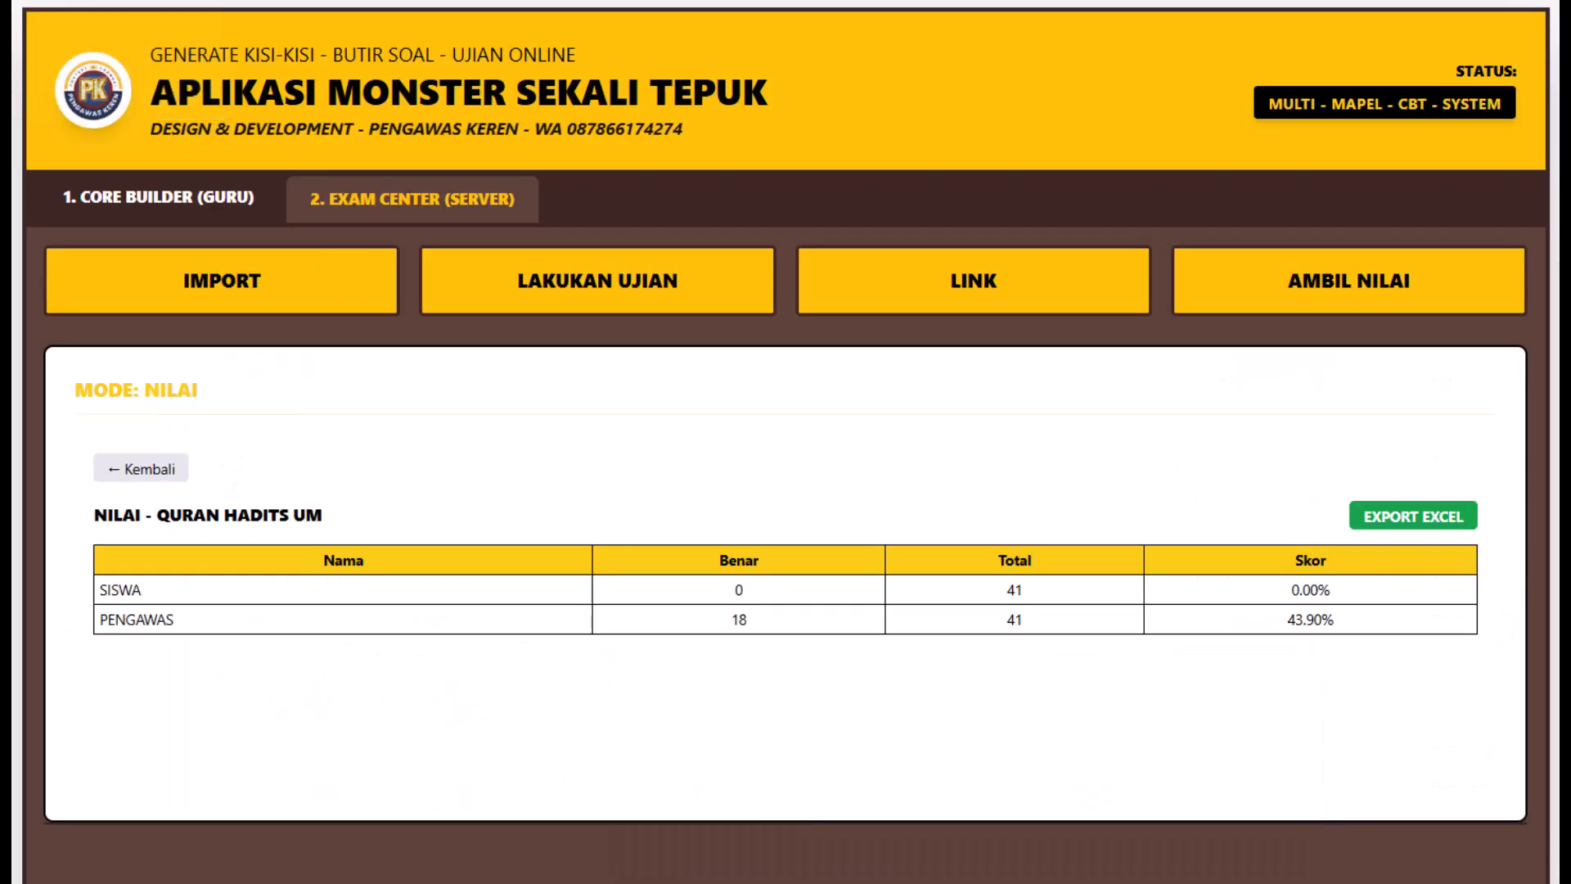
# - Switch to ChatGPT, attach SOAL_MATEMATIKA.json and send the request "tolong analisis dengan konsep yang aku kirim tadi"
pyautogui.moveTo(967, 882)
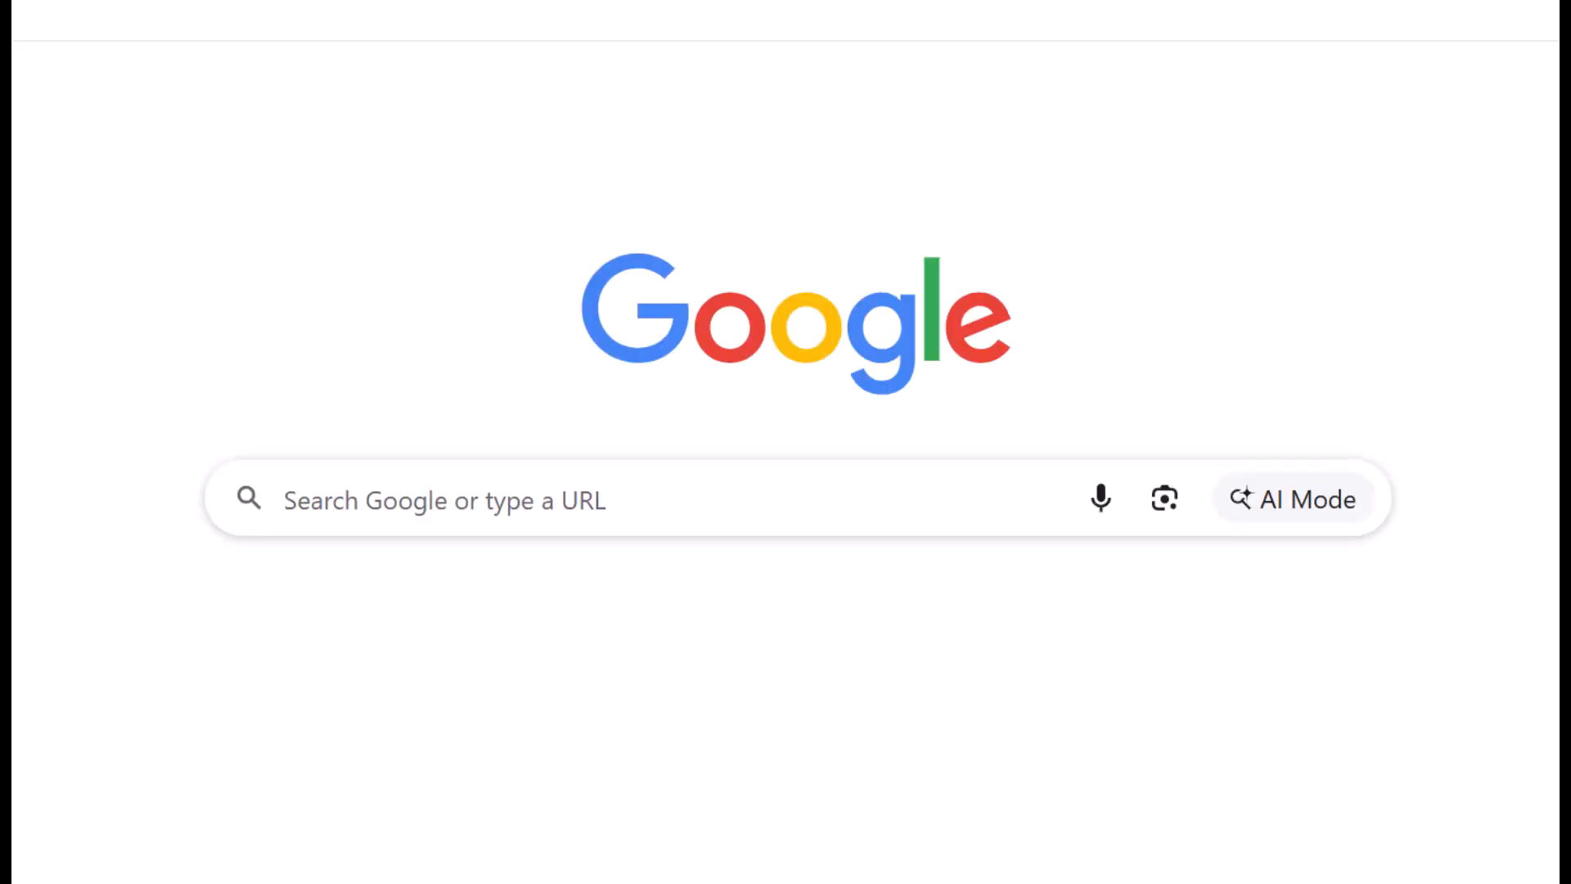
pyautogui.click(332, 650)
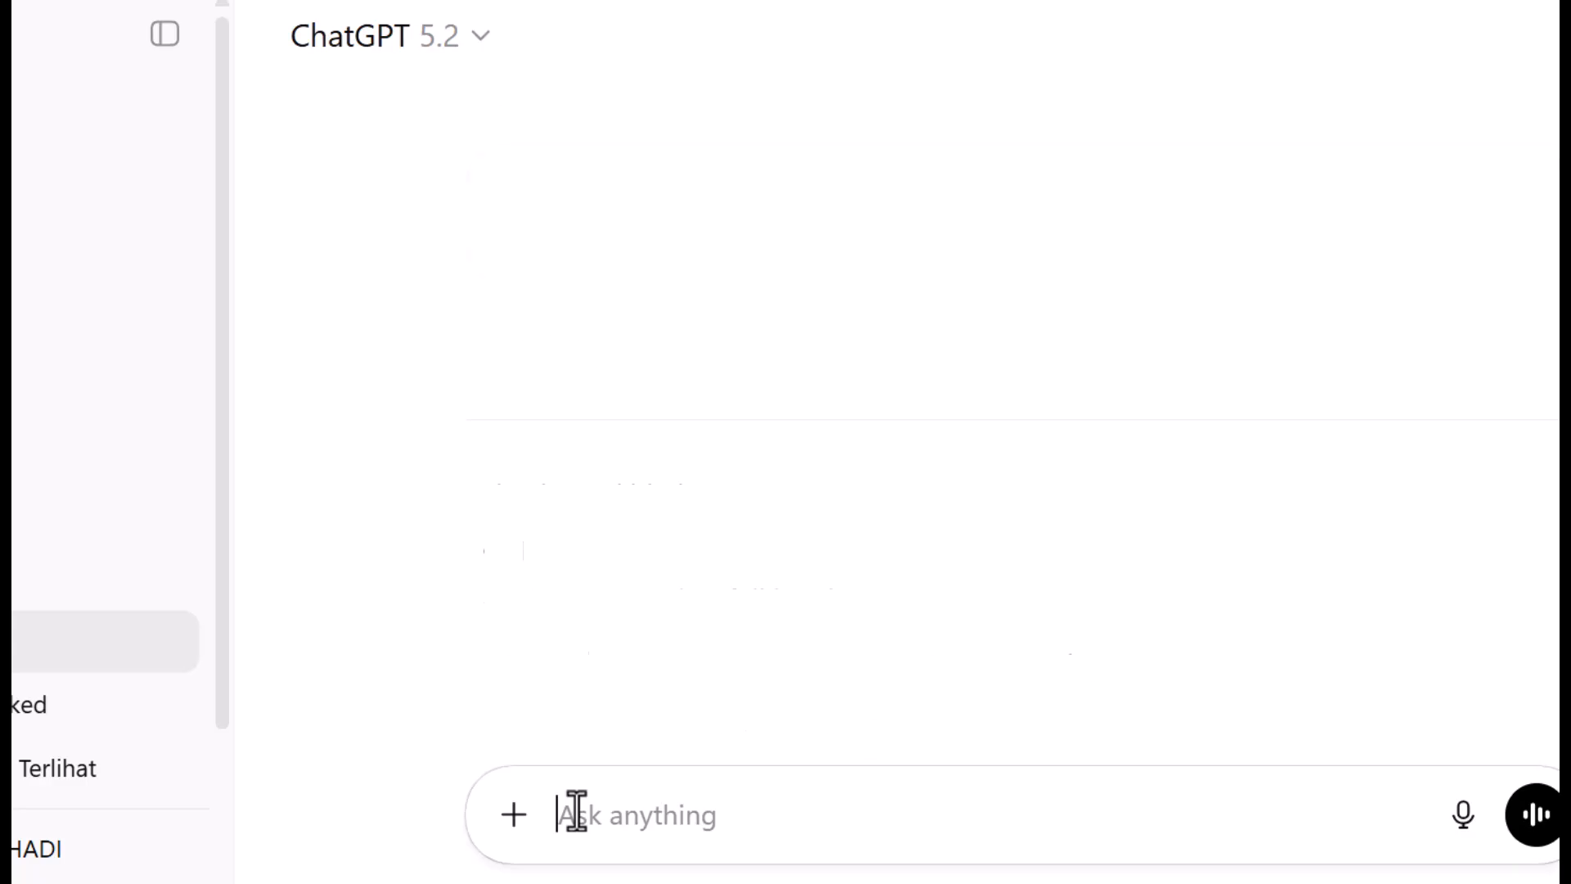
pyautogui.click(514, 815)
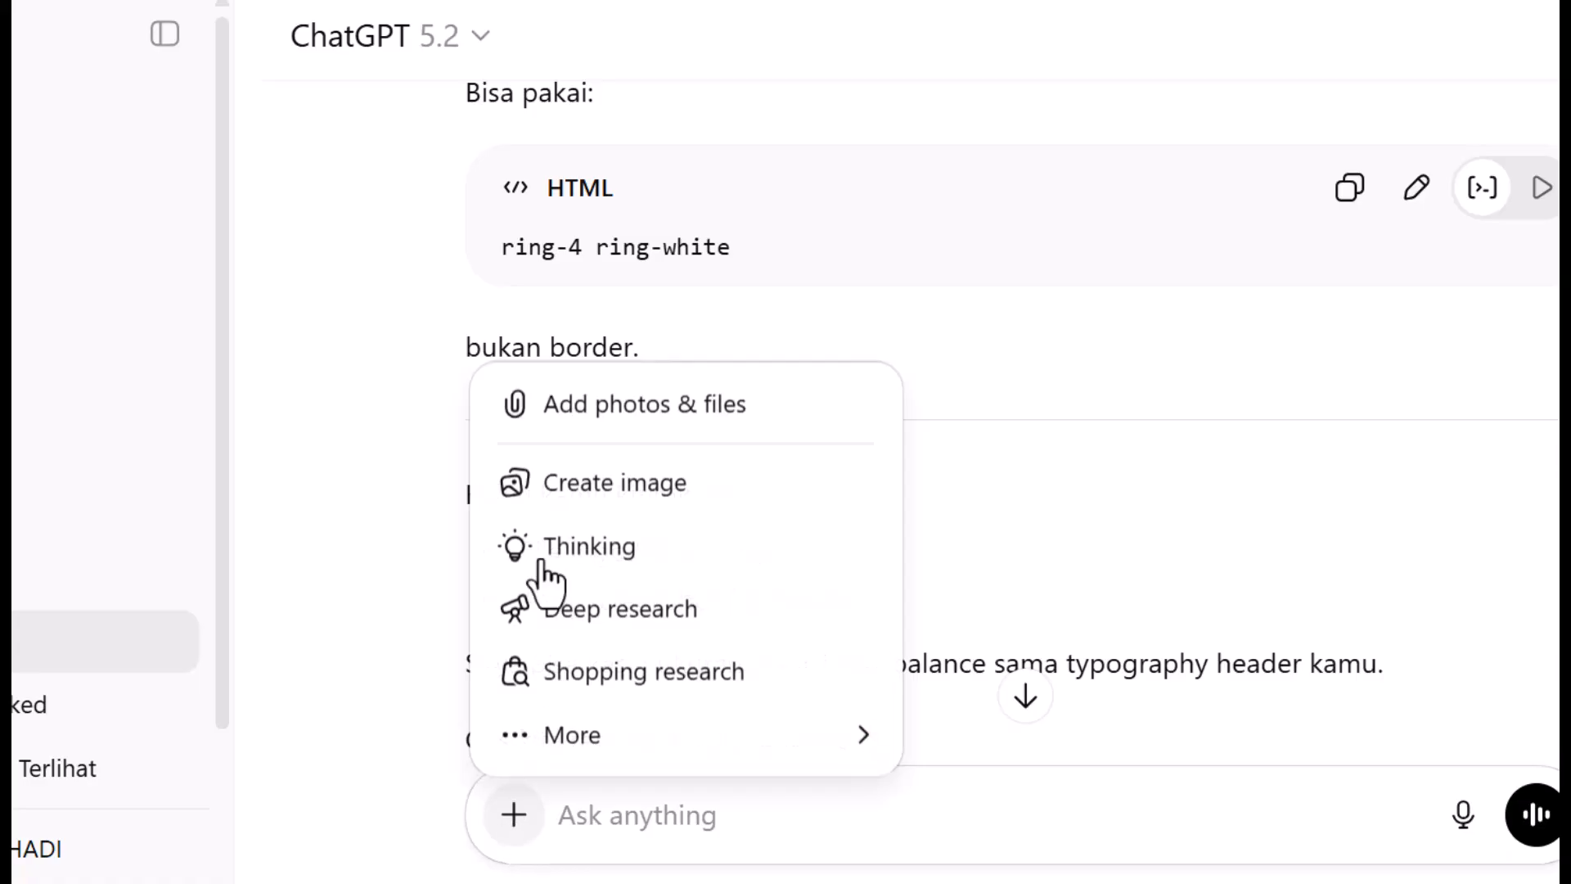
pyautogui.click(516, 401)
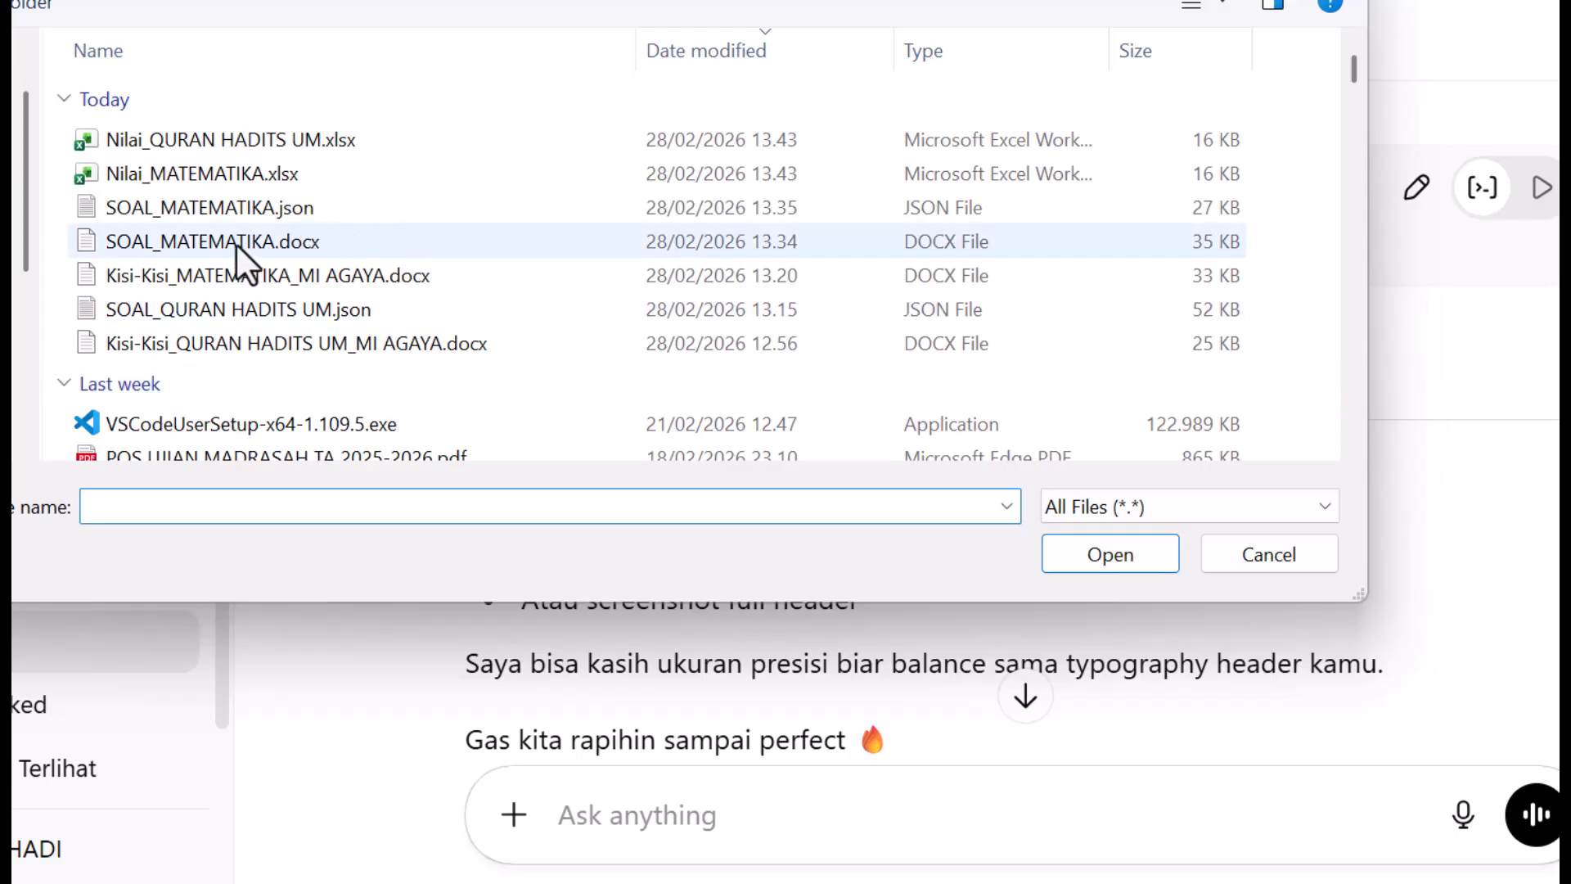
pyautogui.click(327, 204)
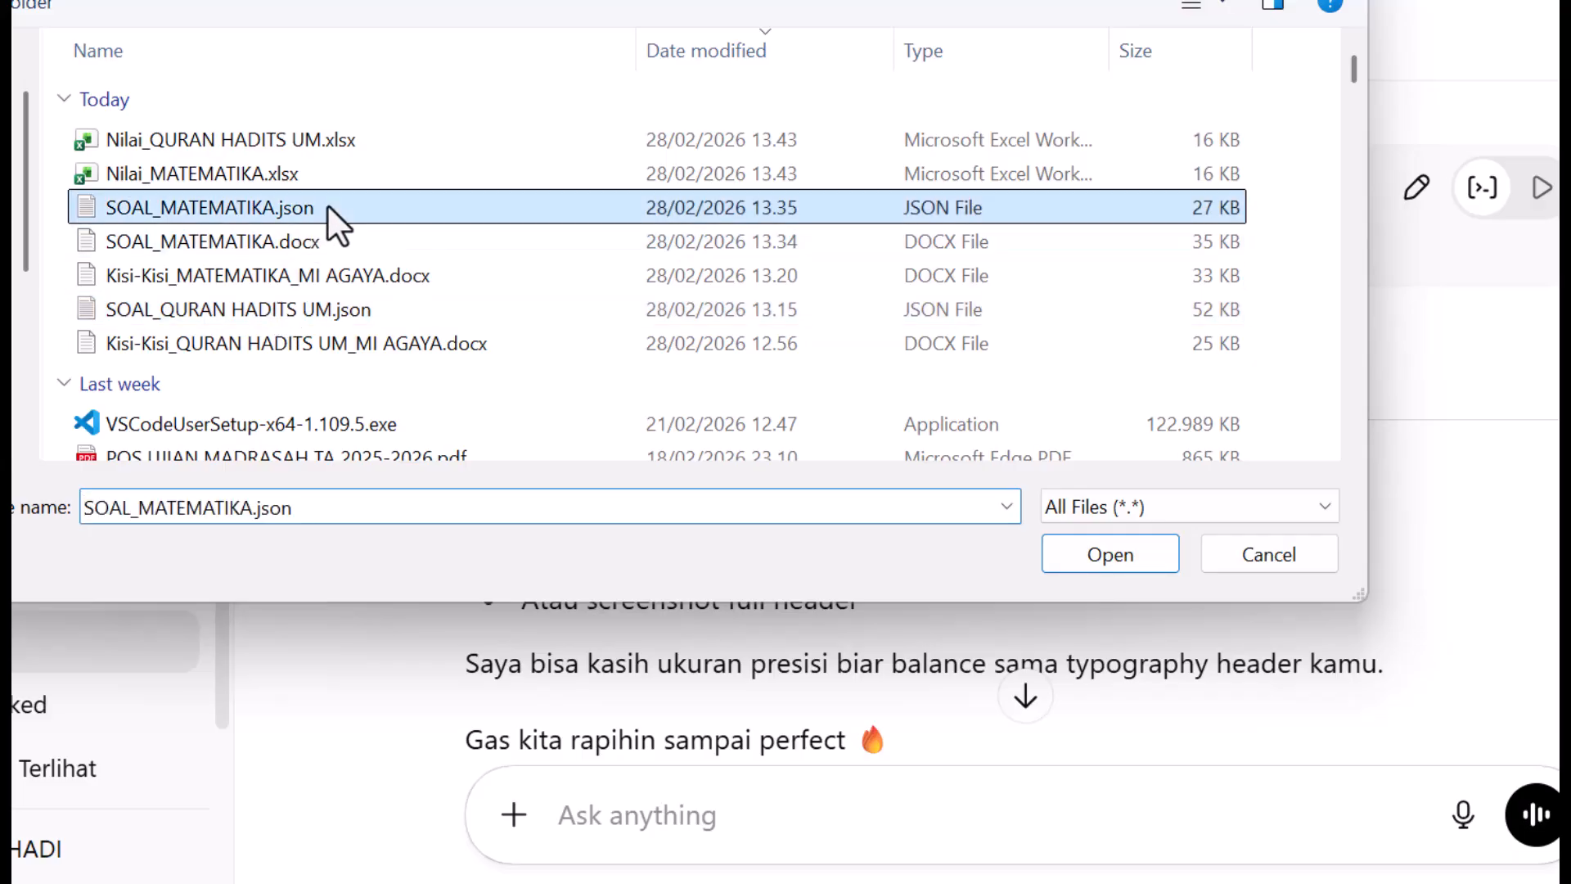
pyautogui.click(1109, 556)
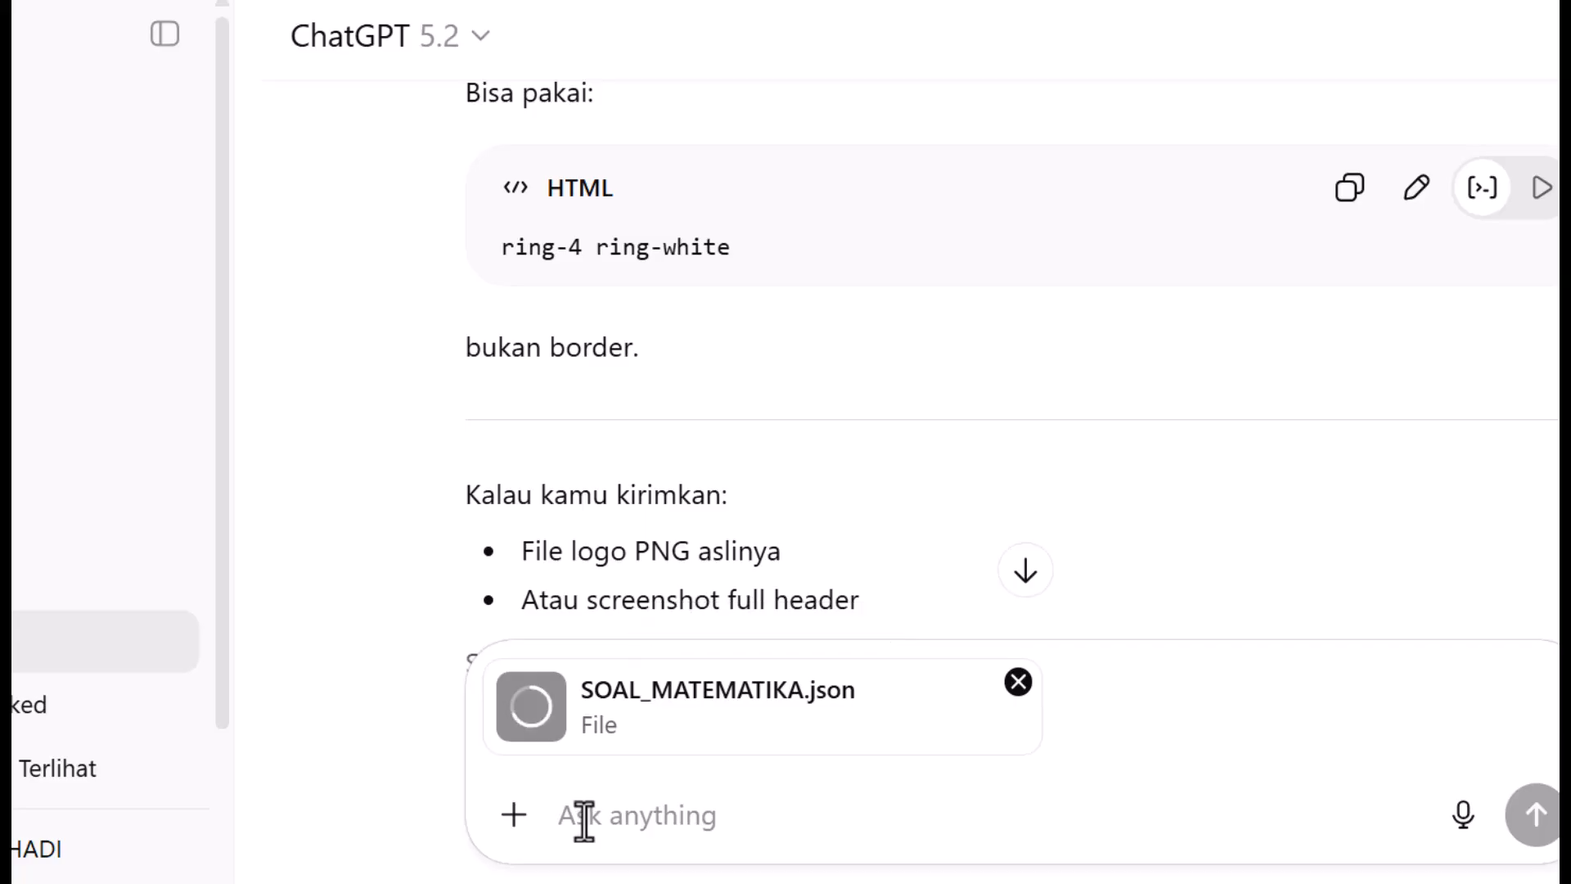
pyautogui.write('tolong analisis dengan konsep yang aku kirim tadi')
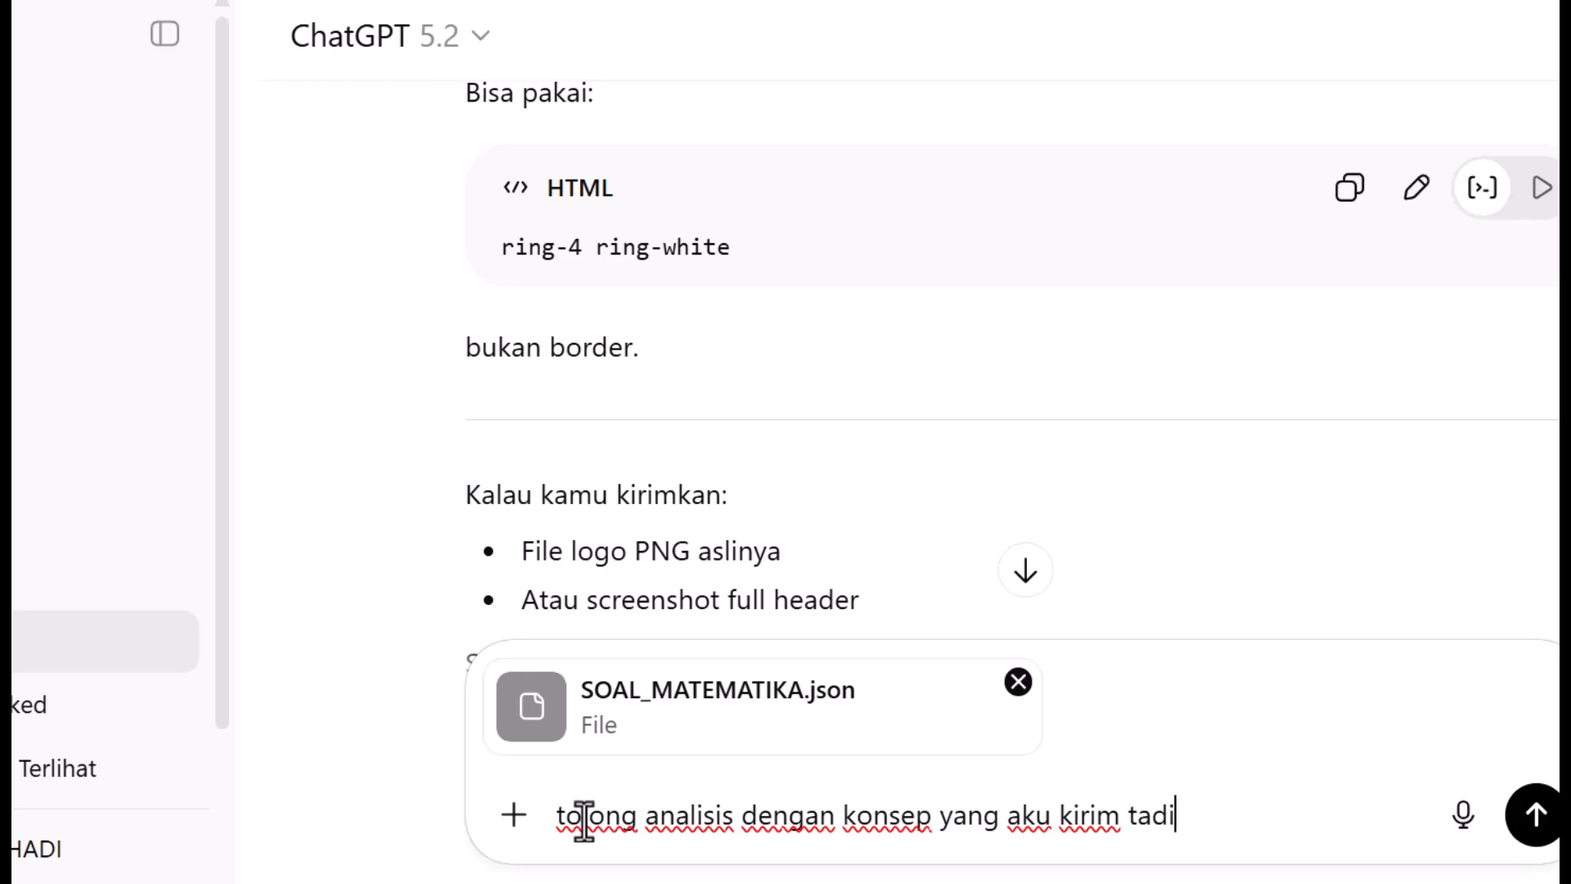
pyautogui.press('Return')
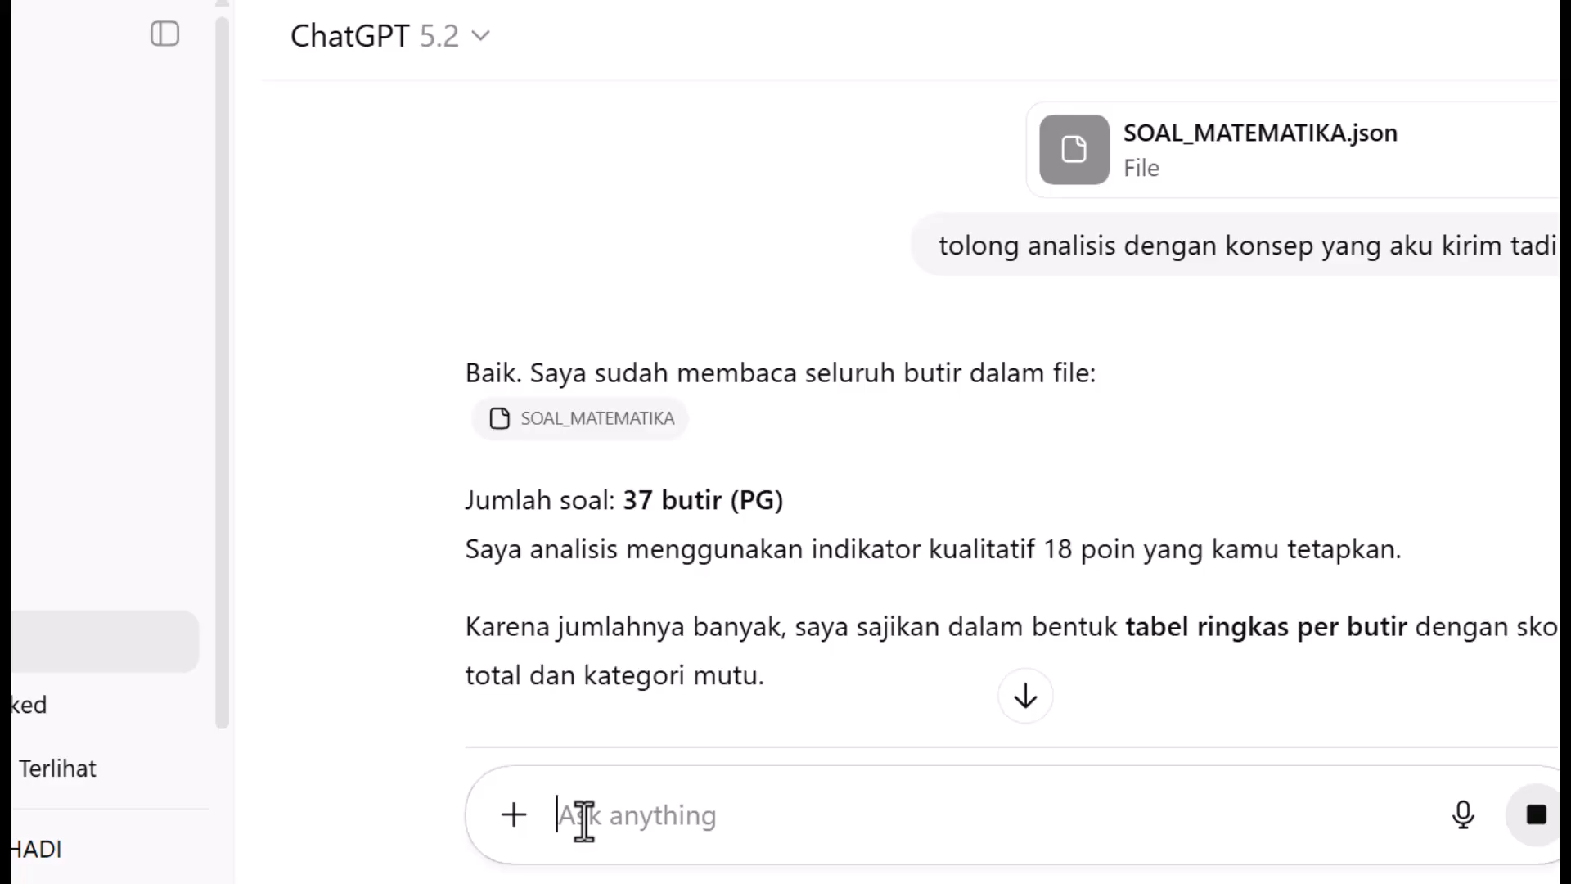
# - Review the qualitative analysis of the MATEMATIKA questions, including the per-question score table, the overall average and the strategic findings
pyautogui.scroll(-2, 1014, 464)
pyautogui.scroll(-2, 1014, 465)
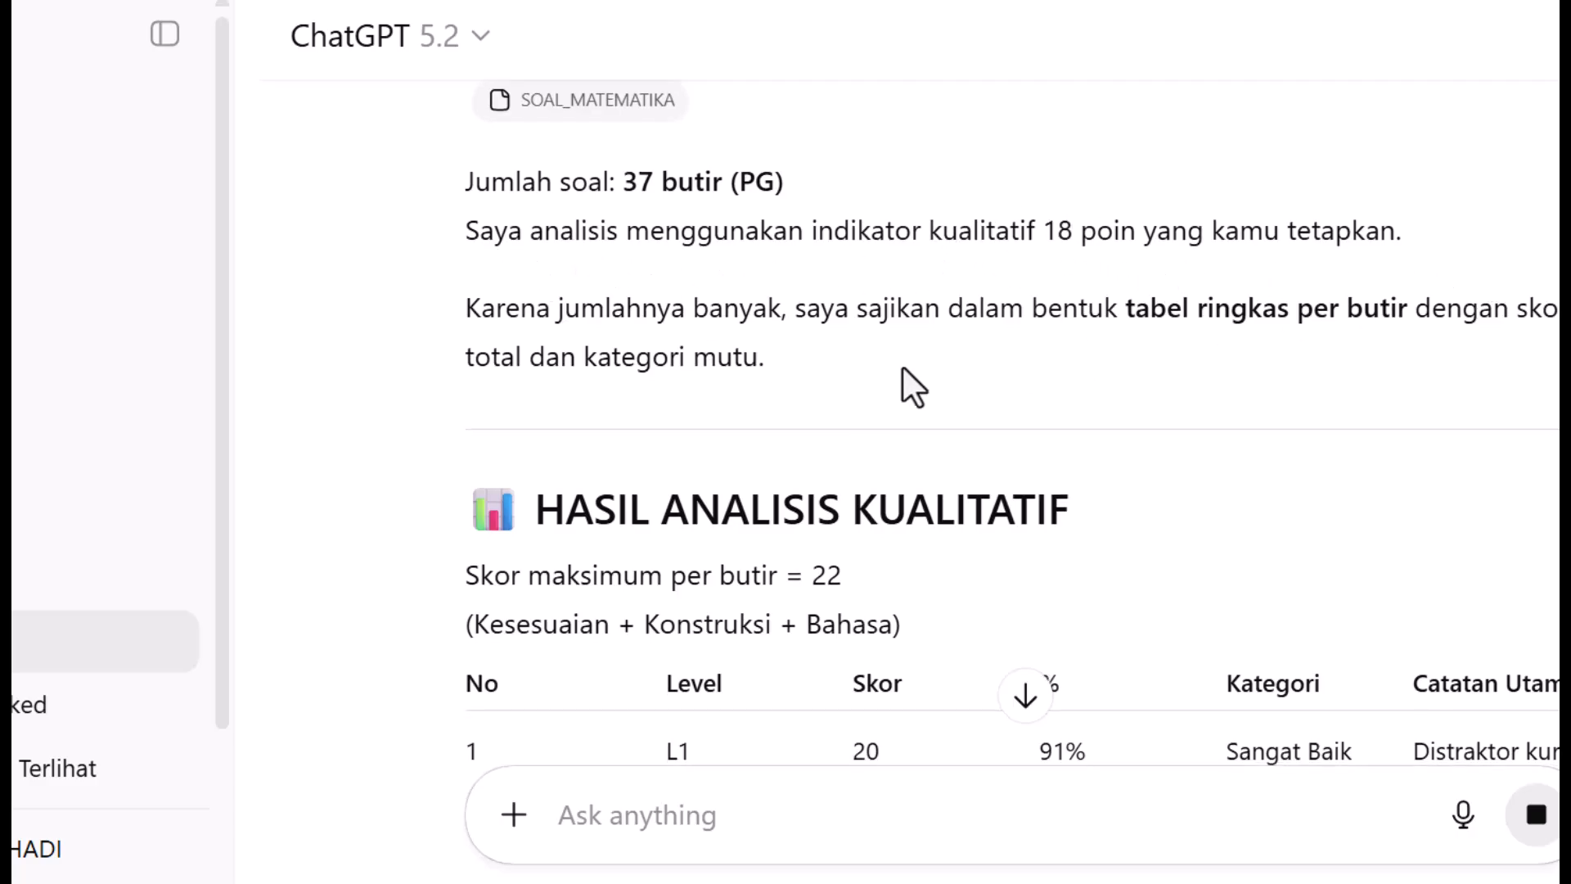
pyautogui.scroll(-6, 751, 367)
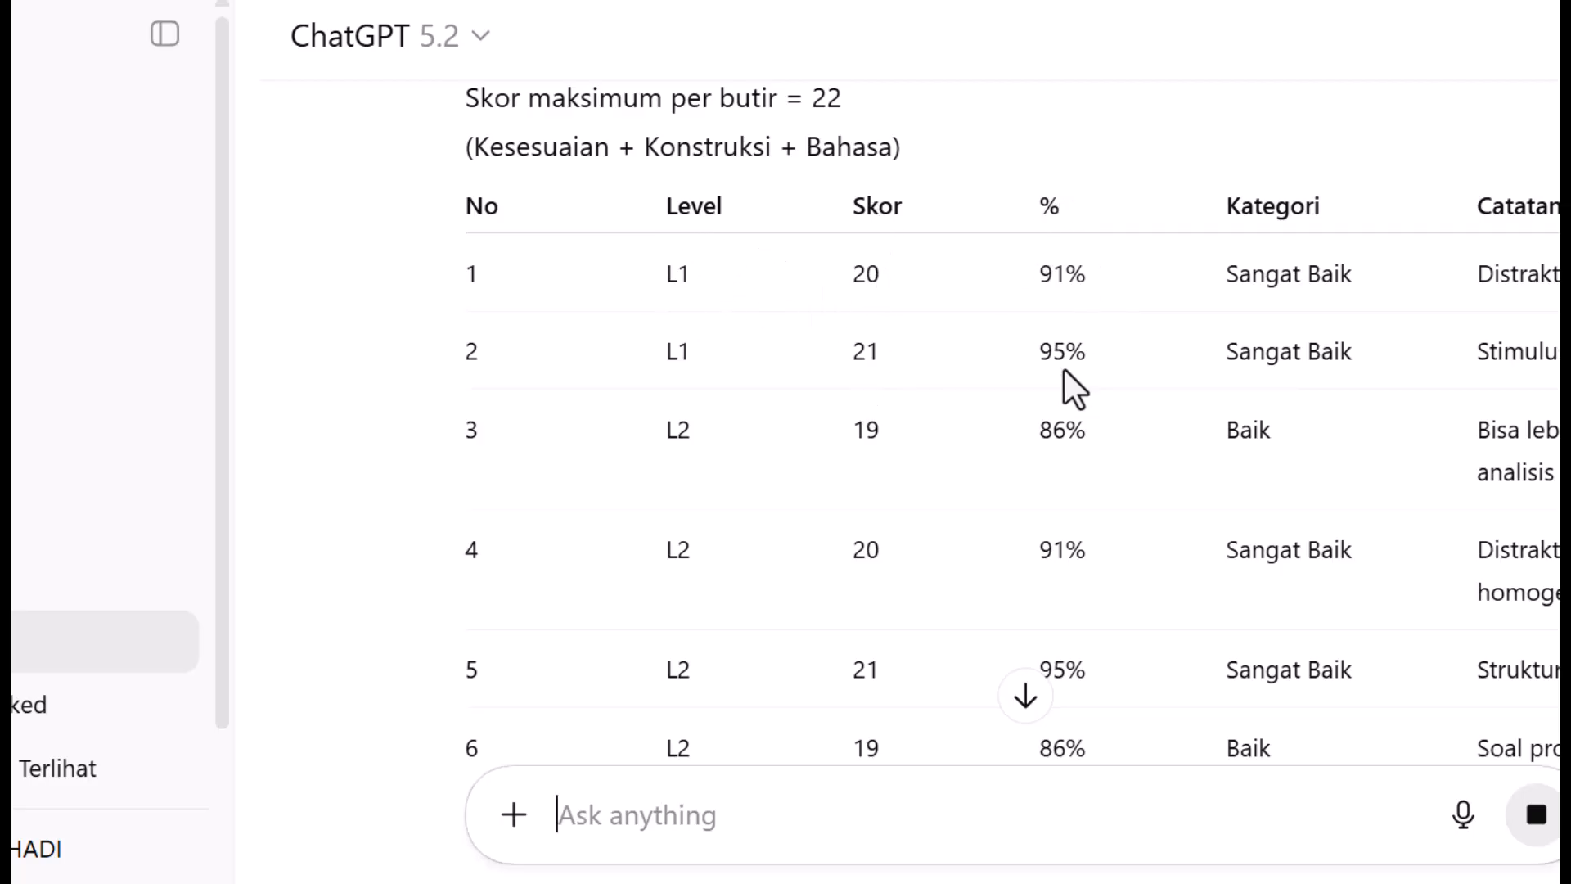
pyautogui.scroll(-15, 935, 404)
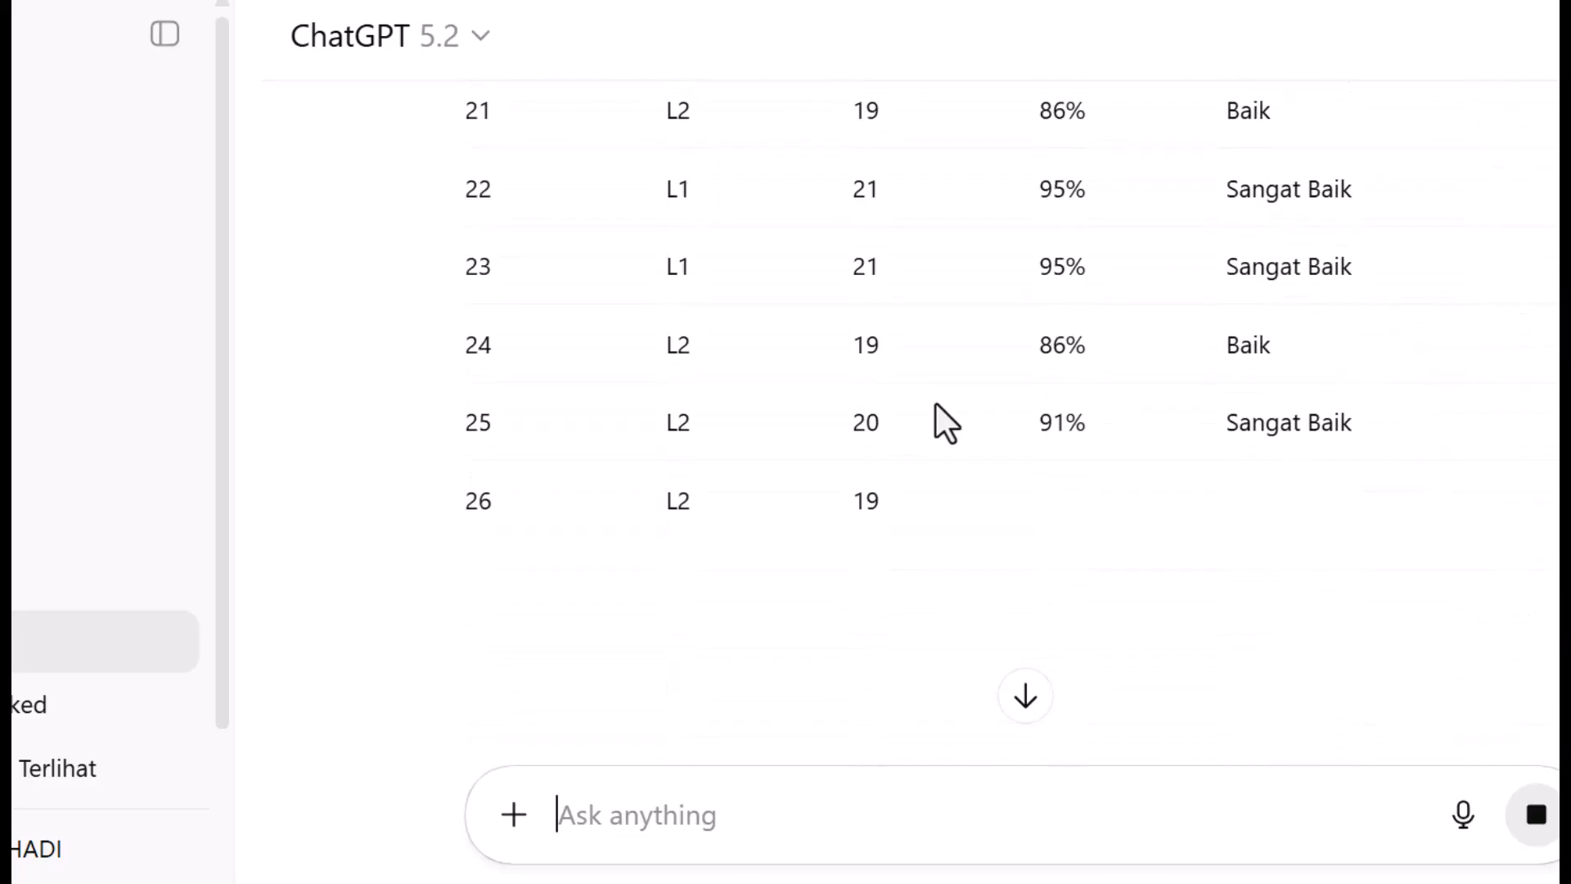
pyautogui.scroll(10, 936, 403)
pyautogui.scroll(-10, 935, 404)
pyautogui.scroll(-5, 935, 403)
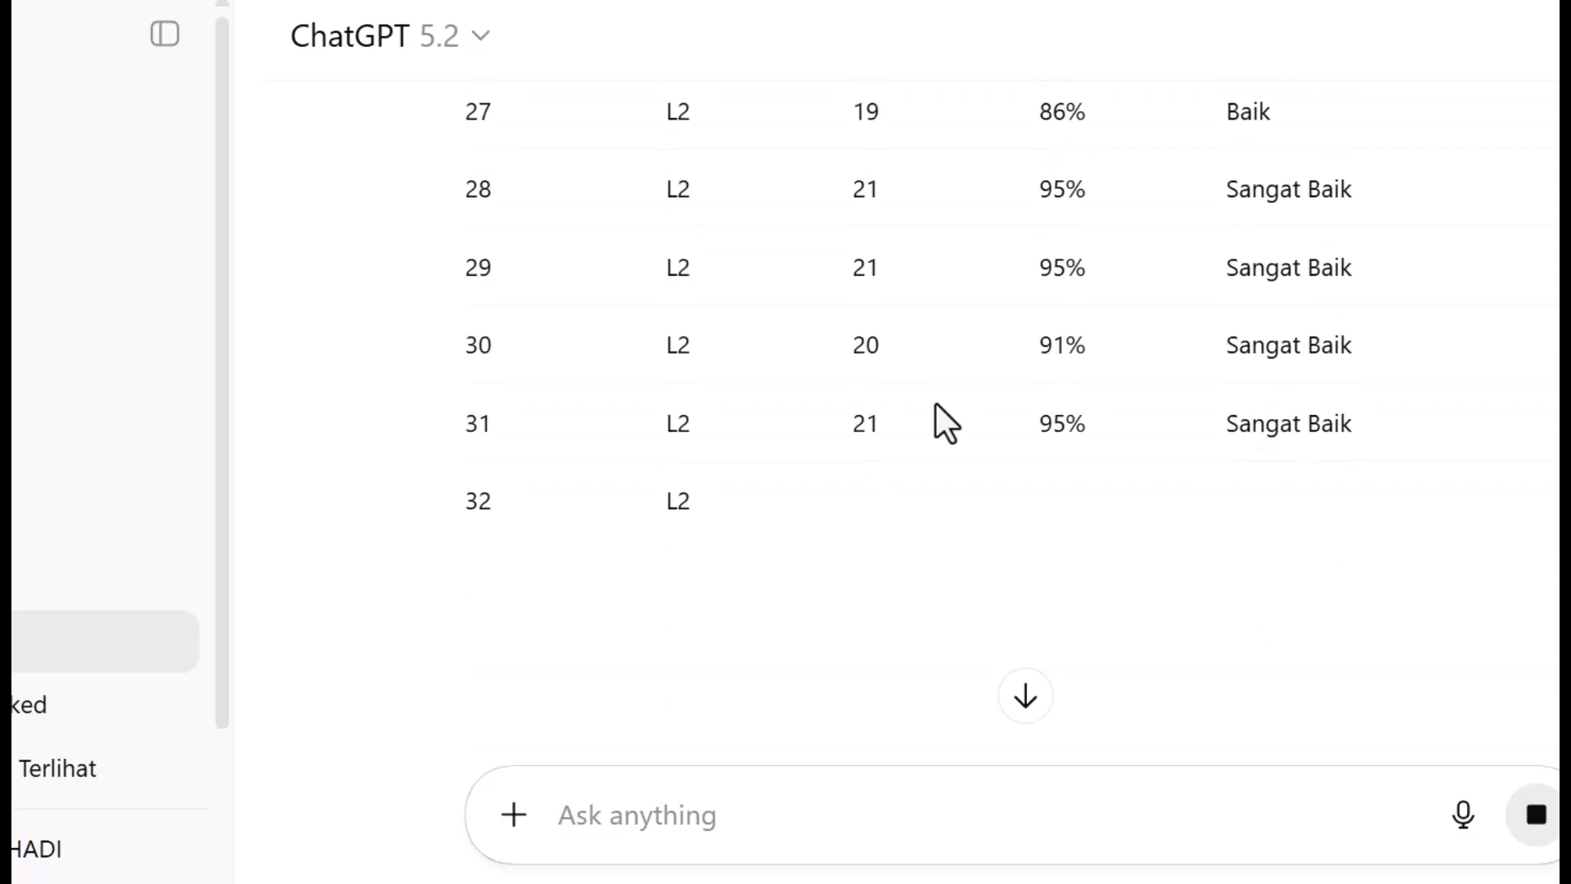
pyautogui.scroll(12, 935, 402)
pyautogui.scroll(15, 935, 403)
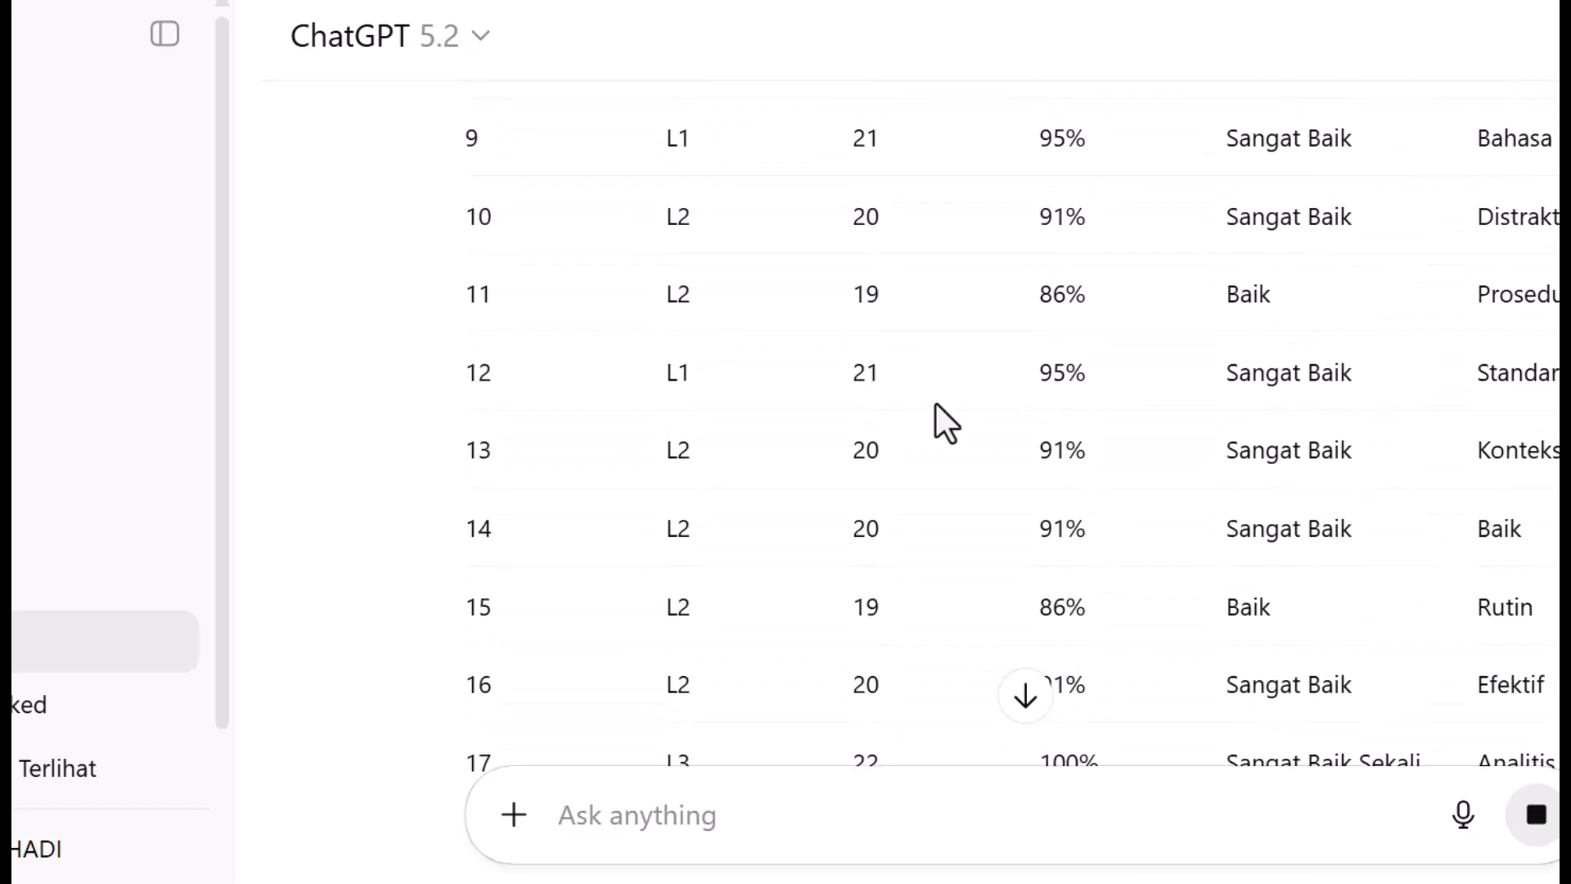
pyautogui.scroll(2, 936, 402)
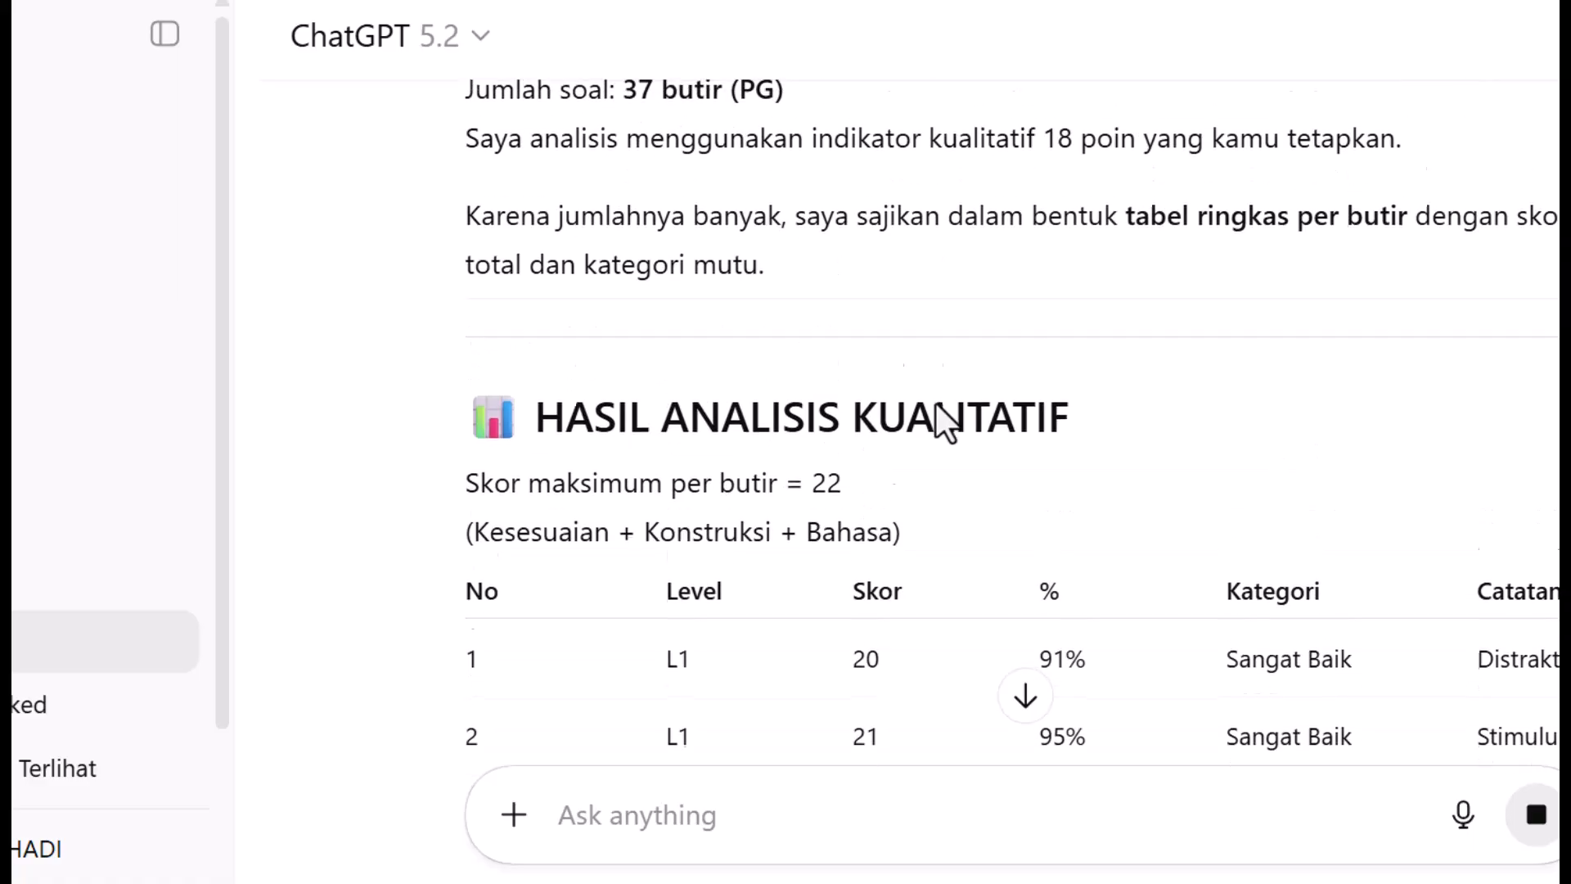
pyautogui.scroll(-6, 936, 403)
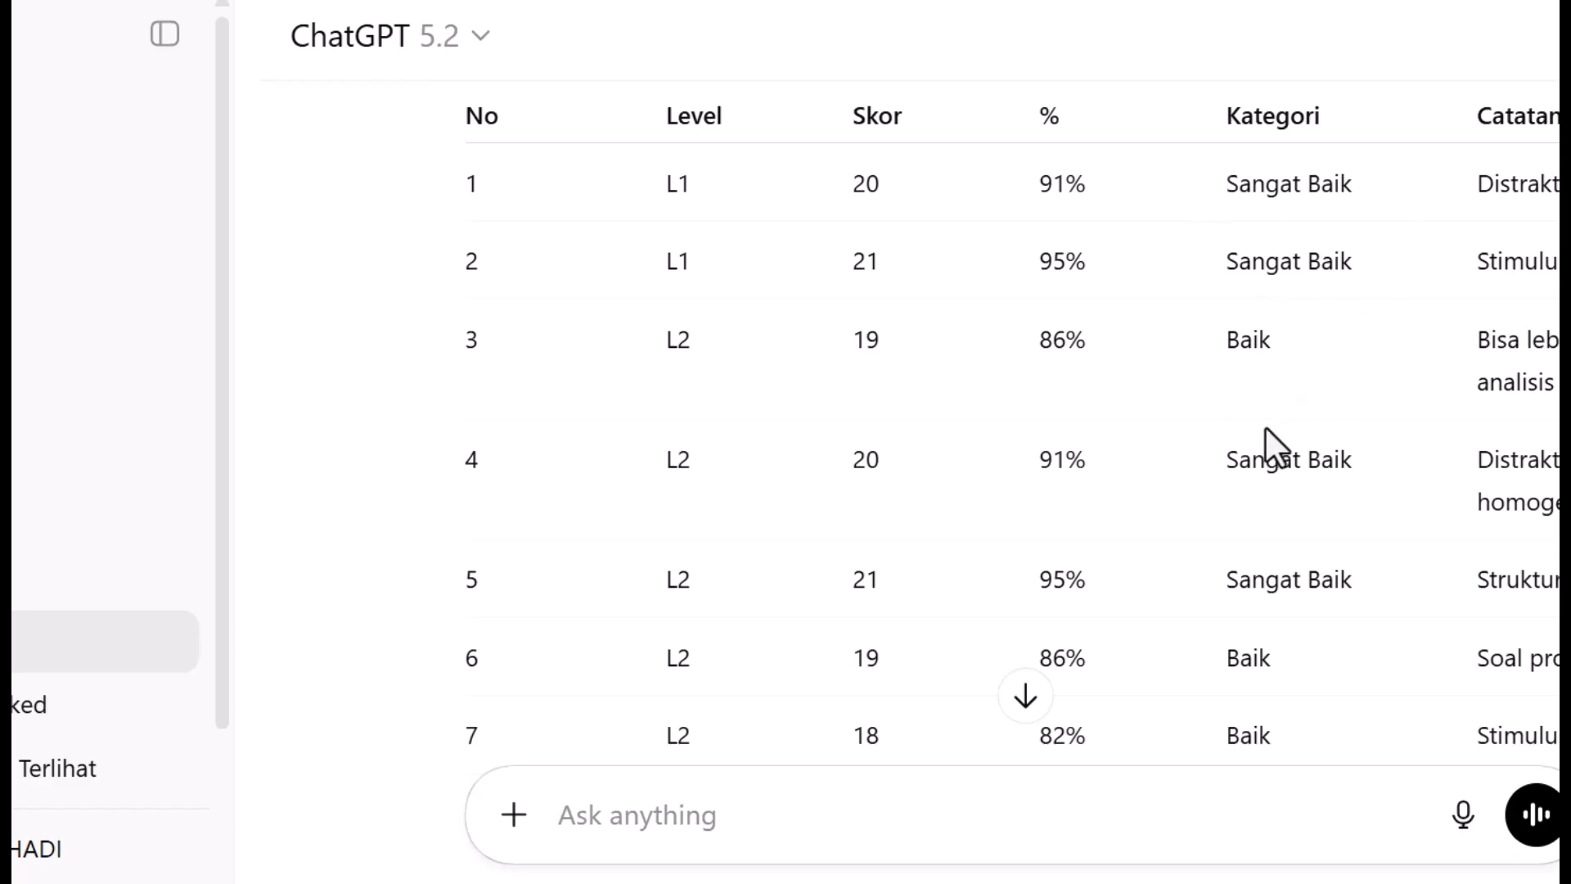
pyautogui.scroll(-14, 1266, 426)
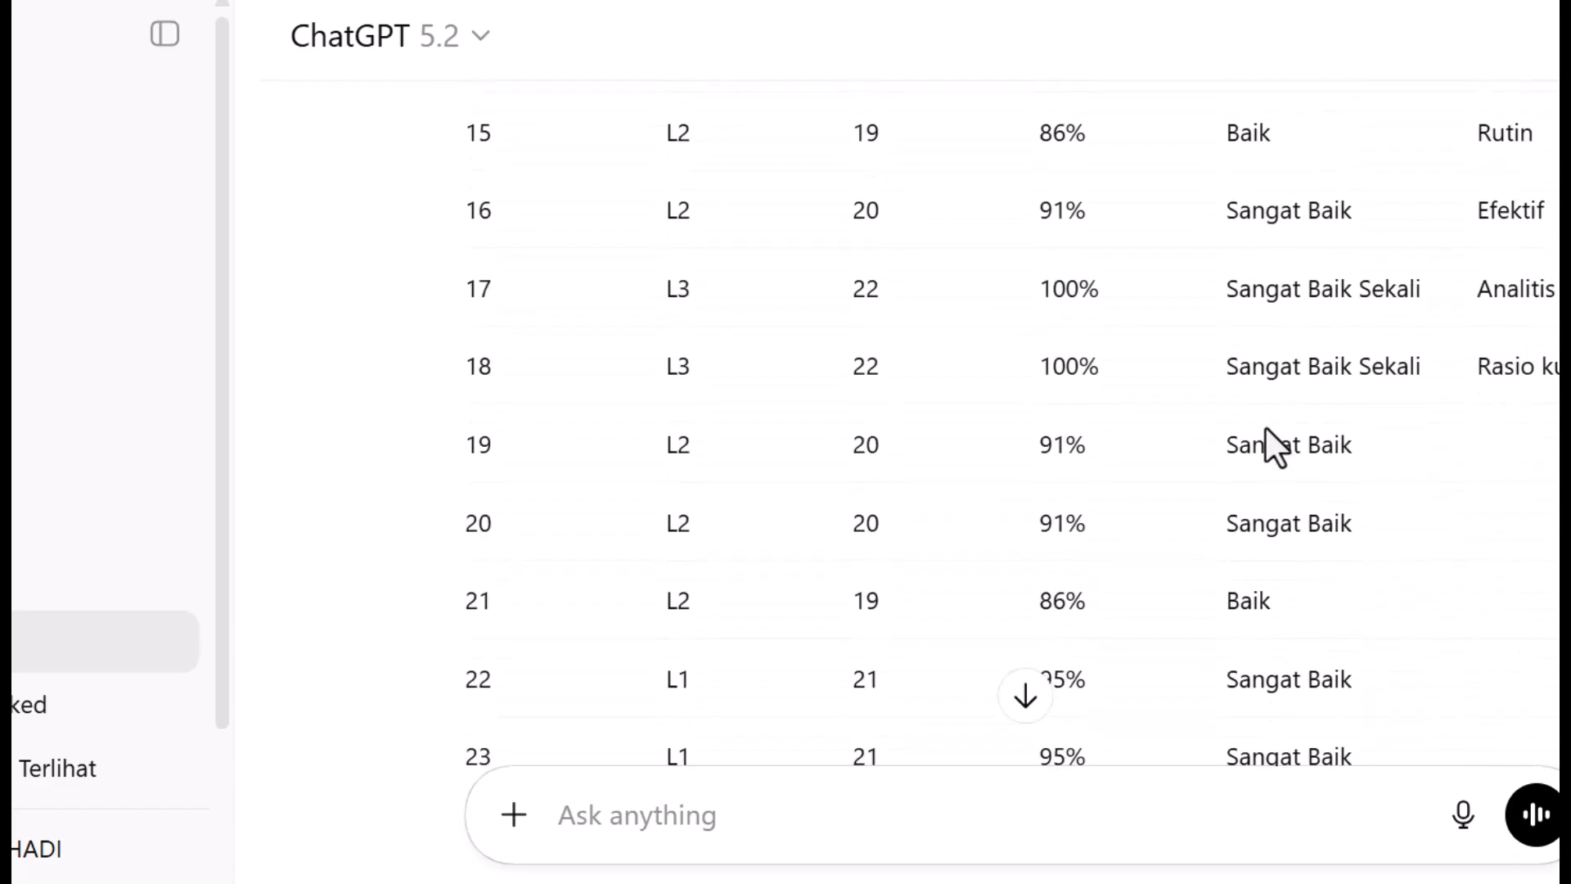
pyautogui.scroll(-10, 1313, 472)
pyautogui.scroll(-6, 1313, 470)
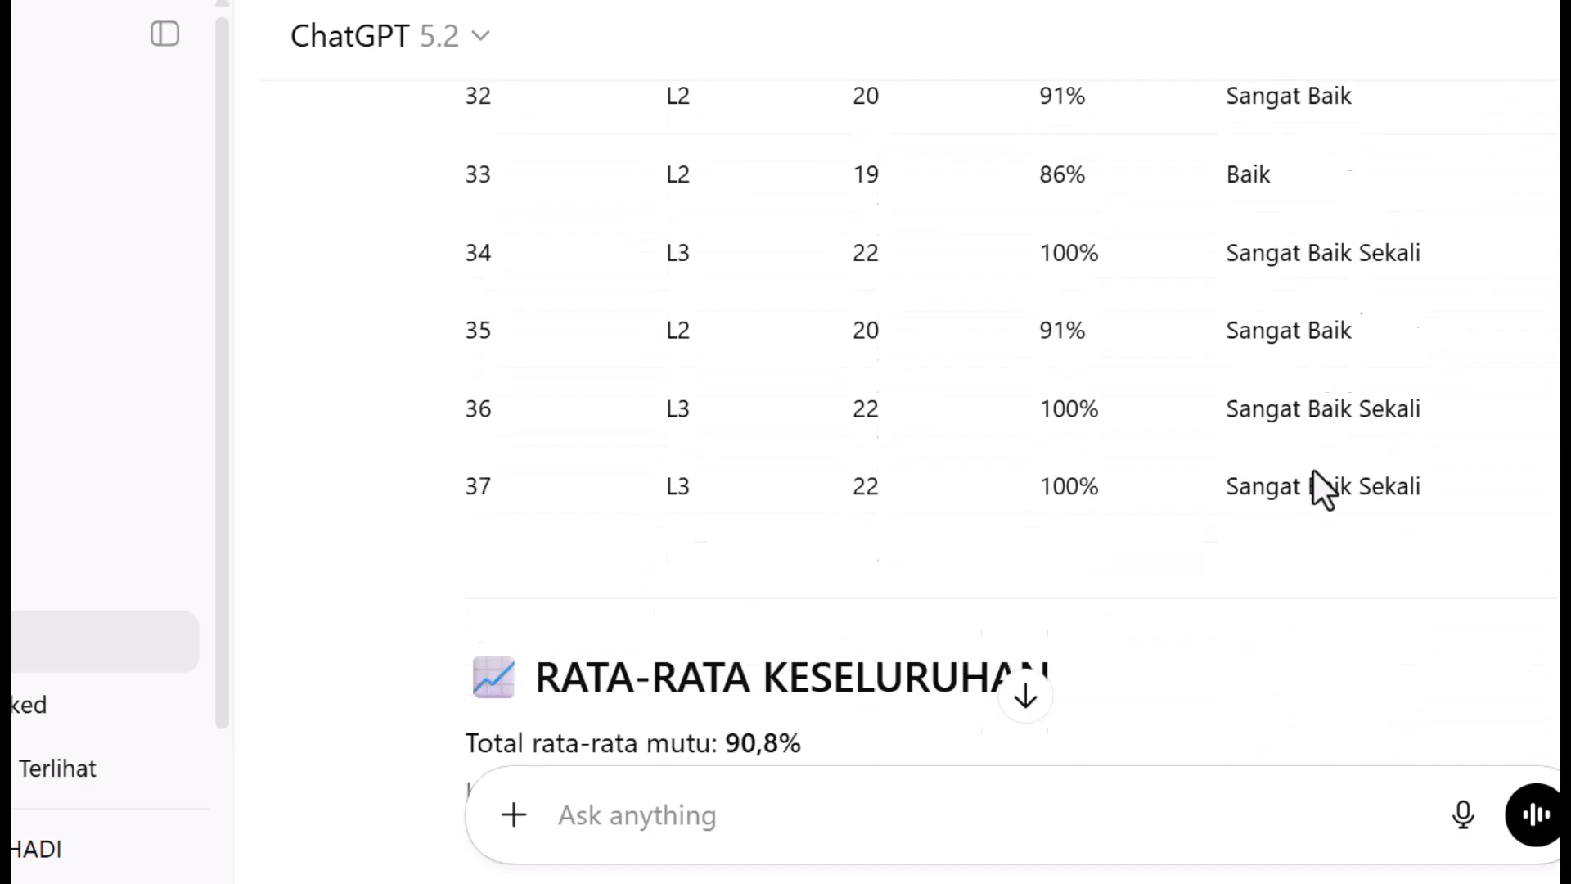
pyautogui.scroll(-1, 862, 474)
pyautogui.scroll(-1, 863, 473)
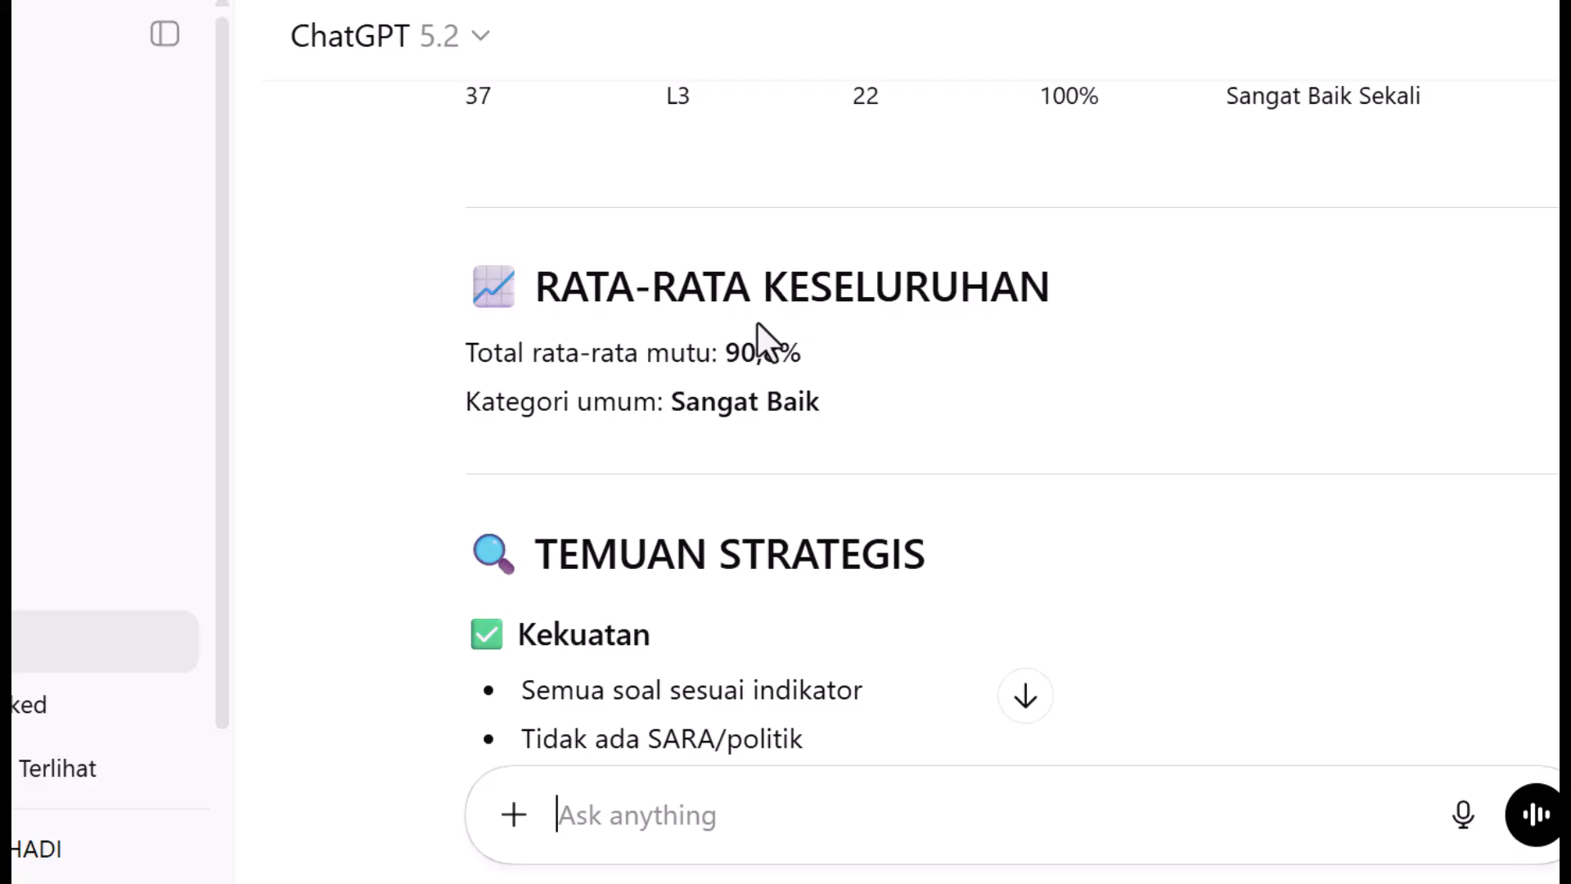
pyautogui.scroll(-4, 970, 443)
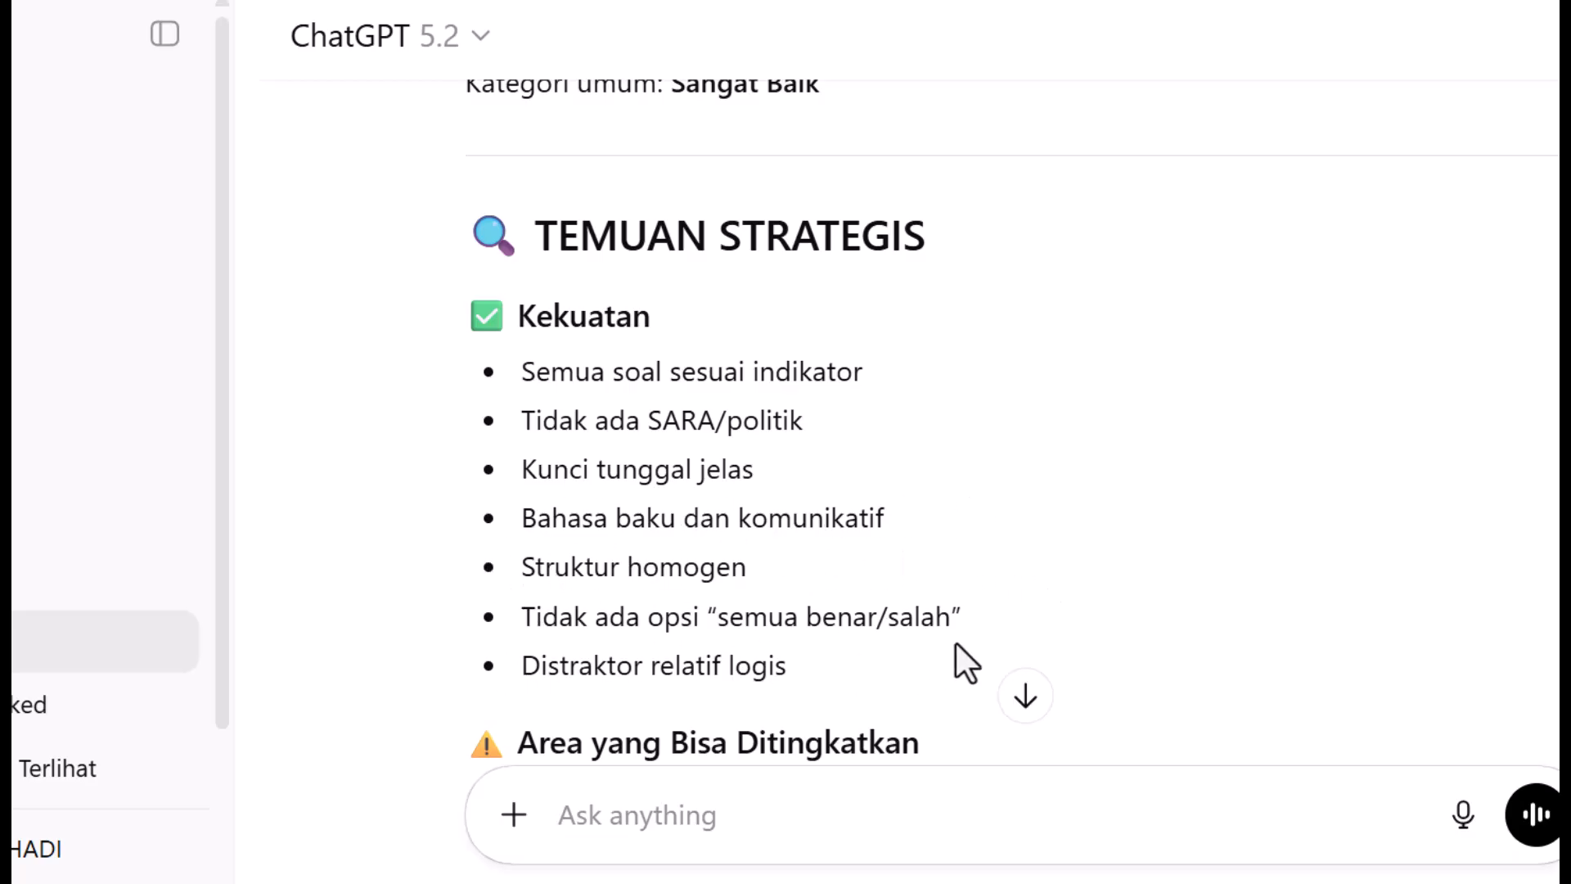
# - Read the improvement areas, professional conclusion and suggested follow-up options at the end of the MATEMATIKA analysis
pyautogui.scroll(-6, 819, 532)
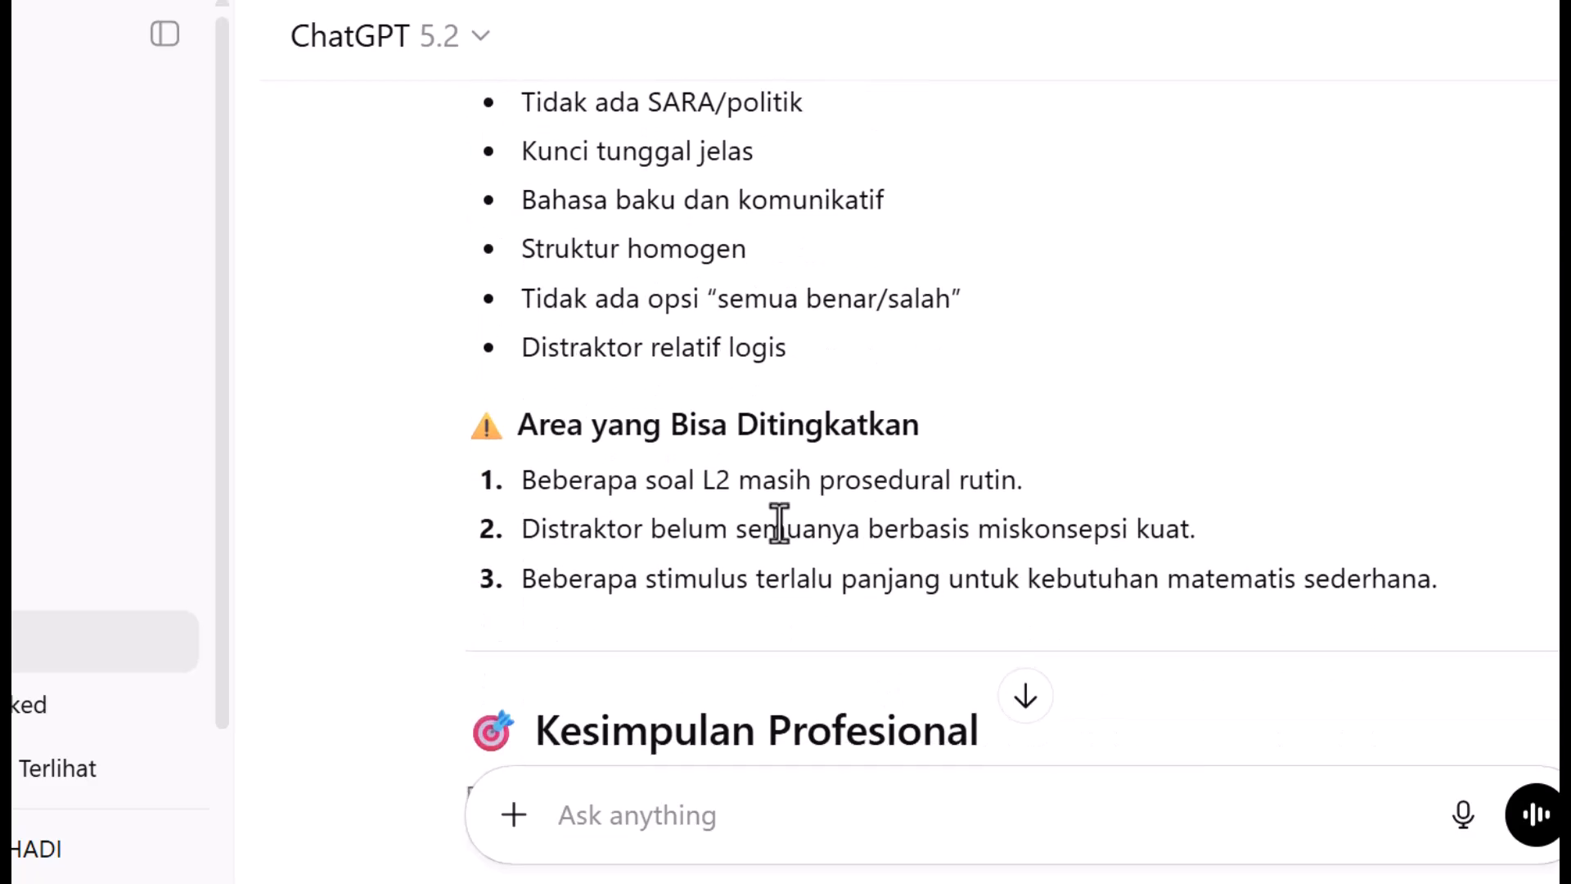
pyautogui.scroll(-3, 778, 523)
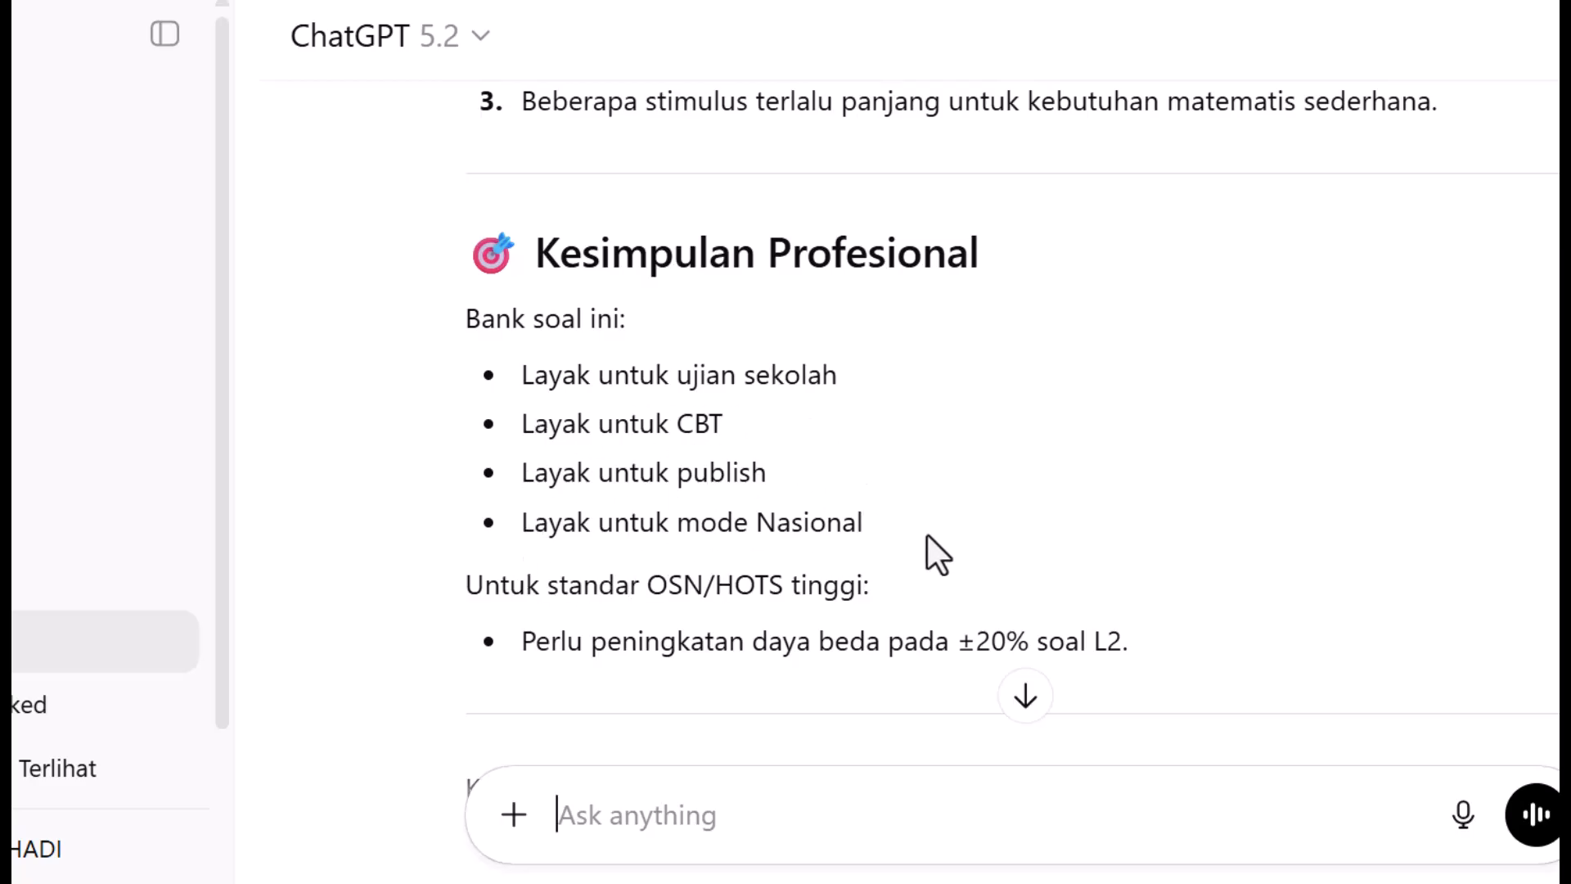
pyautogui.scroll(-8, 982, 510)
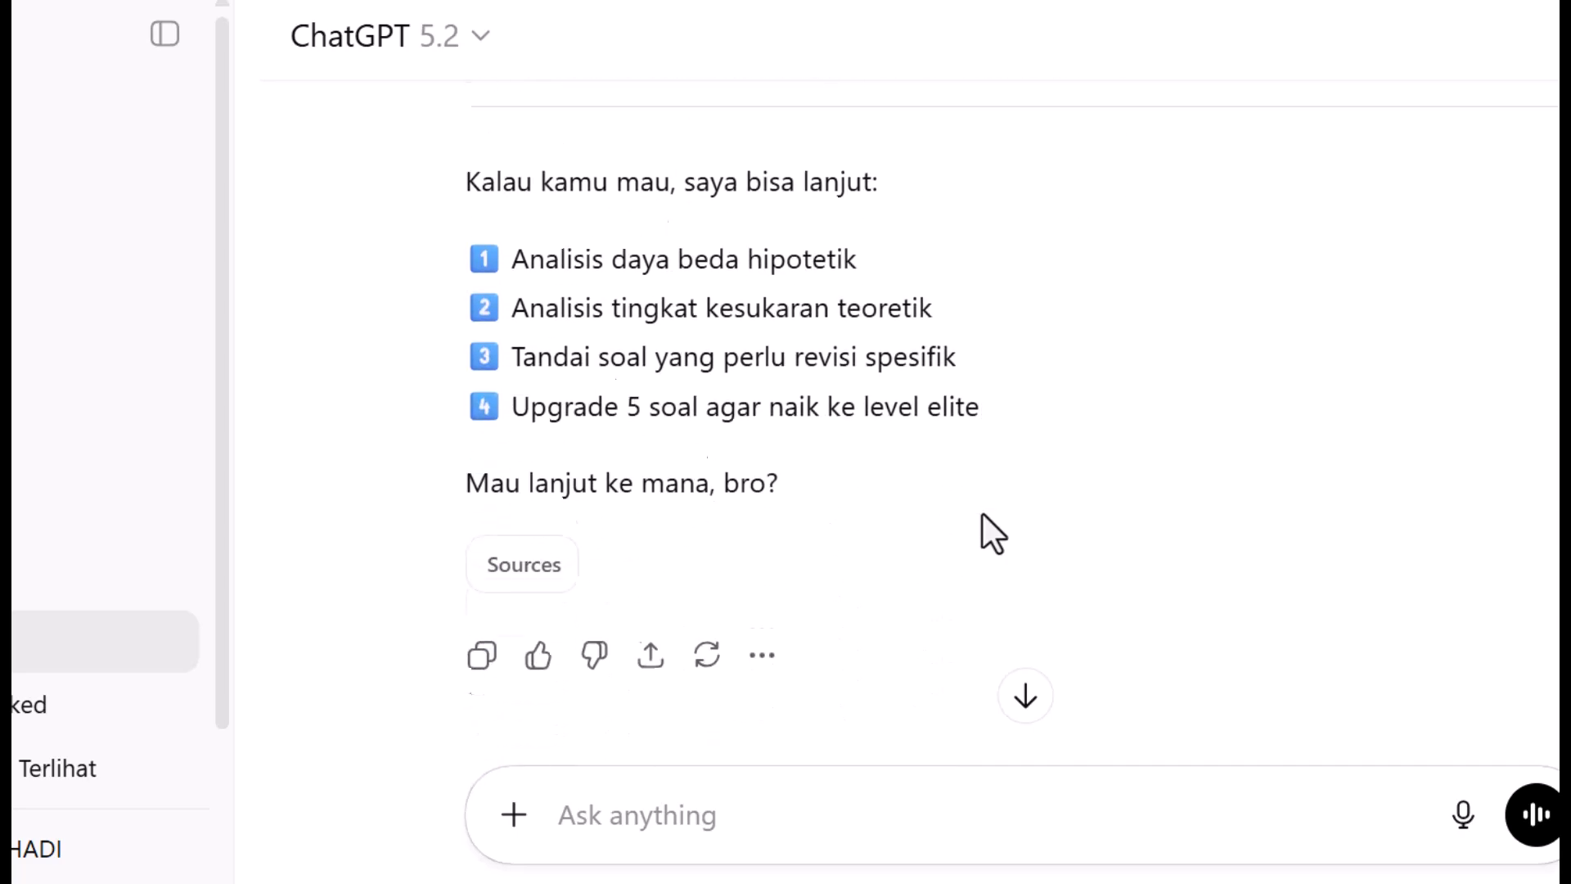
pyautogui.scroll(5, 982, 512)
pyautogui.scroll(-6, 908, 532)
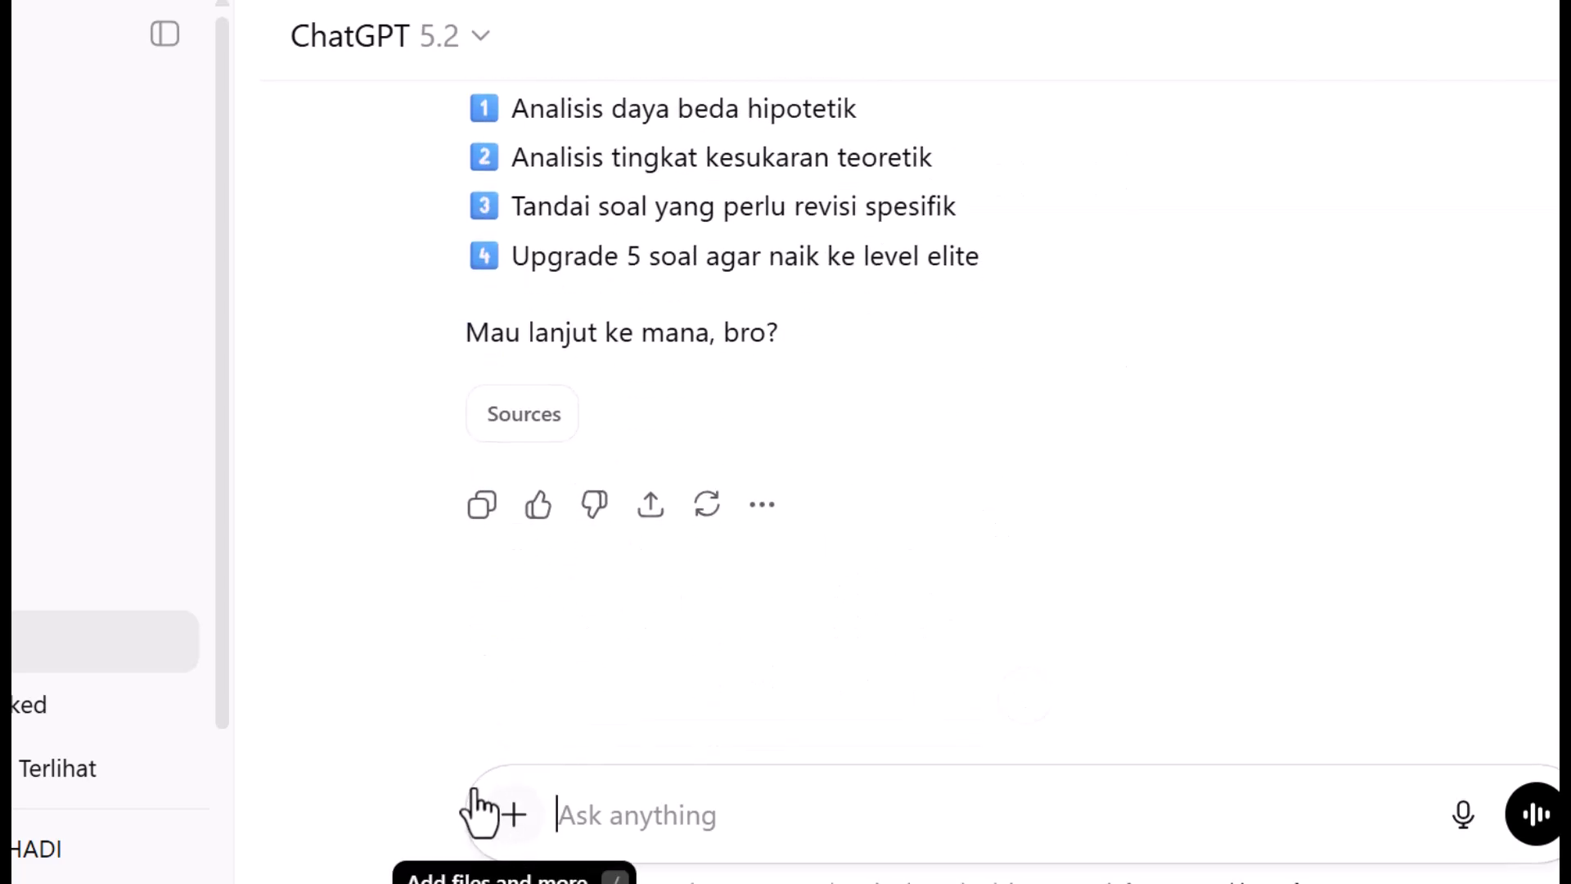
# - Attach SOAL_QURAN HADITS UM.json to the chat and send the request "coba lagi yang ini bro"
pyautogui.click(514, 823)
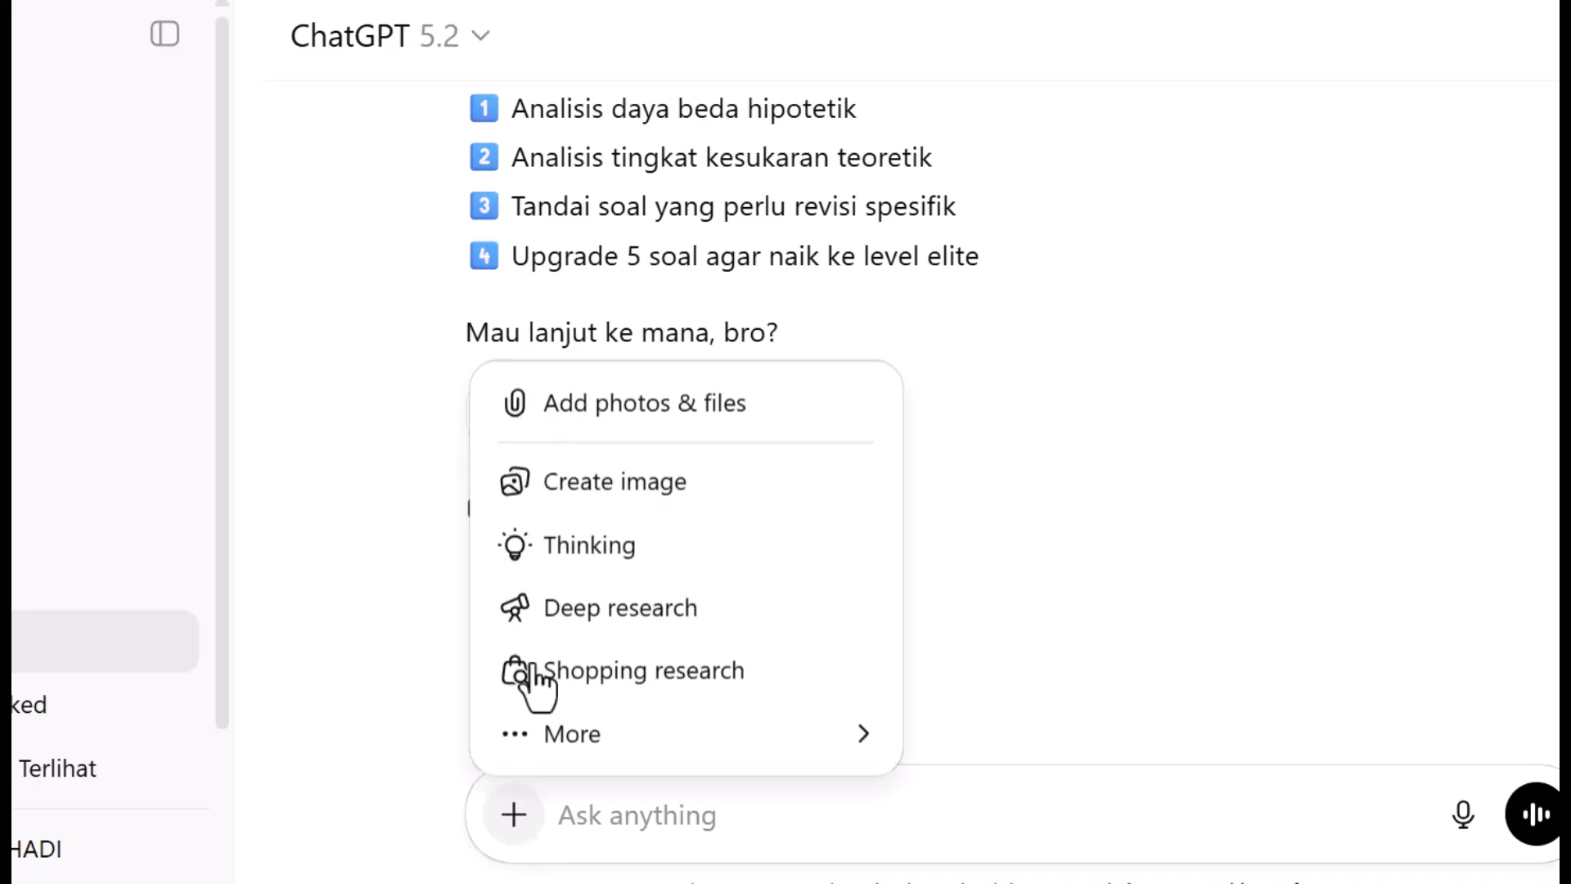
pyautogui.click(517, 402)
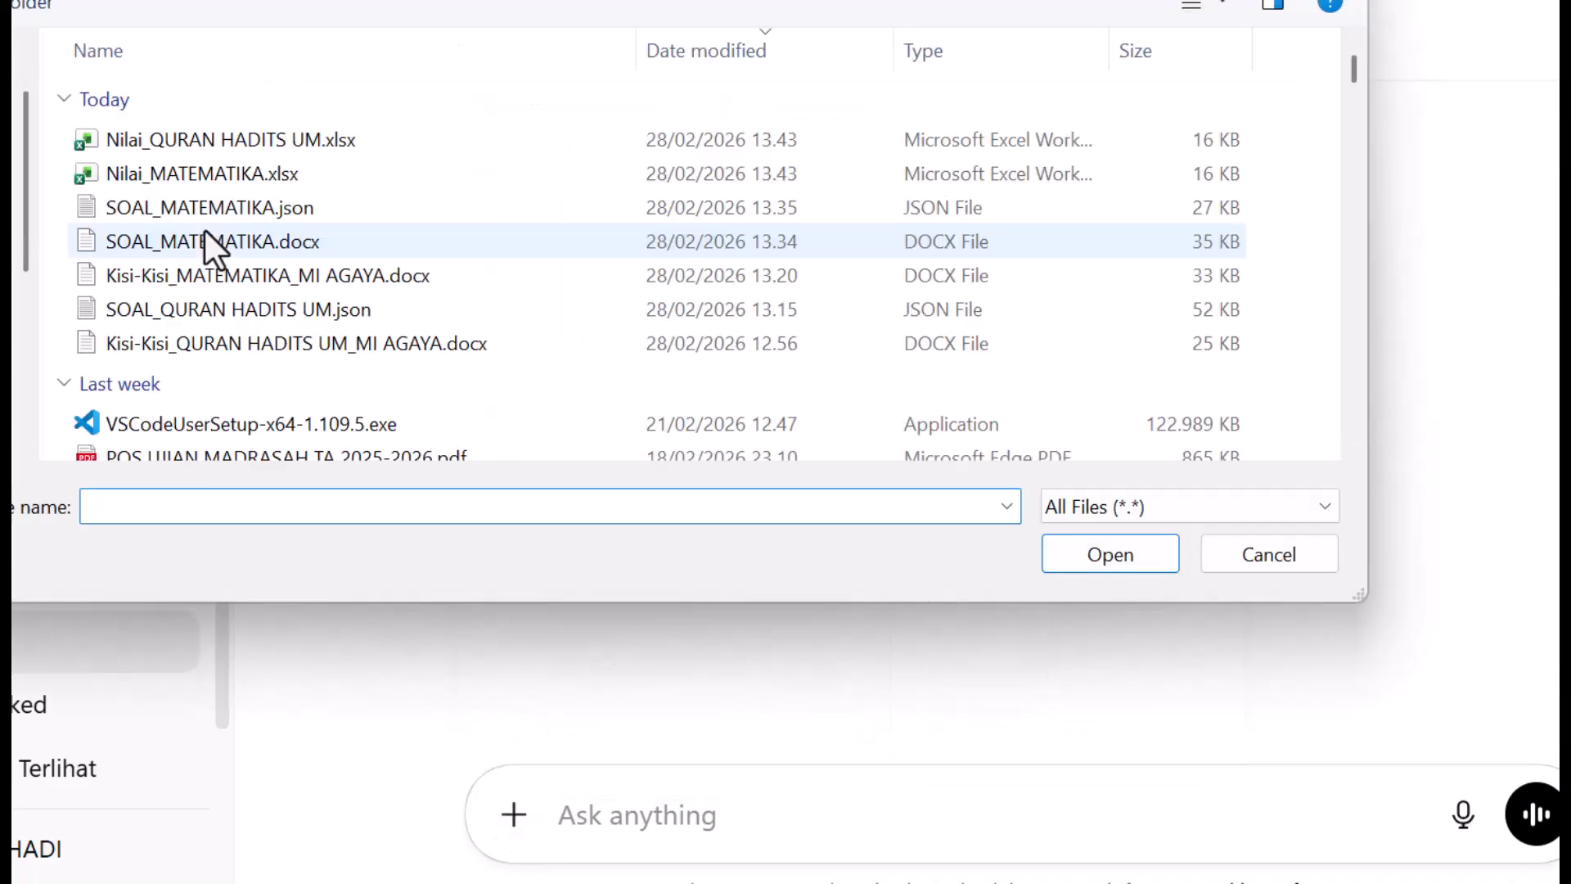
pyautogui.click(184, 314)
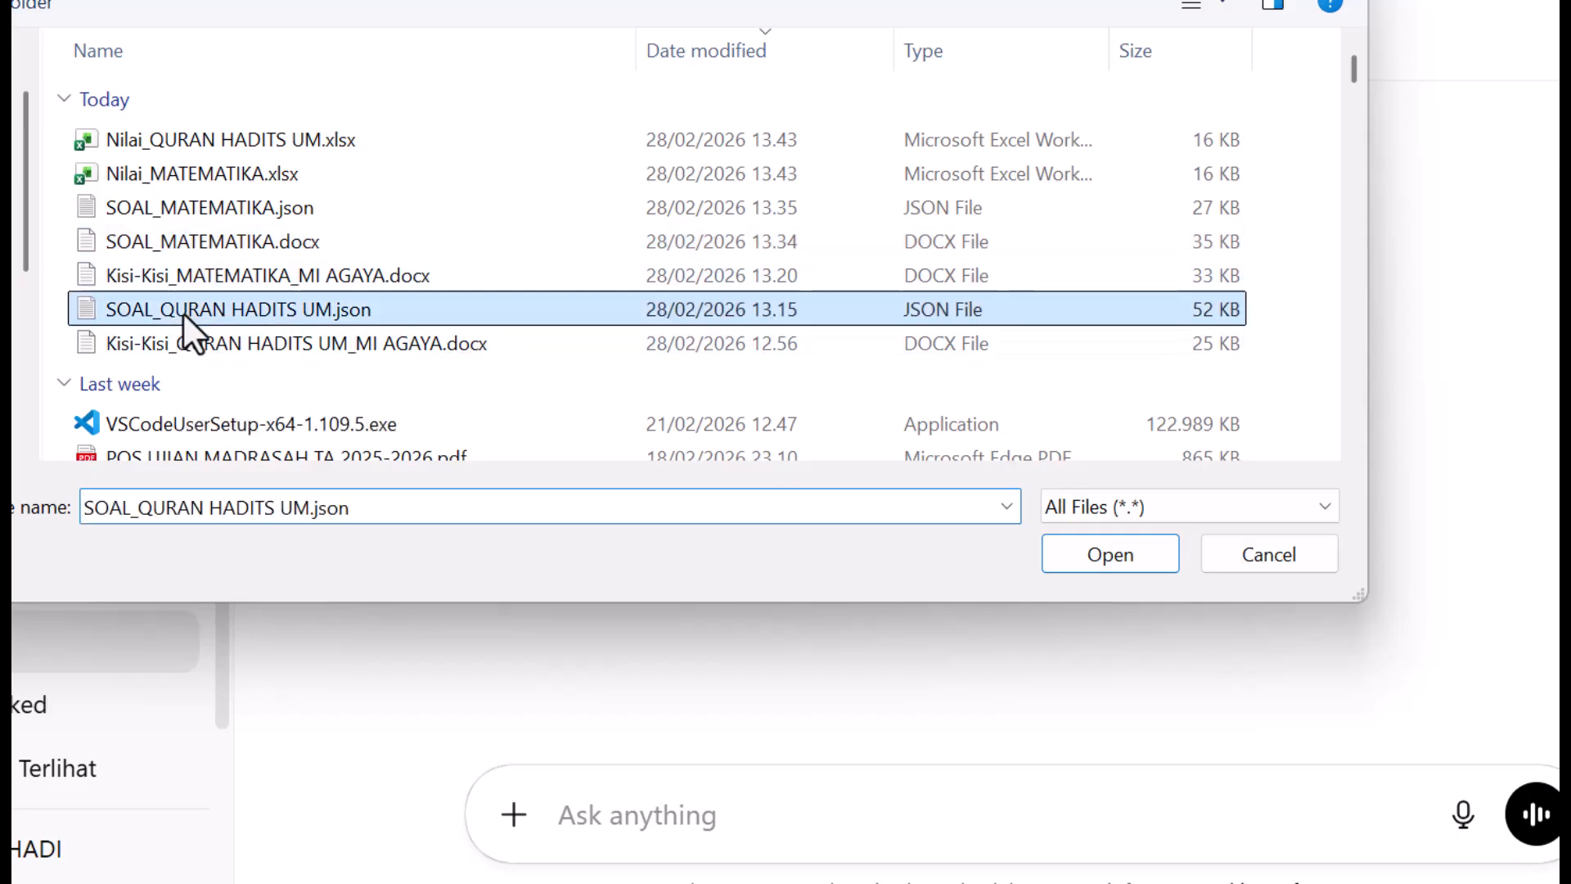
pyautogui.click(1116, 557)
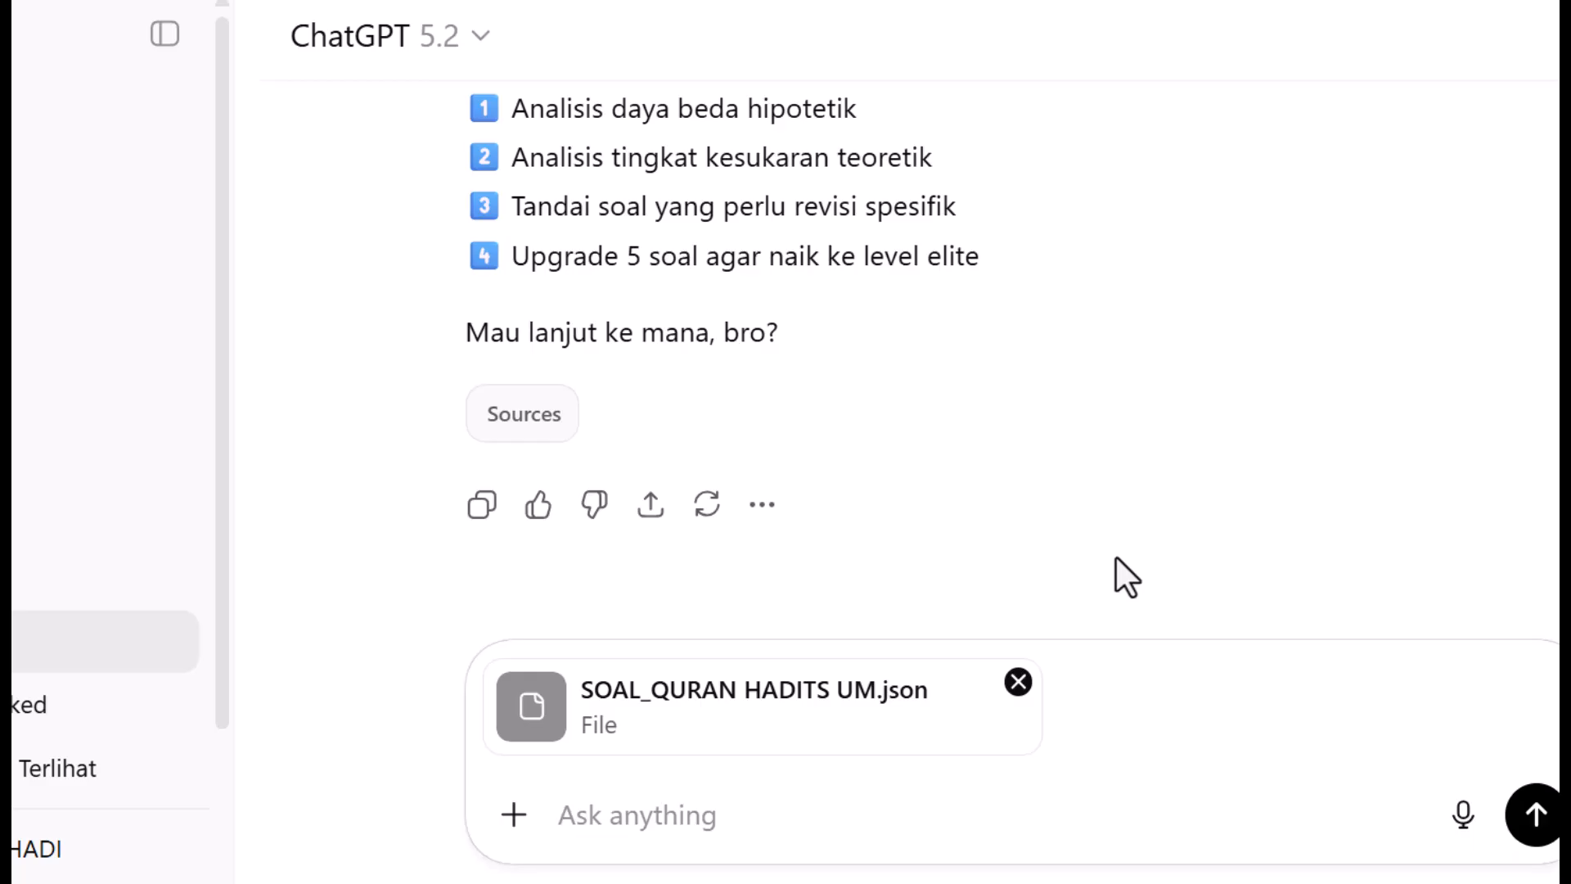
pyautogui.write('coba lagi ')
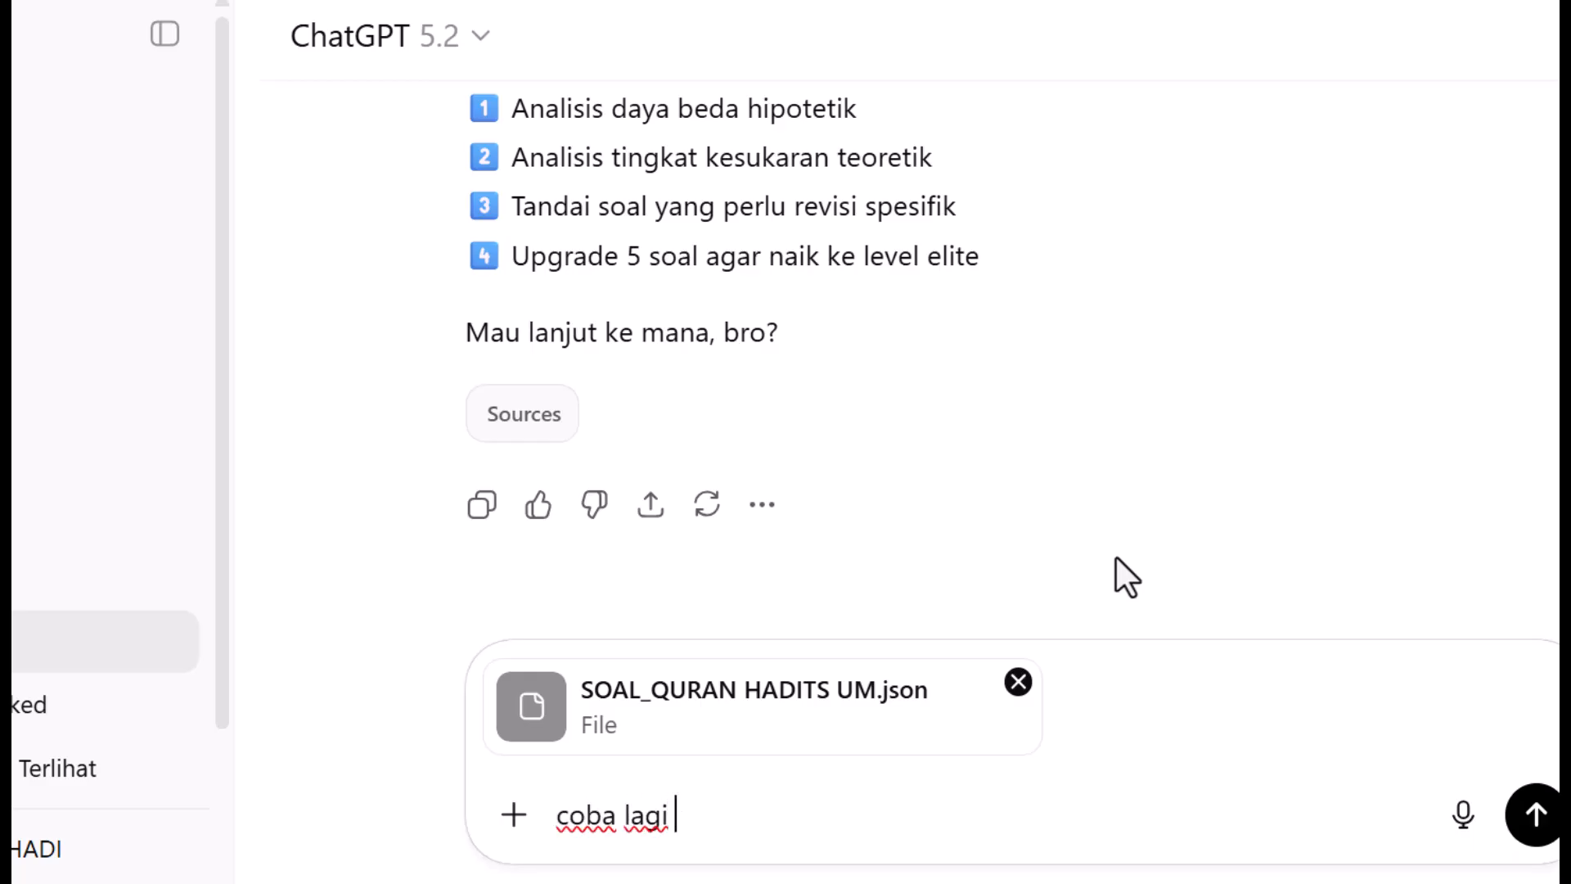
pyautogui.write('yang ini ')
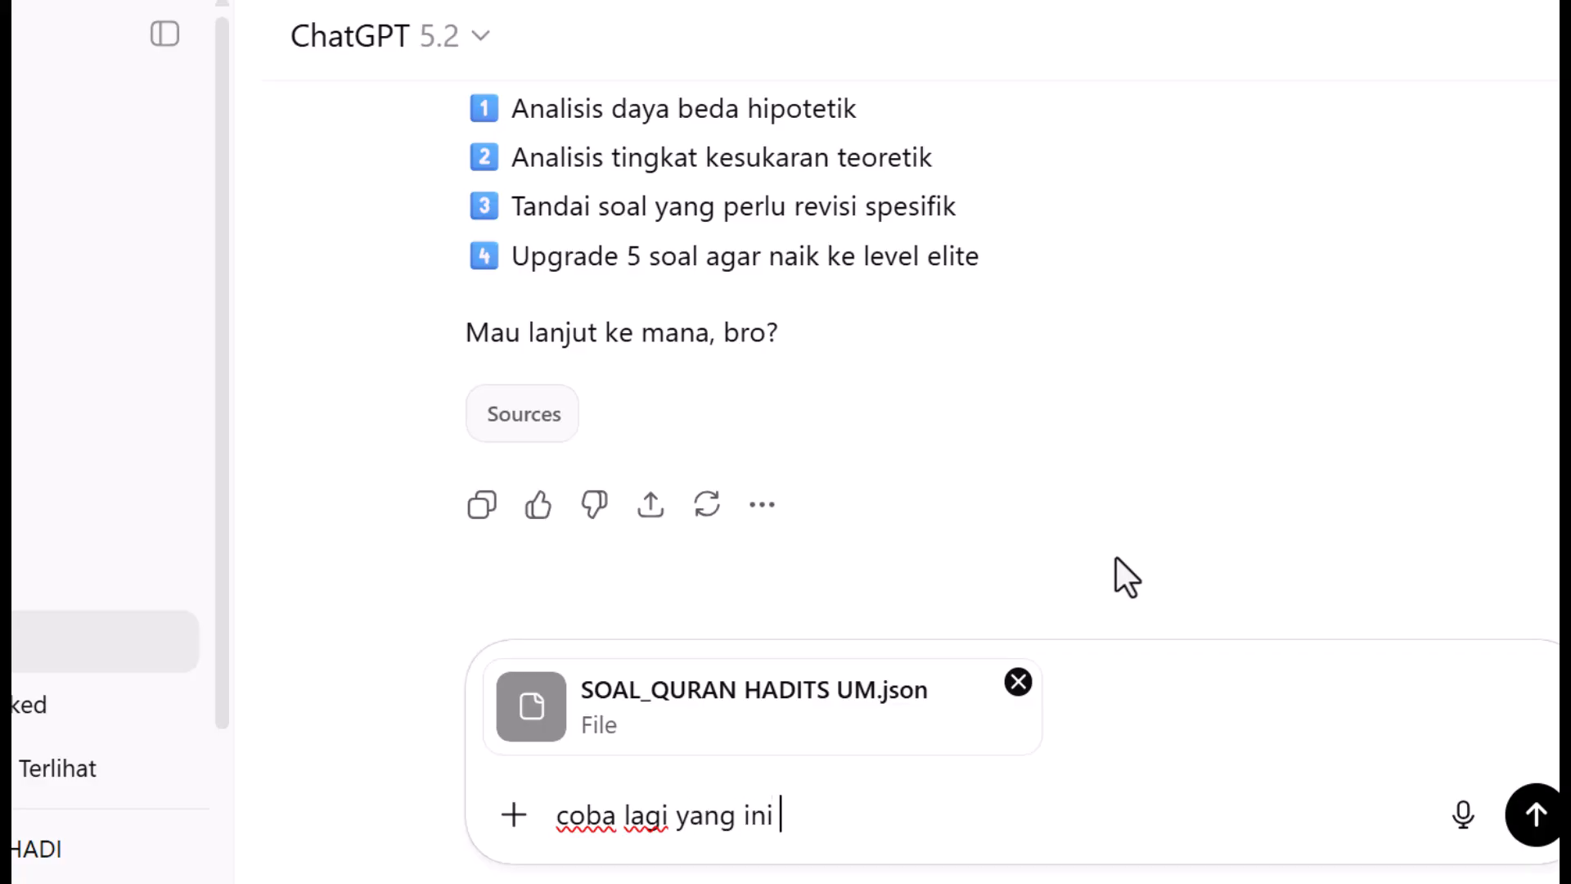
pyautogui.write('bro')
pyautogui.press('Return')
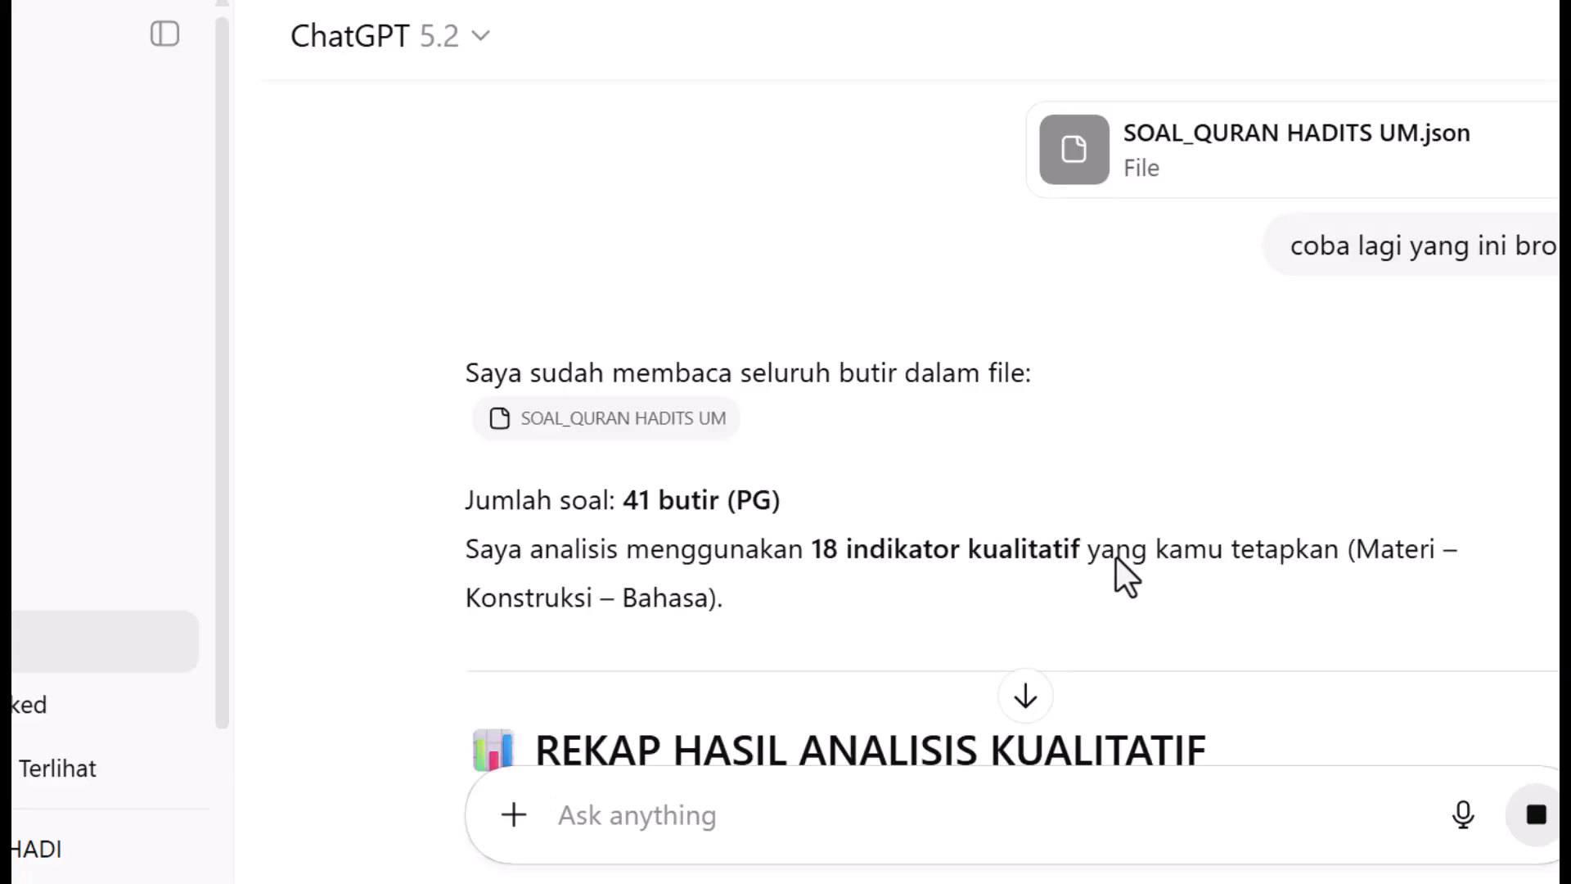
# - Review the scoring categories, per-question score table and overall average in the QURAN HADITS UM analysis
pyautogui.scroll(-4, 1134, 506)
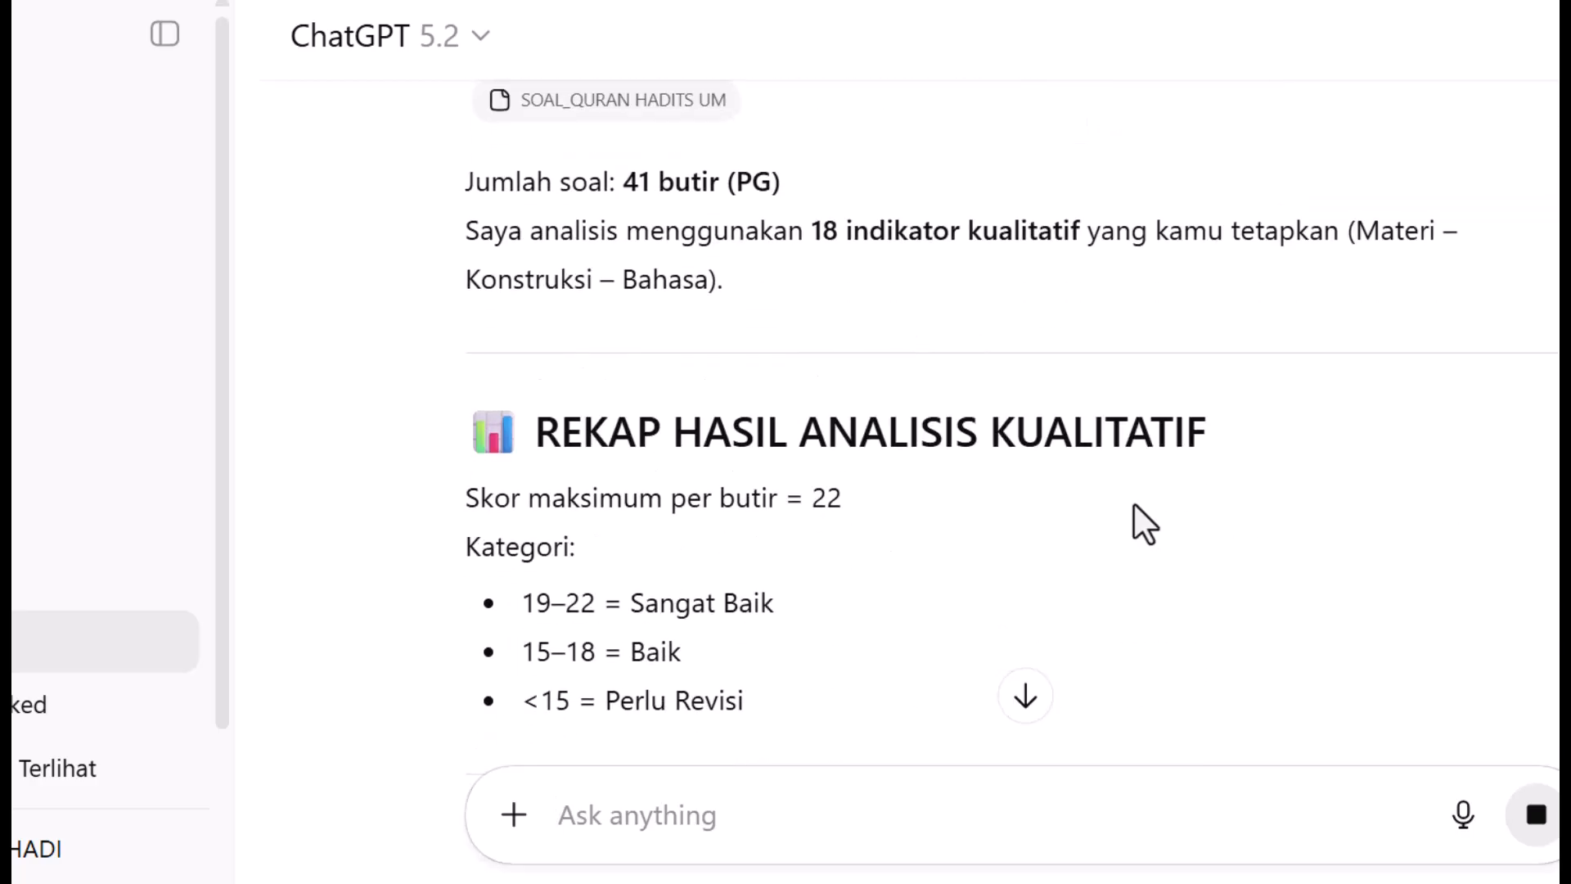
pyautogui.scroll(-10, 666, 650)
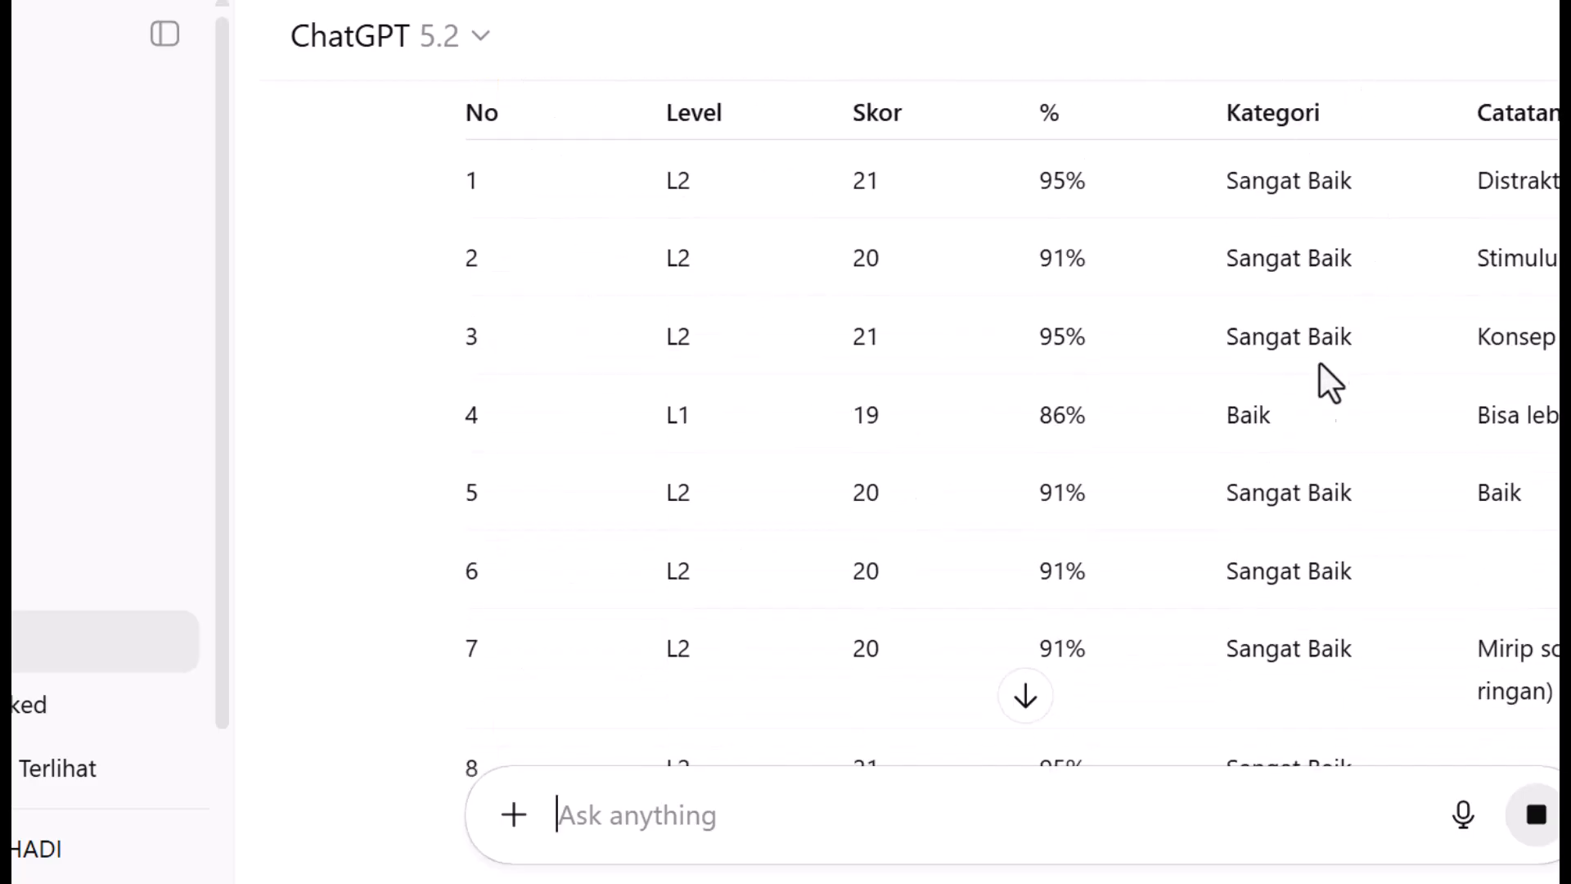
pyautogui.scroll(-3, 1329, 487)
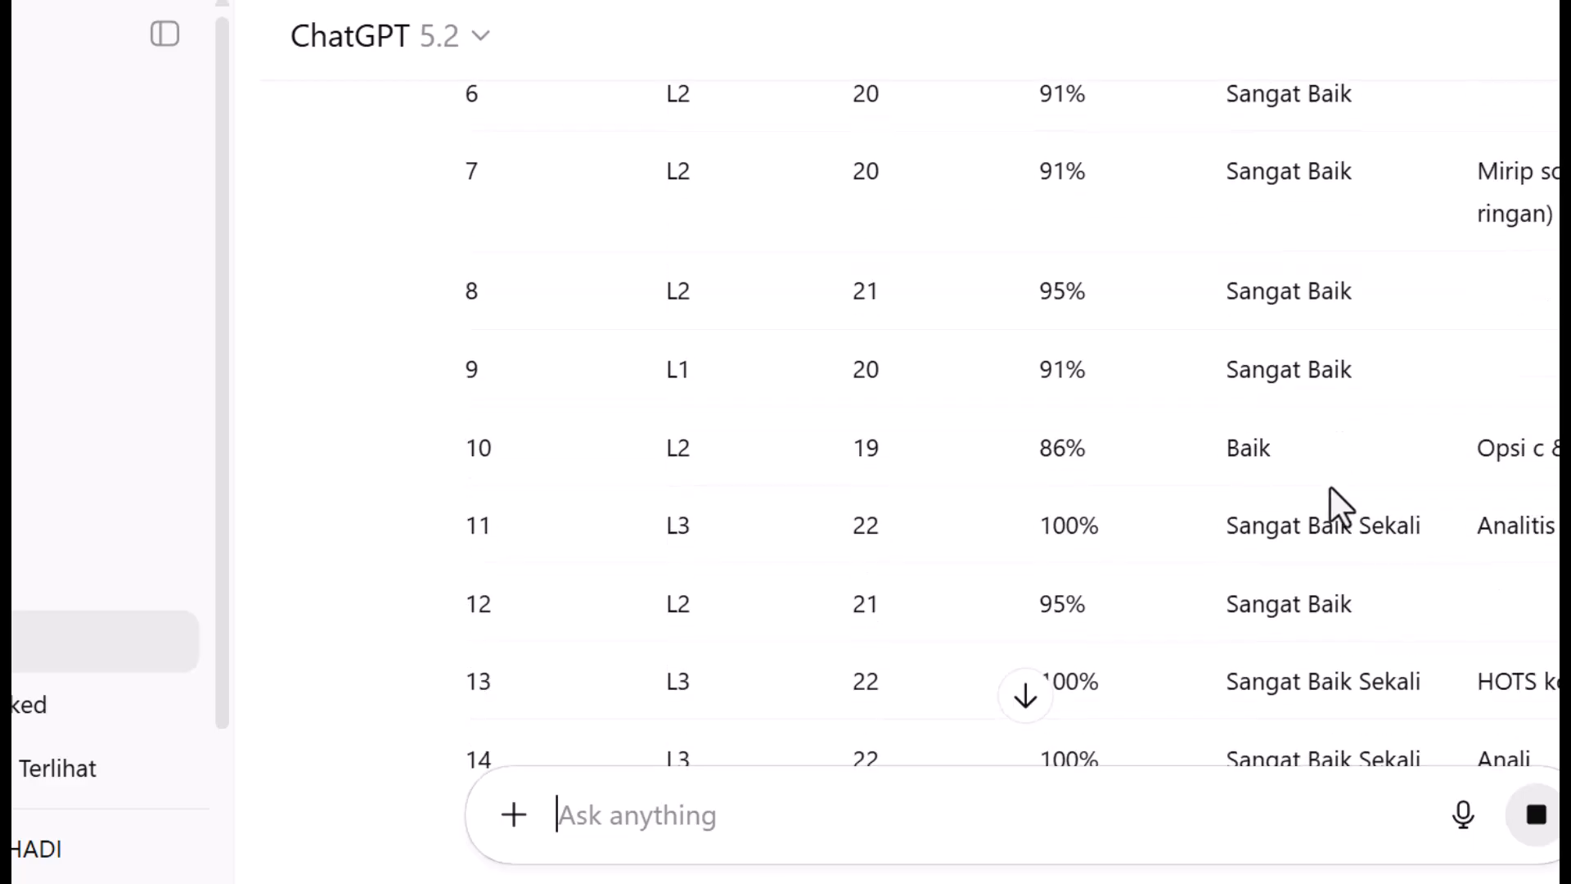
pyautogui.scroll(-5, 1330, 488)
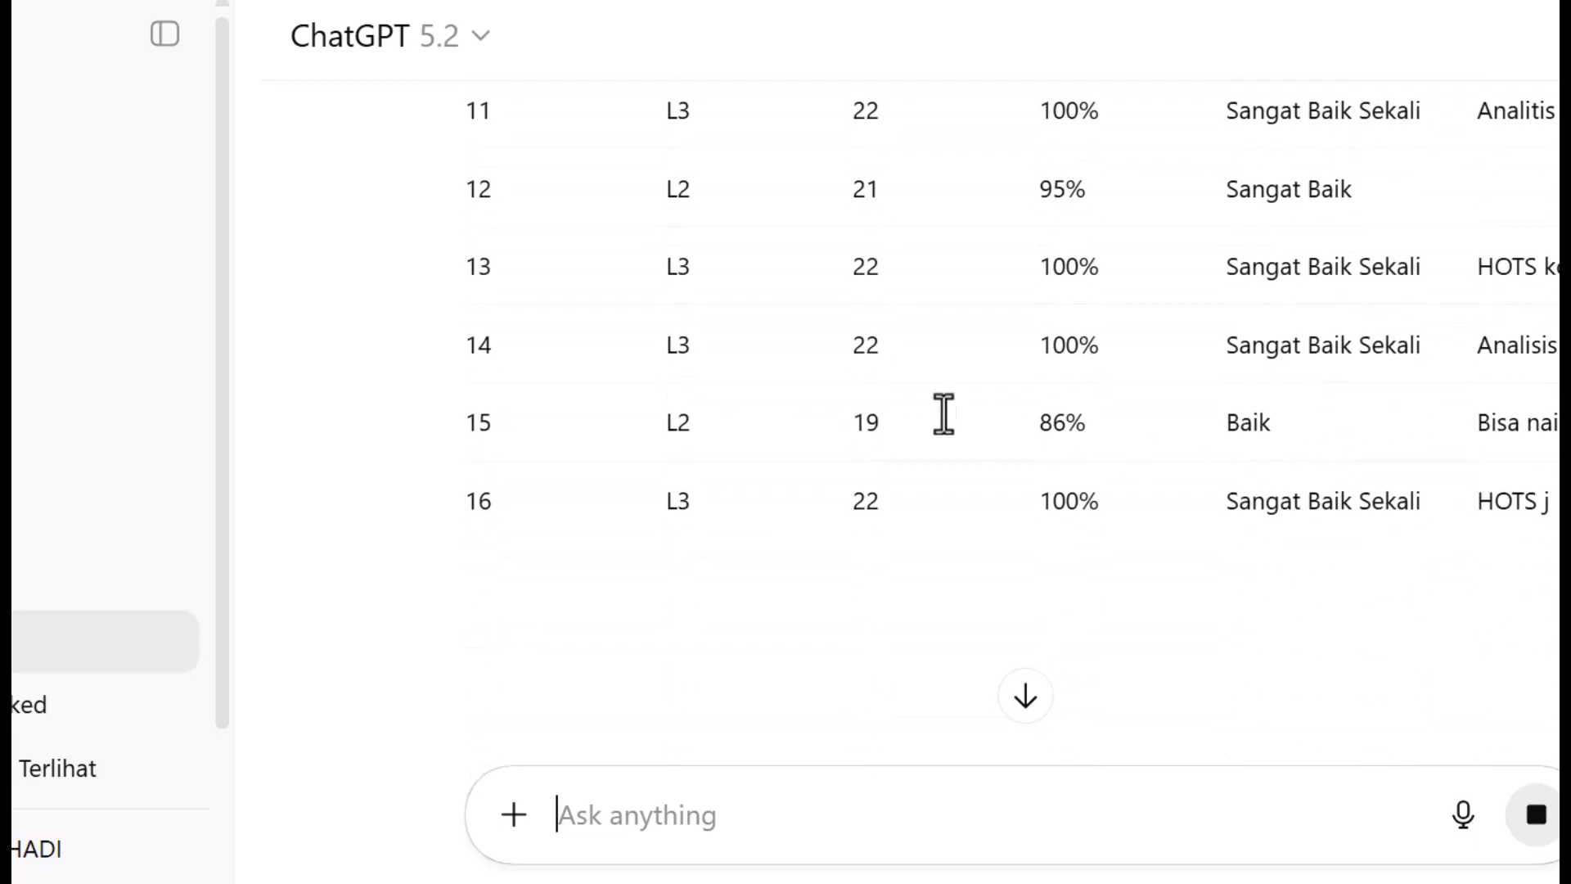
pyautogui.scroll(18, 905, 404)
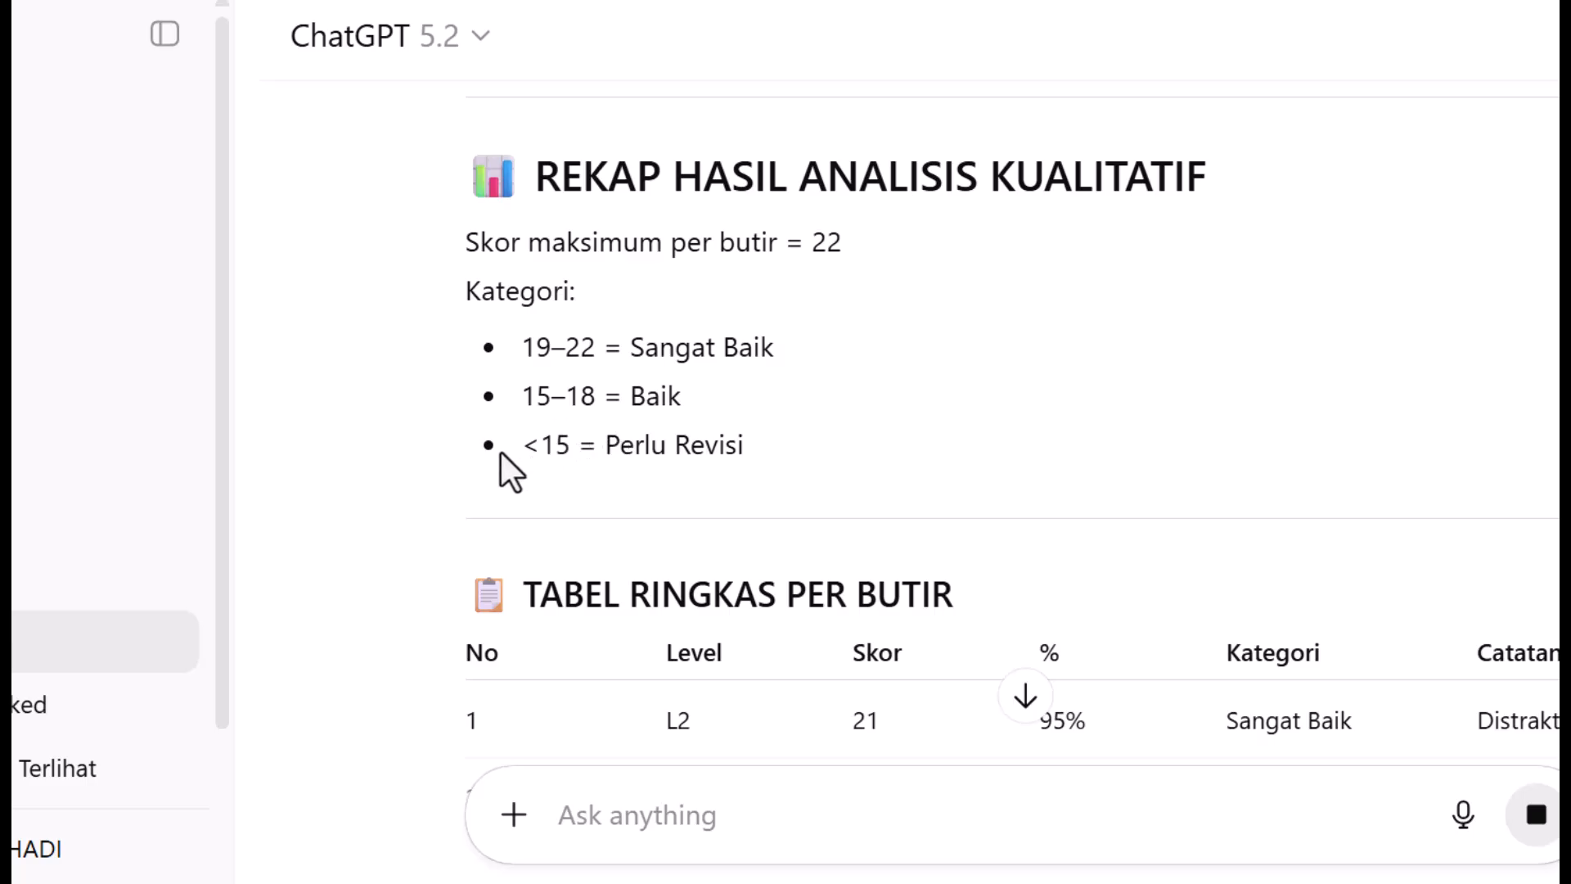
pyautogui.scroll(-6, 1225, 381)
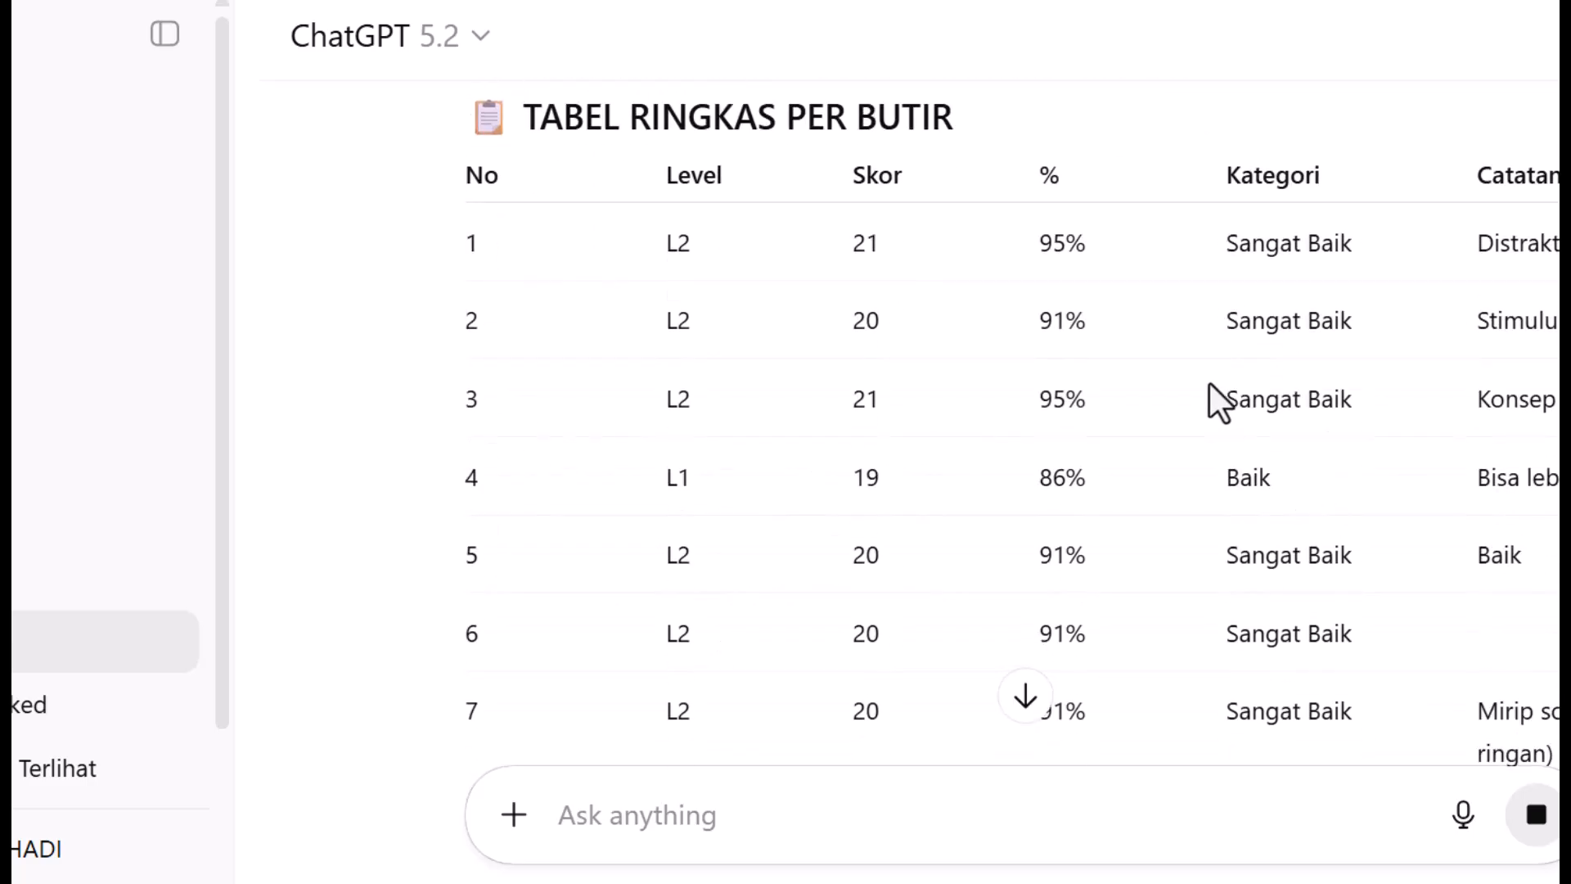
pyautogui.scroll(-10, 1284, 258)
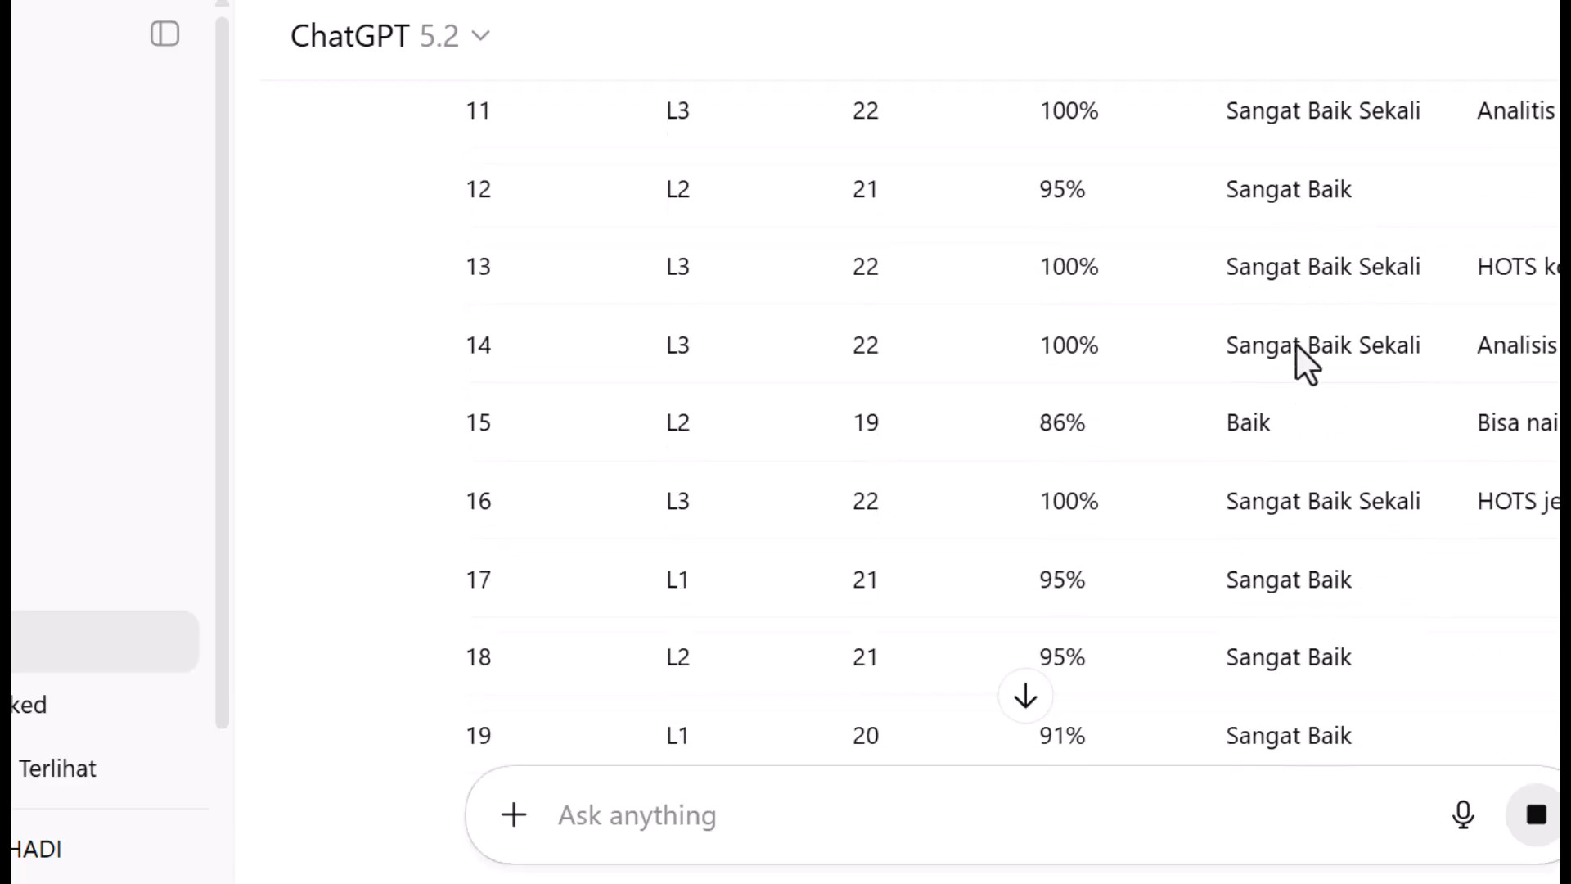
pyautogui.scroll(-15, 1296, 344)
pyautogui.scroll(-10, 1297, 349)
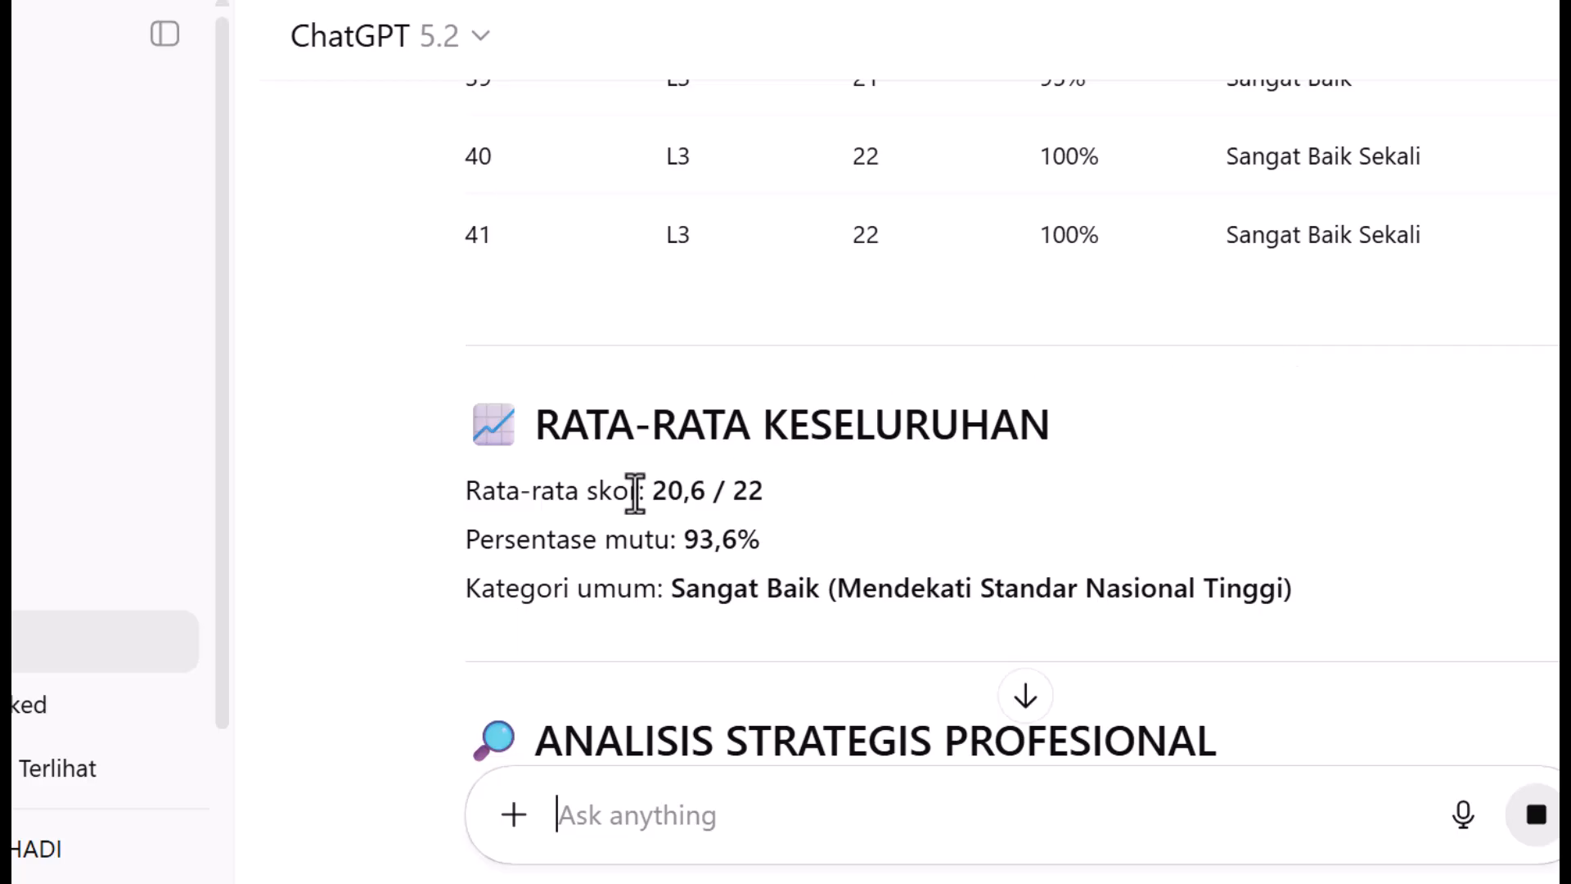
# - Read the question bank's strengths, improvement areas, professional conclusion and follow-up options in the QURAN HADITS UM analysis
pyautogui.scroll(-4, 635, 491)
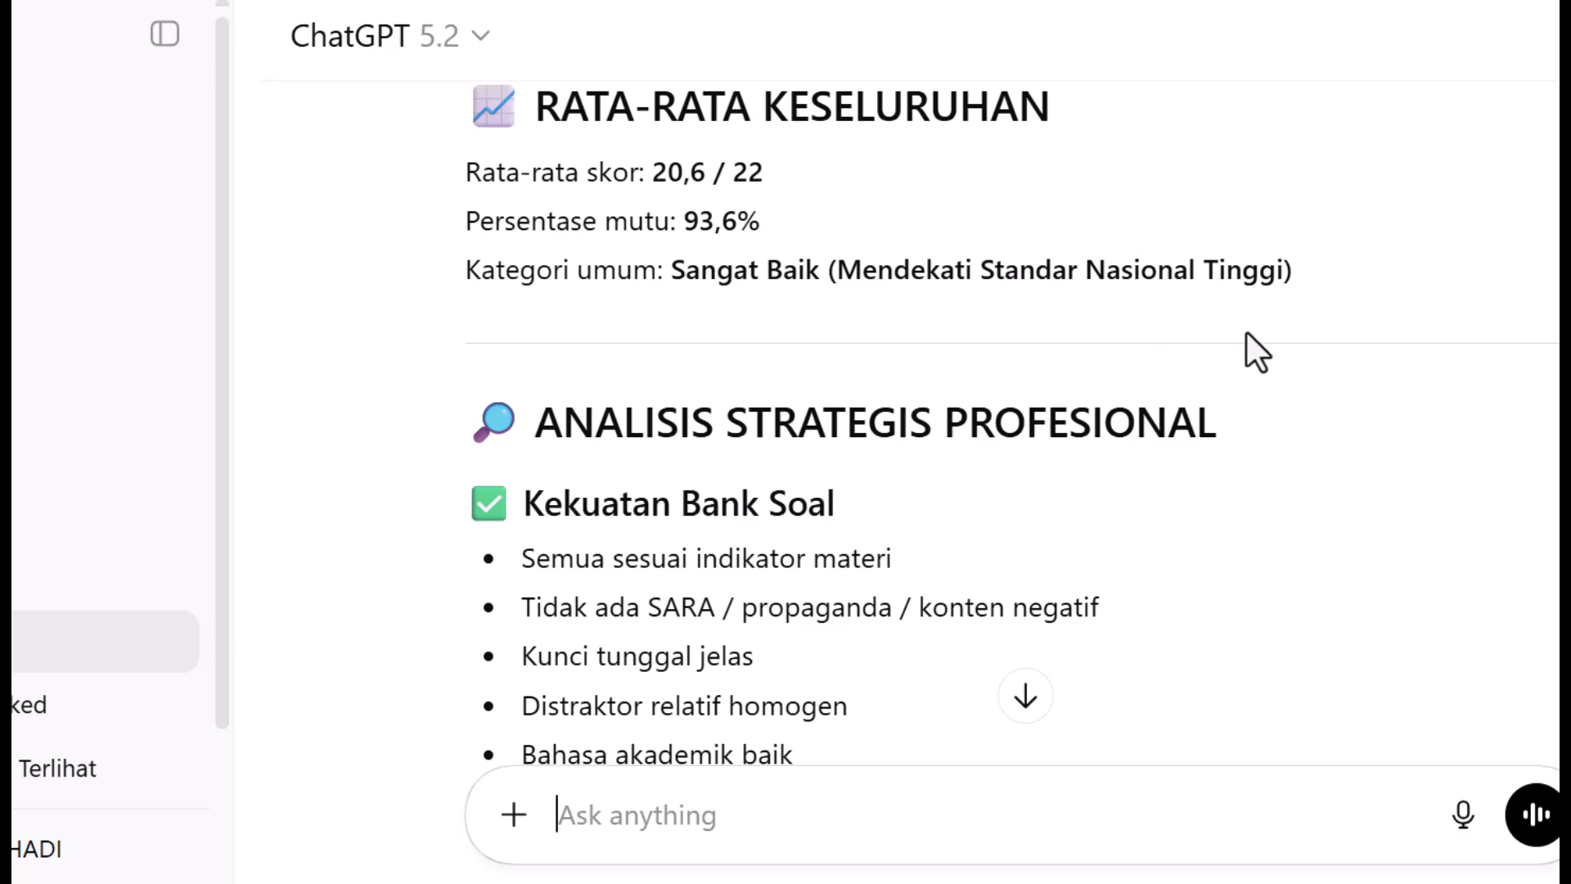
pyautogui.scroll(-4, 877, 372)
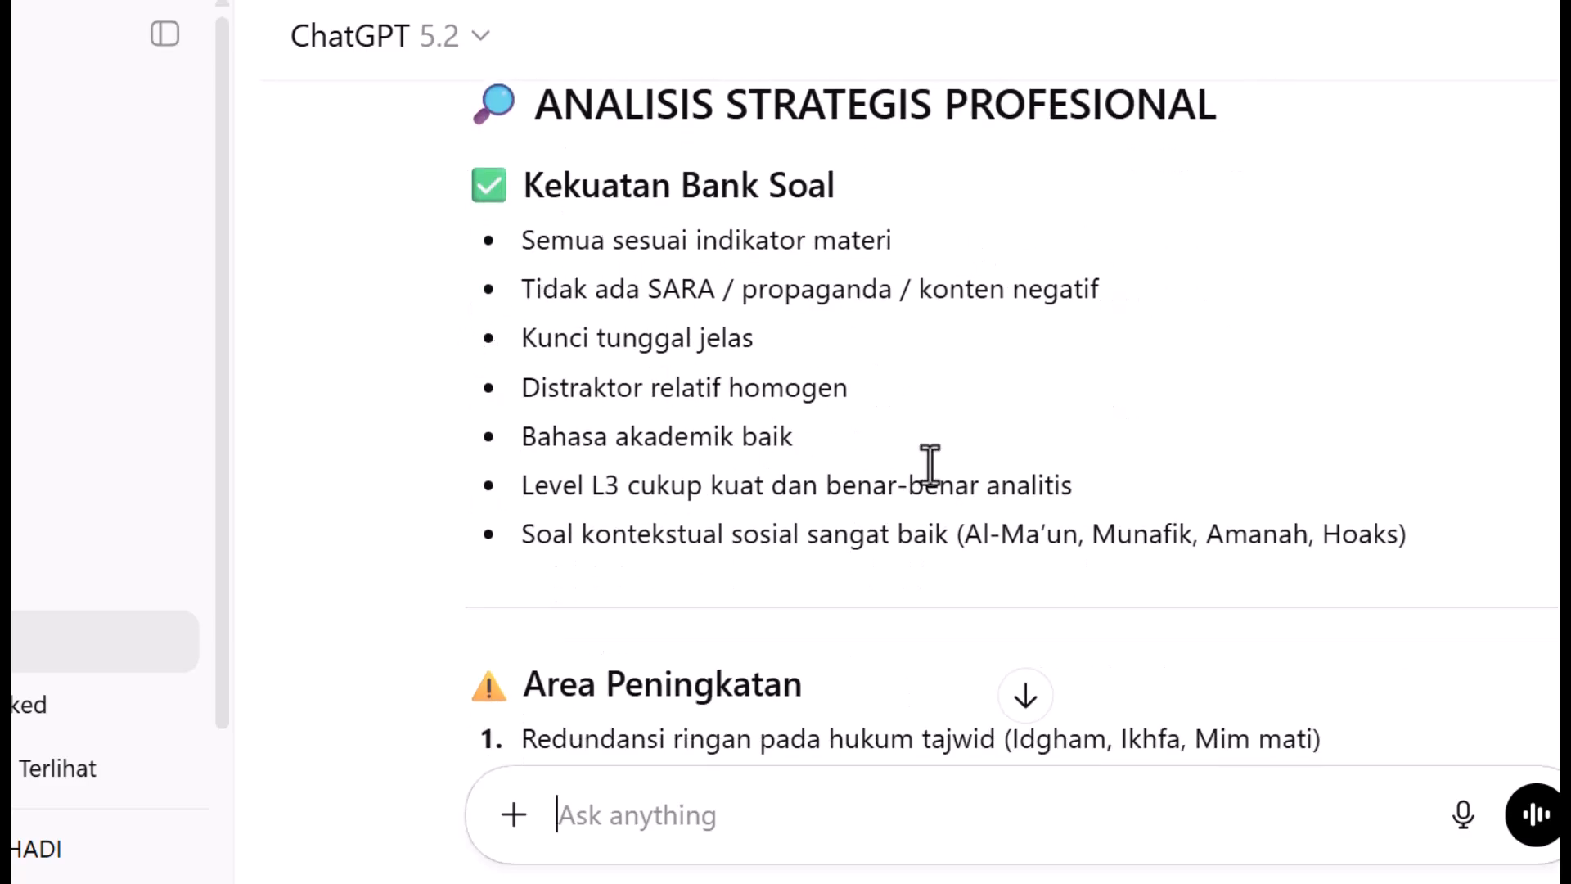
pyautogui.scroll(-3, 933, 466)
pyautogui.scroll(-3, 952, 455)
pyautogui.scroll(-4, 841, 484)
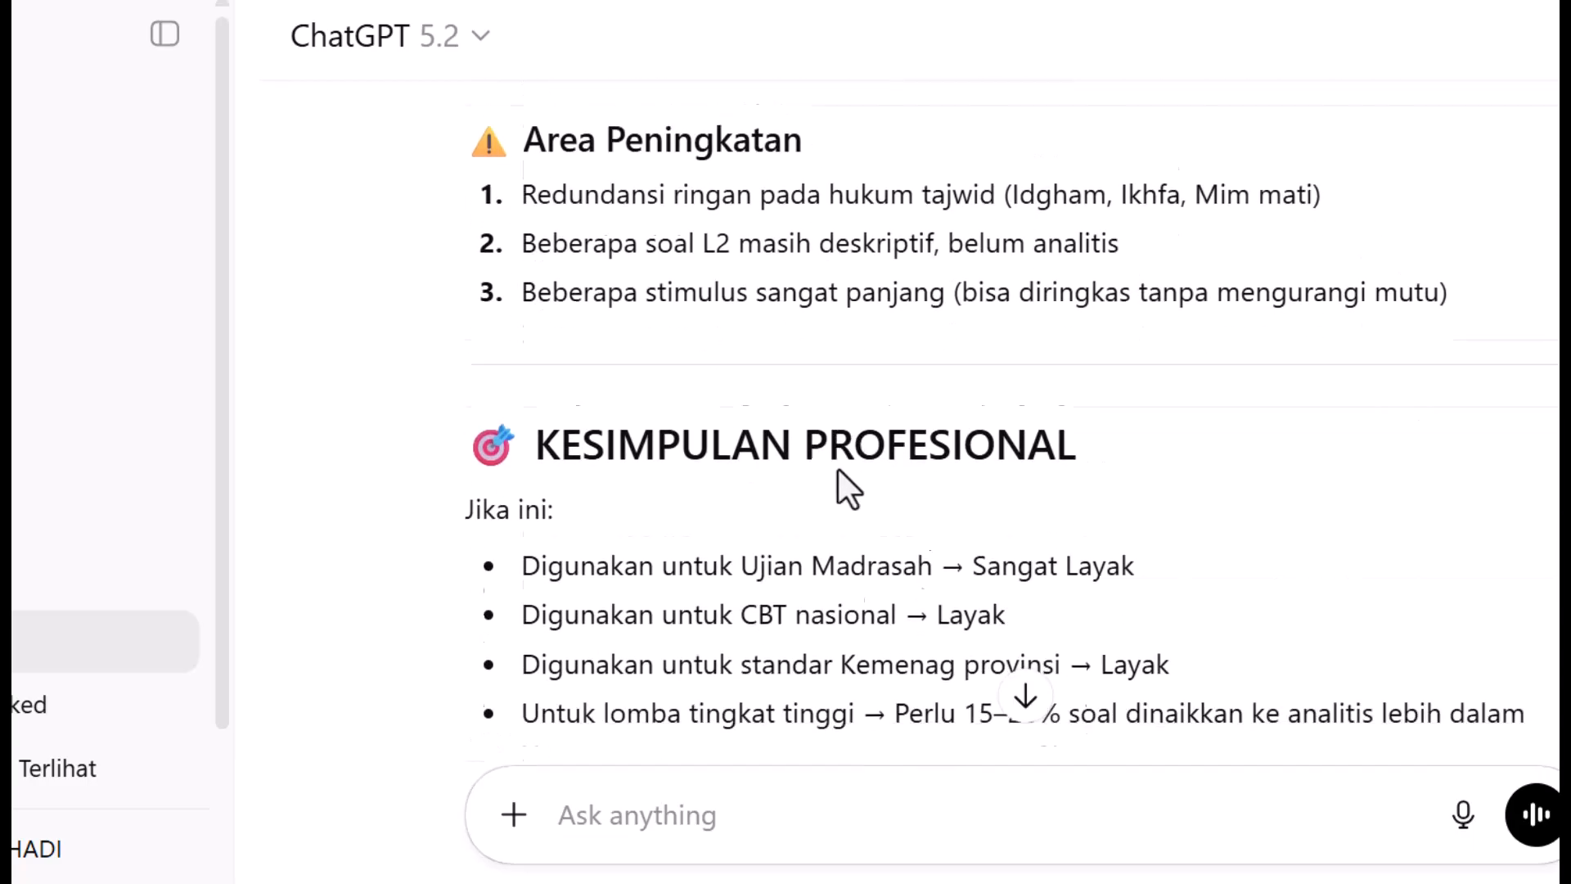
pyautogui.scroll(-8, 725, 478)
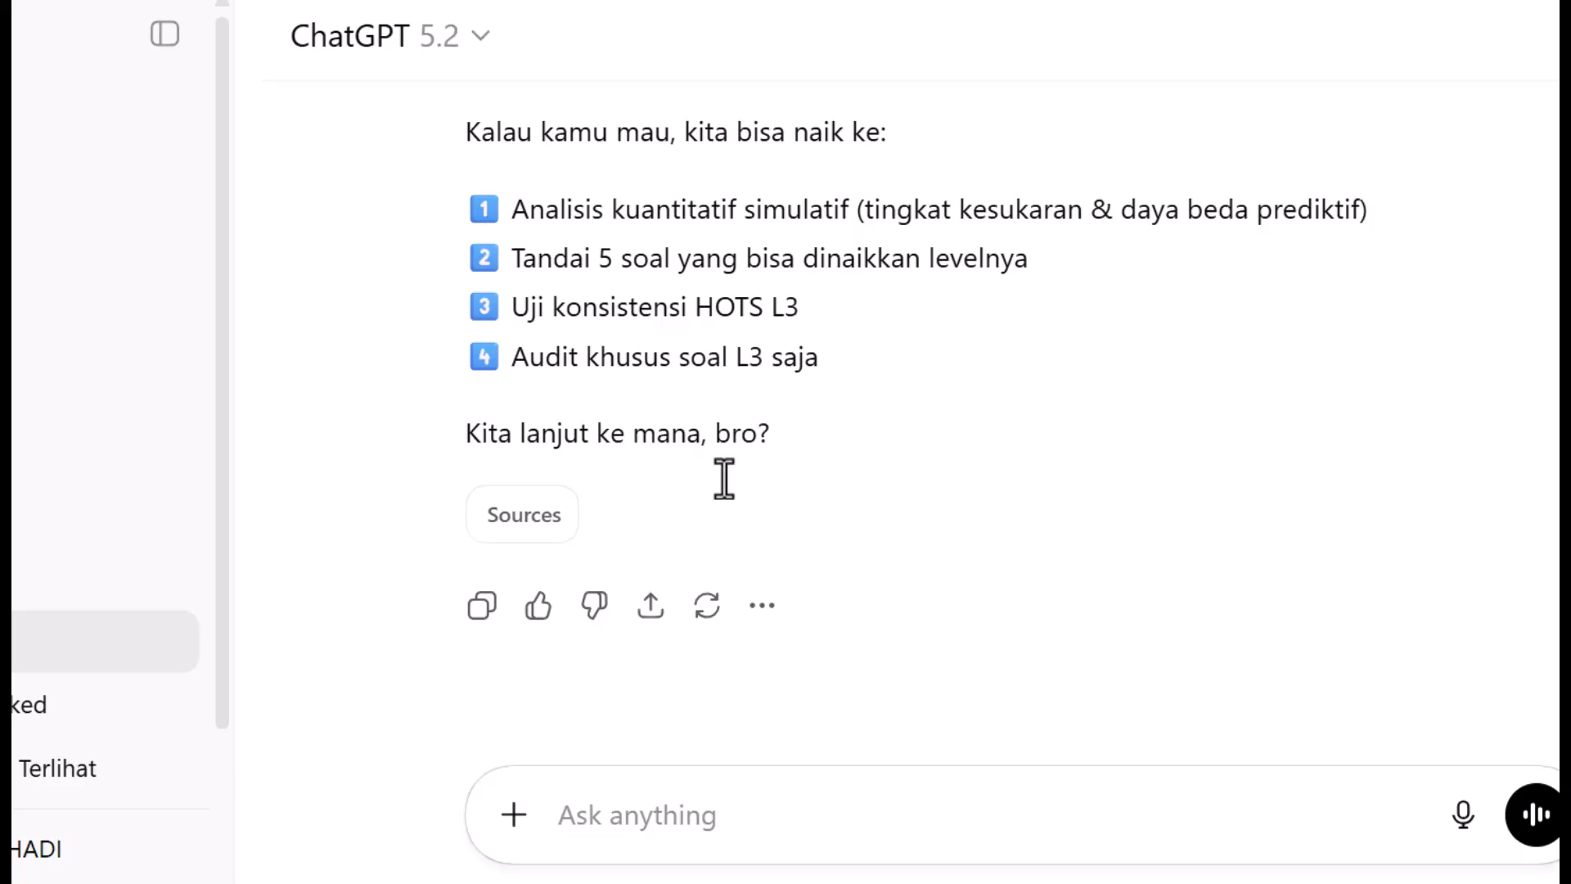
# - Recheck the conclusion, improvement areas and overall average of the QURAN HADITS UM analysis, and switch to the presentation's COST slide
pyautogui.scroll(6, 724, 479)
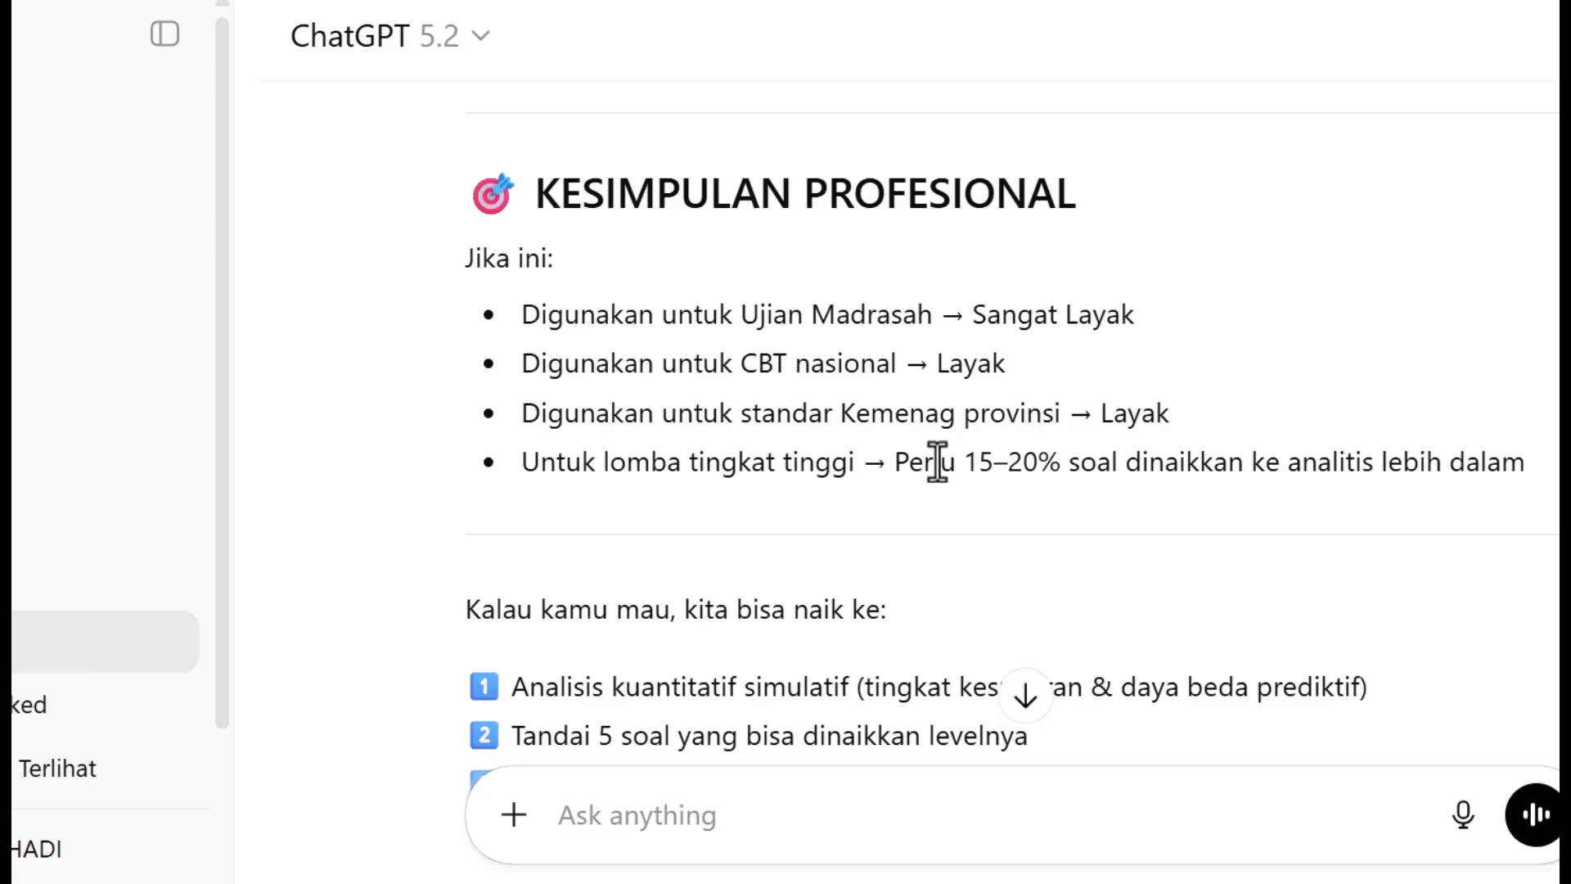
pyautogui.scroll(9, 937, 462)
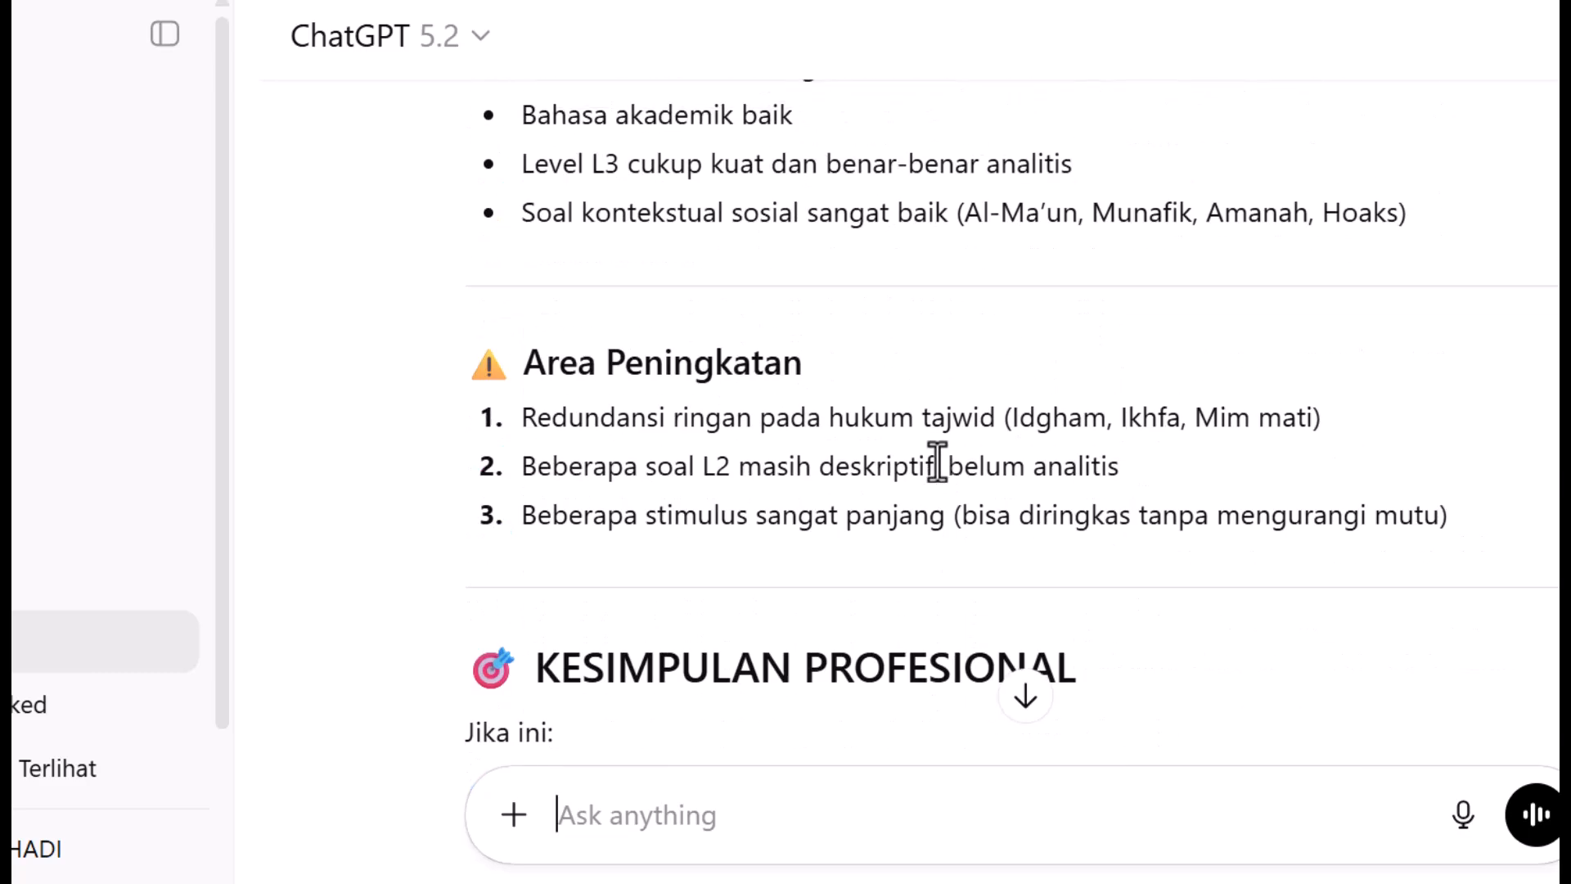
pyautogui.scroll(2, 938, 460)
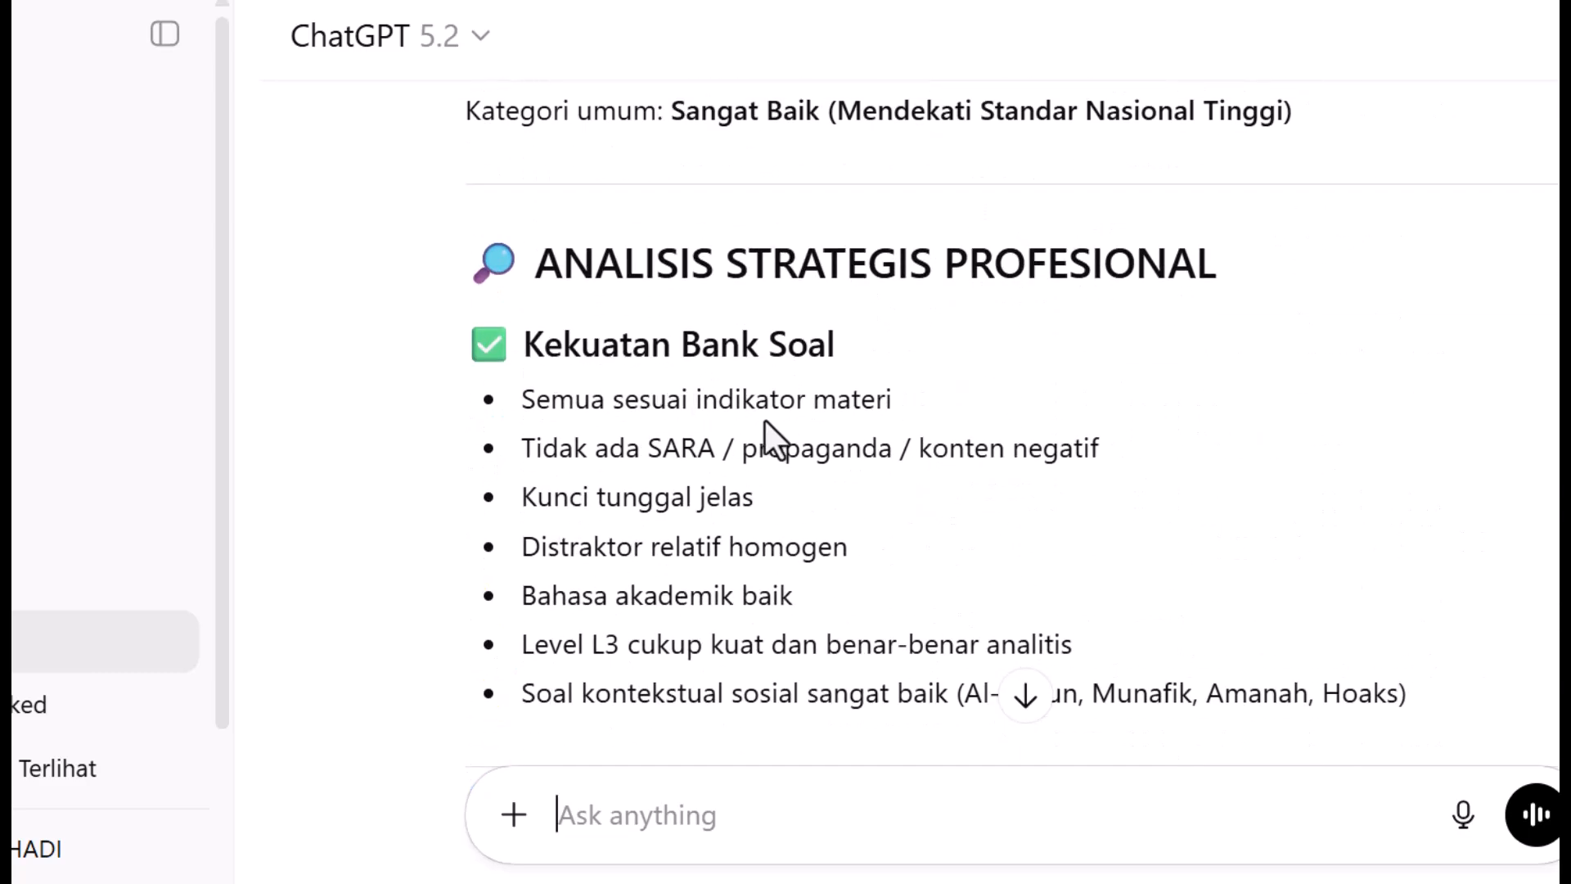
pyautogui.scroll(10, 761, 422)
pyautogui.scroll(-10, 769, 420)
pyautogui.scroll(-5, 912, 487)
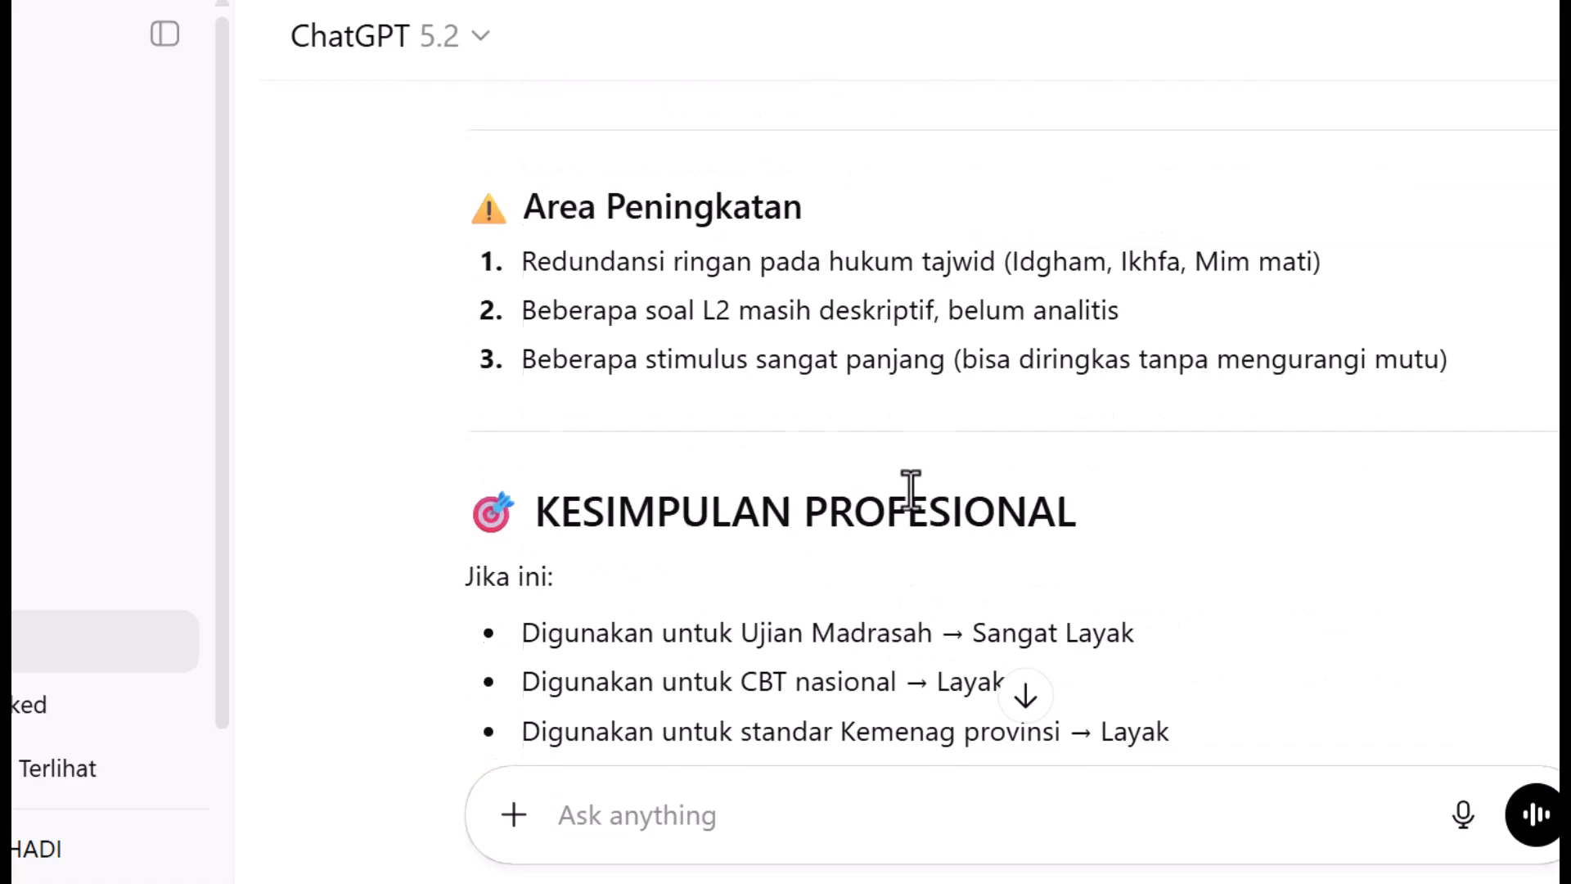
pyautogui.scroll(-9, 911, 491)
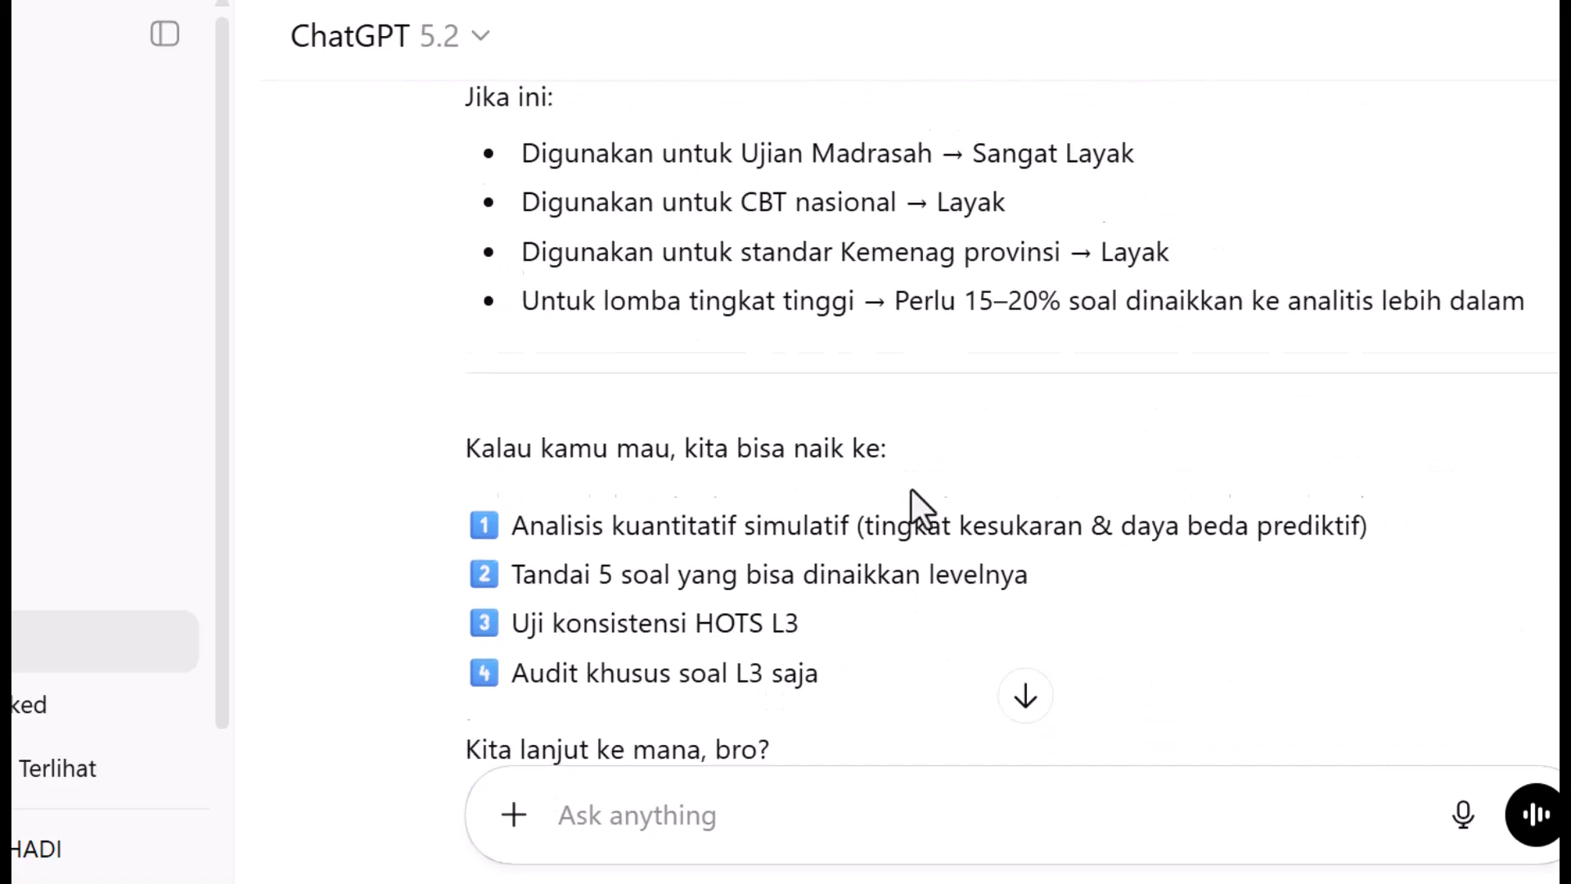
pyautogui.scroll(8, 911, 490)
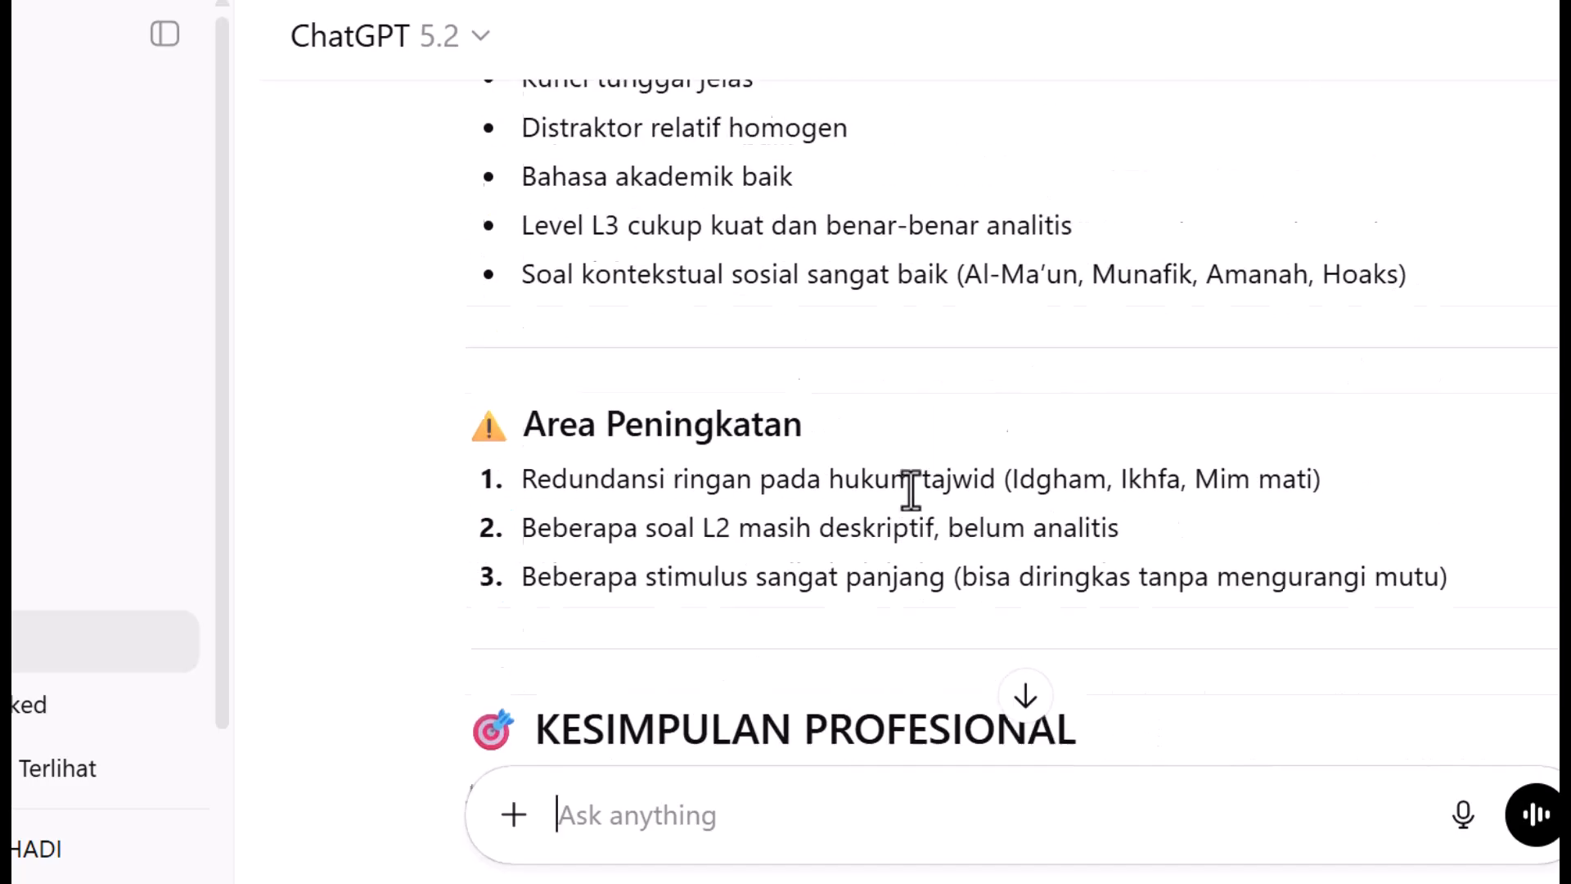
pyautogui.scroll(7, 911, 487)
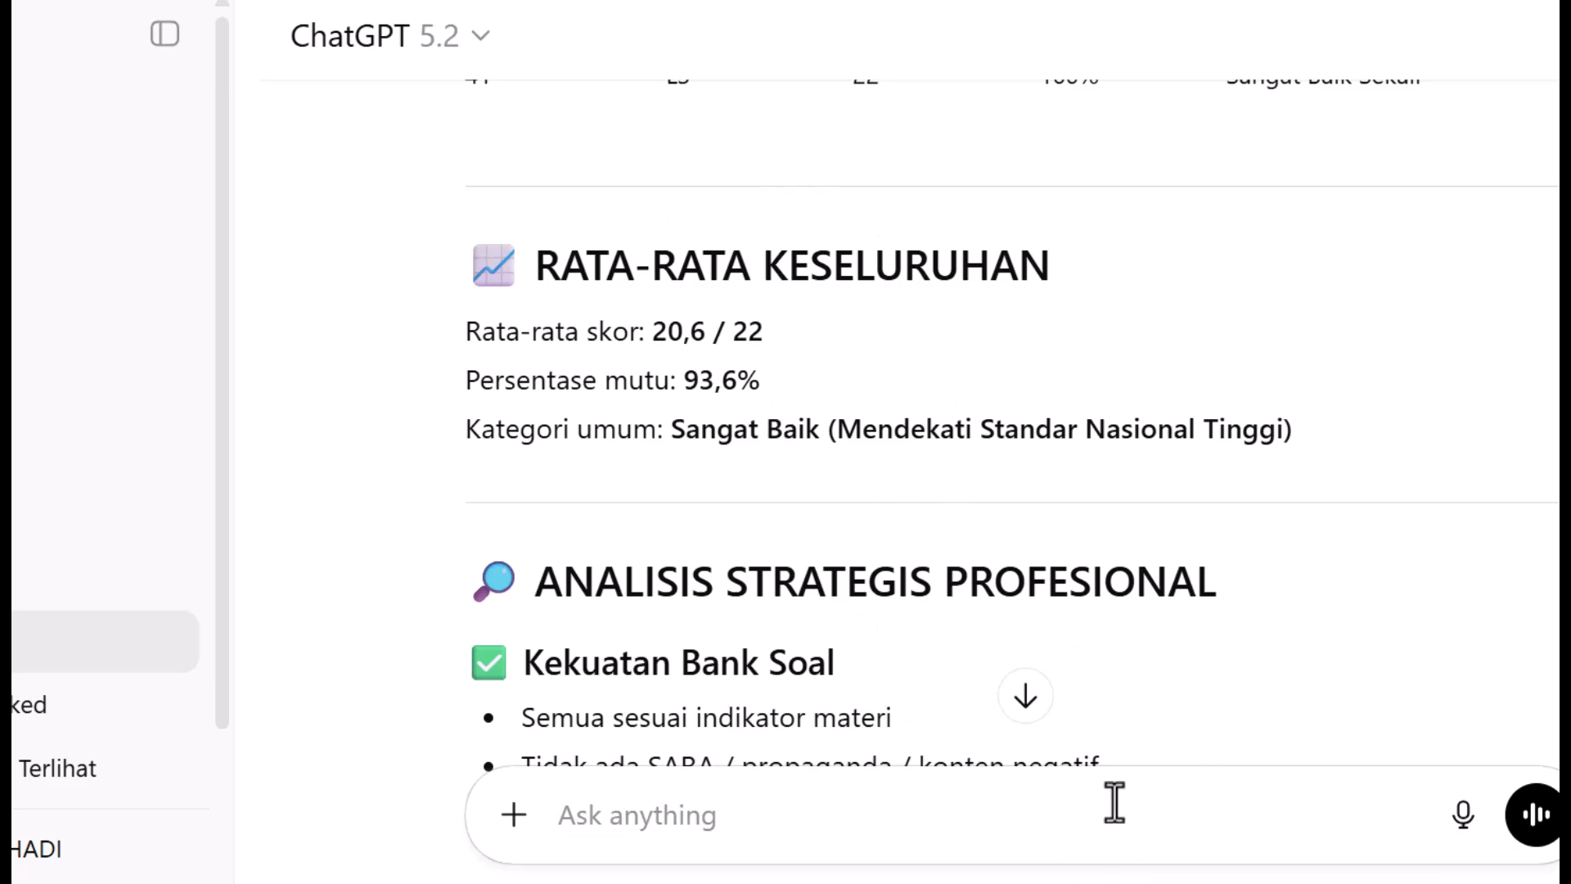
pyautogui.click(1108, 882)
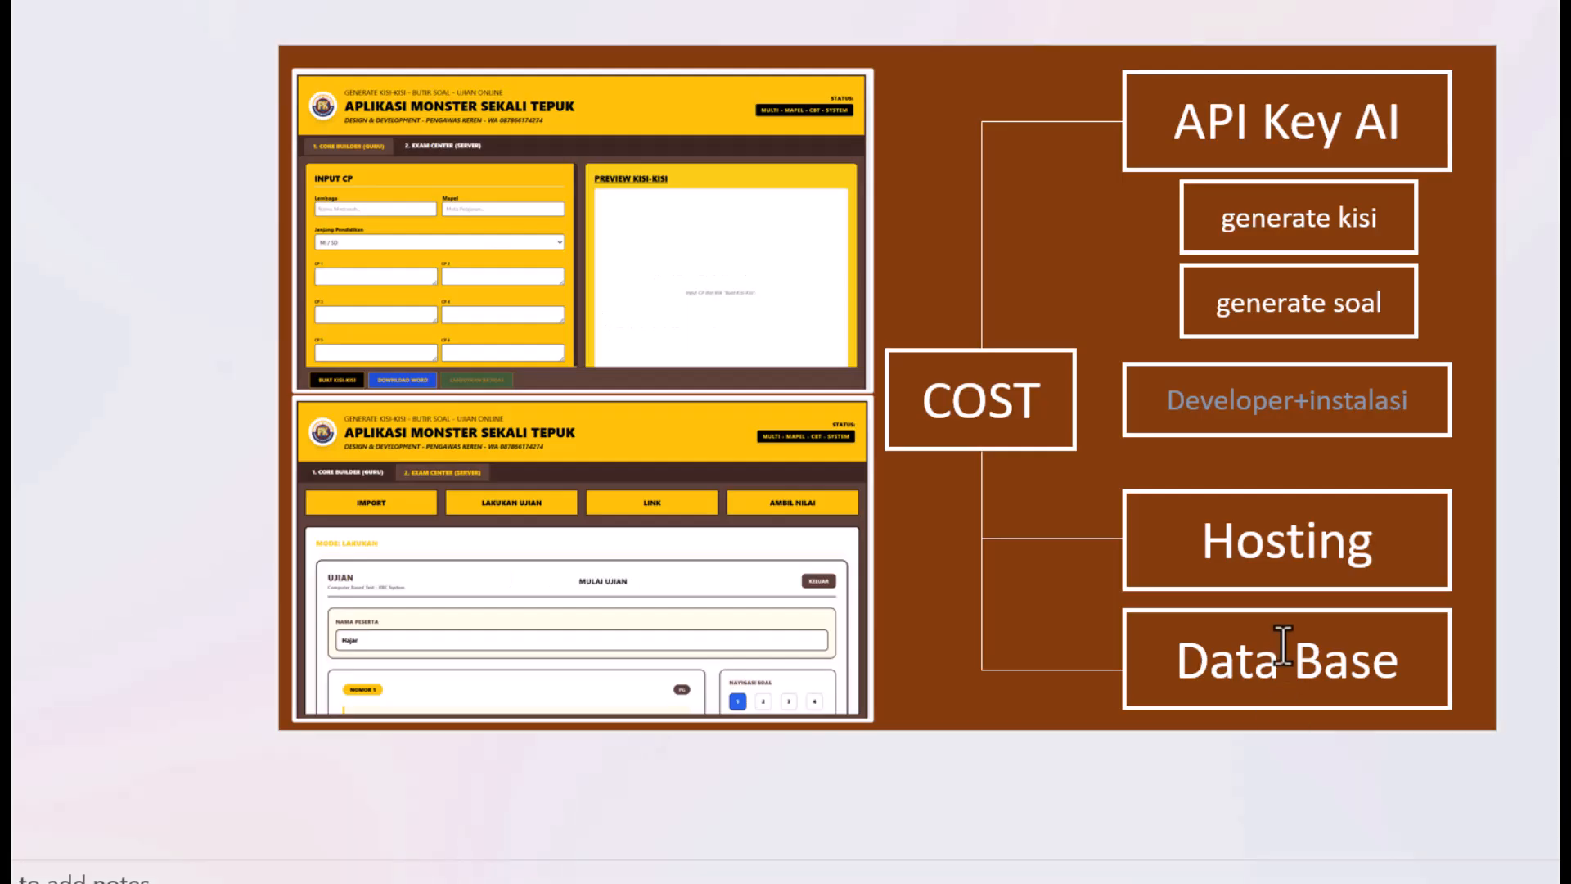